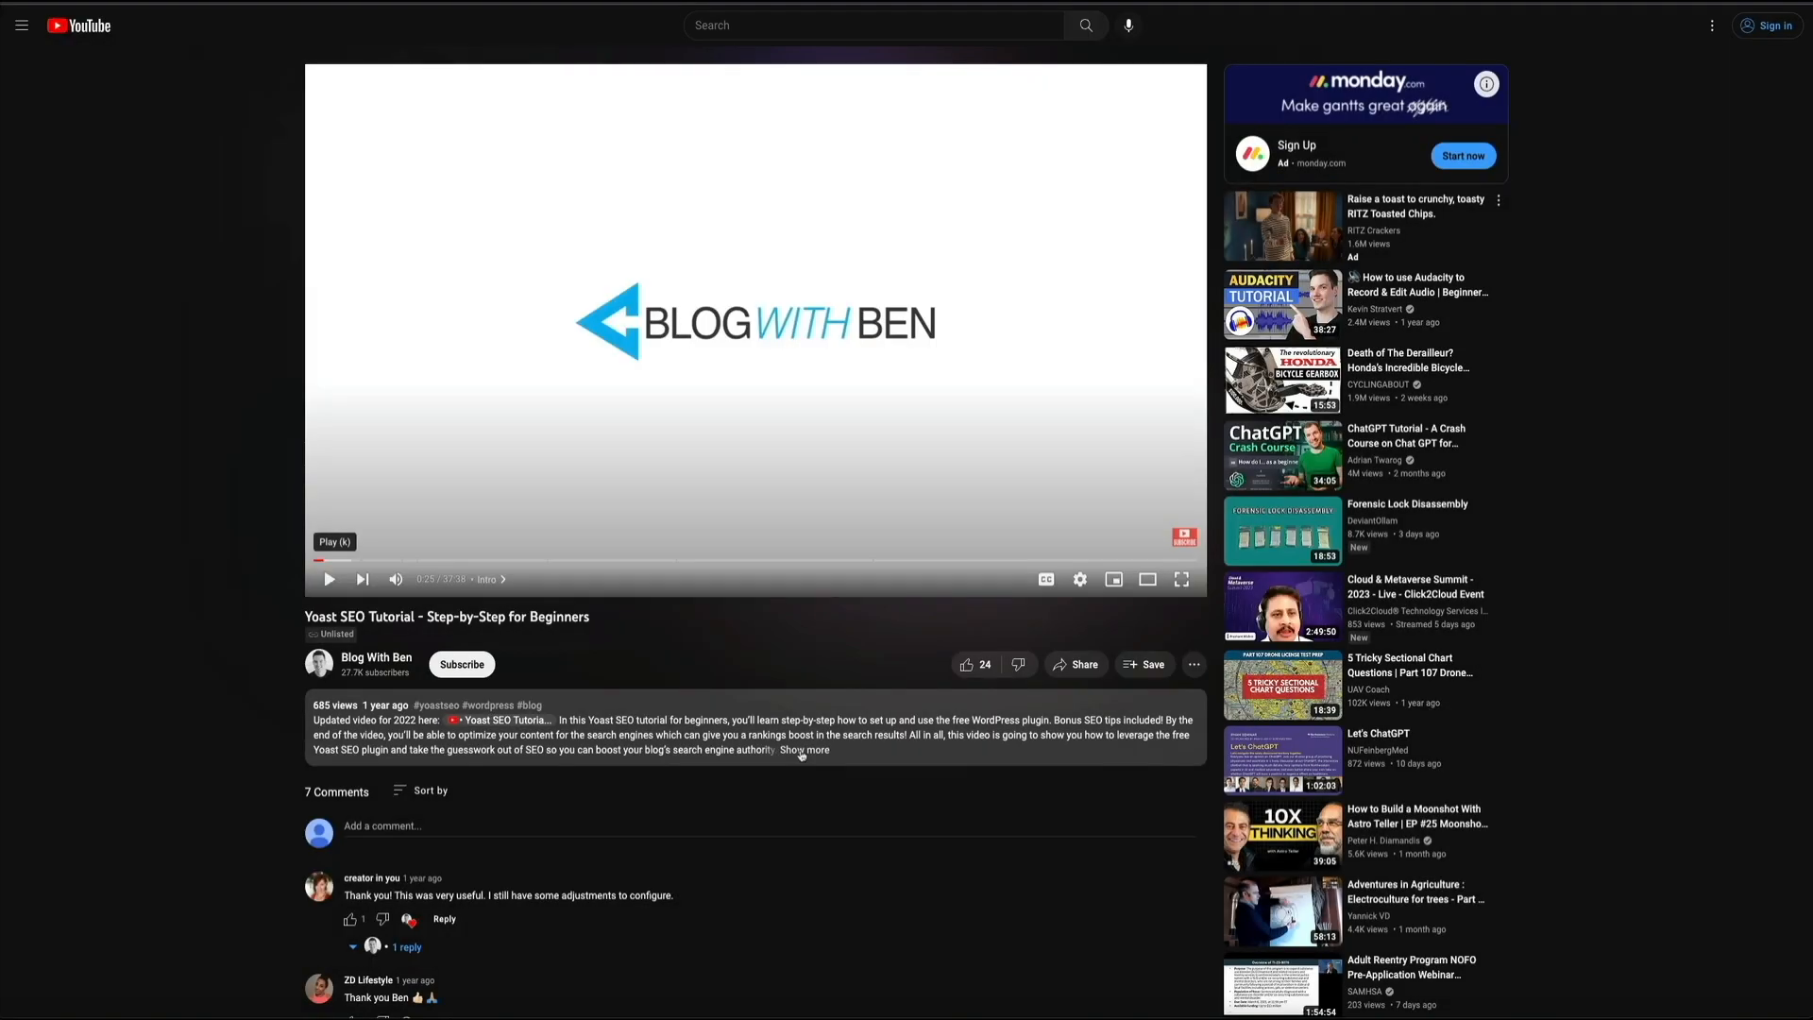
Step: Open the Unbounce free-trial link from the video description and start the Launch plan trial with monthly billing
{"action": "left_click", "coordinate": [801, 752]}
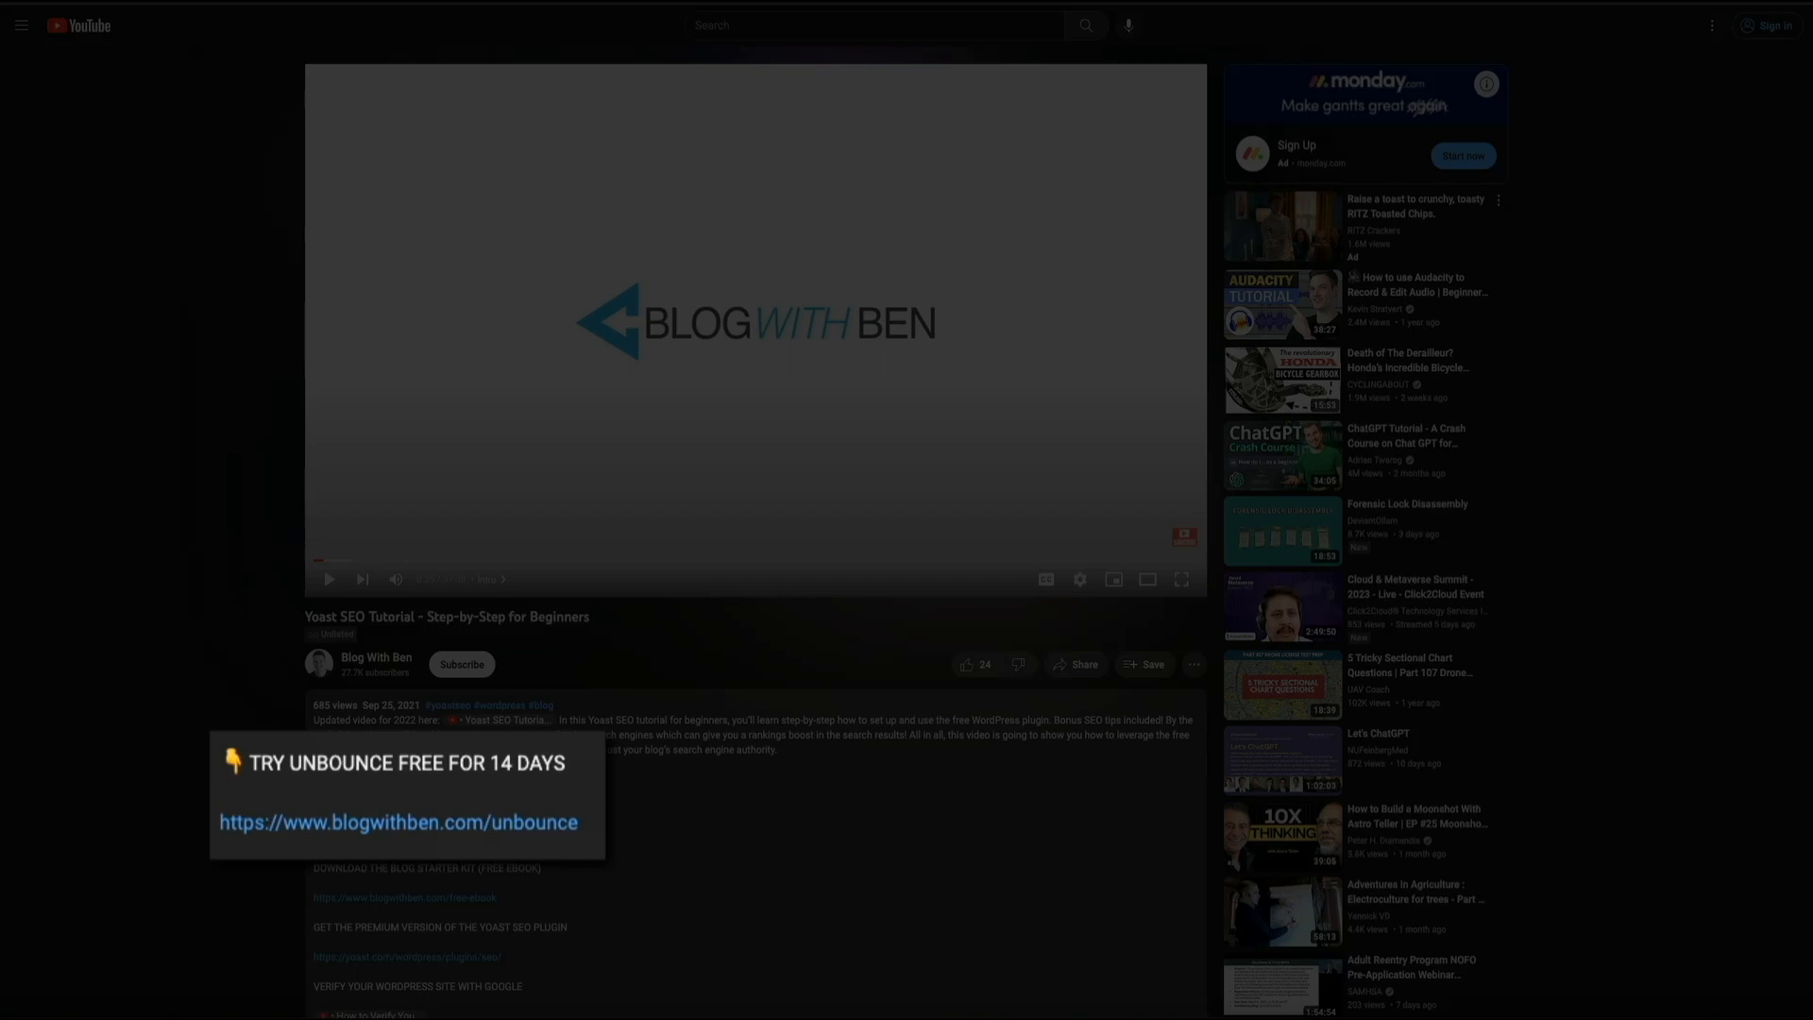
{"action": "left_click", "coordinate": [372, 833]}
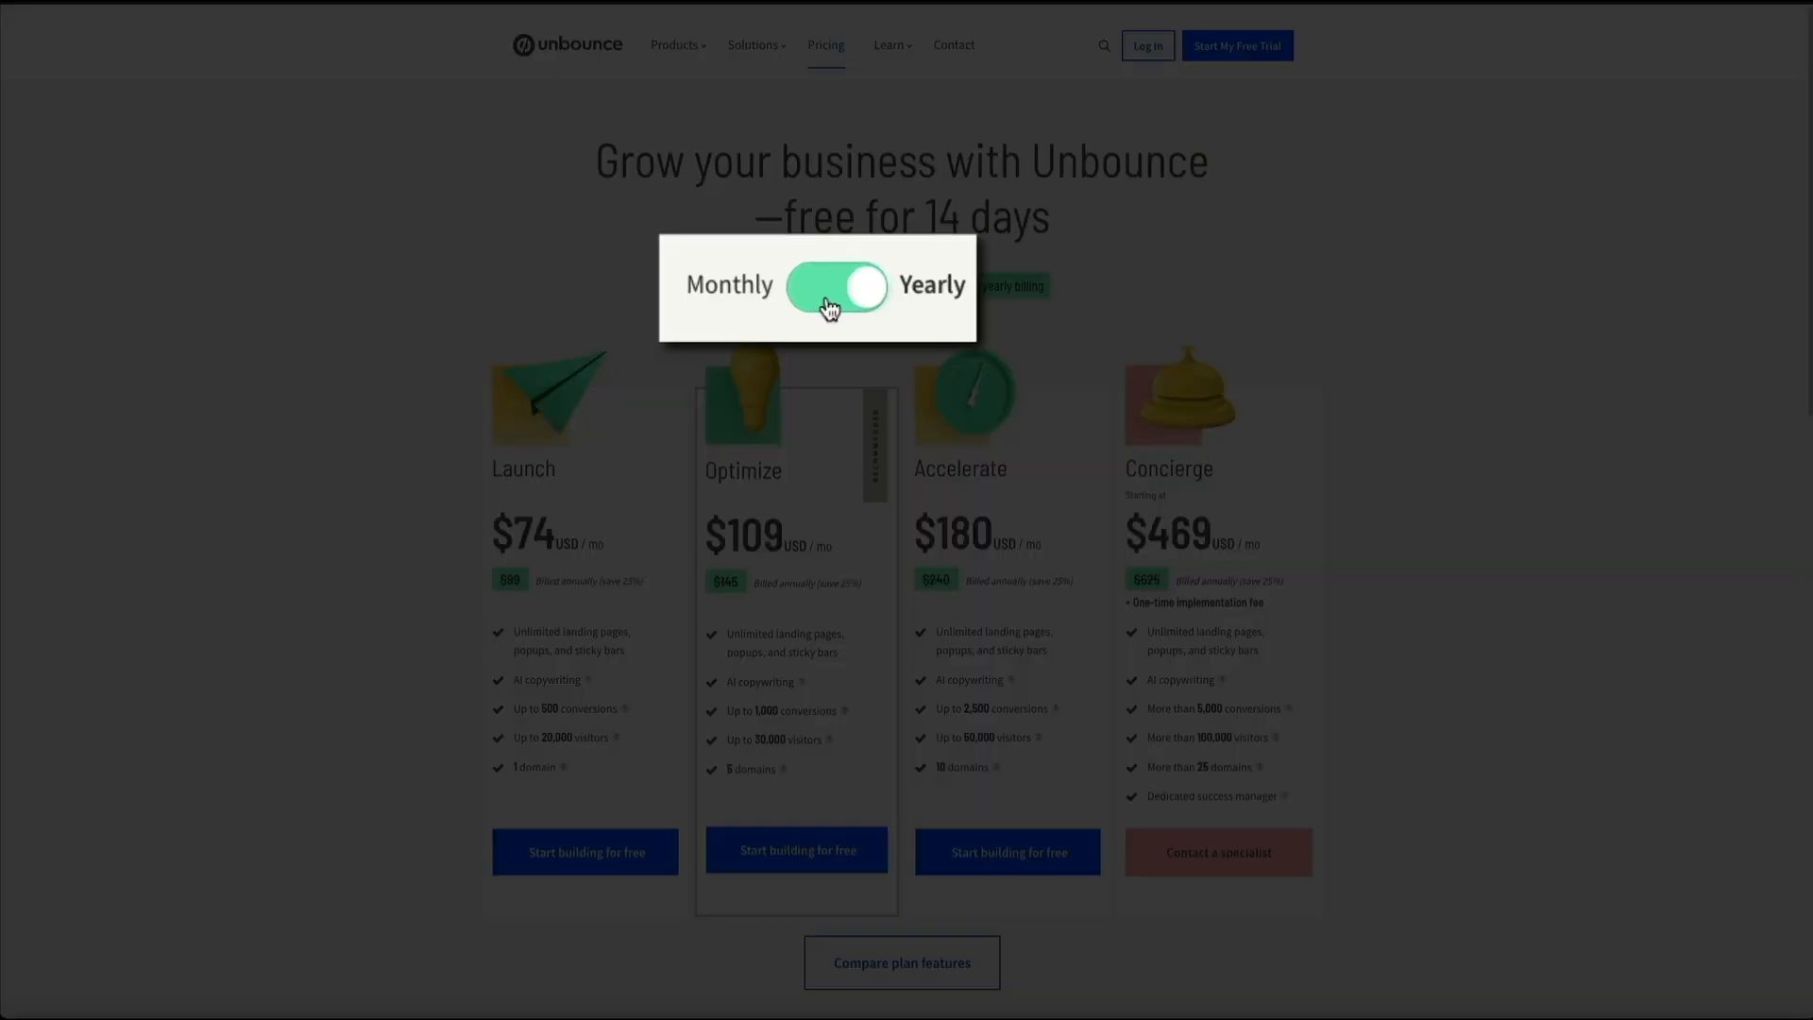
{"action": "left_click", "coordinate": [822, 295]}
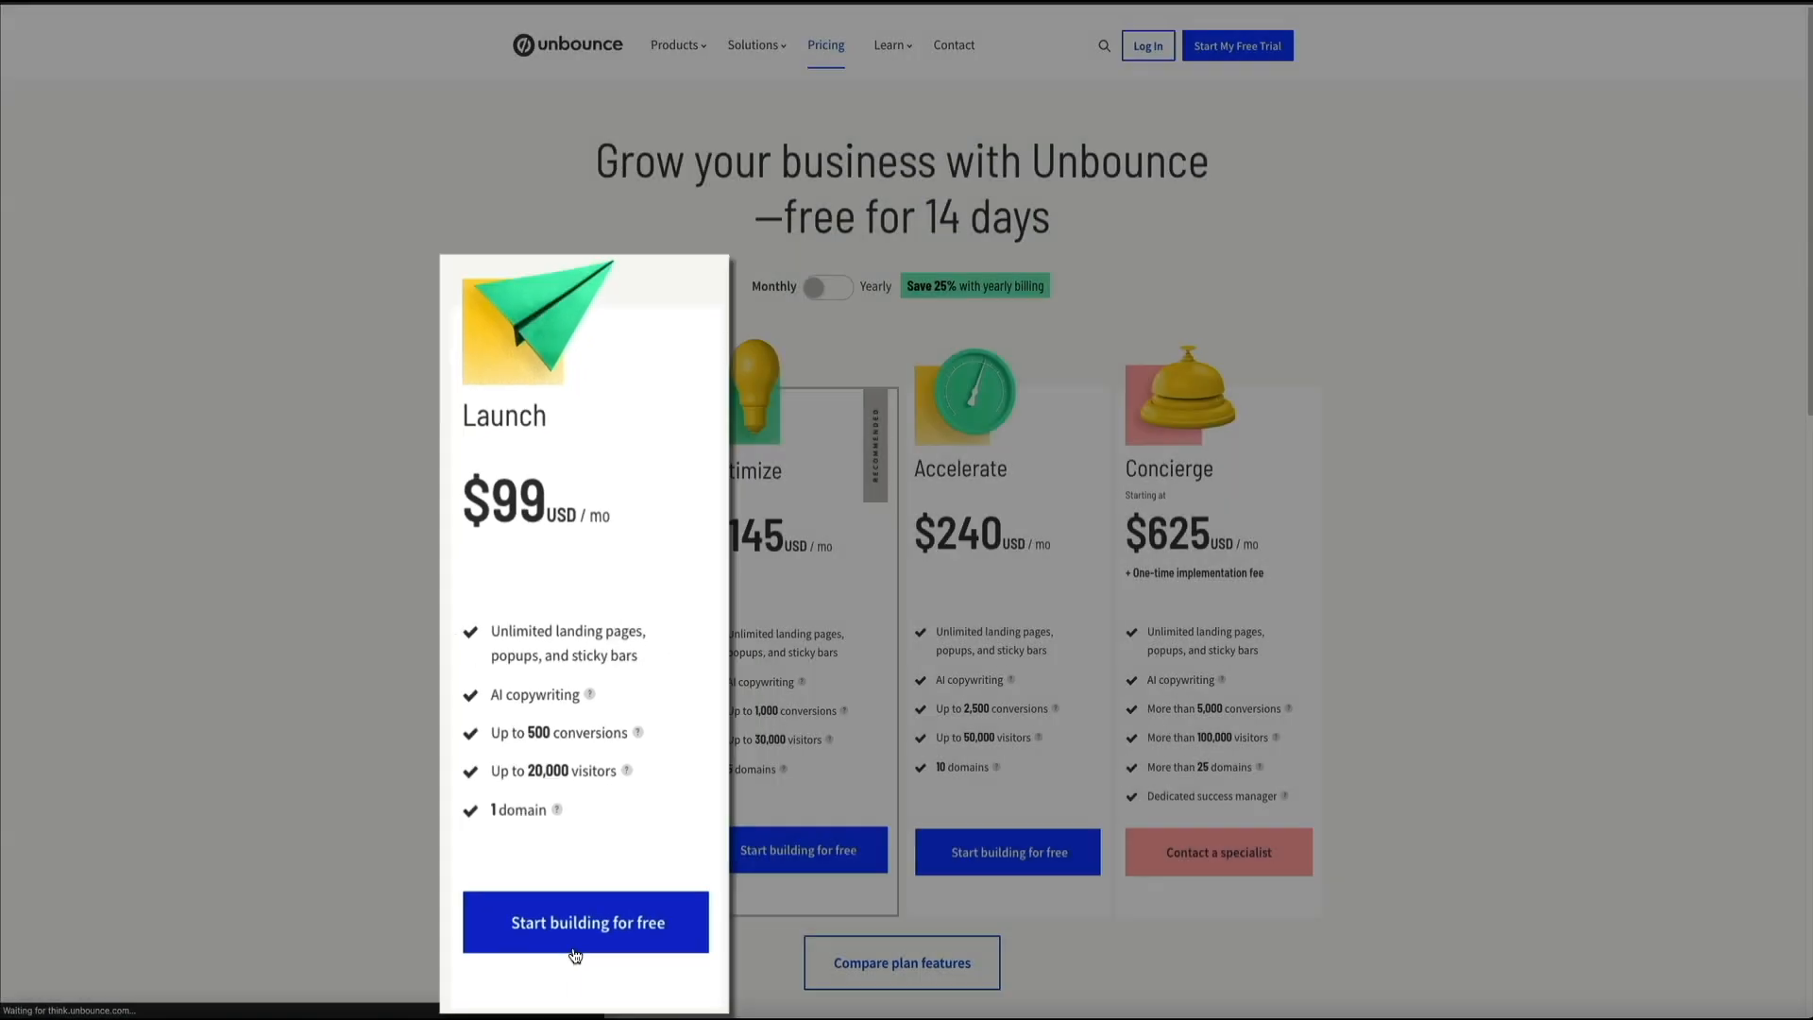
{"action": "left_click", "coordinate": [575, 911]}
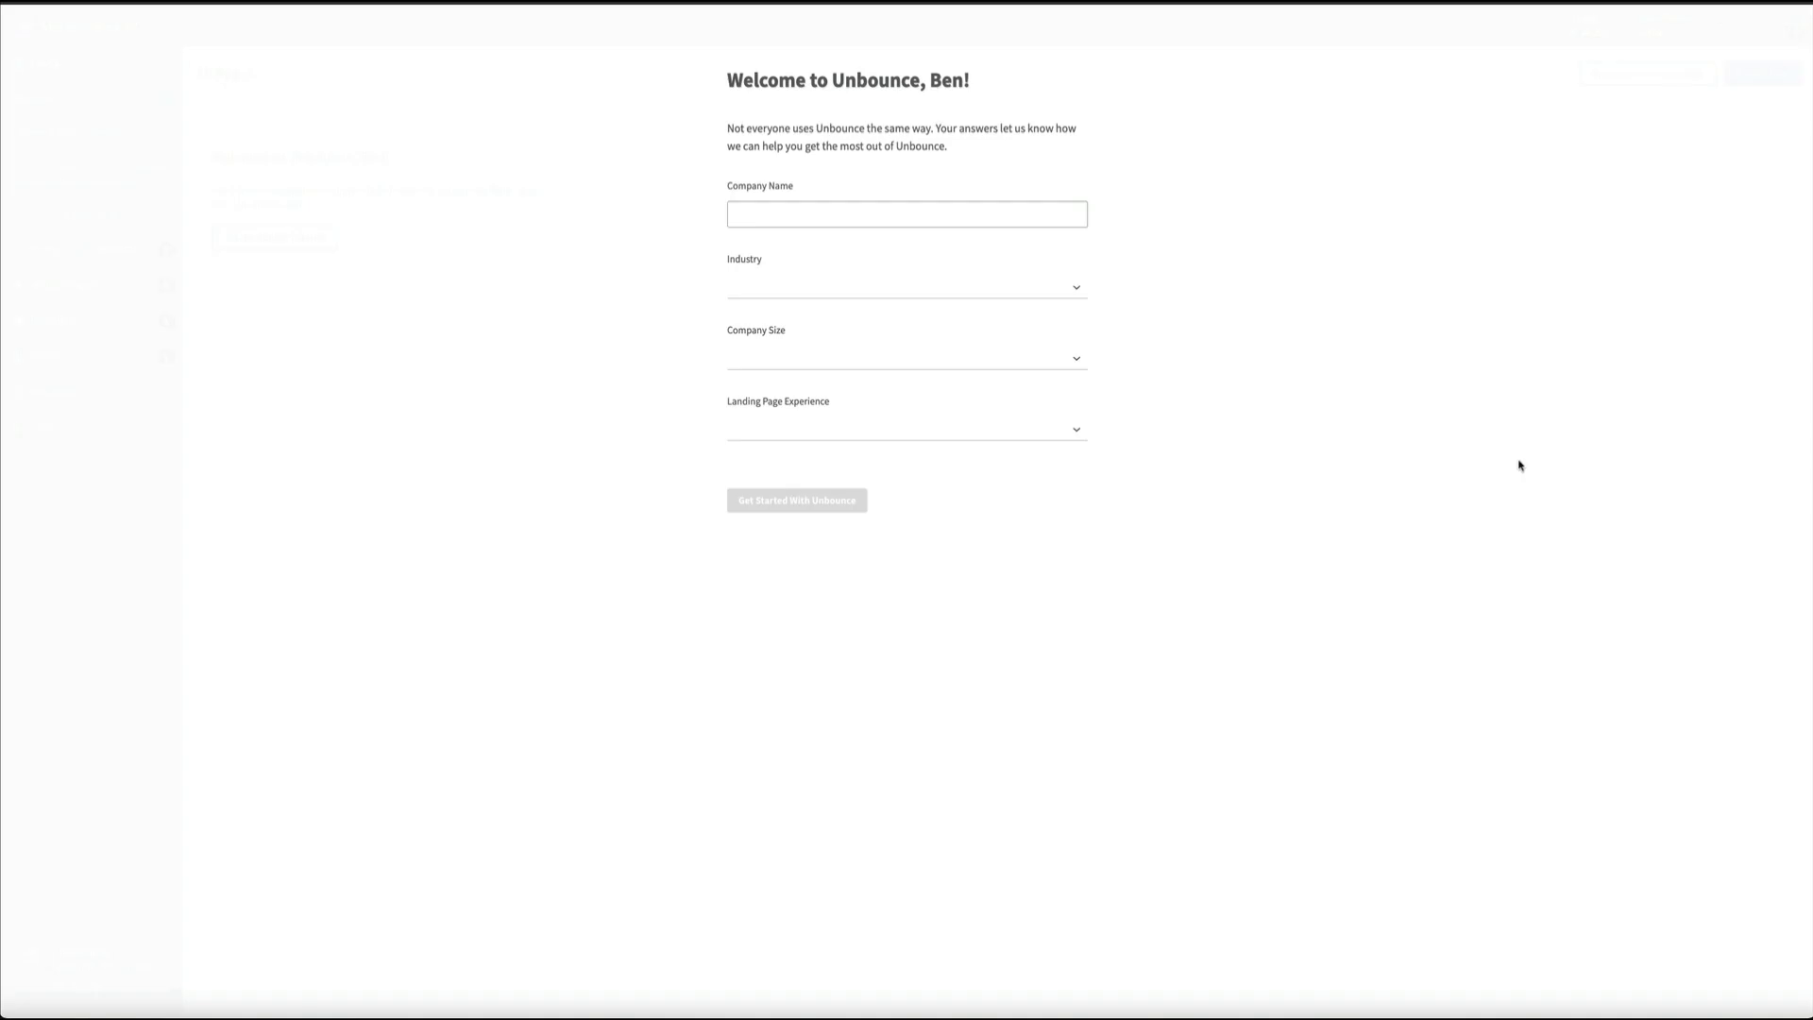
Step: Enter "Sage Wave Media, LLC" as the company name and choose Other as the industry
{"action": "left_click", "coordinate": [692, 250]}
{"action": "type", "text": "Sa"}
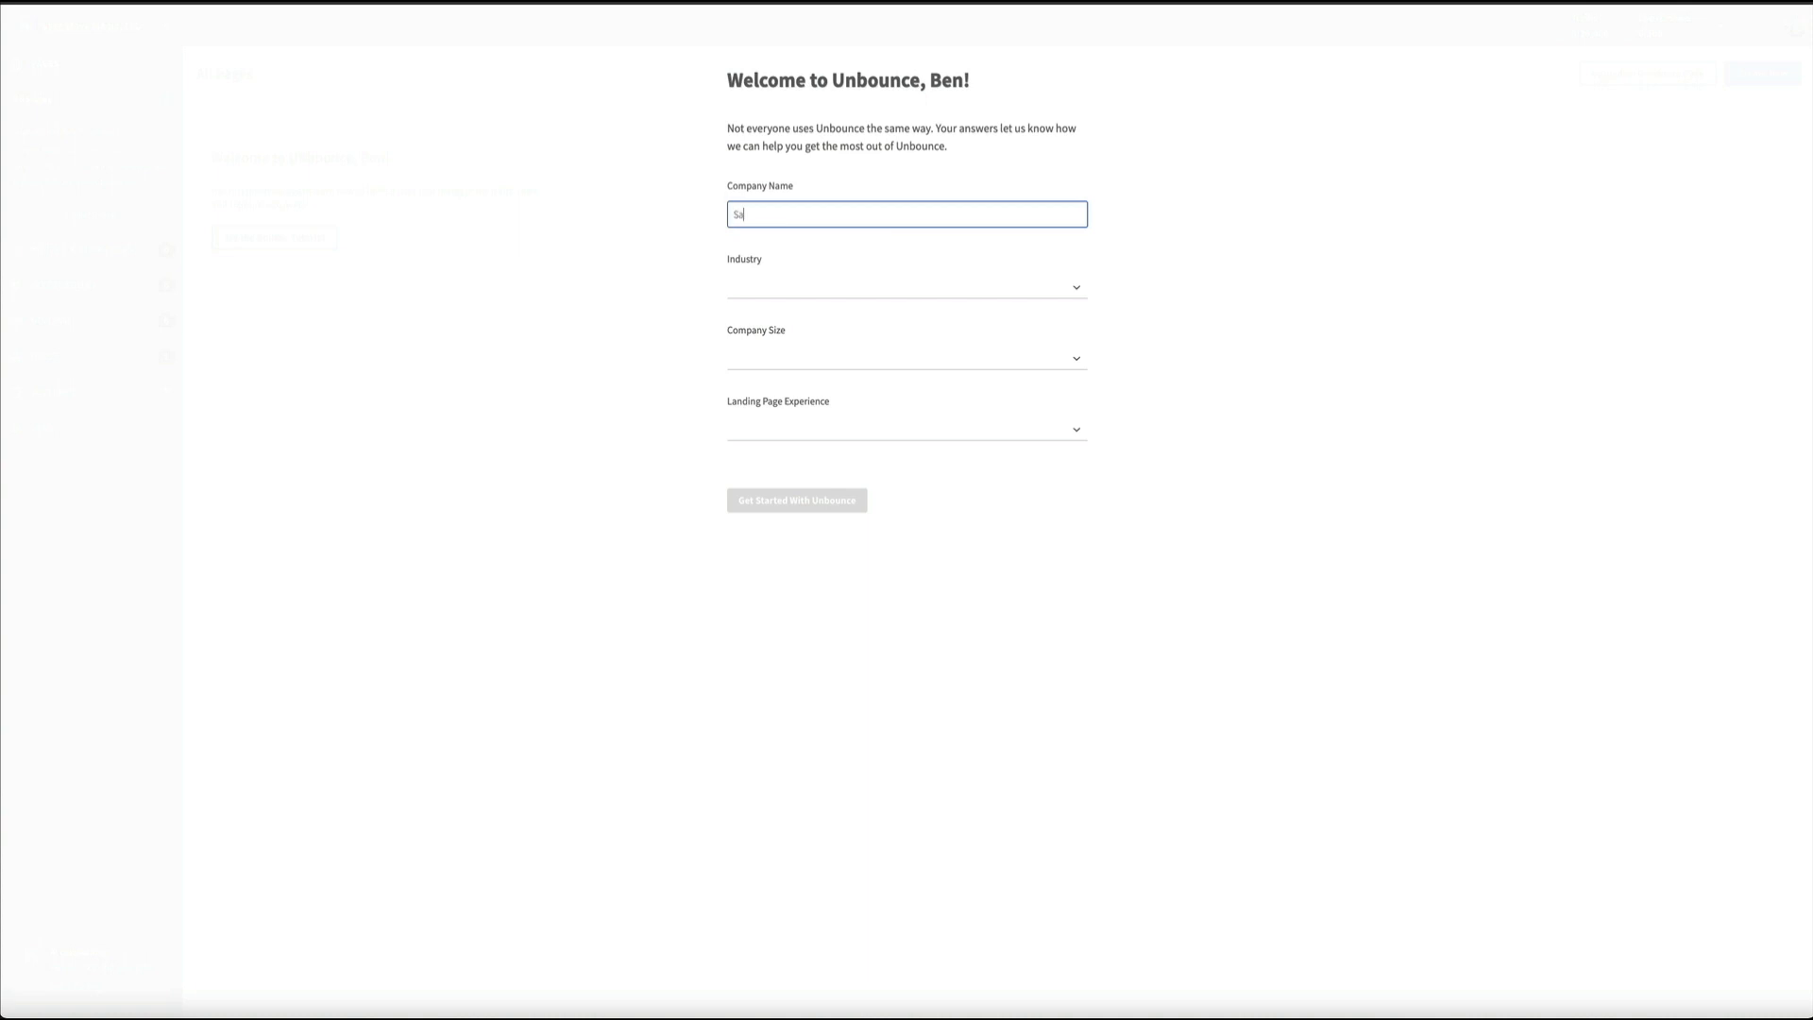
{"action": "type", "text": "ge Wave Media, LLC"}
{"action": "left_click", "coordinate": [1078, 288]}
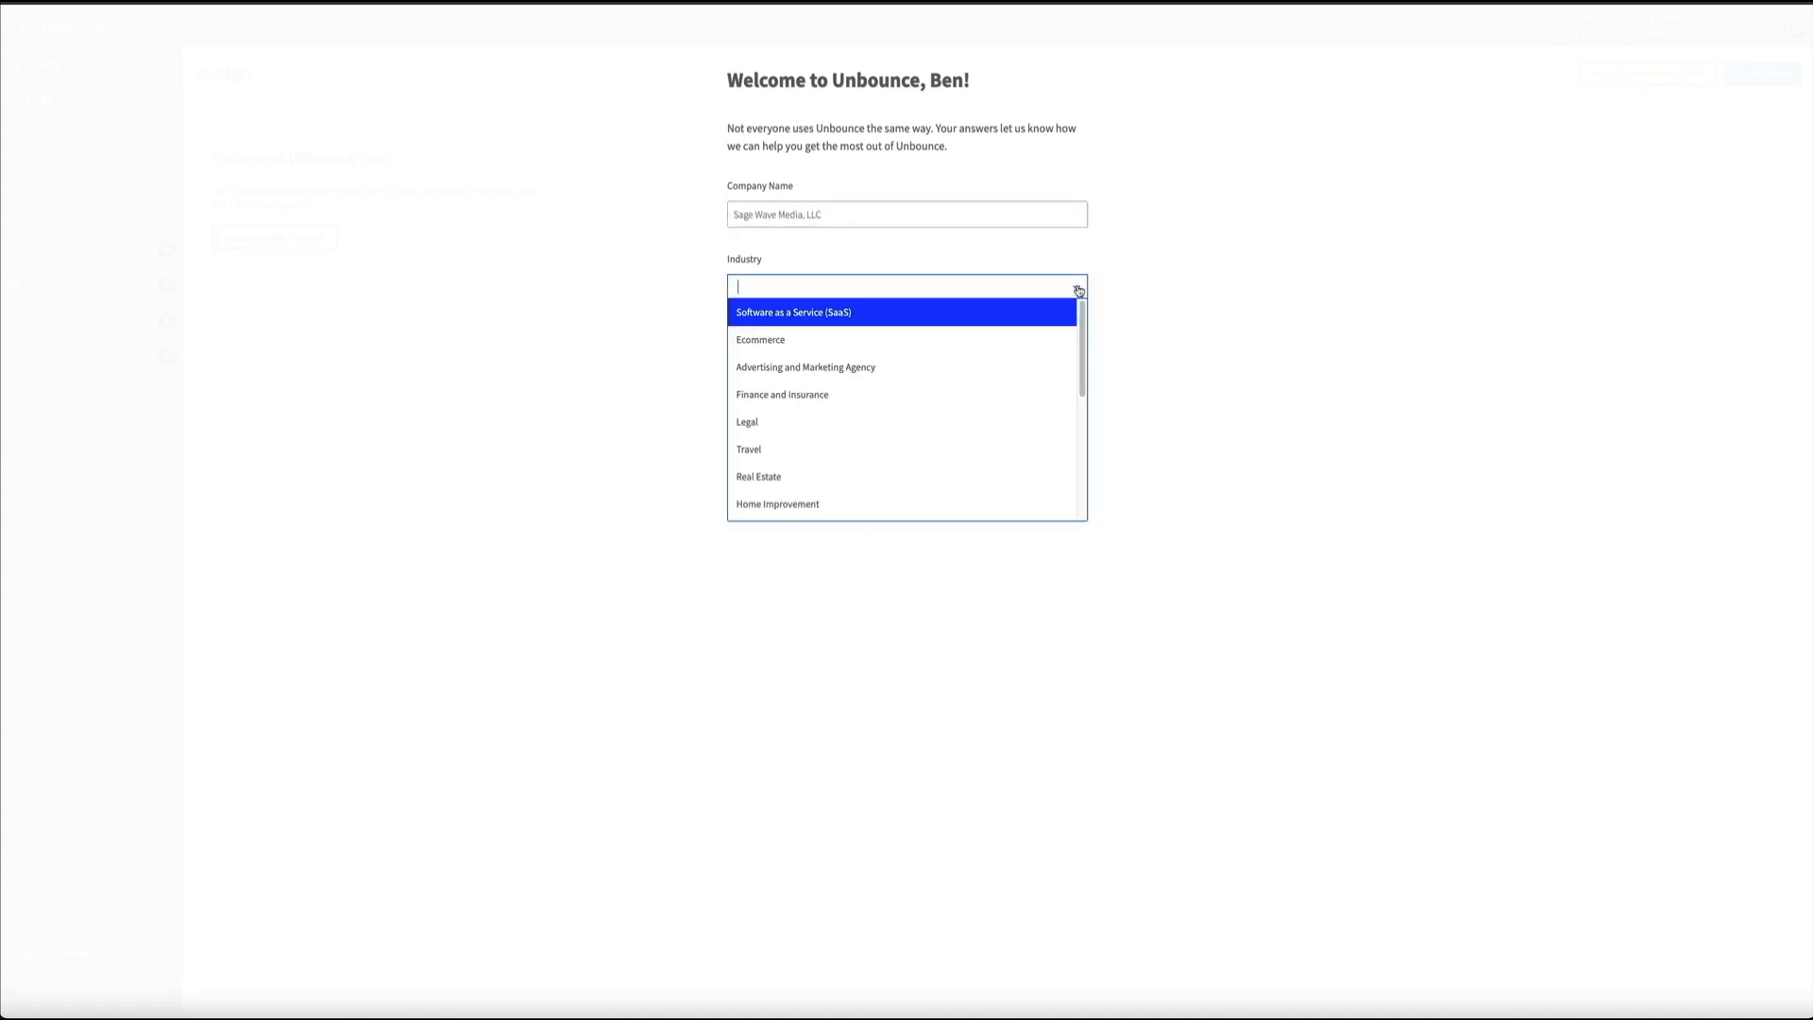
{"action": "scroll", "coordinate": [1050, 363], "scroll_direction": "down", "scroll_amount": 5}
{"action": "scroll", "coordinate": [1047, 371], "scroll_direction": "down", "scroll_amount": 2}
{"action": "left_click", "coordinate": [1011, 506]}
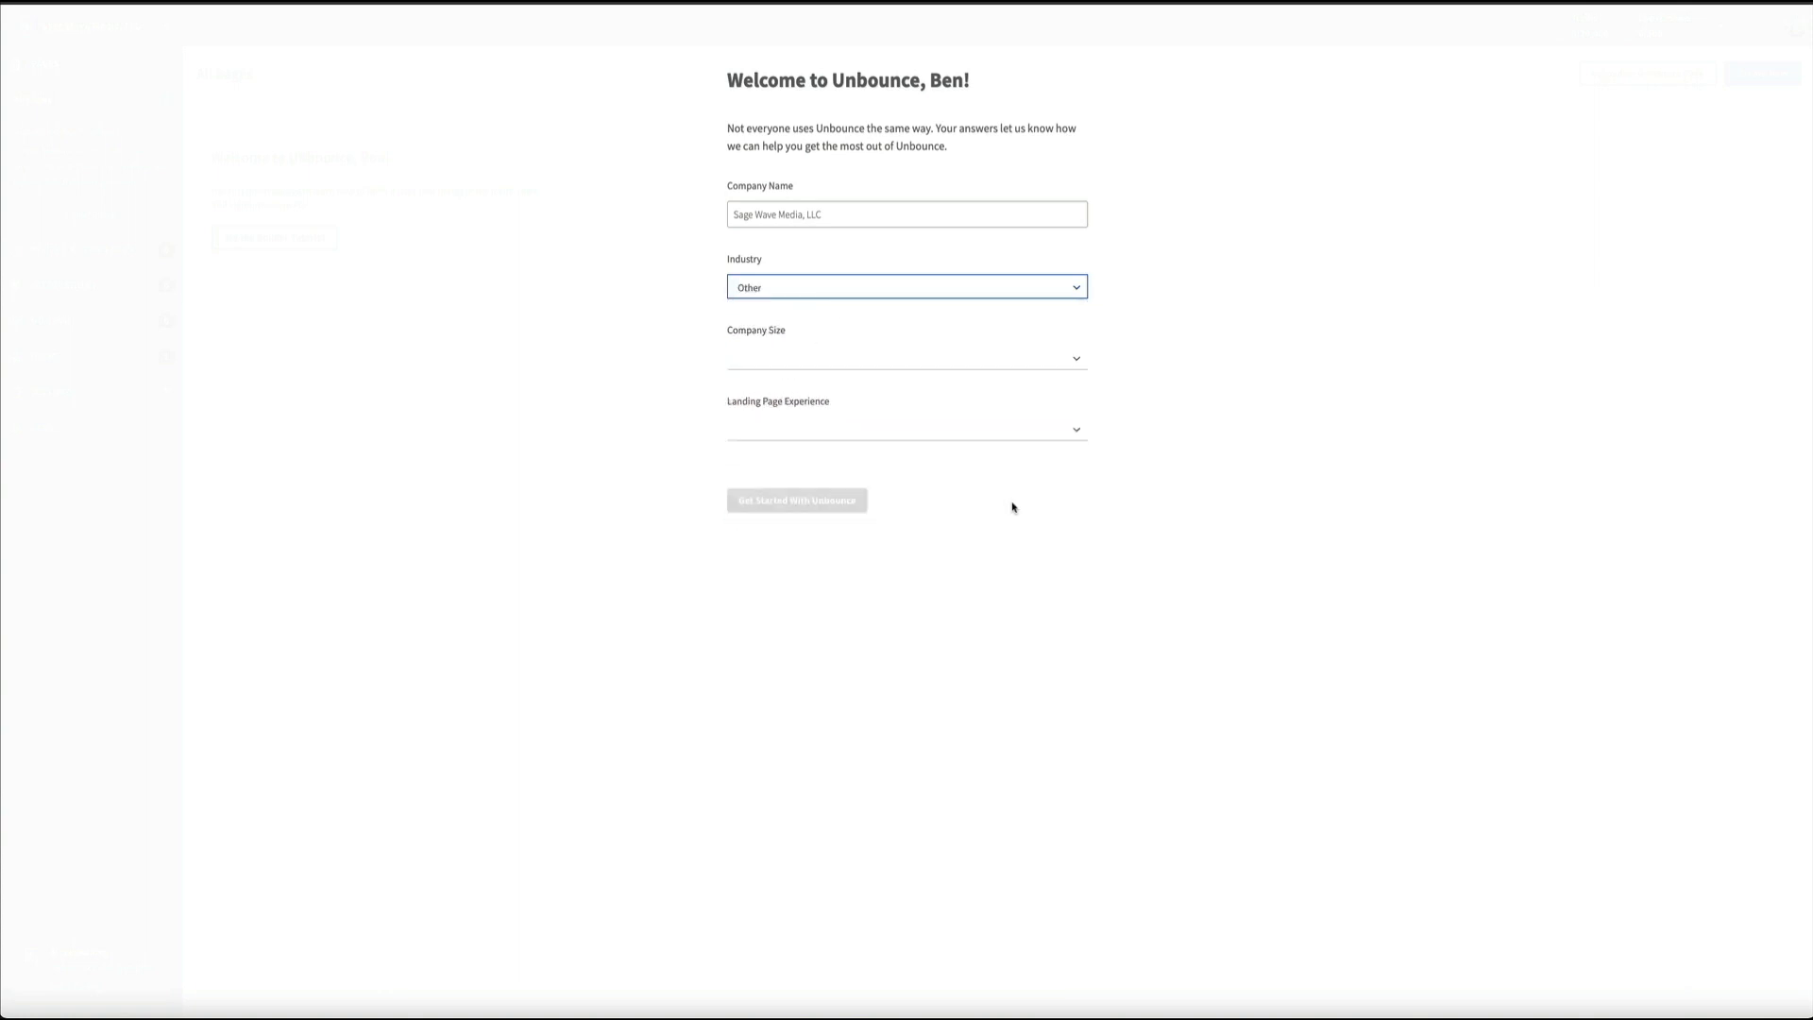
Step: Set company size to 2-3 and landing page experience to "I've built landing pages with another builder", and submit the welcome form
{"action": "left_click", "coordinate": [1082, 359]}
{"action": "left_click", "coordinate": [1064, 408]}
{"action": "left_click", "coordinate": [1080, 433]}
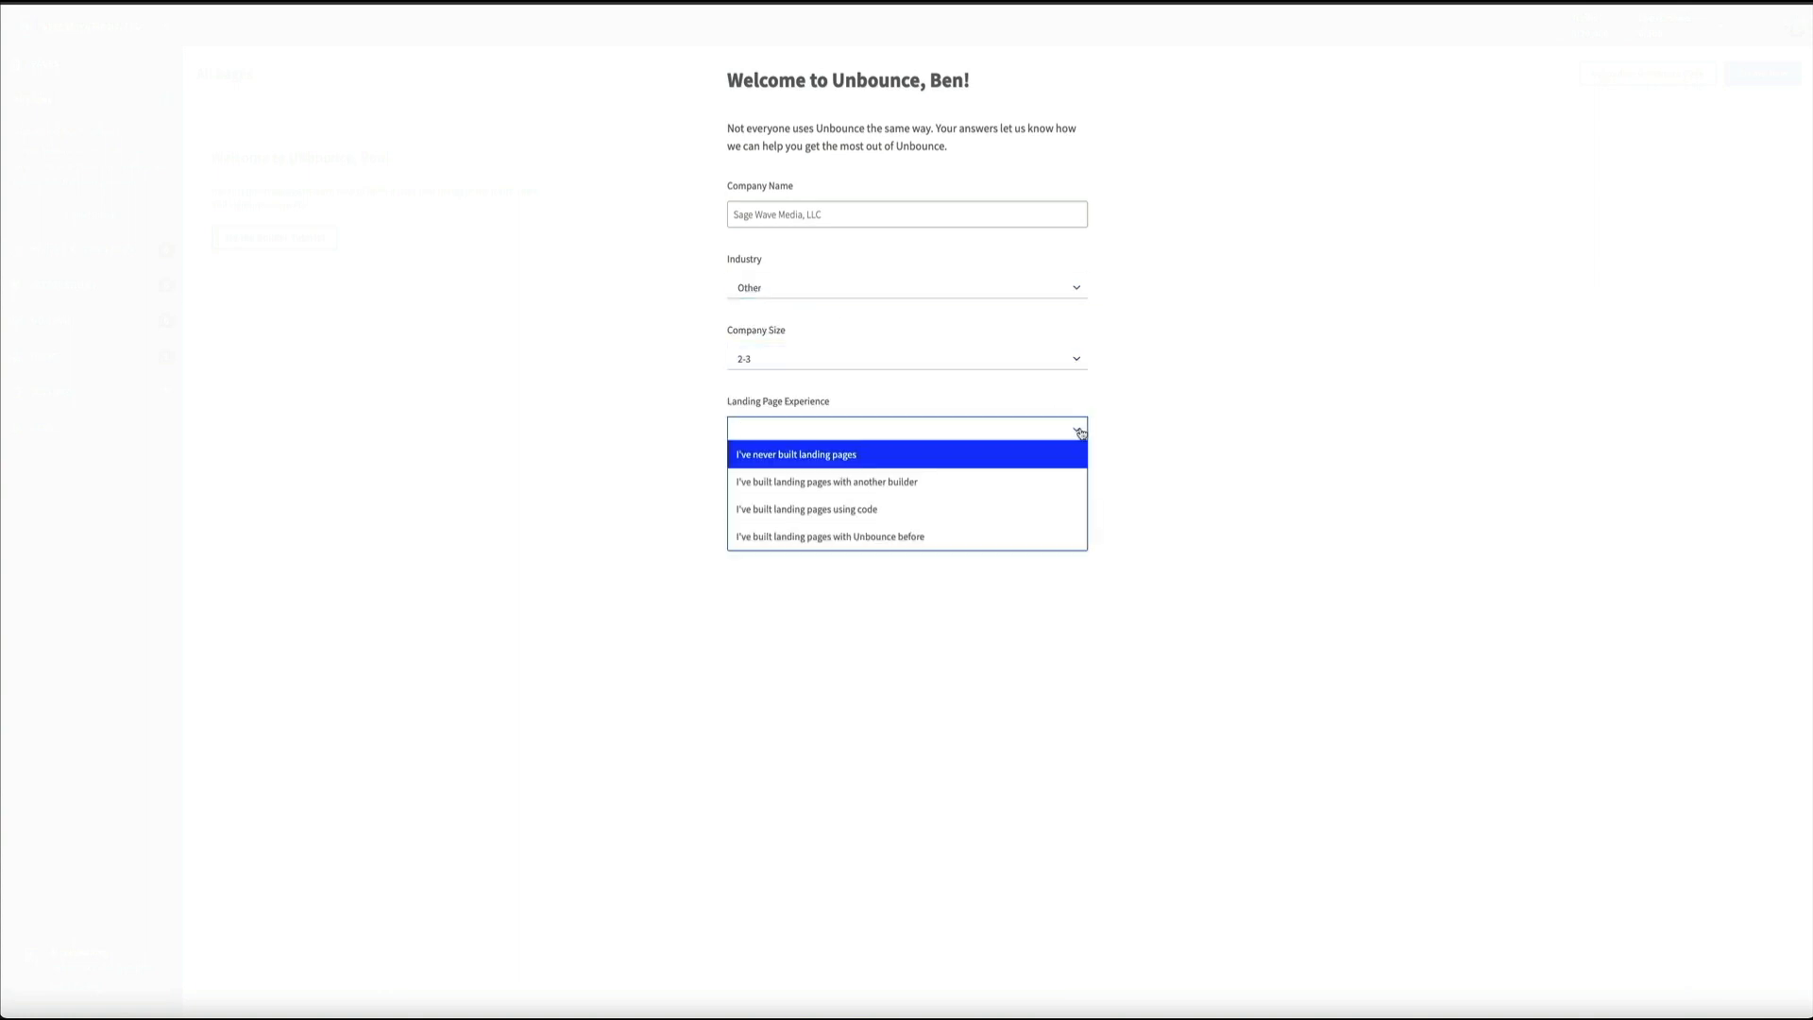
{"action": "left_click", "coordinate": [1059, 482]}
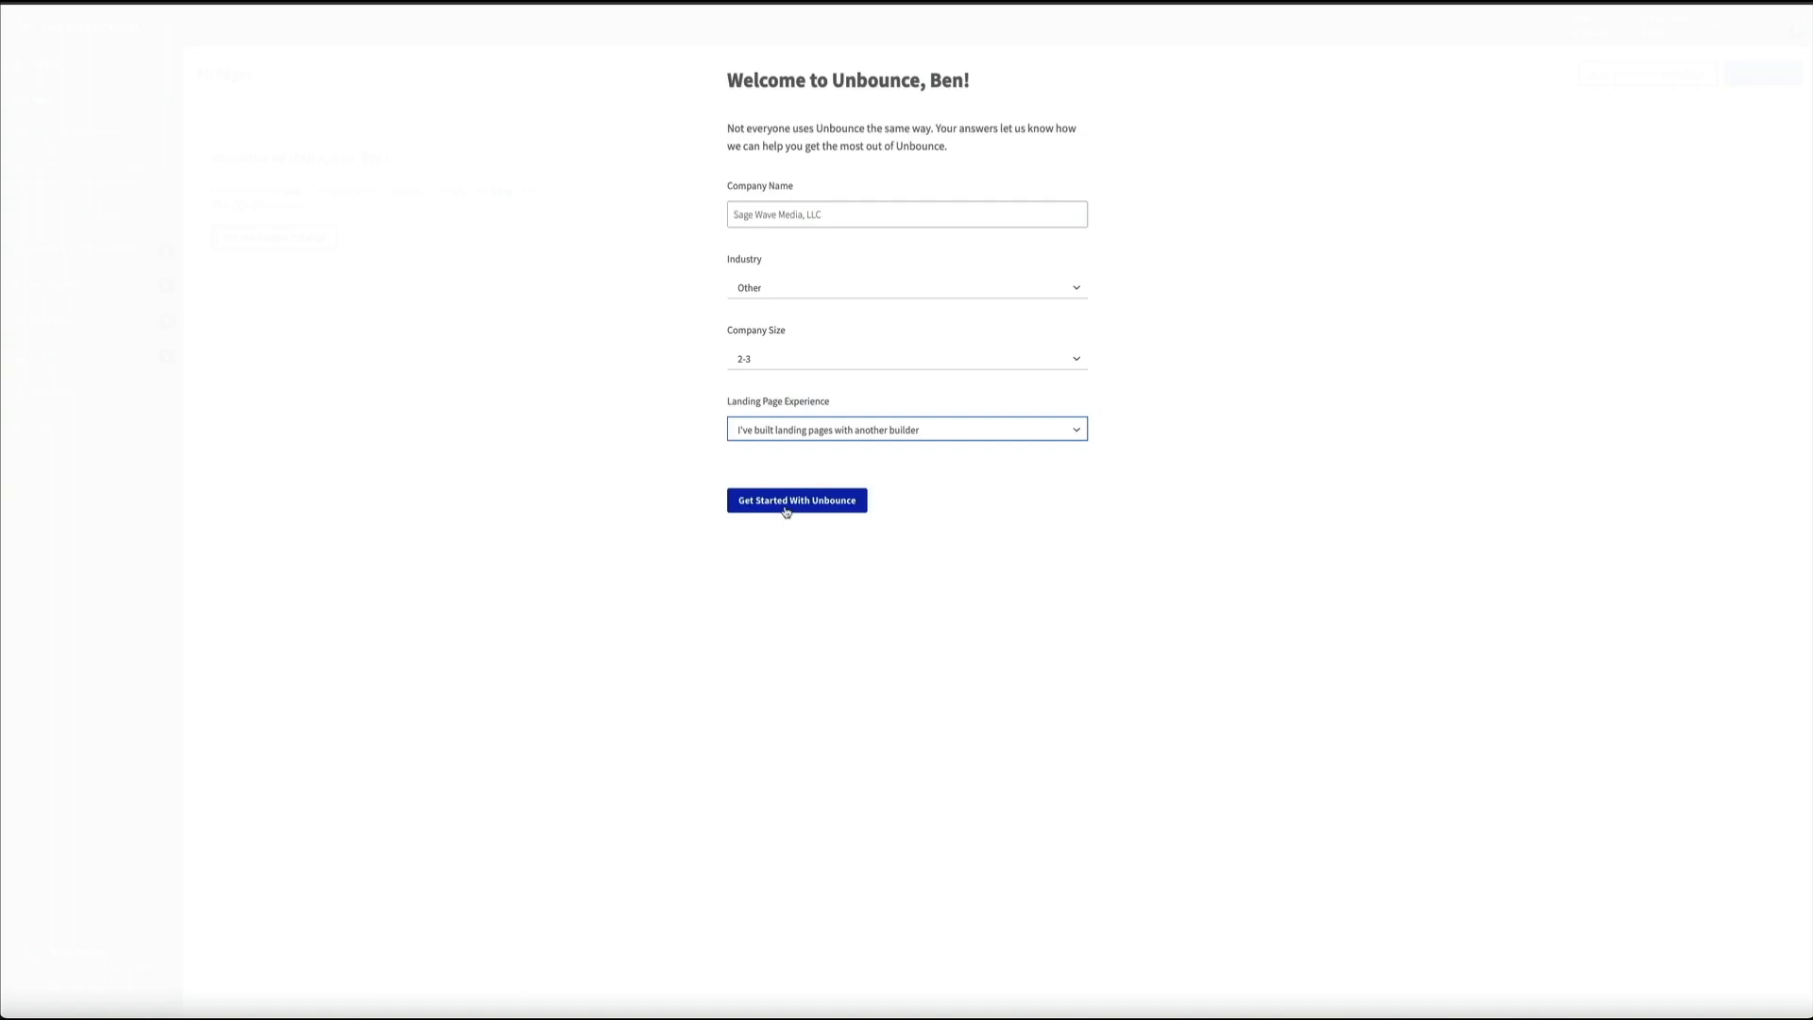
{"action": "left_click", "coordinate": [778, 514]}
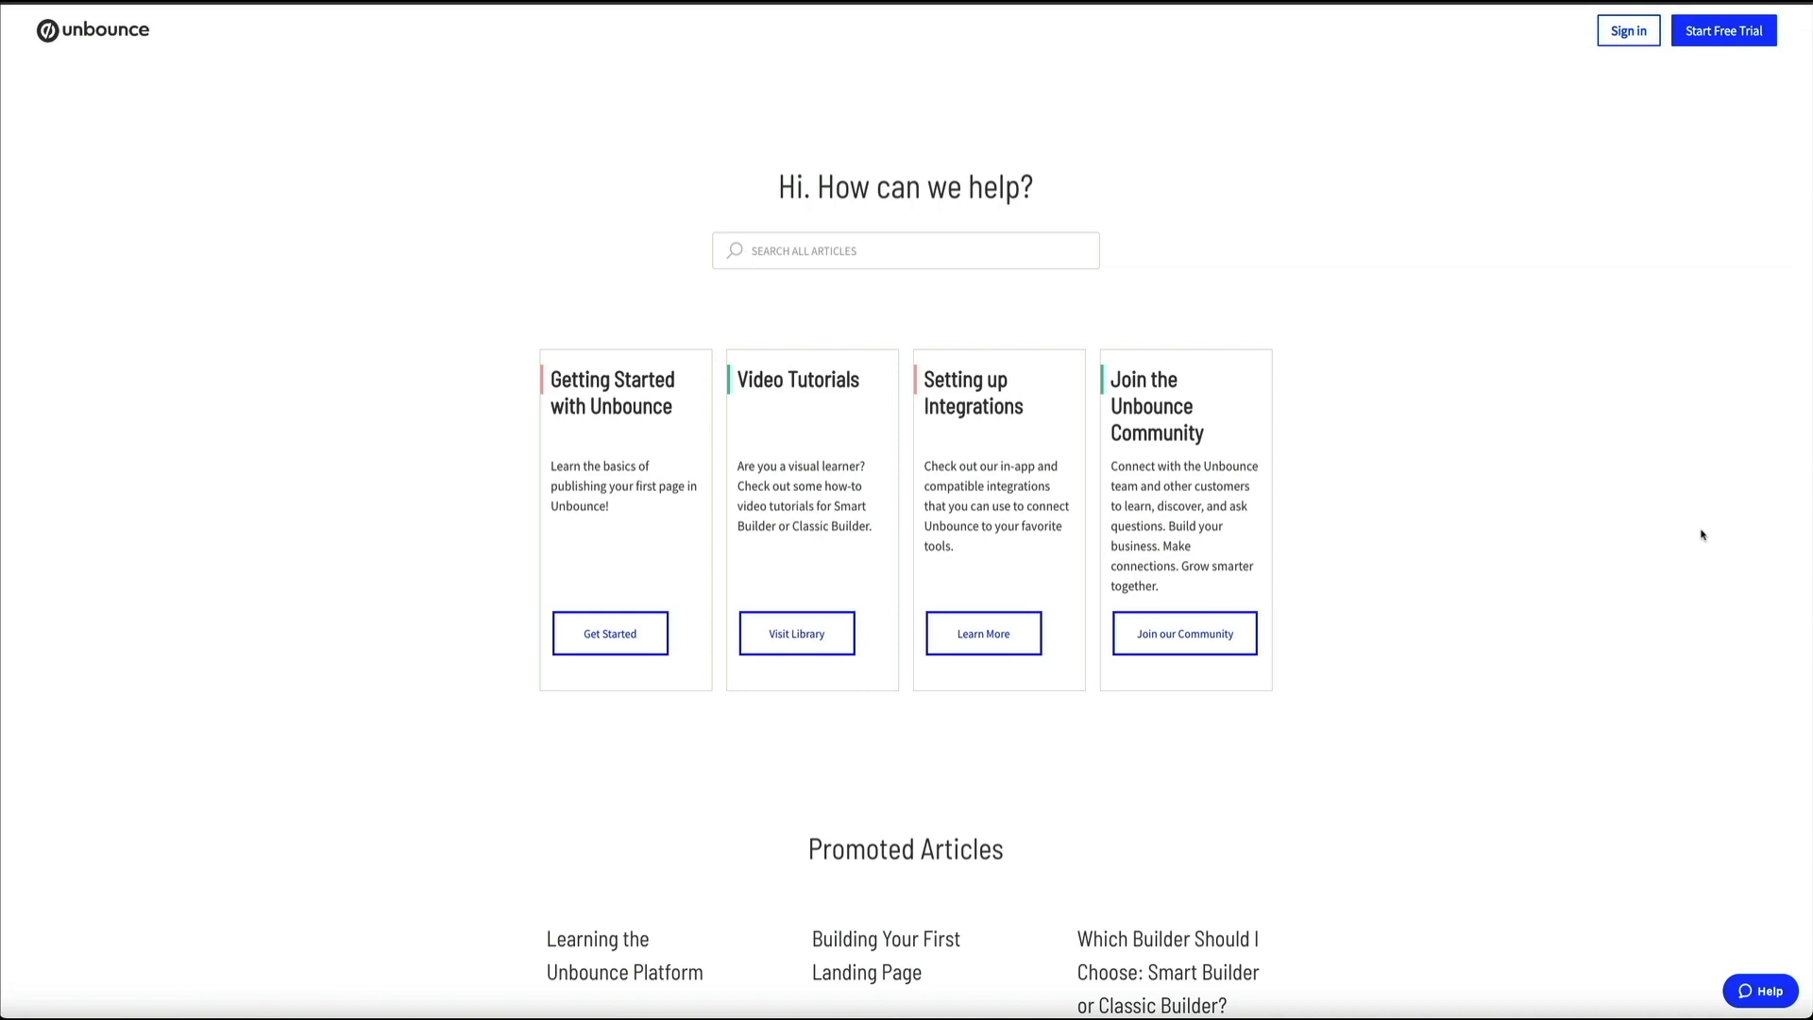
Step: Look through Unbounce's help center, learning resources, video tutorials and chapter-by-chapter webinar page
{"action": "scroll", "coordinate": [1702, 536], "scroll_direction": "down", "scroll_amount": 2}
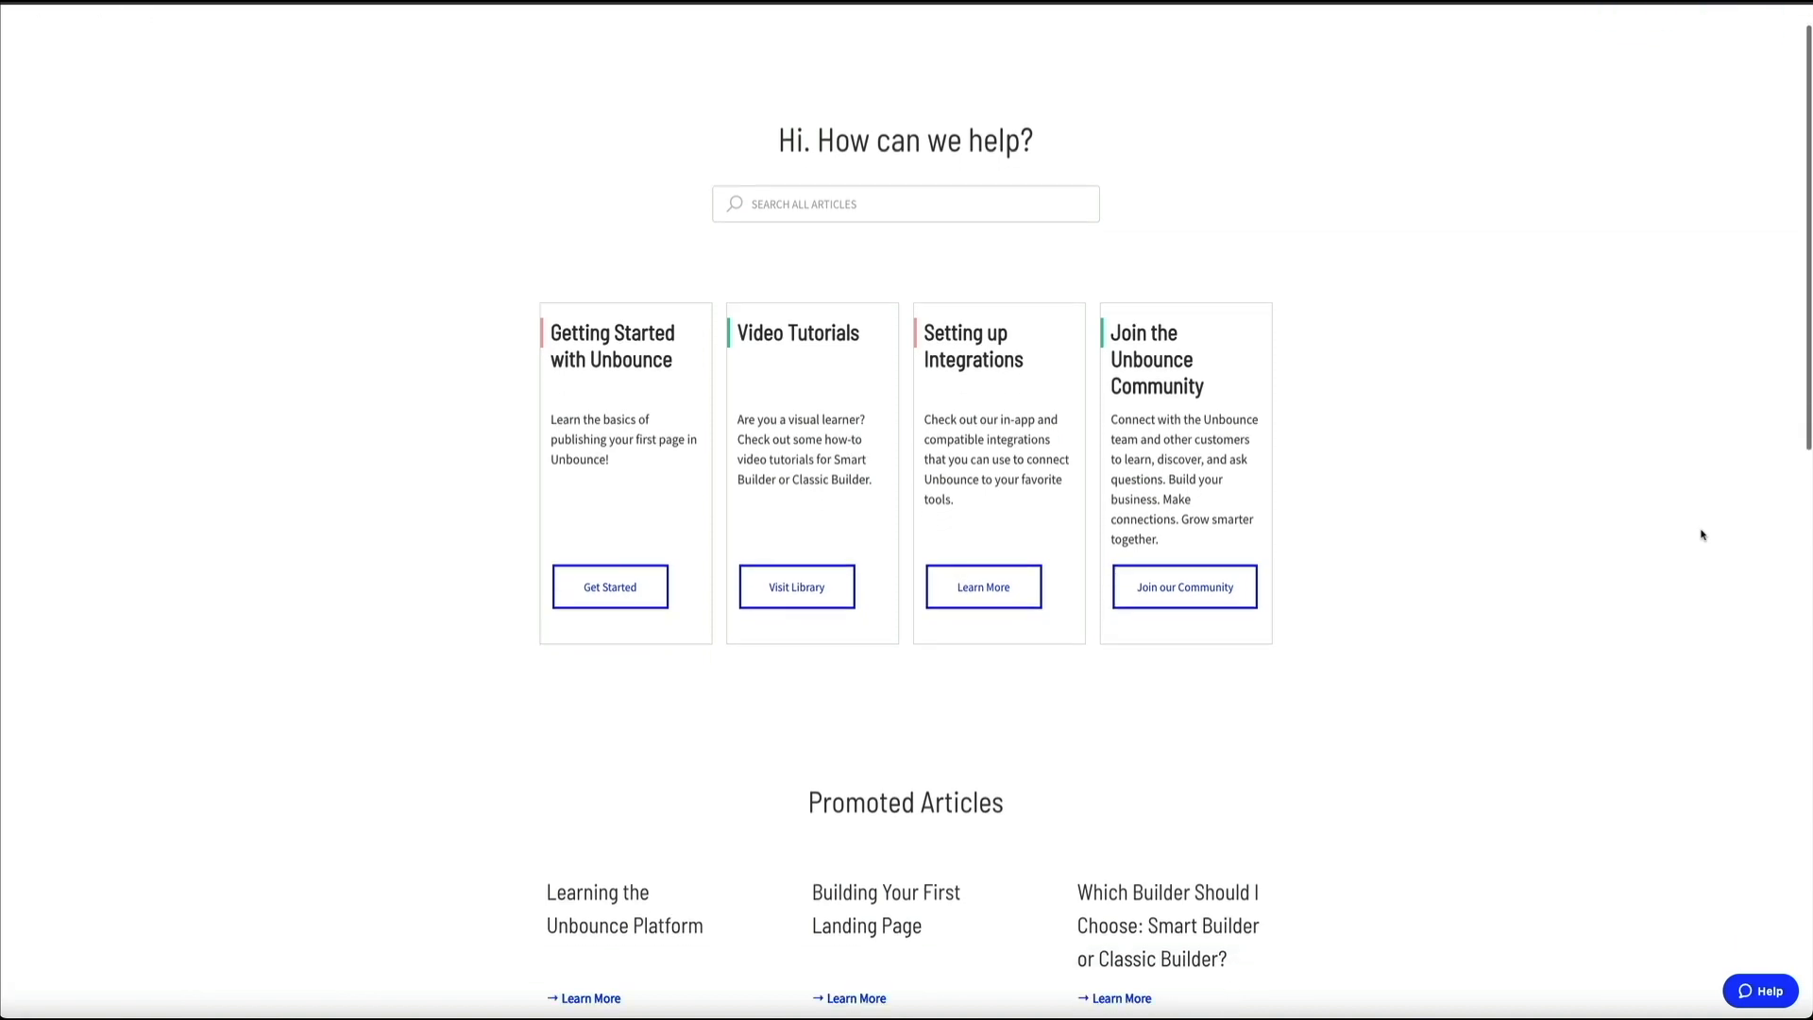
{"action": "scroll", "coordinate": [1703, 536], "scroll_direction": "down", "scroll_amount": 3}
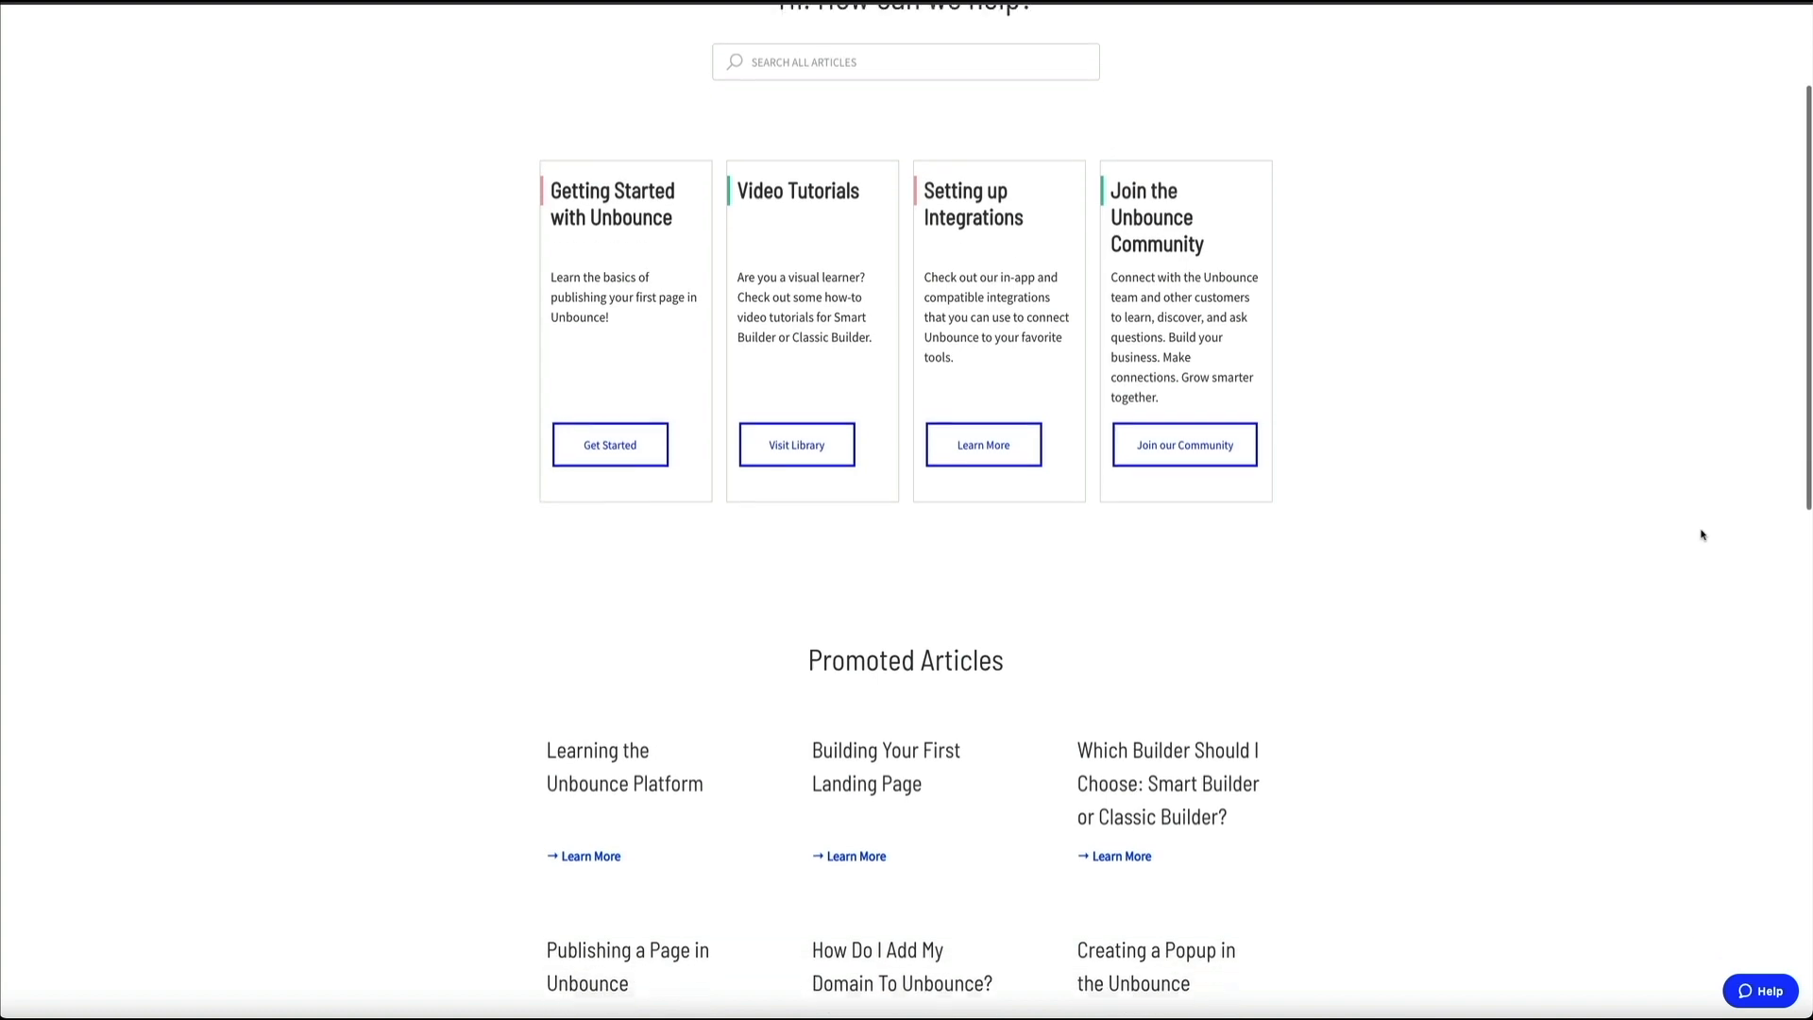
{"action": "scroll", "coordinate": [1702, 536], "scroll_direction": "down", "scroll_amount": 3}
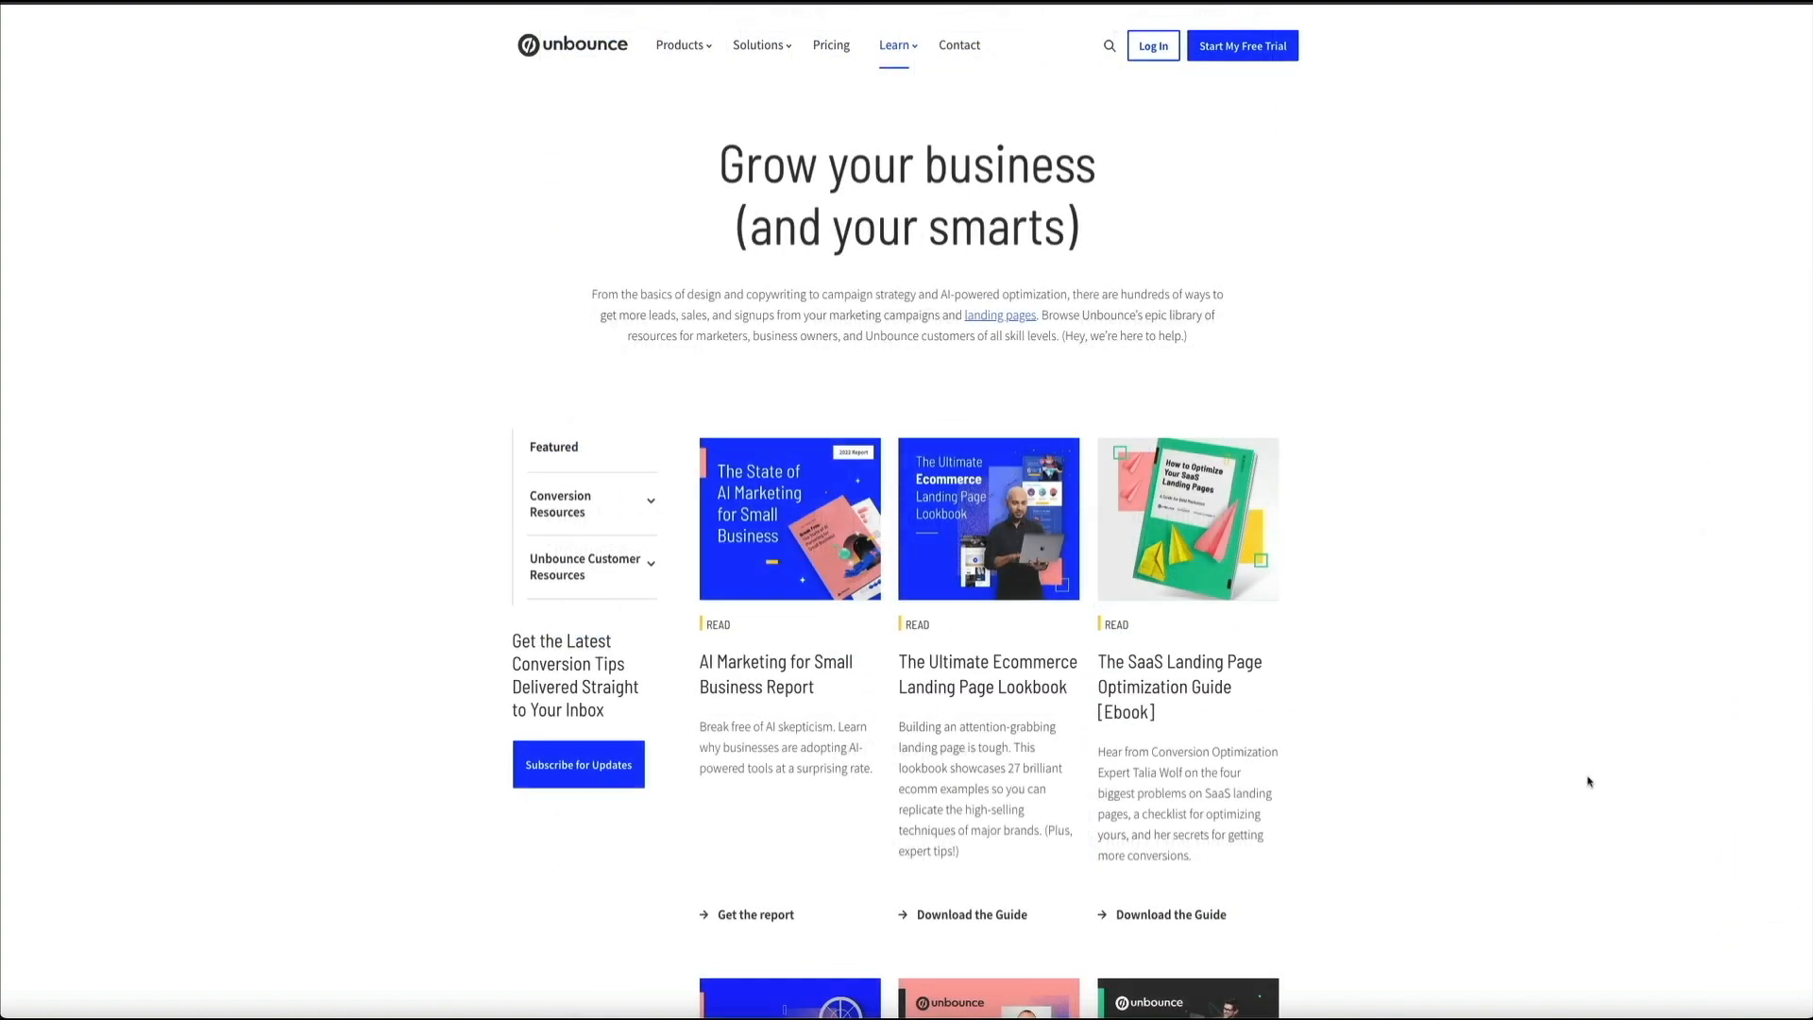
{"action": "scroll", "coordinate": [1590, 781], "scroll_direction": "down", "scroll_amount": 3}
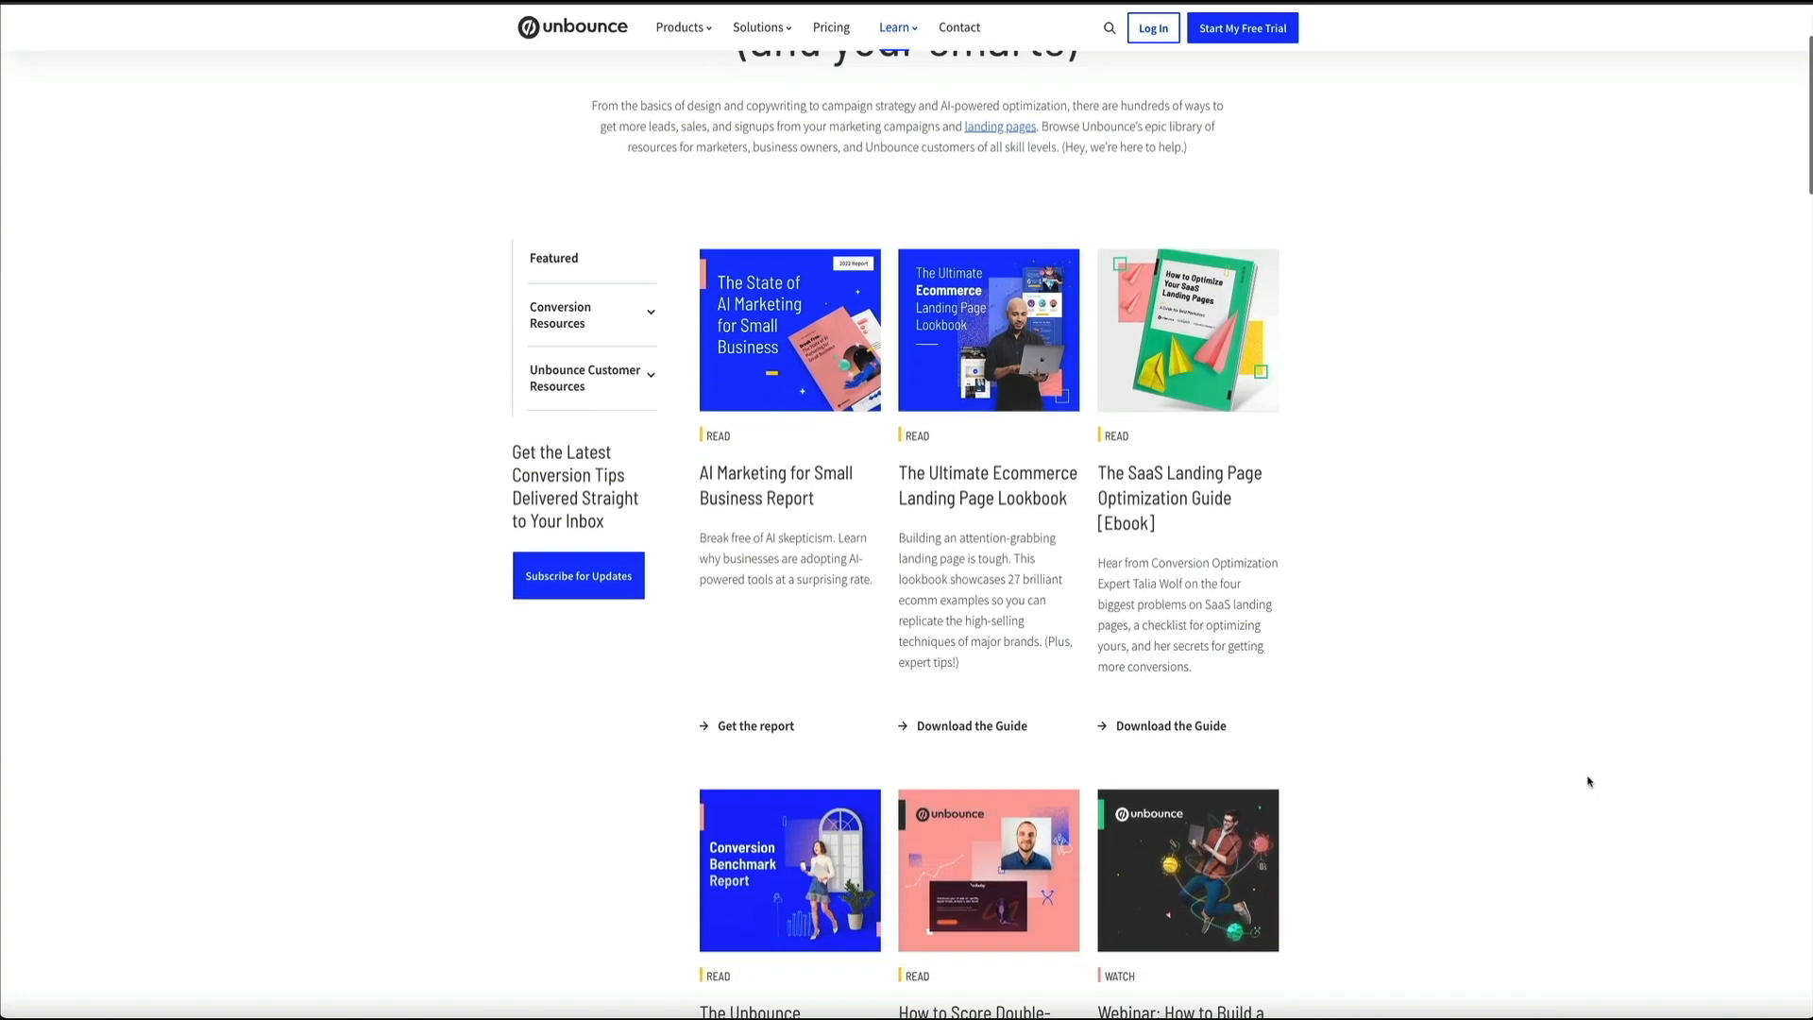
{"action": "scroll", "coordinate": [1589, 782], "scroll_direction": "down", "scroll_amount": 3}
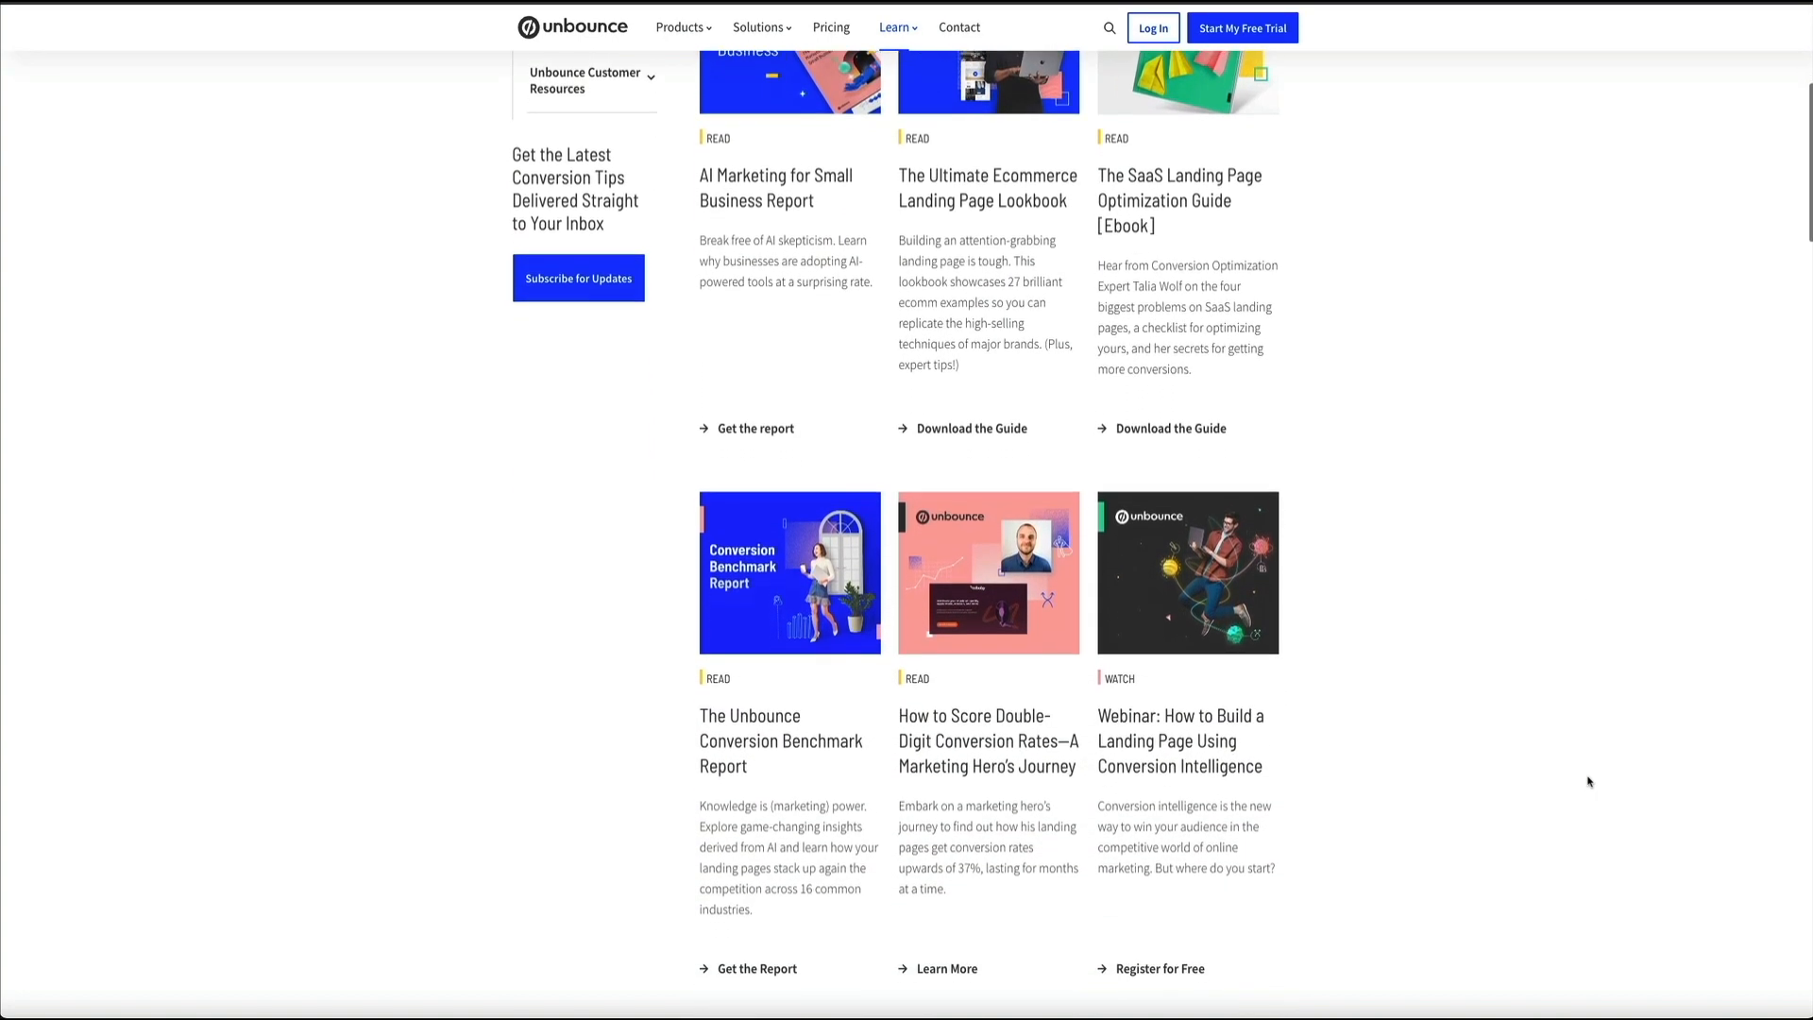
{"action": "scroll", "coordinate": [1589, 768], "scroll_direction": "down", "scroll_amount": 3}
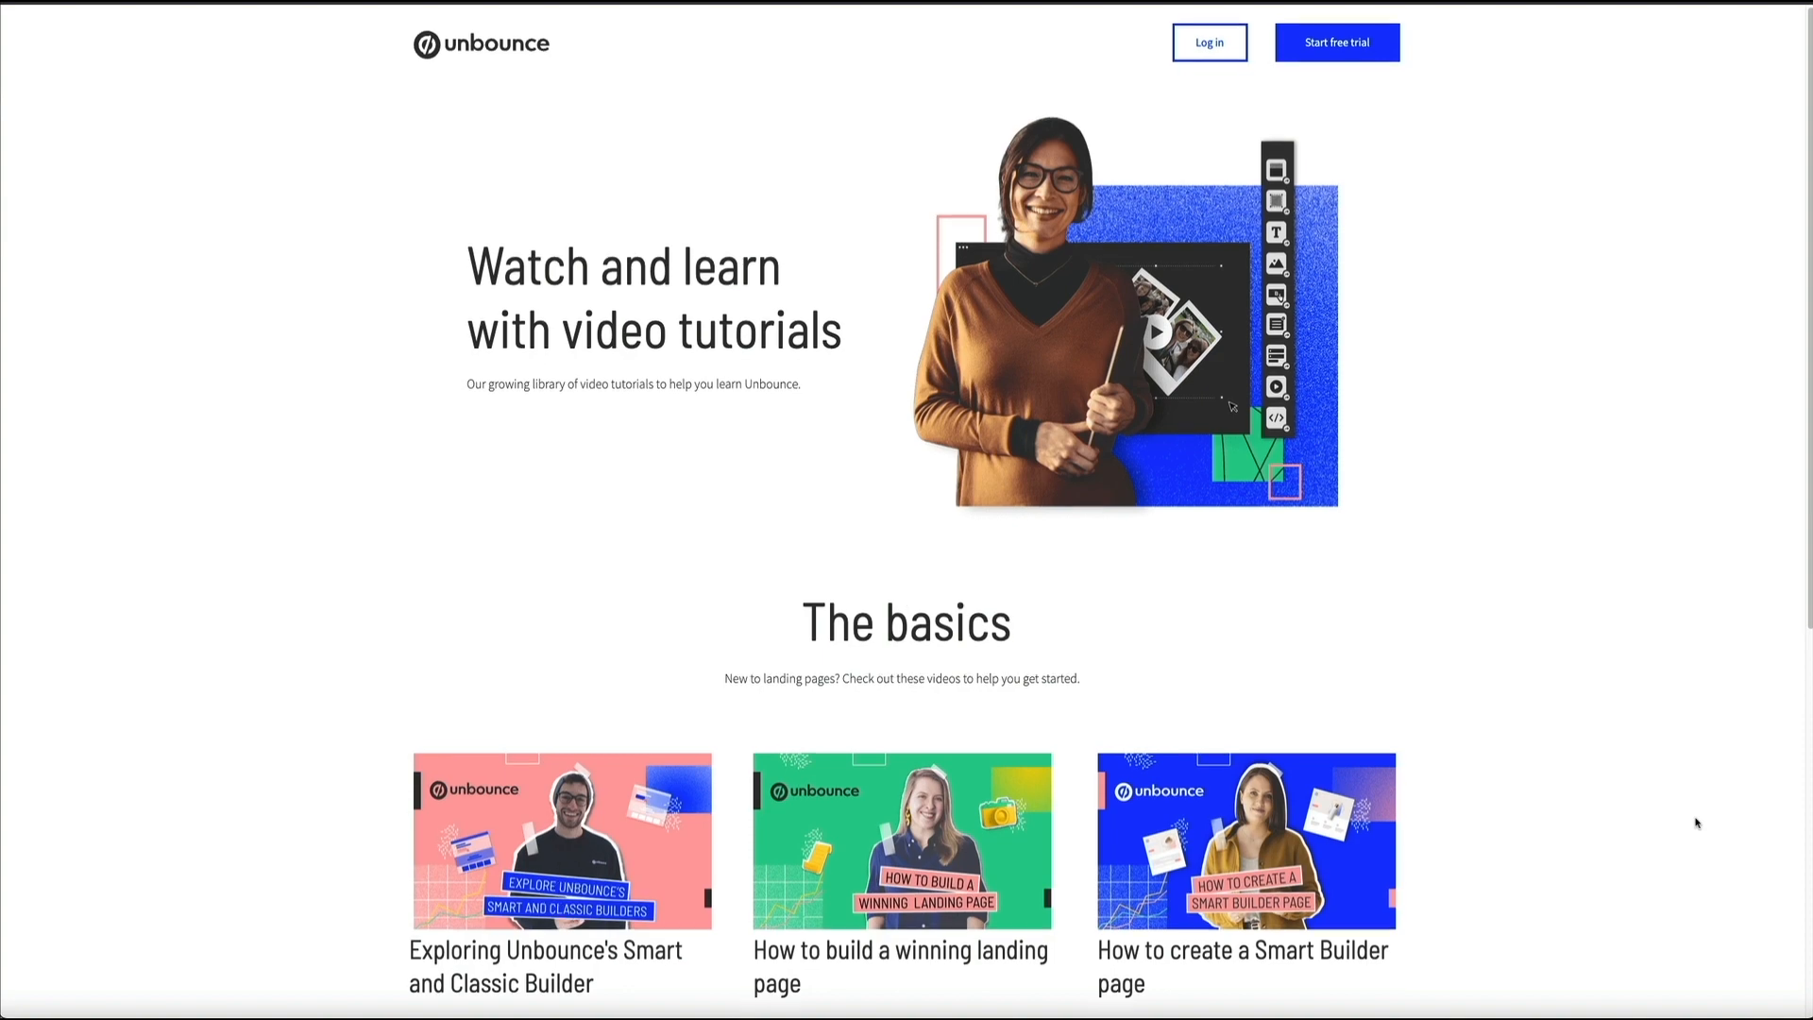
{"action": "scroll", "coordinate": [1697, 823], "scroll_direction": "down", "scroll_amount": 2}
{"action": "scroll", "coordinate": [1695, 823], "scroll_direction": "down", "scroll_amount": 3}
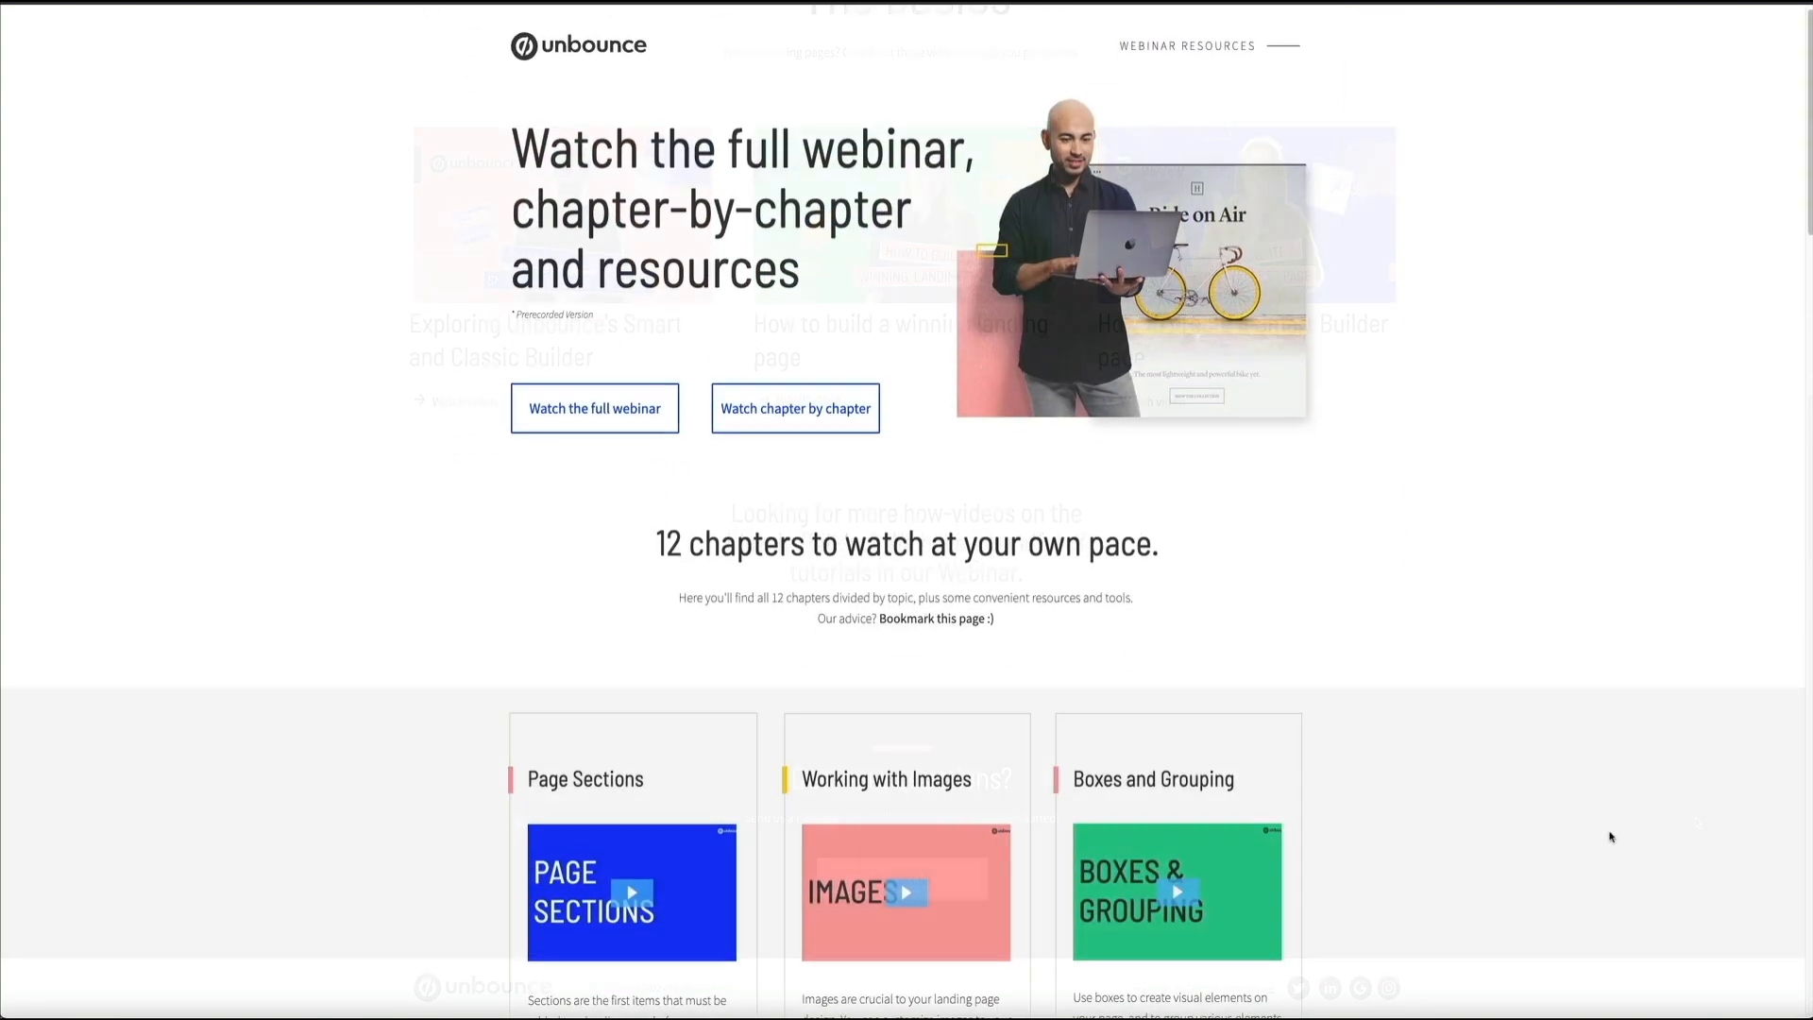
{"action": "scroll", "coordinate": [1610, 837], "scroll_direction": "down", "scroll_amount": 5}
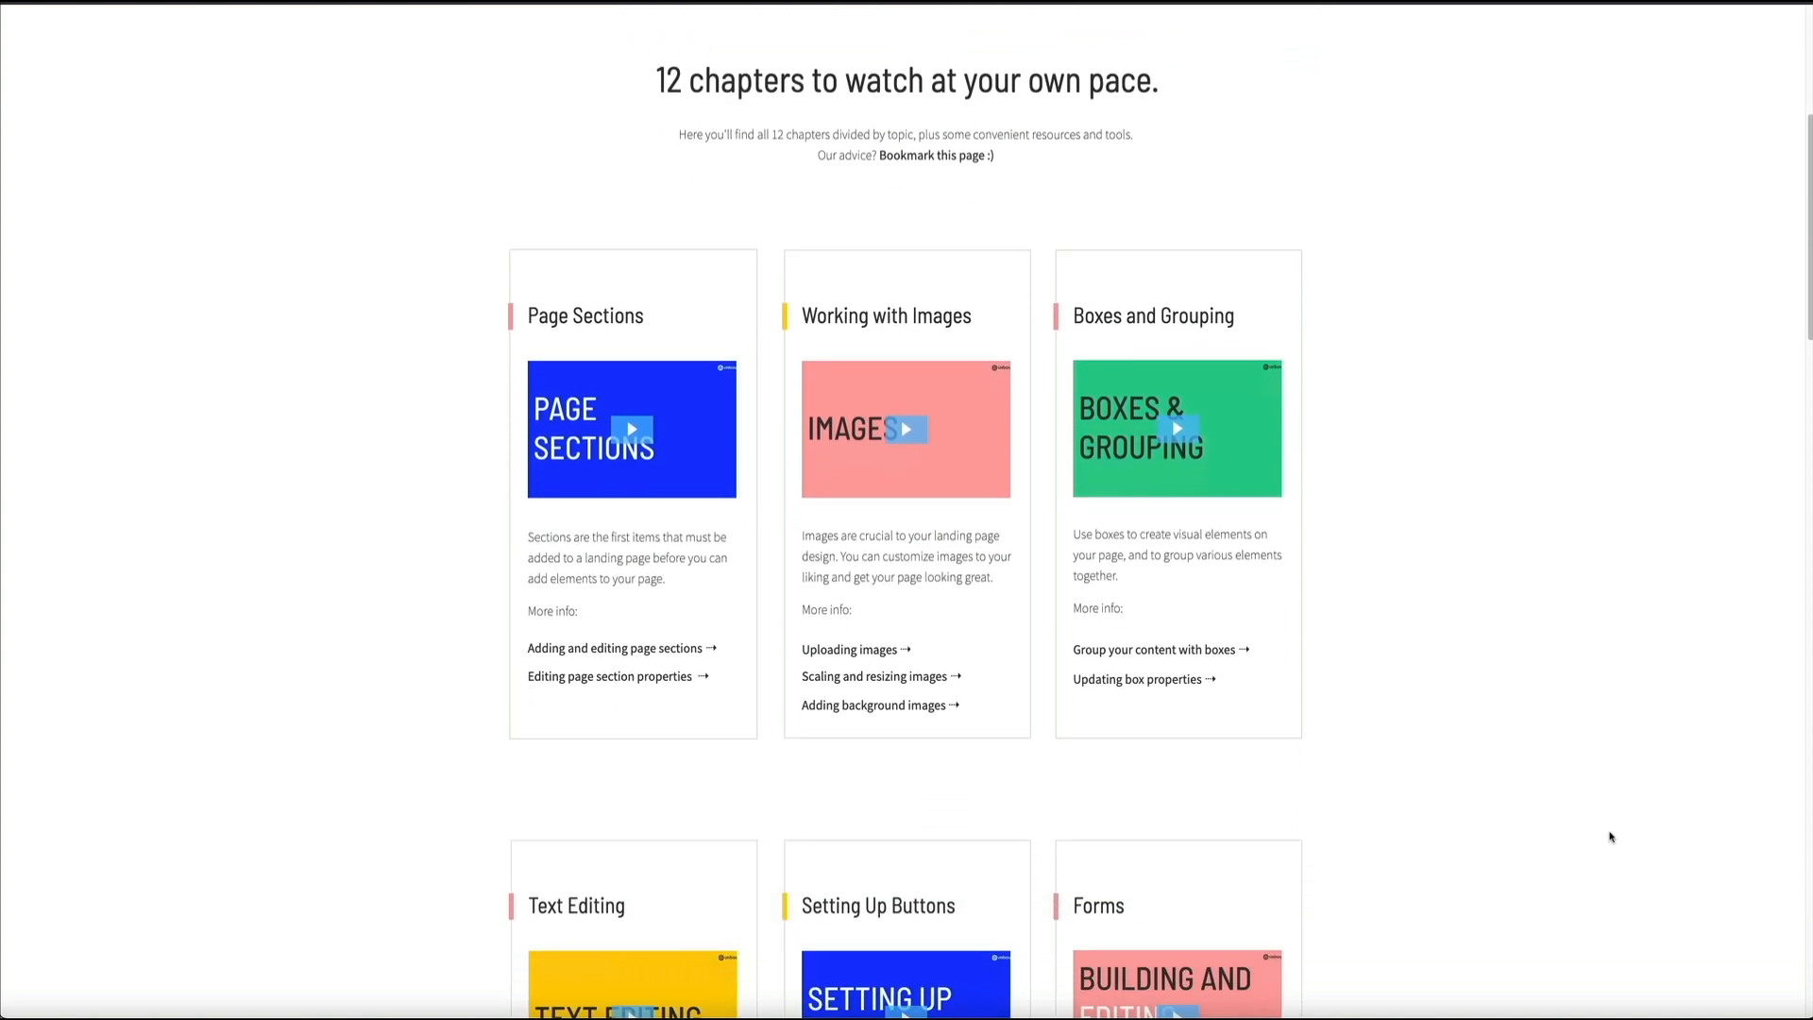
{"action": "scroll", "coordinate": [1610, 837], "scroll_direction": "down", "scroll_amount": 5}
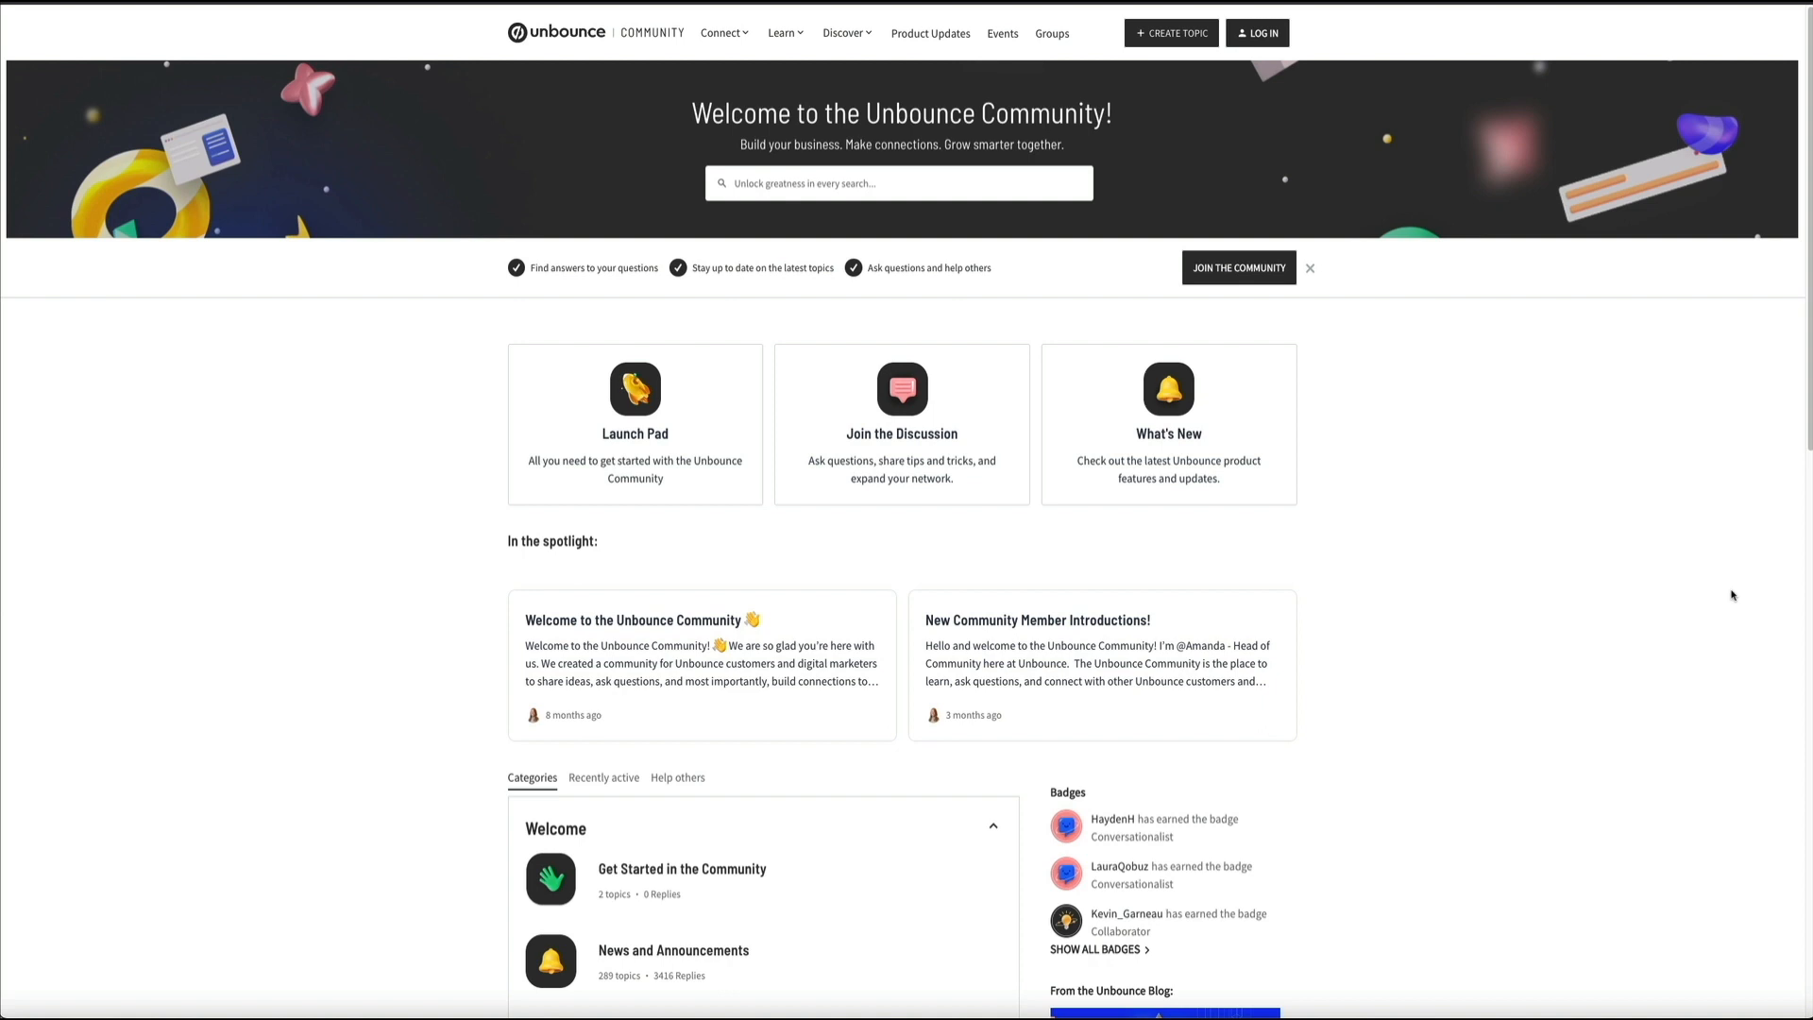
Step: Look through the Unbounce Community page's spotlight posts and discussion categories
{"action": "scroll", "coordinate": [1732, 594], "scroll_direction": "down", "scroll_amount": 4}
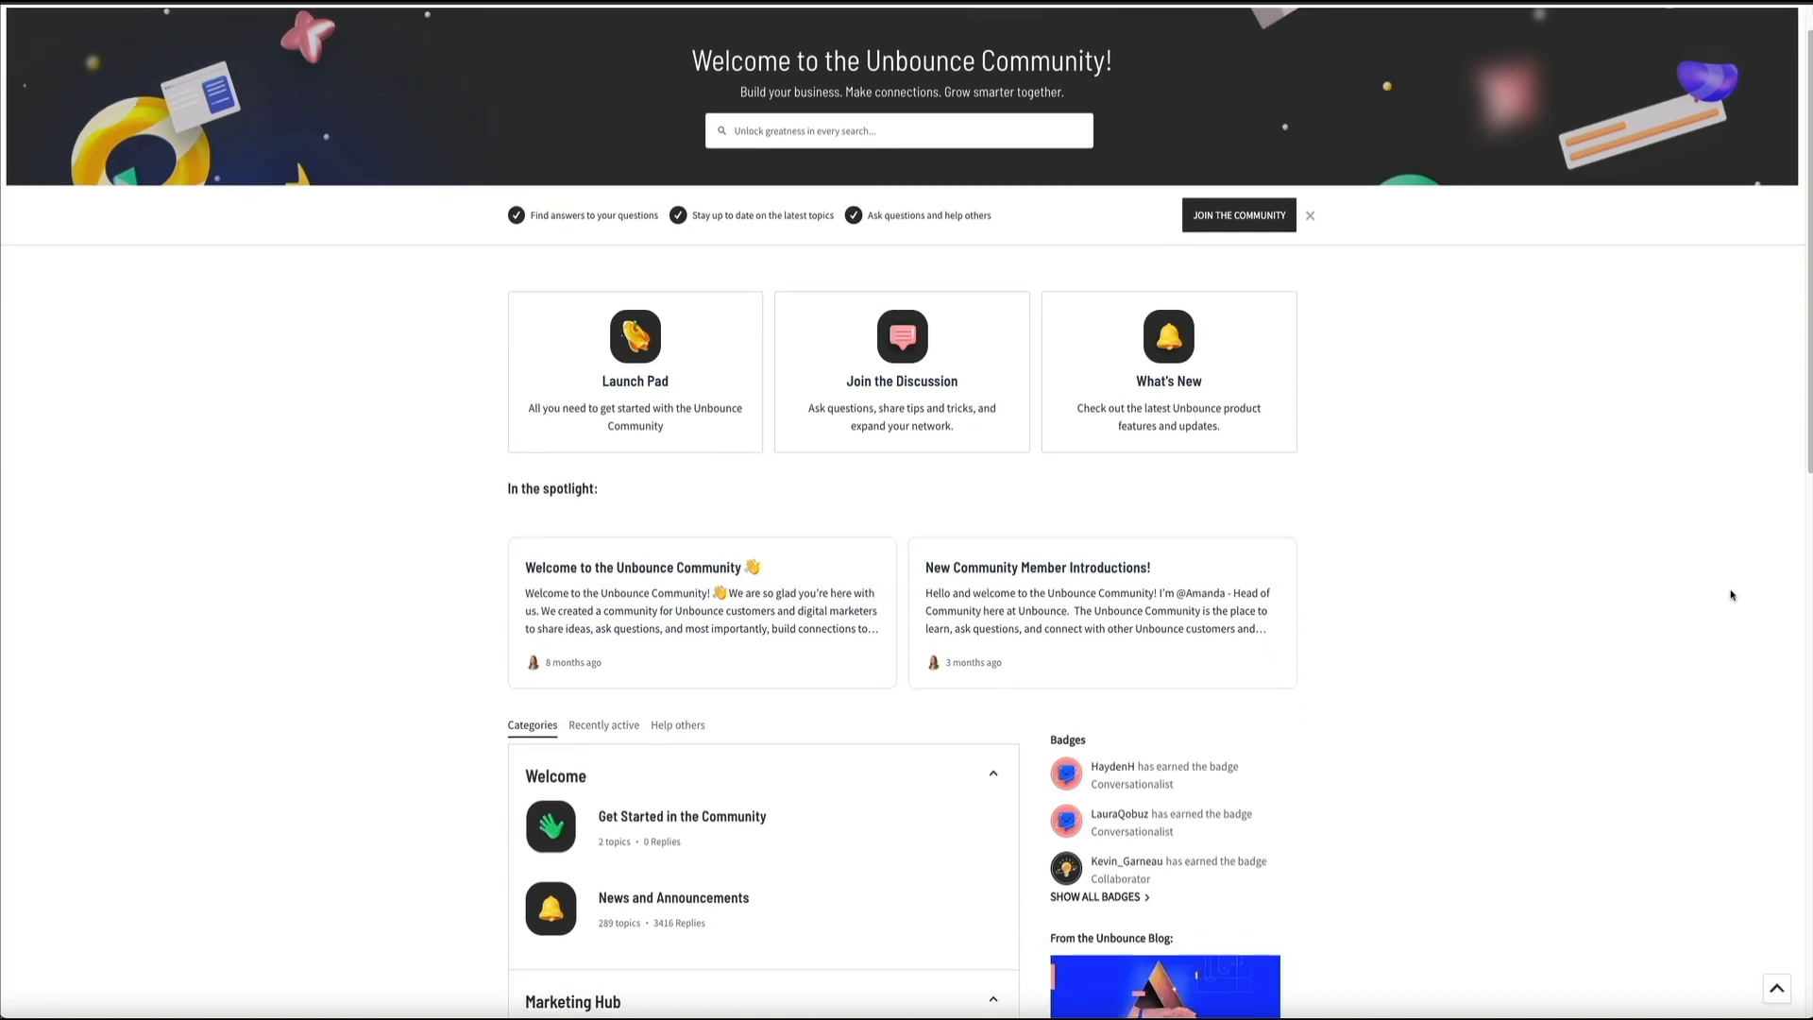
{"action": "scroll", "coordinate": [1731, 595], "scroll_direction": "down", "scroll_amount": 3}
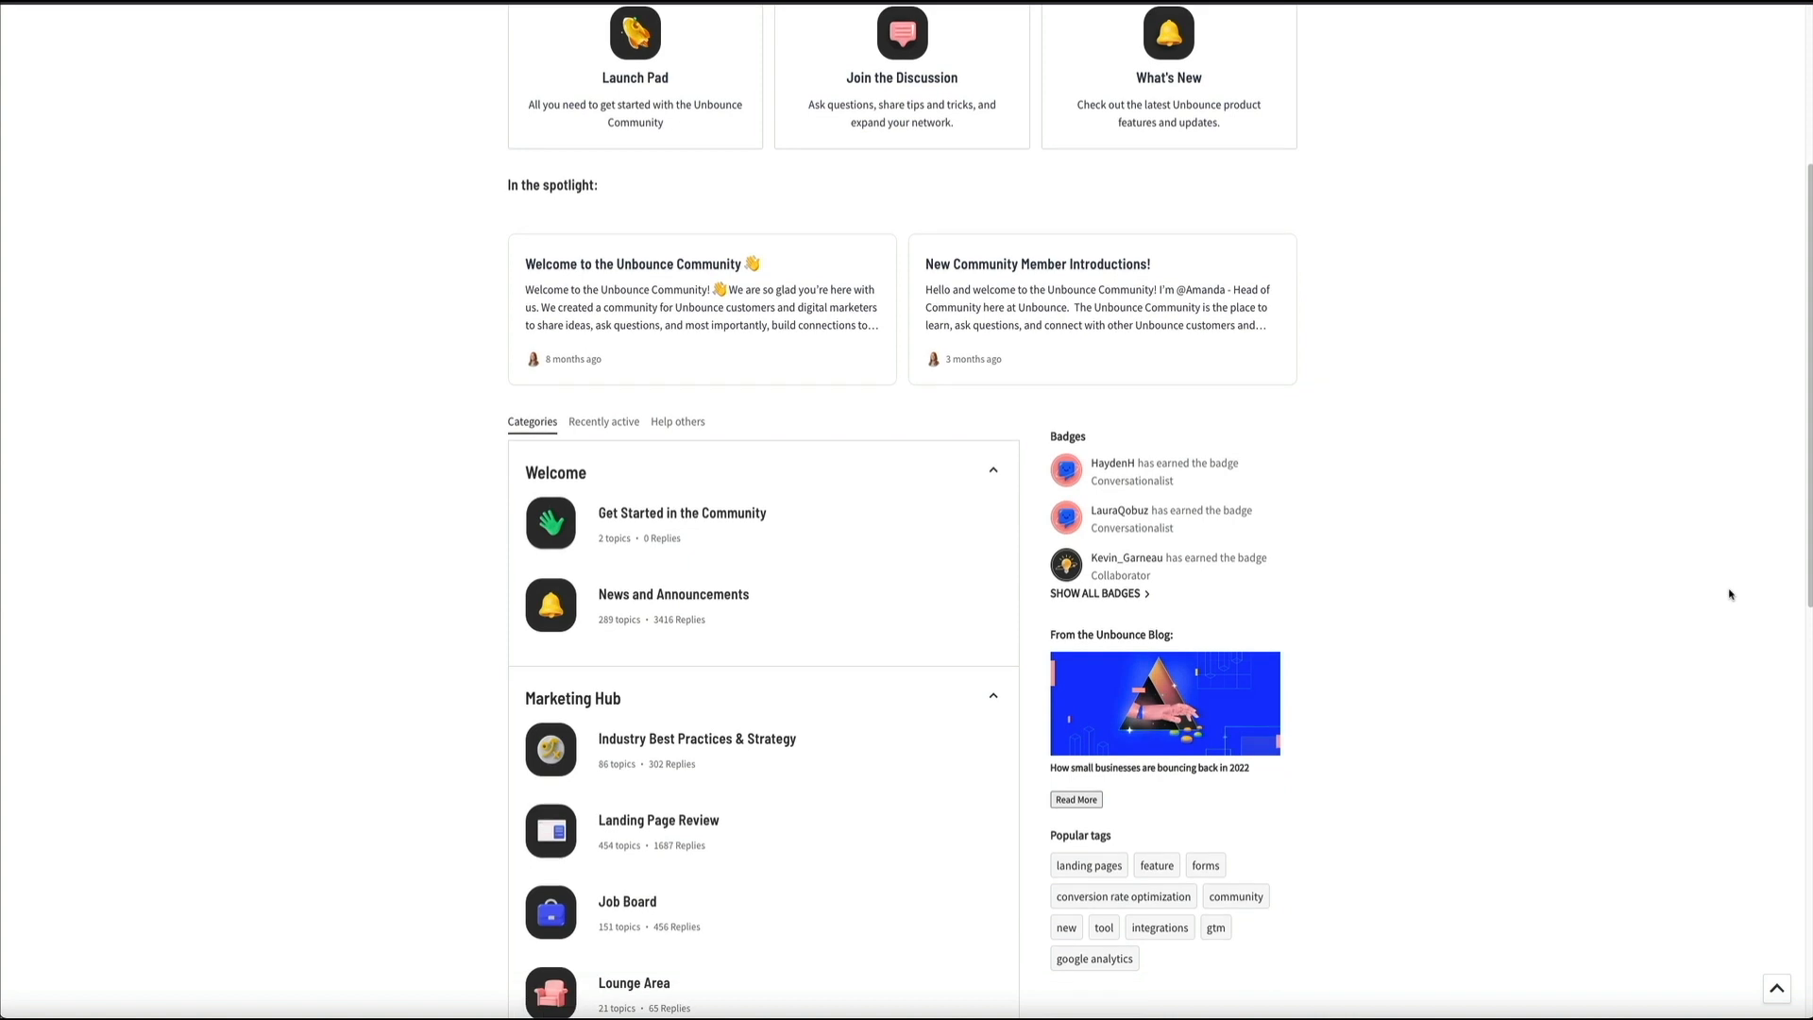
{"action": "scroll", "coordinate": [1730, 595], "scroll_direction": "down", "scroll_amount": 3}
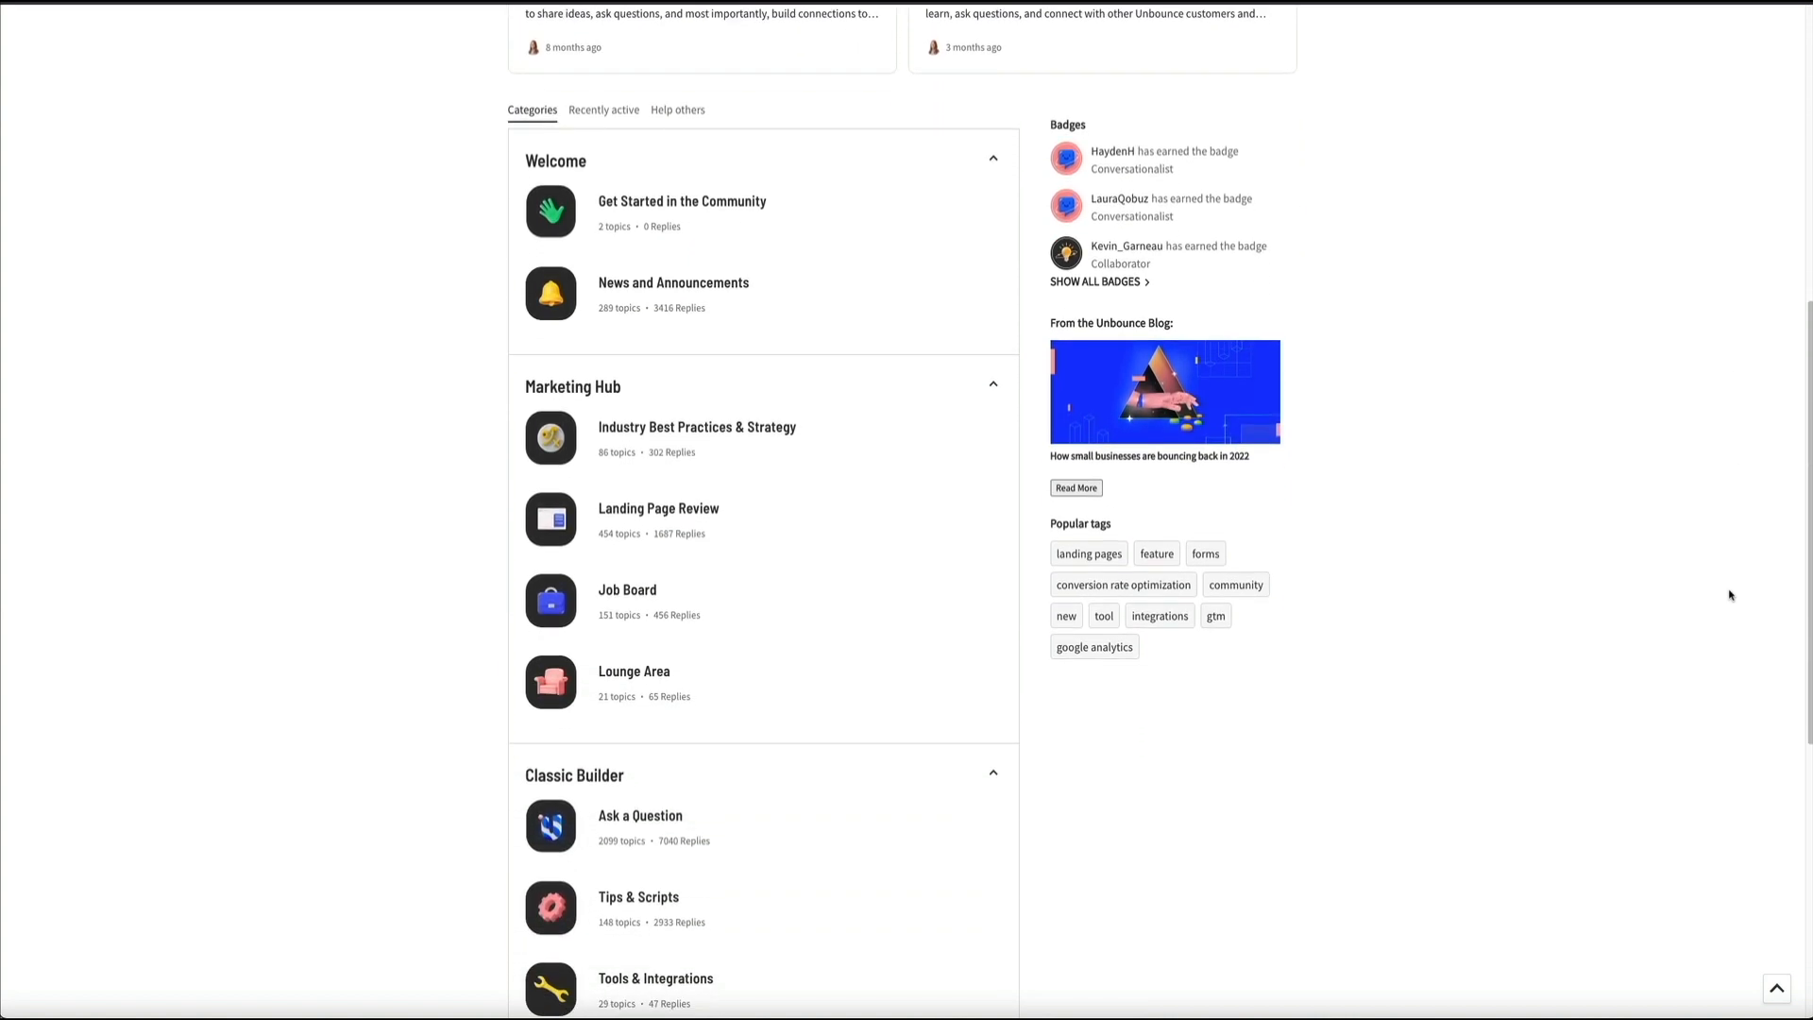
{"action": "scroll", "coordinate": [1731, 595], "scroll_direction": "down", "scroll_amount": 3}
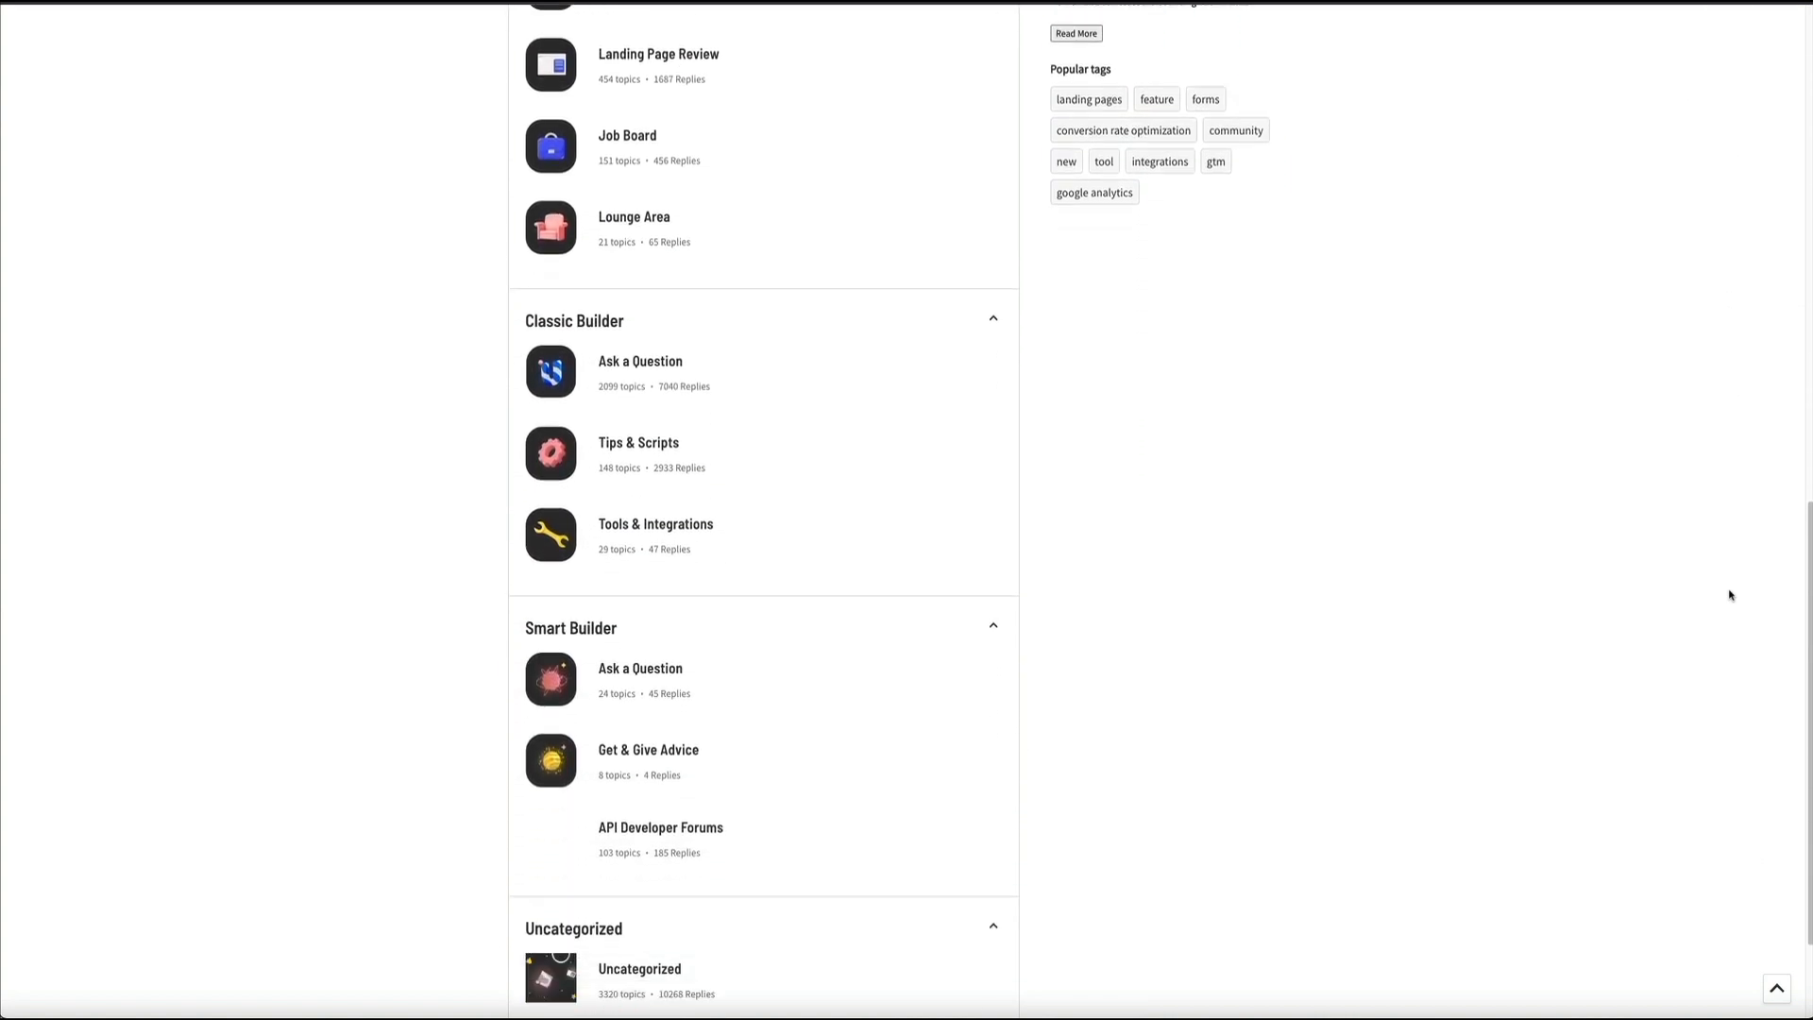
{"action": "scroll", "coordinate": [1730, 595], "scroll_direction": "up", "scroll_amount": 2}
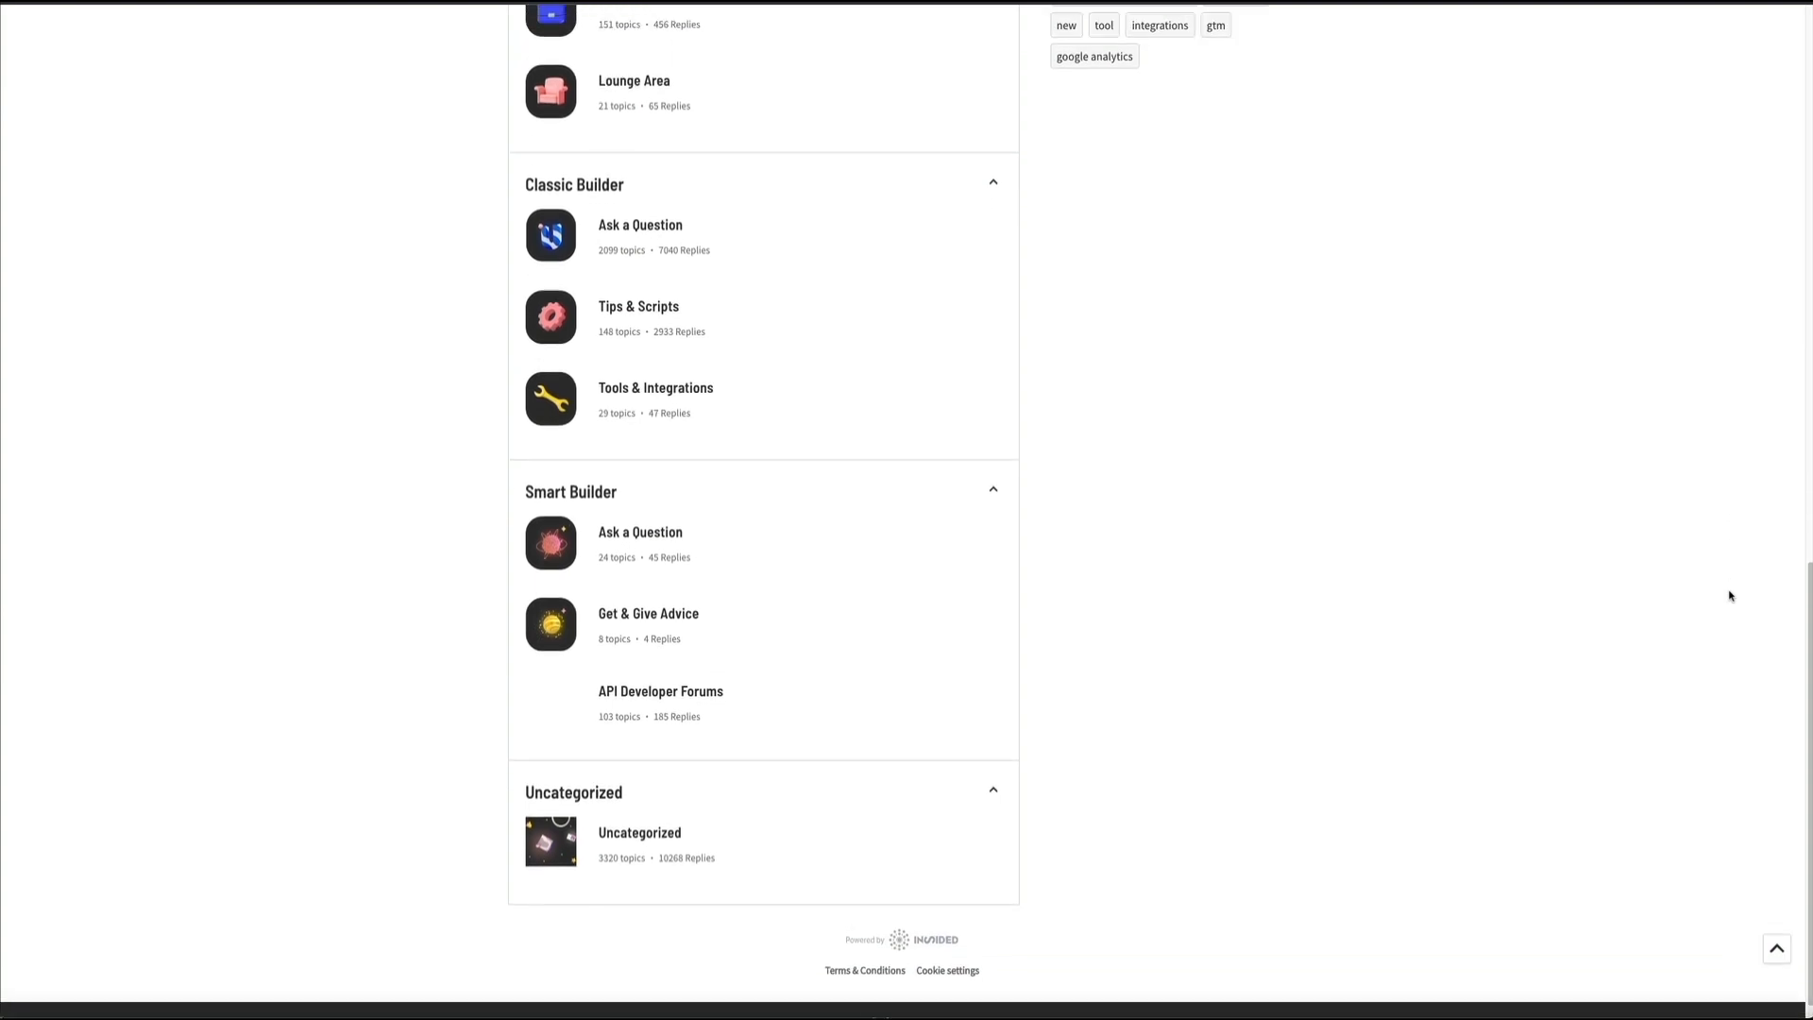
{"action": "scroll", "coordinate": [1731, 595], "scroll_direction": "up", "scroll_amount": 6}
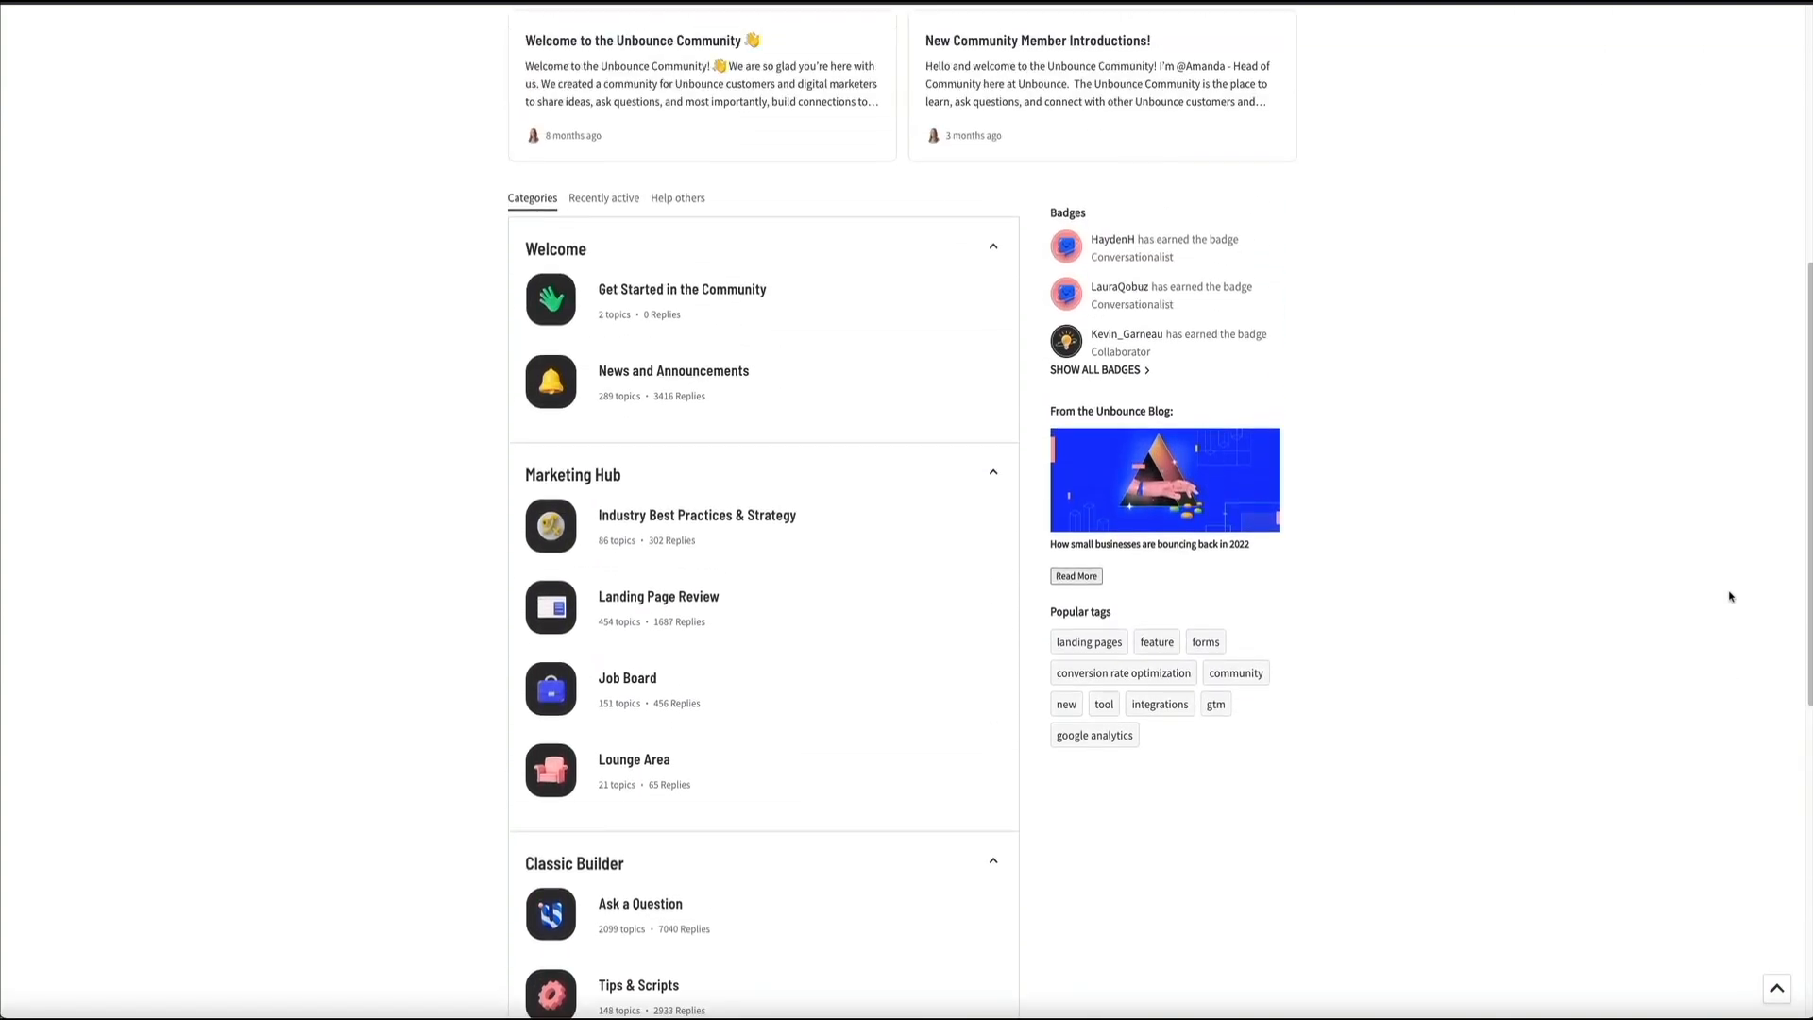
{"action": "scroll", "coordinate": [1731, 597], "scroll_direction": "up", "scroll_amount": 4}
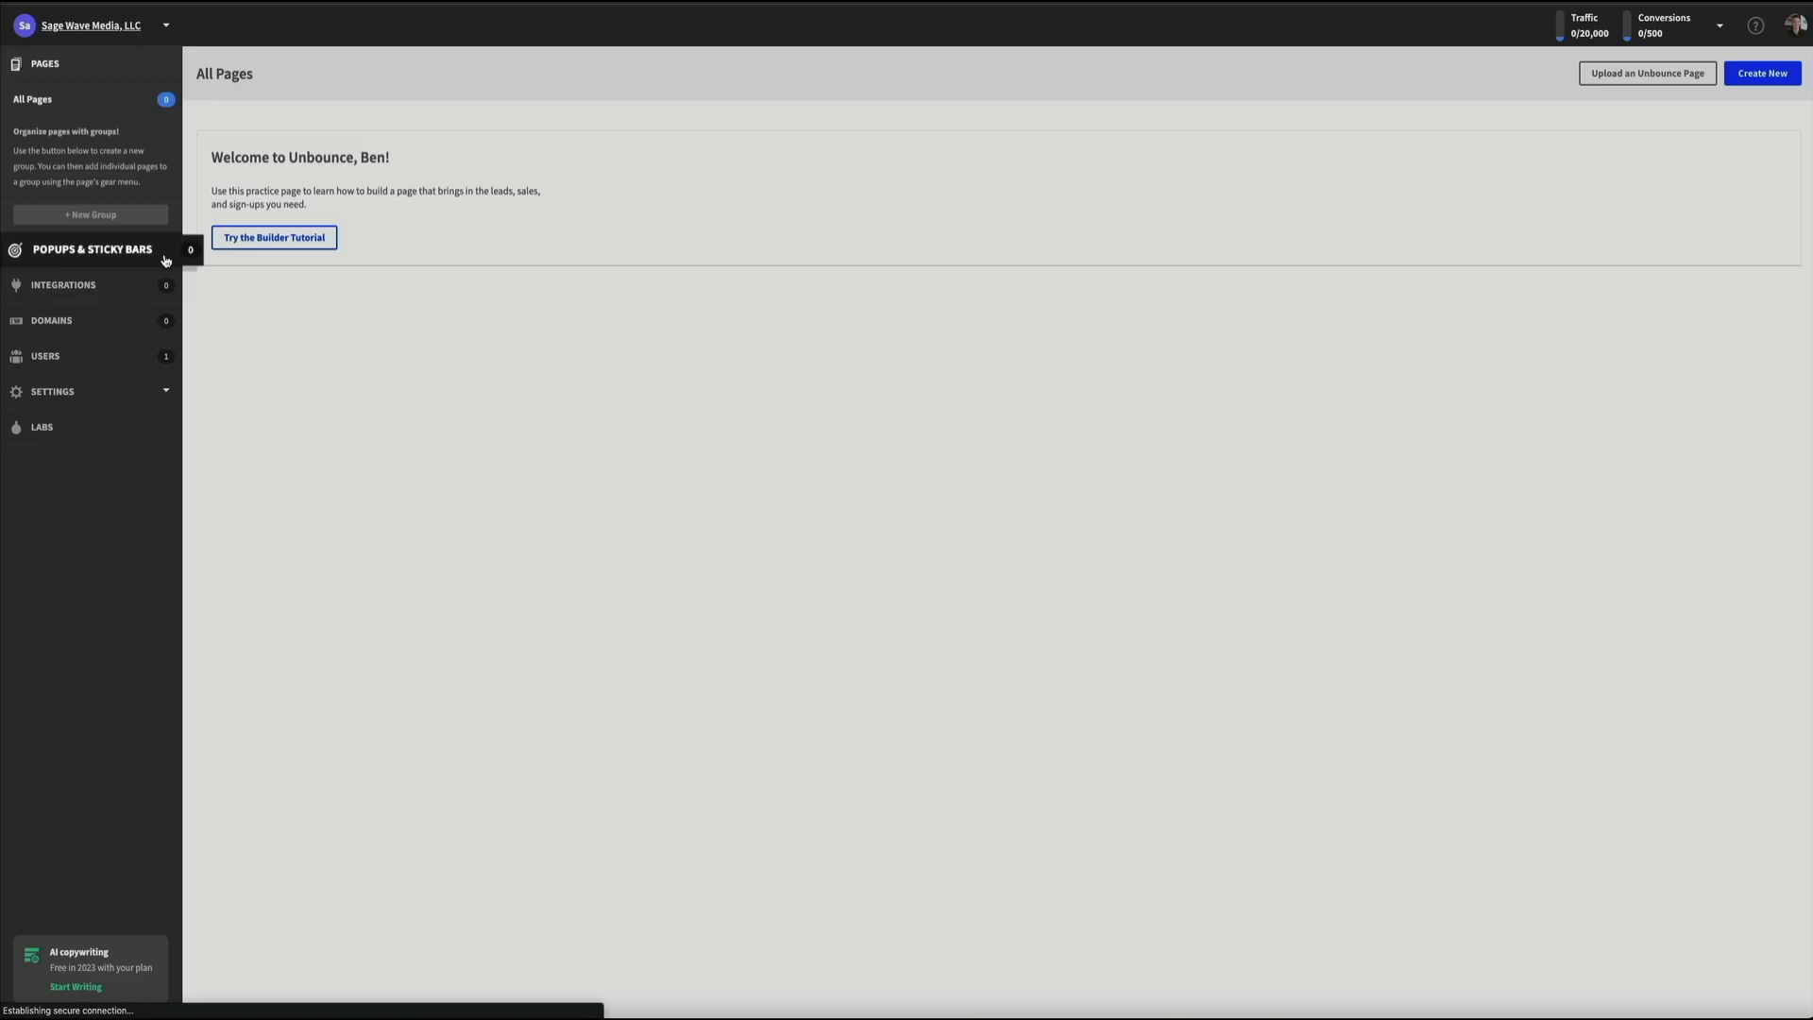
Step: View the account's Popups & Sticky Bars area, followed by its Integrations page
{"action": "left_click", "coordinate": [144, 256]}
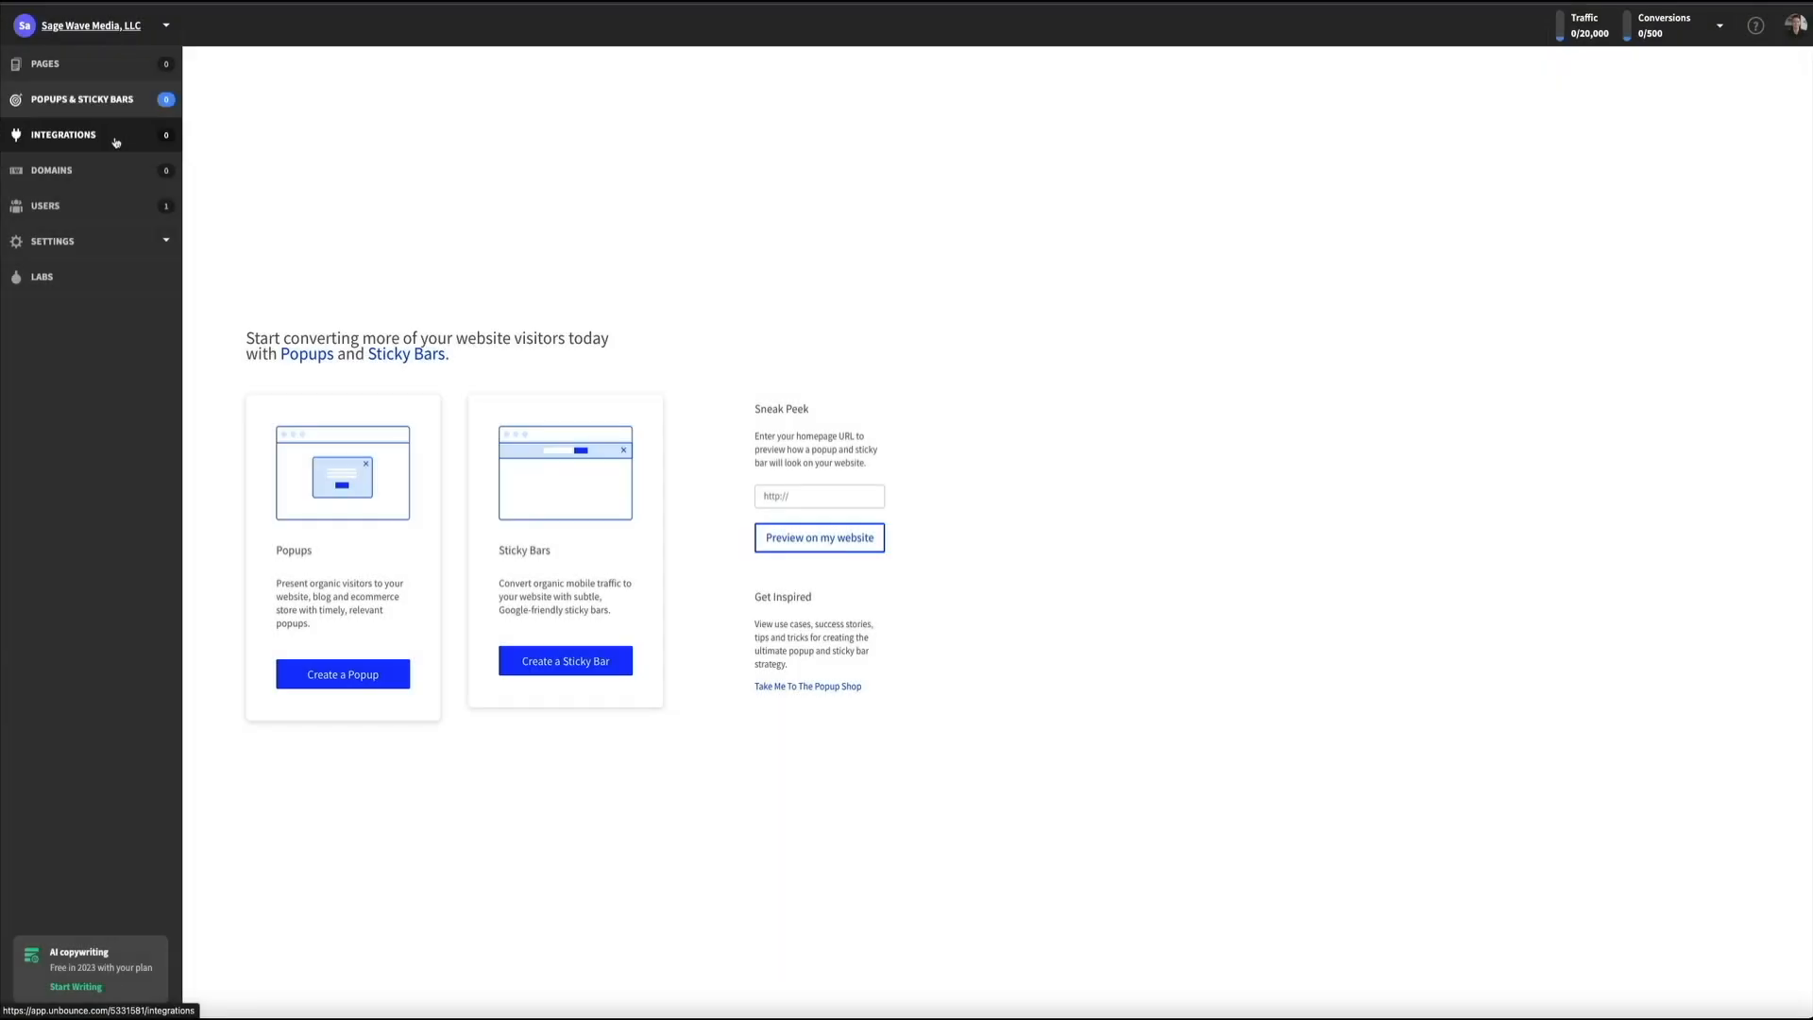
{"action": "left_click", "coordinate": [116, 139]}
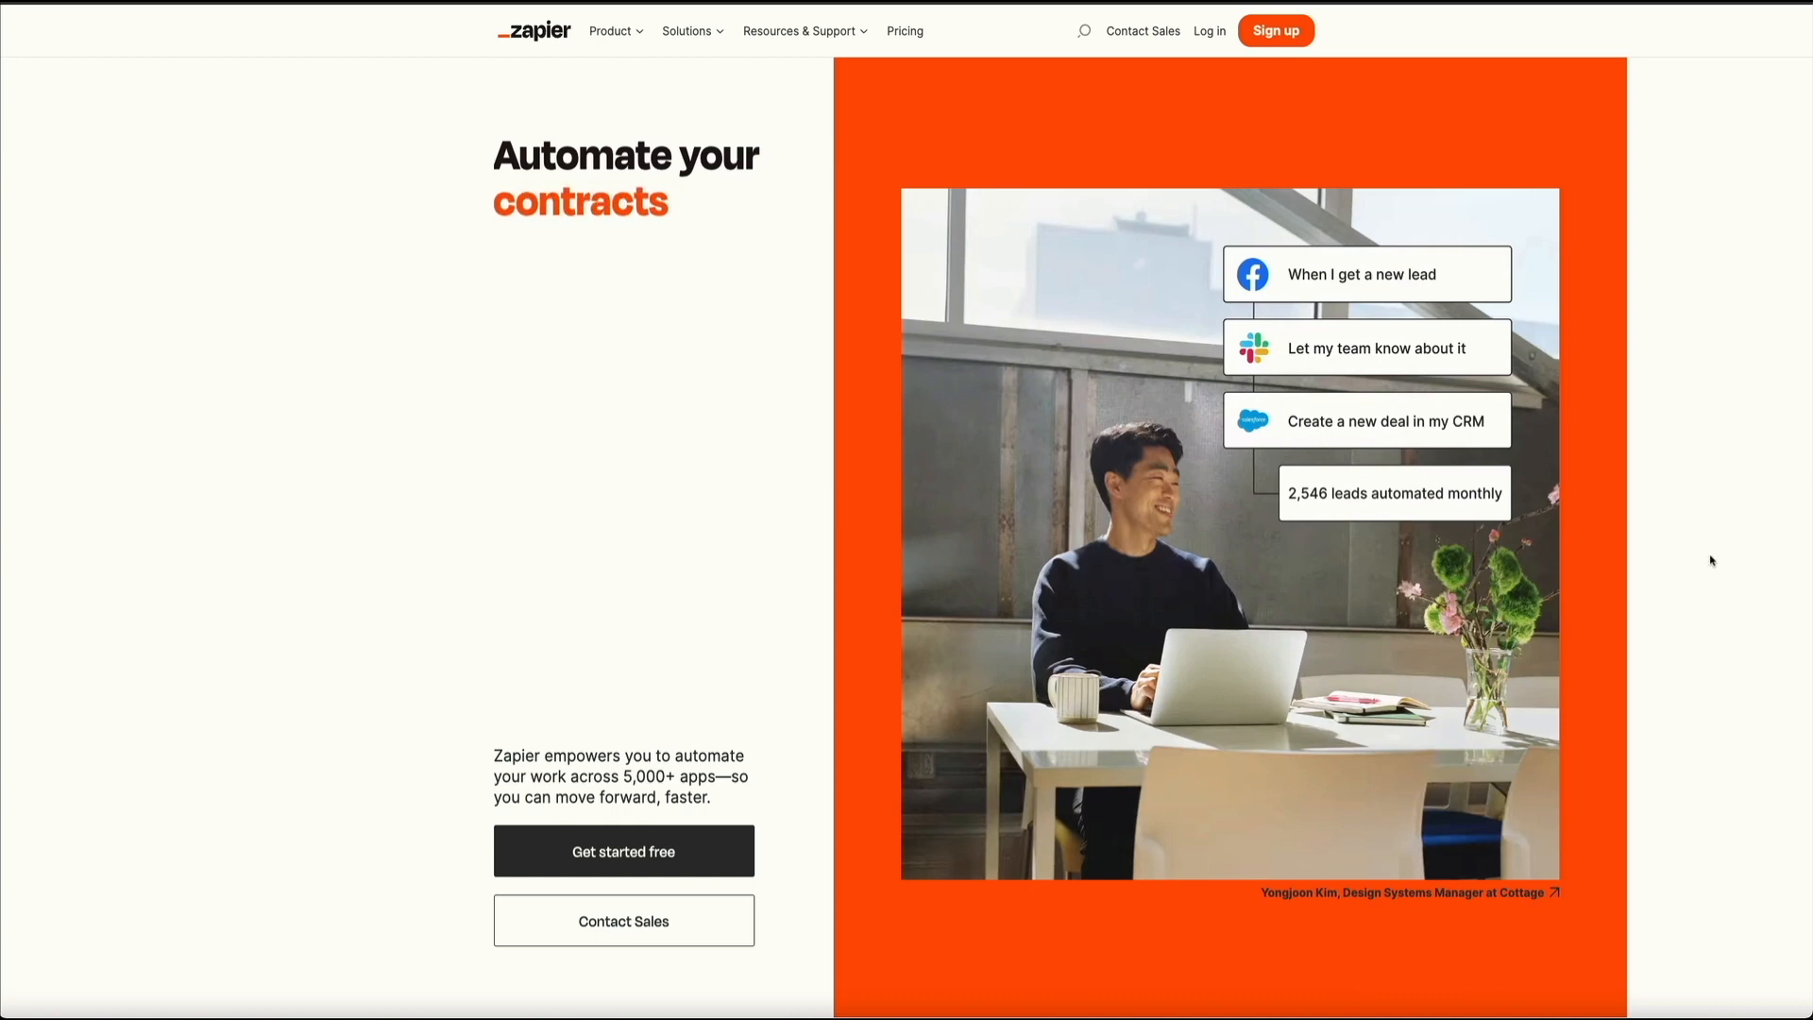
Step: Switch to the Zapier homepage and look through its overview of app automations
{"action": "scroll", "coordinate": [1711, 561], "scroll_direction": "down", "scroll_amount": 3}
{"action": "scroll", "coordinate": [1710, 561], "scroll_direction": "down", "scroll_amount": 6}
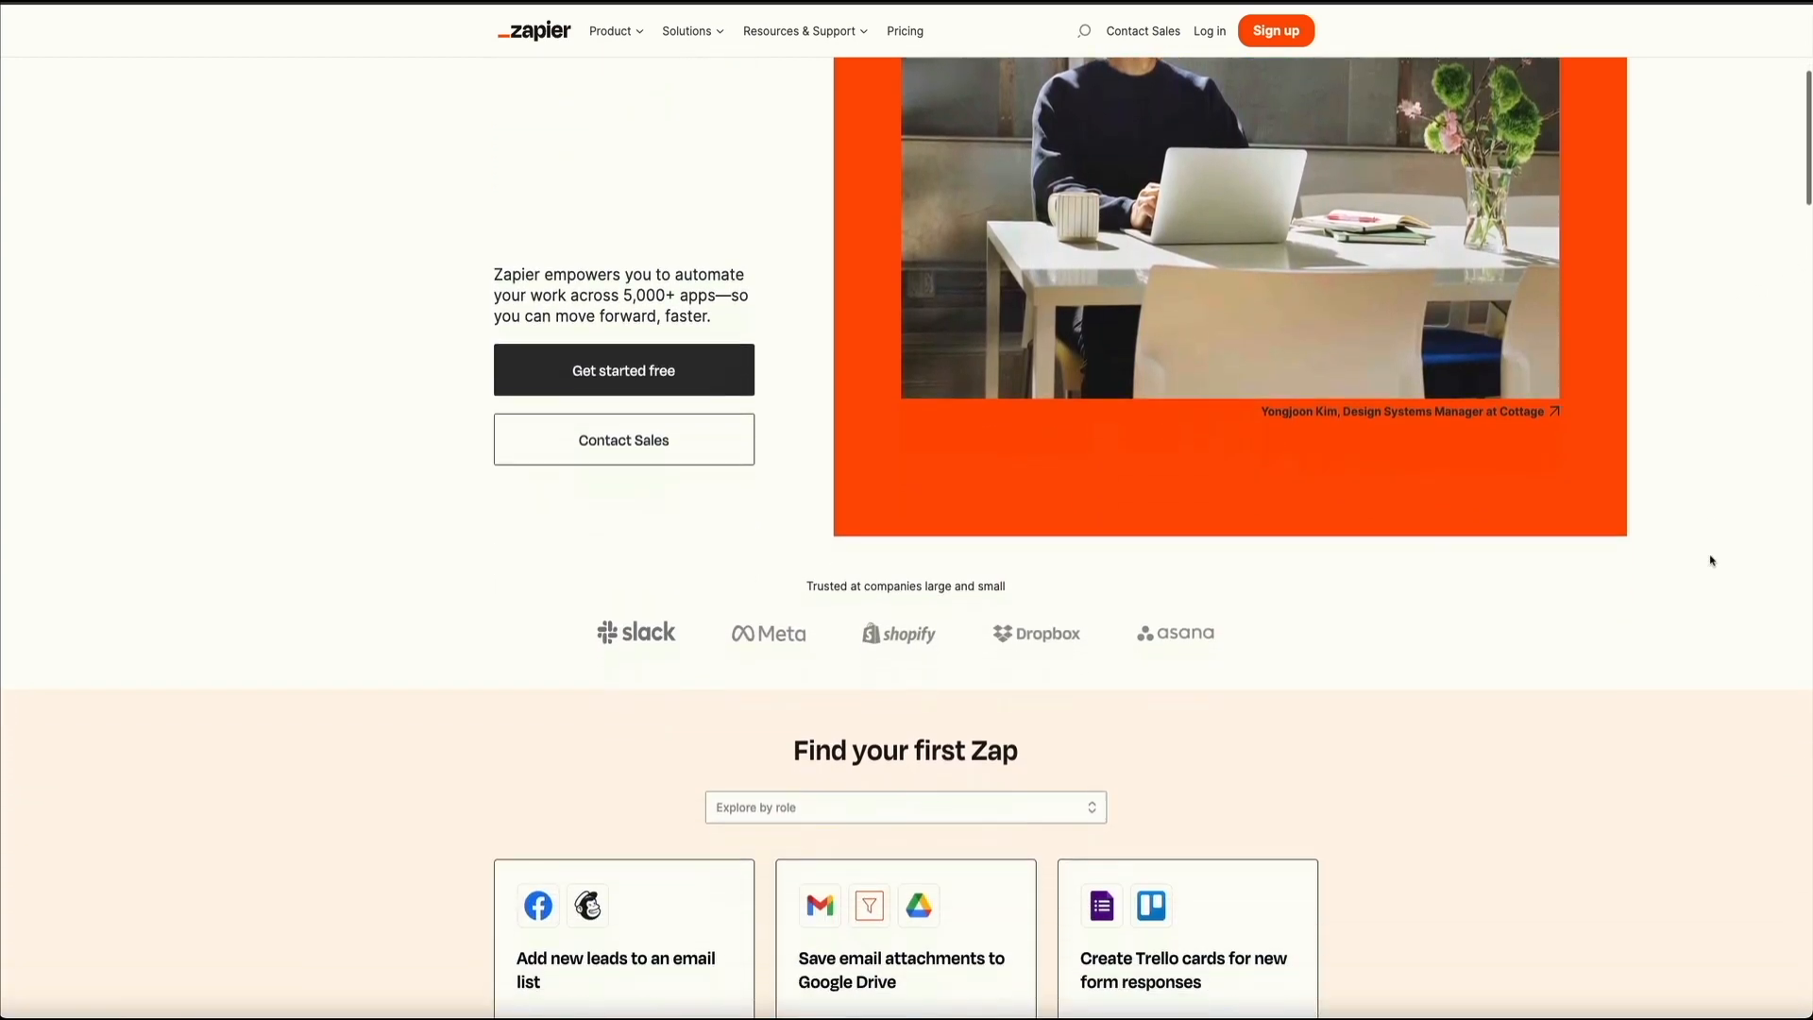
{"action": "scroll", "coordinate": [1711, 561], "scroll_direction": "down", "scroll_amount": 5}
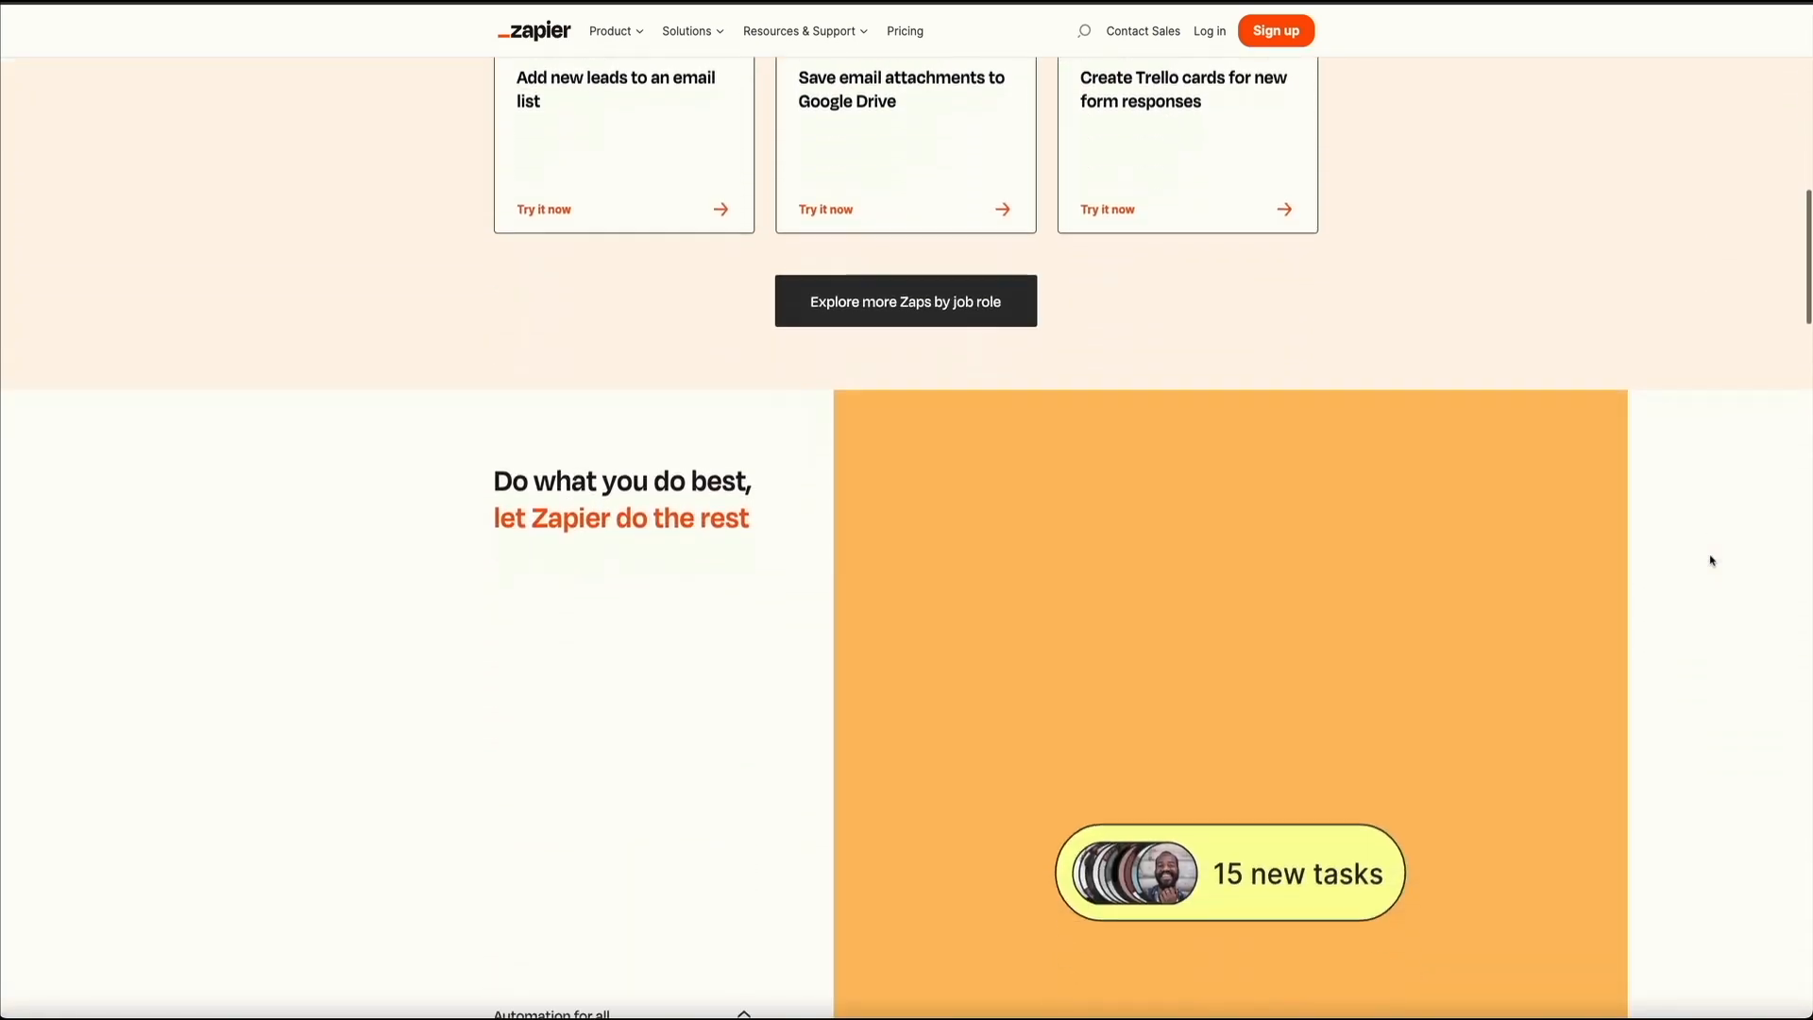
{"action": "scroll", "coordinate": [1711, 561], "scroll_direction": "down", "scroll_amount": 5}
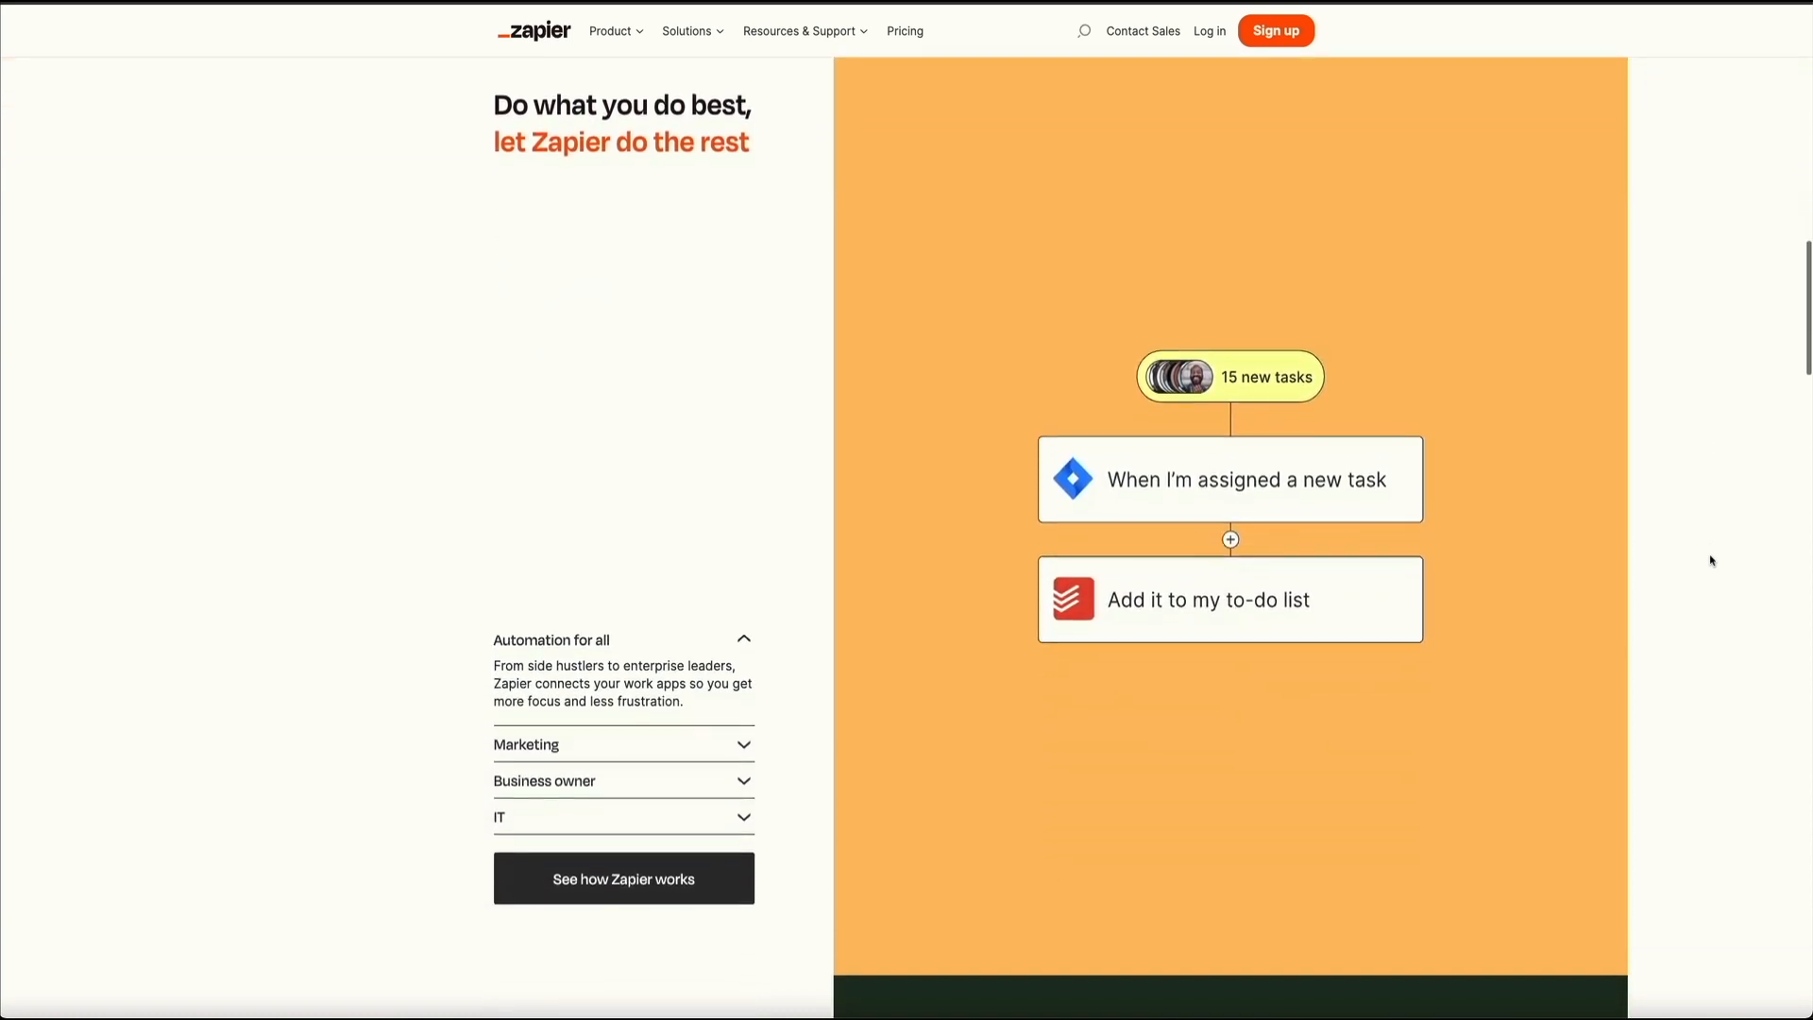
{"action": "scroll", "coordinate": [1711, 548], "scroll_direction": "down", "scroll_amount": 6}
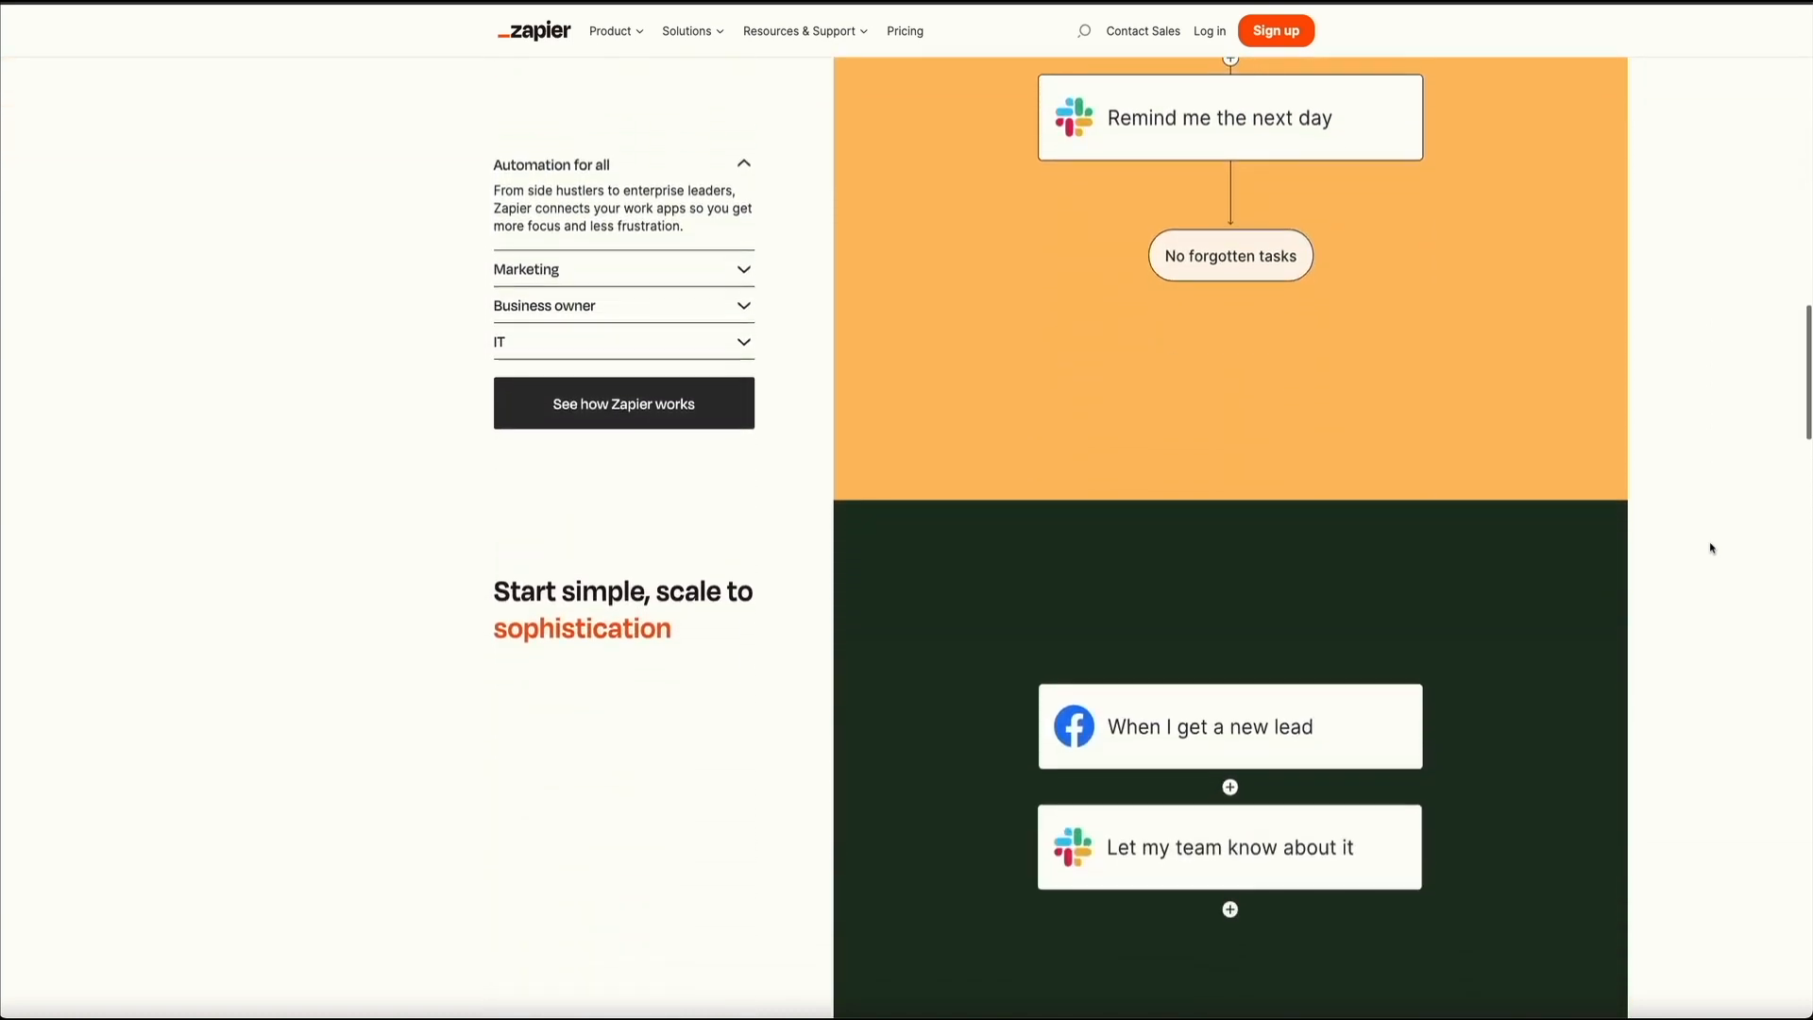
{"action": "scroll", "coordinate": [1711, 547], "scroll_direction": "down", "scroll_amount": 6}
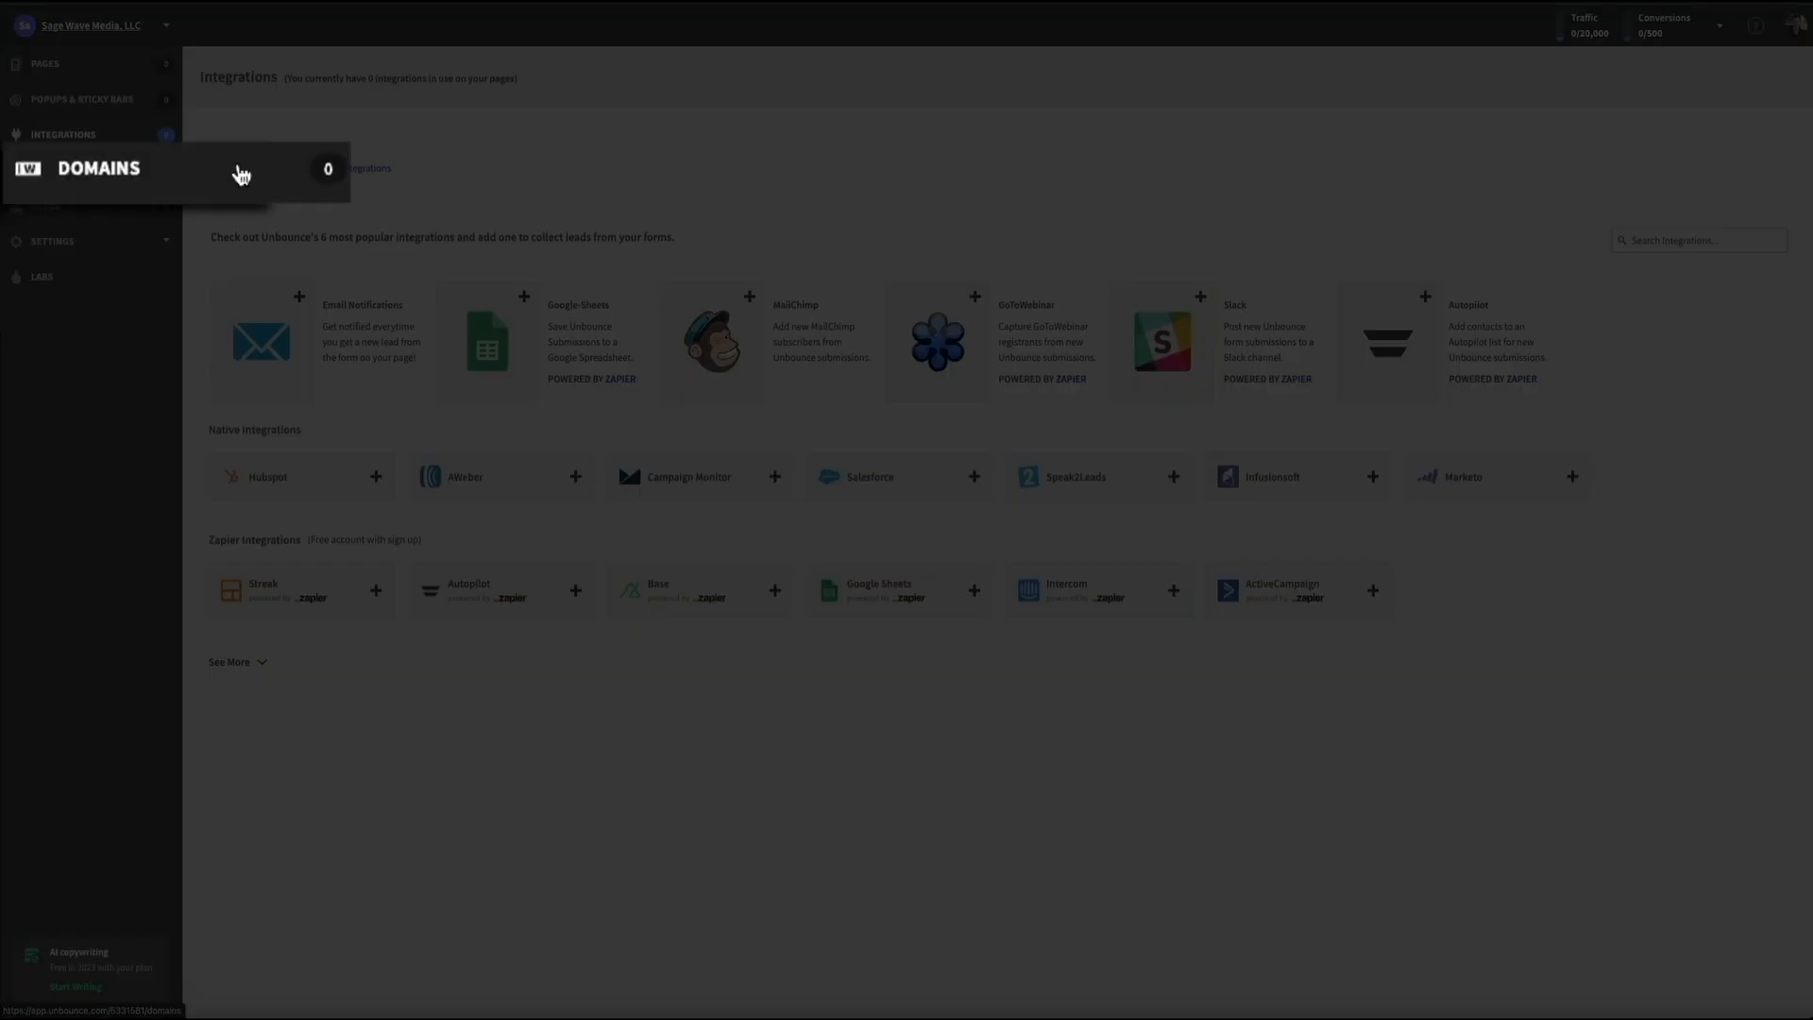
Step: View the Unbounce account's Domains page, followed by its Users page
{"action": "left_click", "coordinate": [122, 171]}
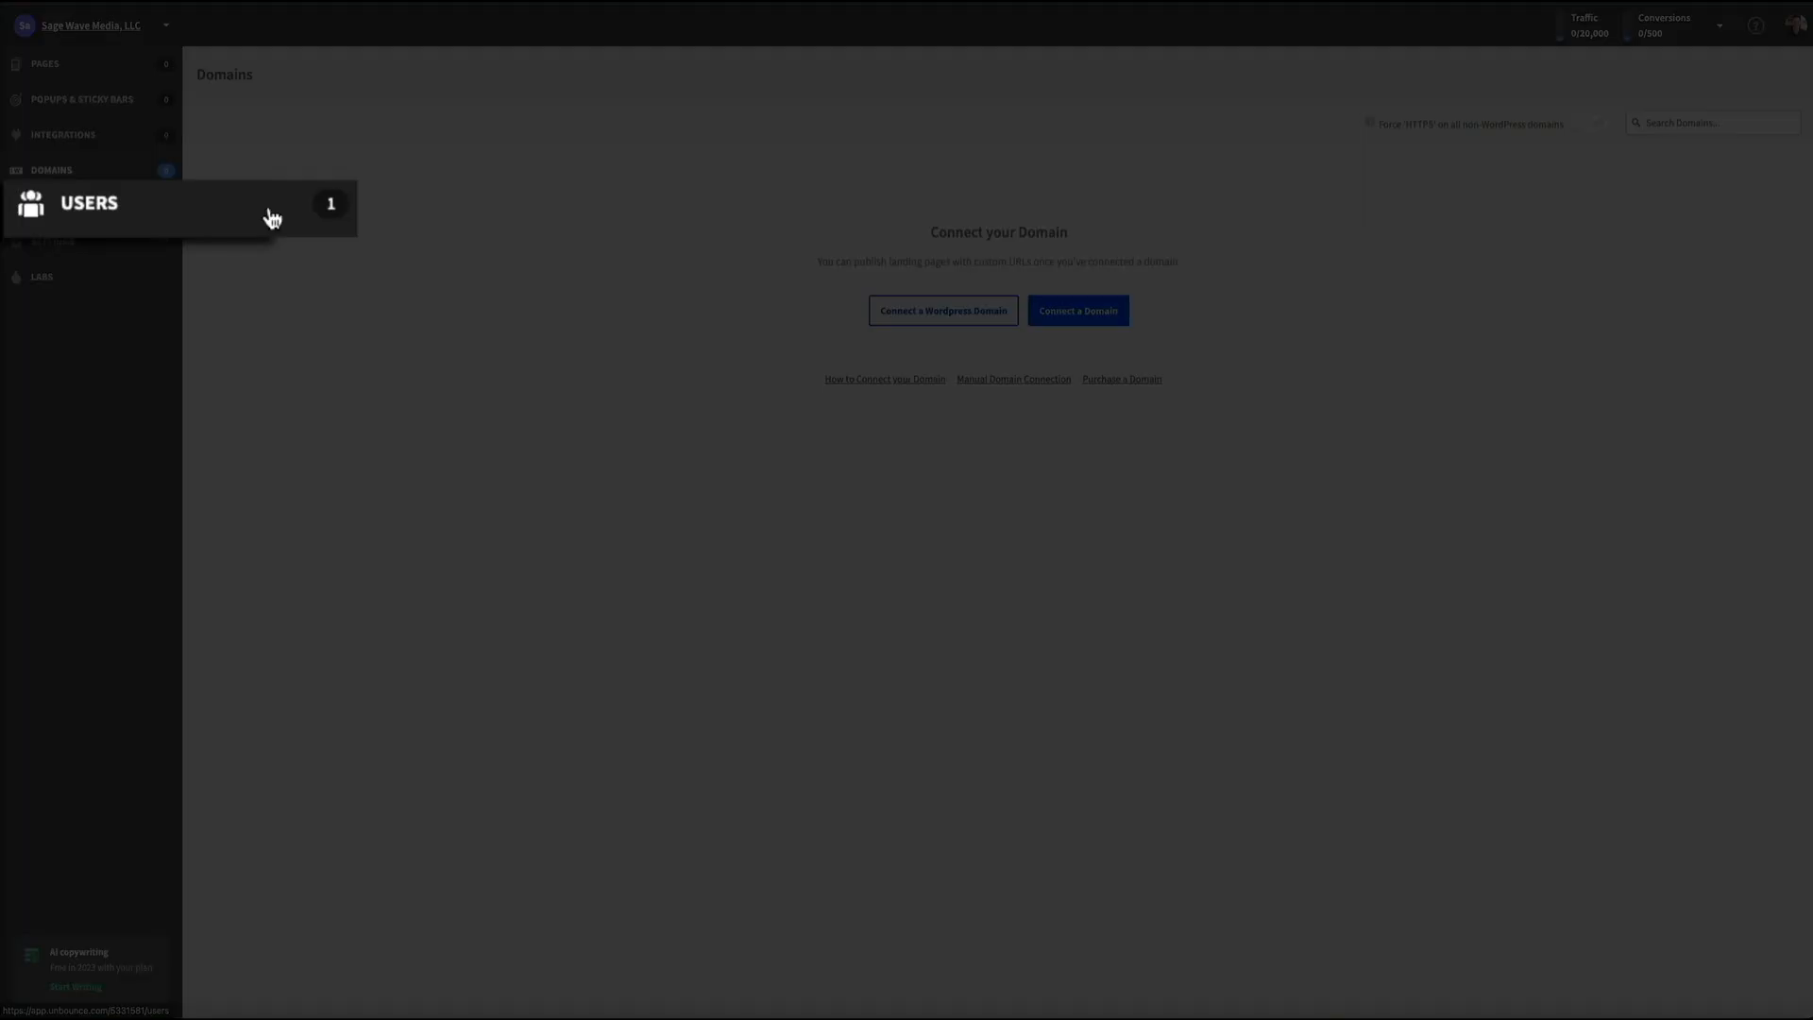
{"action": "left_click", "coordinate": [136, 210]}
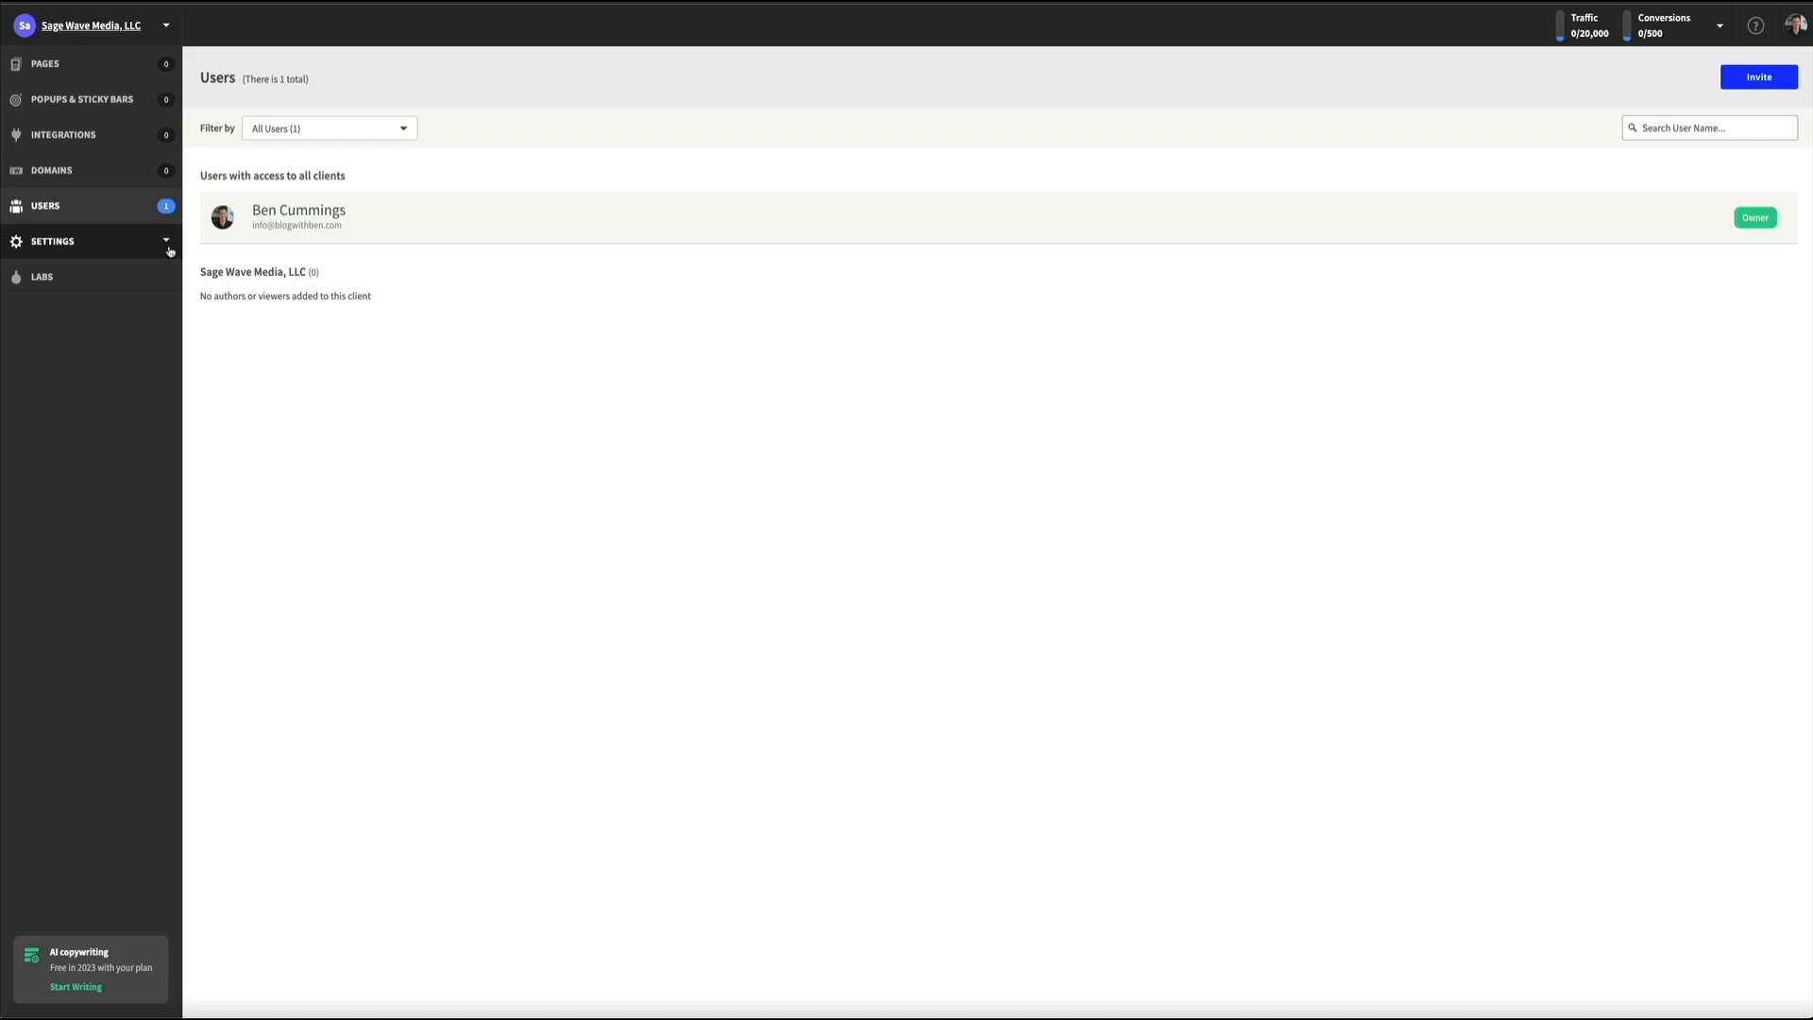
Step: Look over the account's Settings options, followed by its Labs features page
{"action": "left_click", "coordinate": [169, 247]}
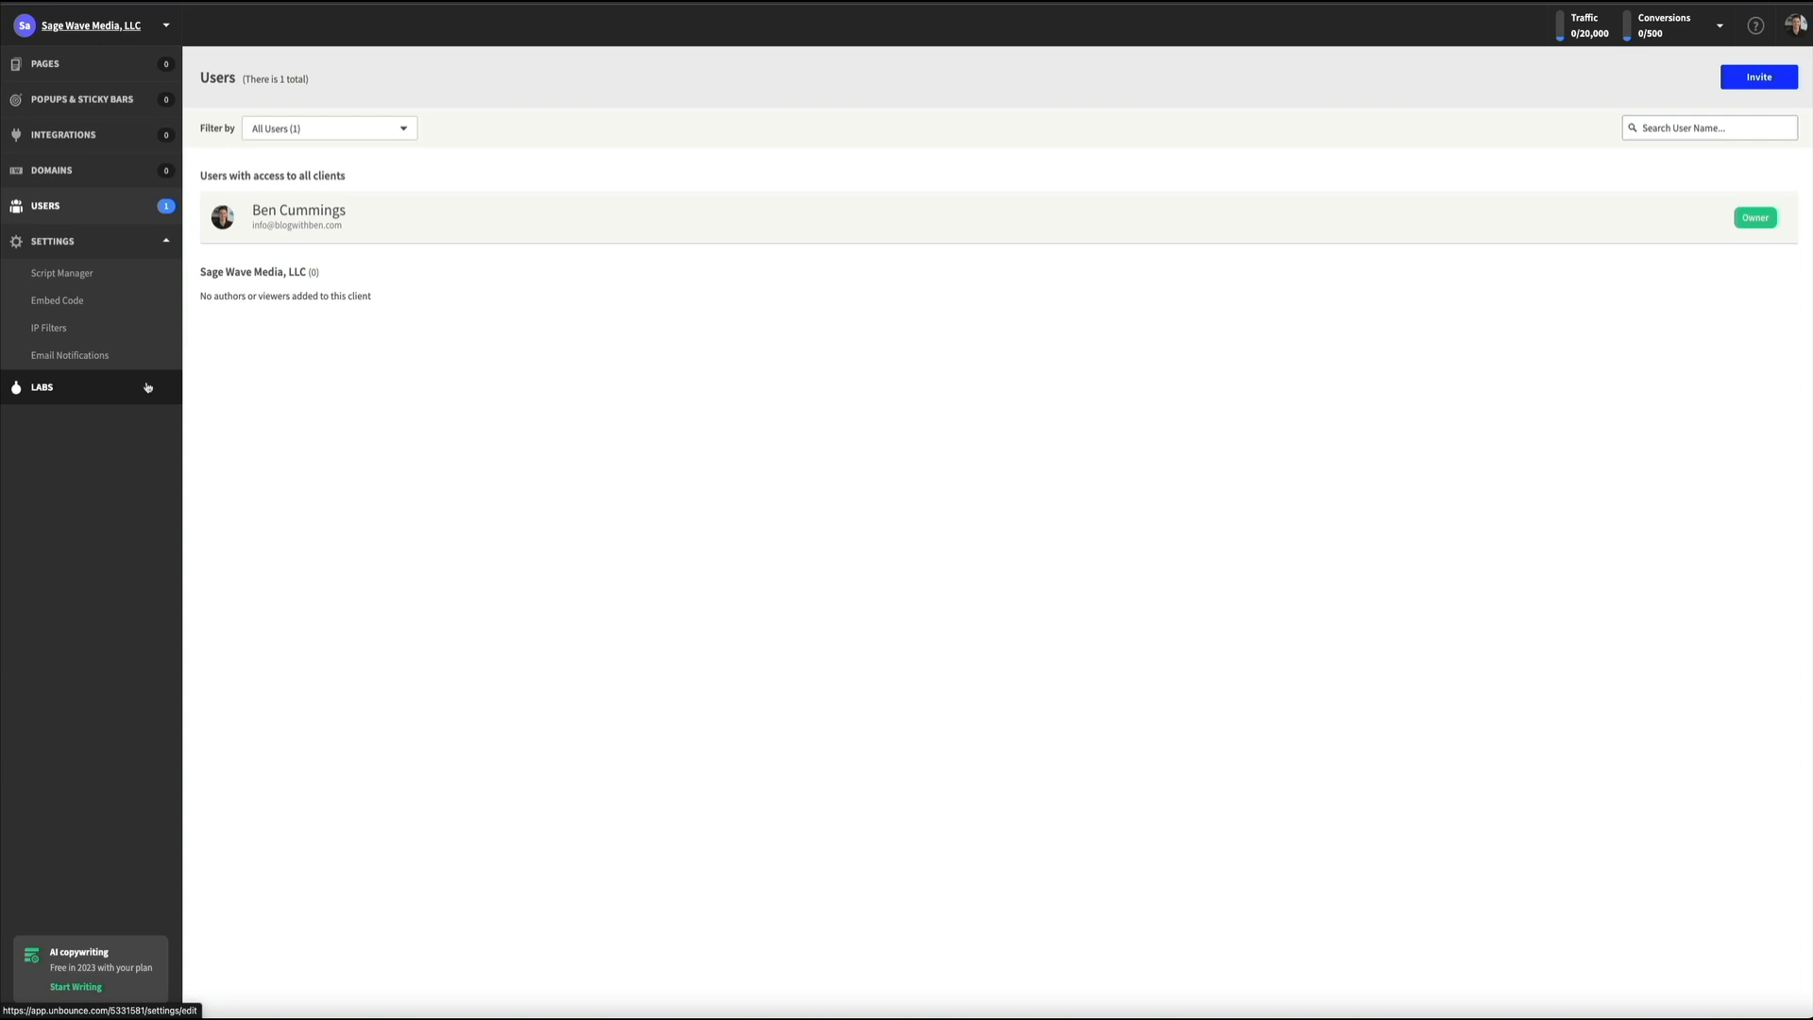
{"action": "left_click", "coordinate": [146, 386]}
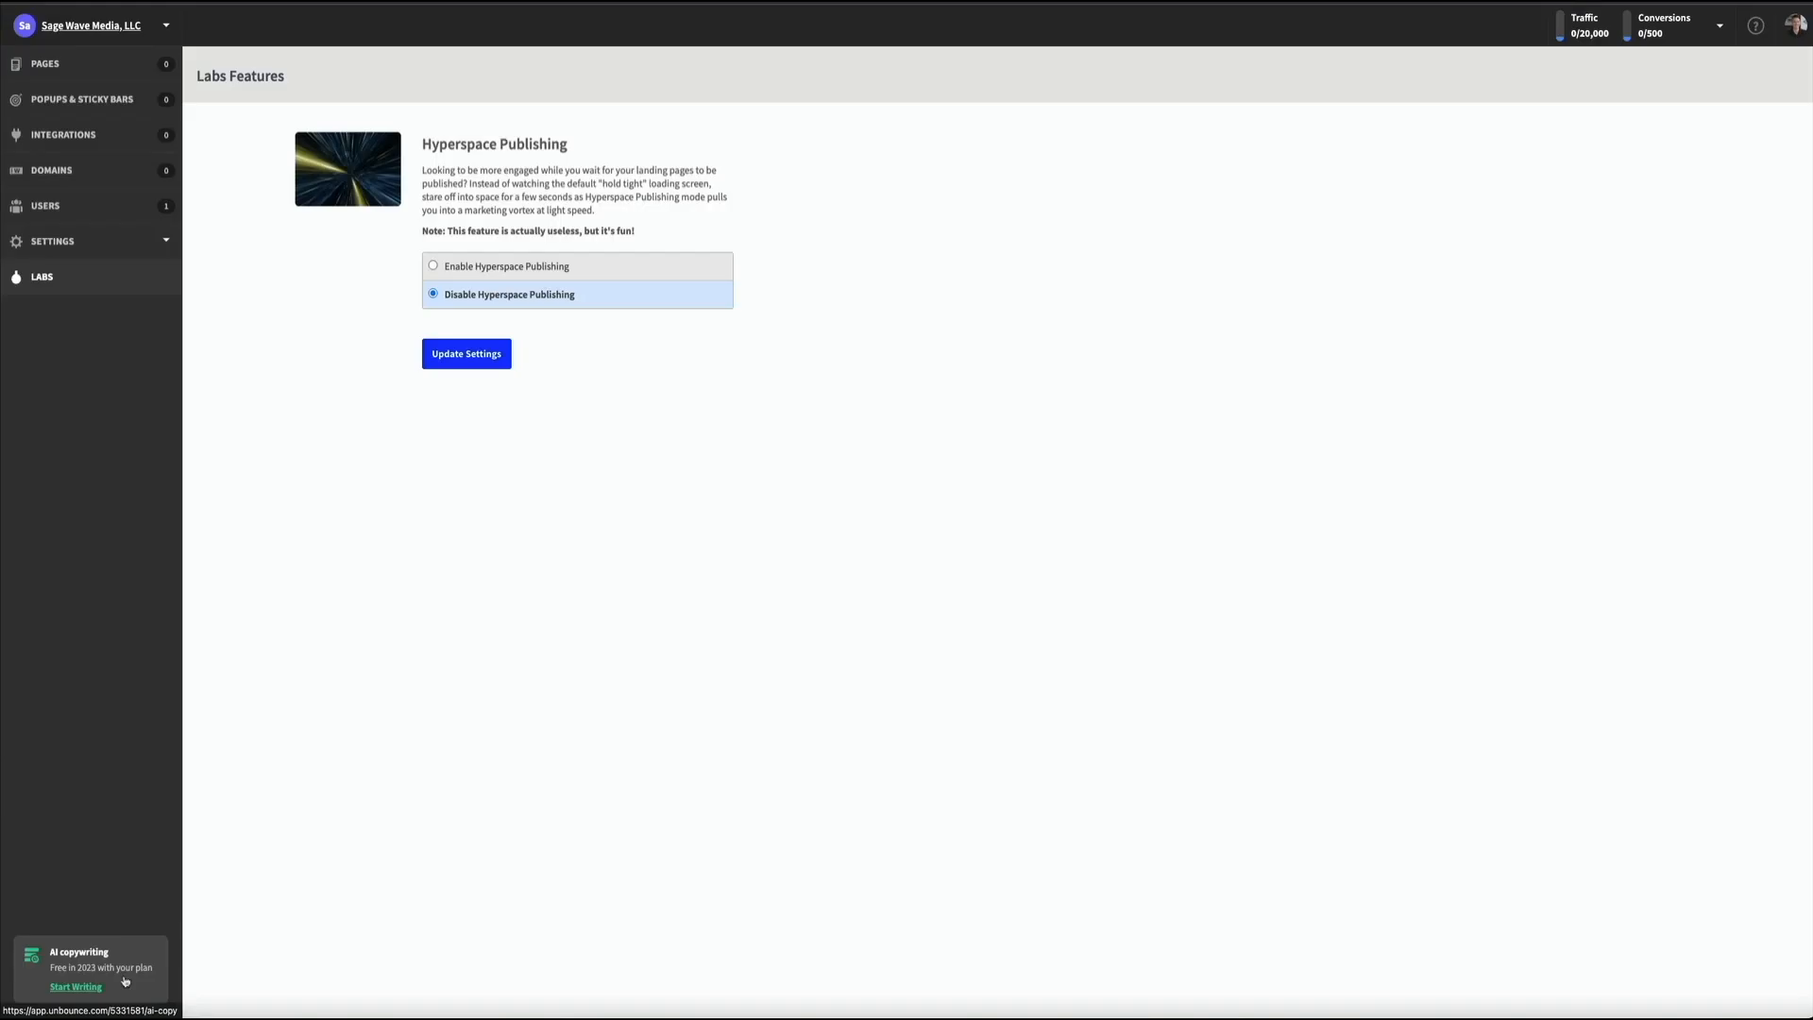
Step: Open the AI copywriting tool and log in to Smart Copy with the account password
{"action": "left_click", "coordinate": [125, 982]}
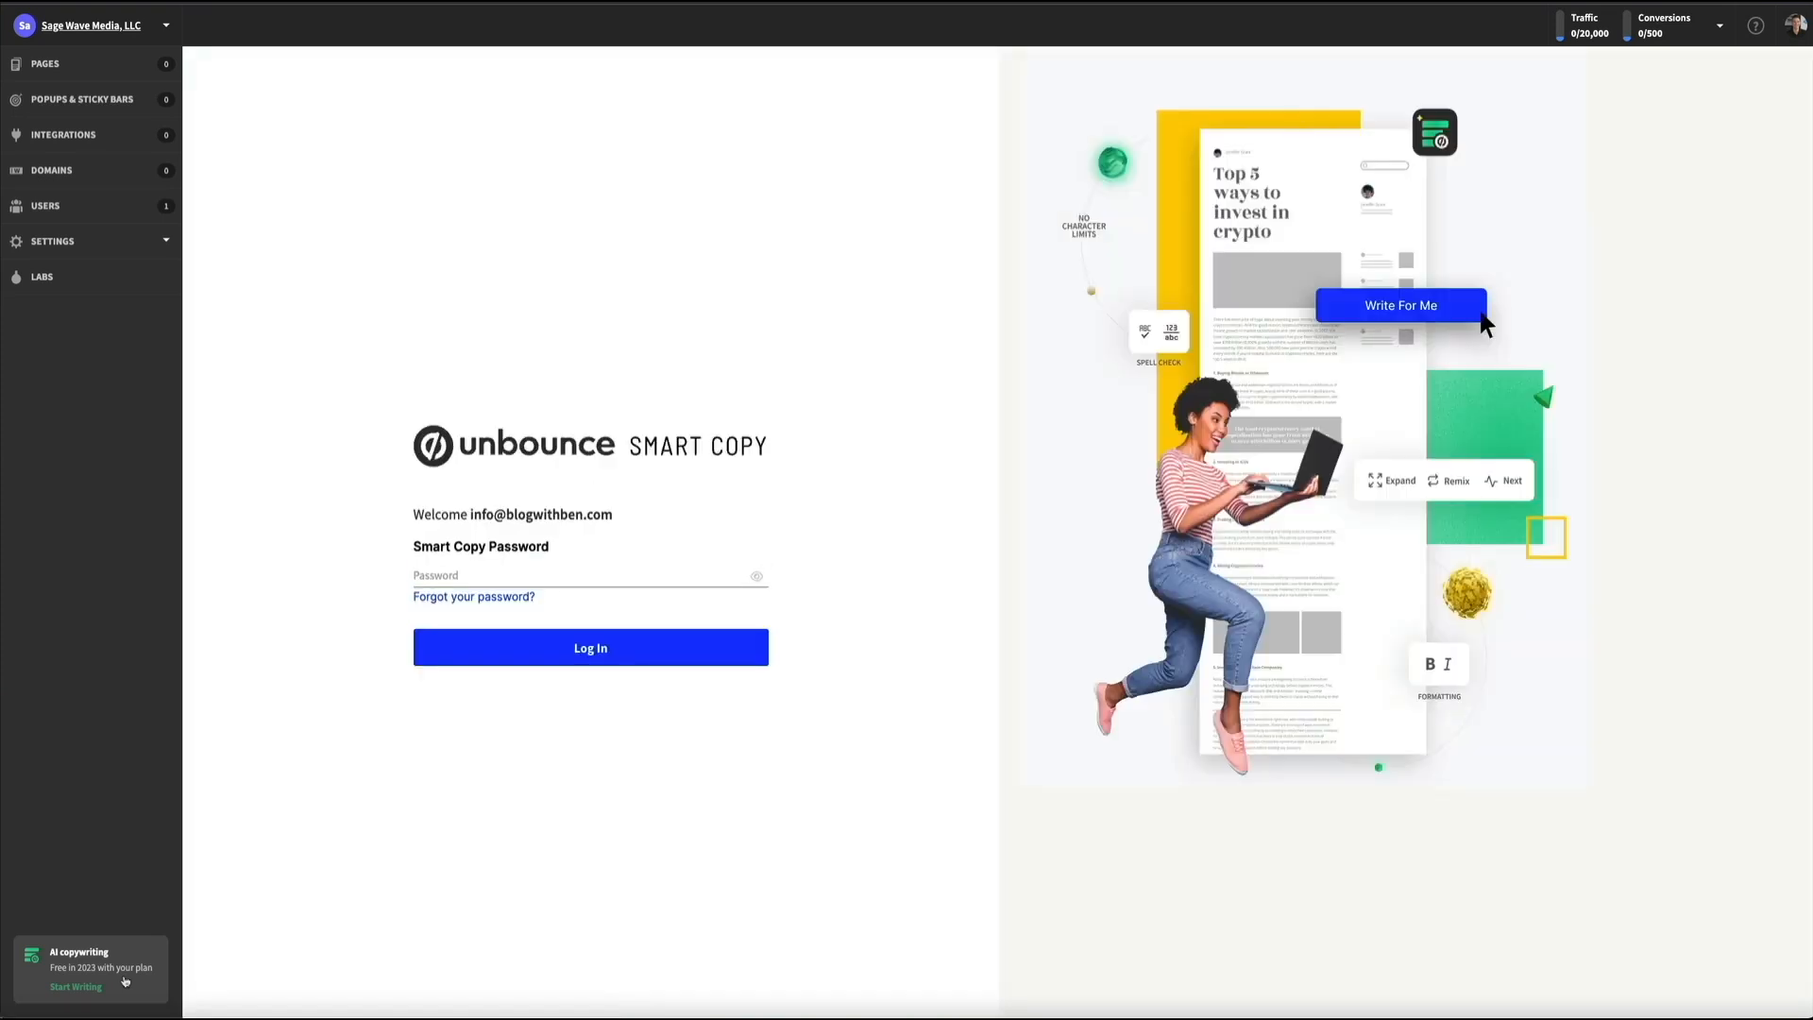
{"action": "left_click", "coordinate": [600, 583]}
{"action": "key", "text": "super+v"}
{"action": "key", "text": "Return"}
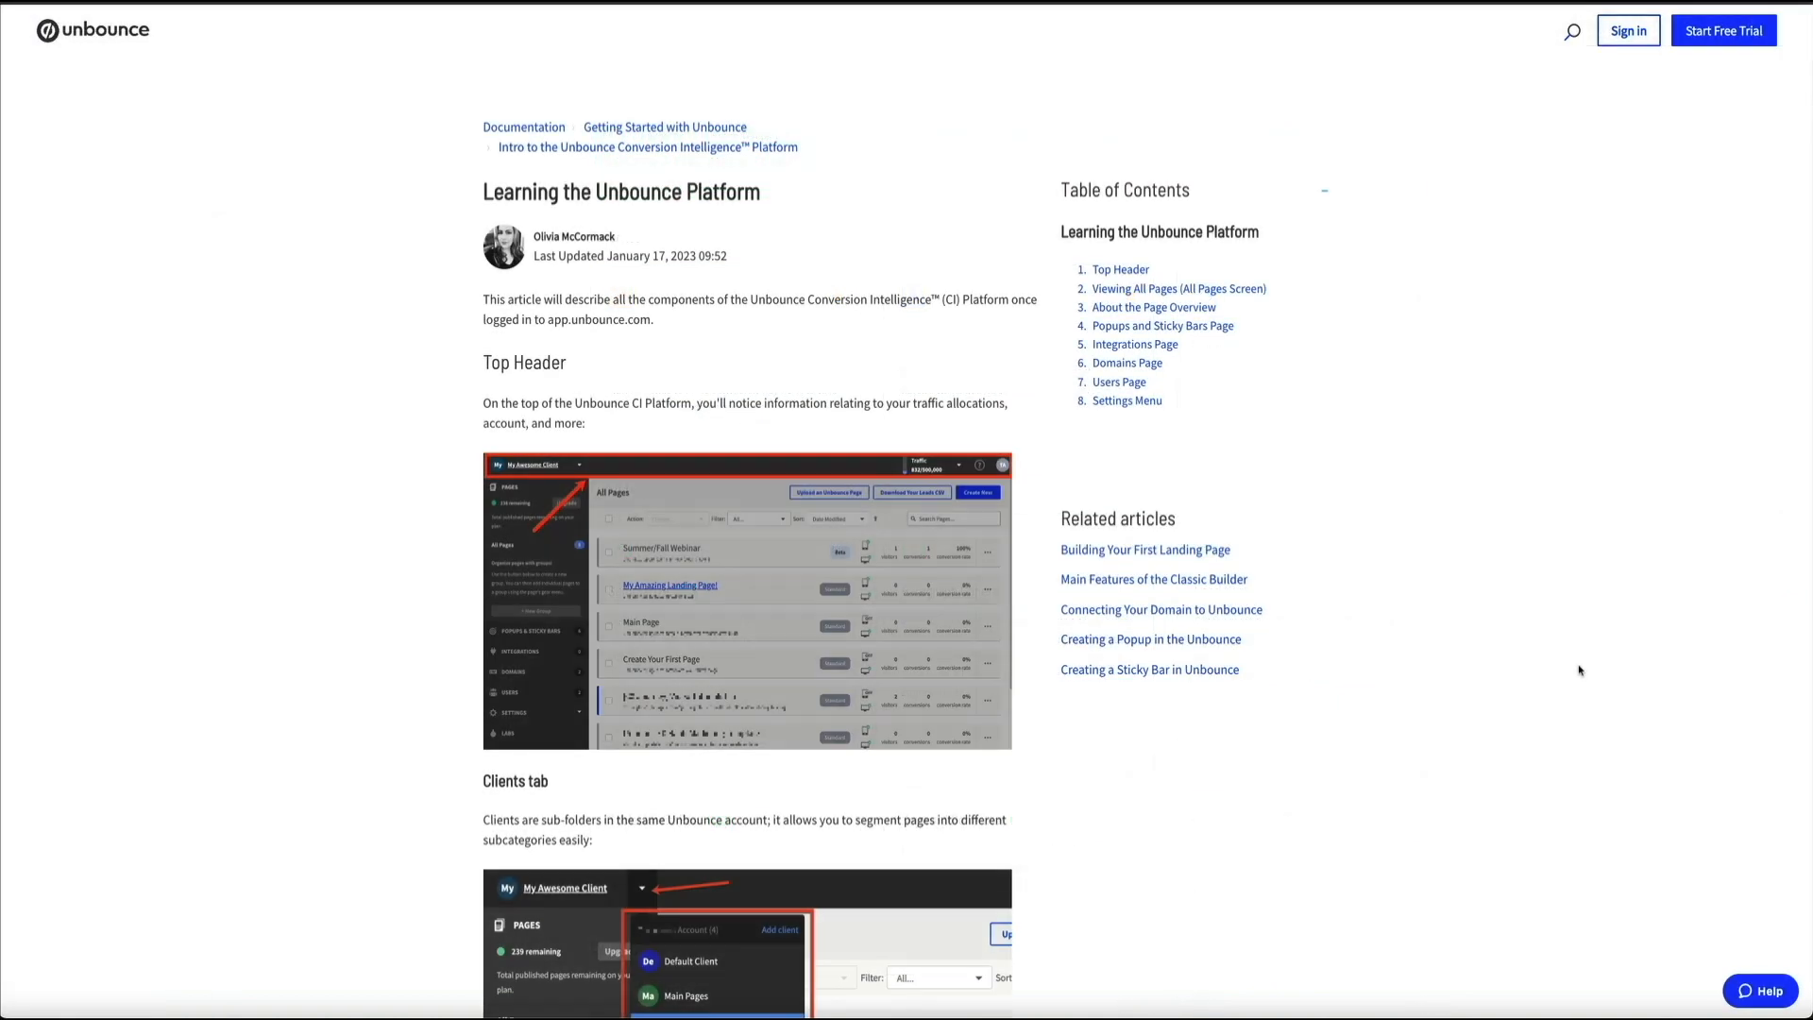
Step: Read through the "Learning the Unbounce Platform" documentation article, covering the top header, Clients tab, traffic allocations and All Pages screen
{"action": "scroll", "coordinate": [1579, 670], "scroll_direction": "down", "scroll_amount": 4}
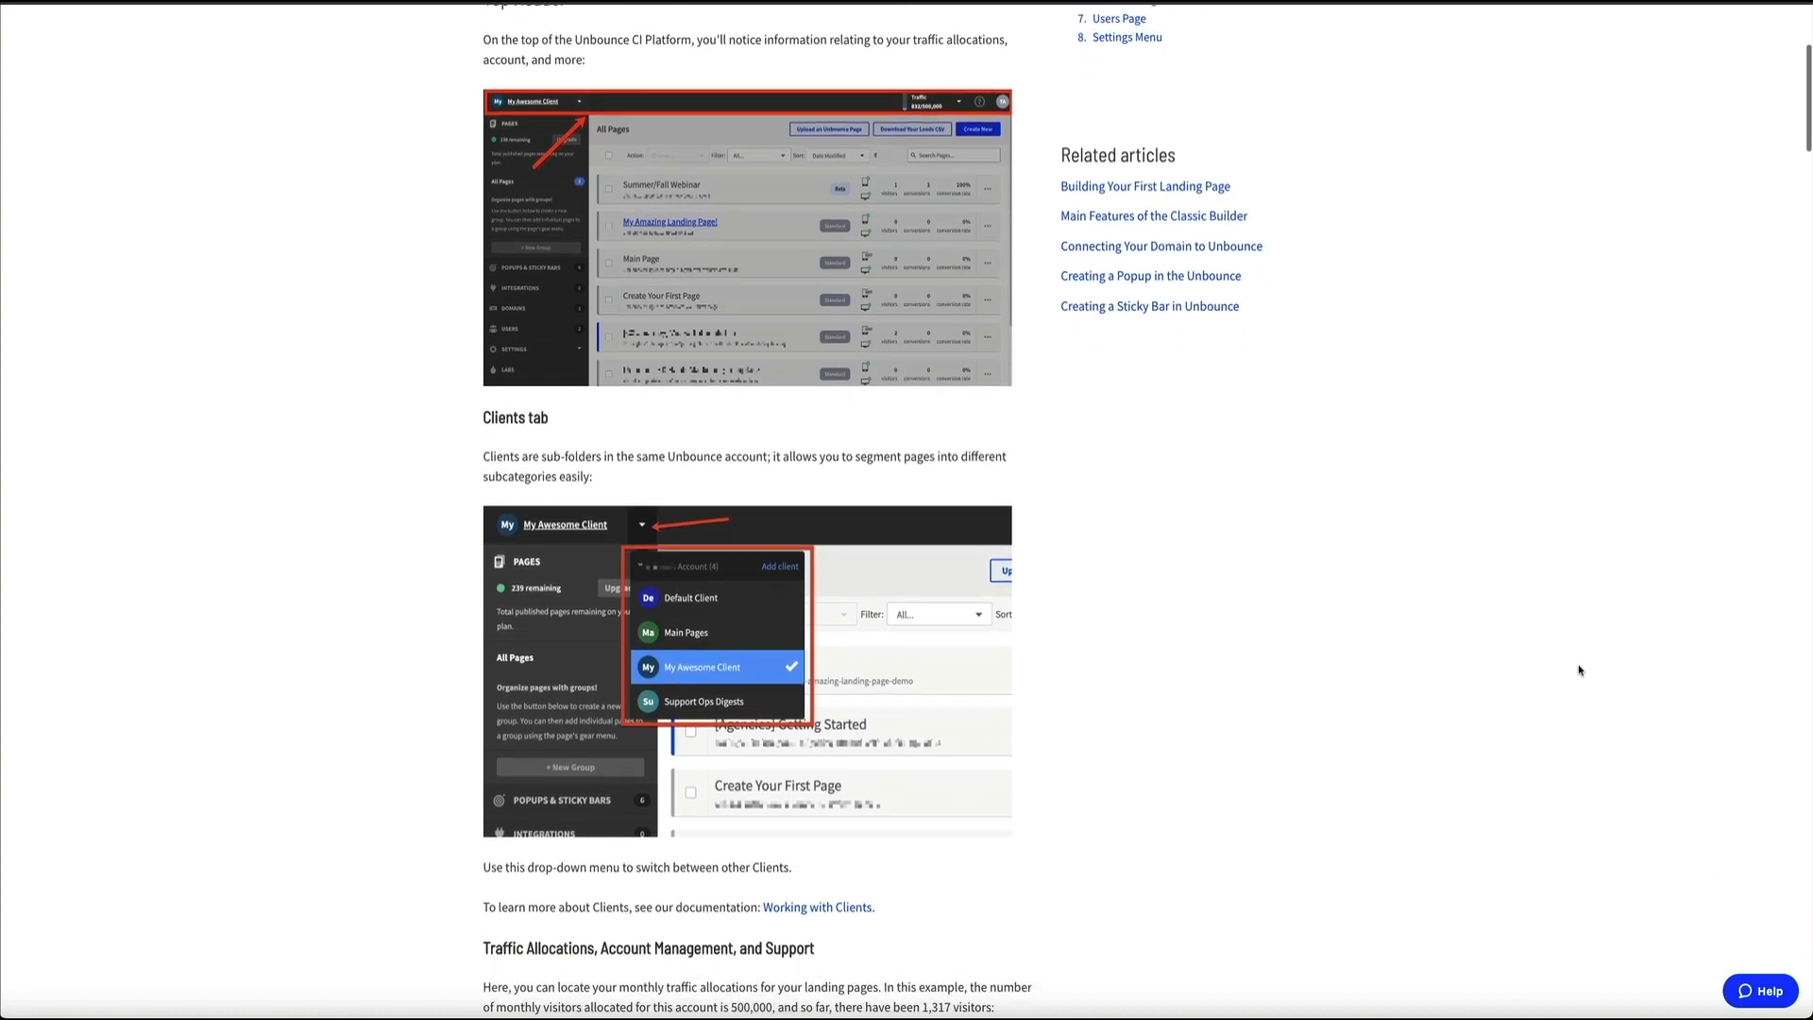
{"action": "scroll", "coordinate": [1578, 670], "scroll_direction": "down", "scroll_amount": 4}
{"action": "scroll", "coordinate": [1578, 670], "scroll_direction": "down", "scroll_amount": 6}
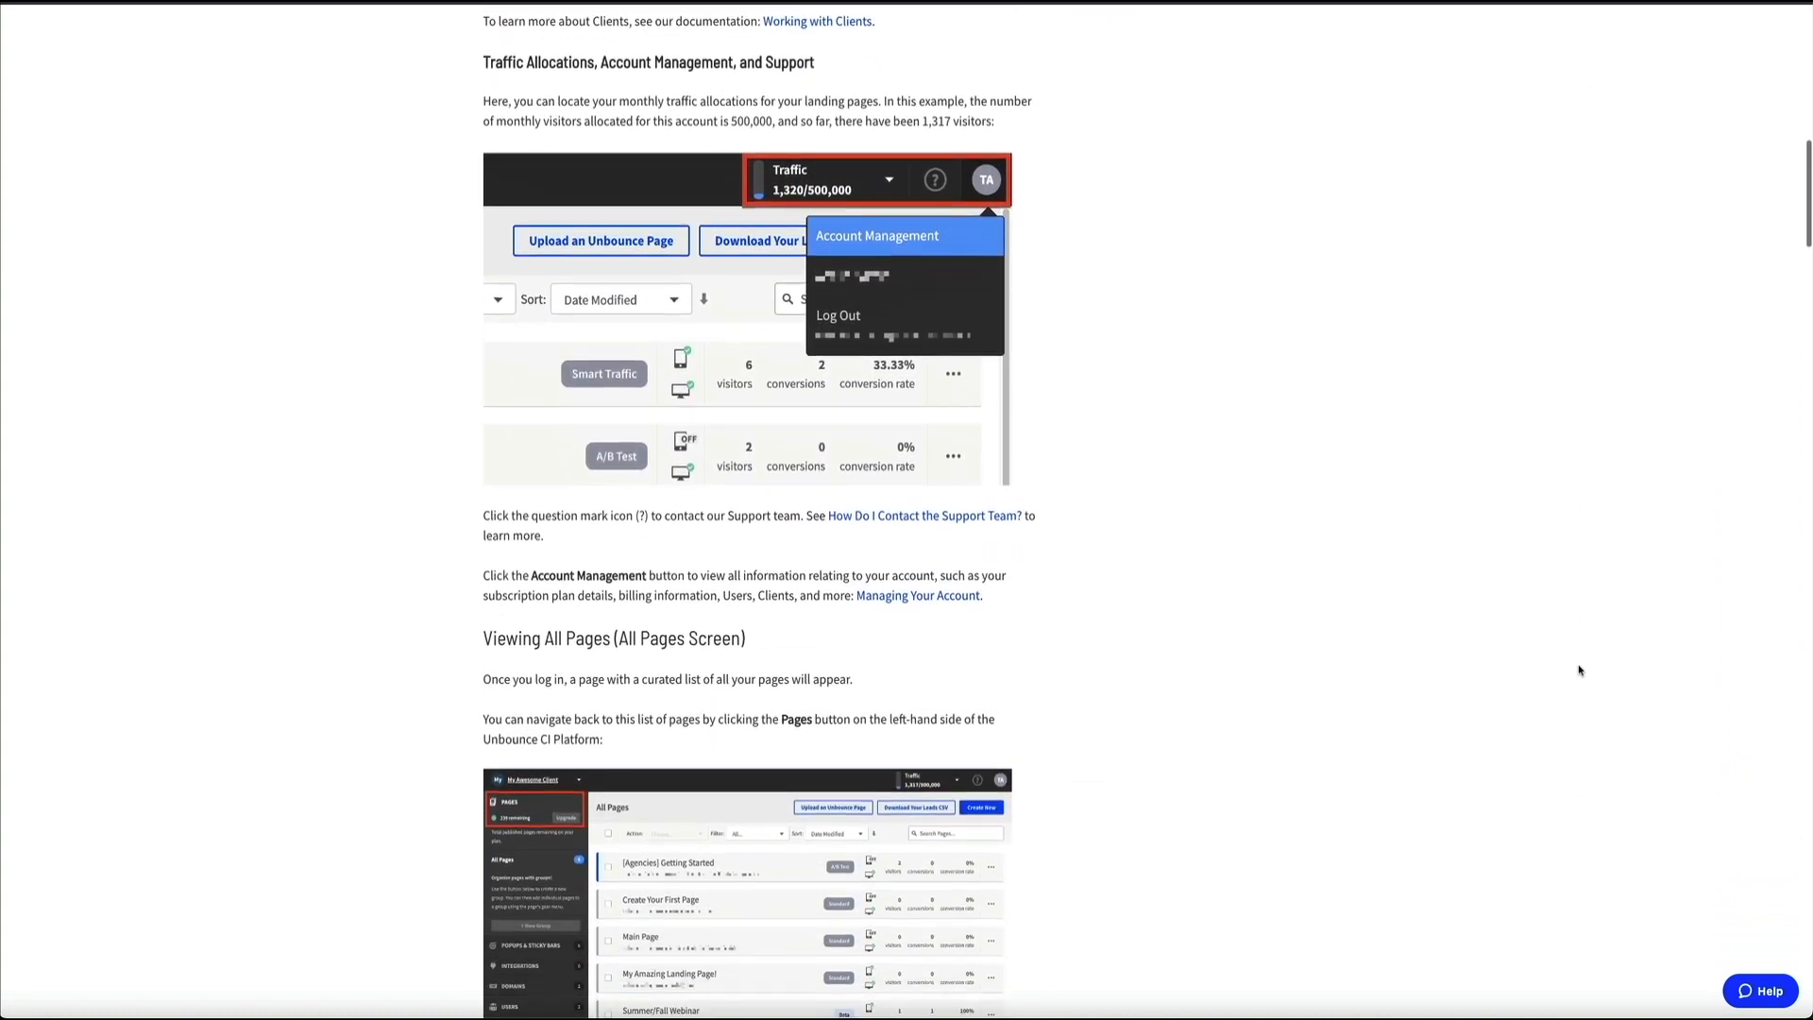
{"action": "scroll", "coordinate": [1578, 670], "scroll_direction": "down", "scroll_amount": 3}
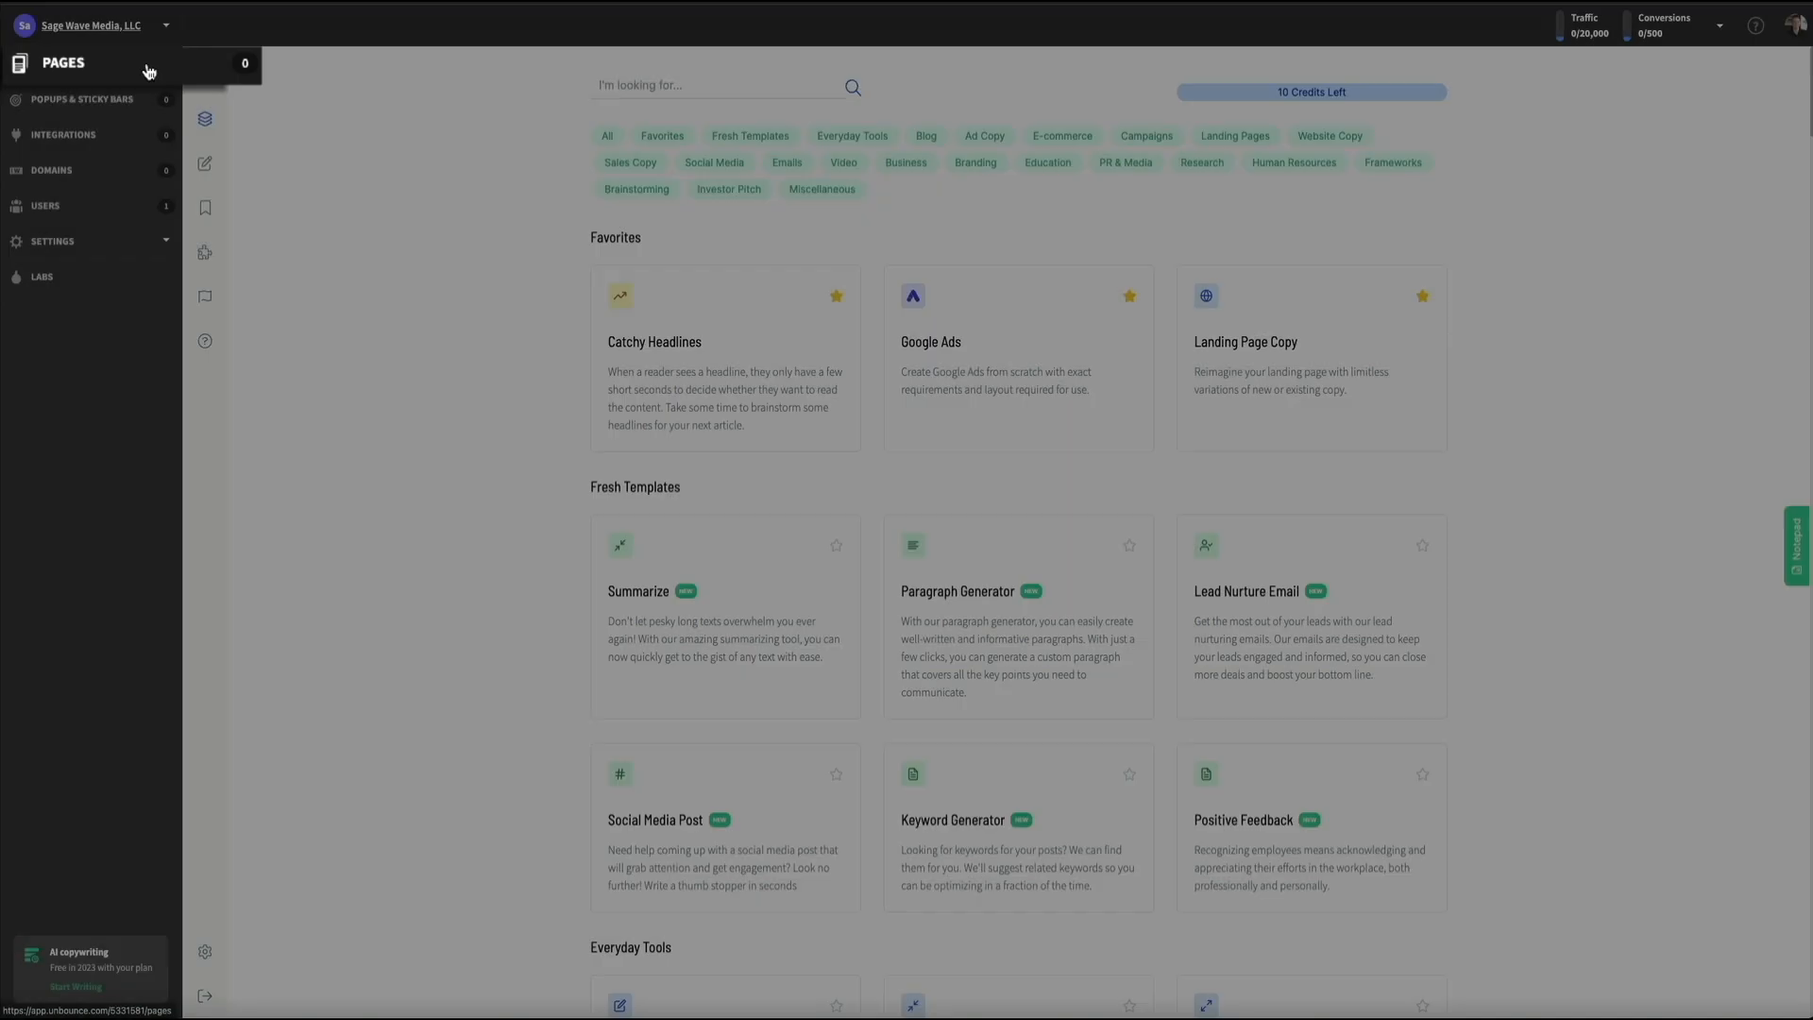
Step: Start creating a new landing page from the account's Pages area with the Classic Builder
{"action": "left_click", "coordinate": [101, 68]}
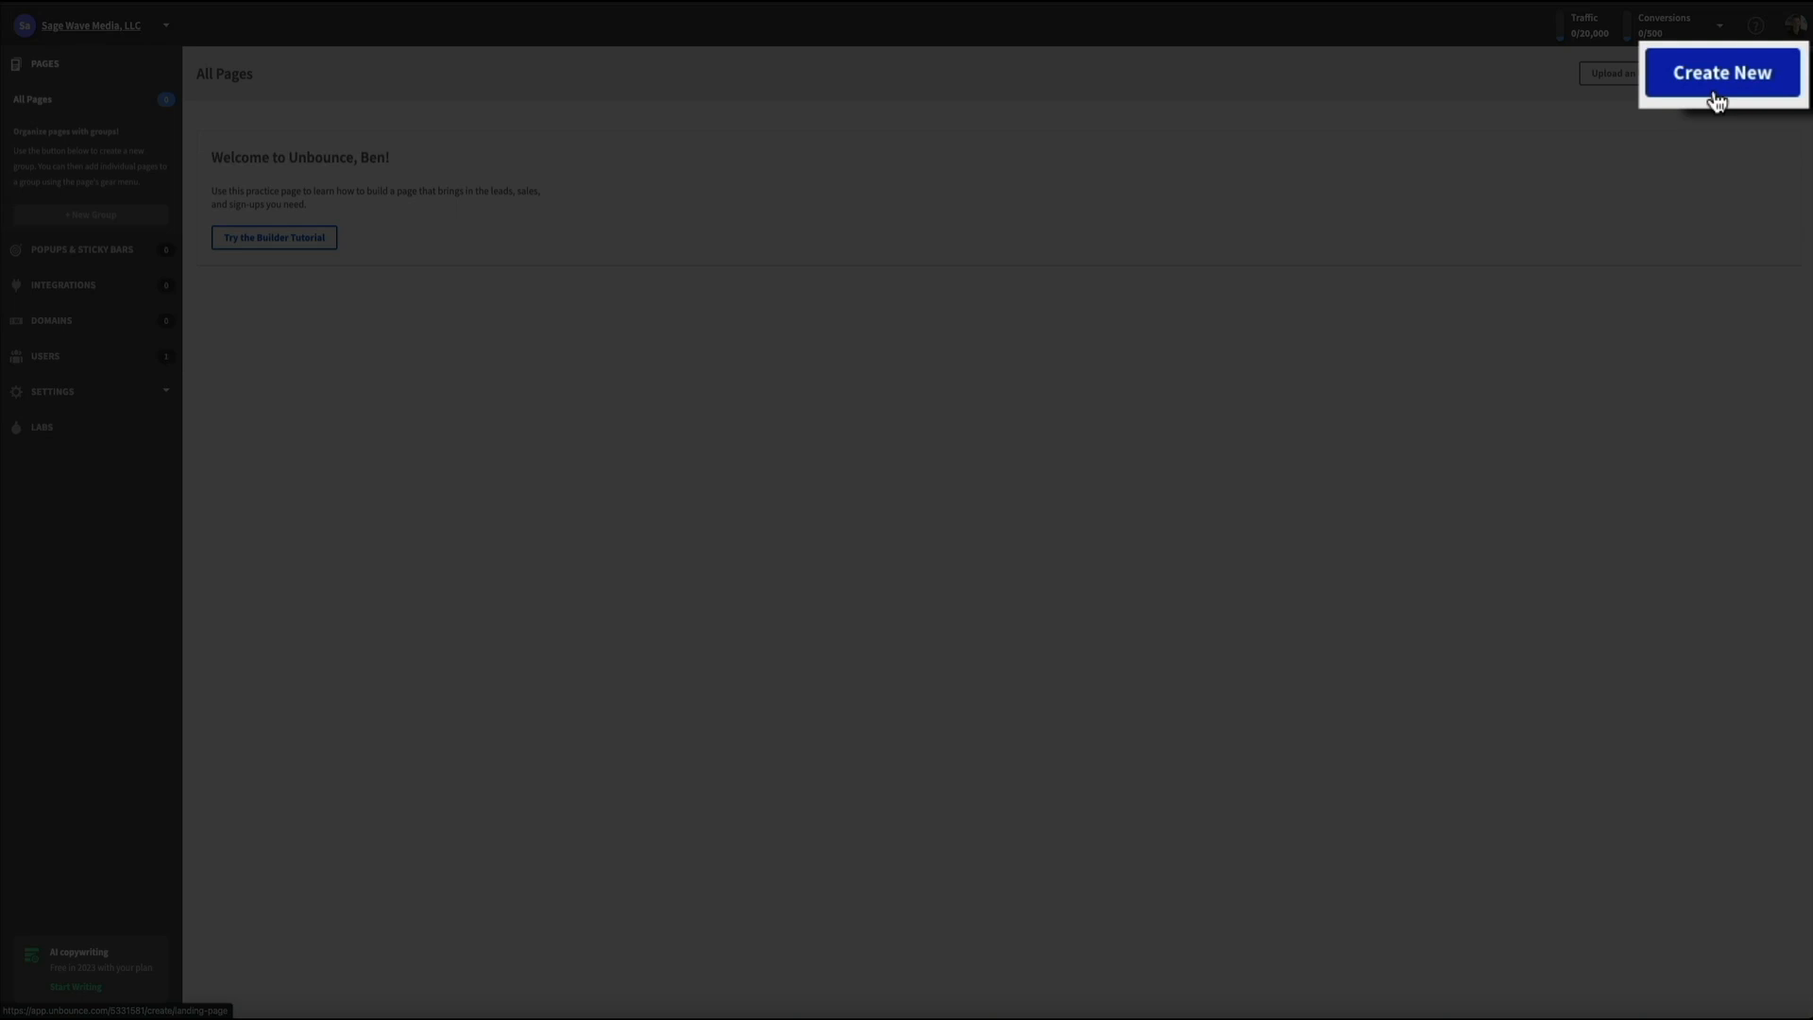
{"action": "left_click", "coordinate": [1758, 86]}
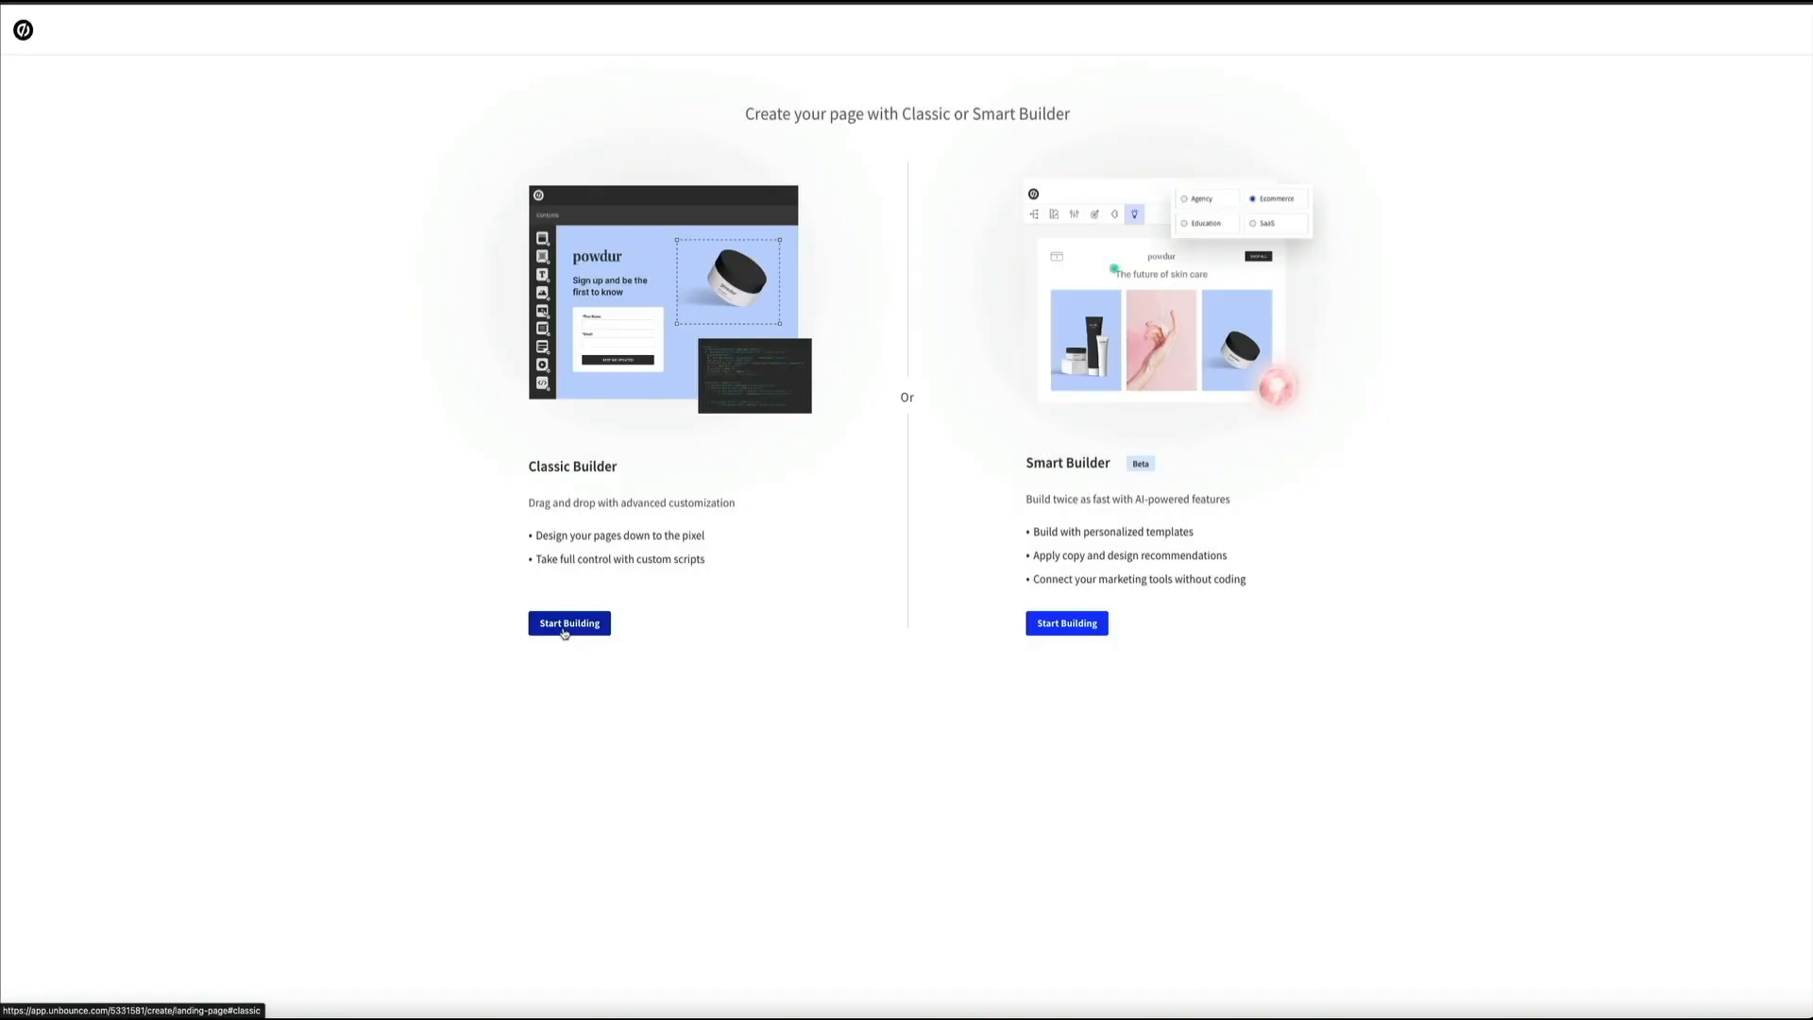
{"action": "left_click", "coordinate": [568, 623]}
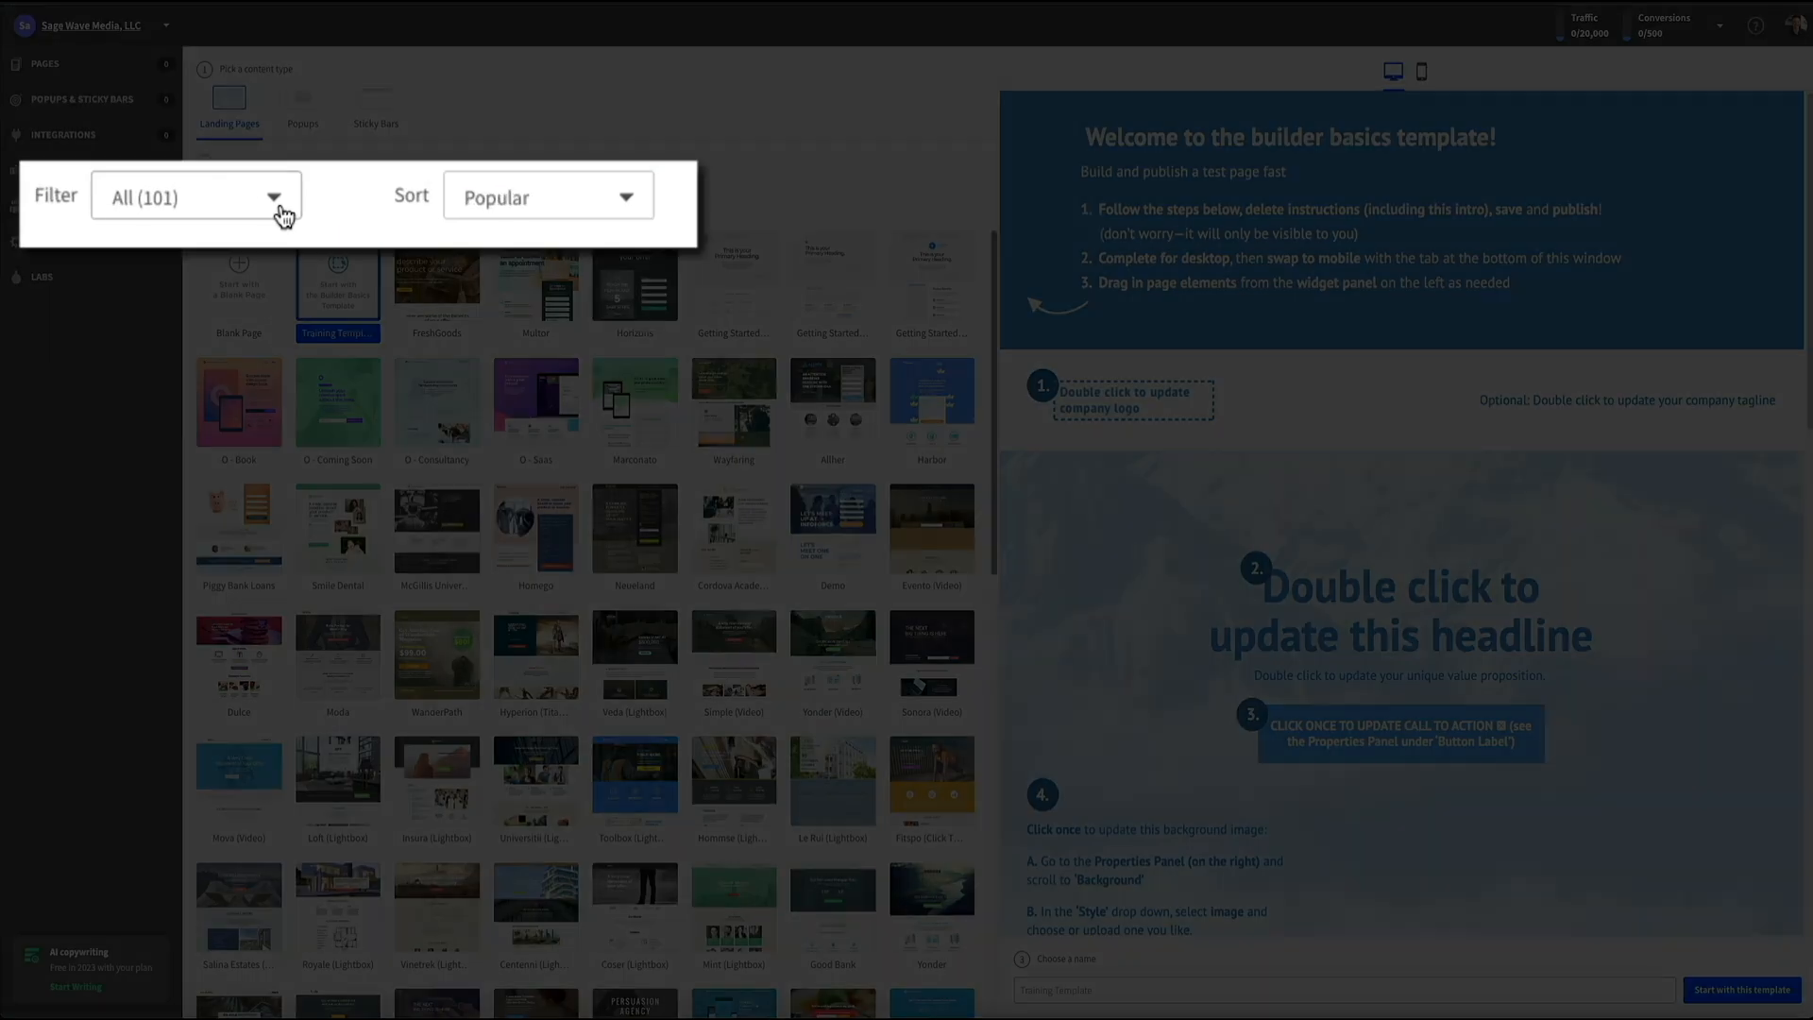
Step: Filter the landing page templates to the EBook category
{"action": "left_click", "coordinate": [283, 213]}
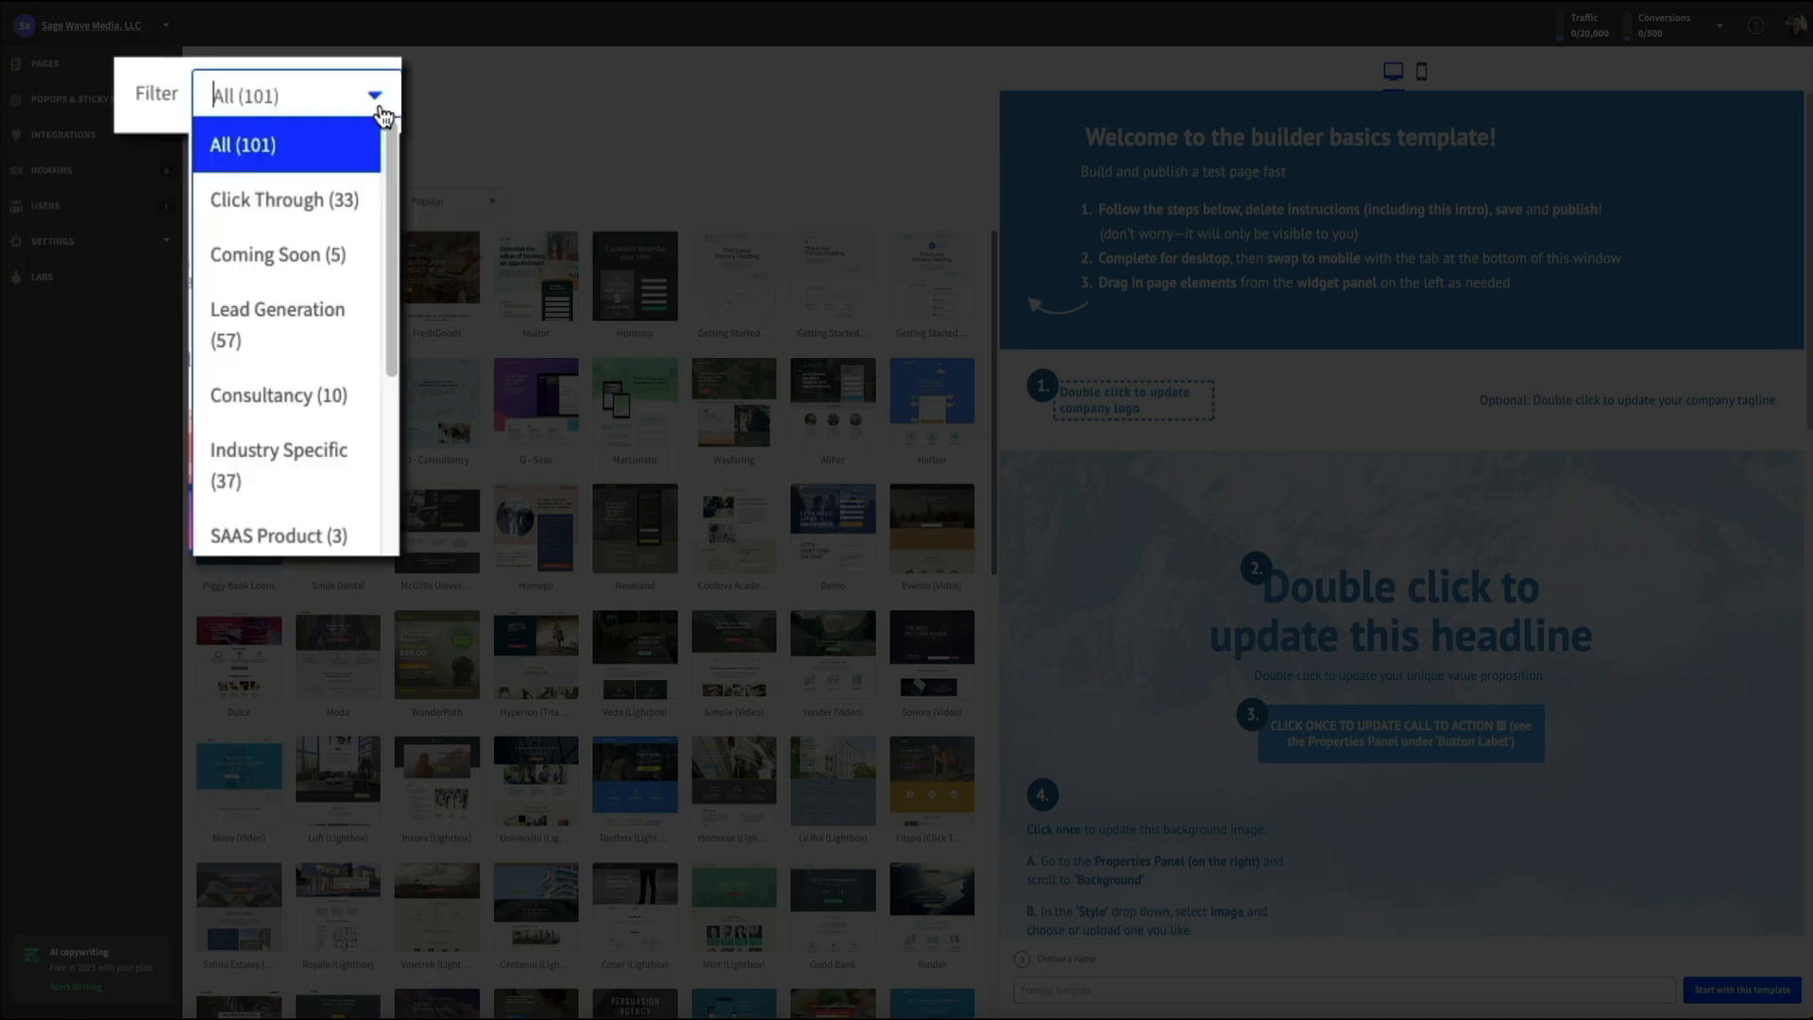
{"action": "scroll", "coordinate": [311, 276], "scroll_direction": "down", "scroll_amount": 2}
{"action": "scroll", "coordinate": [311, 276], "scroll_direction": "down", "scroll_amount": 4}
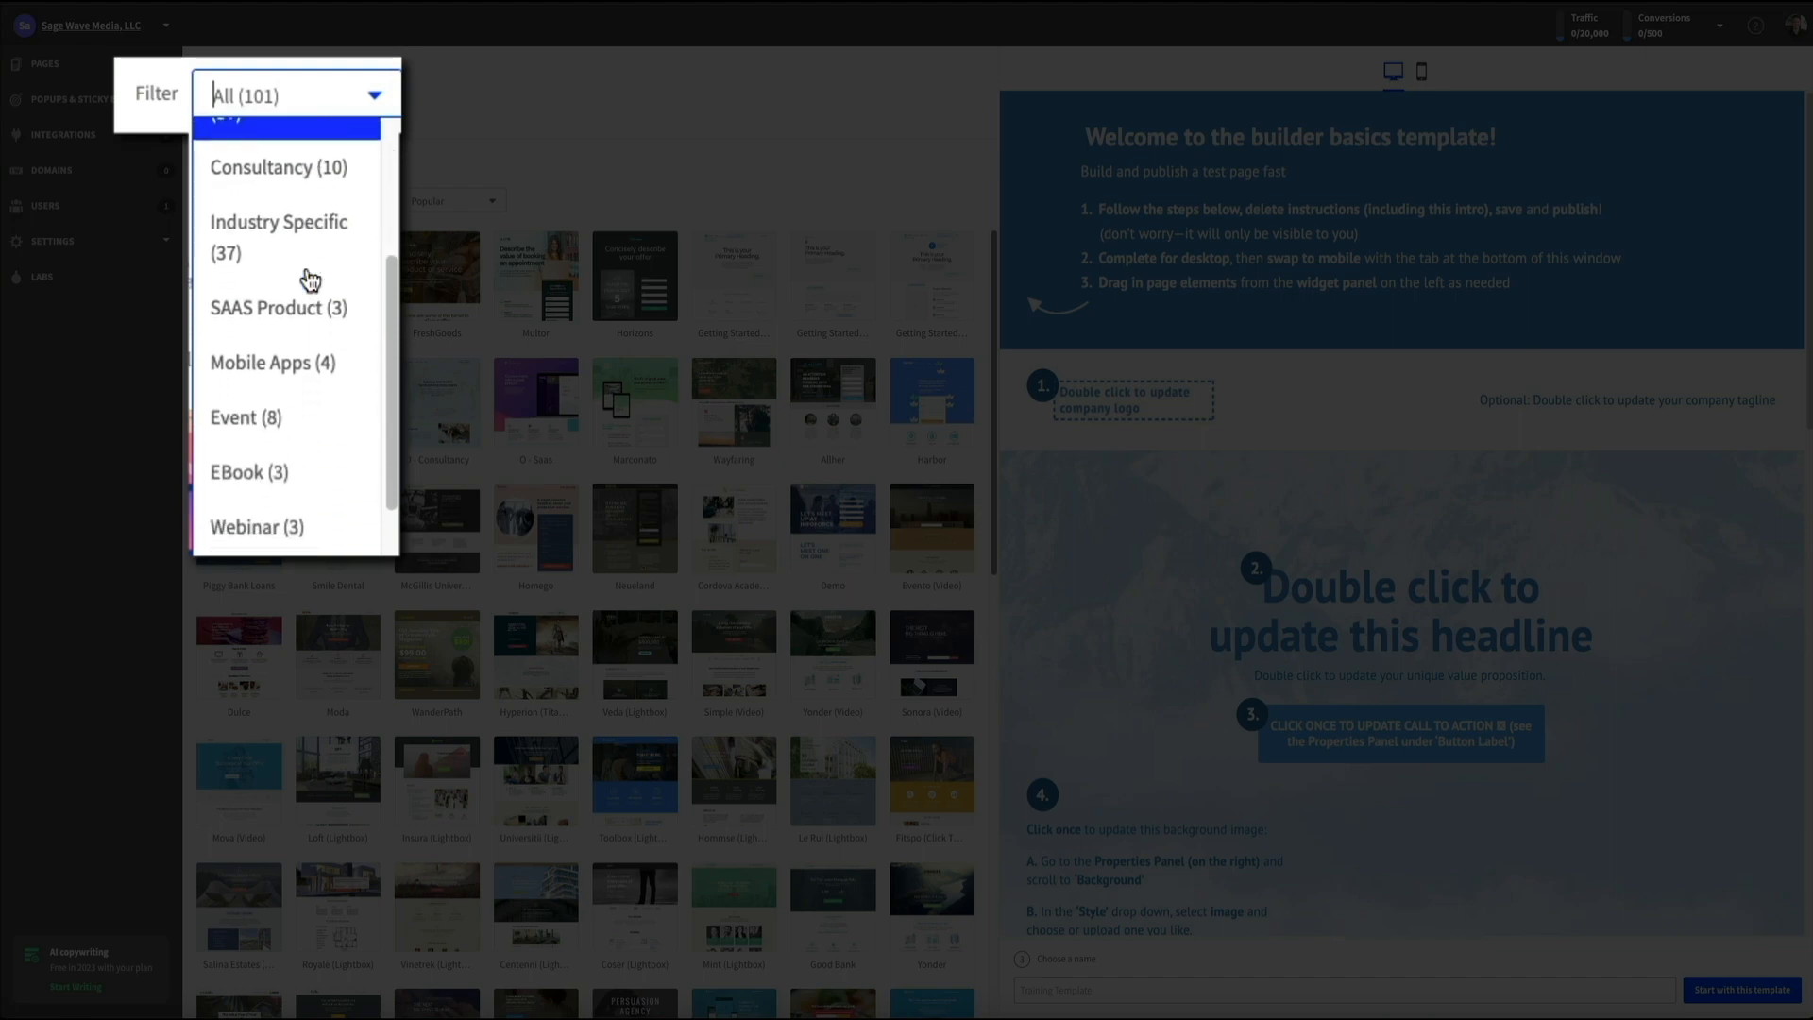
{"action": "scroll", "coordinate": [311, 283], "scroll_direction": "down", "scroll_amount": 1}
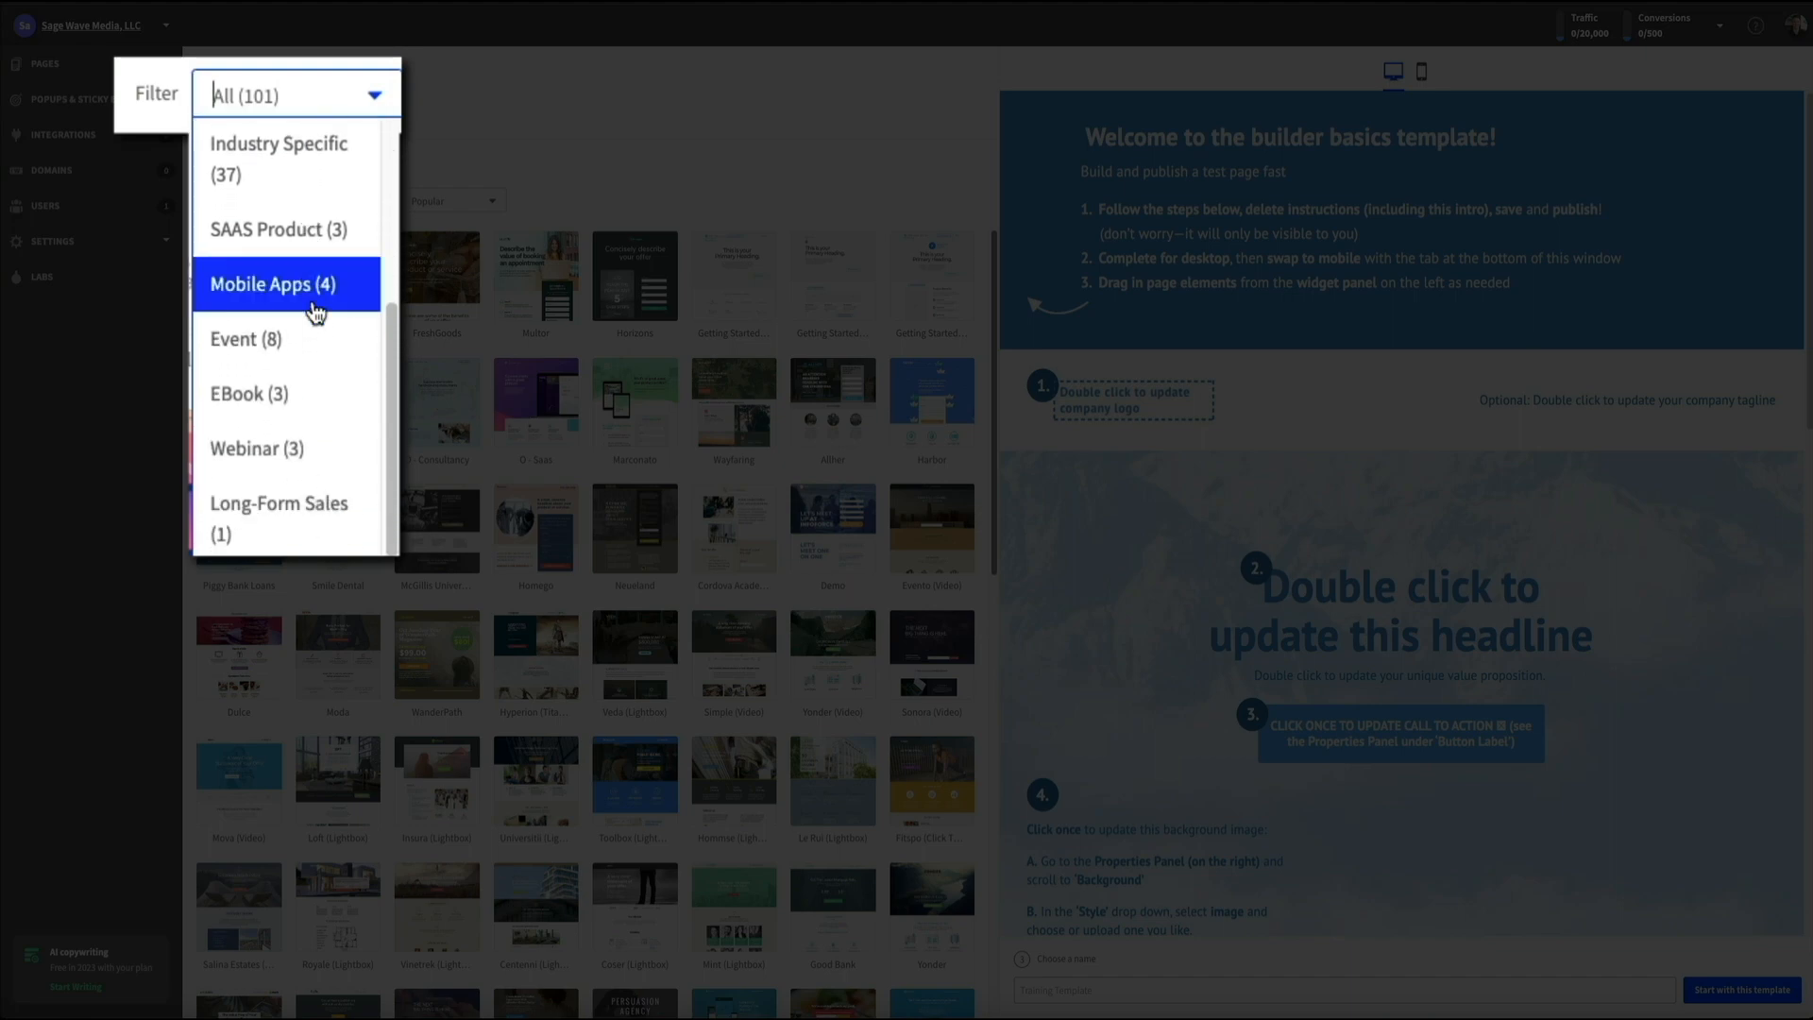
{"action": "left_click", "coordinate": [328, 409]}
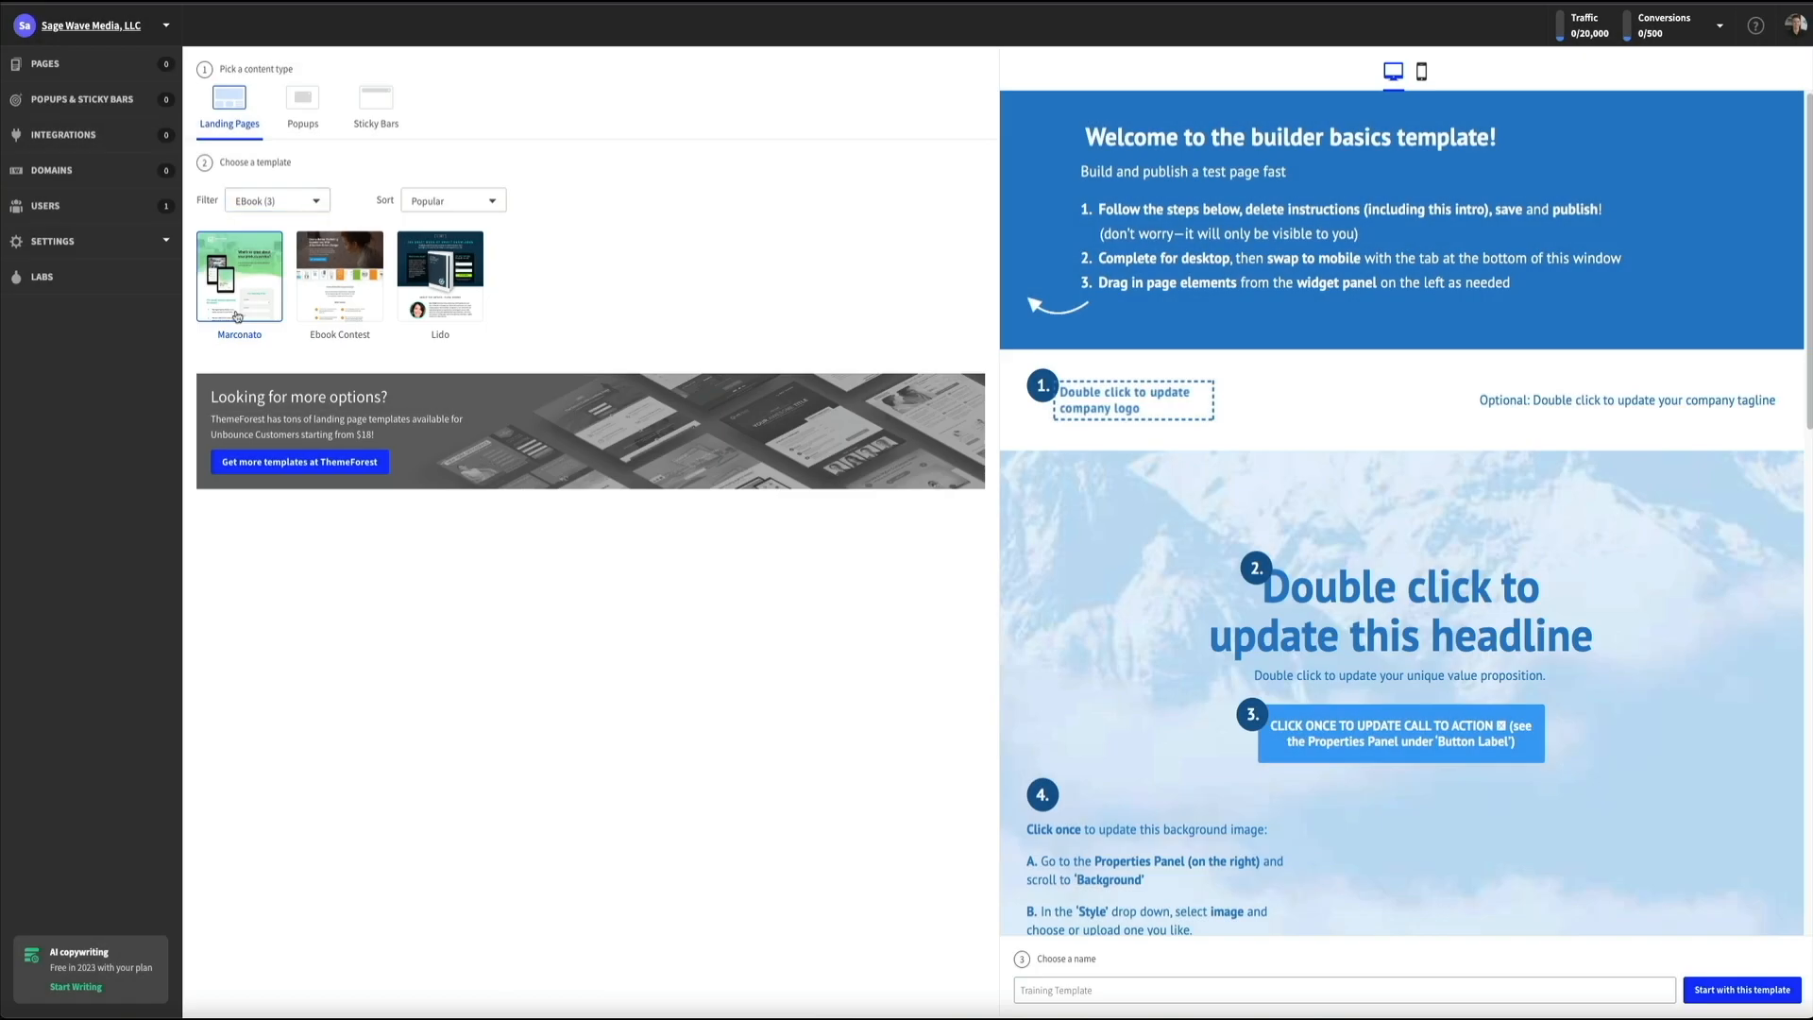
Step: Select the Marconato template and look through its desktop preview down to the download form
{"action": "left_click", "coordinate": [235, 315]}
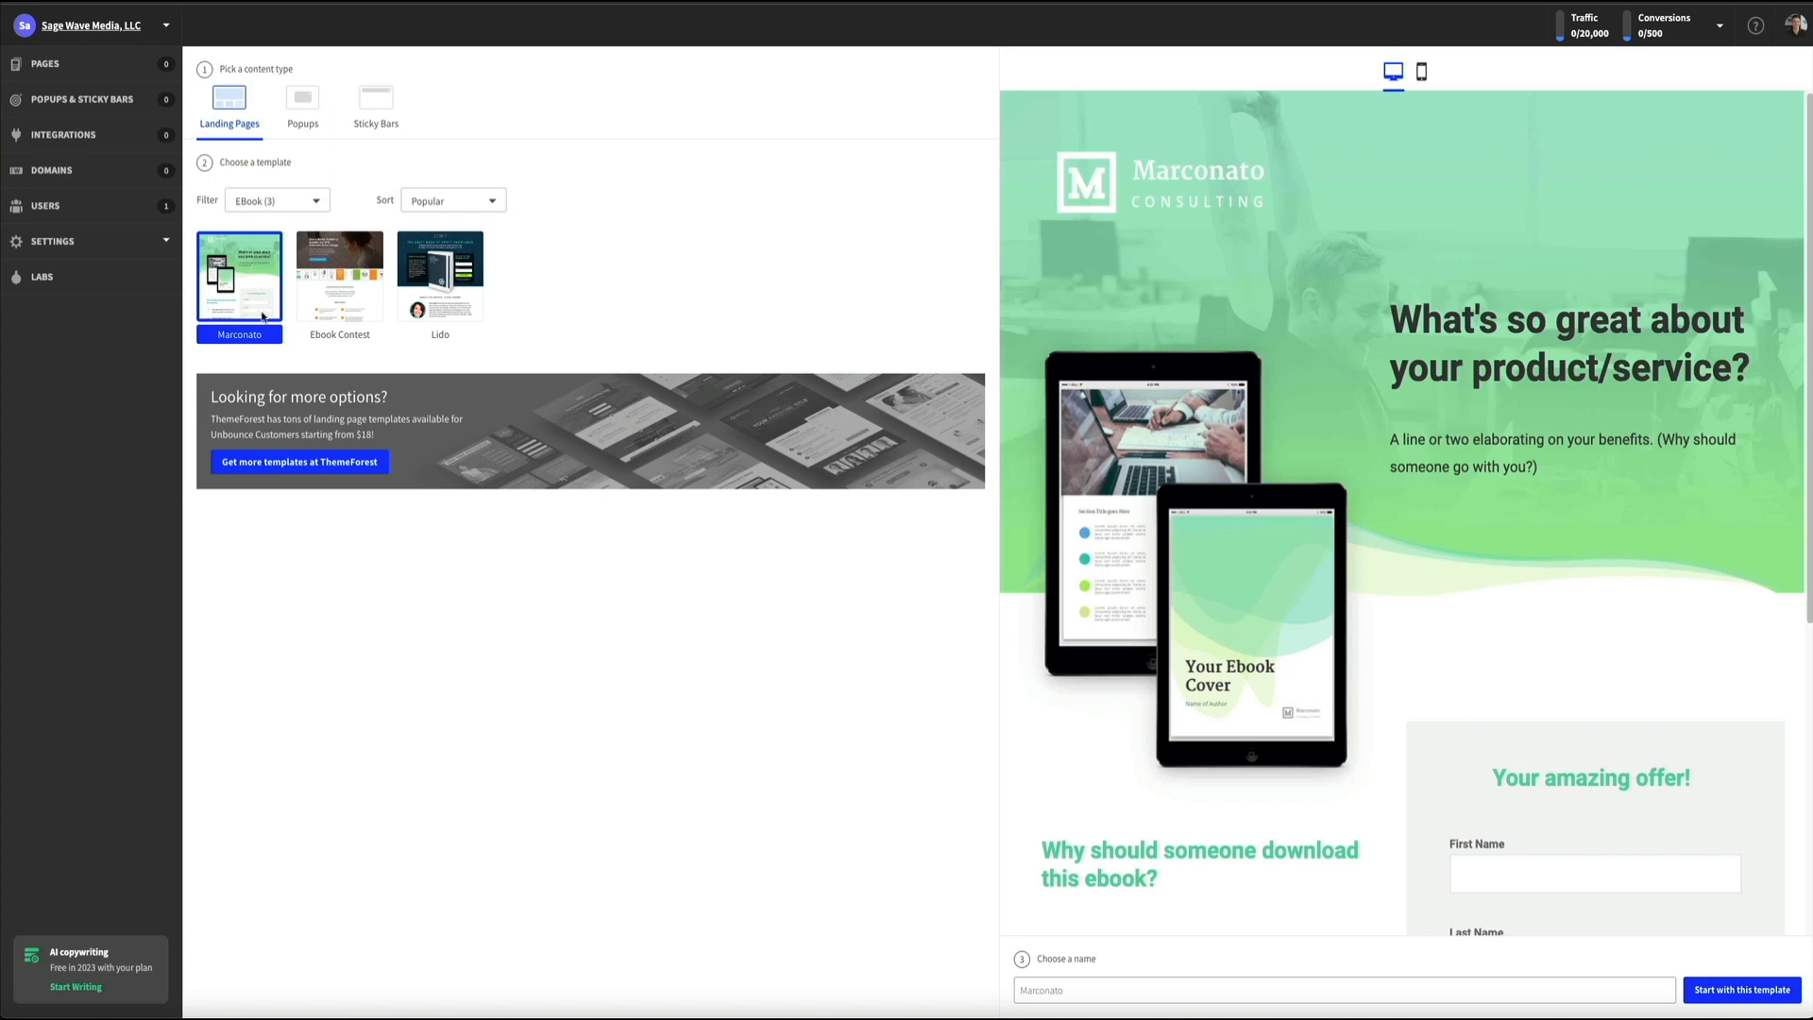
{"action": "scroll", "coordinate": [1522, 593], "scroll_direction": "down", "scroll_amount": 3}
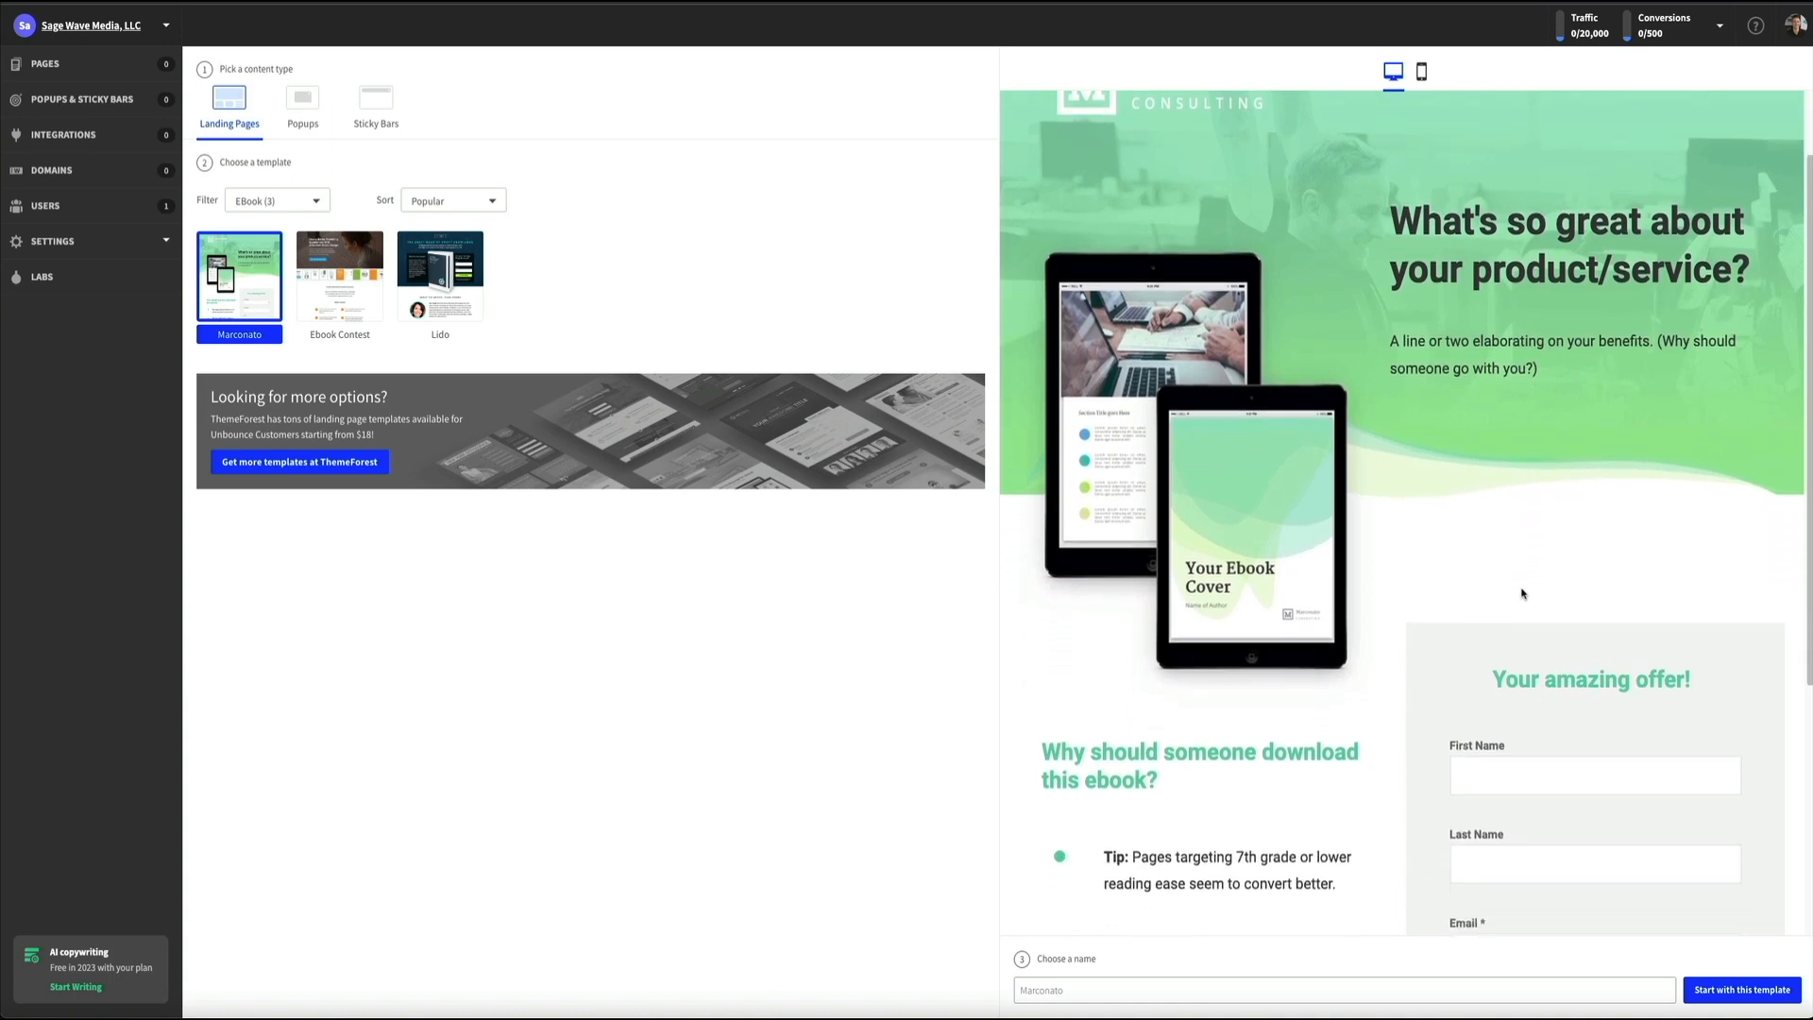
{"action": "scroll", "coordinate": [1522, 593], "scroll_direction": "down", "scroll_amount": 2}
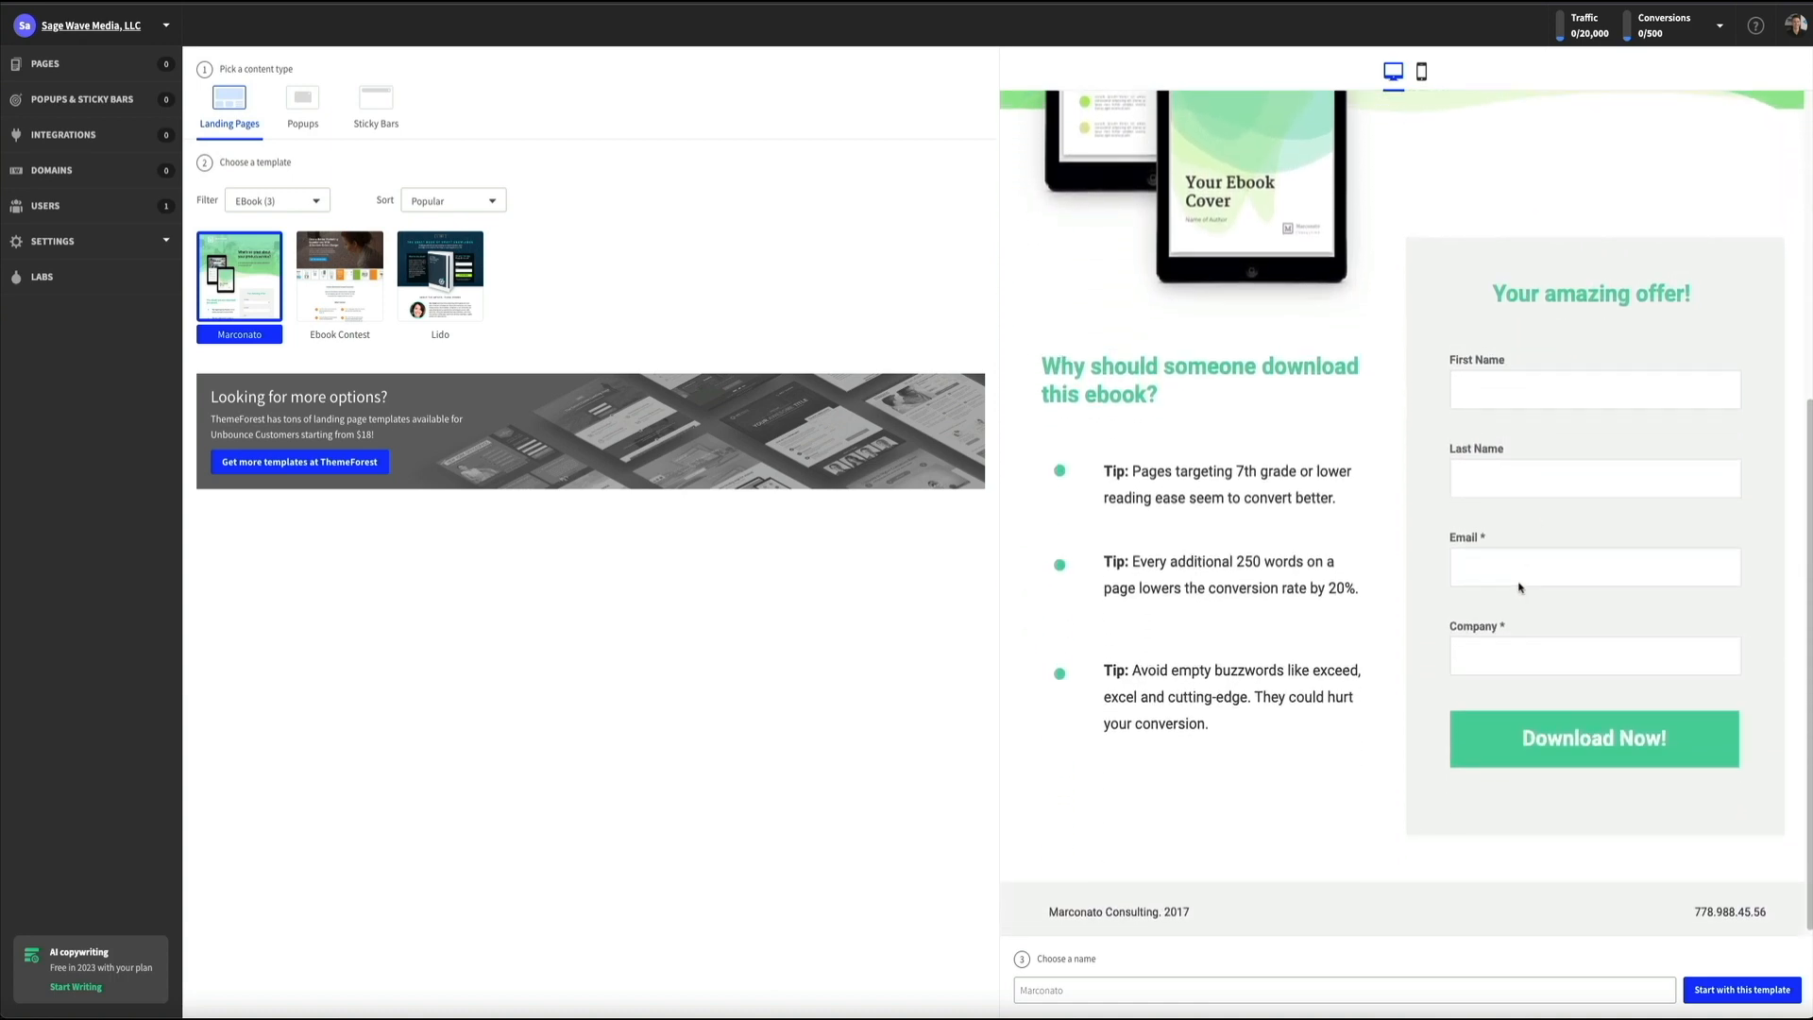
{"action": "scroll", "coordinate": [1520, 587], "scroll_direction": "up", "scroll_amount": 3}
{"action": "scroll", "coordinate": [1519, 587], "scroll_direction": "up", "scroll_amount": 3}
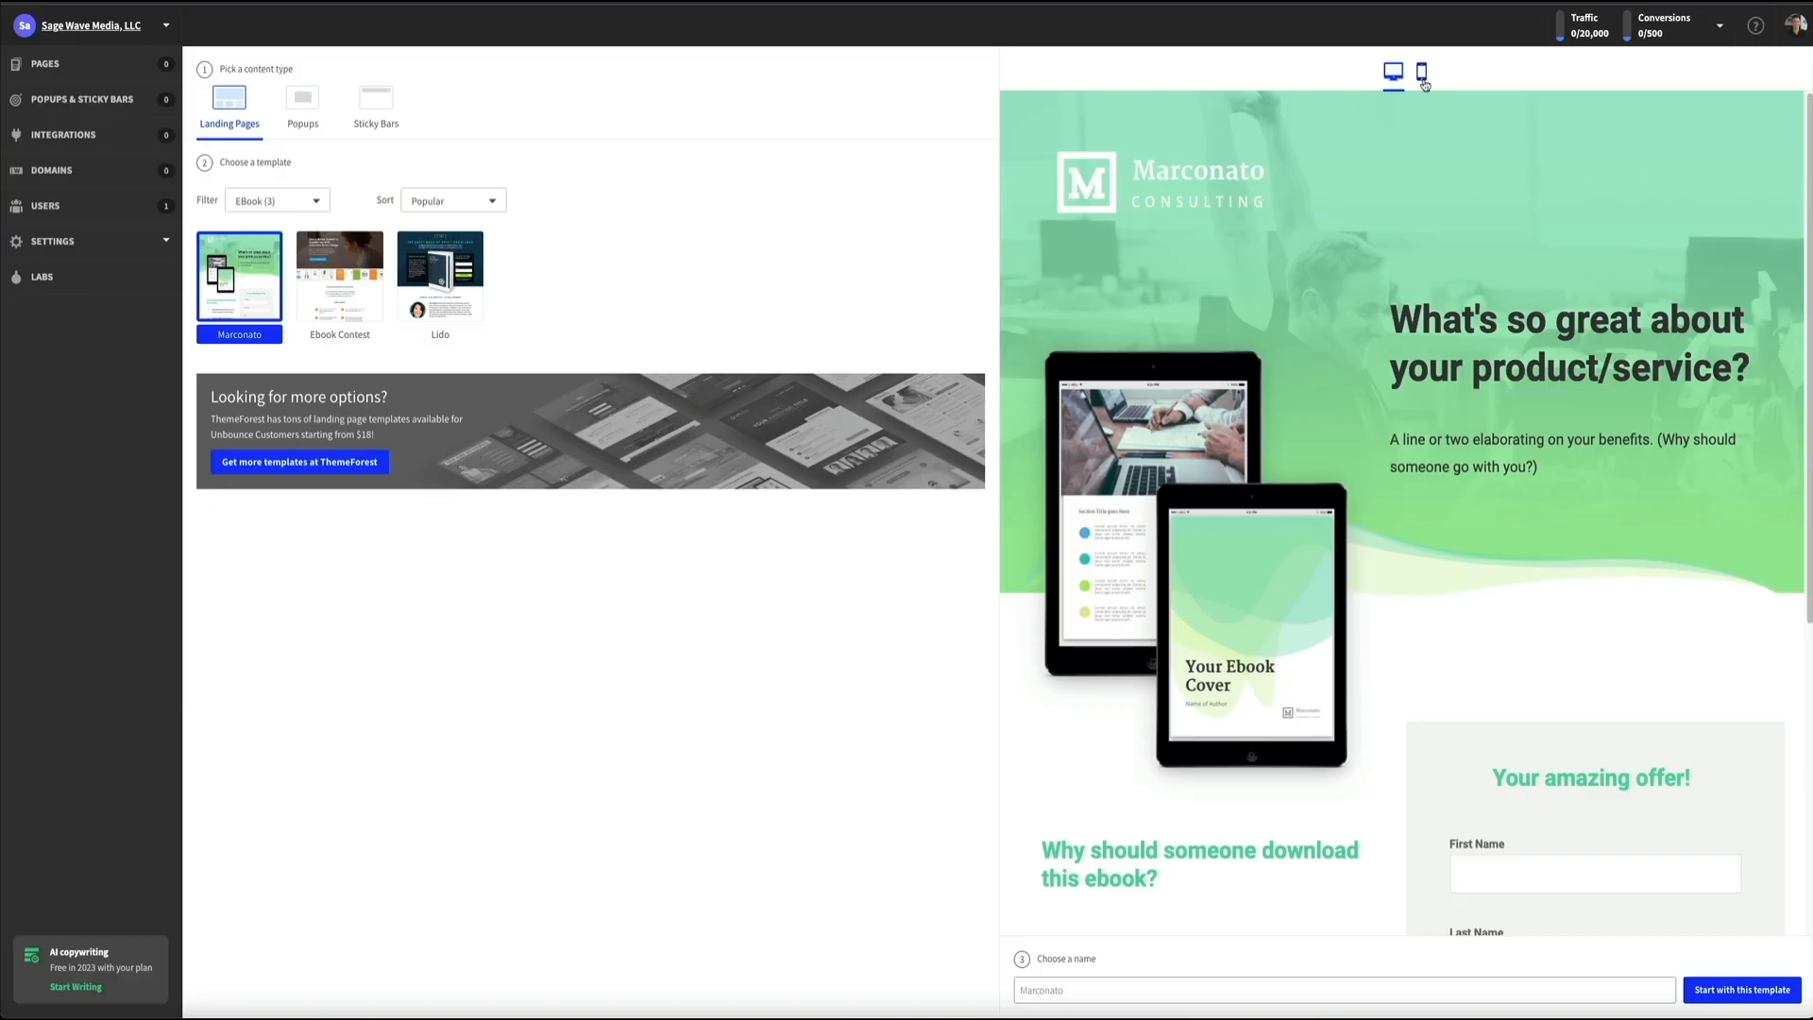
Step: Preview the Marconato template's mobile version from header to footer, and return to the desktop preview
{"action": "left_click", "coordinate": [1422, 72]}
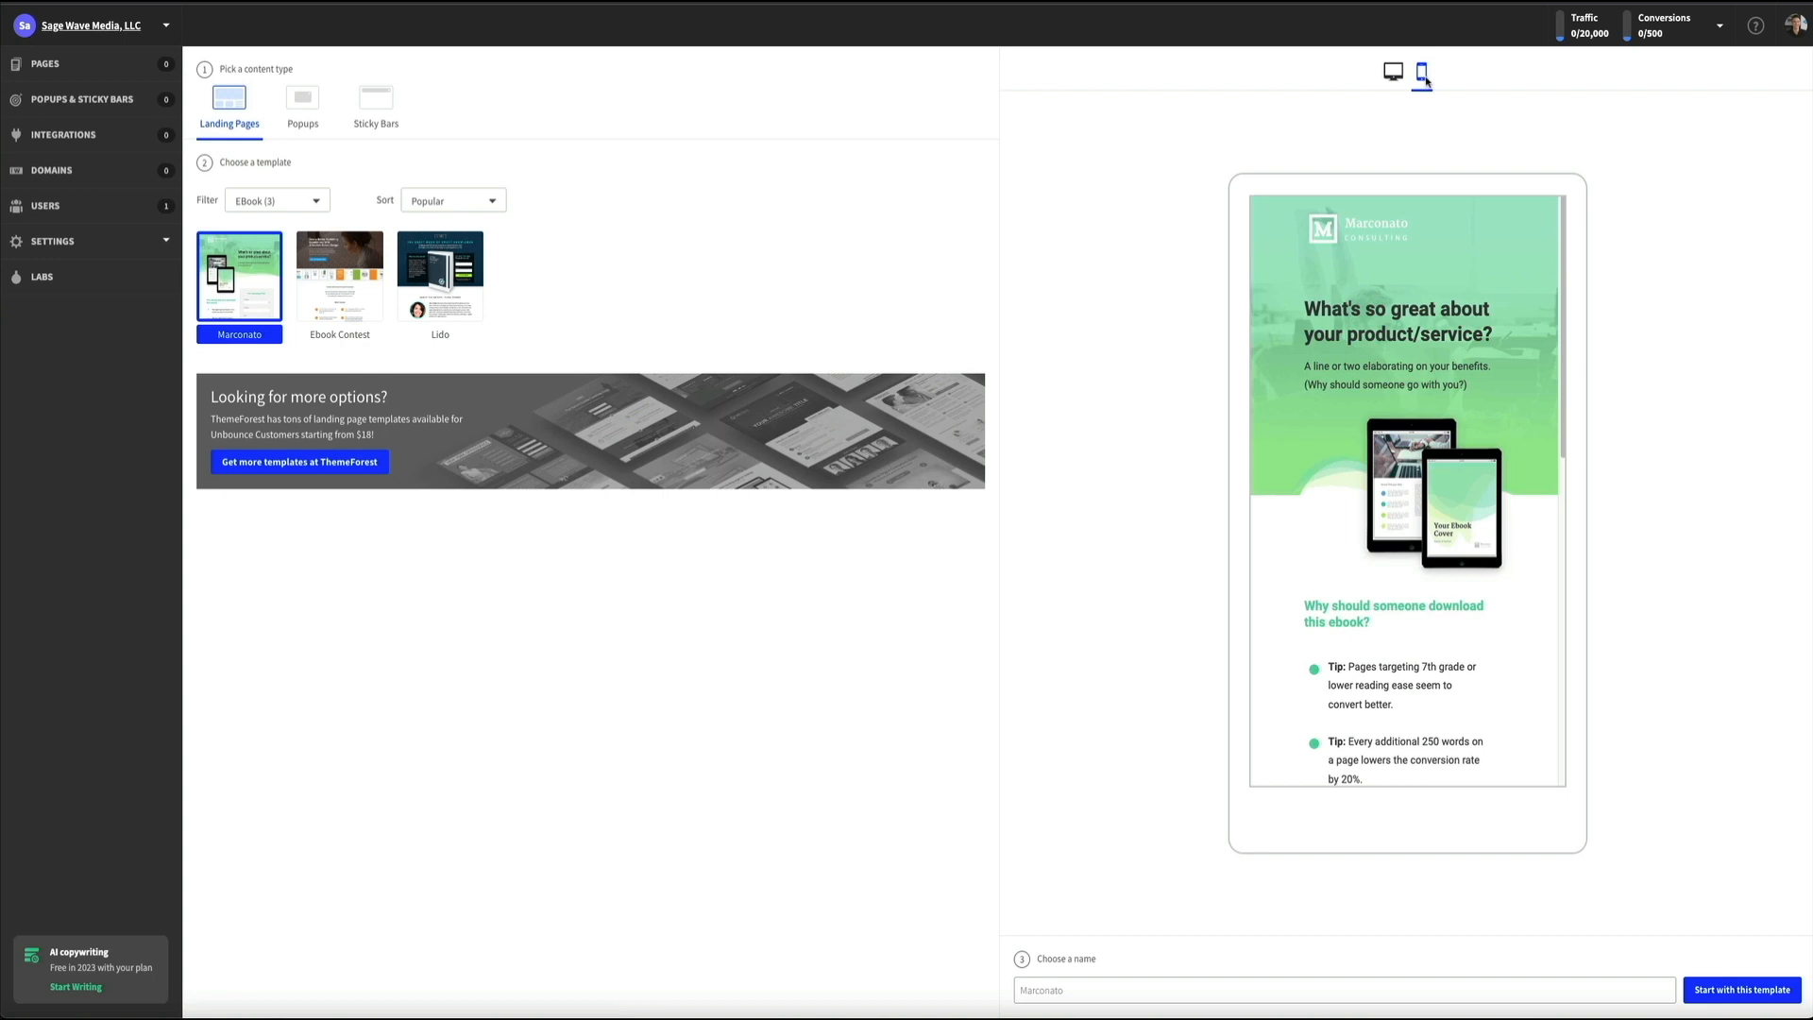
{"action": "scroll", "coordinate": [1526, 475], "scroll_direction": "down", "scroll_amount": 1}
{"action": "scroll", "coordinate": [1526, 478], "scroll_direction": "down", "scroll_amount": 5}
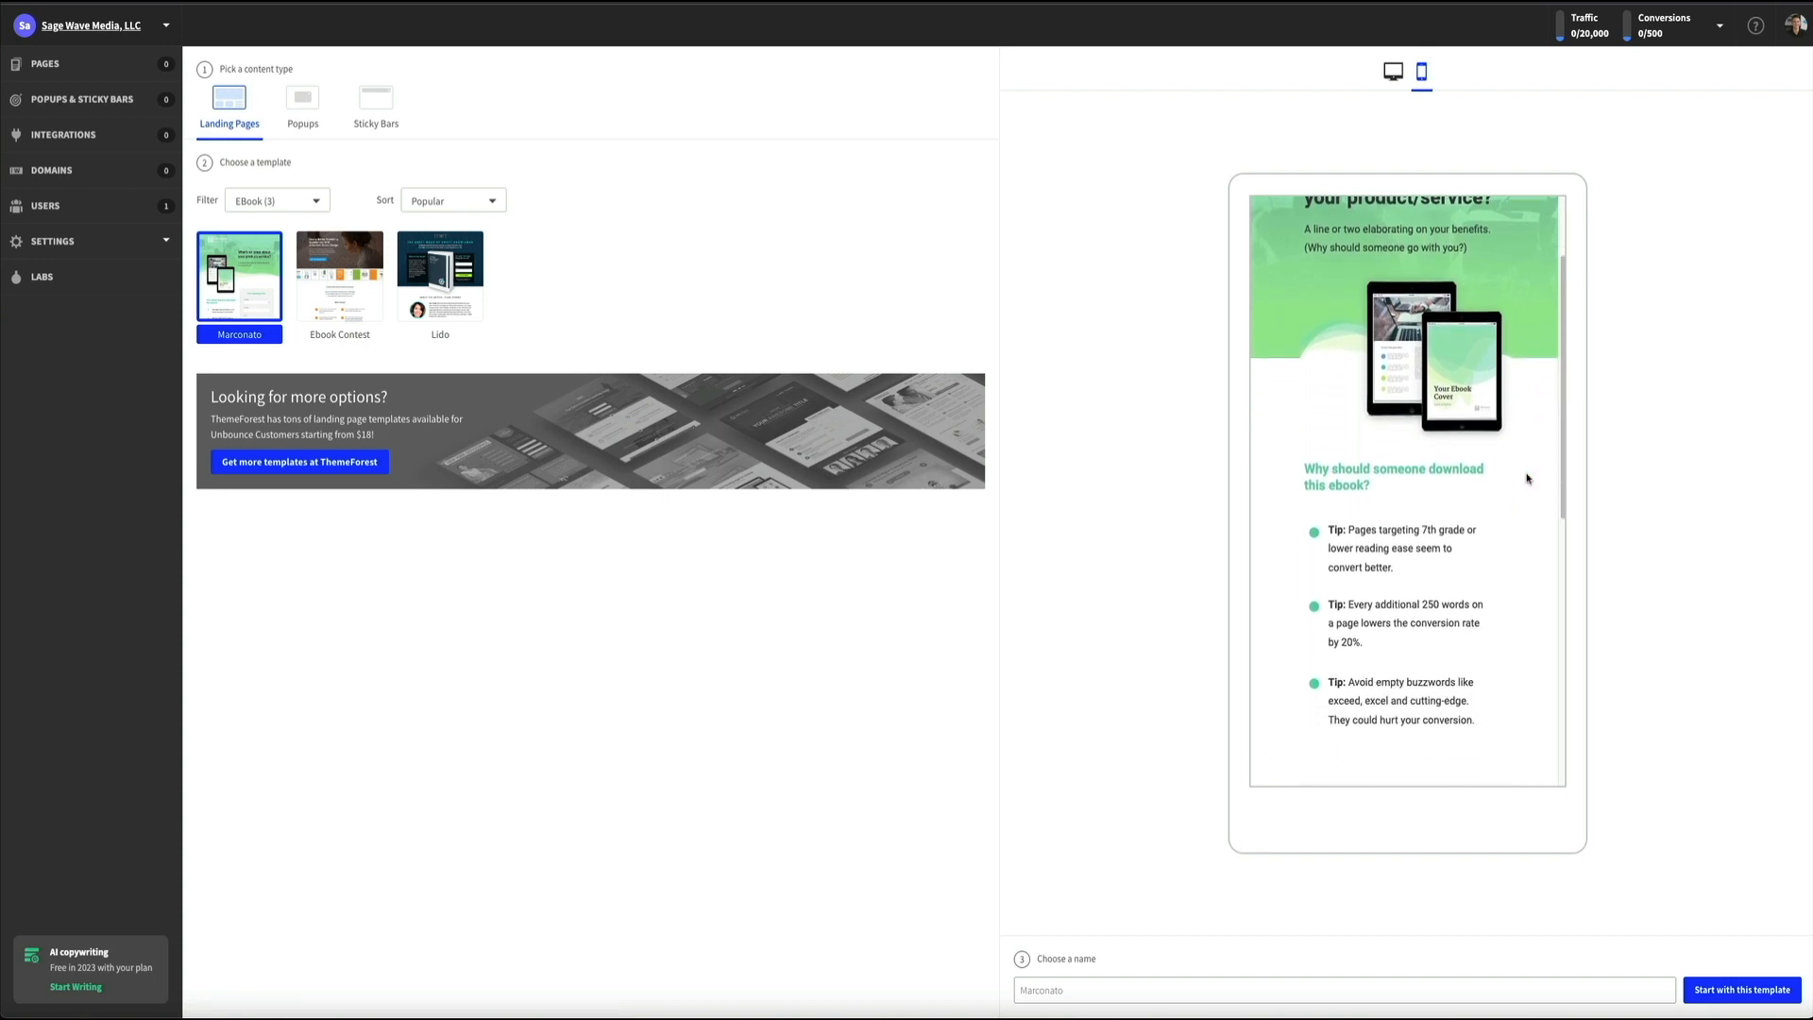
{"action": "scroll", "coordinate": [1526, 478], "scroll_direction": "down", "scroll_amount": 3}
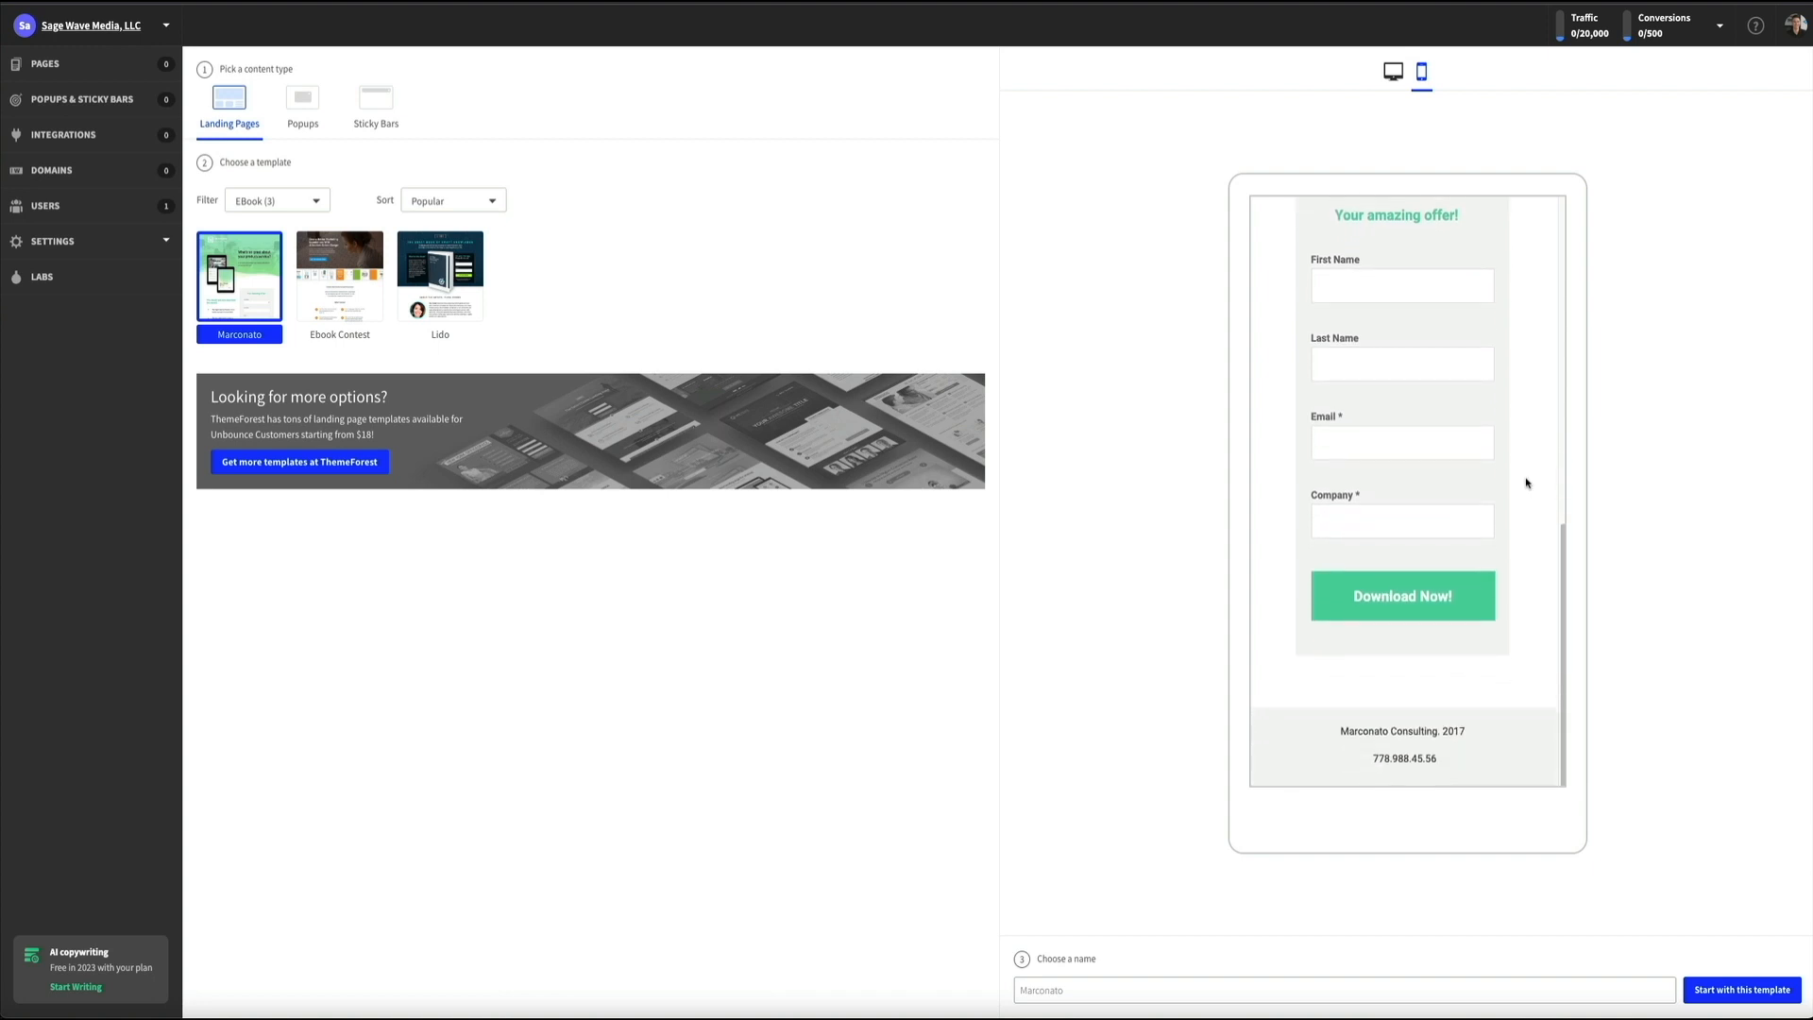
{"action": "scroll", "coordinate": [1526, 483], "scroll_direction": "up", "scroll_amount": 5}
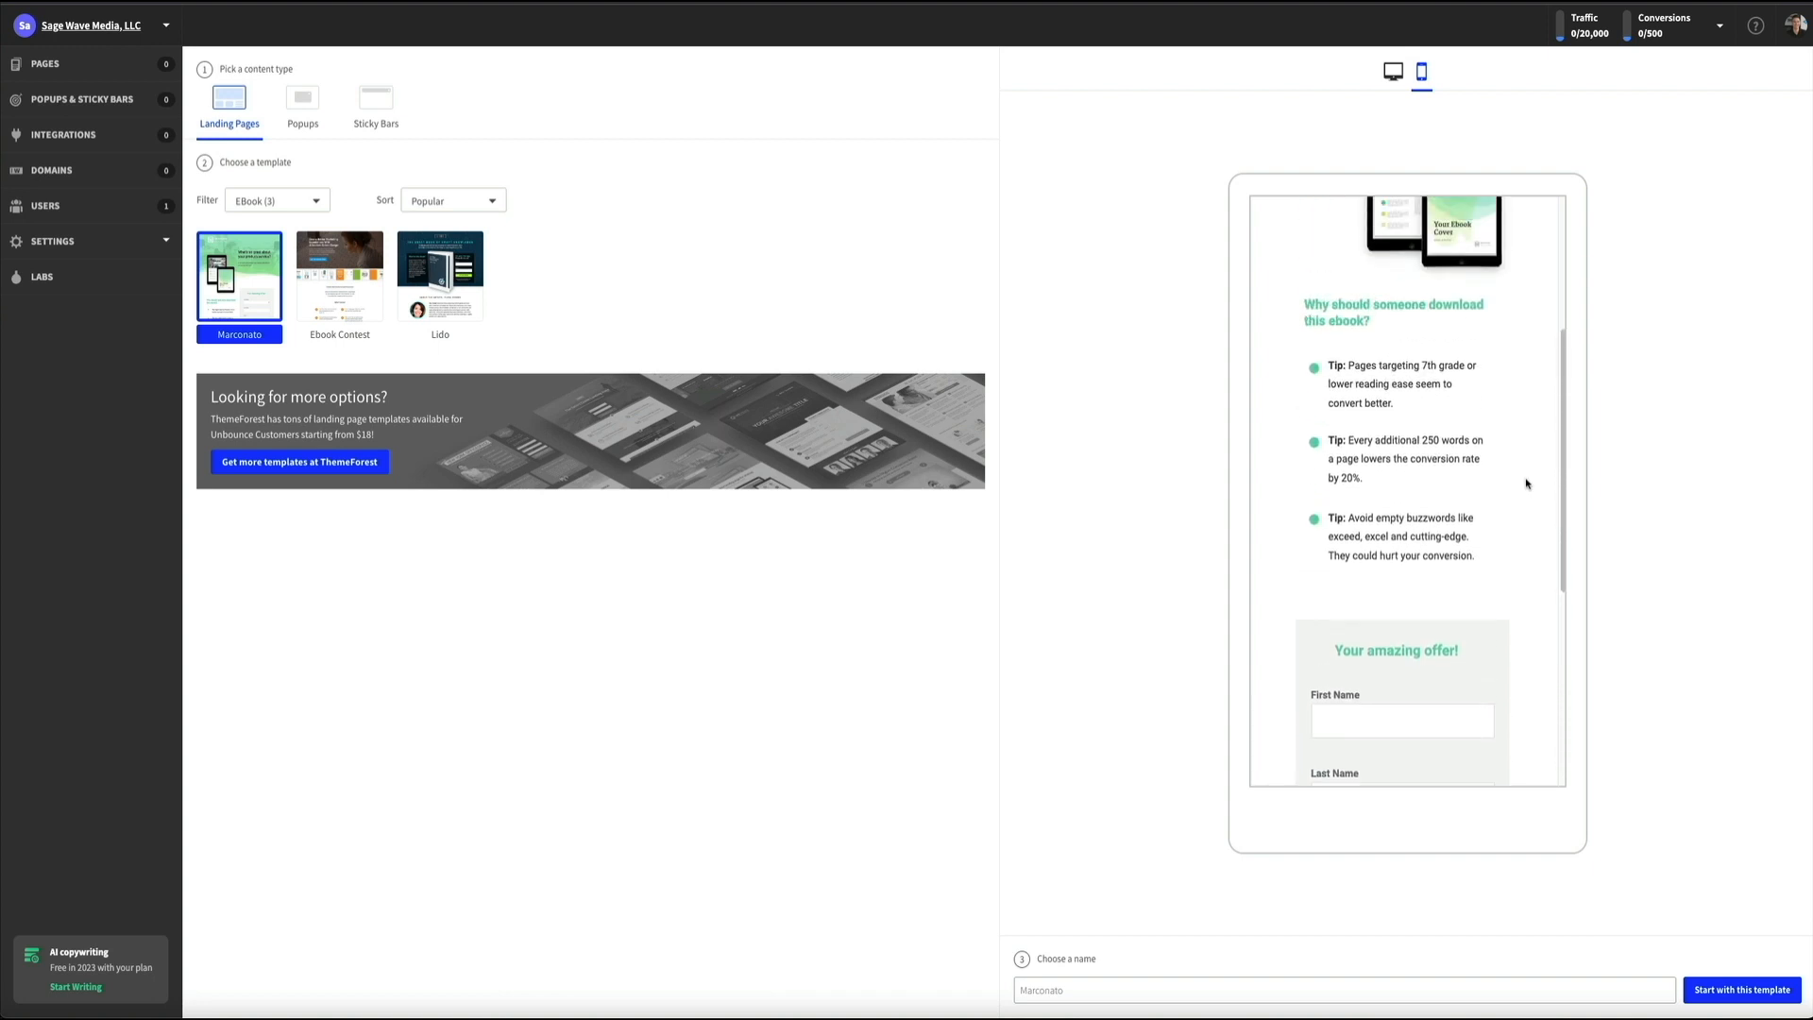
{"action": "scroll", "coordinate": [1526, 483], "scroll_direction": "up", "scroll_amount": 3}
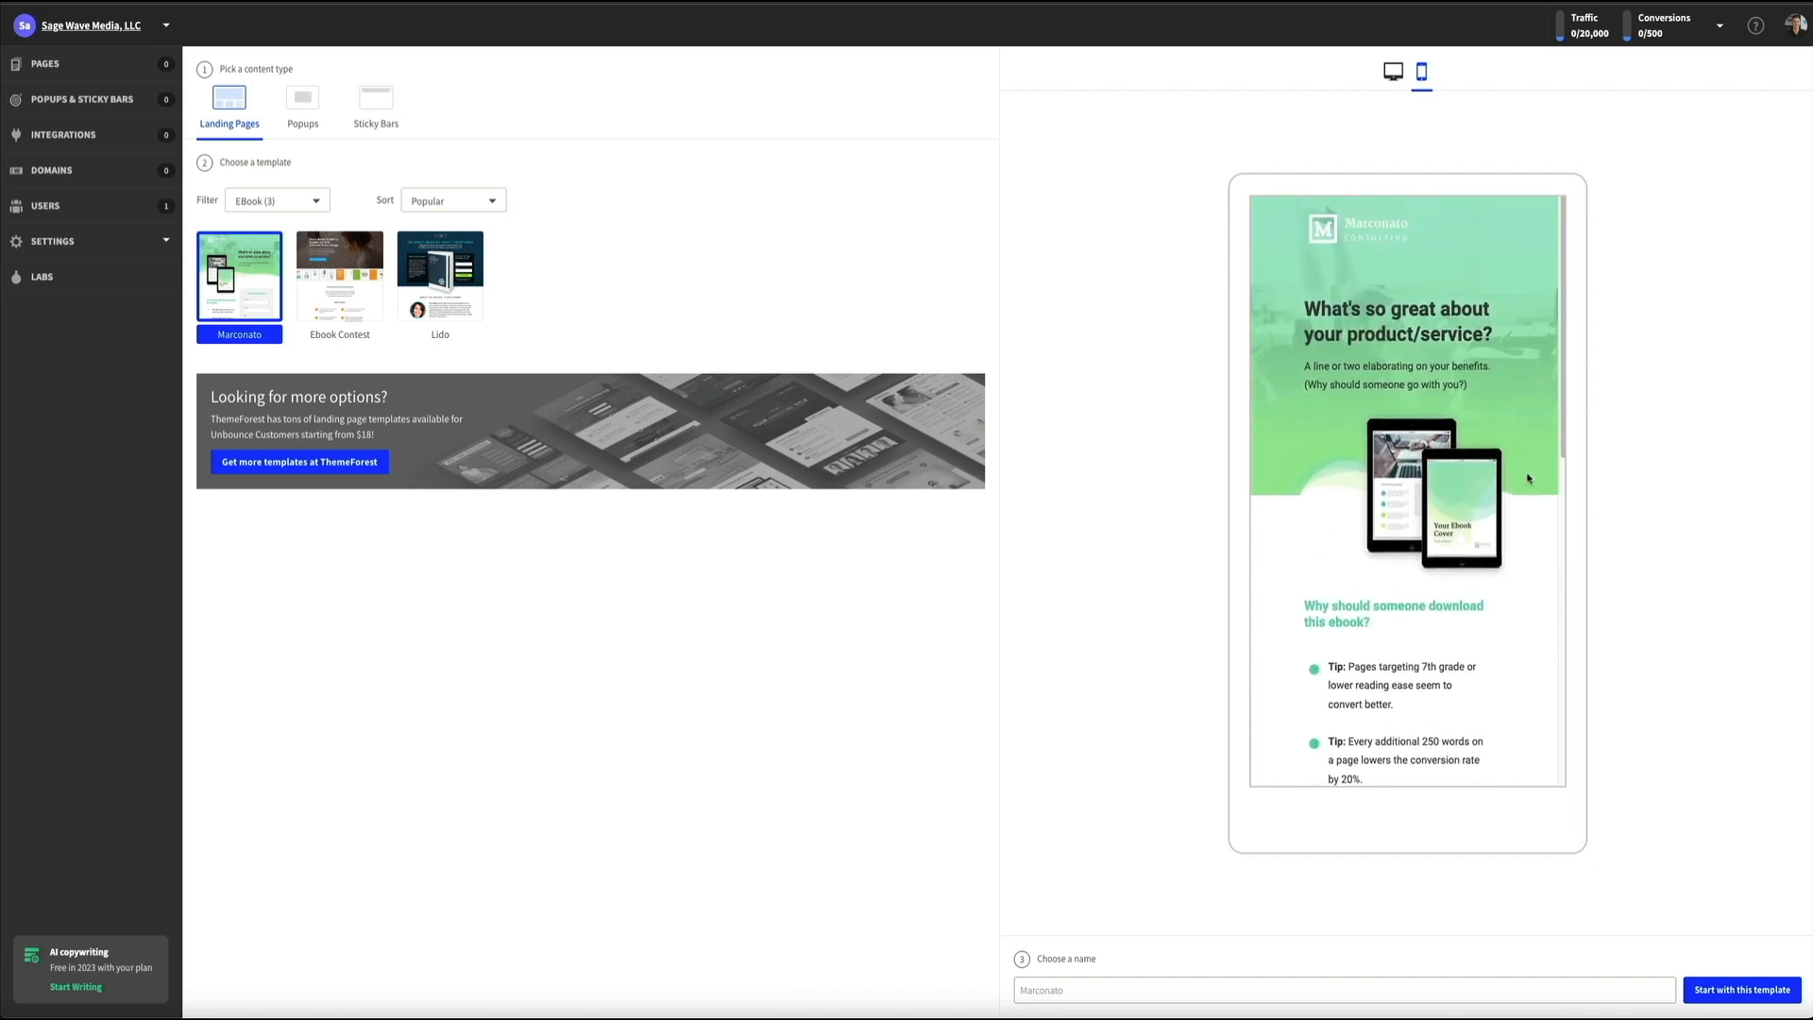
{"action": "left_click", "coordinate": [1393, 75]}
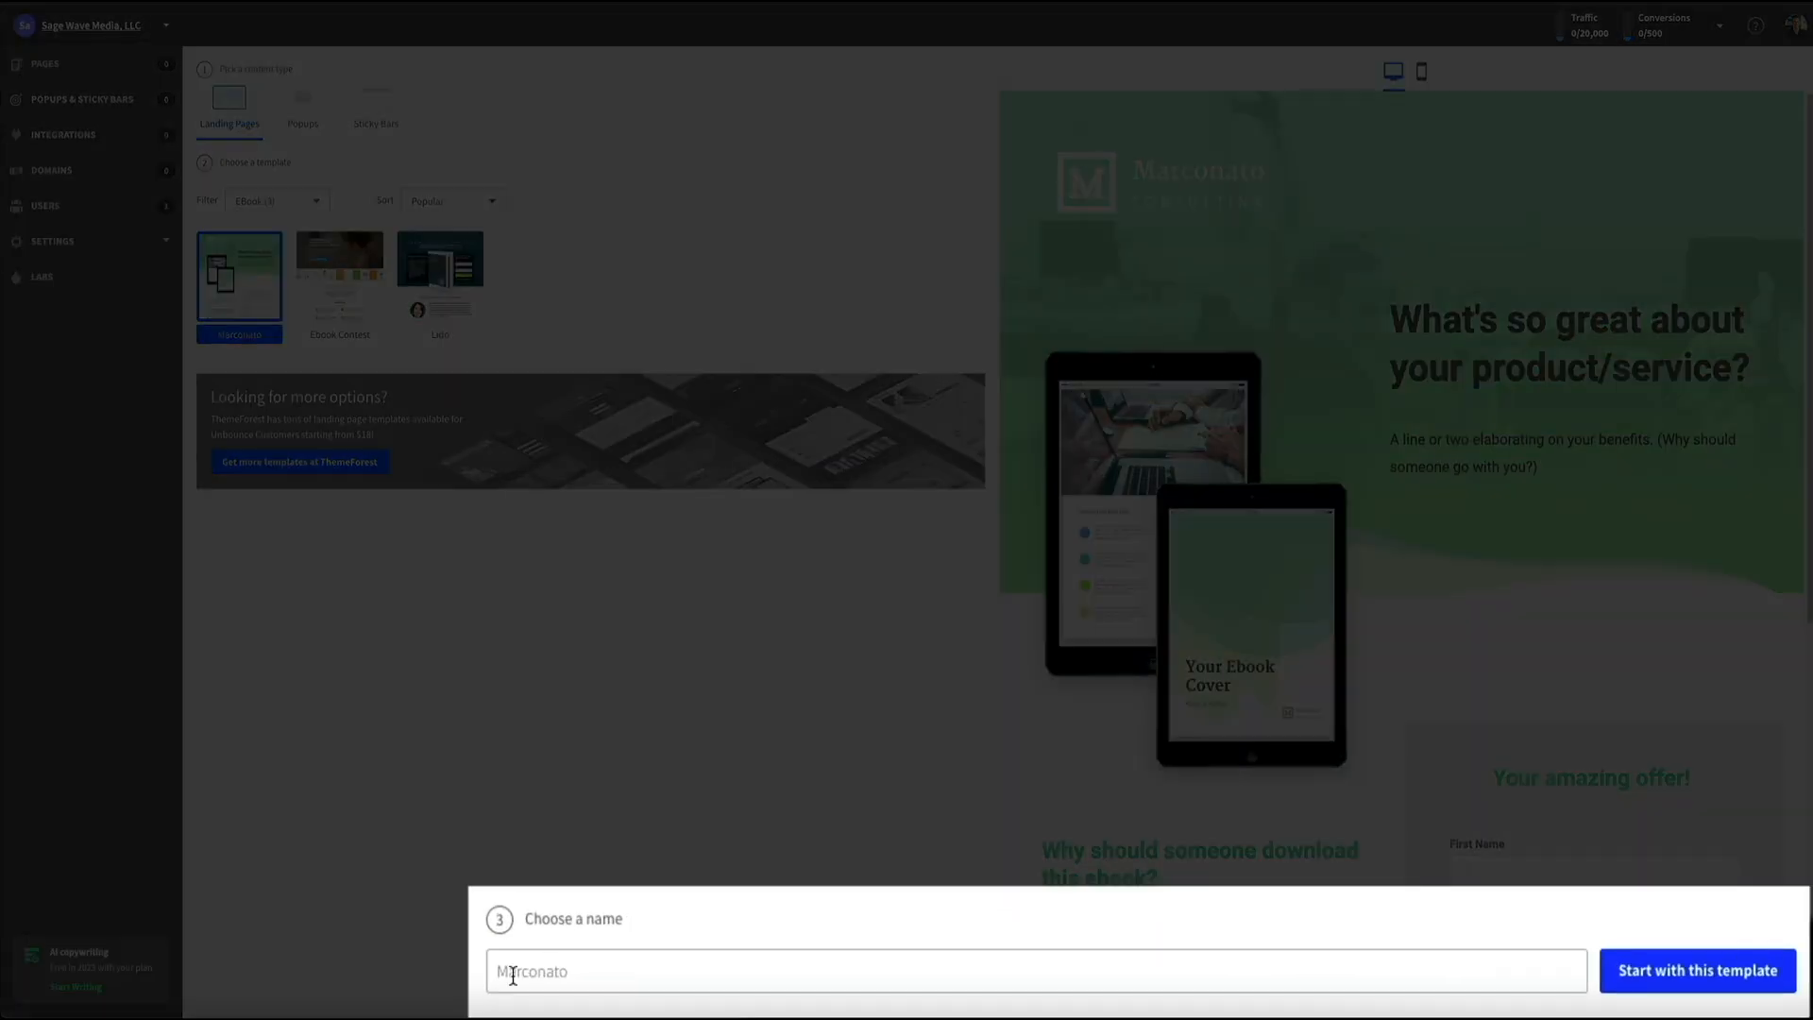
Step: Name the page "Food Blog Ebook" and start building it with the Marconato template
{"action": "left_click", "coordinate": [522, 971]}
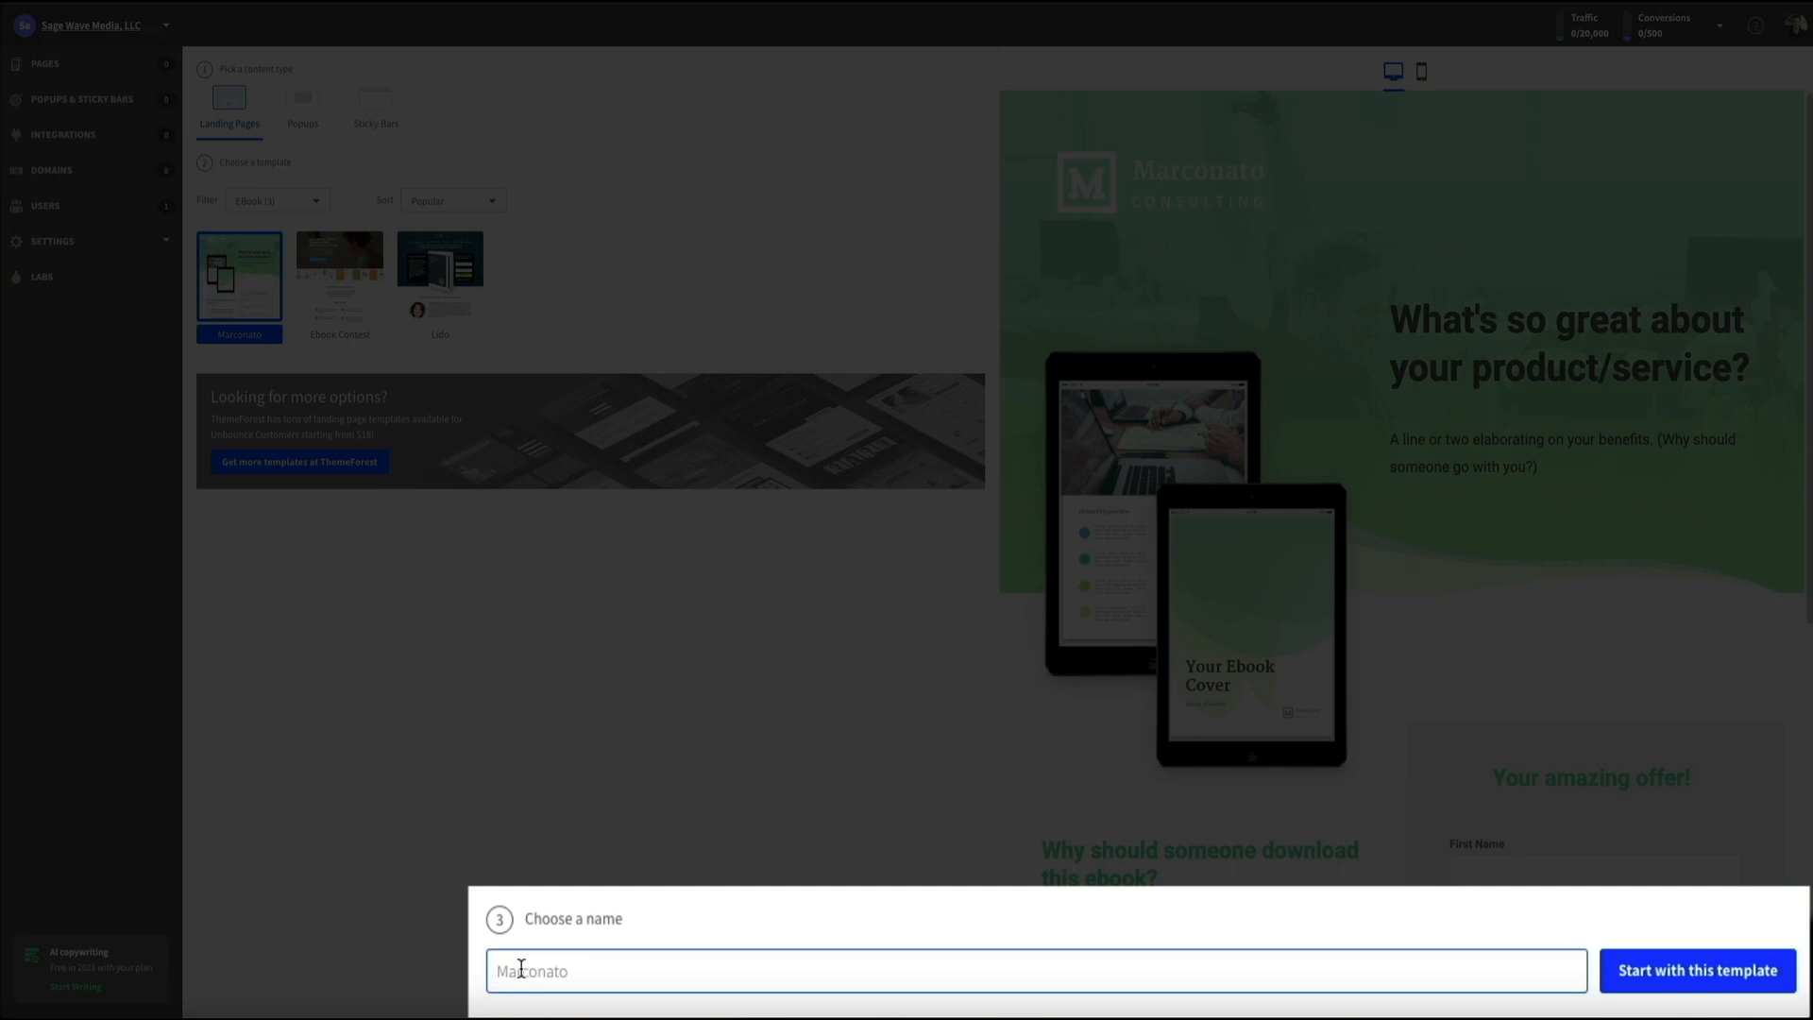
{"action": "type", "text": "Food Blog Ebook"}
{"action": "left_click", "coordinate": [1699, 988]}
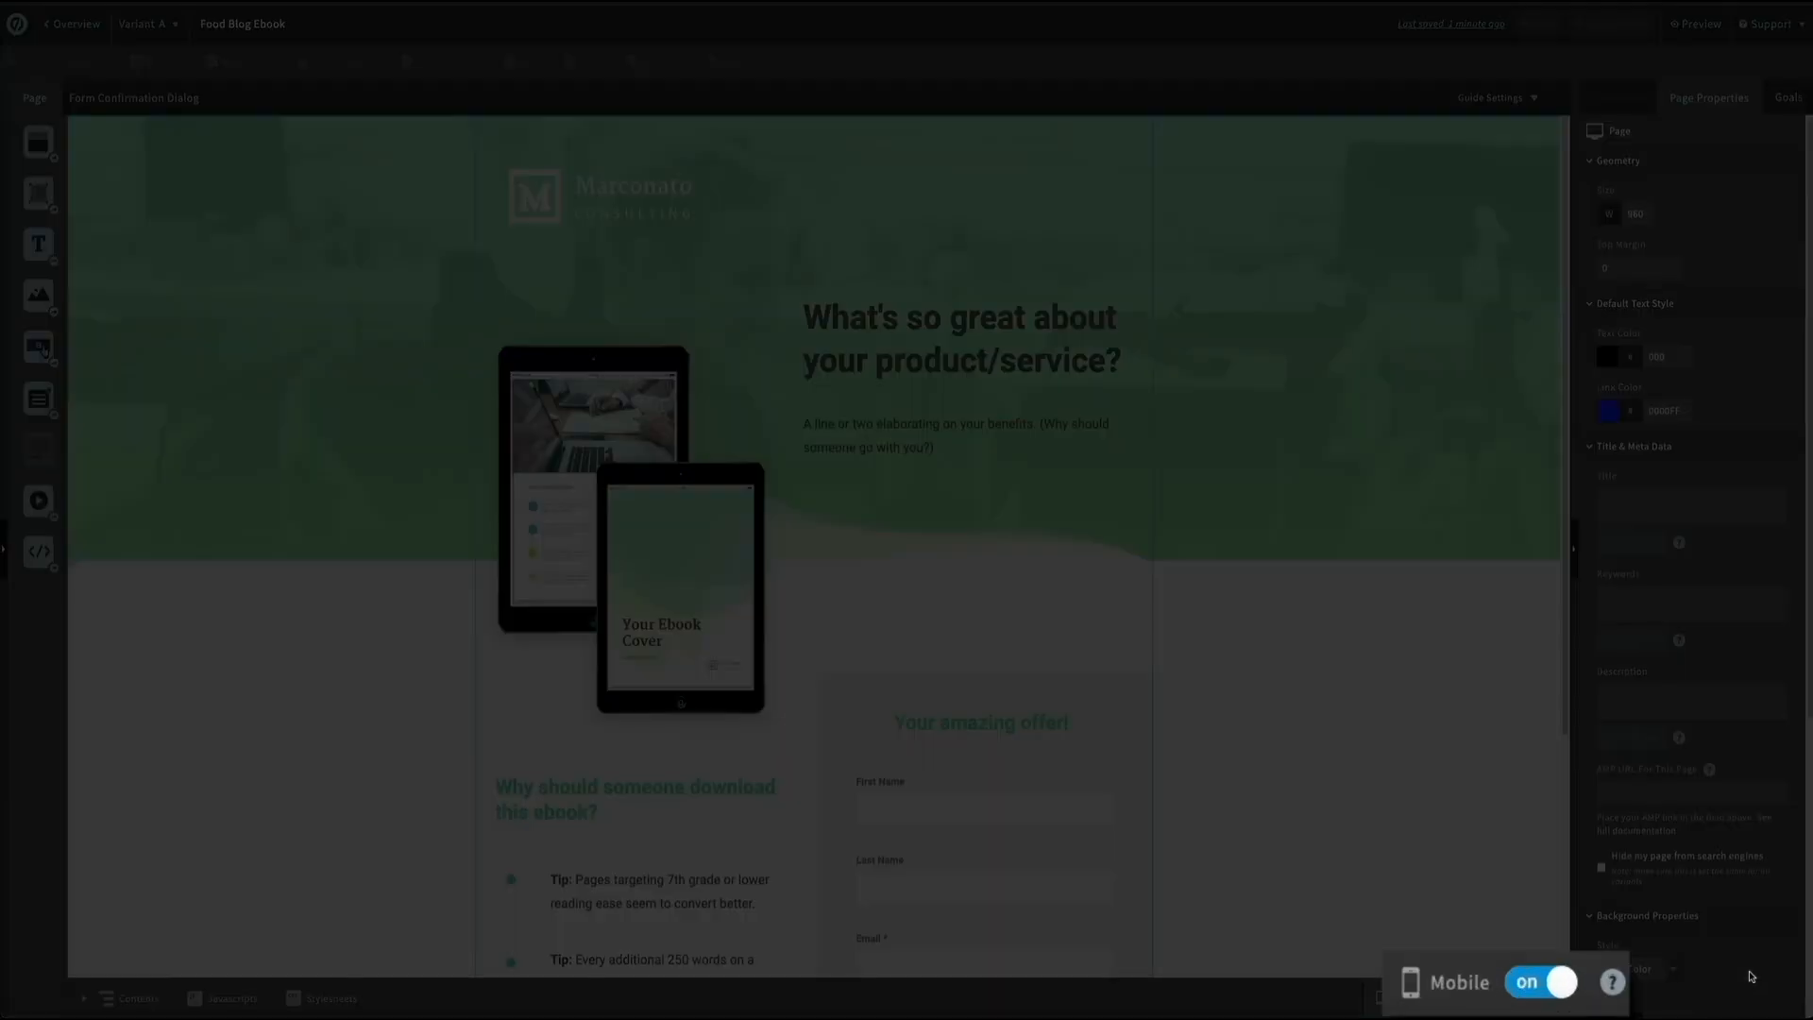
Step: View the page's mobile layout with the mobile version enabled, dismissing the responsive guide, and return to the desktop layout
{"action": "left_click", "coordinate": [1562, 996]}
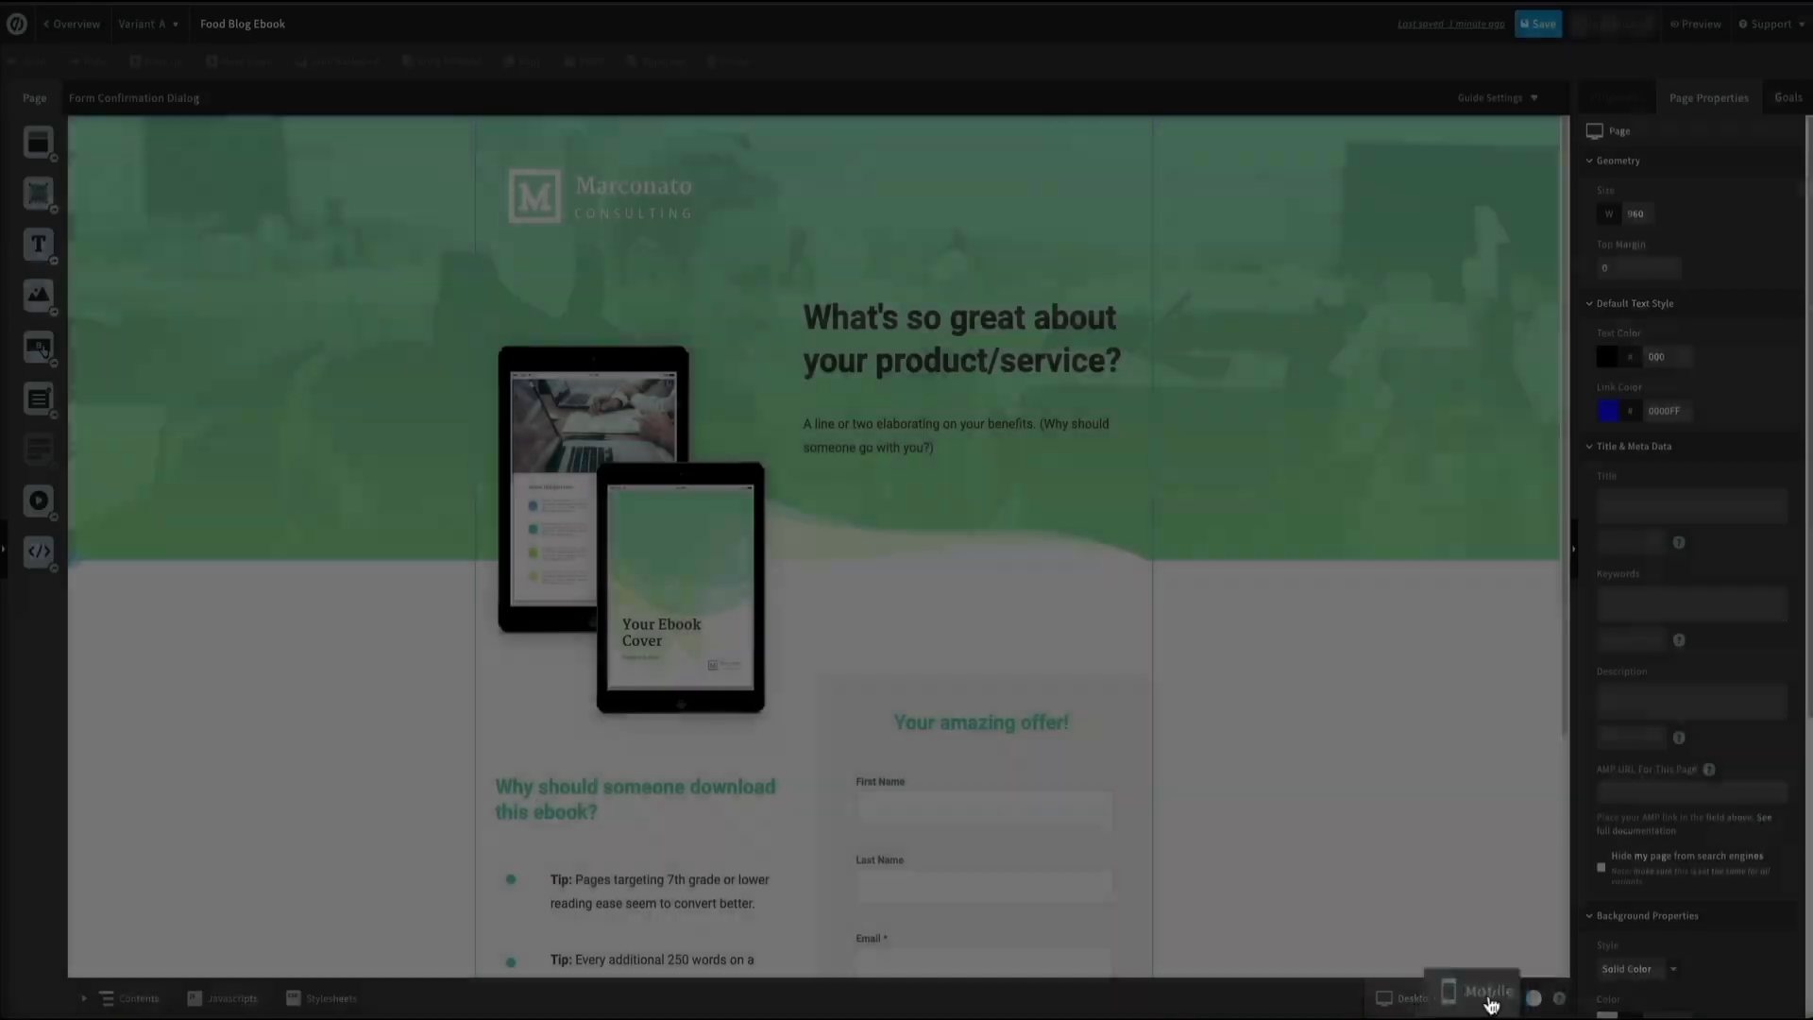
{"action": "left_click", "coordinate": [1488, 1003]}
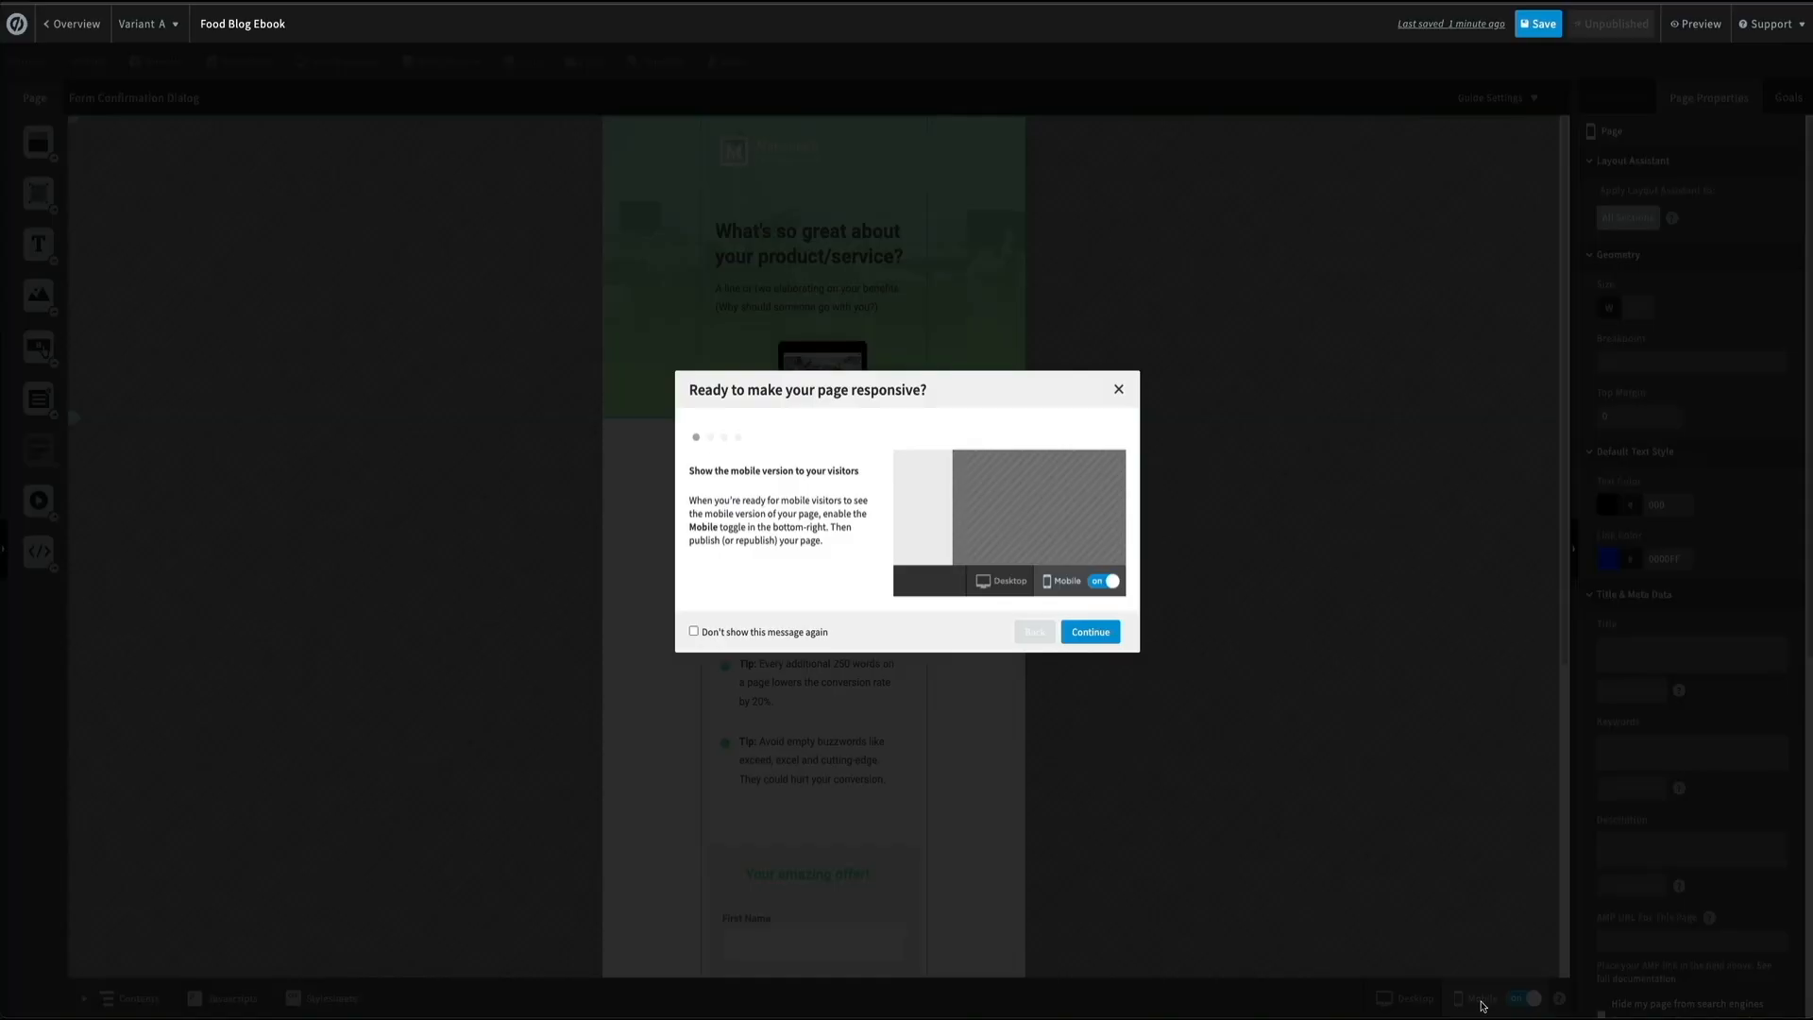
{"action": "left_click", "coordinate": [1119, 390]}
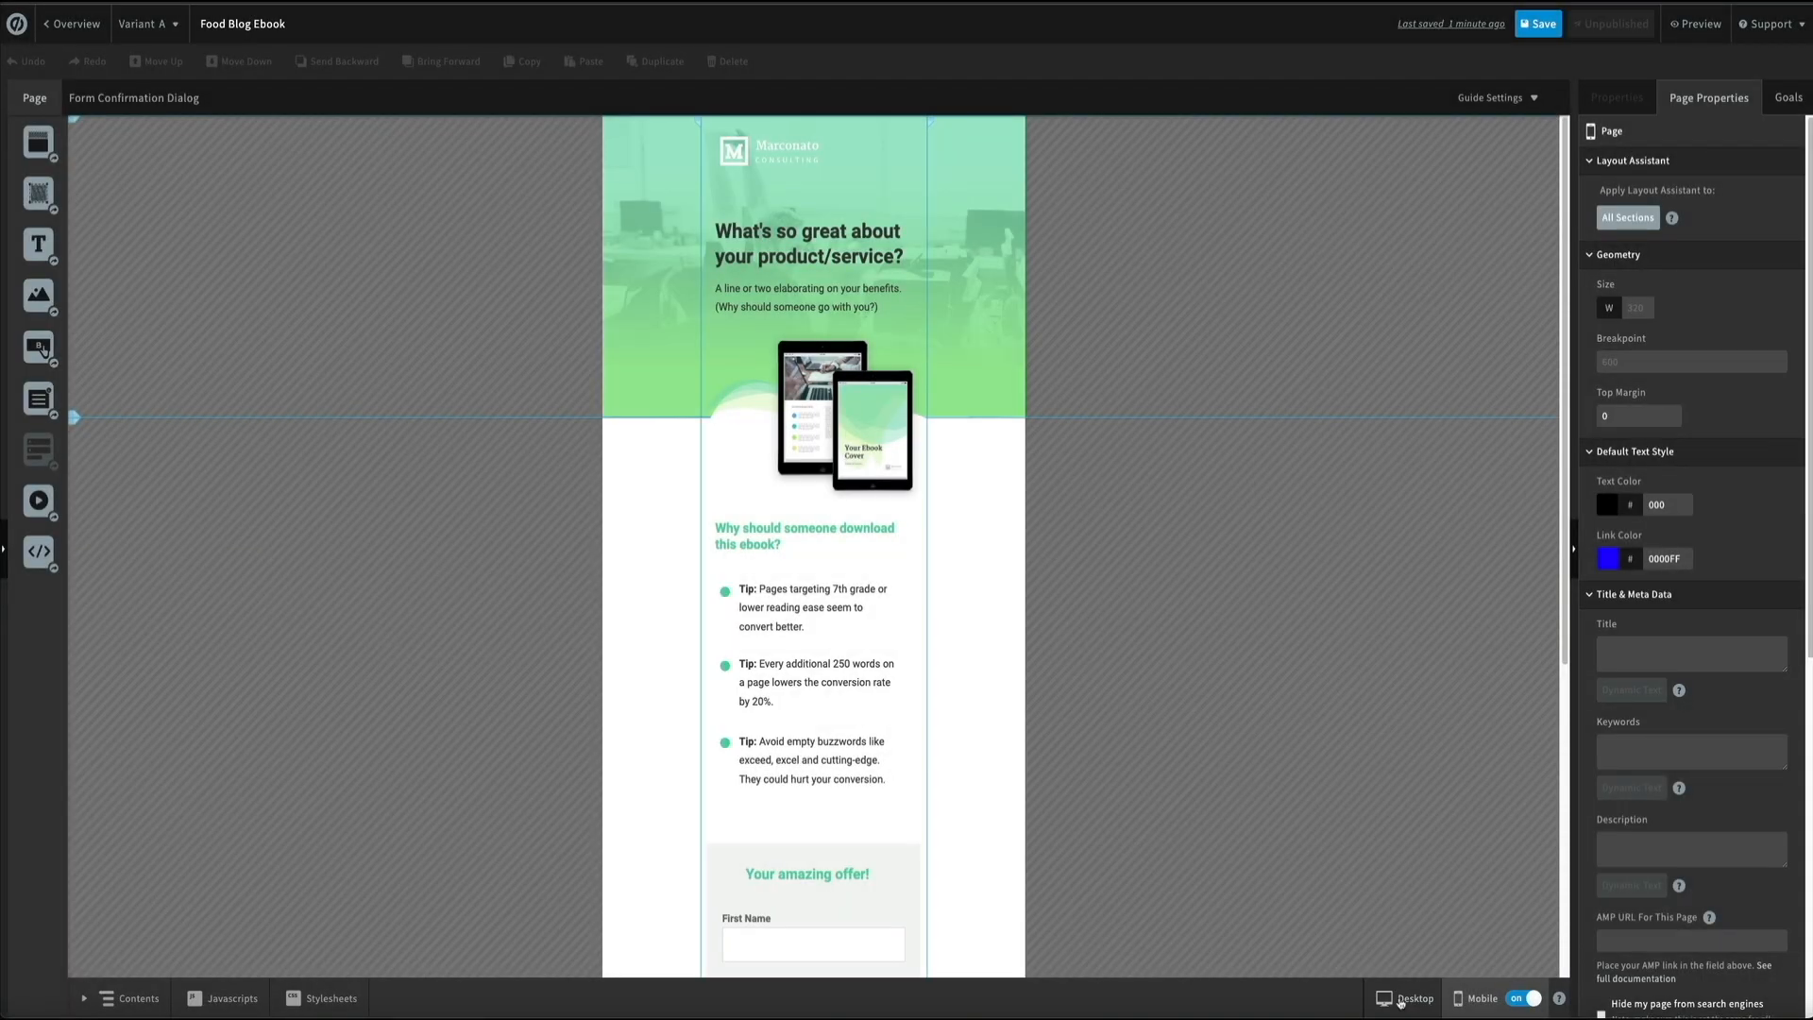
{"action": "left_click", "coordinate": [1407, 998]}
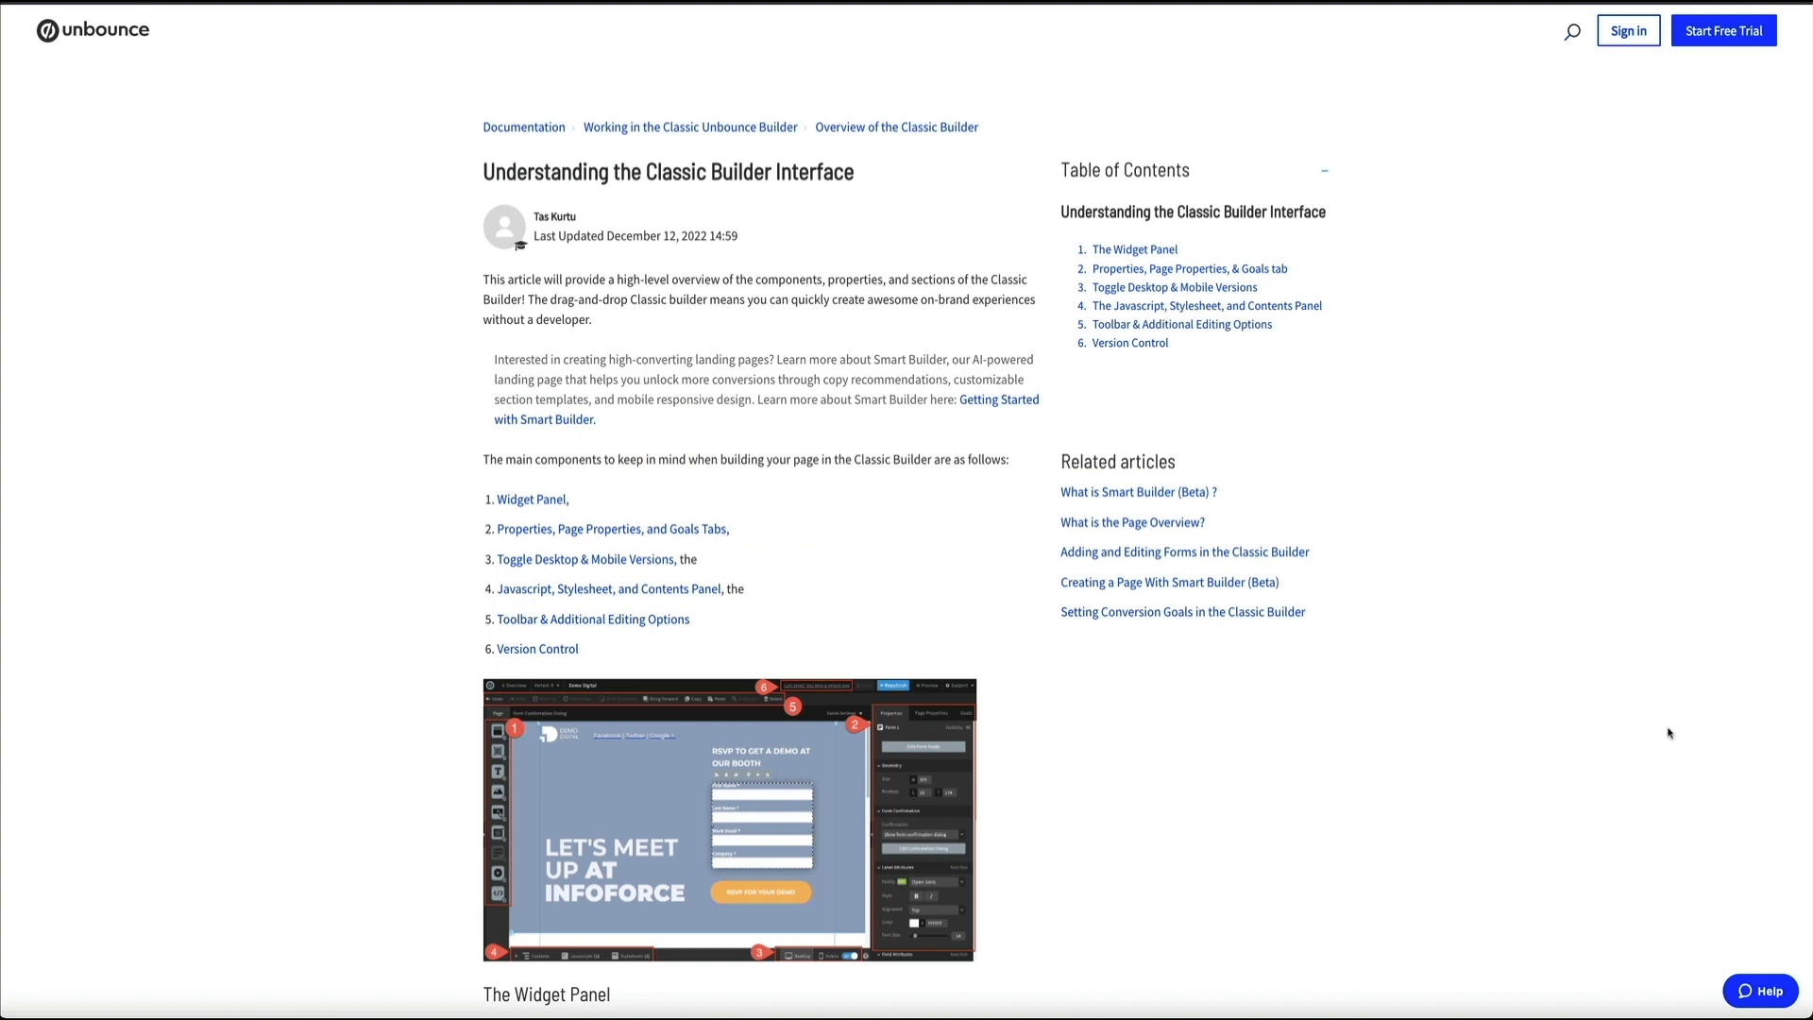
Step: Read through the "Understanding the Classic Builder Interface" documentation article
{"action": "scroll", "coordinate": [1668, 732], "scroll_direction": "down", "scroll_amount": 3}
{"action": "scroll", "coordinate": [1668, 732], "scroll_direction": "down", "scroll_amount": 5}
{"action": "scroll", "coordinate": [1668, 733], "scroll_direction": "down", "scroll_amount": 4}
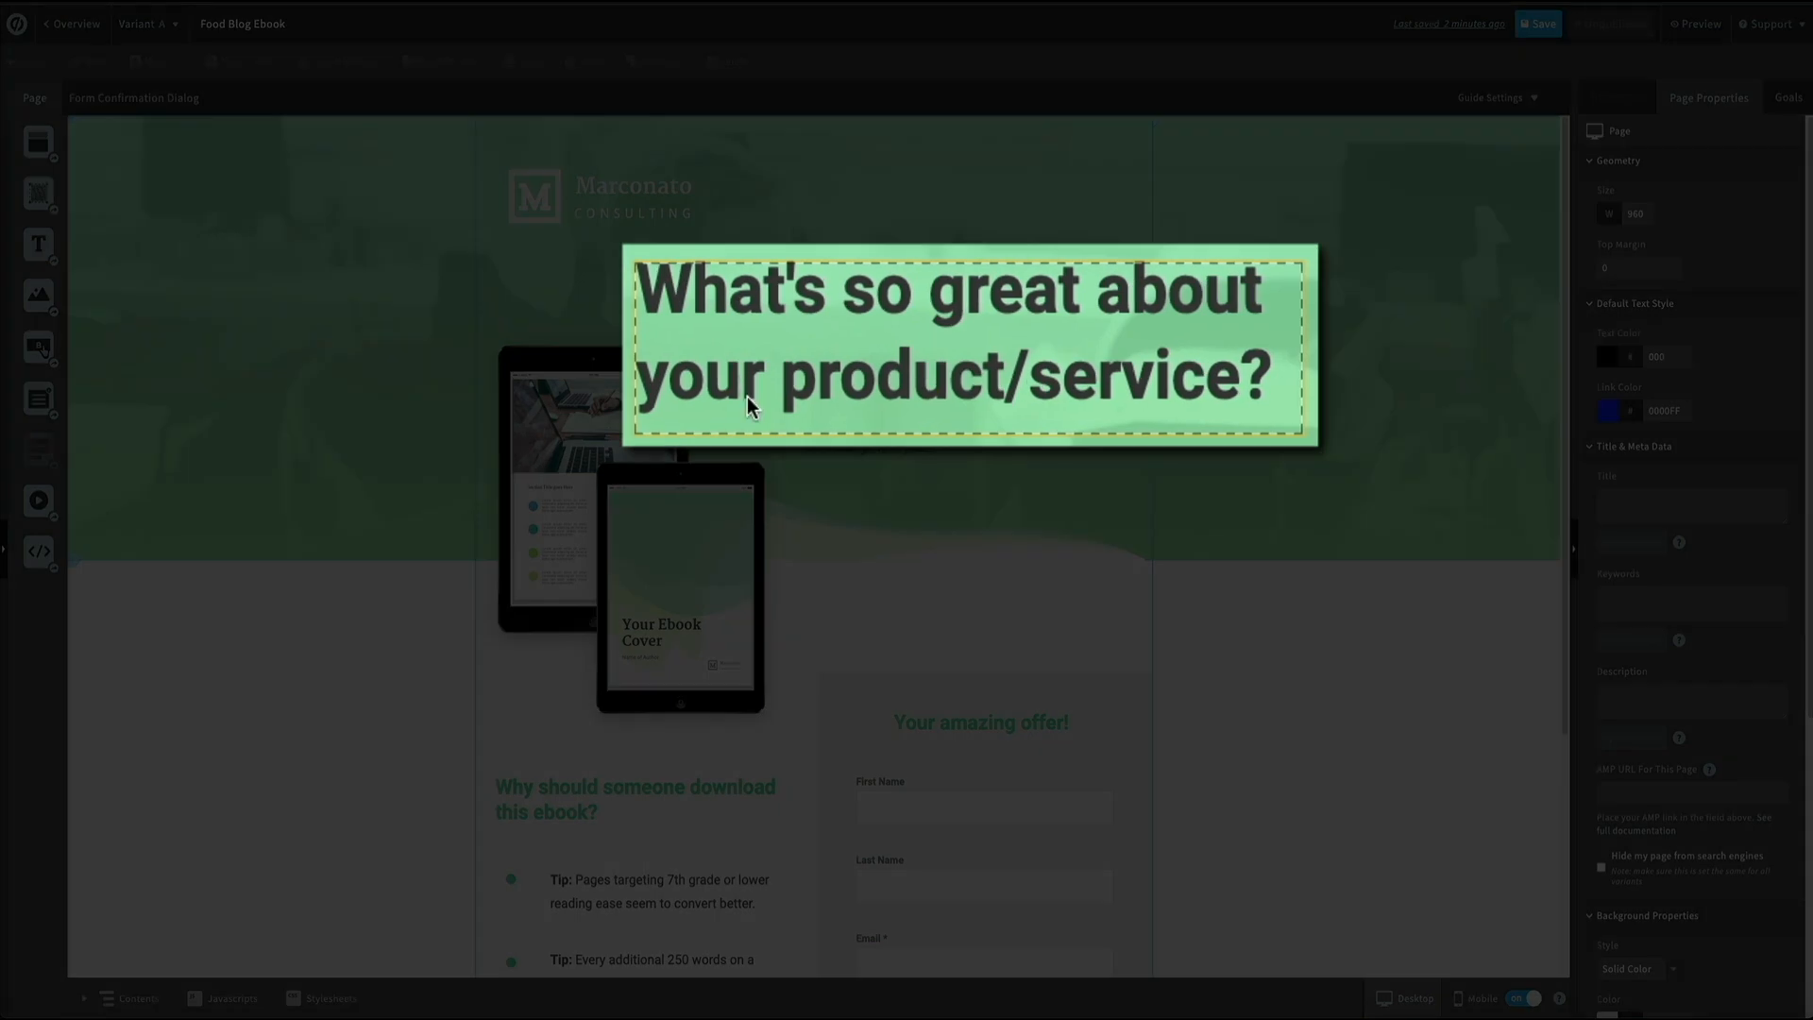
Step: Select the headline "What's so great about your product/service?" and review its font, paragraph, geometry, border and background properties
{"action": "left_click", "coordinate": [745, 408]}
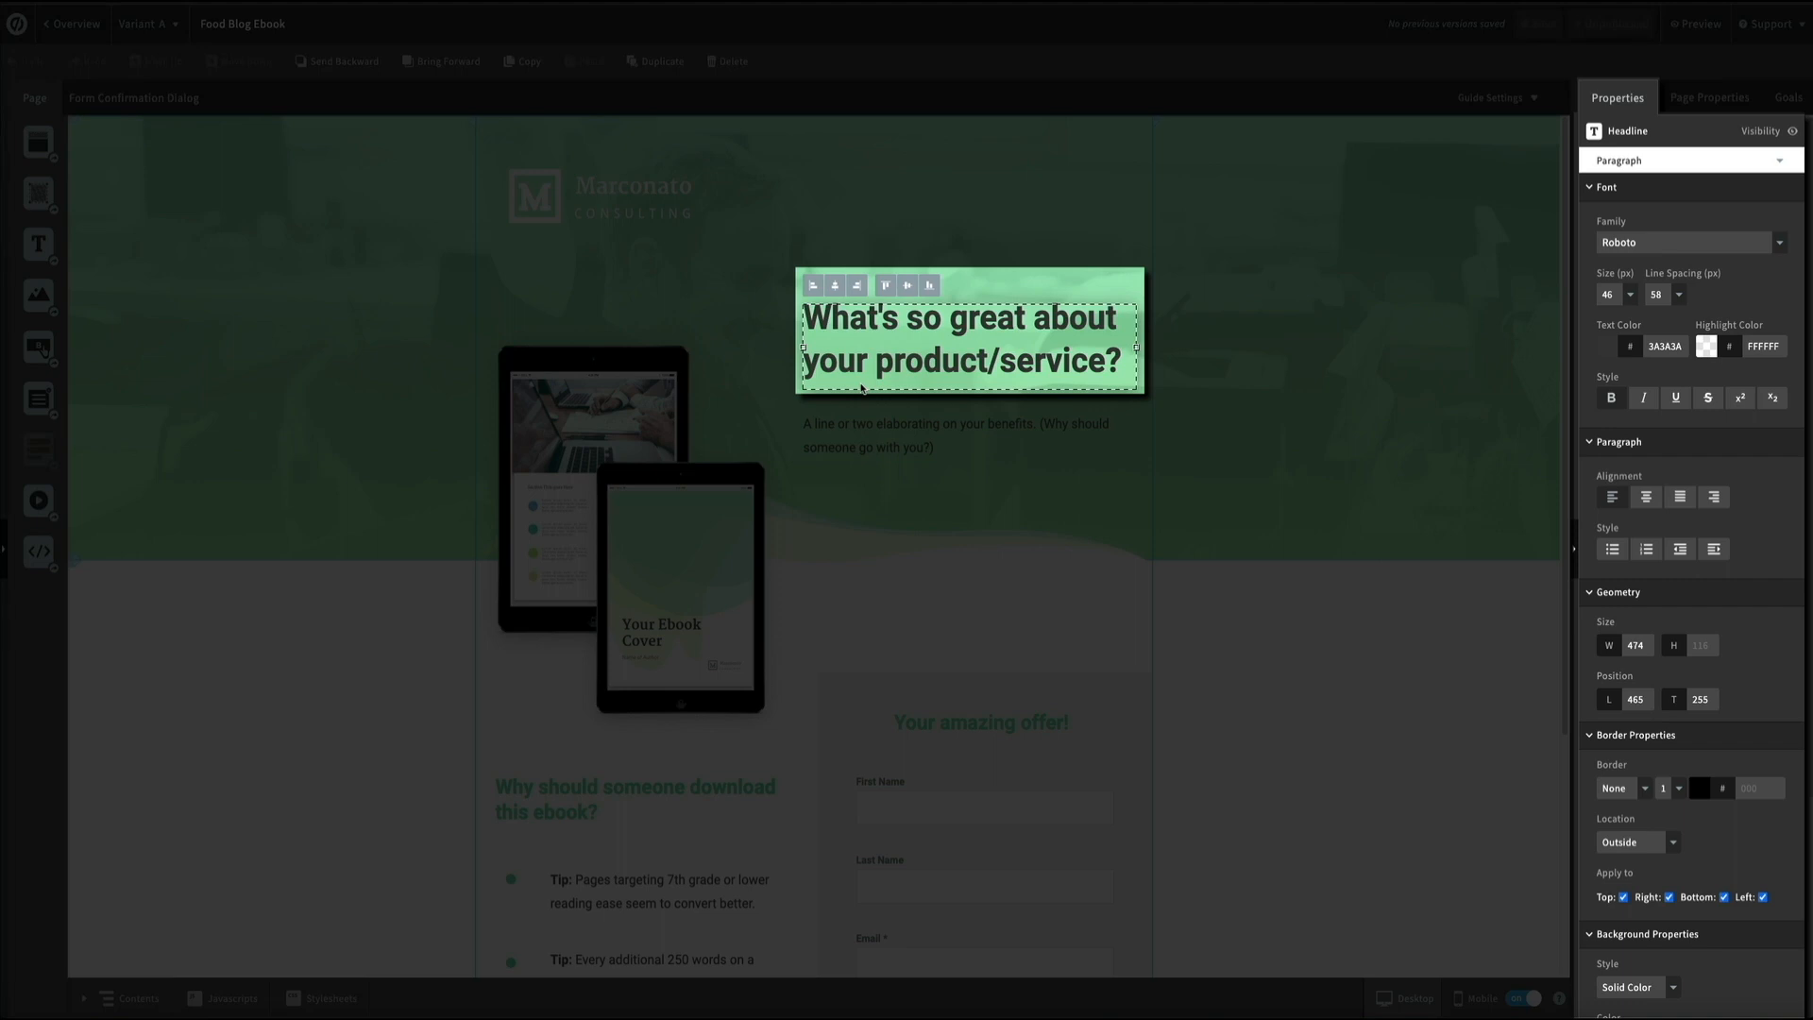
{"action": "scroll", "coordinate": [1764, 593], "scroll_direction": "down", "scroll_amount": 2}
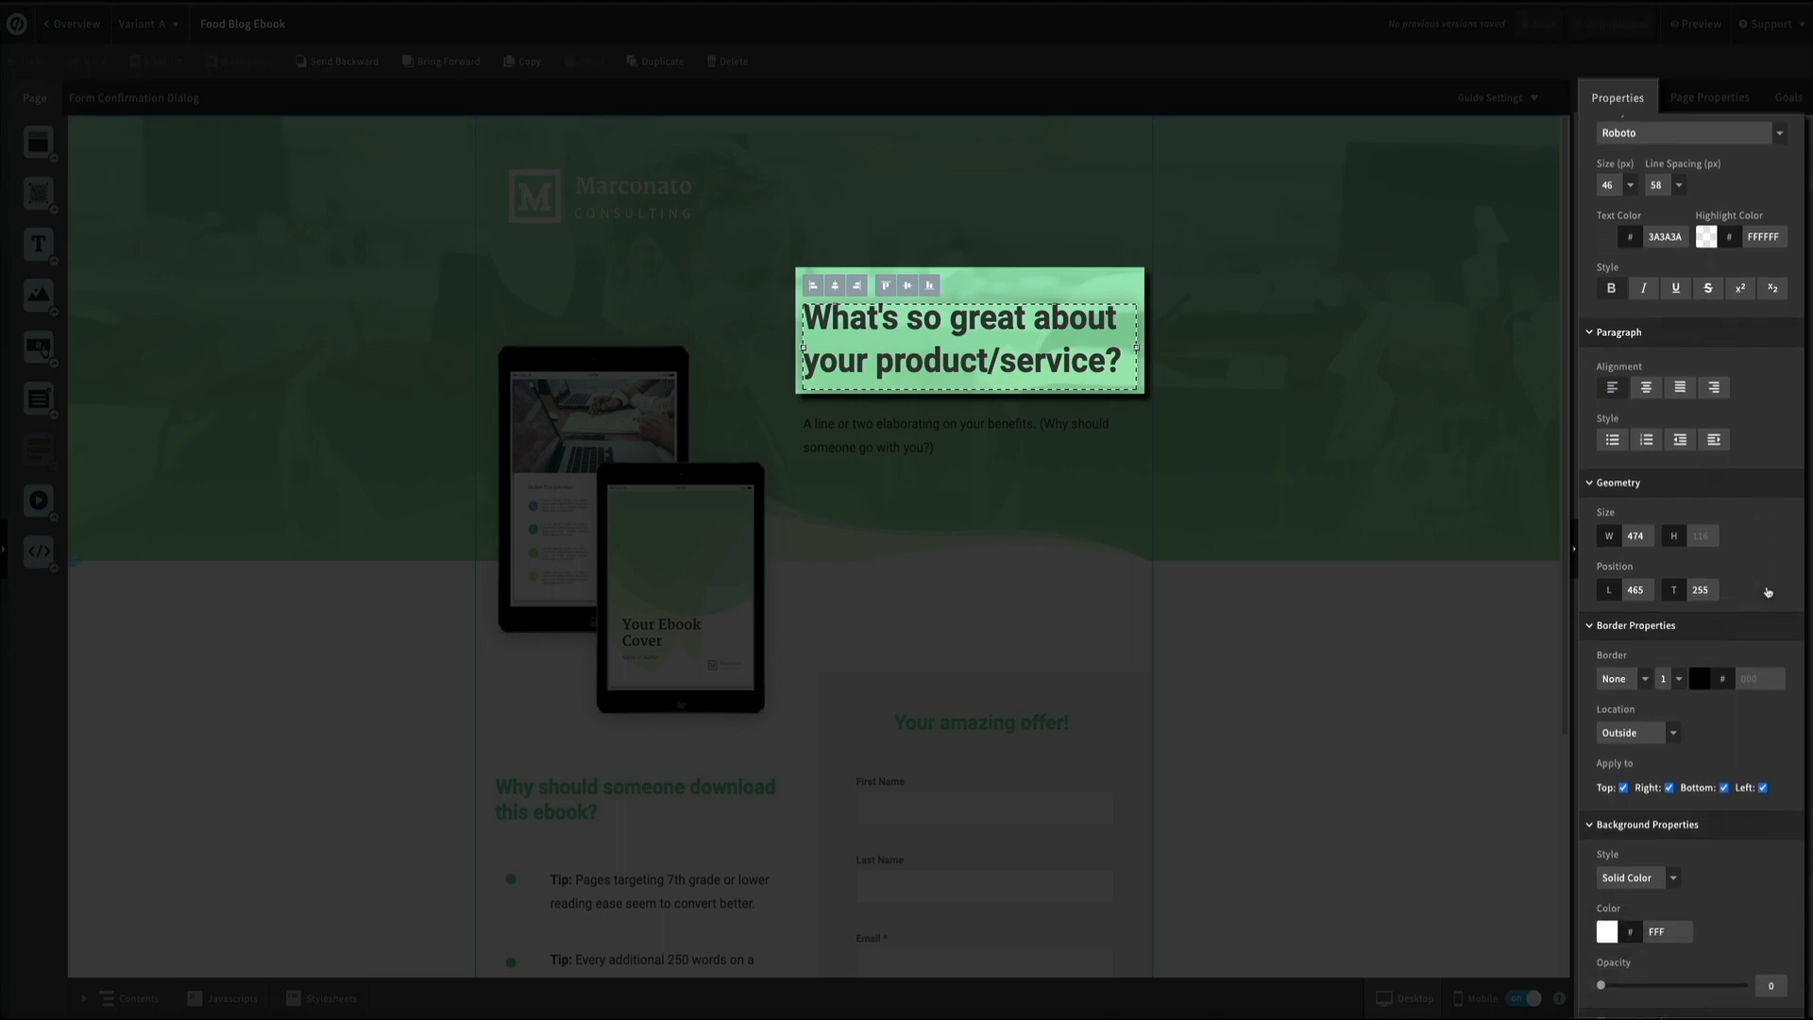
{"action": "scroll", "coordinate": [1767, 592], "scroll_direction": "down", "scroll_amount": 1}
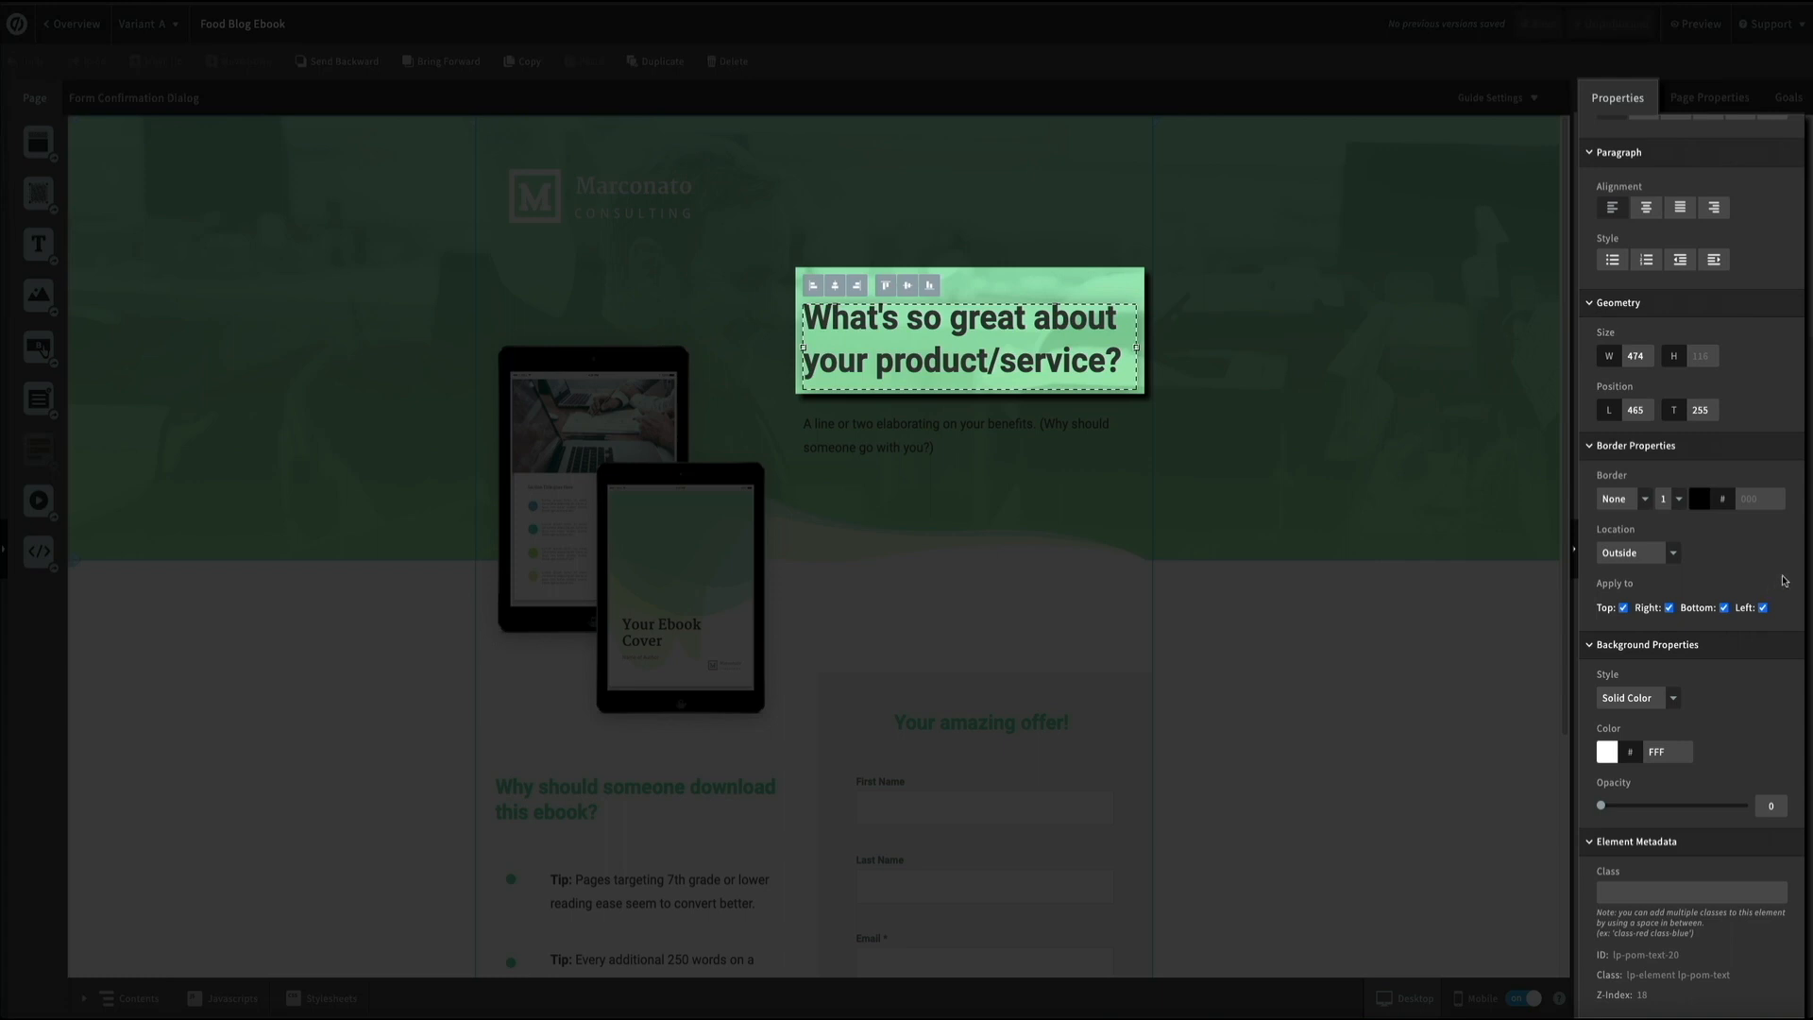
{"action": "scroll", "coordinate": [1783, 581], "scroll_direction": "up", "scroll_amount": 3}
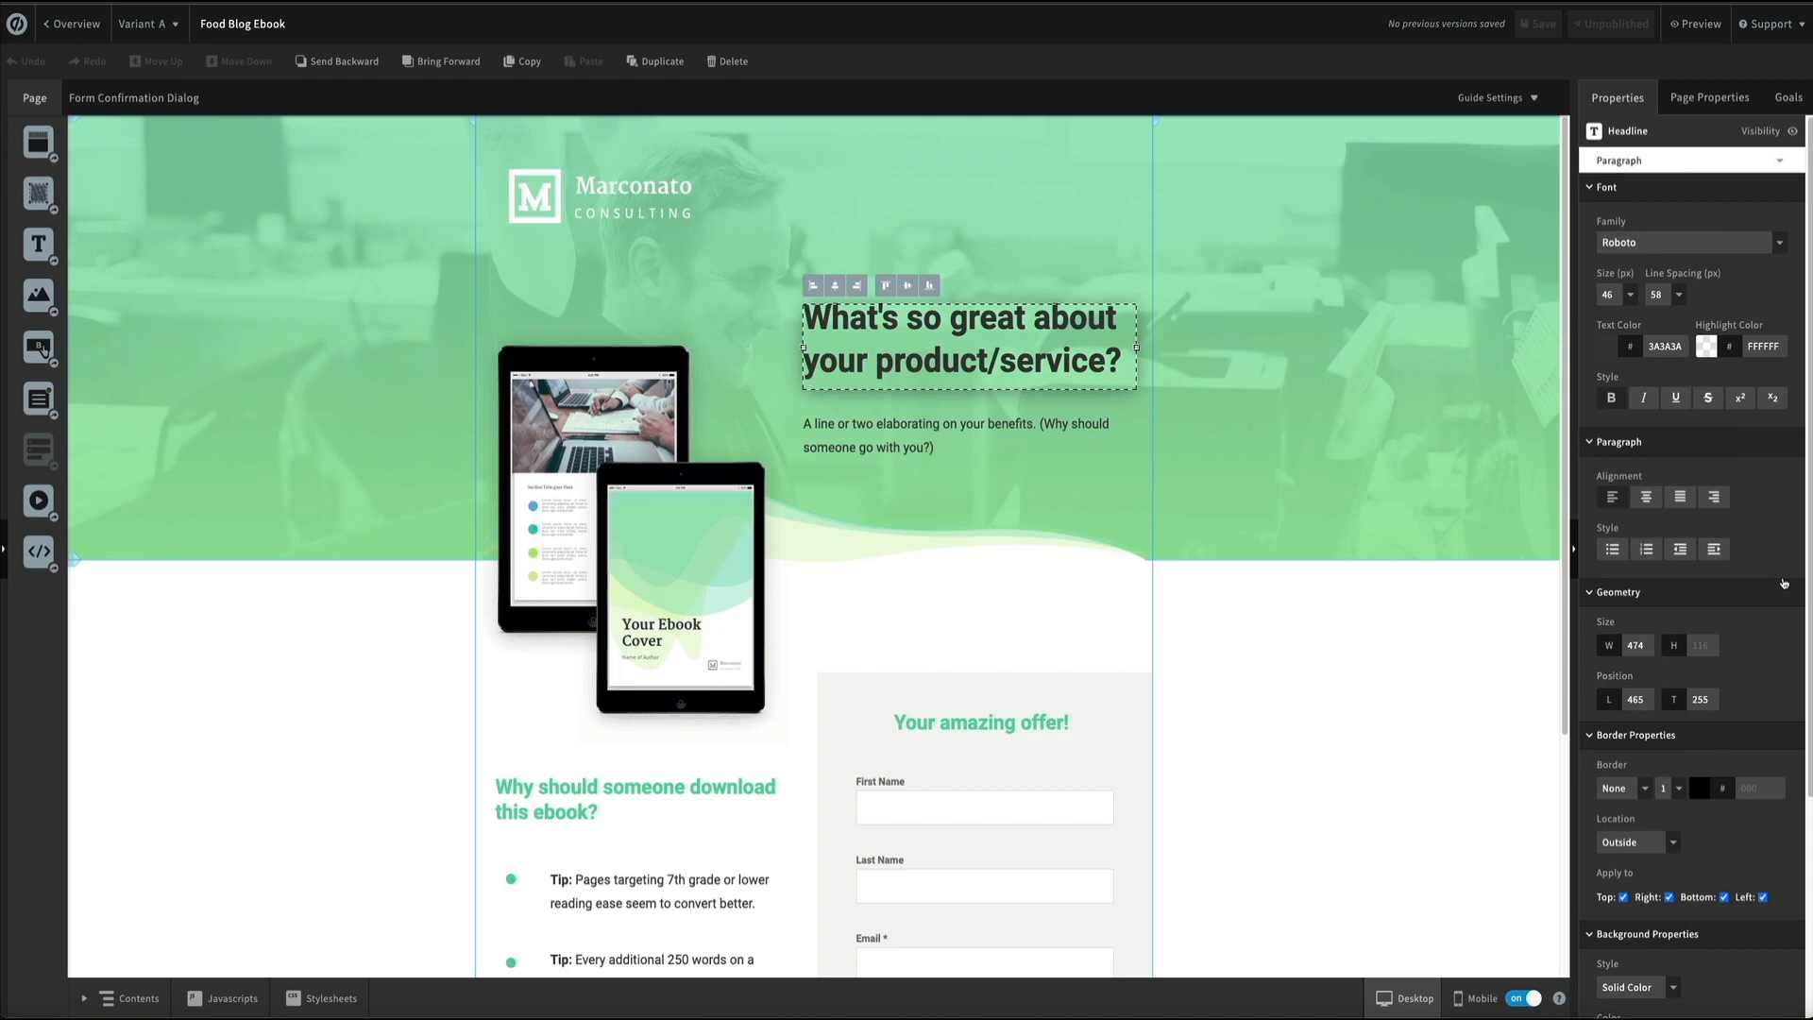
Step: Change the headline to "Ready to Start Your Food Blog the Right Way?" and raise it clear of the supporting text
{"action": "double_click", "coordinate": [1071, 360]}
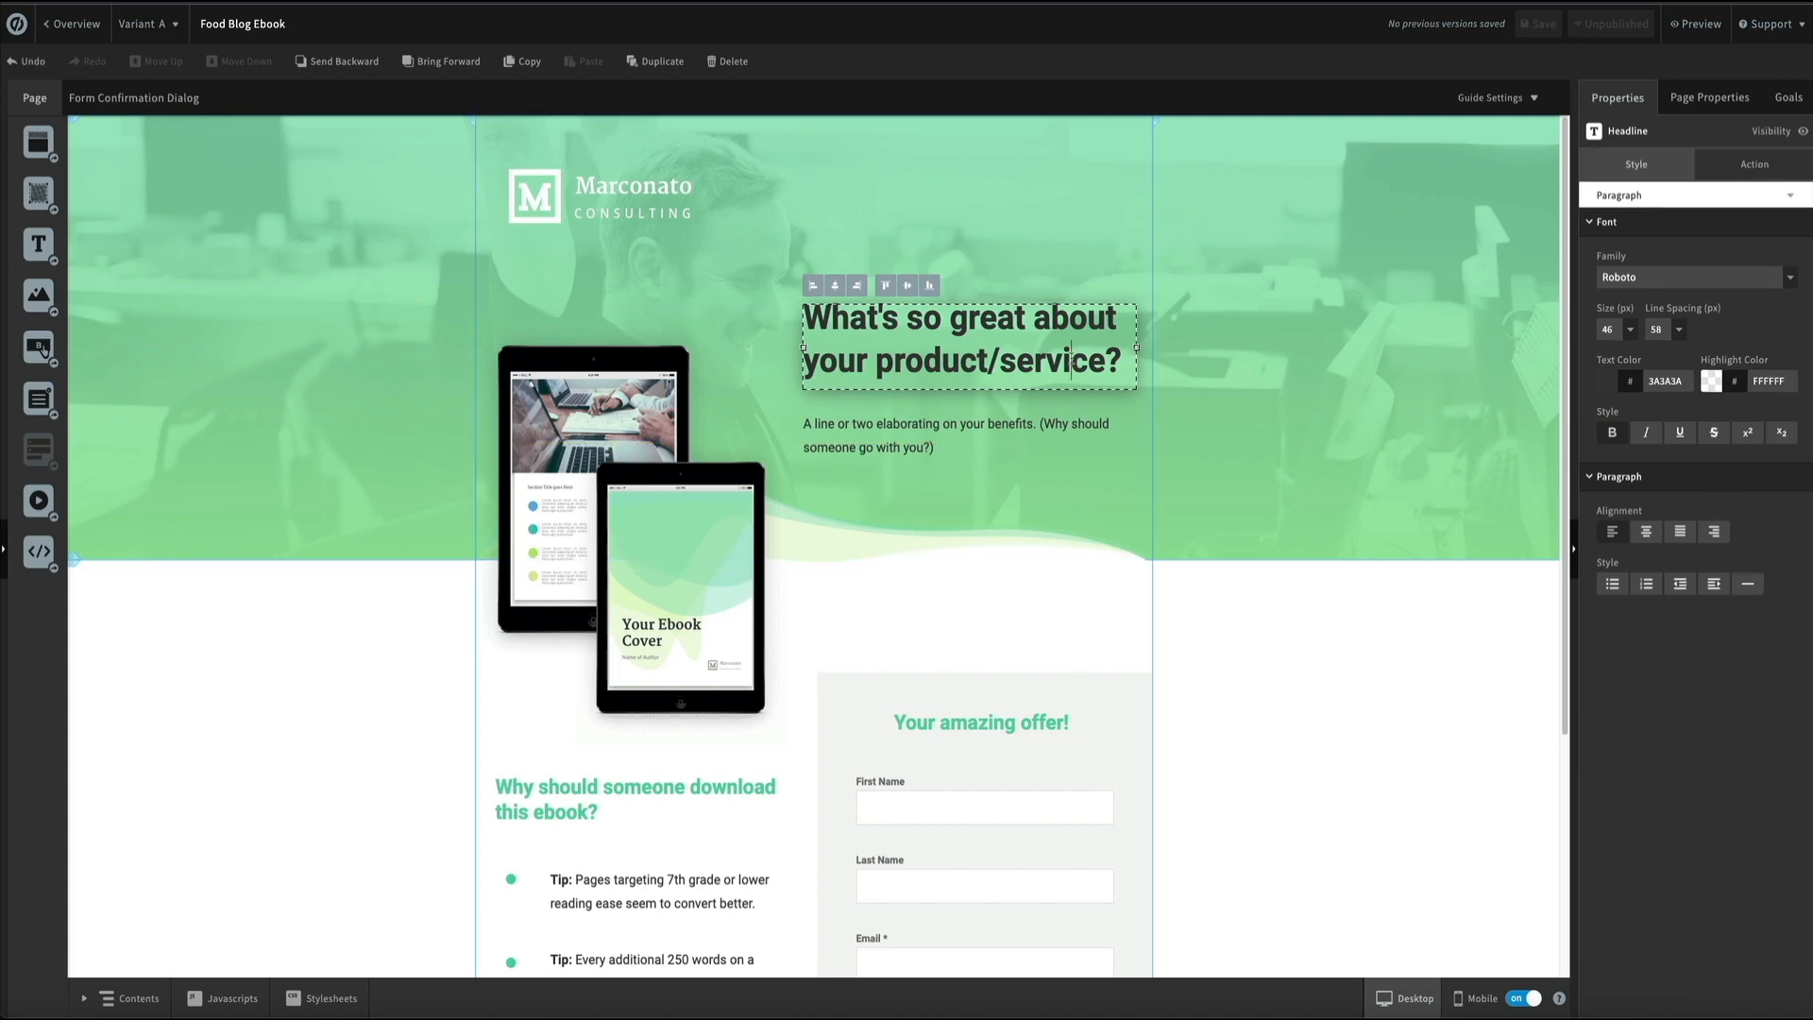
{"action": "type", "text": "Ready to Start Your Food Blog the Right Way?"}
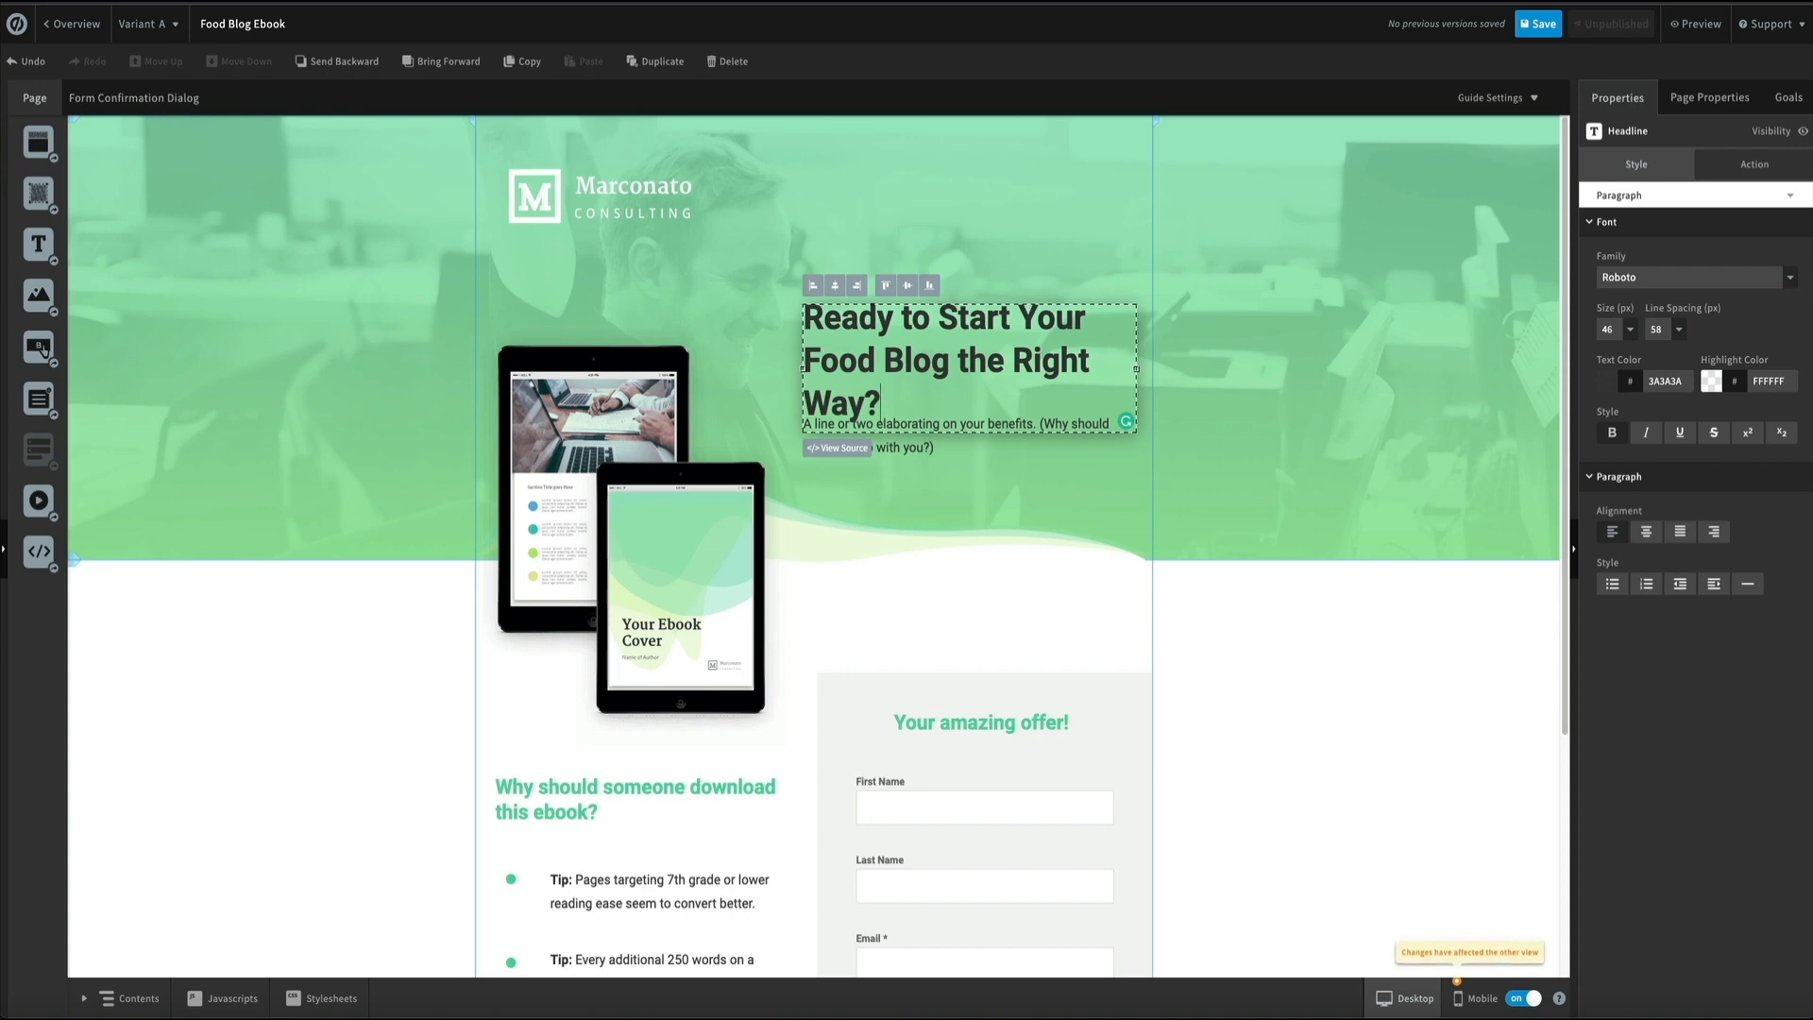
{"action": "left_click", "coordinate": [1222, 538]}
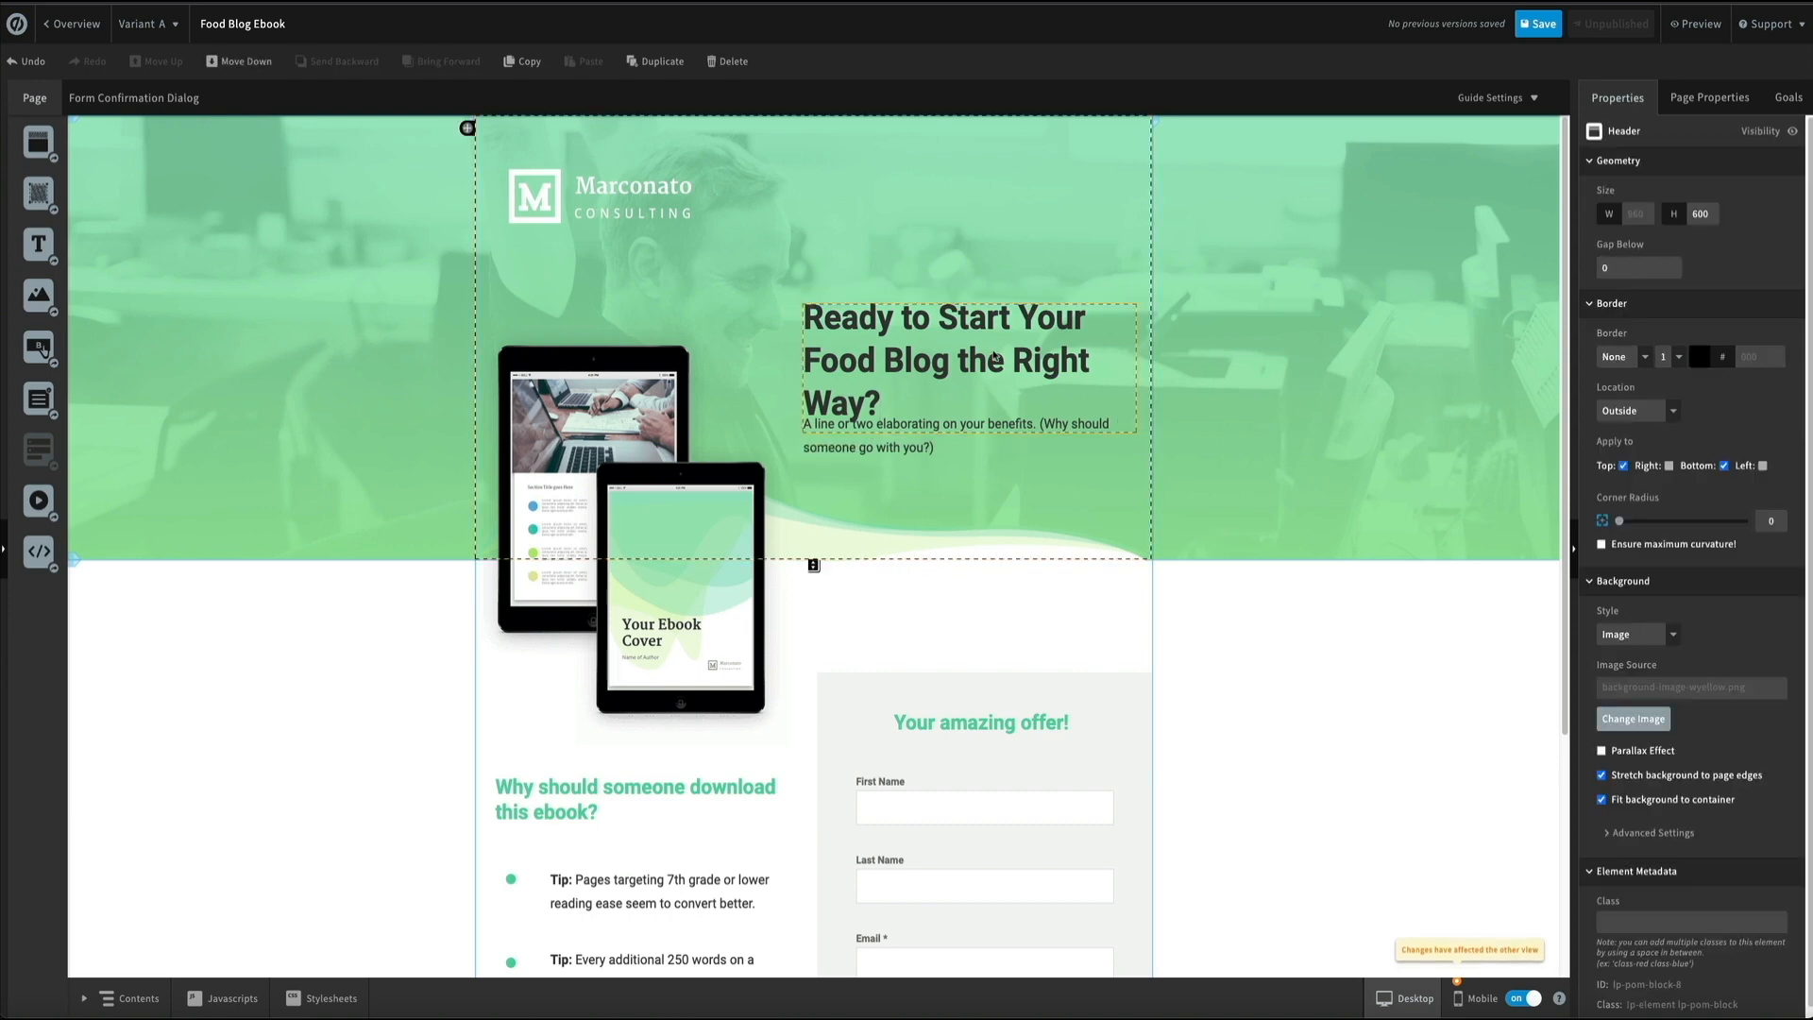
{"action": "left_click", "coordinate": [992, 368]}
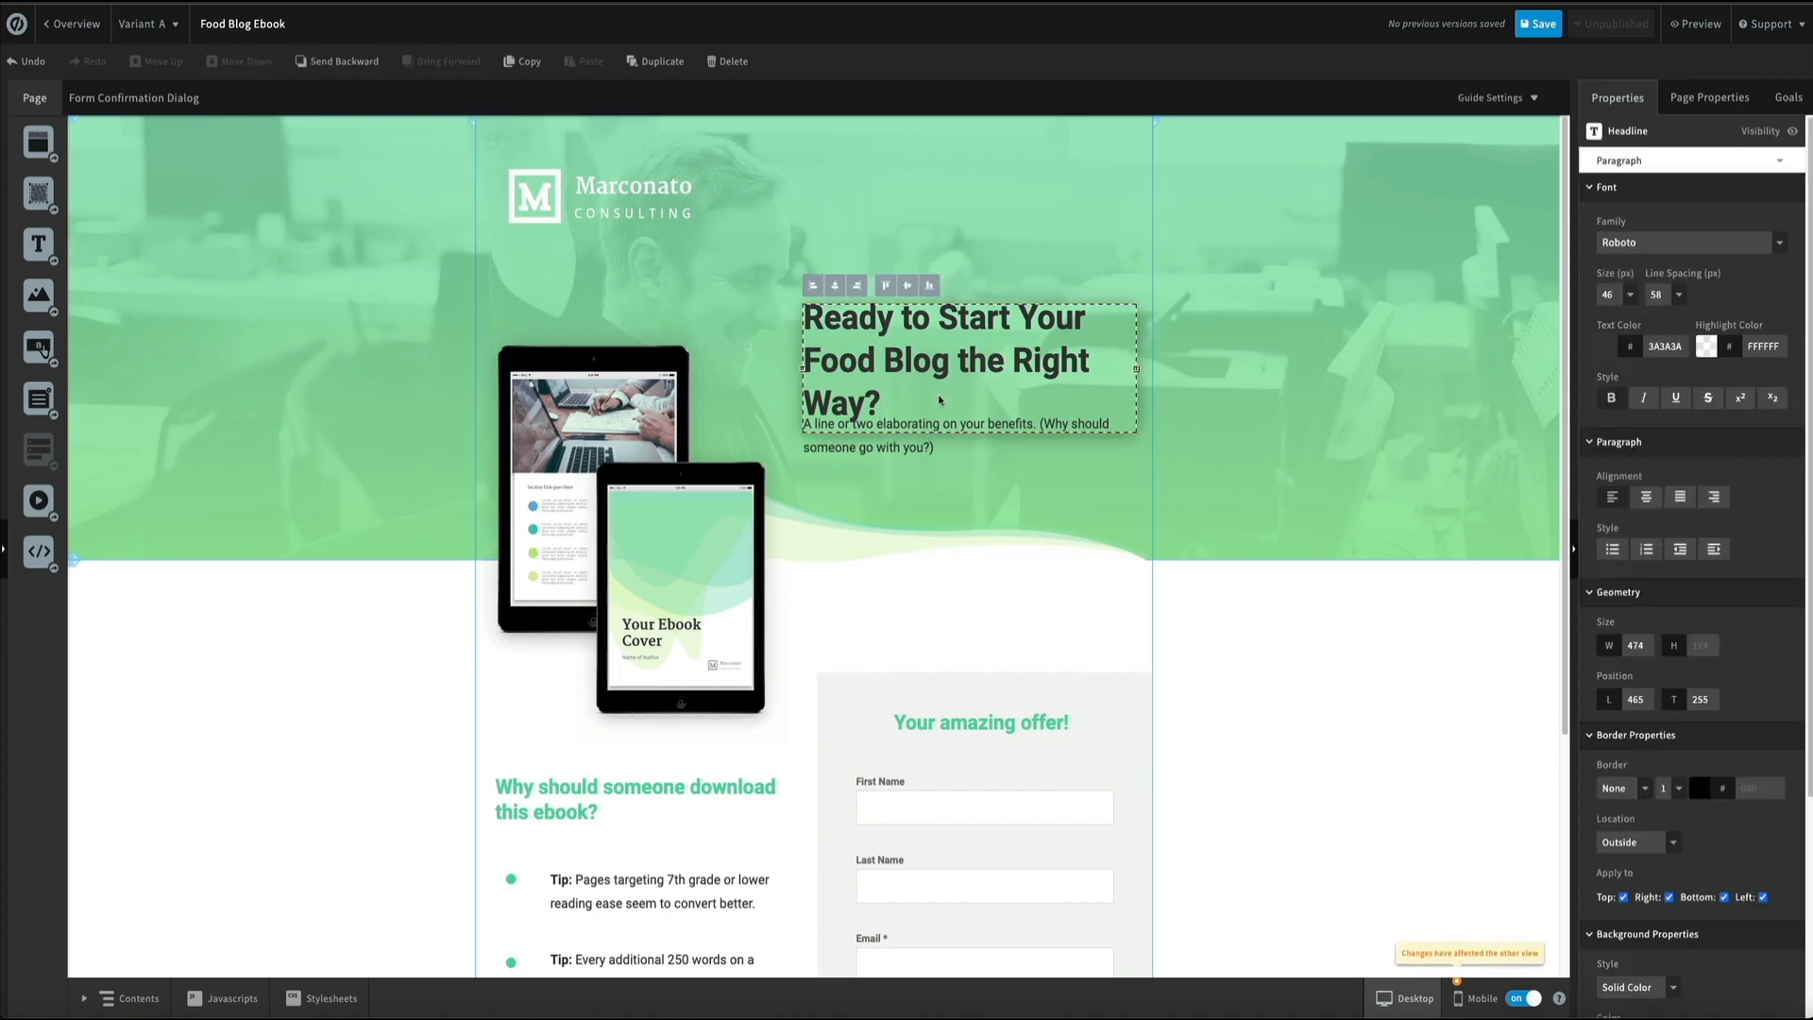
{"action": "mouse_move", "coordinate": [940, 399]}
{"action": "left_mouse_down"}
{"action": "mouse_move", "coordinate": [916, 363]}
{"action": "mouse_move", "coordinate": [831, 331]}
{"action": "mouse_move", "coordinate": [943, 326]}
{"action": "mouse_move", "coordinate": [938, 379]}
{"action": "left_mouse_up"}
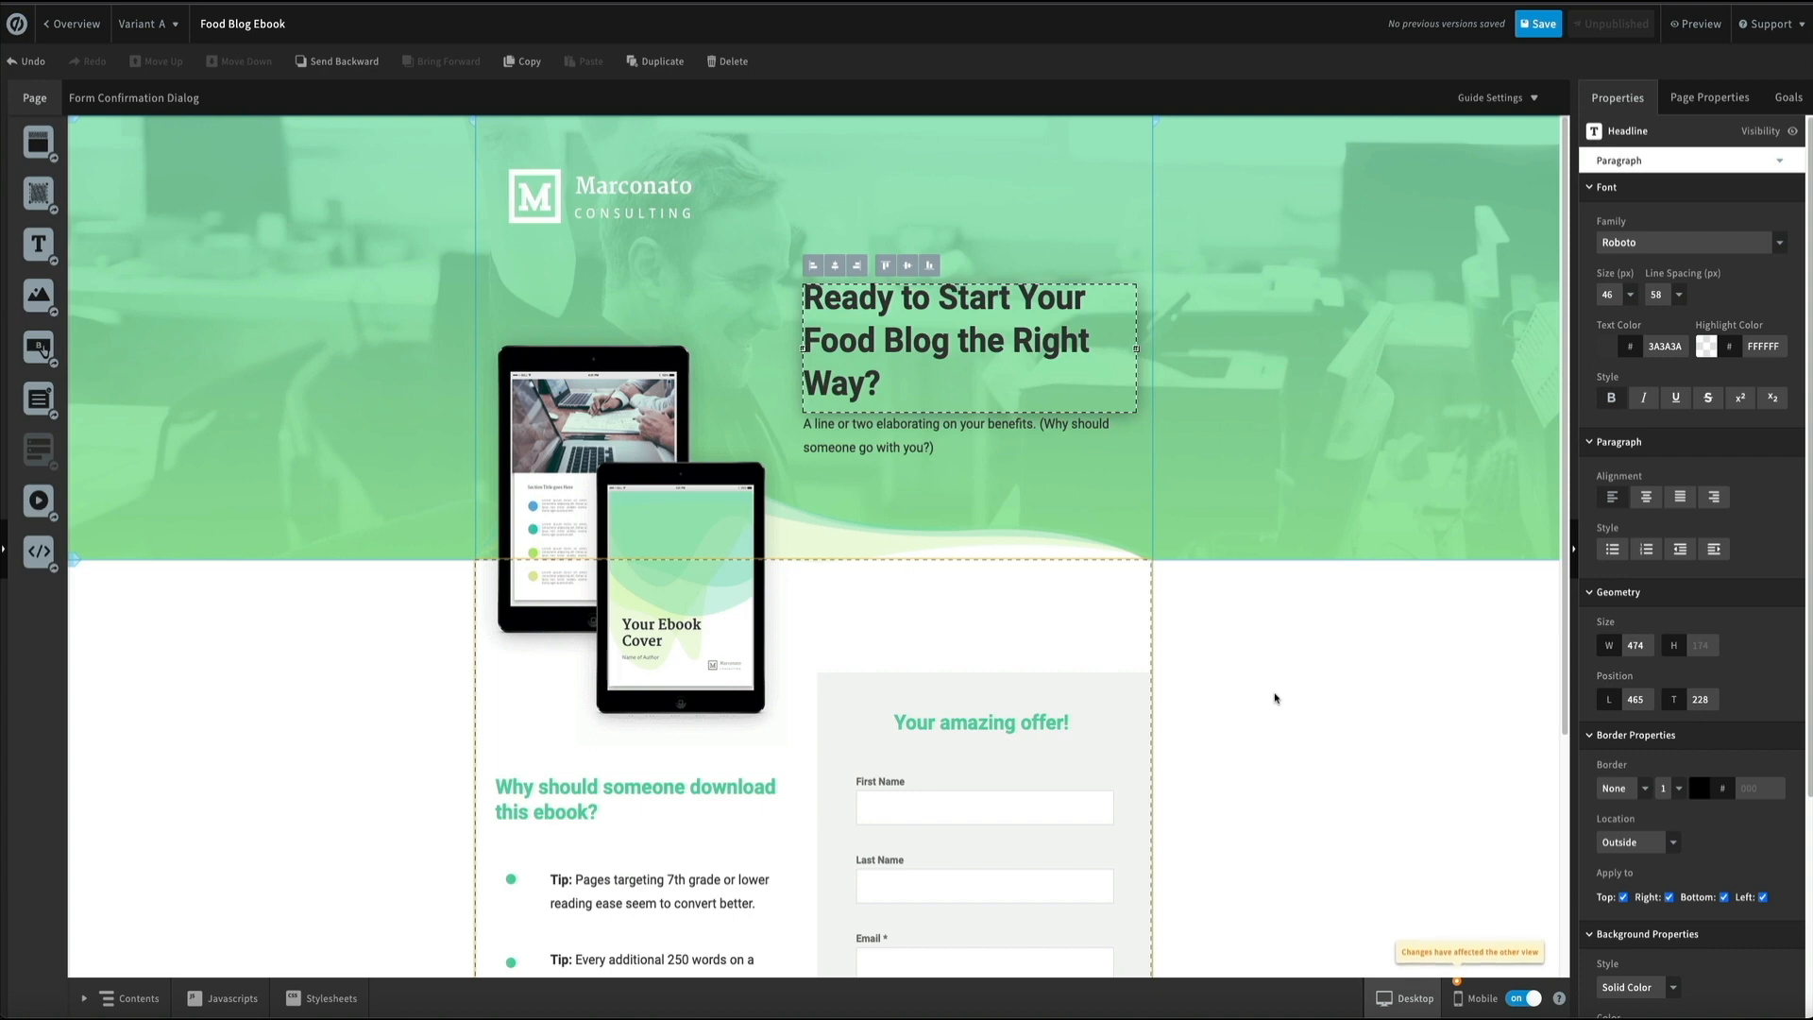
{"action": "left_click", "coordinate": [1274, 699]}
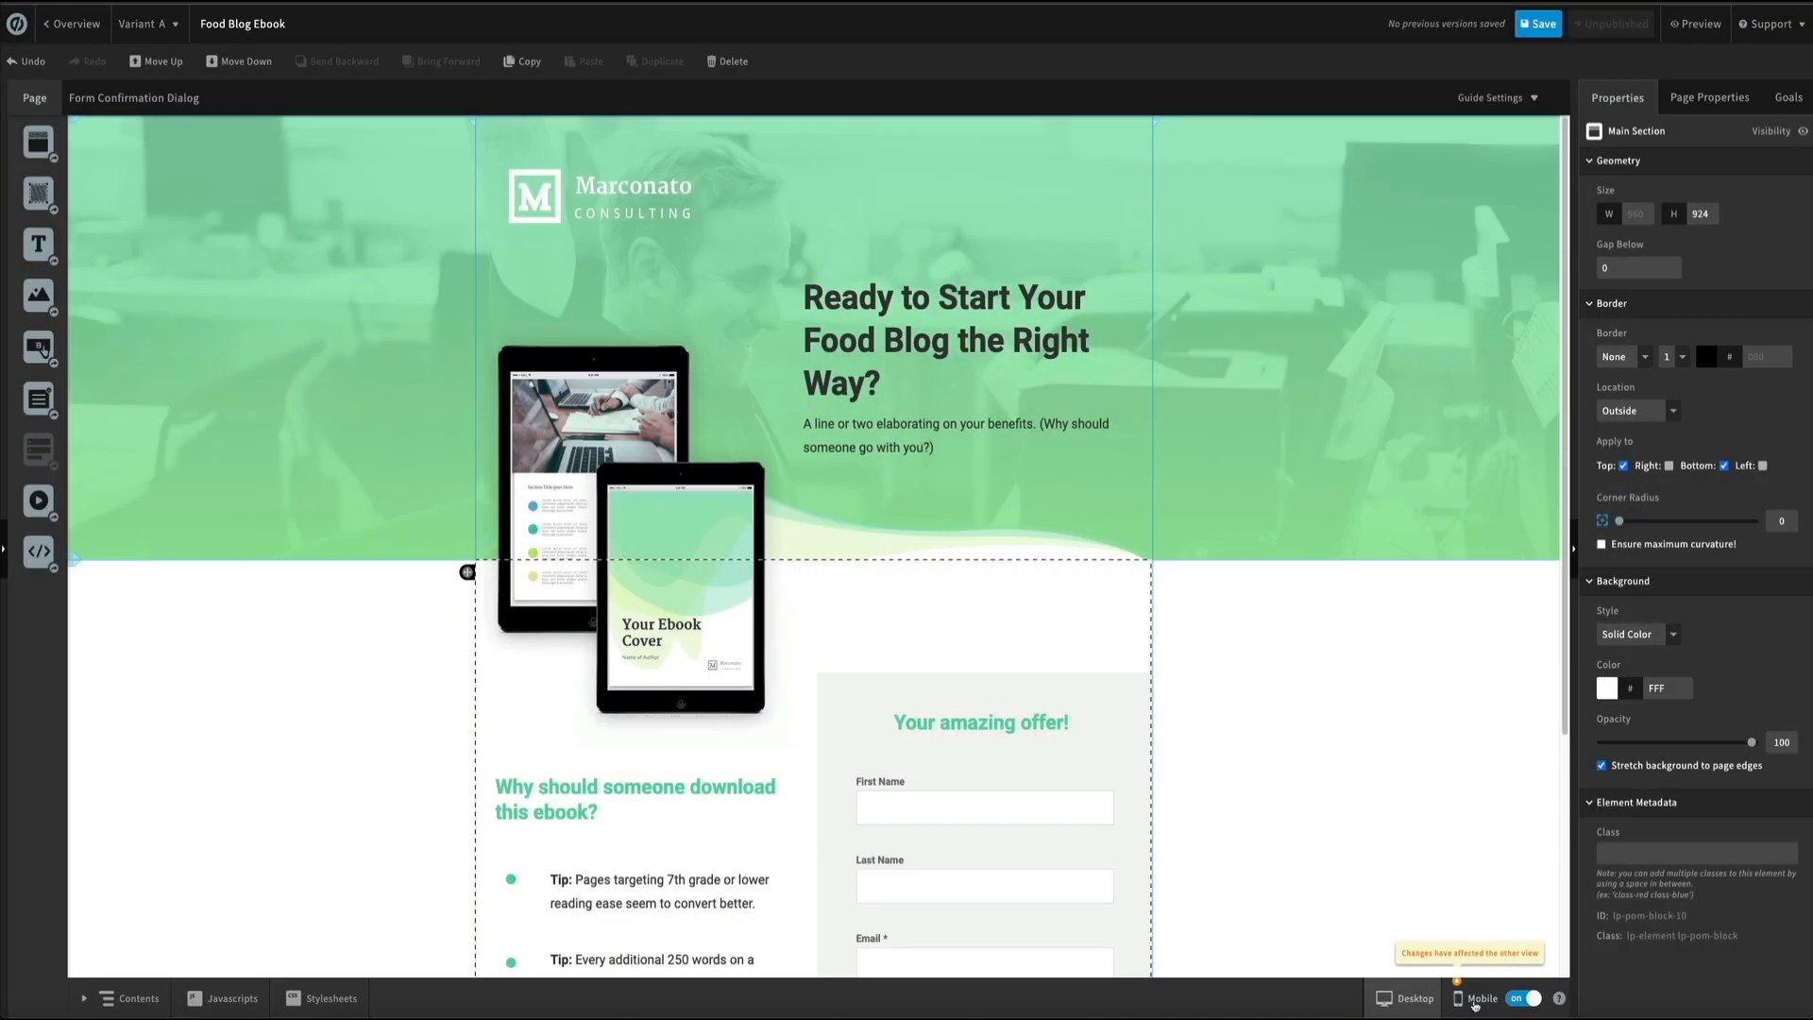
Step: In the mobile layout, raise the headline clear of the supporting text, and return to the desktop layout
{"action": "left_click", "coordinate": [1475, 1003]}
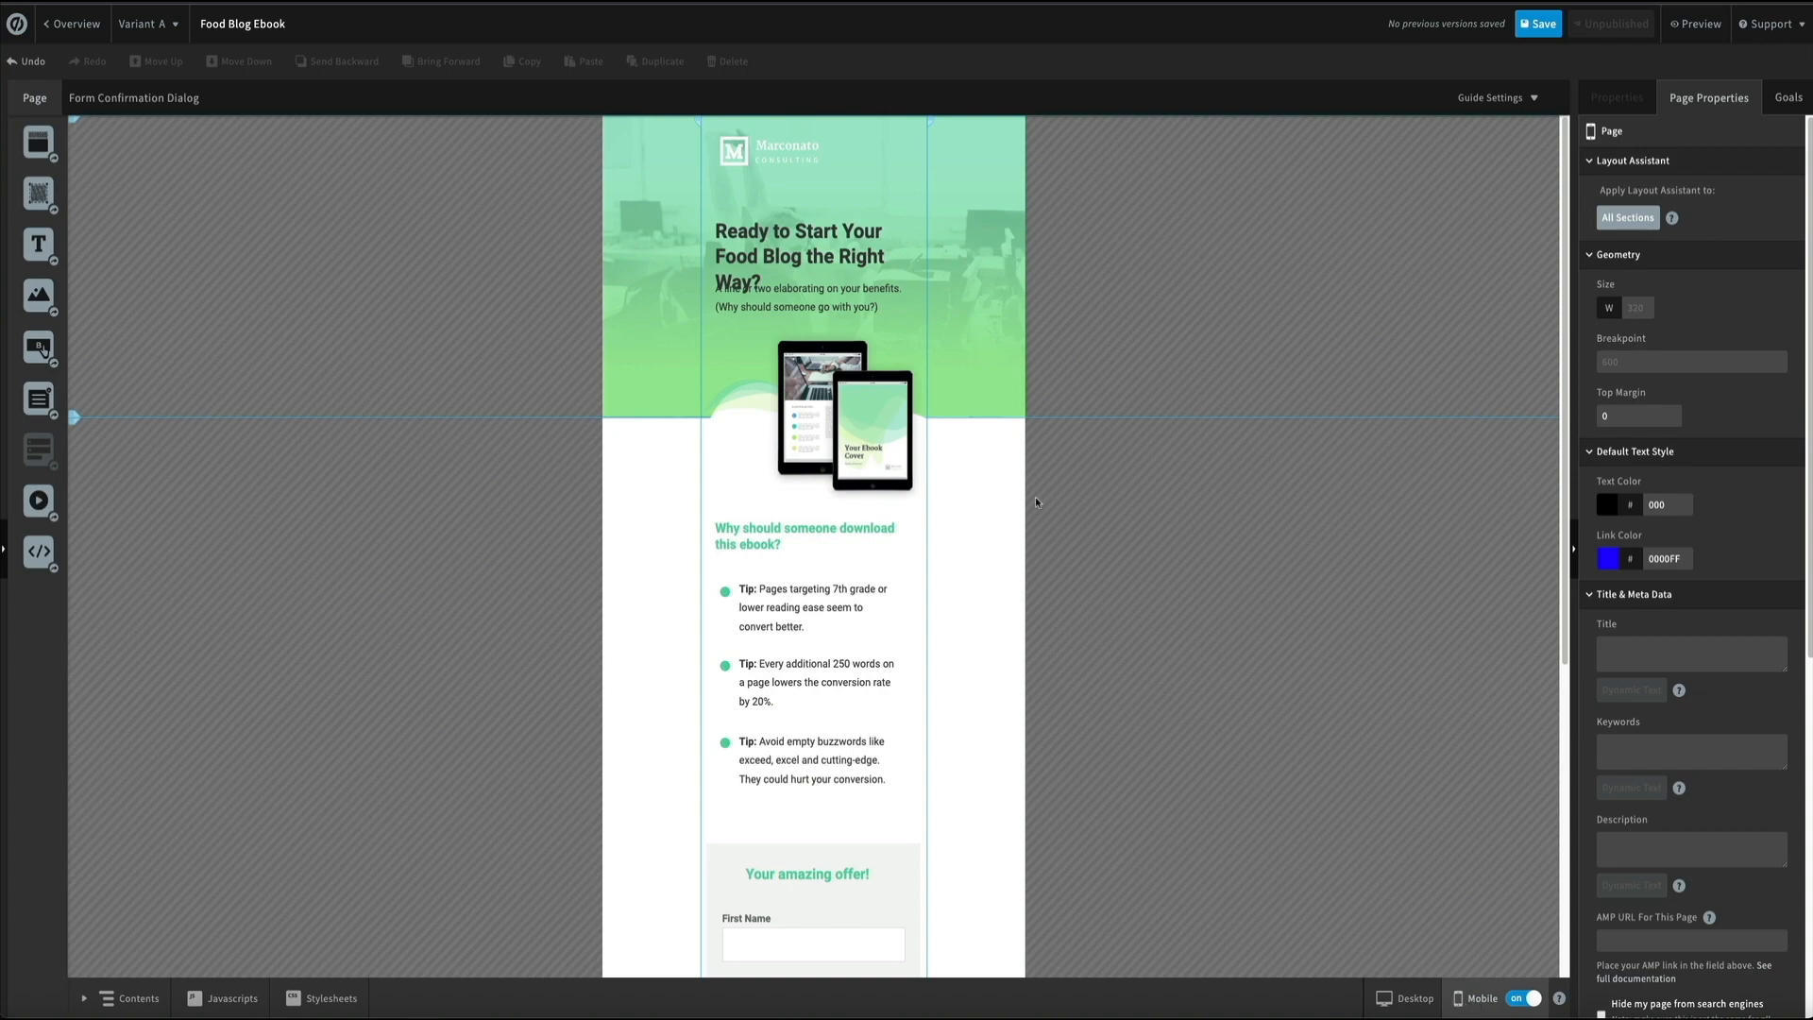
{"action": "left_click", "coordinate": [771, 261]}
{"action": "left_click_drag", "start_coordinate": [771, 262], "coordinate": [771, 242]}
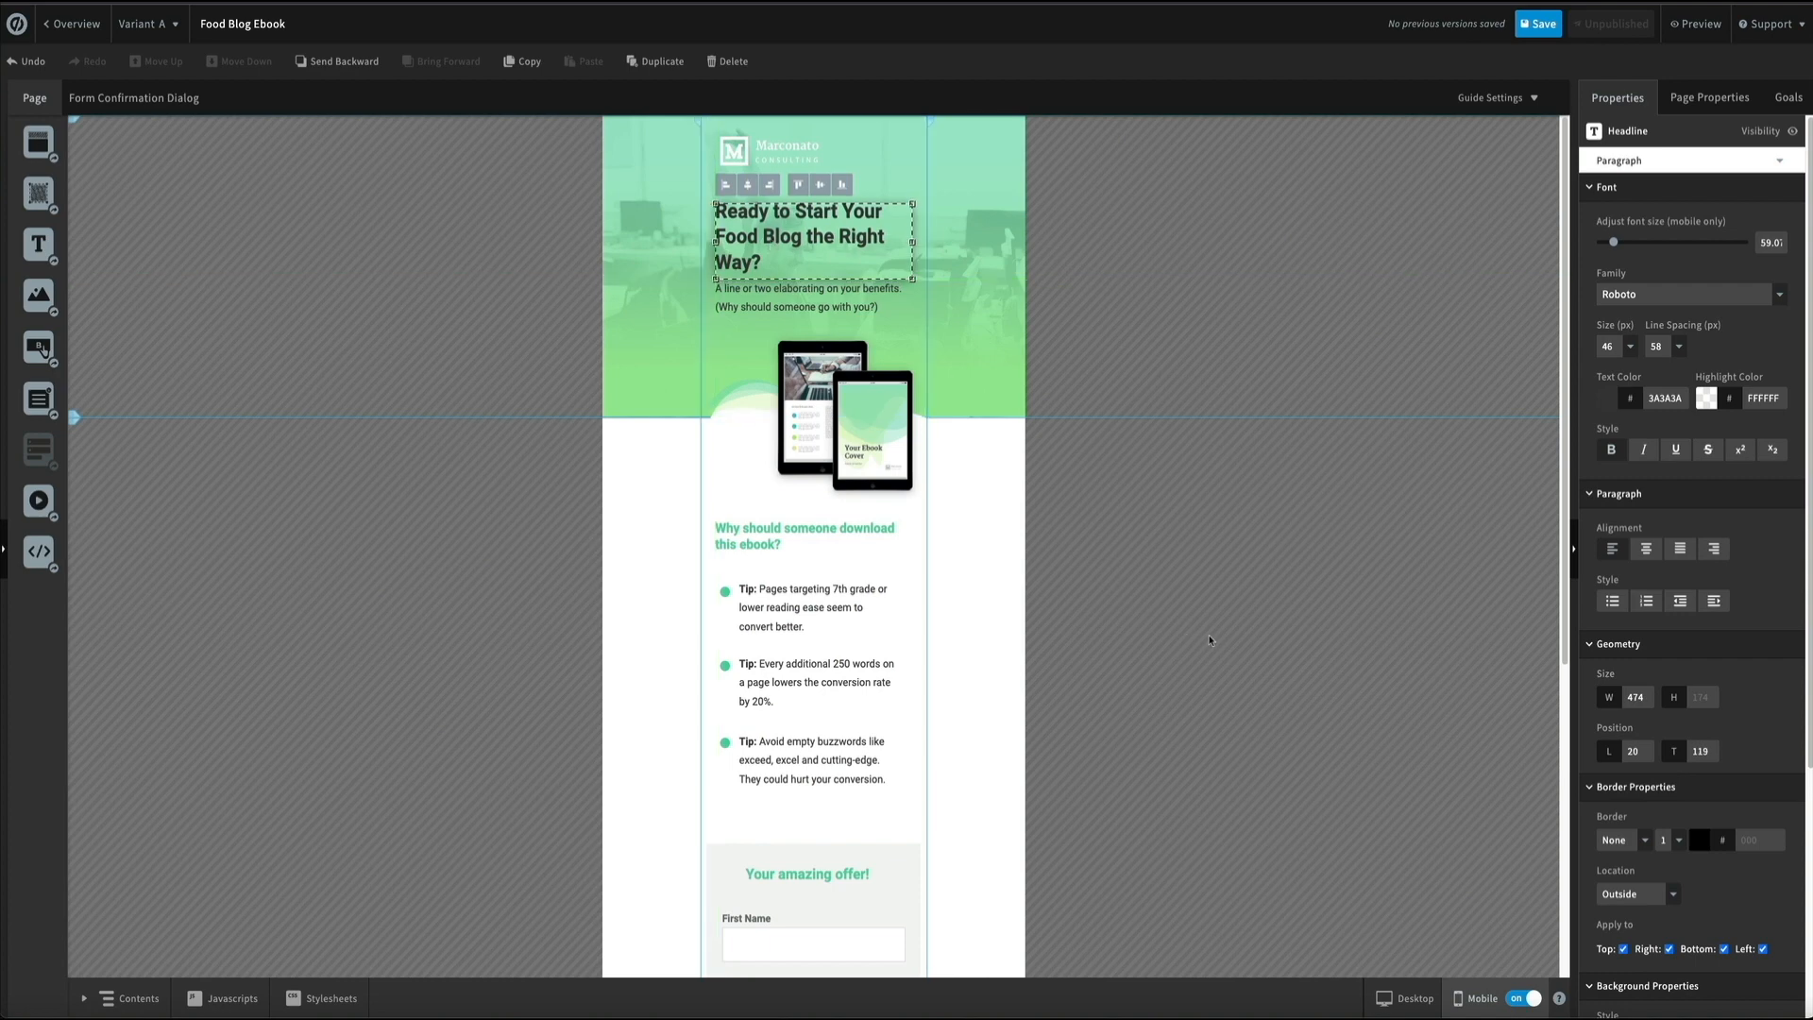
{"action": "left_click", "coordinate": [1212, 640]}
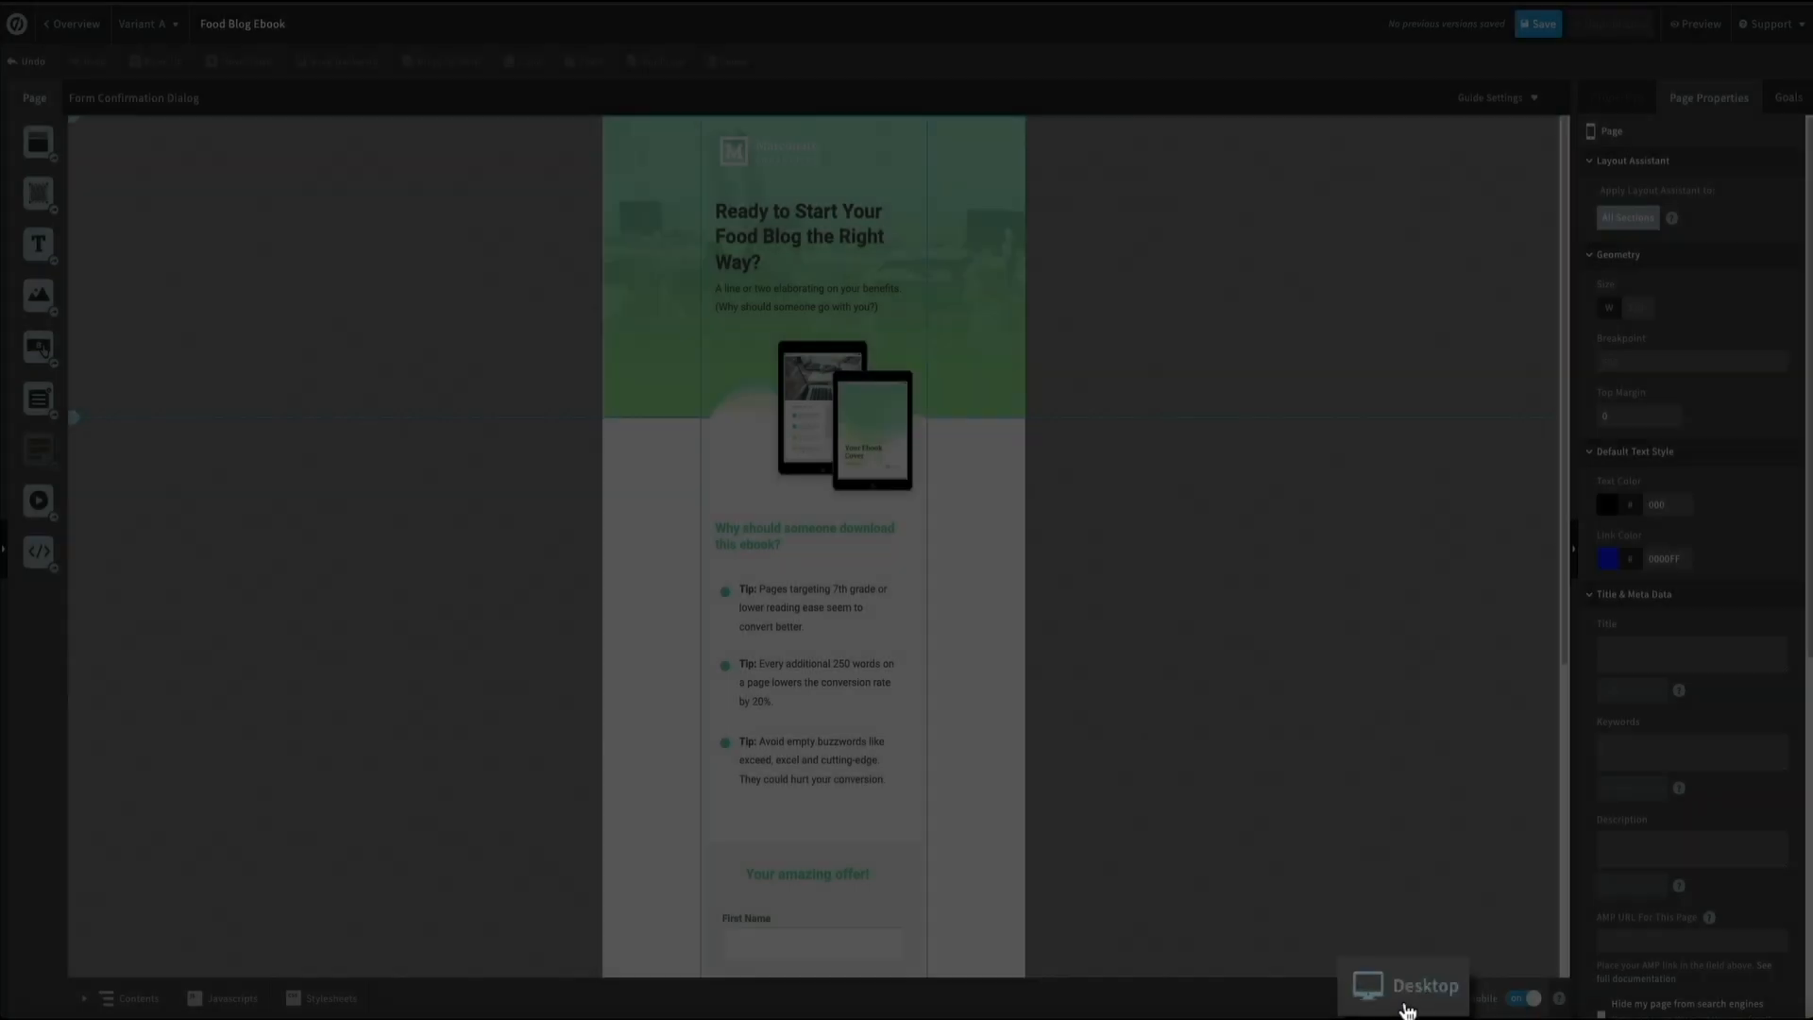
{"action": "left_click", "coordinate": [1406, 1006]}
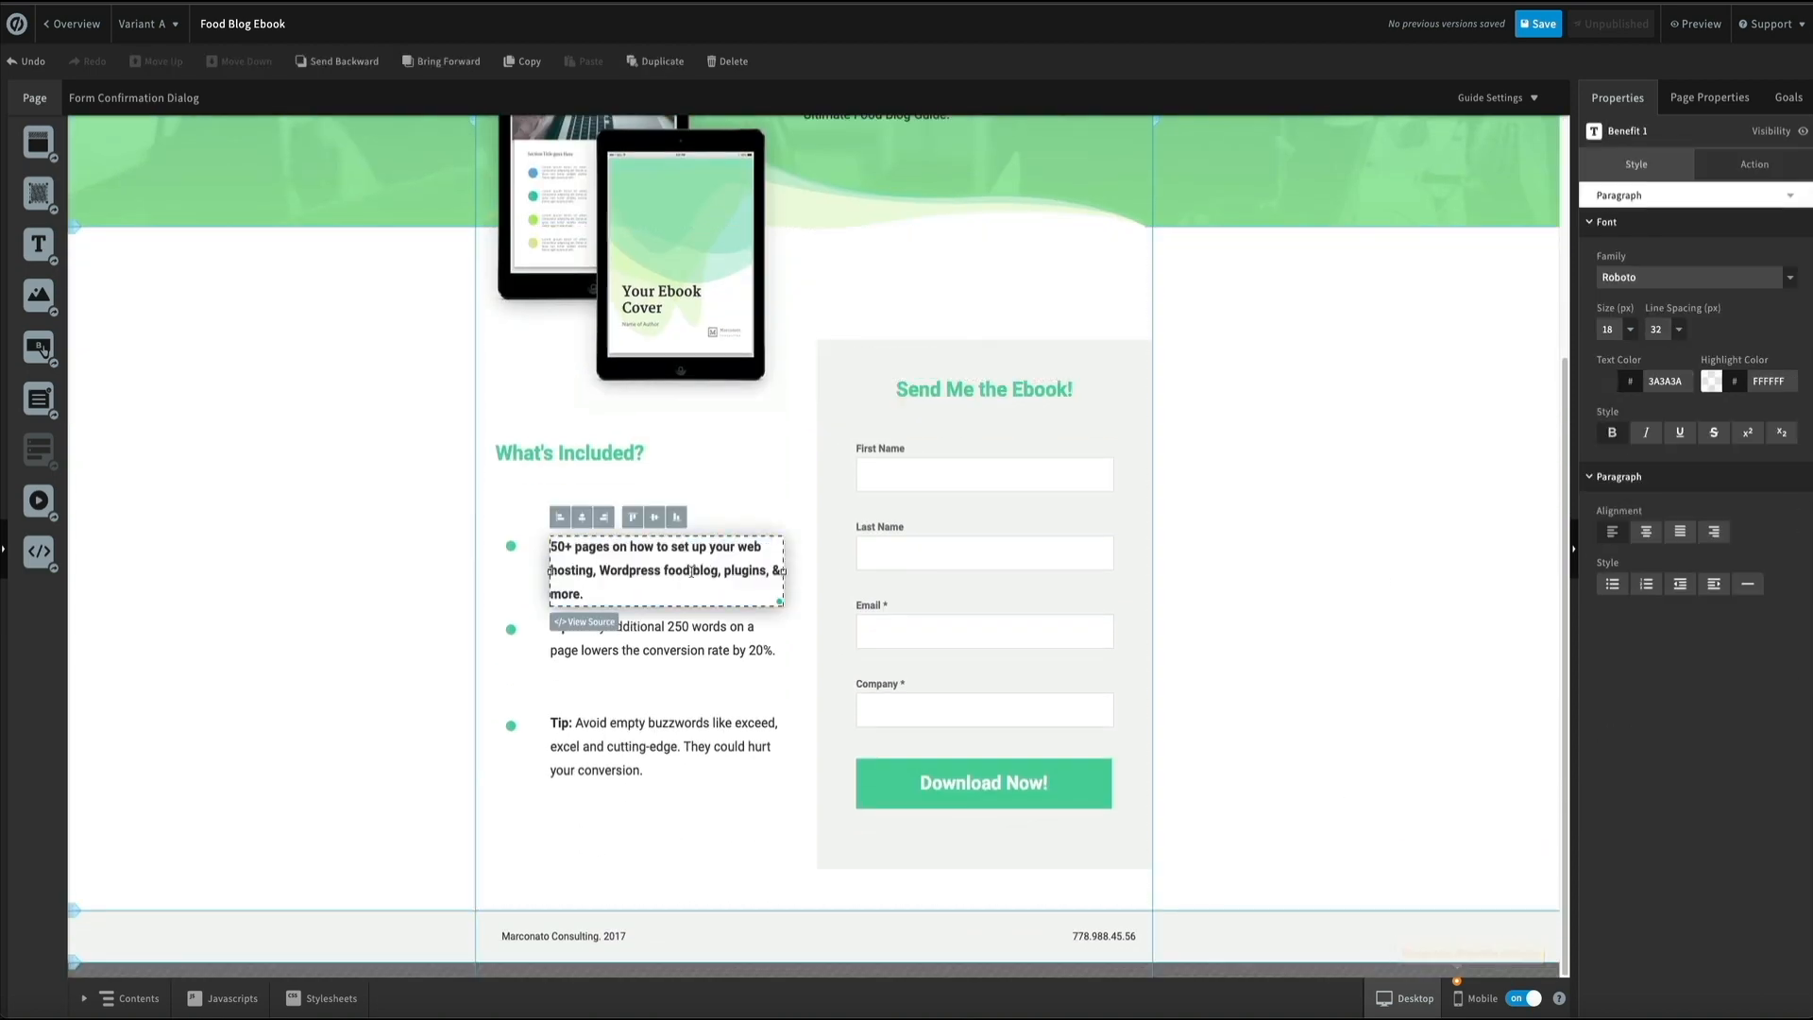
Step: Format the first benefit's text so that only "50+ pages" is bold
{"action": "left_click_drag", "start_coordinate": [586, 595], "coordinate": [550, 545]}
{"action": "left_click", "coordinate": [1612, 432]}
{"action": "left_click", "coordinate": [1309, 604]}
{"action": "double_click", "coordinate": [627, 545]}
{"action": "left_click", "coordinate": [1611, 432]}
{"action": "left_click", "coordinate": [1309, 604]}
Step: Move the second benefit's text and the second and third bullets slightly down to even out the list spacing
{"action": "left_click_drag", "start_coordinate": [626, 628], "coordinate": [627, 642]}
{"action": "left_click_drag", "start_coordinate": [511, 629], "coordinate": [511, 643]}
{"action": "left_click_drag", "start_coordinate": [511, 726], "coordinate": [511, 739]}
{"action": "left_click", "coordinate": [1309, 605]}
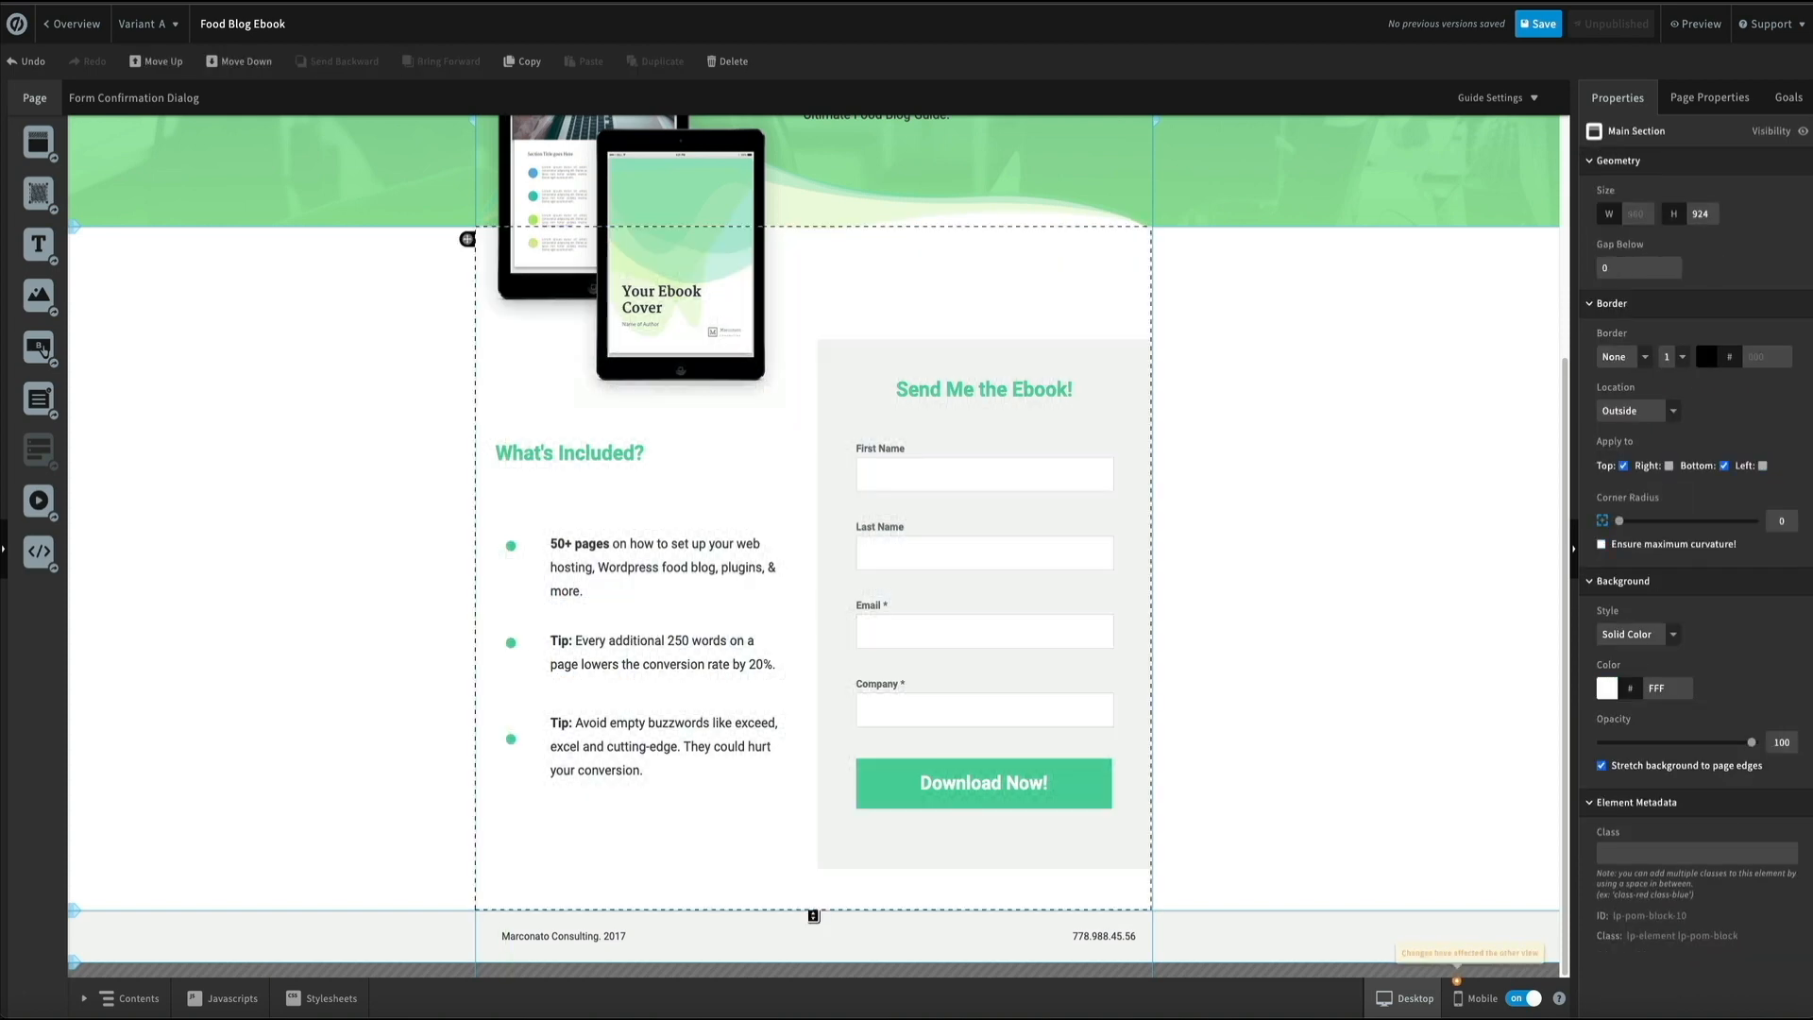
Step: Replace the second benefit with "Over 4 hours of video instruction with easy click-by-click tutorials and walkthroughs.", bolding only "4 hours of video"
{"action": "double_click", "coordinate": [746, 657]}
{"action": "key", "text": "ctrl+a"}
{"action": "type", "text": "Over 4 hours of video instruction with easy click-by-click tutorials and walkthroughs."}
{"action": "key", "text": "ctrl+a"}
{"action": "key", "text": "ctrl+b"}
{"action": "left_click", "coordinate": [1613, 434]}
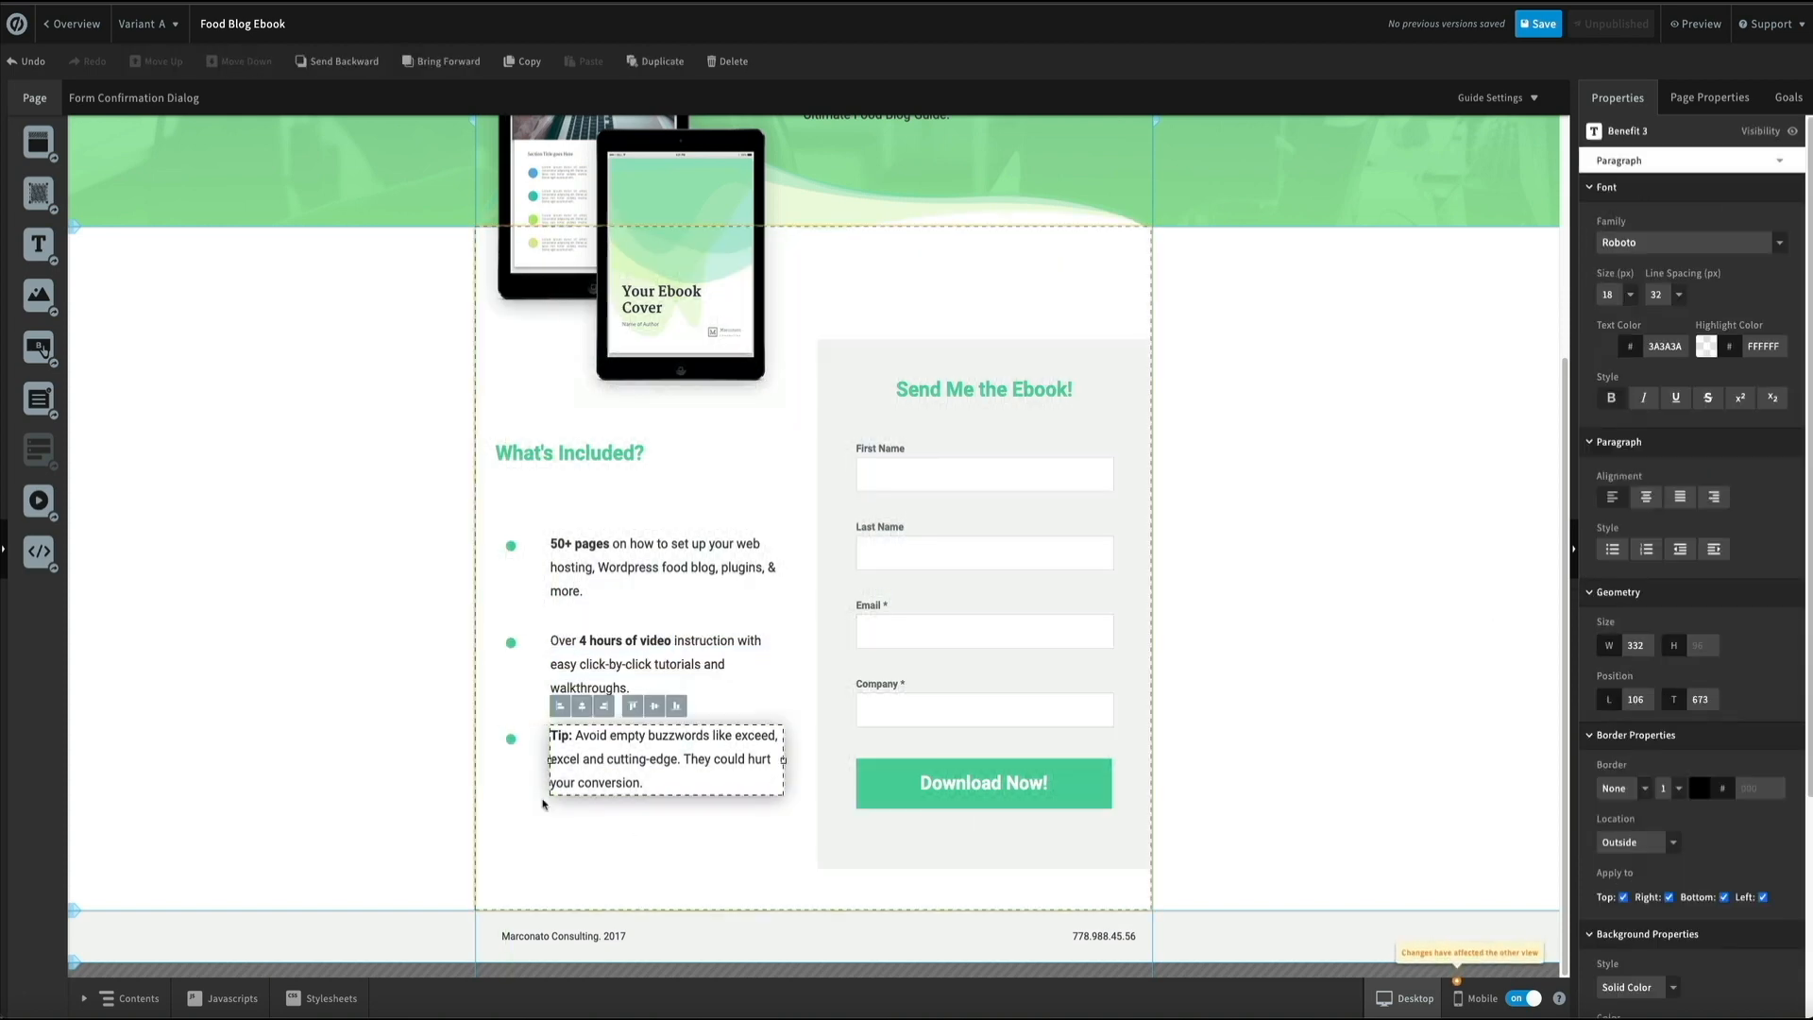
{"action": "left_click", "coordinate": [678, 874]}
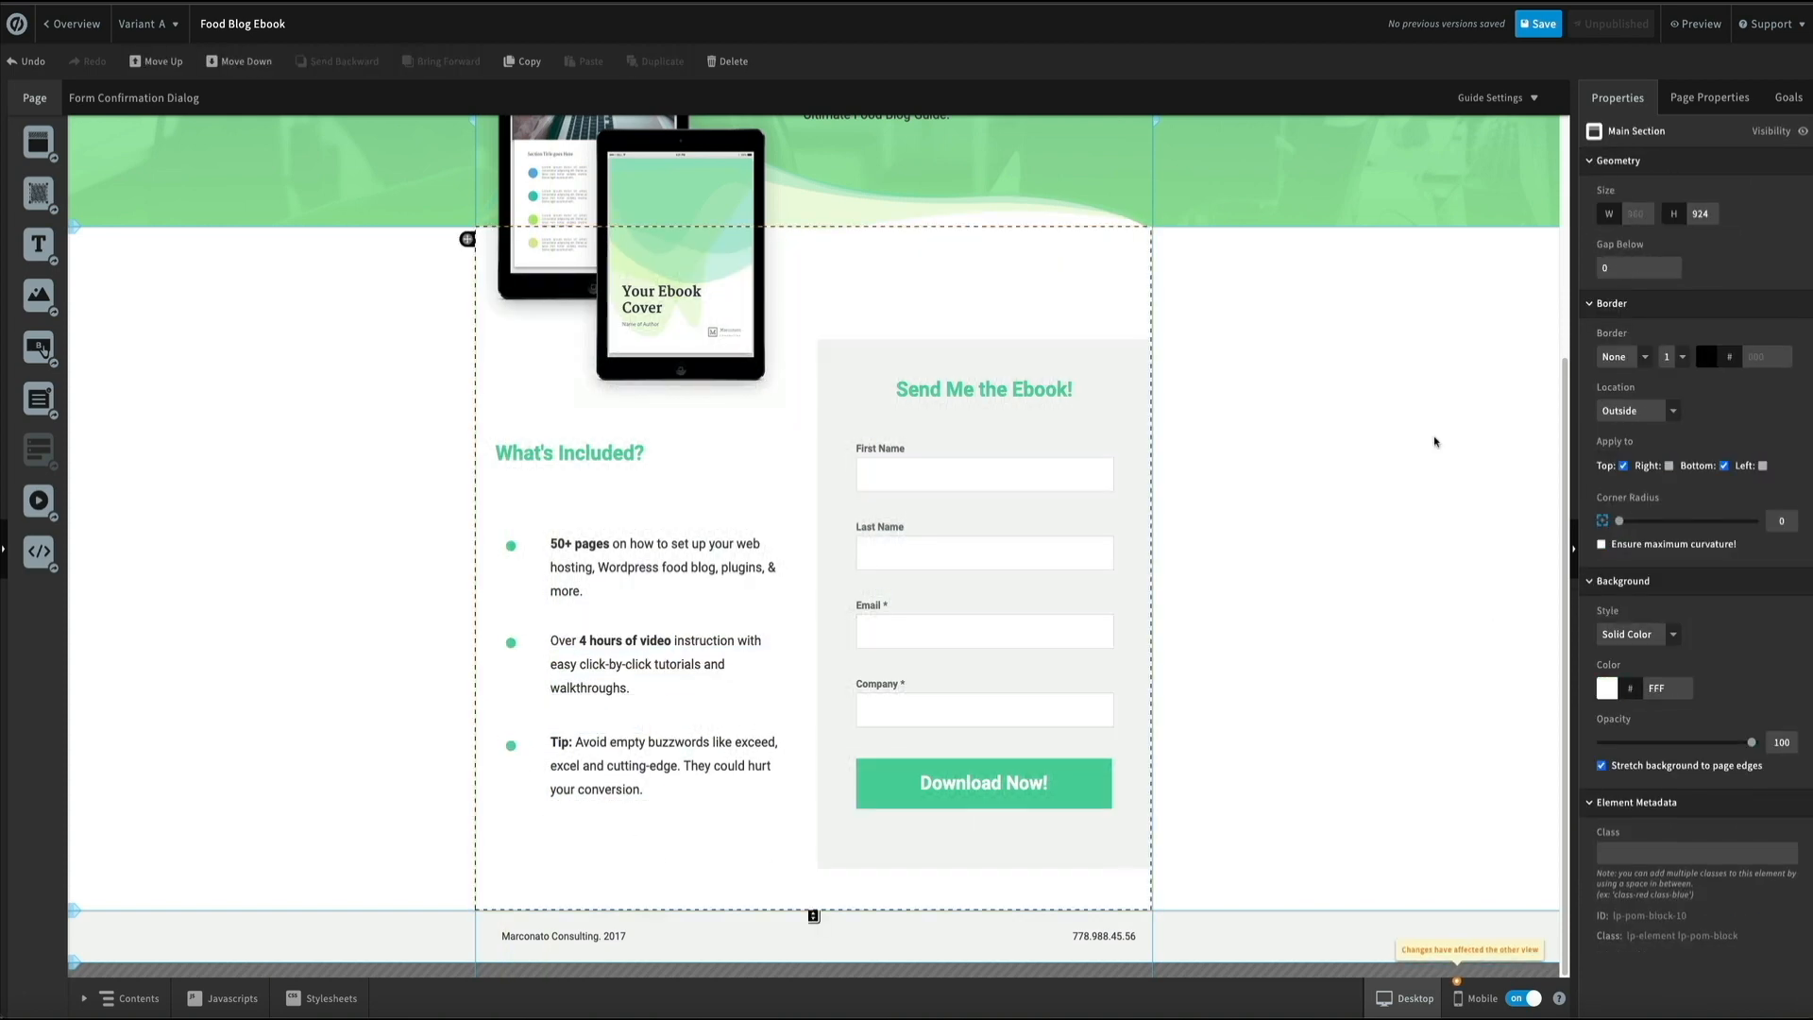
Step: Replace the third benefit with "Plus, bonus content on how to set up your email marketing and blog monetization strategies.", bolding only "bonus content"
{"action": "double_click", "coordinate": [670, 789]}
{"action": "key", "text": "ctrl+a"}
{"action": "type", "text": "Plus, bonus content on how to set up your email marketing and blog monetization strategies."}
{"action": "key", "text": "ctrl+a"}
{"action": "left_click", "coordinate": [1612, 433]}
{"action": "left_click_drag", "start_coordinate": [581, 743], "coordinate": [662, 743]}
{"action": "left_click", "coordinate": [1613, 433]}
{"action": "left_click", "coordinate": [1389, 820]}
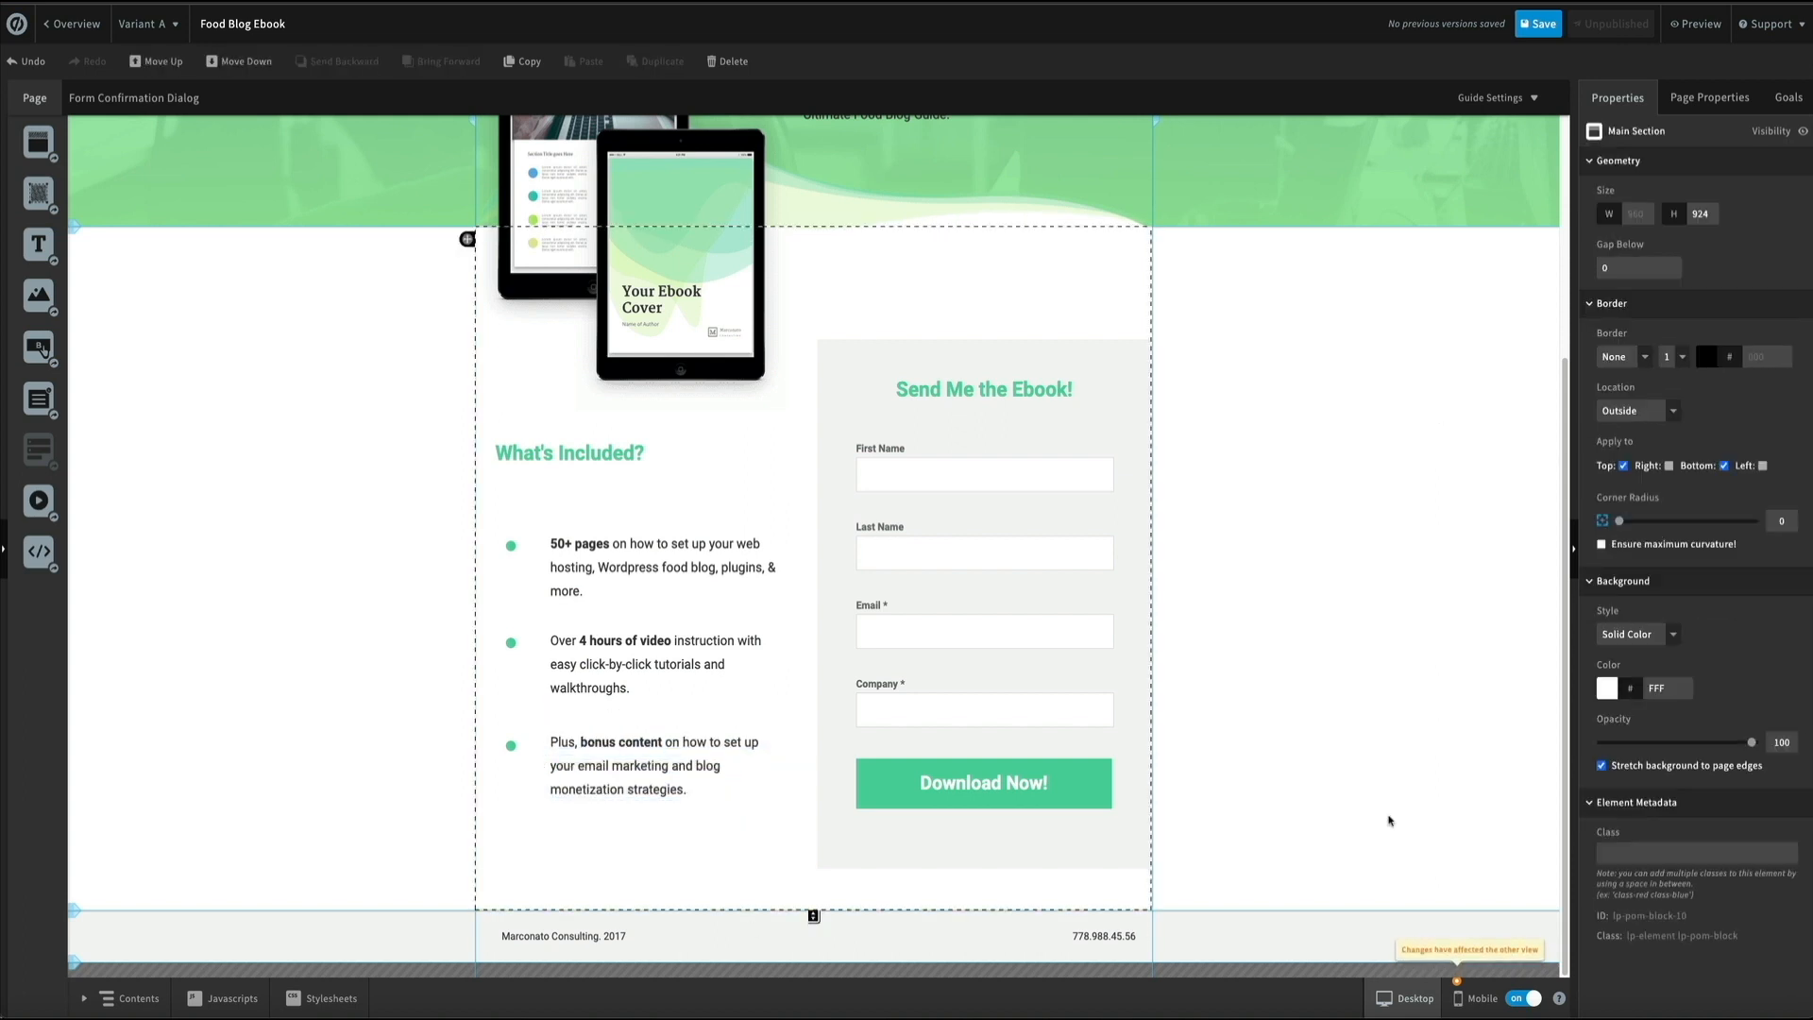
Step: Center the "What's Included?" heading above the benefits, change the footer text to "Blog With Ben" and remove the footer phone number
{"action": "left_click_drag", "start_coordinate": [533, 455], "coordinate": [600, 475]}
{"action": "double_click", "coordinate": [539, 935]}
{"action": "type", "text": "Blog With Ben"}
{"action": "left_click", "coordinate": [1232, 938]}
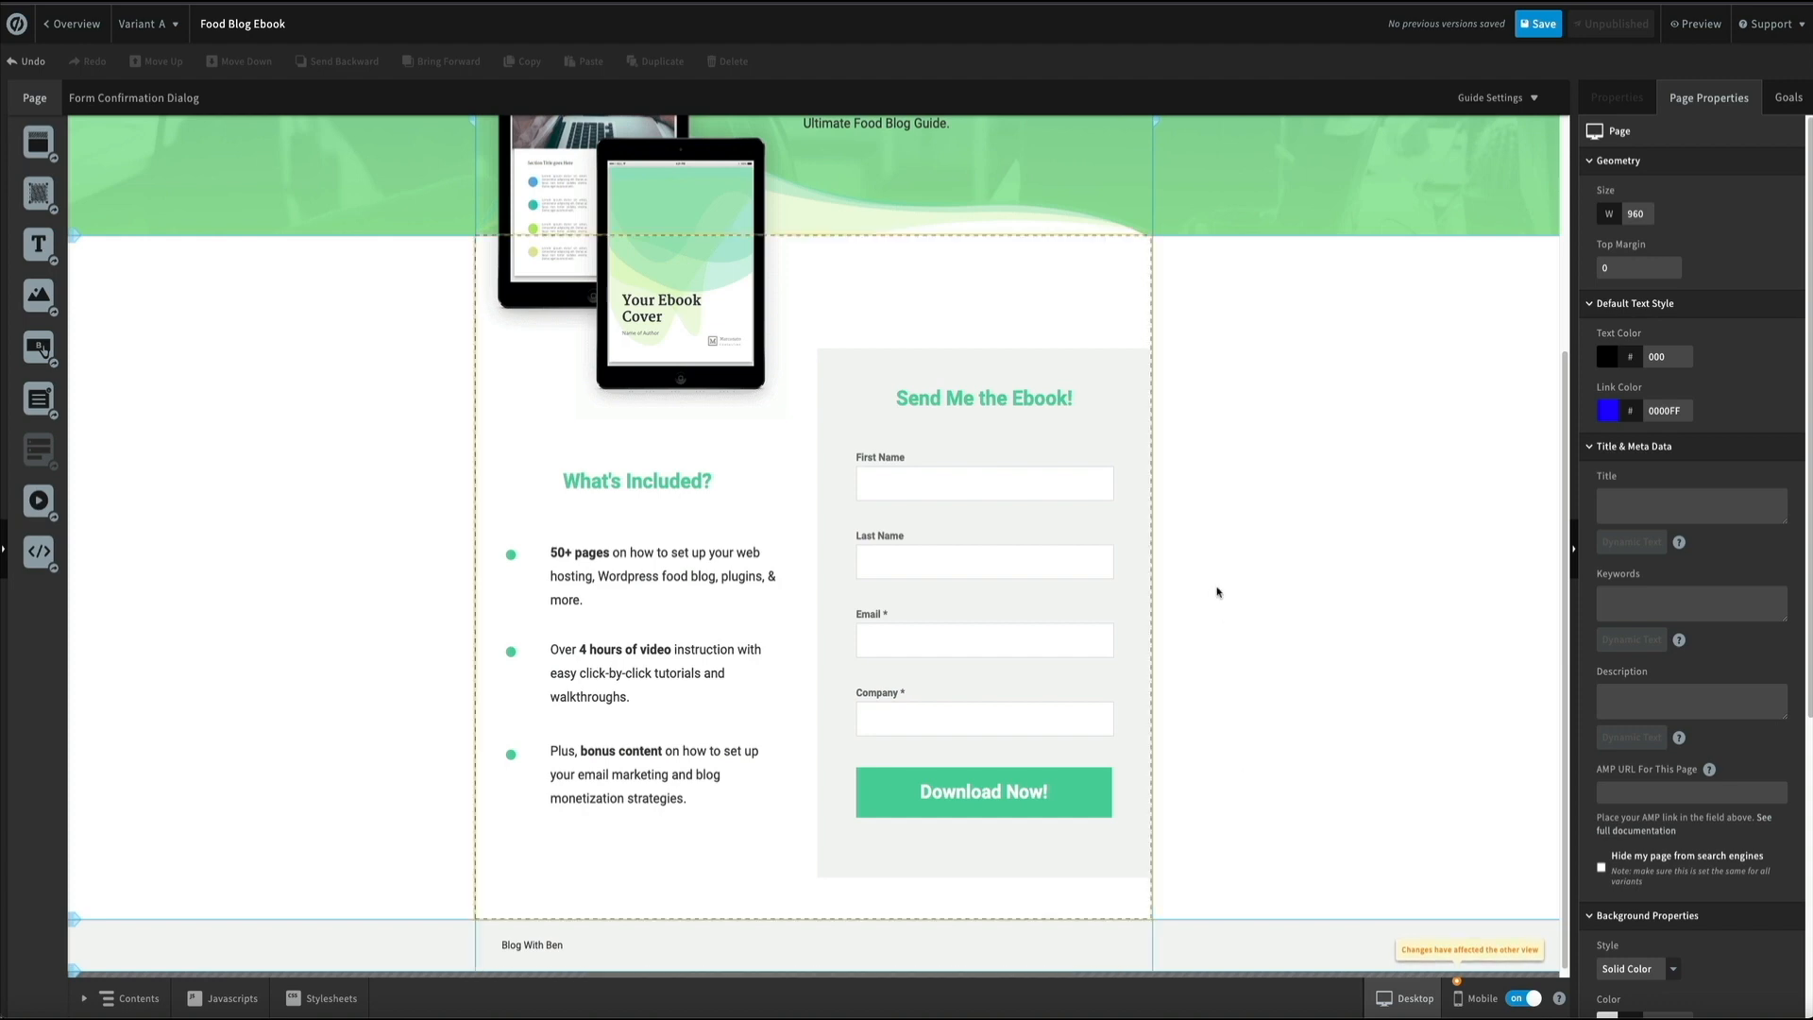
Step: Remove the Last Name and Company fields from the form, keeping First Name and Email
{"action": "double_click", "coordinate": [1129, 460]}
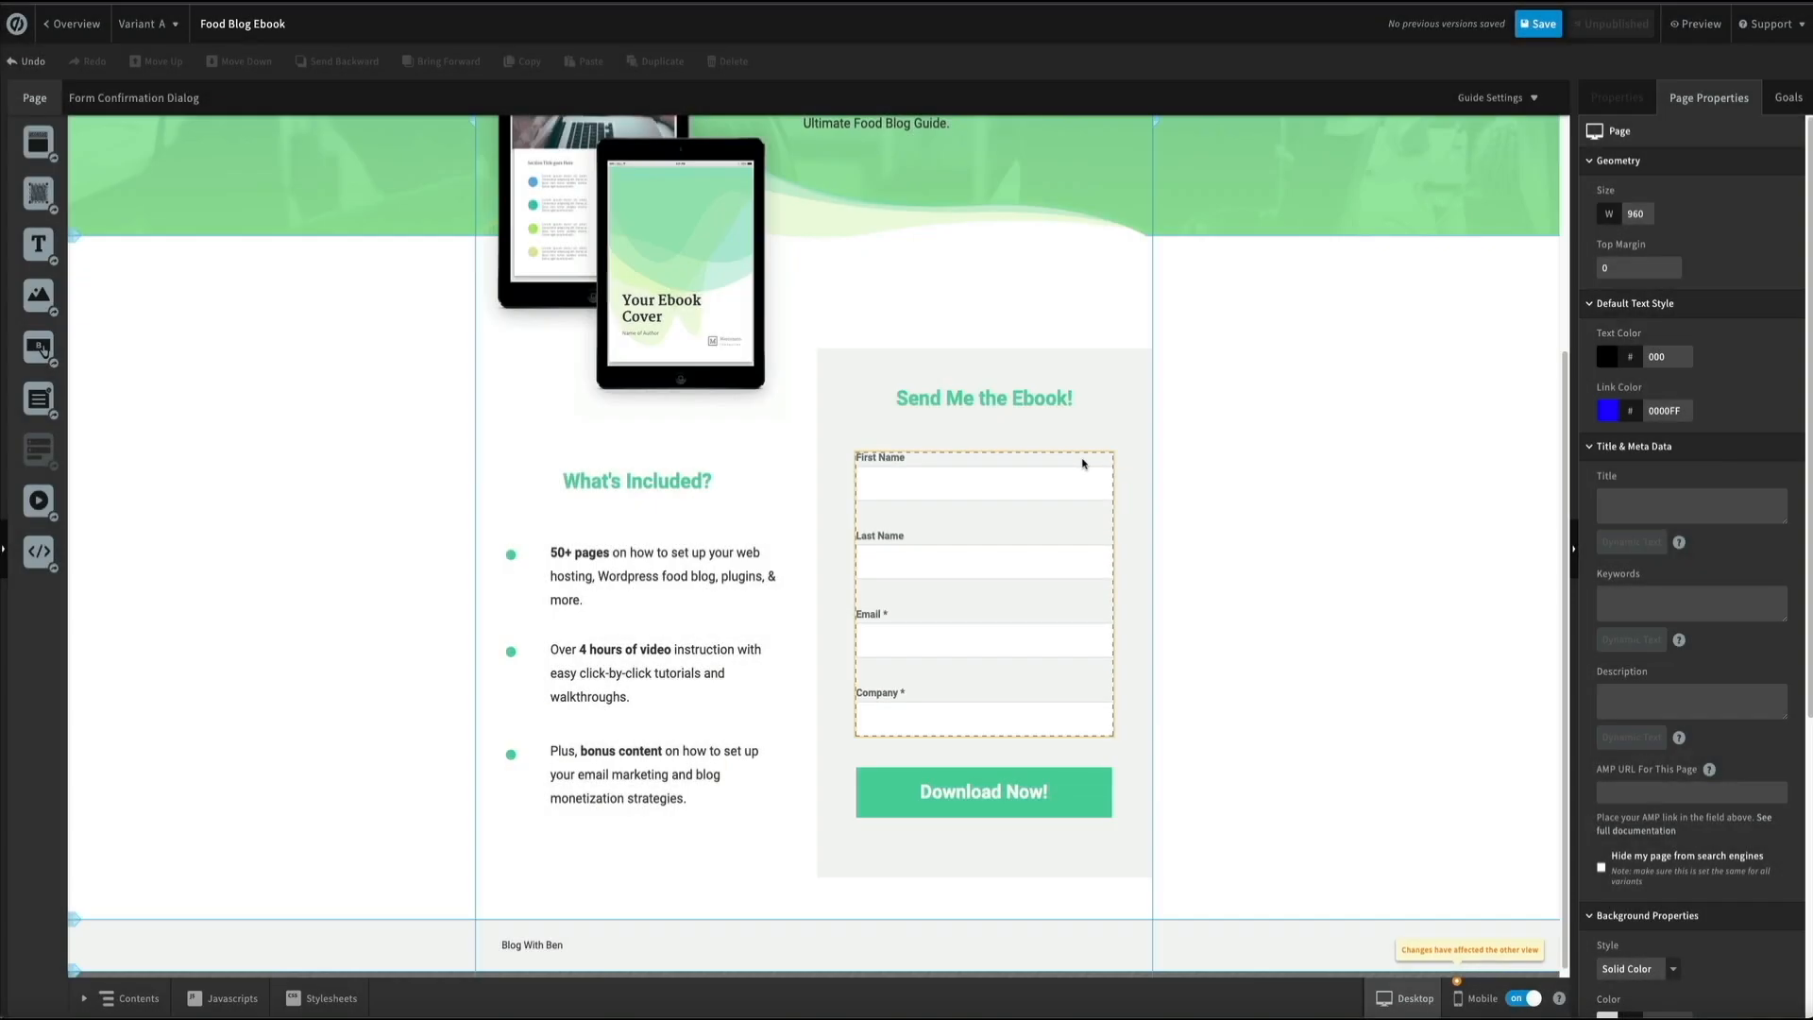
{"action": "left_click", "coordinate": [1083, 463]}
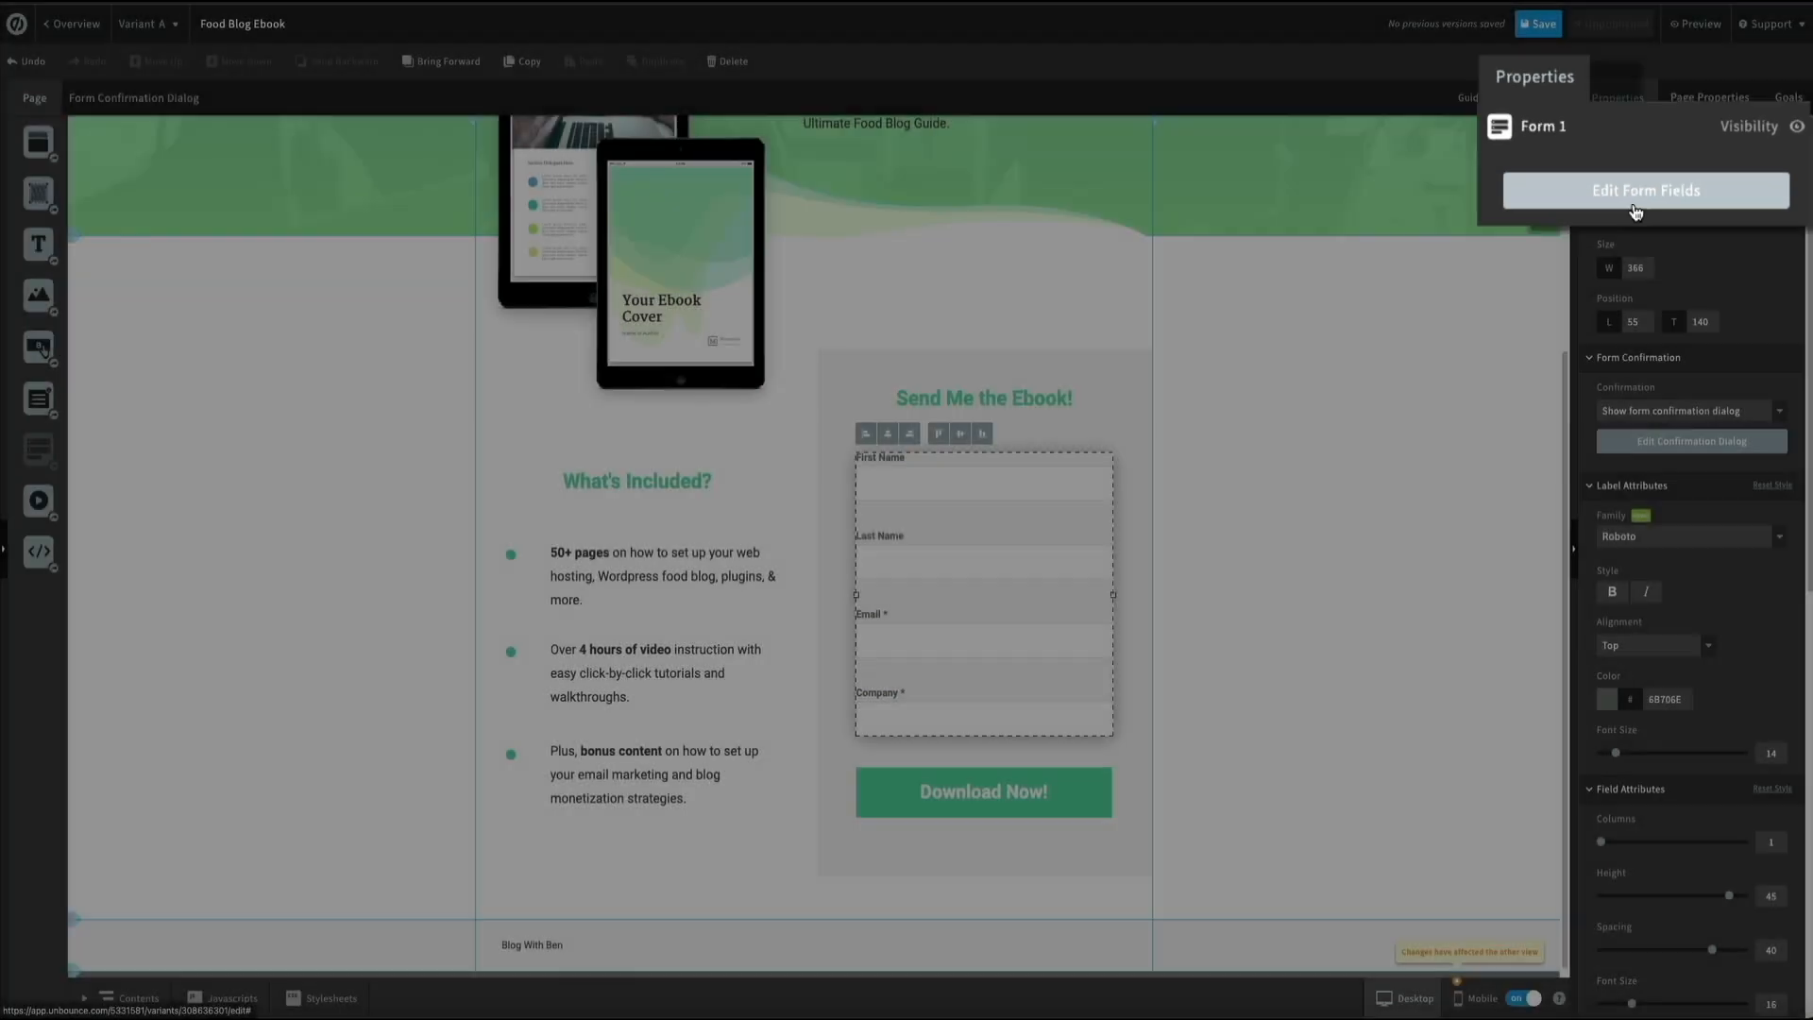
{"action": "left_click", "coordinate": [1577, 231]}
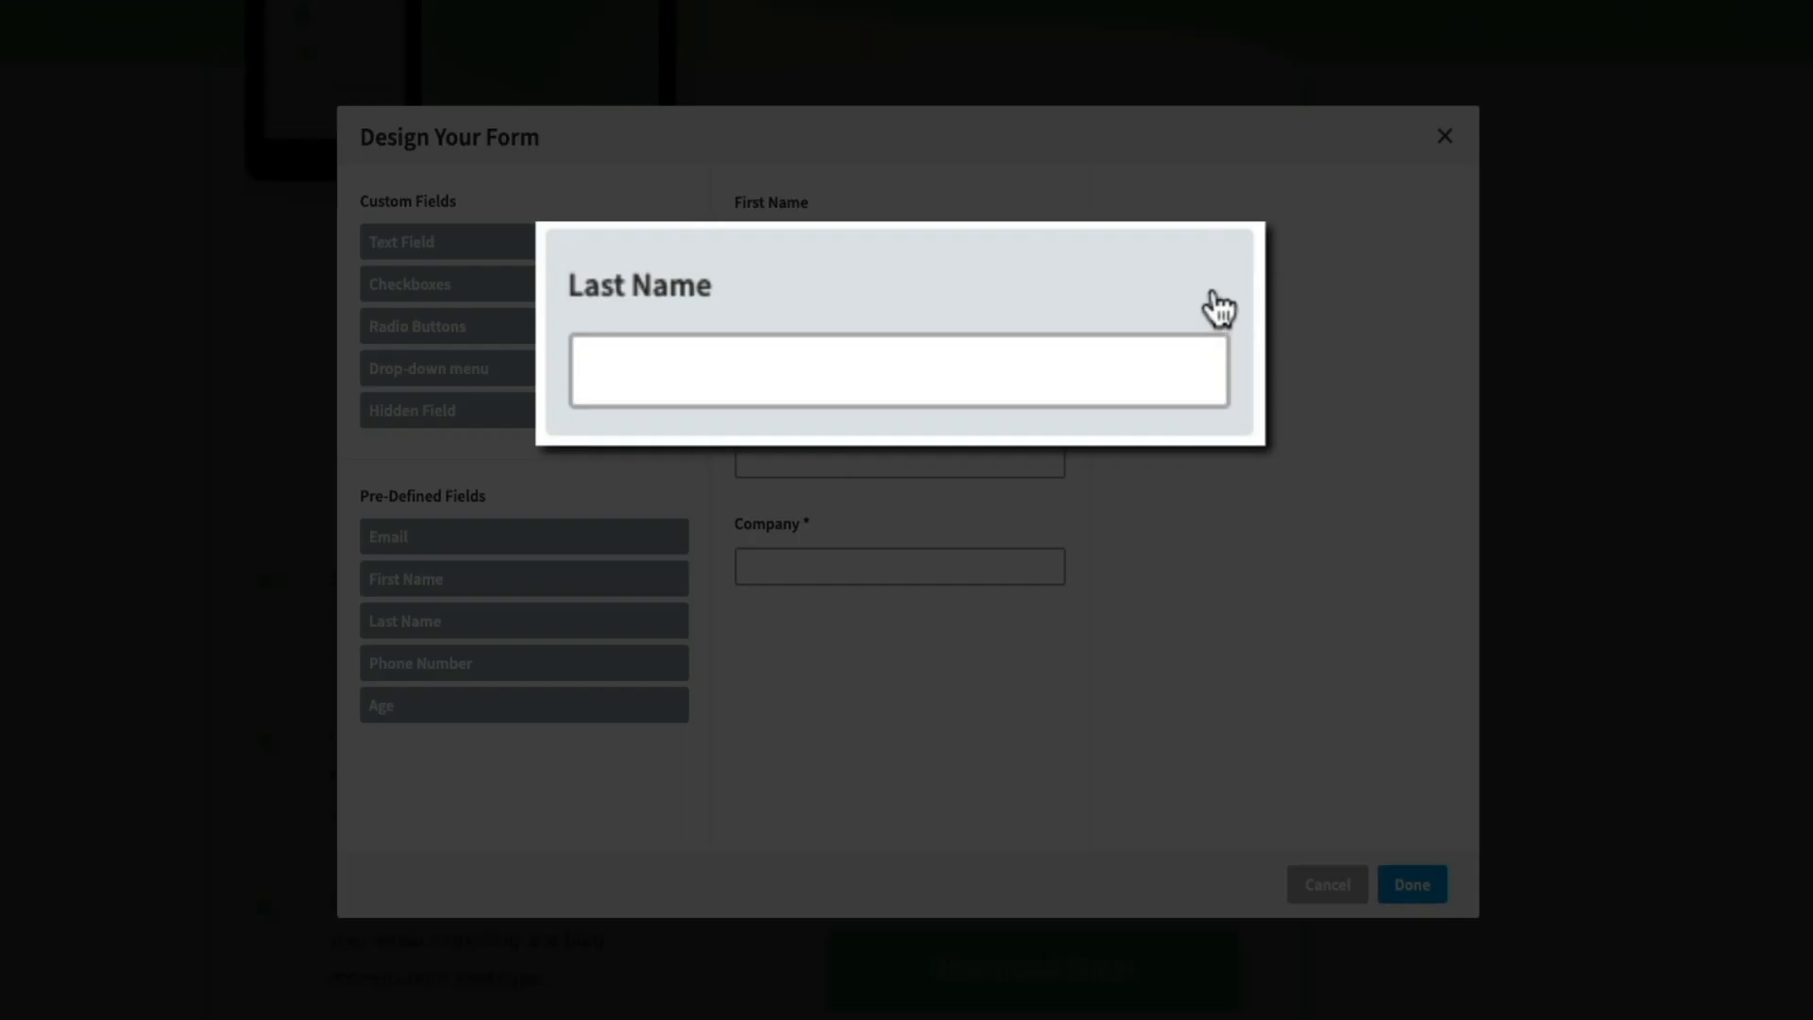
{"action": "left_click", "coordinate": [1218, 307]}
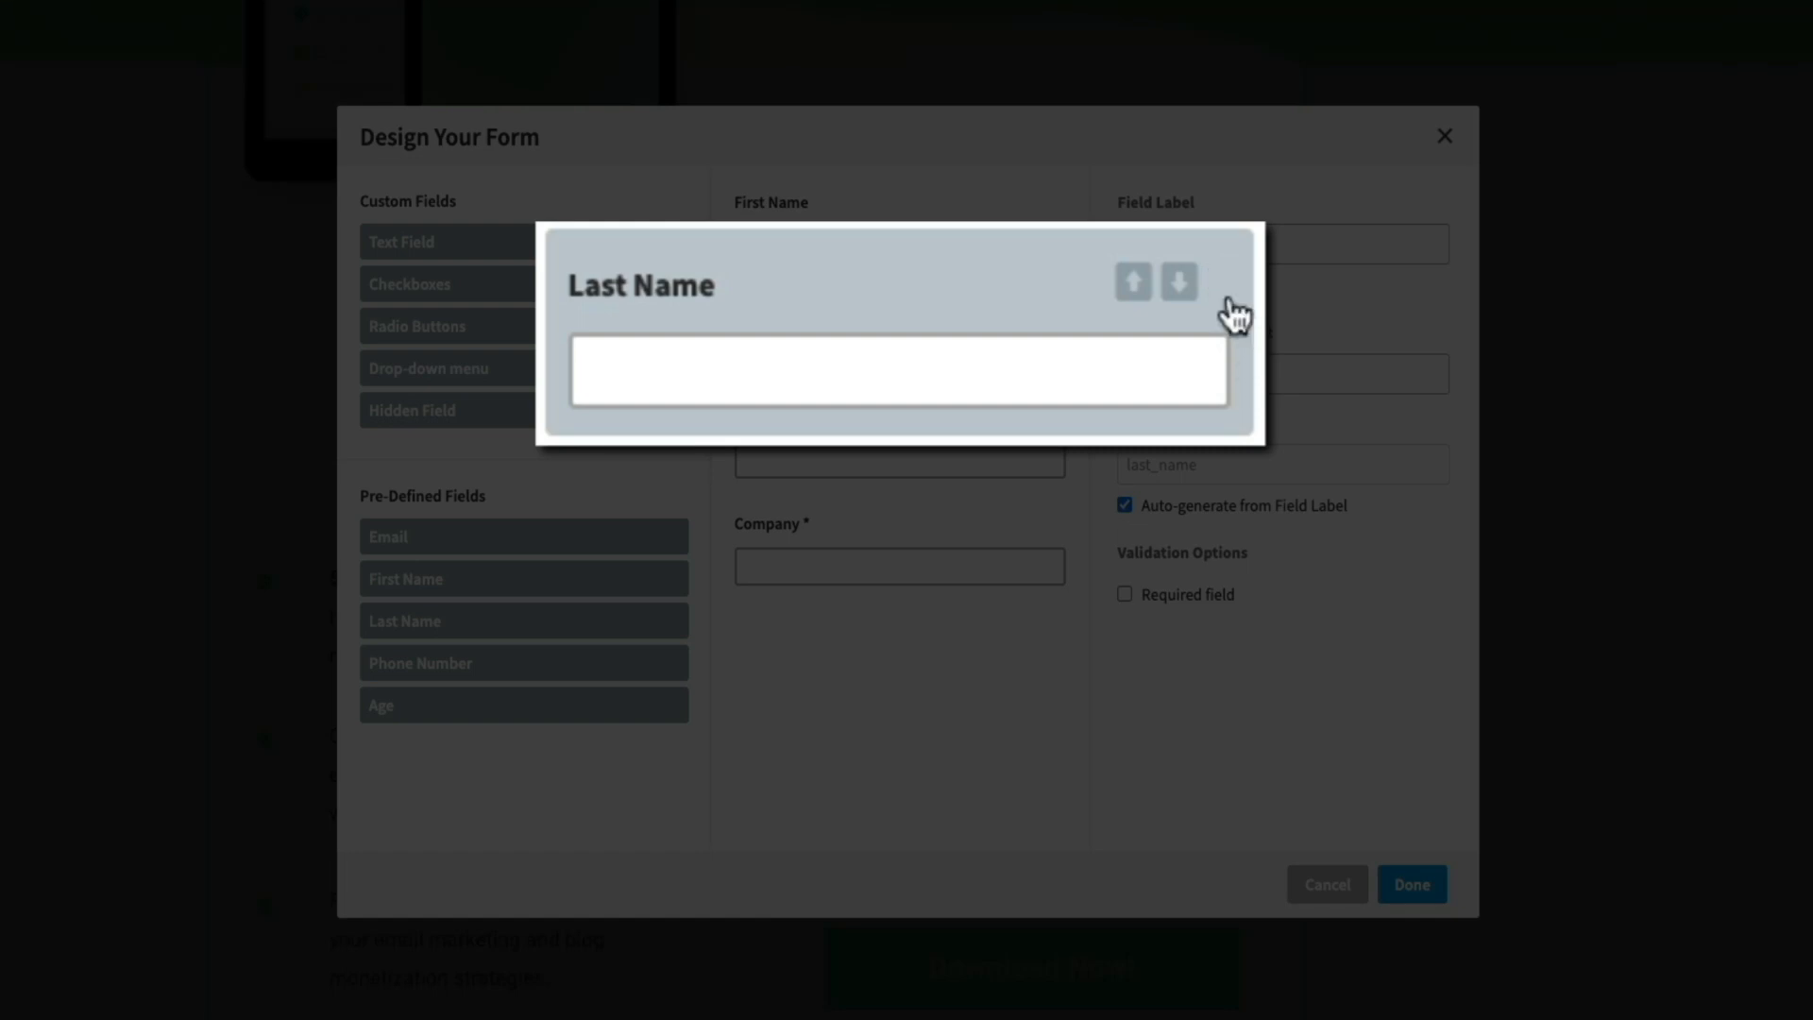
{"action": "left_click", "coordinate": [1223, 296]}
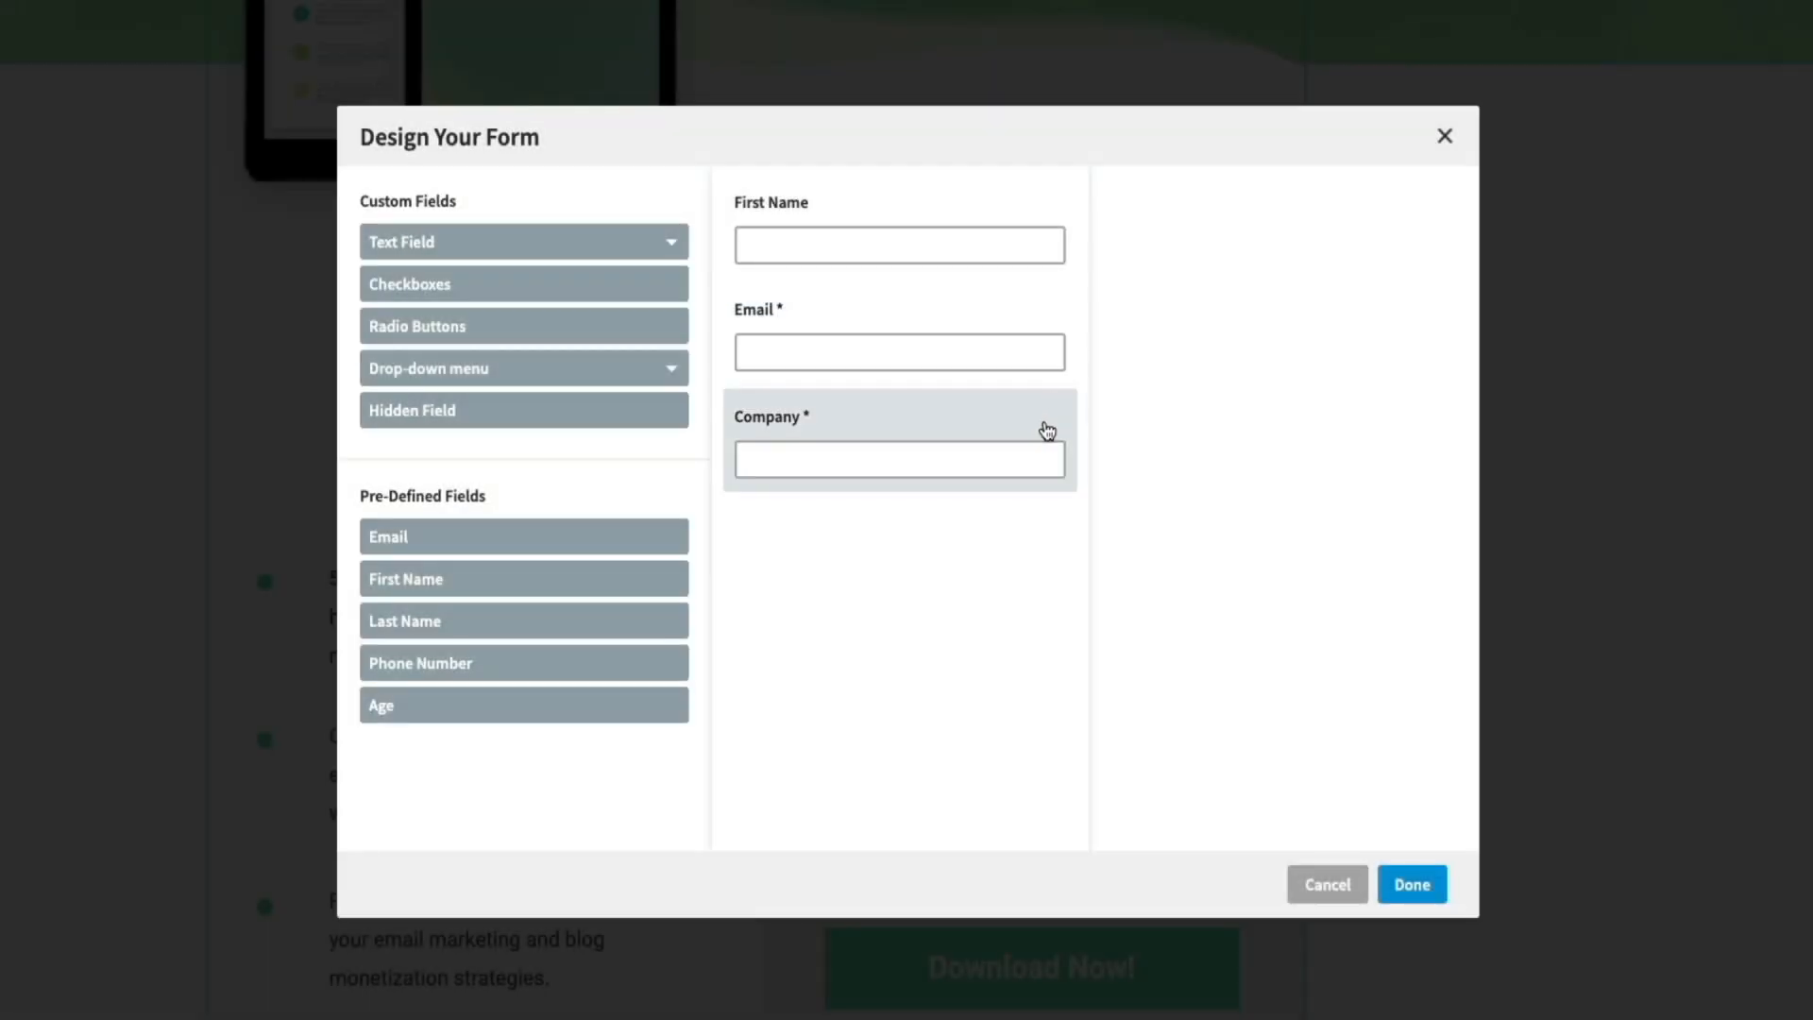
{"action": "left_click", "coordinate": [1010, 432]}
{"action": "left_click", "coordinate": [1065, 416]}
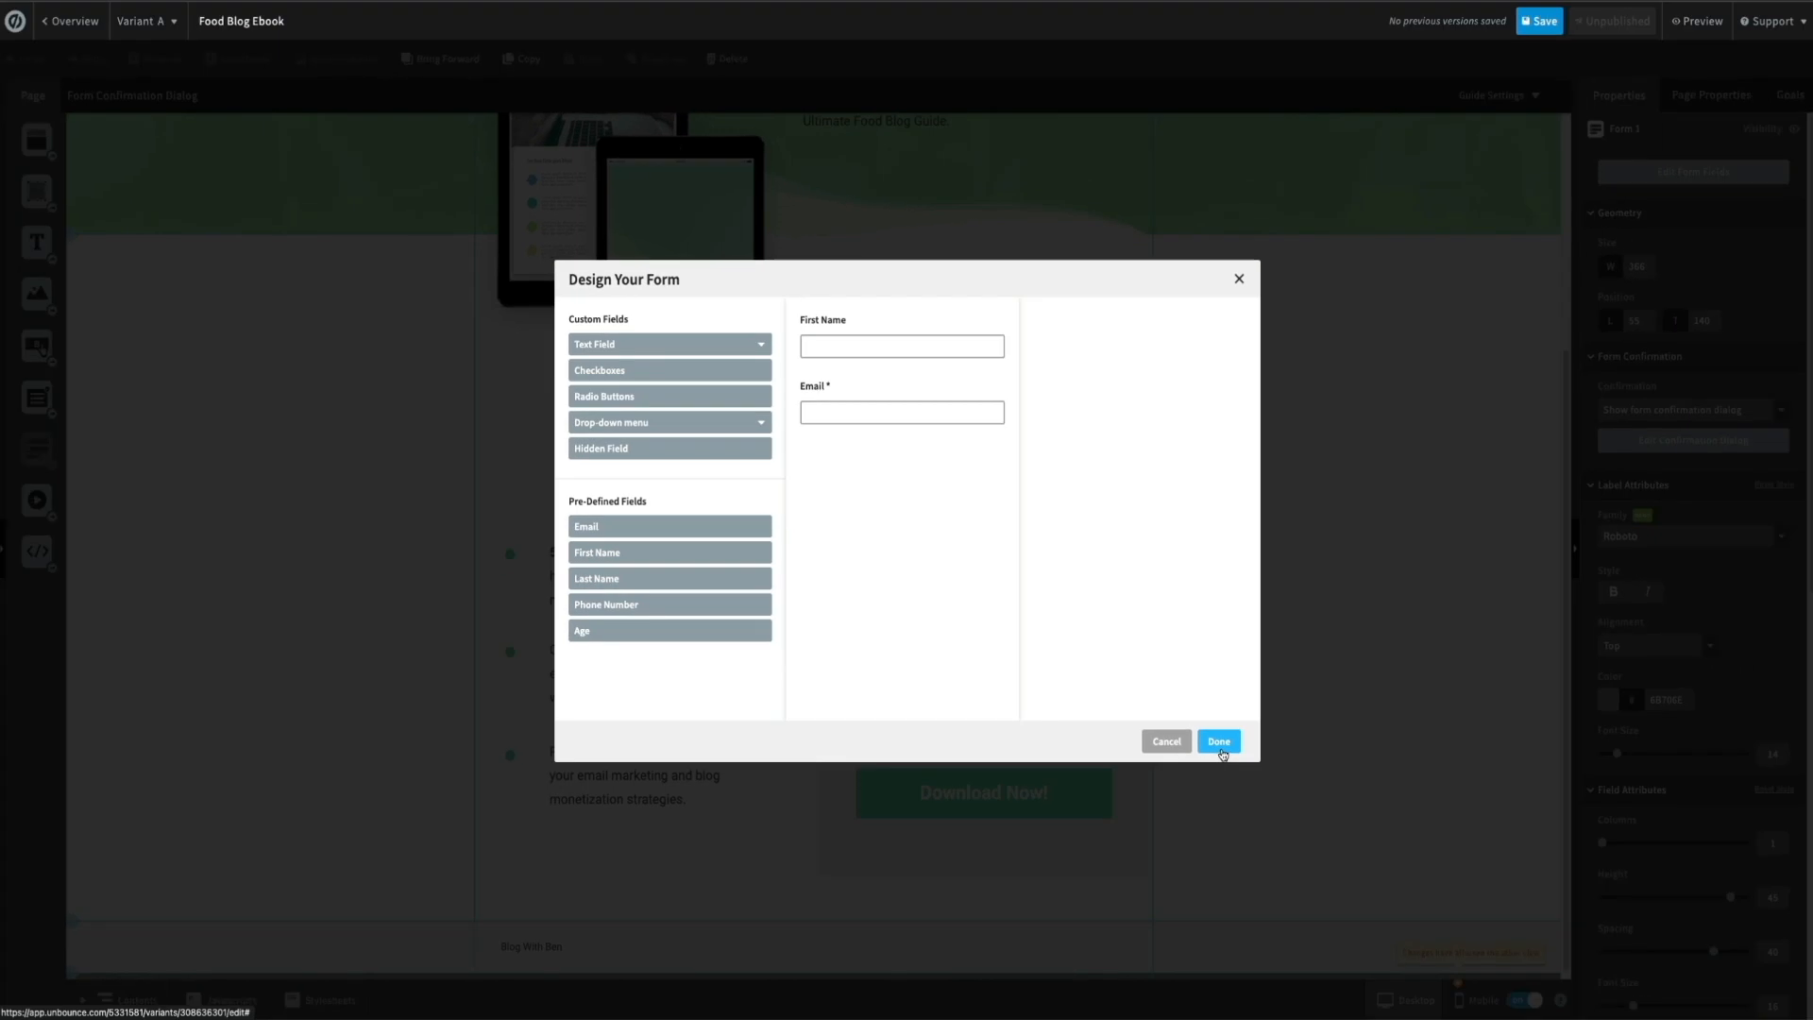
{"action": "left_click", "coordinate": [1219, 742]}
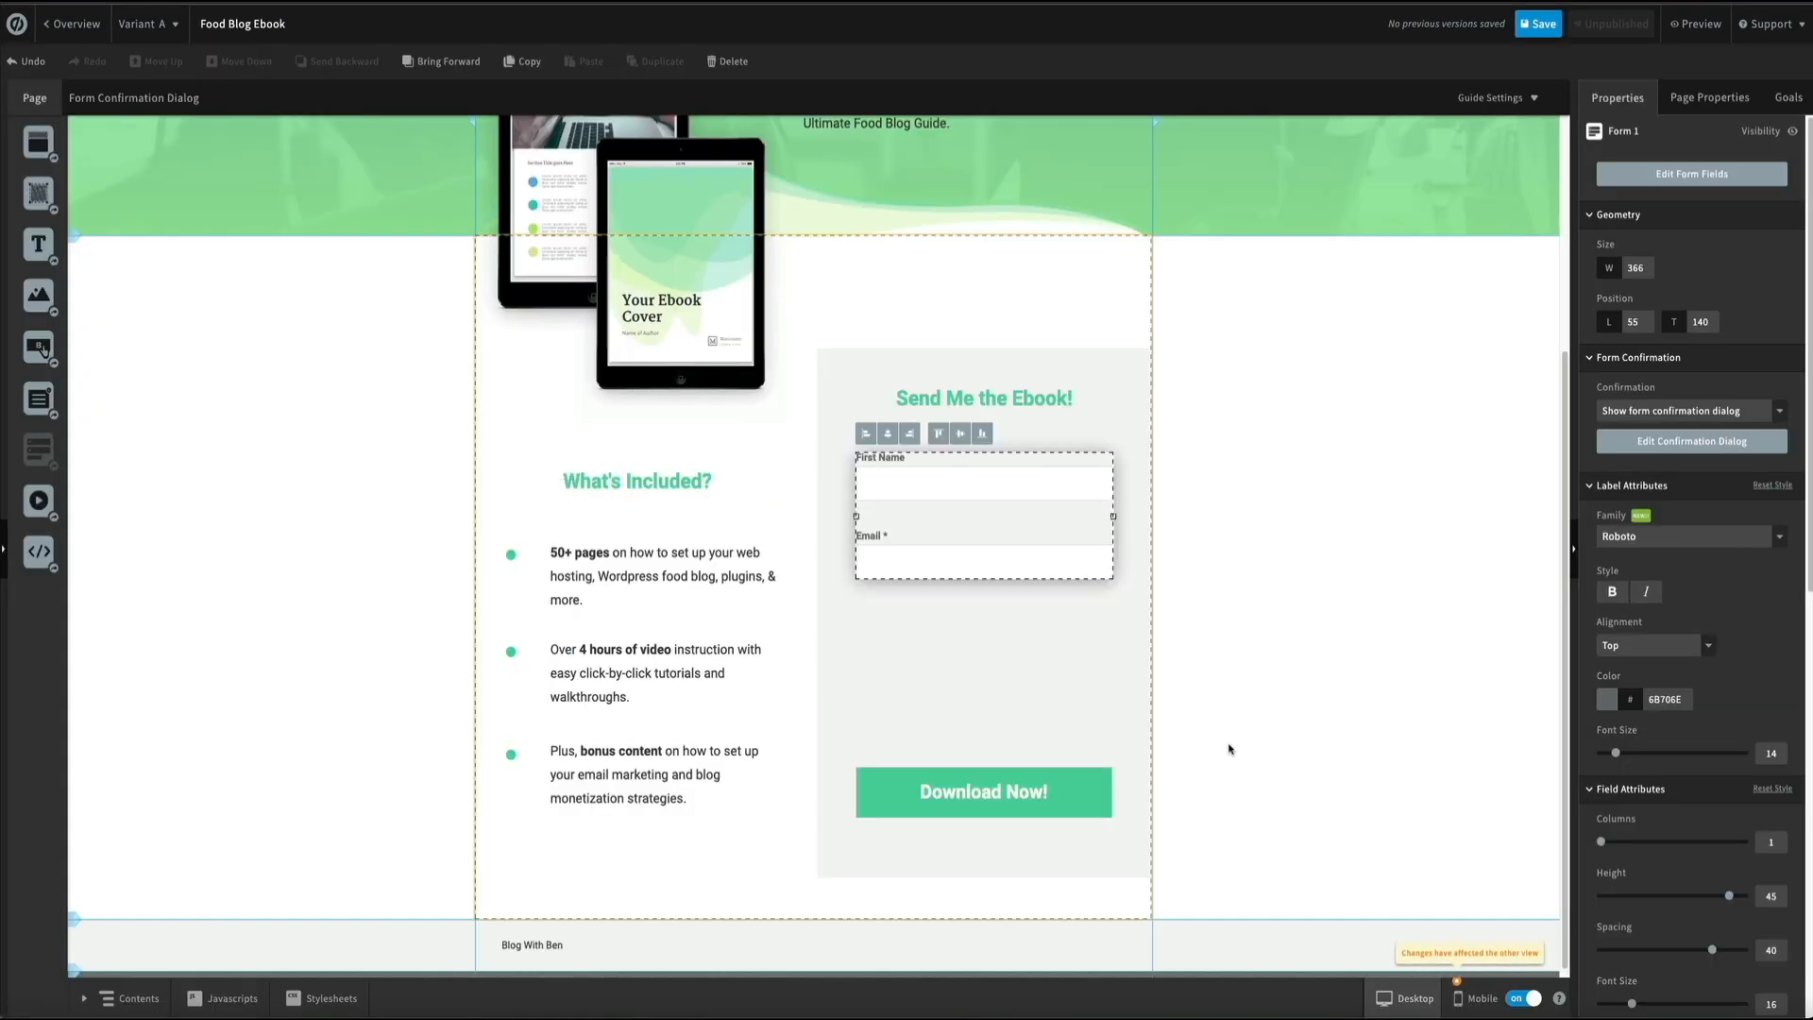
{"action": "left_click", "coordinate": [1363, 739]}
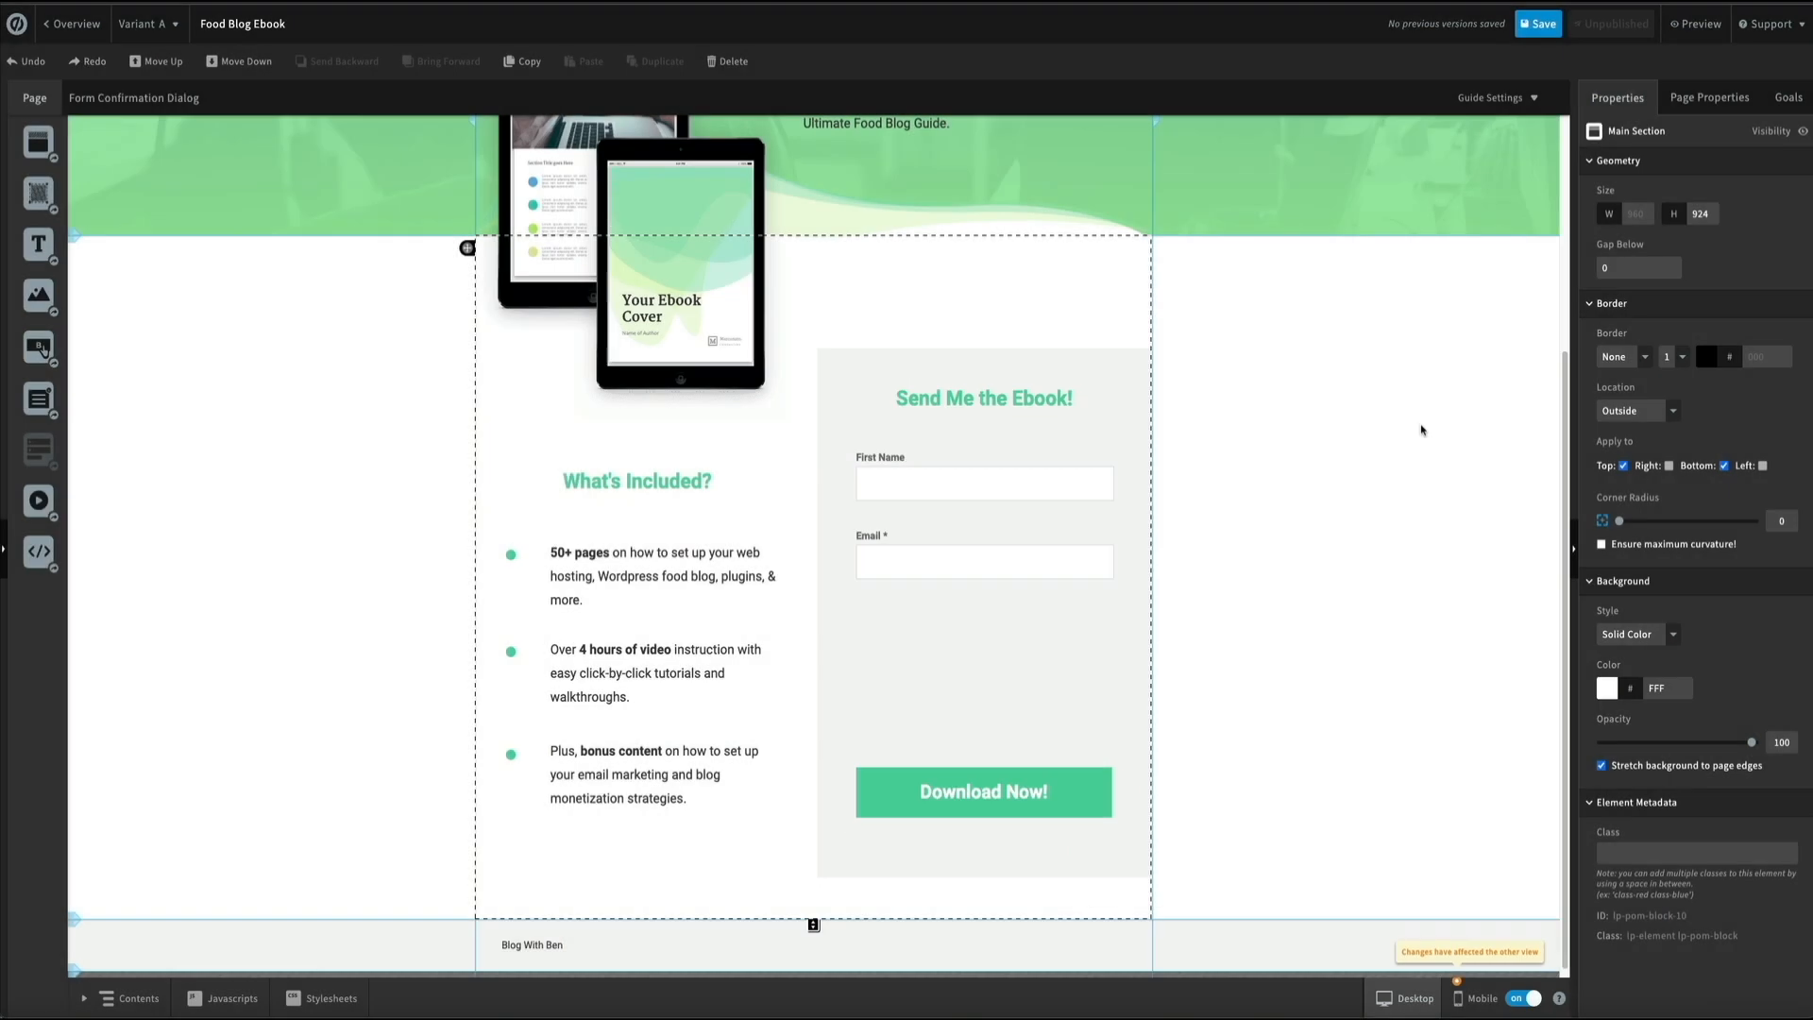
Step: Move the "Download Now!" button up below the Email field and shrink the form container to 541 px high
{"action": "left_click", "coordinate": [1136, 759]}
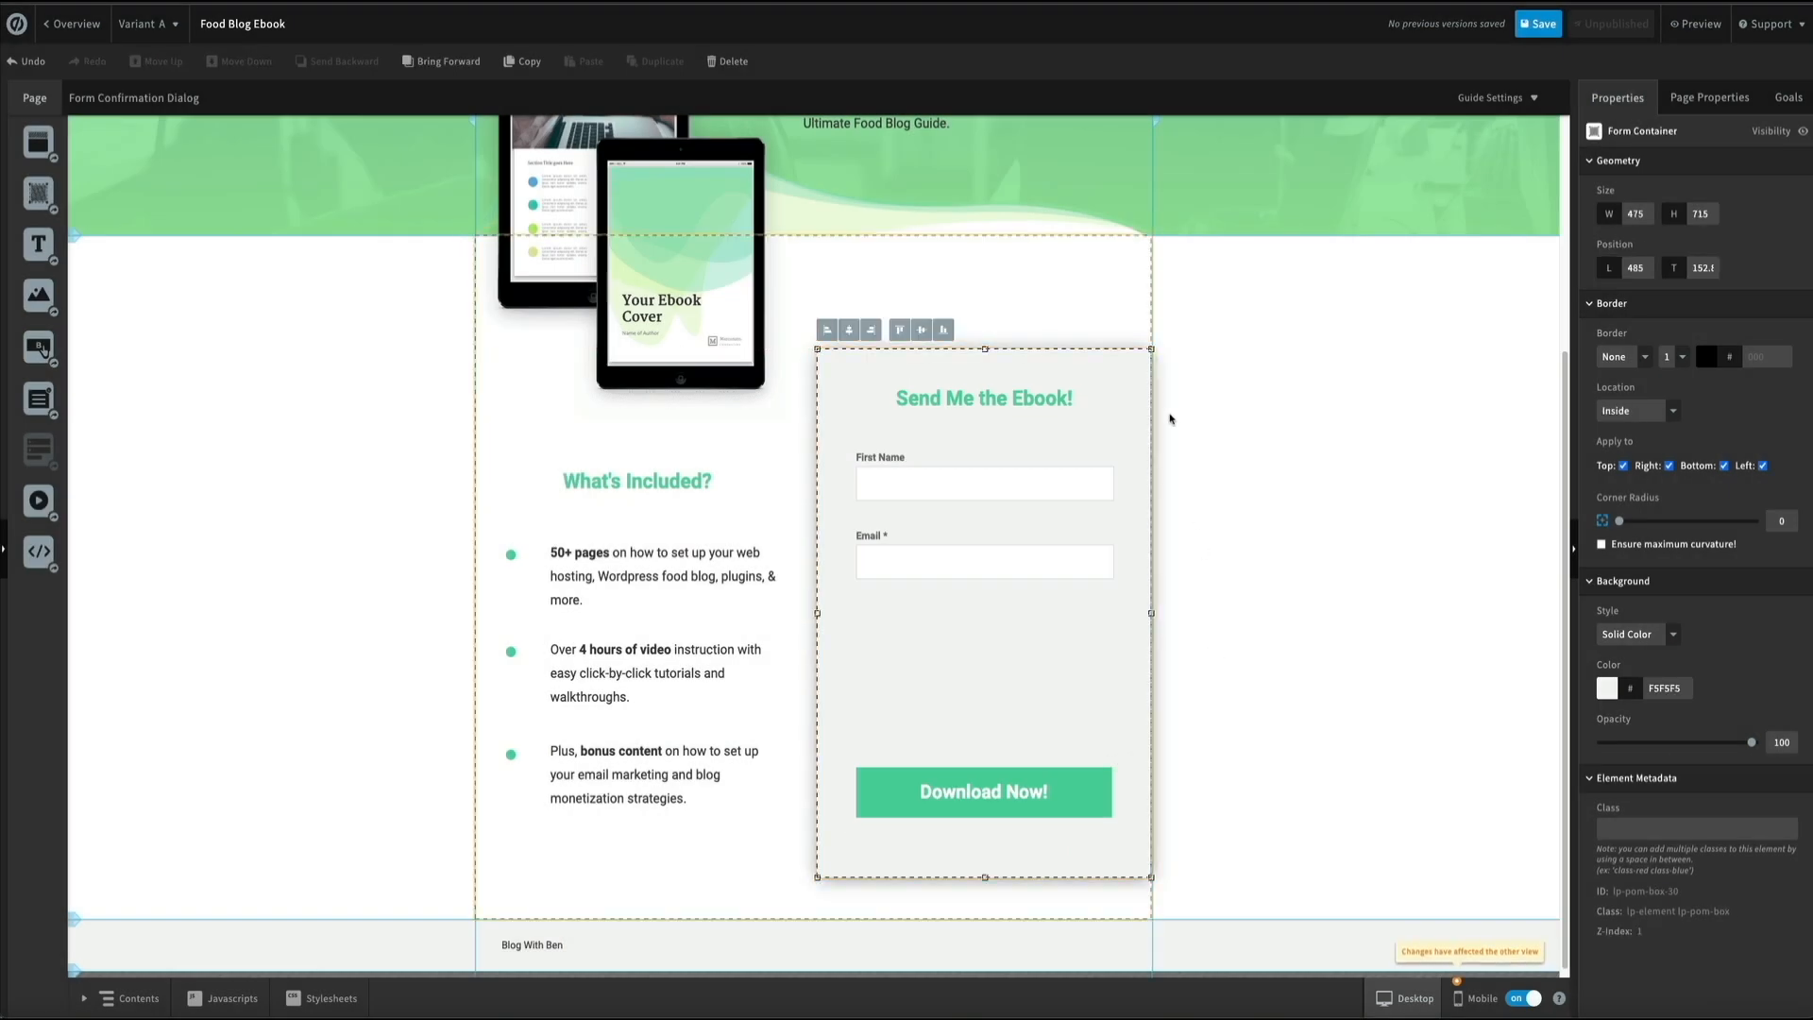
{"action": "left_click_drag", "start_coordinate": [984, 348], "coordinate": [983, 401]}
{"action": "left_click_drag", "start_coordinate": [977, 836], "coordinate": [974, 692]}
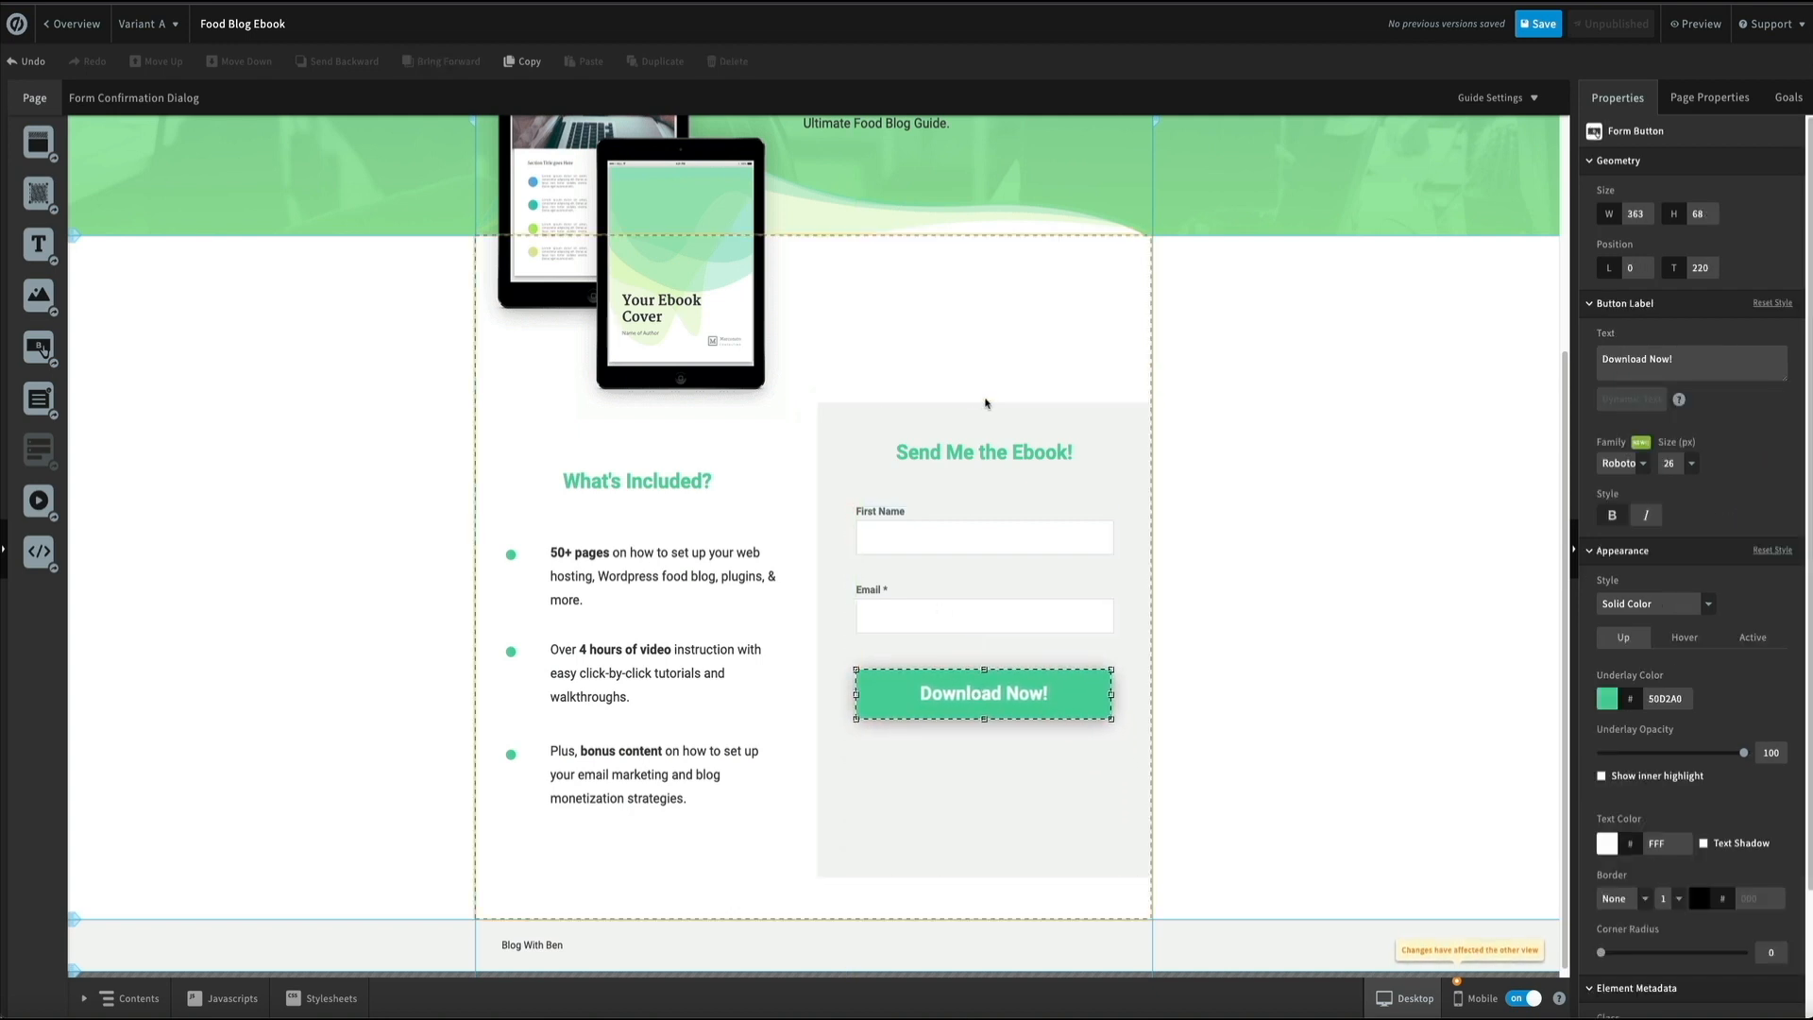
{"action": "left_click", "coordinate": [984, 404]}
{"action": "left_click_drag", "start_coordinate": [985, 404], "coordinate": [966, 450]}
{"action": "left_click_drag", "start_coordinate": [979, 795], "coordinate": [976, 833]}
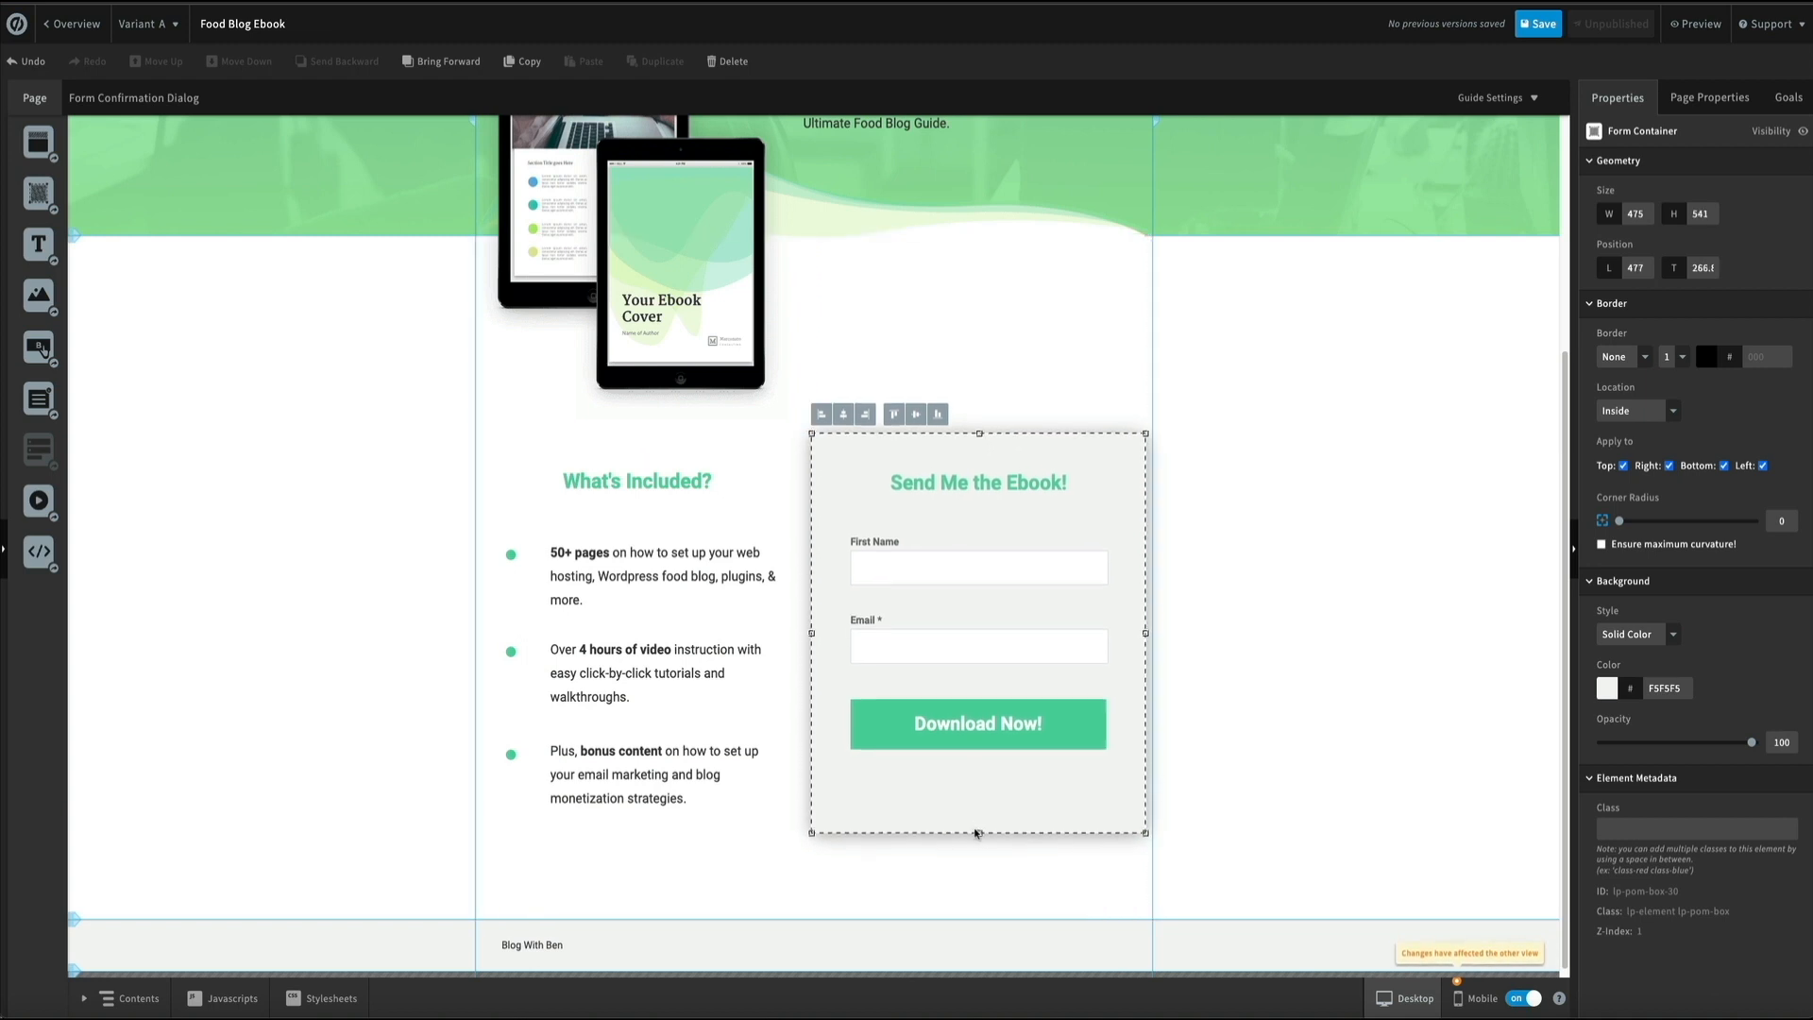
Step: Align the form container with the page's right guide and center the "Send Me the Ebook!" heading in it
{"action": "left_click_drag", "start_coordinate": [1097, 465], "coordinate": [1103, 466]}
{"action": "left_click_drag", "start_coordinate": [1020, 482], "coordinate": [1021, 479]}
{"action": "left_click", "coordinate": [1332, 381]}
{"action": "left_click", "coordinate": [1072, 479]}
{"action": "left_click", "coordinate": [1410, 506]}
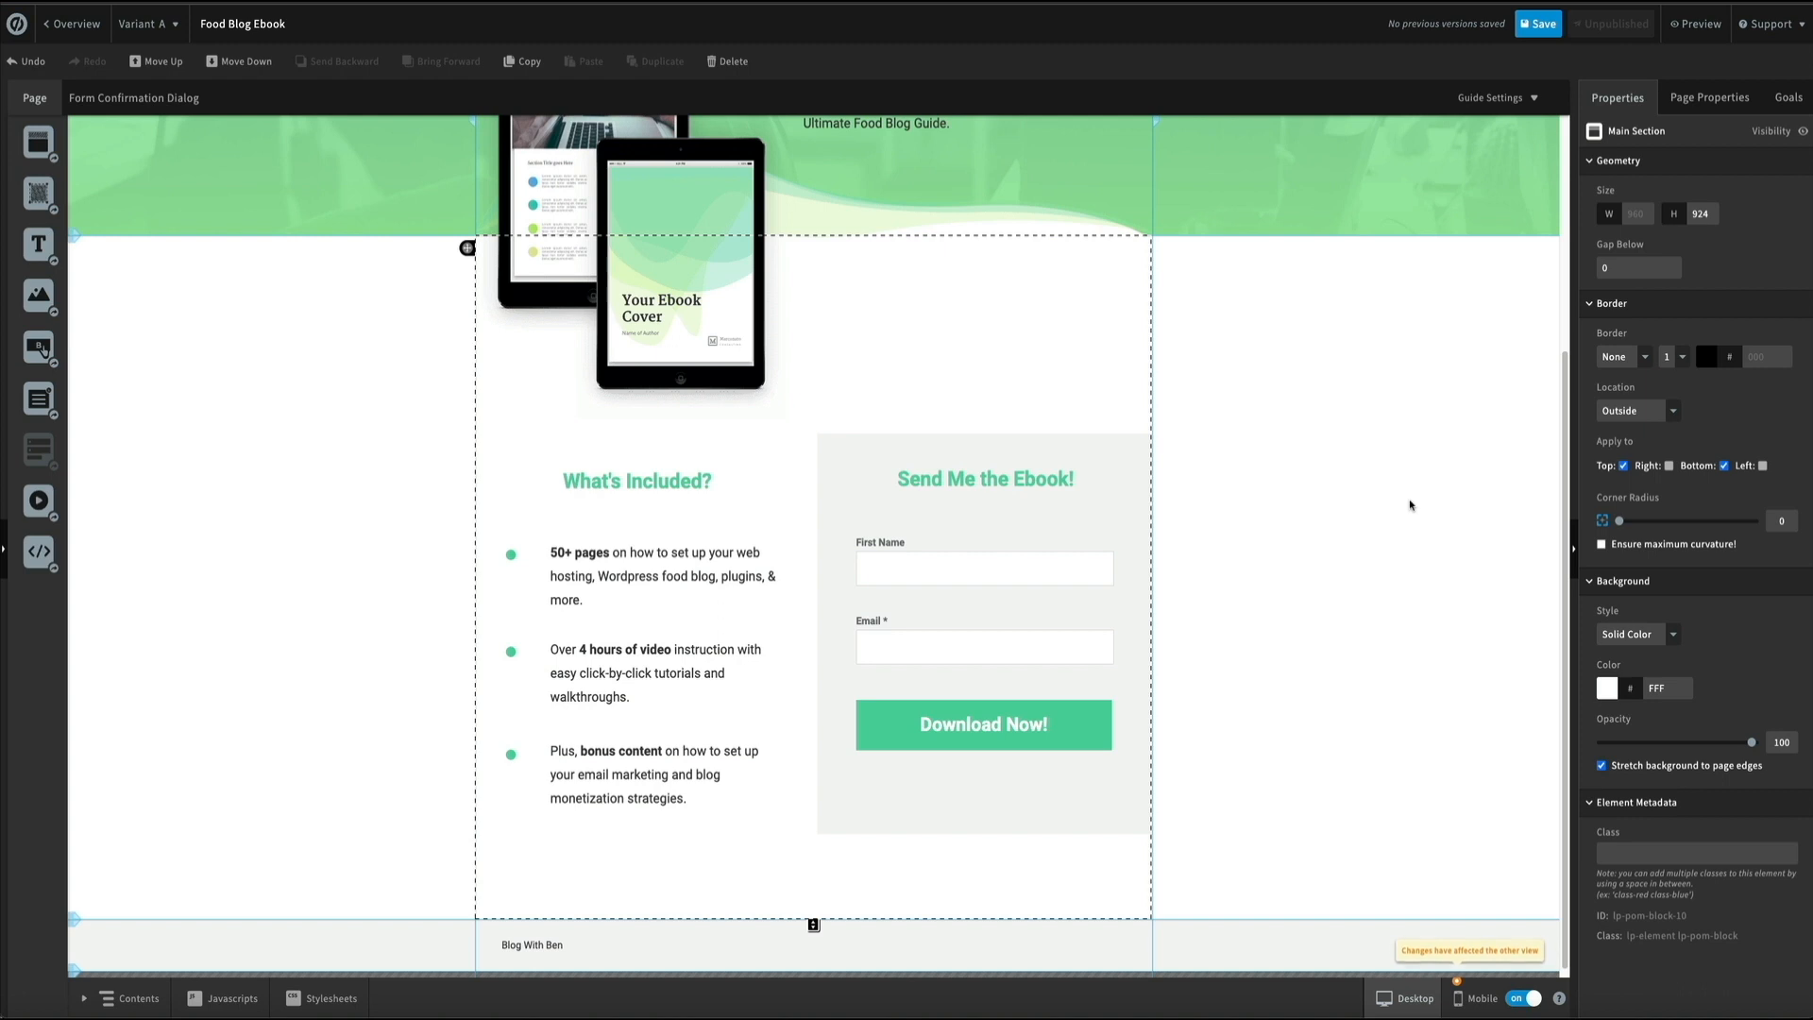
Step: In the mobile layout, place the two misplaced bullets beside the second and third benefits
{"action": "scroll", "coordinate": [1410, 506], "scroll_direction": "up", "scroll_amount": 3}
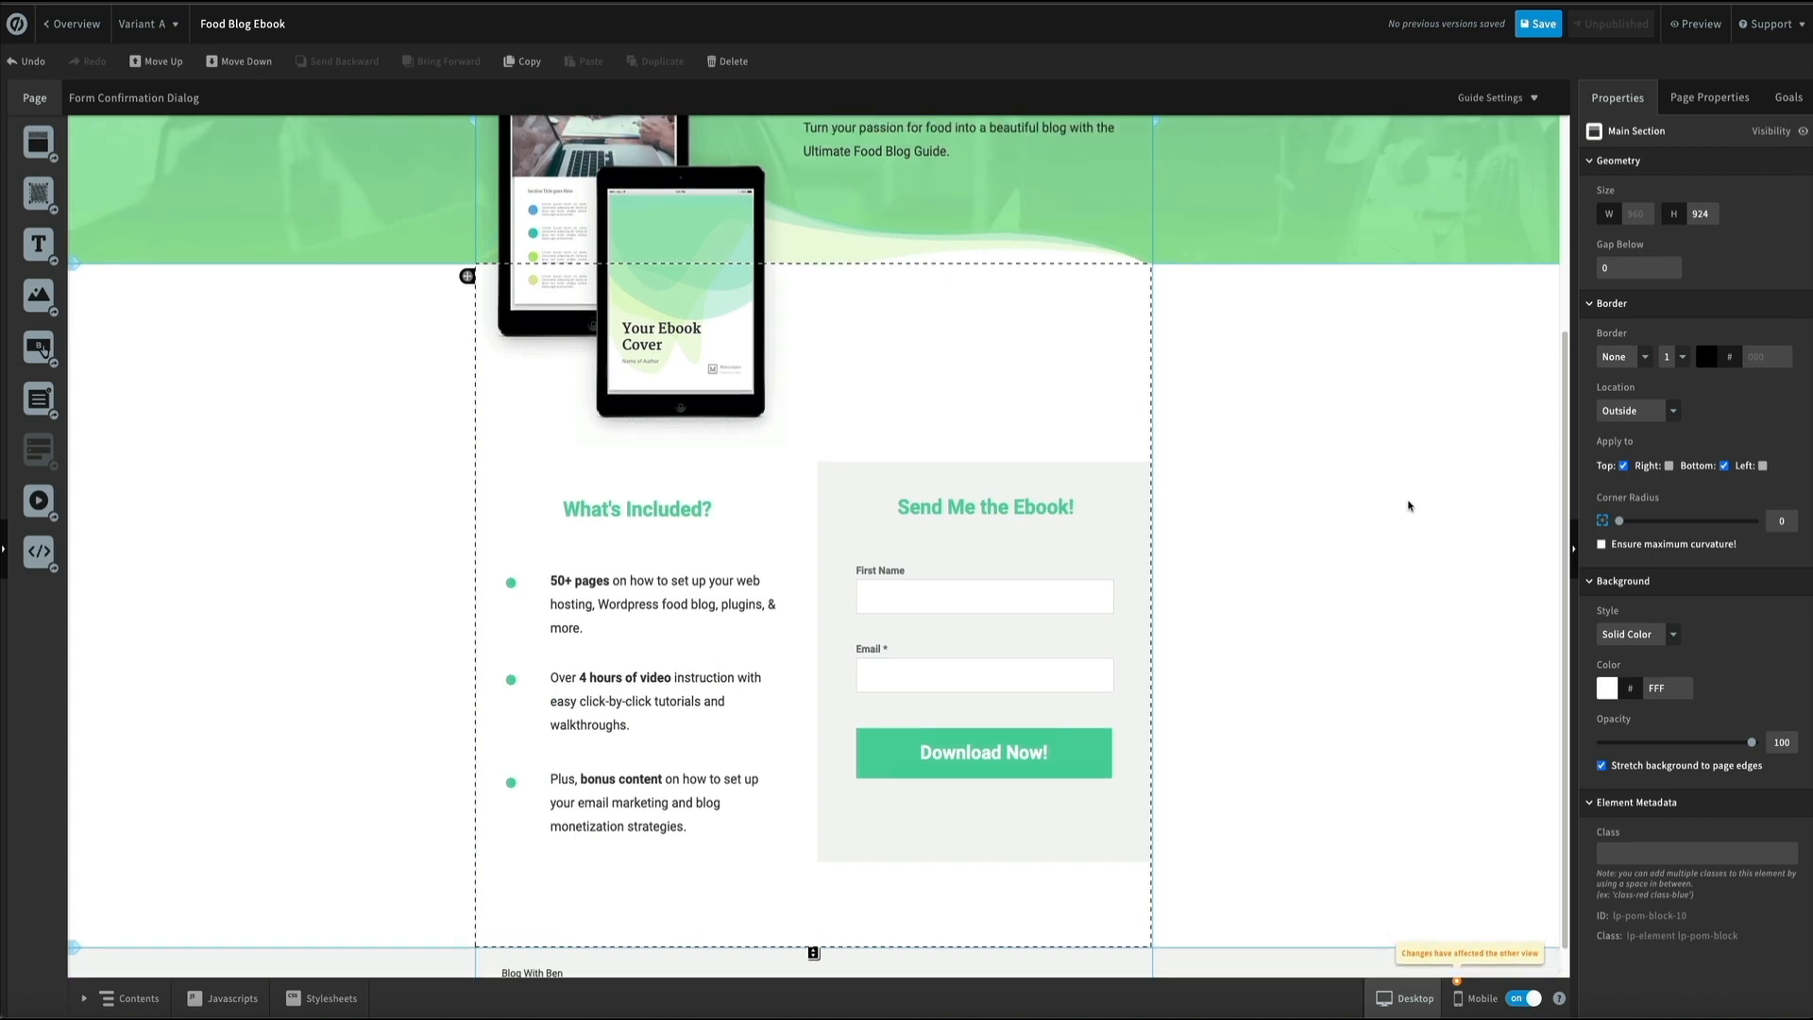
{"action": "scroll", "coordinate": [1409, 505], "scroll_direction": "up", "scroll_amount": 2}
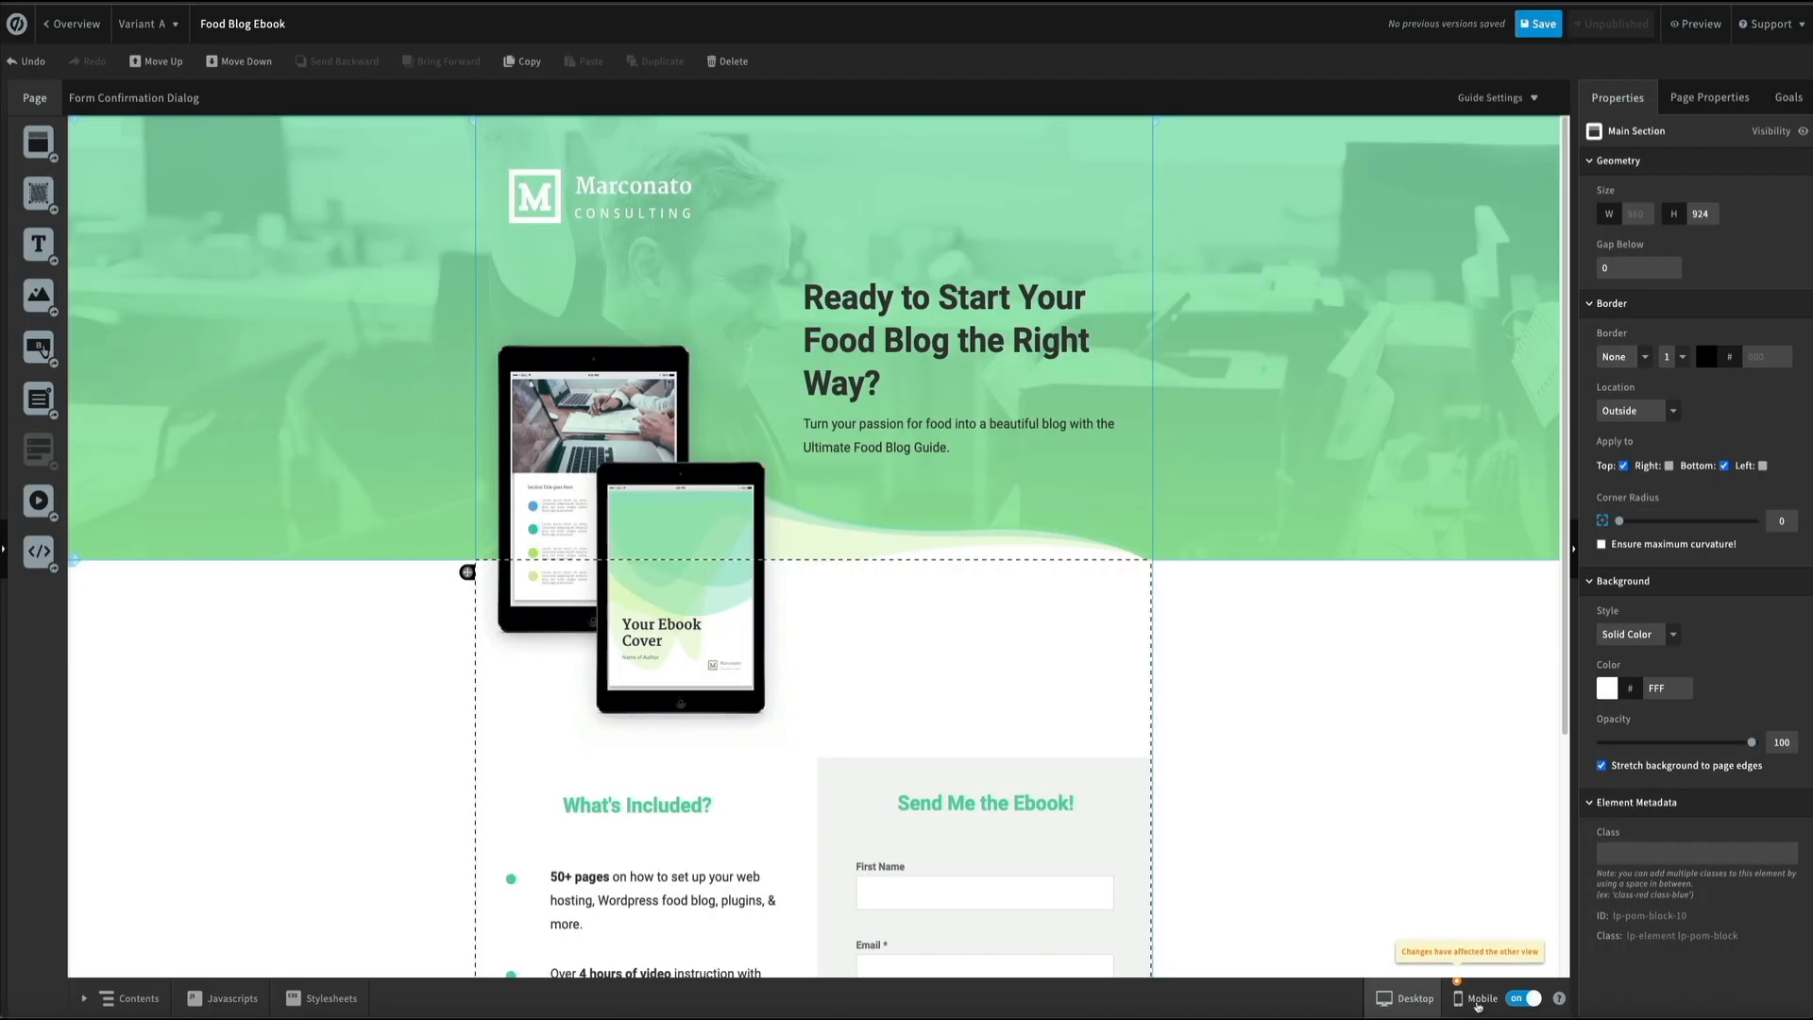
{"action": "left_click", "coordinate": [1479, 1001]}
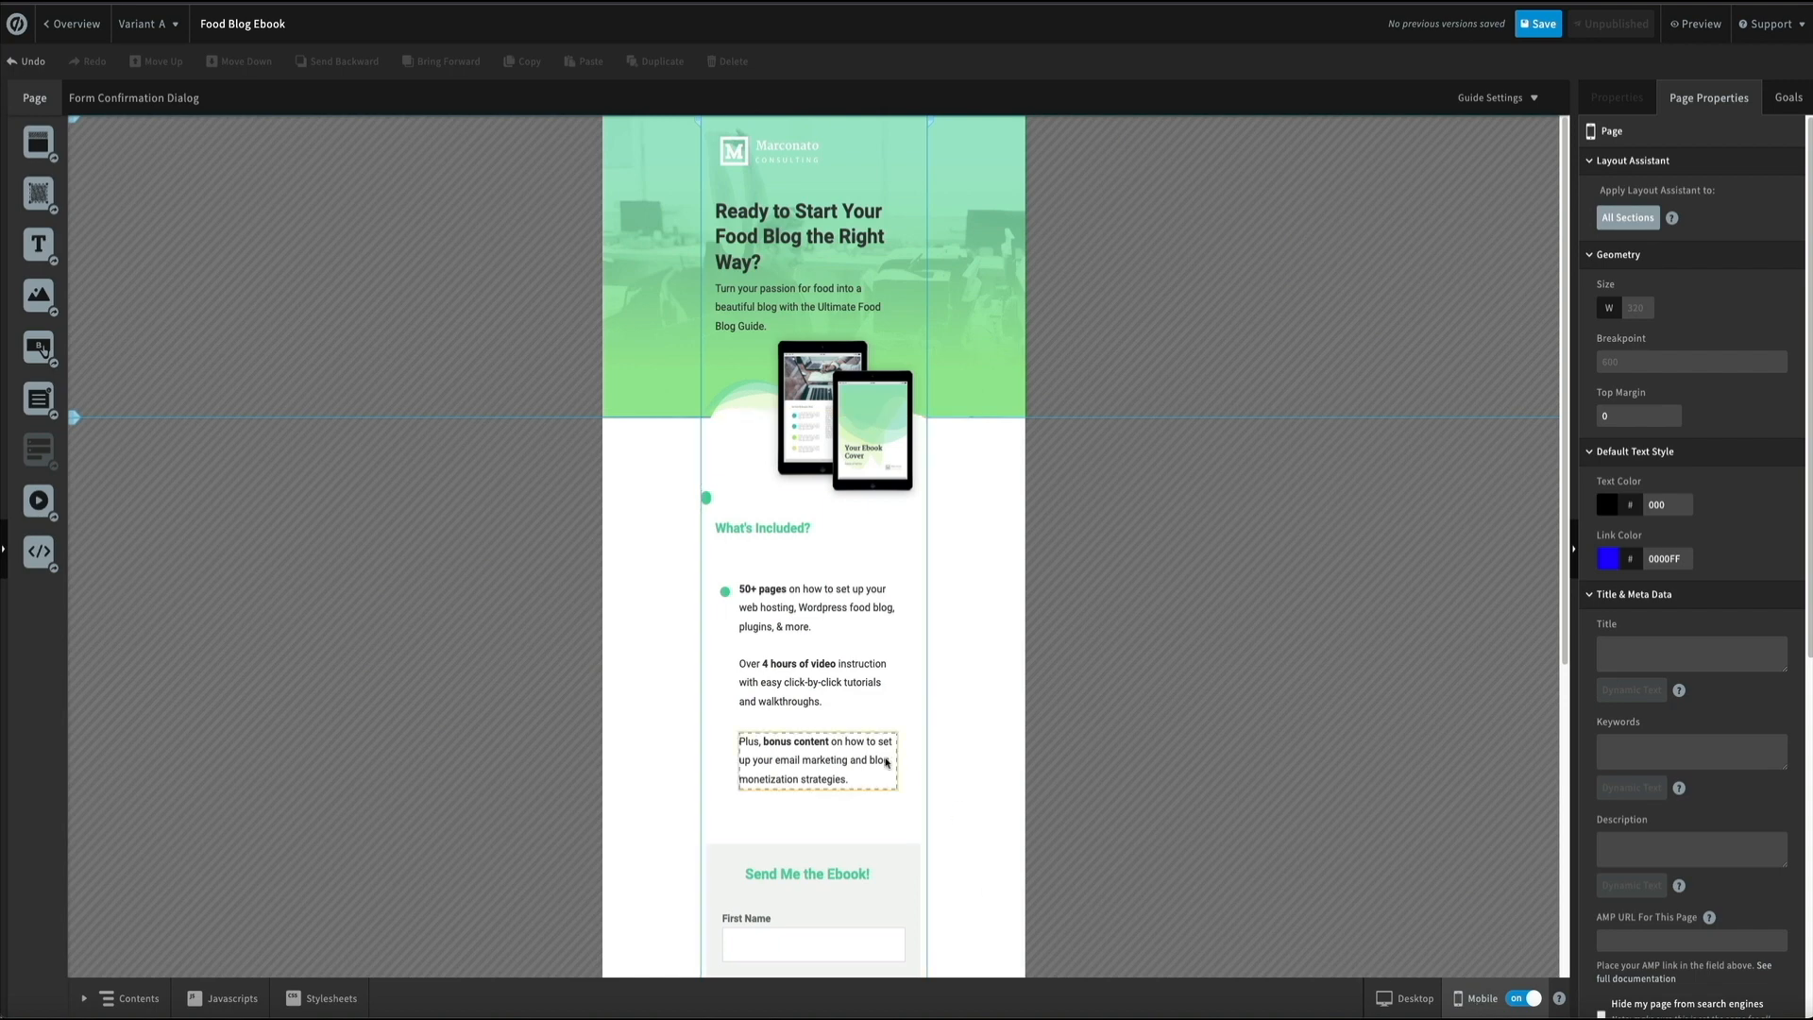
{"action": "scroll", "coordinate": [886, 763], "scroll_direction": "down", "scroll_amount": 1}
{"action": "scroll", "coordinate": [886, 763], "scroll_direction": "down", "scroll_amount": 5}
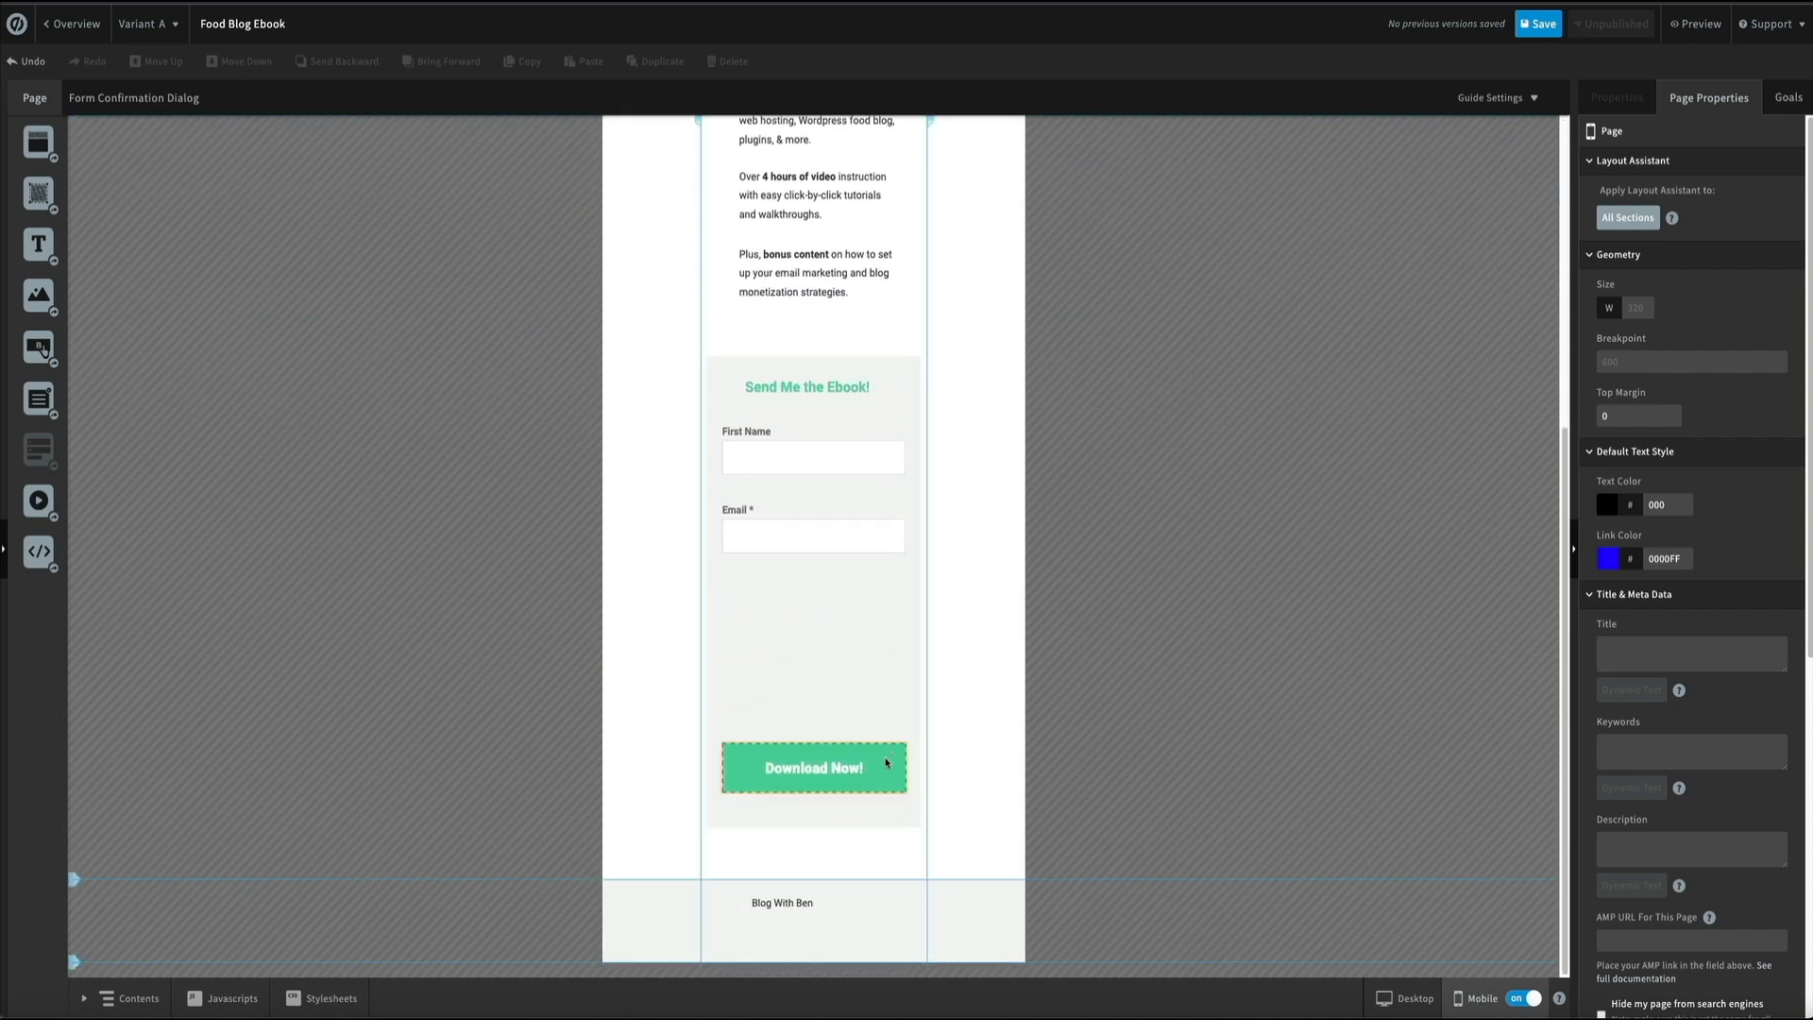
{"action": "scroll", "coordinate": [884, 763], "scroll_direction": "up", "scroll_amount": 2}
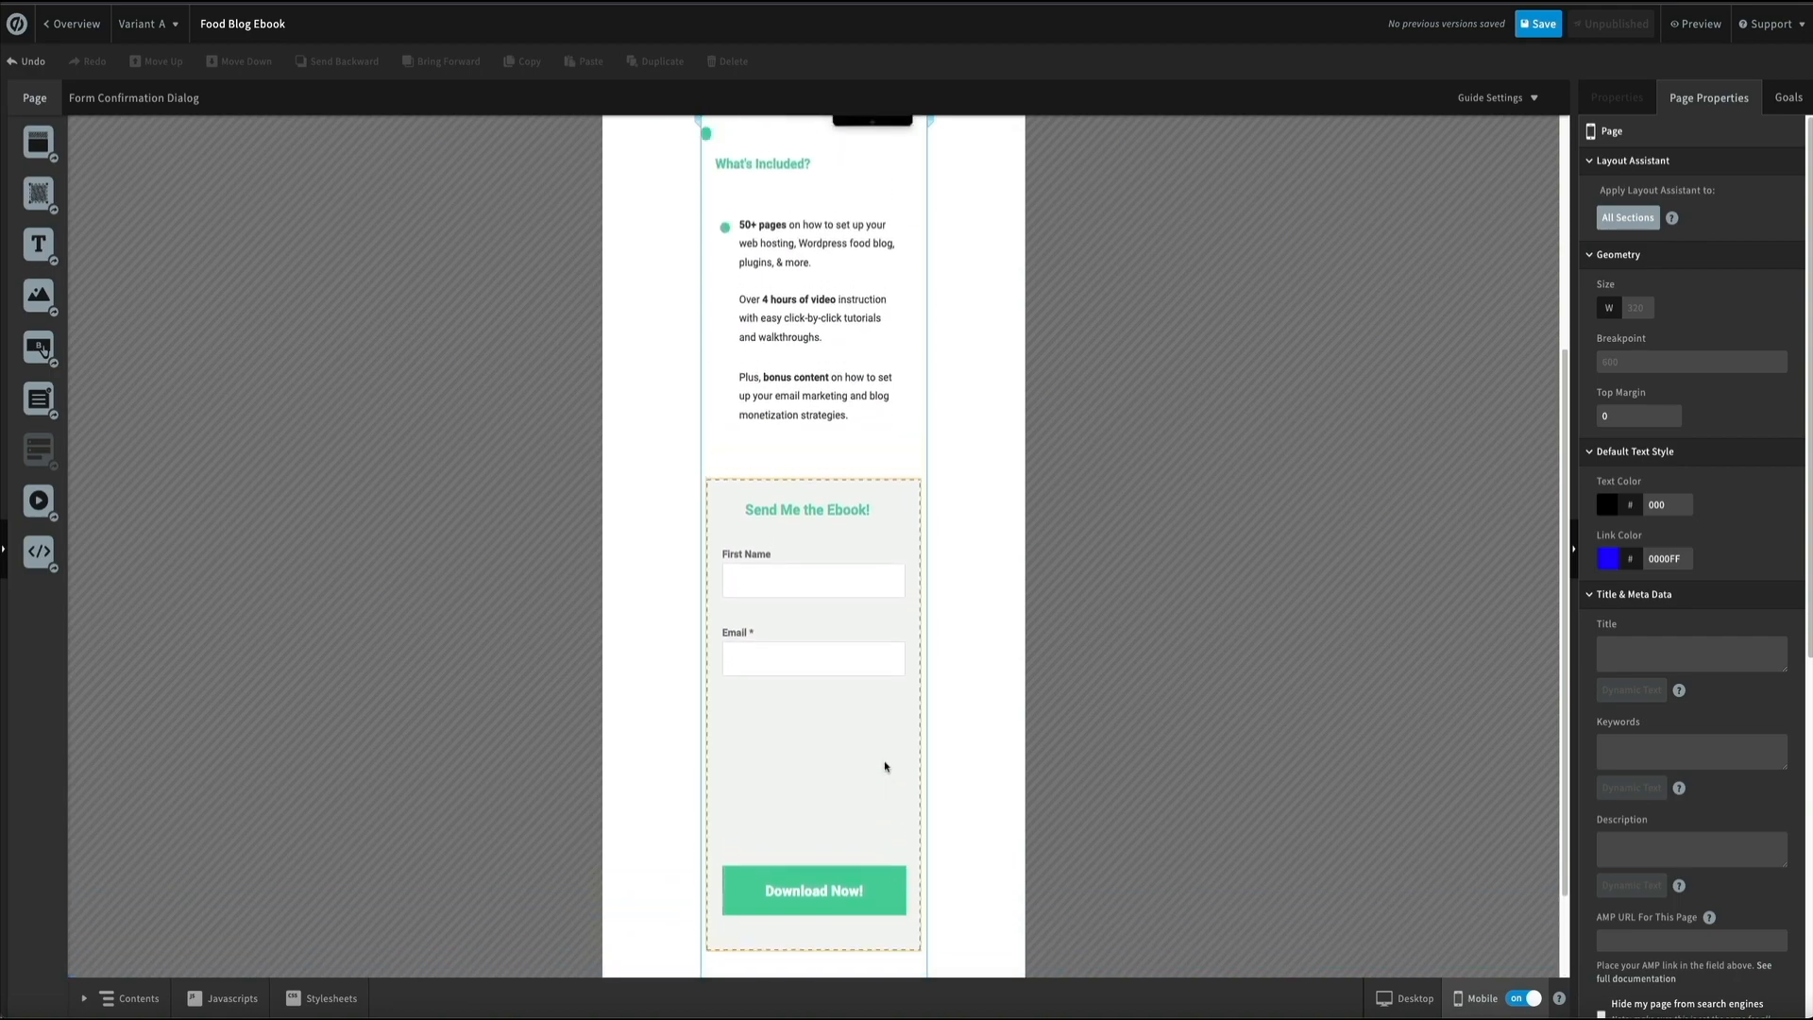
{"action": "scroll", "coordinate": [886, 765], "scroll_direction": "up", "scroll_amount": 4}
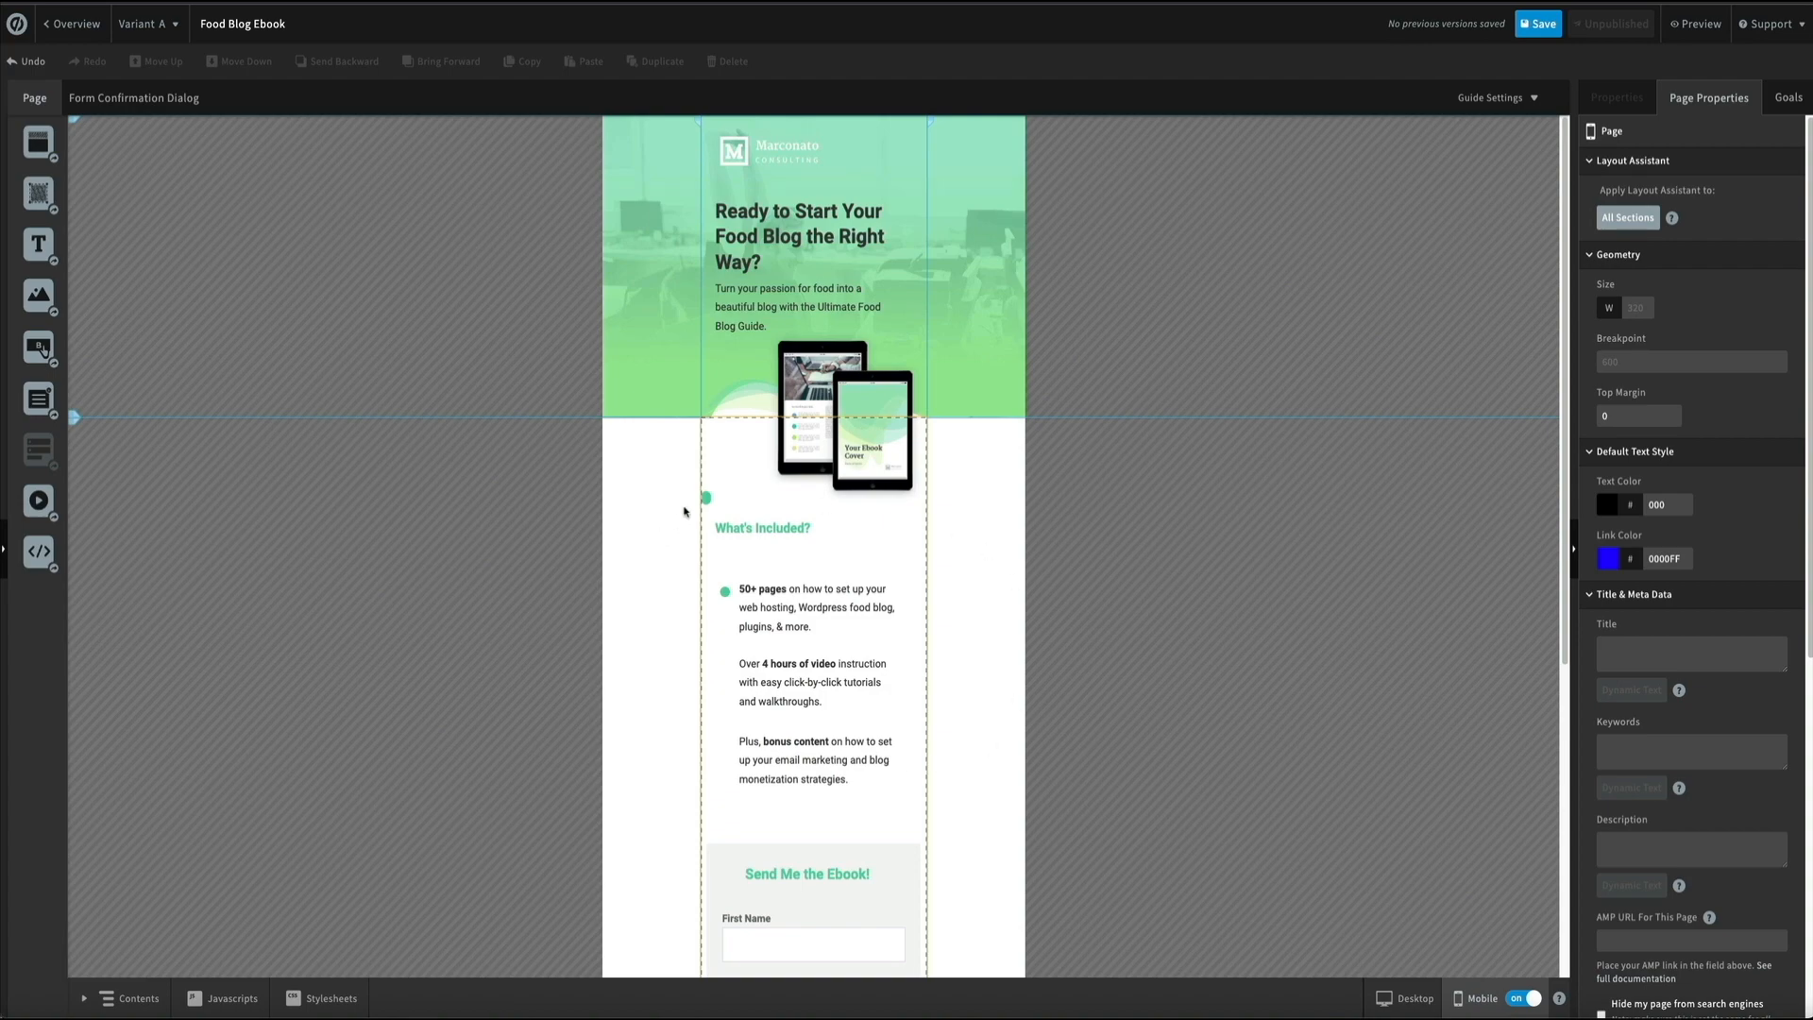
{"action": "left_click_drag", "start_coordinate": [707, 496], "coordinate": [725, 669]}
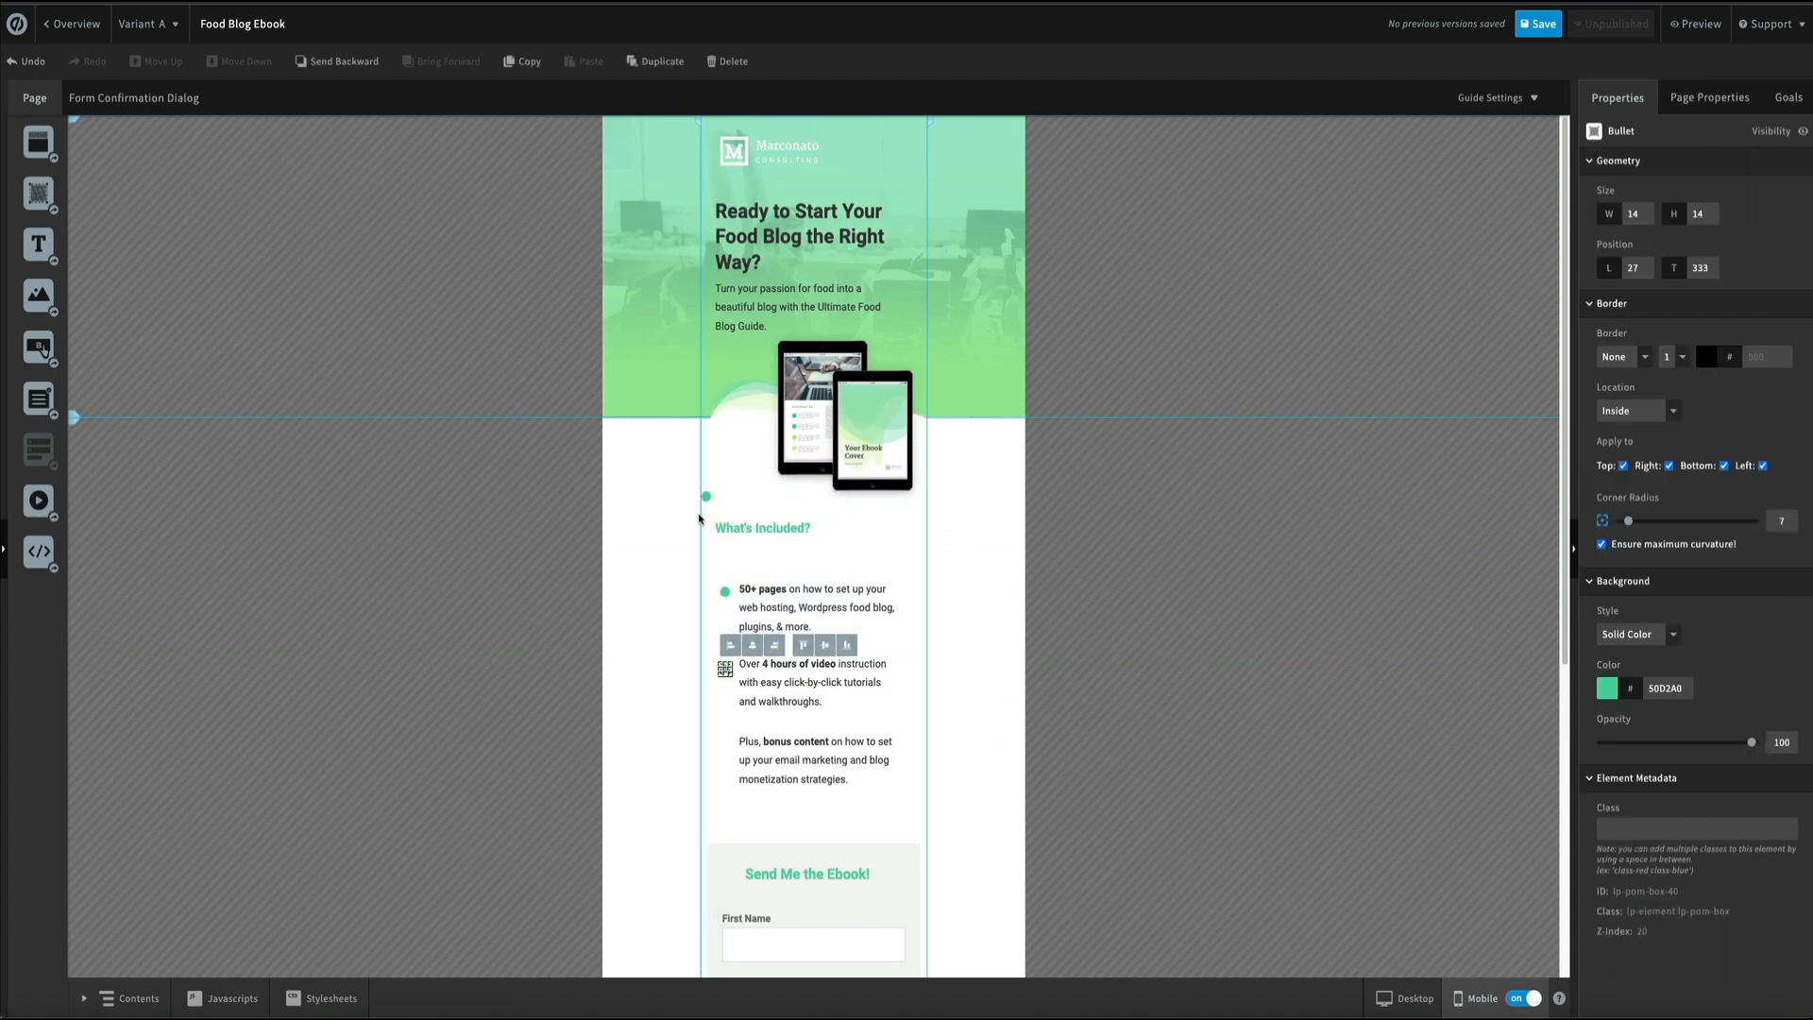
{"action": "left_click_drag", "start_coordinate": [705, 495], "coordinate": [724, 743]}
{"action": "left_click", "coordinate": [866, 781]}
{"action": "left_click", "coordinate": [723, 742]}
{"action": "left_click", "coordinate": [988, 732]}
Step: Center the "What's Included?" heading above the benefits list in the mobile layout
{"action": "scroll", "coordinate": [884, 661], "scroll_direction": "down", "scroll_amount": 3}
{"action": "left_click_drag", "start_coordinate": [783, 230], "coordinate": [819, 231]}
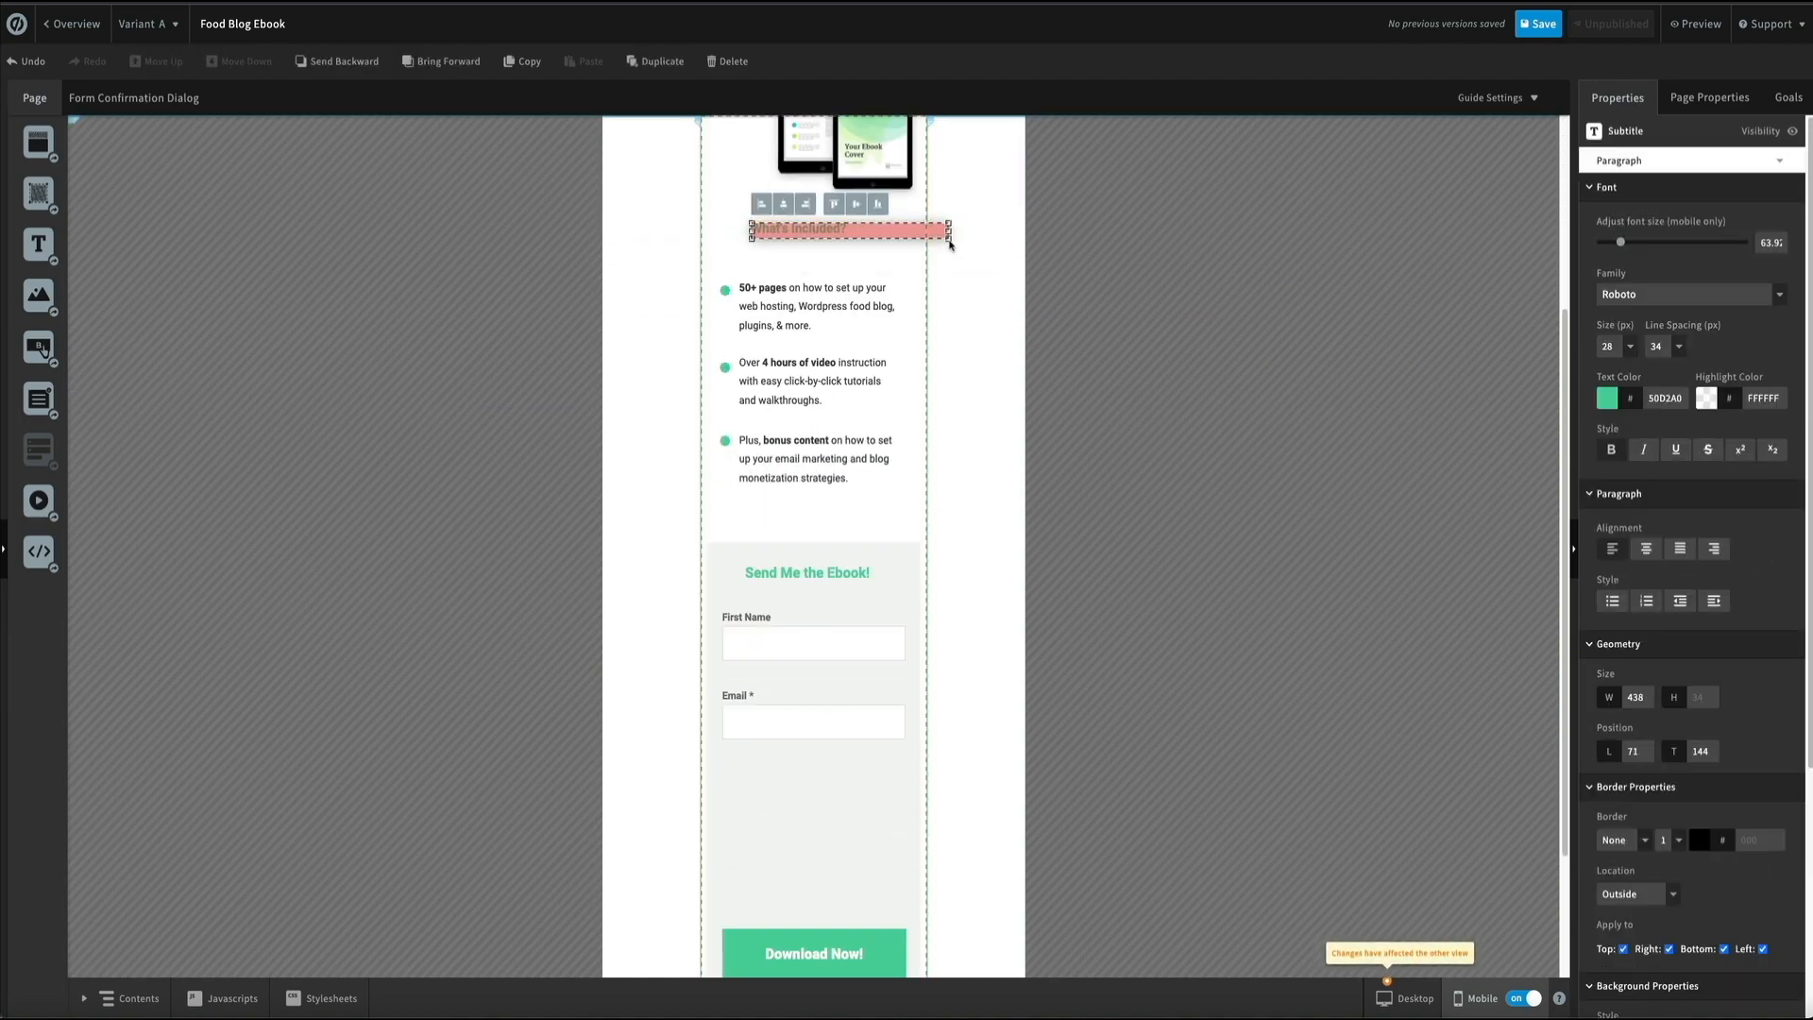
{"action": "scroll", "coordinate": [903, 567], "scroll_direction": "up", "scroll_amount": 3}
{"action": "left_click", "coordinate": [903, 589]}
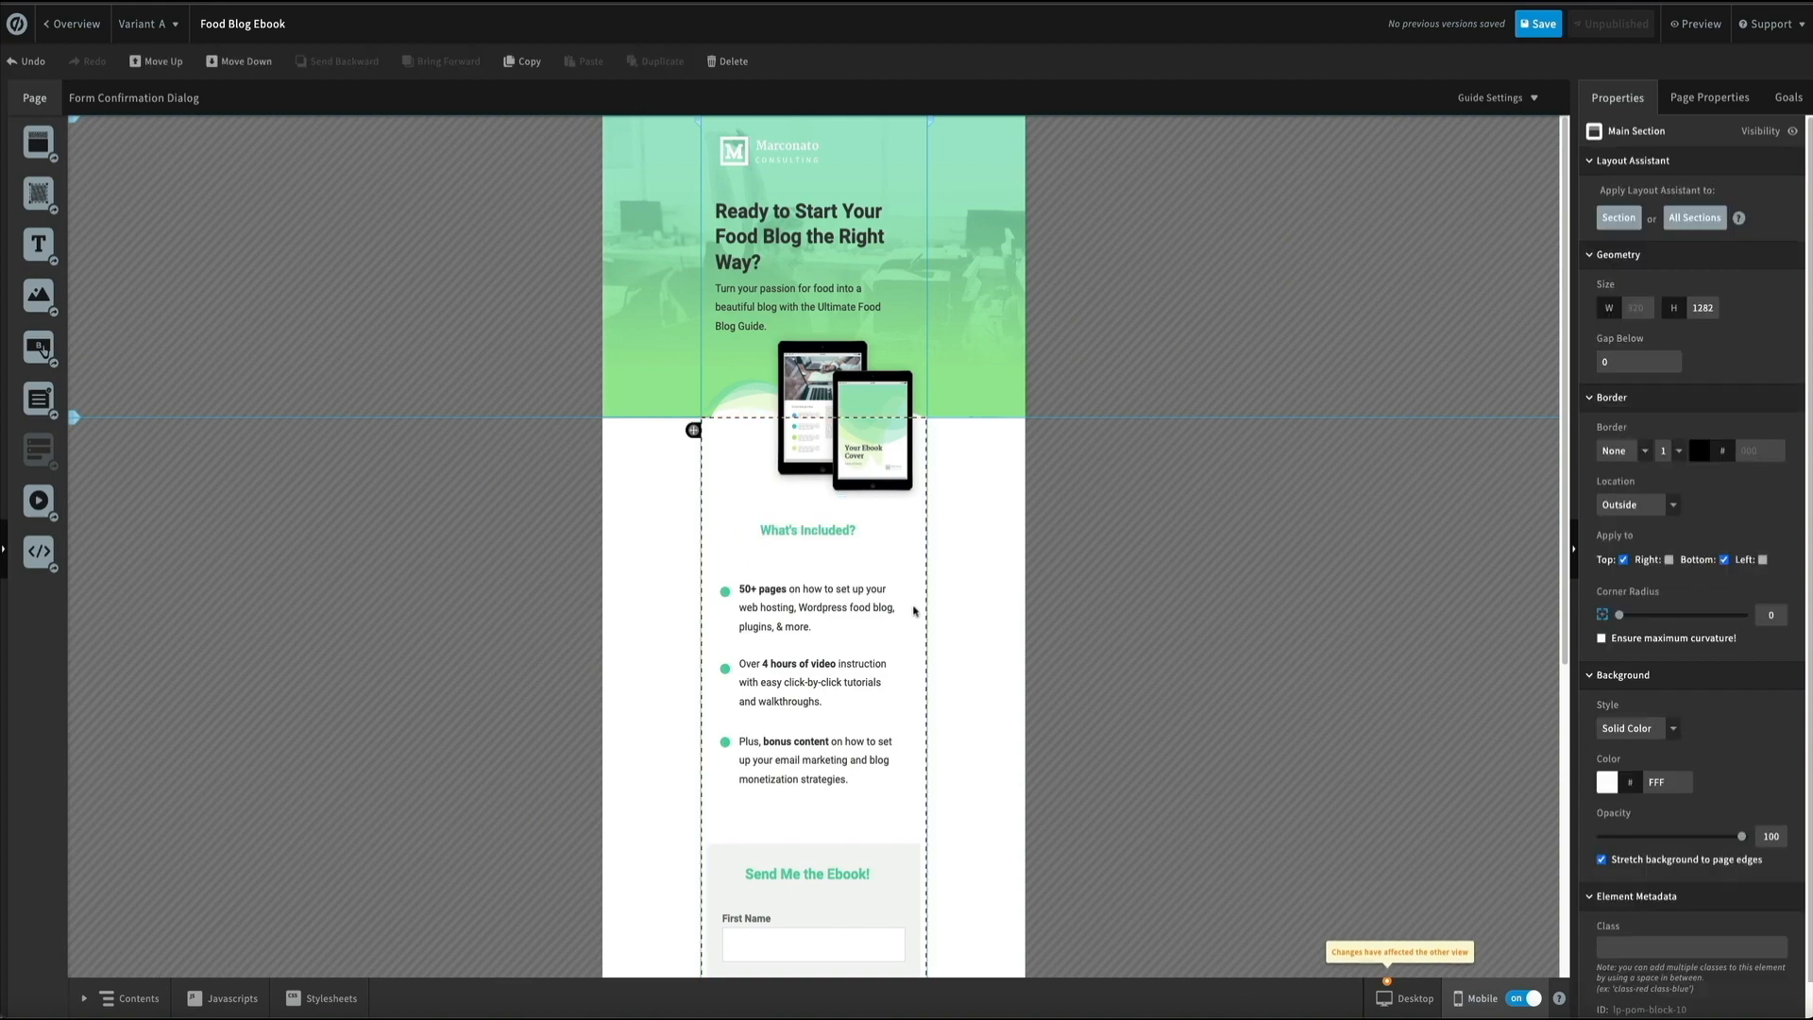
Step: In the mobile layout, lower the form container slightly, move "Download Now!" up below the Email field, and shorten the container to about 430 px
{"action": "scroll", "coordinate": [921, 618], "scroll_direction": "down", "scroll_amount": 5}
{"action": "left_click", "coordinate": [813, 897]}
{"action": "left_click", "coordinate": [855, 838]}
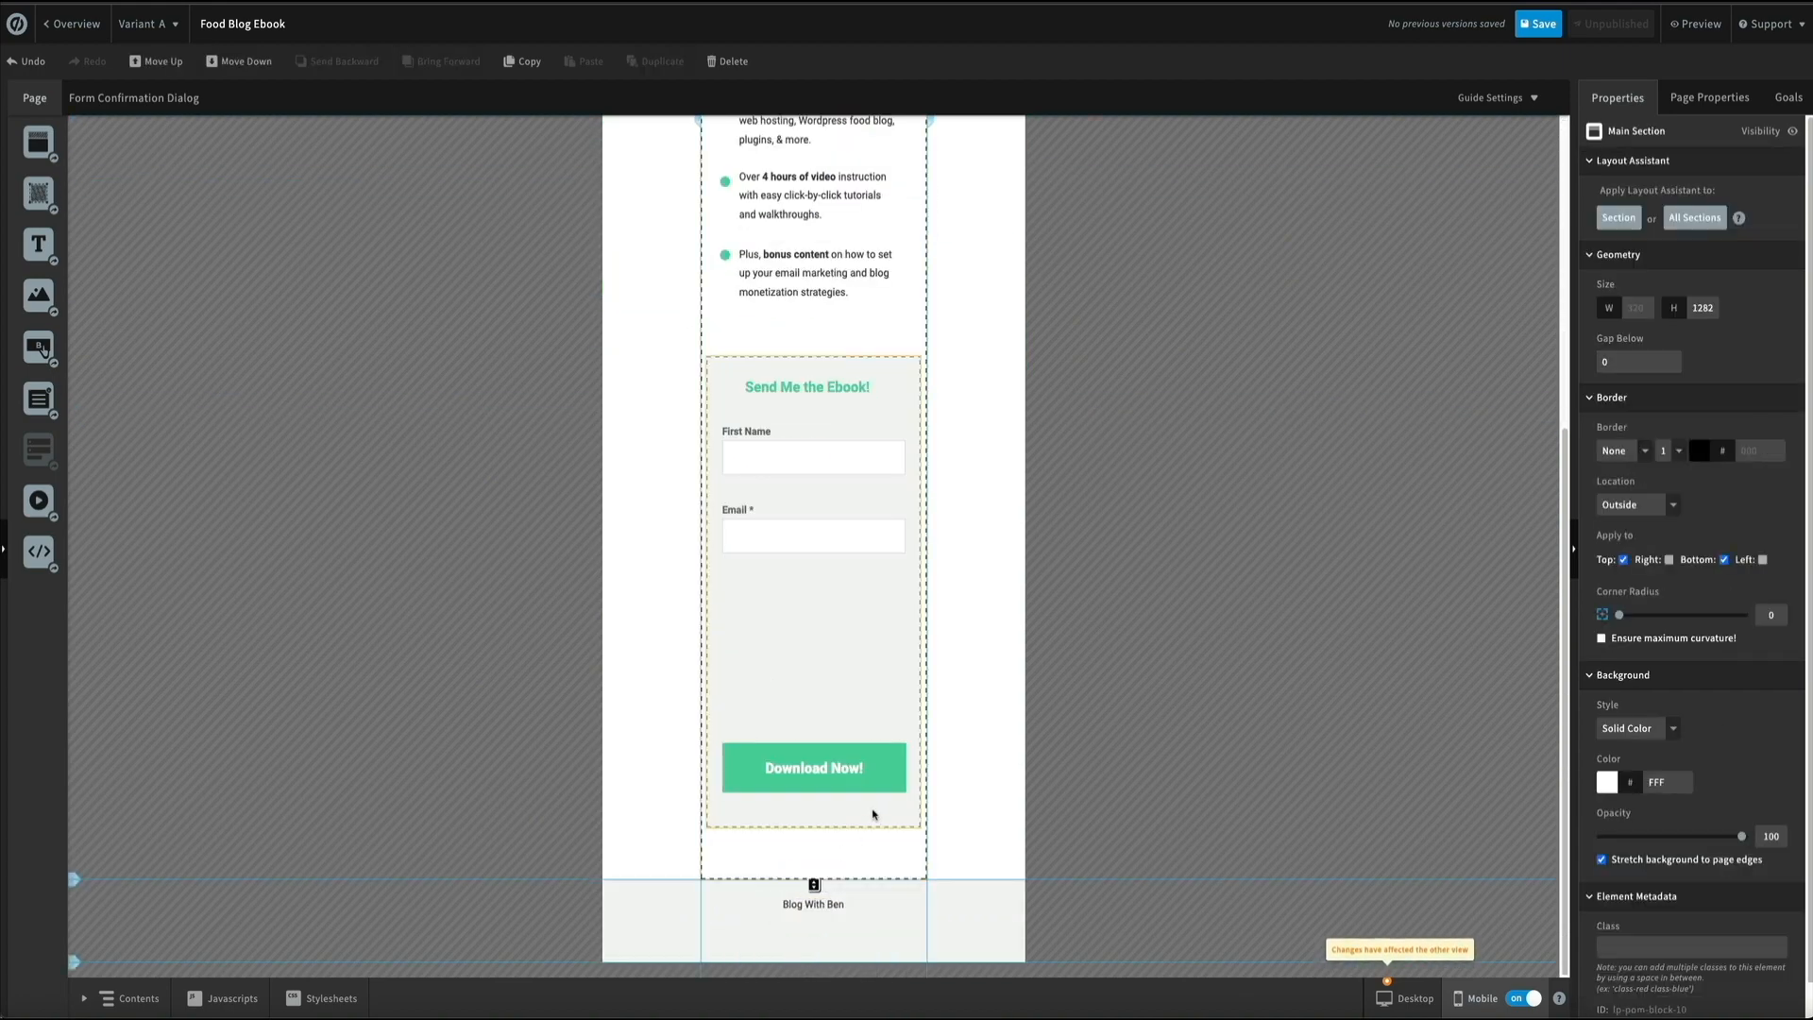
{"action": "left_click", "coordinate": [850, 651]}
{"action": "left_click_drag", "start_coordinate": [814, 357], "coordinate": [814, 387]}
{"action": "left_click_drag", "start_coordinate": [811, 793], "coordinate": [810, 632]}
{"action": "left_click", "coordinate": [812, 737]}
{"action": "left_click_drag", "start_coordinate": [811, 826], "coordinate": [814, 704]}
{"action": "left_click", "coordinate": [972, 599]}
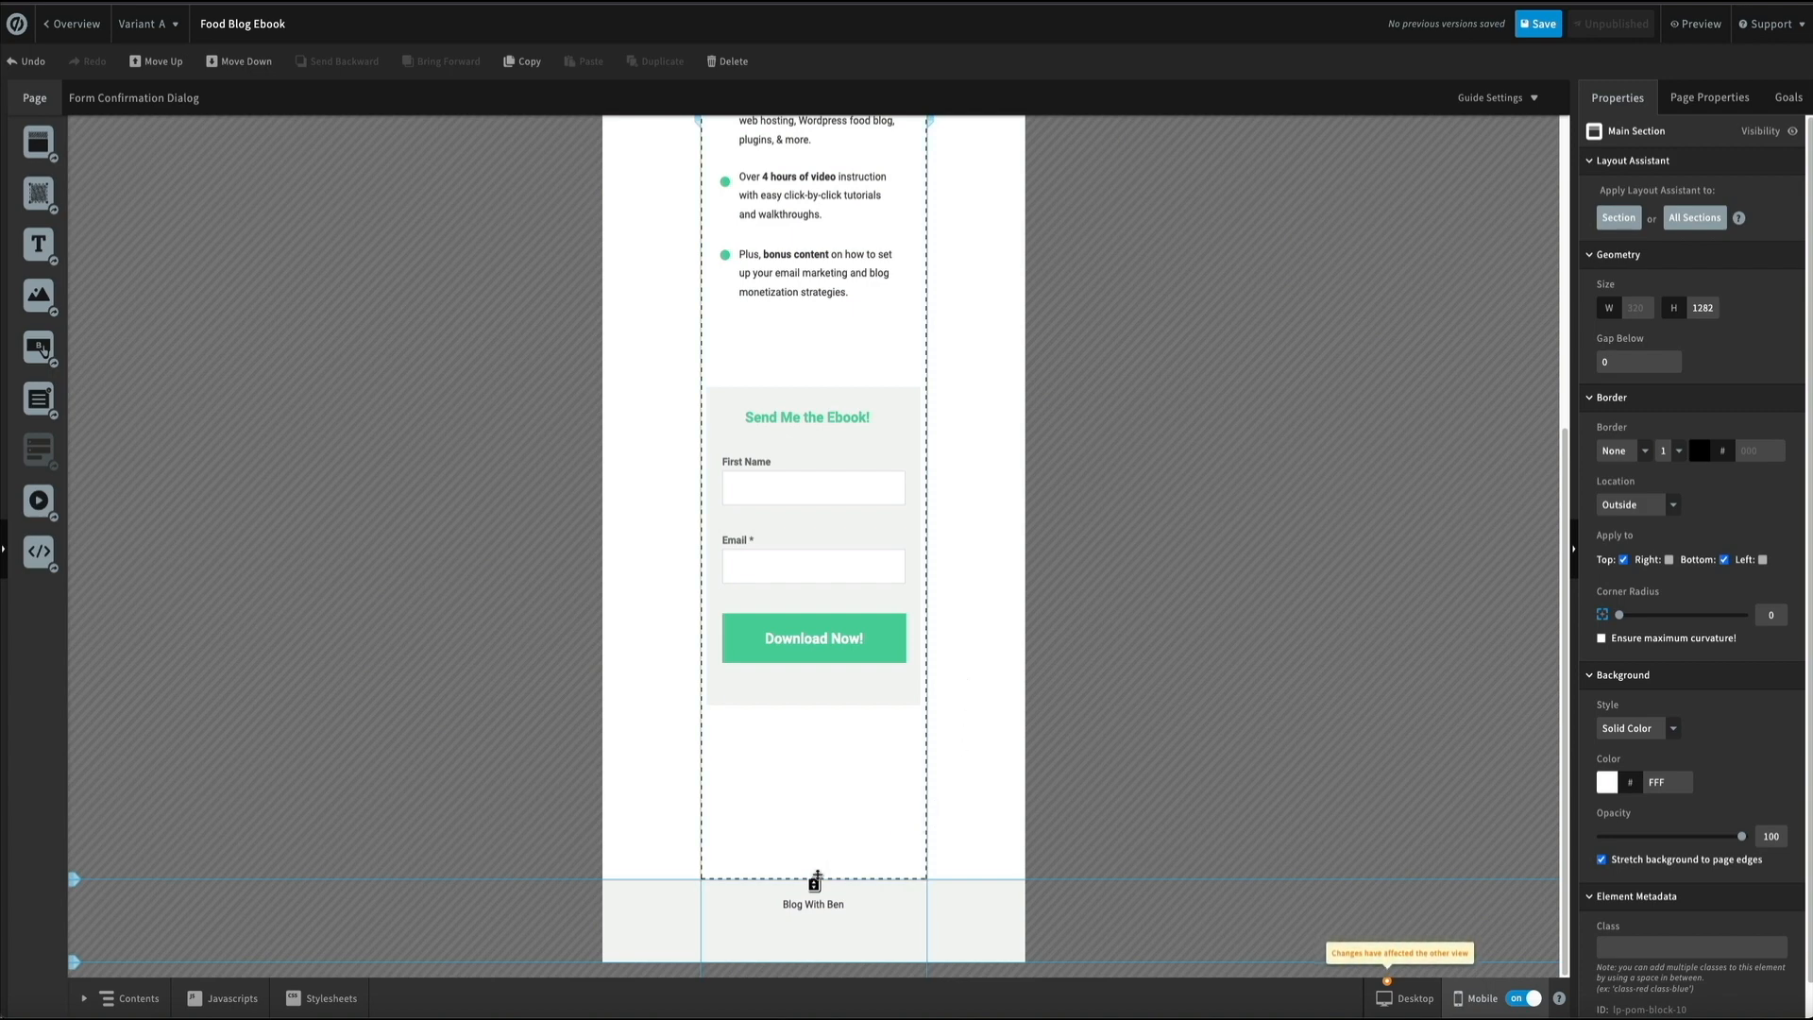
Step: Reduce the mobile main section's height to about 1128 px, closing the gap between the form and the footer
{"action": "left_click_drag", "start_coordinate": [813, 885], "coordinate": [821, 765]}
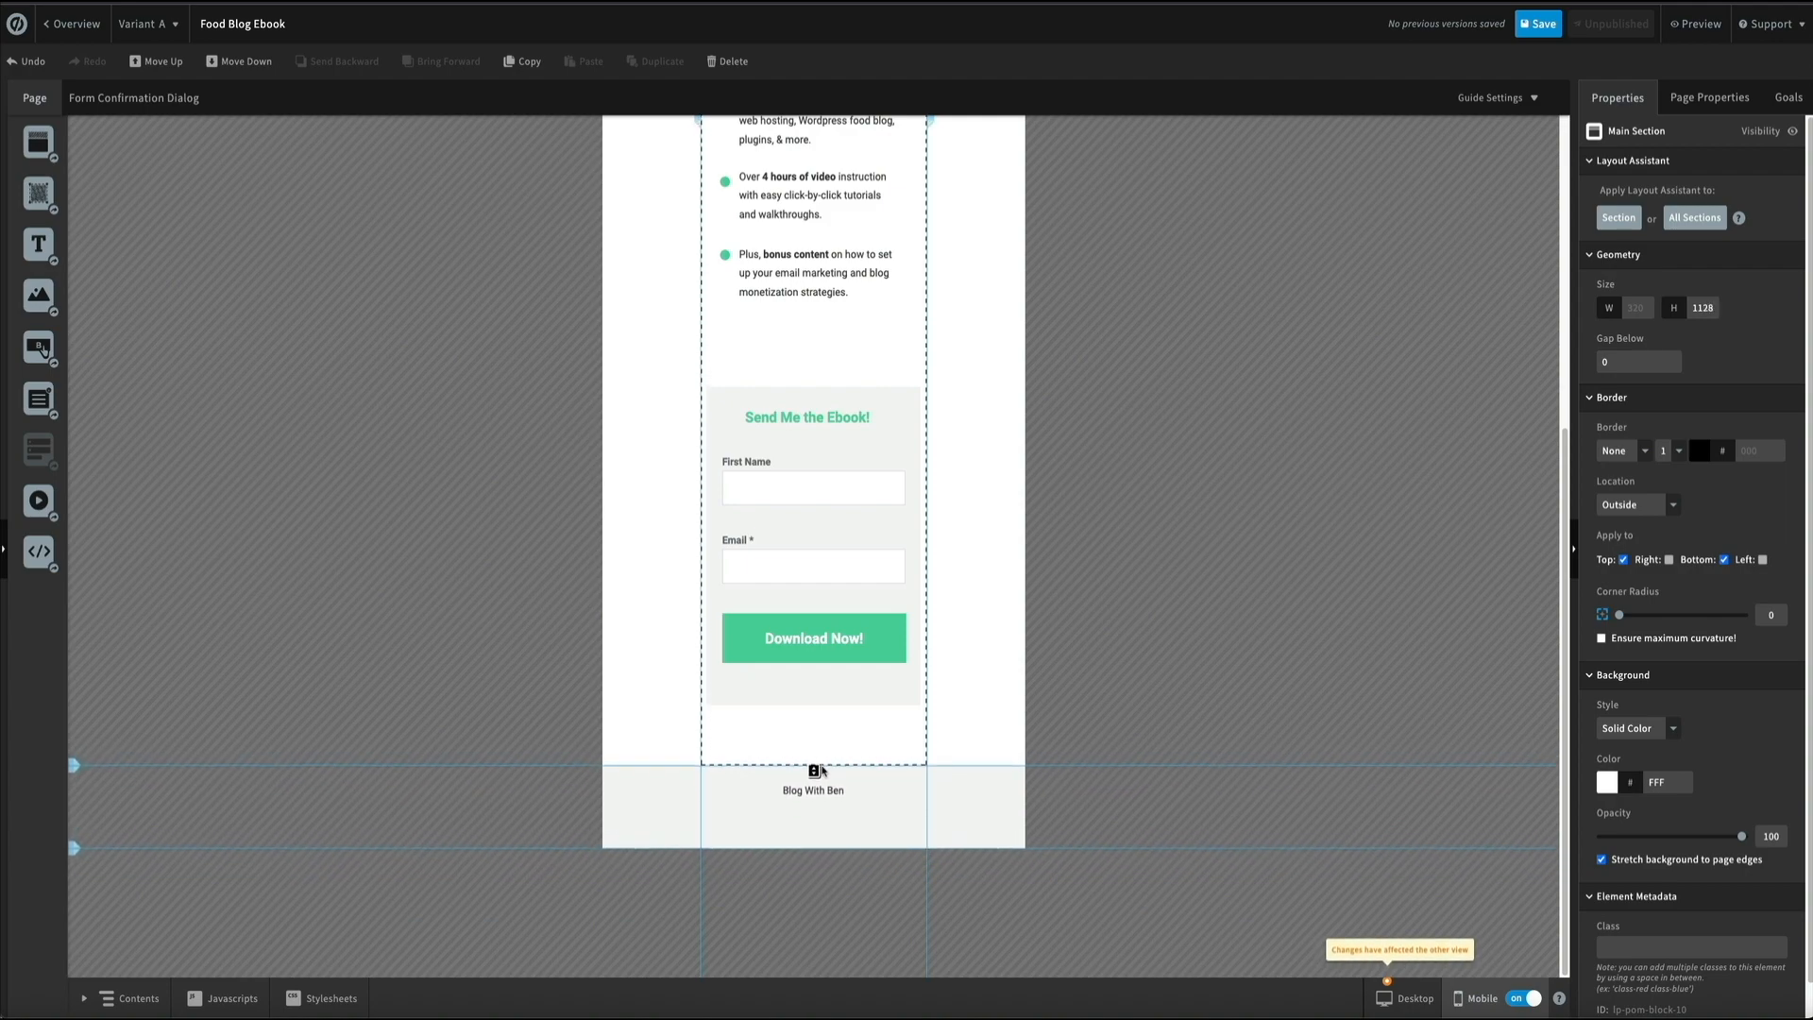
{"action": "scroll", "coordinate": [967, 681], "scroll_direction": "up", "scroll_amount": 2}
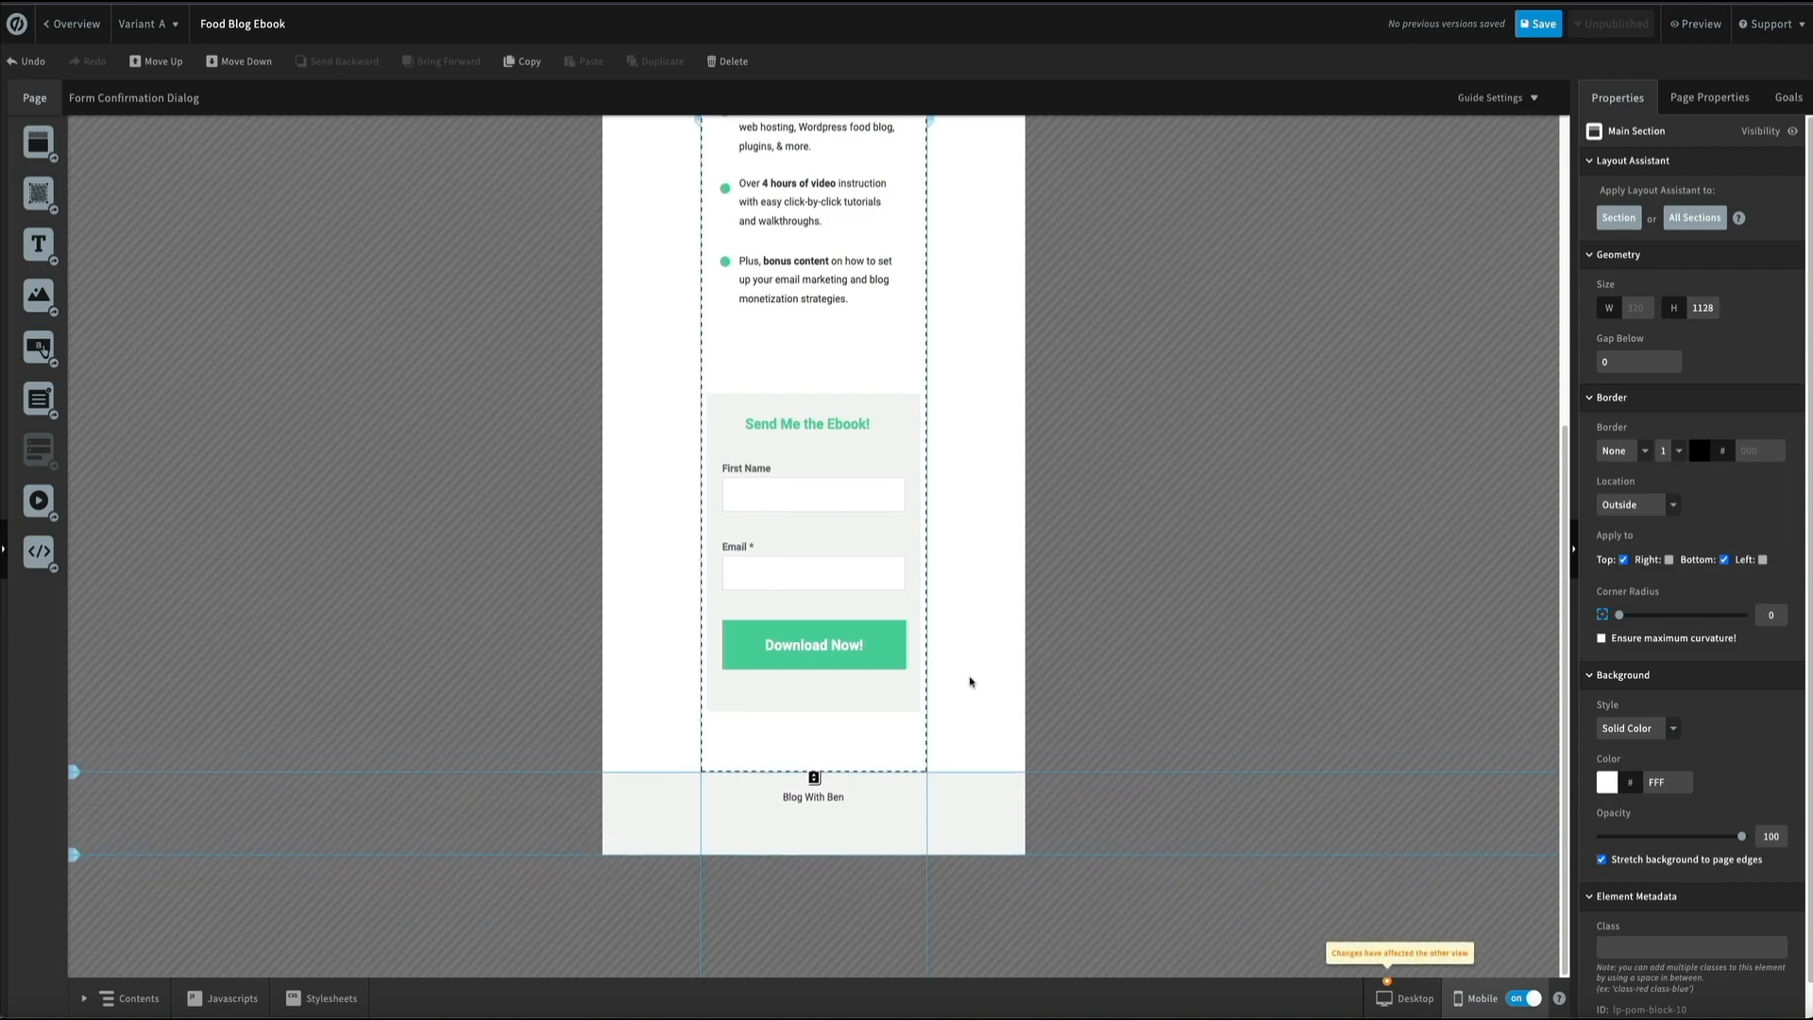
{"action": "scroll", "coordinate": [968, 688], "scroll_direction": "up", "scroll_amount": 6}
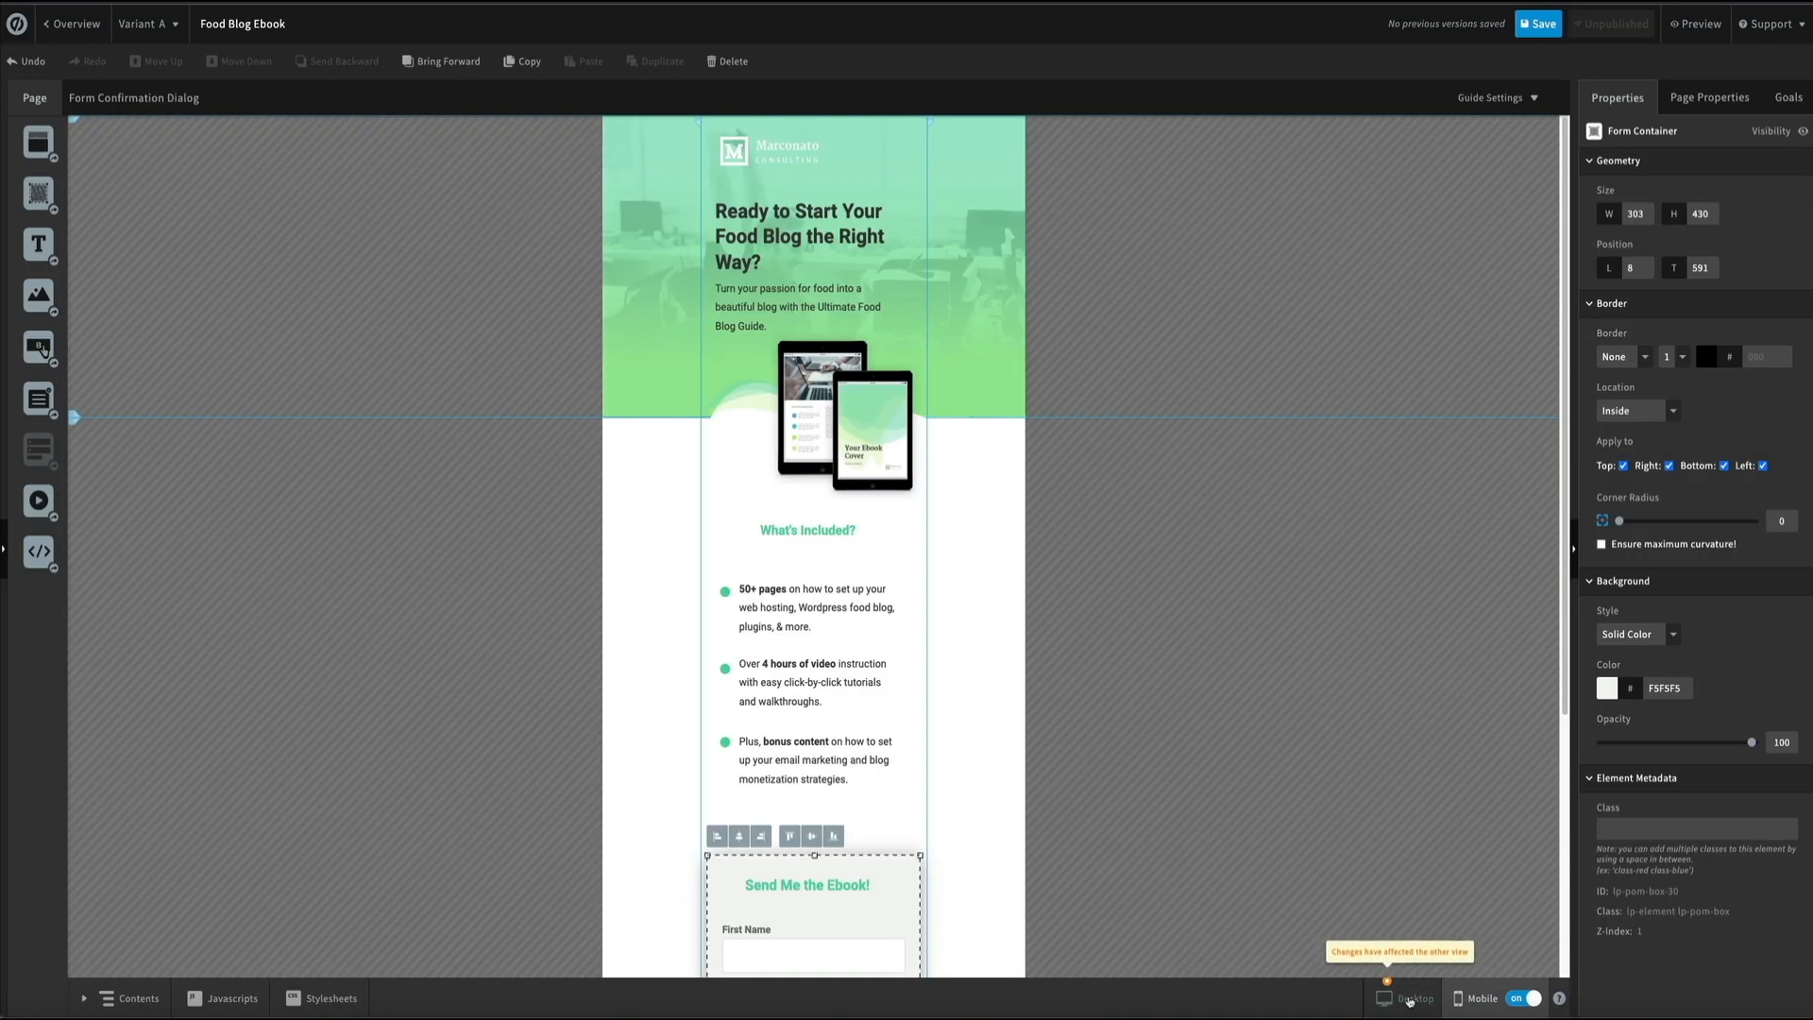
Step: Switch to the desktop layout and open the image chooser to replace the Marconato Consulting header logo
{"action": "left_click", "coordinate": [1410, 999]}
{"action": "scroll", "coordinate": [1401, 799], "scroll_direction": "down", "scroll_amount": 2}
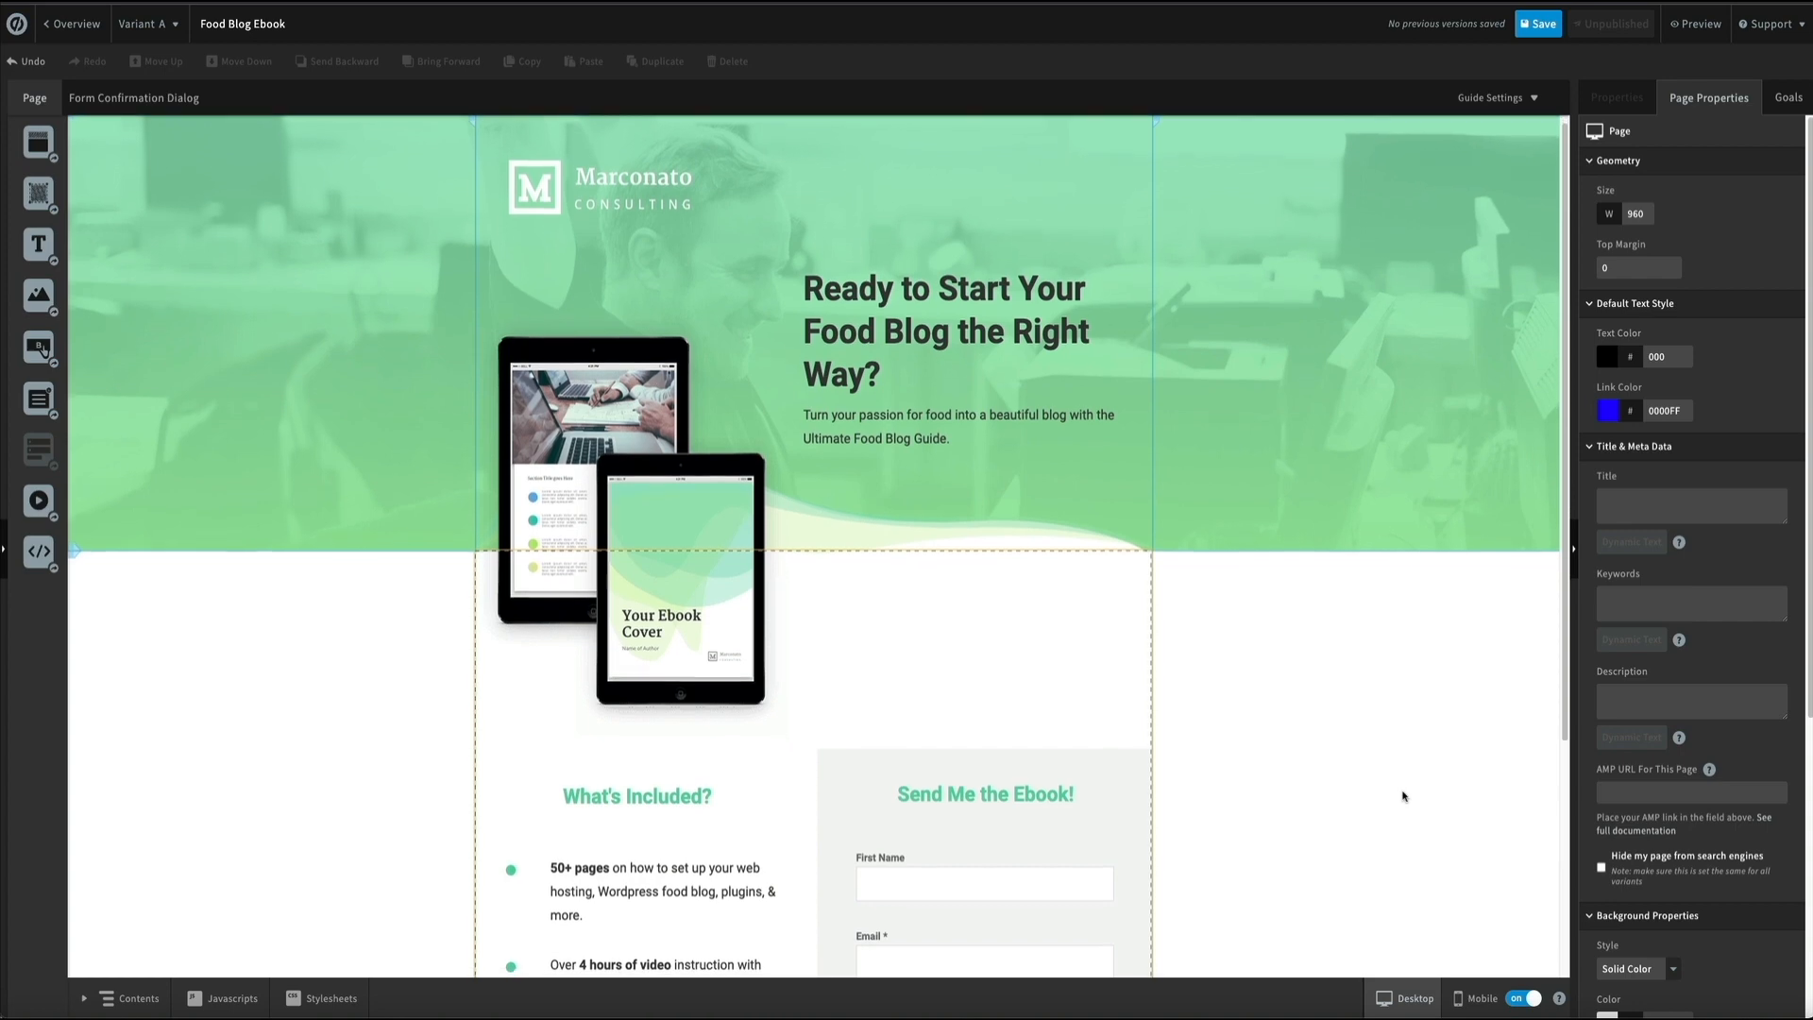
{"action": "scroll", "coordinate": [1402, 801], "scroll_direction": "down", "scroll_amount": 5}
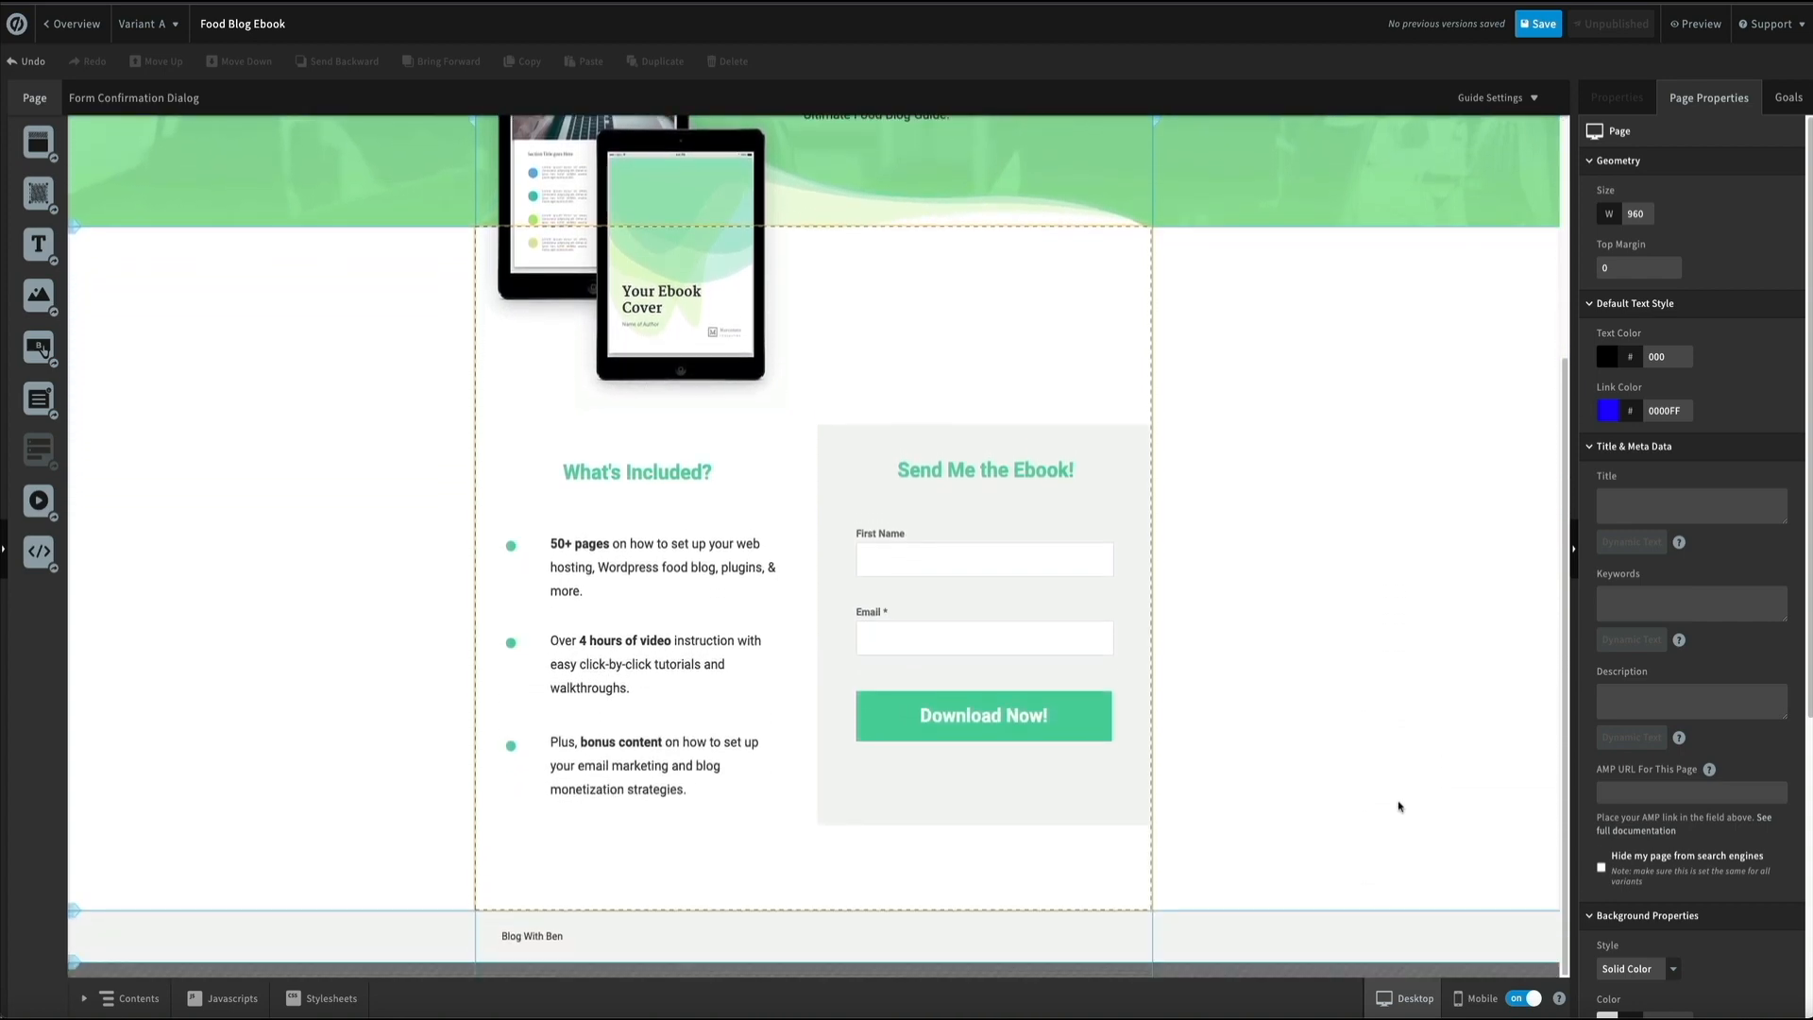
{"action": "scroll", "coordinate": [1398, 807], "scroll_direction": "up", "scroll_amount": 2}
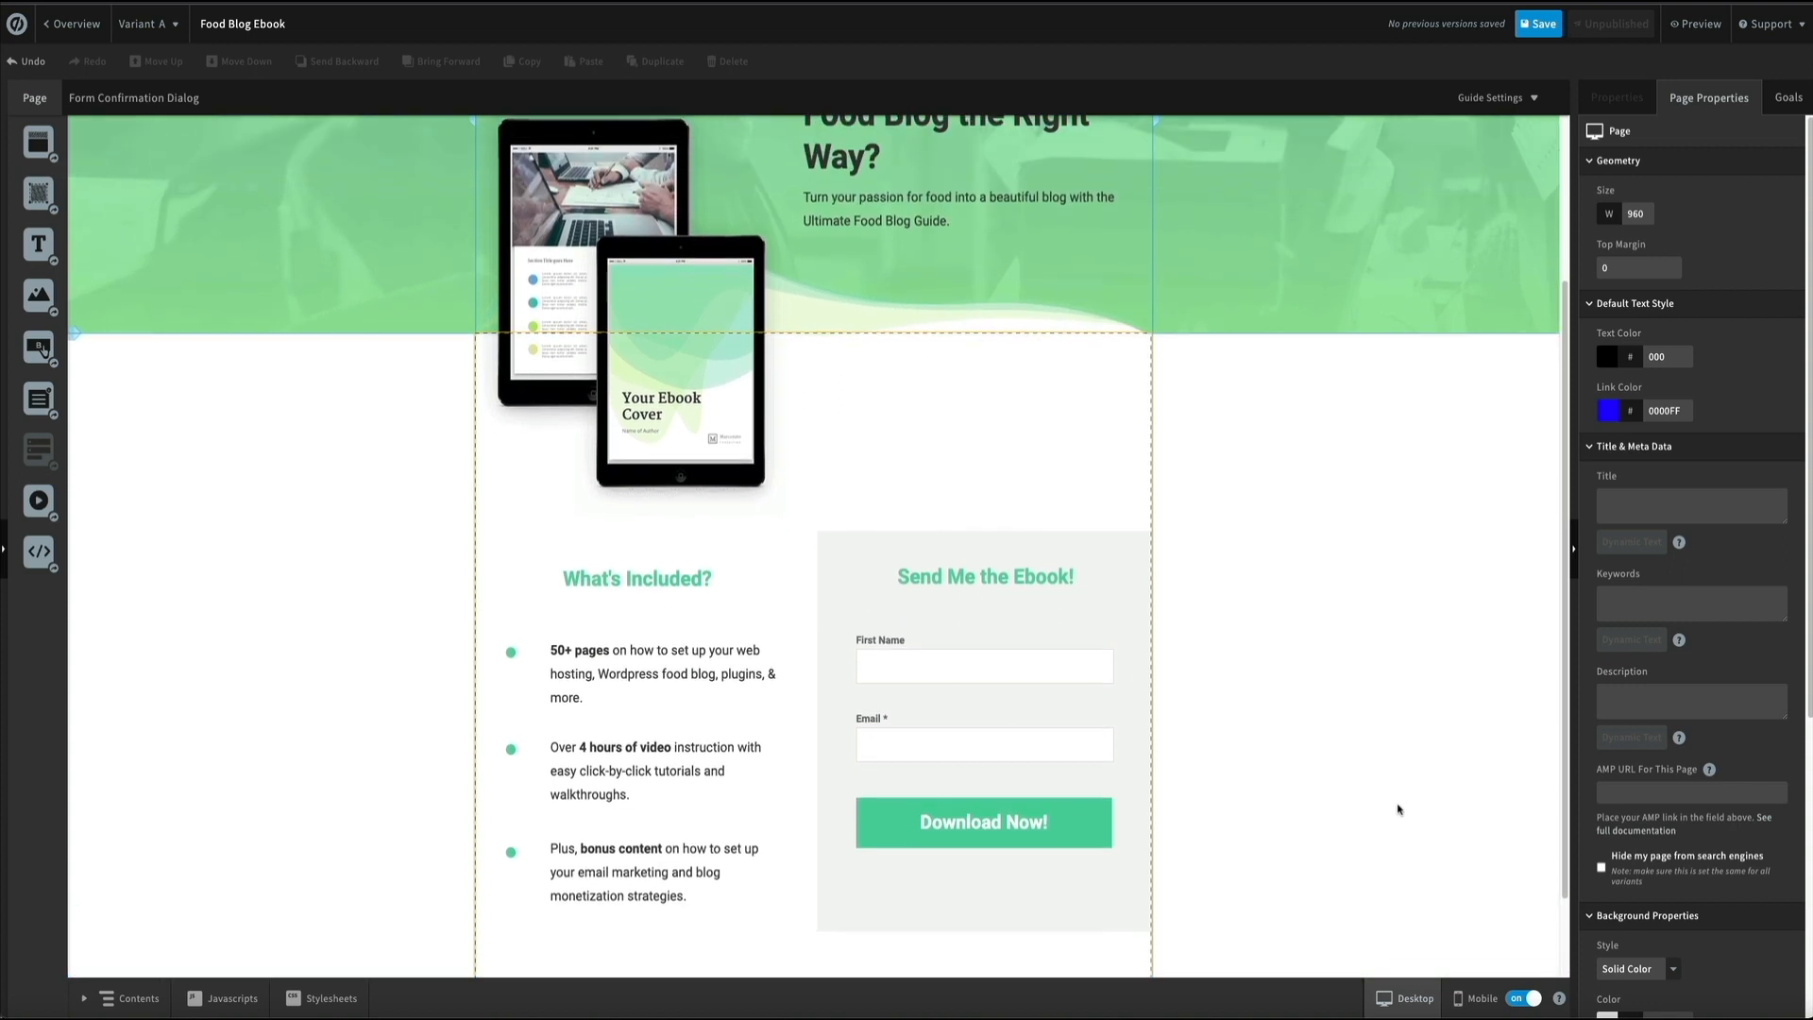
{"action": "scroll", "coordinate": [1398, 809], "scroll_direction": "up", "scroll_amount": 4}
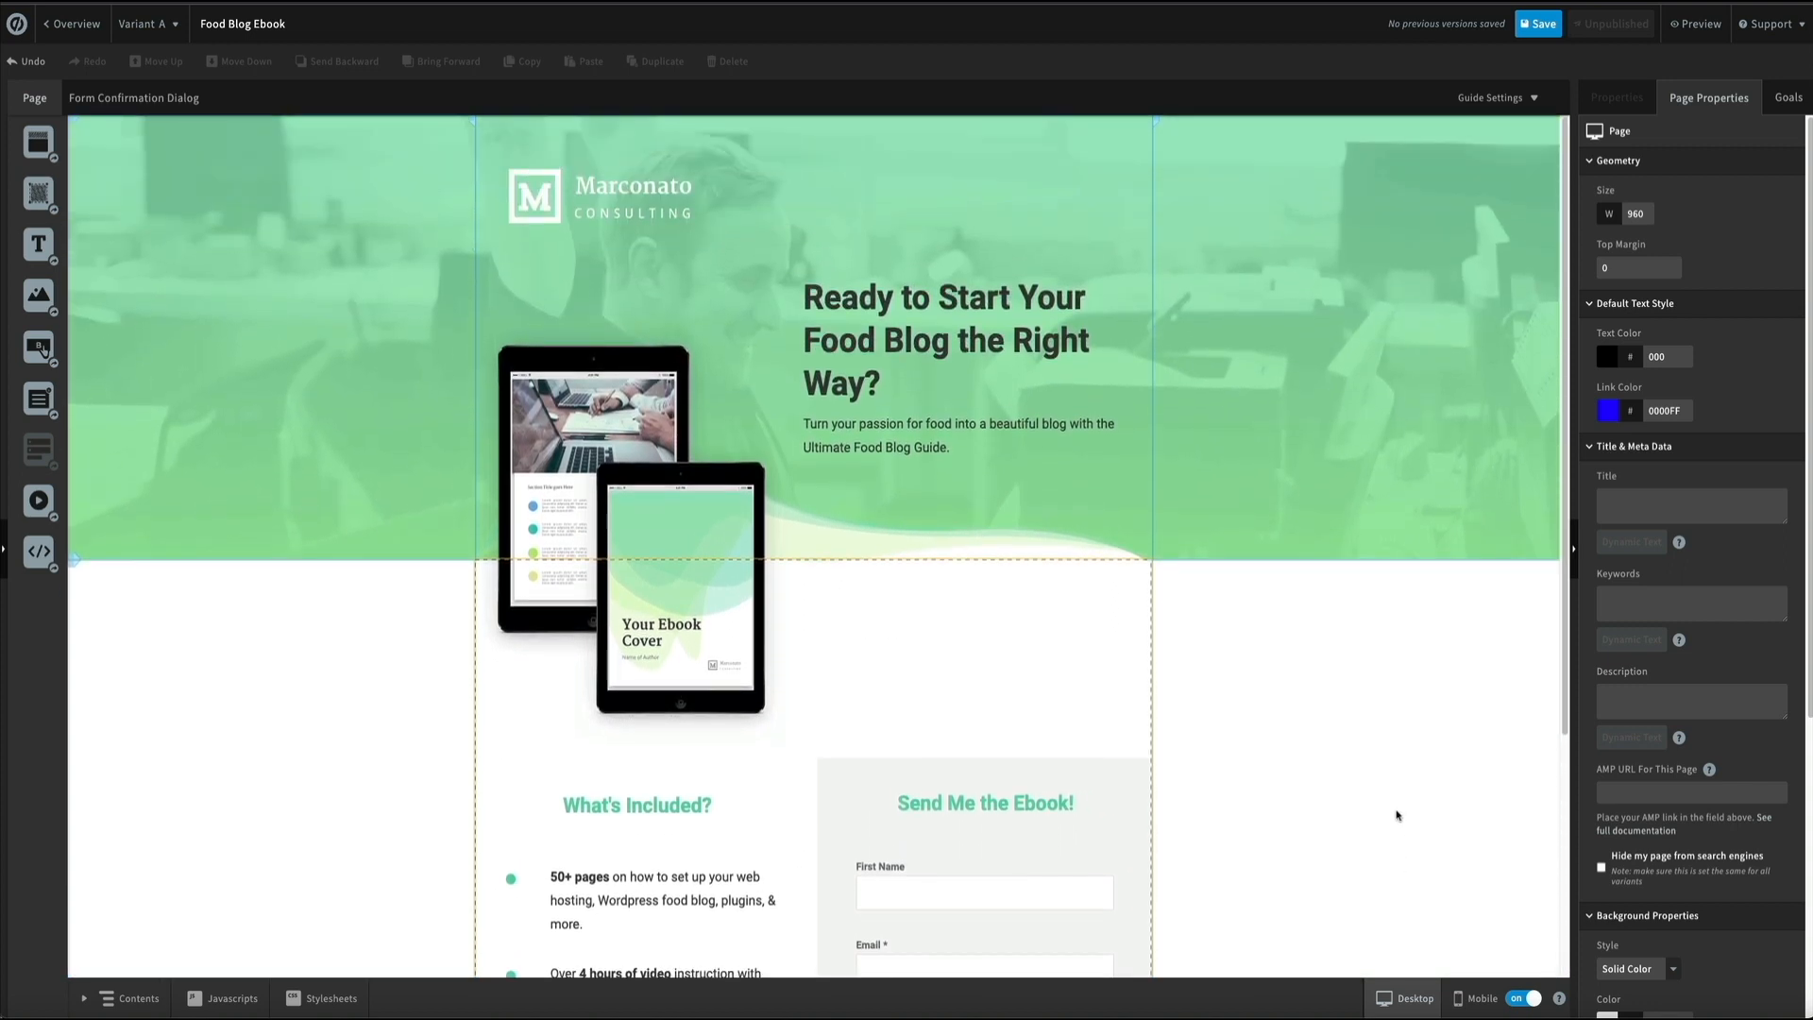
{"action": "left_click", "coordinate": [614, 203]}
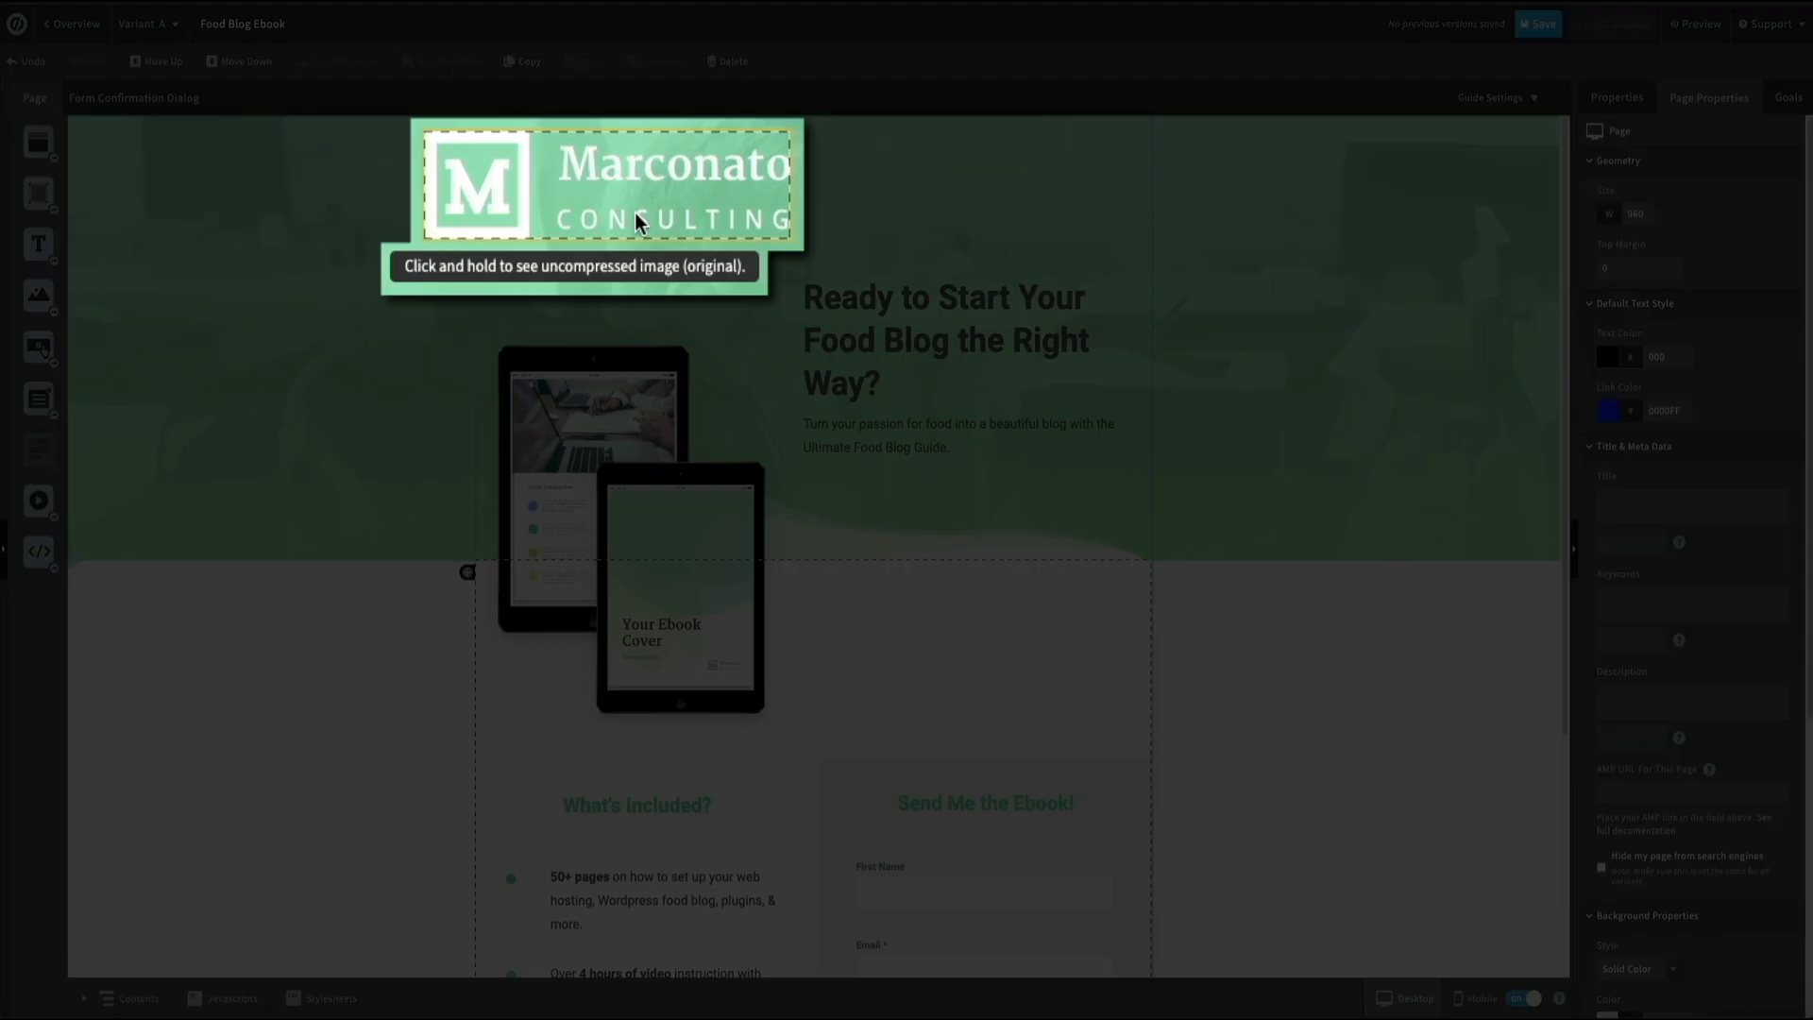
{"action": "left_click", "coordinate": [635, 215]}
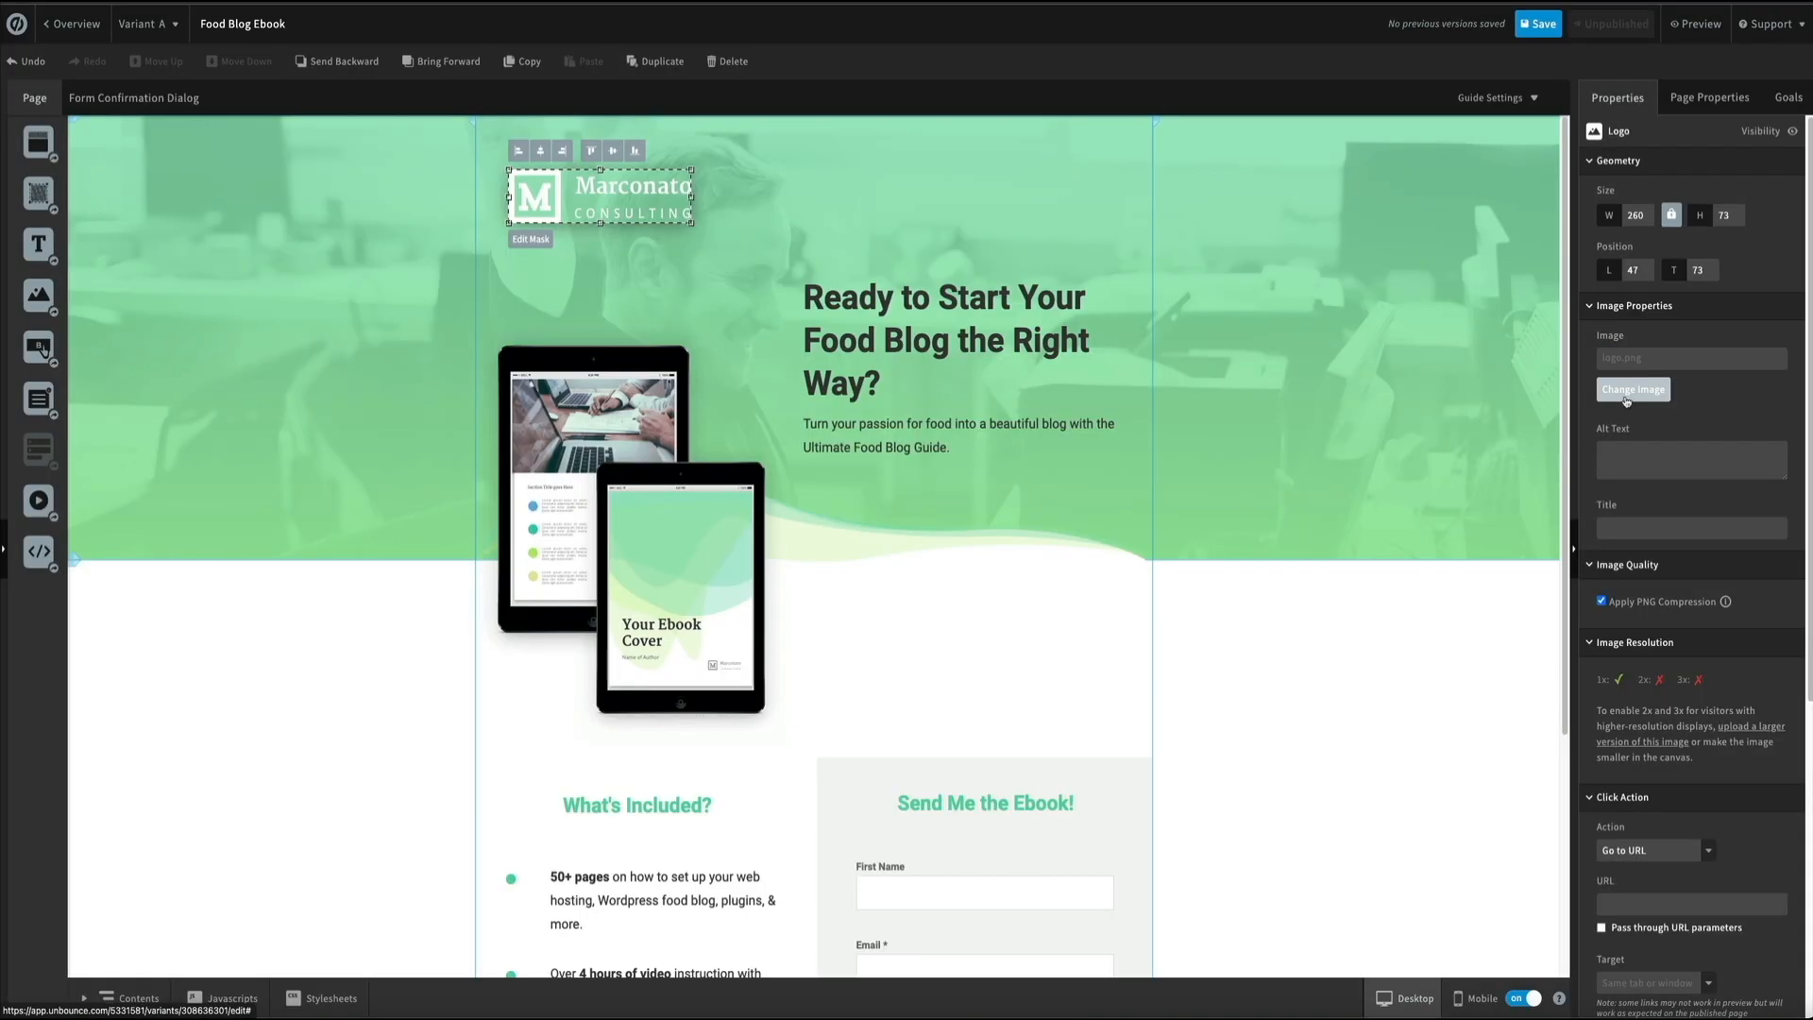
{"action": "left_click", "coordinate": [1625, 396]}
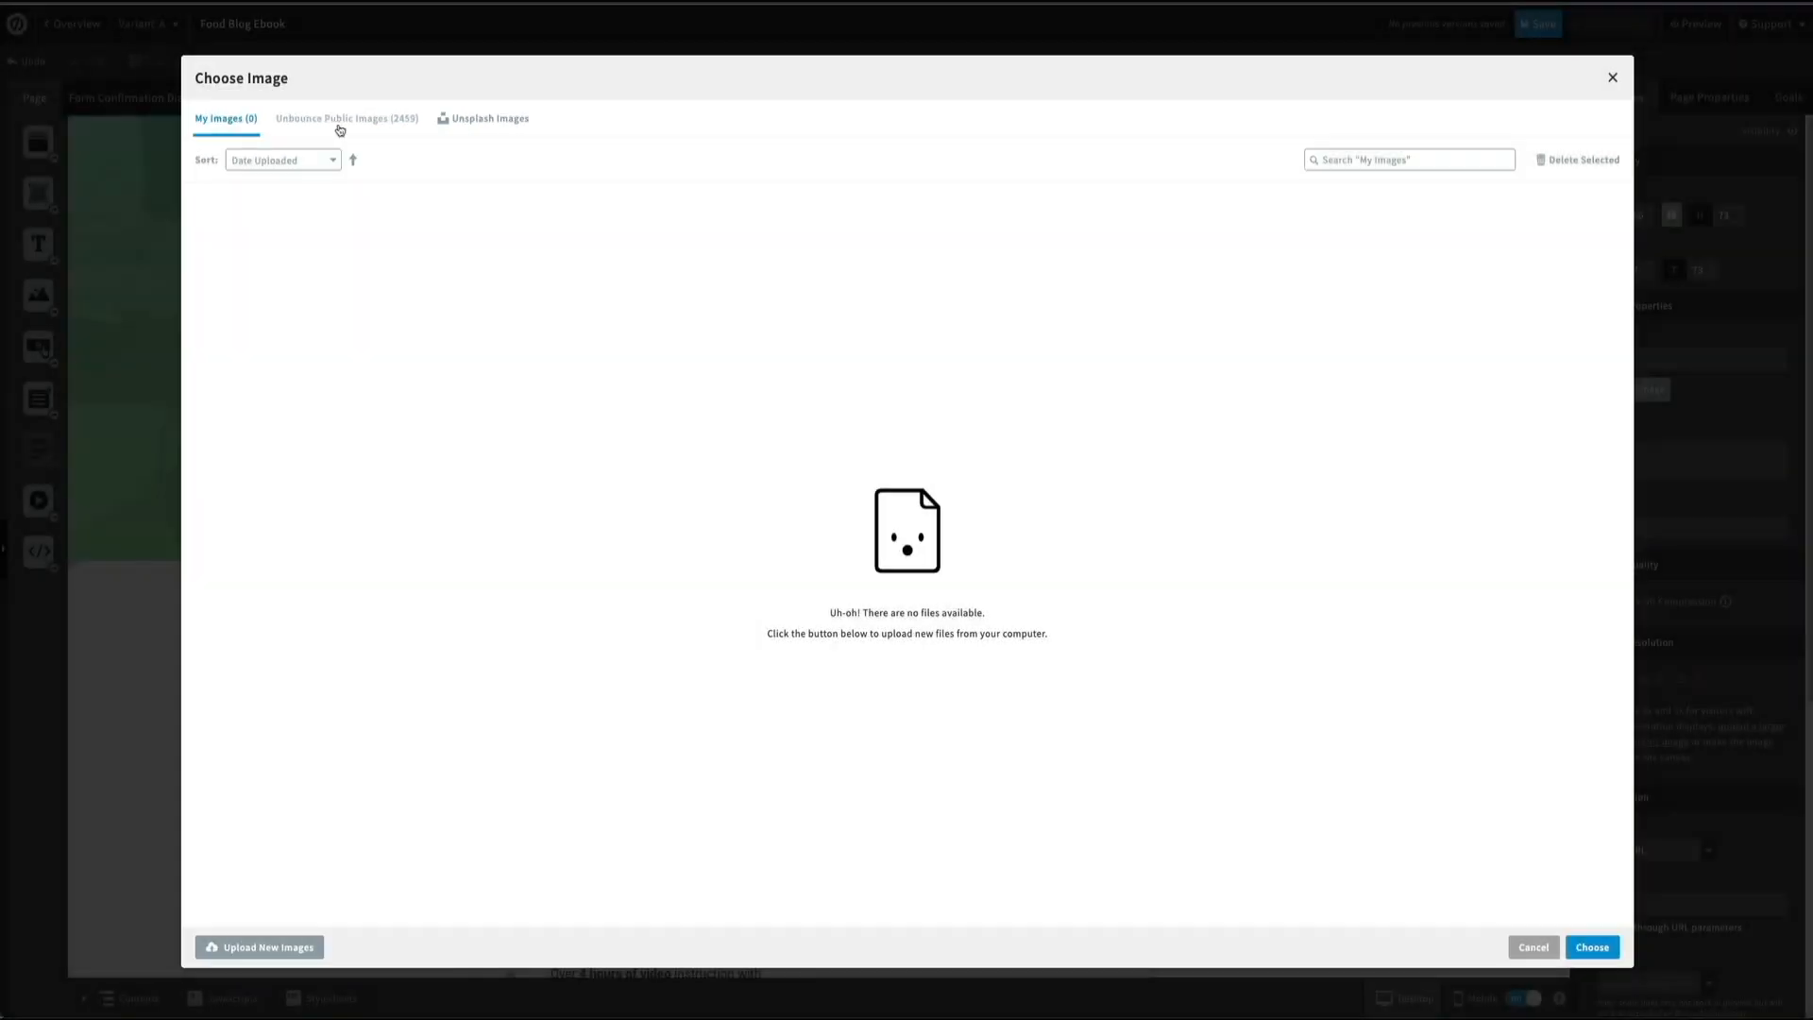
Step: Browse the Unbounce public images and the Unsplash images, and return to the account's own images
{"action": "left_click", "coordinate": [340, 128]}
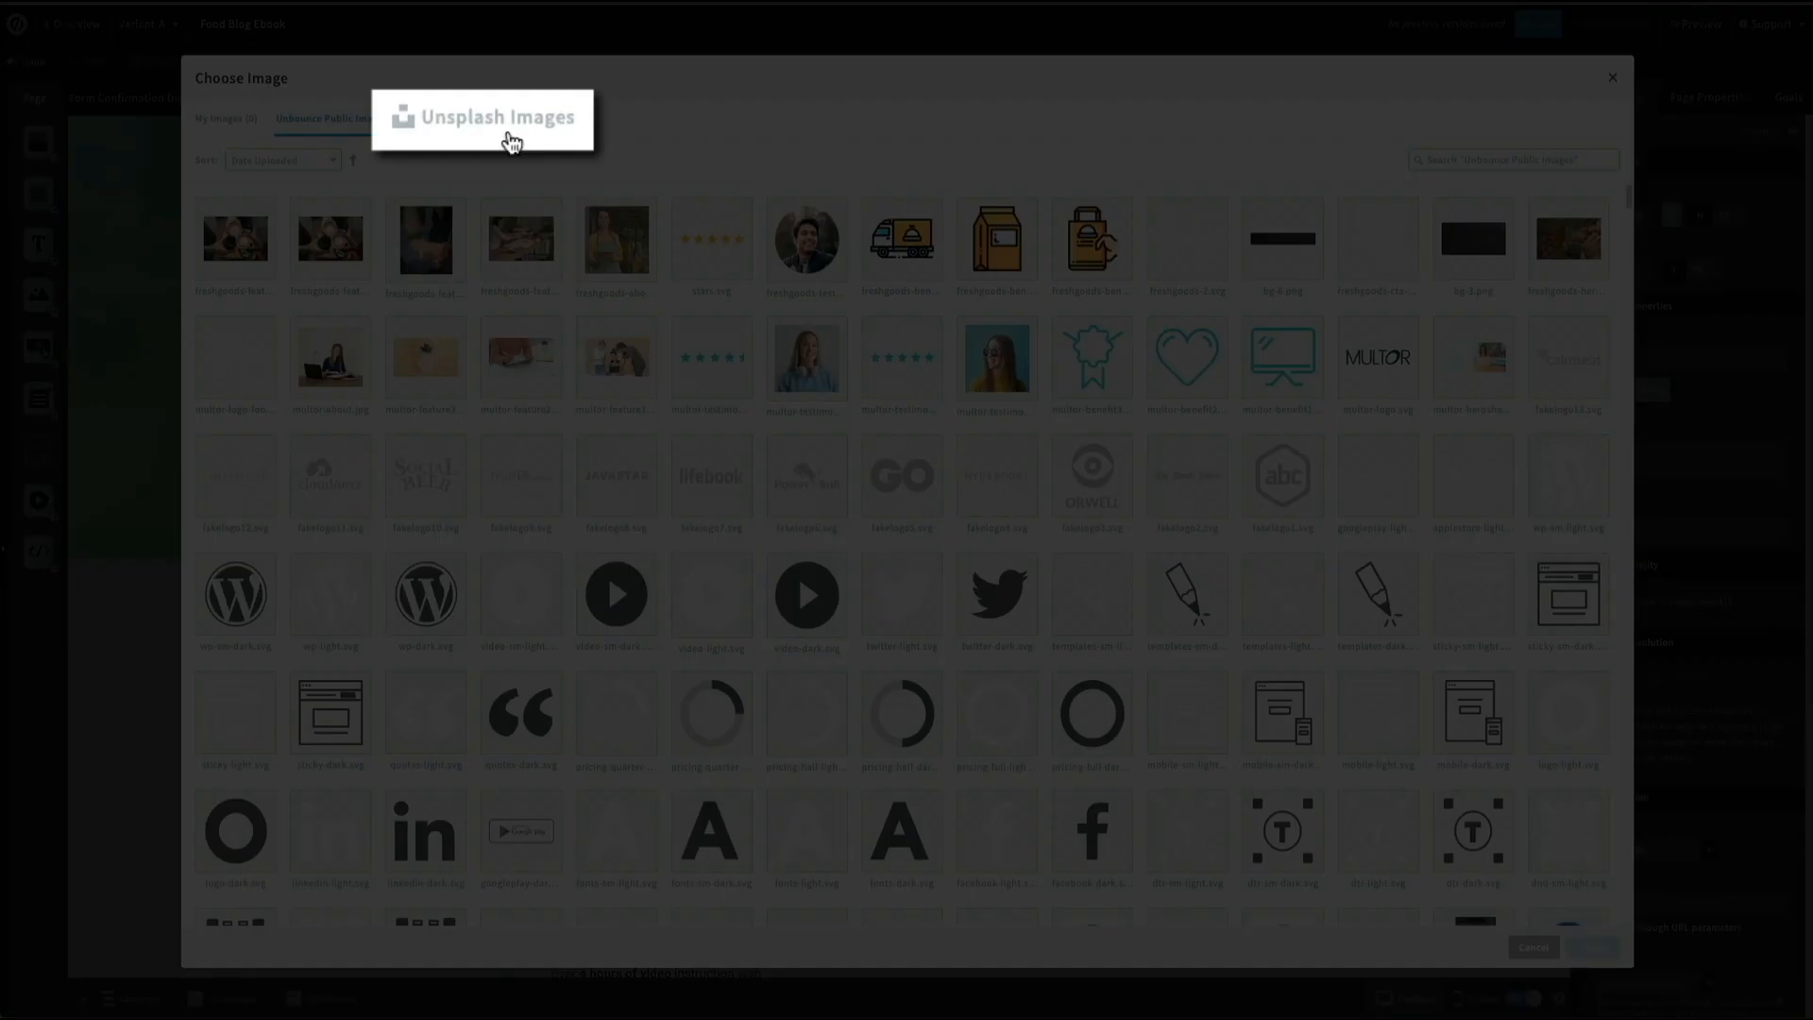
{"action": "left_click", "coordinate": [496, 130]}
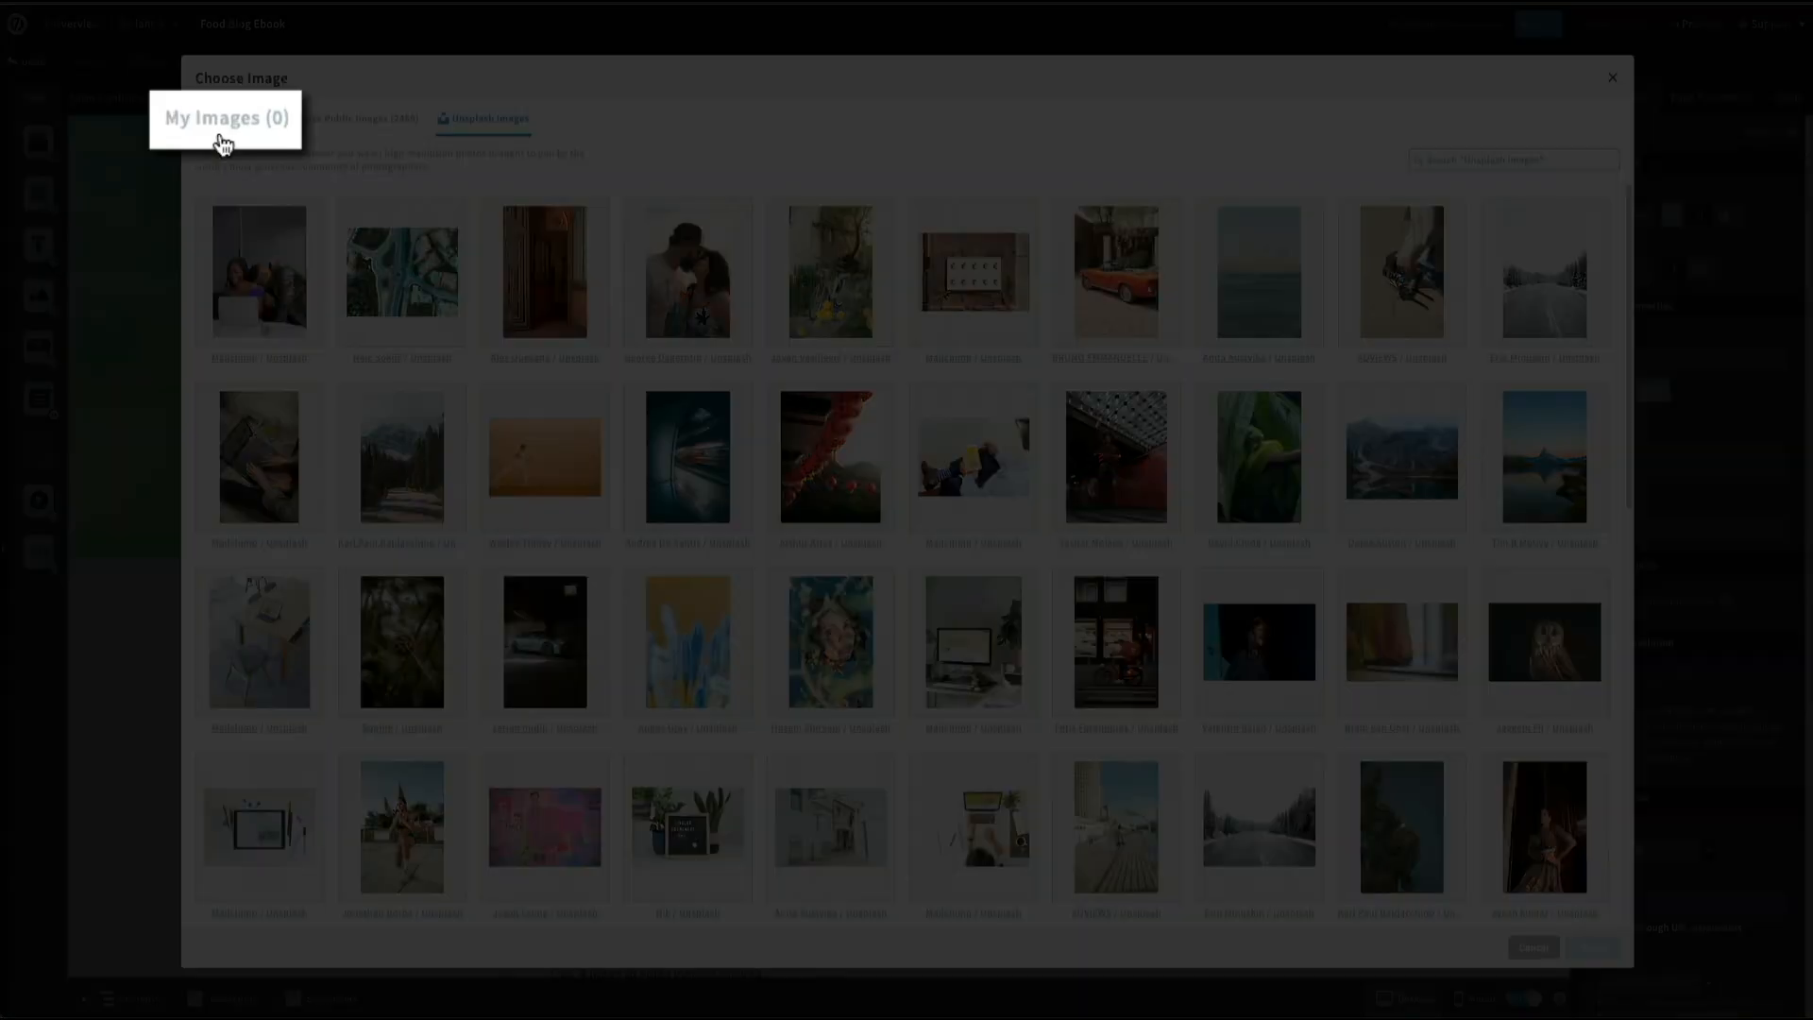
{"action": "left_click", "coordinate": [223, 142]}
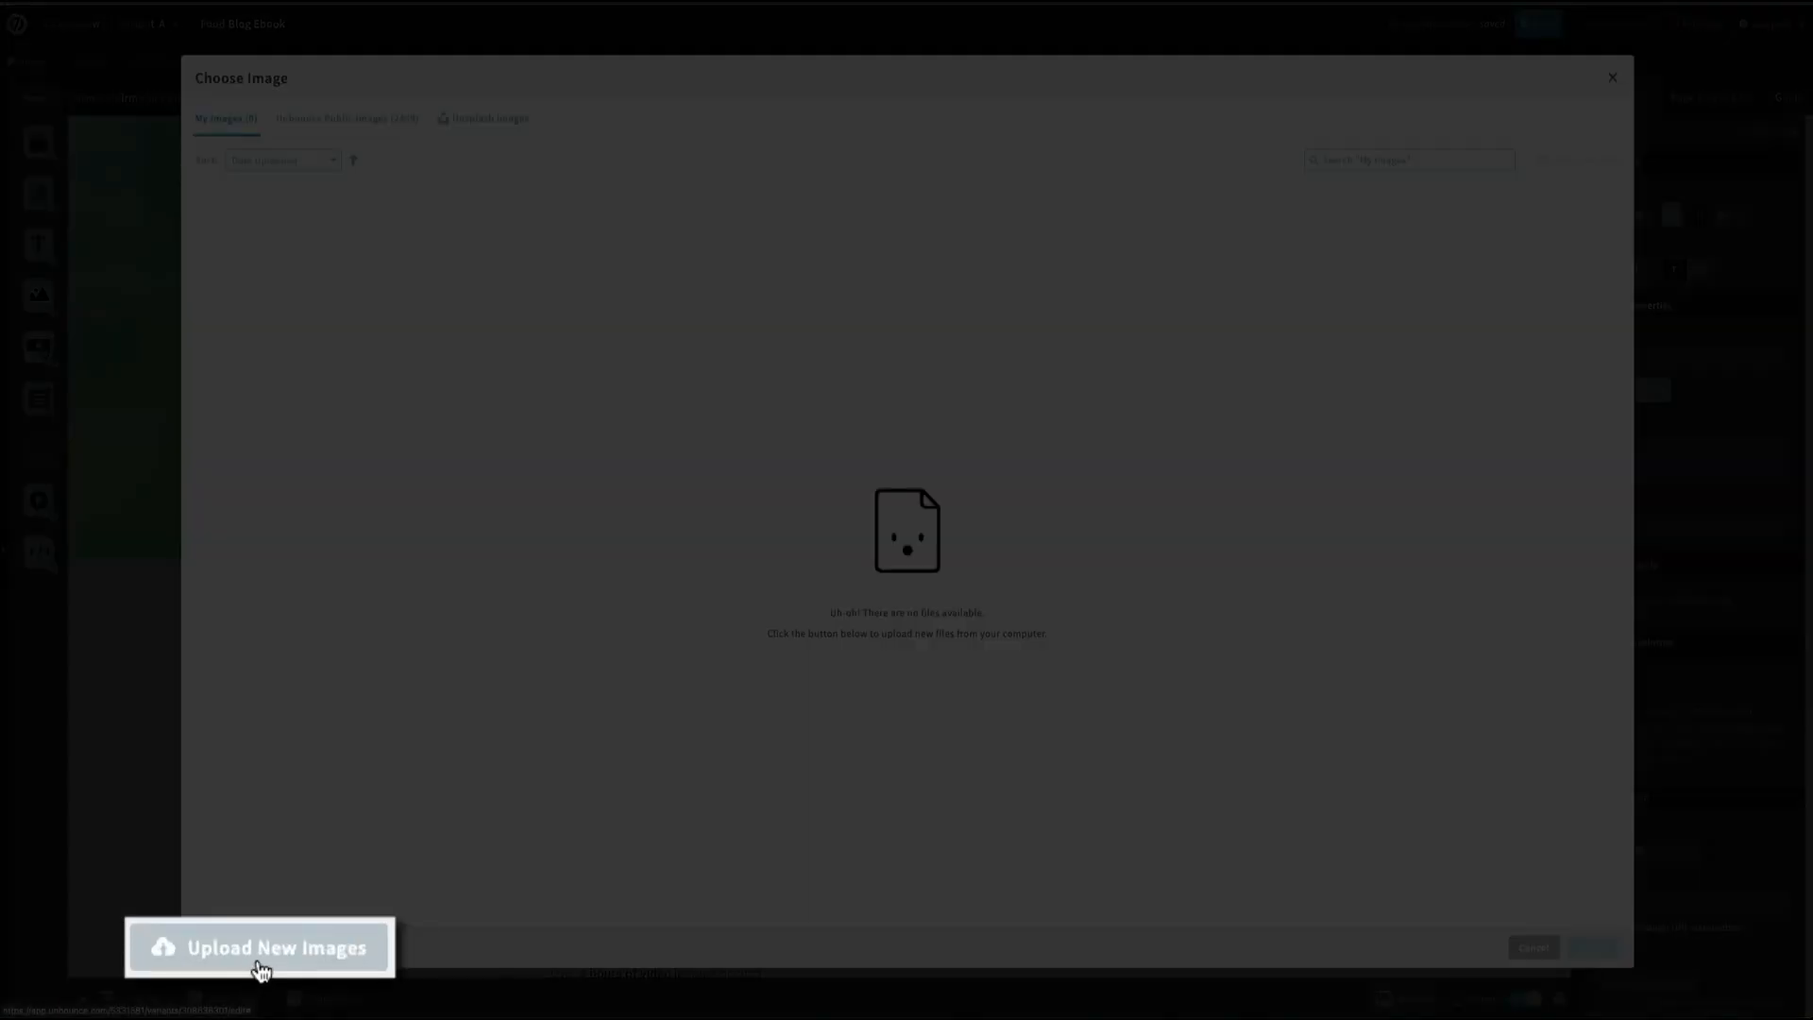
Step: Upload "bwb white logo.png" and use it as the header logo without scaling it to the replaced image
{"action": "left_click", "coordinate": [258, 952]}
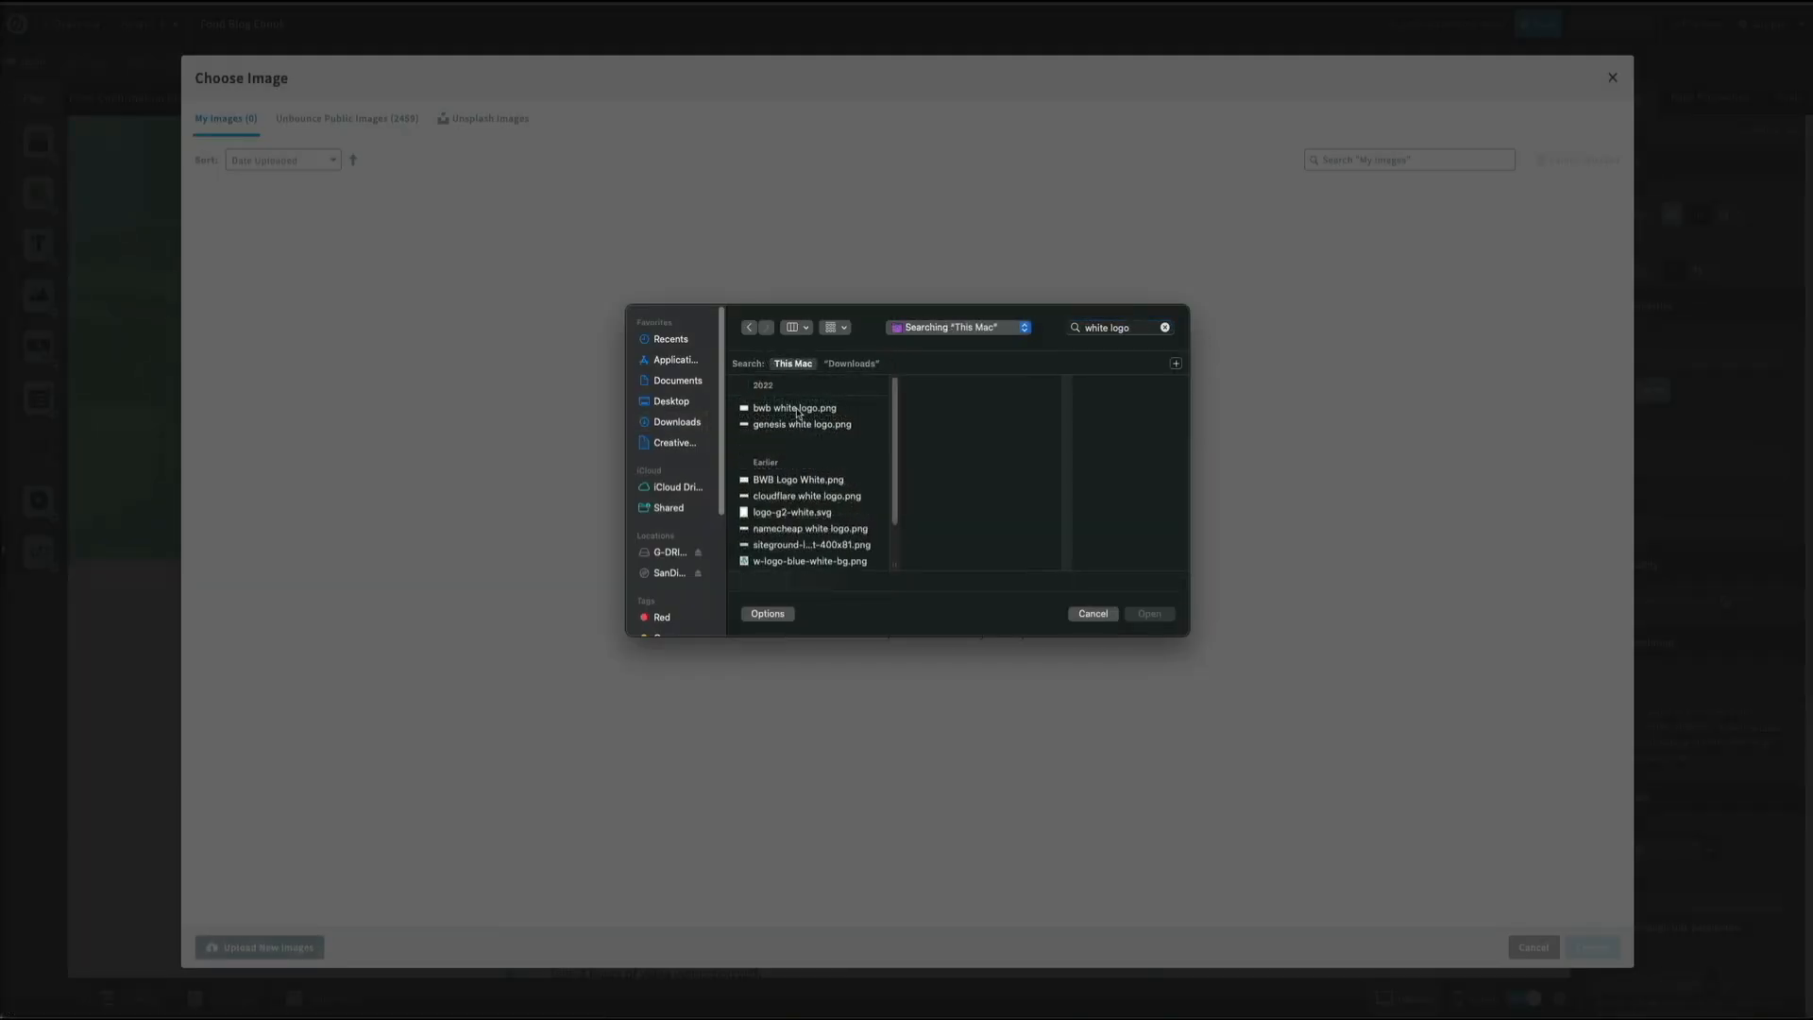
{"action": "left_click", "coordinate": [797, 410]}
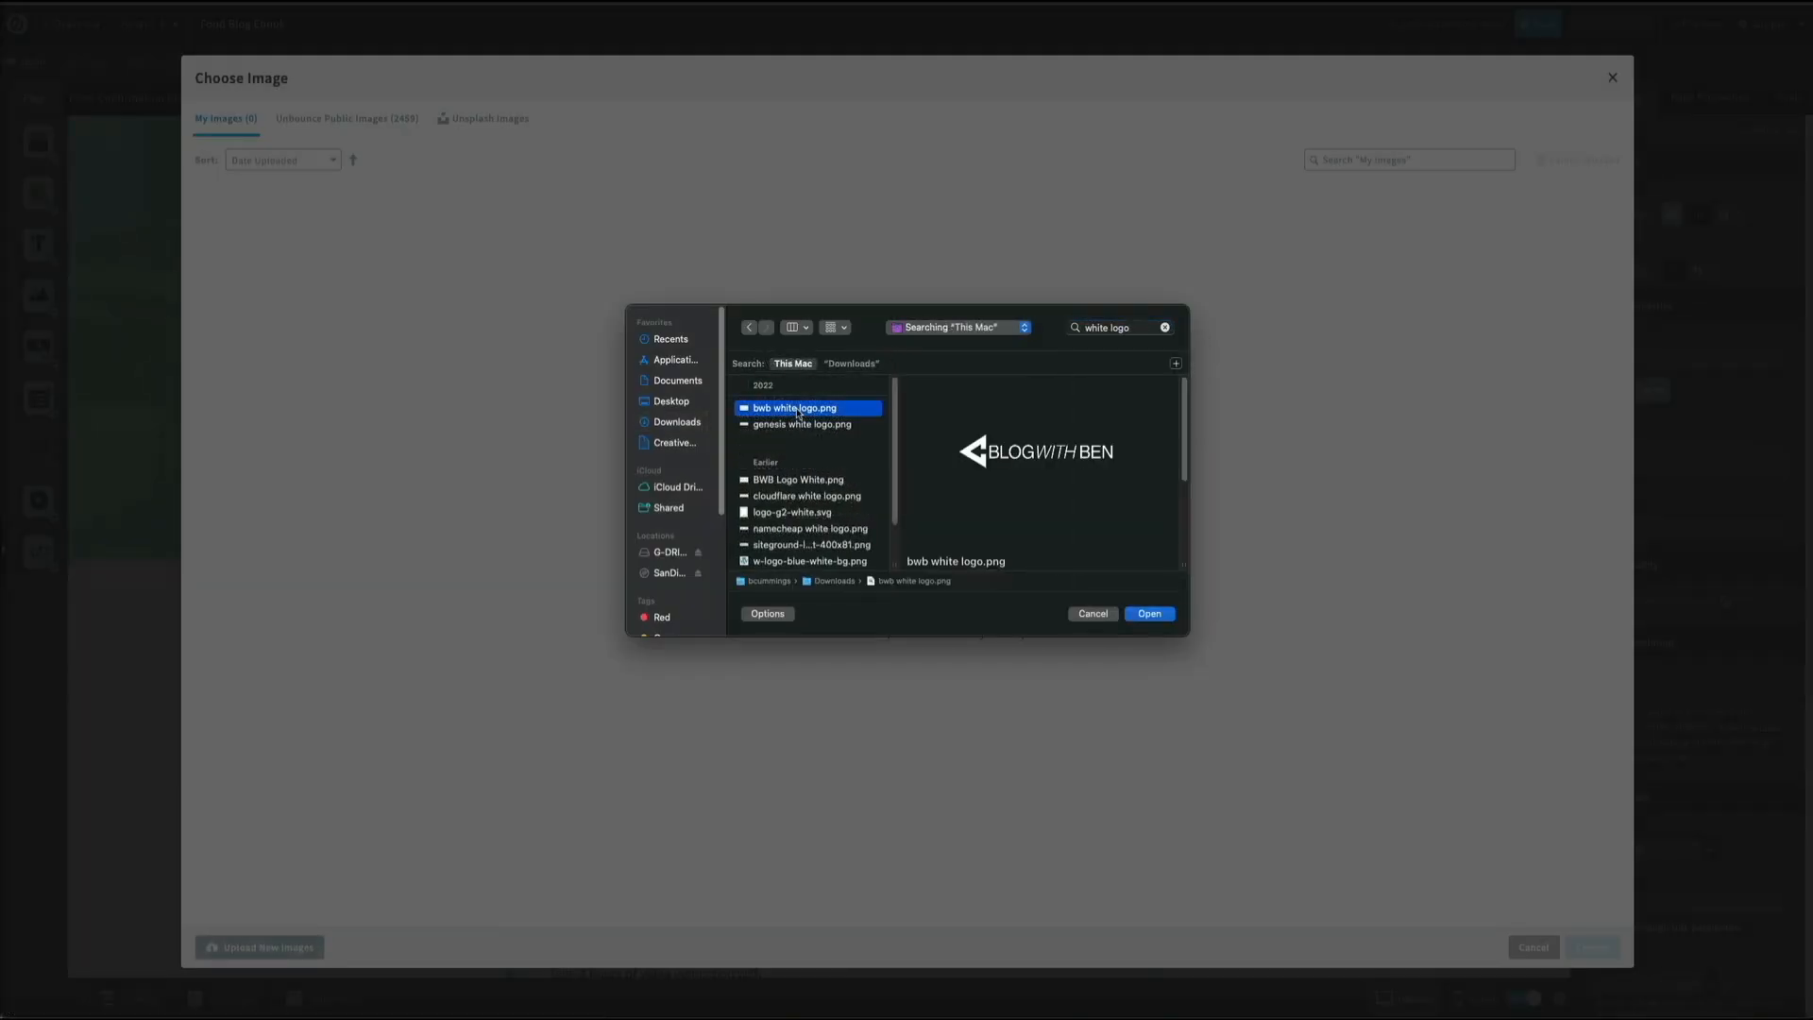
{"action": "left_click", "coordinate": [1150, 616]}
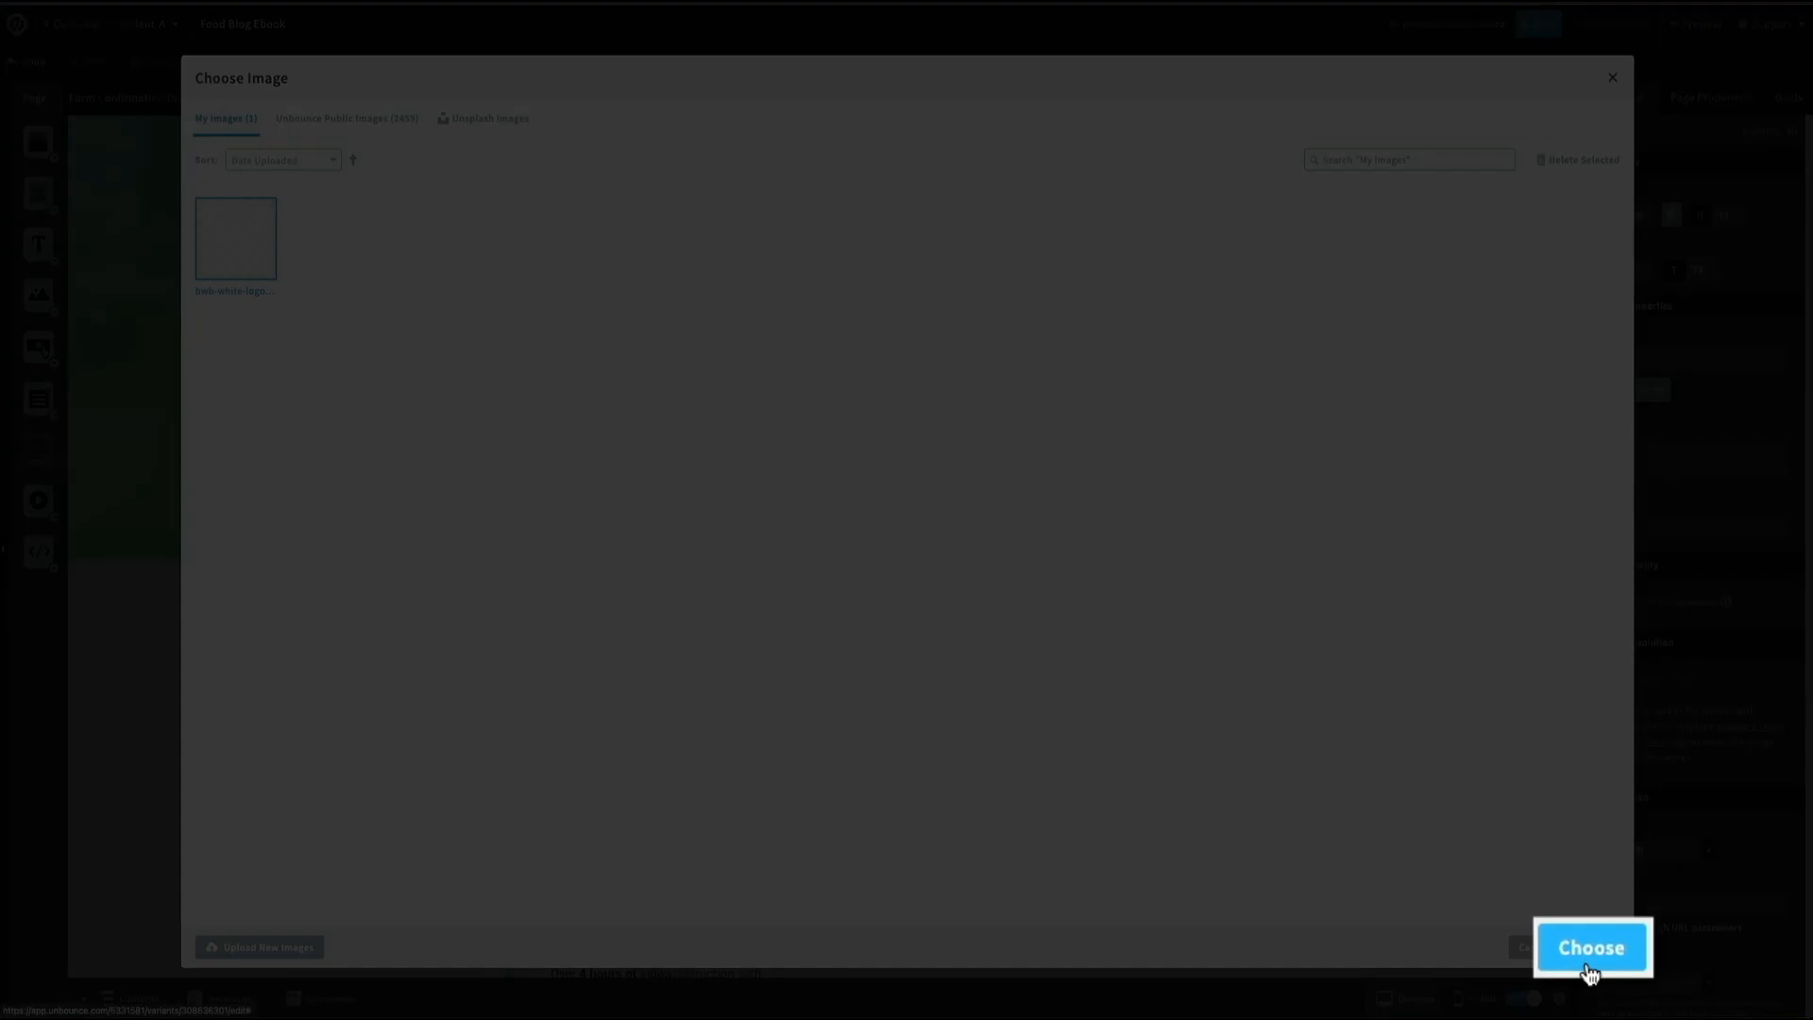
{"action": "left_click", "coordinate": [1588, 949]}
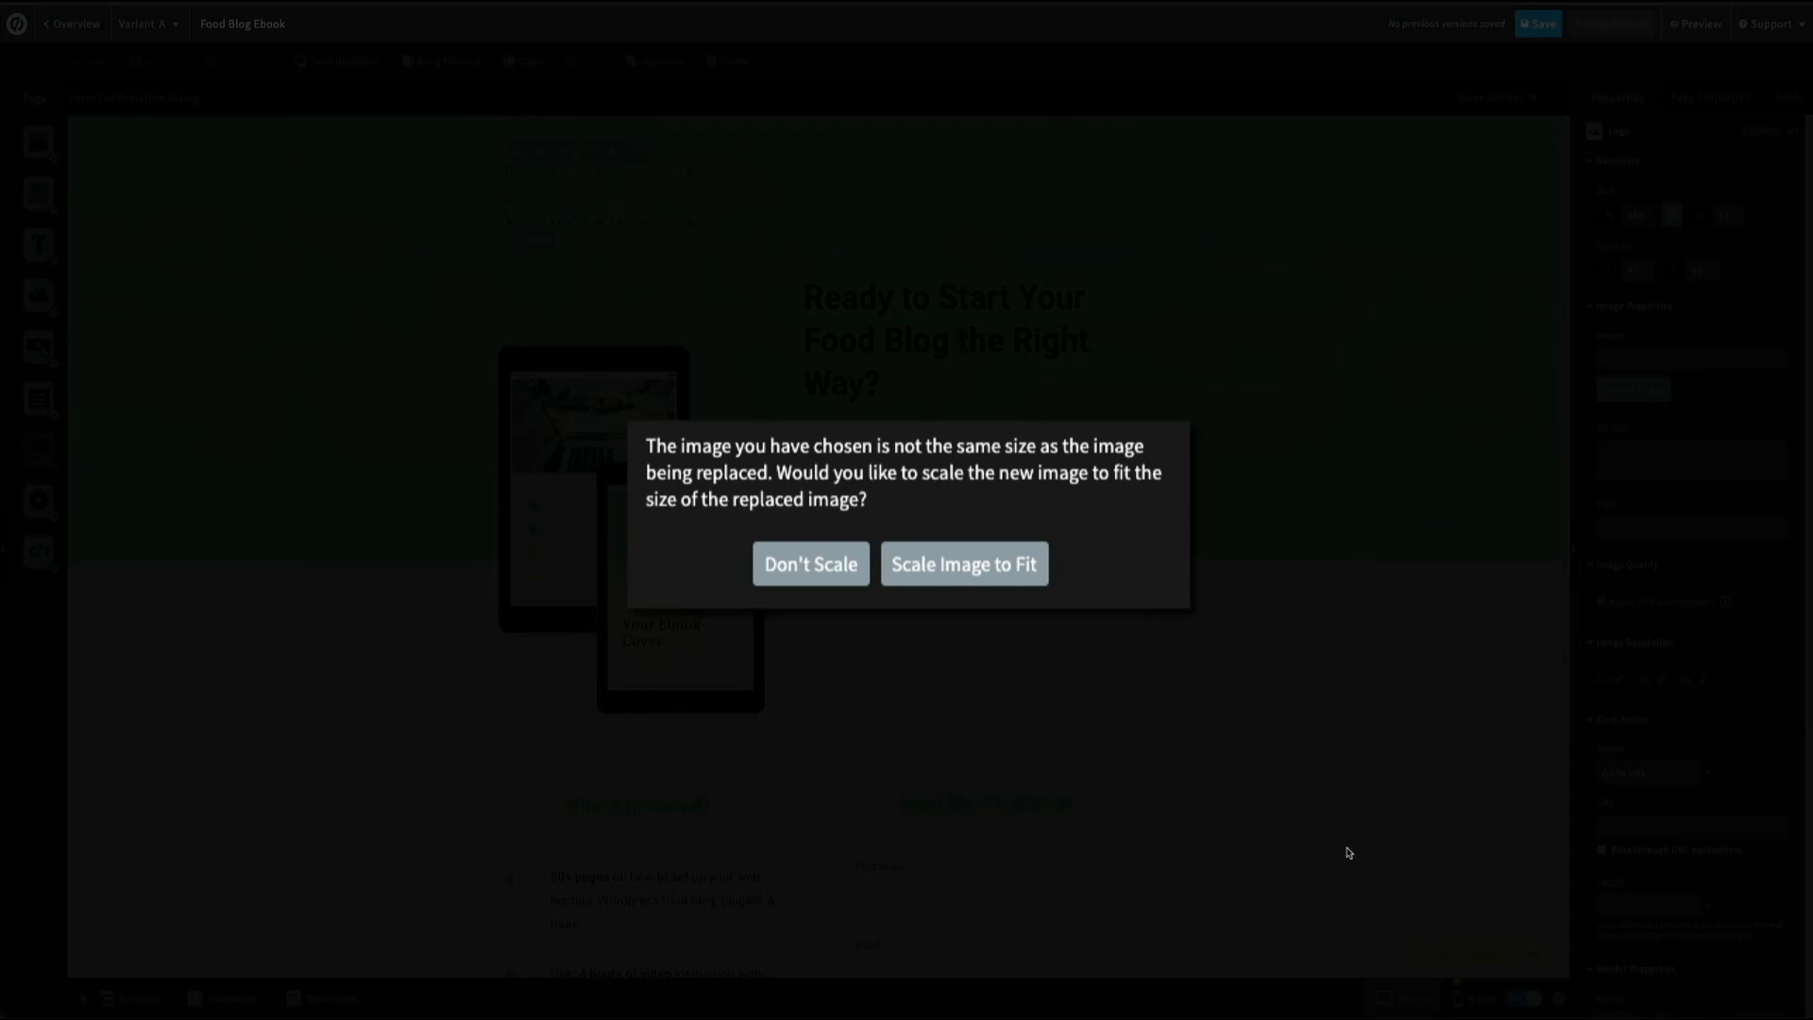
{"action": "left_click", "coordinate": [811, 566]}
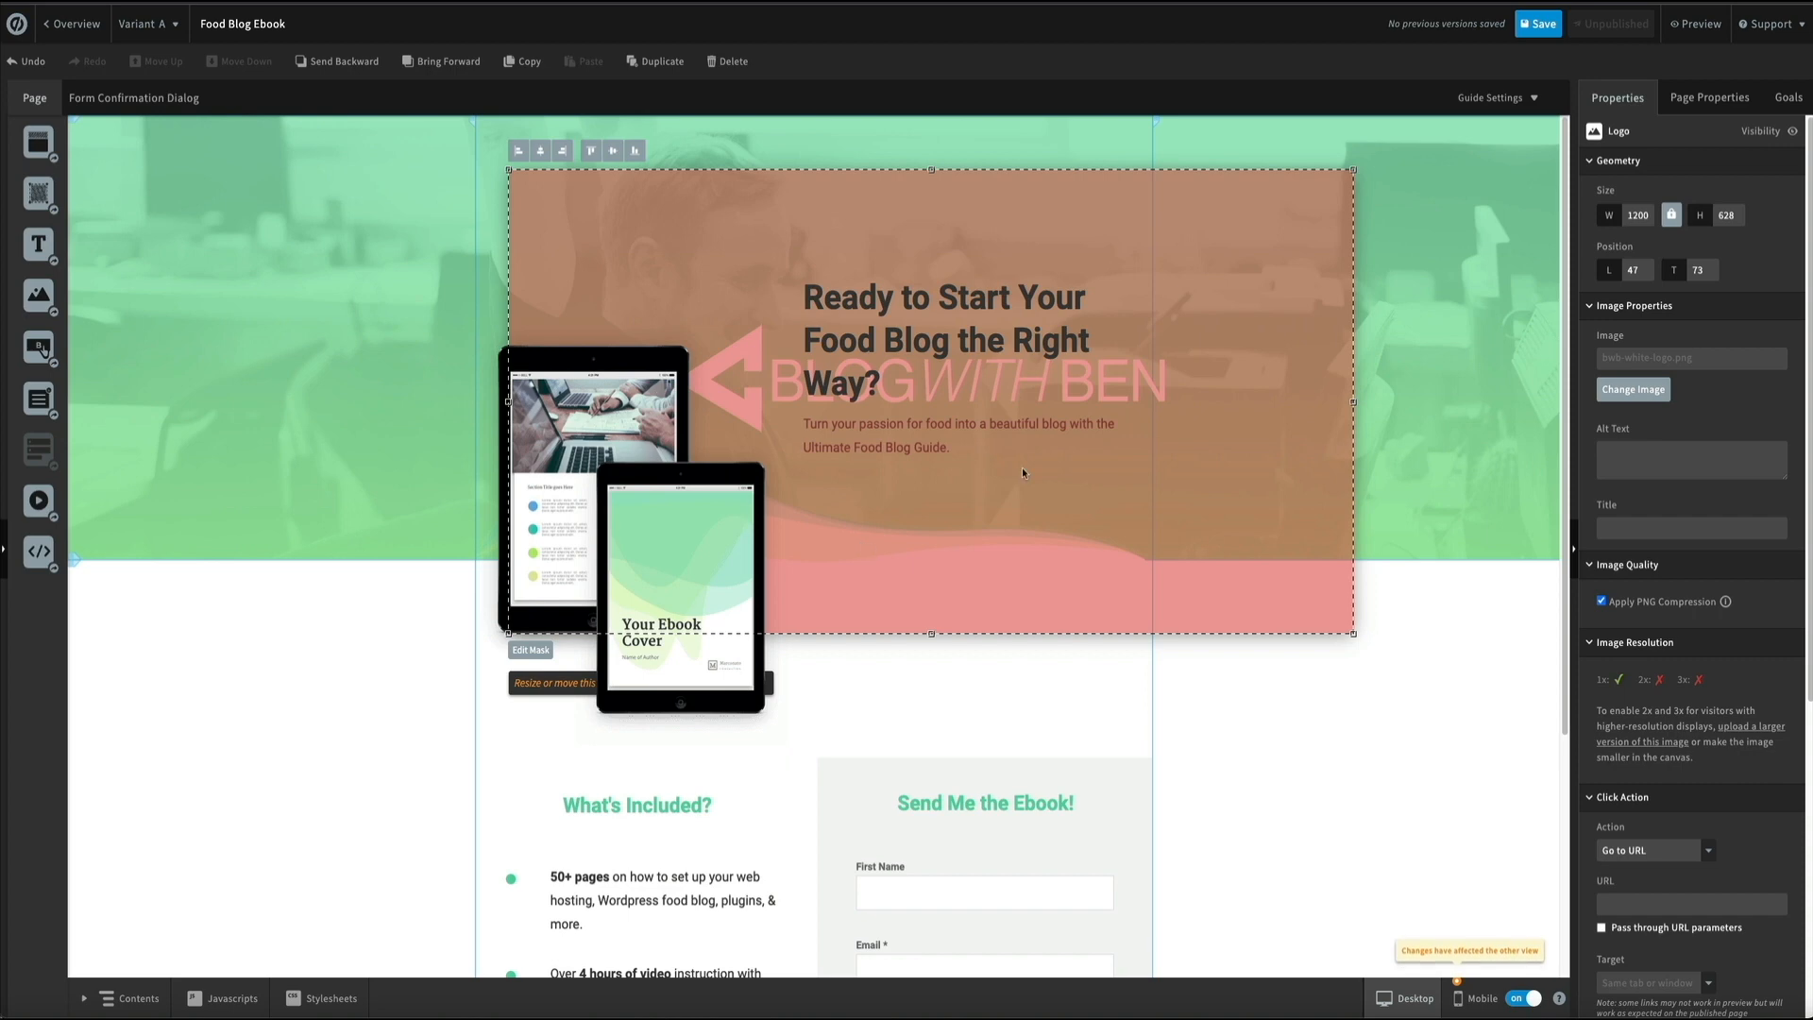
Step: Shrink the desktop logo to about 901 × 472 px and move it above the headline, near the middle of the header
{"action": "left_click_drag", "start_coordinate": [1355, 632], "coordinate": [1111, 592]}
{"action": "left_click_drag", "start_coordinate": [762, 315], "coordinate": [750, 195]}
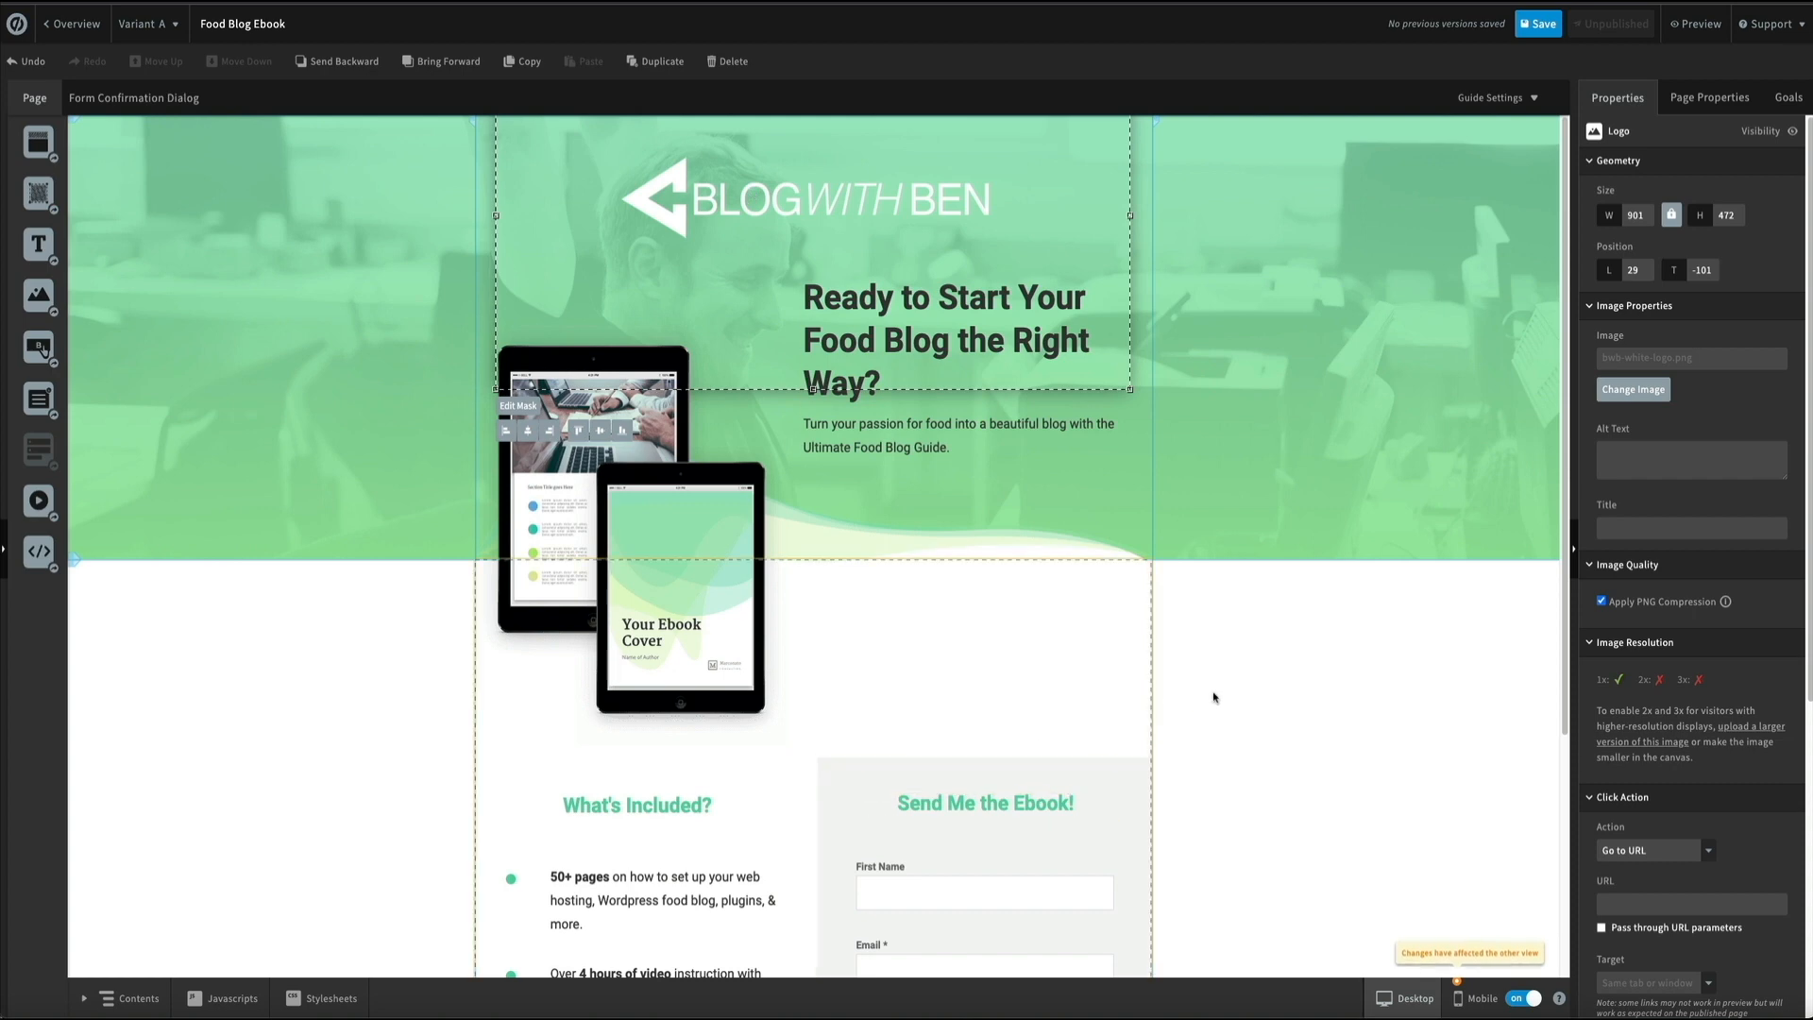
{"action": "left_click", "coordinate": [1209, 697]}
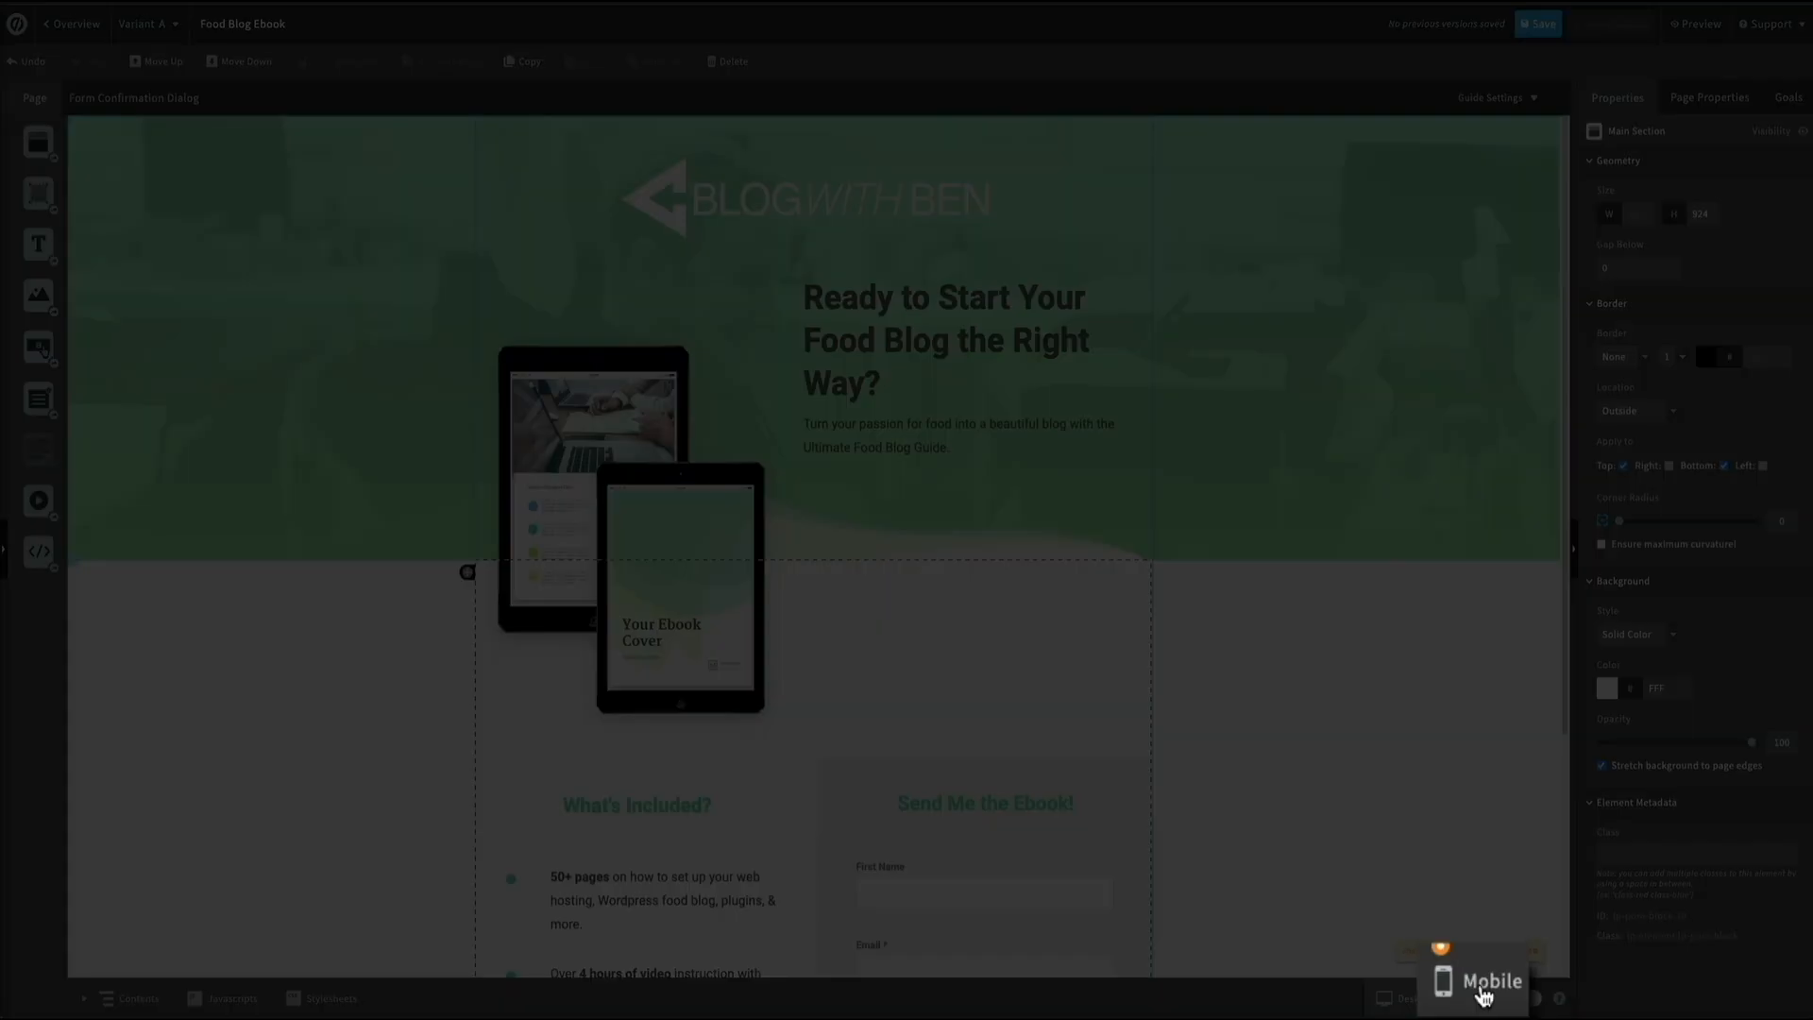
Step: In the mobile layout, edit the logo's mask, enlarging the image slightly and widening and heightening the frame to show the whole logo
{"action": "left_click", "coordinate": [1484, 997]}
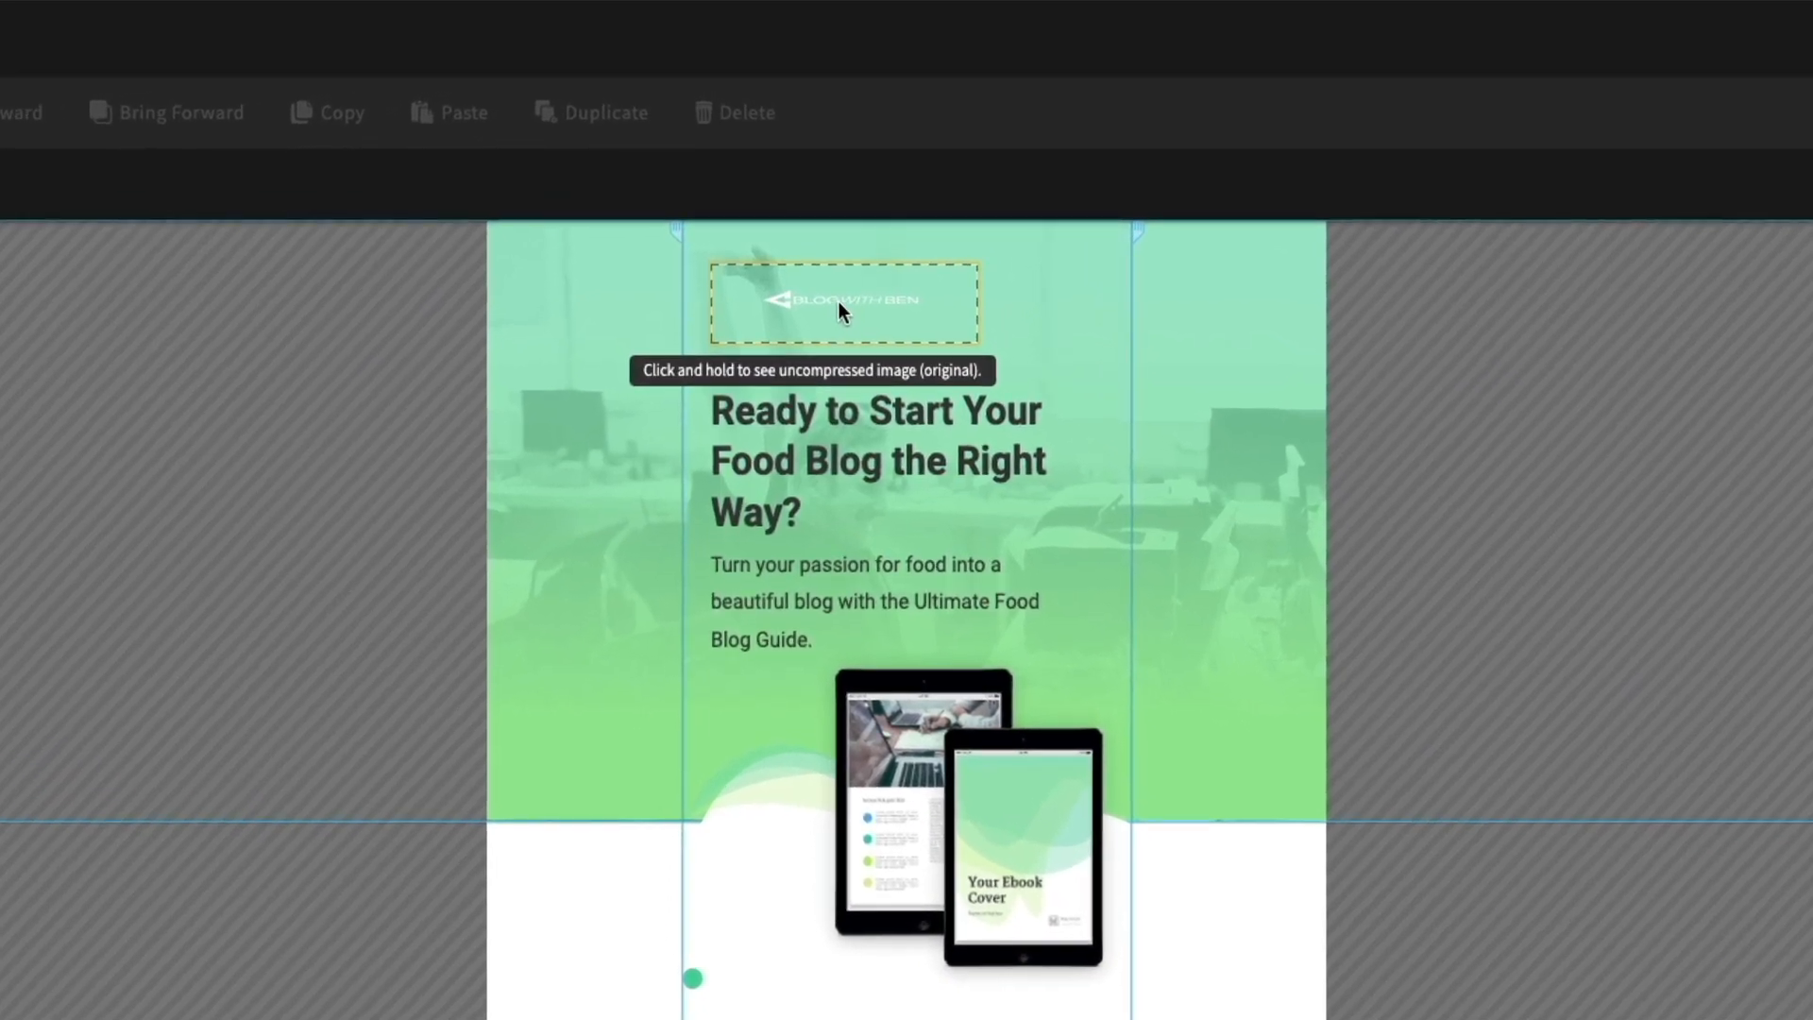
{"action": "left_click", "coordinate": [839, 302]}
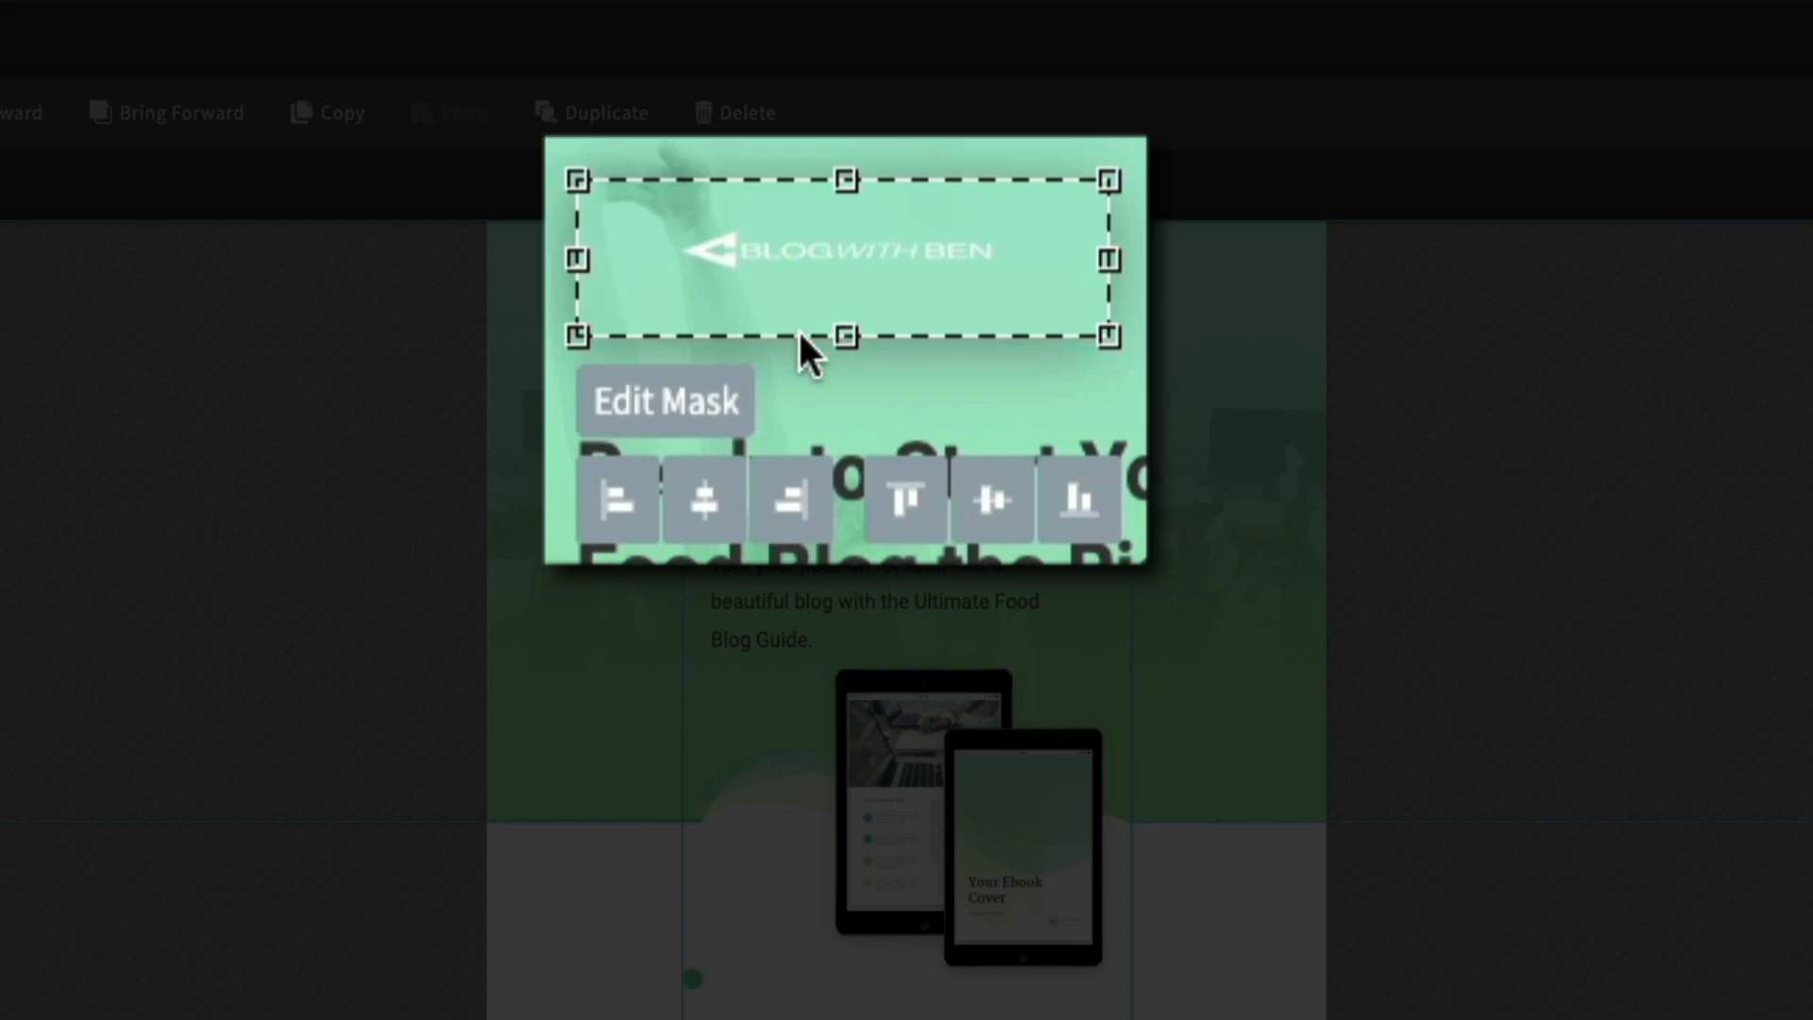
{"action": "left_click", "coordinate": [672, 402]}
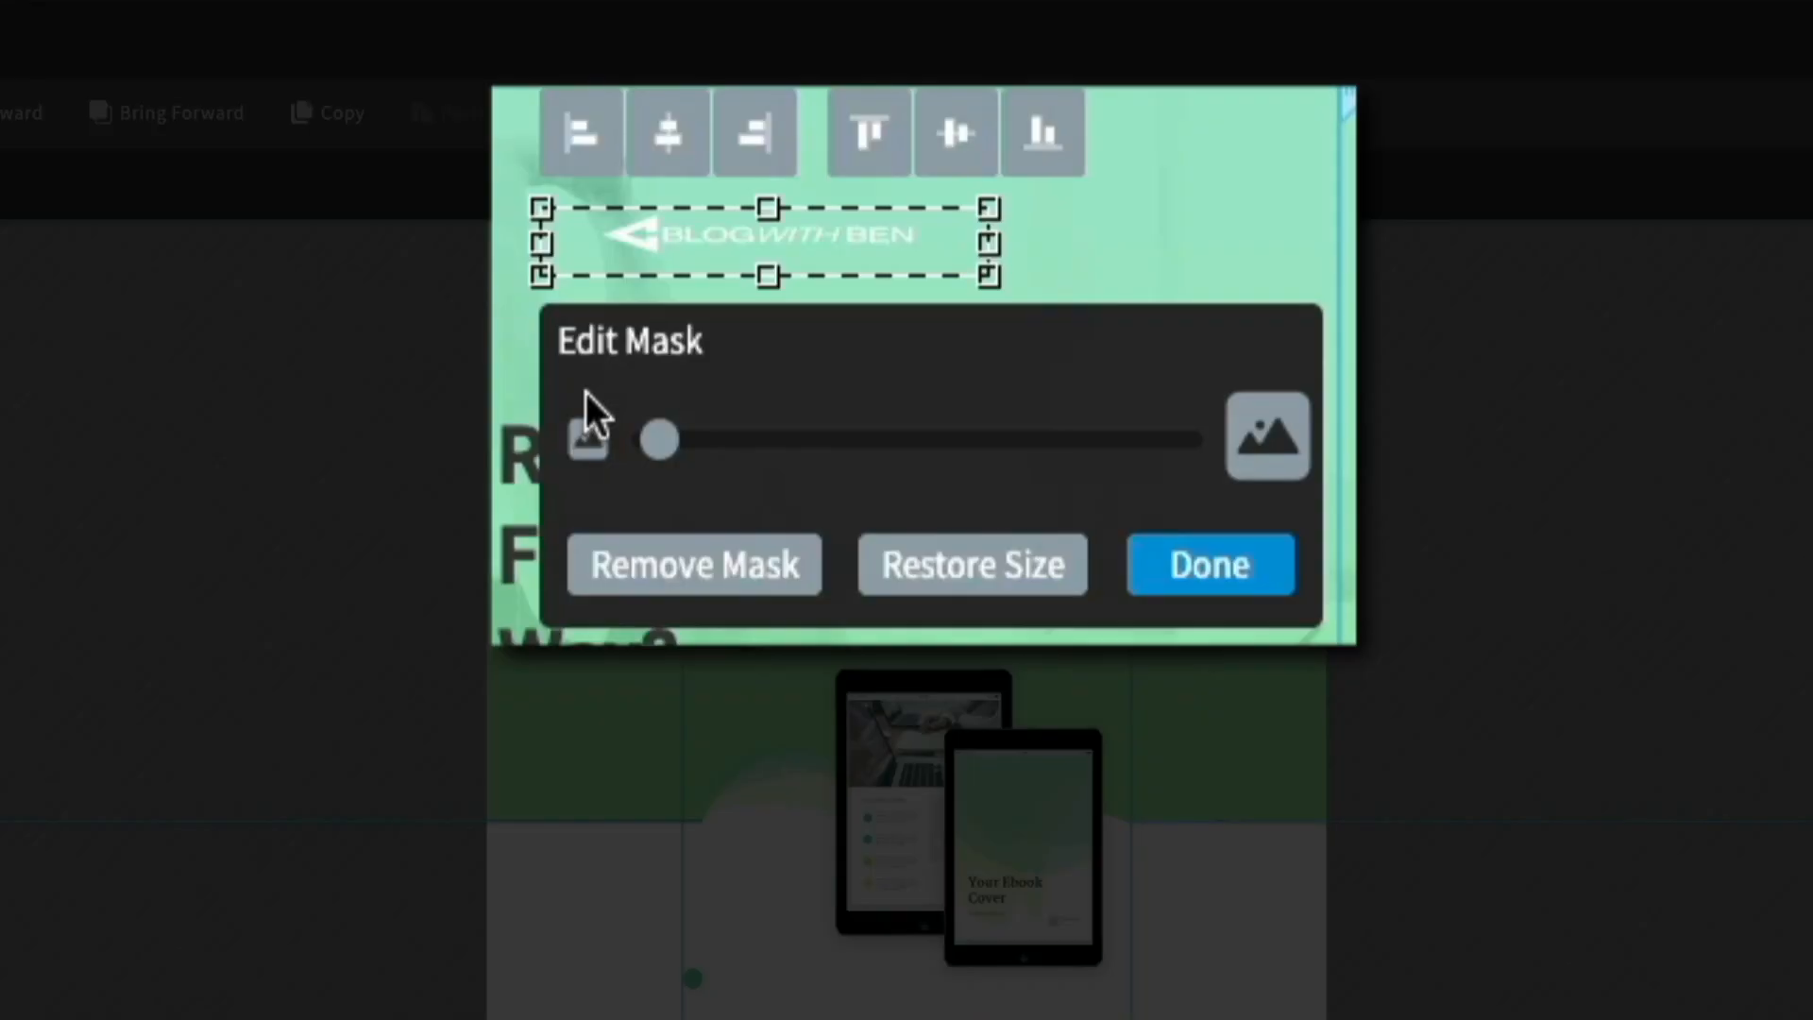
{"action": "mouse_move", "coordinate": [672, 457]}
{"action": "left_mouse_down"}
{"action": "mouse_move", "coordinate": [768, 466]}
{"action": "mouse_move", "coordinate": [698, 456]}
{"action": "left_mouse_up"}
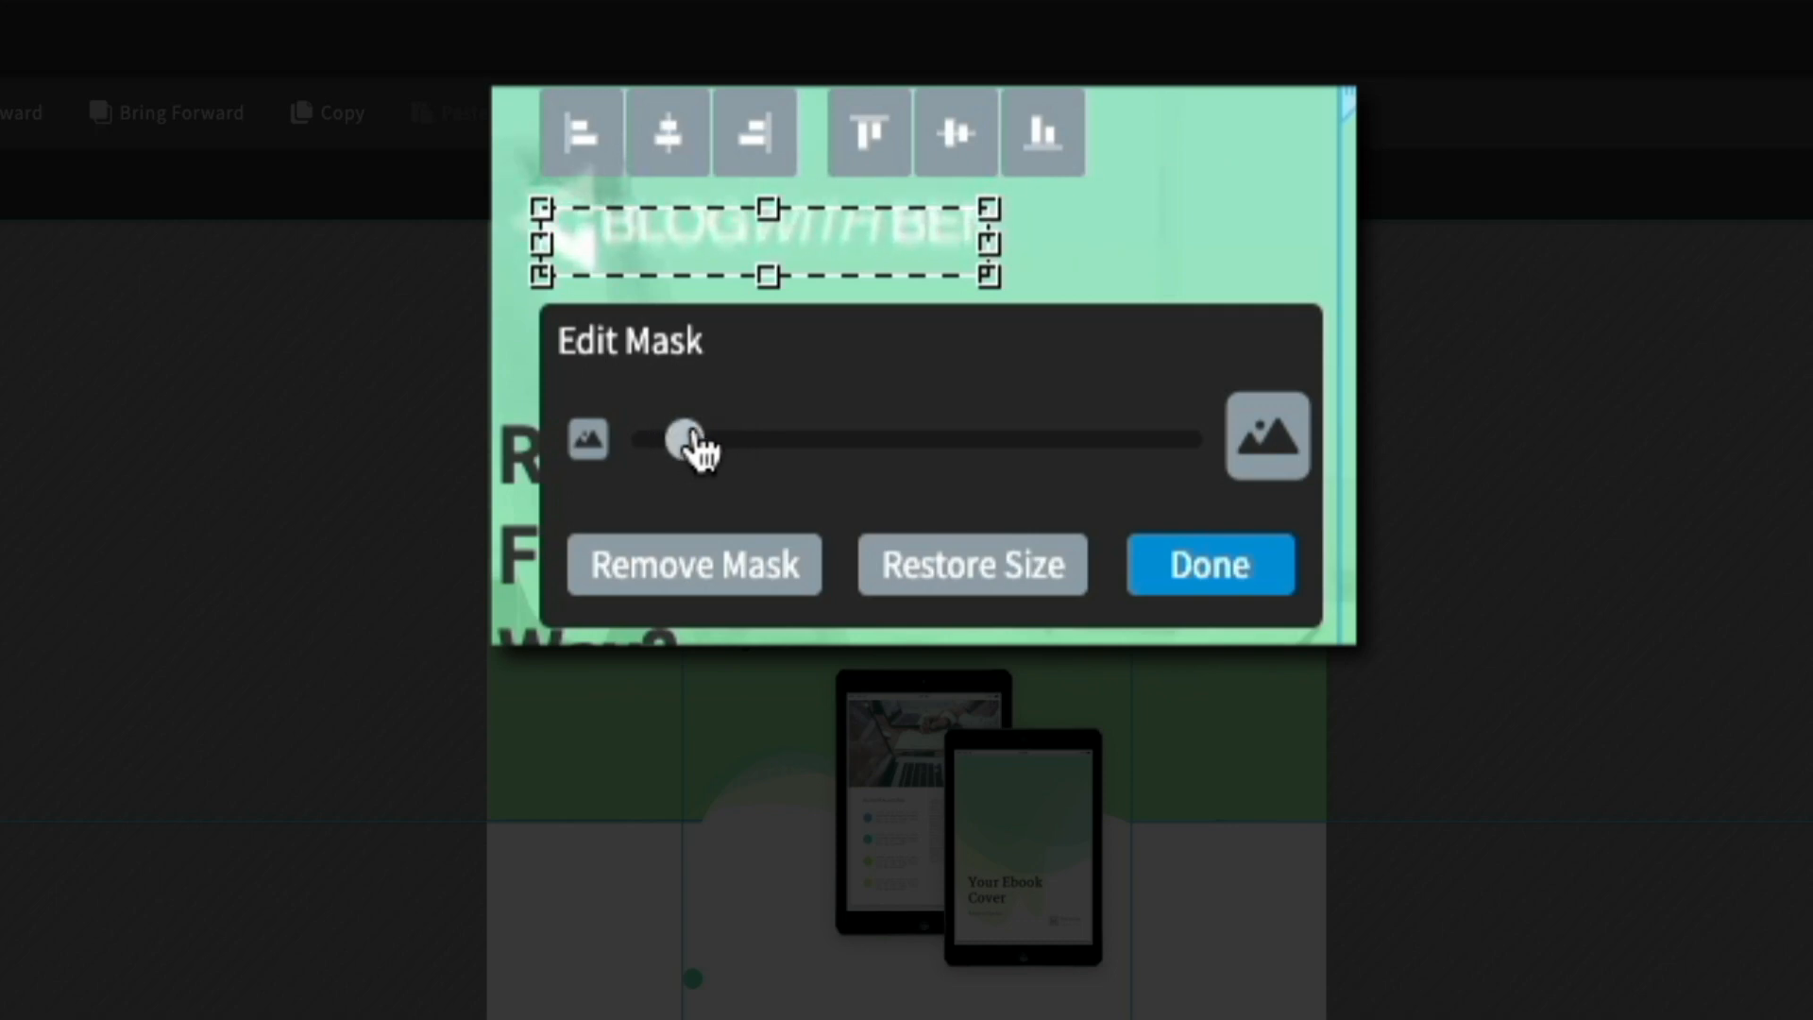
{"action": "left_click_drag", "start_coordinate": [776, 219], "coordinate": [783, 151]}
{"action": "left_click_drag", "start_coordinate": [998, 223], "coordinate": [1050, 226]}
{"action": "left_click_drag", "start_coordinate": [551, 214], "coordinate": [484, 212]}
{"action": "left_click_drag", "start_coordinate": [772, 291], "coordinate": [774, 311]}
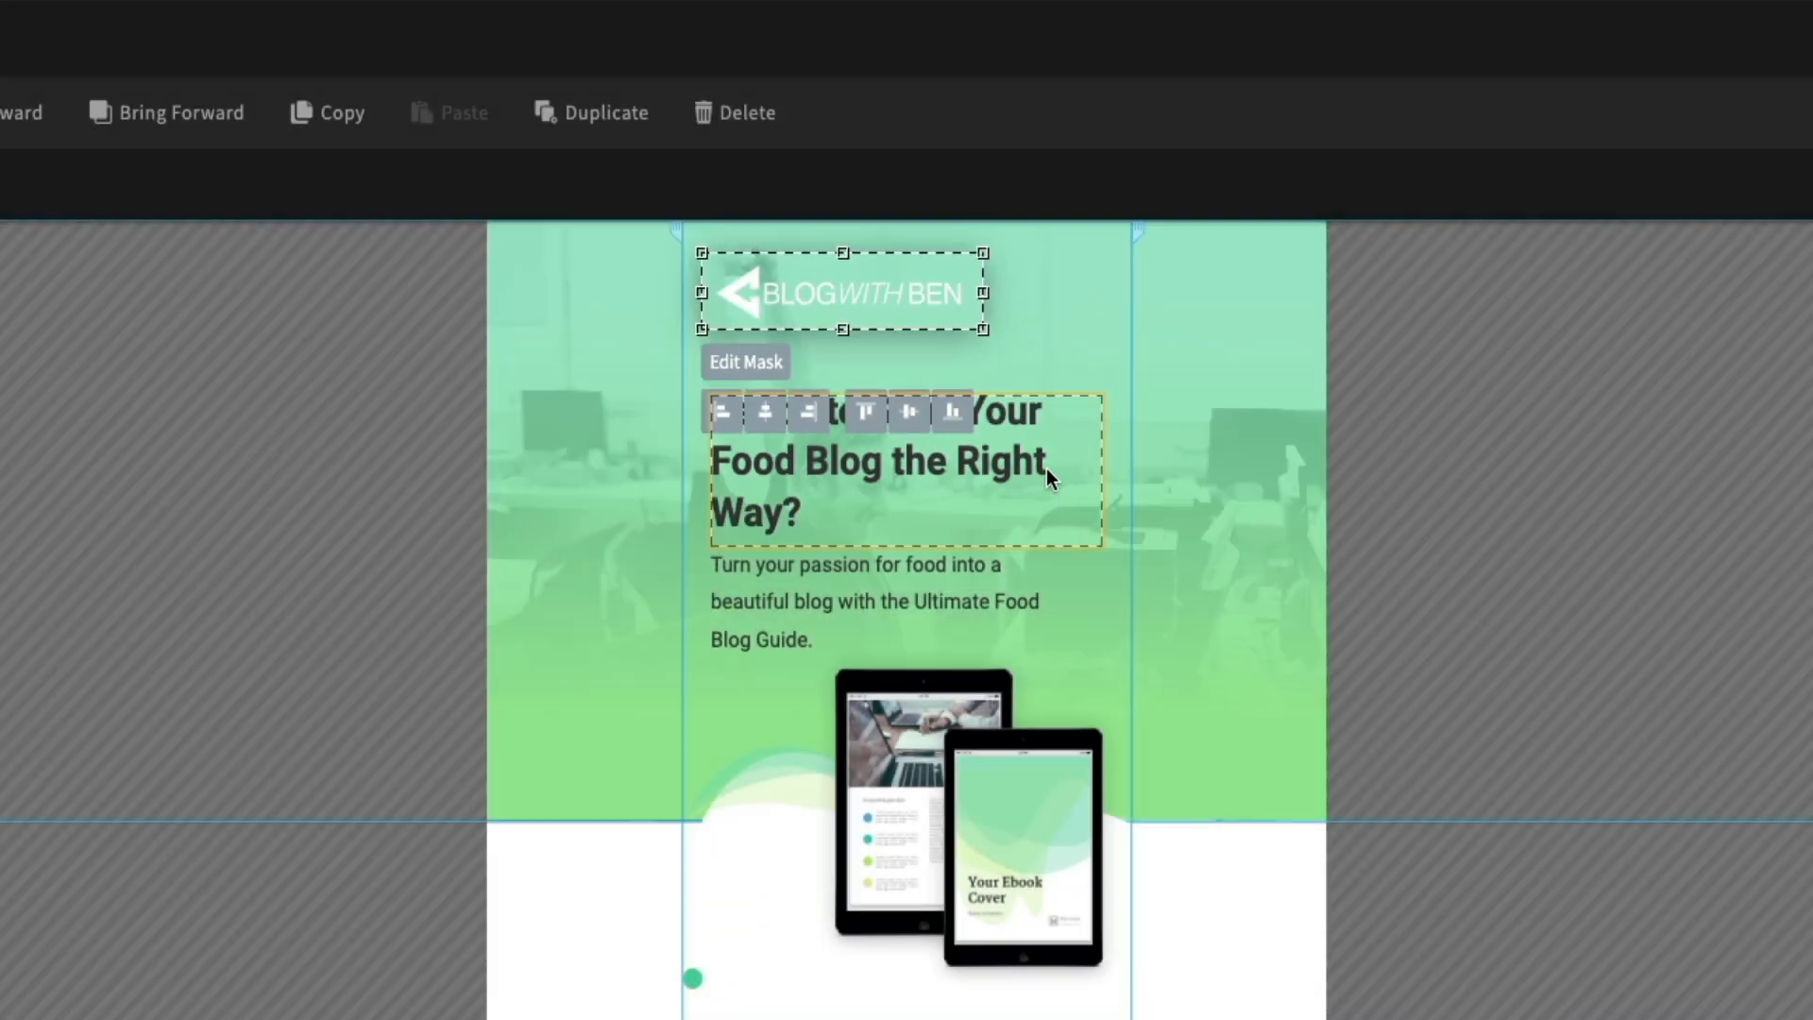
Step: Center the mobile logo horizontally above the "Ready to Start Your Food Blog the Right Way?" headline
{"action": "left_click", "coordinate": [1046, 468]}
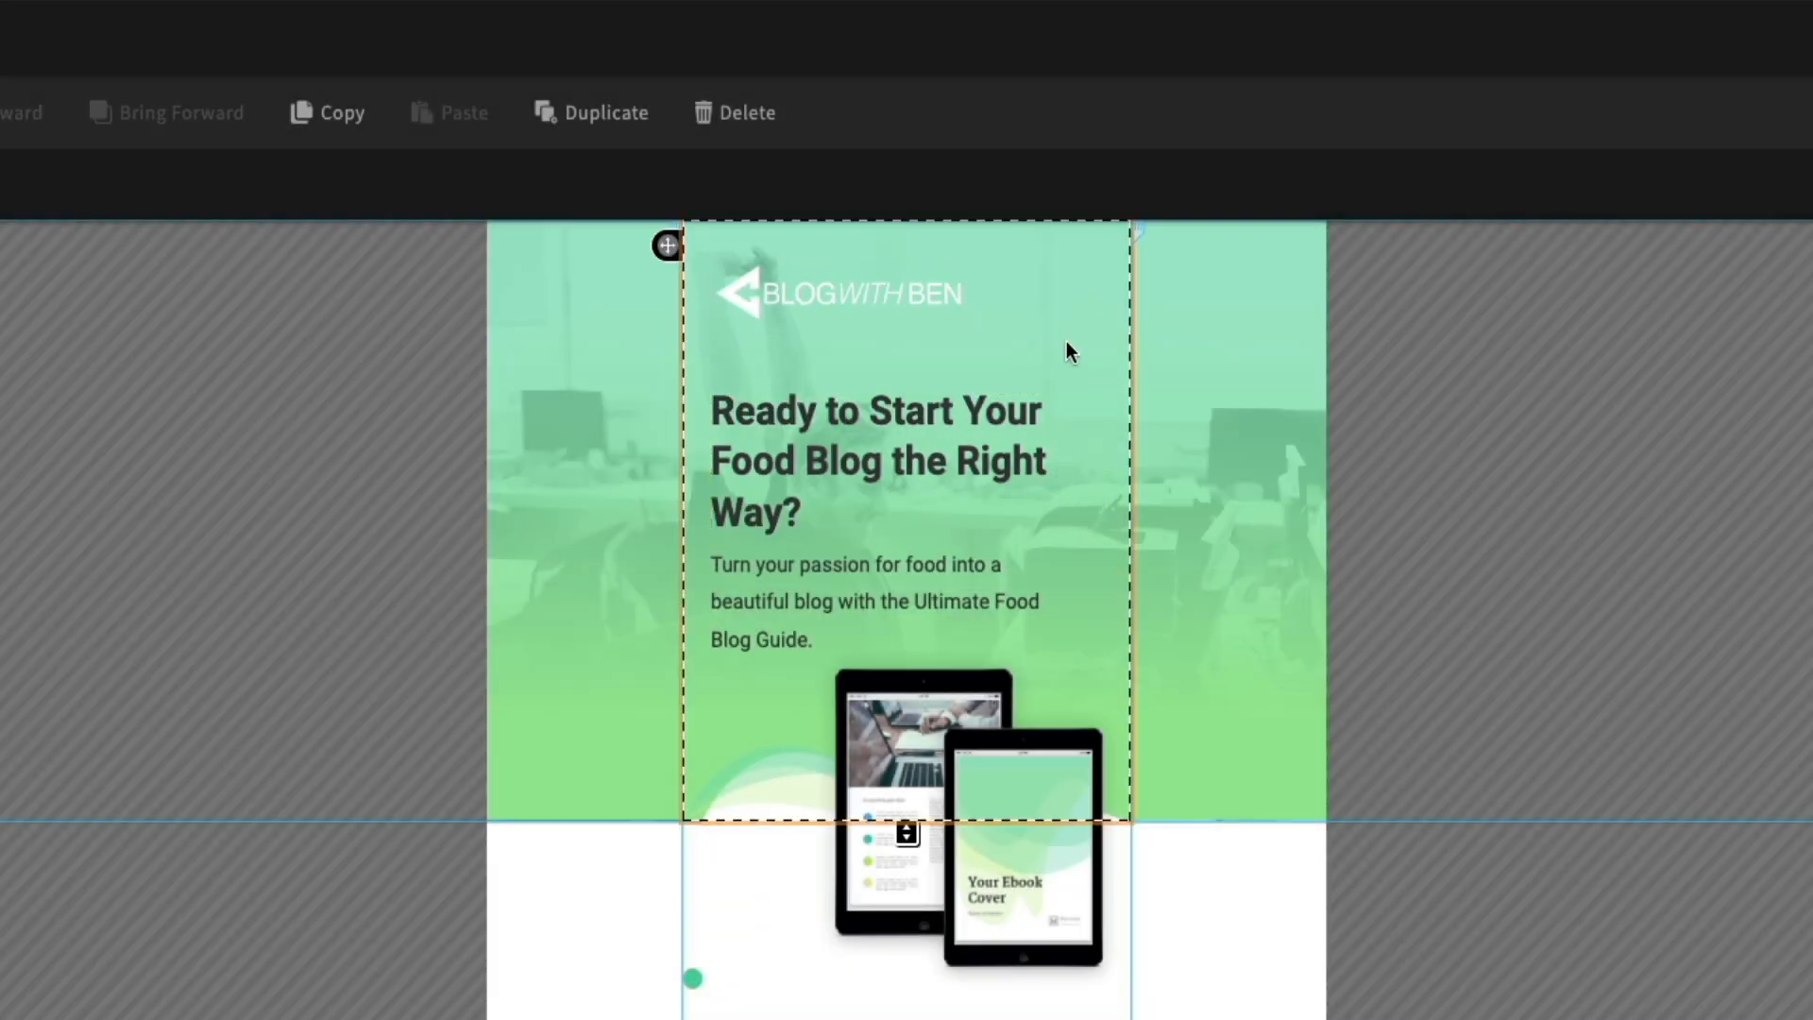
{"action": "left_click_drag", "start_coordinate": [935, 297], "coordinate": [971, 306]}
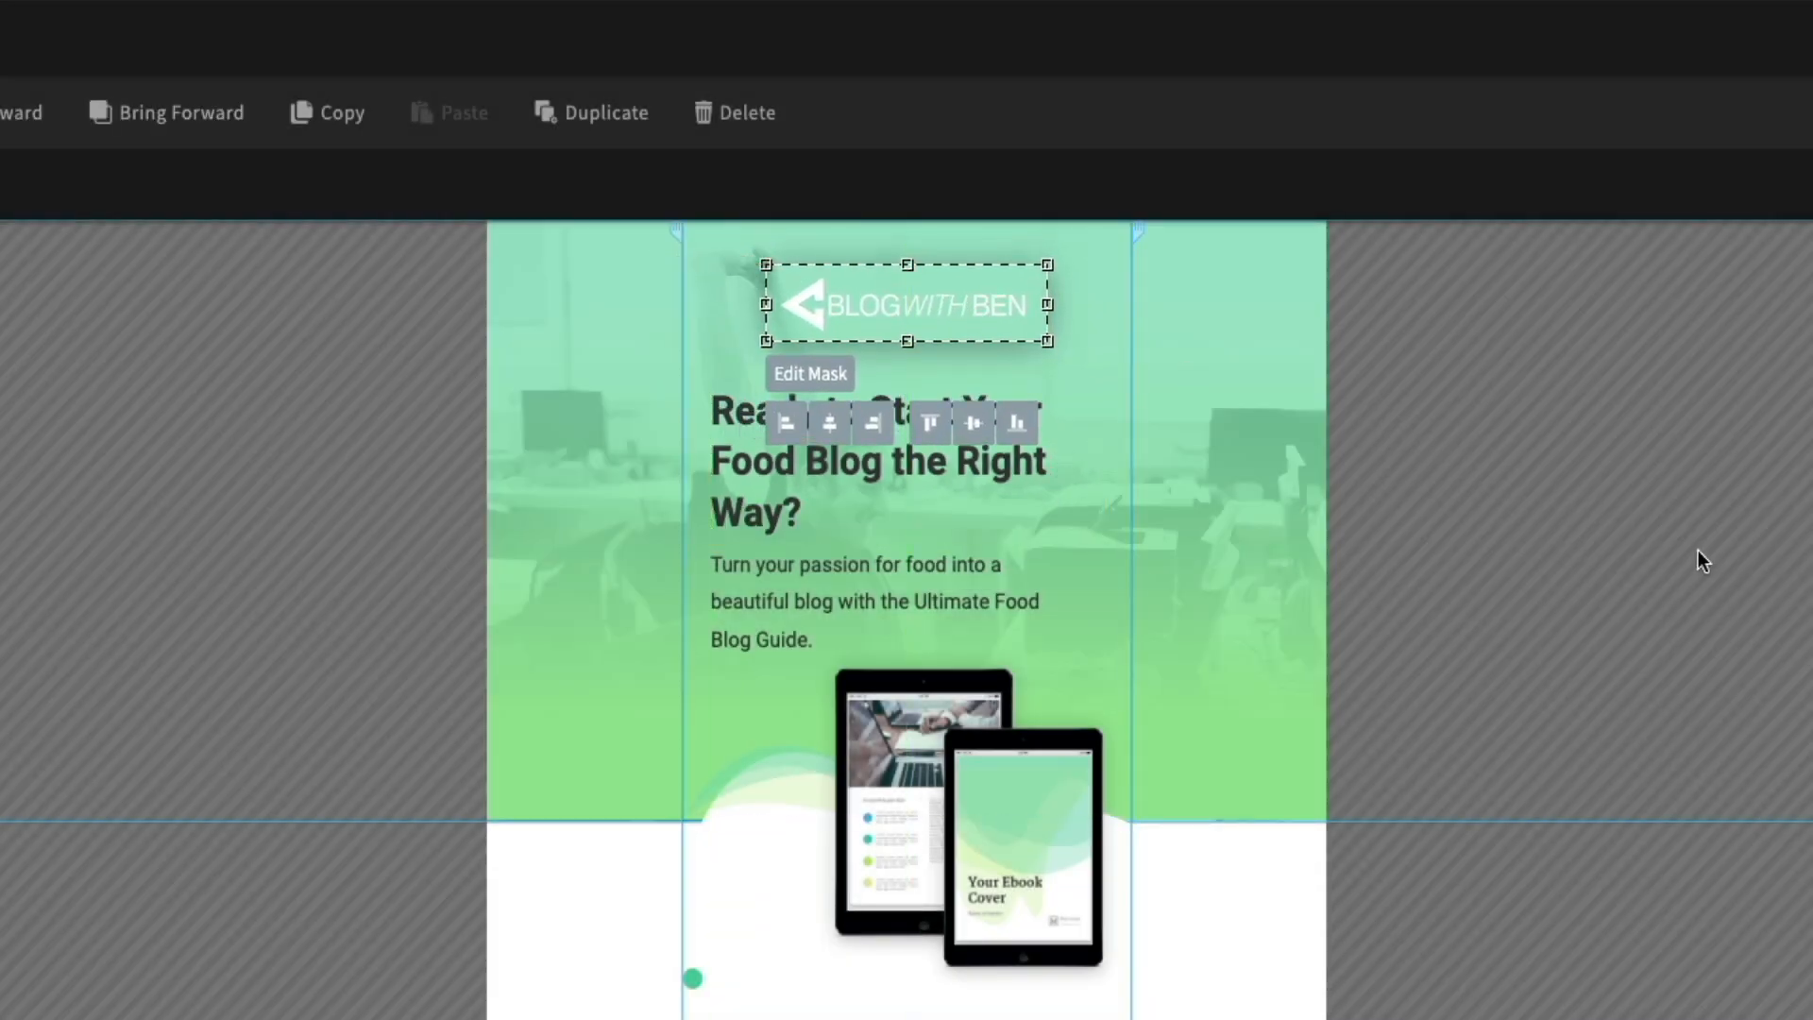
{"action": "left_click", "coordinate": [1755, 711]}
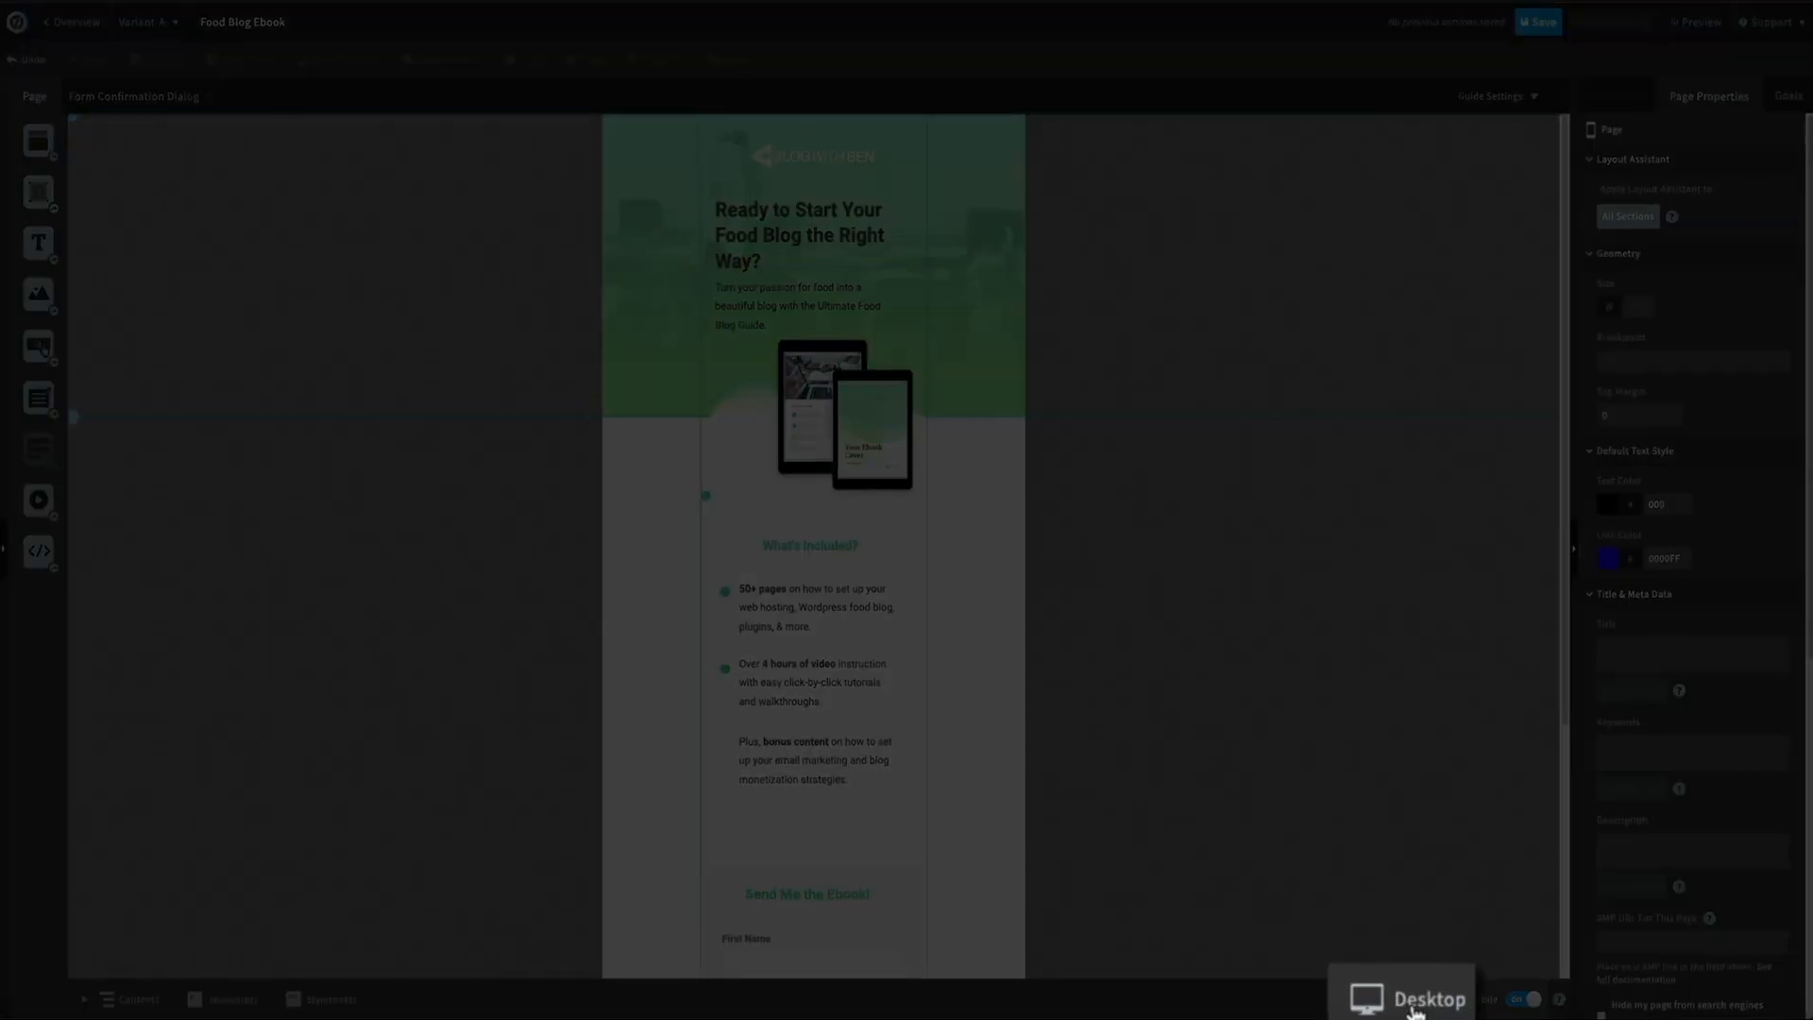
Step: In the desktop layout, nudge the logo up and slightly left to about L 24, T -113
{"action": "left_click", "coordinate": [1411, 1007]}
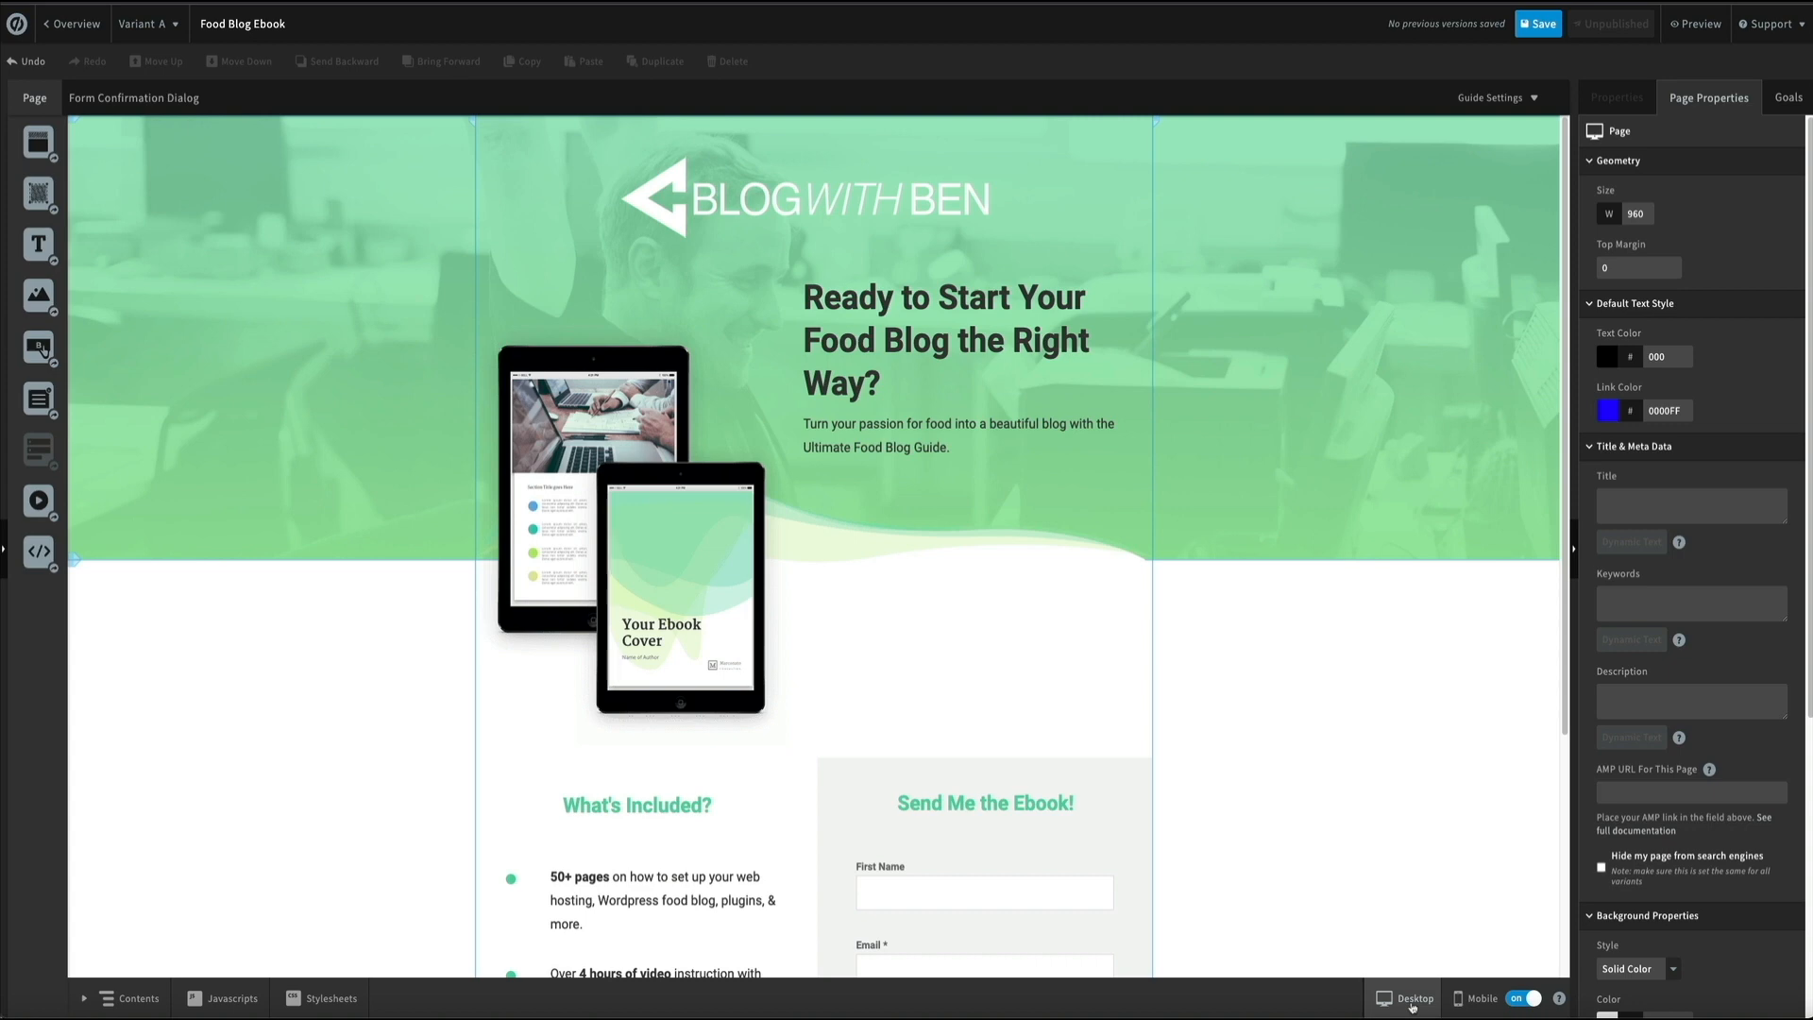
{"action": "left_click", "coordinate": [1378, 780]}
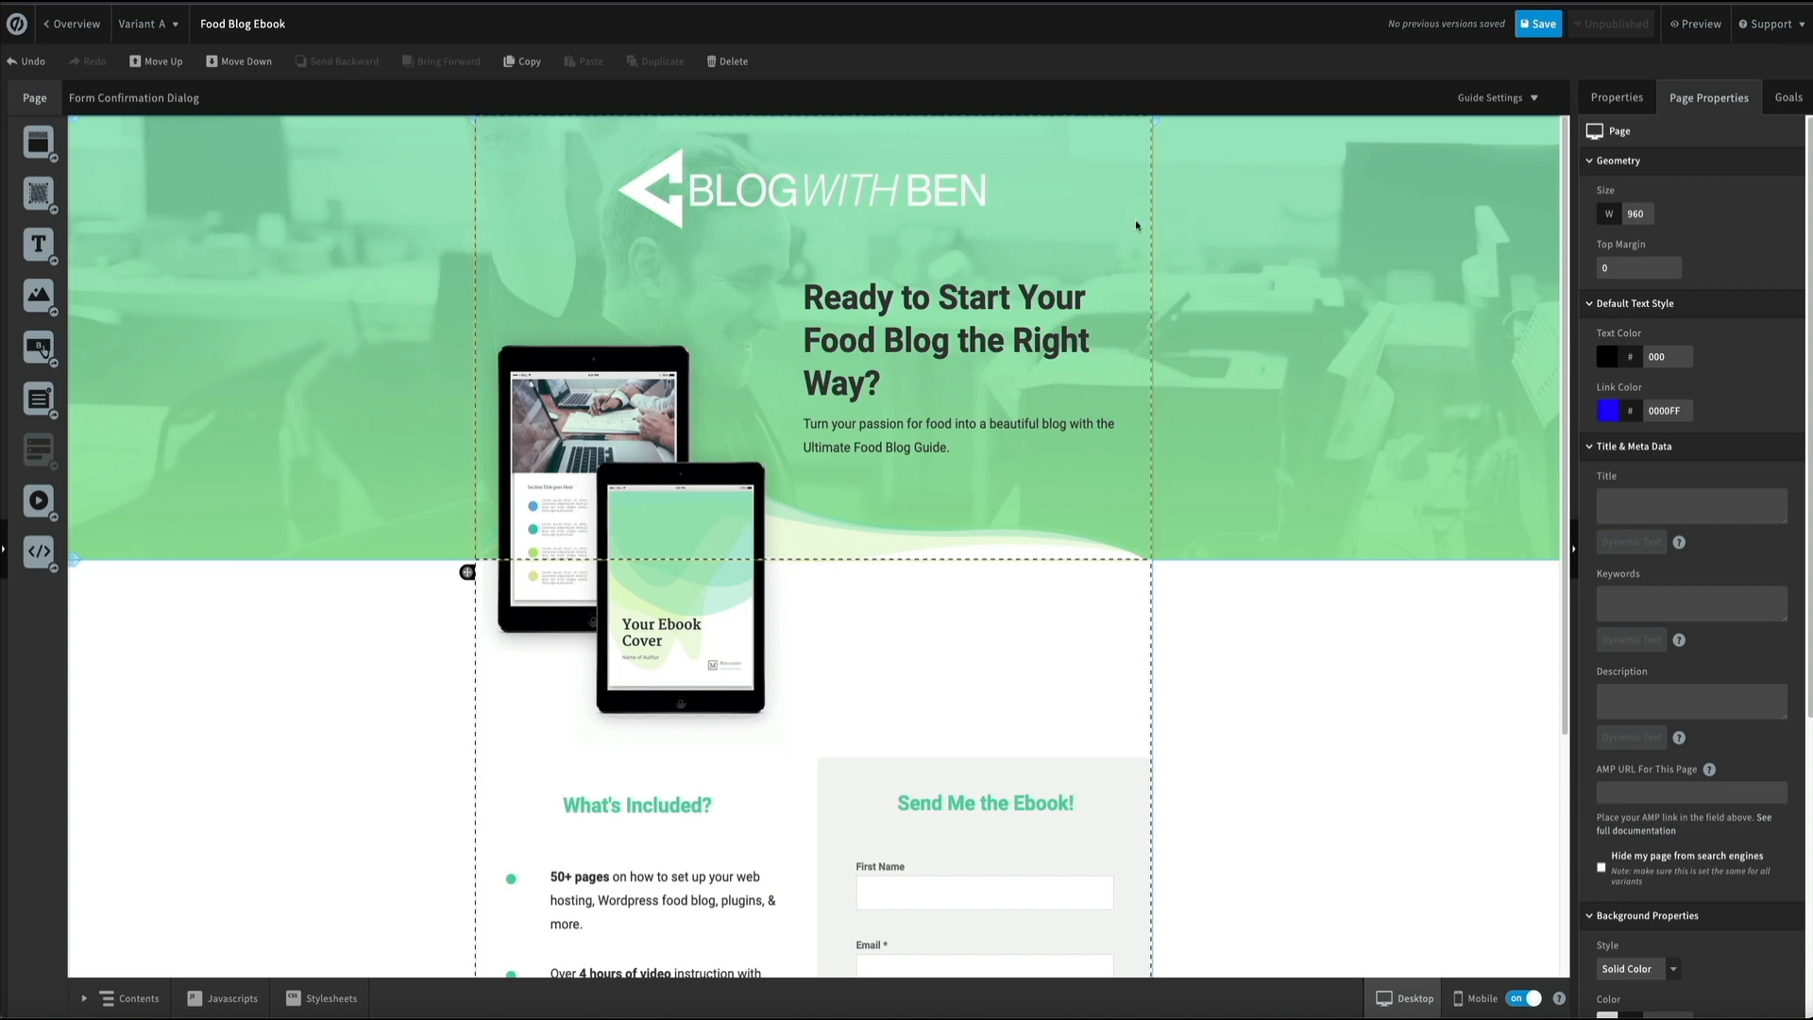
{"action": "left_click", "coordinate": [840, 224]}
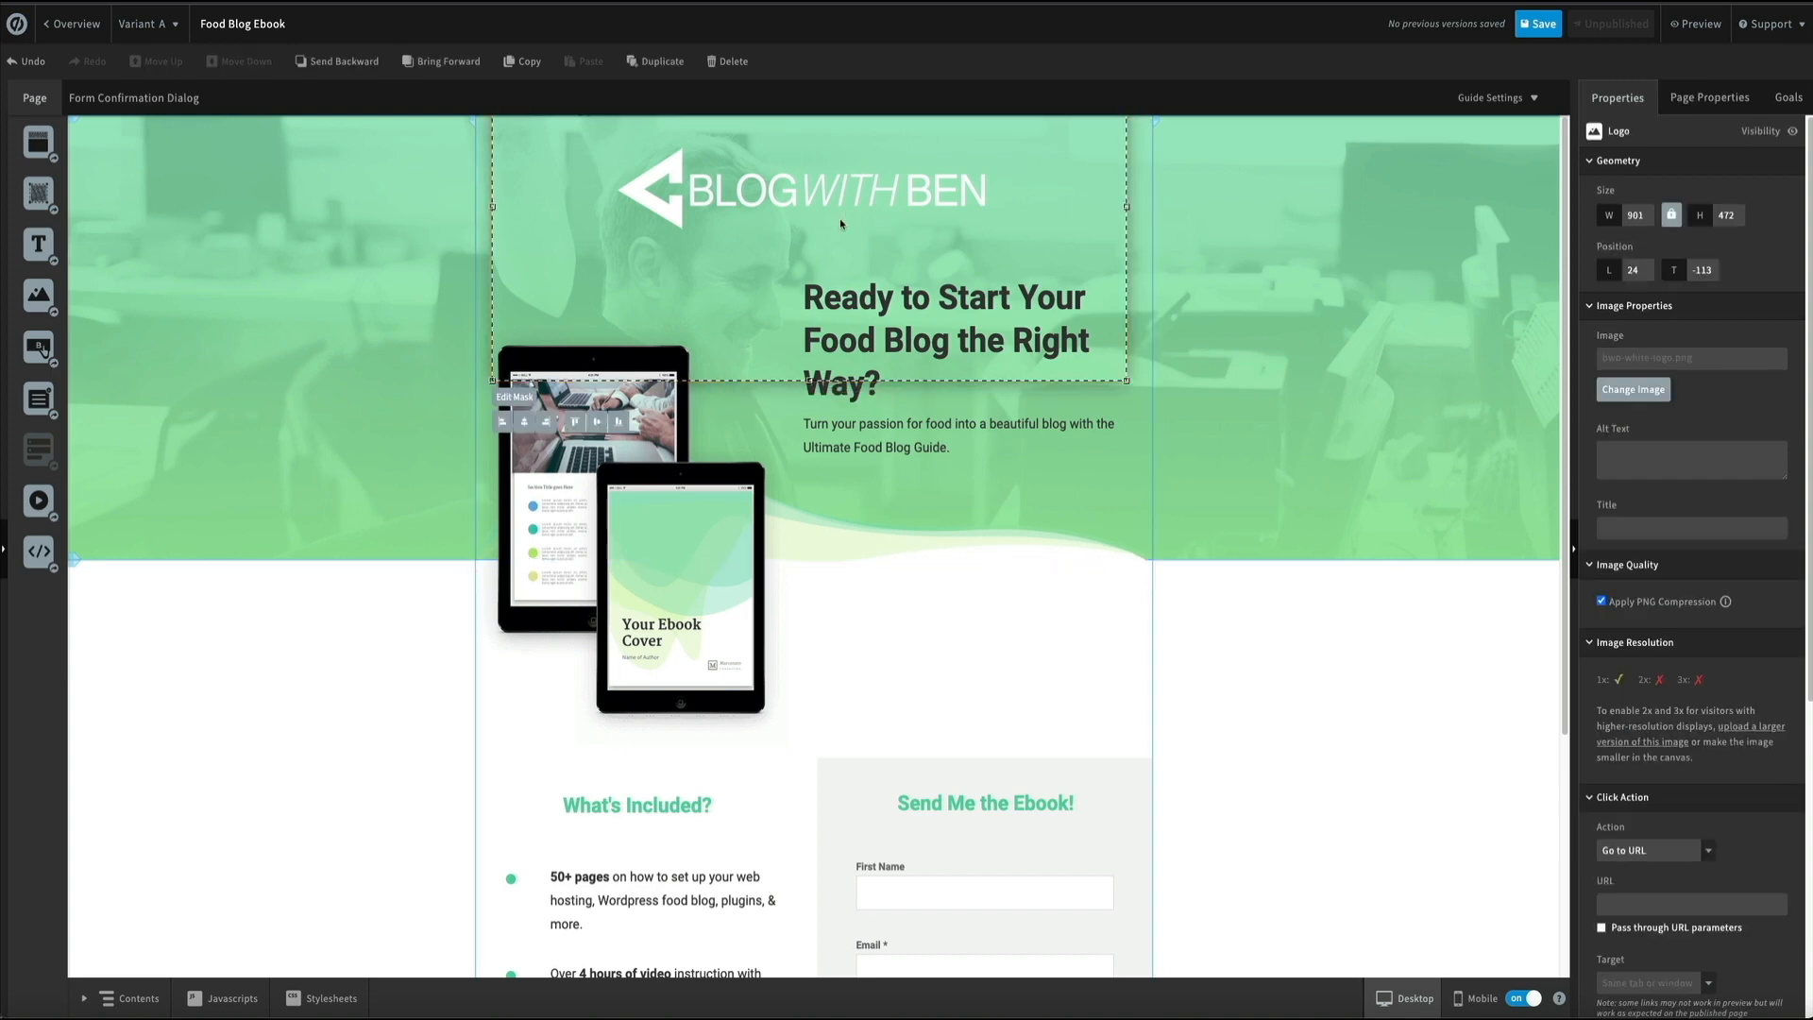
Step: Examine the desktop logo's image, click action, border and metadata properties, then deselect it
{"action": "double_click", "coordinate": [840, 218]}
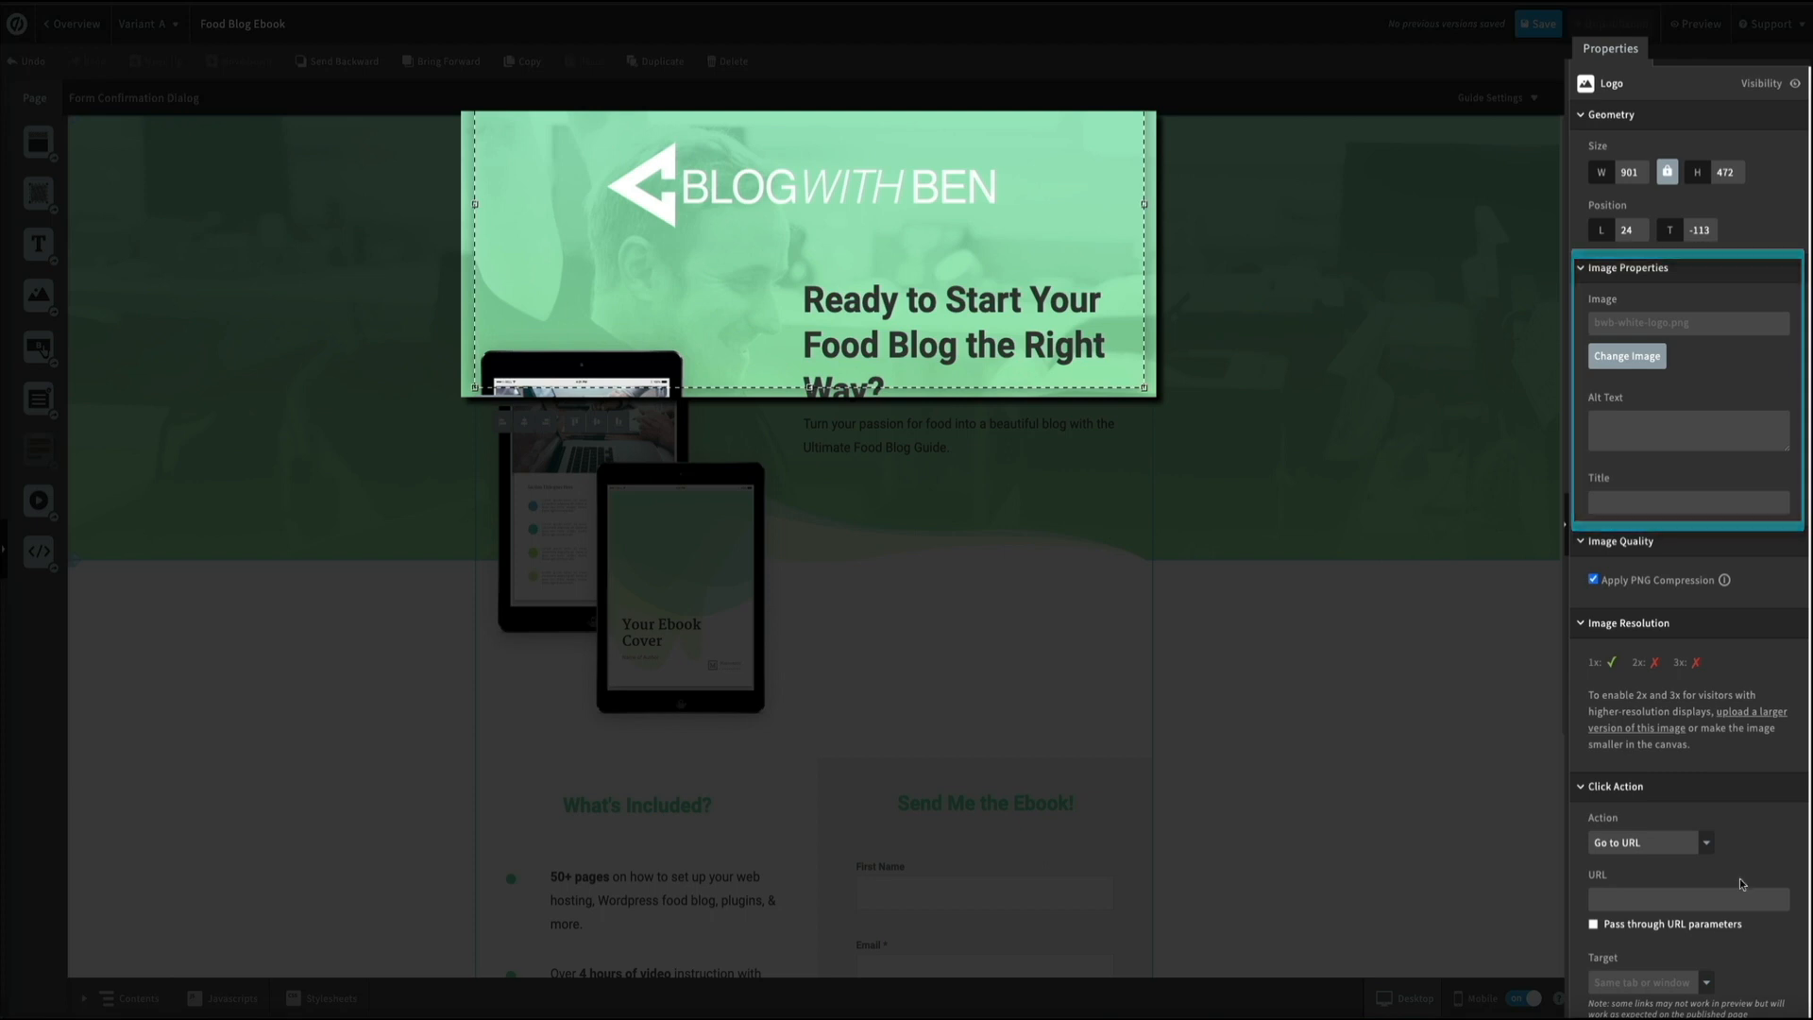
{"action": "scroll", "coordinate": [1739, 878], "scroll_direction": "down", "scroll_amount": 5}
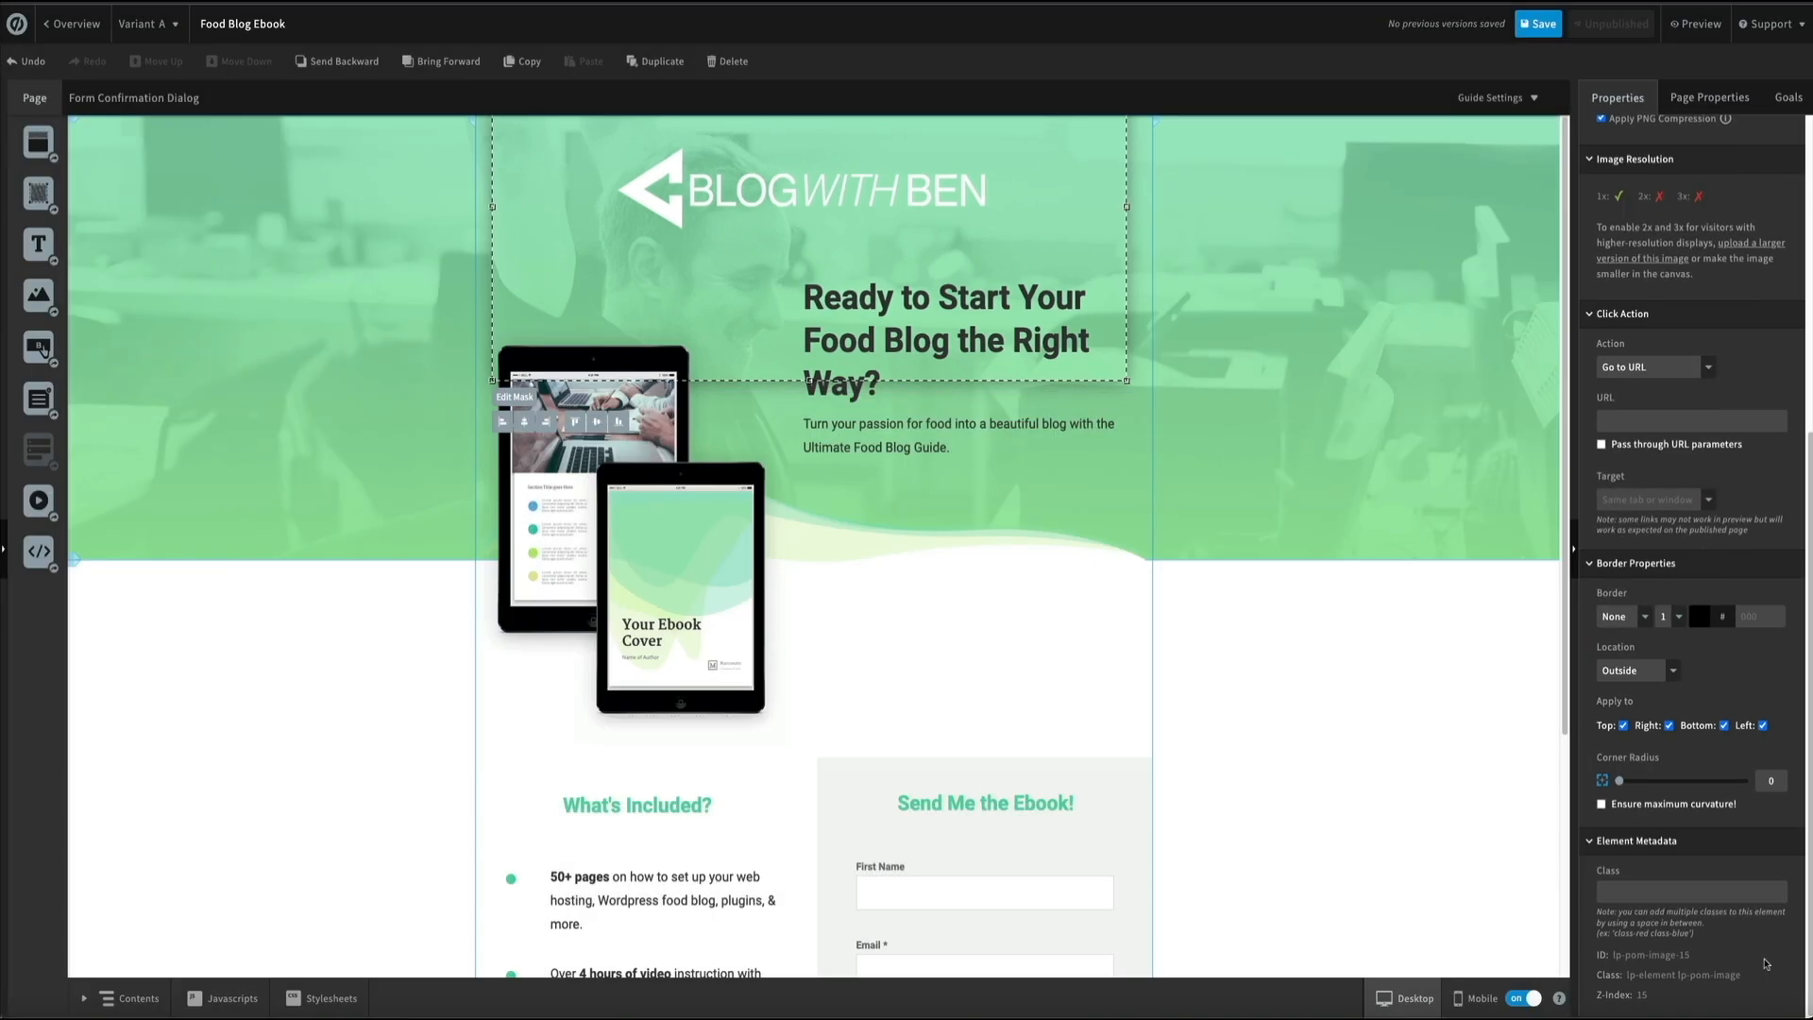
{"action": "left_click", "coordinate": [1424, 737]}
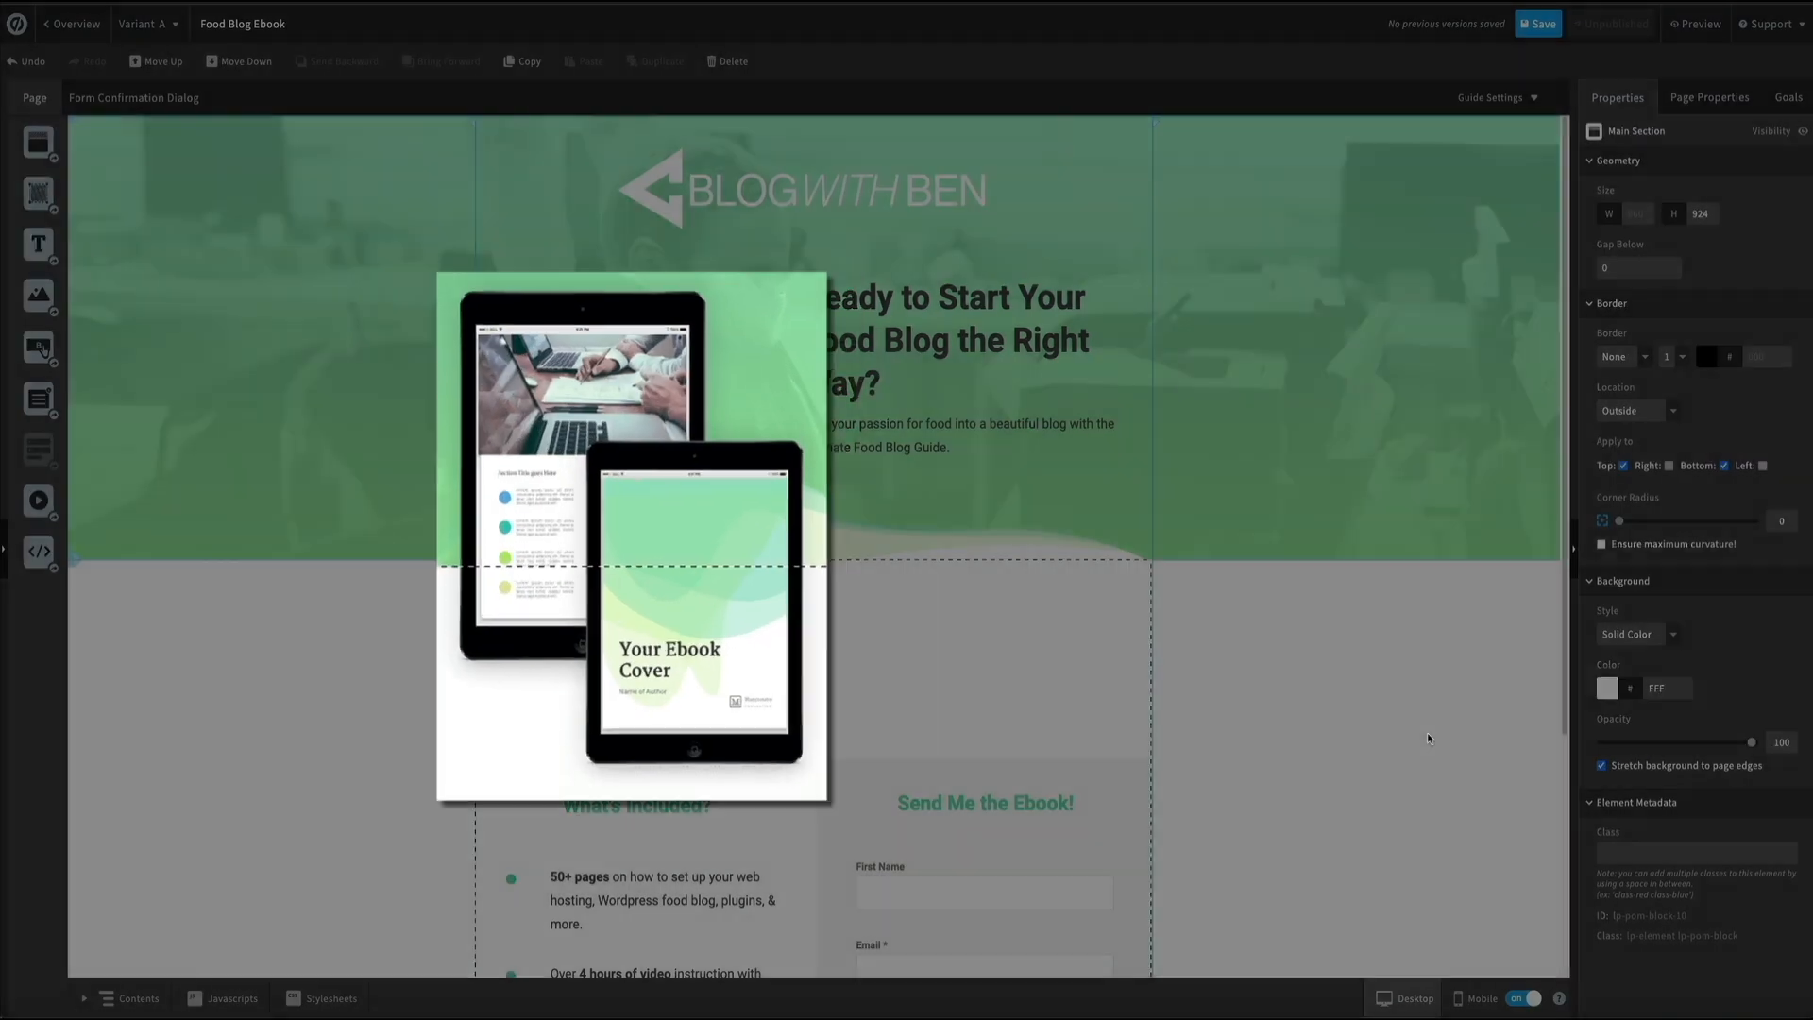
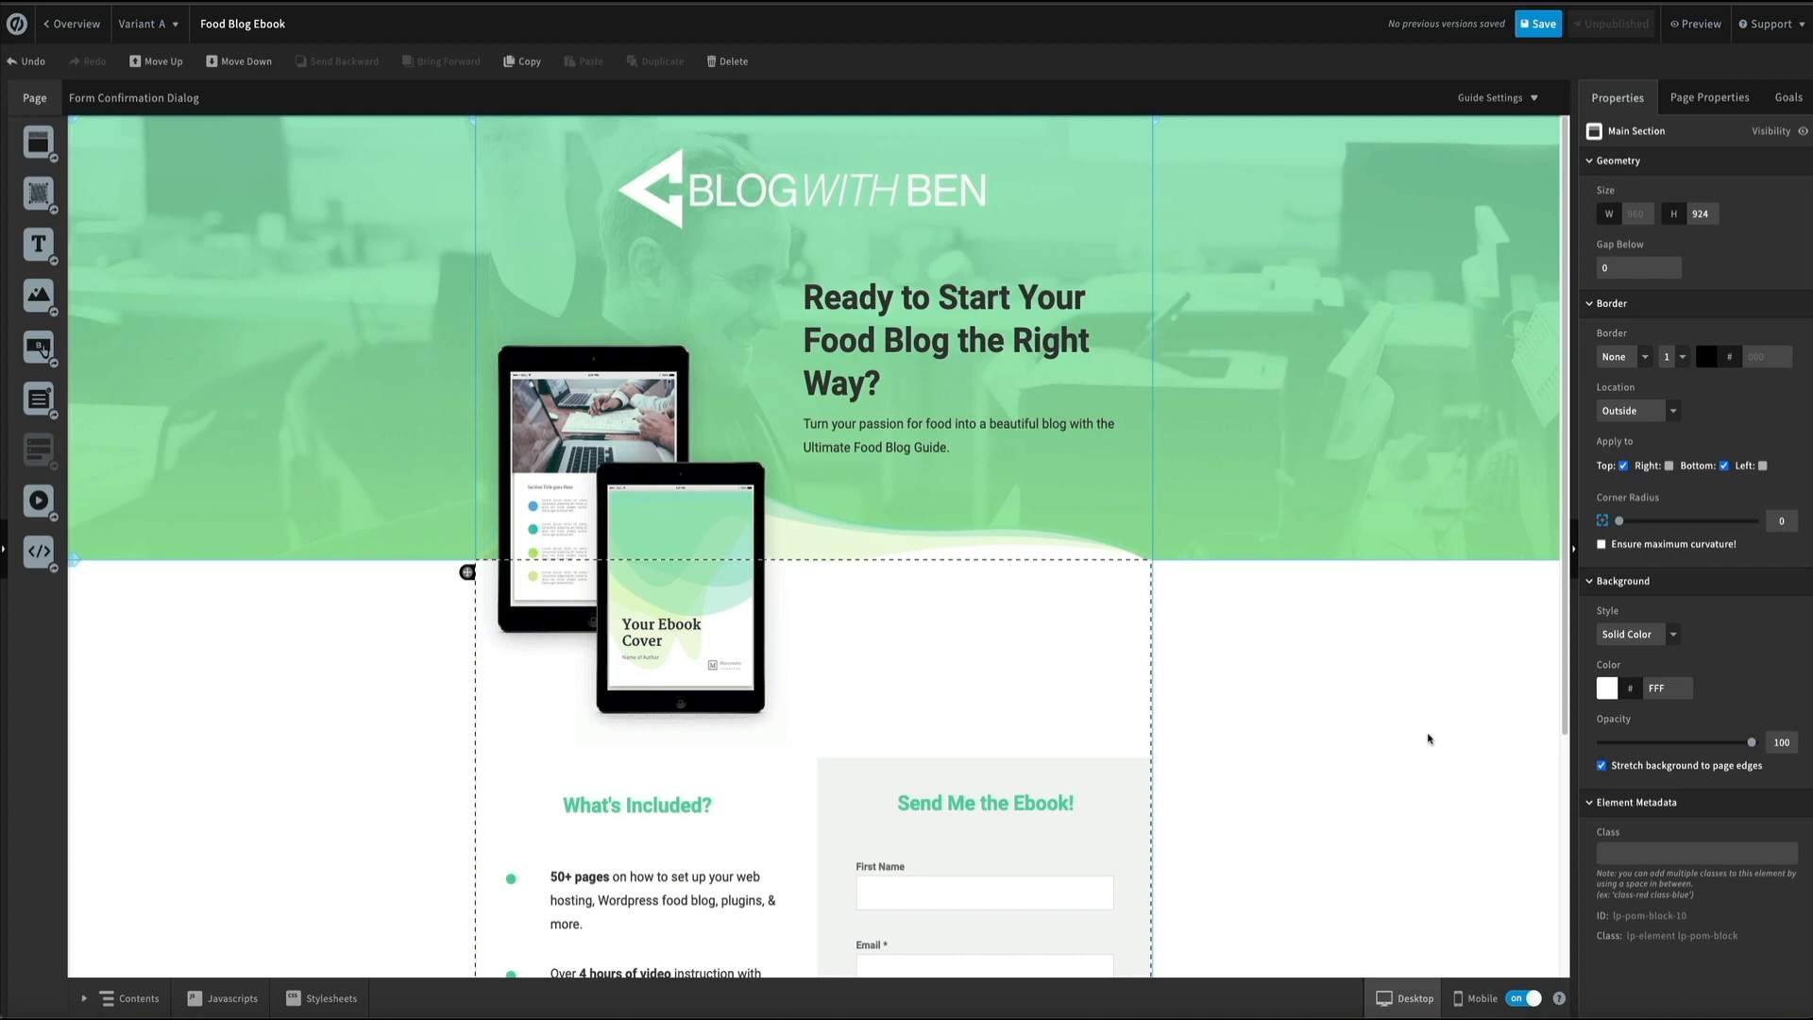
Step: Delete both placeholder tablet images, the ebook cover and the one behind it, from the desktop header
{"action": "mouse_move", "coordinate": [685, 472]}
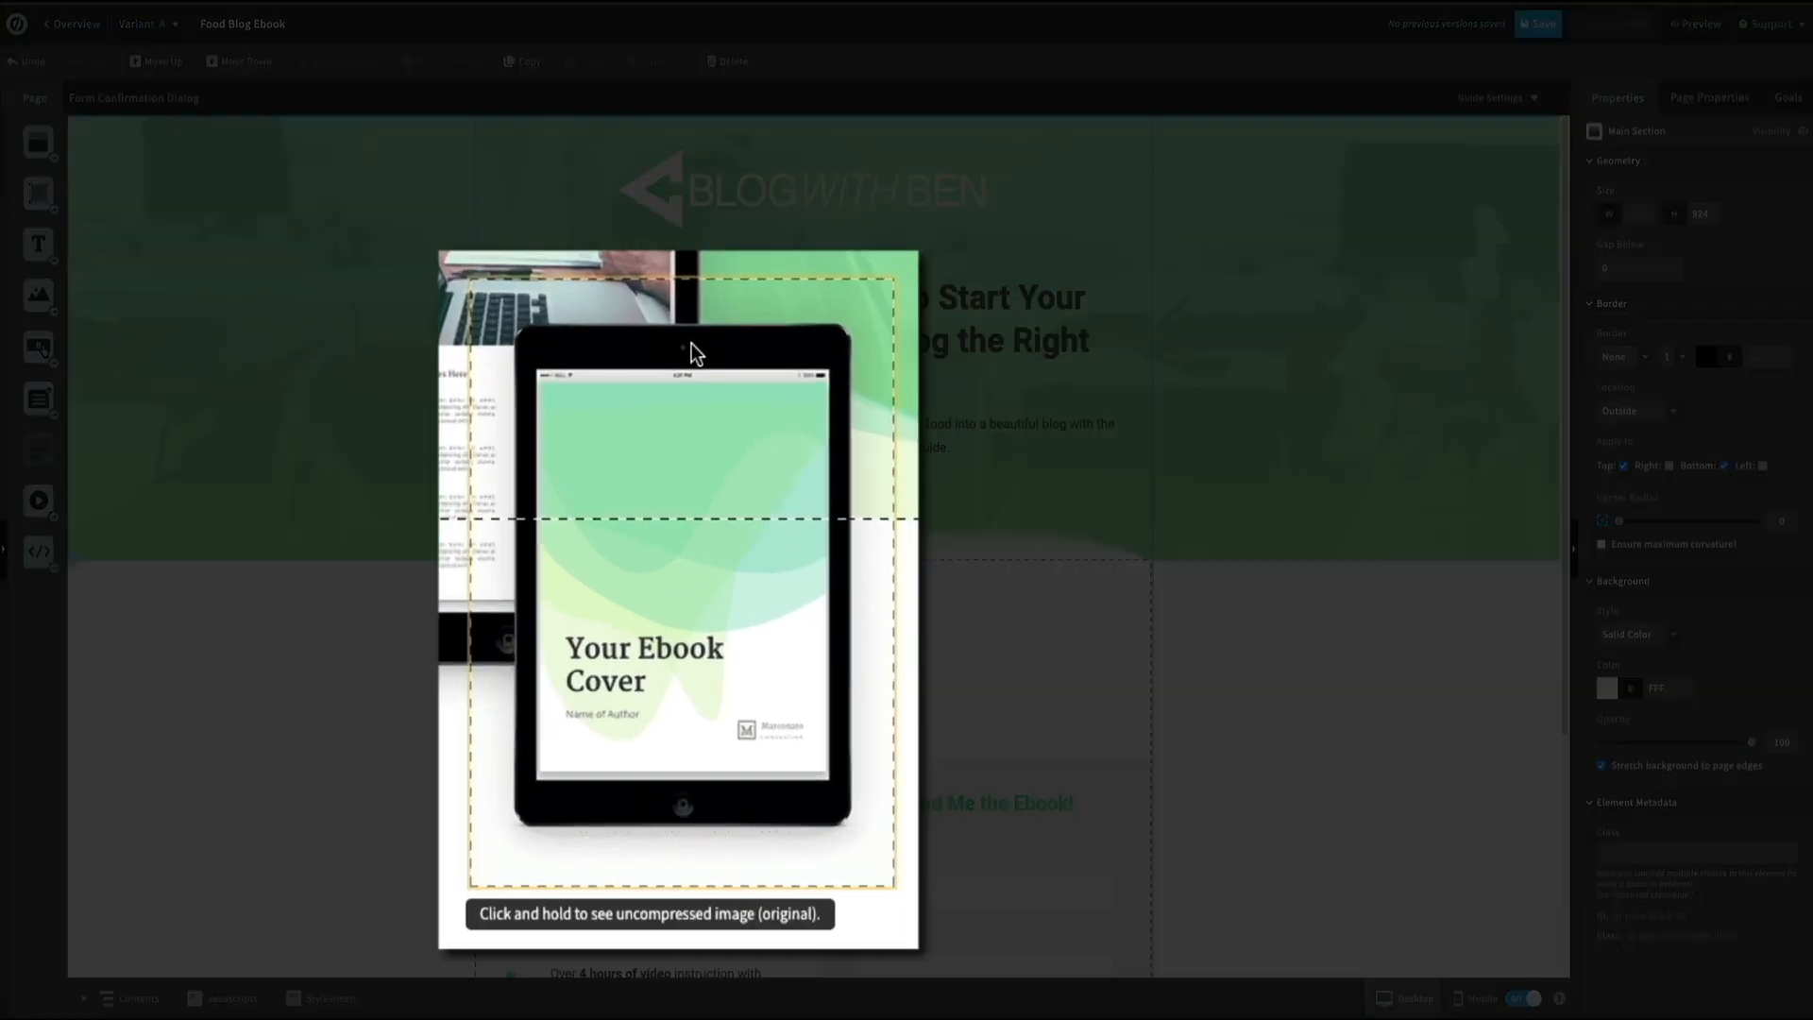
{"action": "left_click", "coordinate": [691, 342]}
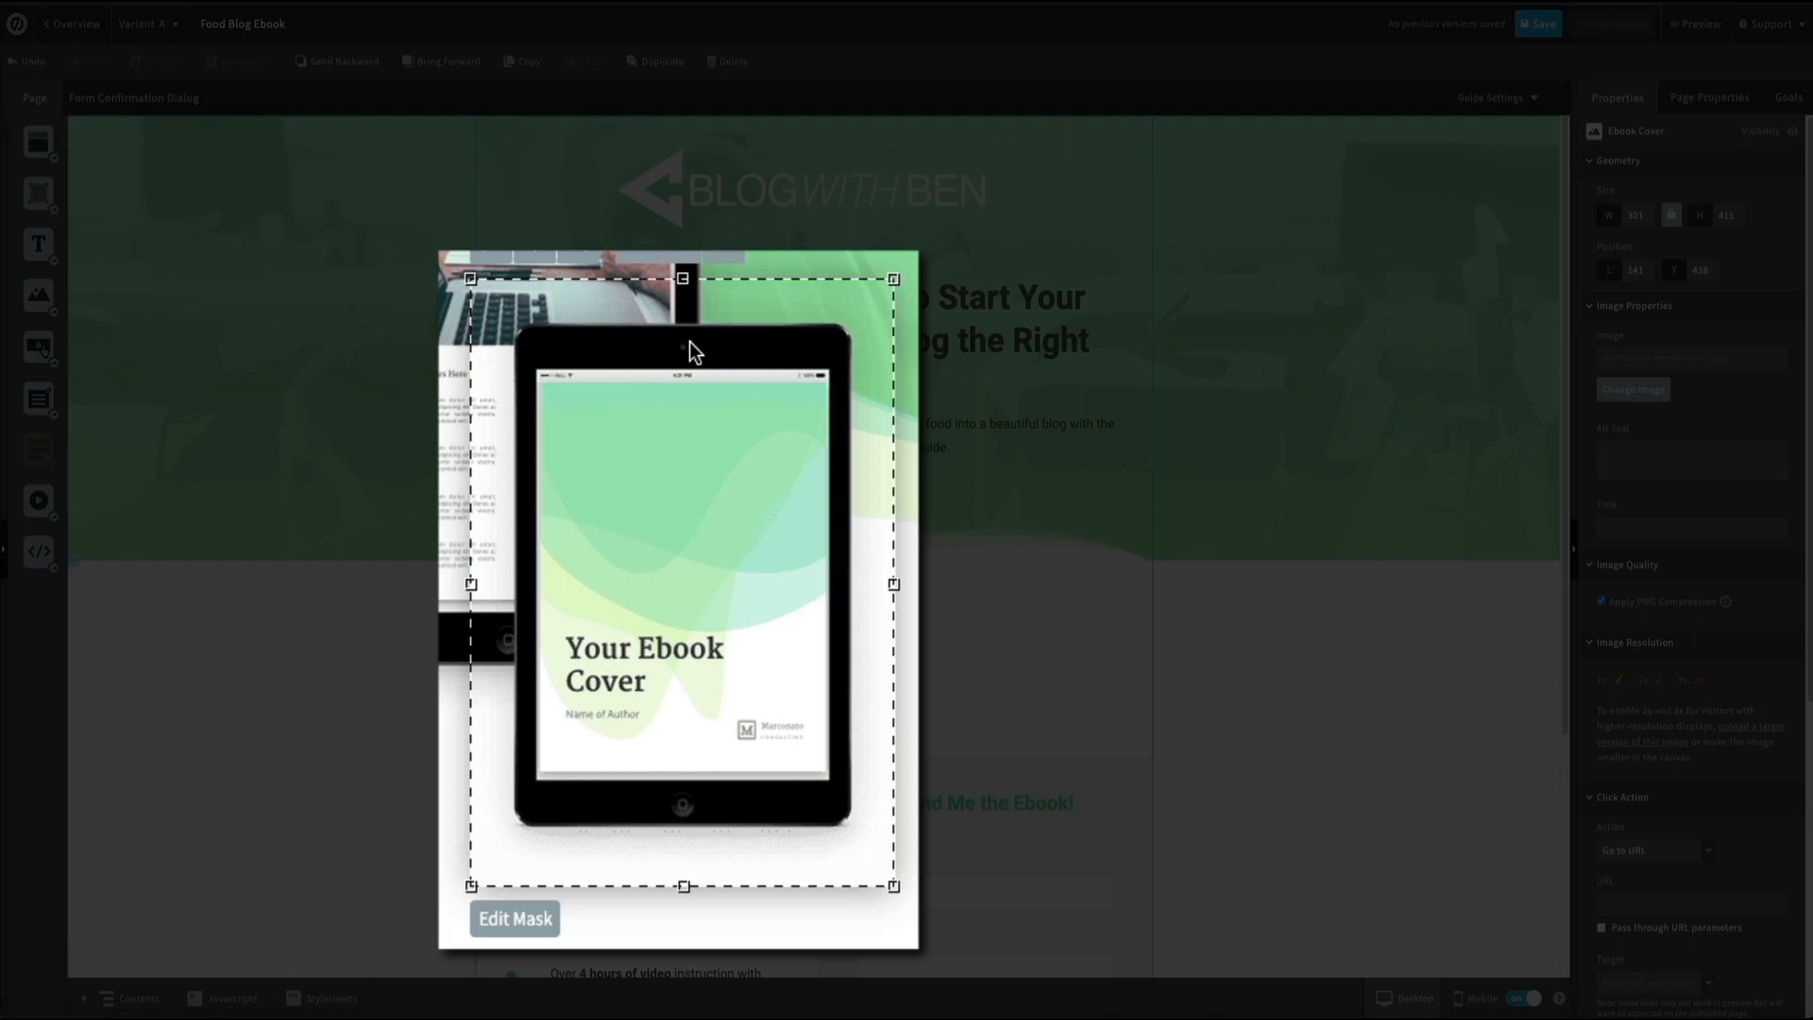
{"action": "key", "text": "Delete"}
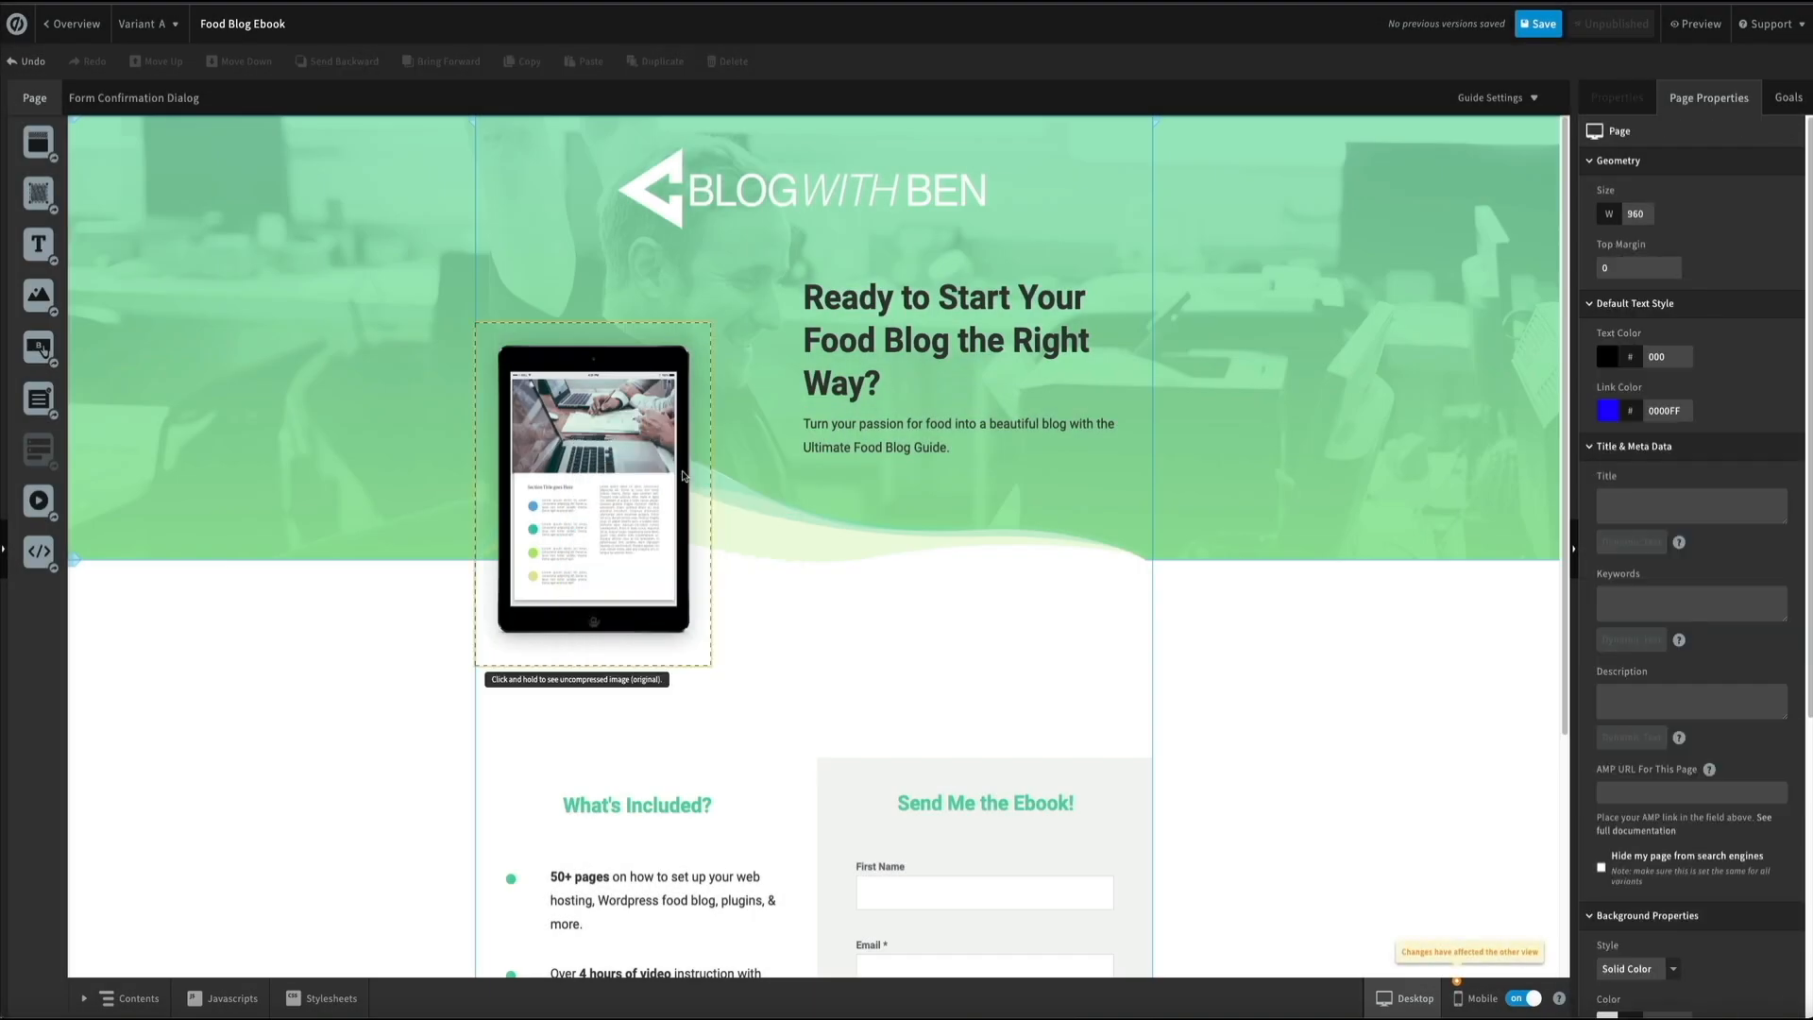
{"action": "left_click", "coordinate": [595, 368]}
{"action": "key", "text": "Delete"}
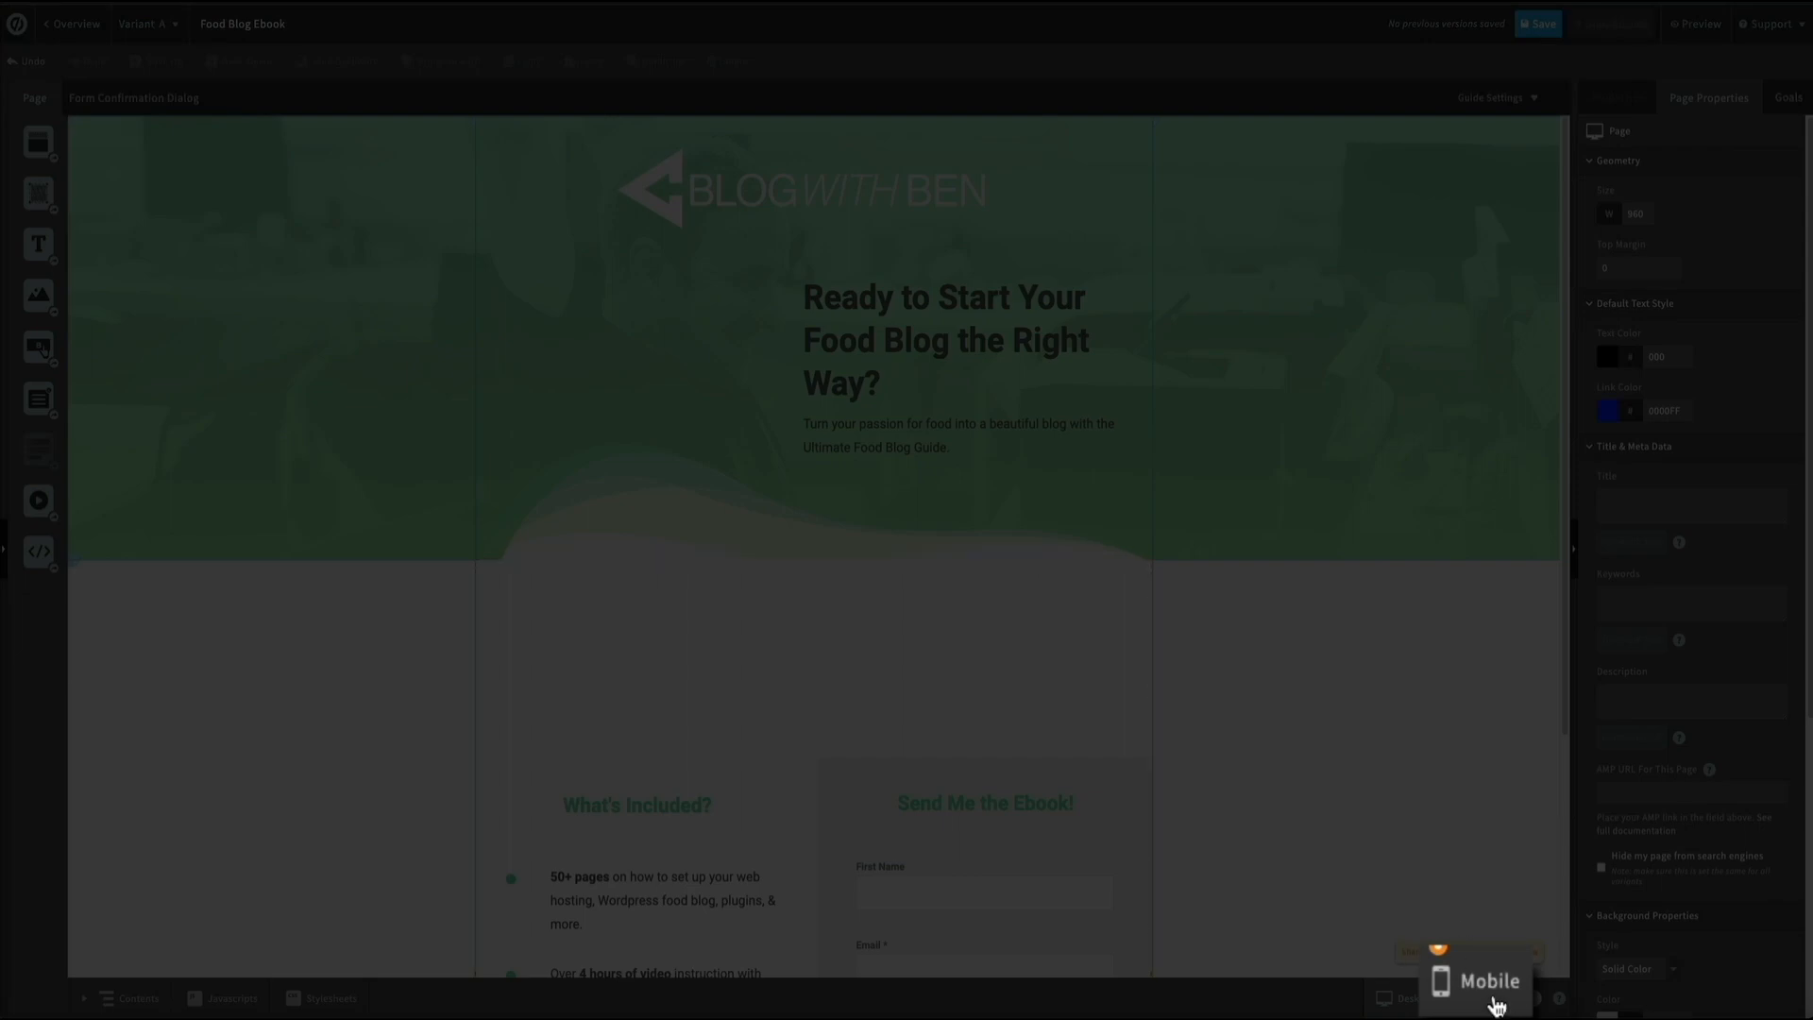
Step: Delete the two placeholder tablet images below the intro text in the mobile layout
{"action": "left_click", "coordinate": [1496, 1004]}
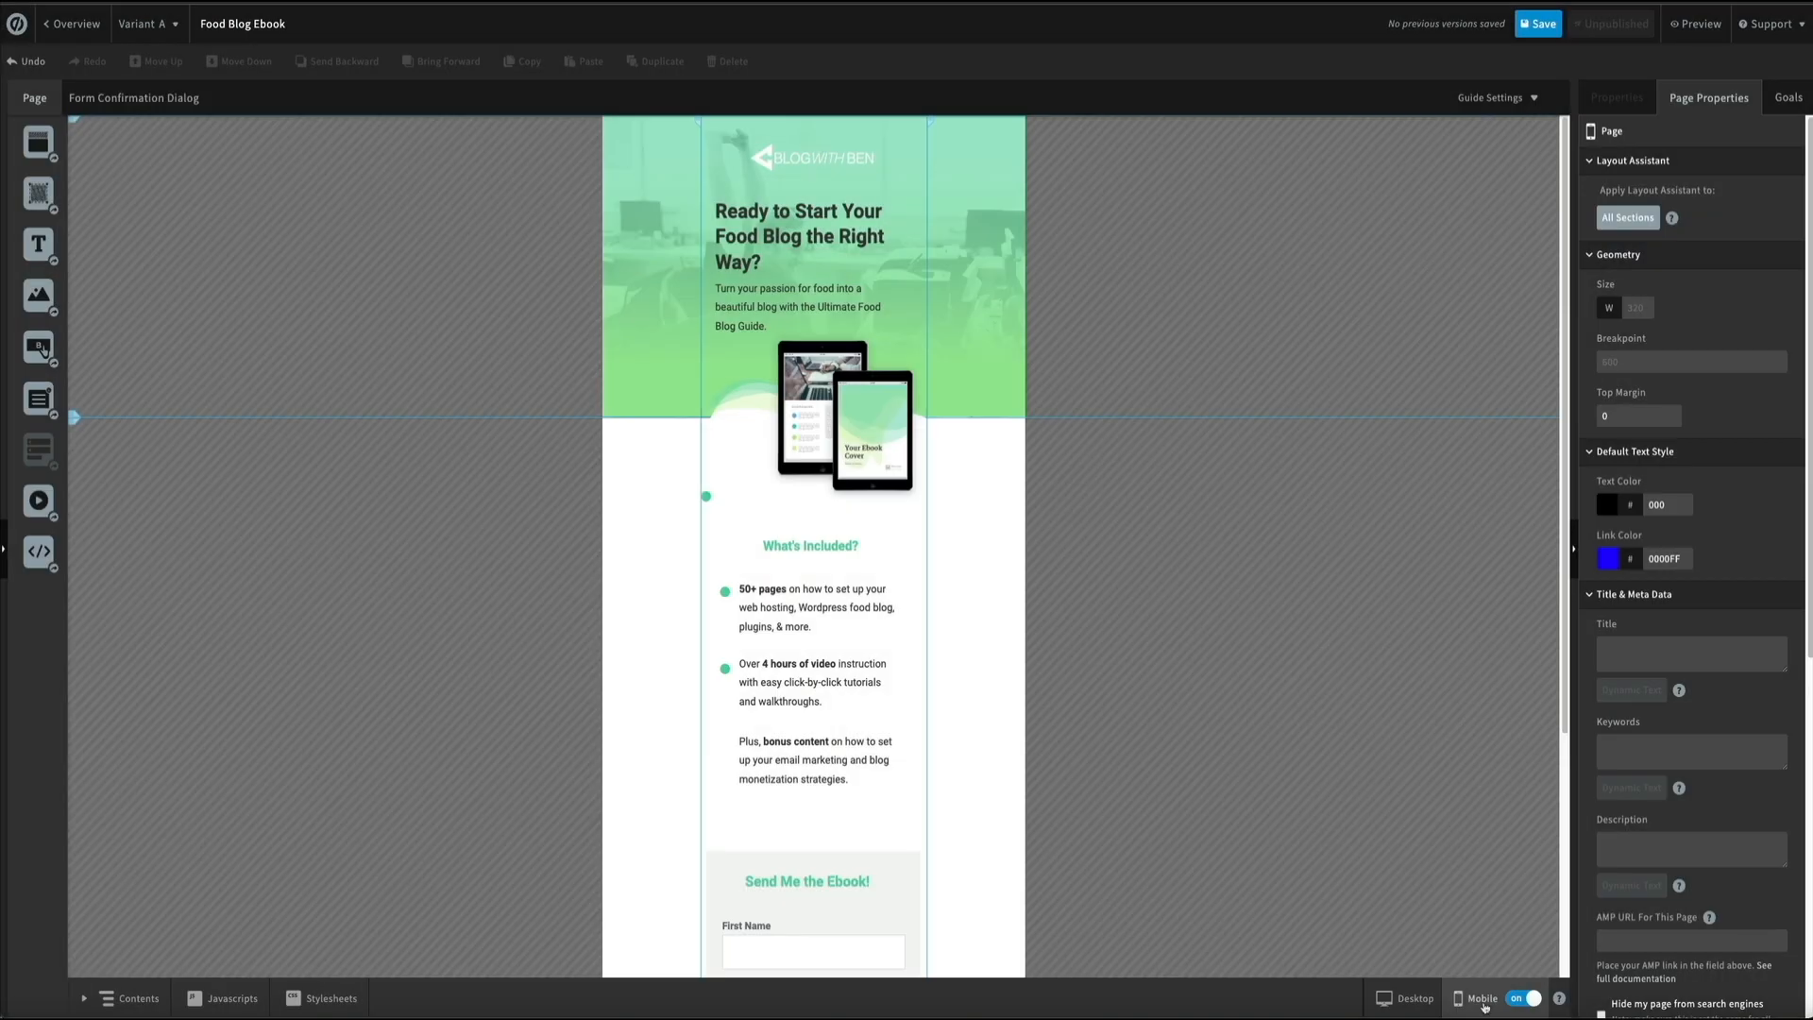
{"action": "left_click", "coordinate": [865, 383]}
{"action": "key", "text": "Delete"}
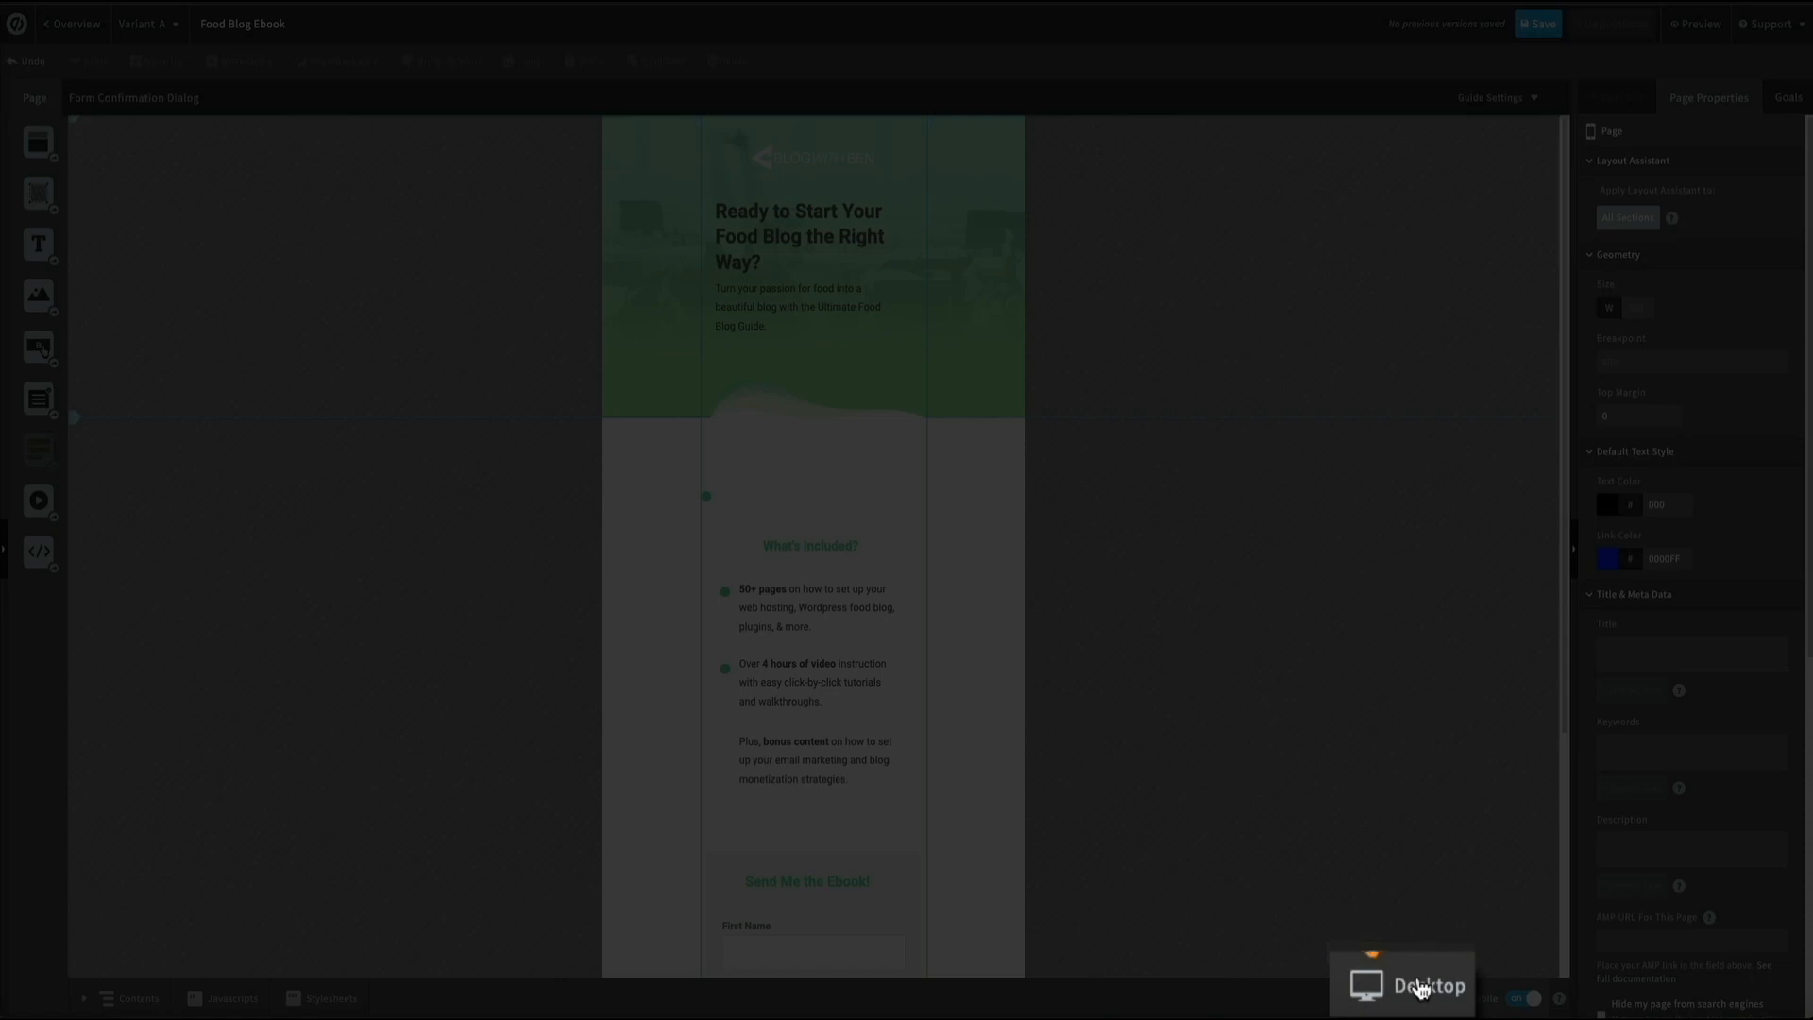
Step: Add an image beside the headline in the desktop layout, uploading "food blog unbounce landing page.png" from Downloads
{"action": "left_click", "coordinate": [1422, 987]}
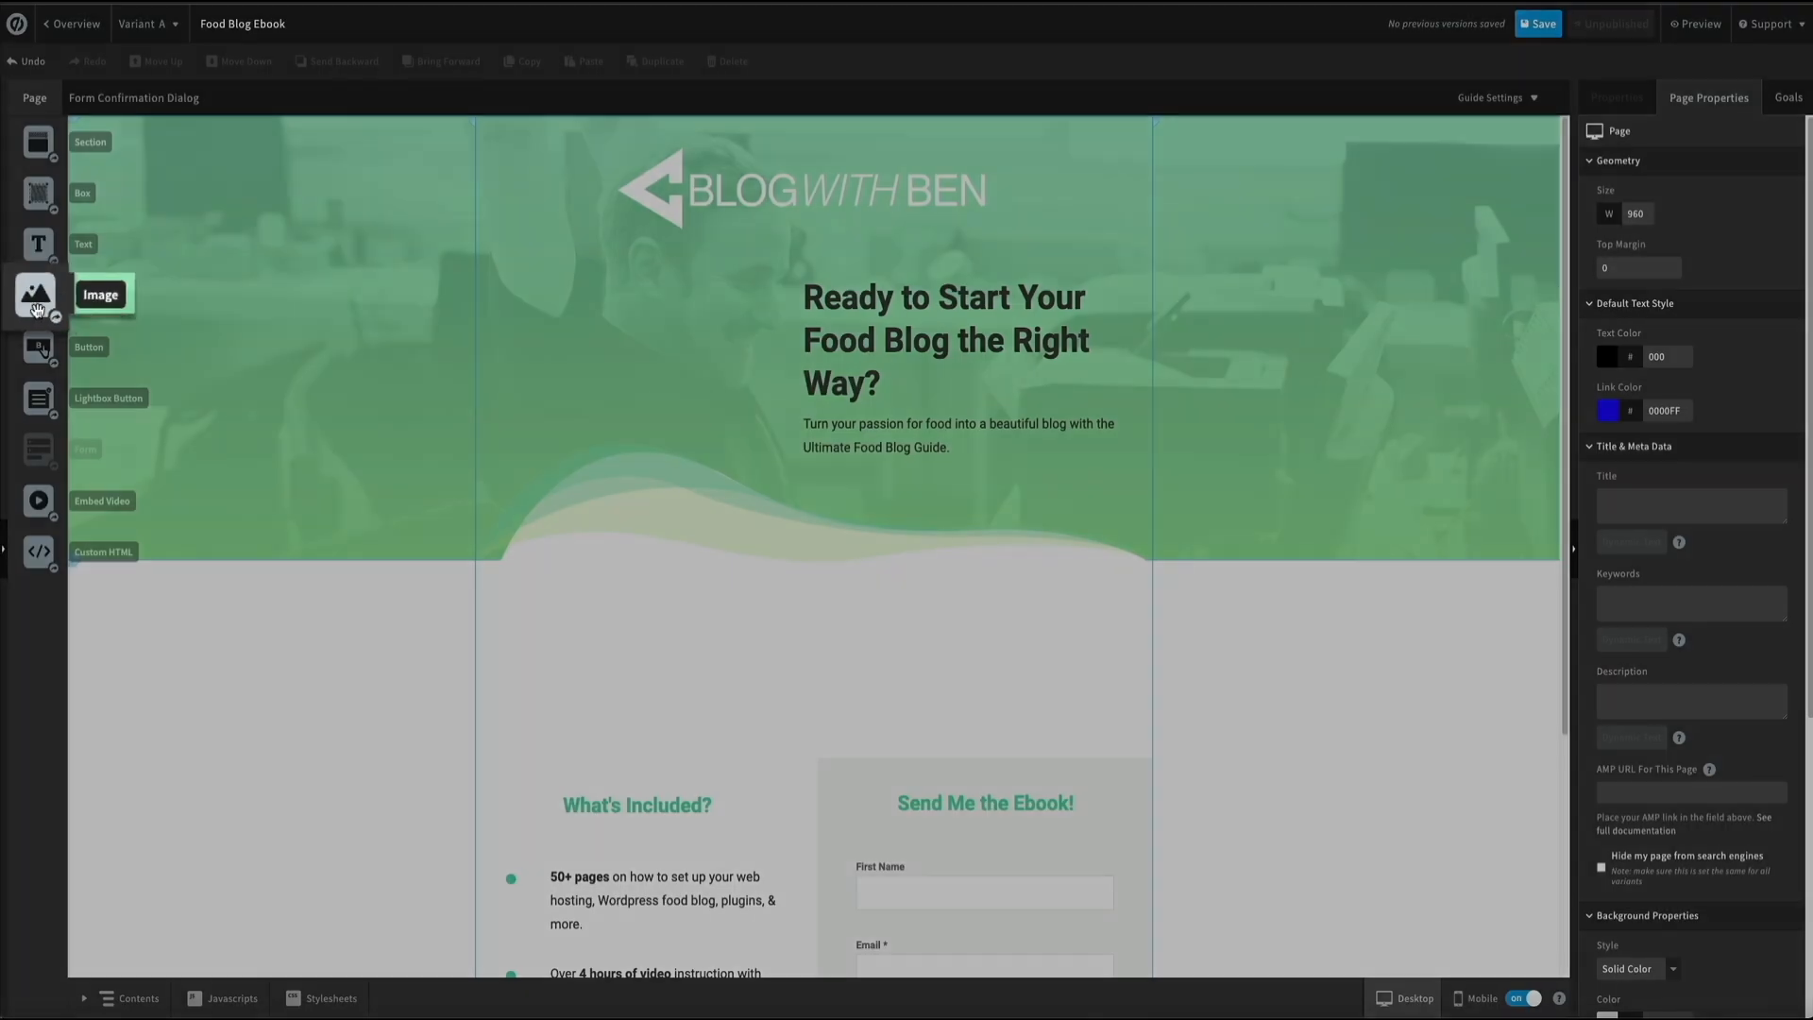
{"action": "left_click_drag", "start_coordinate": [40, 305], "coordinate": [632, 447]}
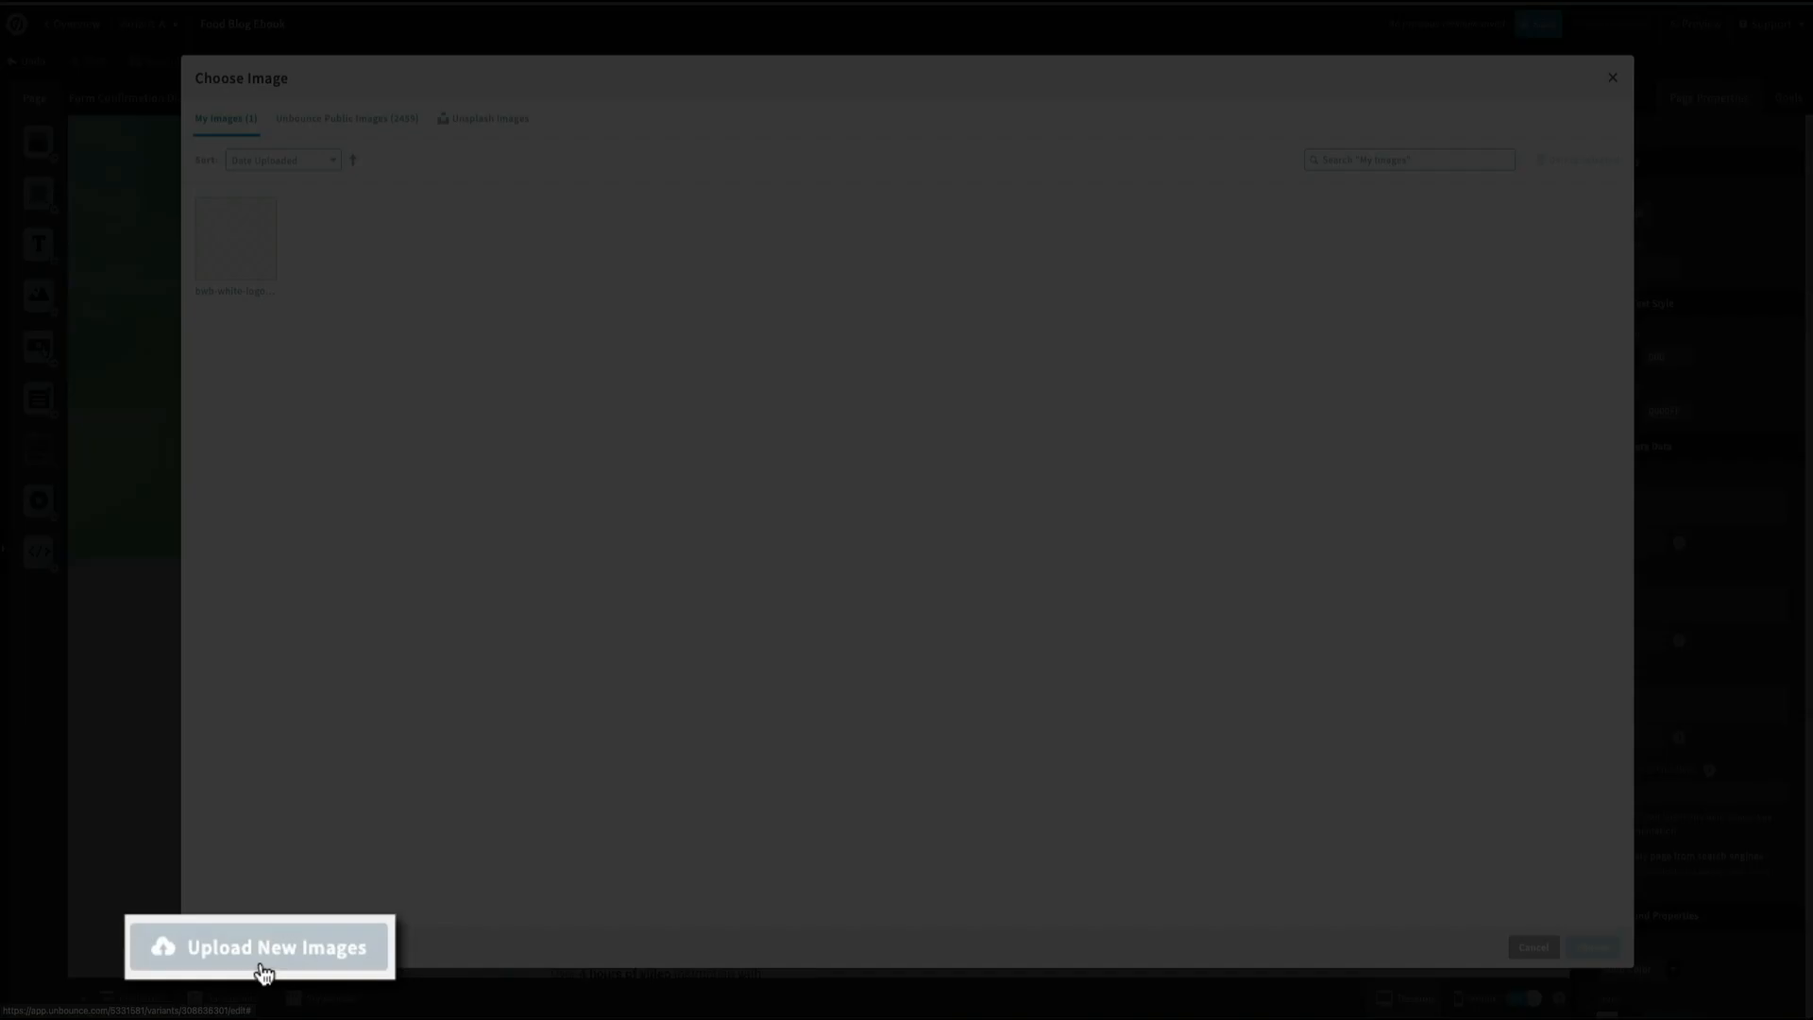
{"action": "left_click", "coordinate": [259, 951]}
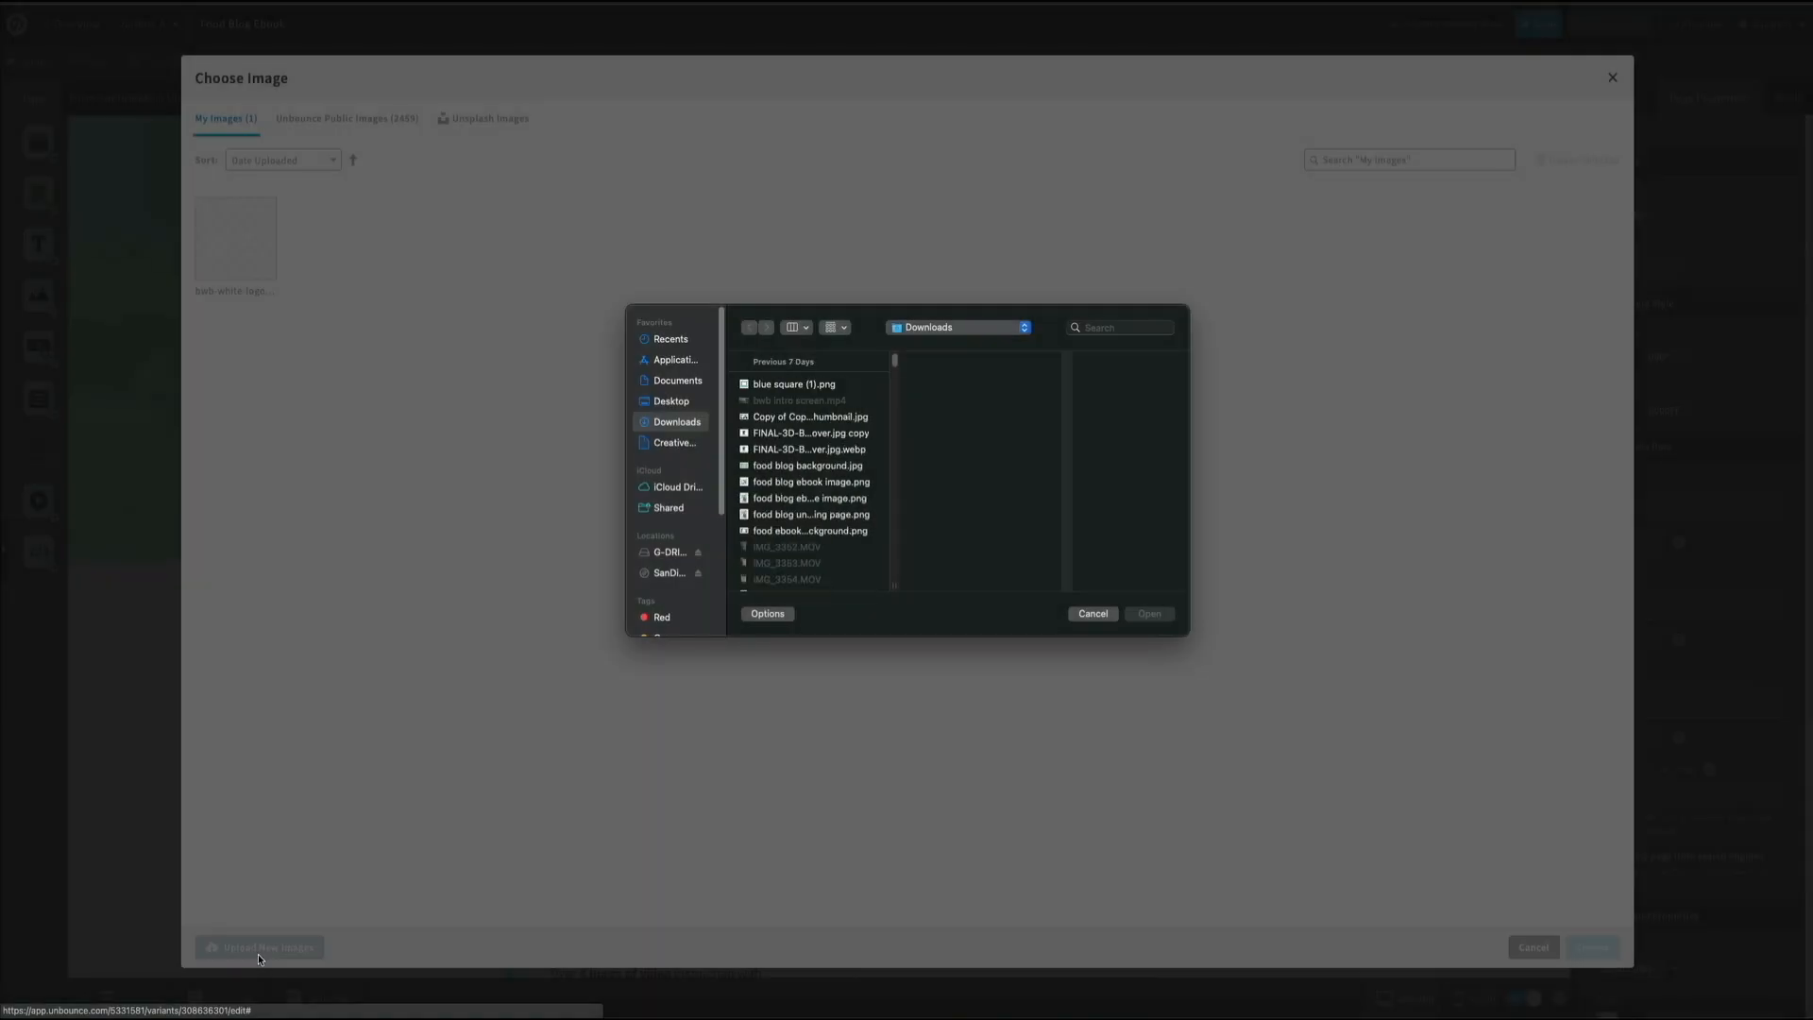
{"action": "left_click", "coordinate": [813, 514]}
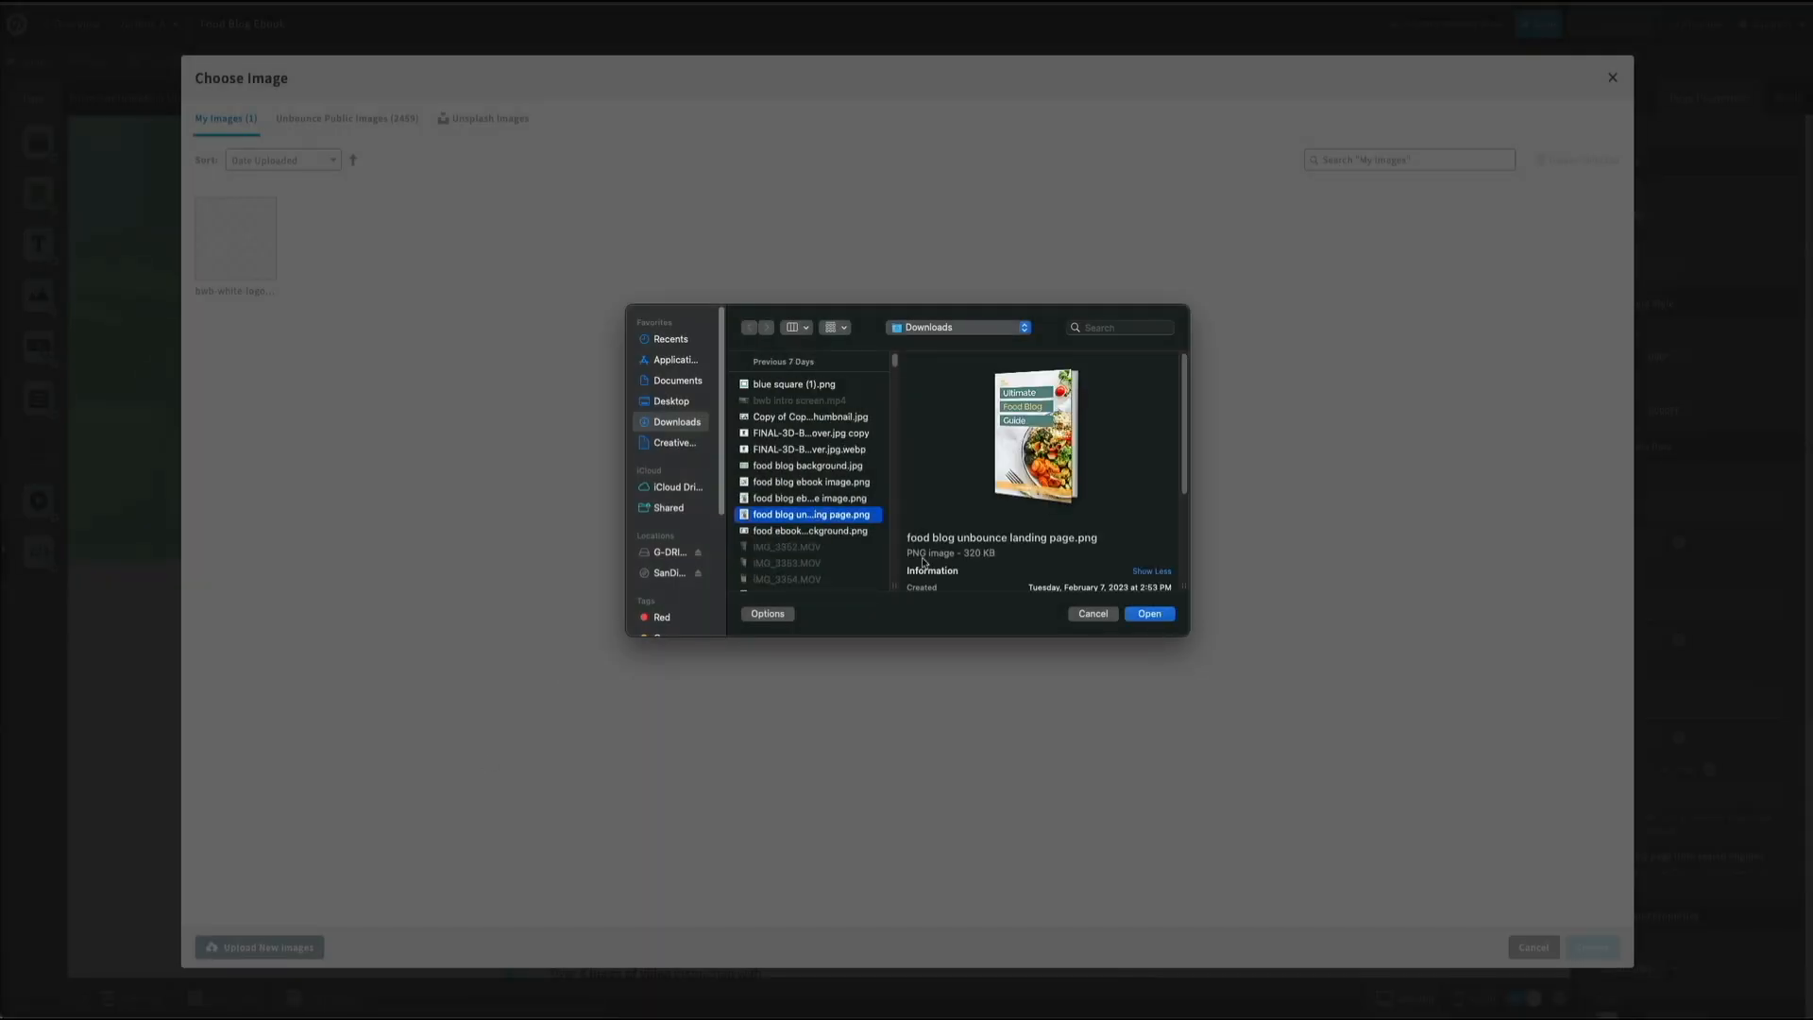
{"action": "left_click", "coordinate": [1149, 614]}
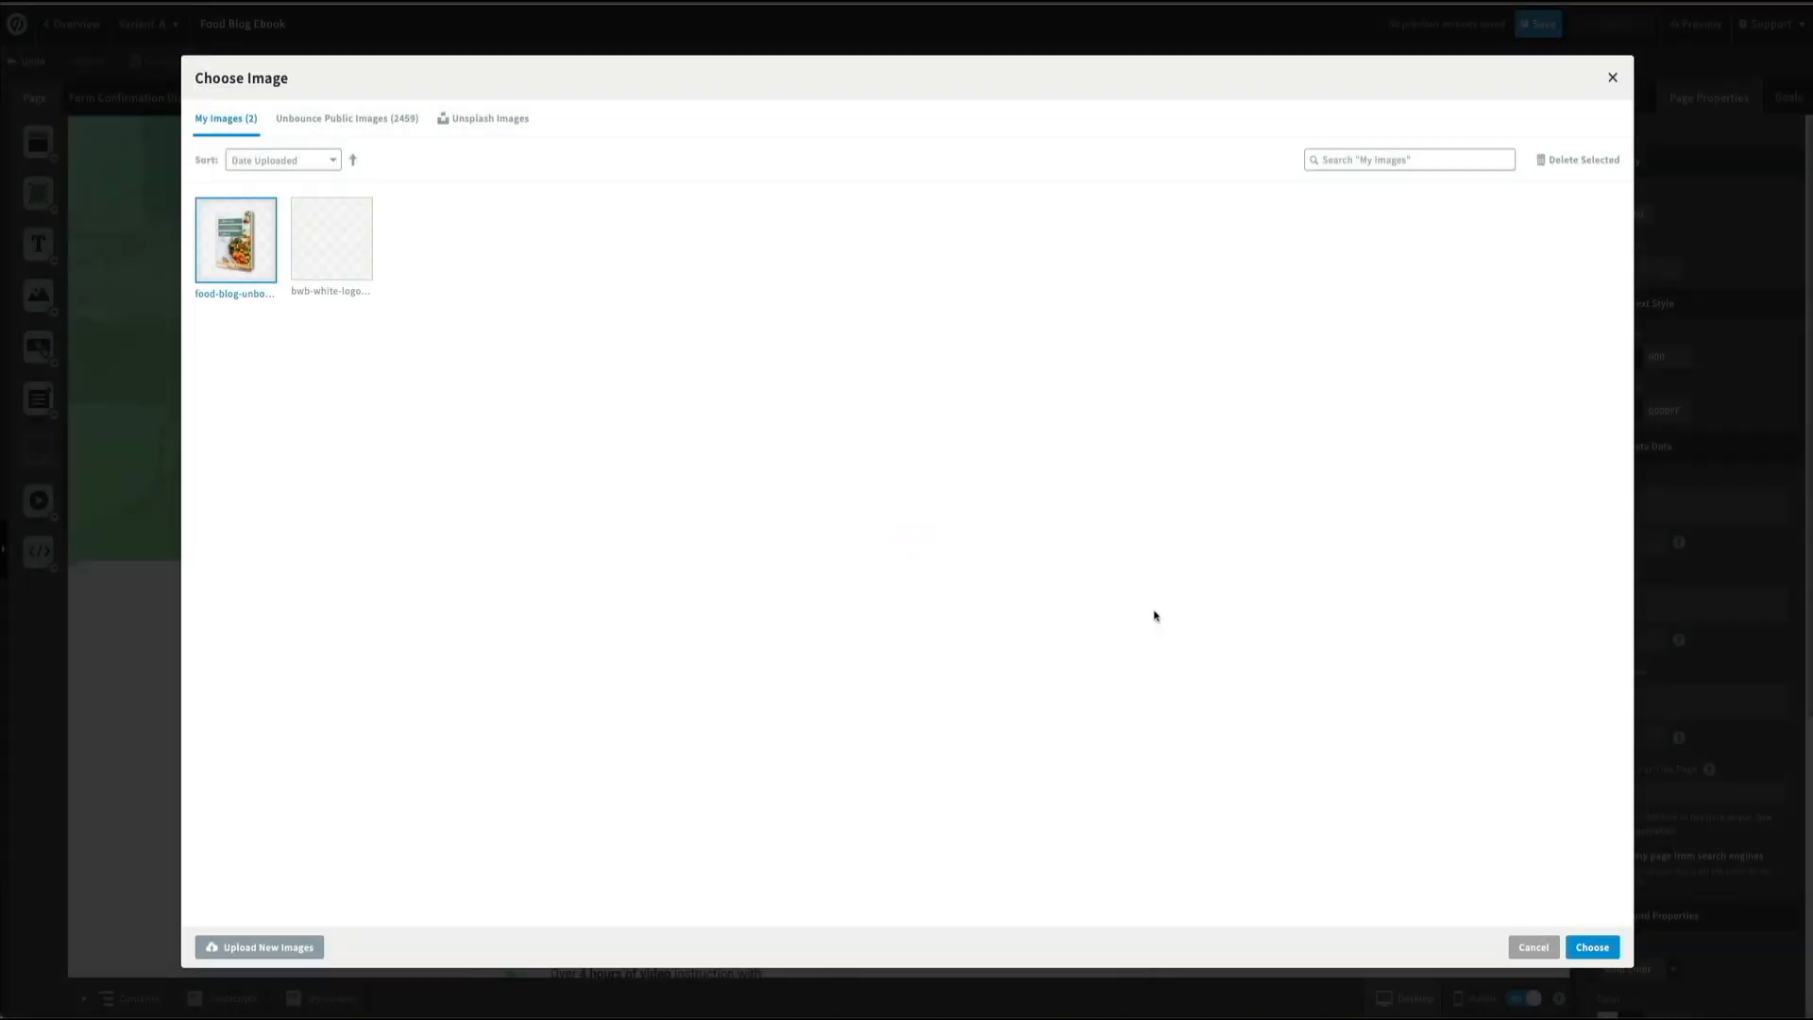
{"action": "left_click", "coordinate": [1594, 948]}
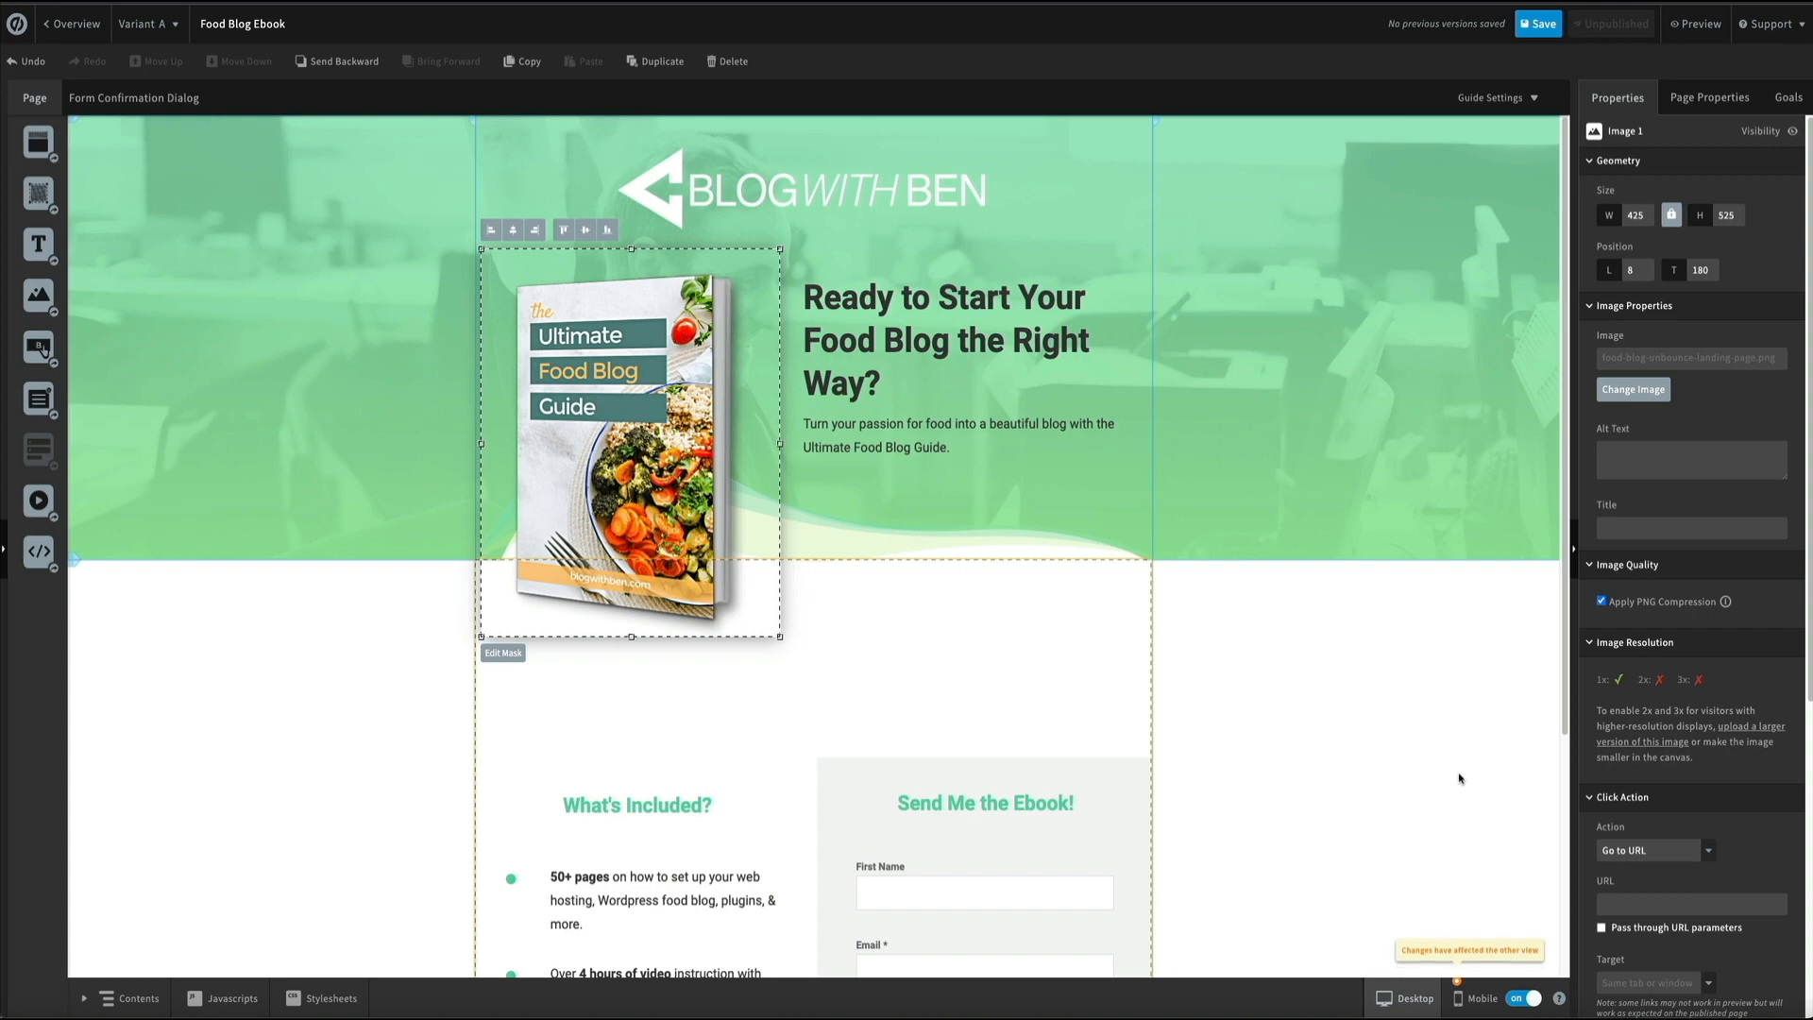
{"action": "left_click", "coordinate": [1459, 777]}
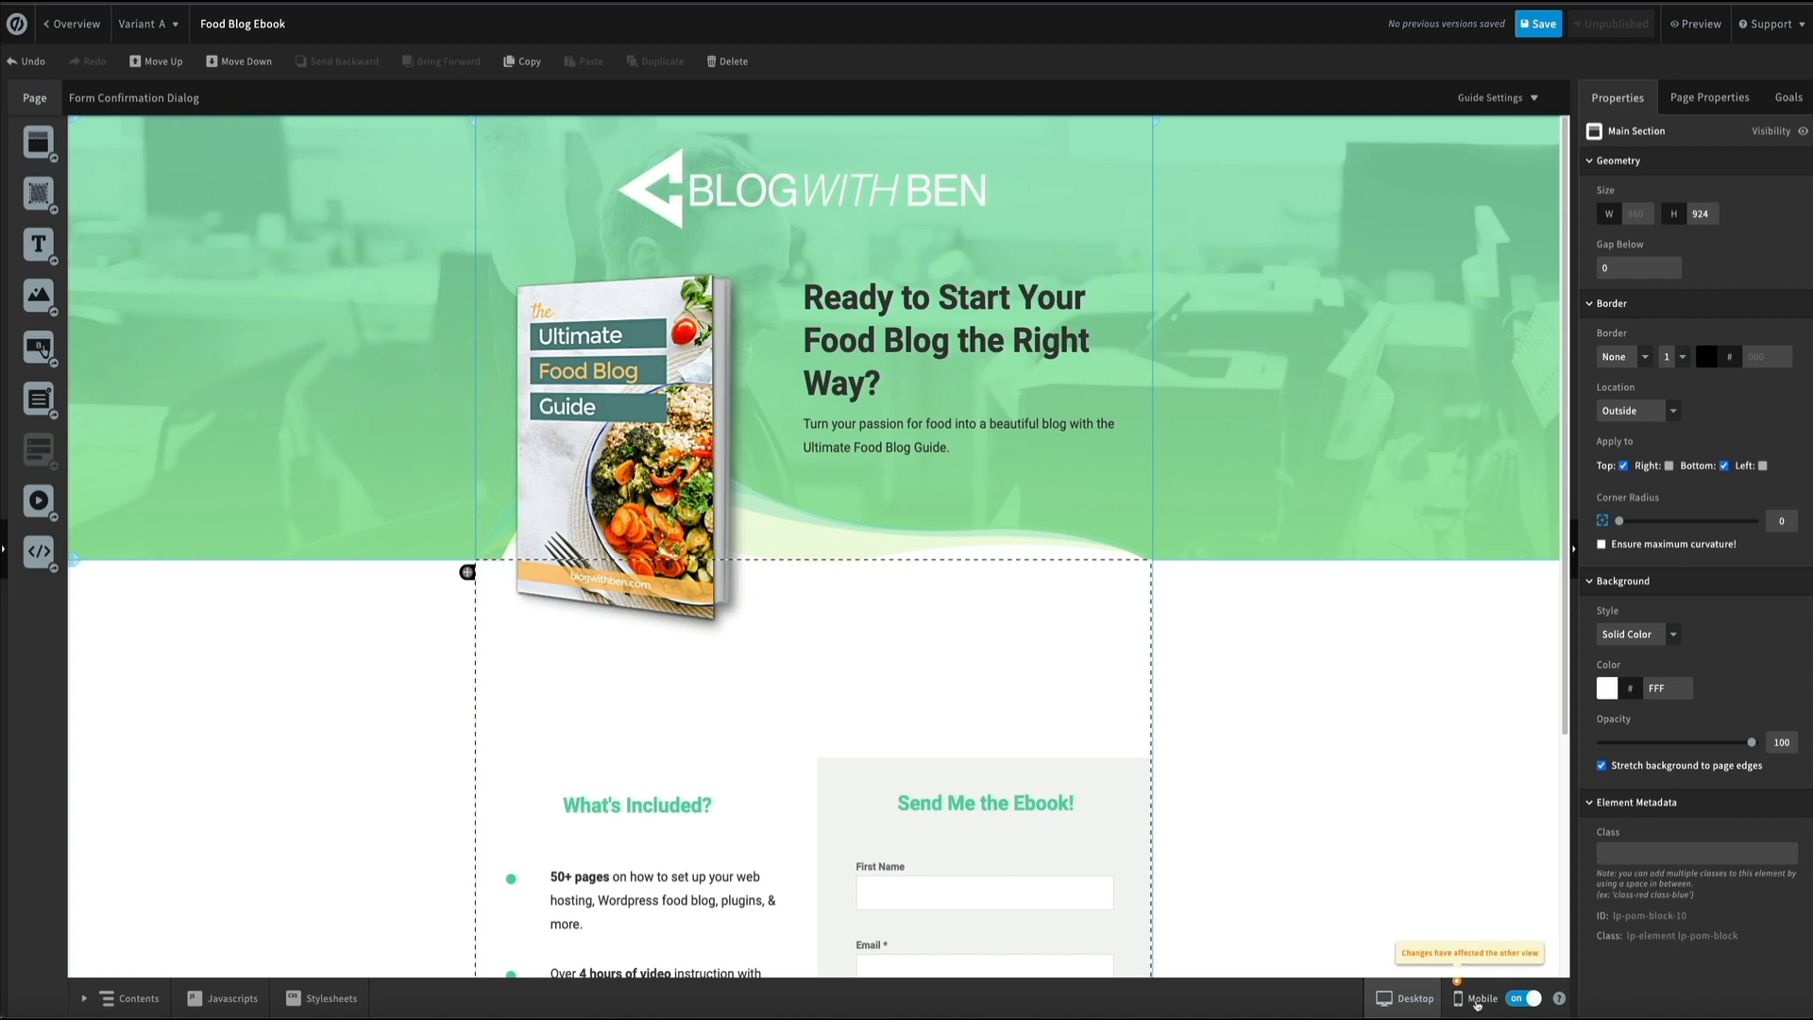
Step: In the mobile layout, shrink the ebook image to slightly under 210 × 260 px and center it between the intro text and "What's Included?"
{"action": "left_click", "coordinate": [1478, 1000]}
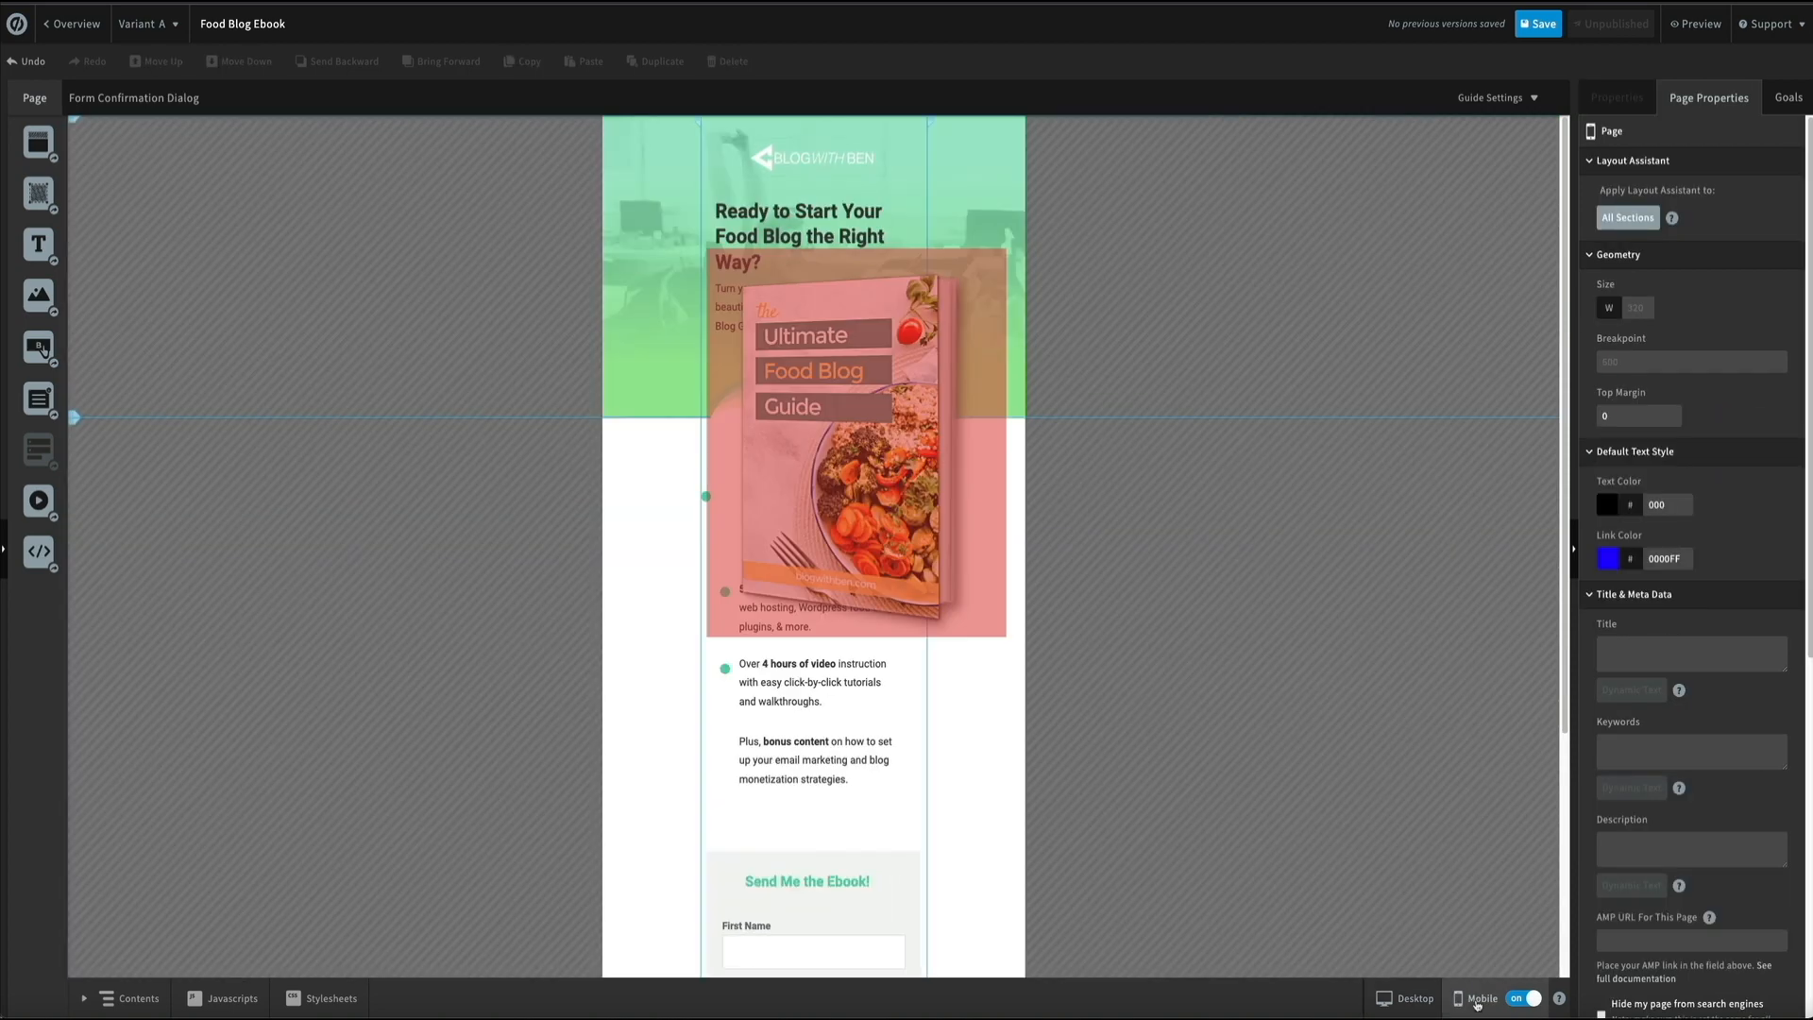
{"action": "left_click", "coordinate": [901, 484]}
{"action": "left_click_drag", "start_coordinate": [1004, 633], "coordinate": [846, 440]}
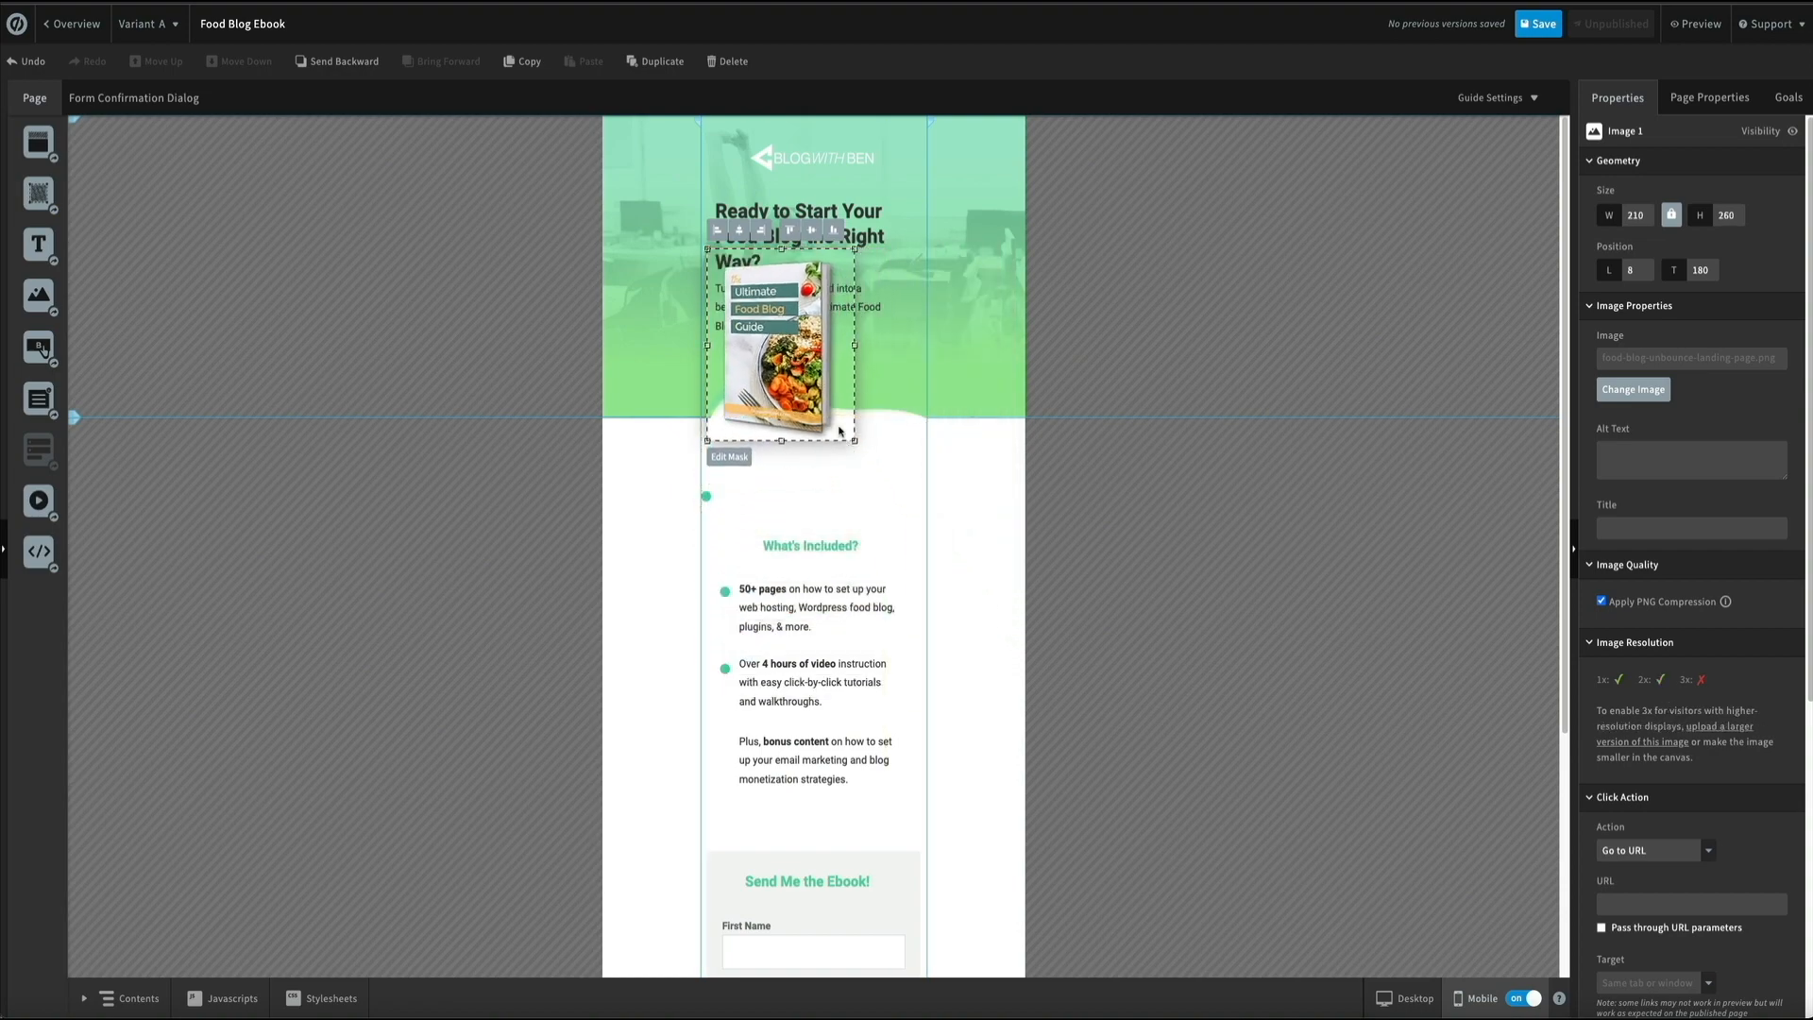
{"action": "left_click_drag", "start_coordinate": [795, 367], "coordinate": [823, 449]}
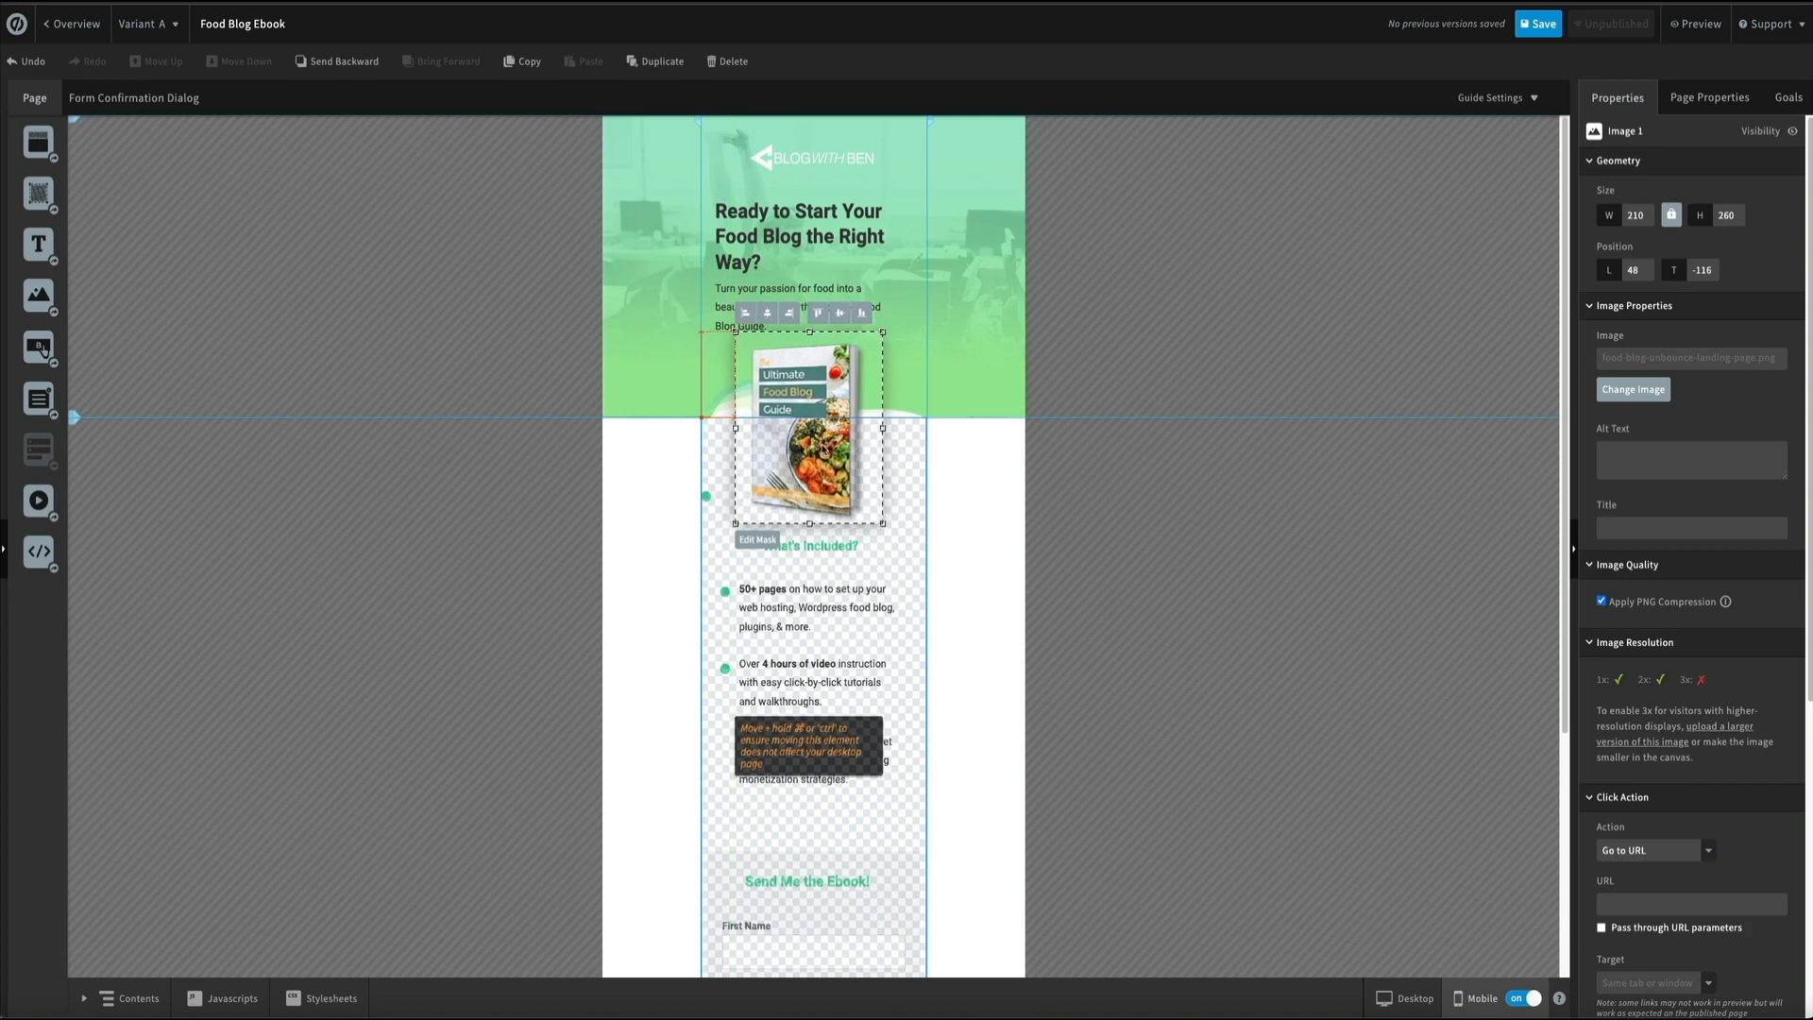
{"action": "left_click_drag", "start_coordinate": [883, 523], "coordinate": [870, 507]}
{"action": "left_click_drag", "start_coordinate": [812, 445], "coordinate": [823, 451]}
{"action": "left_click", "coordinate": [1125, 519]}
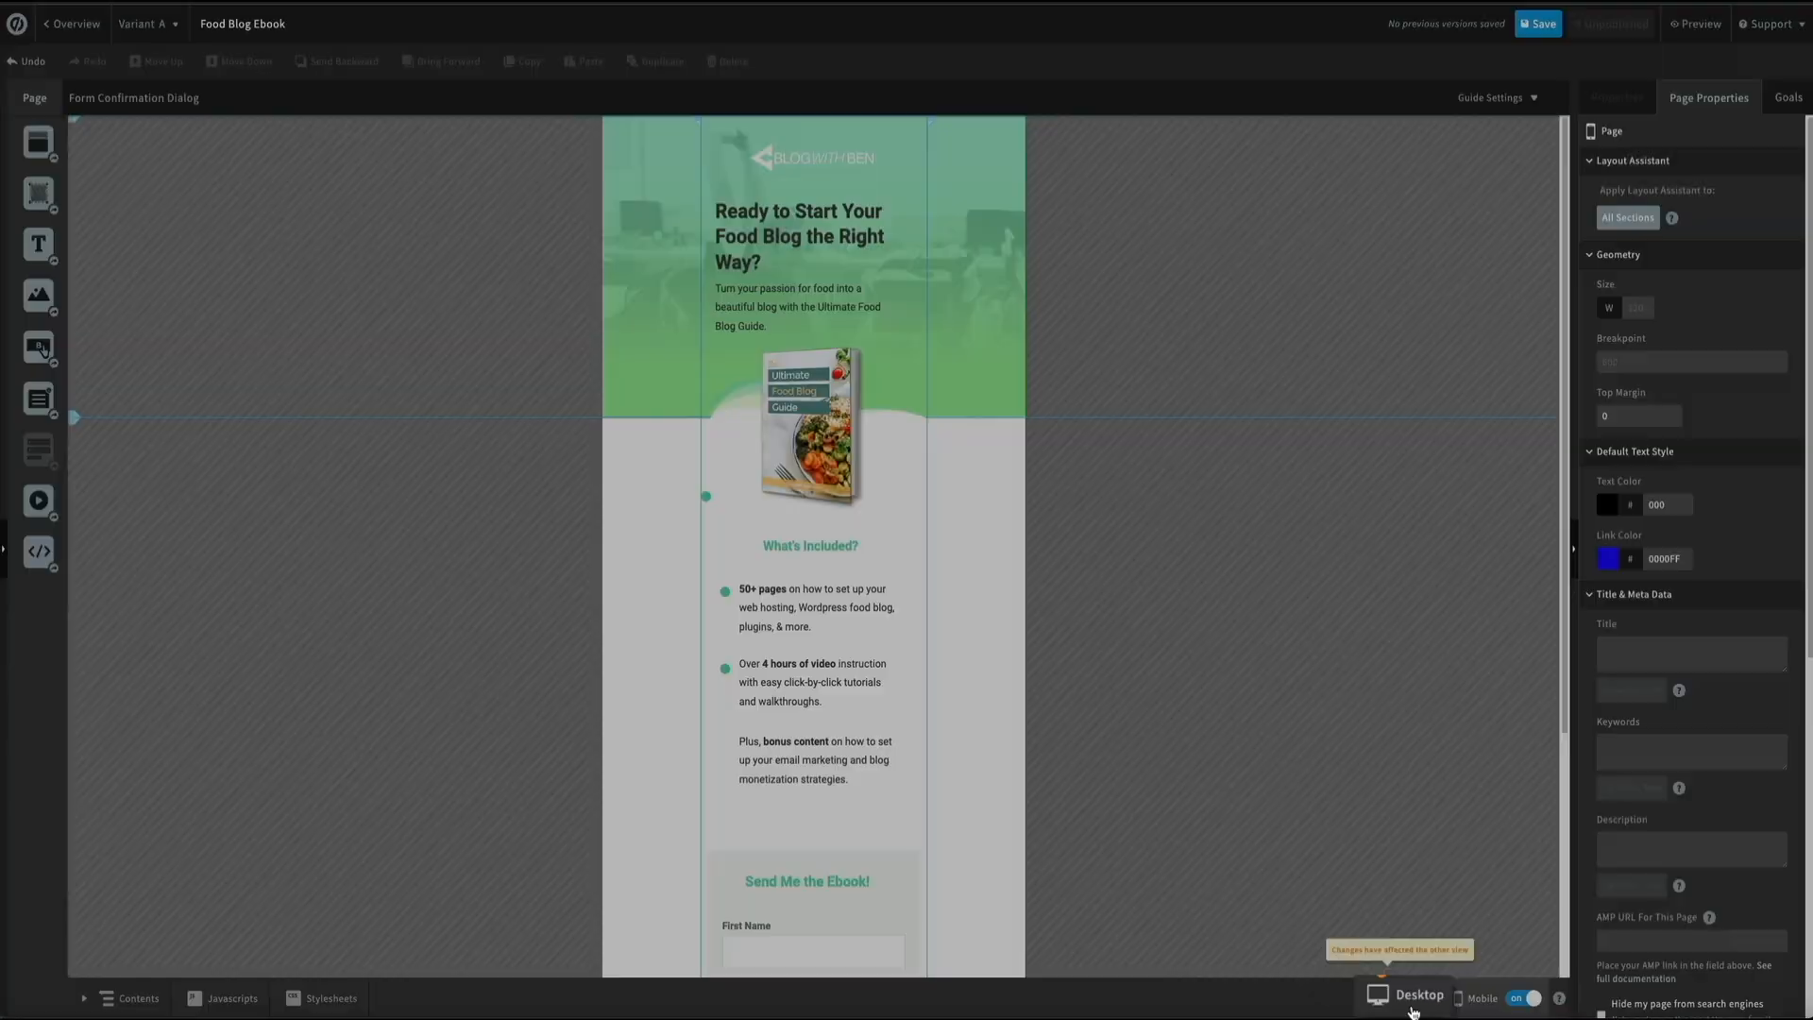
Step: In the desktop layout, move the ebook image back up beside the headline, at about L 13, T -408
{"action": "left_click", "coordinate": [1410, 1007]}
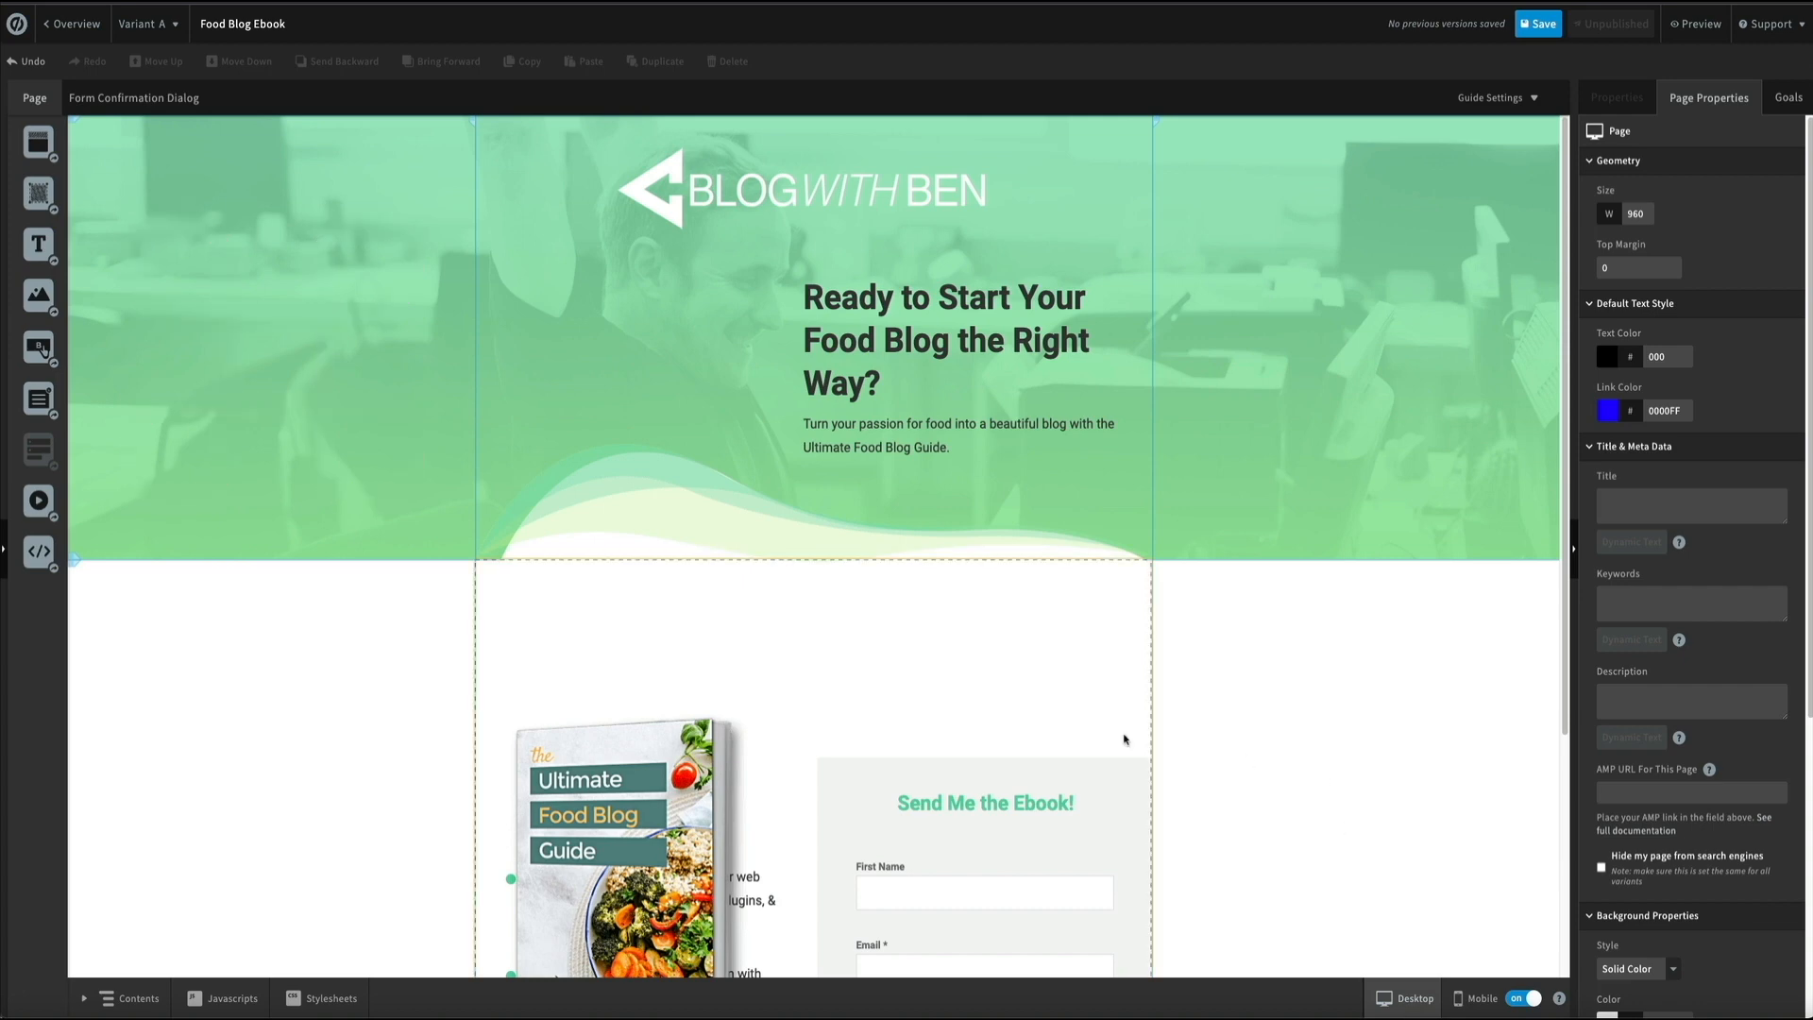
{"action": "left_click_drag", "start_coordinate": [614, 840], "coordinate": [618, 411]}
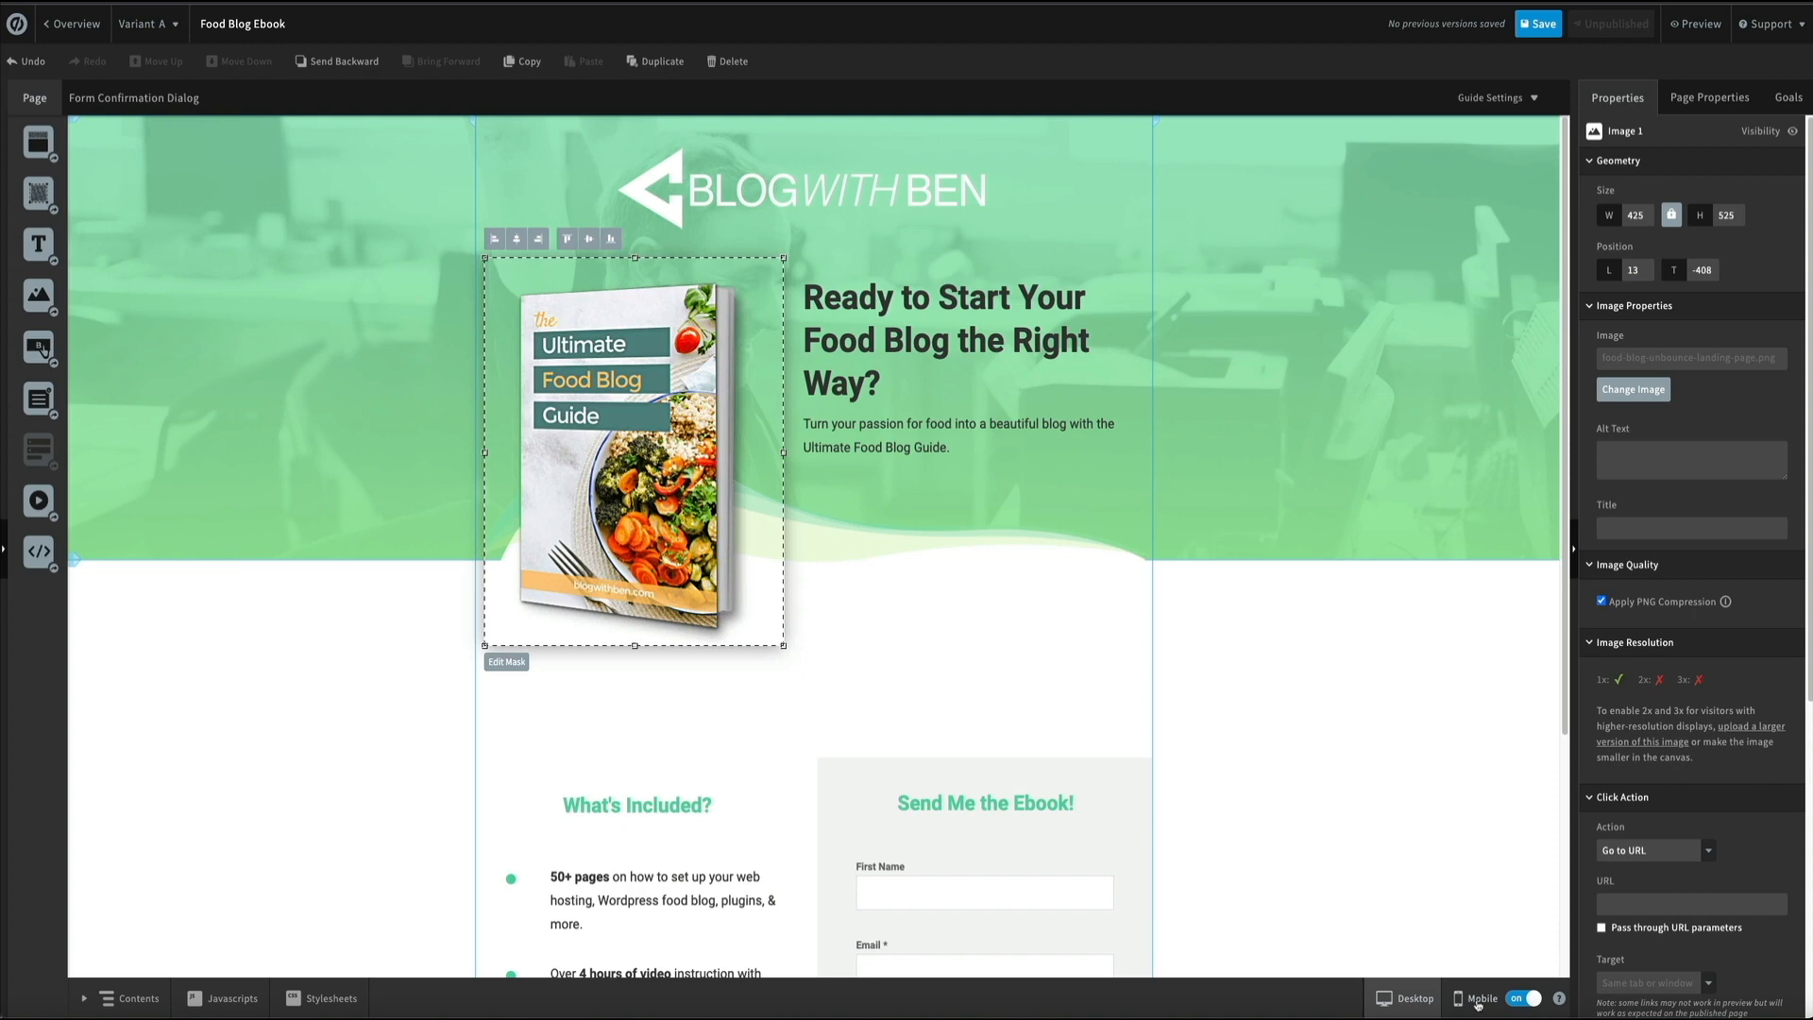
{"action": "left_click", "coordinate": [1478, 1001]}
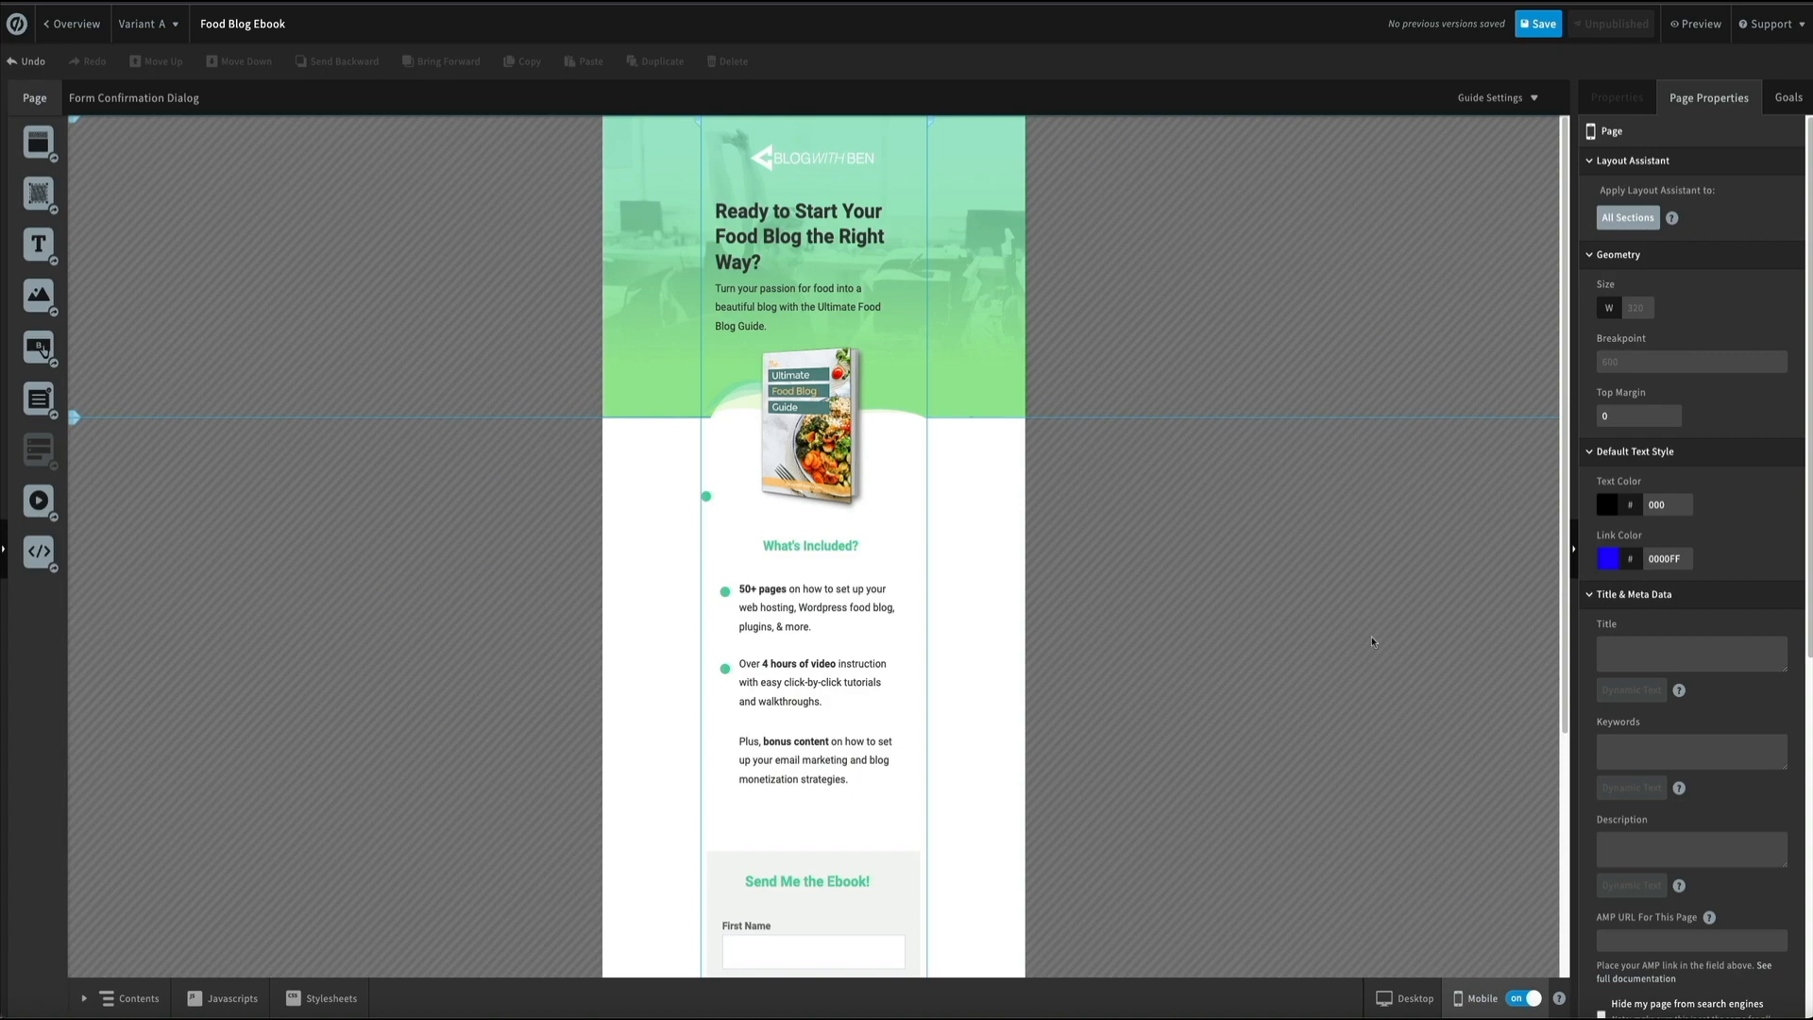
{"action": "left_click_drag", "start_coordinate": [830, 447], "coordinate": [870, 482]}
{"action": "left_click", "coordinate": [1406, 998]}
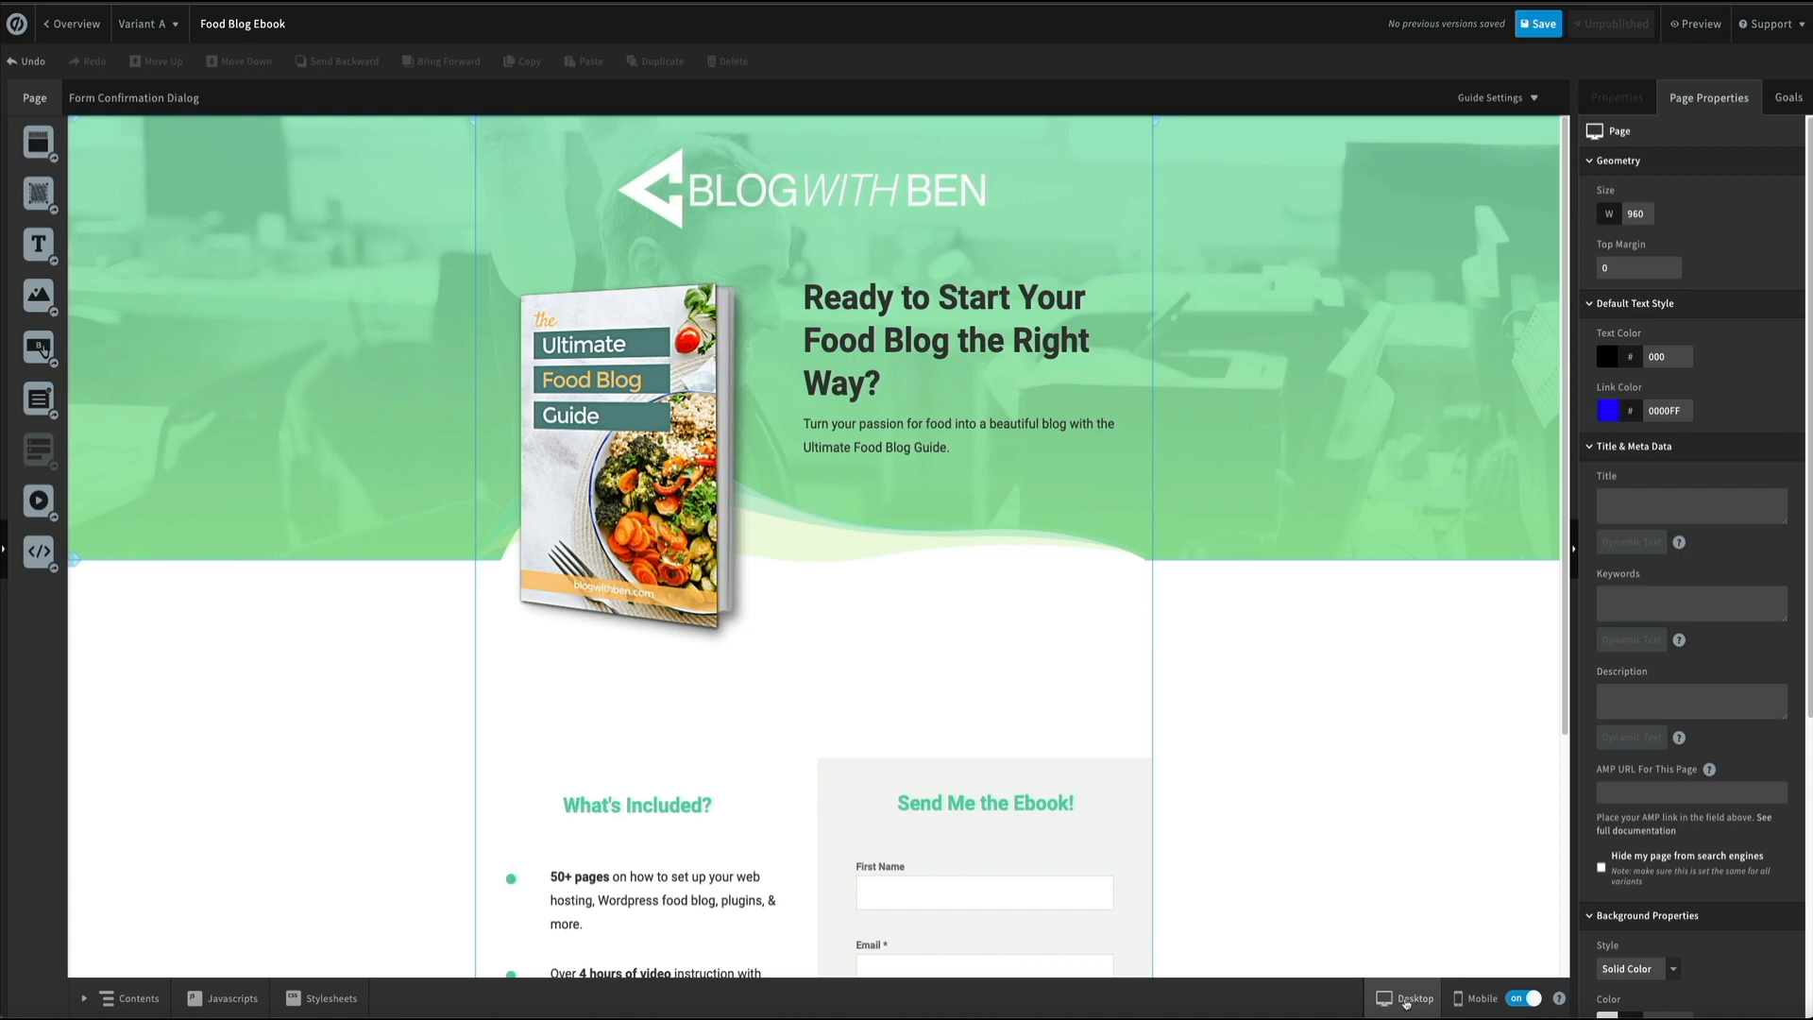
{"action": "left_click", "coordinate": [1474, 1000]}
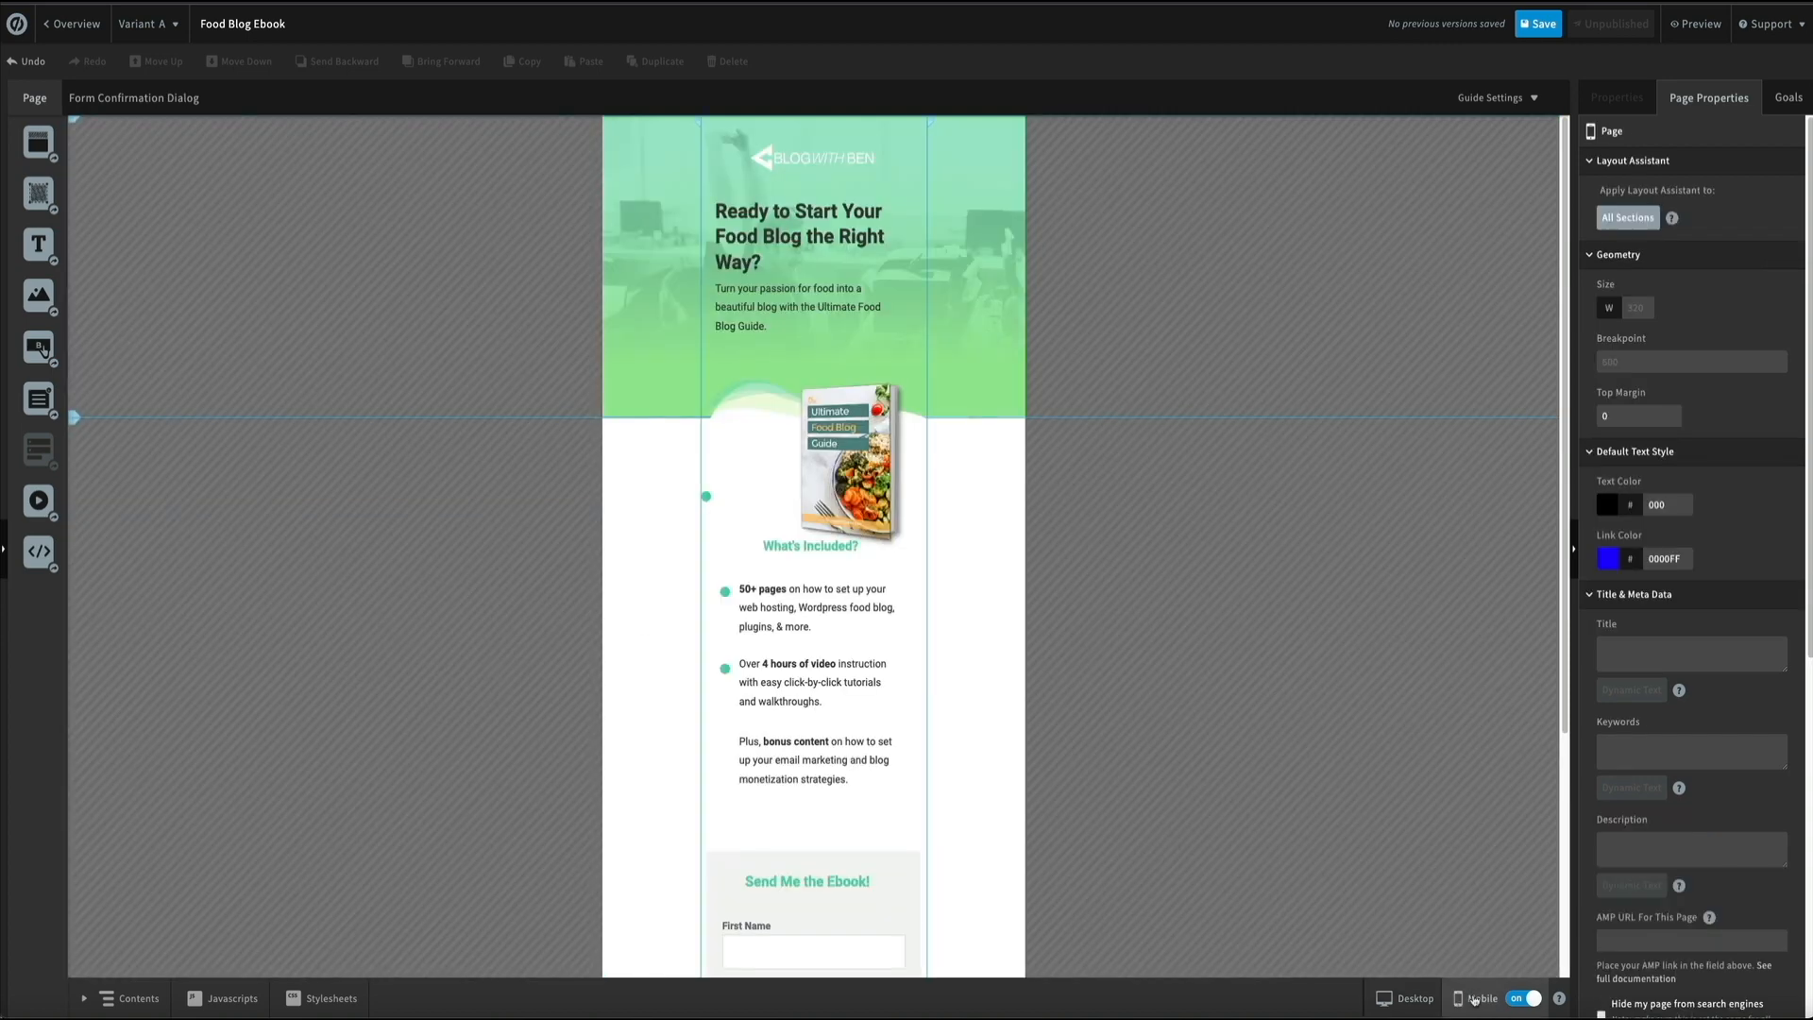
{"action": "left_click", "coordinate": [28, 63]}
{"action": "left_click", "coordinate": [29, 63]}
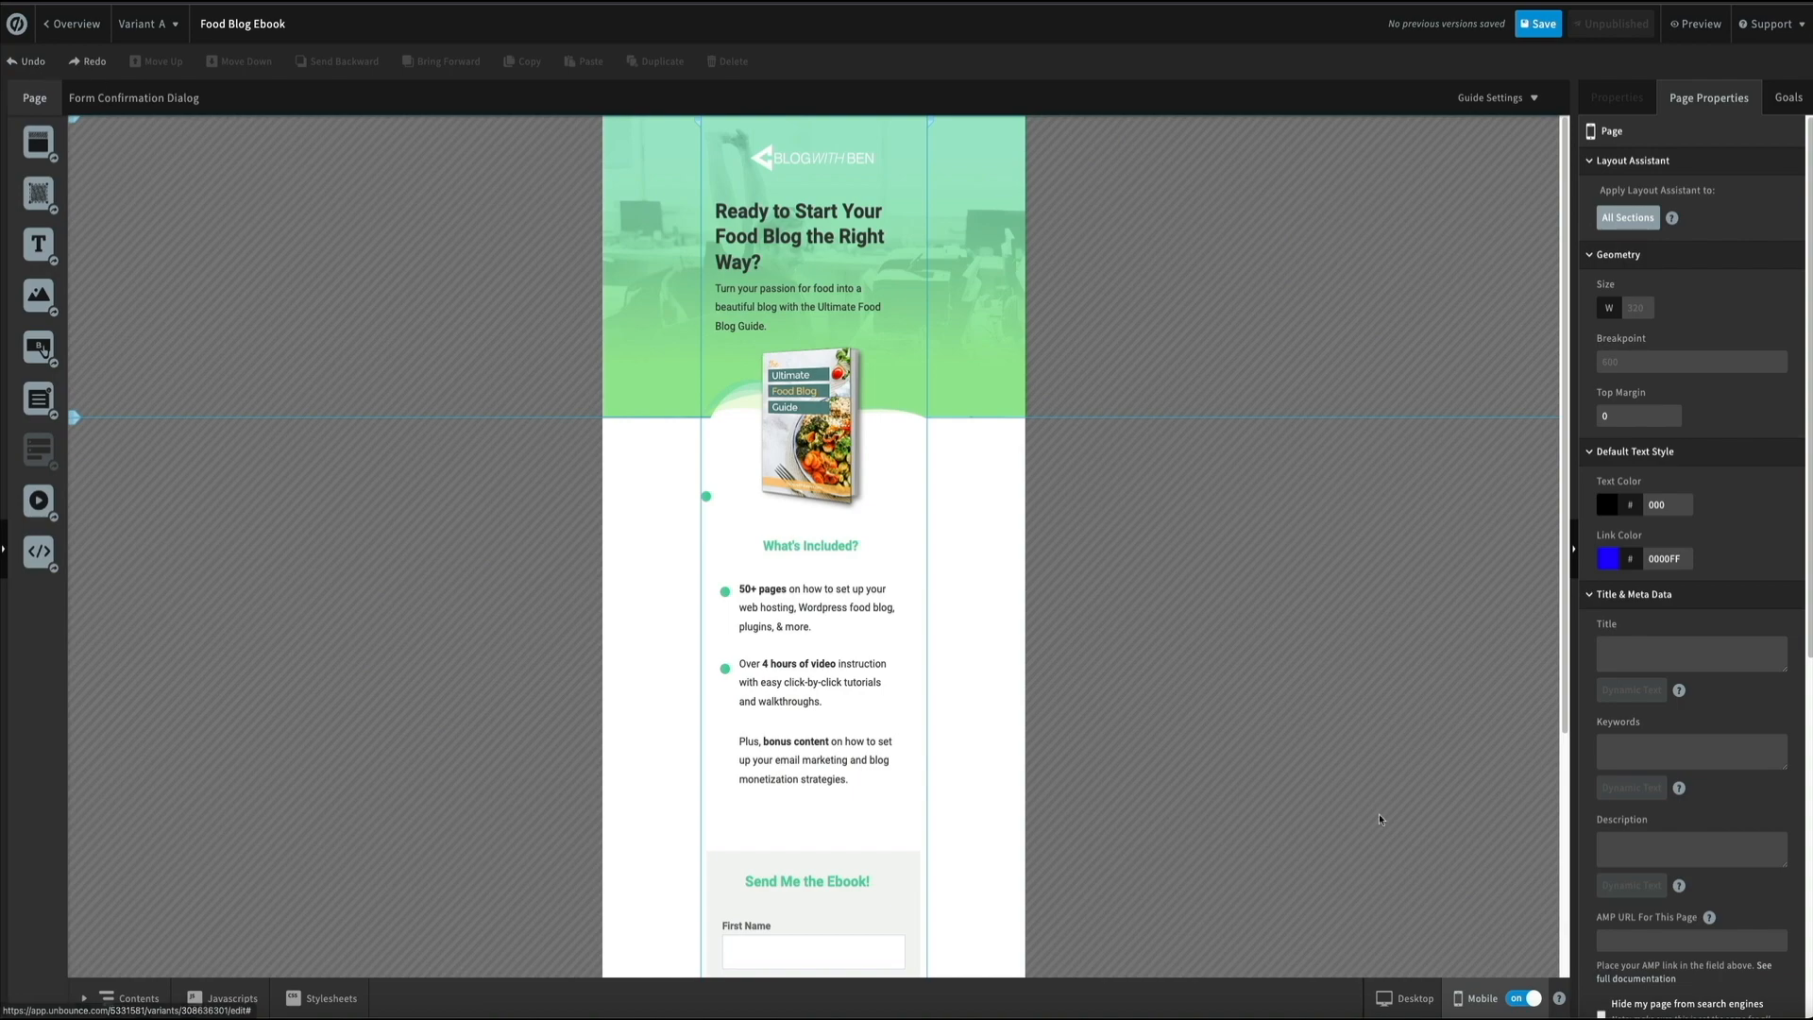
Step: In the desktop layout, lower the ebook image to about L 13, T -331 so it overlaps the main section more
{"action": "left_click", "coordinate": [1407, 998]}
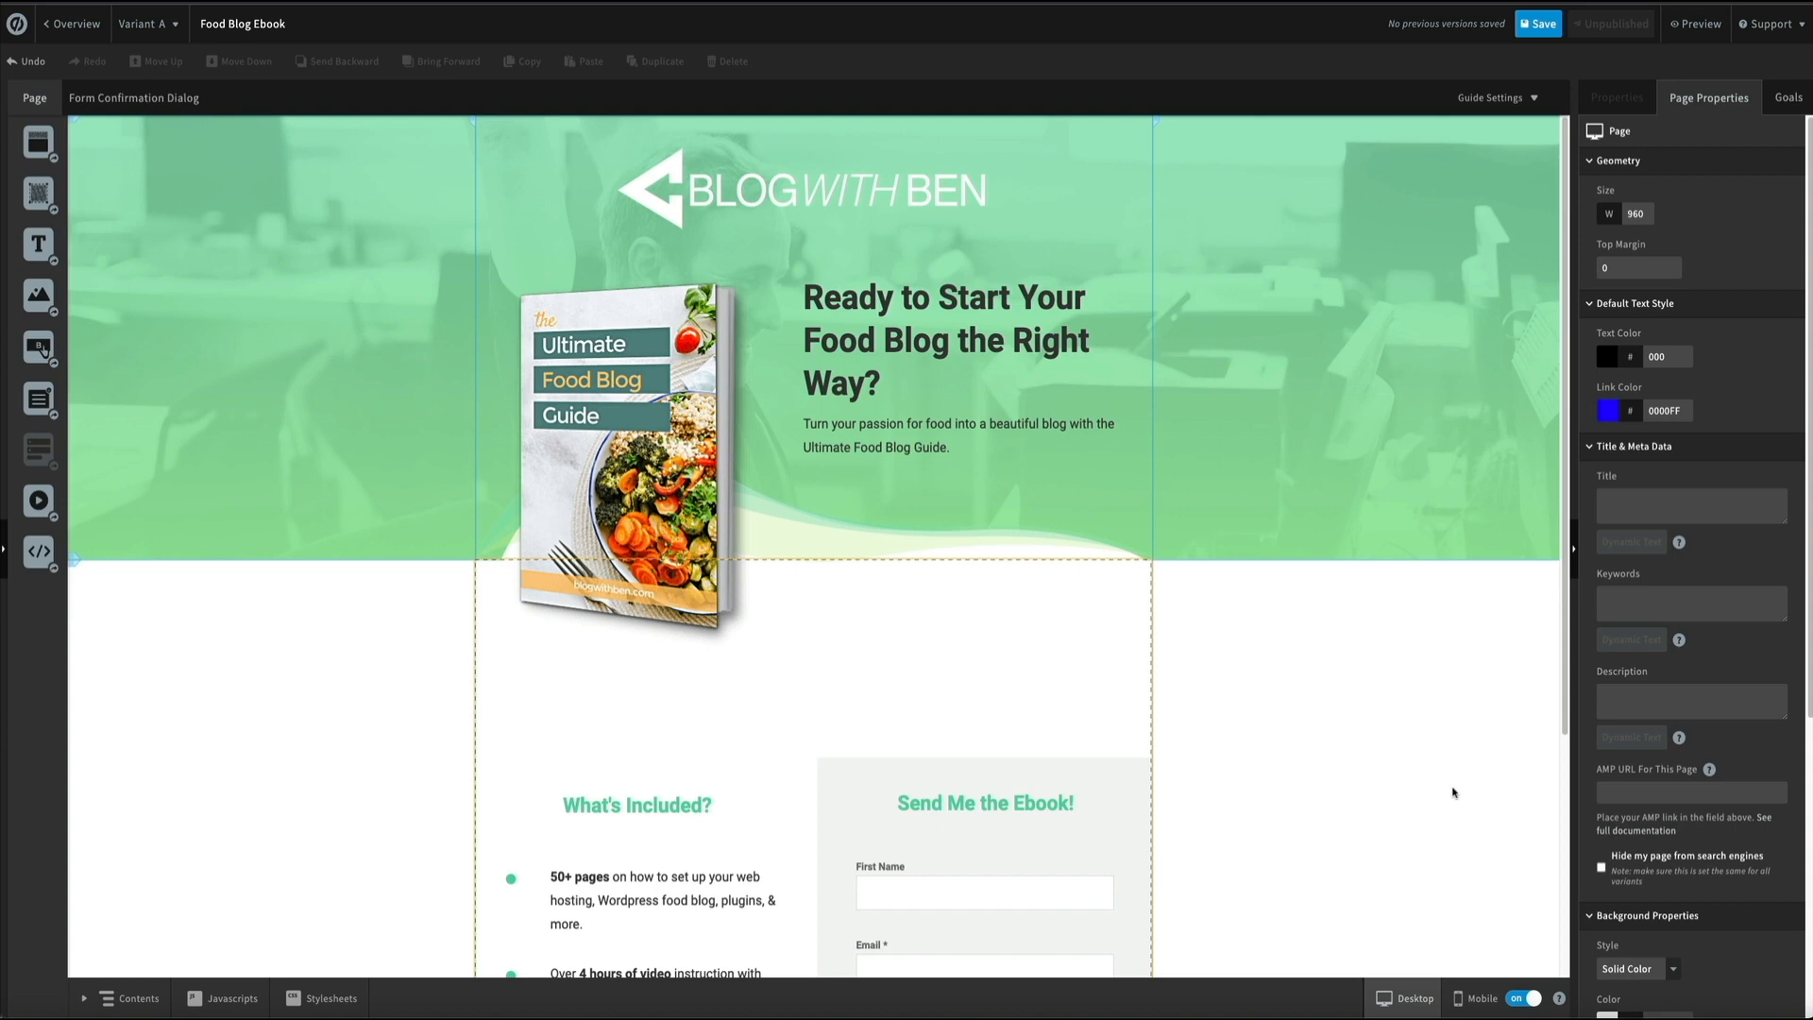
{"action": "left_click_drag", "start_coordinate": [659, 417], "coordinate": [659, 474]}
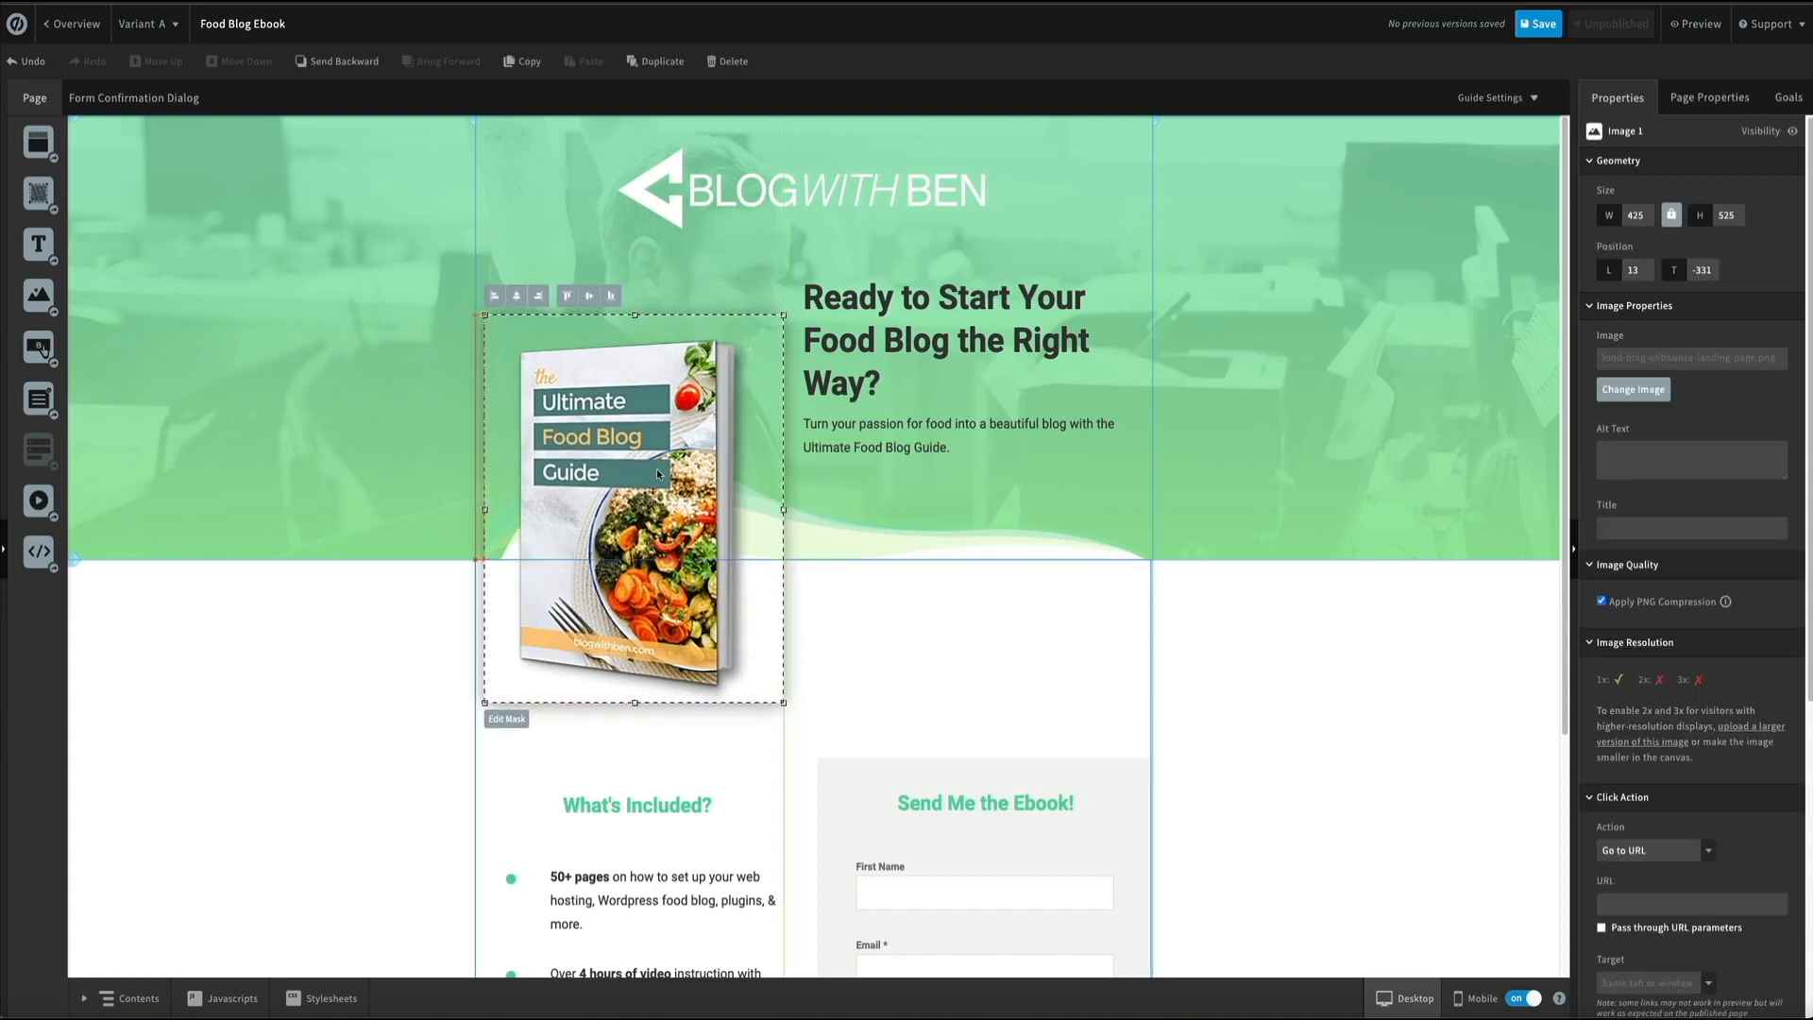
{"action": "left_click", "coordinate": [1497, 654]}
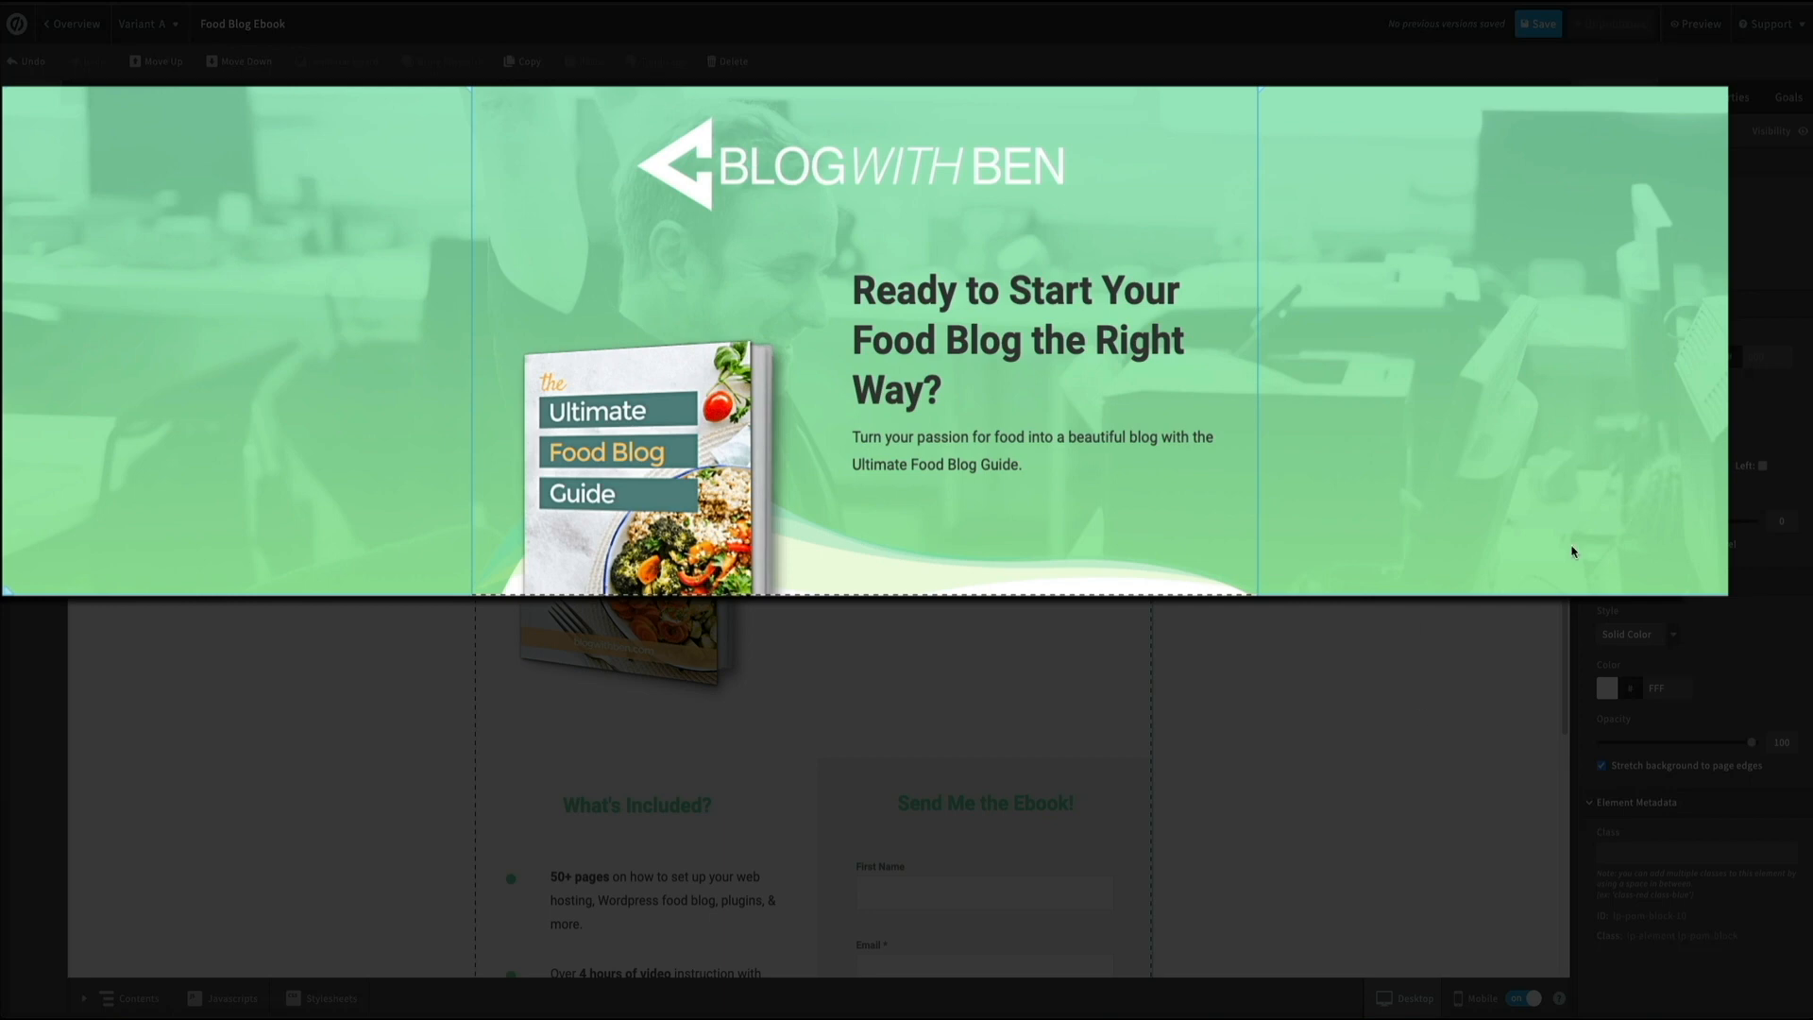
Step: Start replacing the header section's background image and search the Unsplash library for "food"
{"action": "left_click", "coordinate": [1507, 385]}
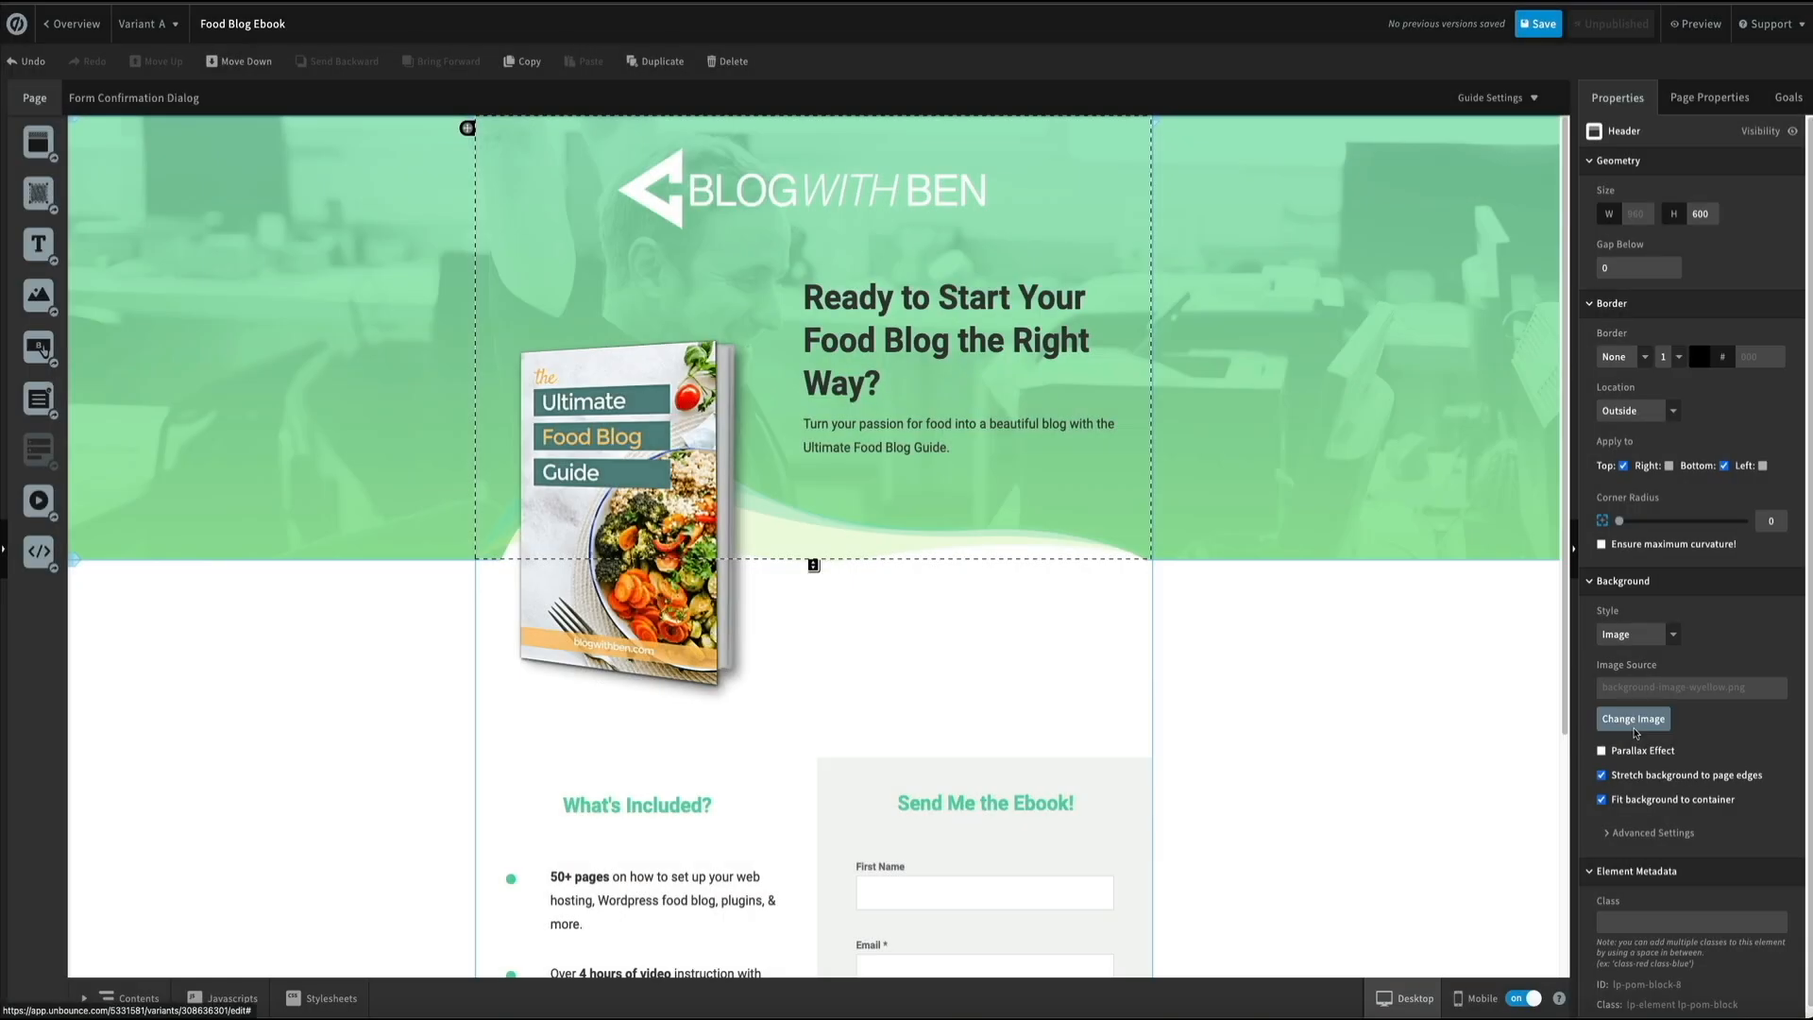
{"action": "left_click", "coordinate": [1628, 719]}
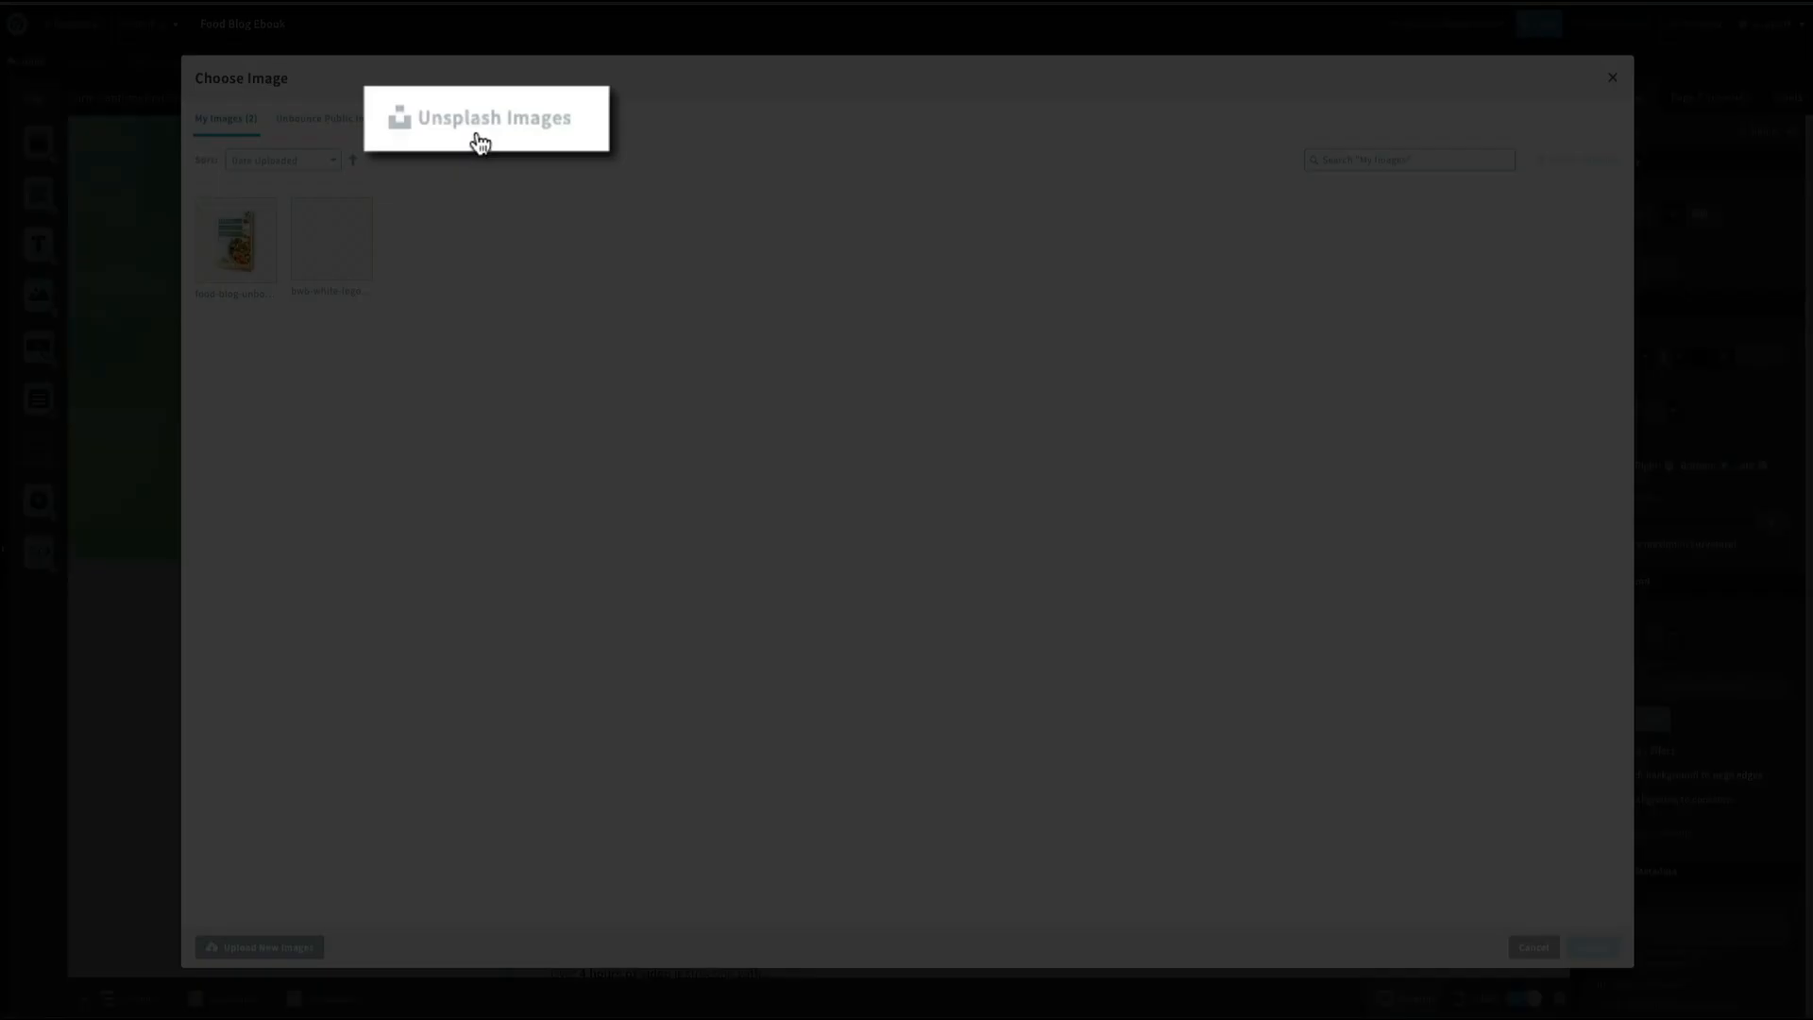
{"action": "left_click", "coordinate": [482, 125]}
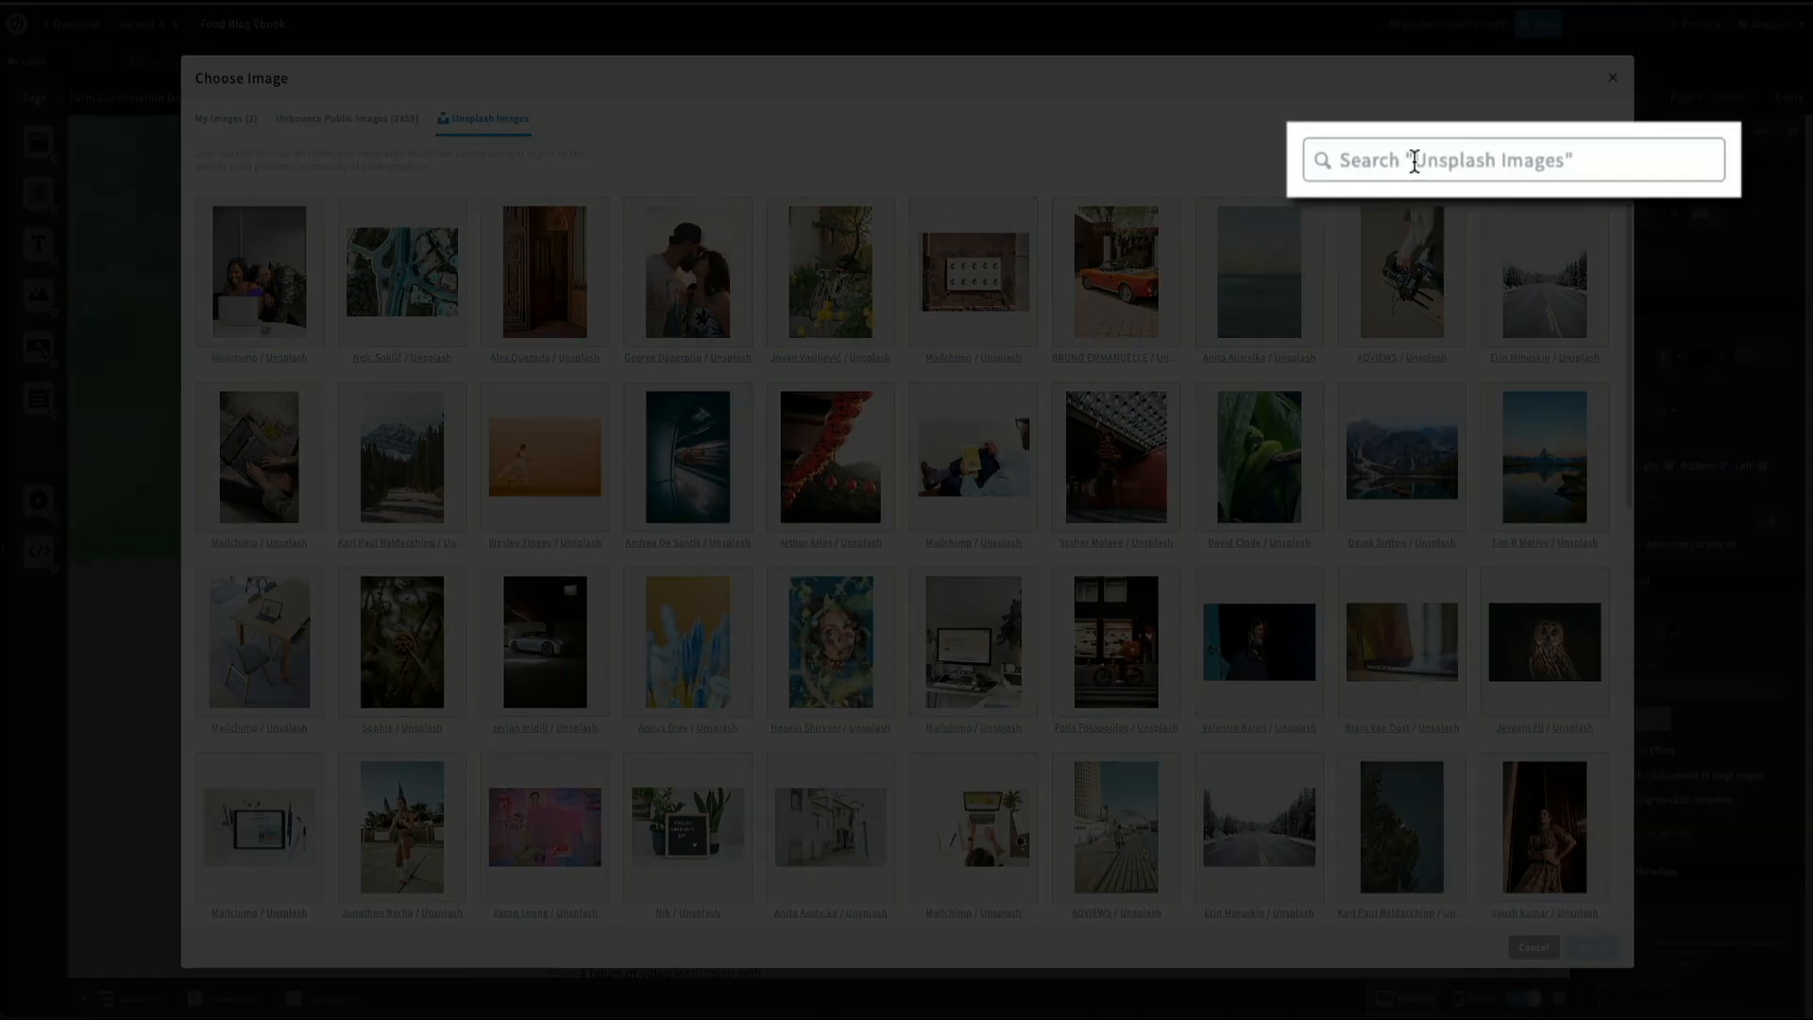
{"action": "left_click", "coordinate": [1414, 161]}
{"action": "type", "text": "food"}
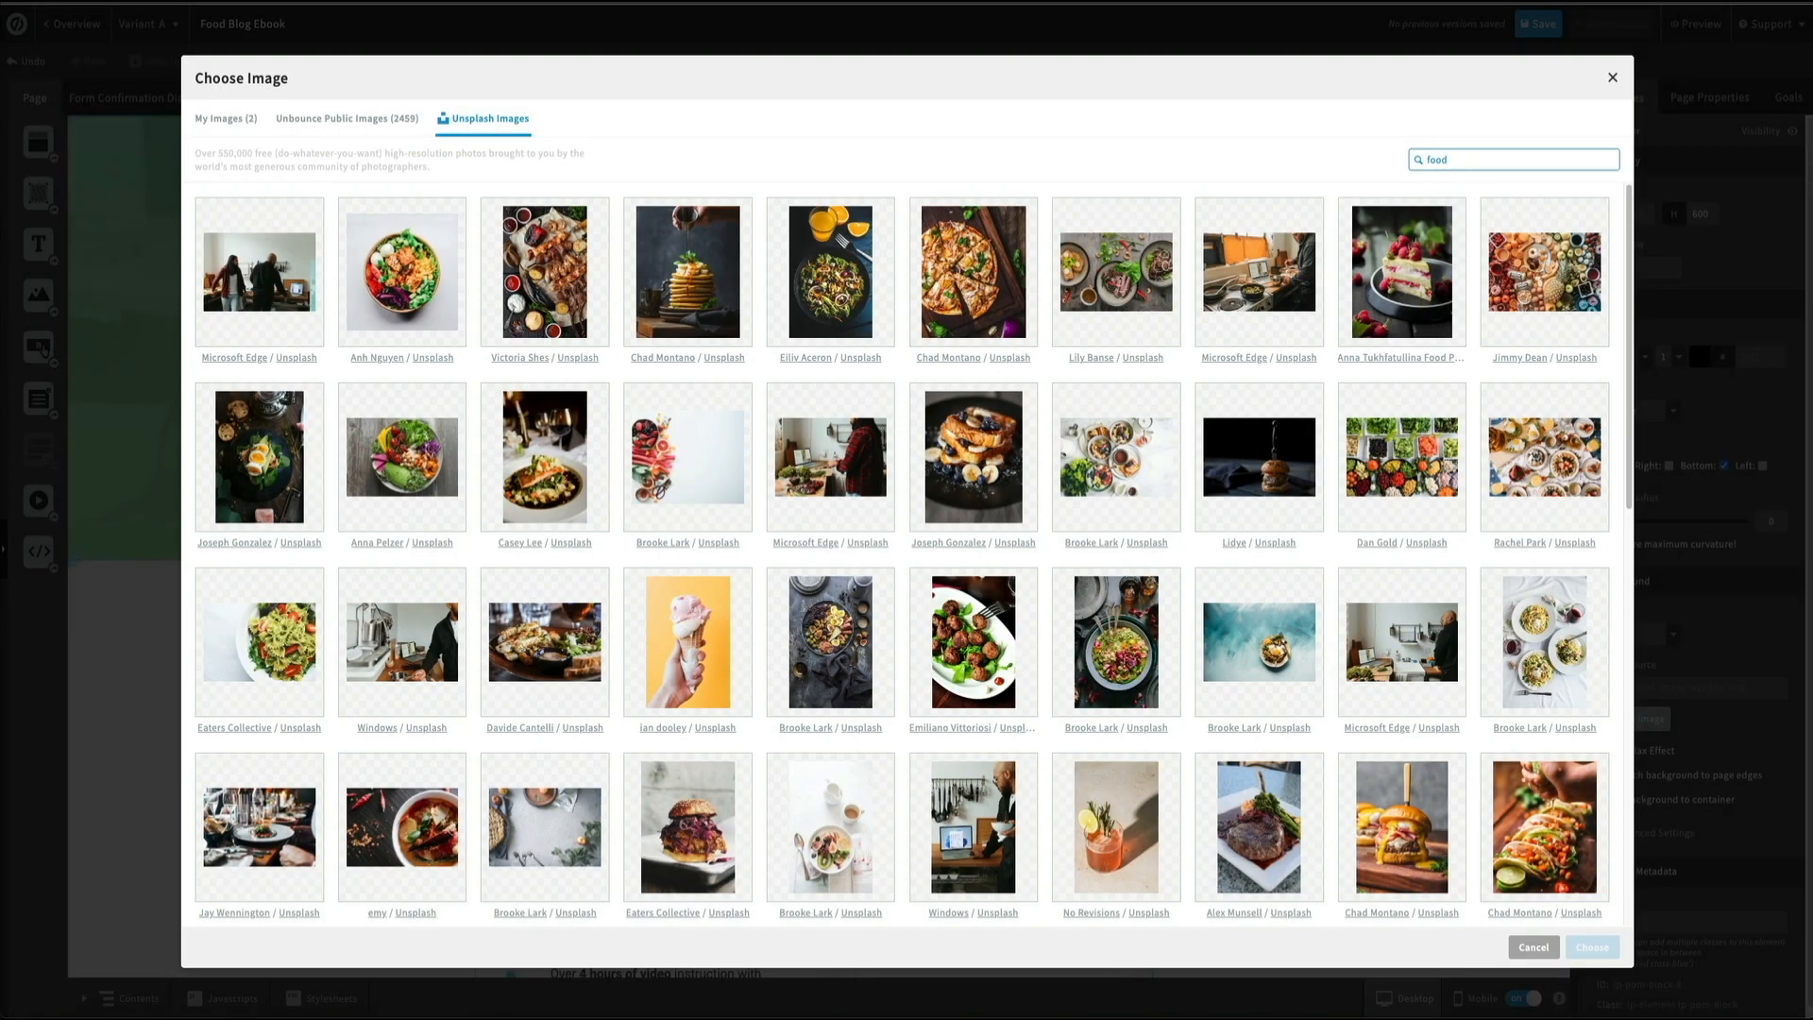
Step: Use the Unsplash photo of shared plates on a wooden table as the header background, and check it in the mobile layout
{"action": "scroll", "coordinate": [1195, 491], "scroll_direction": "down", "scroll_amount": 3}
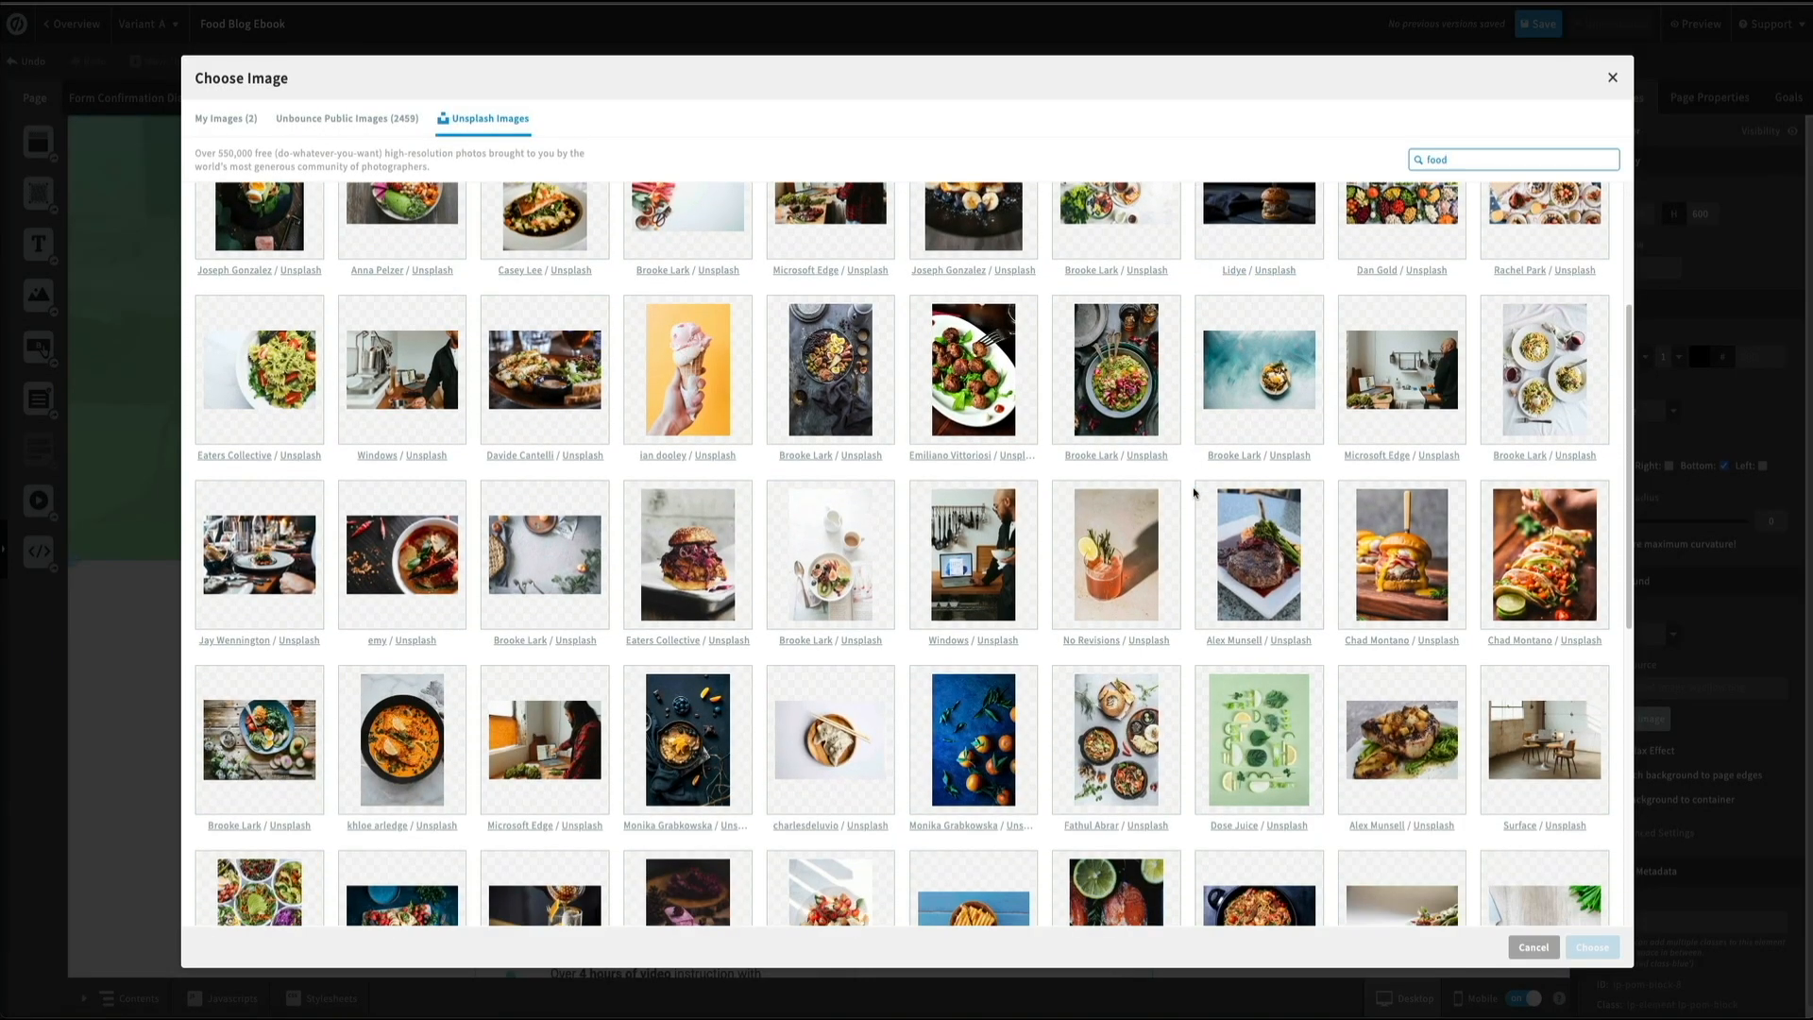
{"action": "scroll", "coordinate": [1195, 491], "scroll_direction": "down", "scroll_amount": 3}
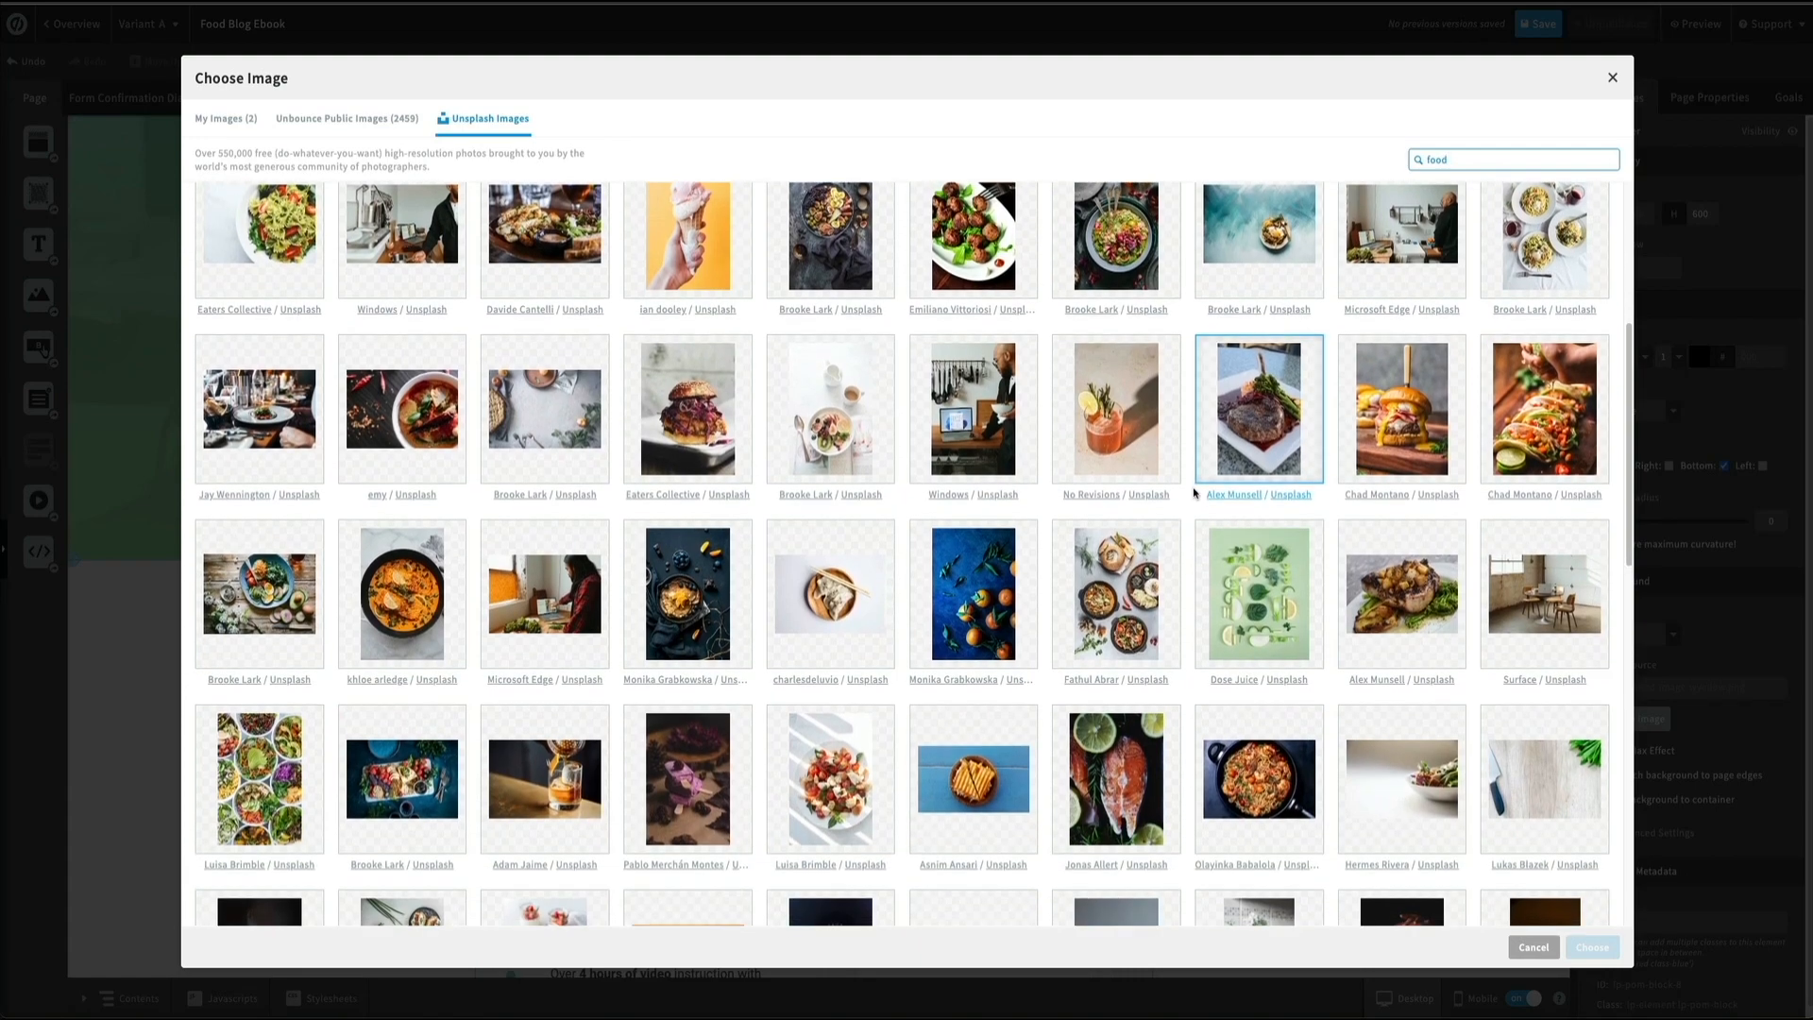
{"action": "scroll", "coordinate": [1195, 491], "scroll_direction": "down", "scroll_amount": 10}
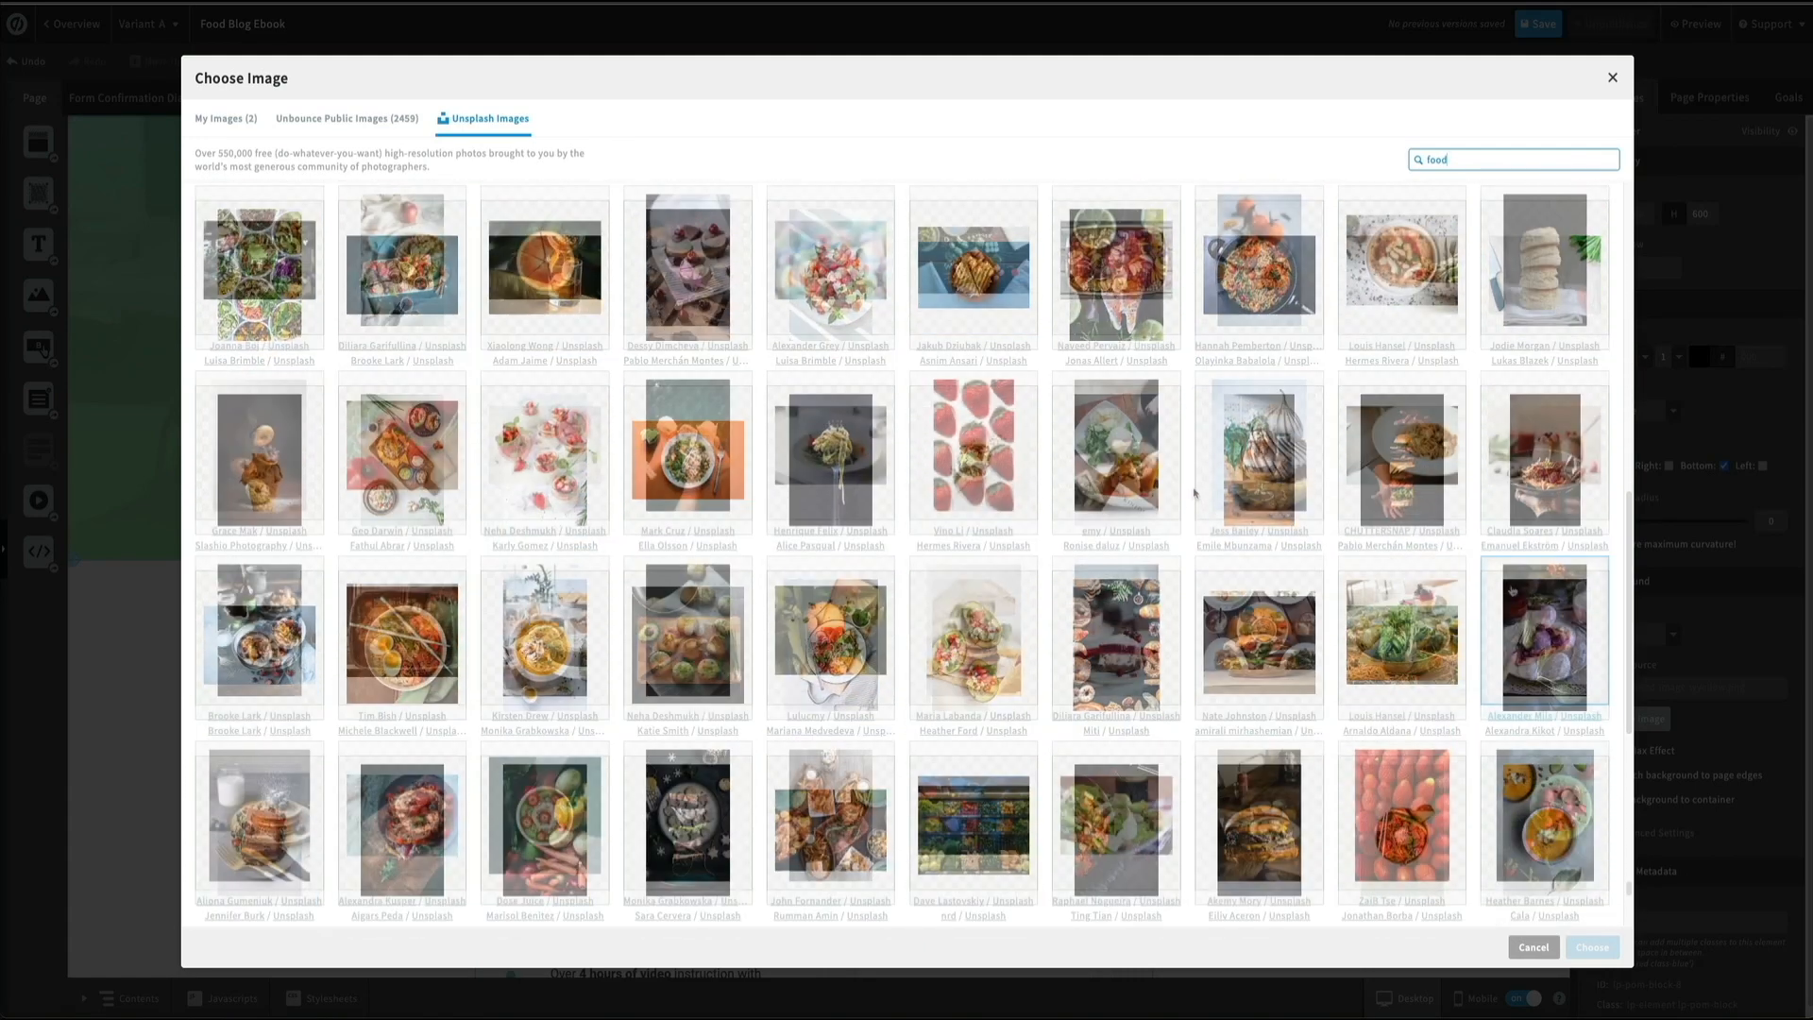
{"action": "left_click", "coordinate": [1284, 656]}
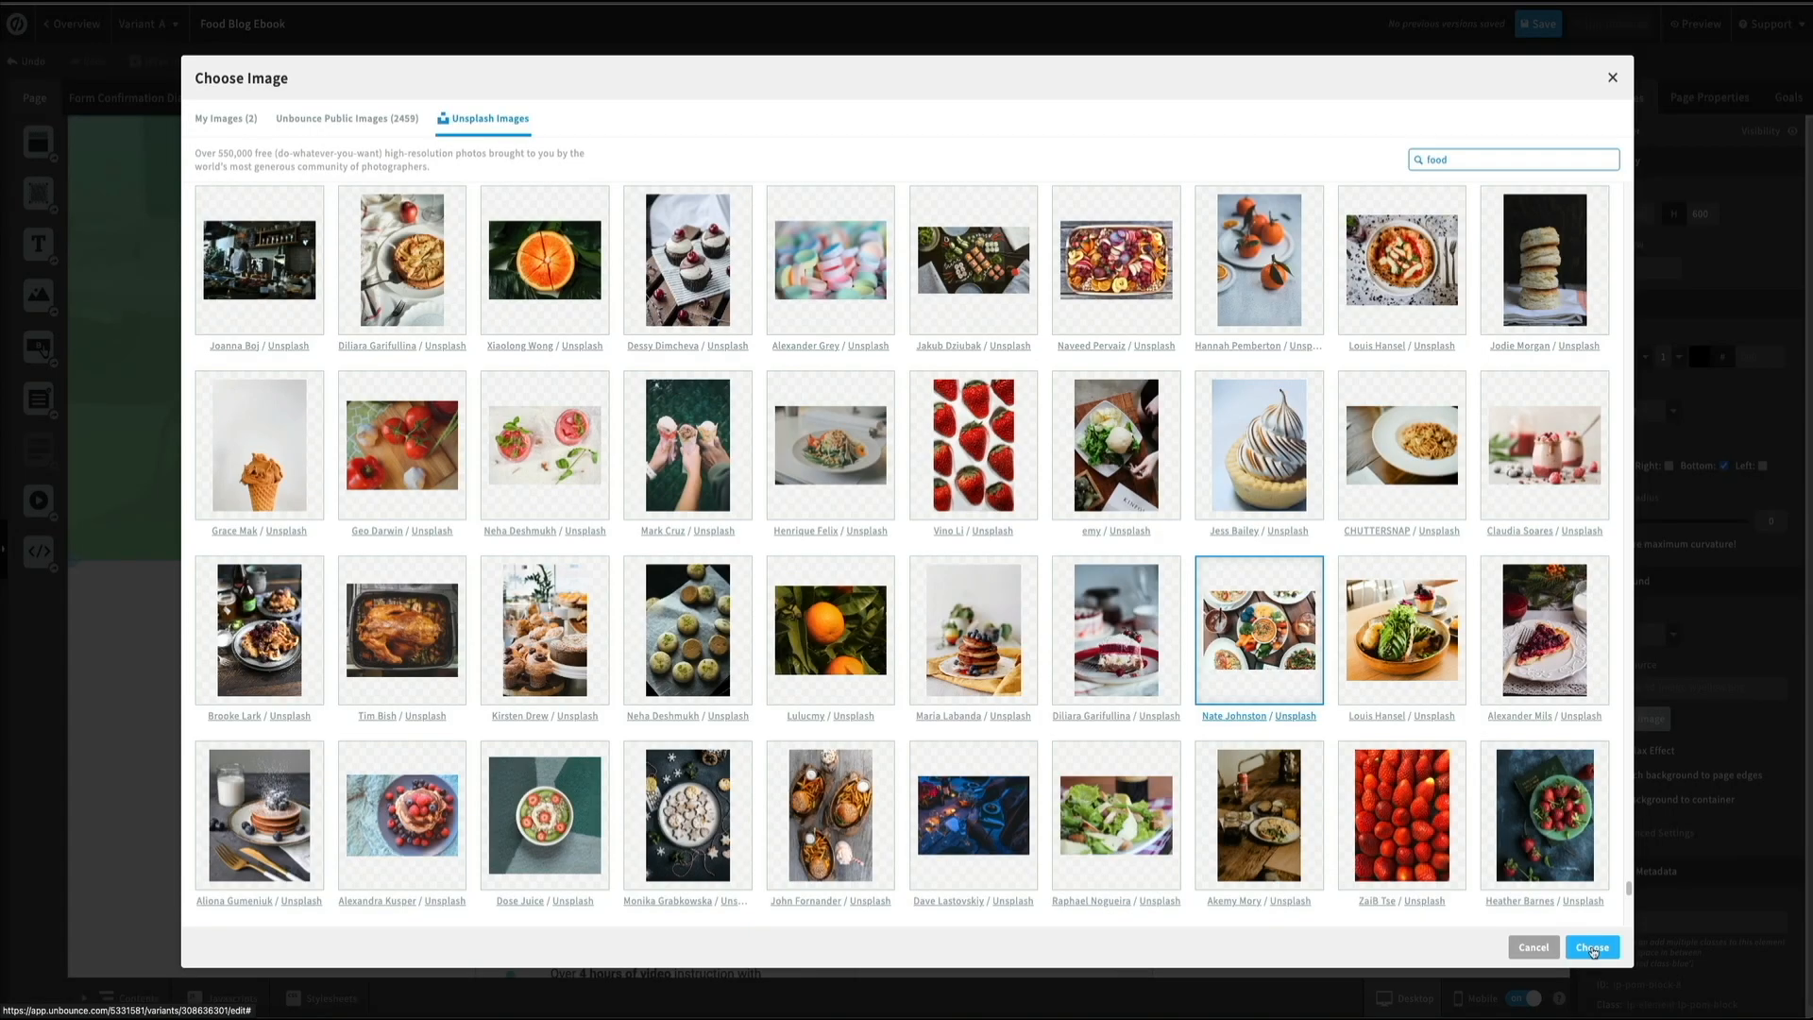
{"action": "left_click", "coordinate": [1593, 948]}
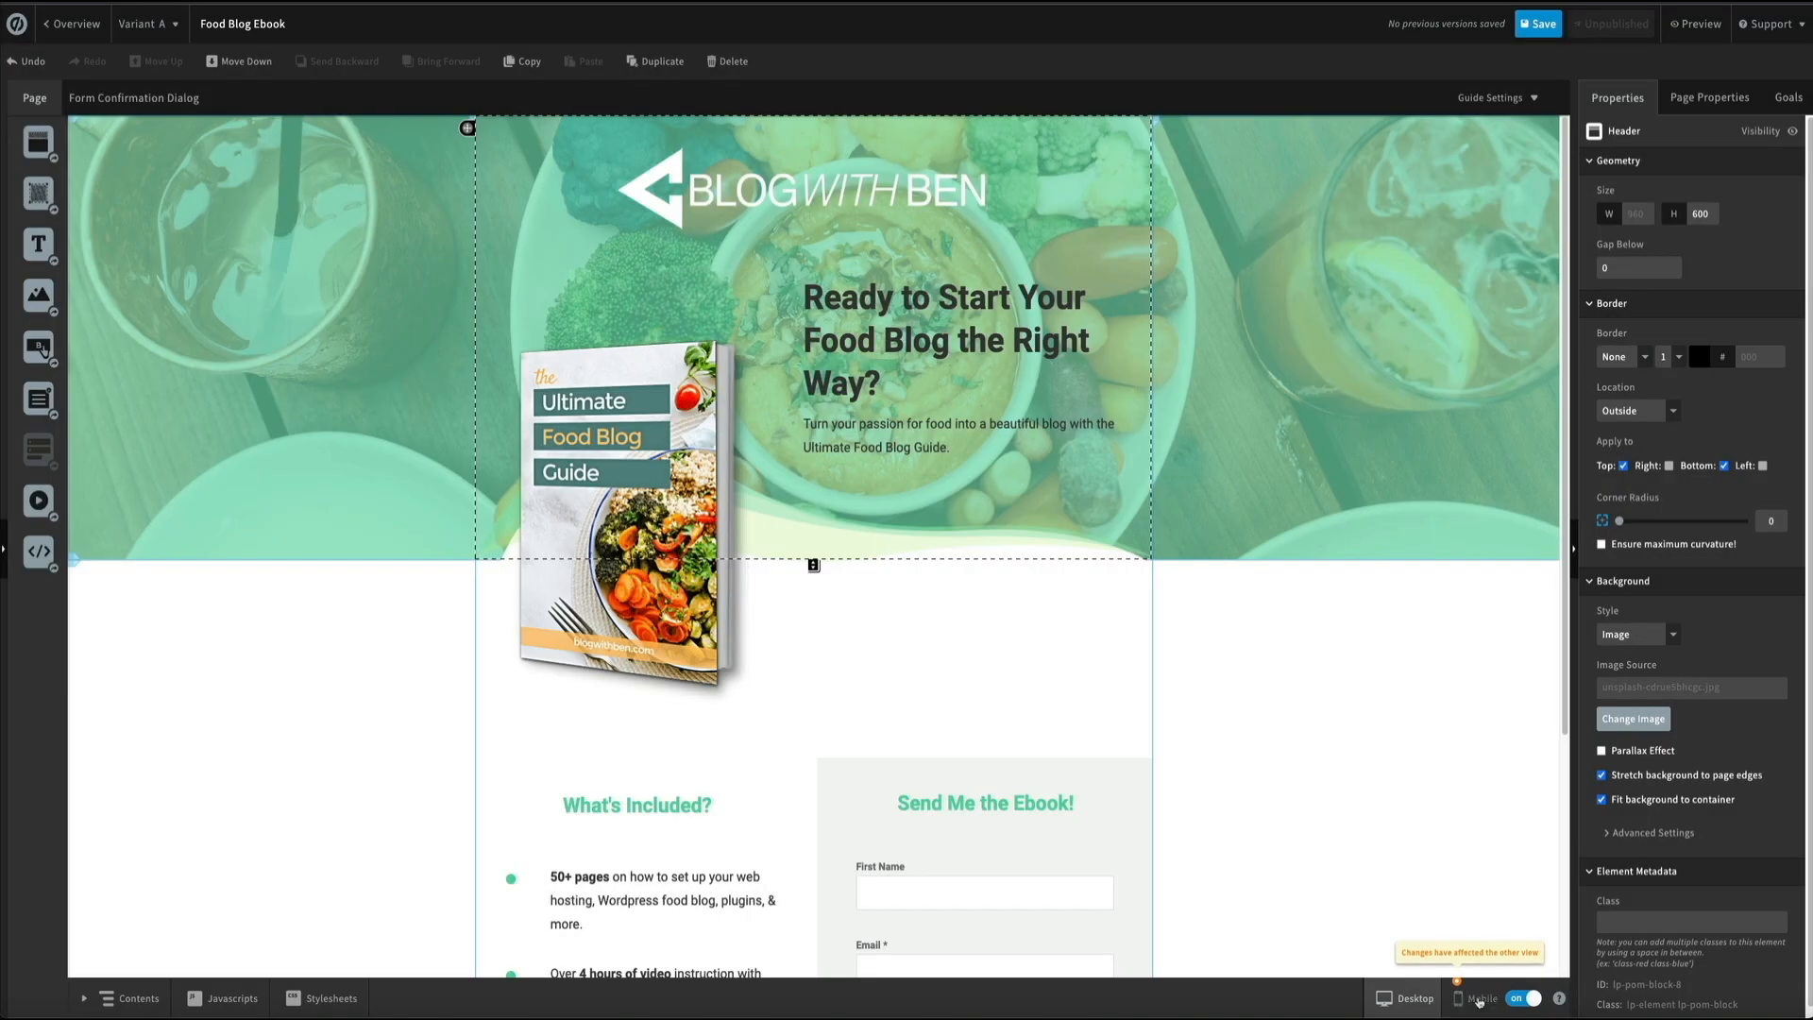
{"action": "left_click", "coordinate": [1479, 999]}
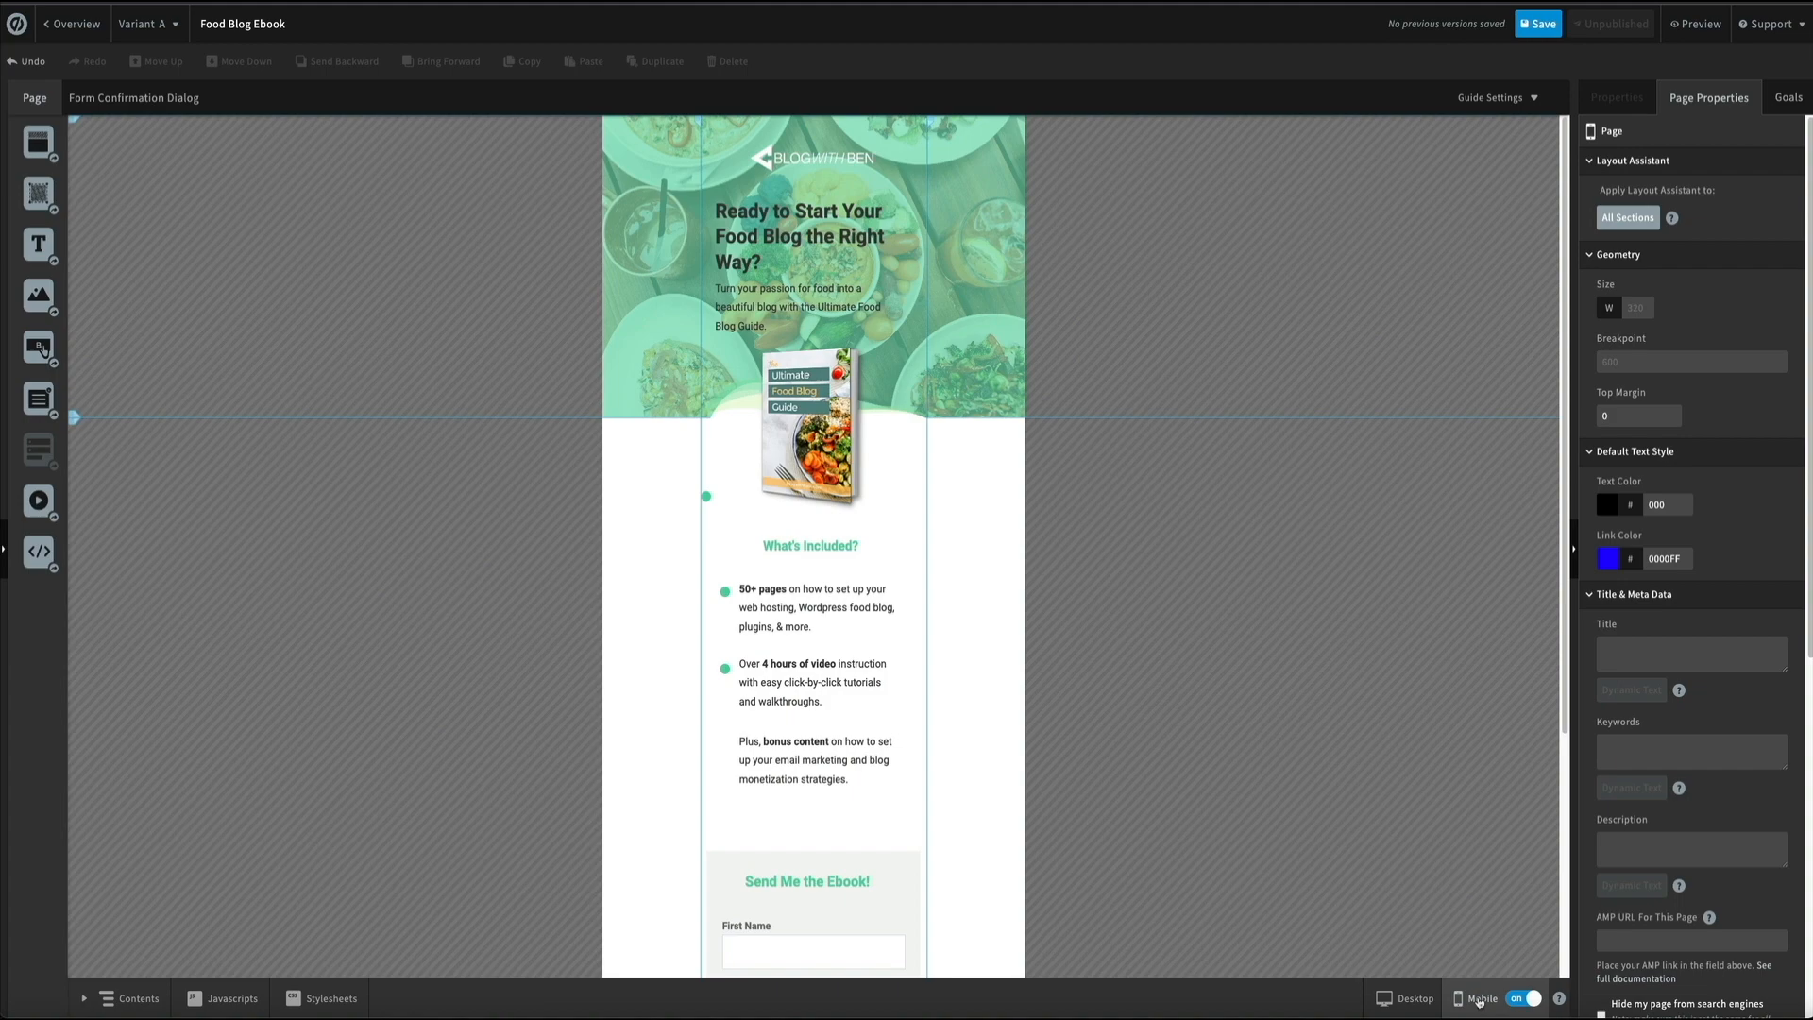
{"action": "left_click", "coordinate": [1406, 999]}
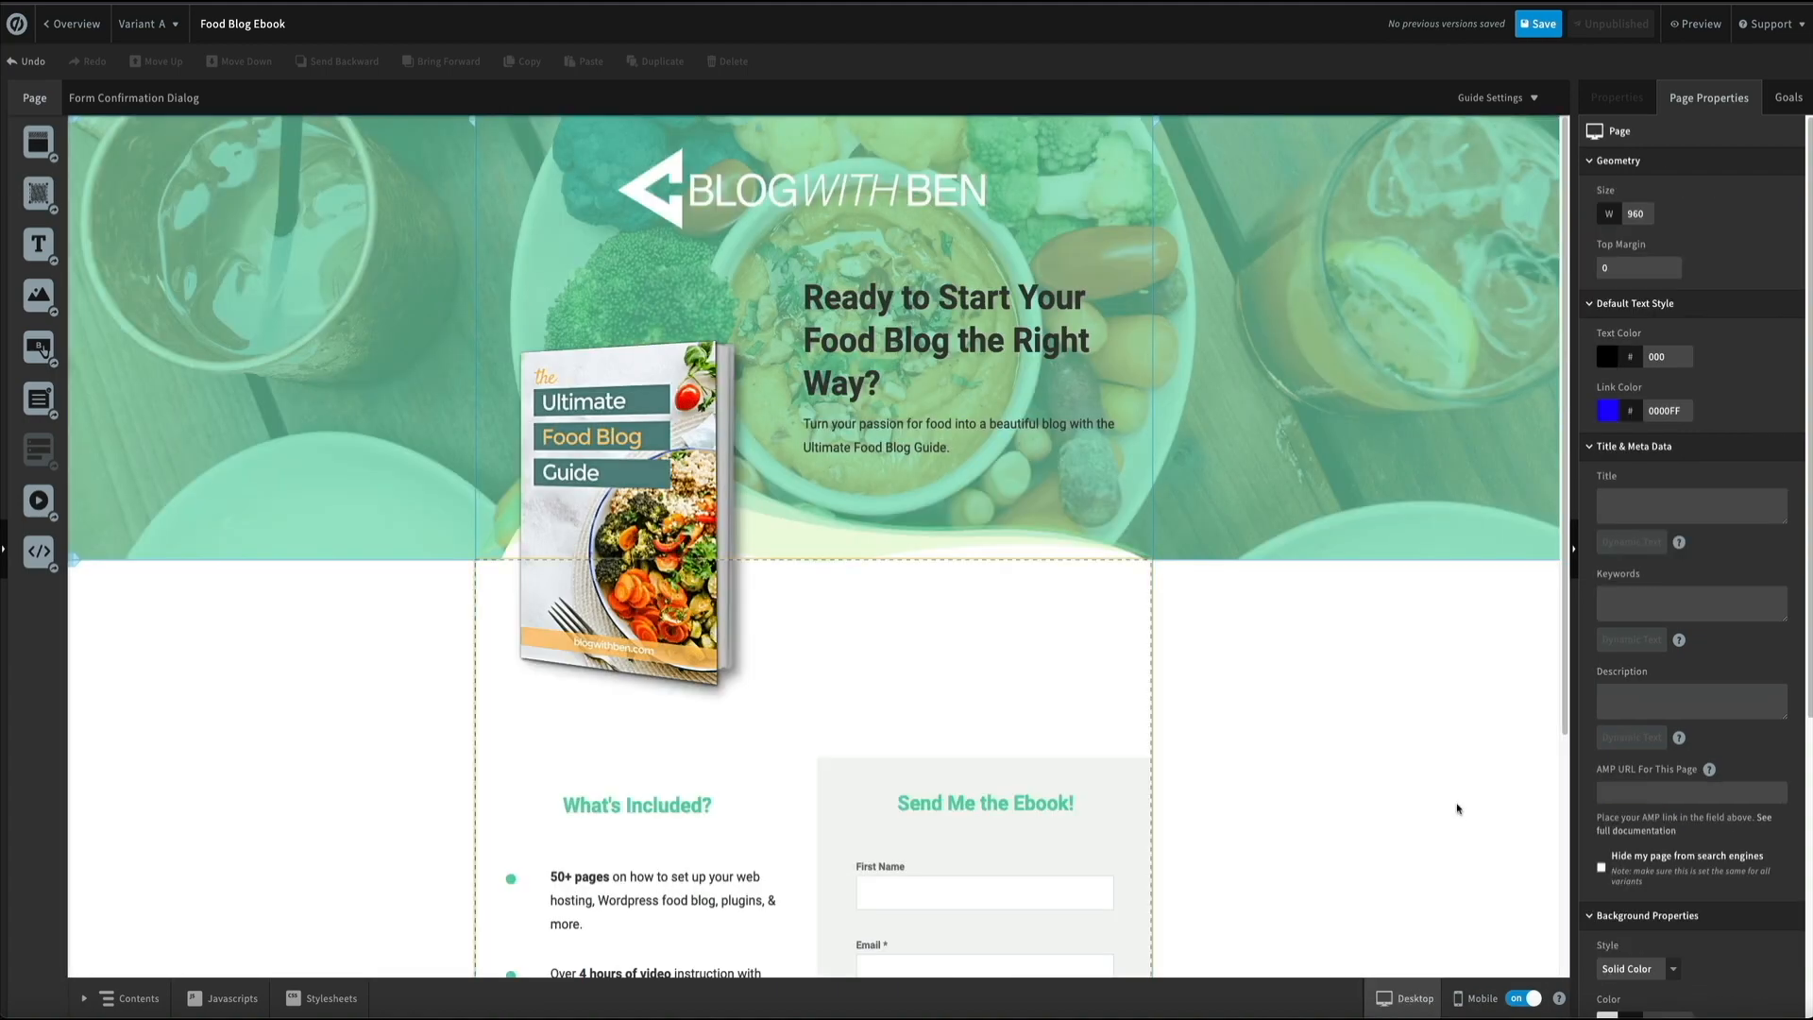
Step: In the desktop layout, raise the header background's color overlay opacity to 84
{"action": "left_click", "coordinate": [1464, 423]}
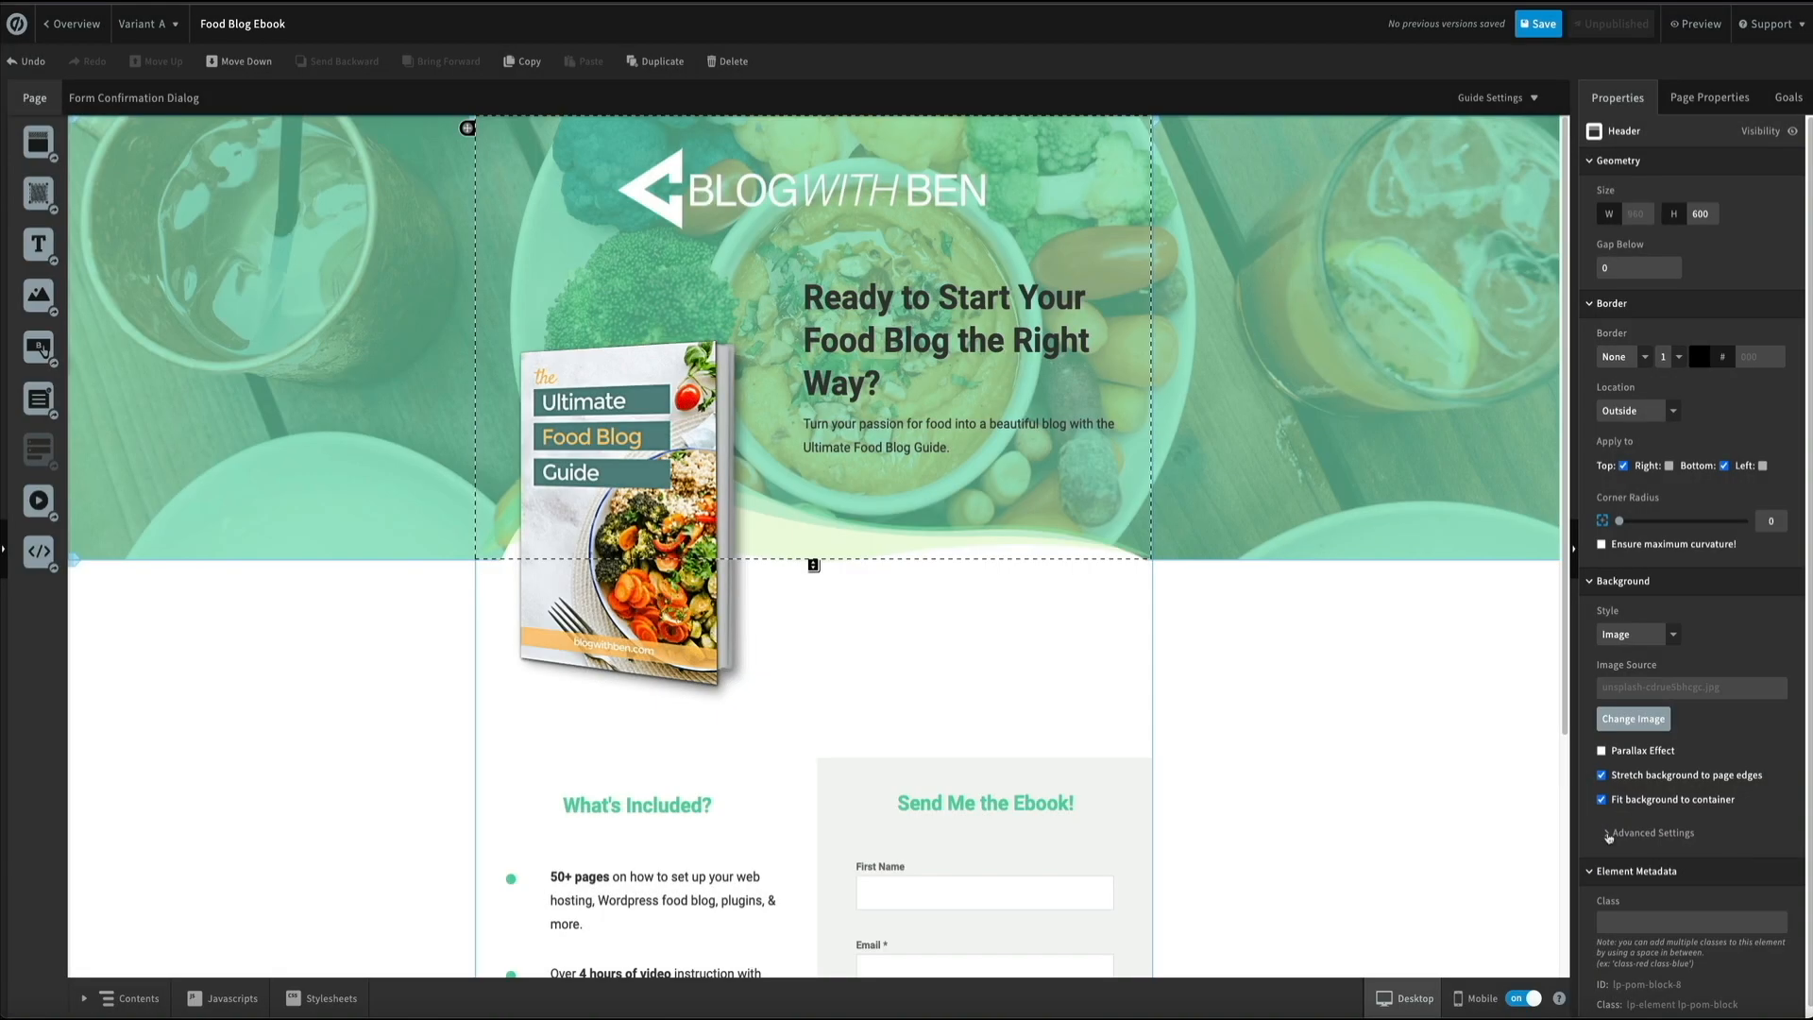
{"action": "left_click", "coordinate": [1607, 834]}
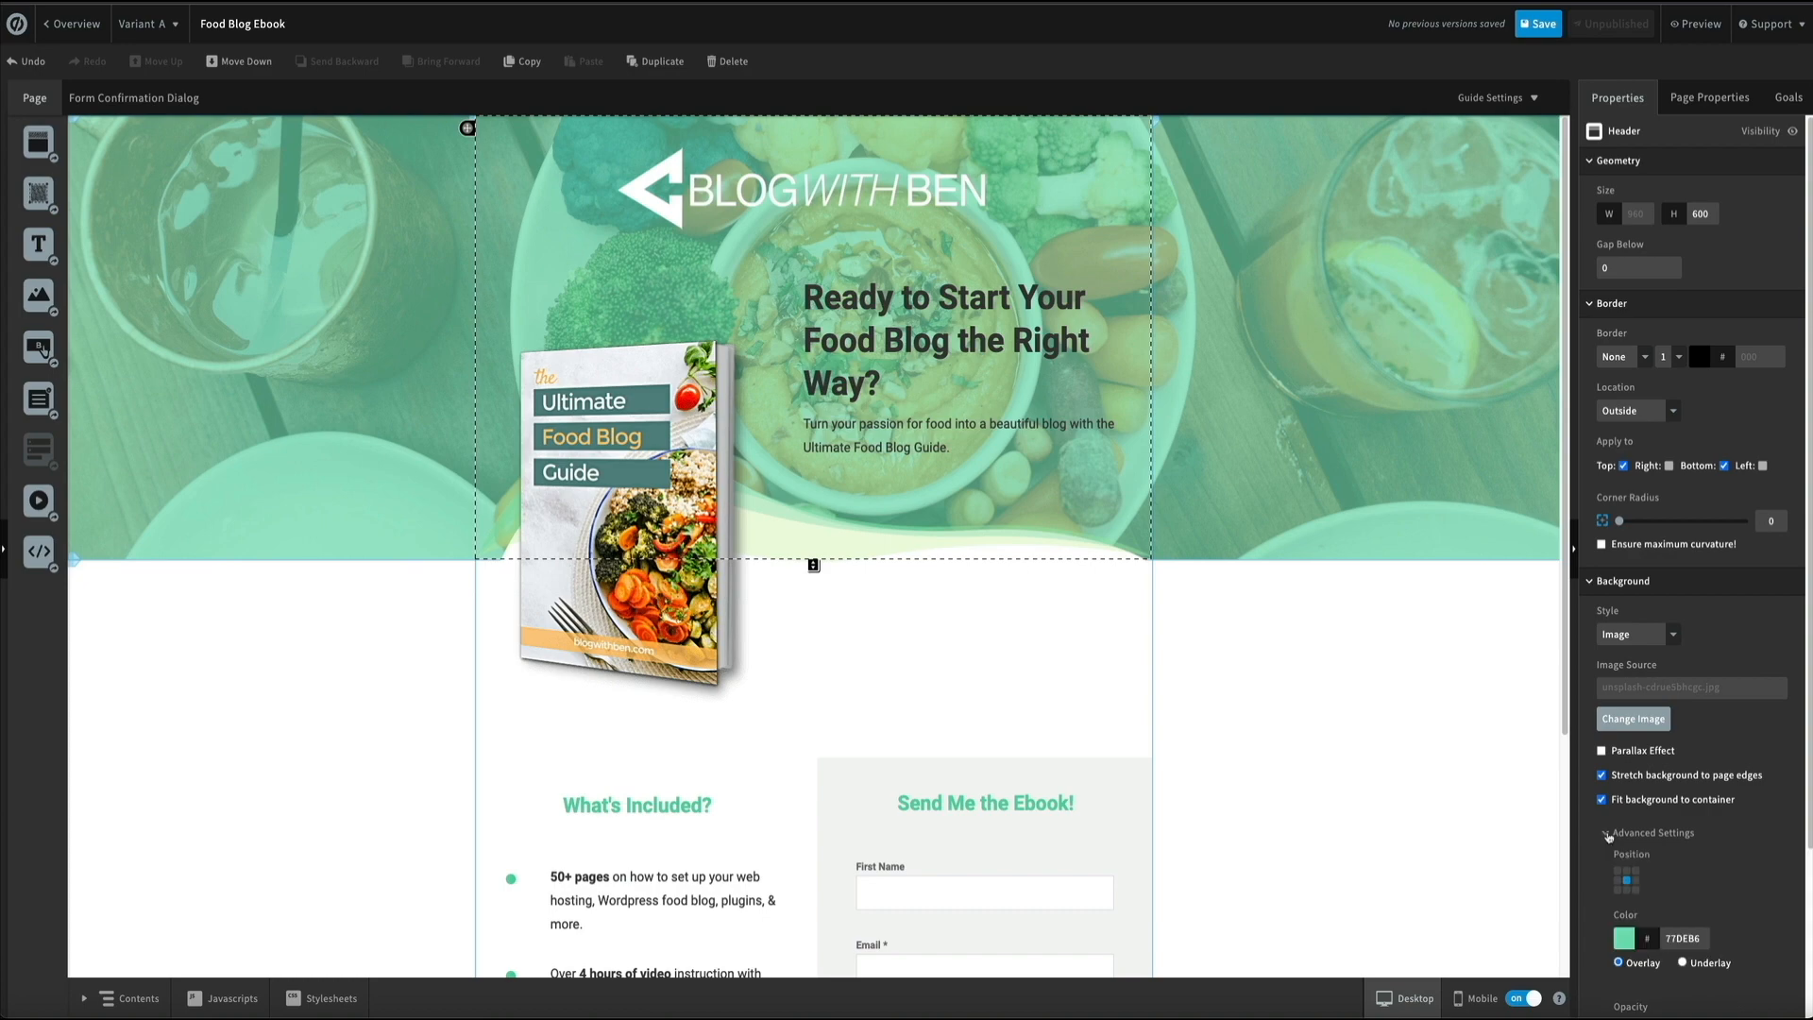
{"action": "scroll", "coordinate": [1764, 930], "scroll_direction": "down", "scroll_amount": 2}
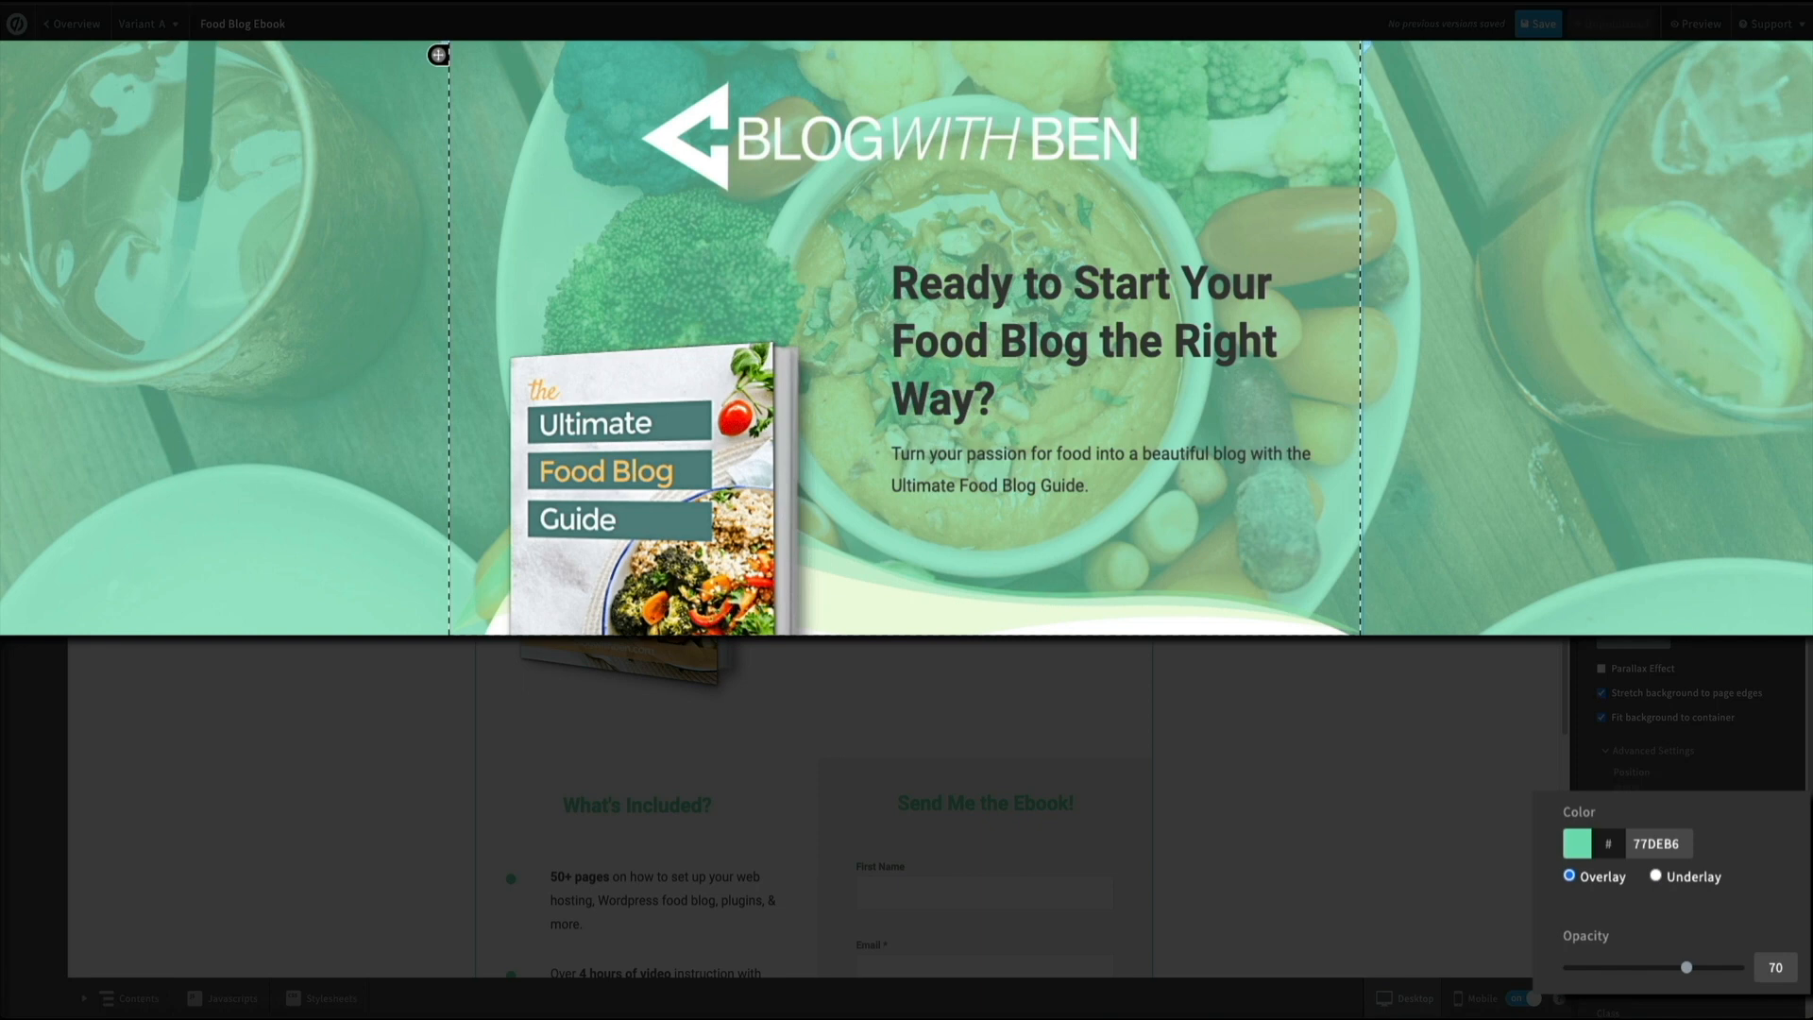
{"action": "mouse_move", "coordinate": [1686, 966]}
{"action": "left_mouse_down"}
{"action": "mouse_move", "coordinate": [1721, 967]}
{"action": "mouse_move", "coordinate": [1615, 965]}
{"action": "mouse_move", "coordinate": [1712, 963]}
{"action": "left_mouse_up"}
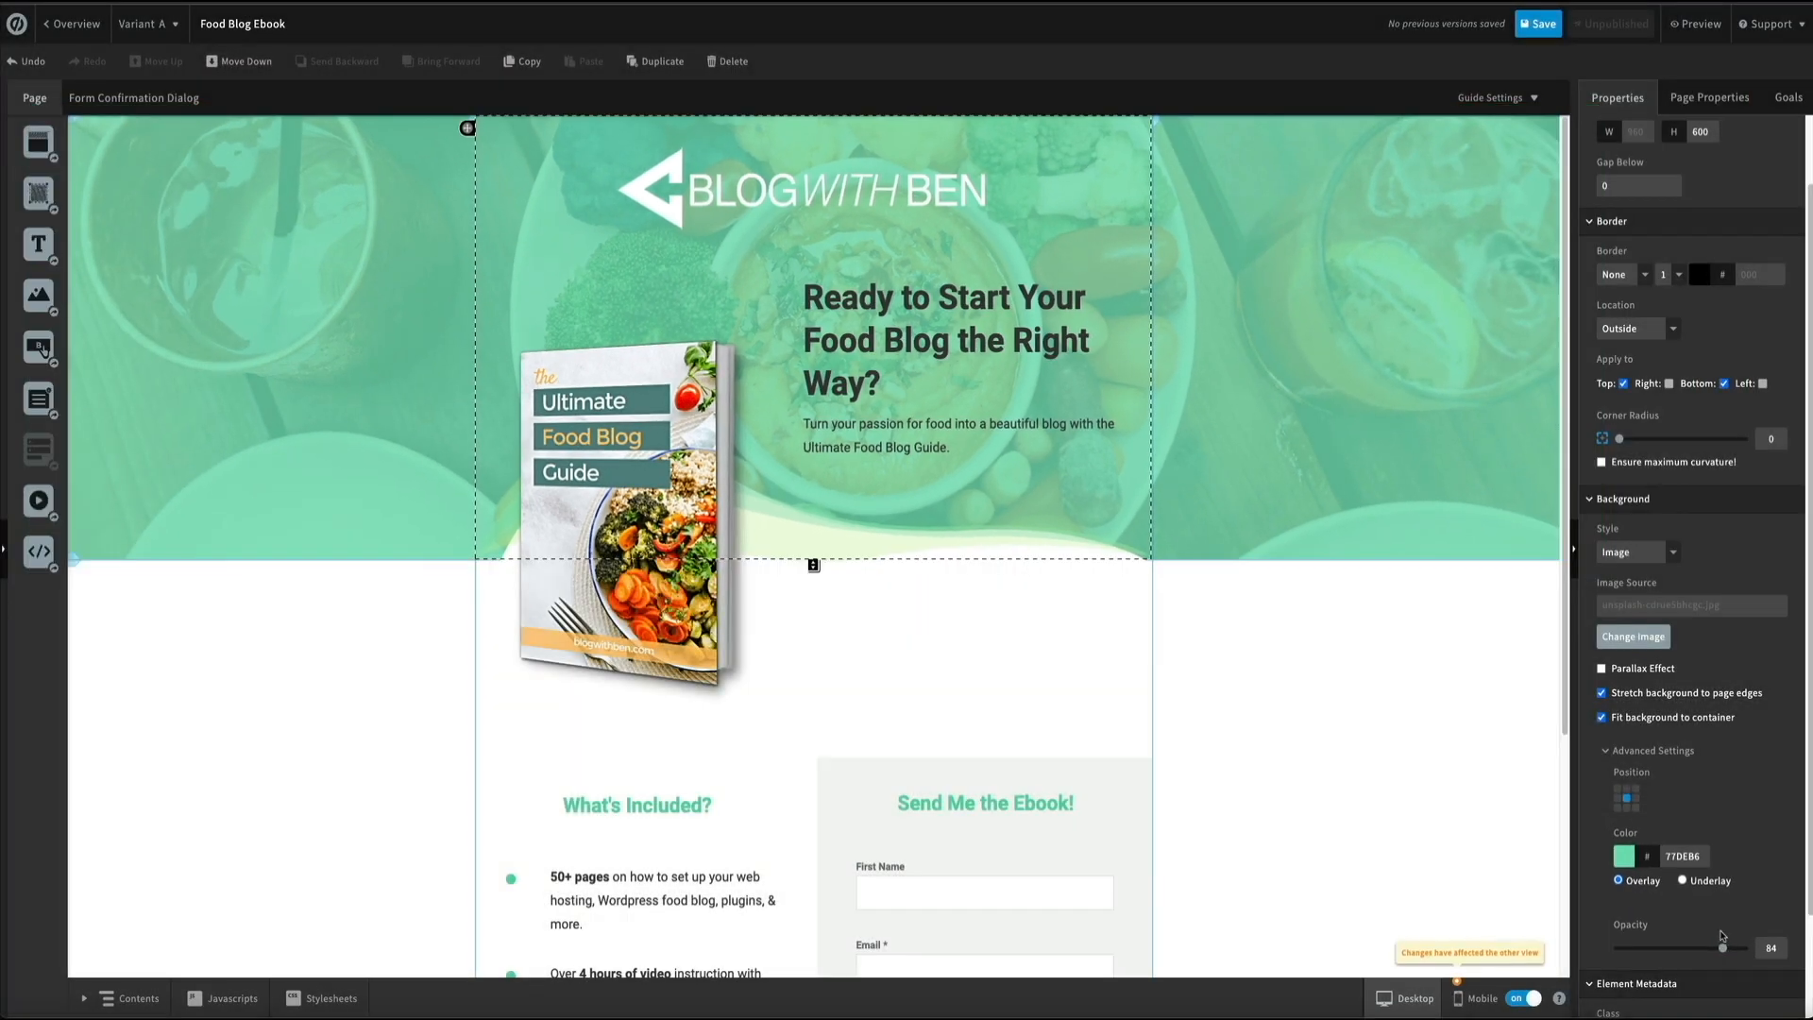
Step: Change the header background's overlay color to the more muted green 77BFA3
{"action": "left_click", "coordinate": [1624, 856]}
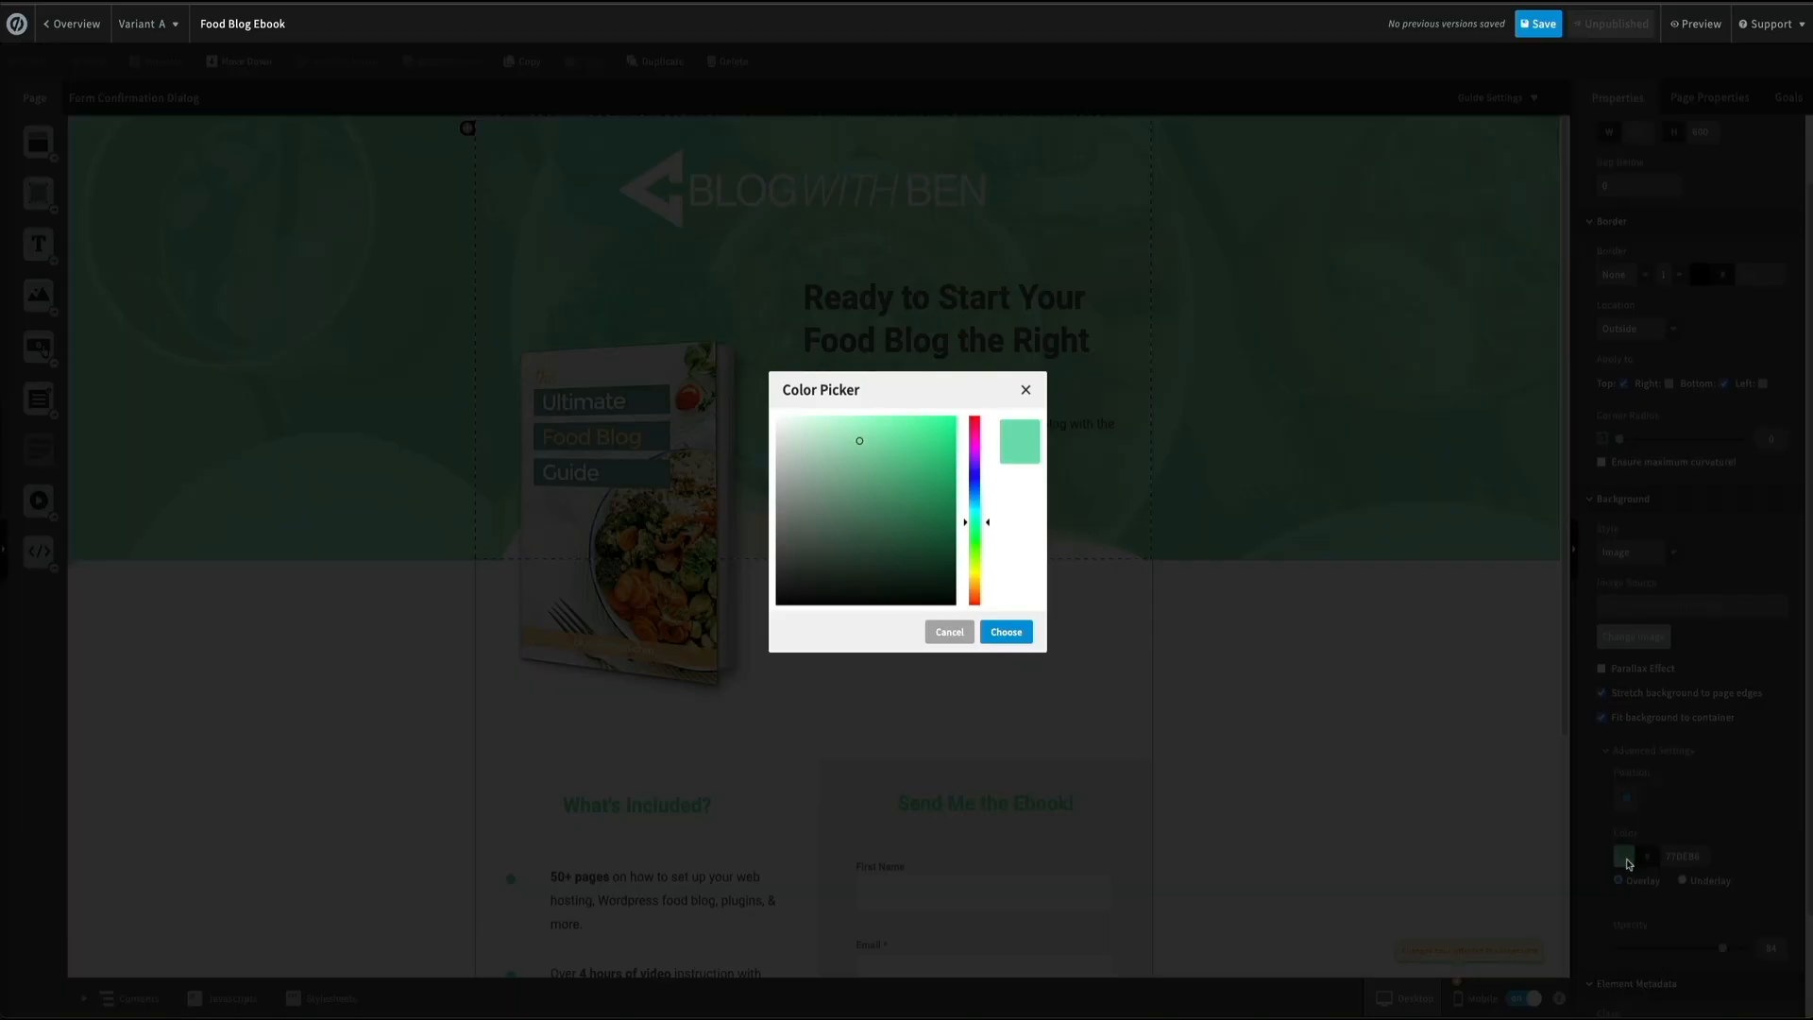
{"action": "left_click", "coordinate": [842, 456]}
{"action": "left_click", "coordinate": [846, 461]}
{"action": "left_click", "coordinate": [1007, 633]}
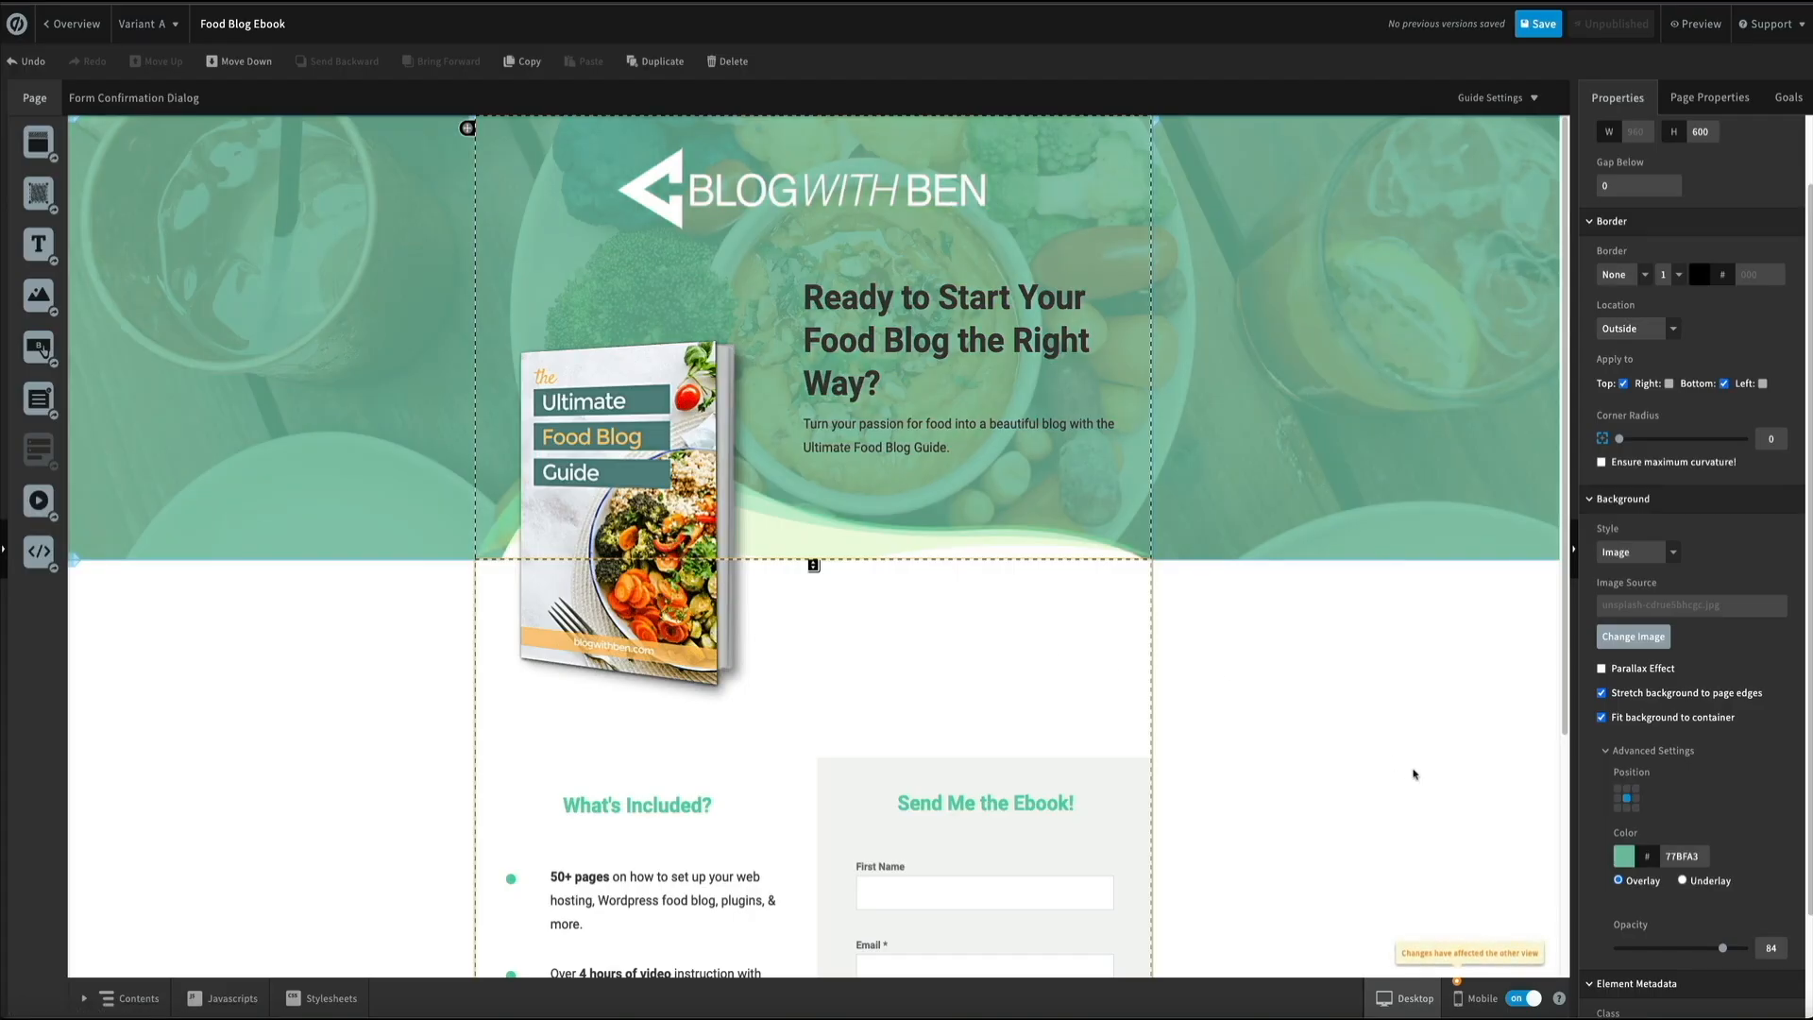
Step: In the mobile layout, move the stray green bullet to L 27, T 432, beside the "Plus, bonus content" text
{"action": "left_click", "coordinate": [1478, 999]}
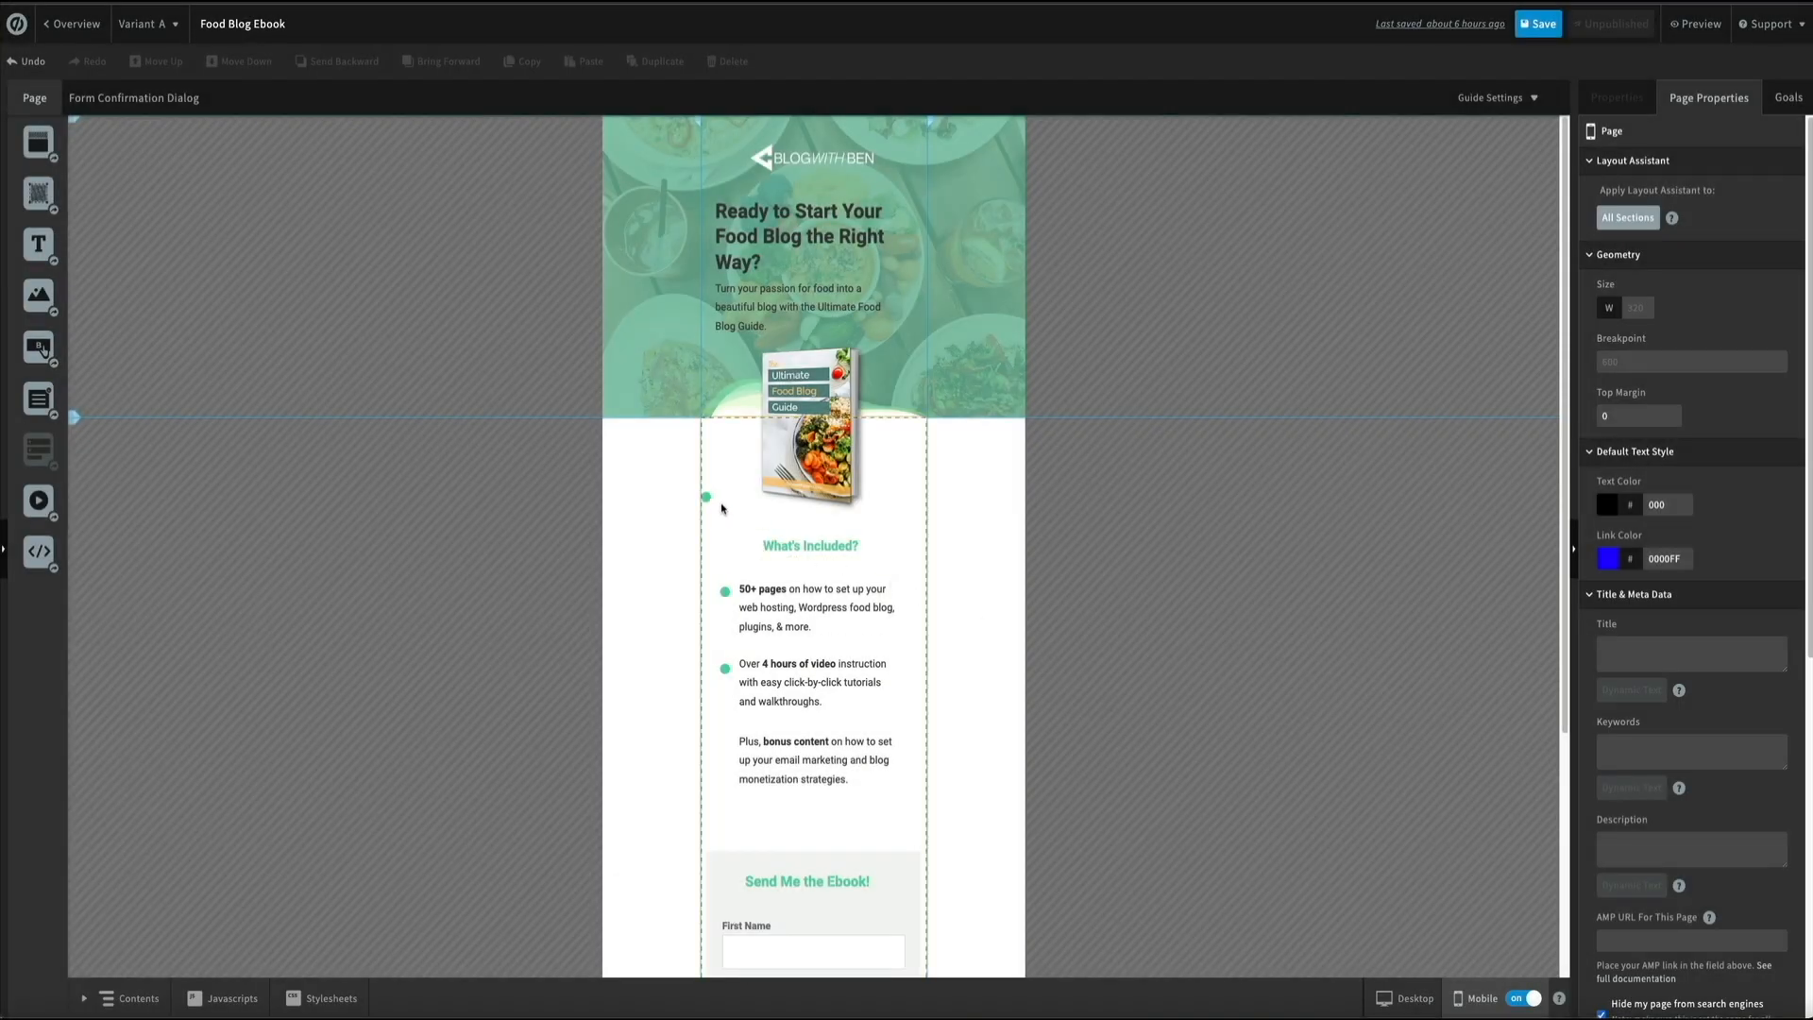
{"action": "left_click_drag", "start_coordinate": [707, 497], "coordinate": [725, 742]}
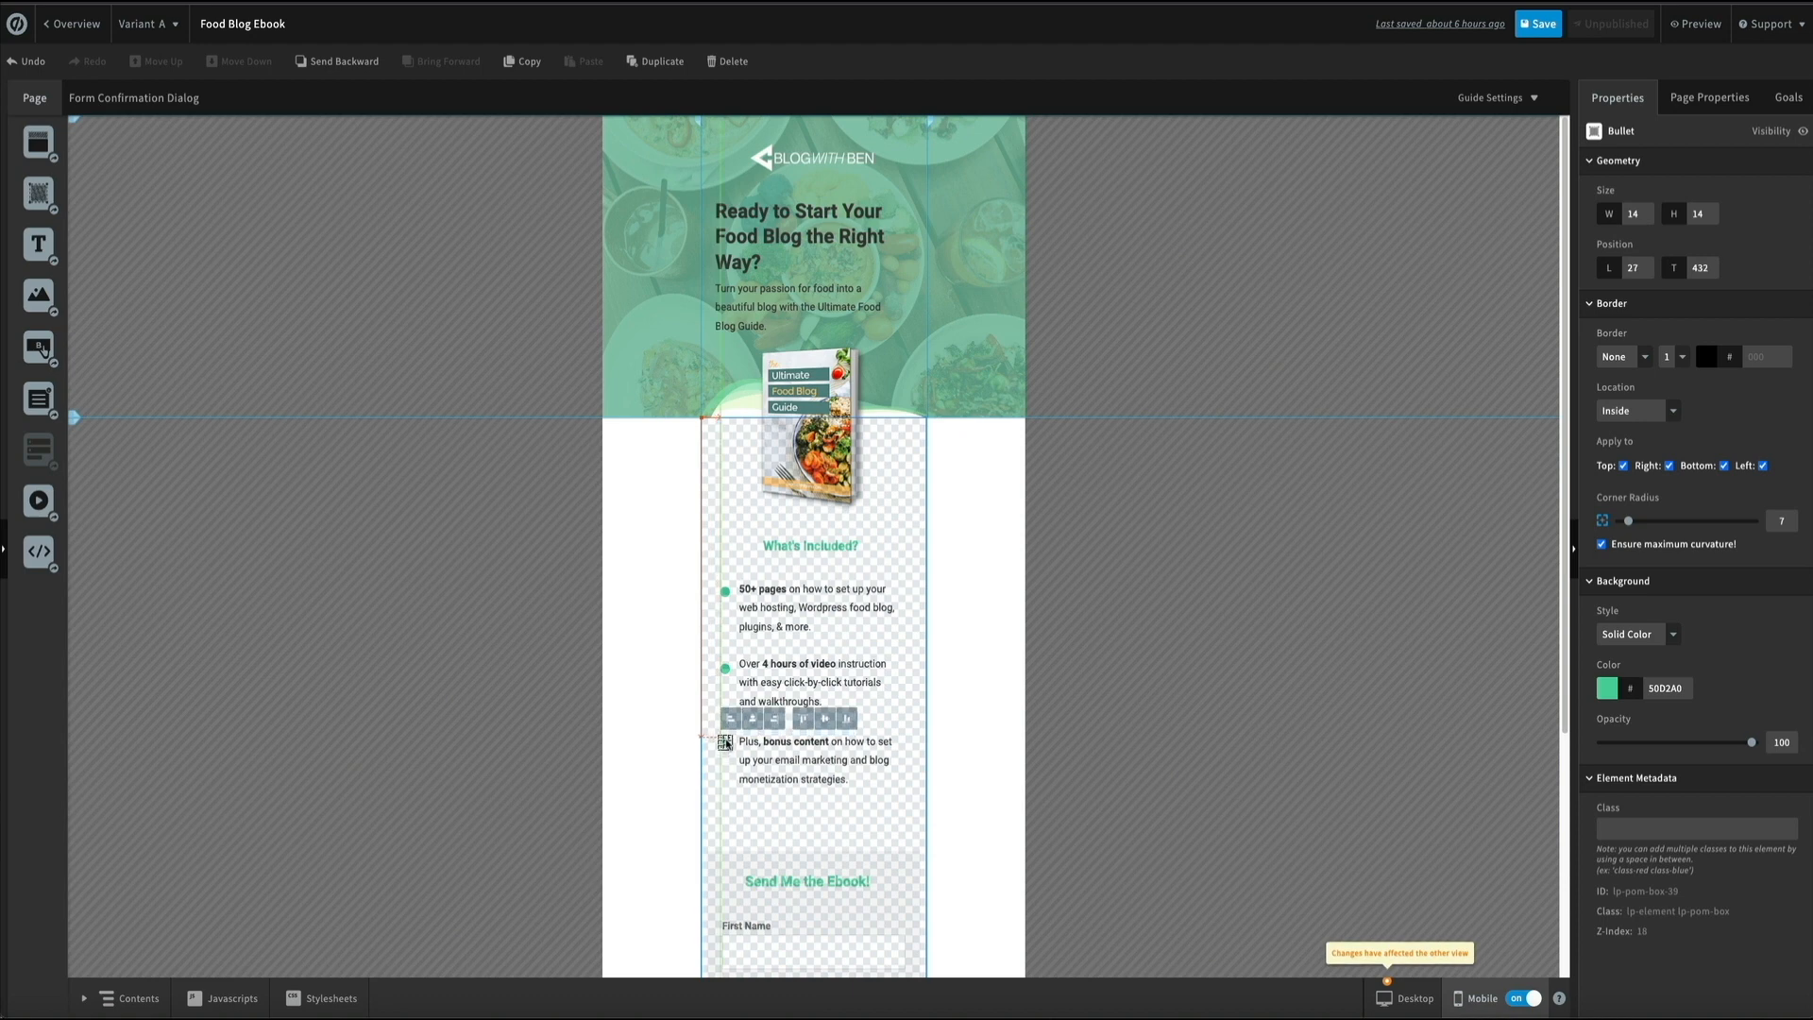
{"action": "left_click", "coordinate": [1273, 750]}
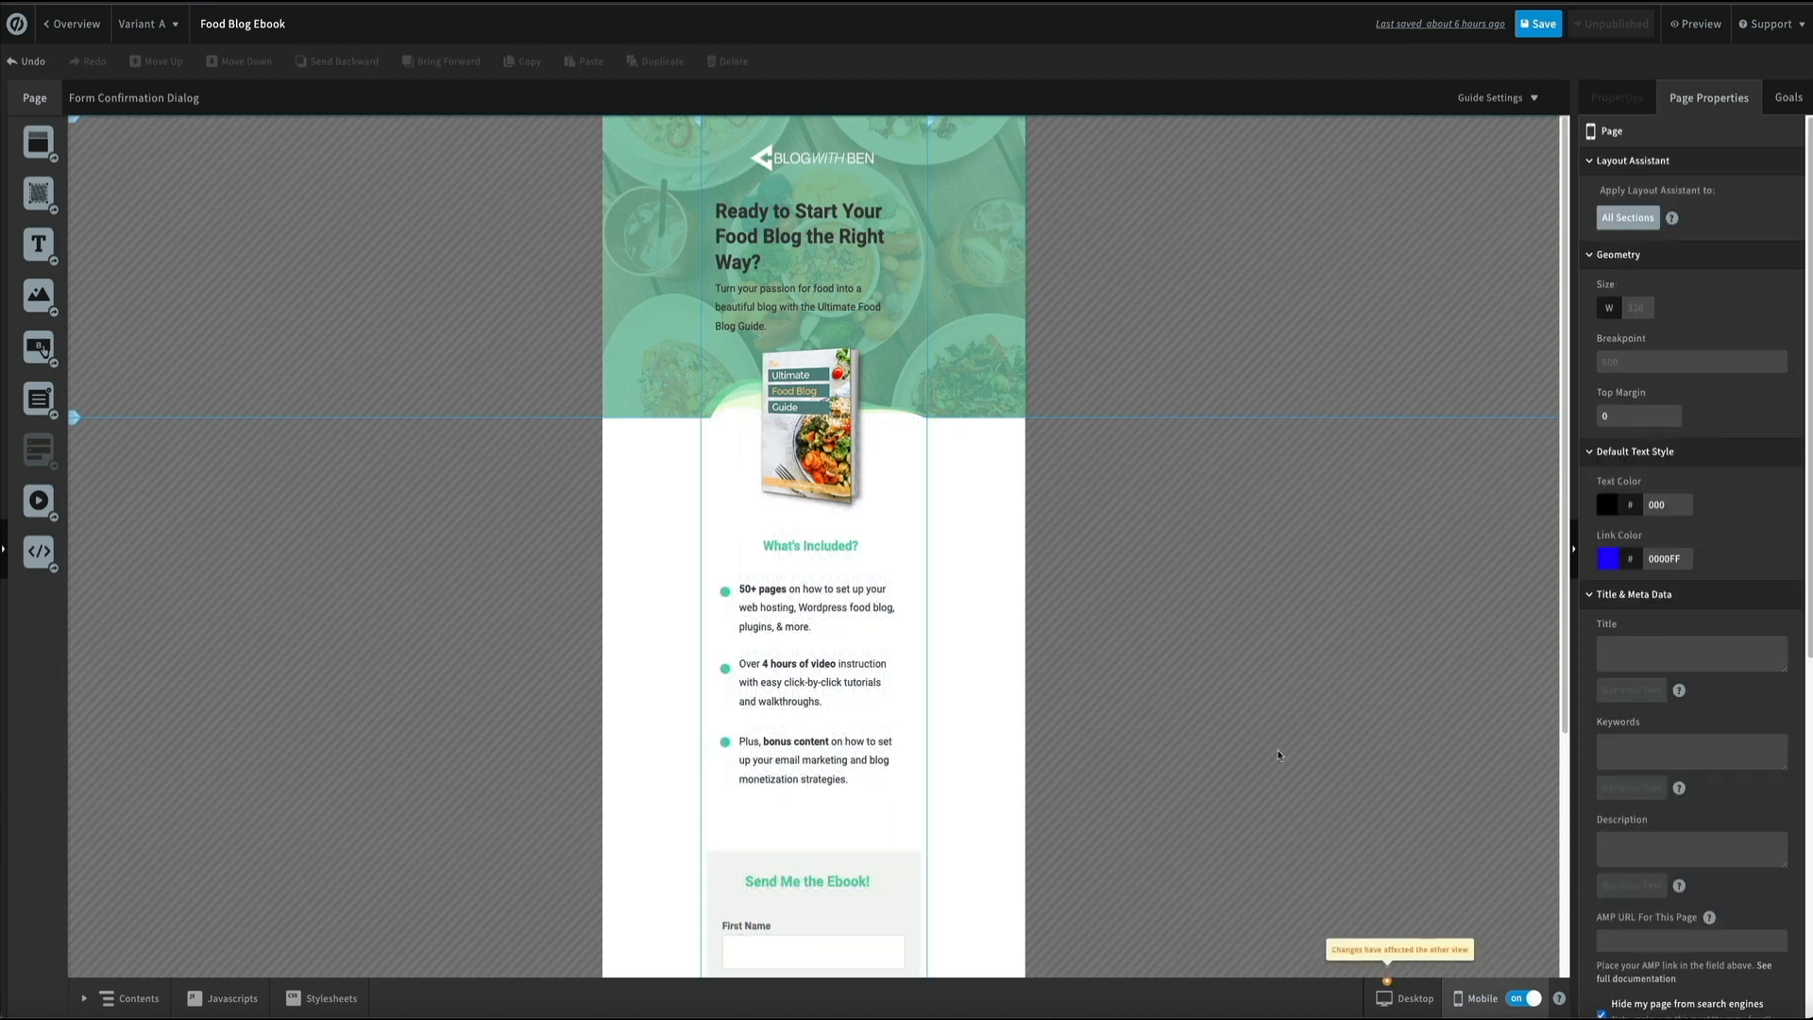
Step: Back in the desktop layout, review the page down to the footer and set its meta title to "The Ultimate Food Blog Guide"
{"action": "left_click", "coordinate": [1406, 1000]}
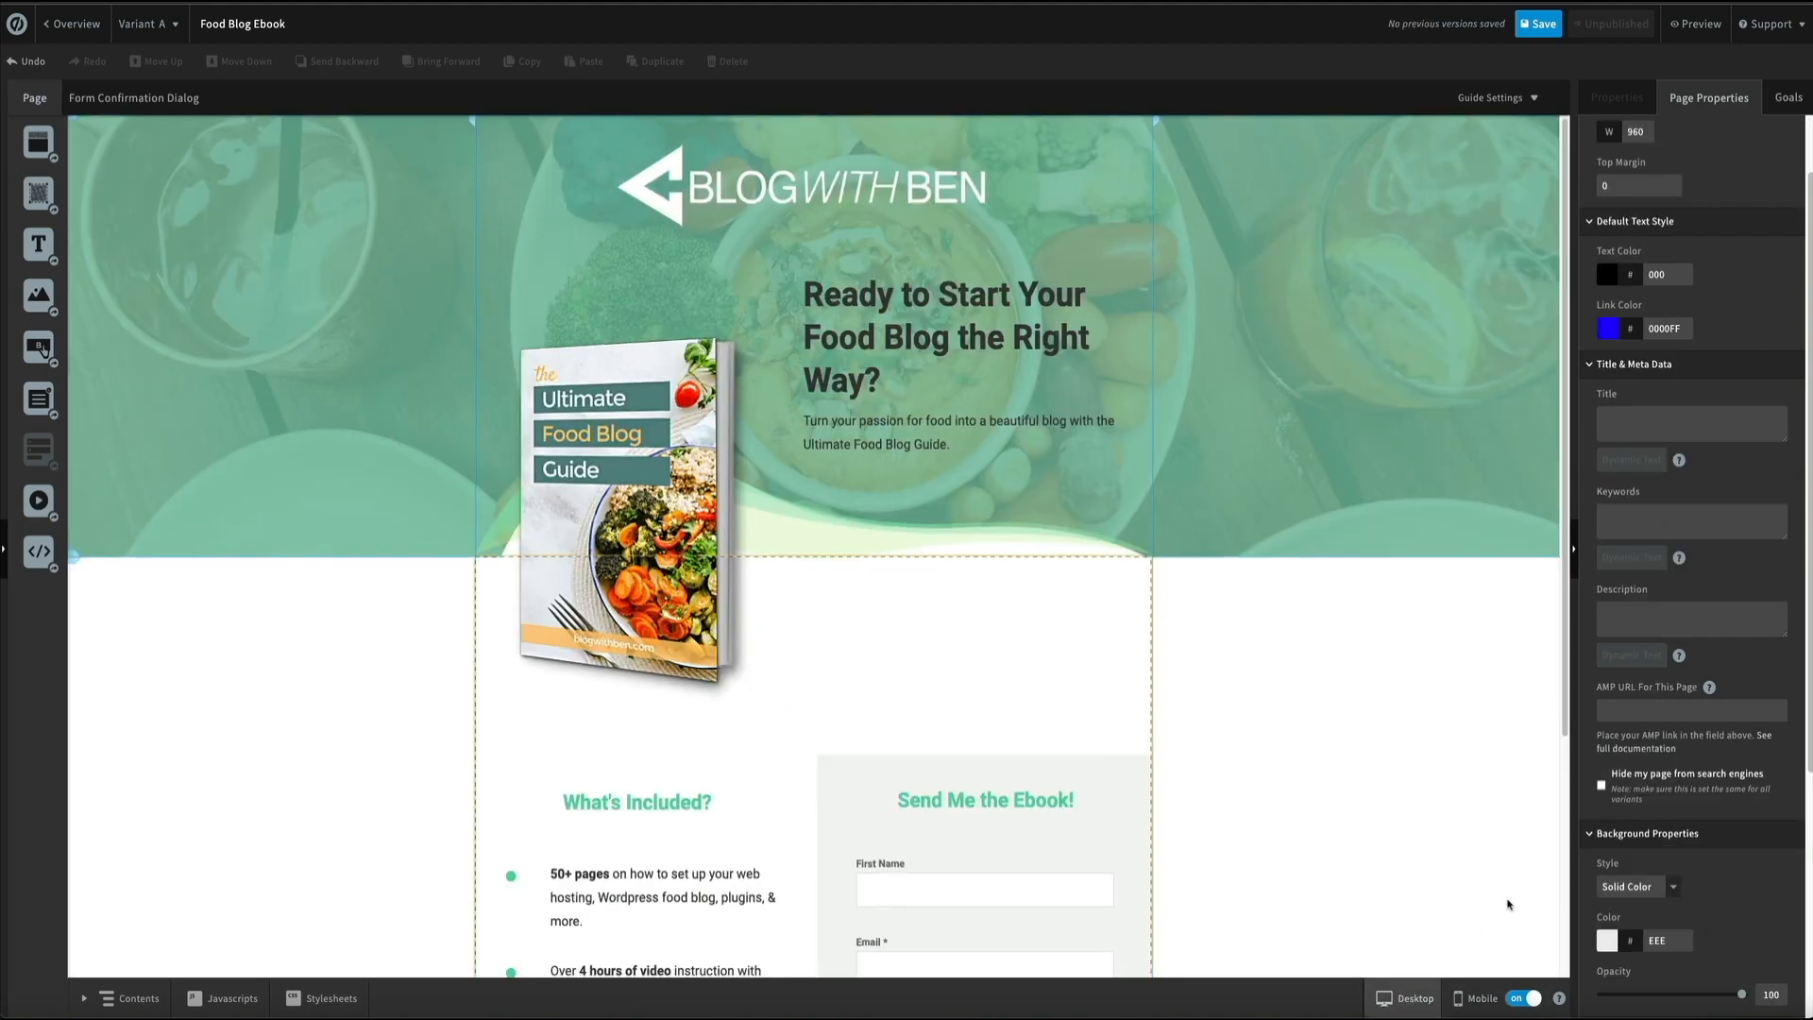
{"action": "scroll", "coordinate": [1508, 905], "scroll_direction": "down", "scroll_amount": 2}
{"action": "scroll", "coordinate": [1511, 911], "scroll_direction": "down", "scroll_amount": 2}
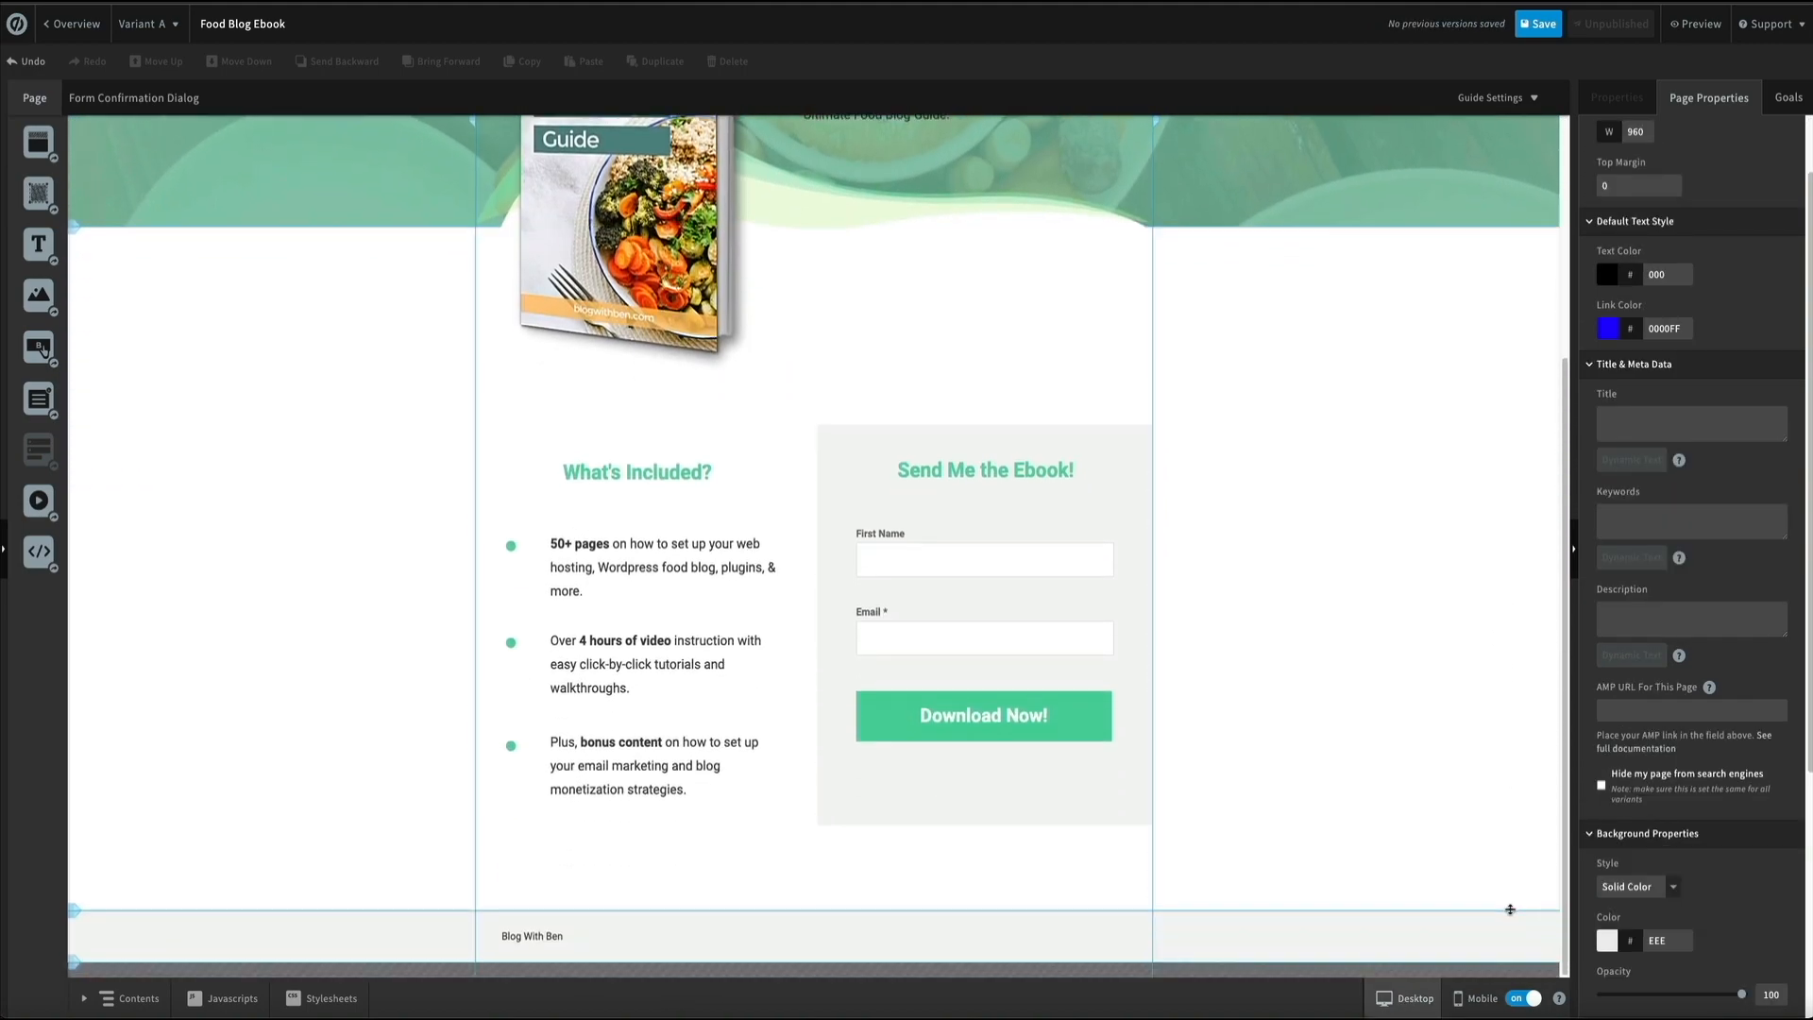
{"action": "scroll", "coordinate": [1491, 881], "scroll_direction": "up", "scroll_amount": 4}
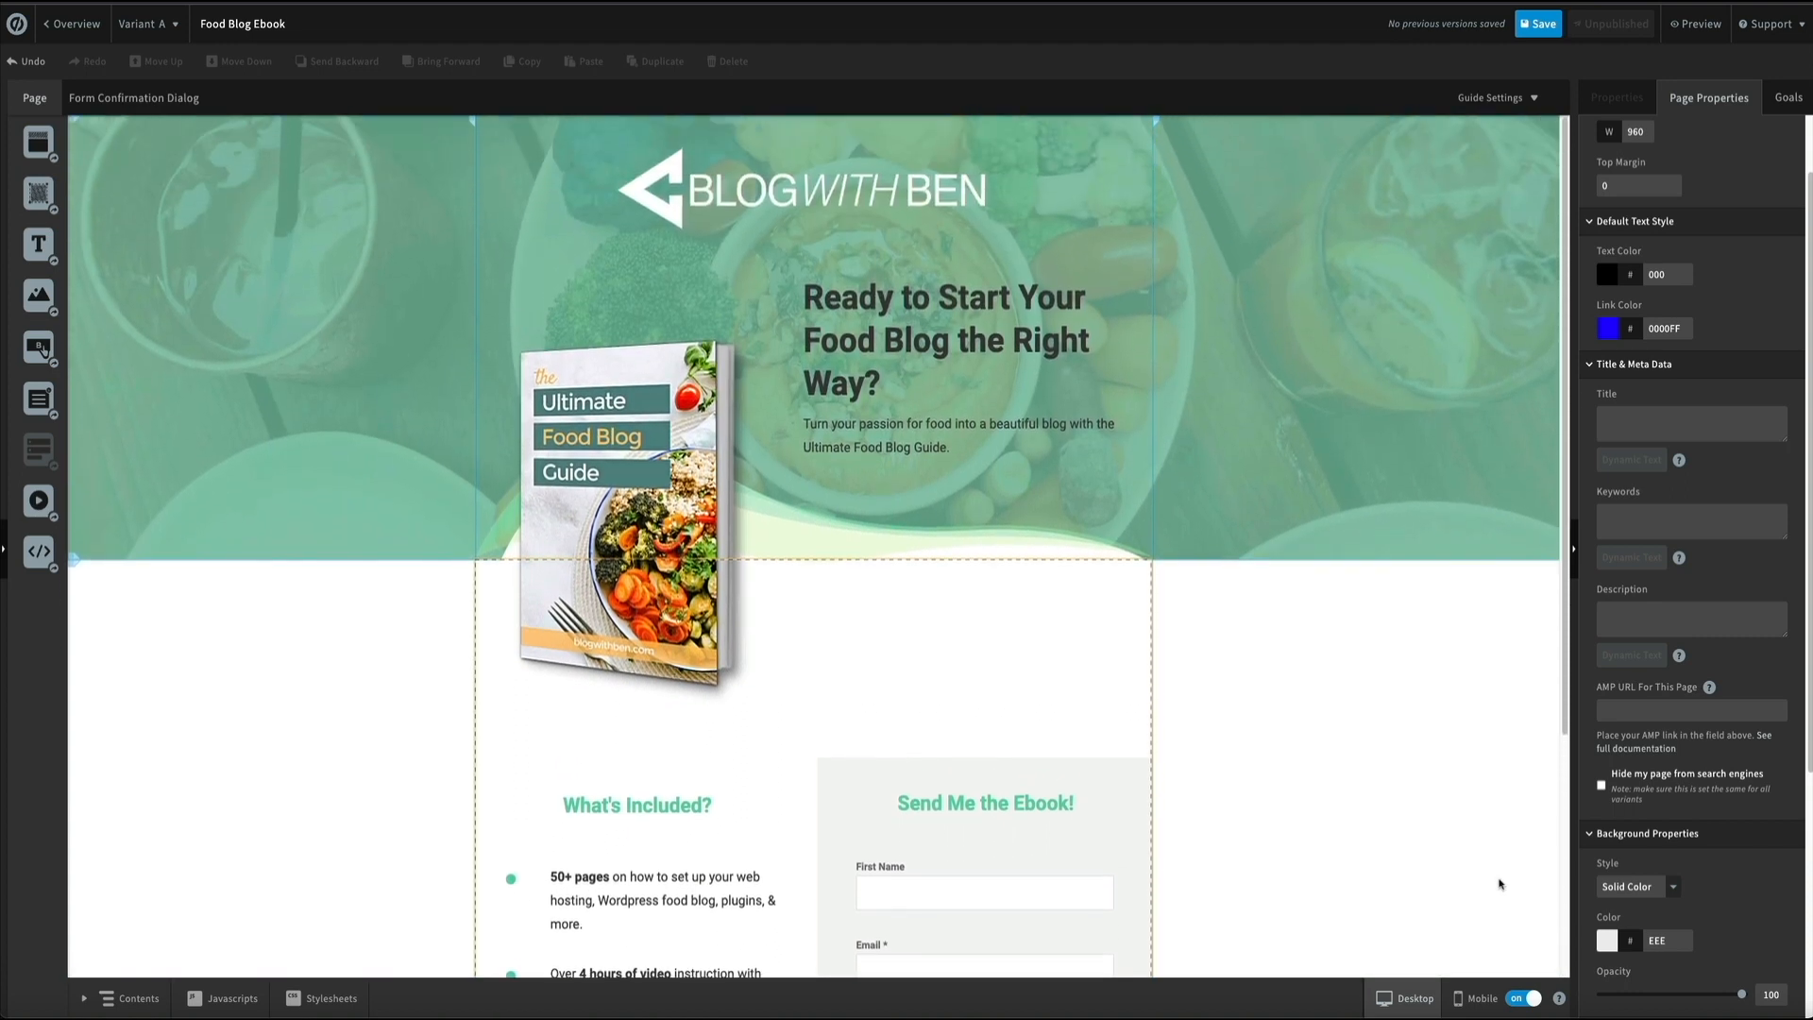
{"action": "left_click", "coordinate": [1497, 885]}
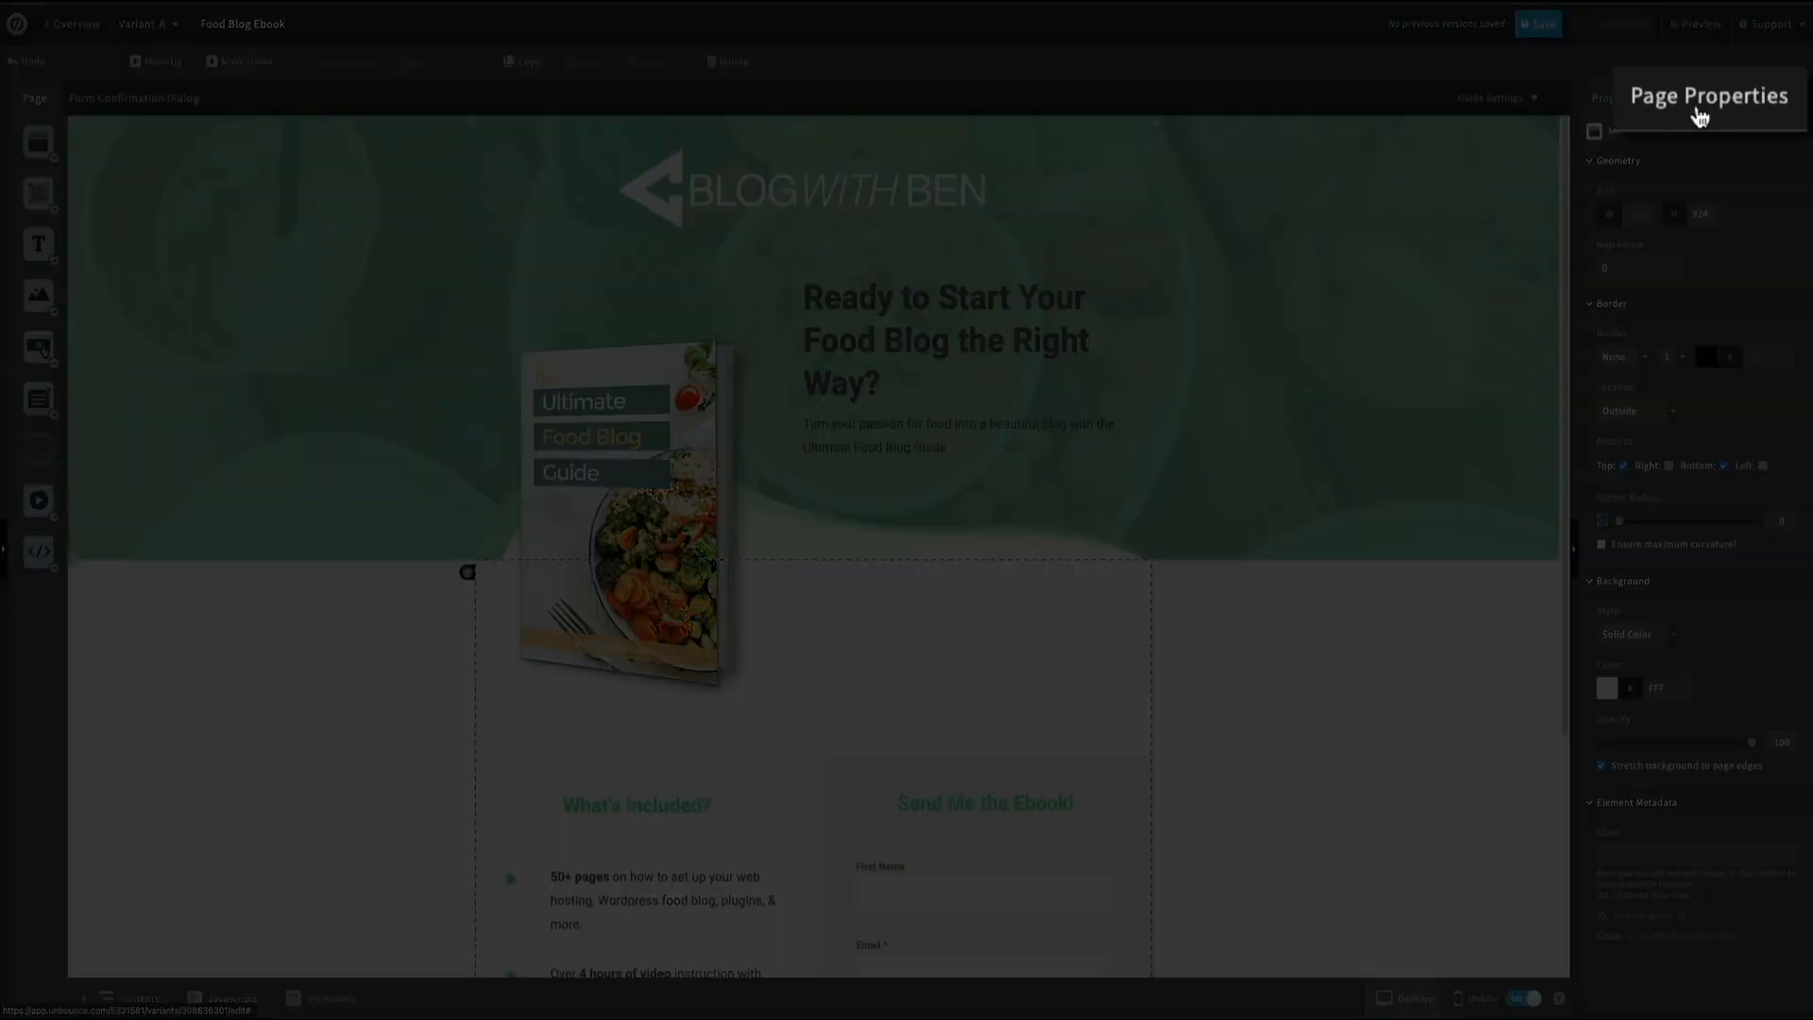
{"action": "left_click", "coordinate": [1704, 100]}
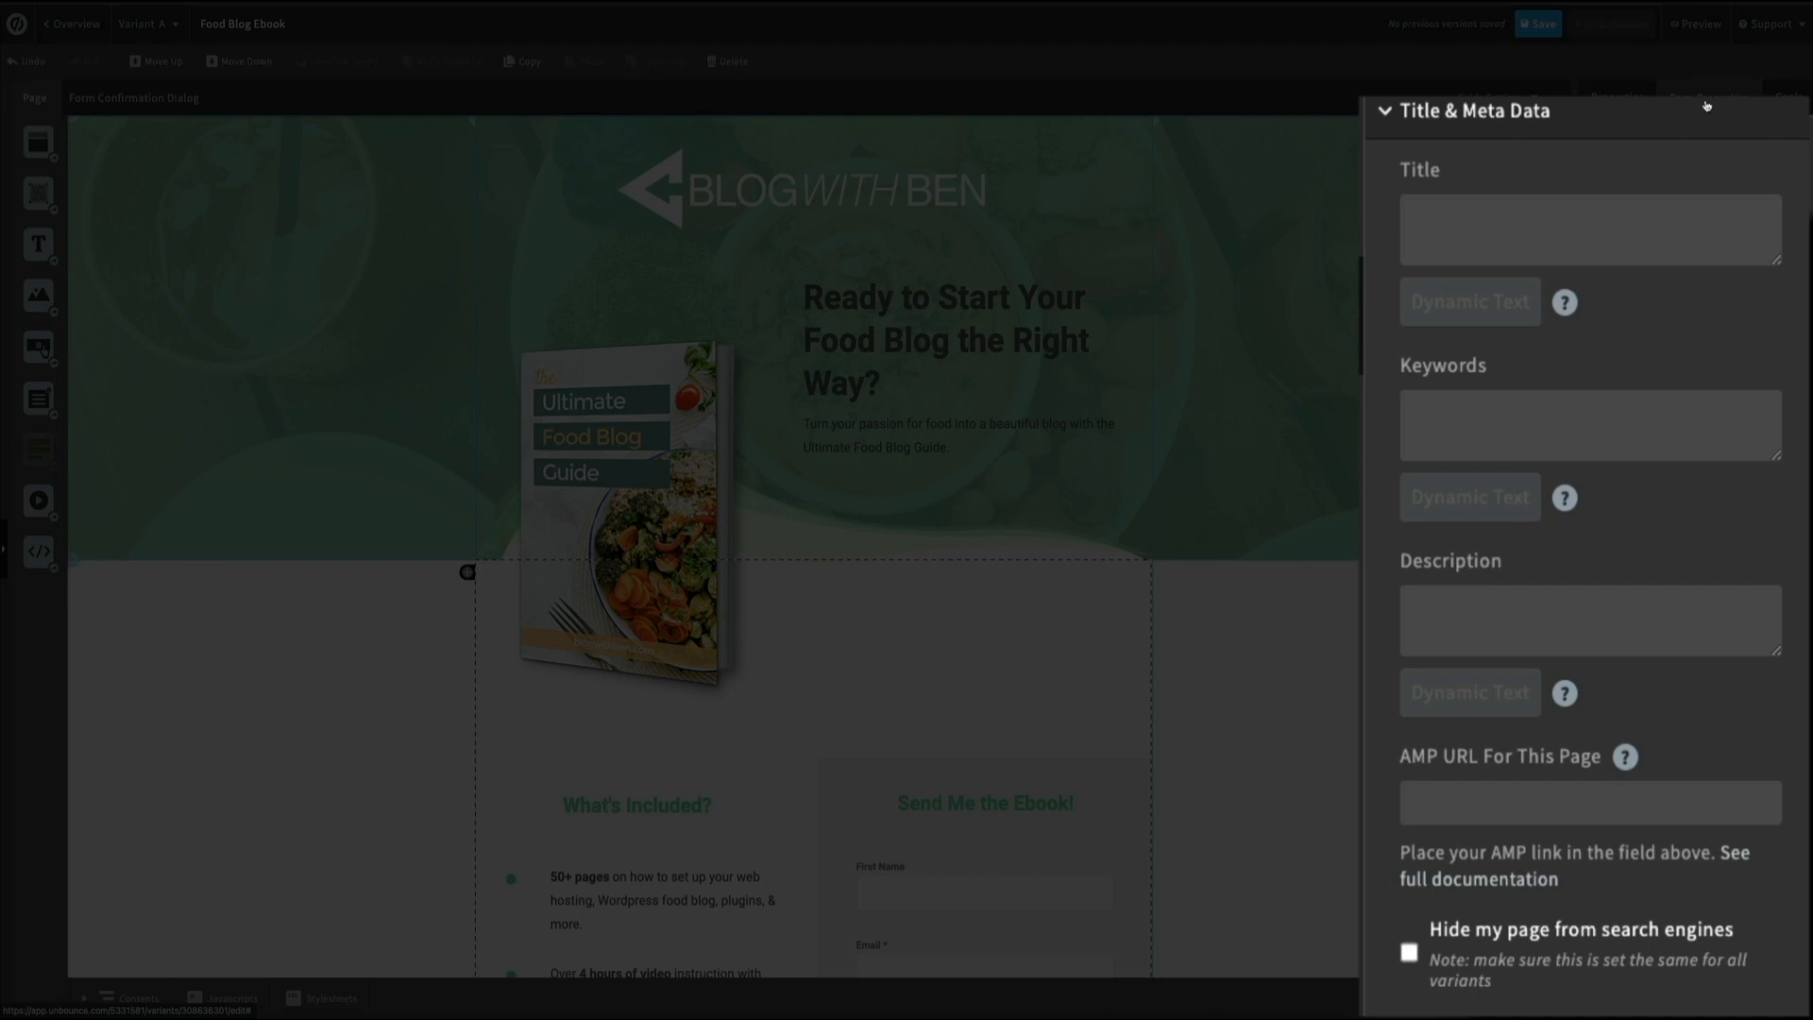
{"action": "left_click", "coordinate": [1438, 224]}
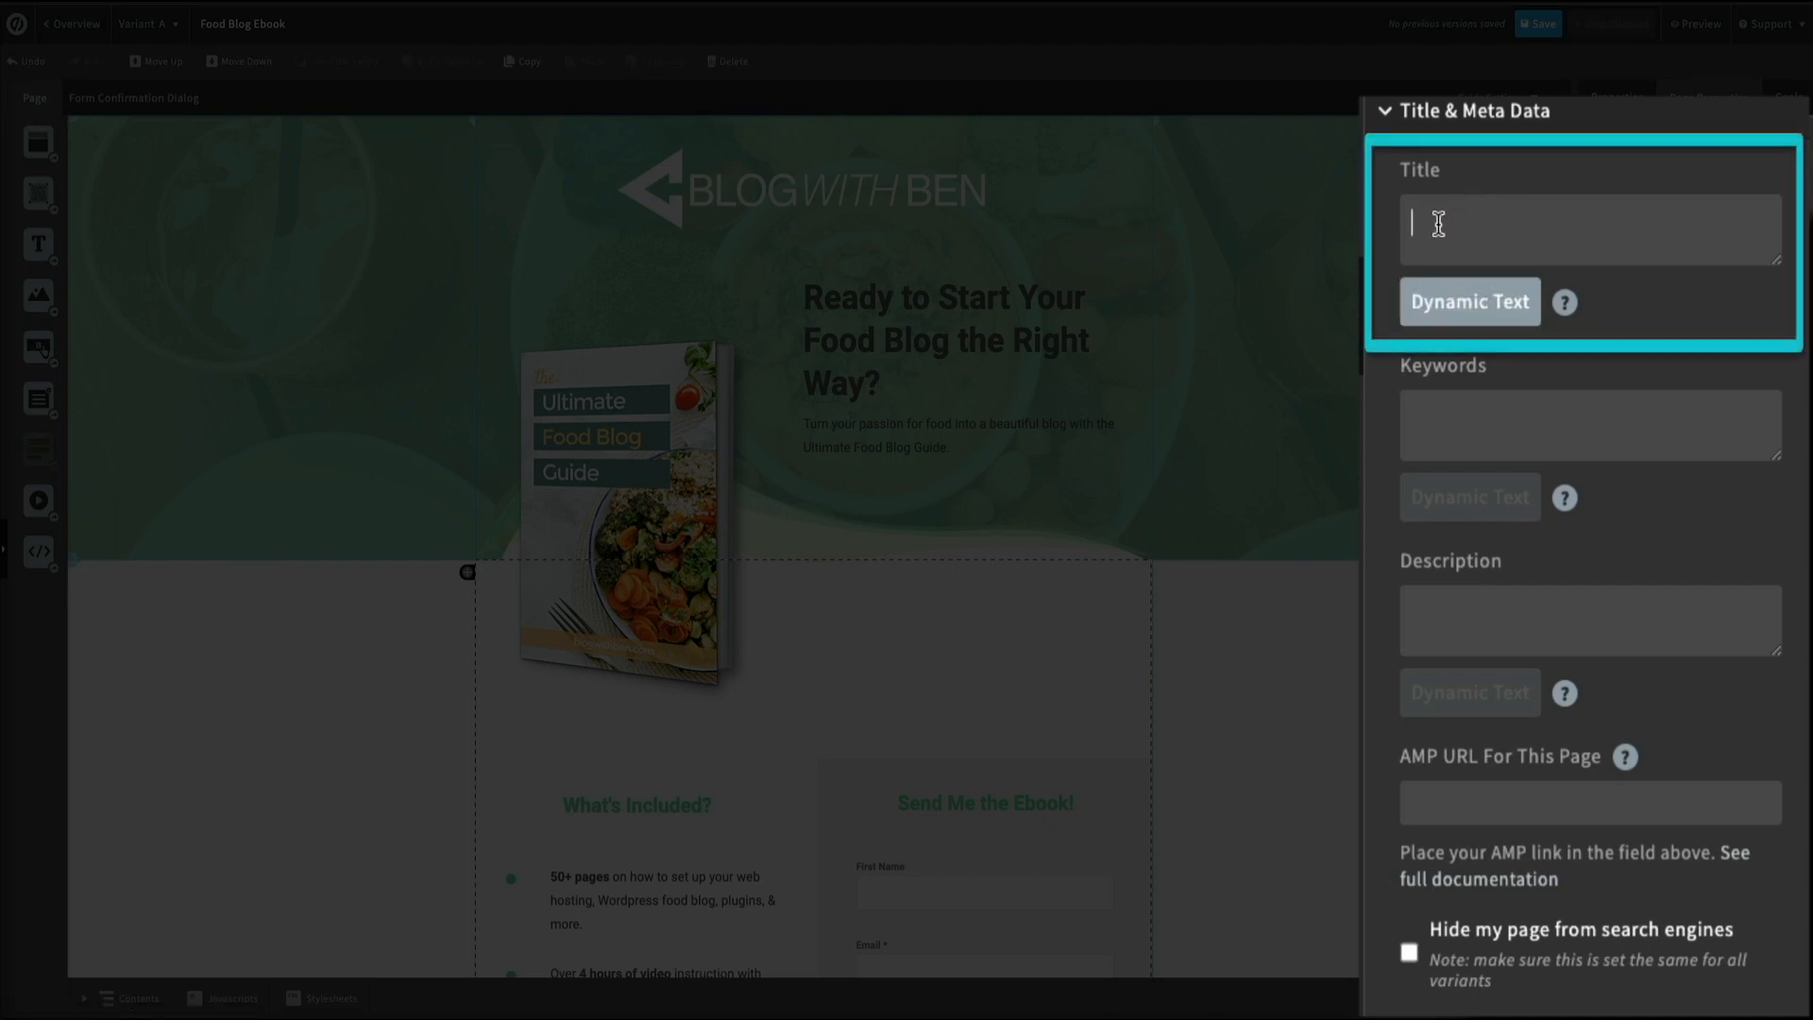
{"action": "type", "text": "The Ultimage"}
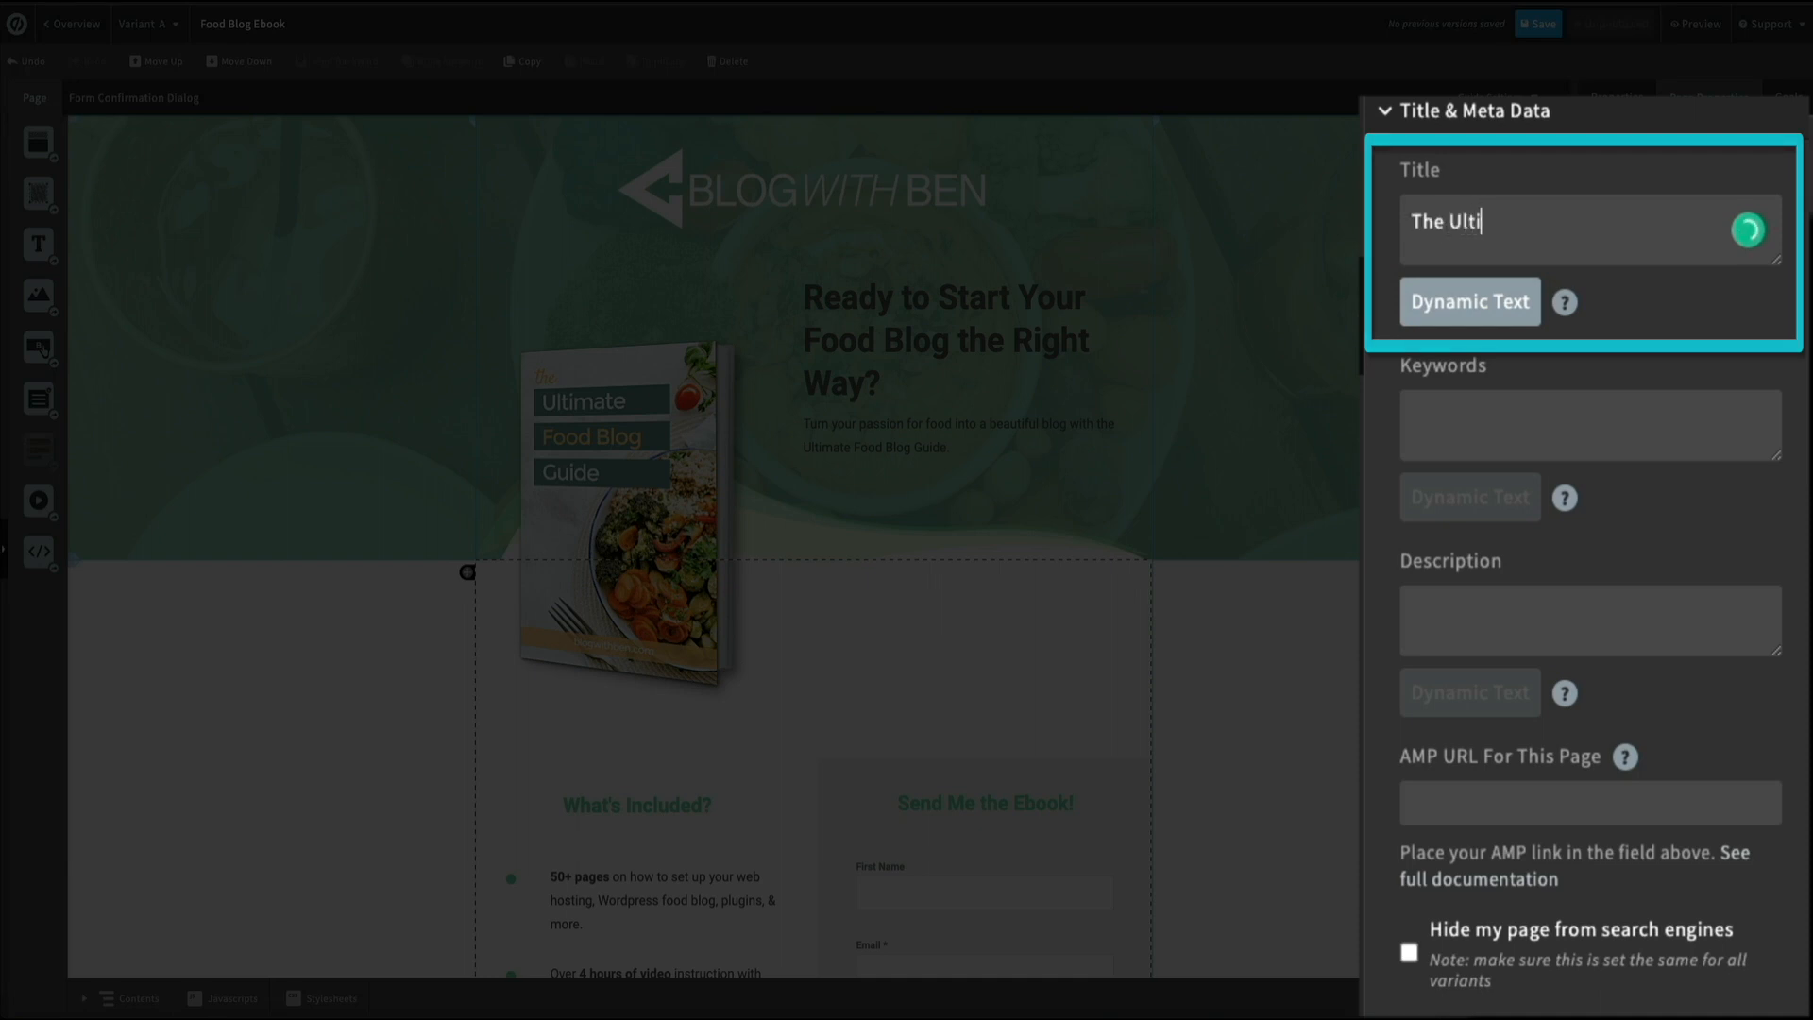
{"action": "key", "text": "BackSpace"}
{"action": "key", "text": "BackSpace"}
{"action": "type", "text": "te Food Blog Guide"}
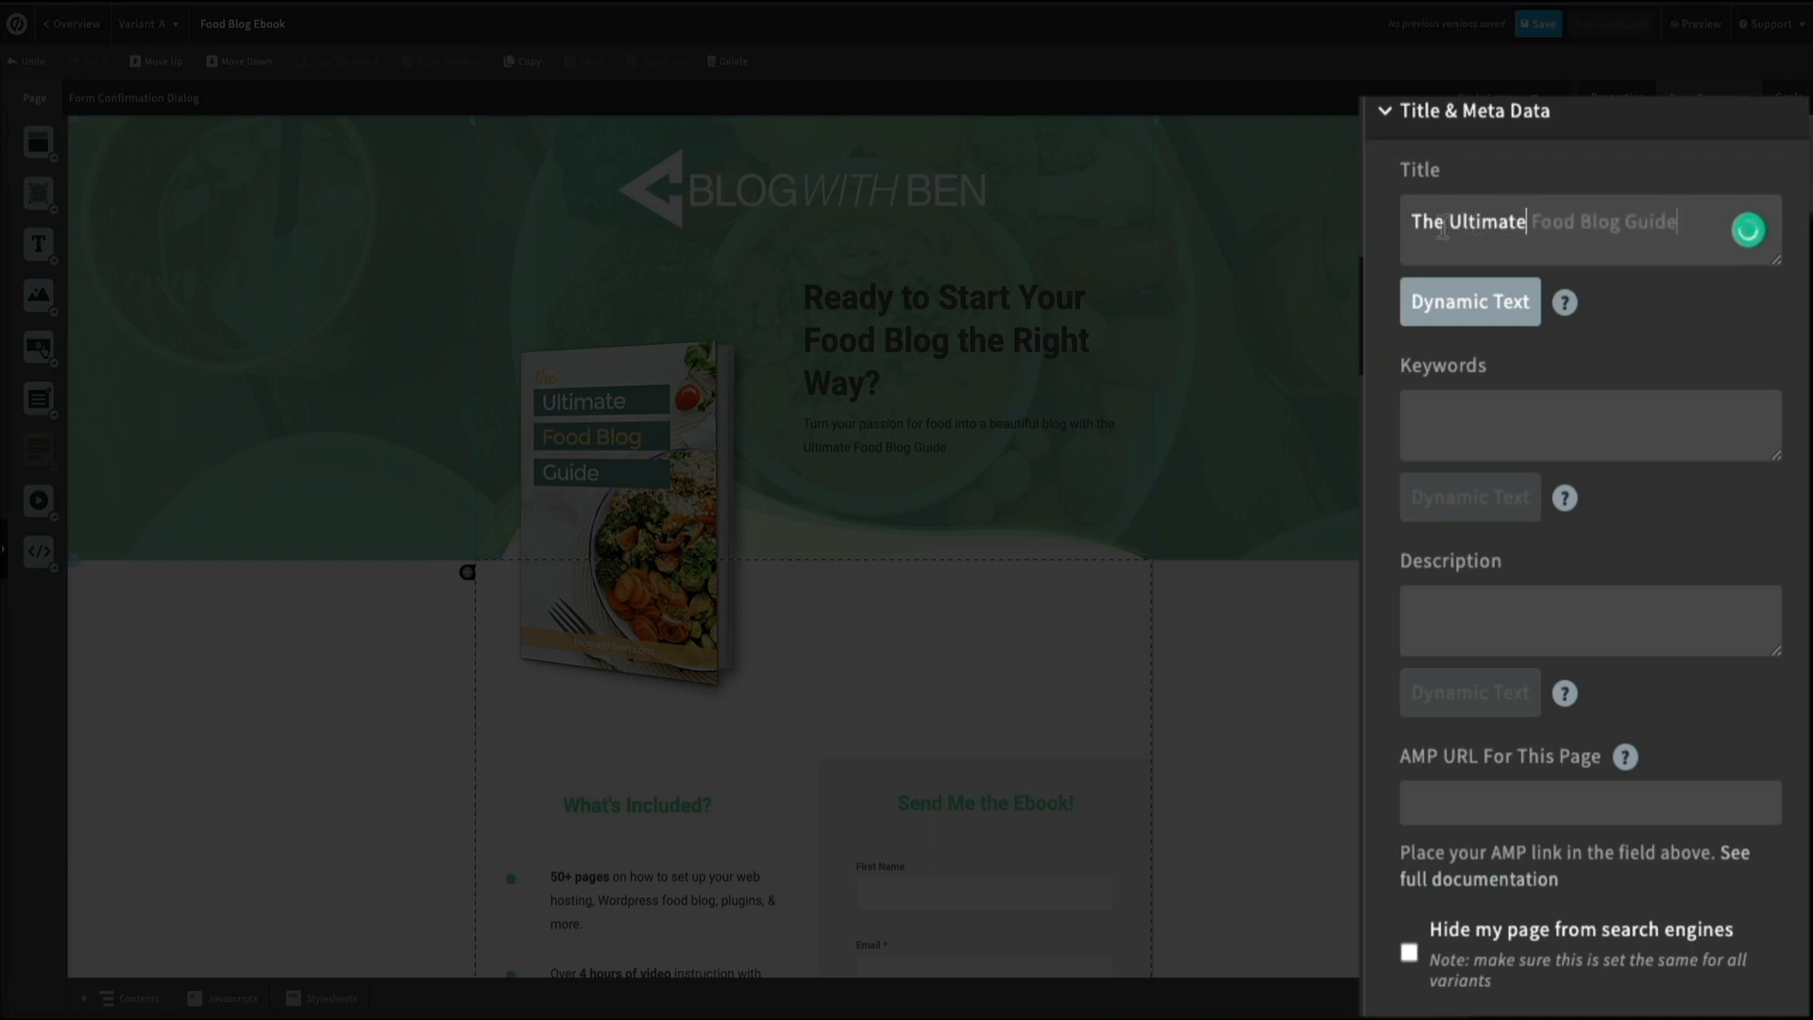
Step: Set the meta description to "Turn your passion for food into a beautiful blog with the Ultimate Food Blog Guide." and hide the page from search engines
{"action": "left_click", "coordinate": [1452, 624]}
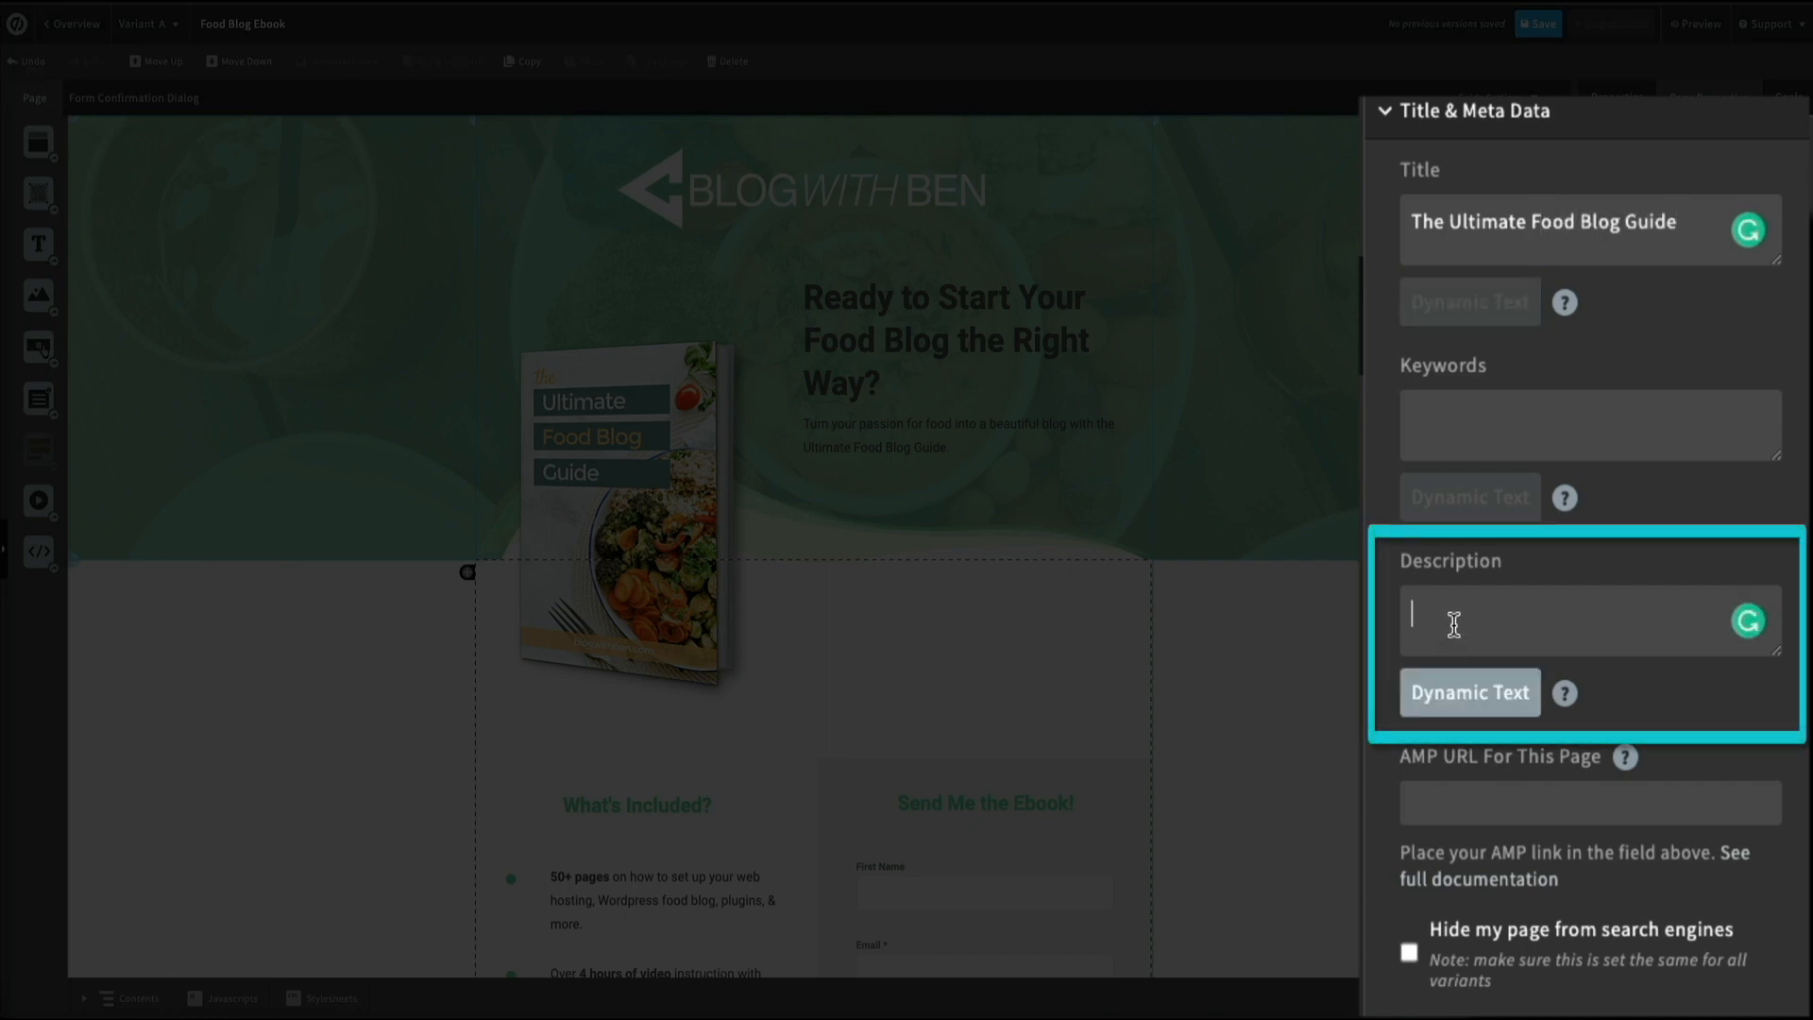
{"action": "type", "text": "Turn your passion for fo"}
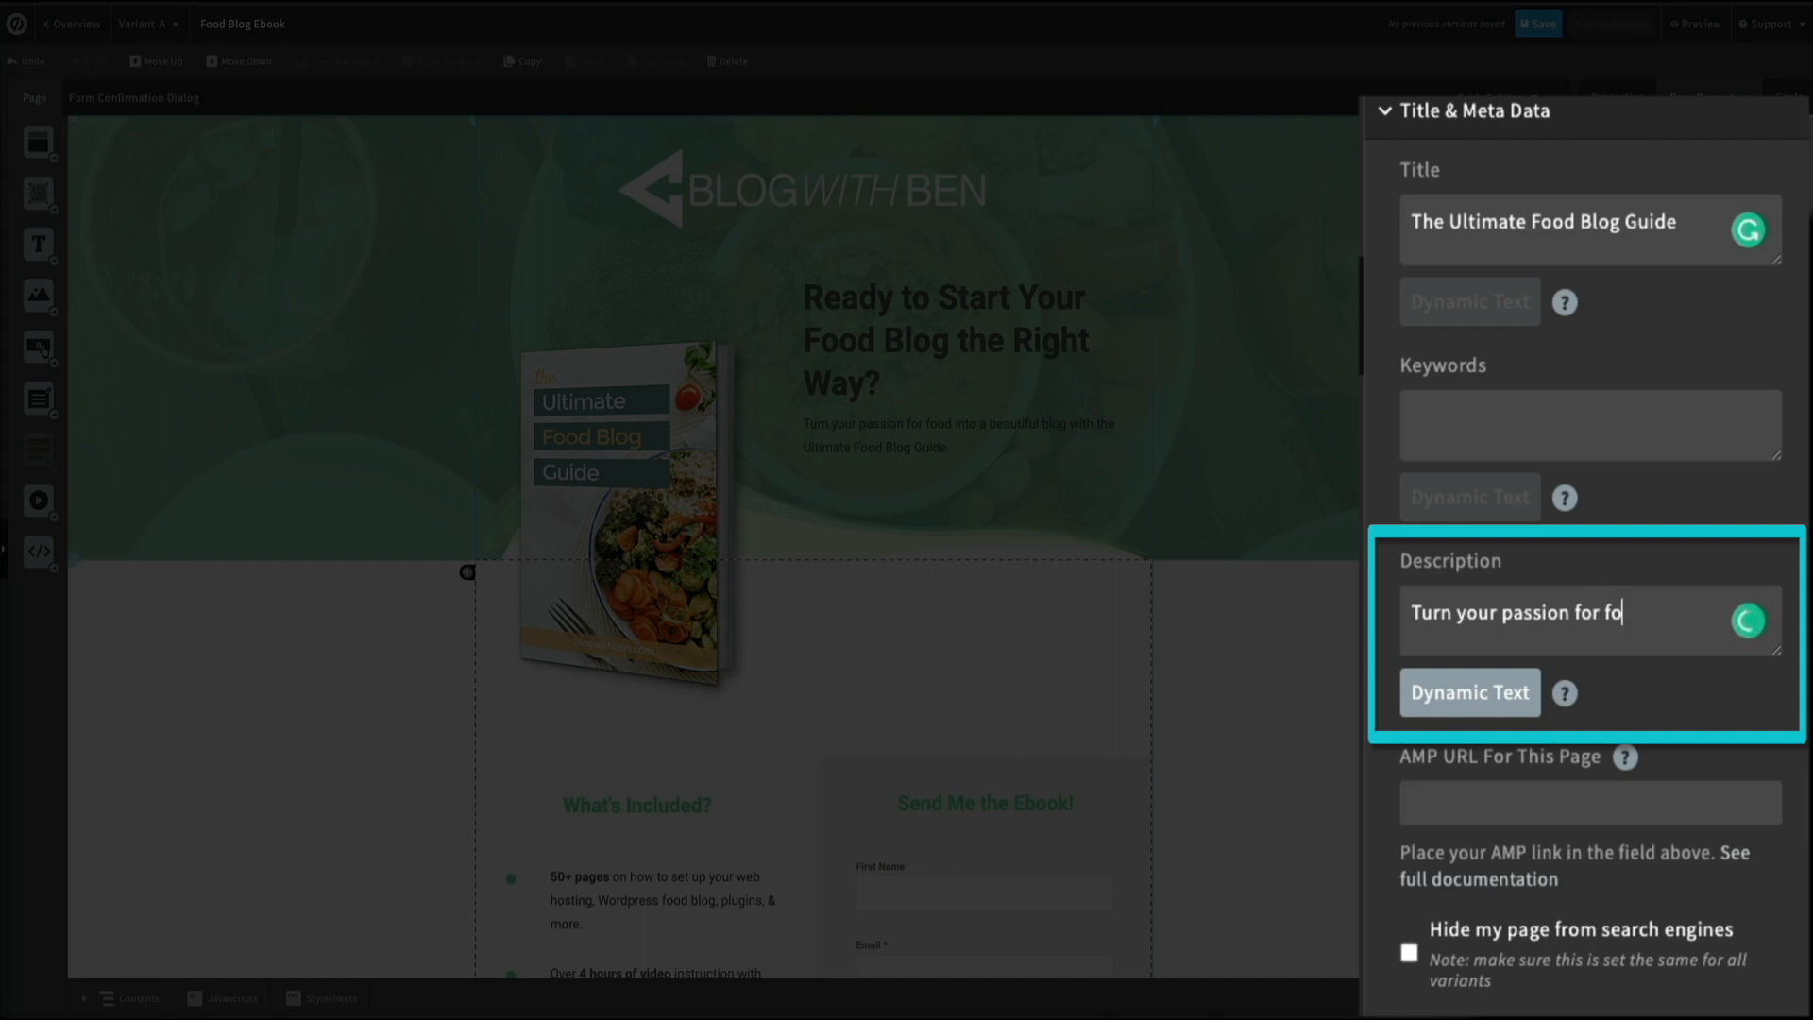
{"action": "type", "text": "od into a beautiful bl"}
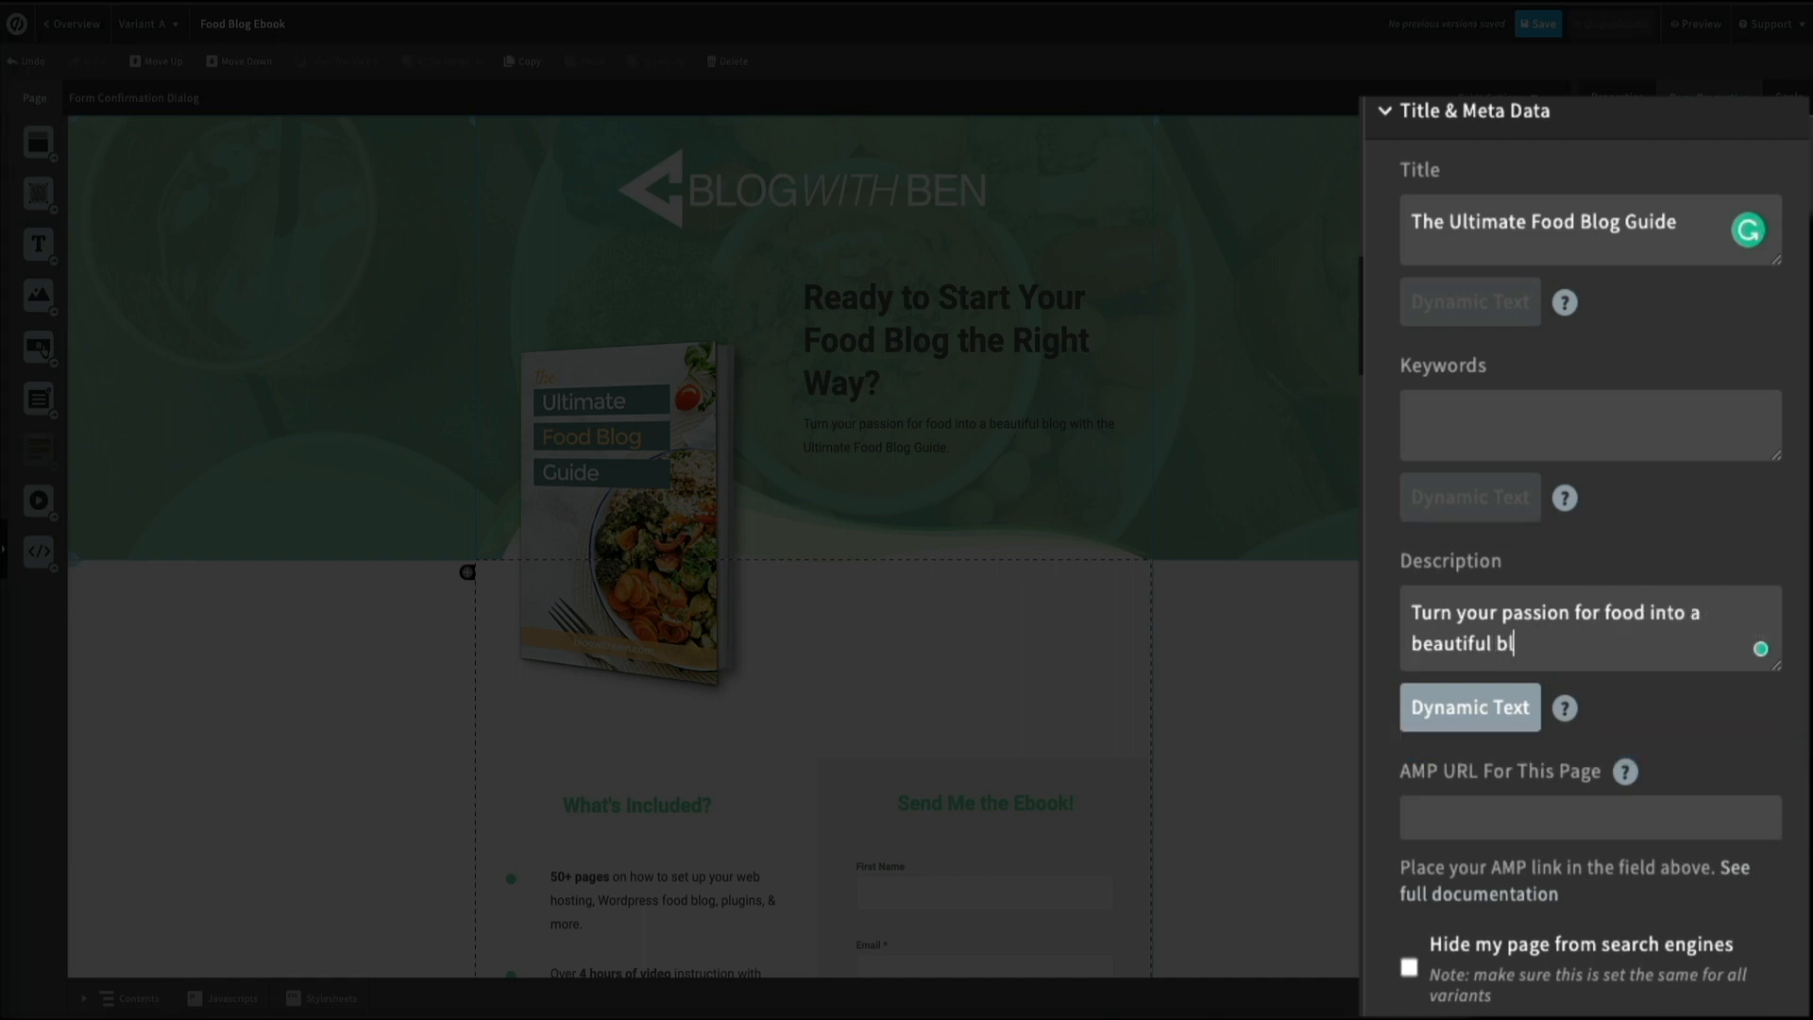
{"action": "type", "text": "og with the Ultimate"}
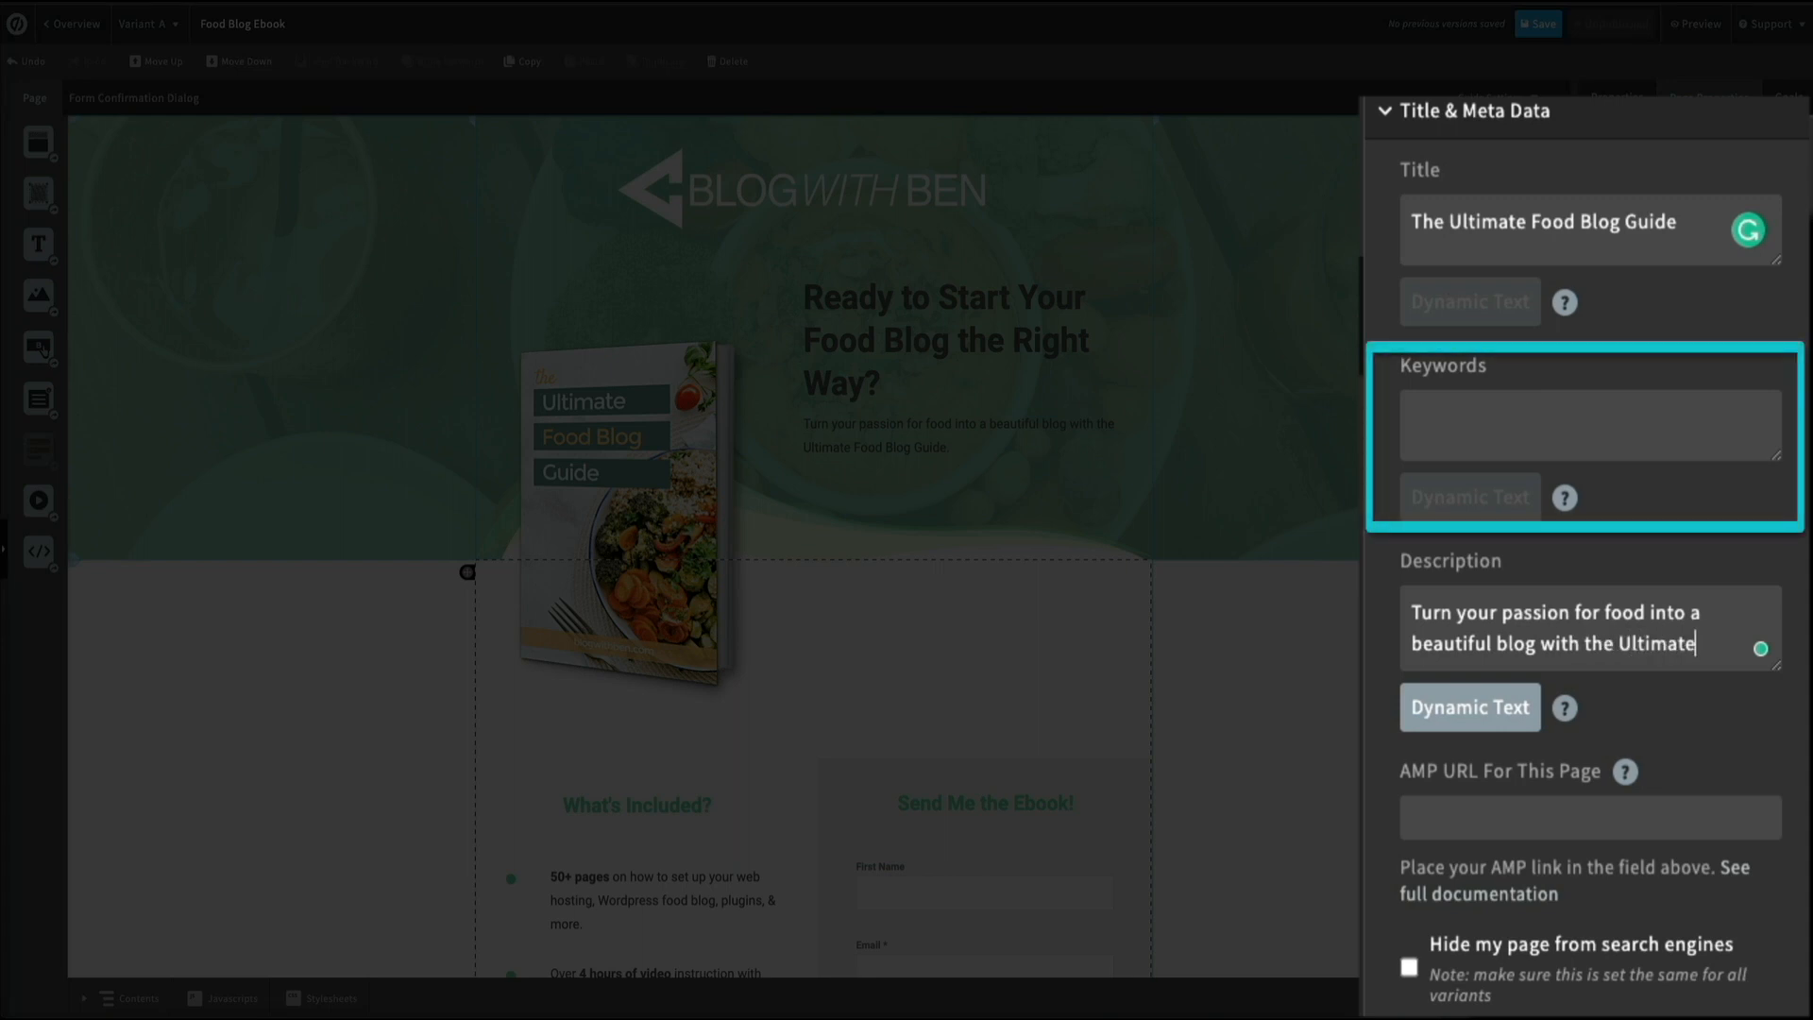
{"action": "type", "text": " Food Blog G"}
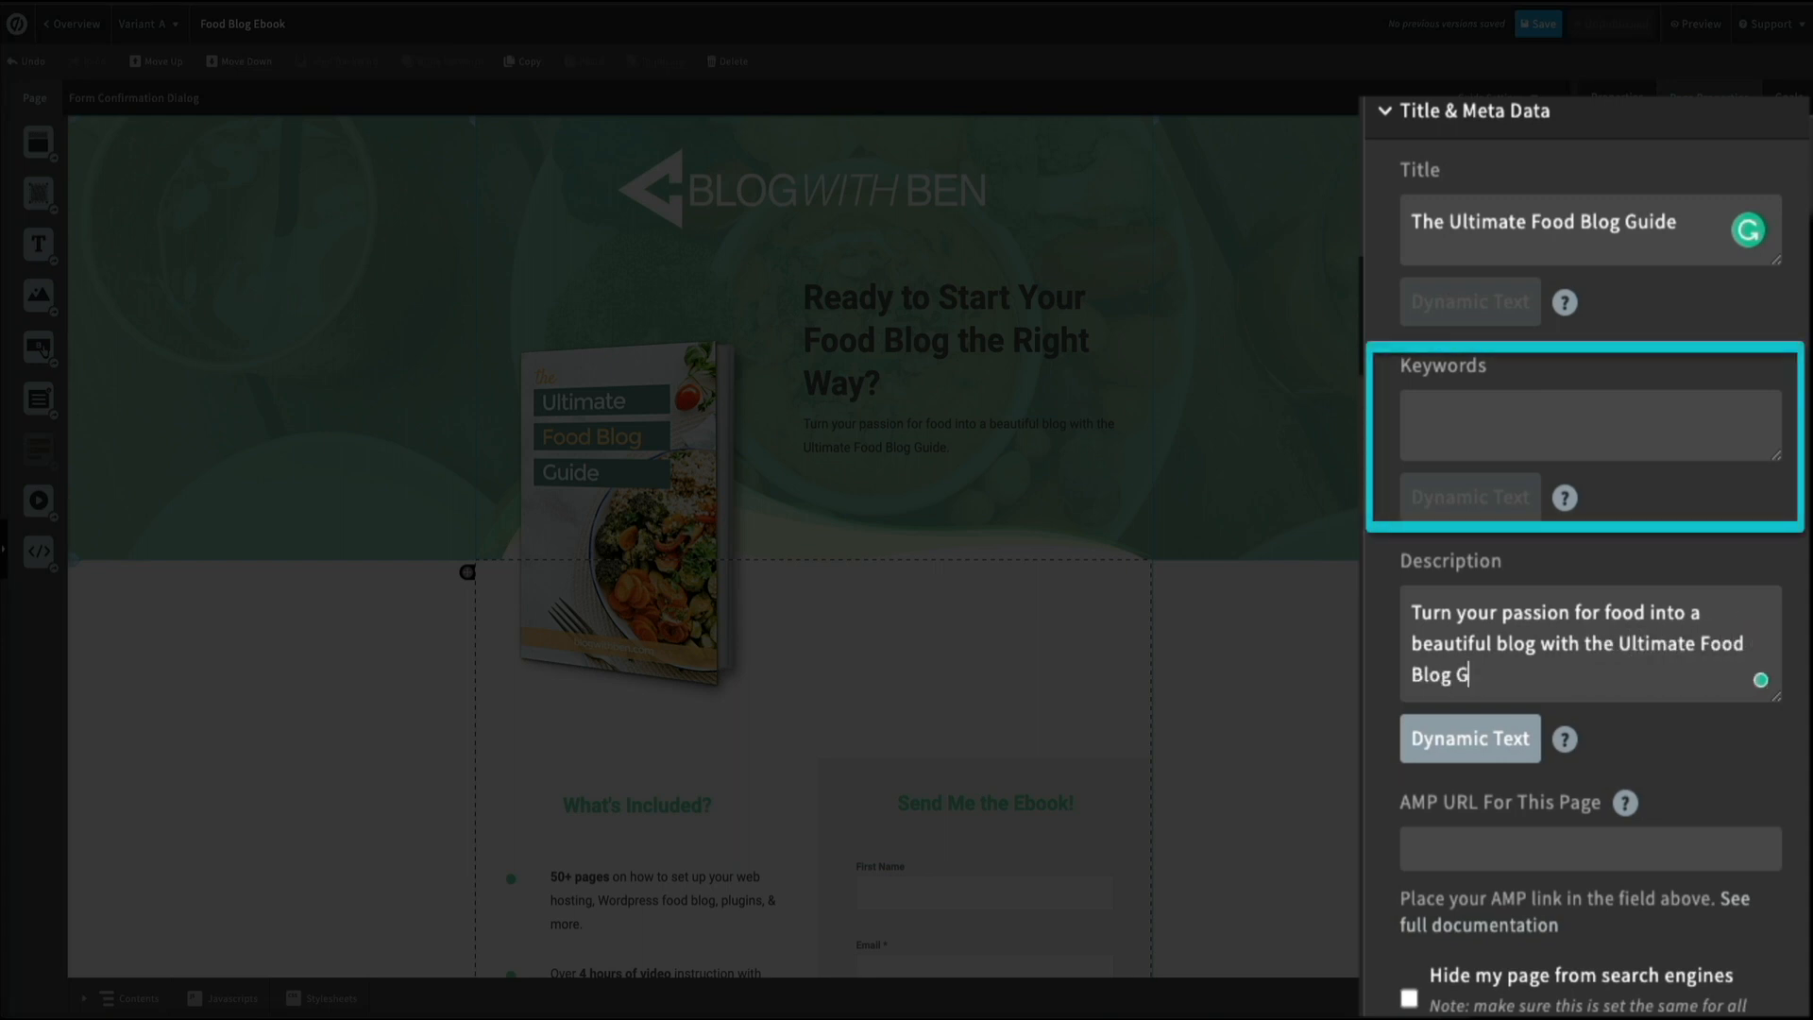
{"action": "type", "text": "uide."}
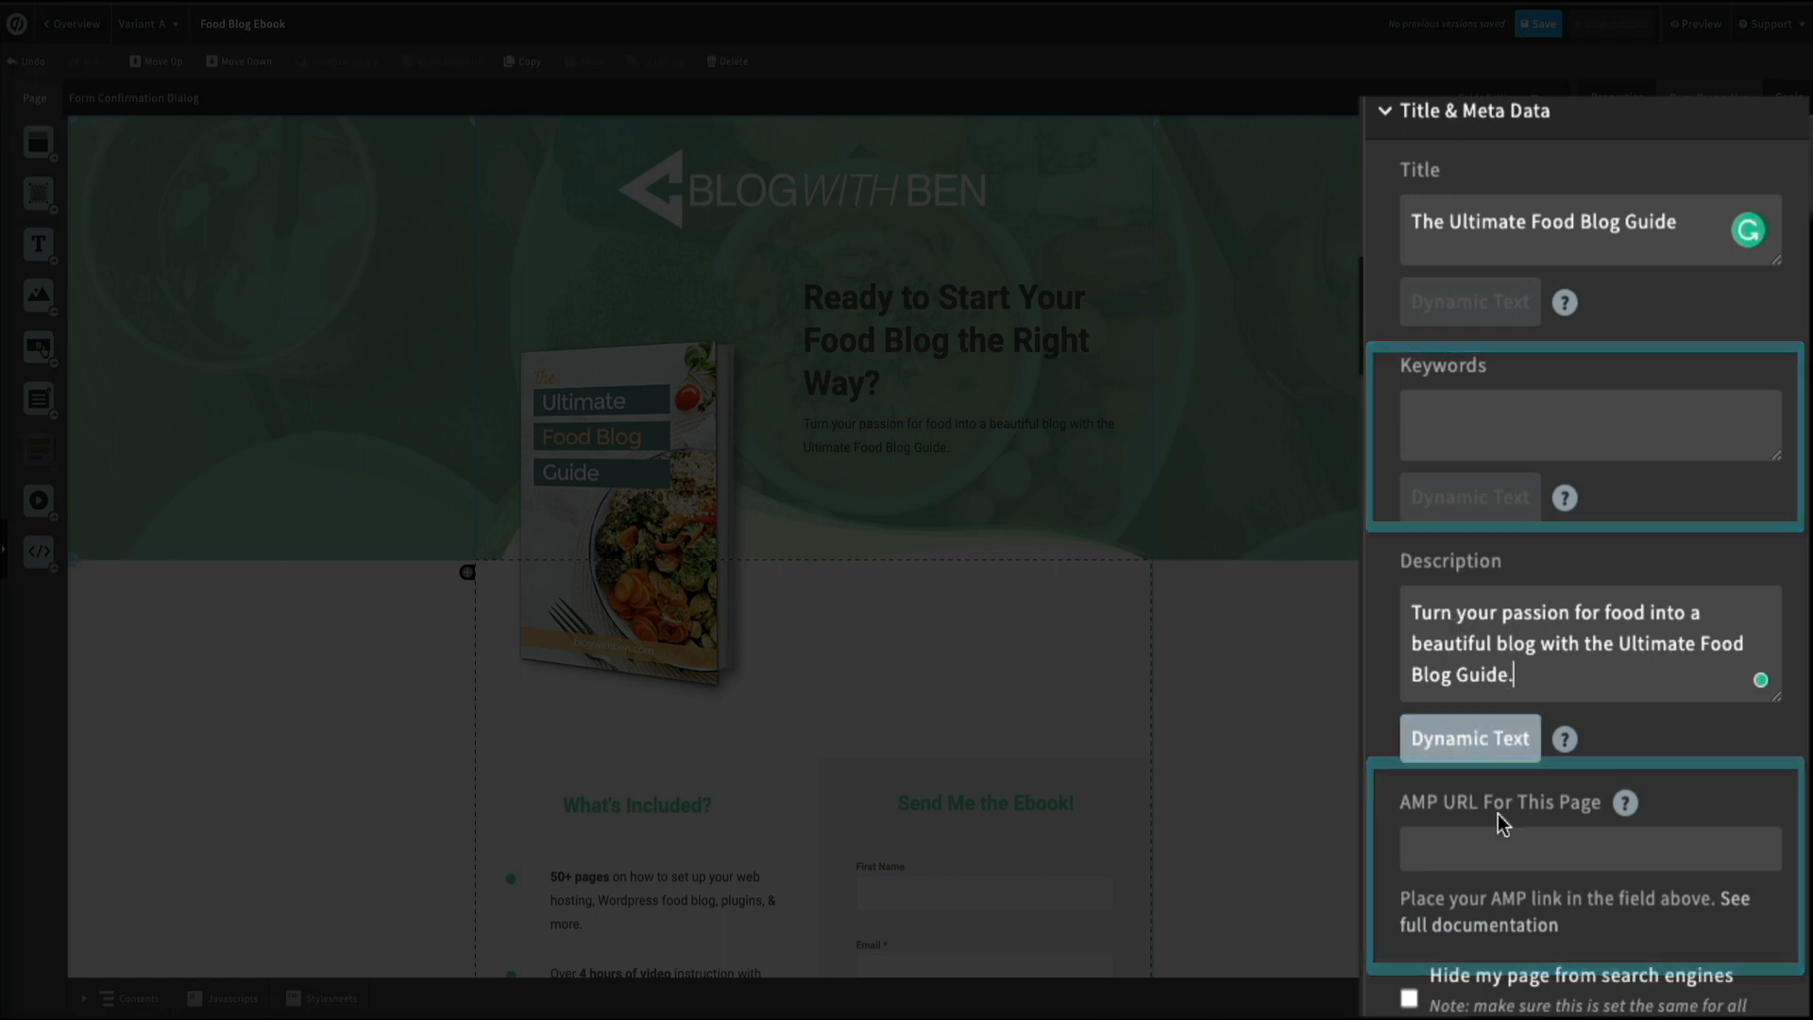
{"action": "left_click", "coordinate": [1410, 999]}
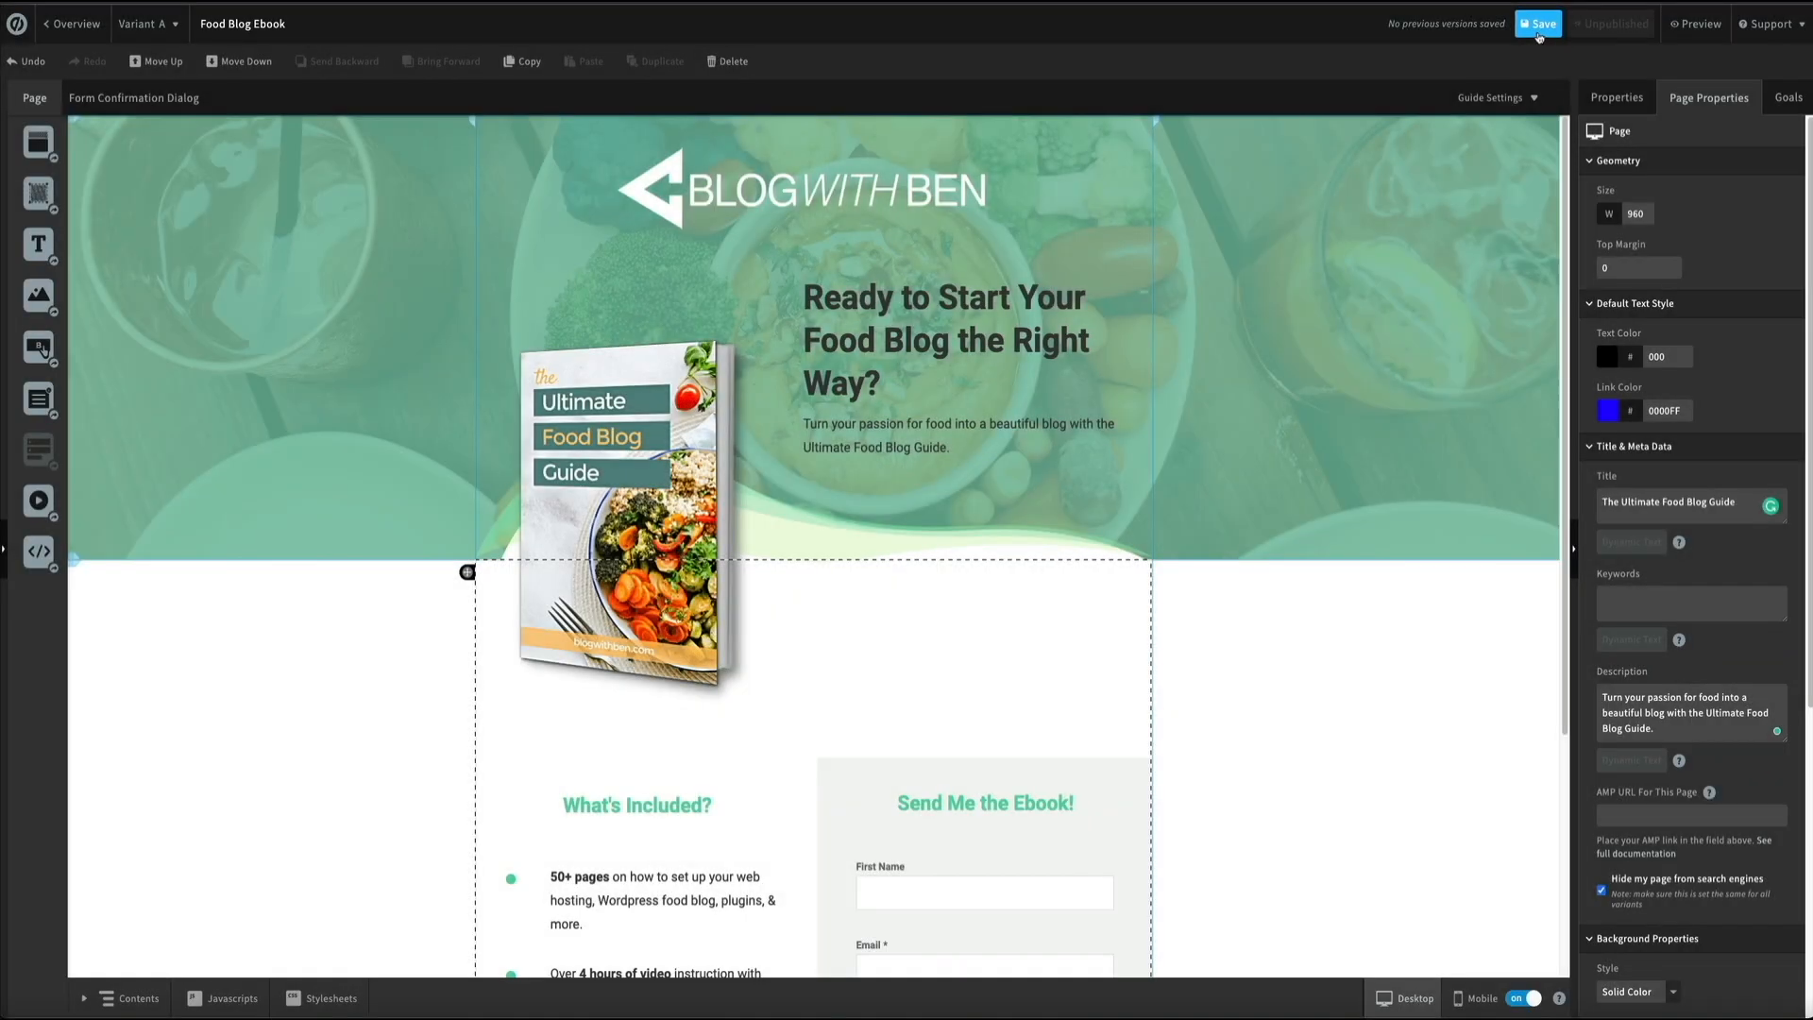
Step: Save the landing page and preview its desktop version down to the footer
{"action": "left_click", "coordinate": [1538, 32]}
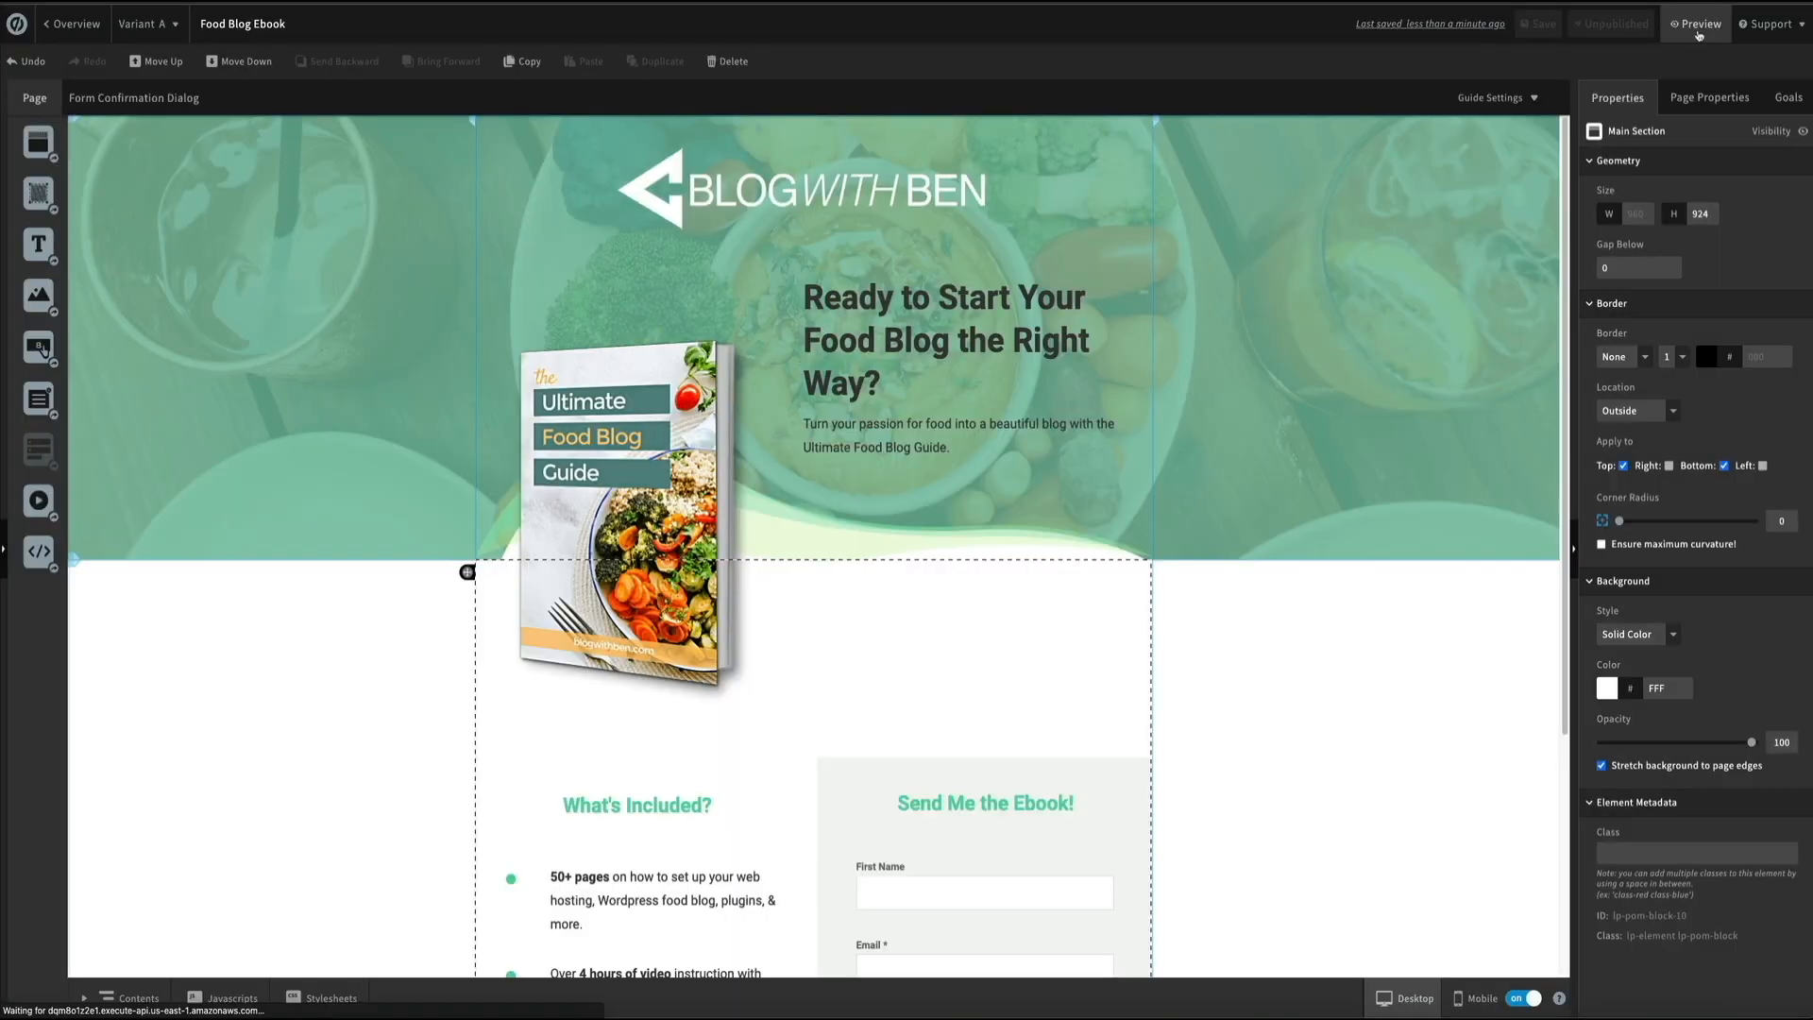
{"action": "left_click", "coordinate": [1700, 38]}
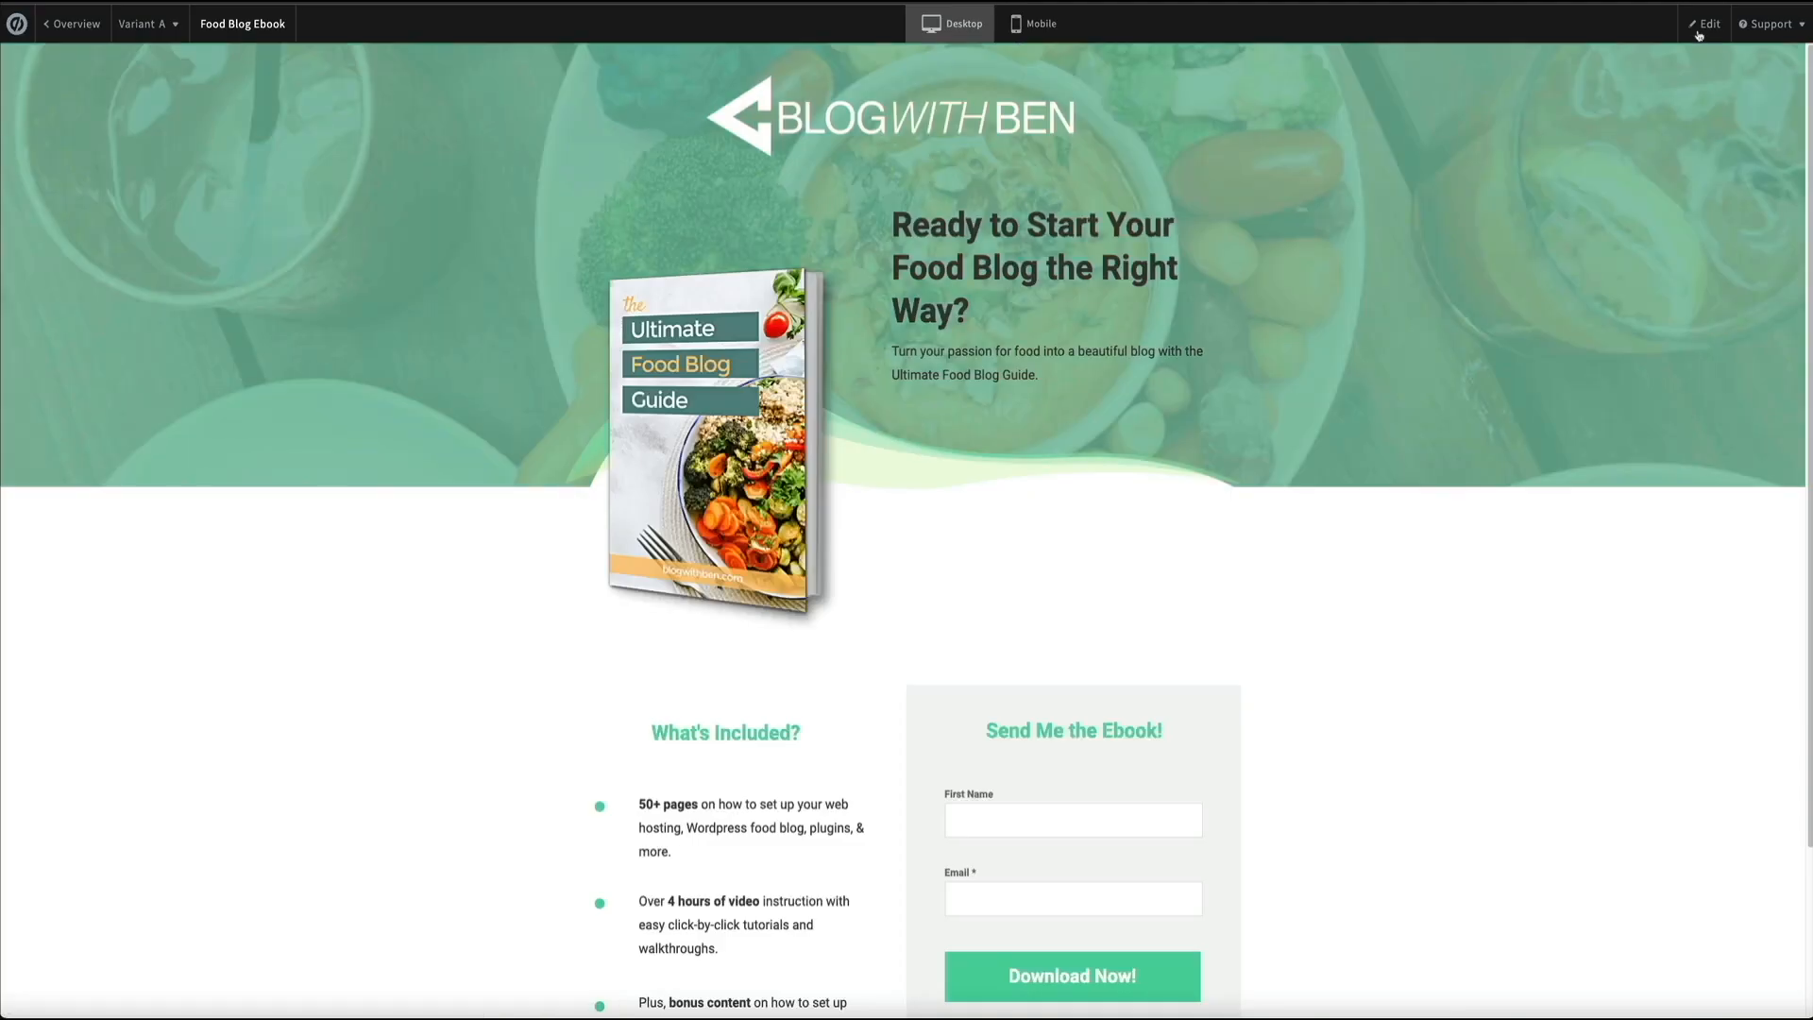
{"action": "scroll", "coordinate": [1723, 619], "scroll_direction": "down", "scroll_amount": 2}
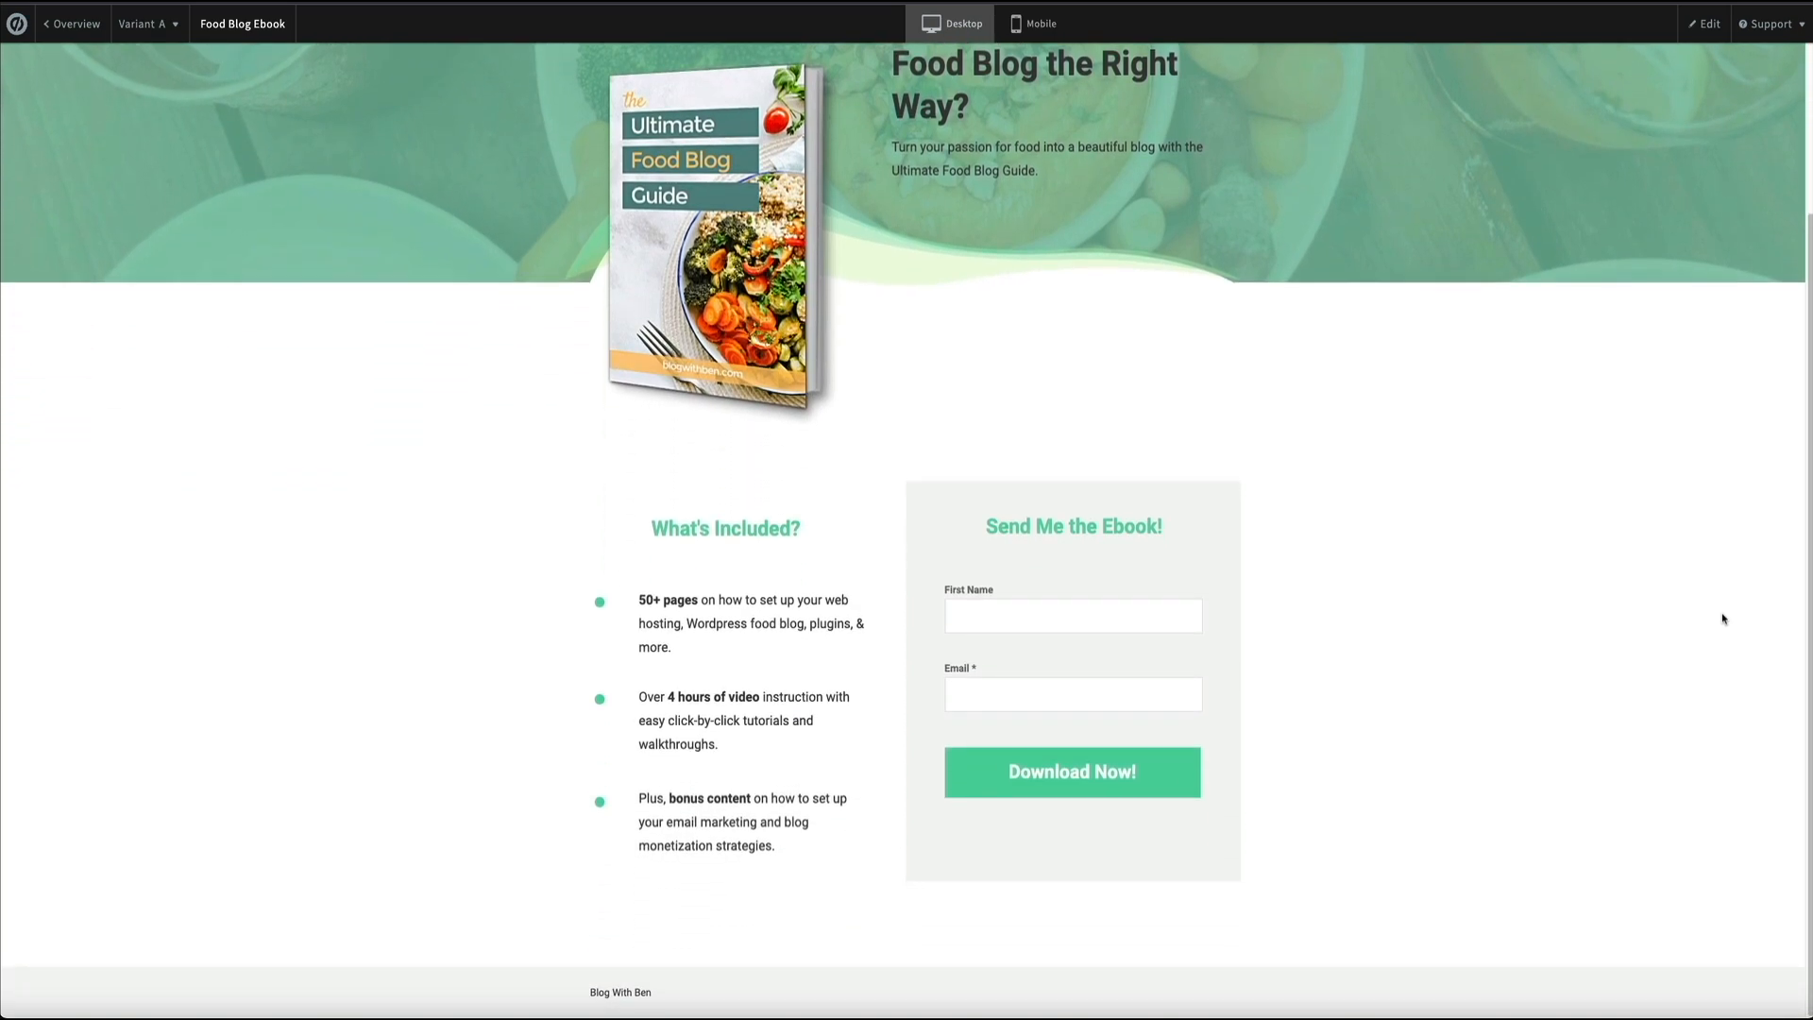
{"action": "scroll", "coordinate": [1723, 618], "scroll_direction": "up", "scroll_amount": 2}
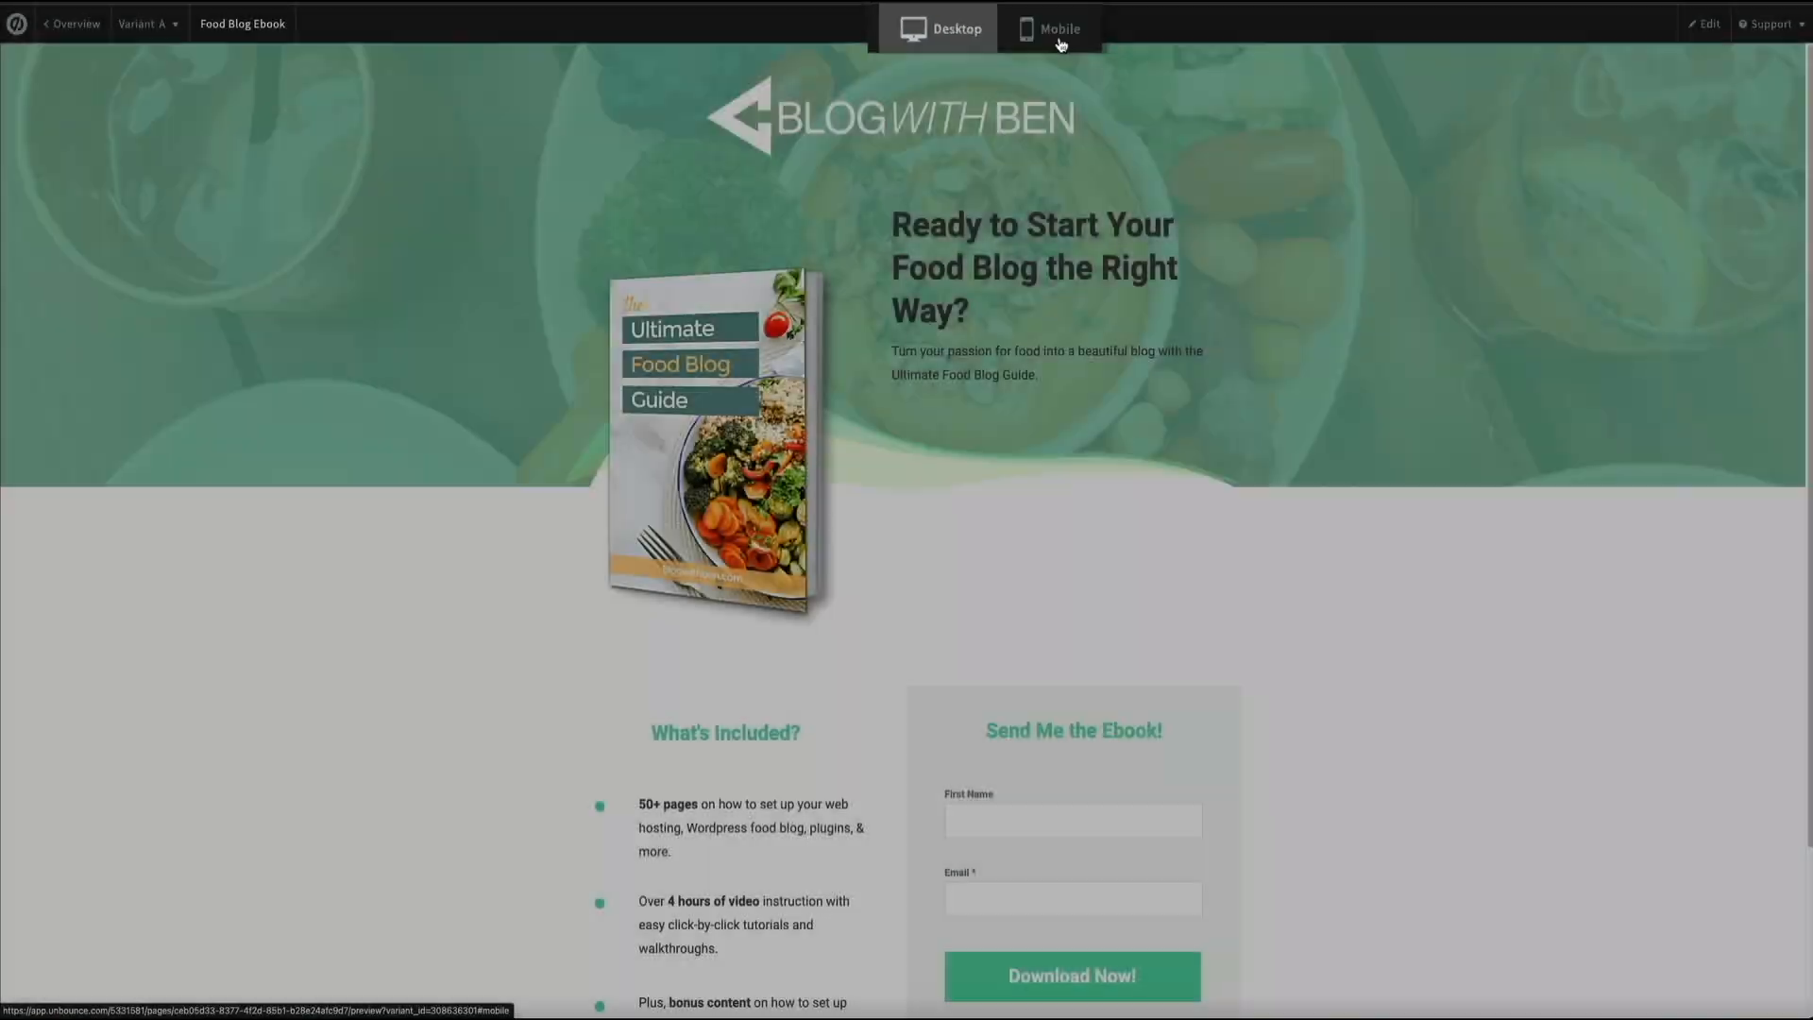
Step: Preview the mobile version from header to footer, and return to the page editor
{"action": "left_click", "coordinate": [1033, 29]}
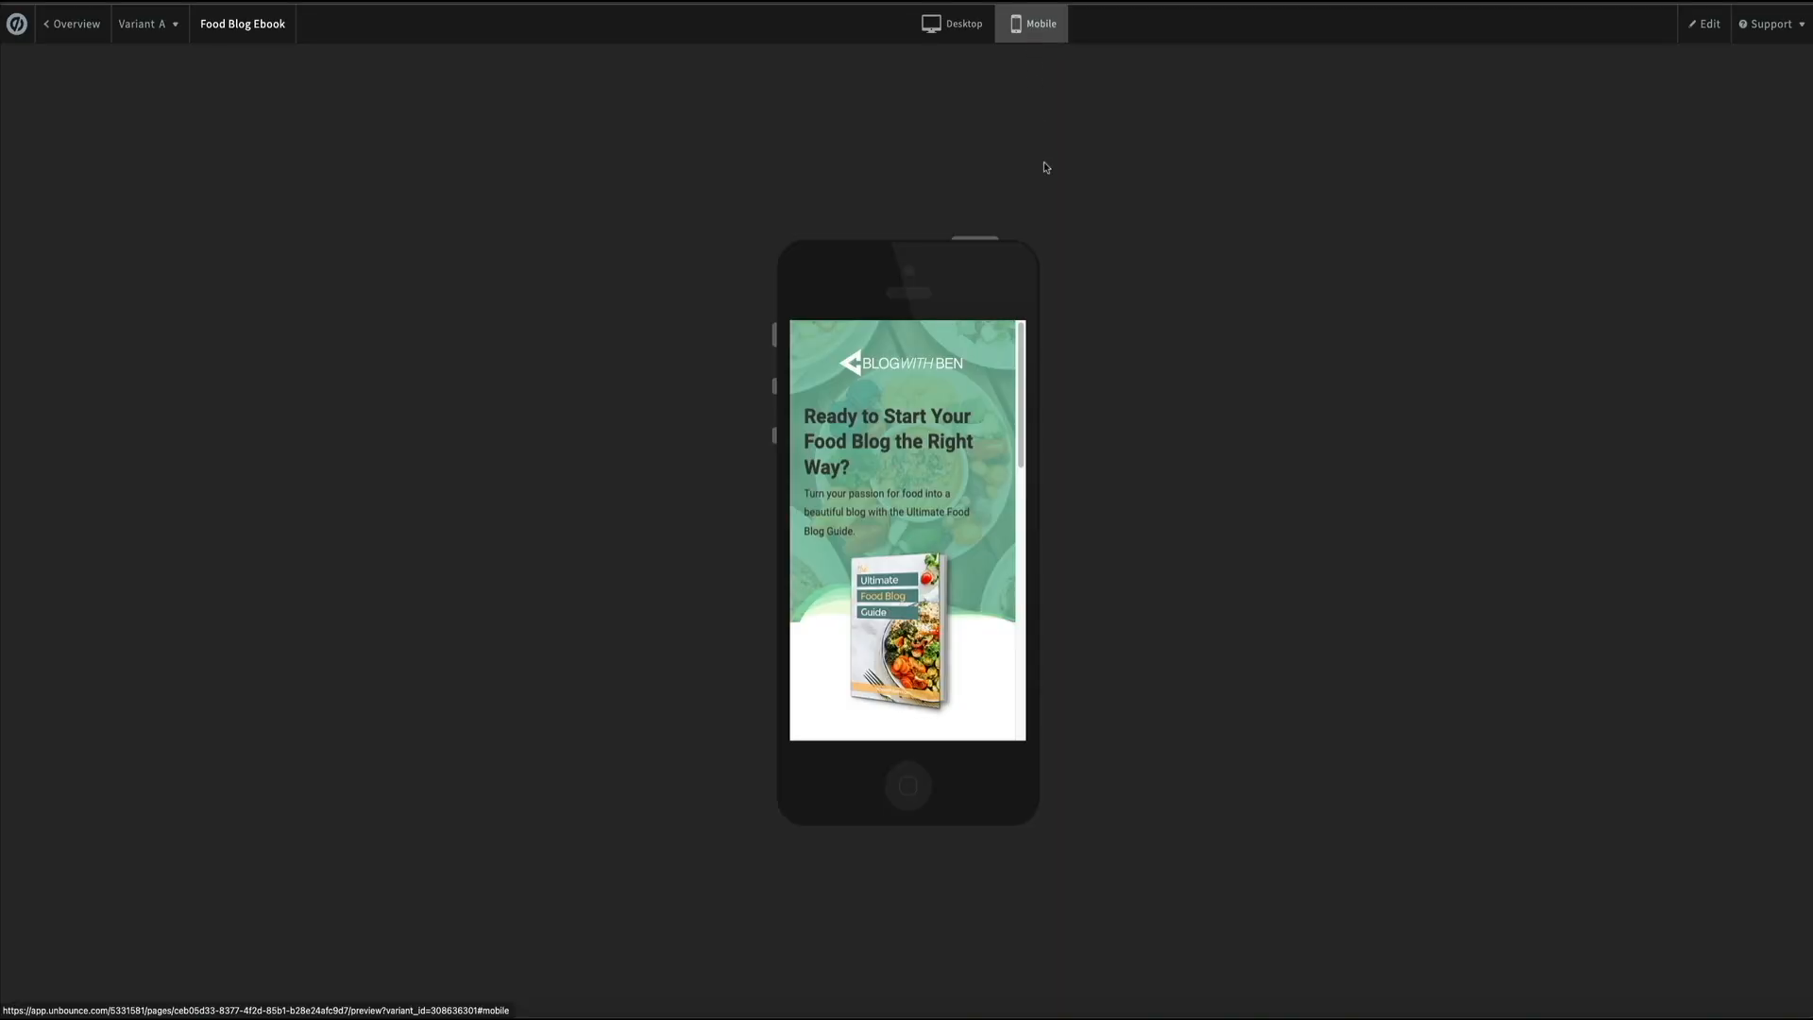
{"action": "scroll", "coordinate": [996, 470], "scroll_direction": "down", "scroll_amount": 1}
{"action": "scroll", "coordinate": [996, 470], "scroll_direction": "down", "scroll_amount": 3}
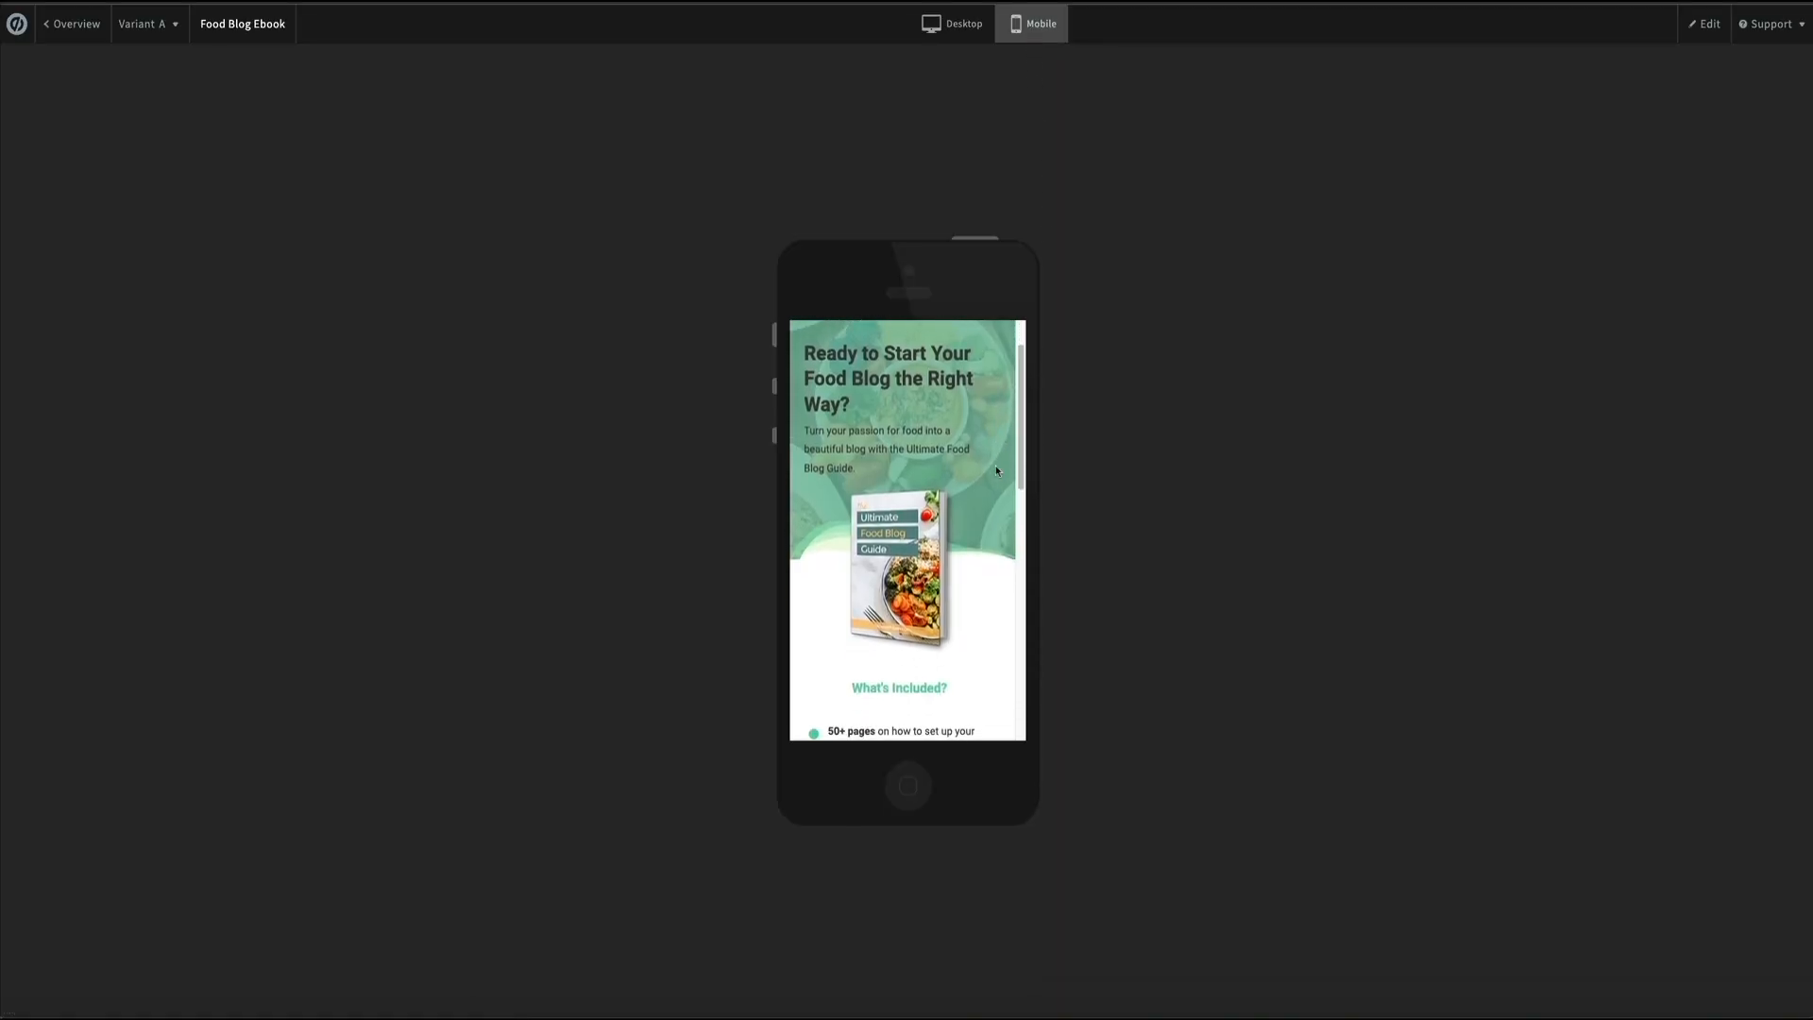
{"action": "scroll", "coordinate": [996, 470], "scroll_direction": "down", "scroll_amount": 4}
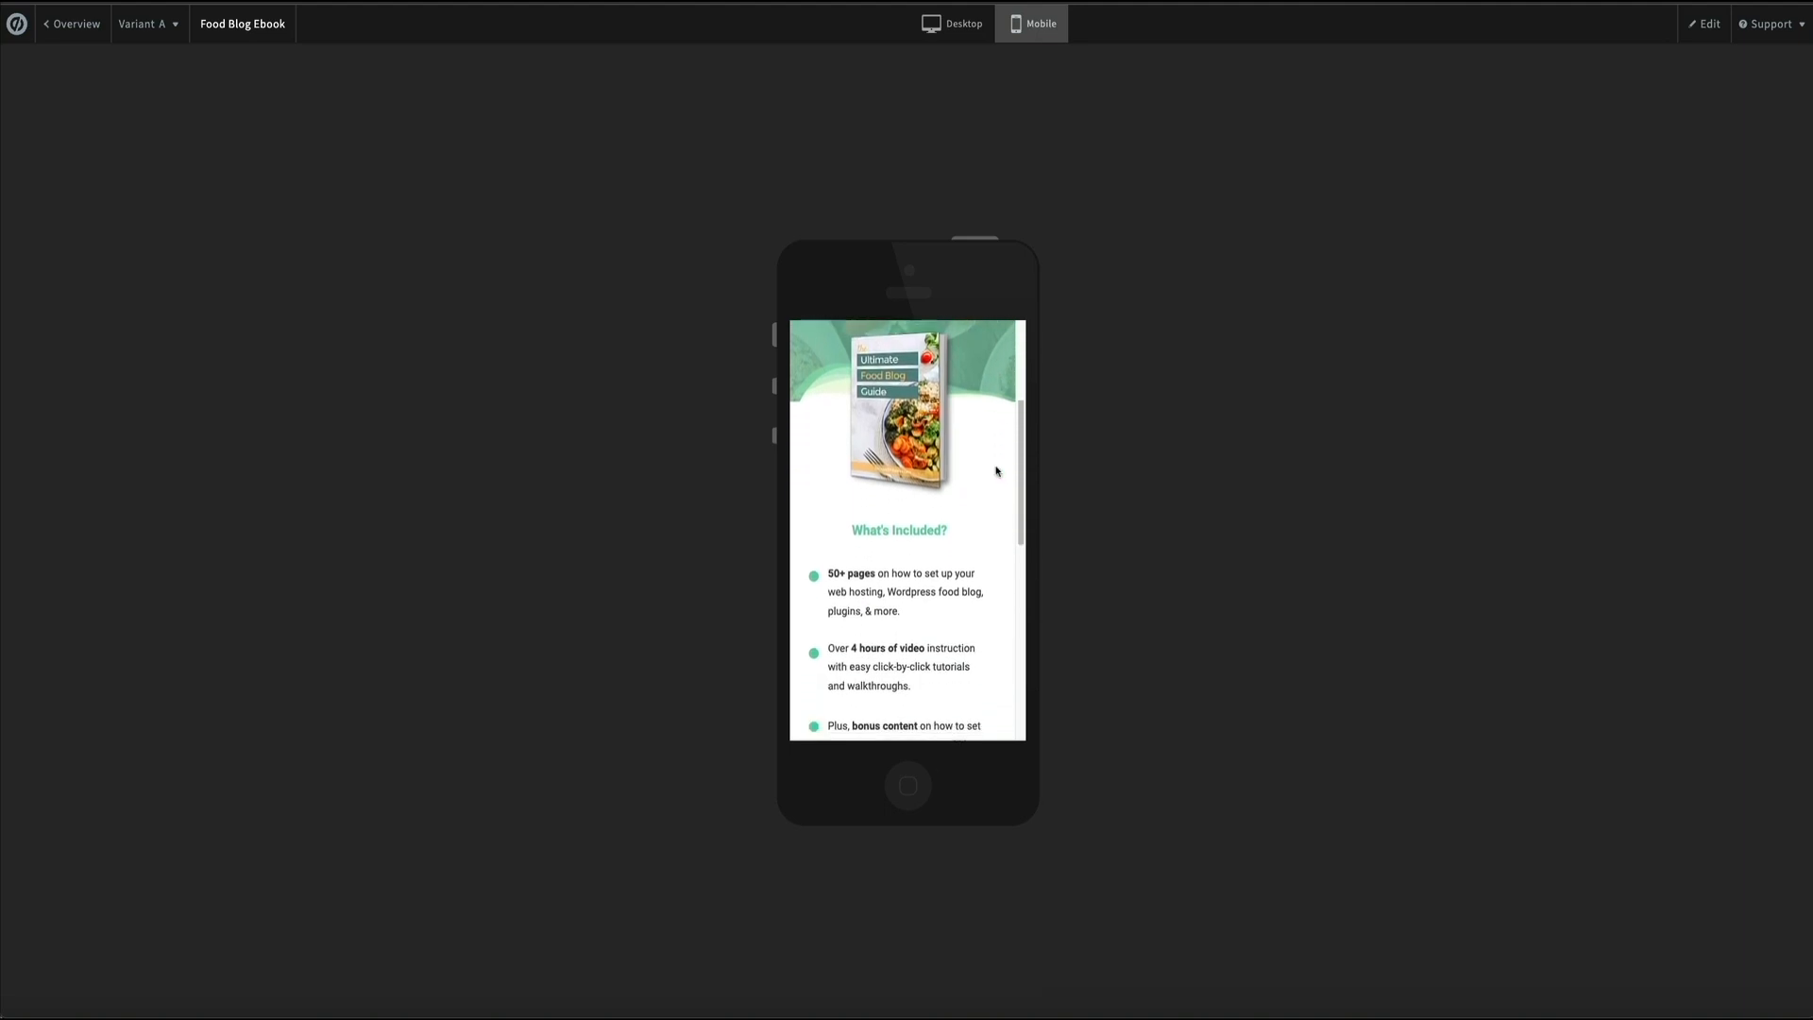
{"action": "scroll", "coordinate": [996, 470], "scroll_direction": "down", "scroll_amount": 6}
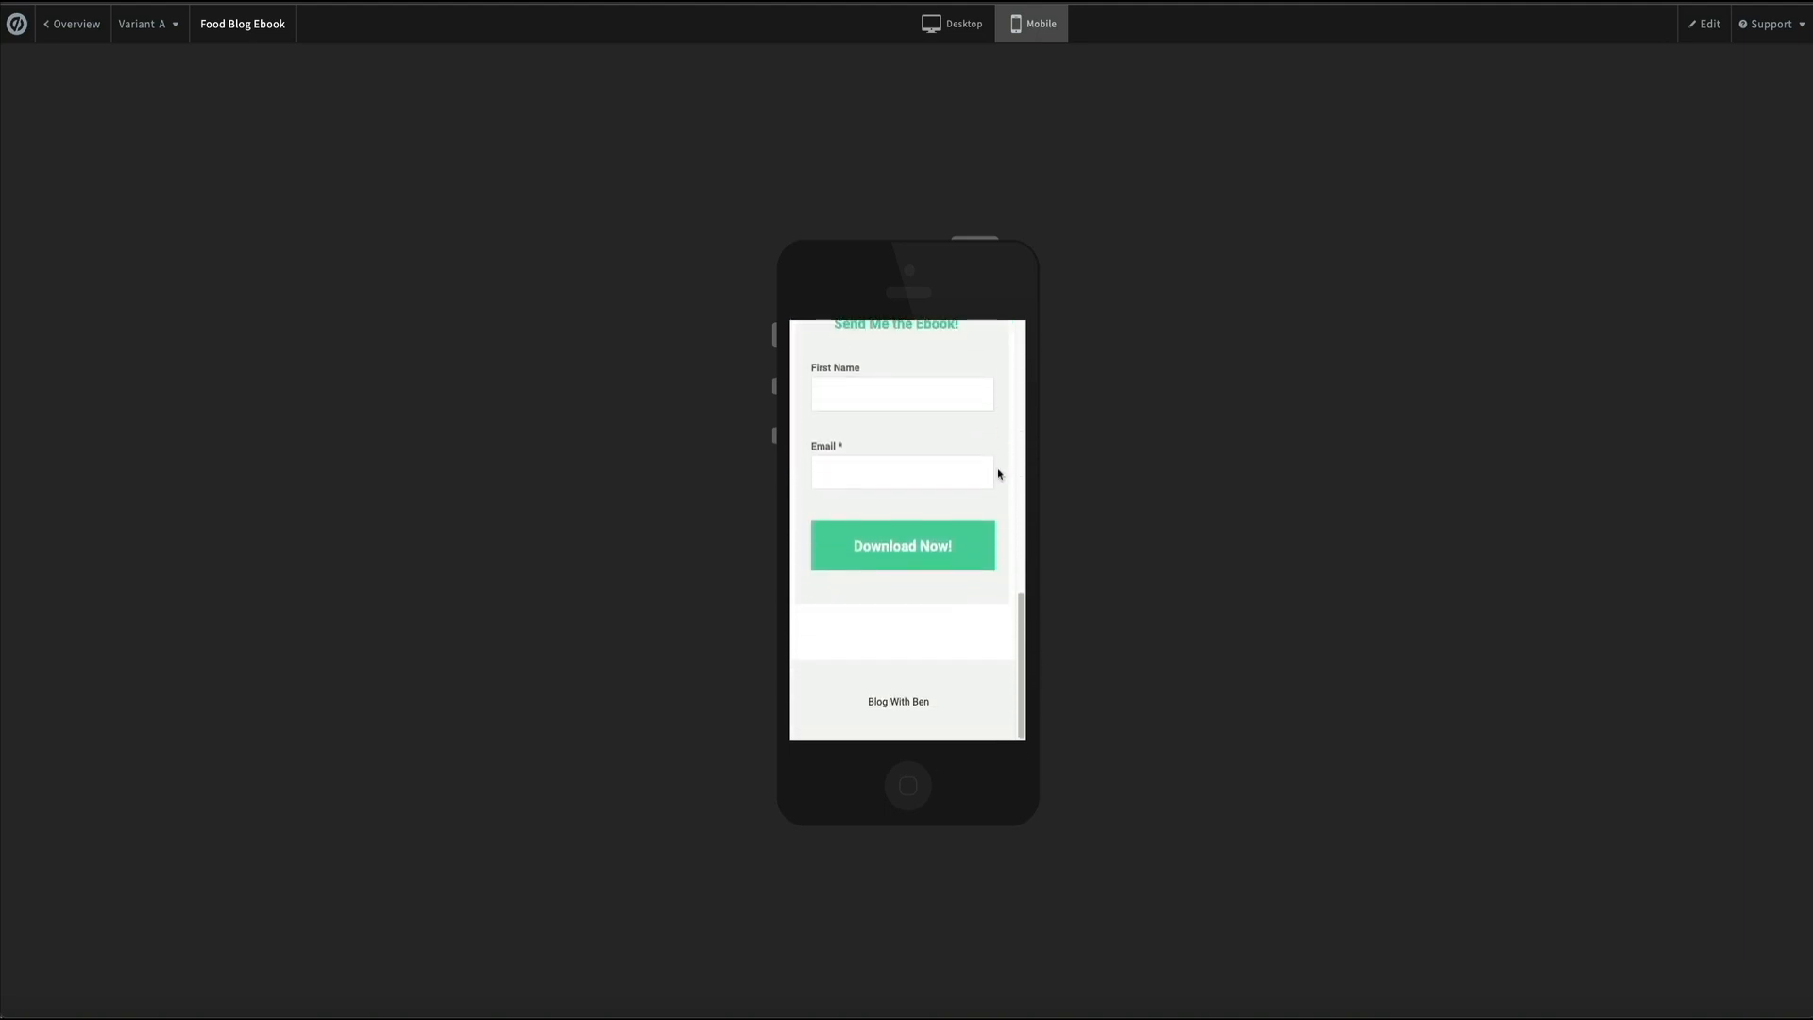
{"action": "scroll", "coordinate": [998, 473], "scroll_direction": "up", "scroll_amount": 7}
{"action": "scroll", "coordinate": [999, 473], "scroll_direction": "up", "scroll_amount": 6}
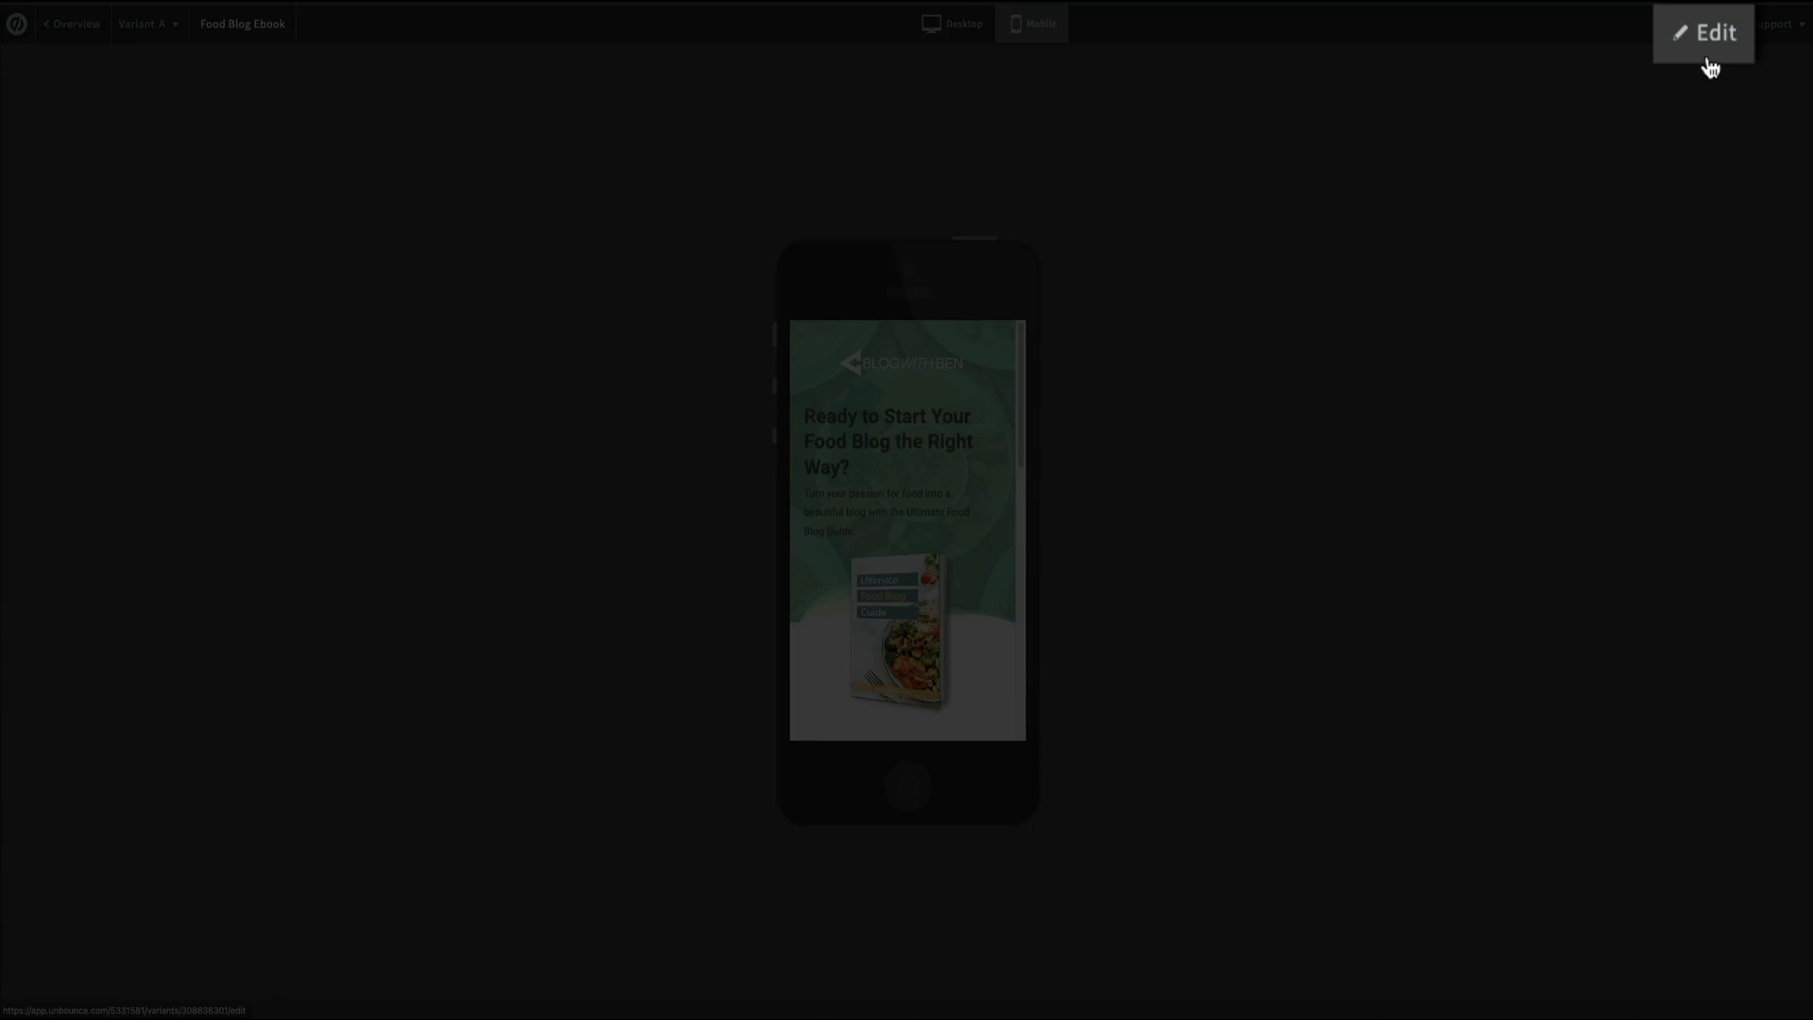
{"action": "left_click", "coordinate": [1705, 36]}
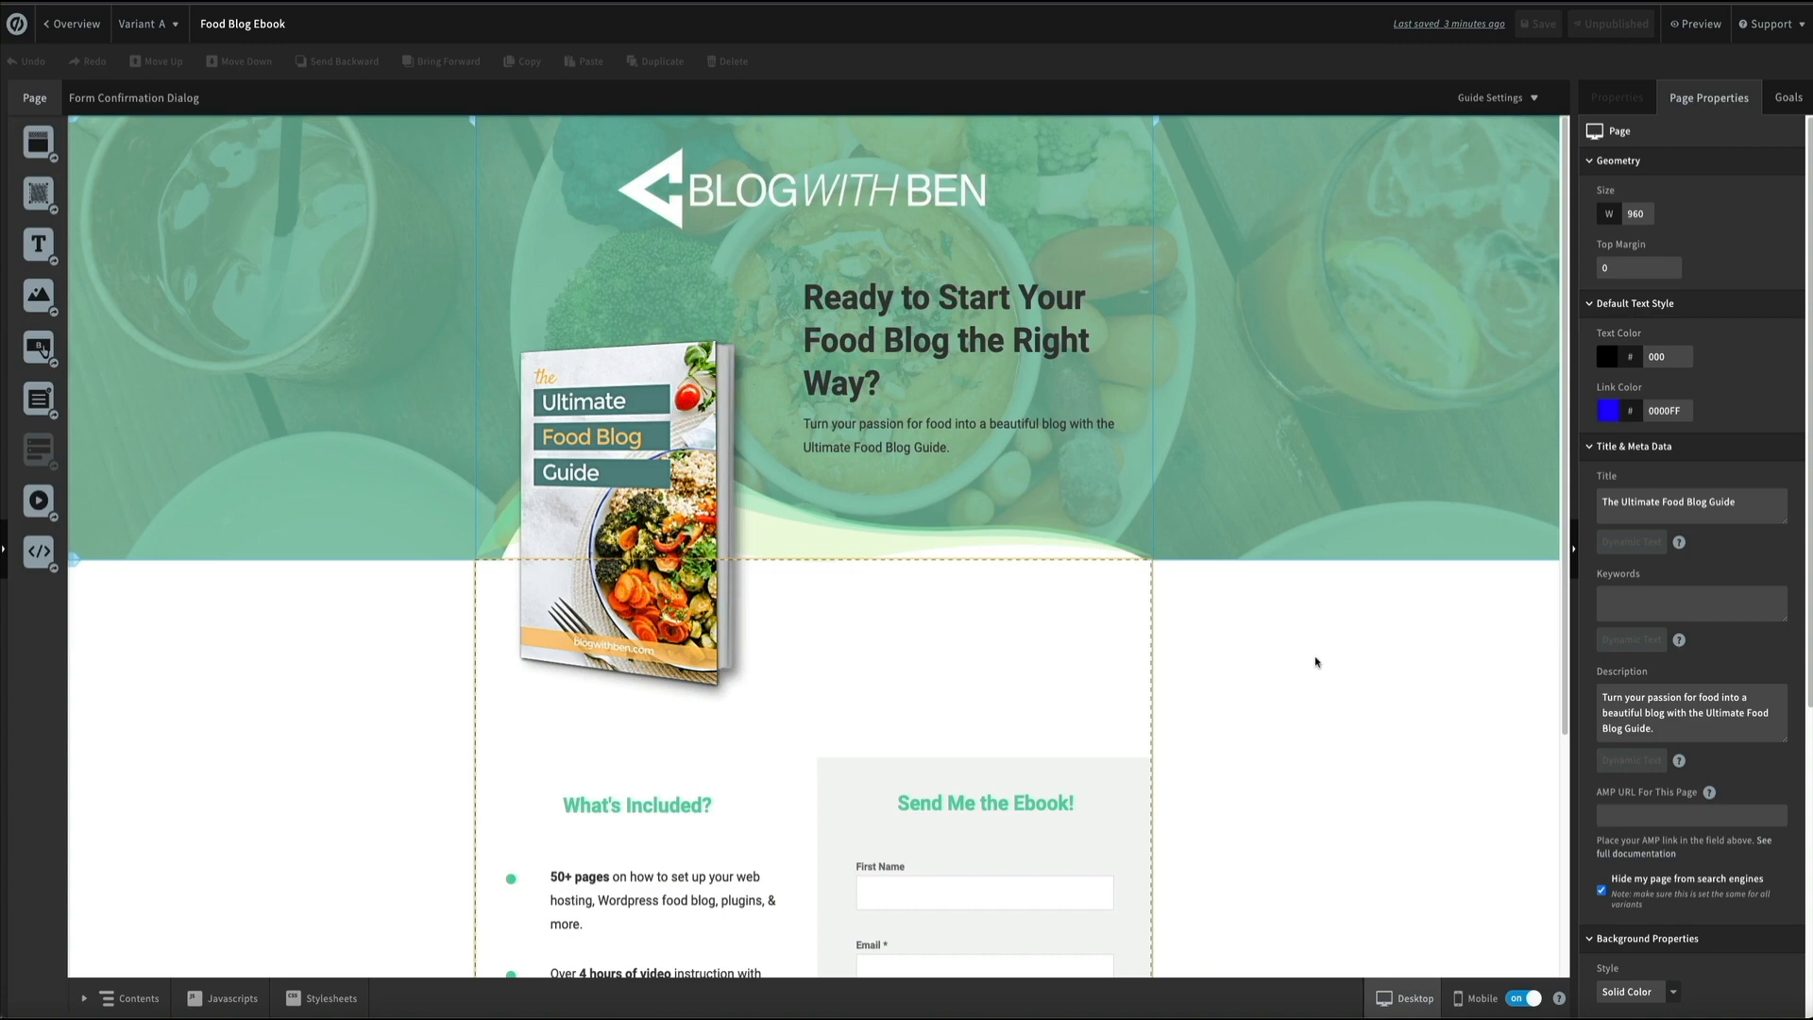
Step: Show the list of page contents and hide the logo, the colored background wave and the "What's Included?" subtitle
{"action": "left_click", "coordinate": [299, 706]}
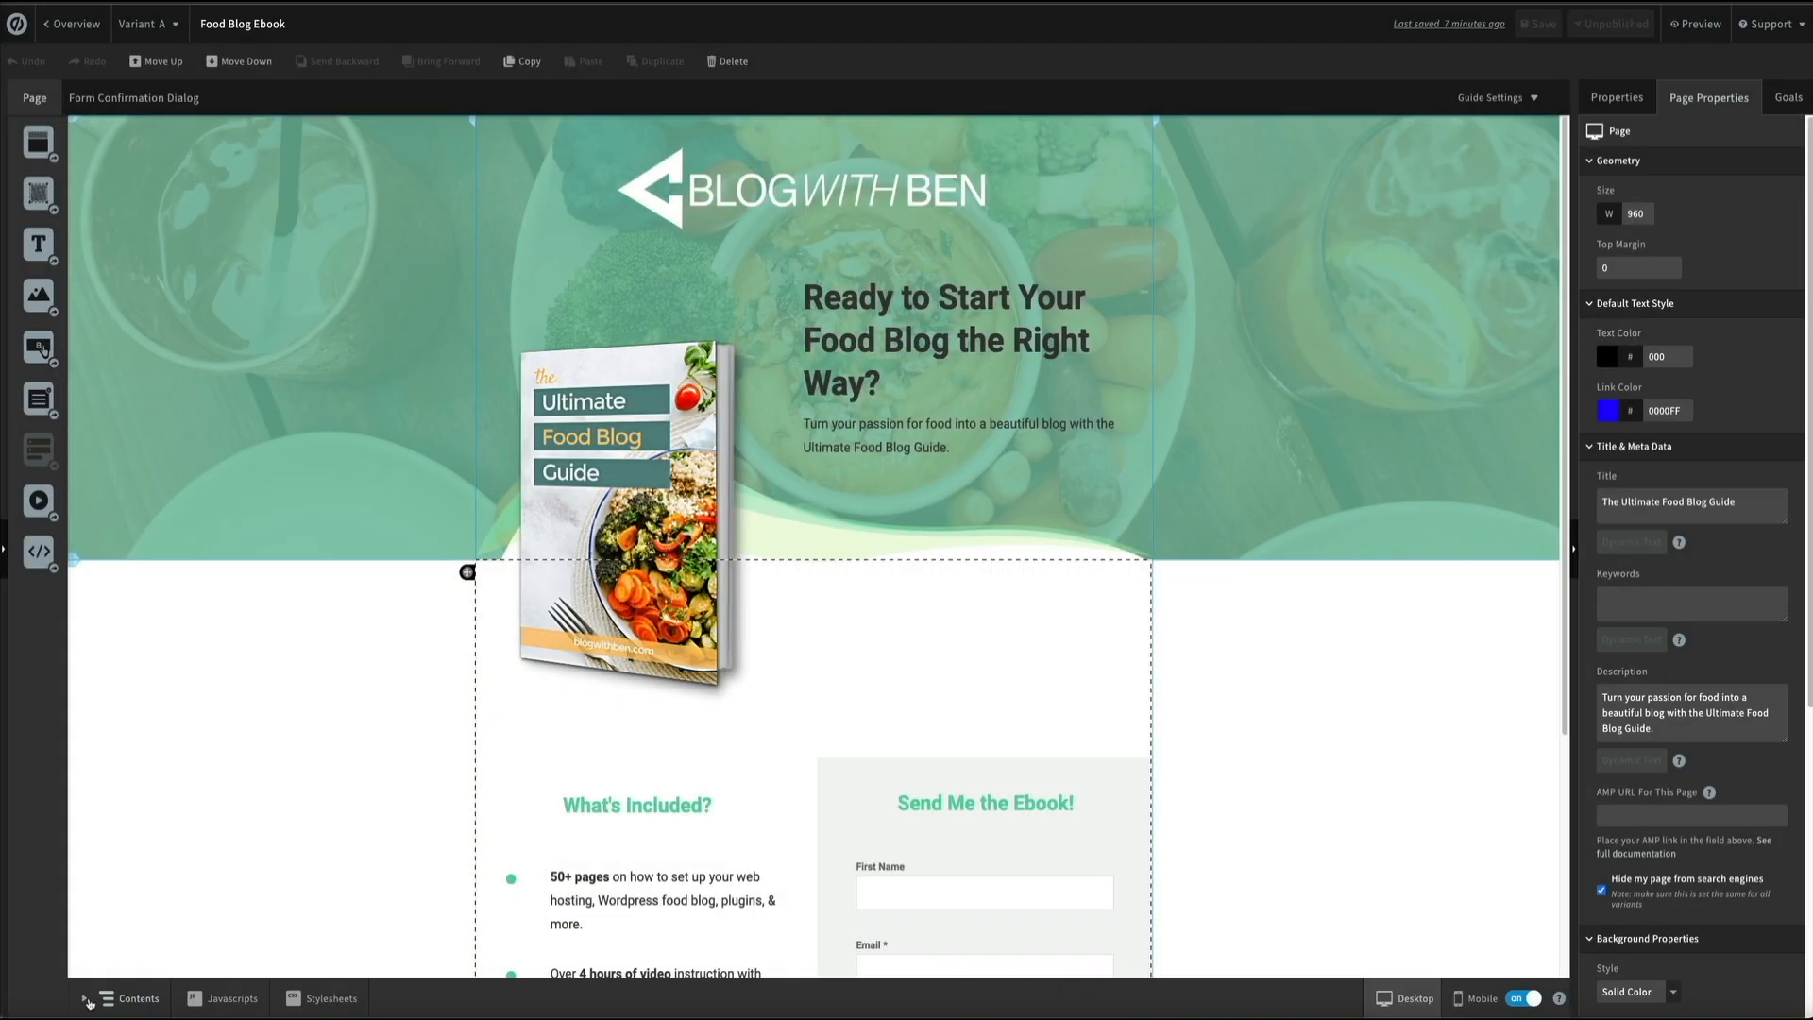
{"action": "left_click", "coordinate": [89, 1001]}
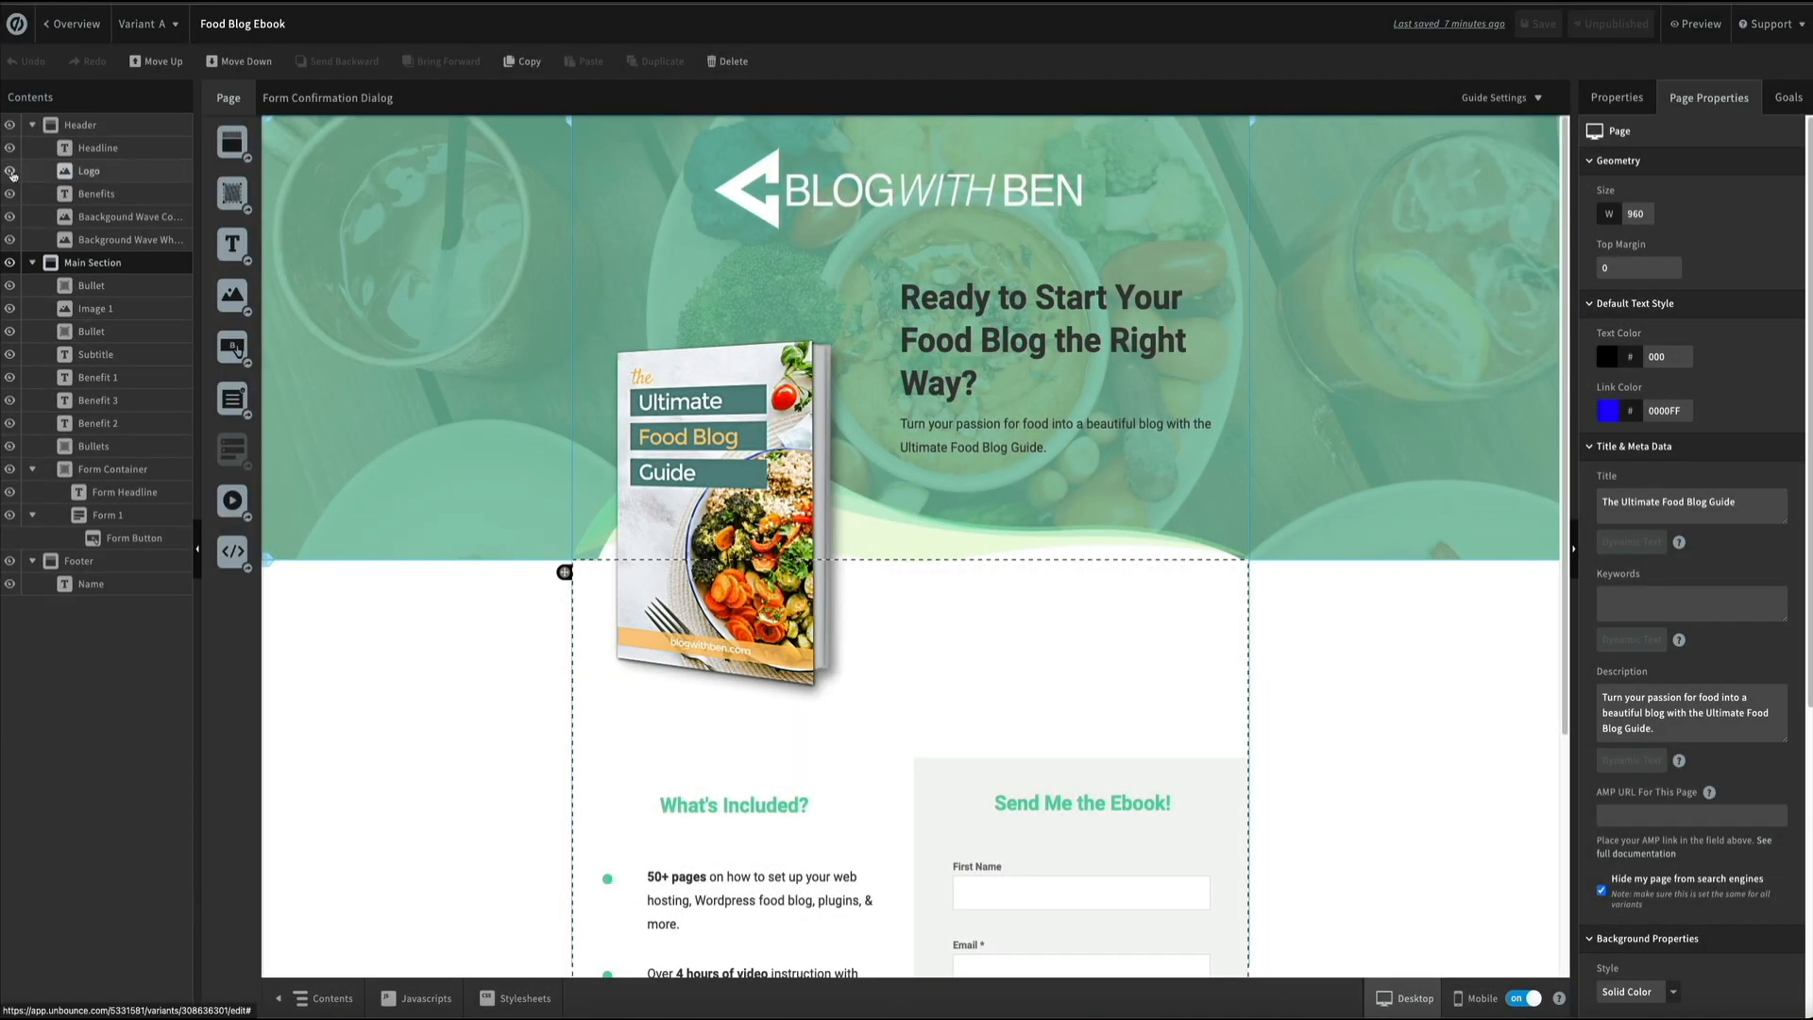
{"action": "left_click", "coordinate": [9, 170]}
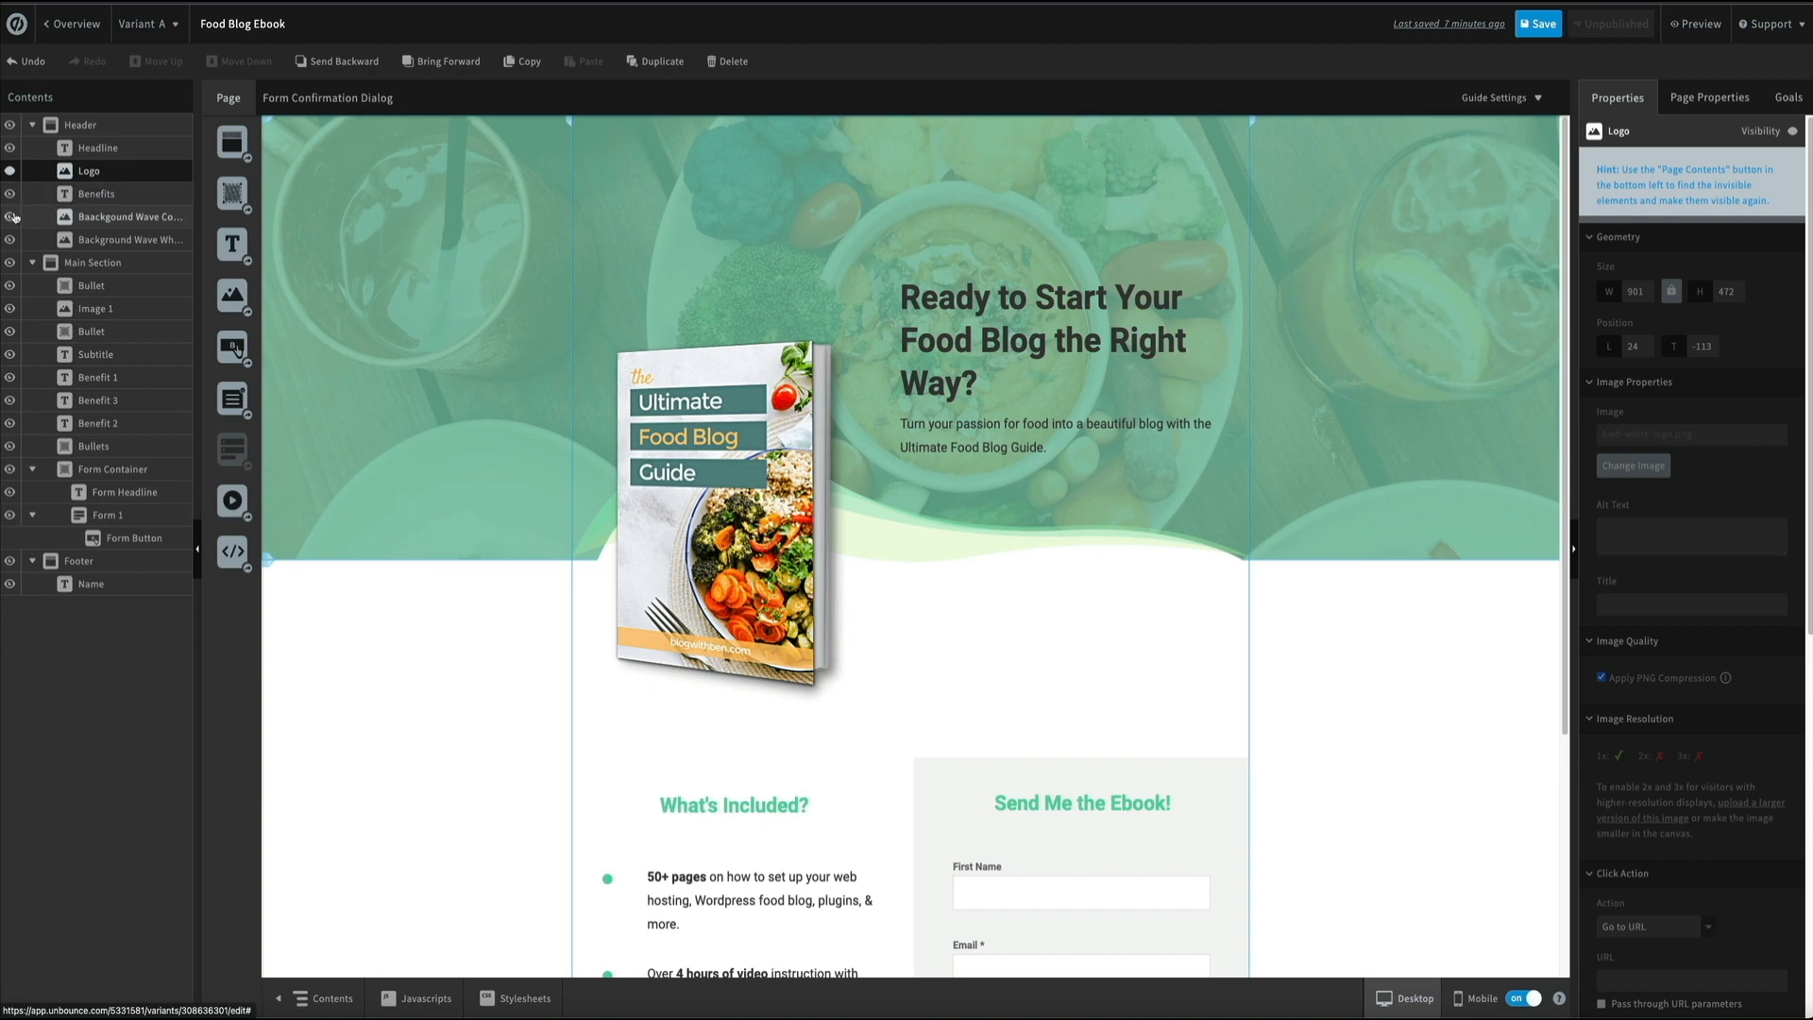
{"action": "left_click", "coordinate": [11, 216]}
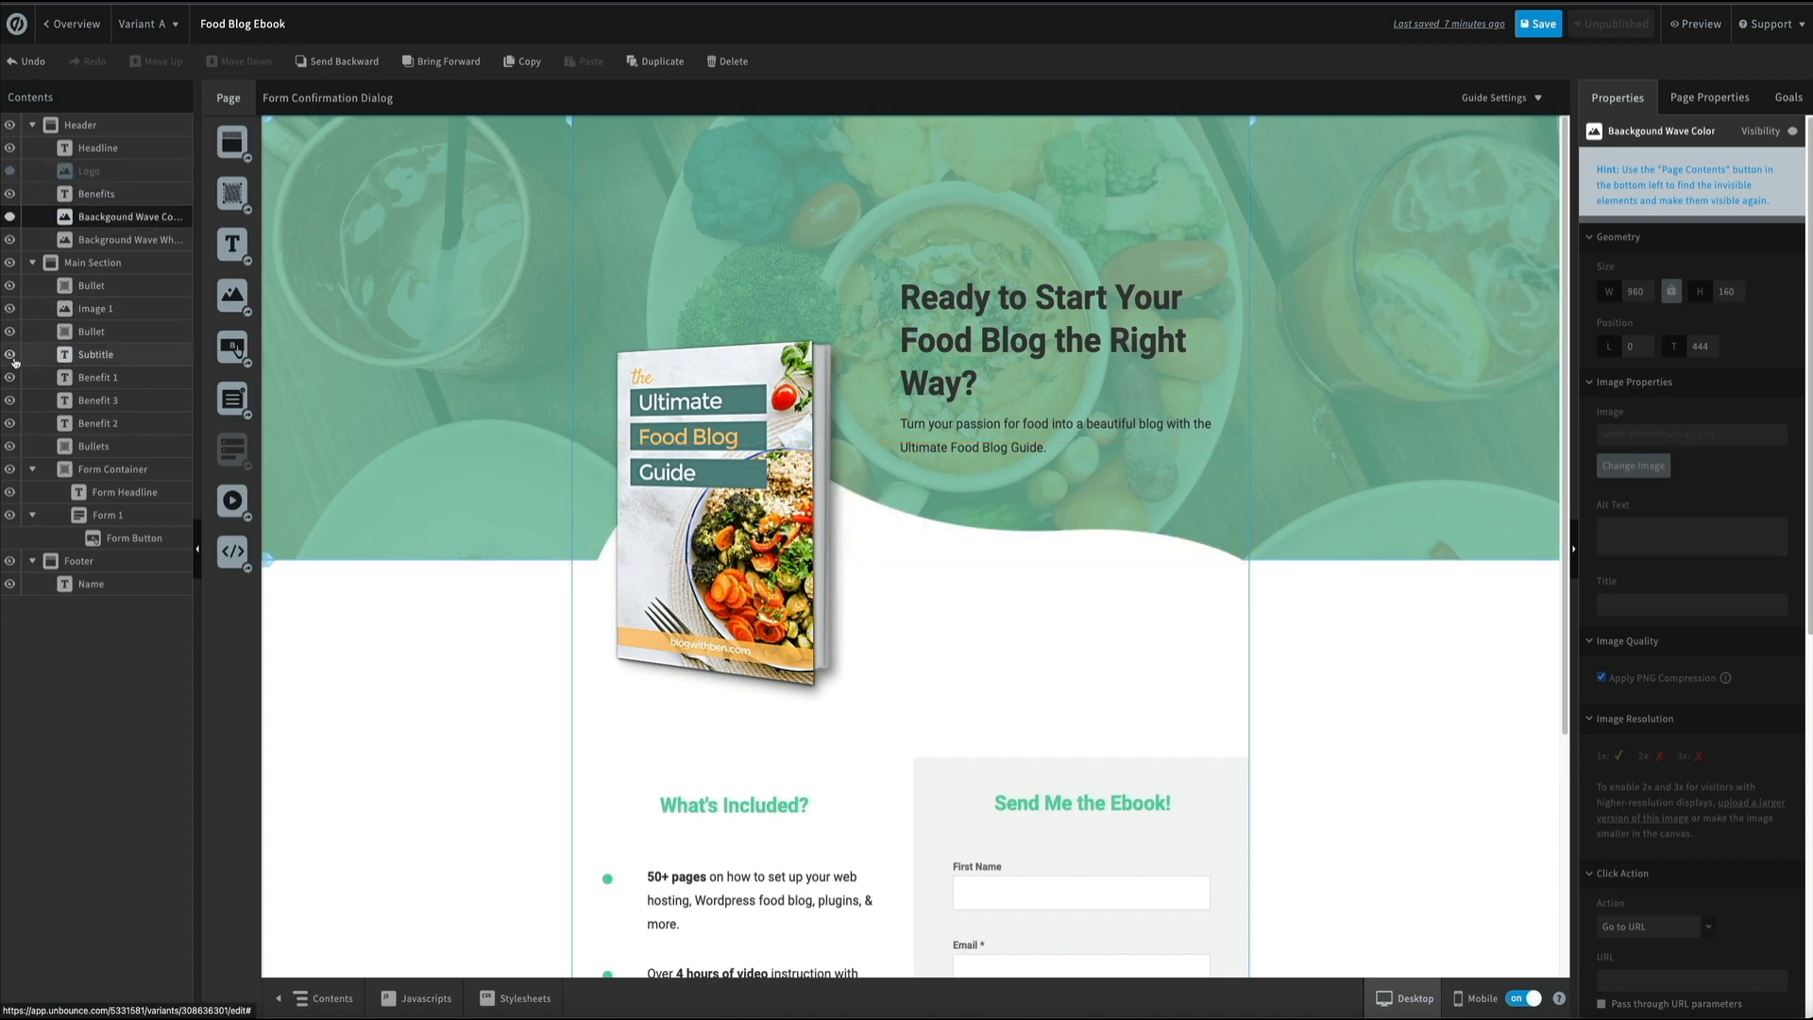
{"action": "left_click", "coordinate": [12, 357]}
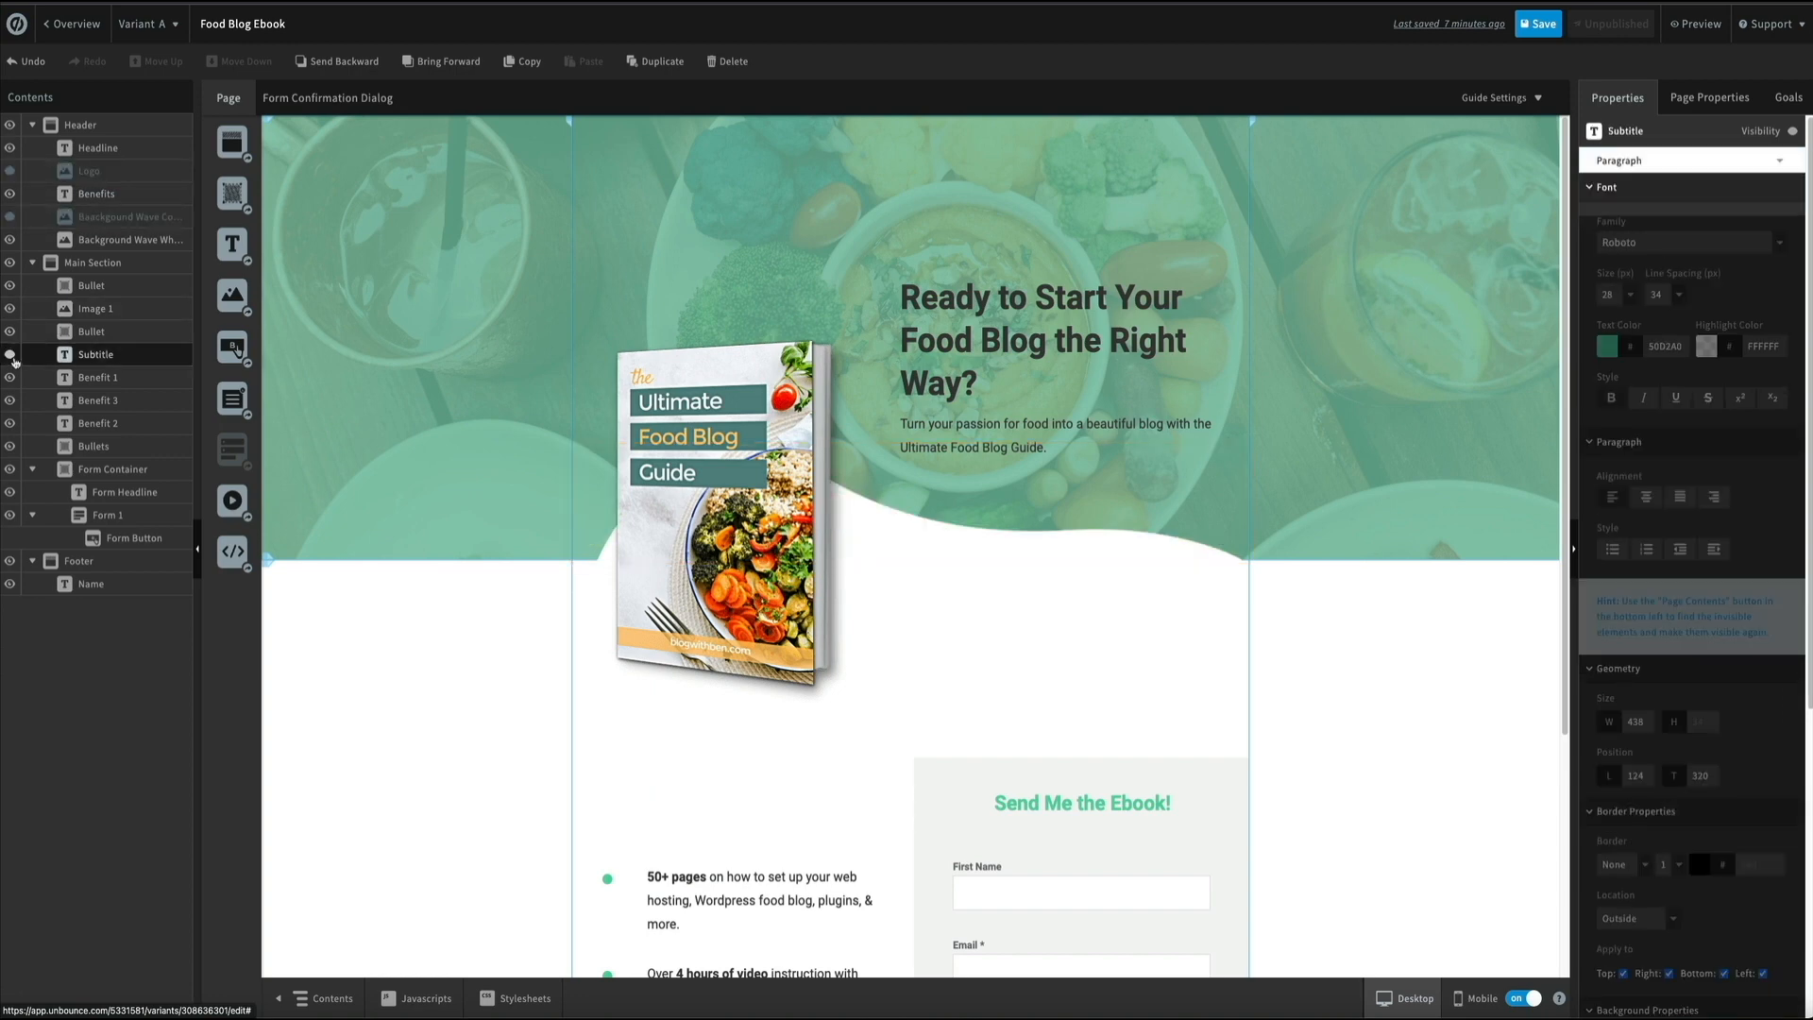
Step: Make the subtitle, the colored background wave and the logo visible again, and close the list of page contents
{"action": "left_click", "coordinate": [13, 356]}
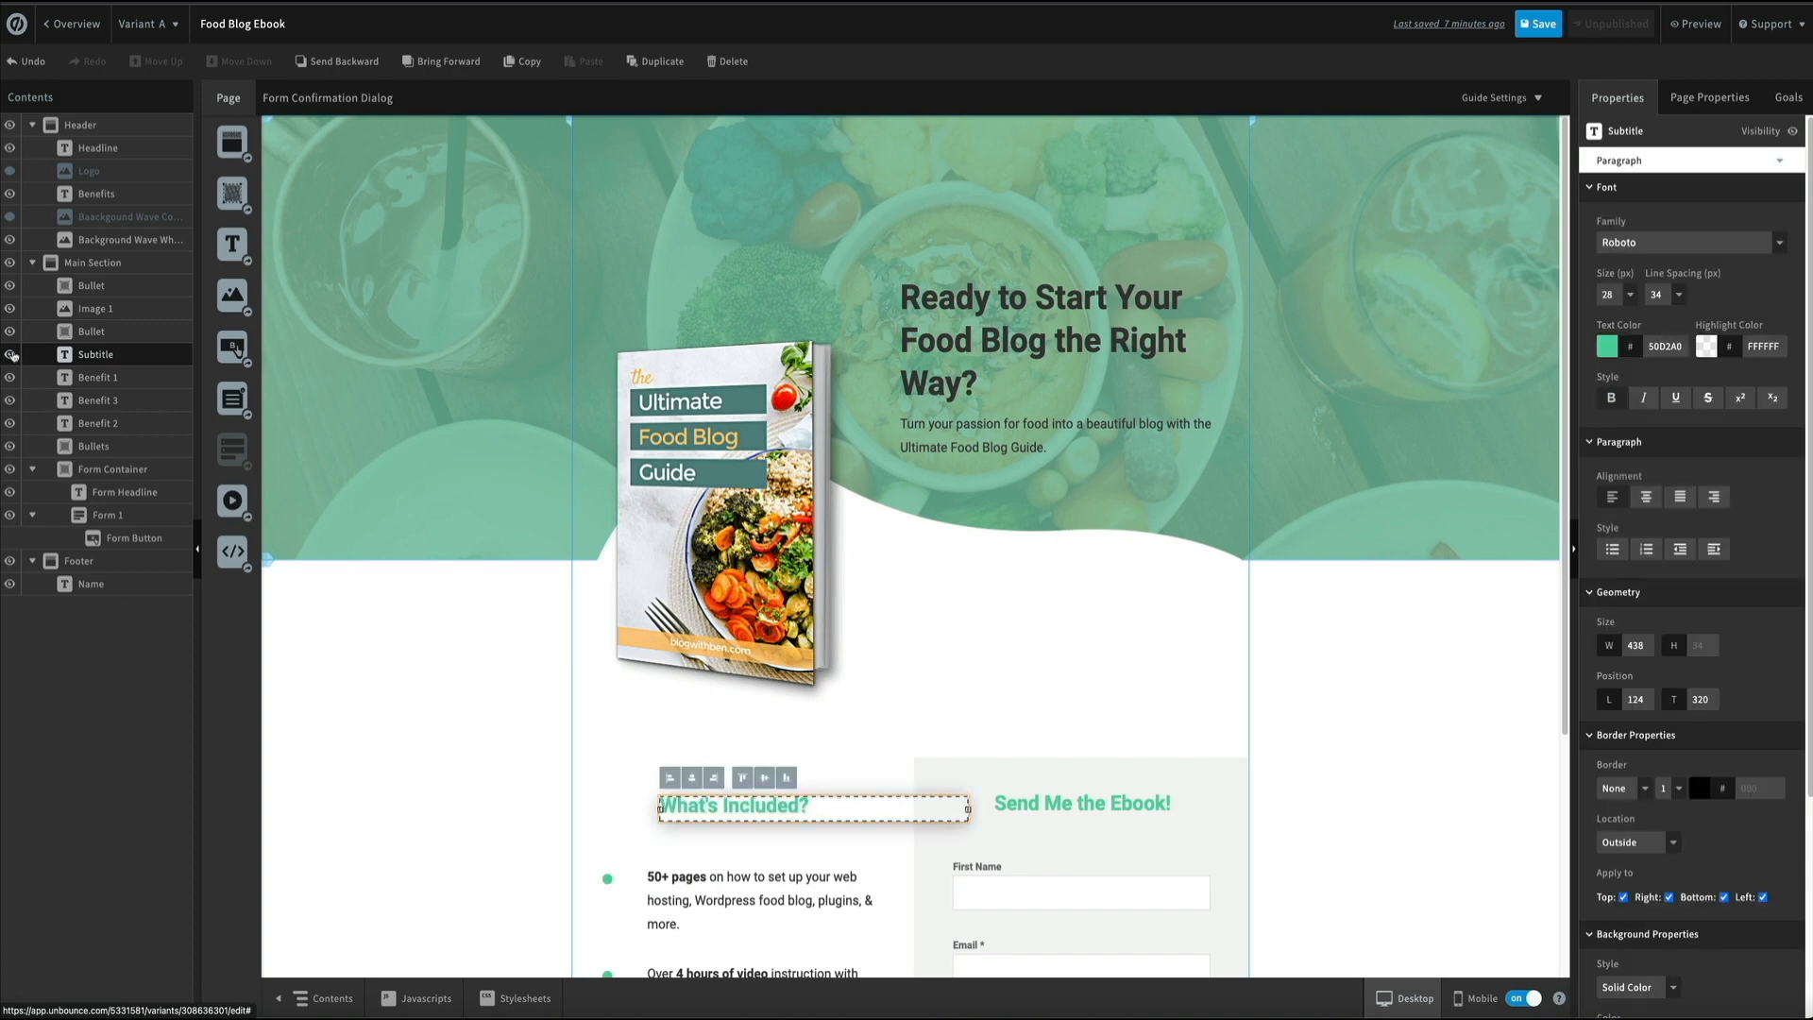
{"action": "left_click", "coordinate": [11, 217]}
{"action": "left_click", "coordinate": [11, 171]}
{"action": "left_click", "coordinate": [10, 171]}
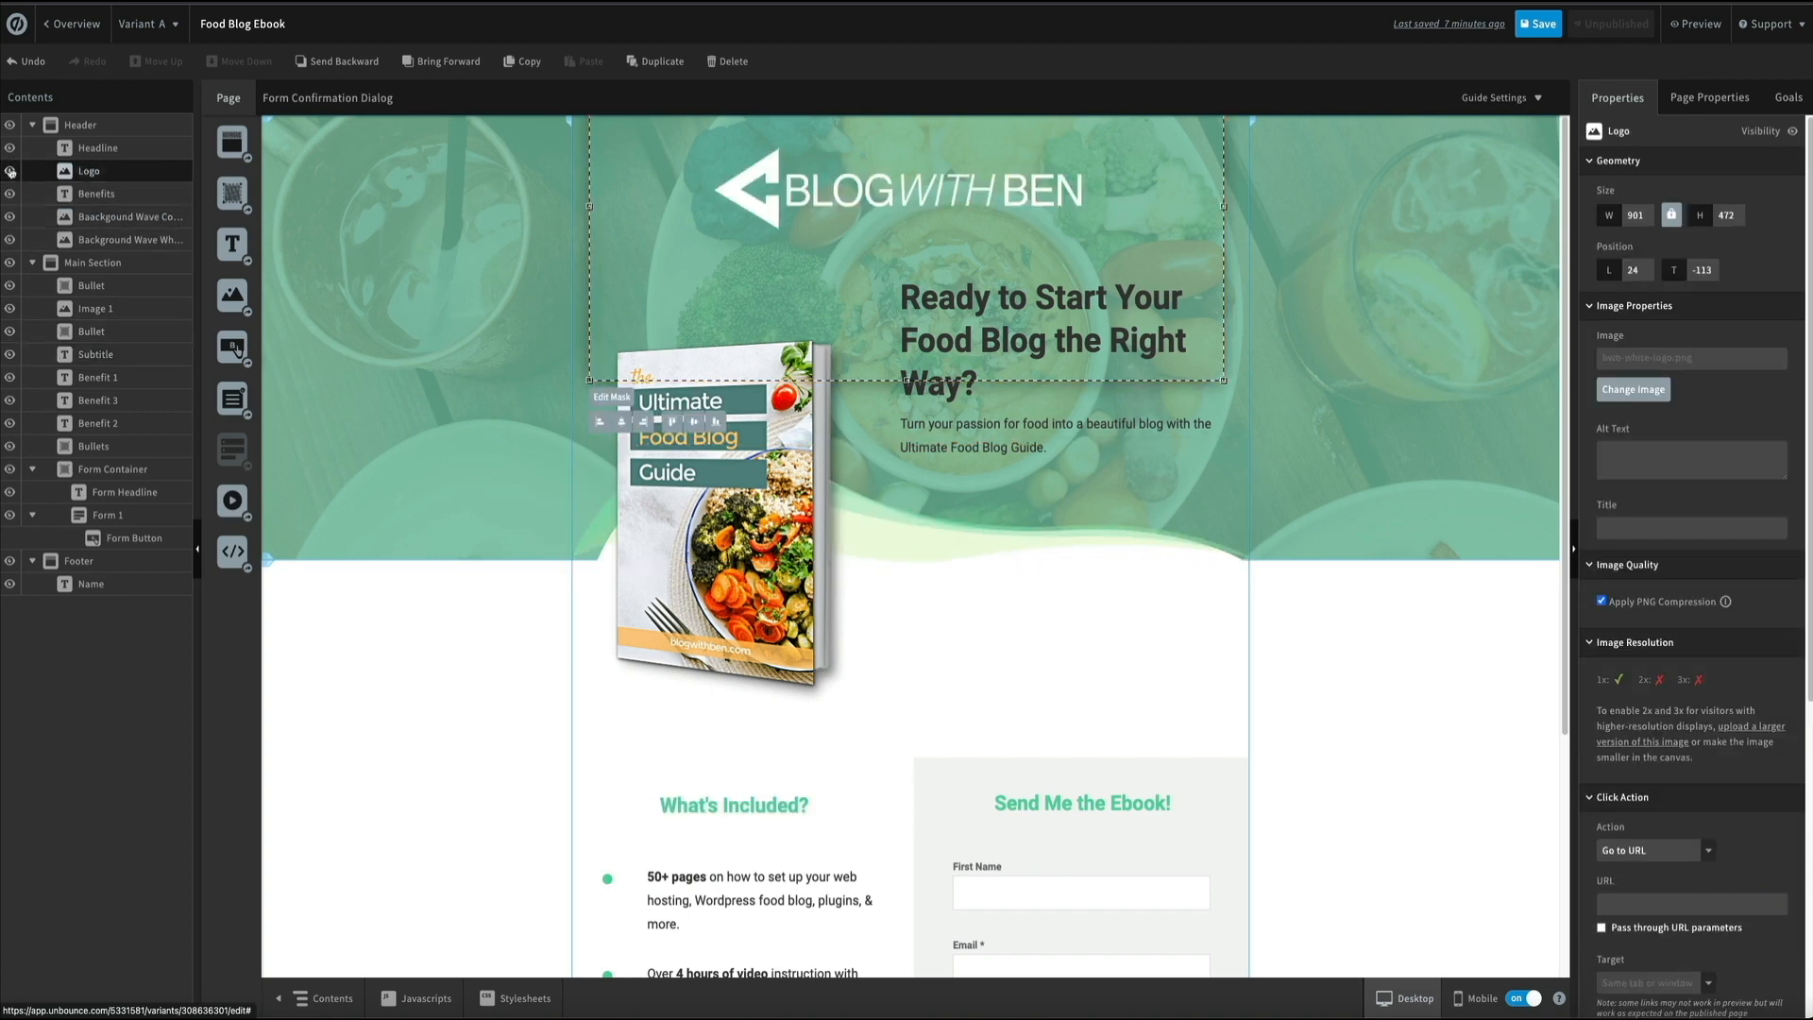
{"action": "left_click", "coordinate": [92, 262]}
{"action": "left_click", "coordinate": [321, 998]}
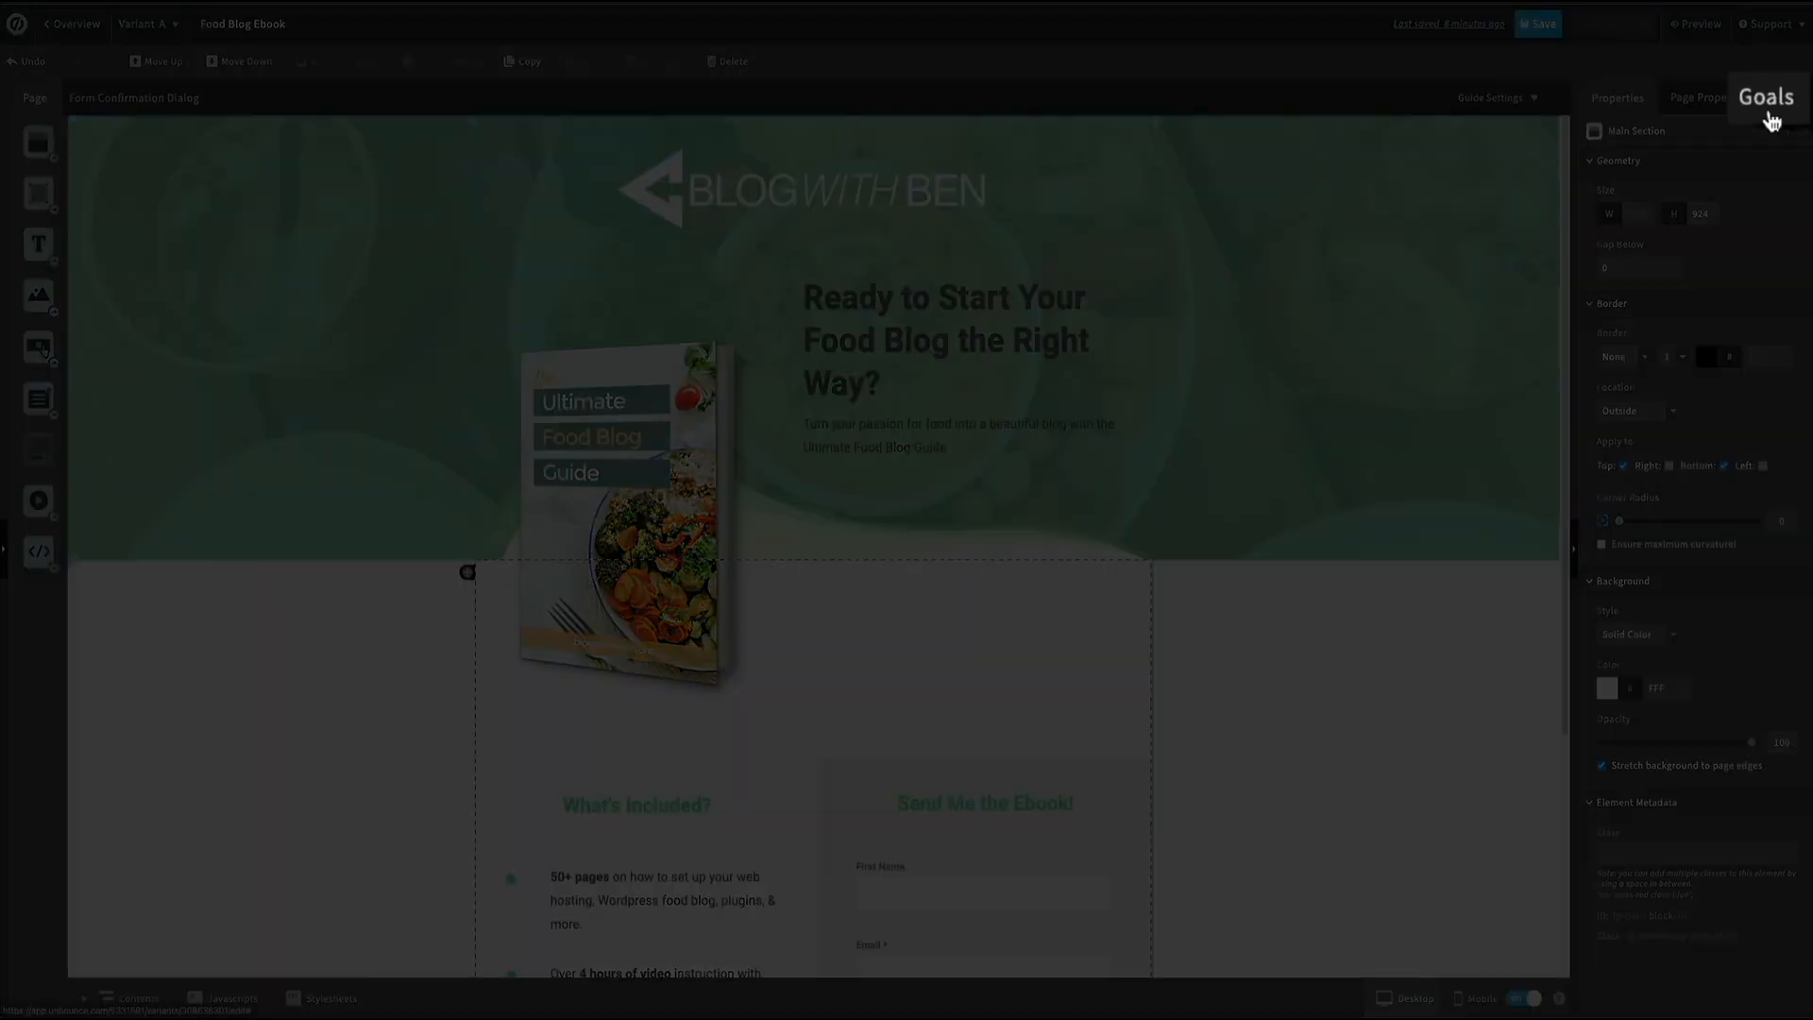
Step: Review the page's conversion goals and properties, and inspect the "Send Me the Ebook!" form container
{"action": "left_click", "coordinate": [1772, 119]}
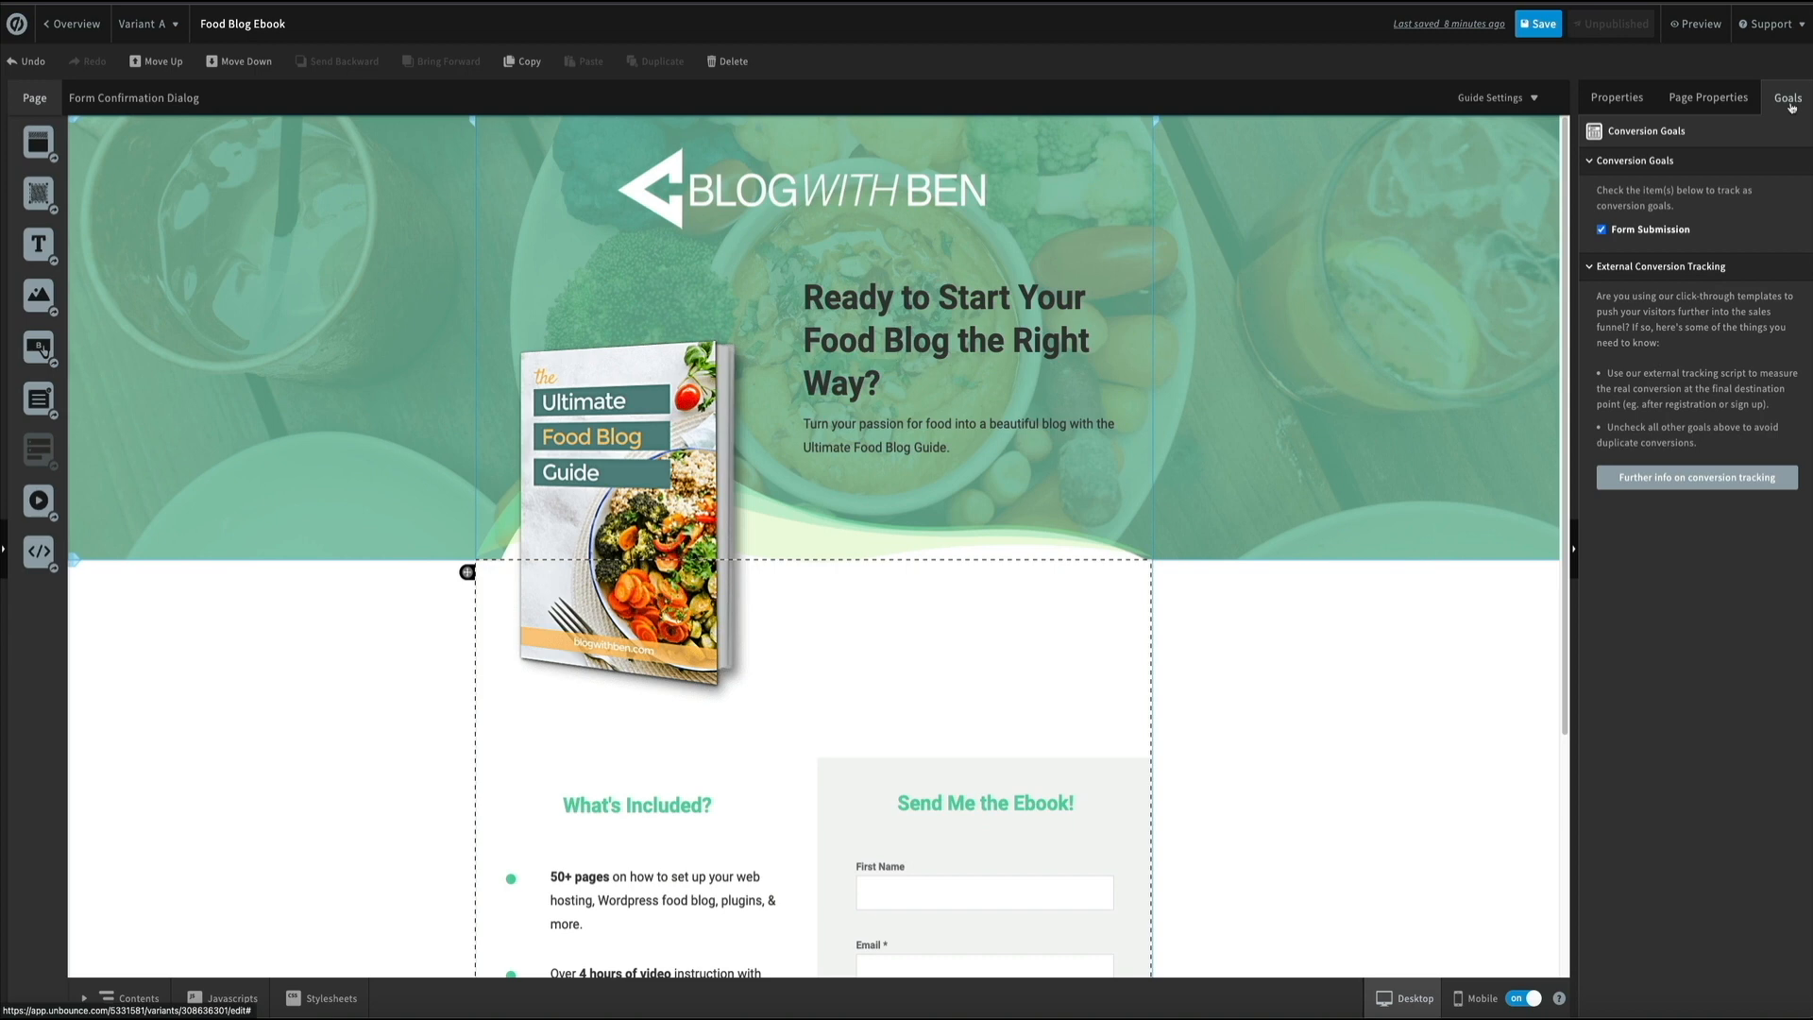
{"action": "left_click", "coordinate": [1711, 98]}
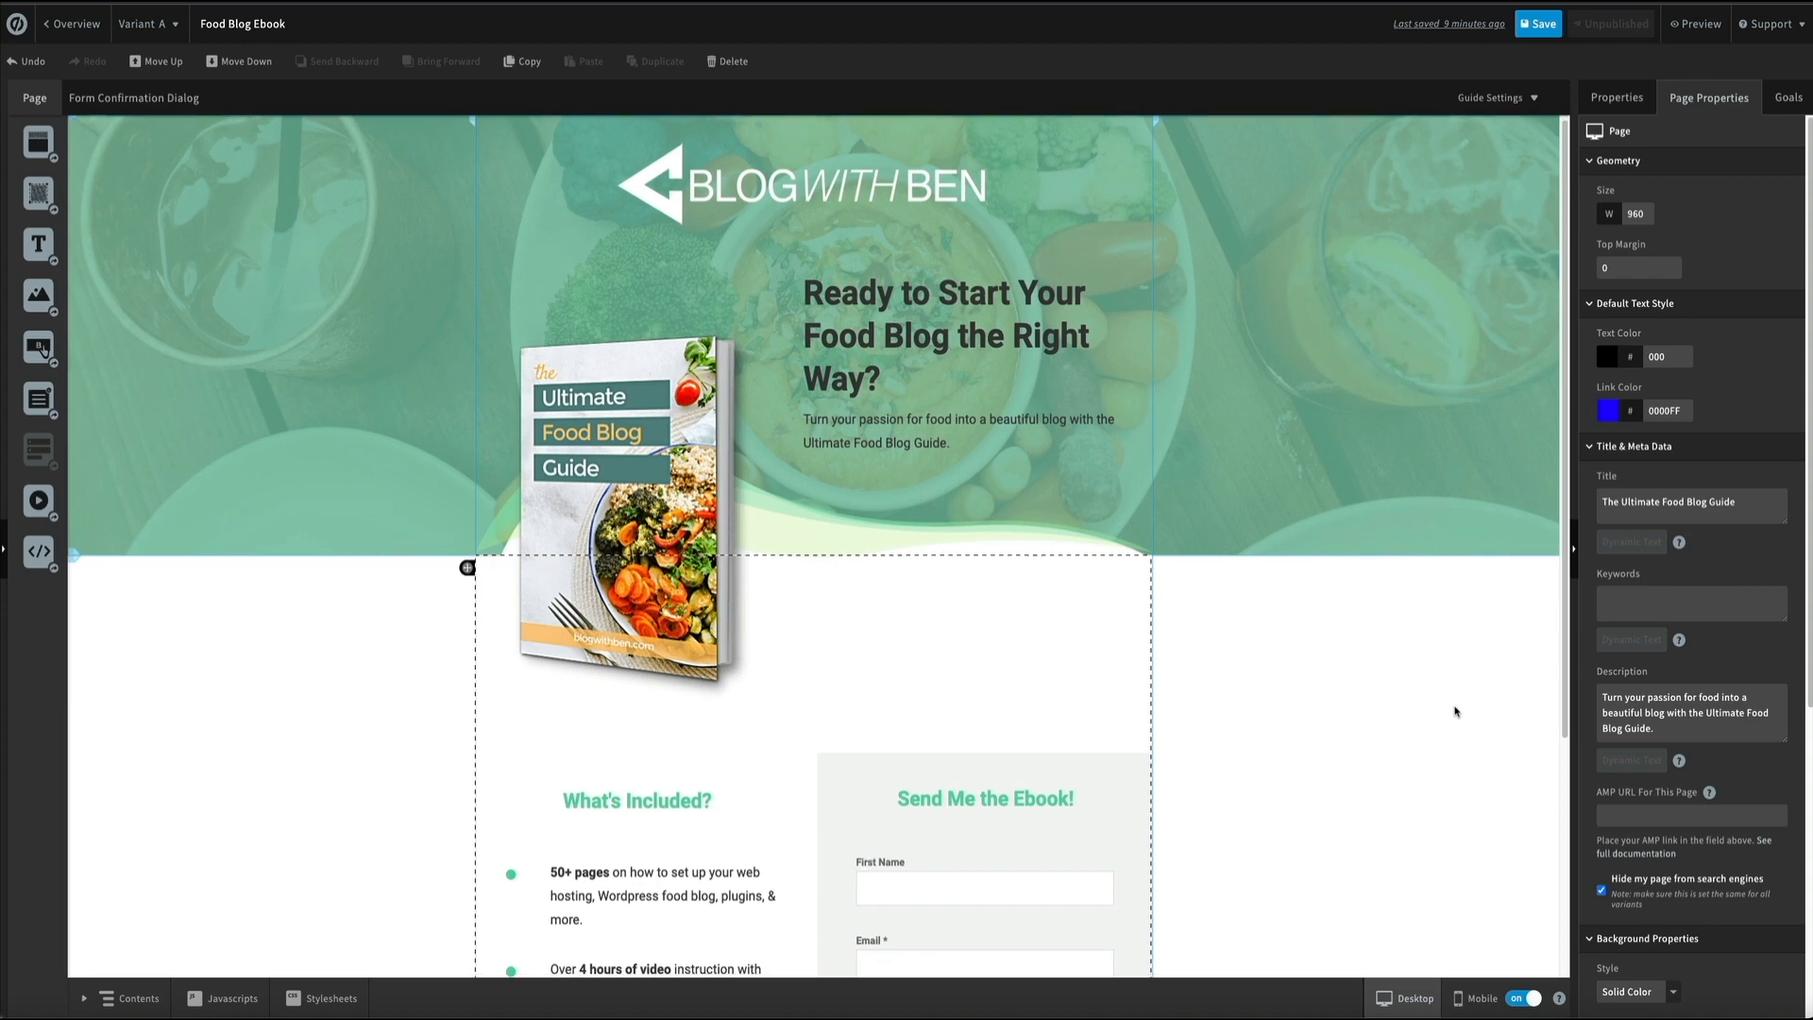
{"action": "scroll", "coordinate": [1455, 711], "scroll_direction": "down", "scroll_amount": 3}
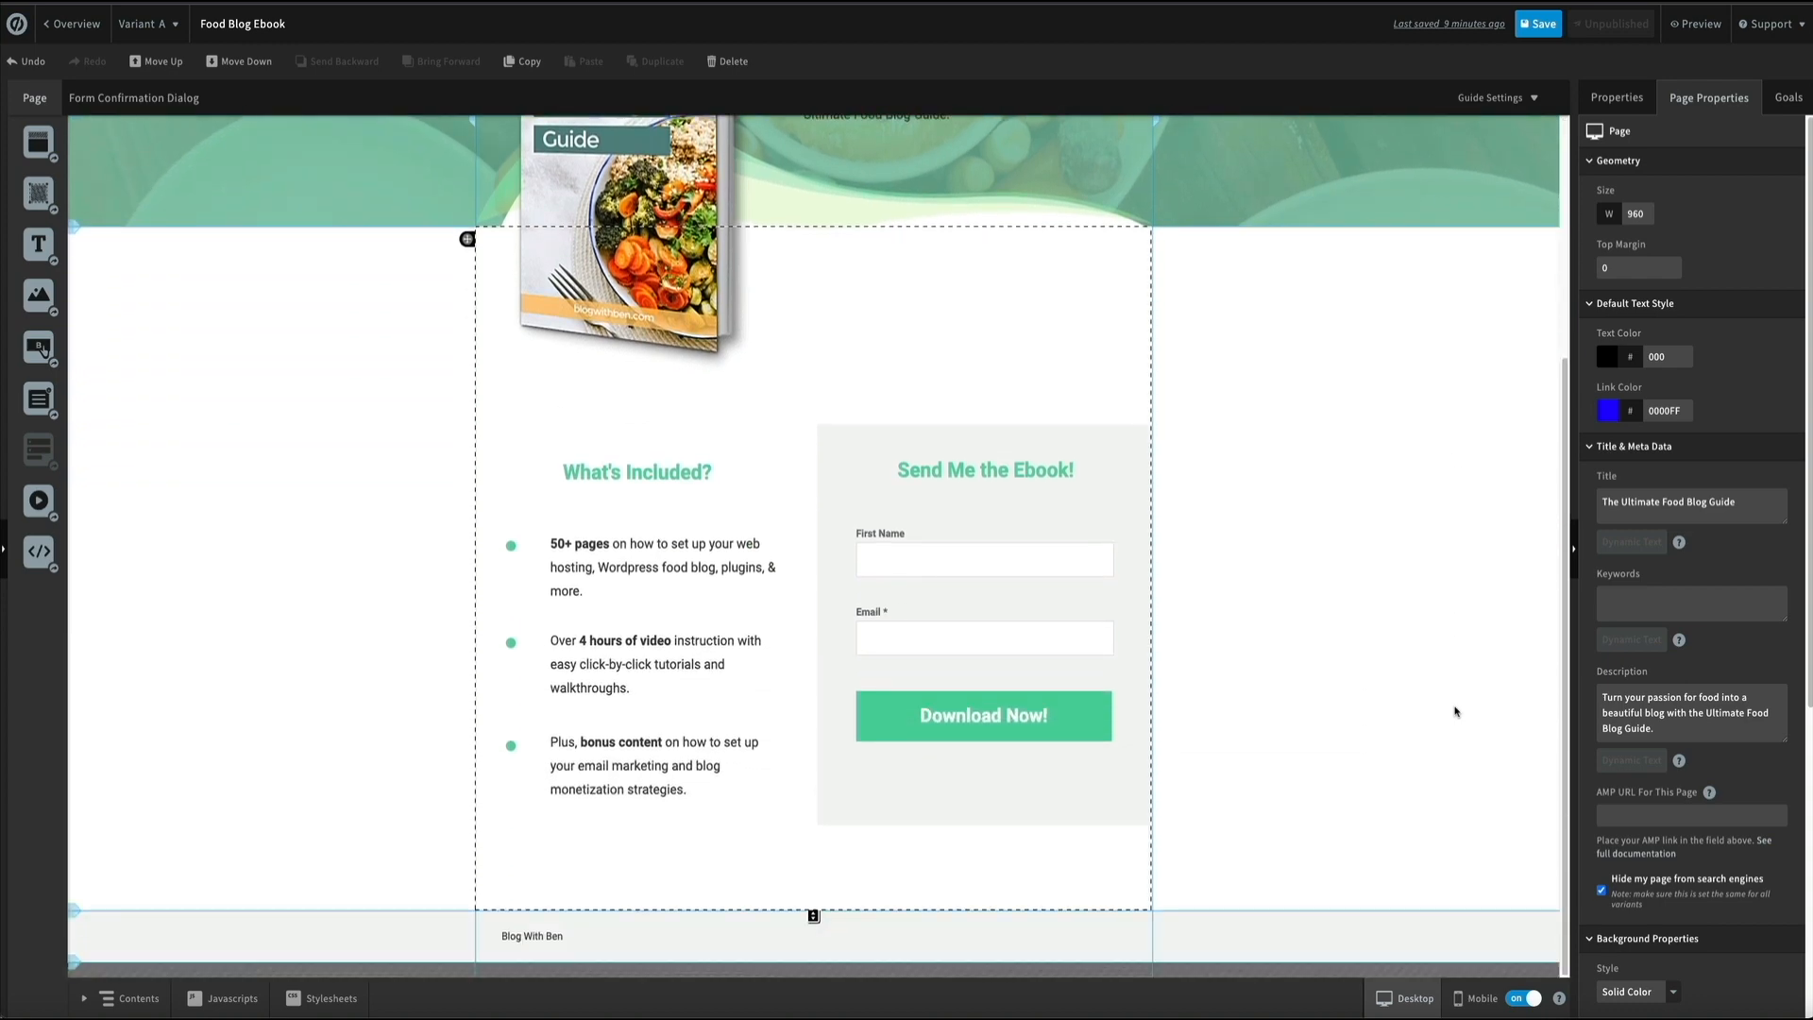
{"action": "left_click", "coordinate": [1130, 456]}
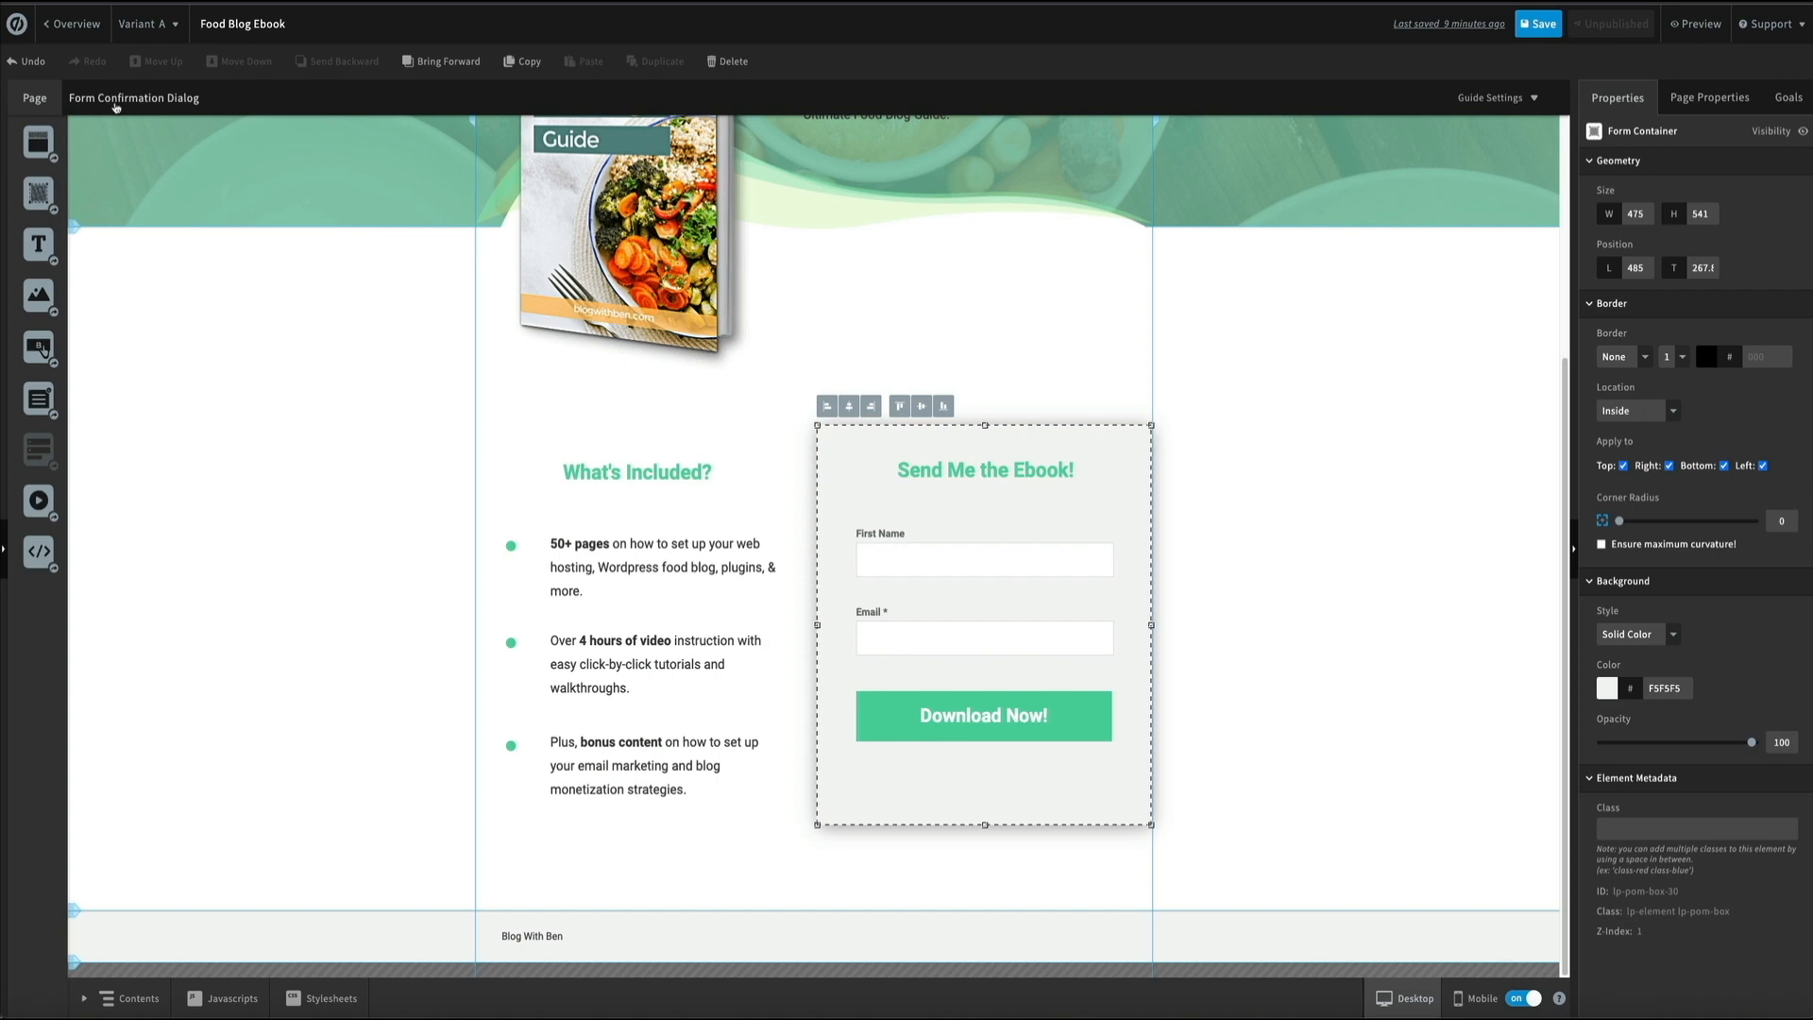
Step: In the form confirmation dialog, replace the thank-you heading with "Yay! Your Guide is on the Way!"
{"action": "left_click", "coordinate": [115, 106]}
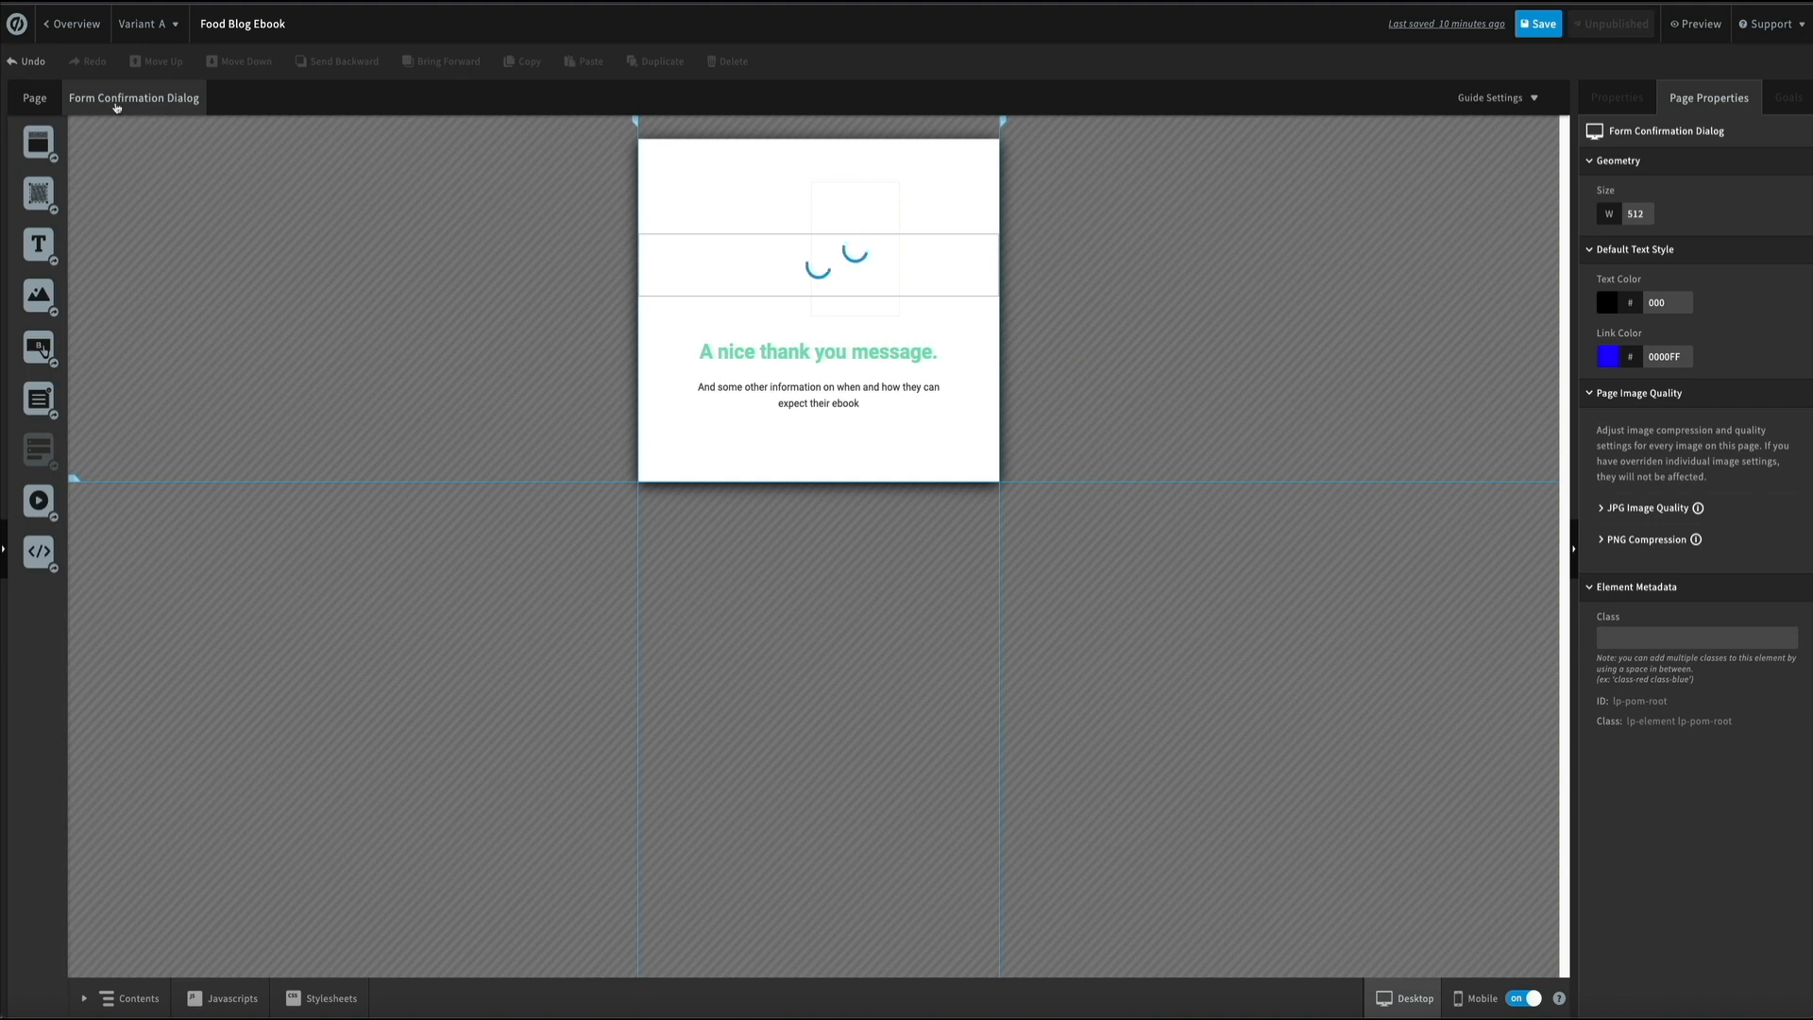
{"action": "left_click", "coordinate": [831, 354]}
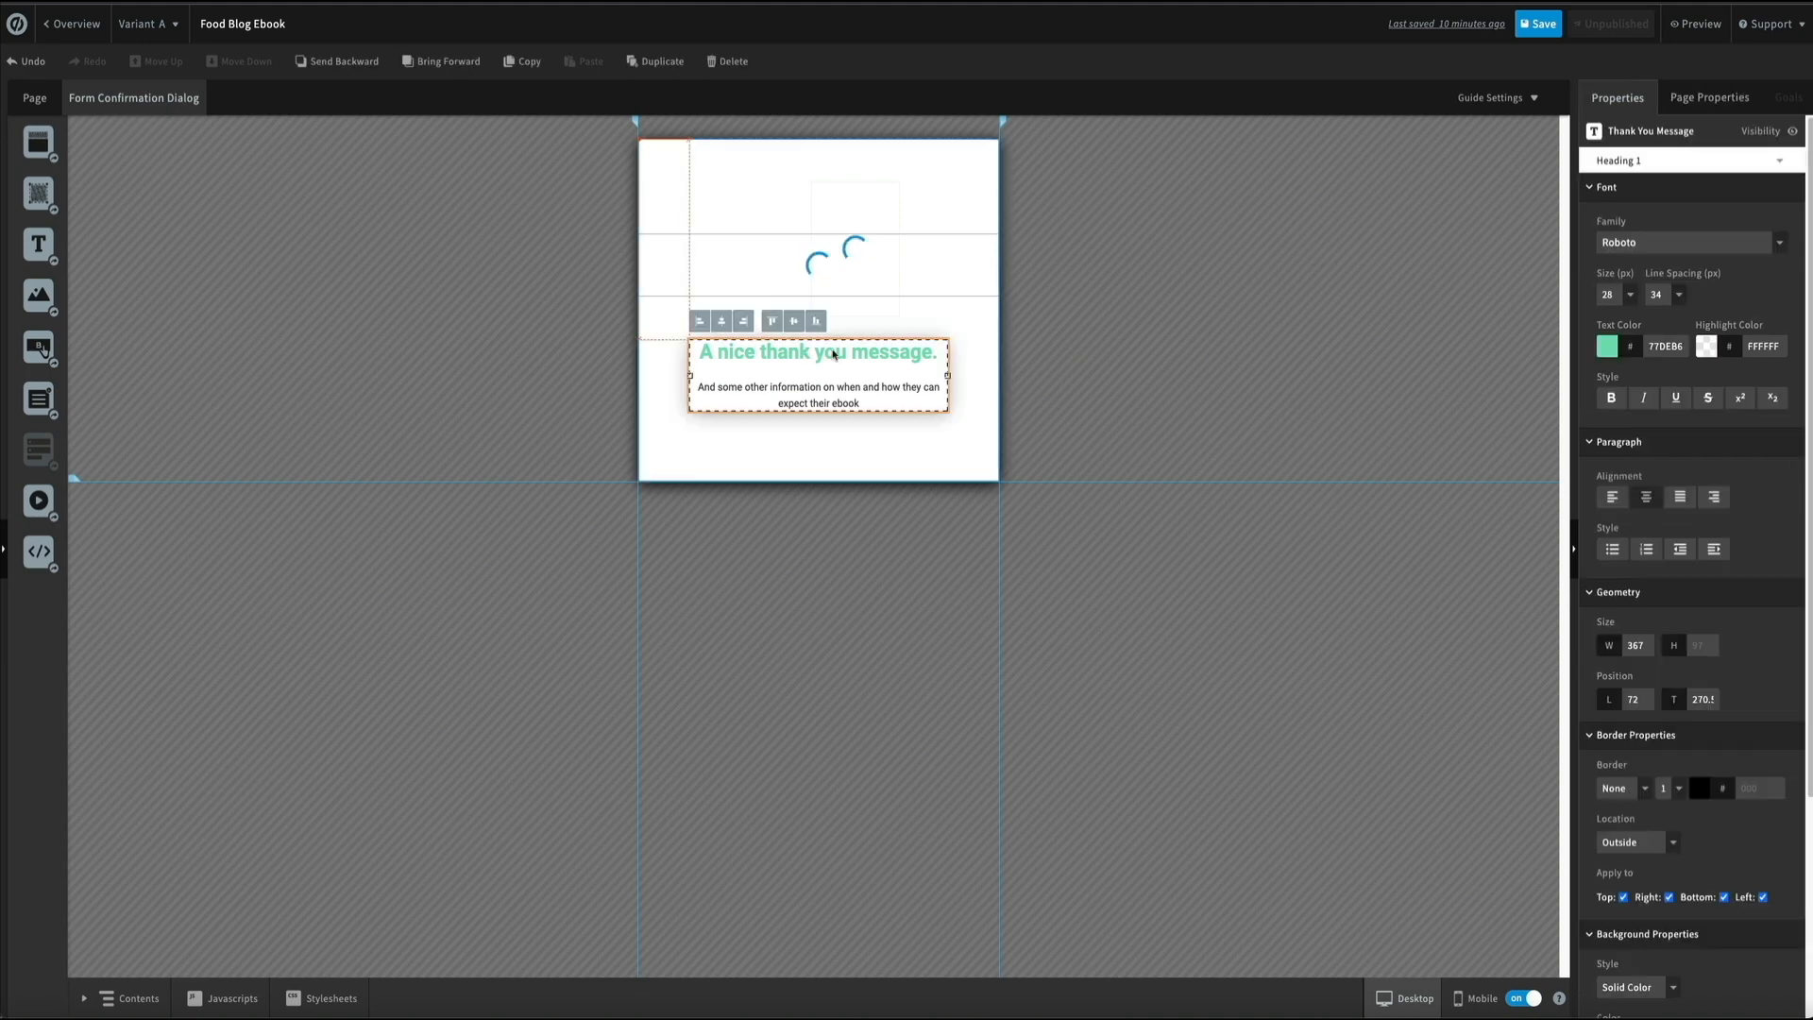
{"action": "double_click", "coordinate": [833, 352]}
{"action": "type", "text": "Yay"}
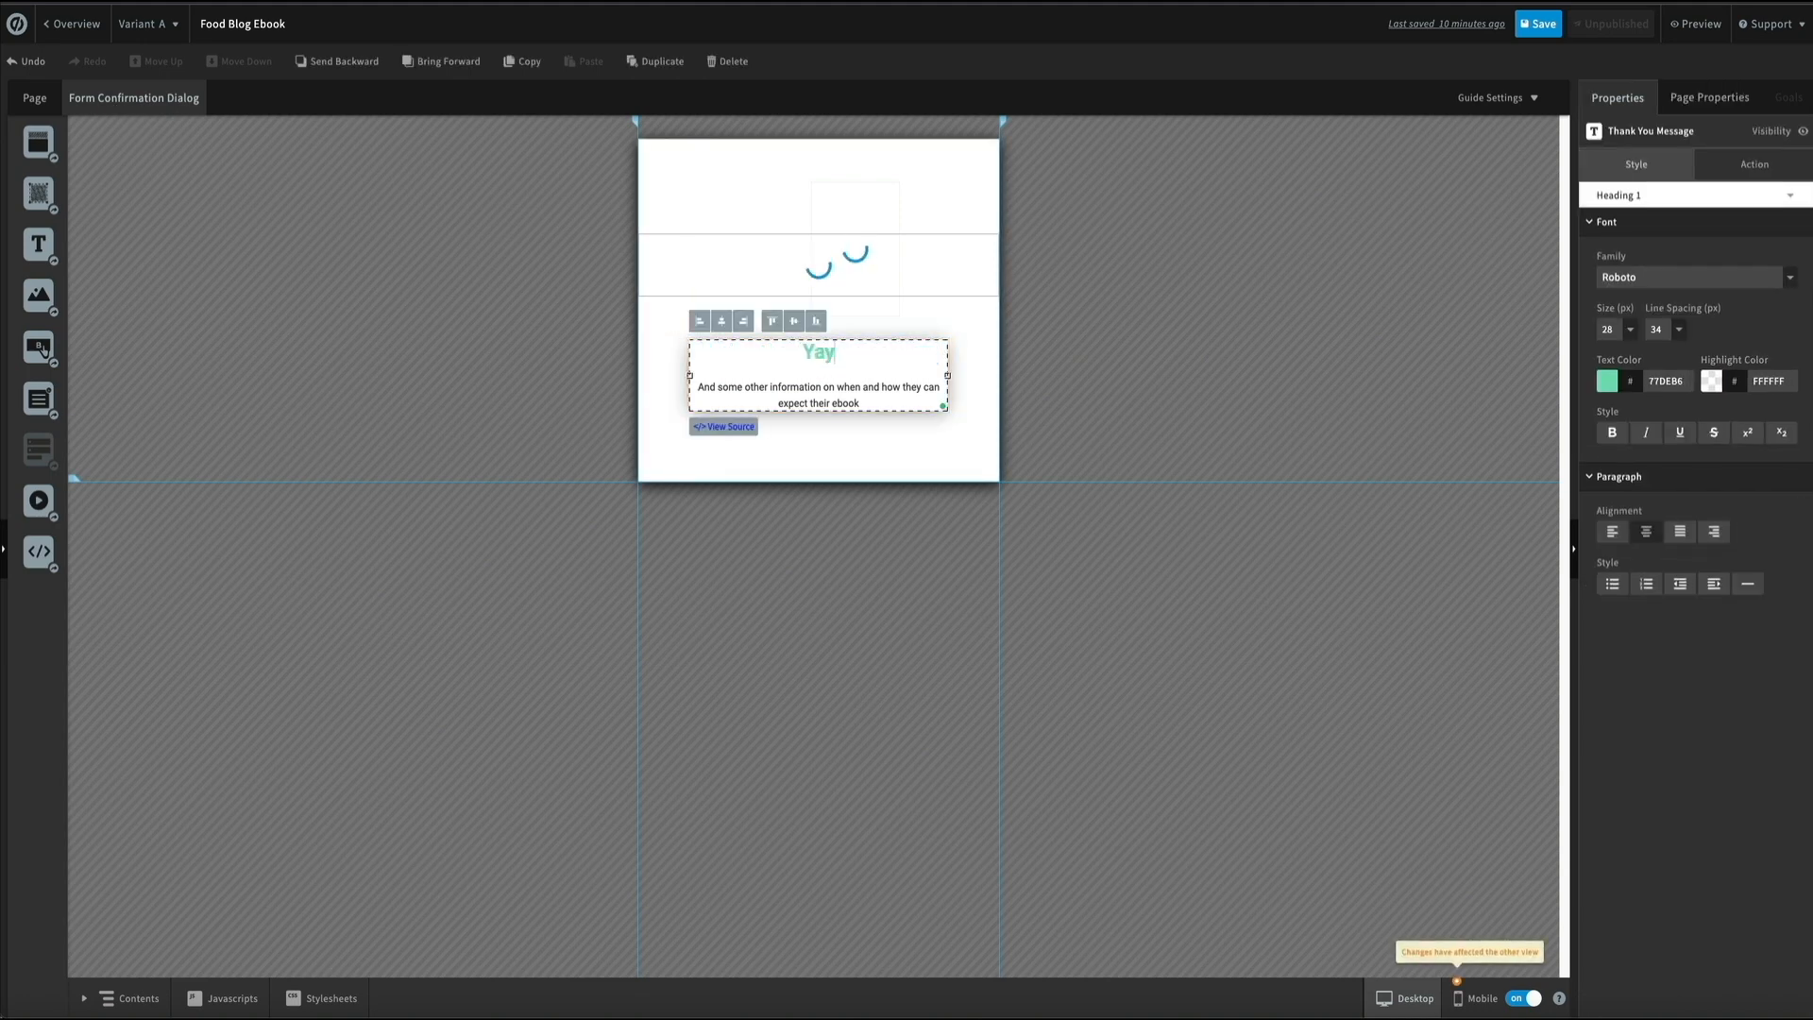
{"action": "type", "text": "! Your"}
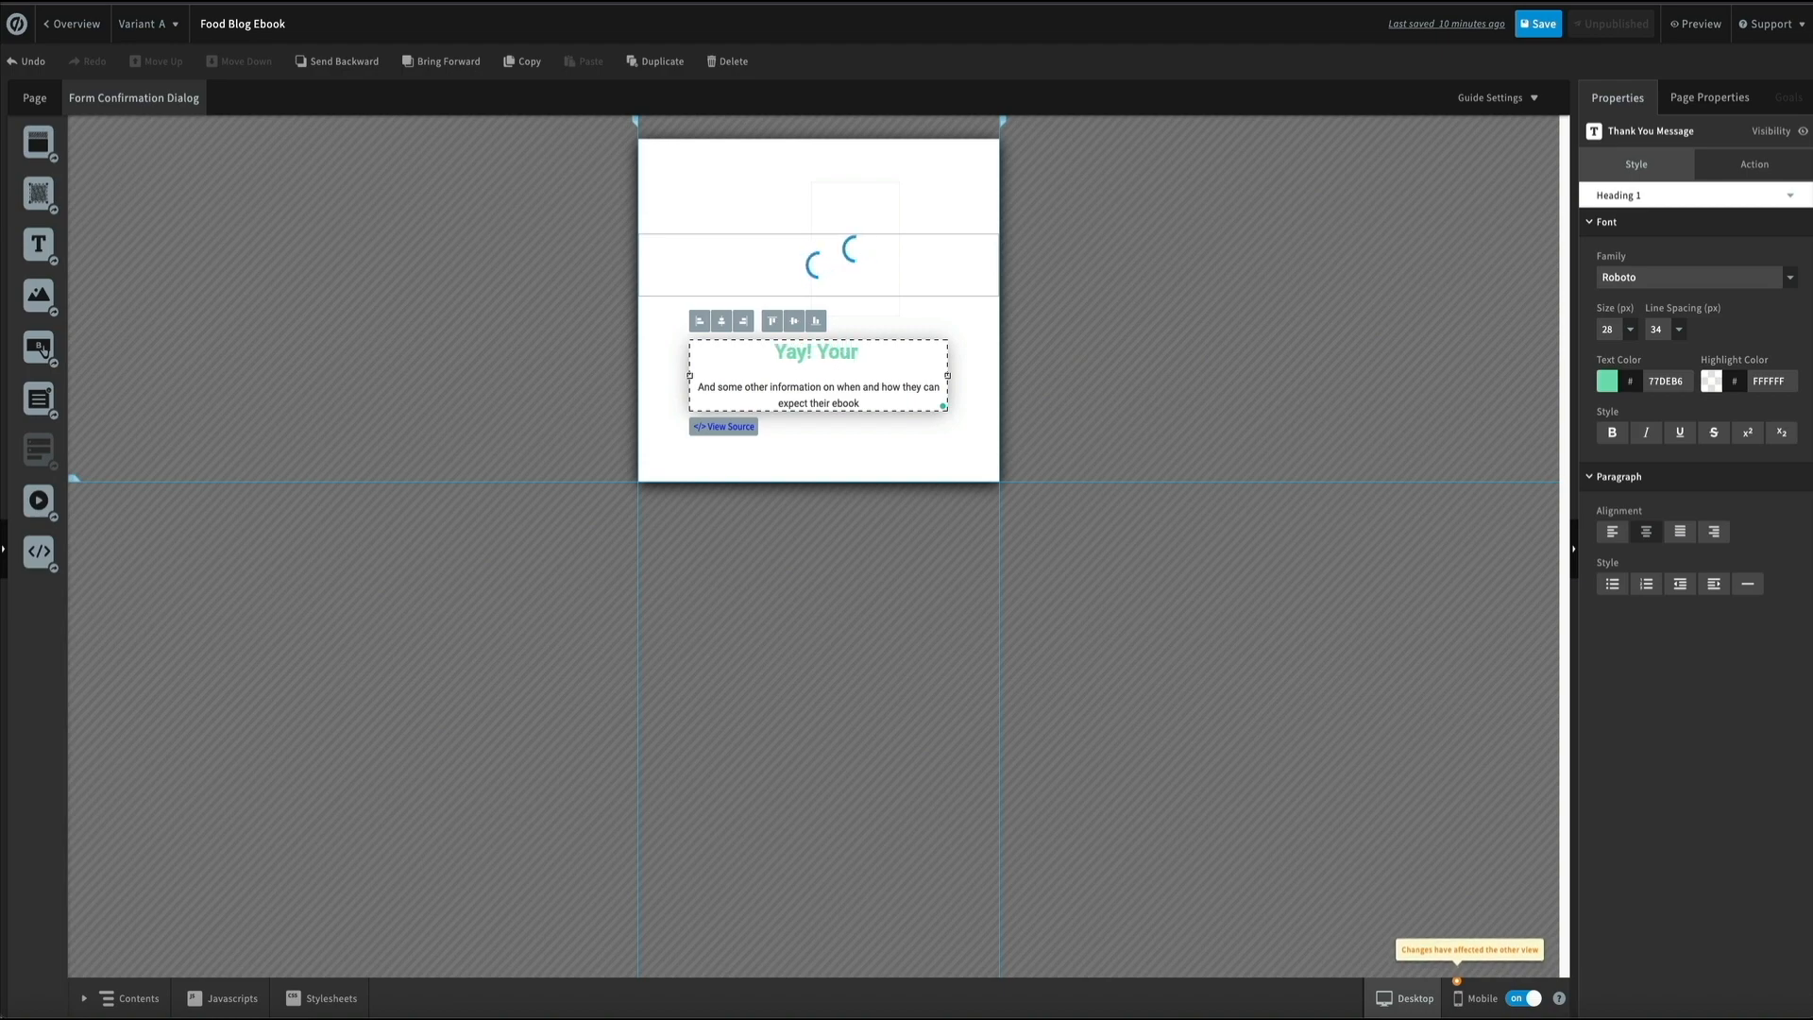
{"action": "type", "text": " Guide is"}
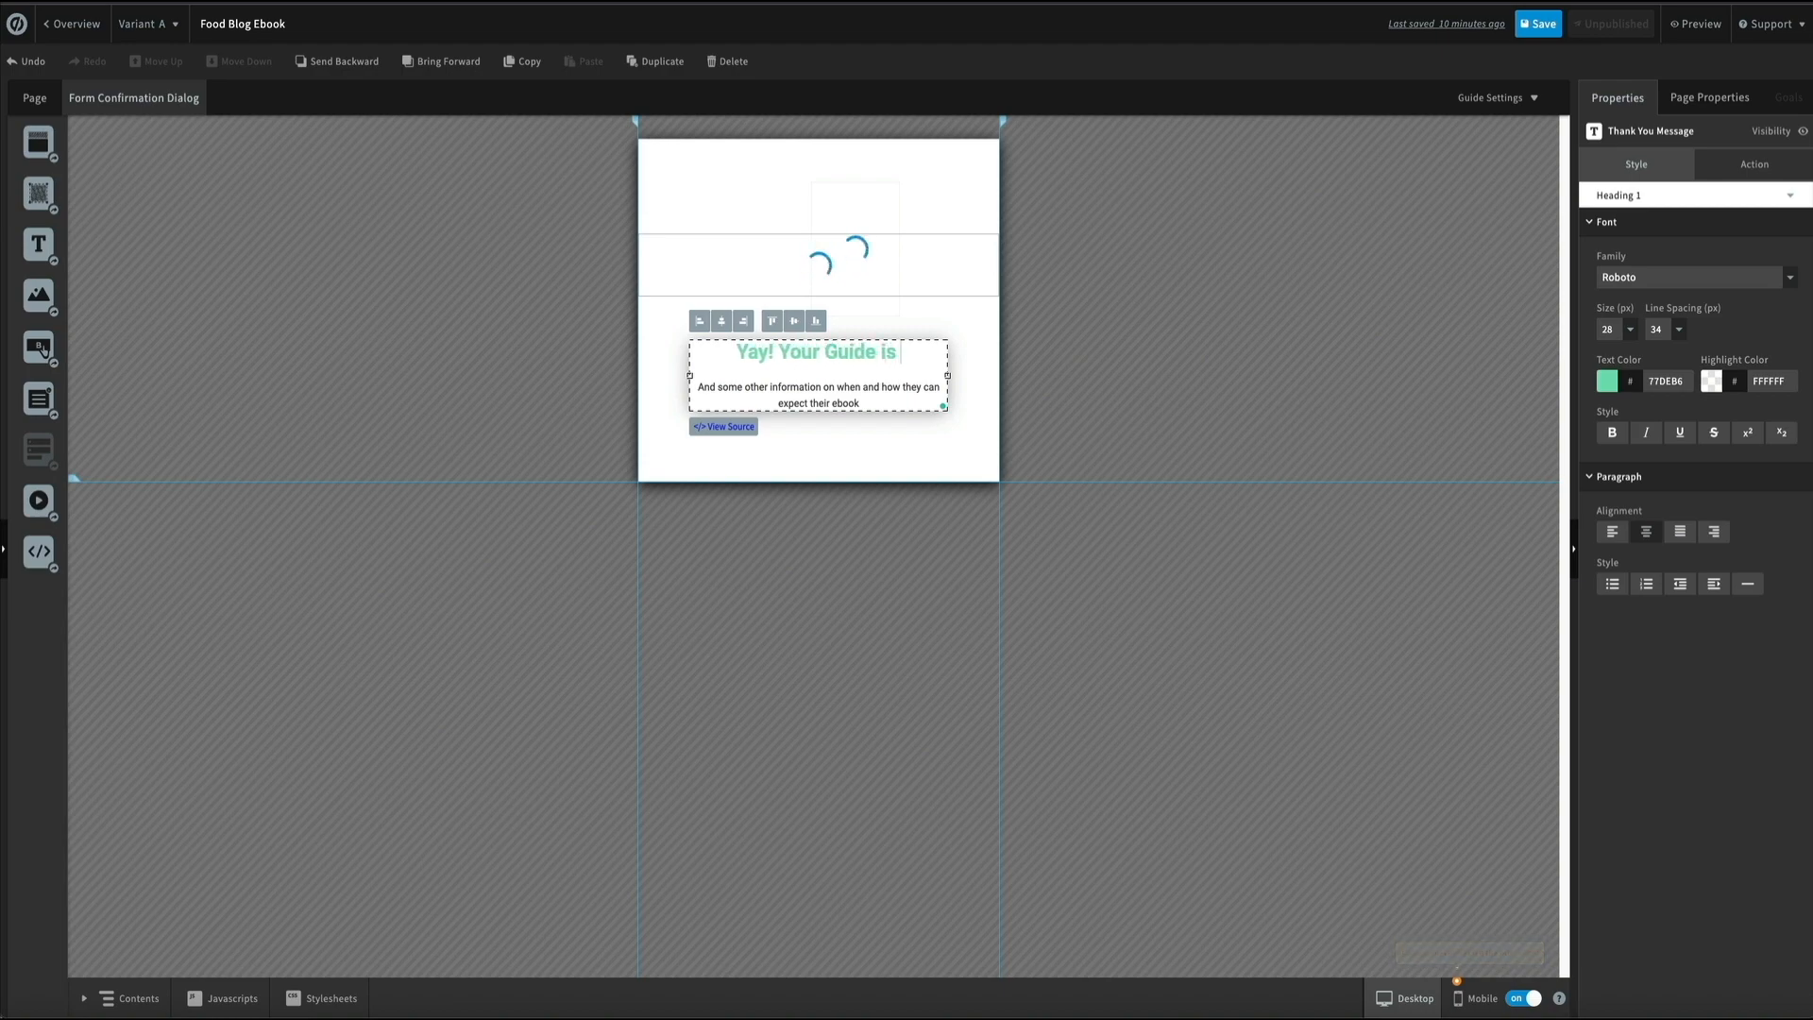
{"action": "type", "text": " on the w"}
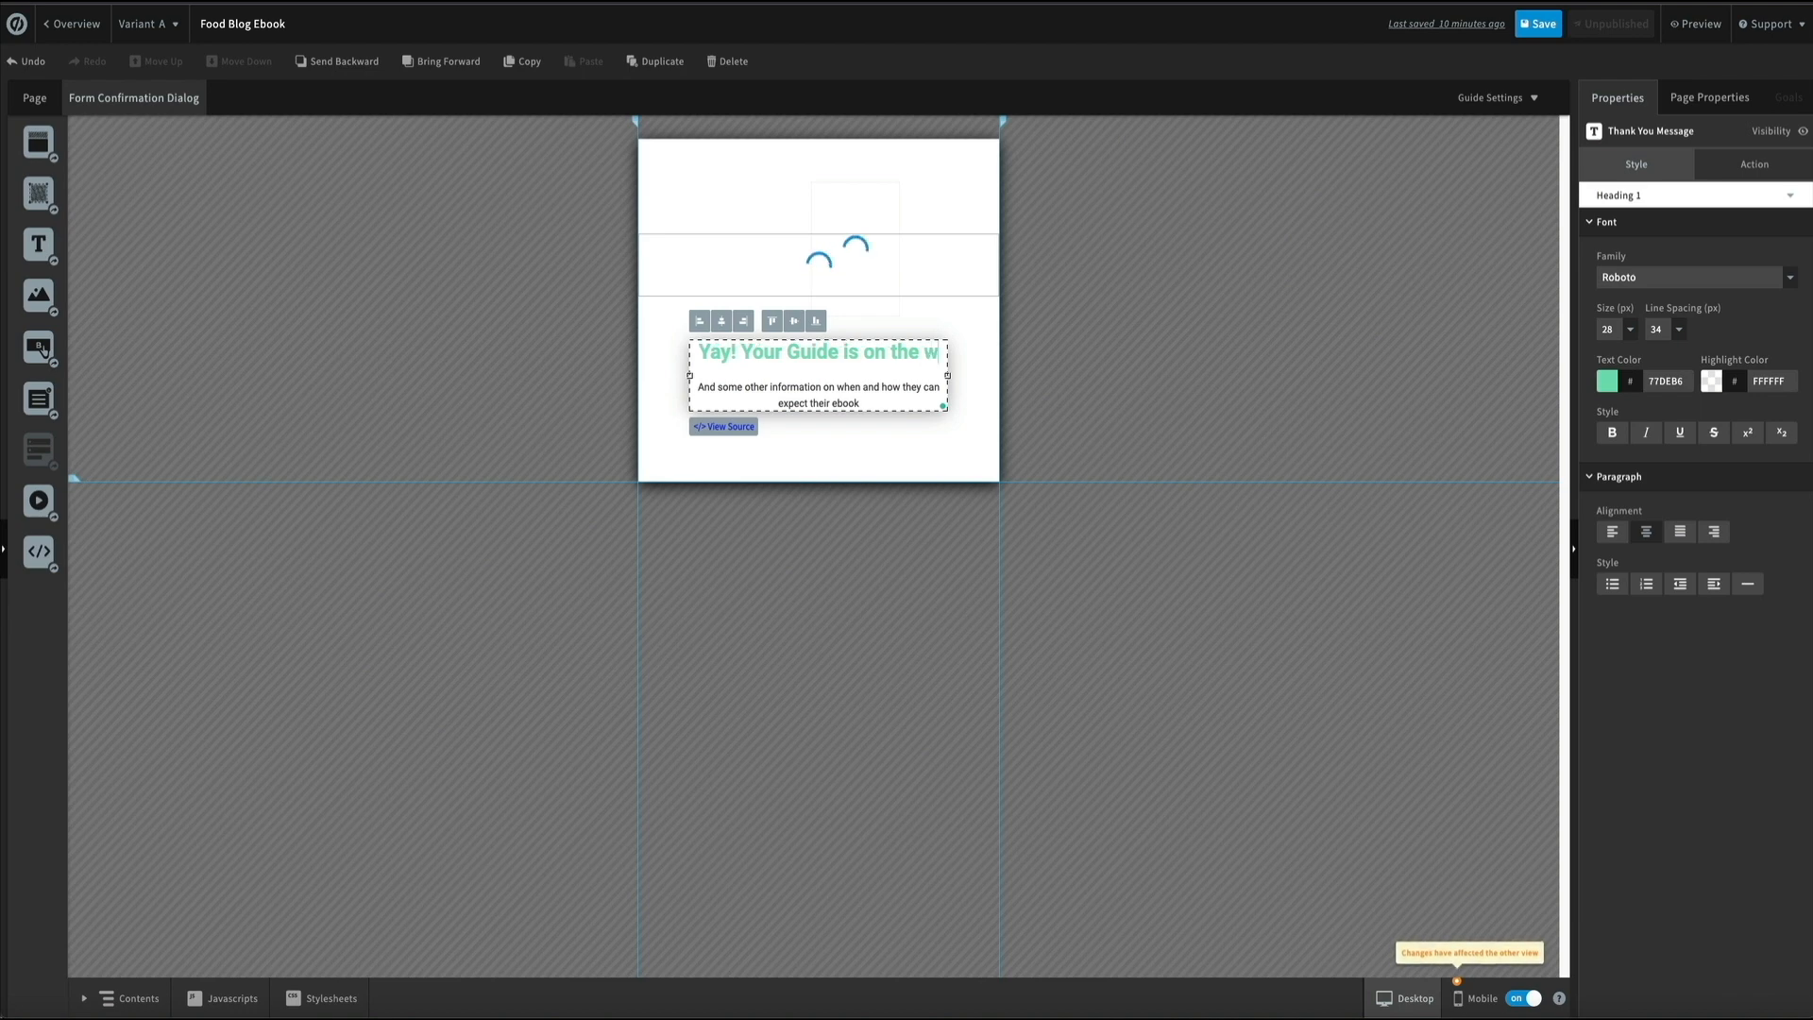
{"action": "key", "text": "BackSpace"}
{"action": "type", "text": "Way!"}
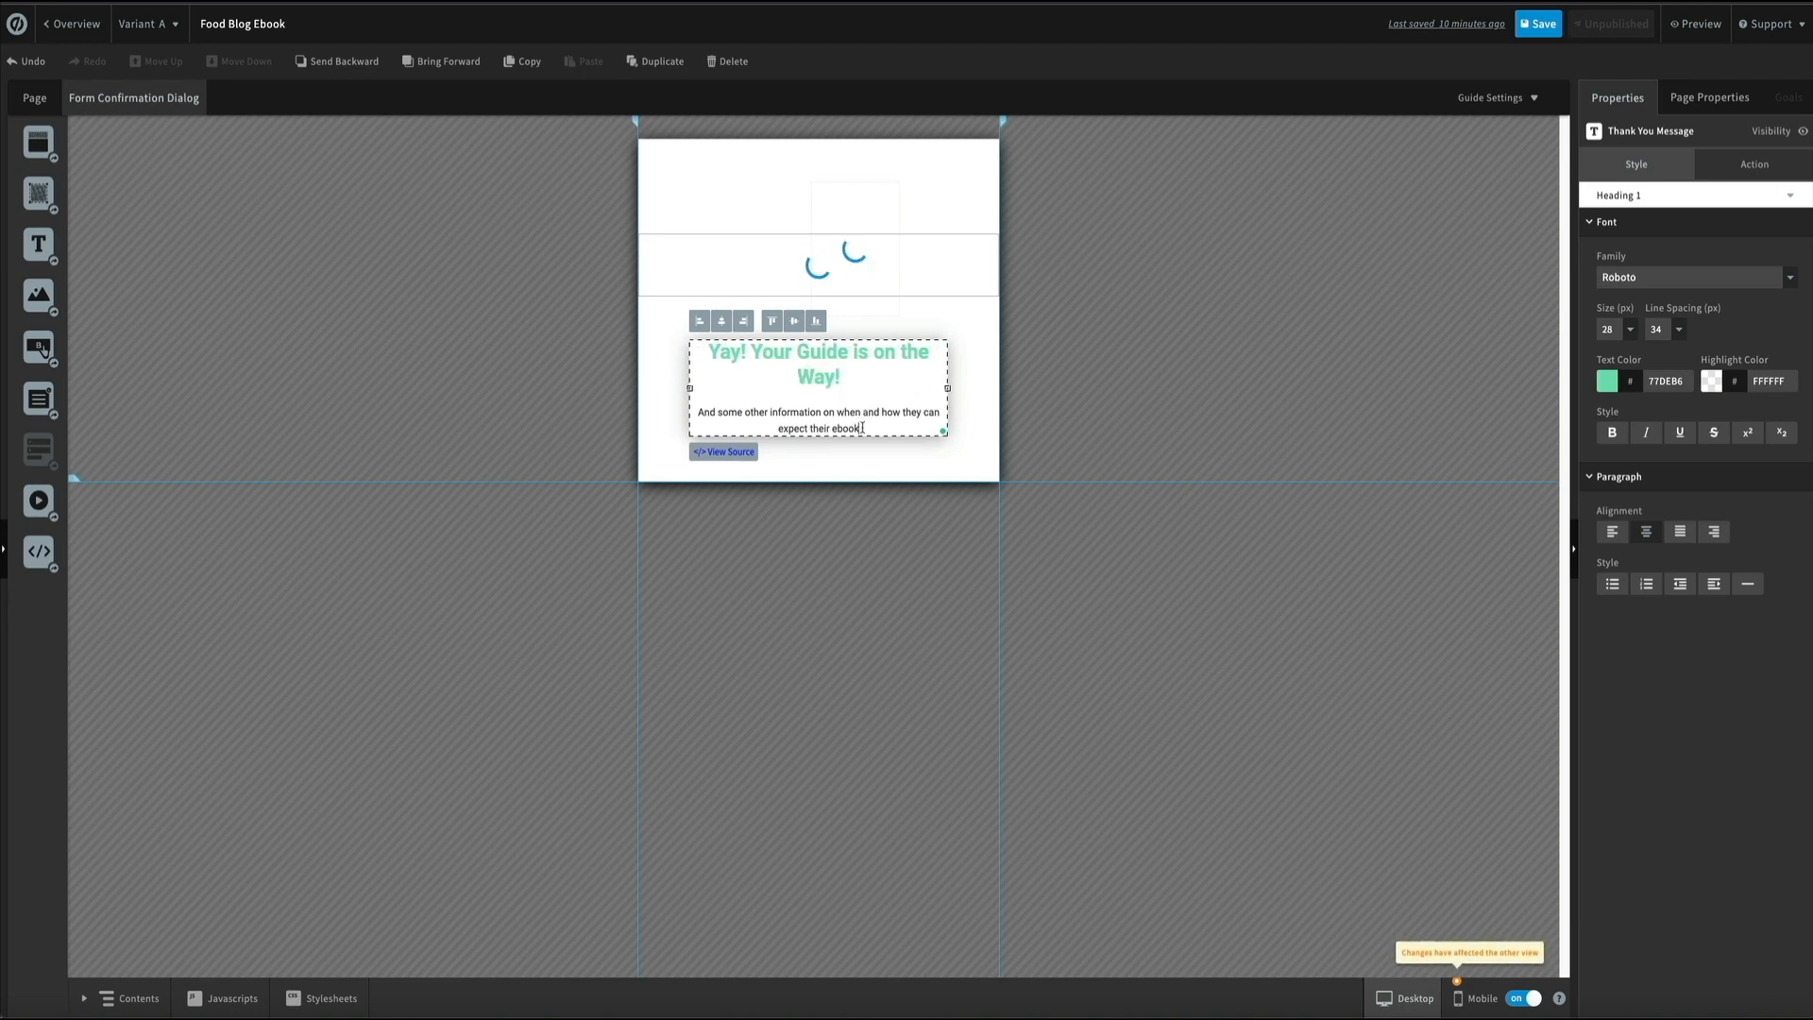
Step: Replace the paragraph below the thank-you heading with "Check your inbox for a confirmation email."
{"action": "left_click_drag", "start_coordinate": [861, 428], "coordinate": [695, 412]}
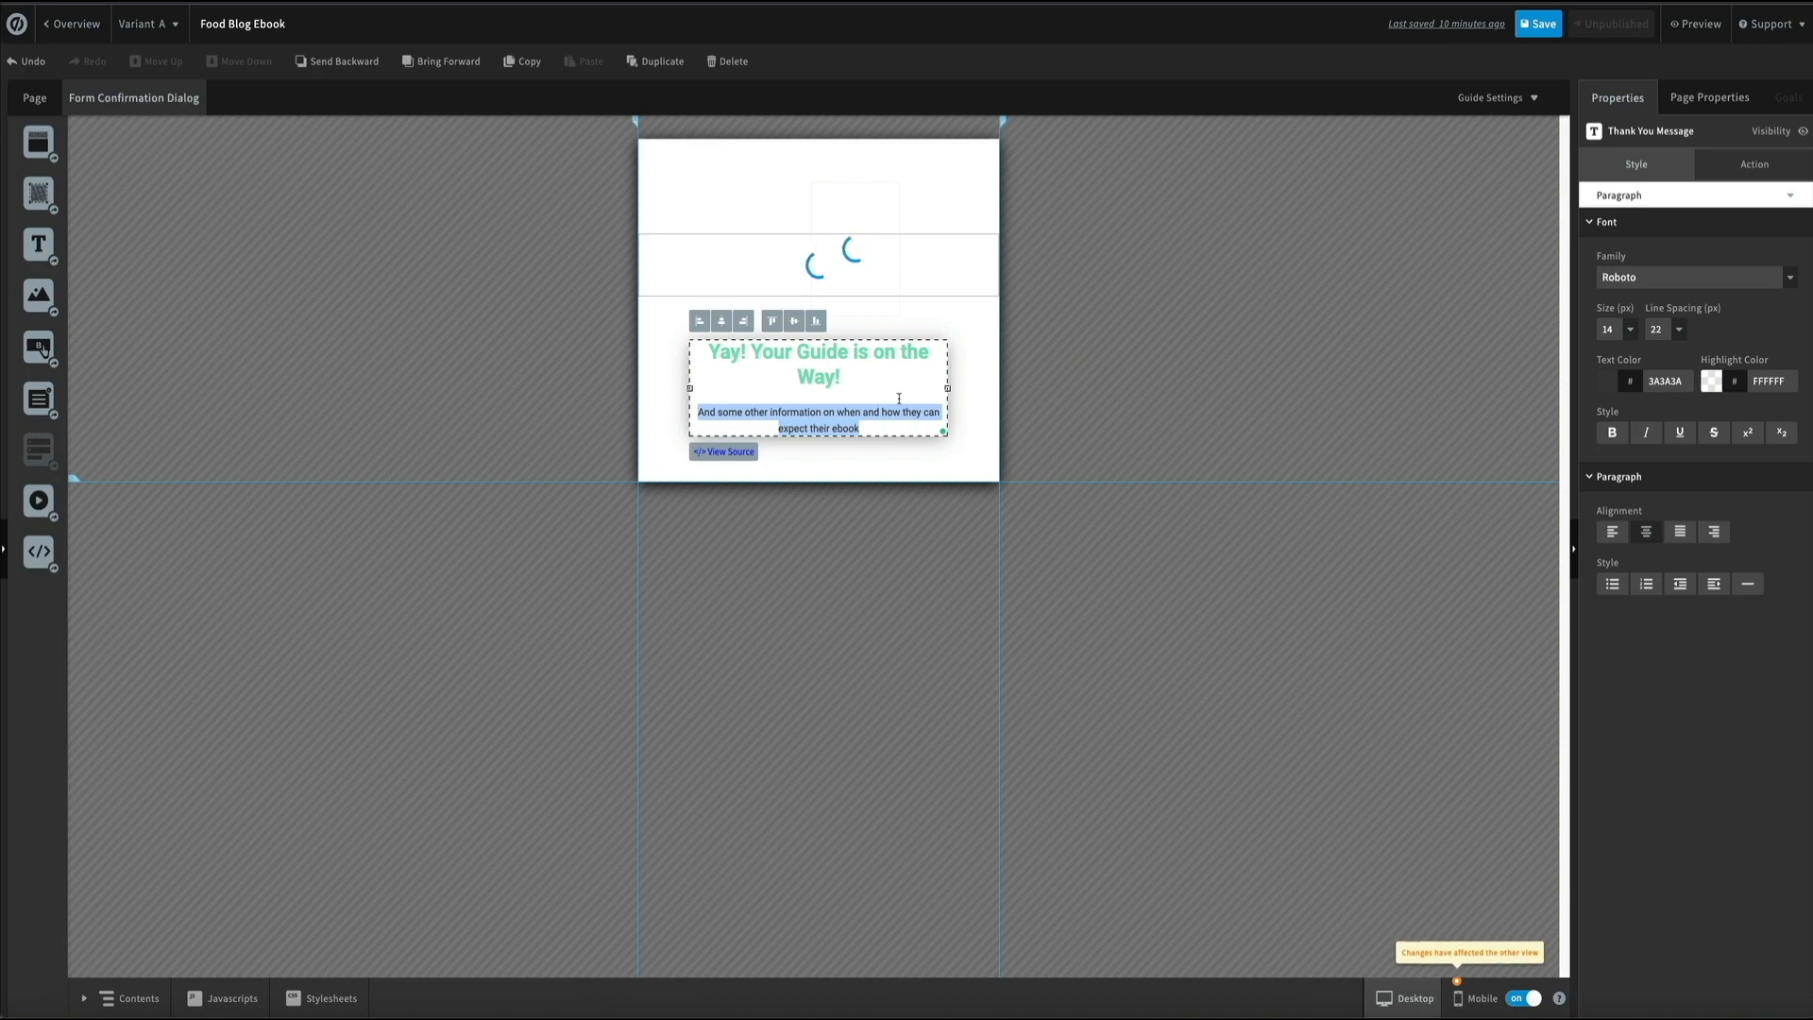
{"action": "type", "text": "Che"}
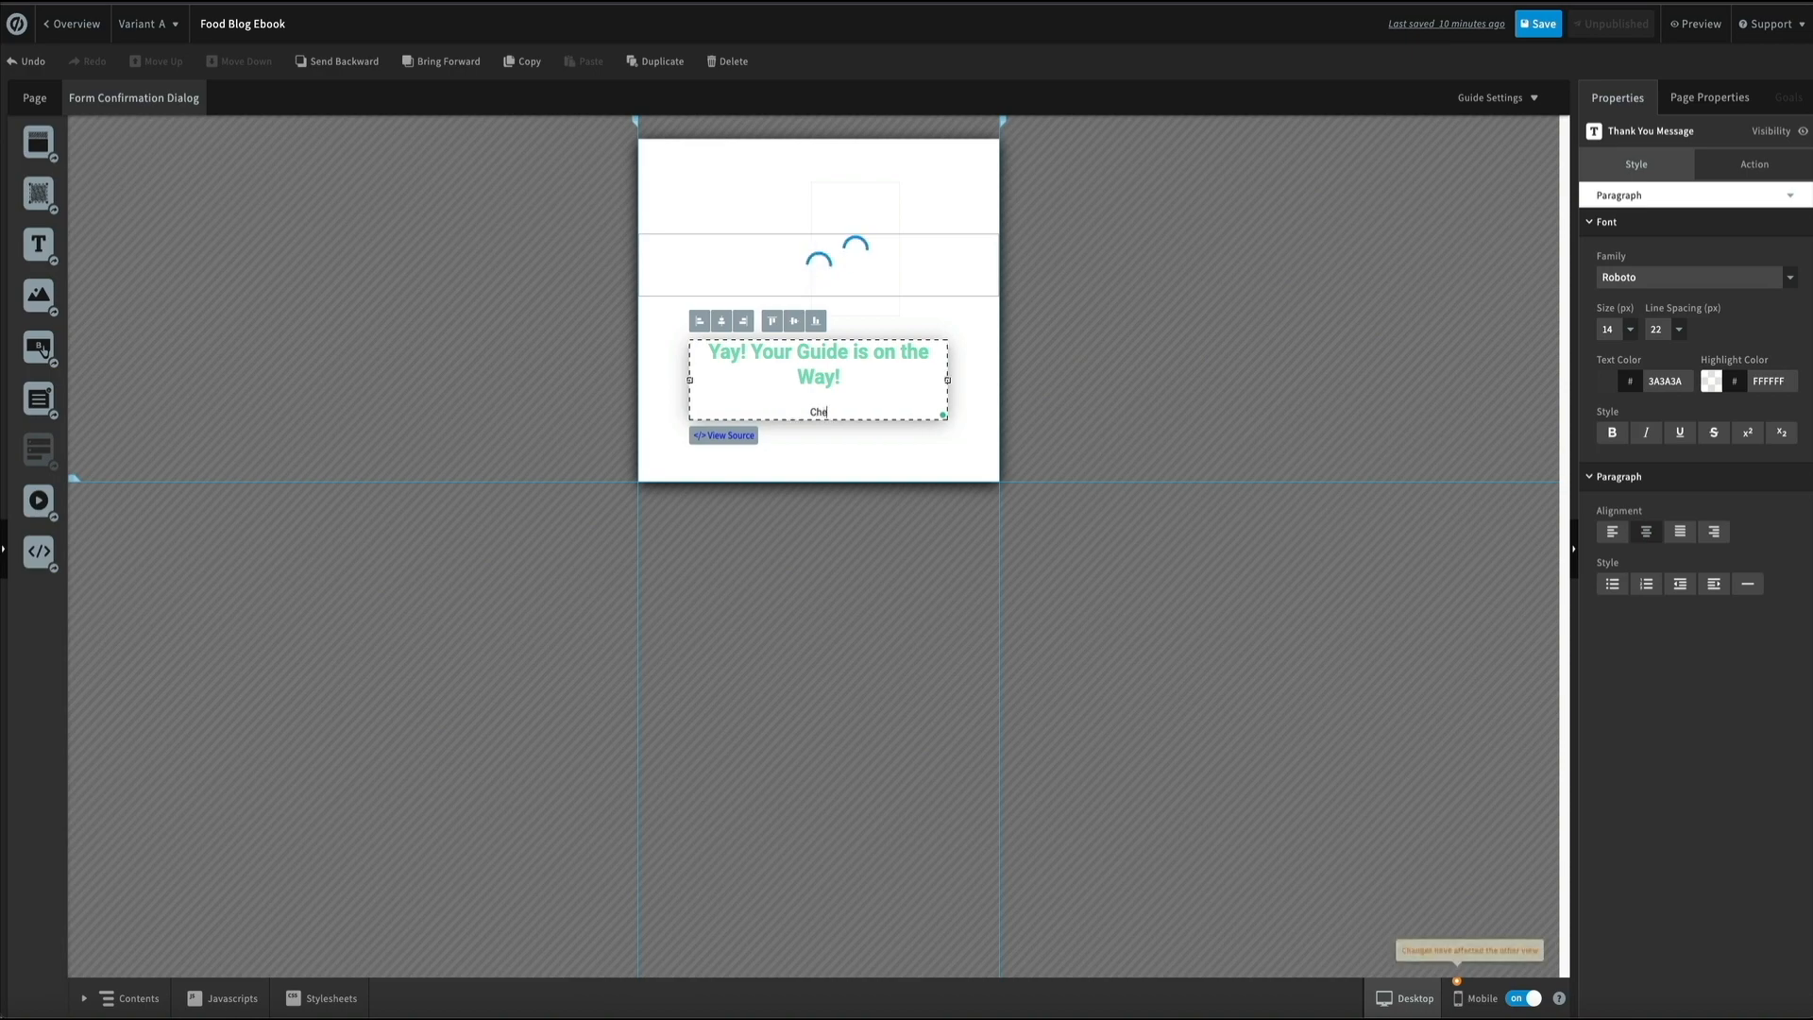
{"action": "type", "text": "ck your inbo"}
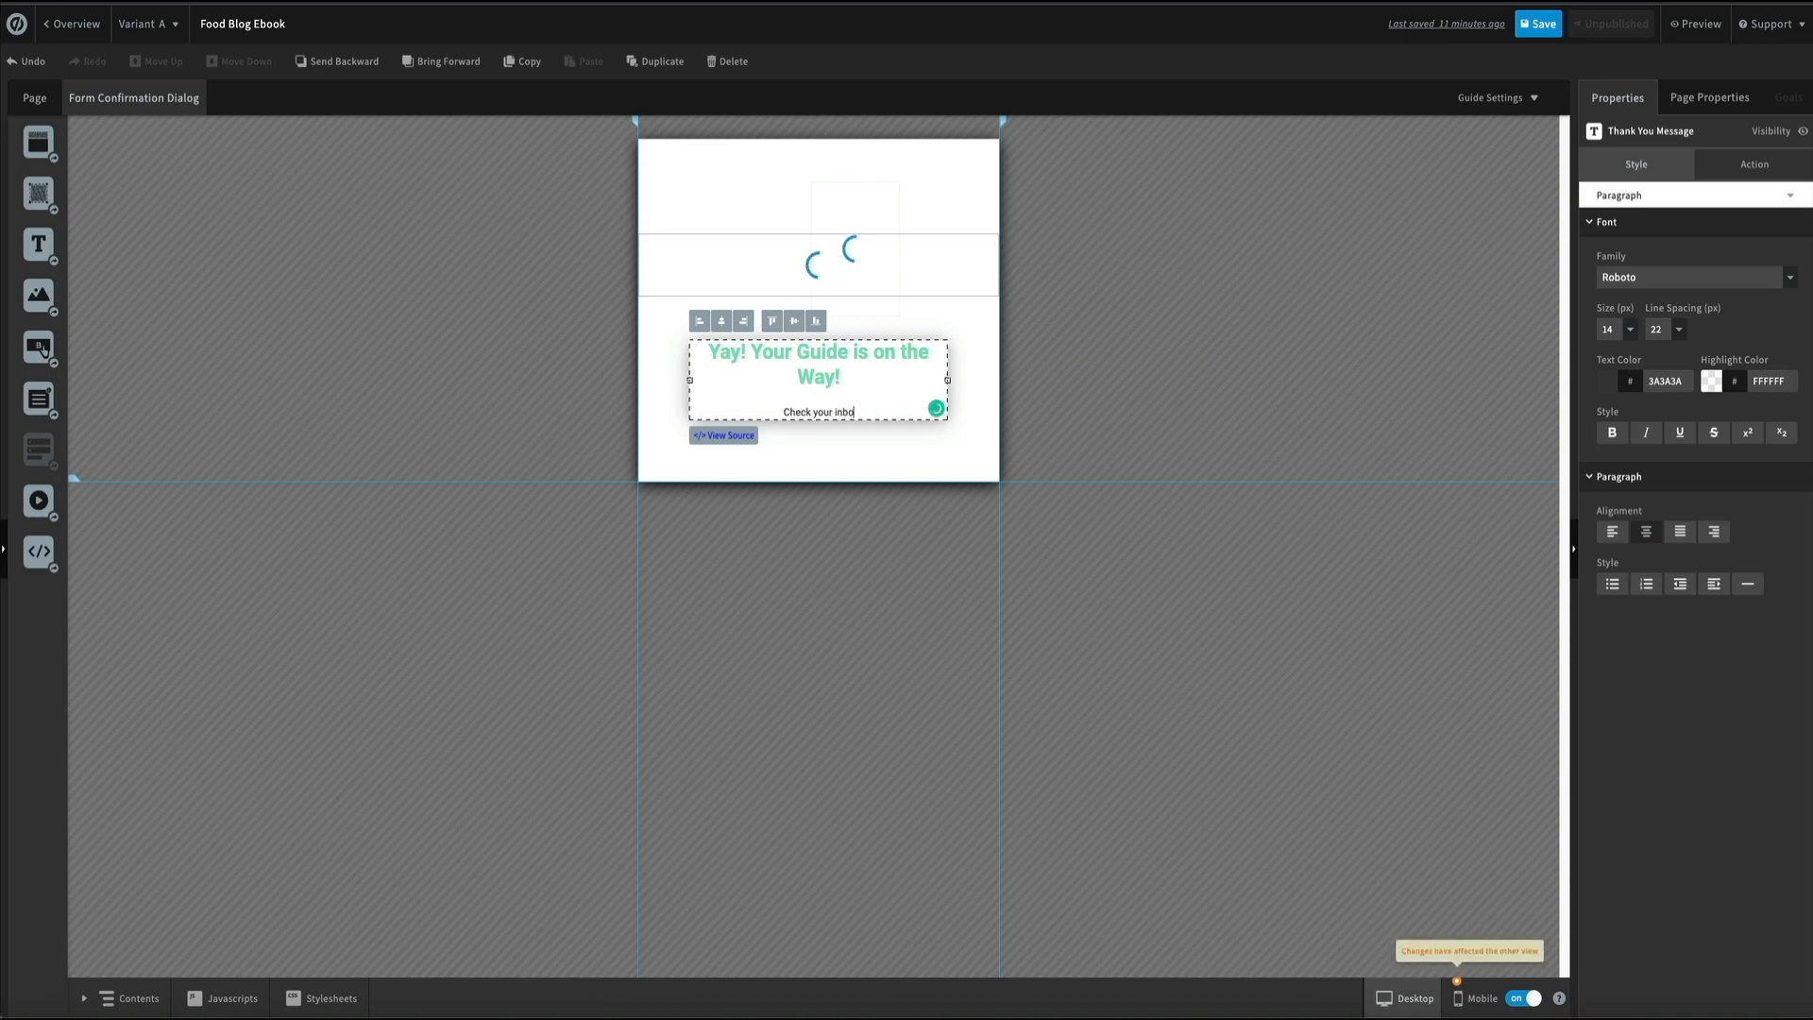
{"action": "type", "text": "x for"}
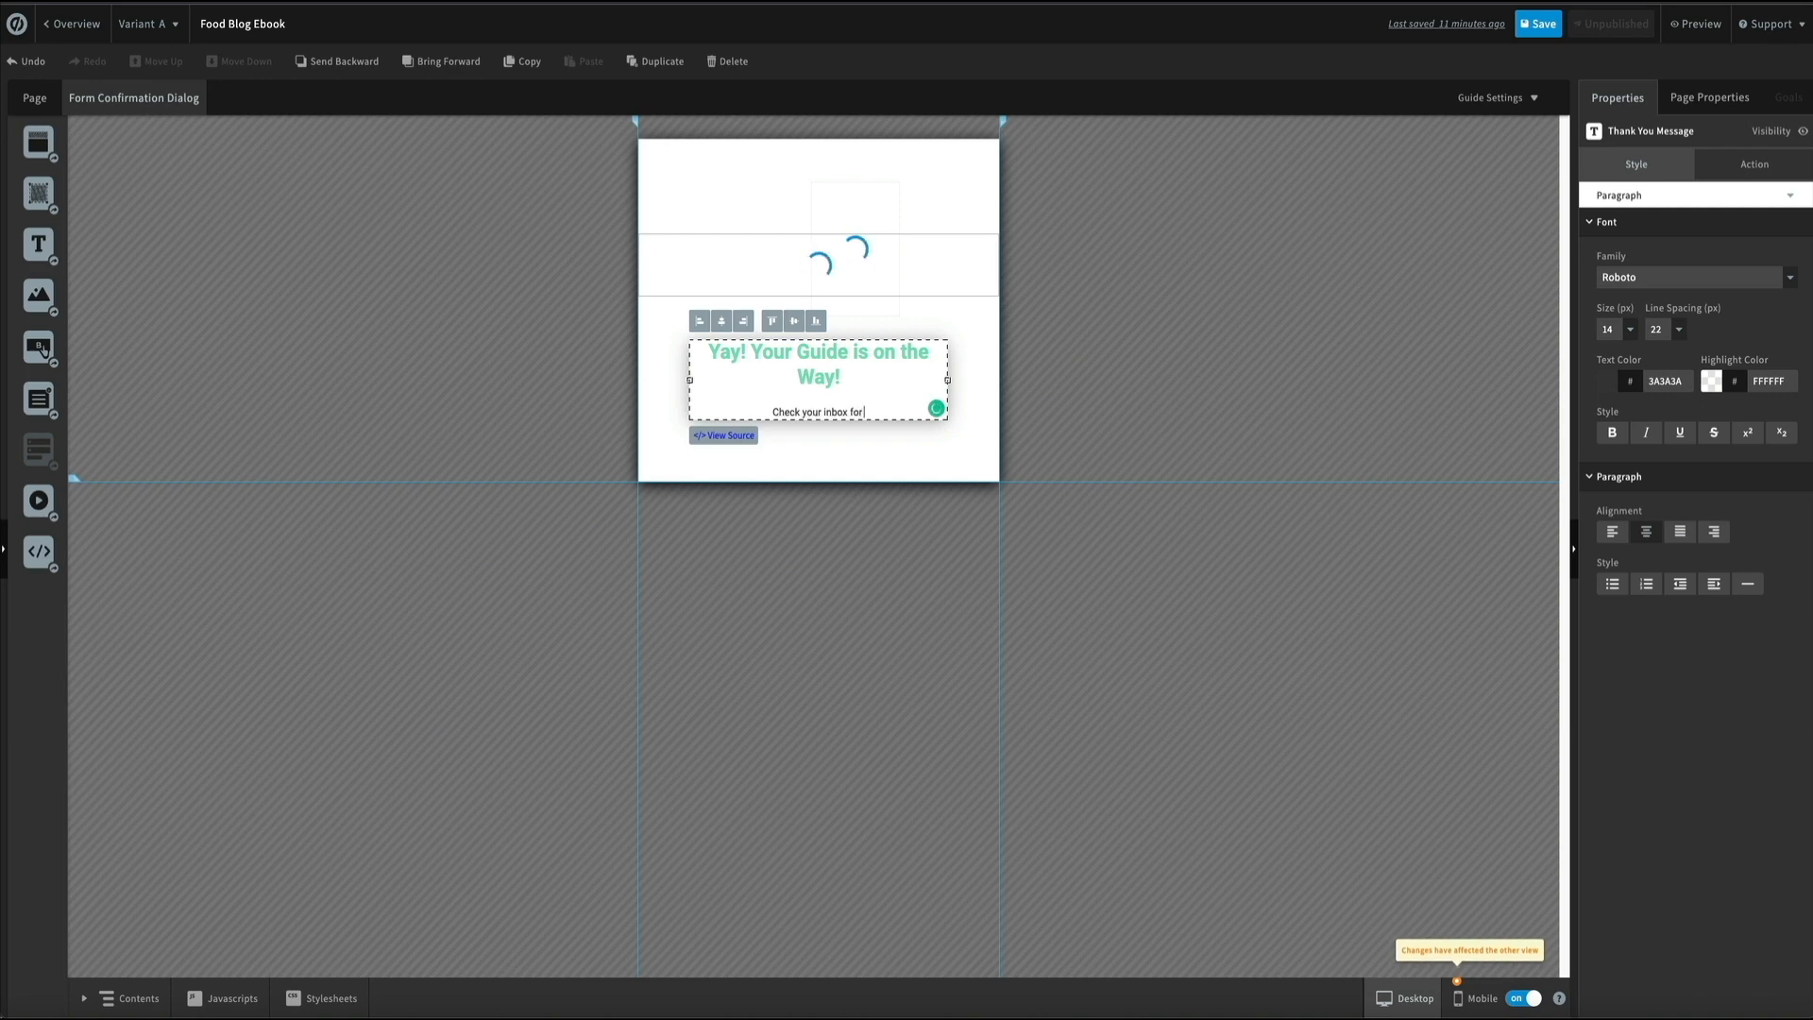
{"action": "type", "text": " a confirma"}
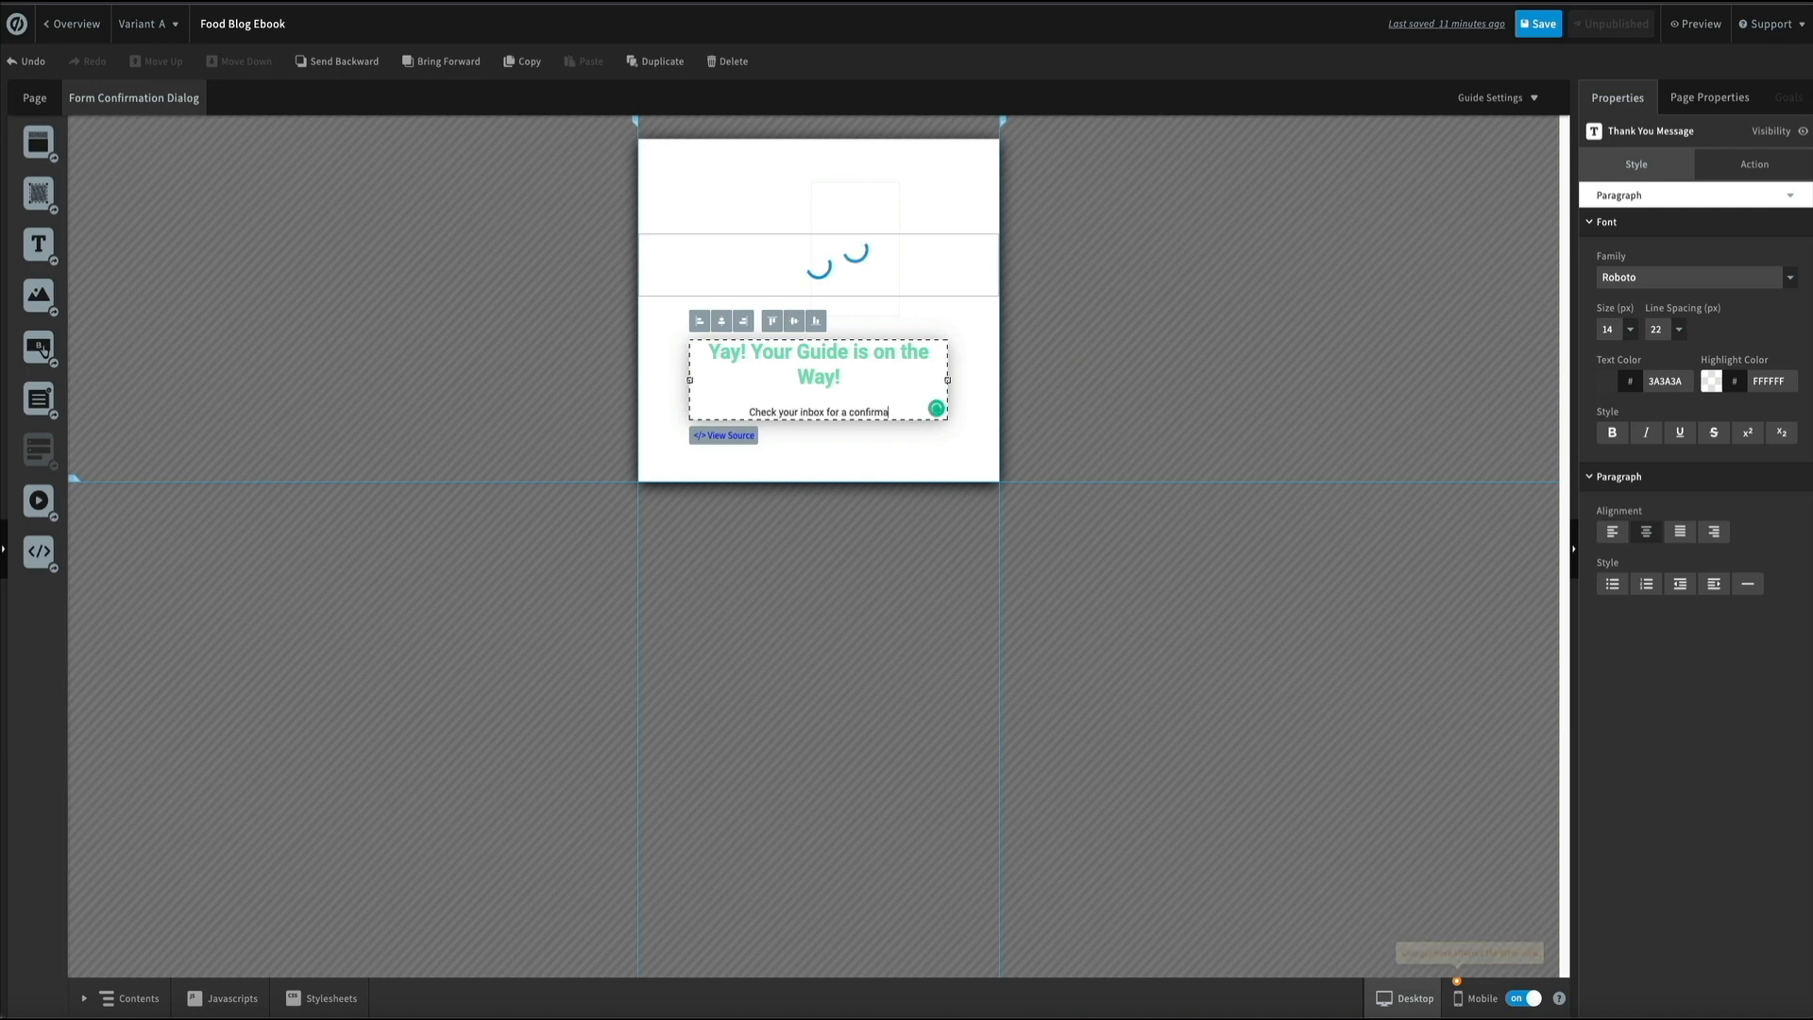
{"action": "type", "text": "tion email"}
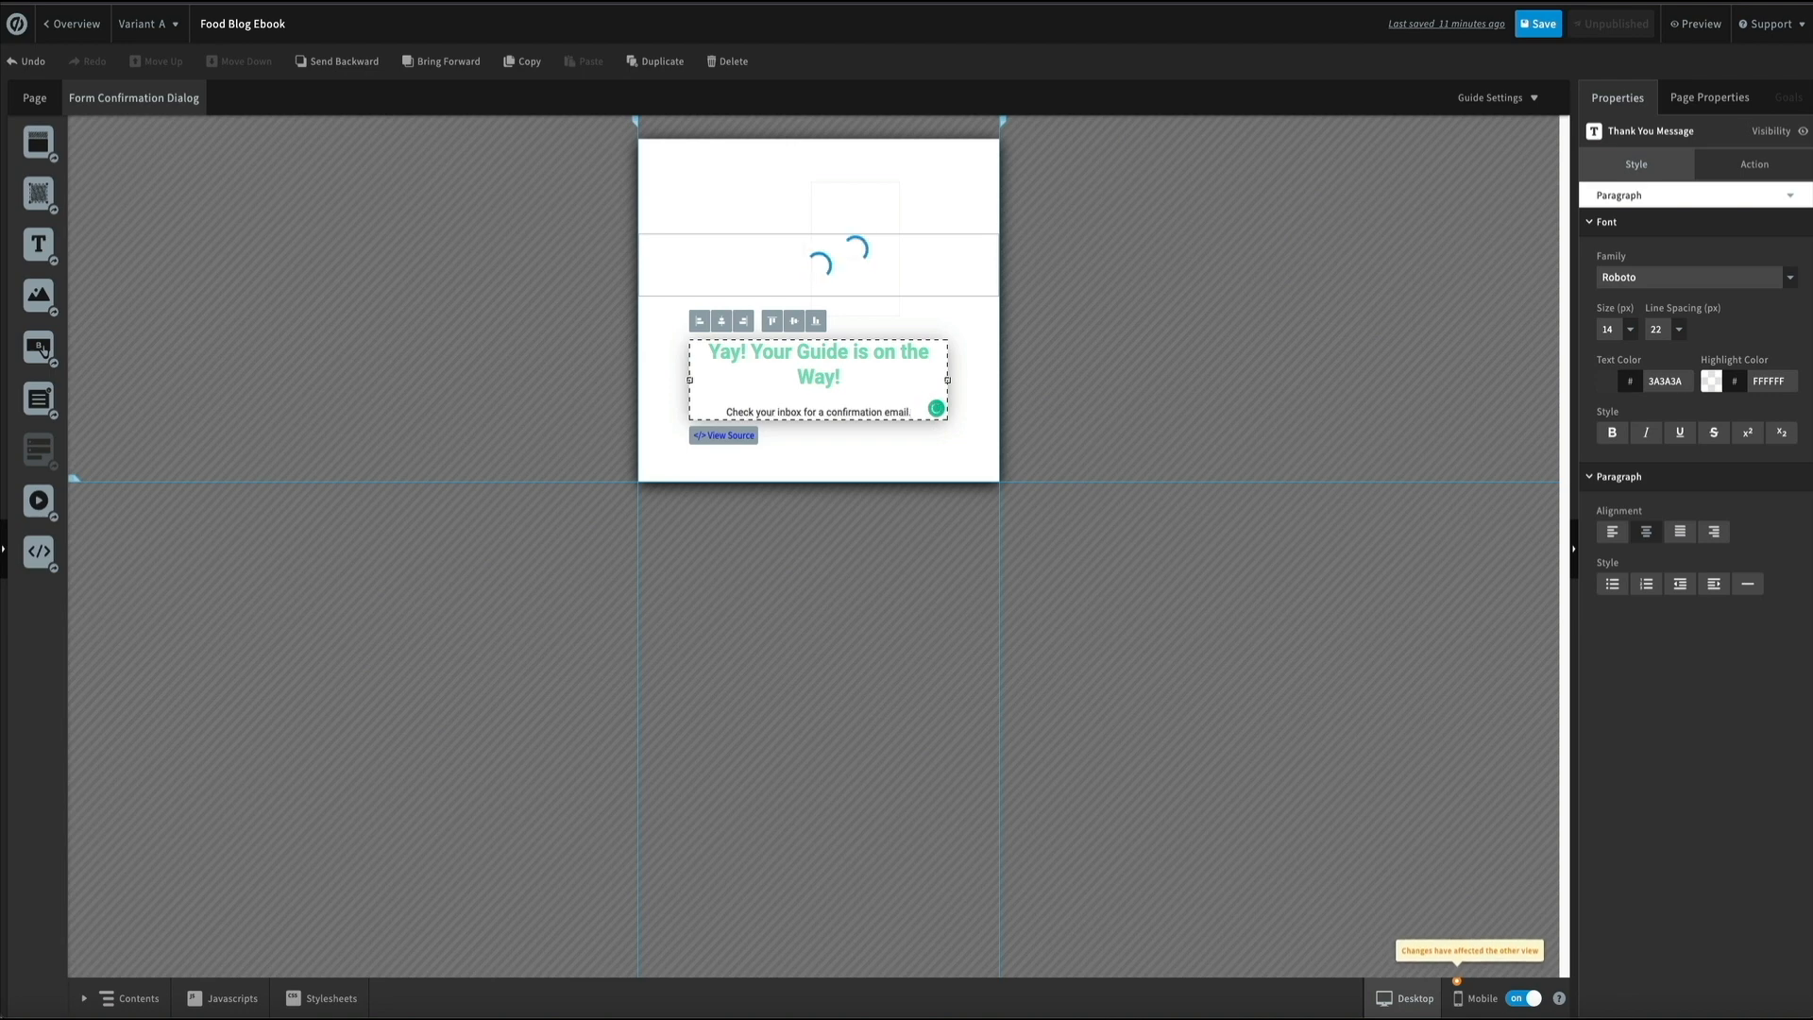
Step: Check the form confirmation dialog's mobile version, save the page, and return to the main landing page in desktop view
{"action": "type", "text": "."}
{"action": "left_click", "coordinate": [1477, 998]}
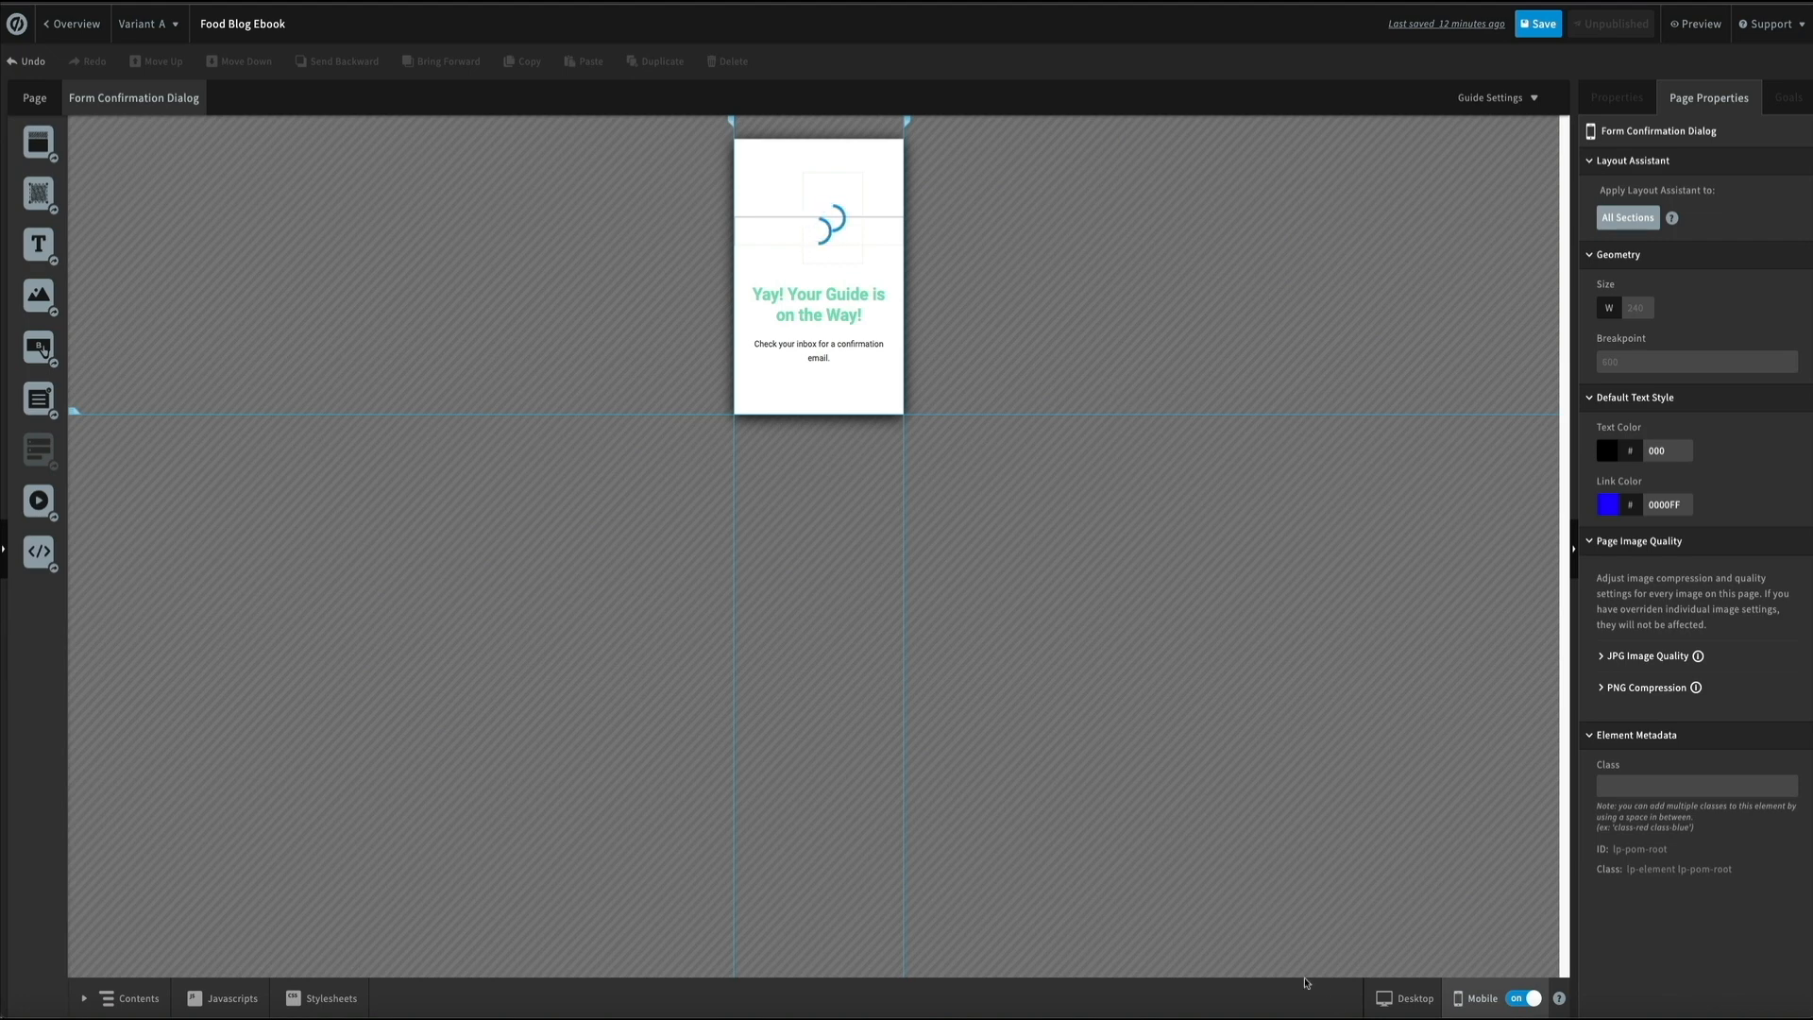
{"action": "left_click", "coordinate": [1419, 1005]}
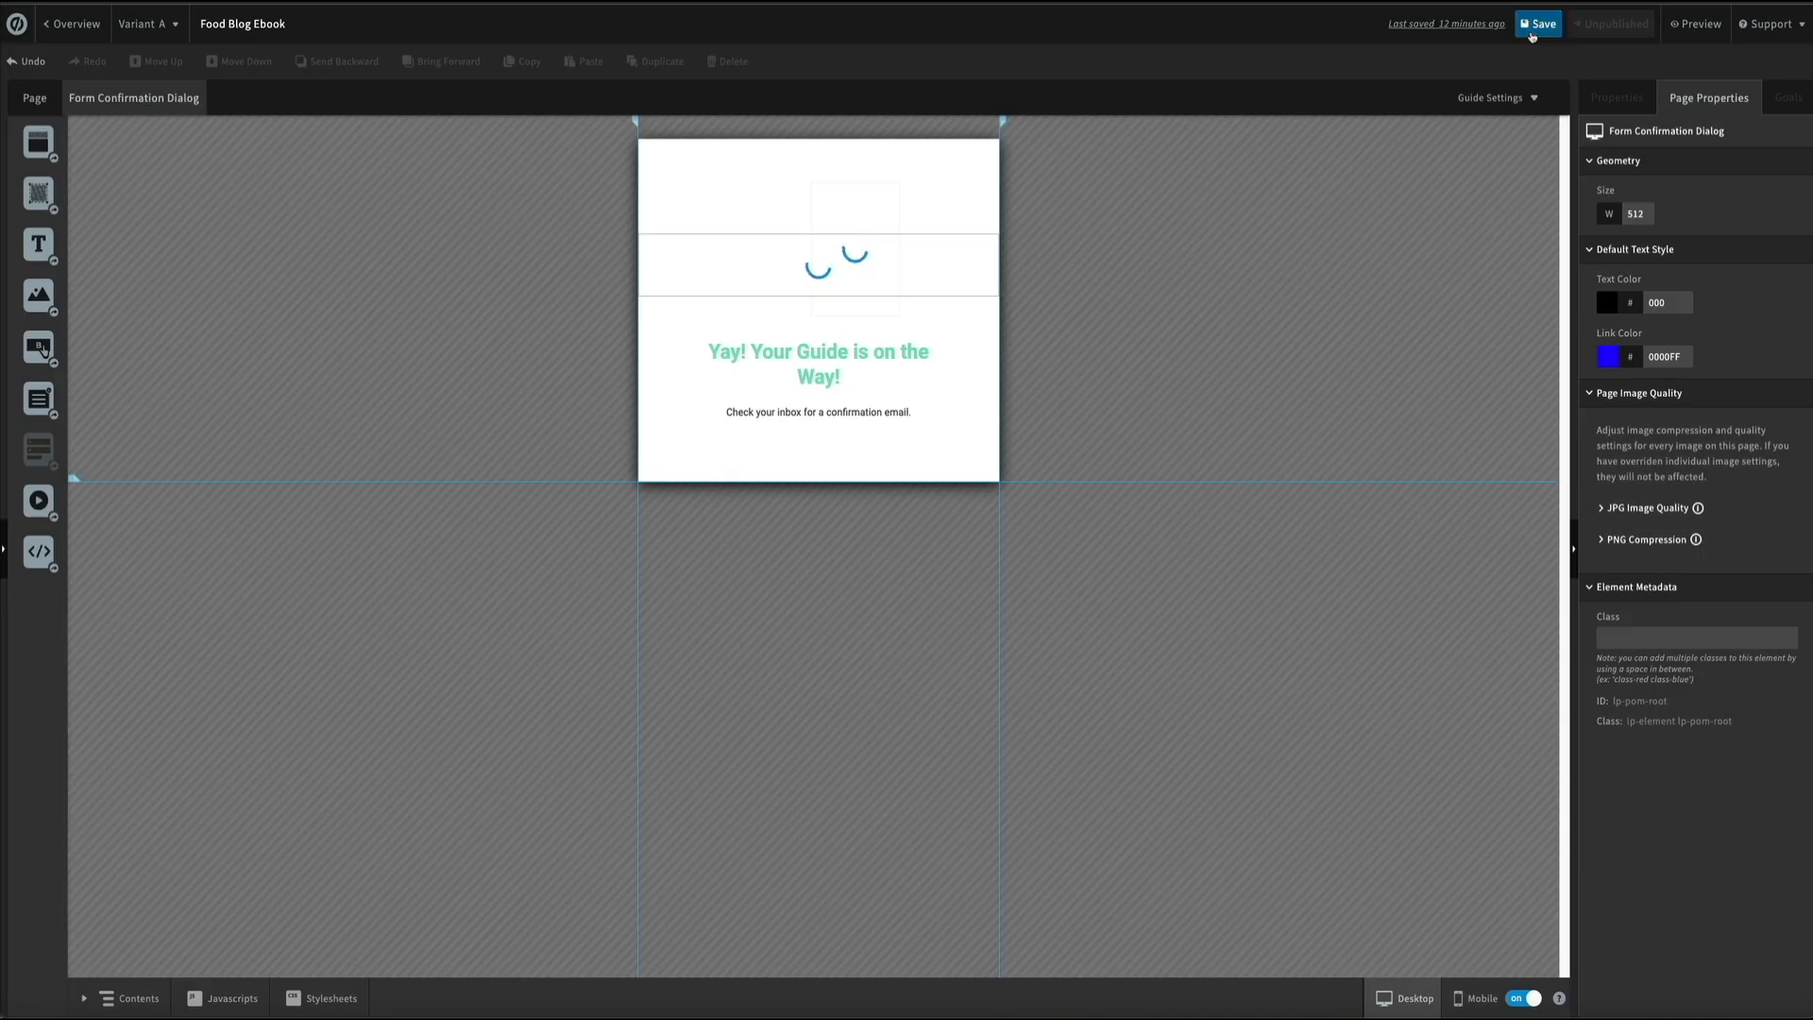
{"action": "left_click", "coordinate": [1531, 28]}
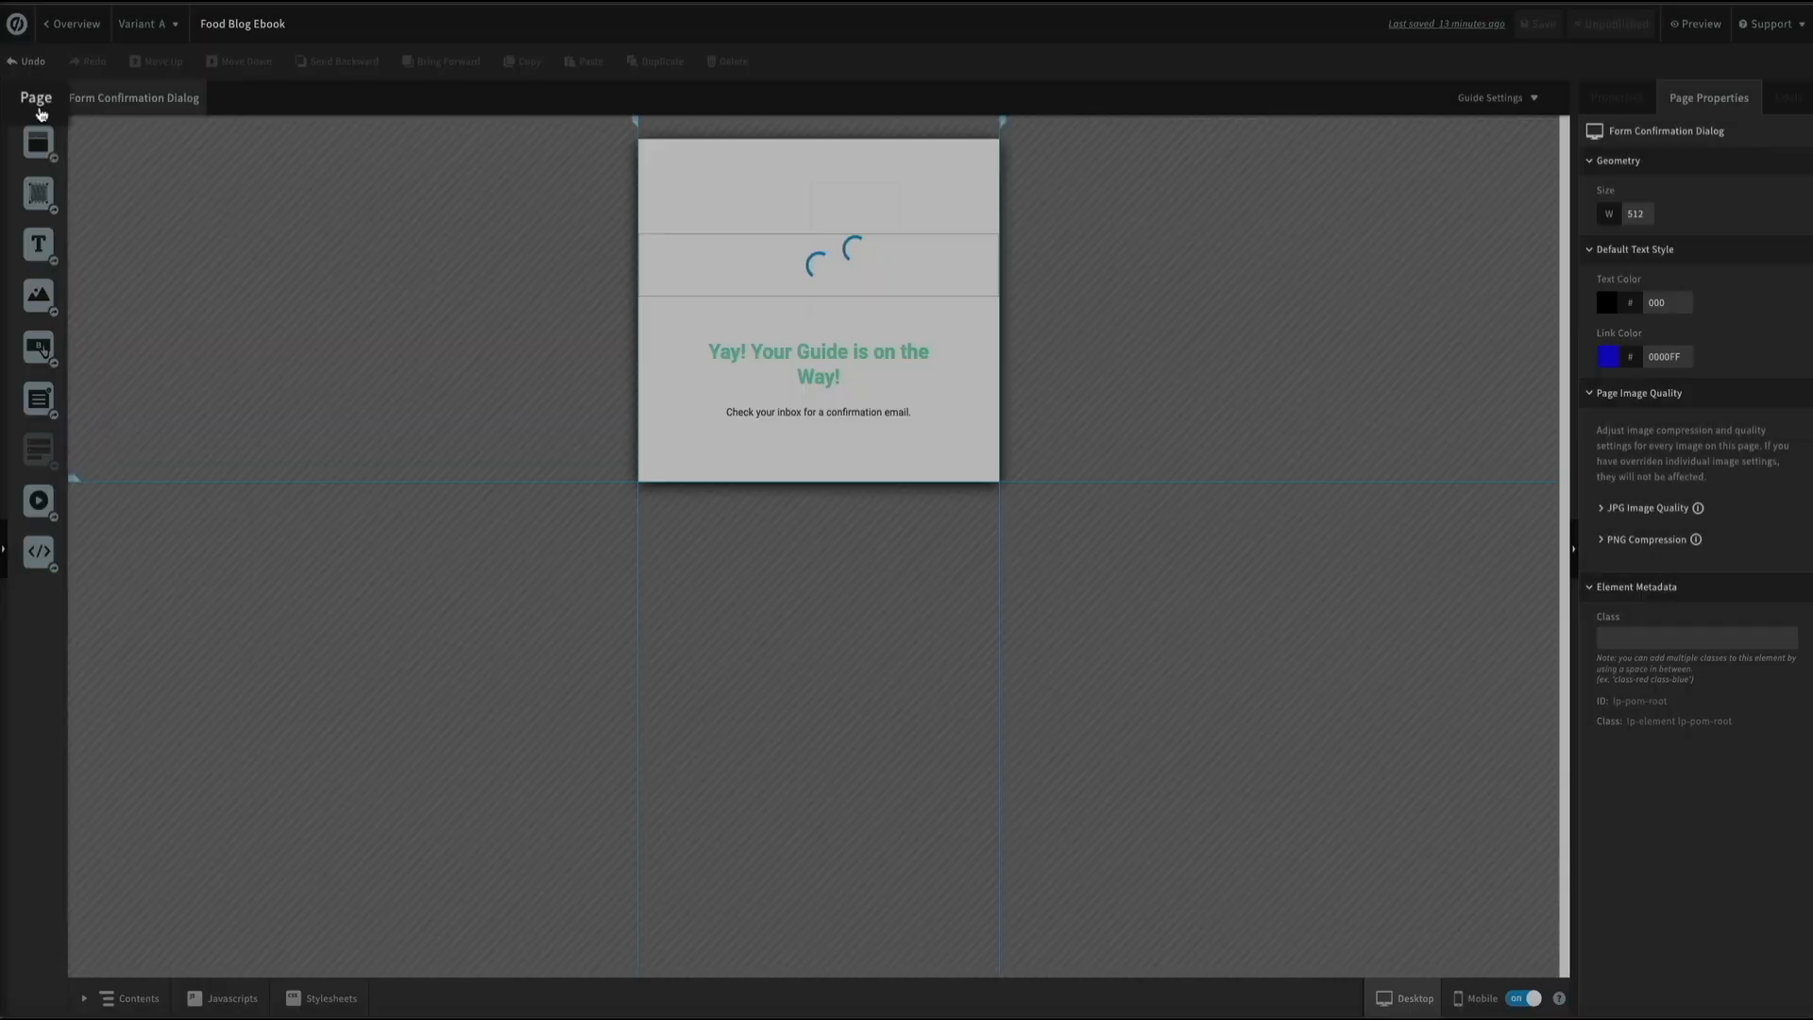
{"action": "left_click", "coordinate": [39, 109]}
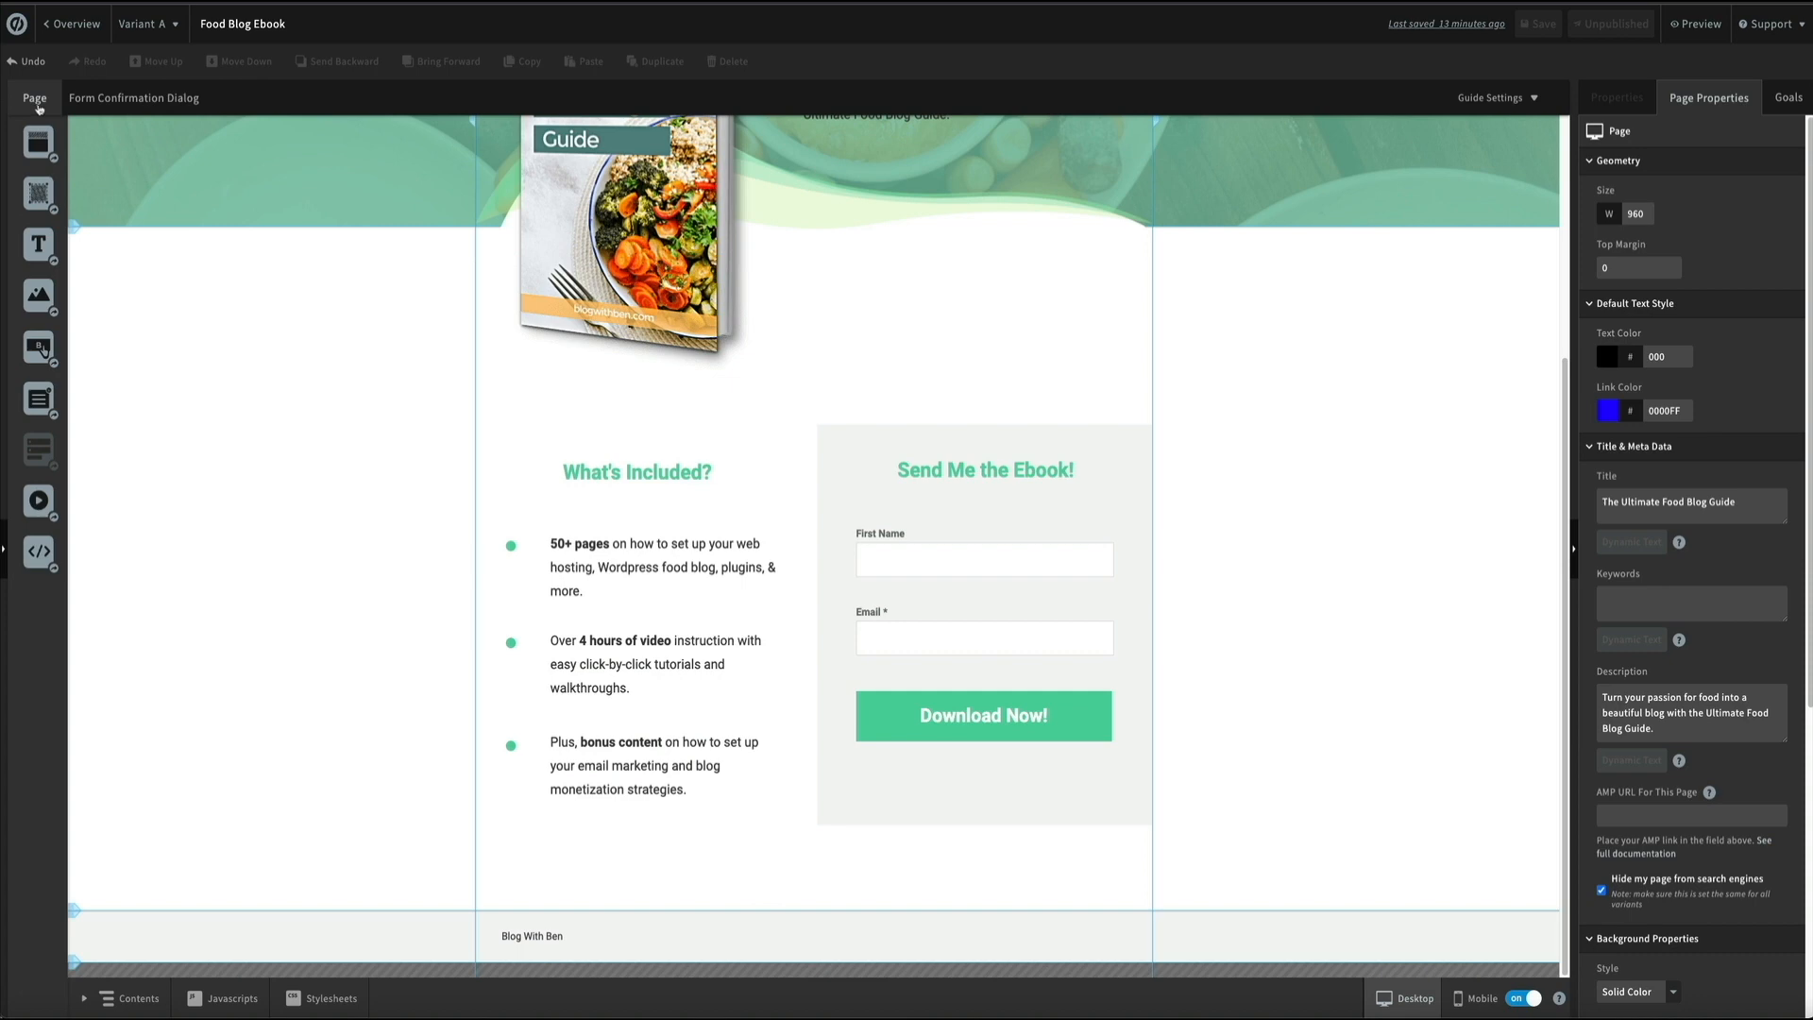
{"action": "scroll", "coordinate": [340, 493], "scroll_direction": "up", "scroll_amount": 4}
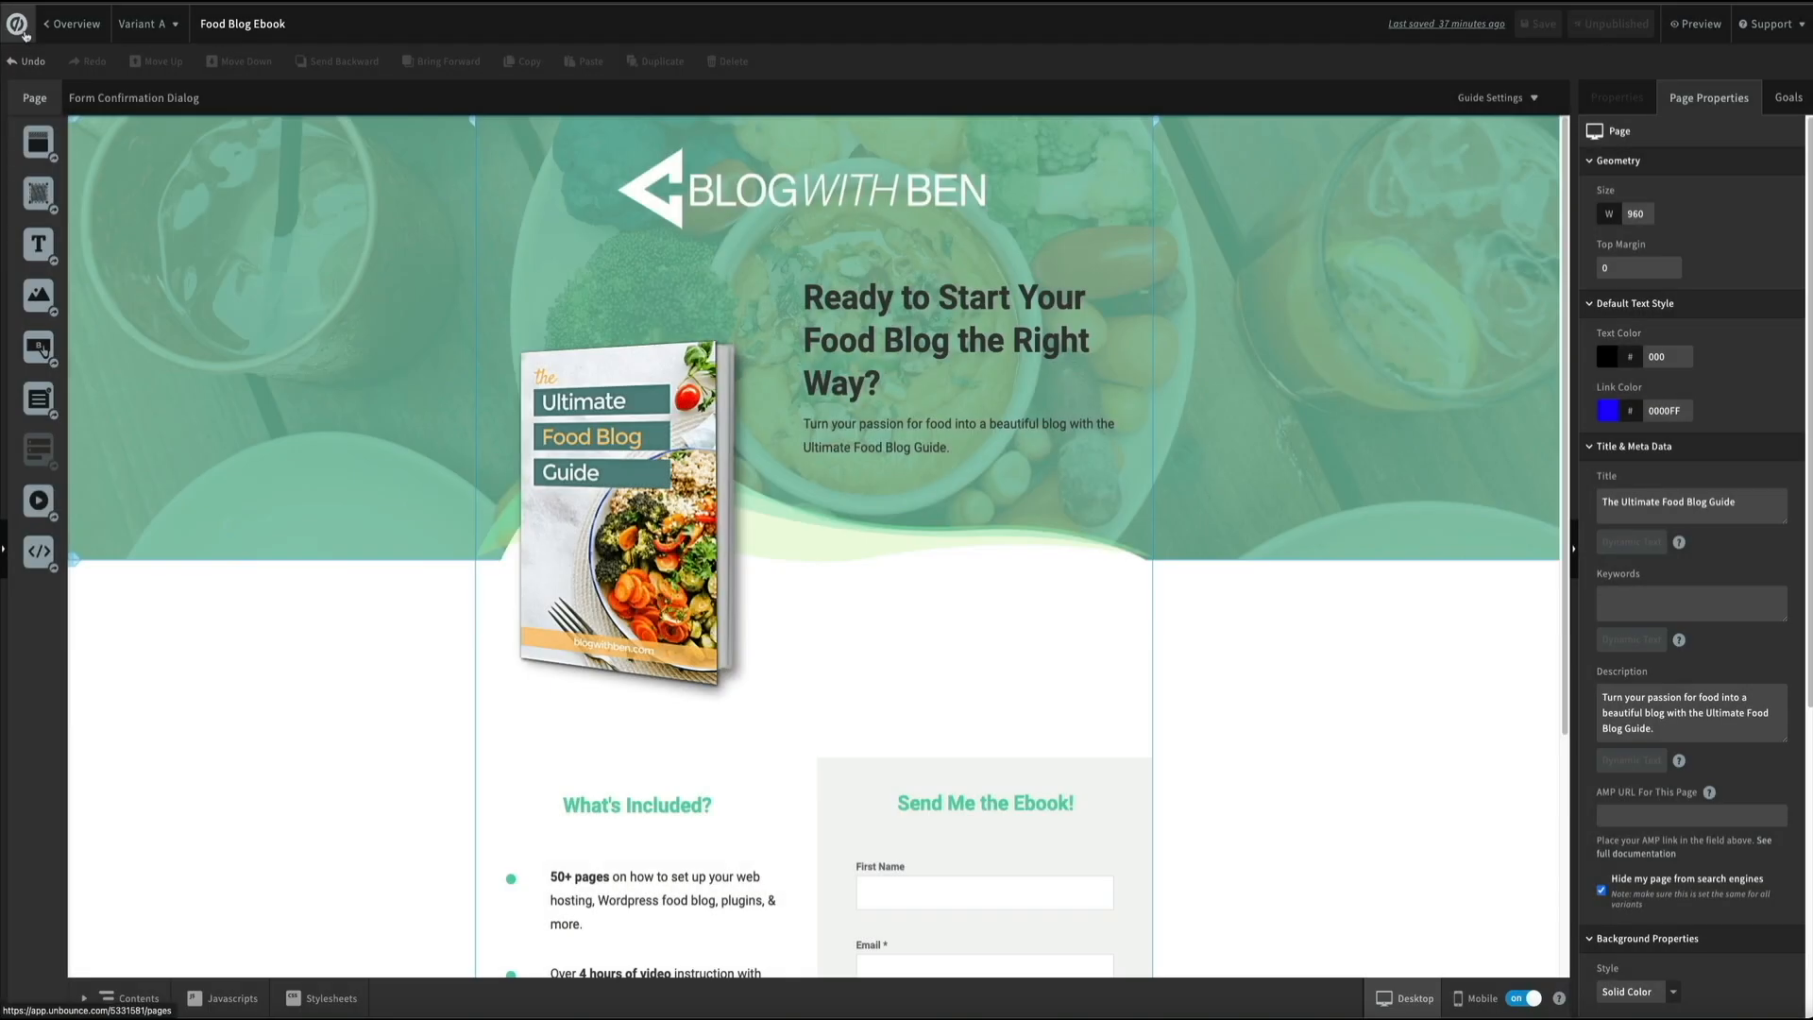
Step: Leave the page editor and connect blogdemotimevid.com to the account as a WordPress domain
{"action": "left_click", "coordinate": [17, 24]}
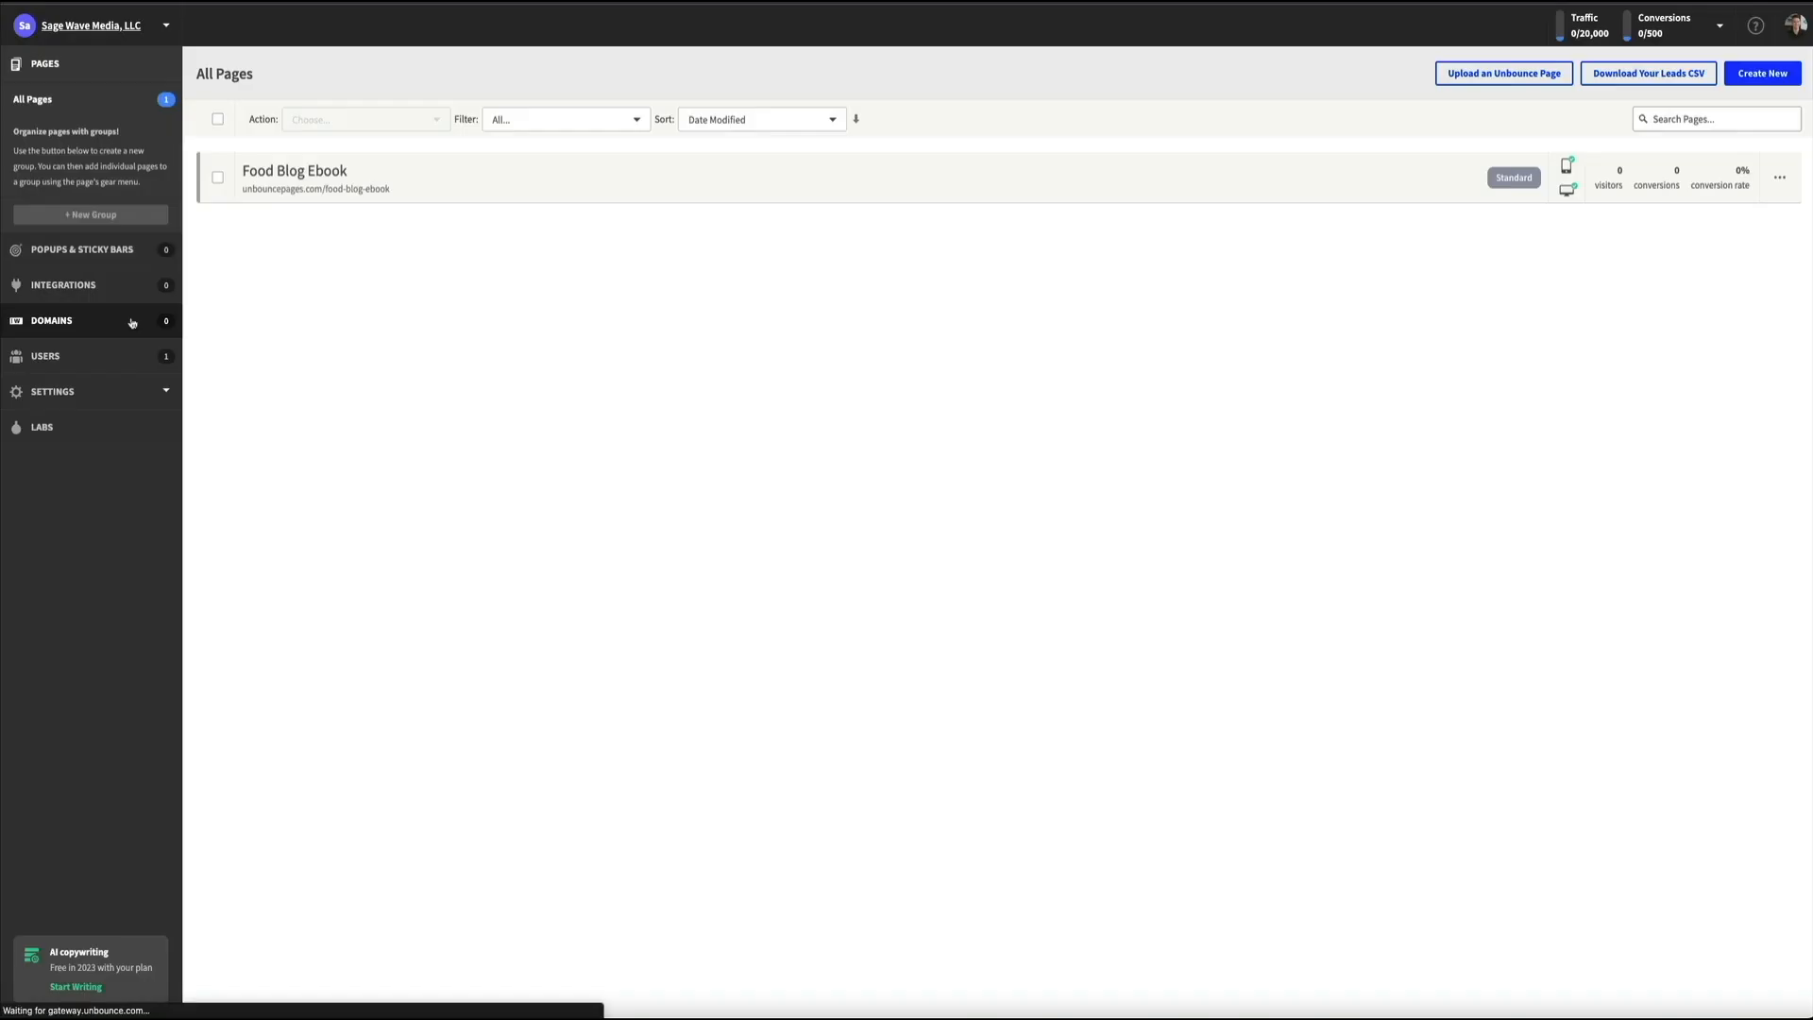
{"action": "left_click", "coordinate": [133, 323]}
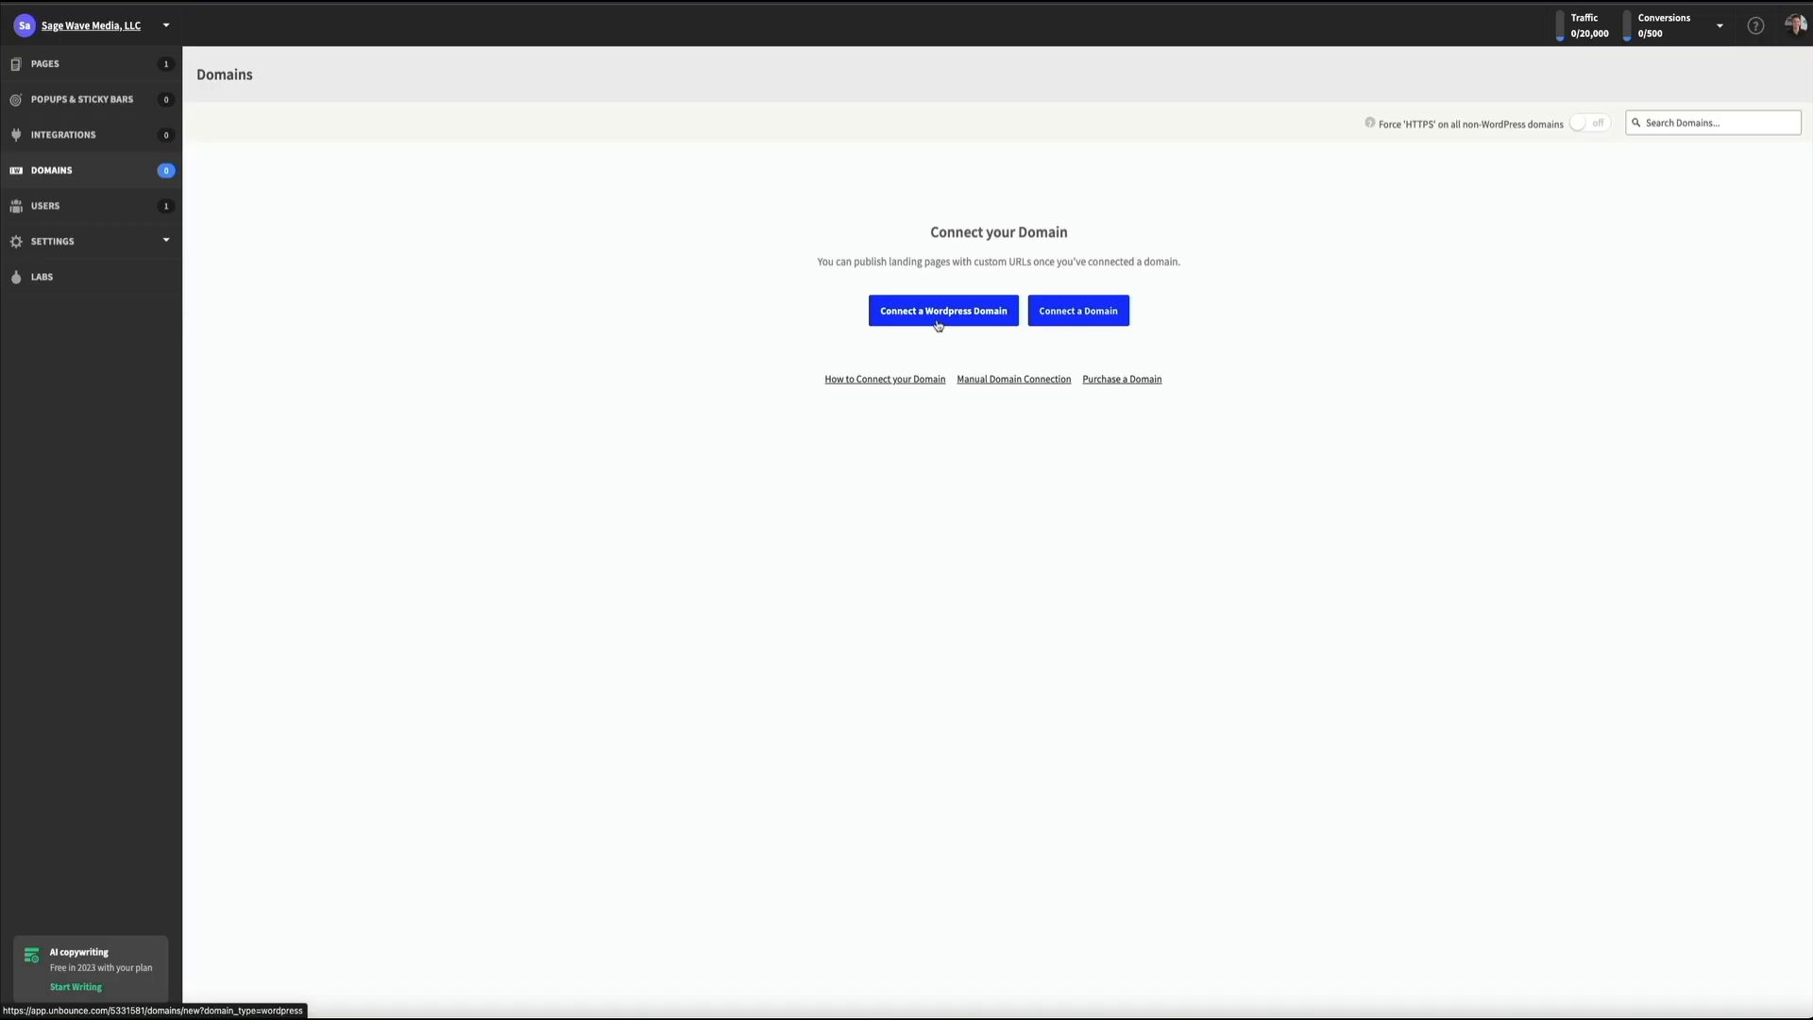
{"action": "left_click", "coordinate": [938, 325]}
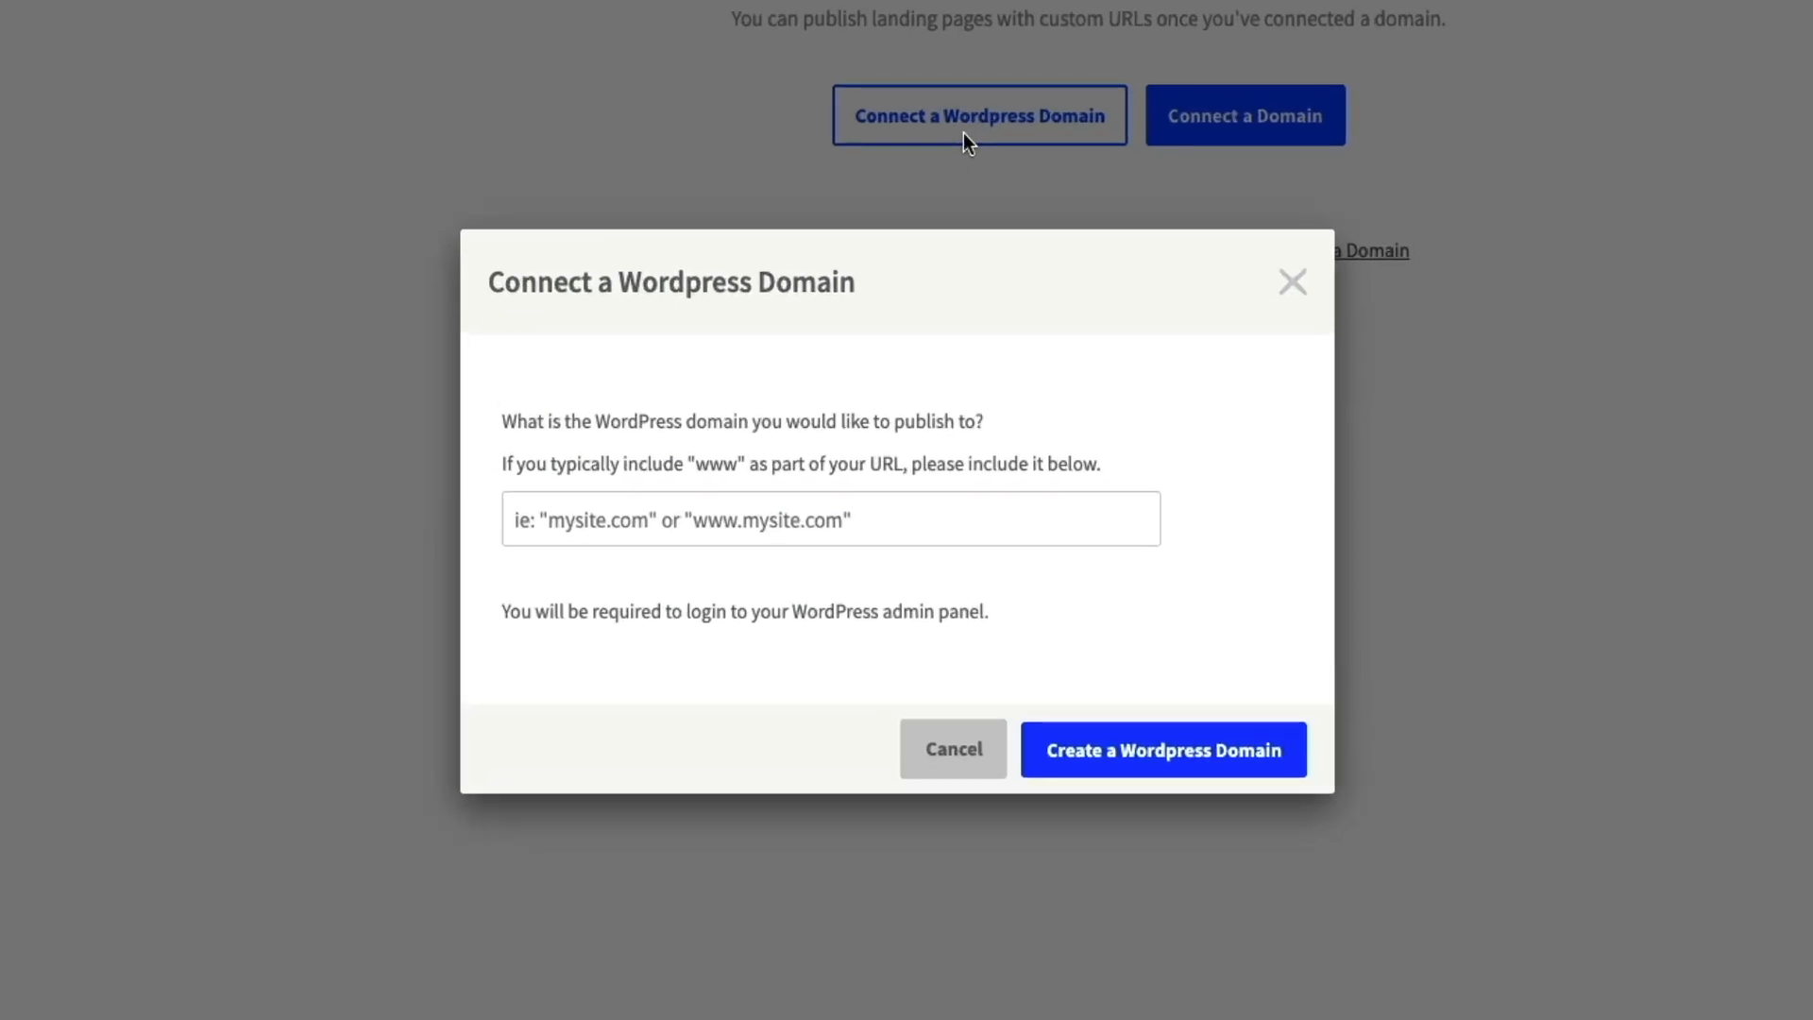
{"action": "left_click", "coordinate": [518, 519]}
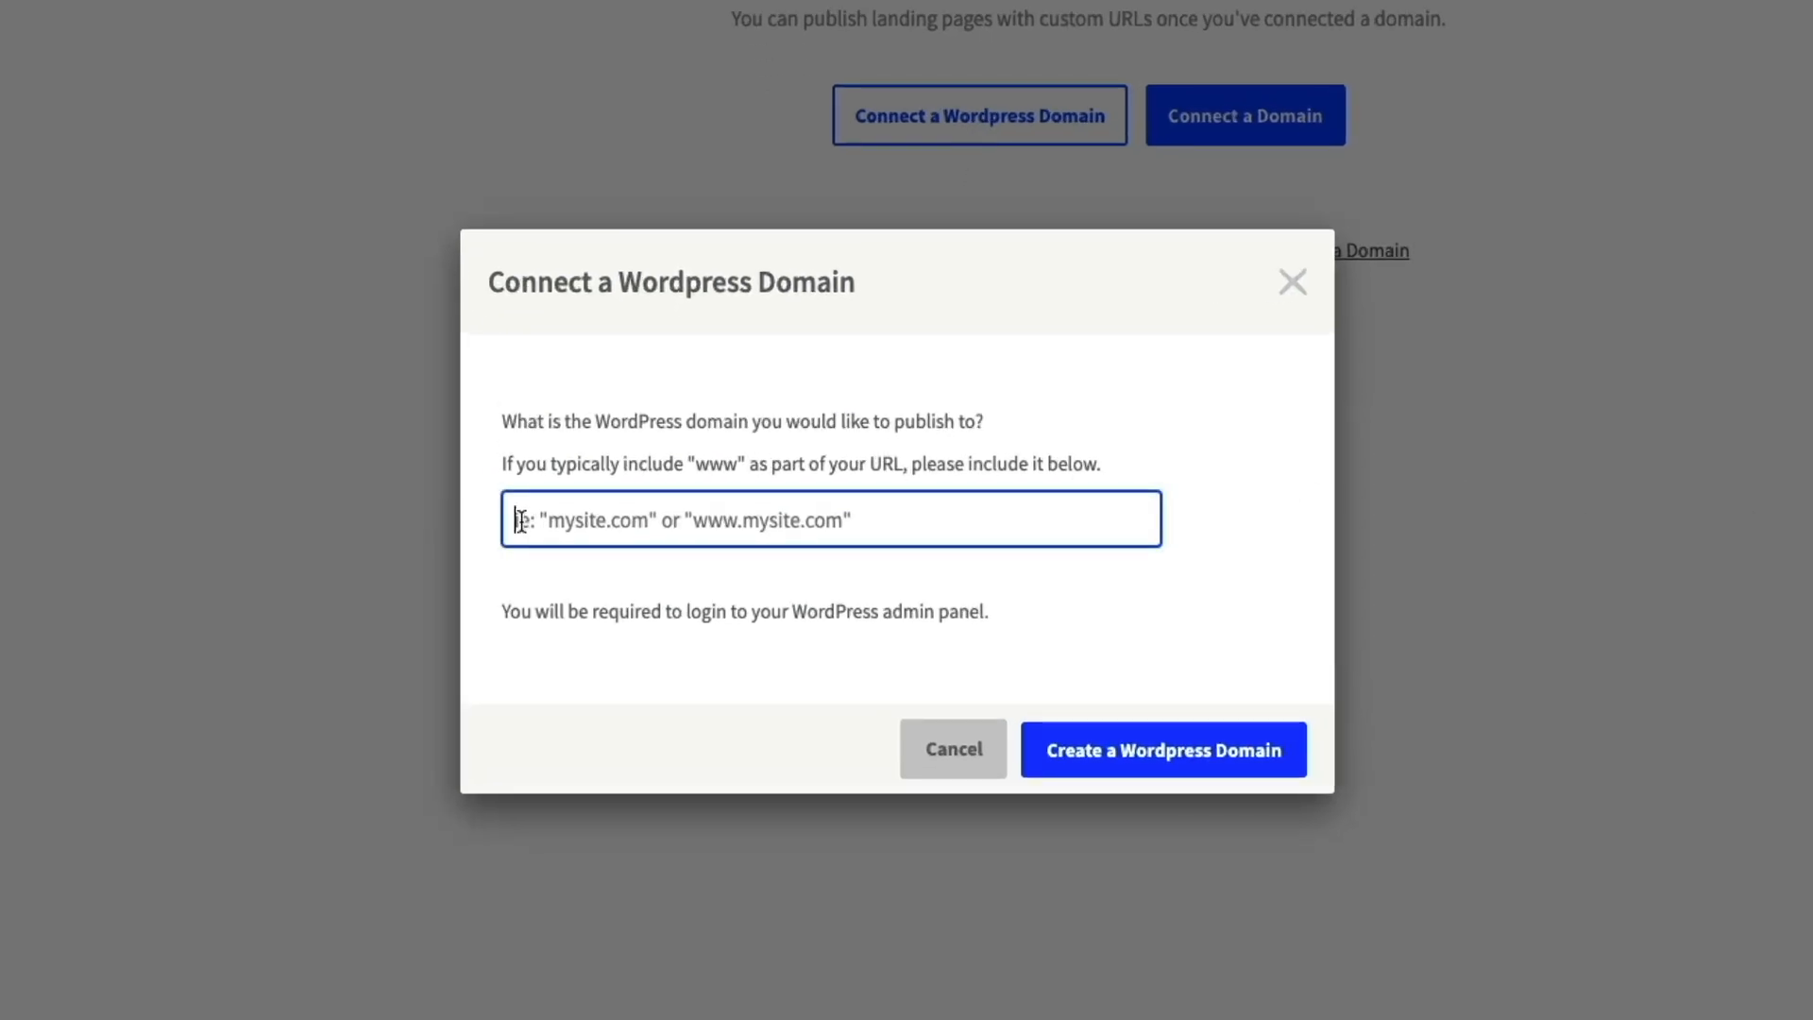
{"action": "type", "text": "blogdemotimevid.com"}
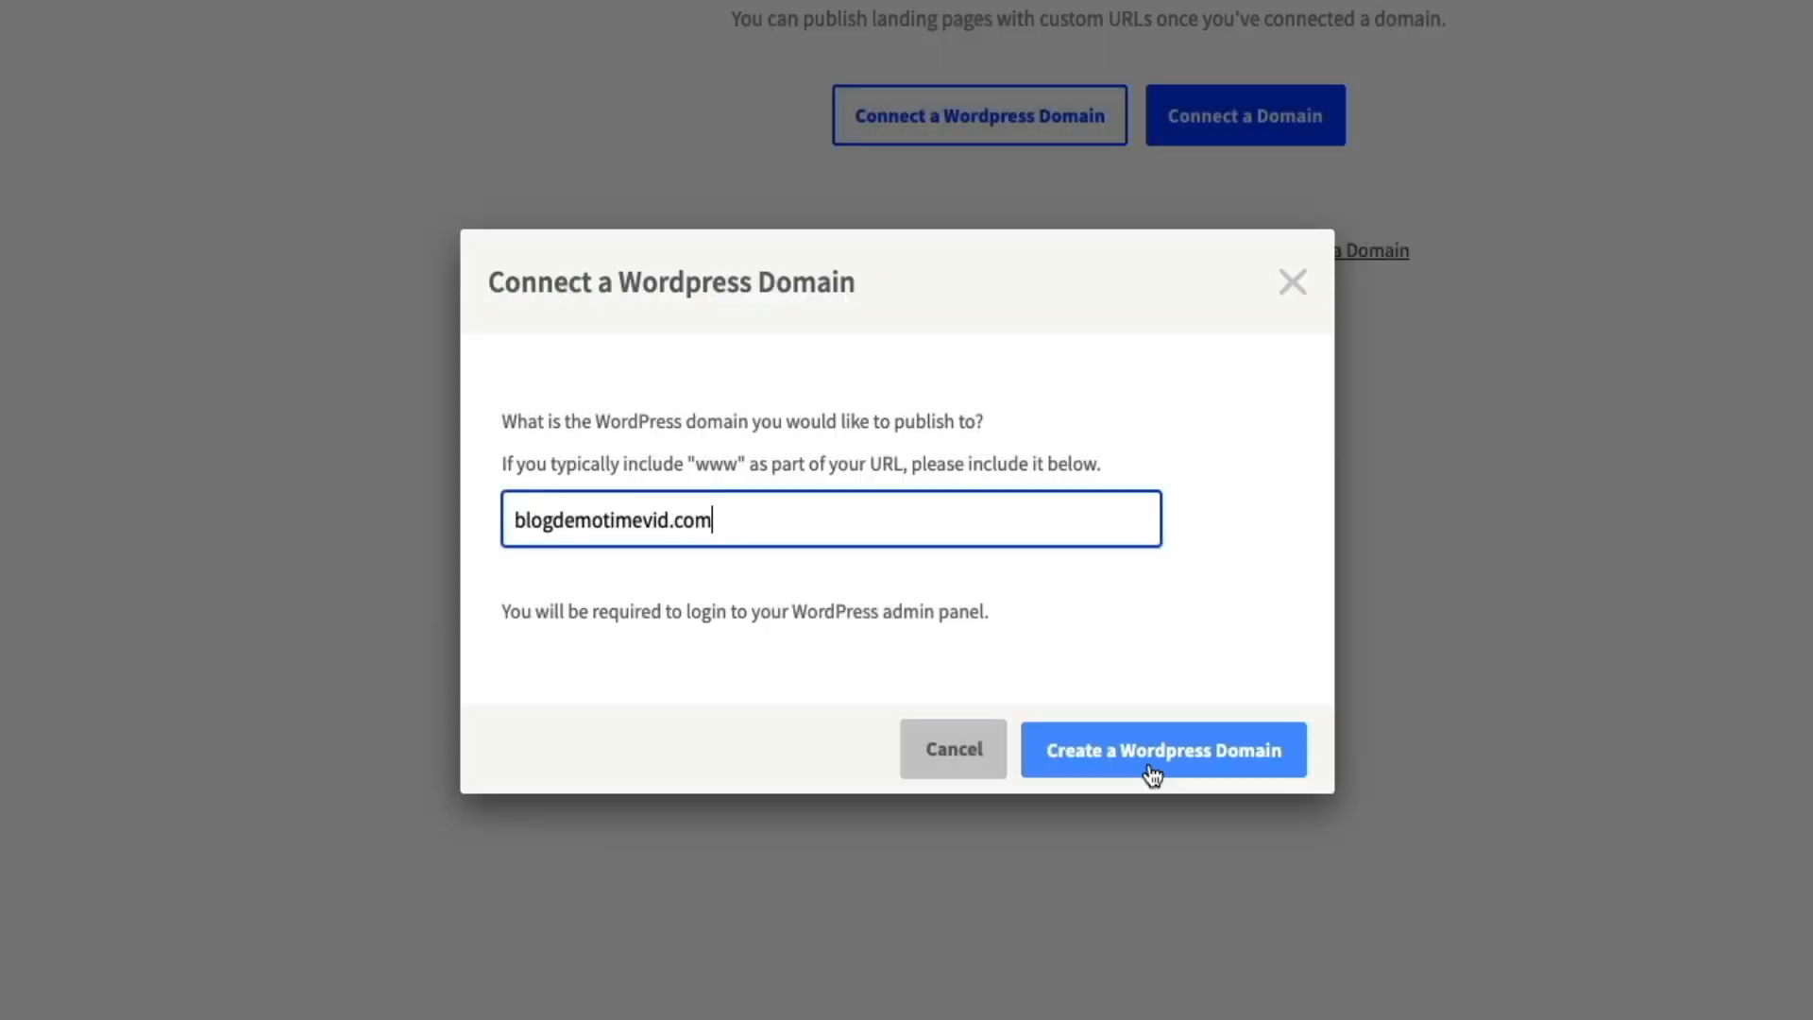
{"action": "left_click", "coordinate": [1152, 770]}
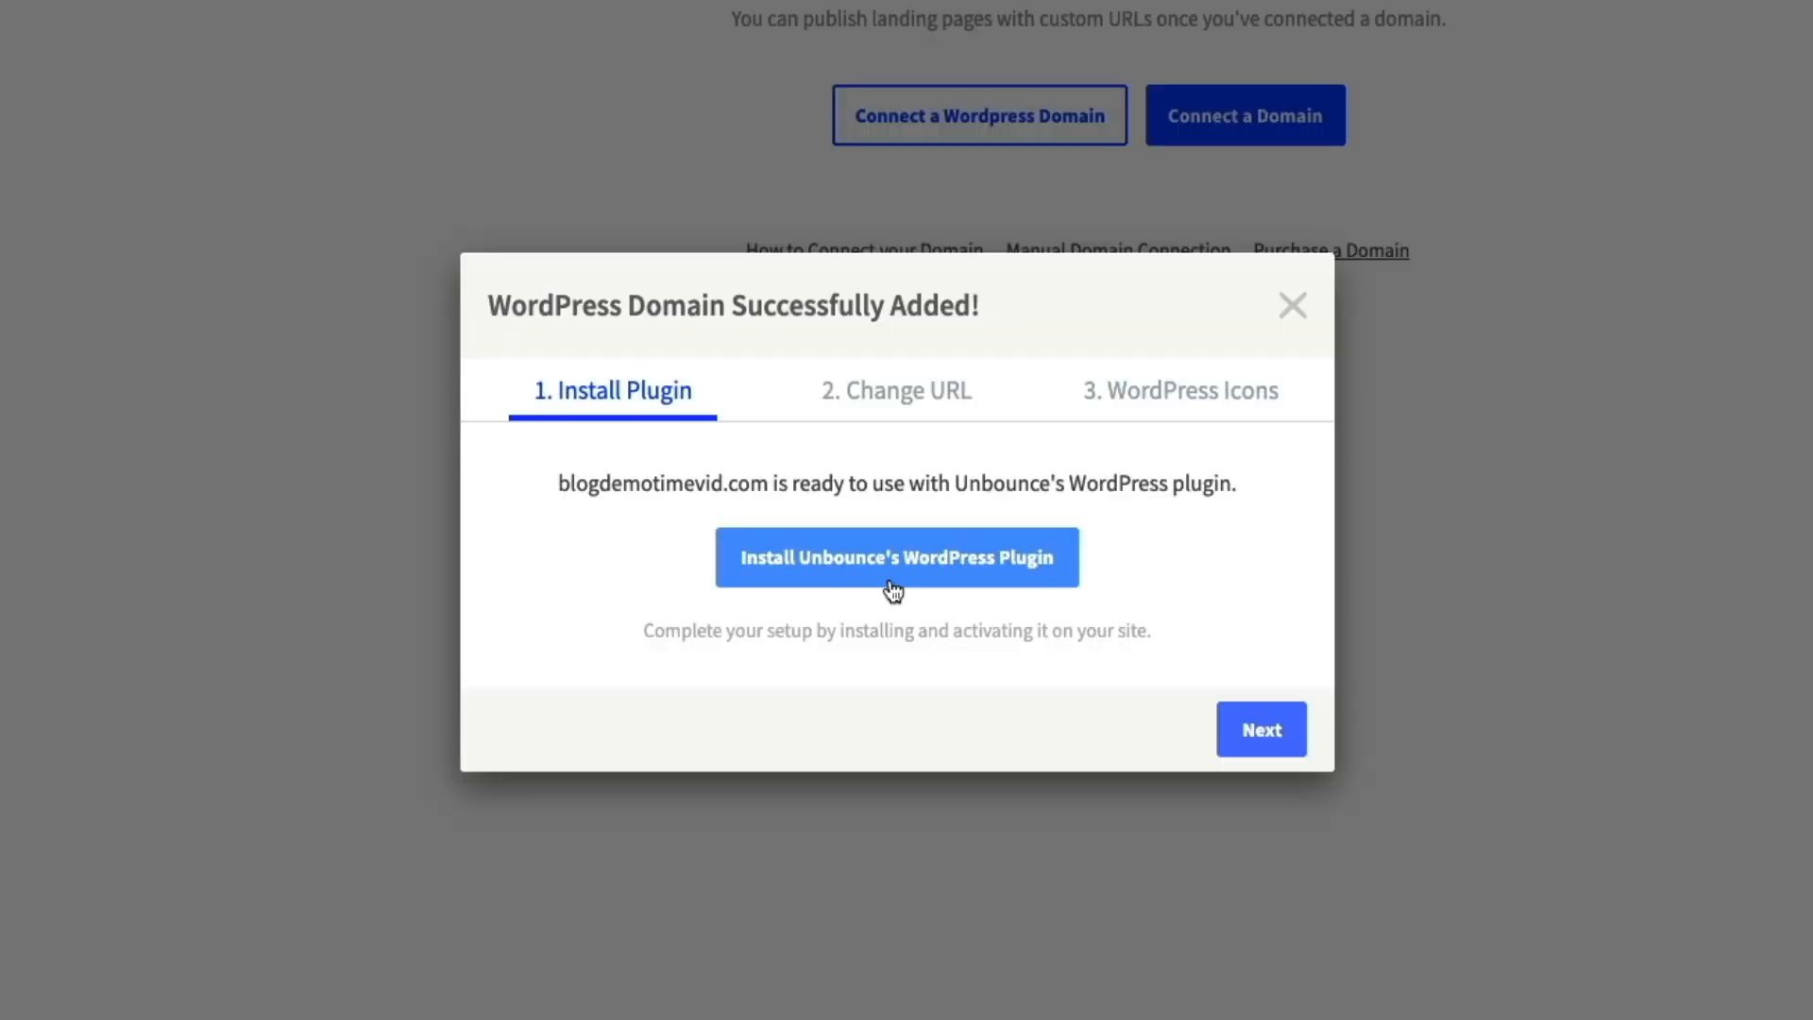
Step: Install and activate the Unbounce Landing Pages plugin on the WordPress site, declining to create a restore point
{"action": "left_click", "coordinate": [892, 588]}
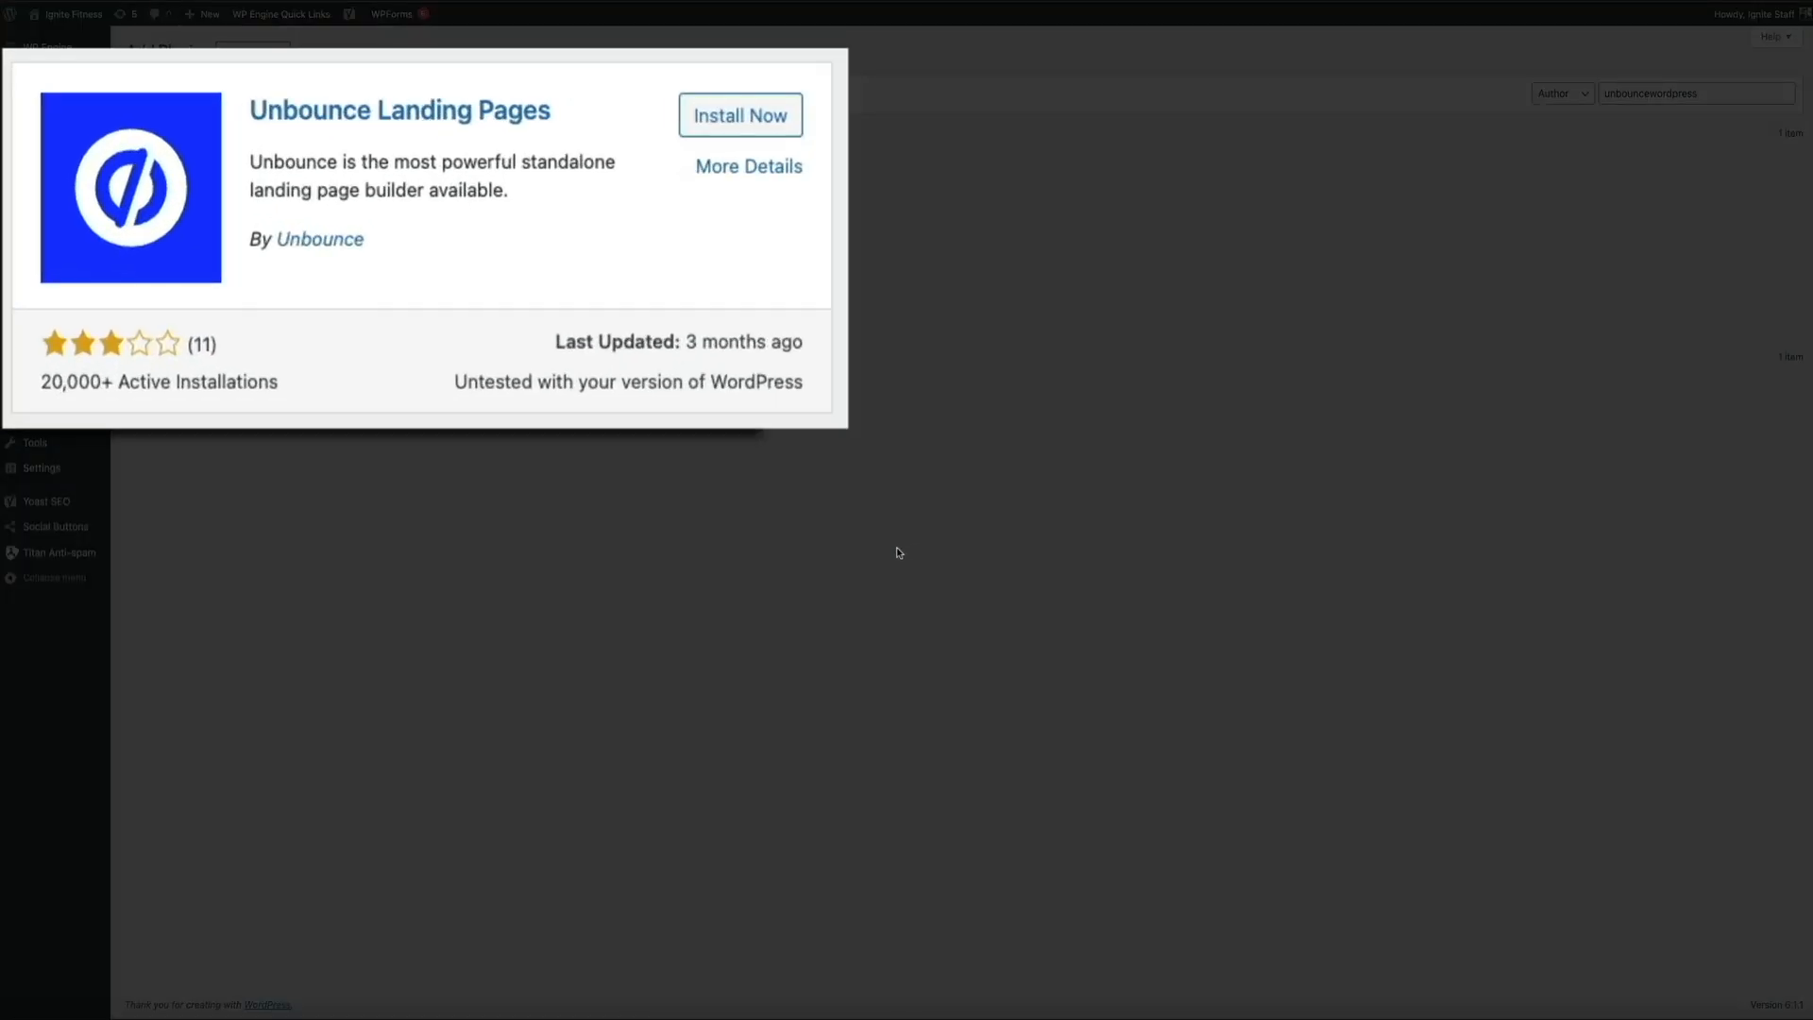
{"action": "left_click", "coordinate": [744, 138]}
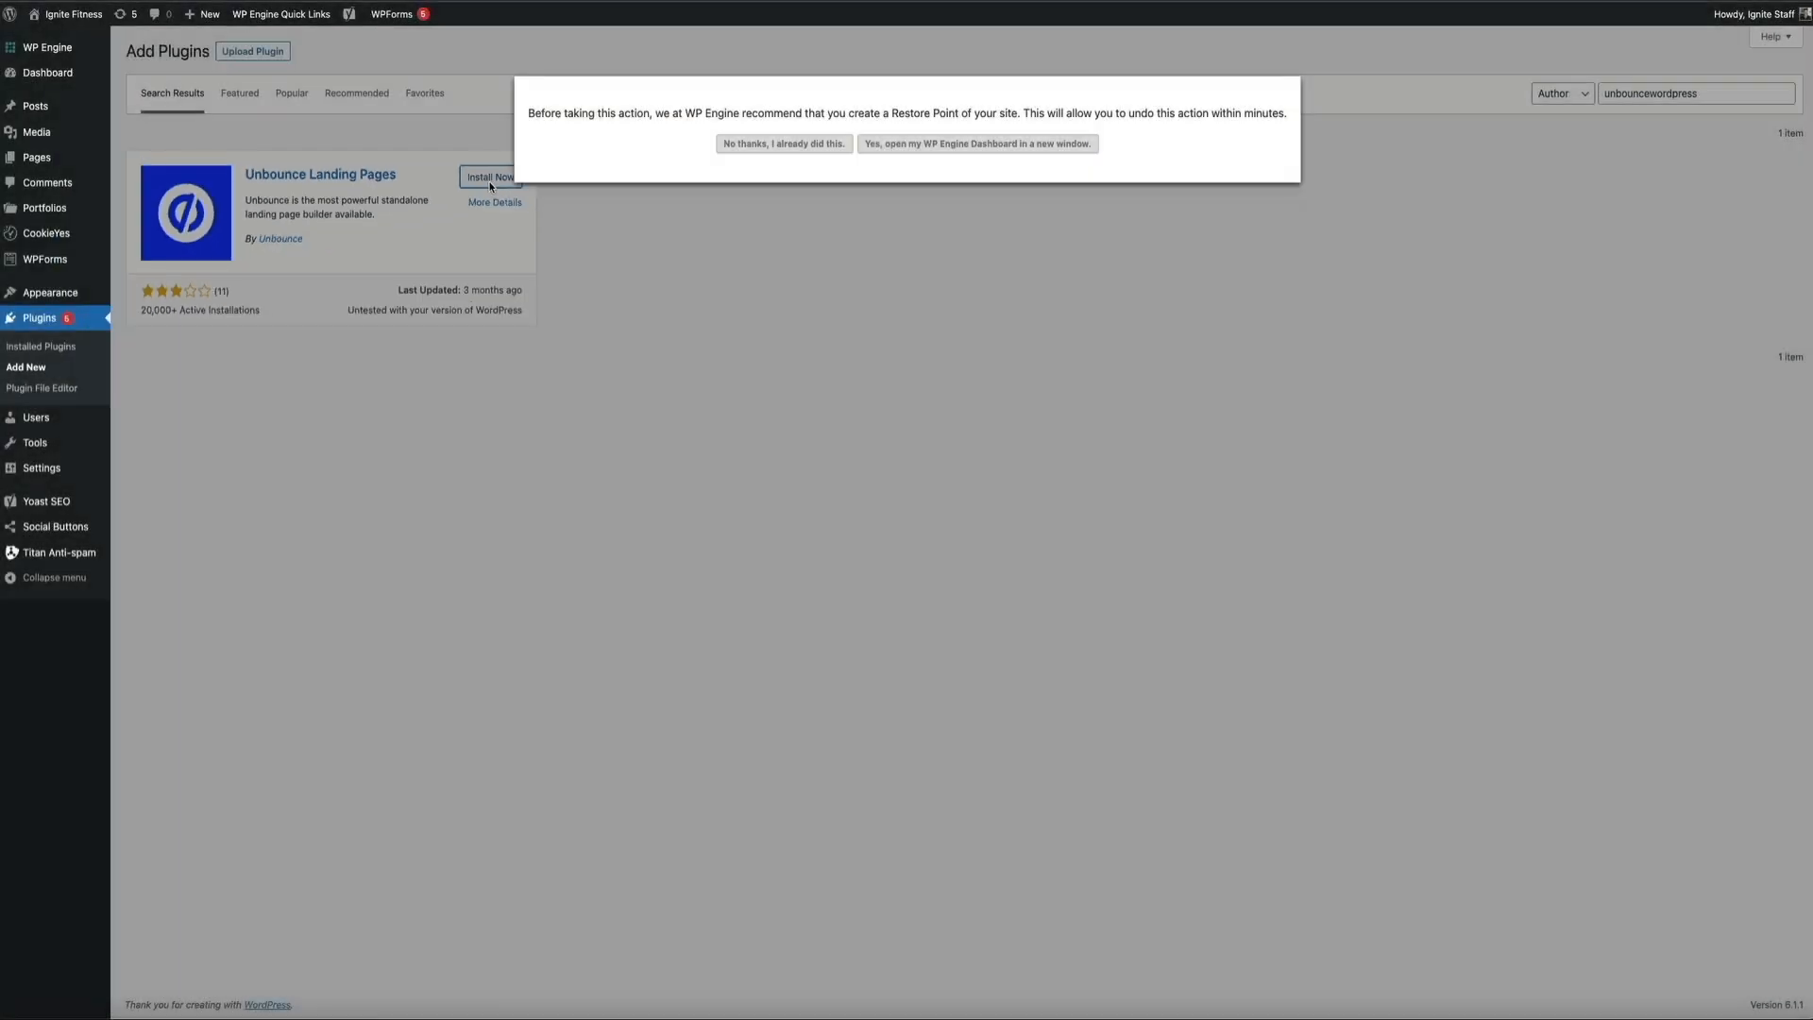
{"action": "left_click", "coordinate": [785, 146]}
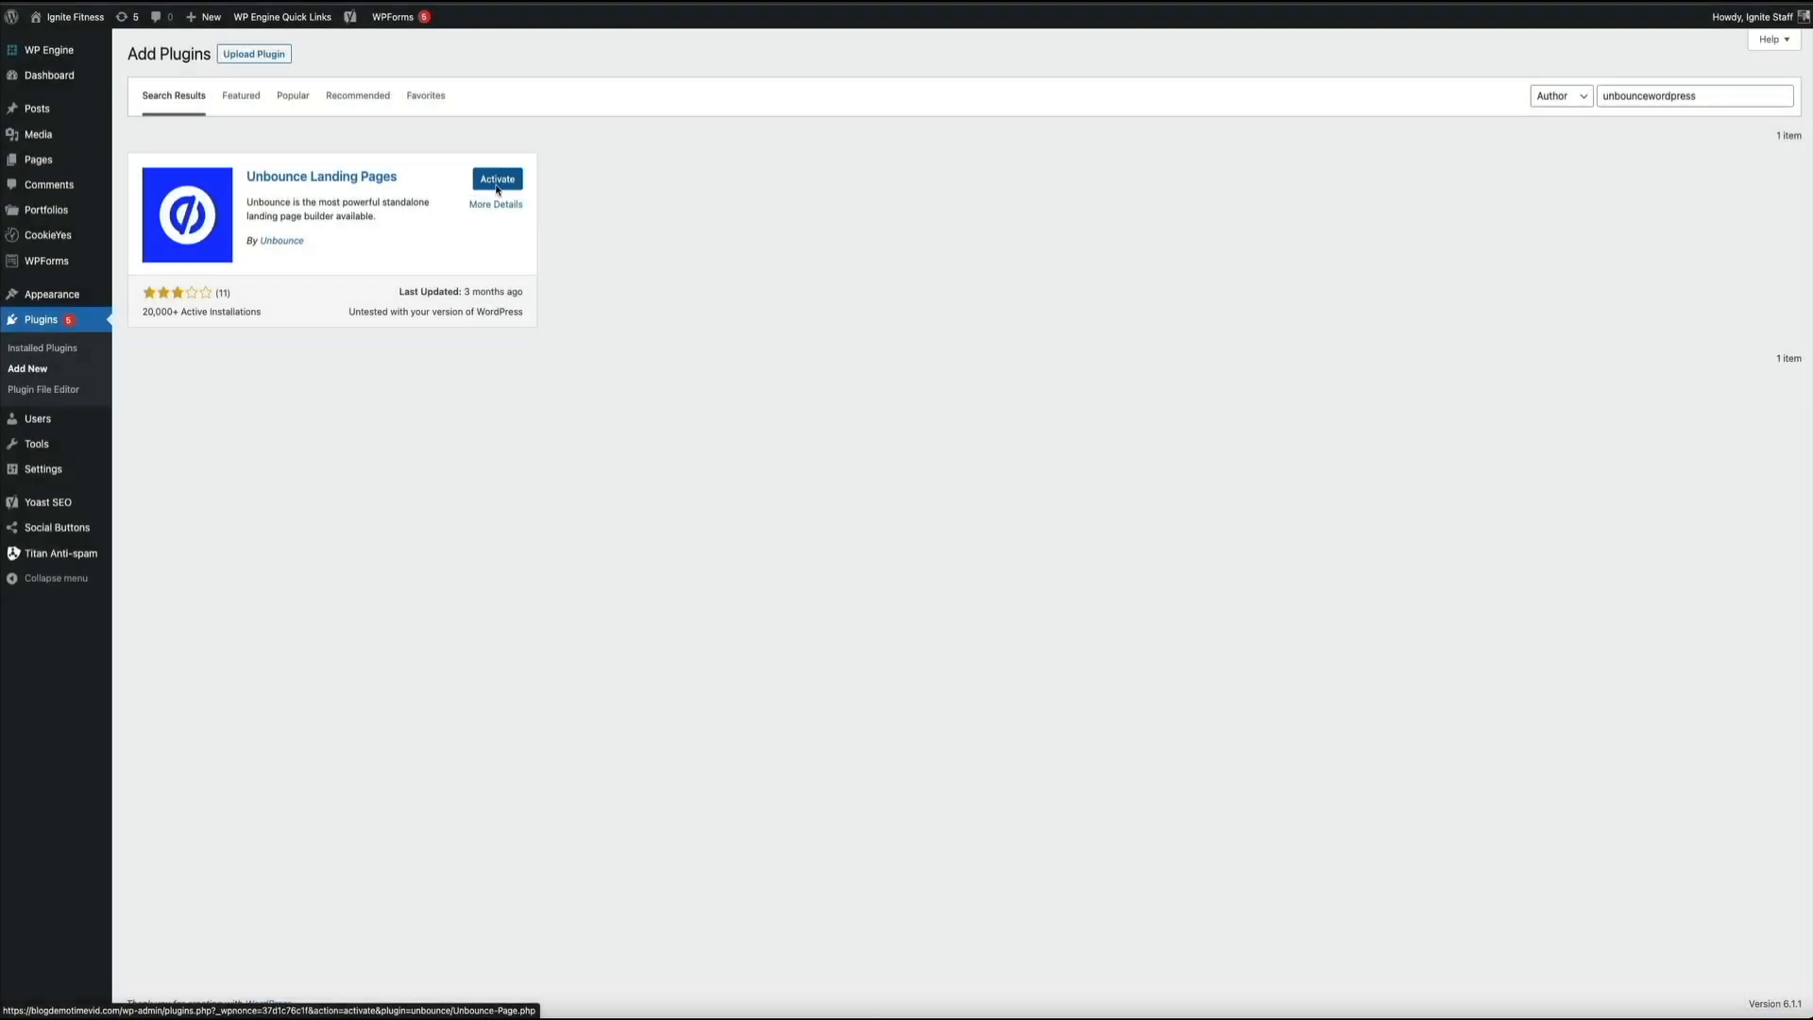
{"action": "left_click", "coordinate": [498, 188]}
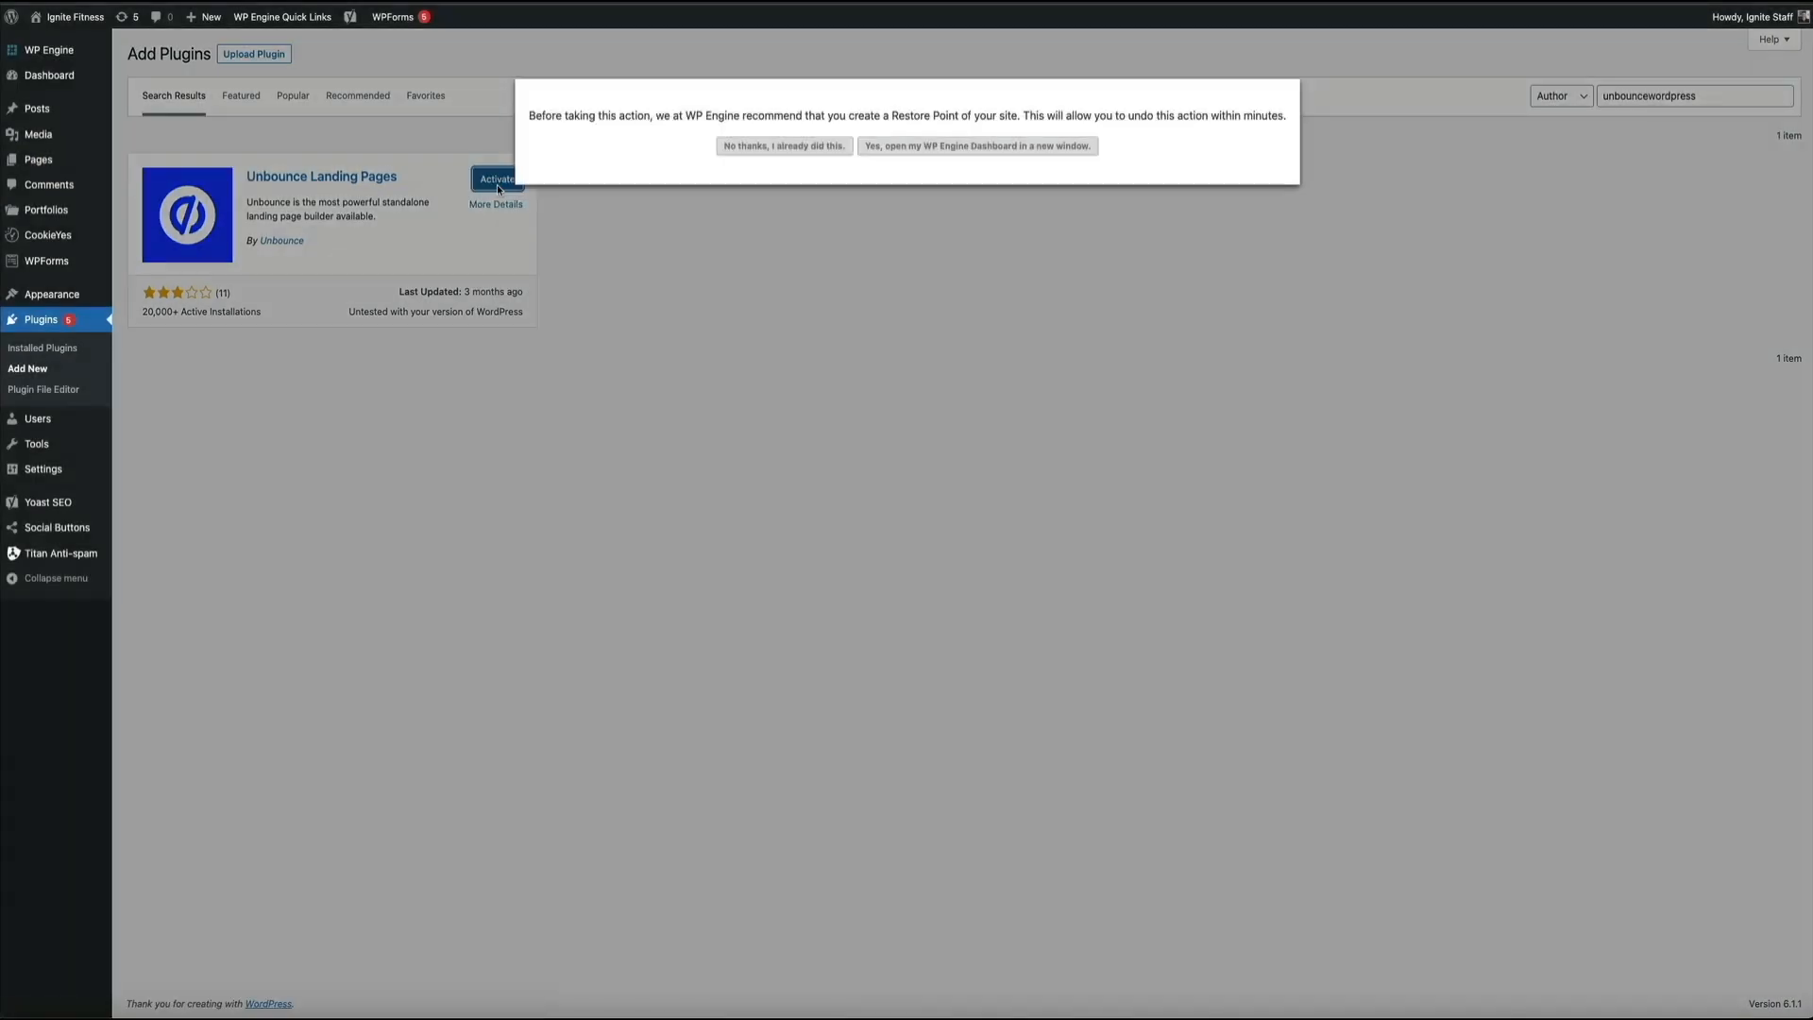
{"action": "left_click", "coordinate": [778, 151]}
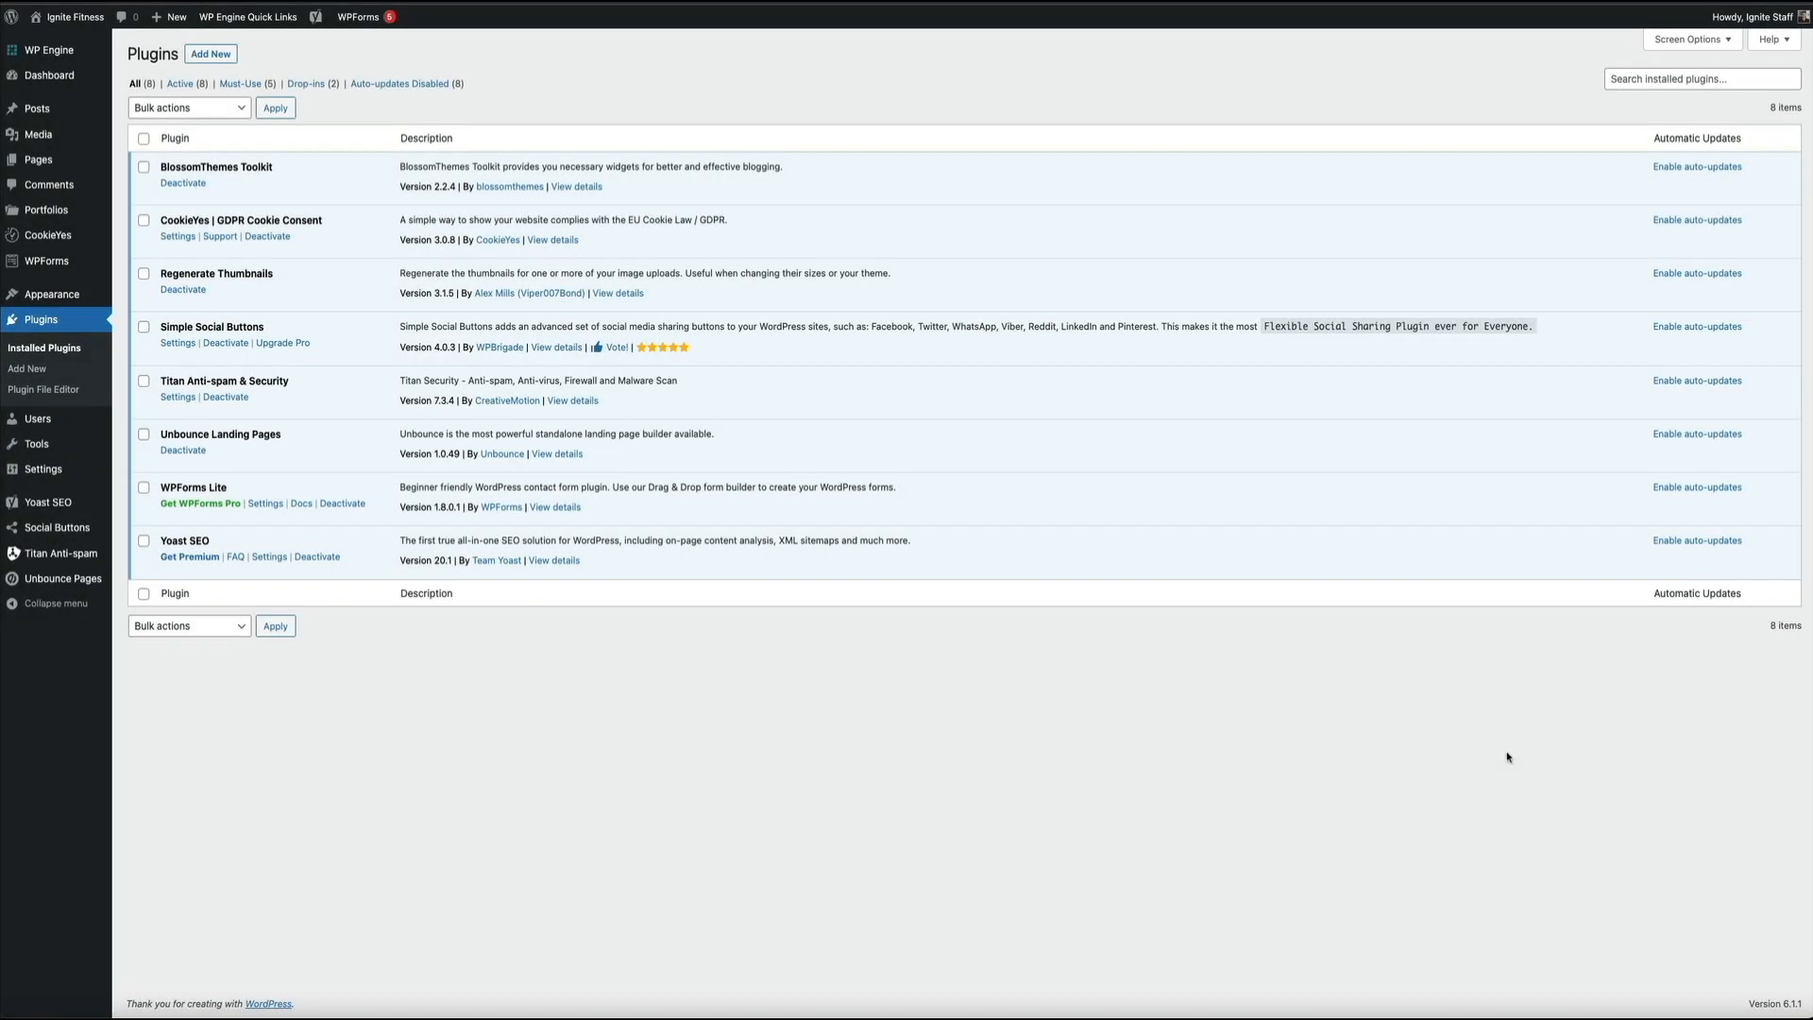
Step: Authorize the WordPress site's Unbounce Pages plugin with the Unbounce account
{"action": "mouse_move", "coordinate": [92, 578]}
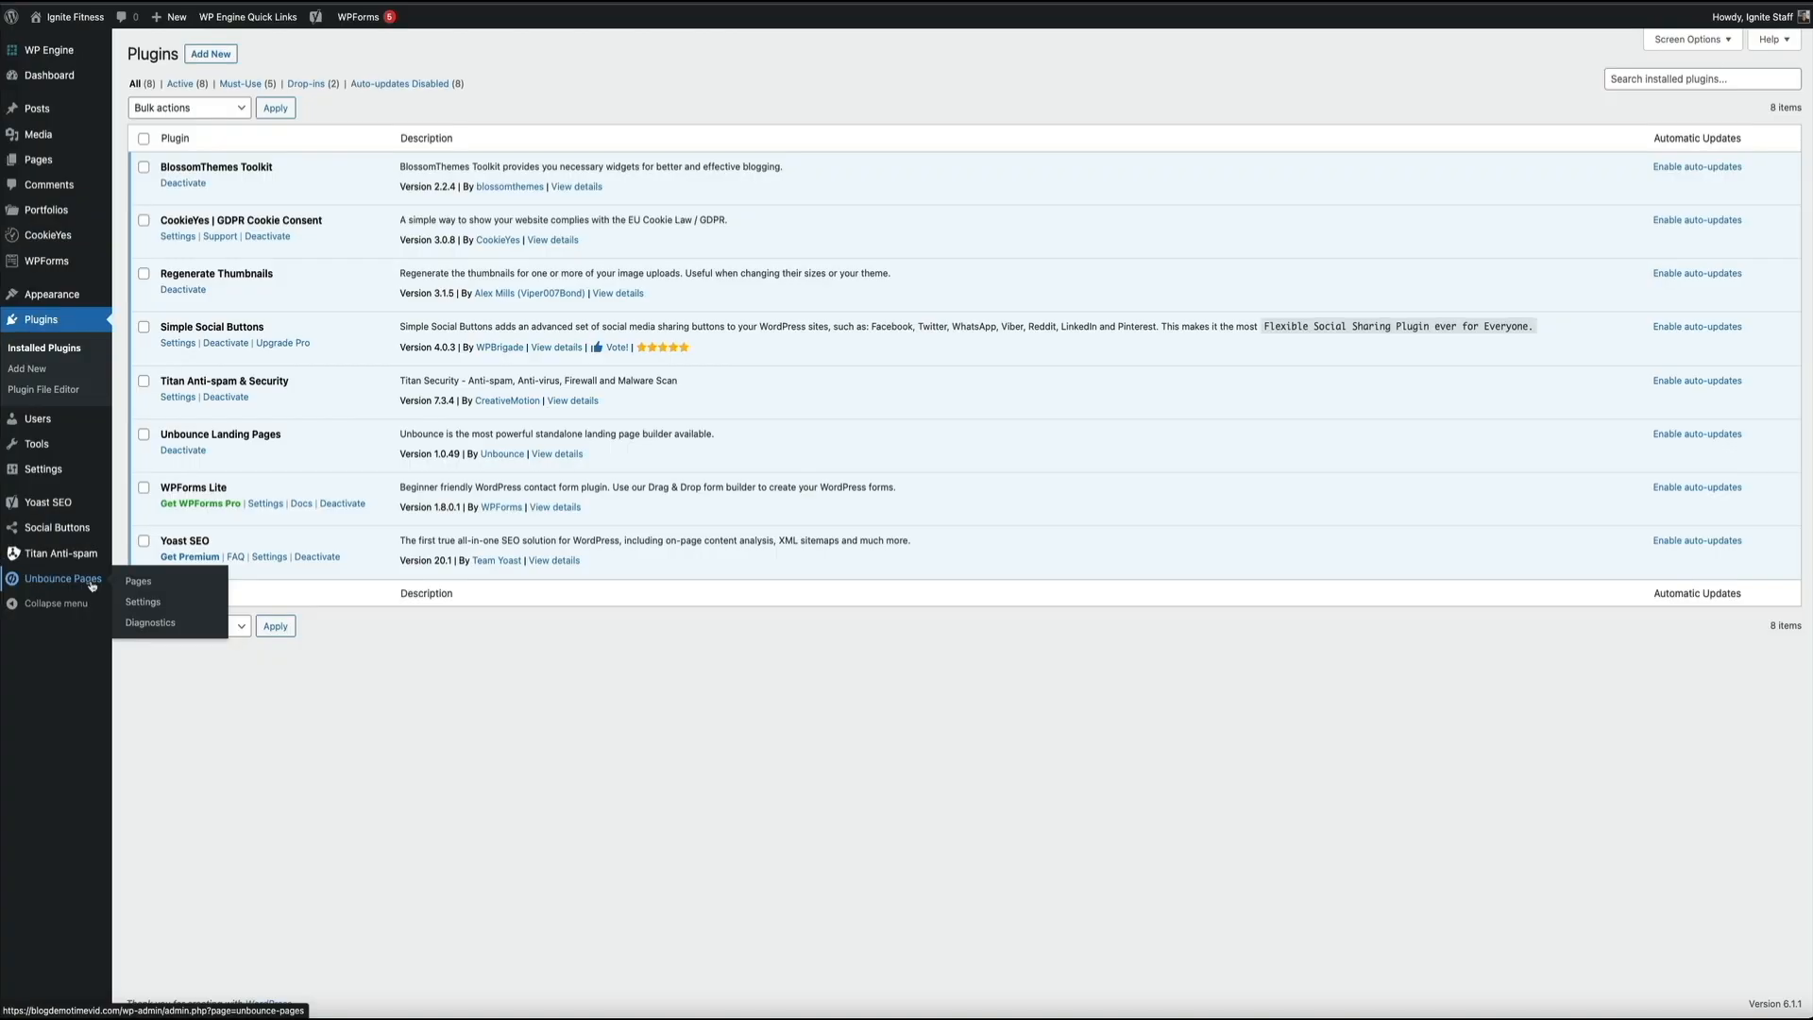
{"action": "left_click", "coordinate": [93, 583]}
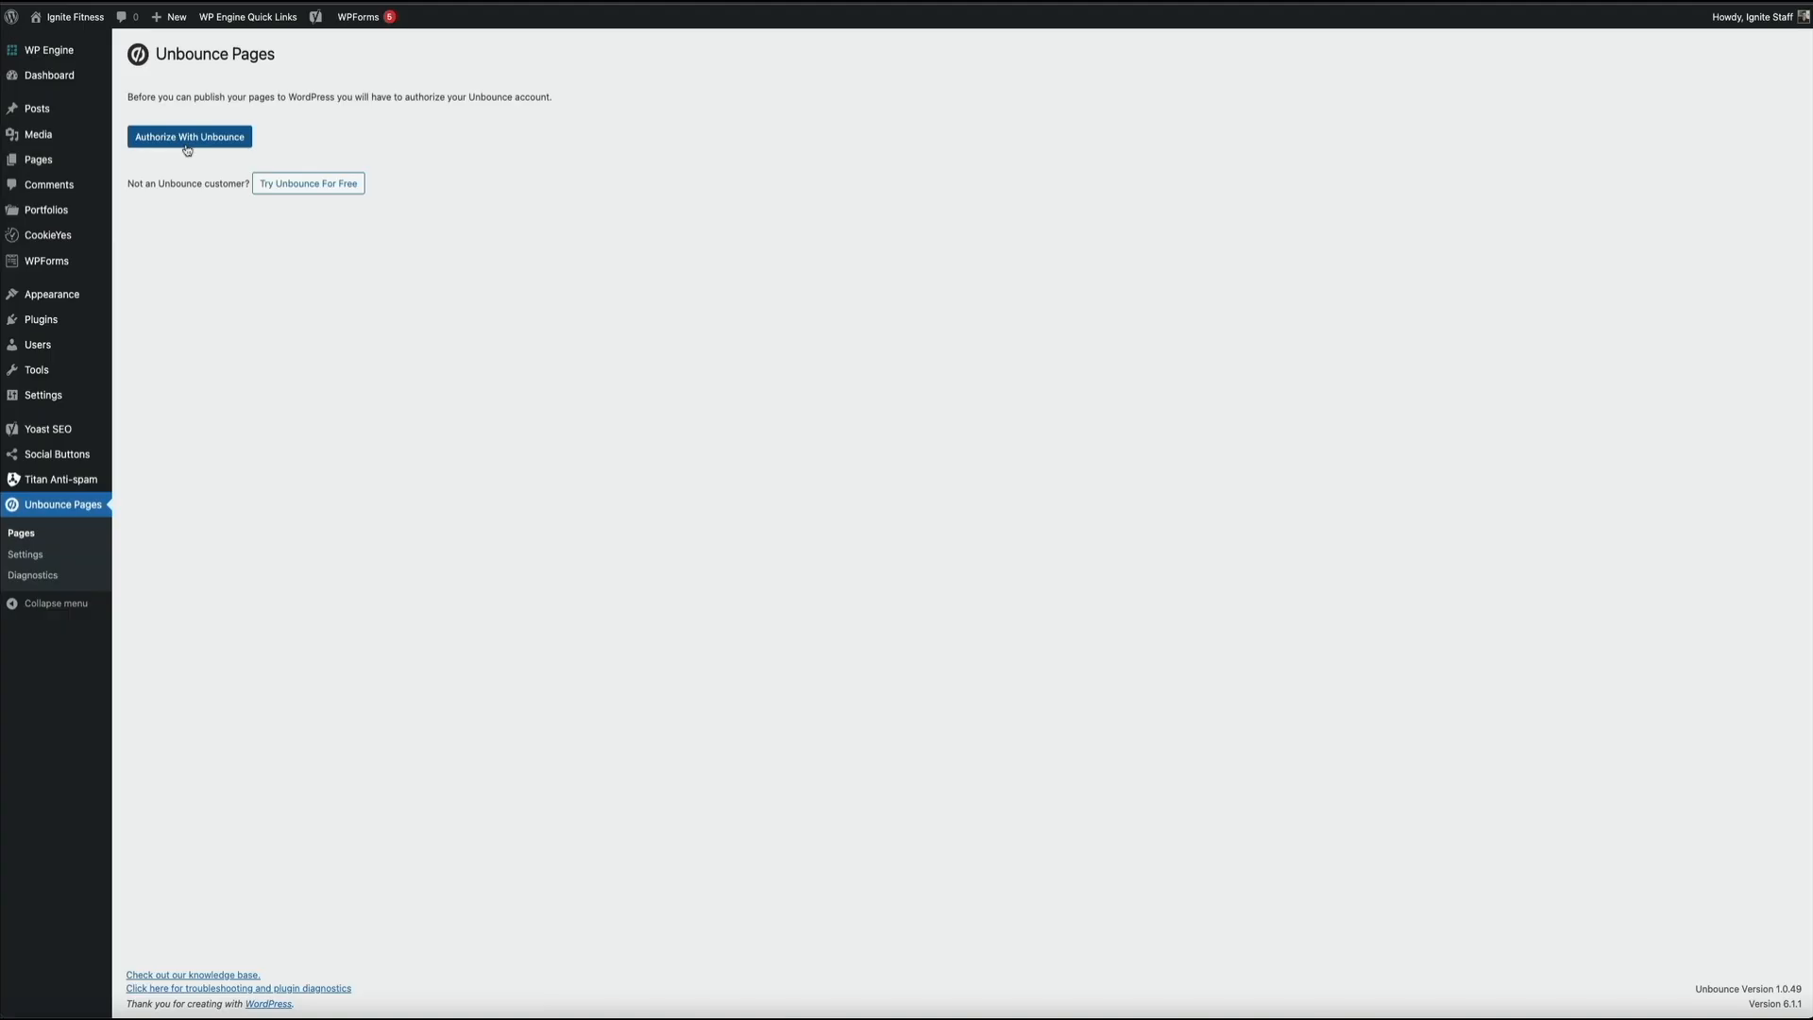
{"action": "left_click", "coordinate": [187, 146]}
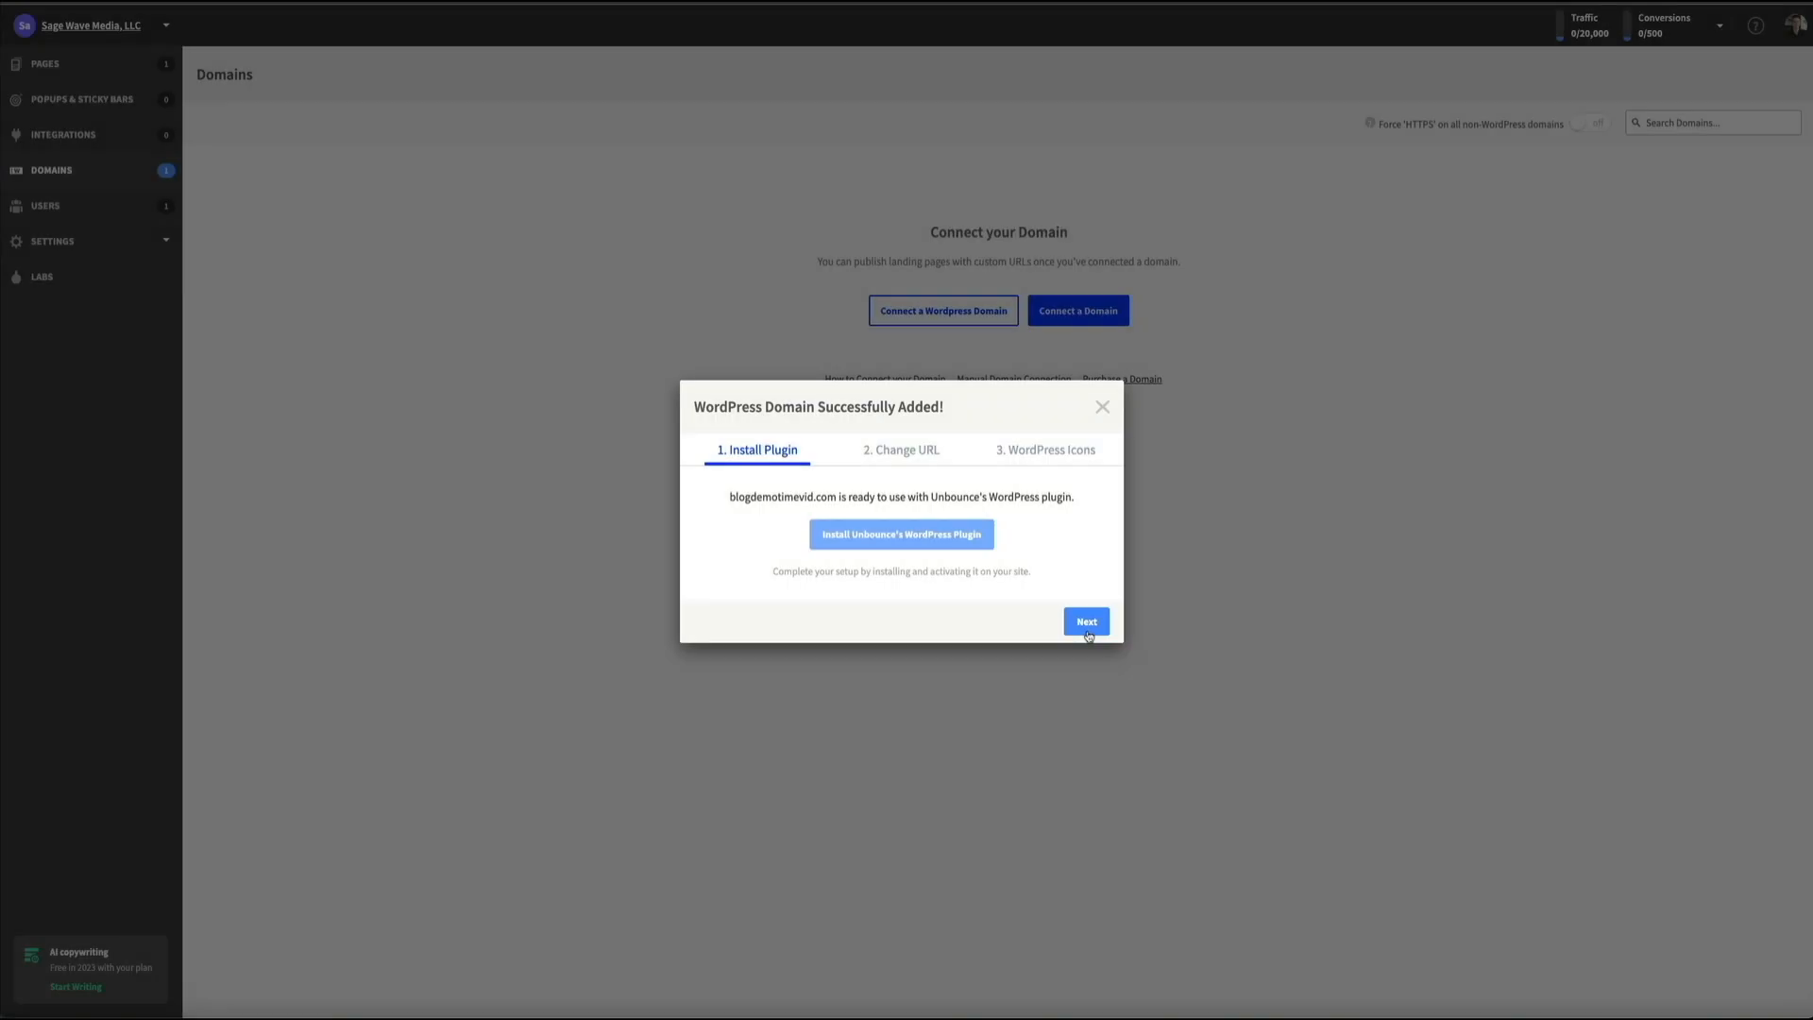
Step: Back in Unbounce, finish the WordPress domain setup guide and open the Food Blog Ebook page's overview
{"action": "left_click", "coordinate": [1087, 622]}
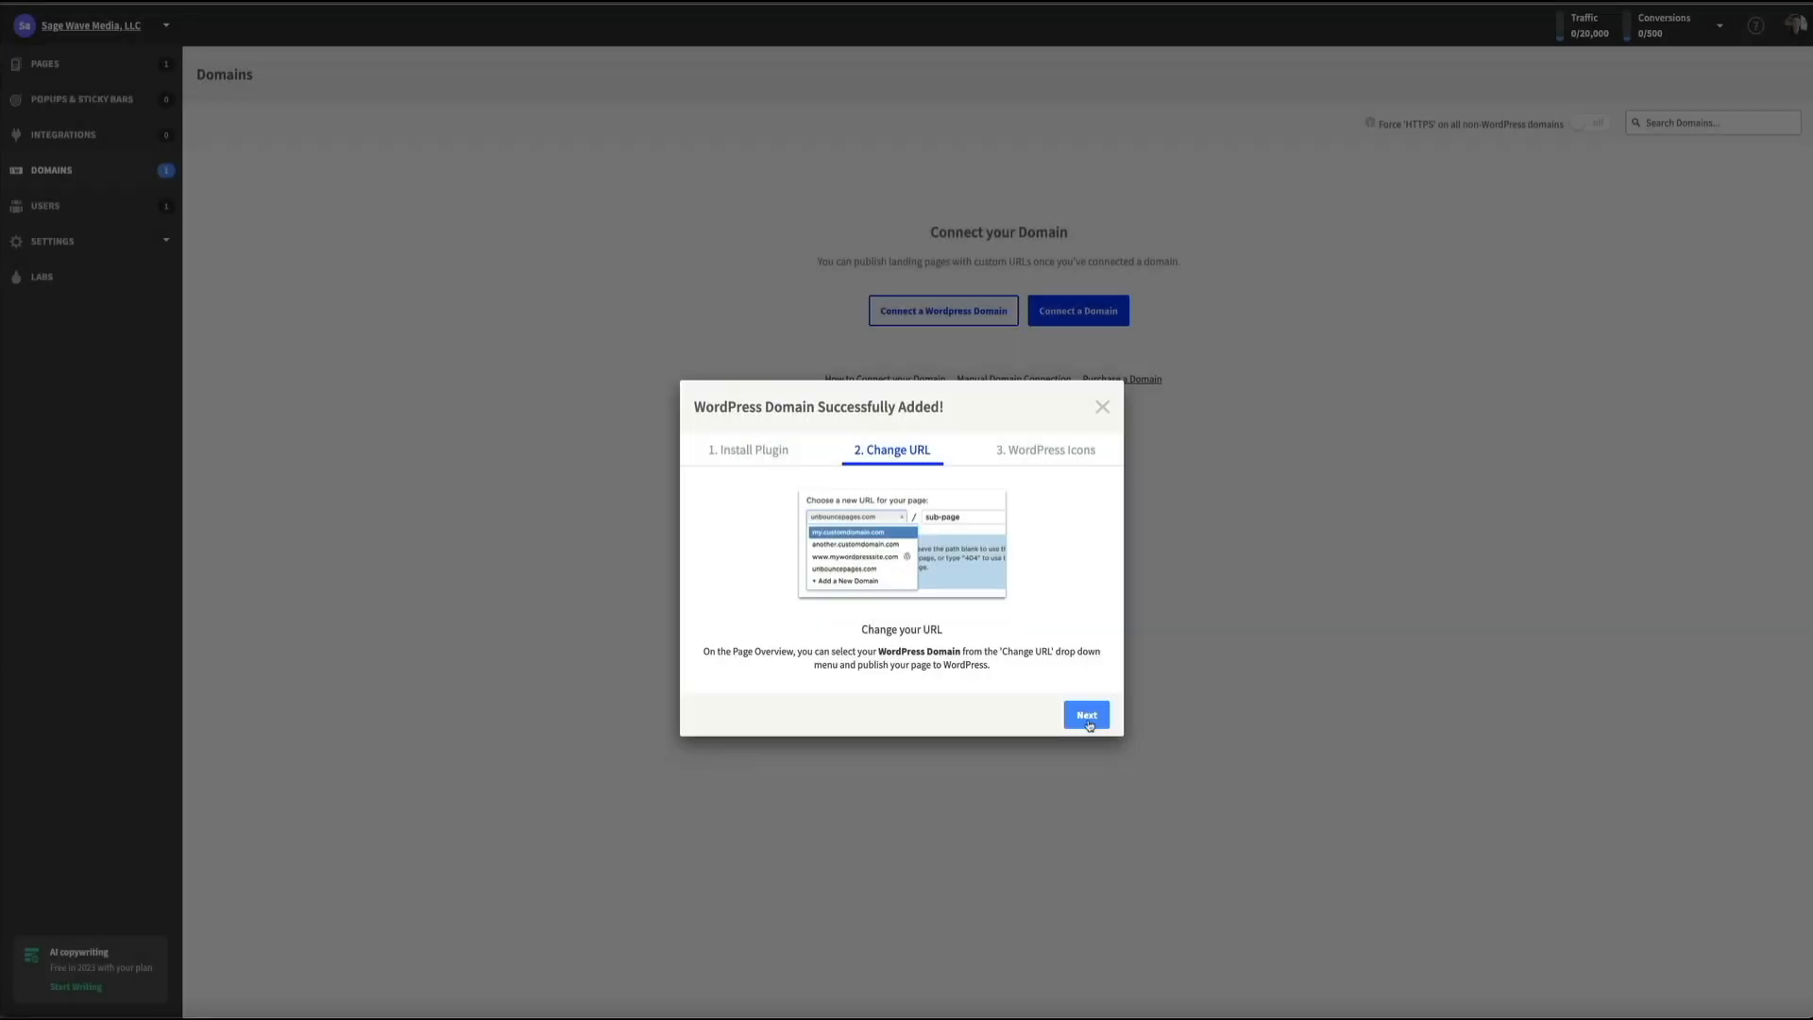
{"action": "left_click", "coordinate": [1087, 715]}
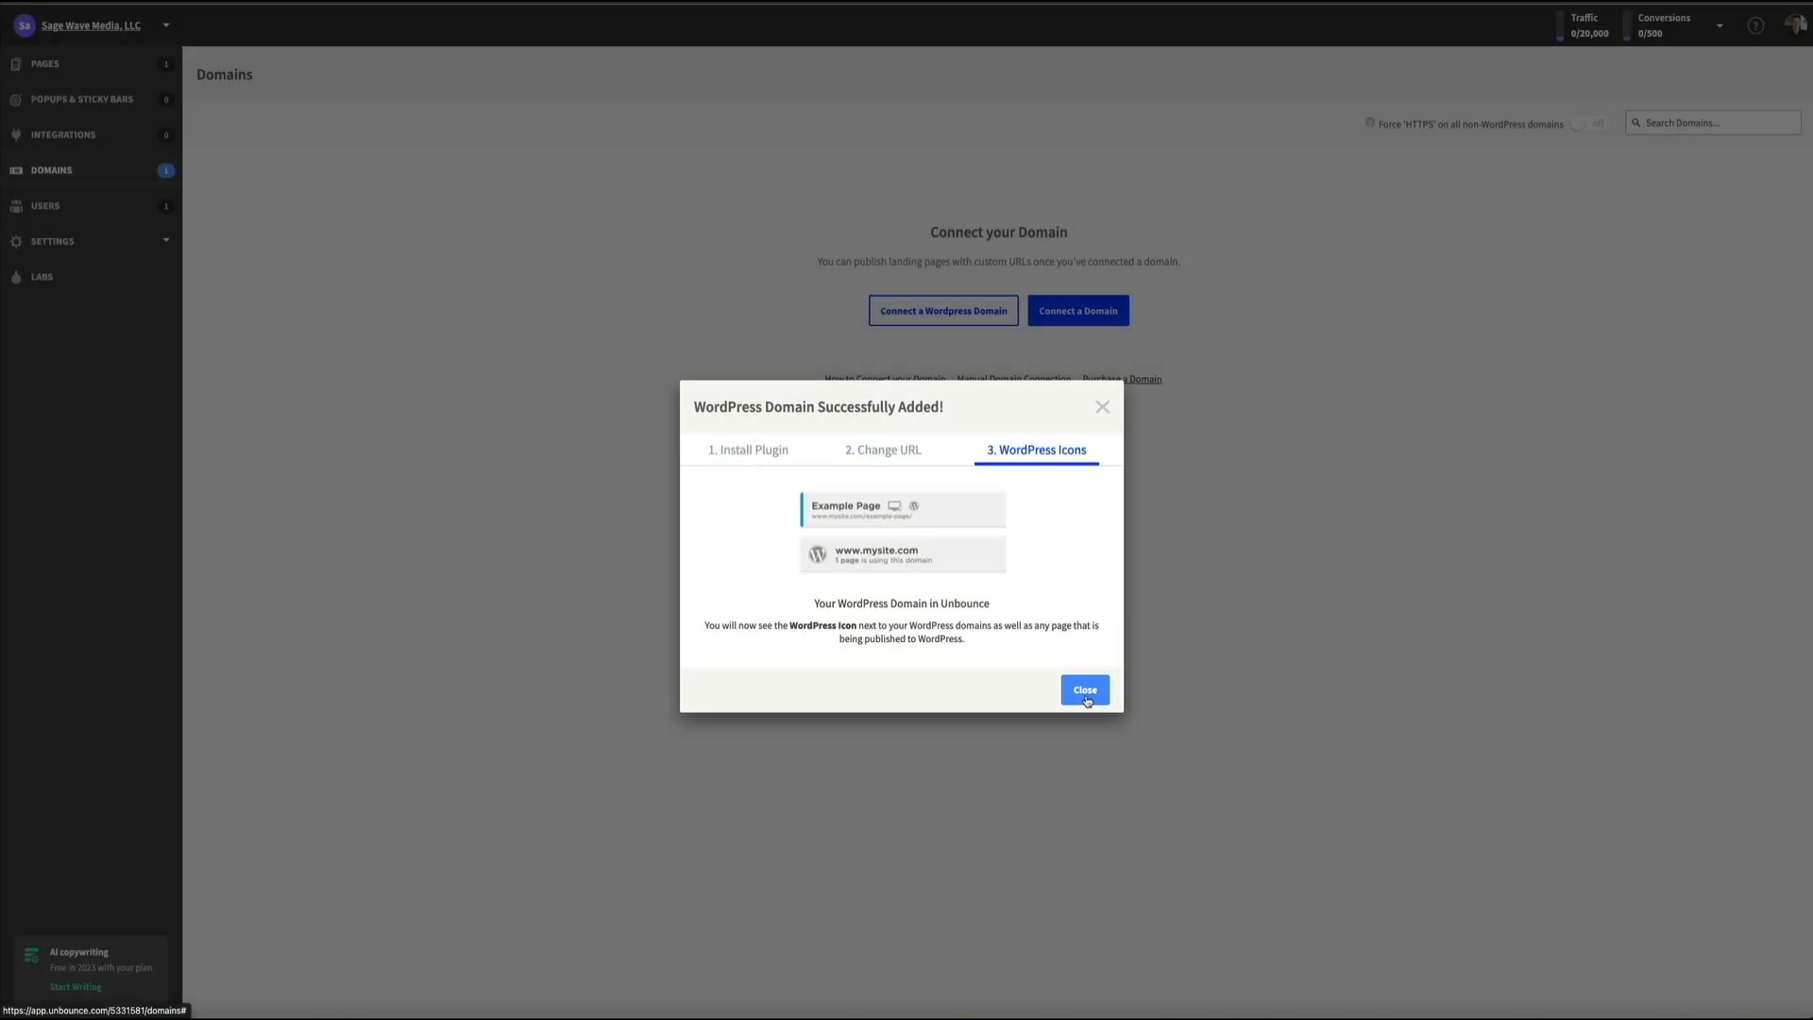
{"action": "left_click", "coordinate": [1086, 697]}
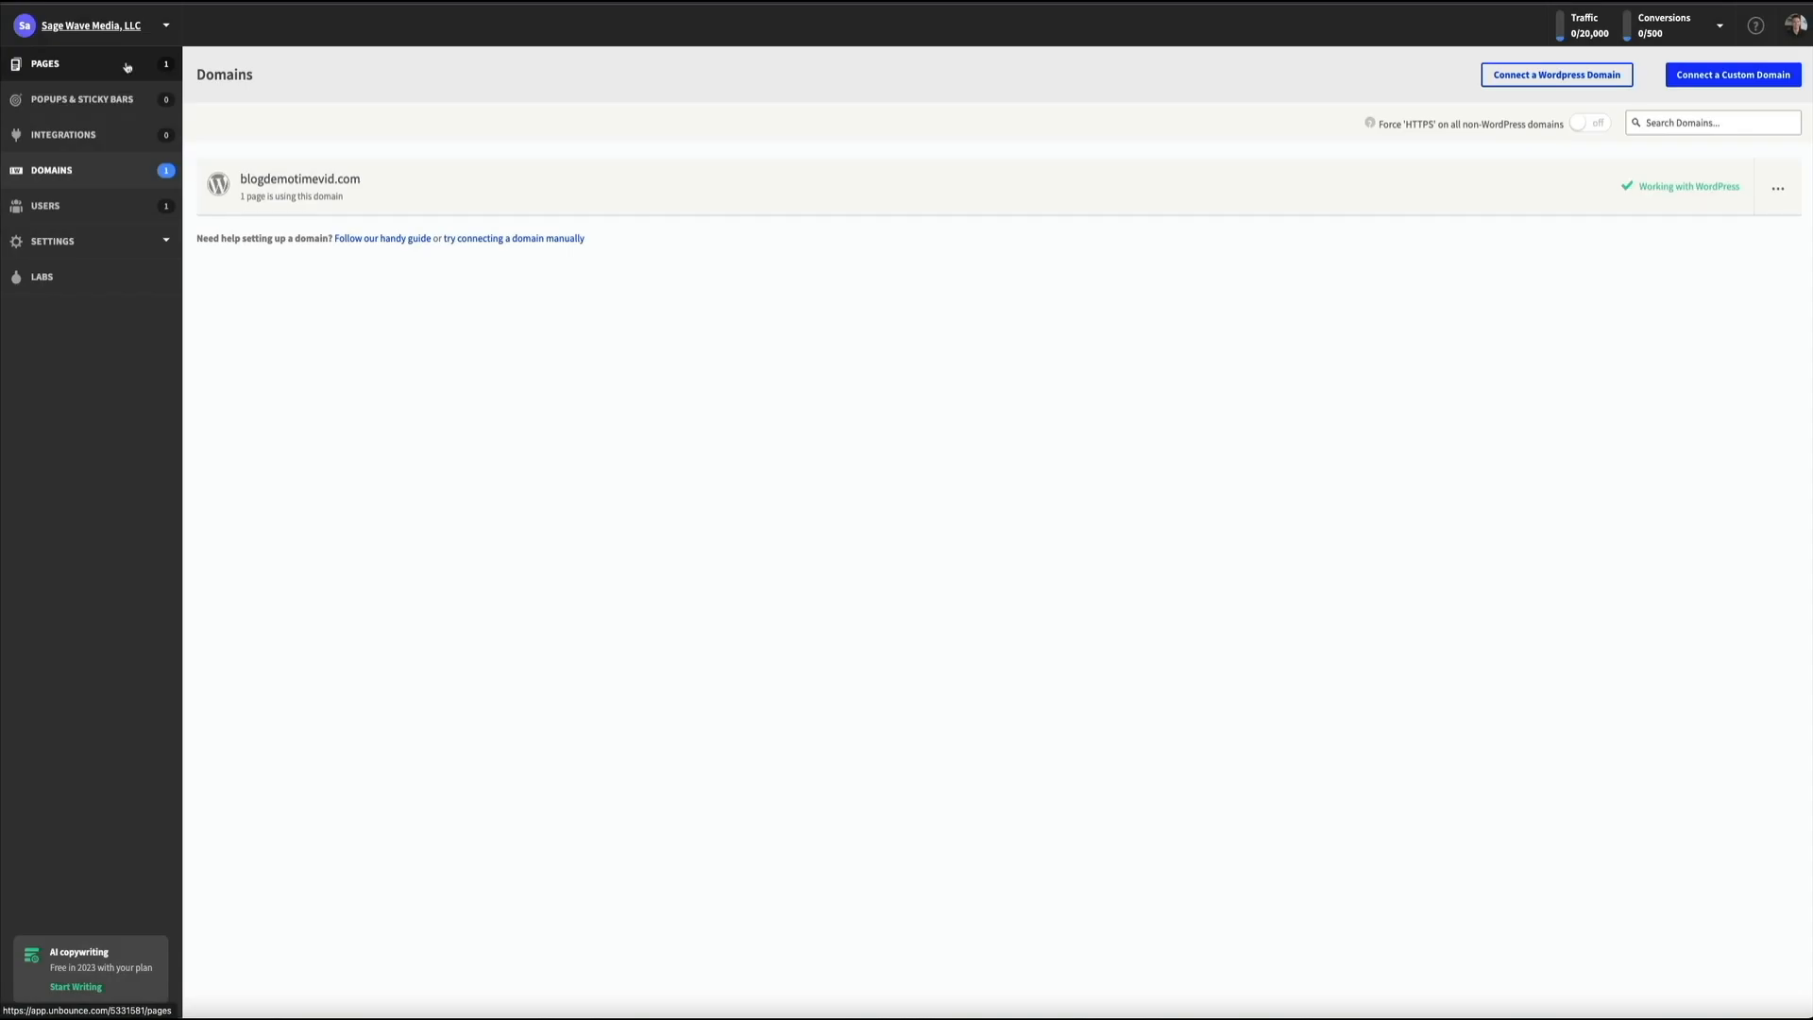
{"action": "left_click", "coordinate": [128, 66]}
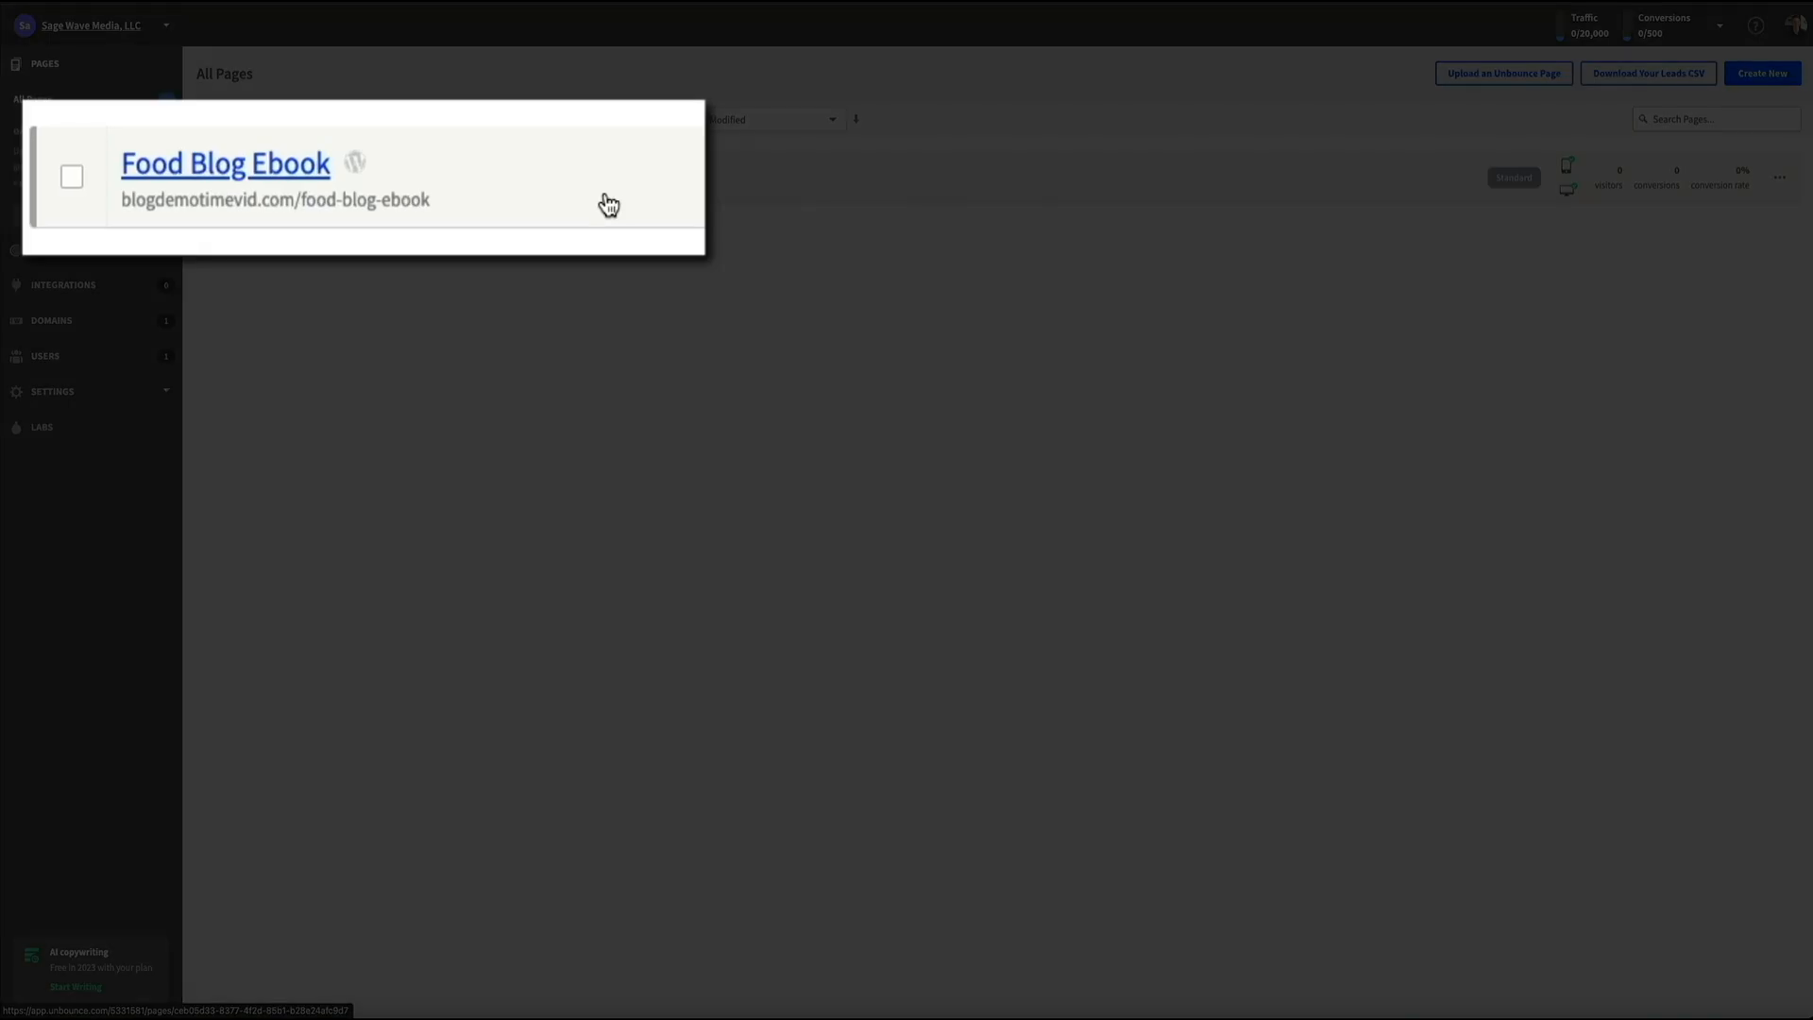
{"action": "left_click", "coordinate": [485, 187]}
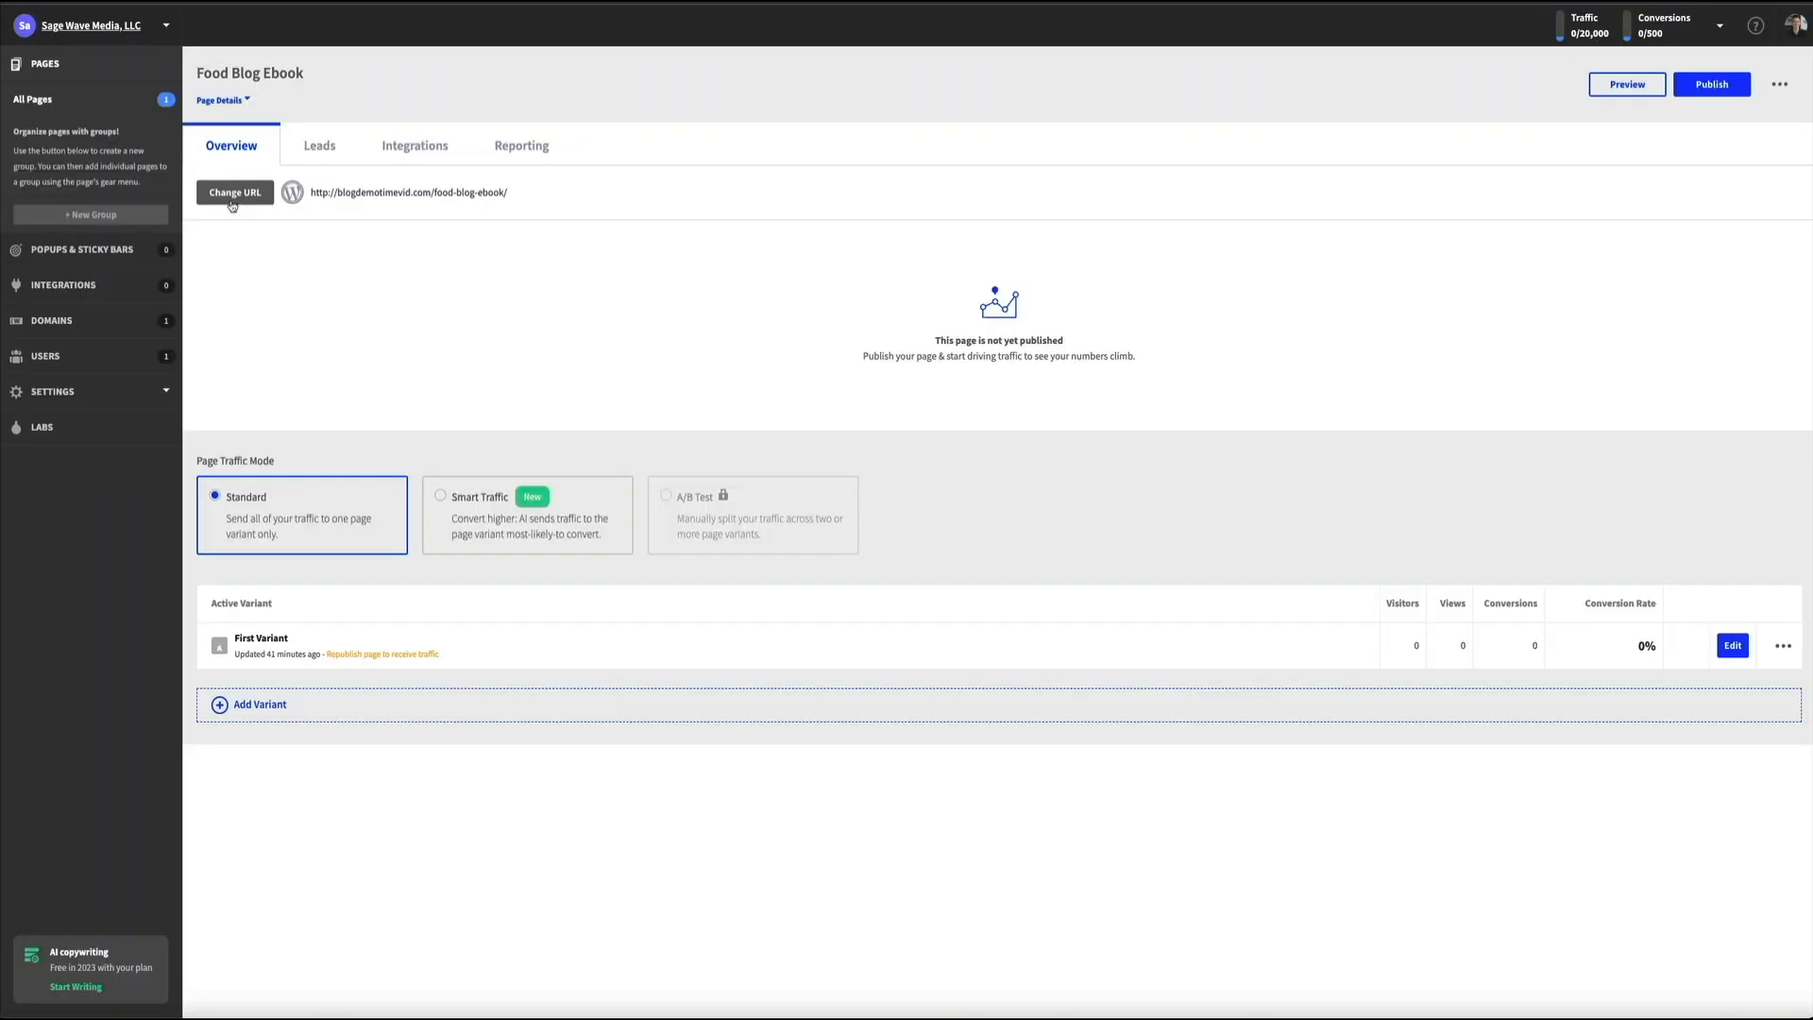
Step: Try the page path ultimate-food-blog-ebook for the page URL, and dismiss the change without saving
{"action": "left_click", "coordinate": [230, 189]}
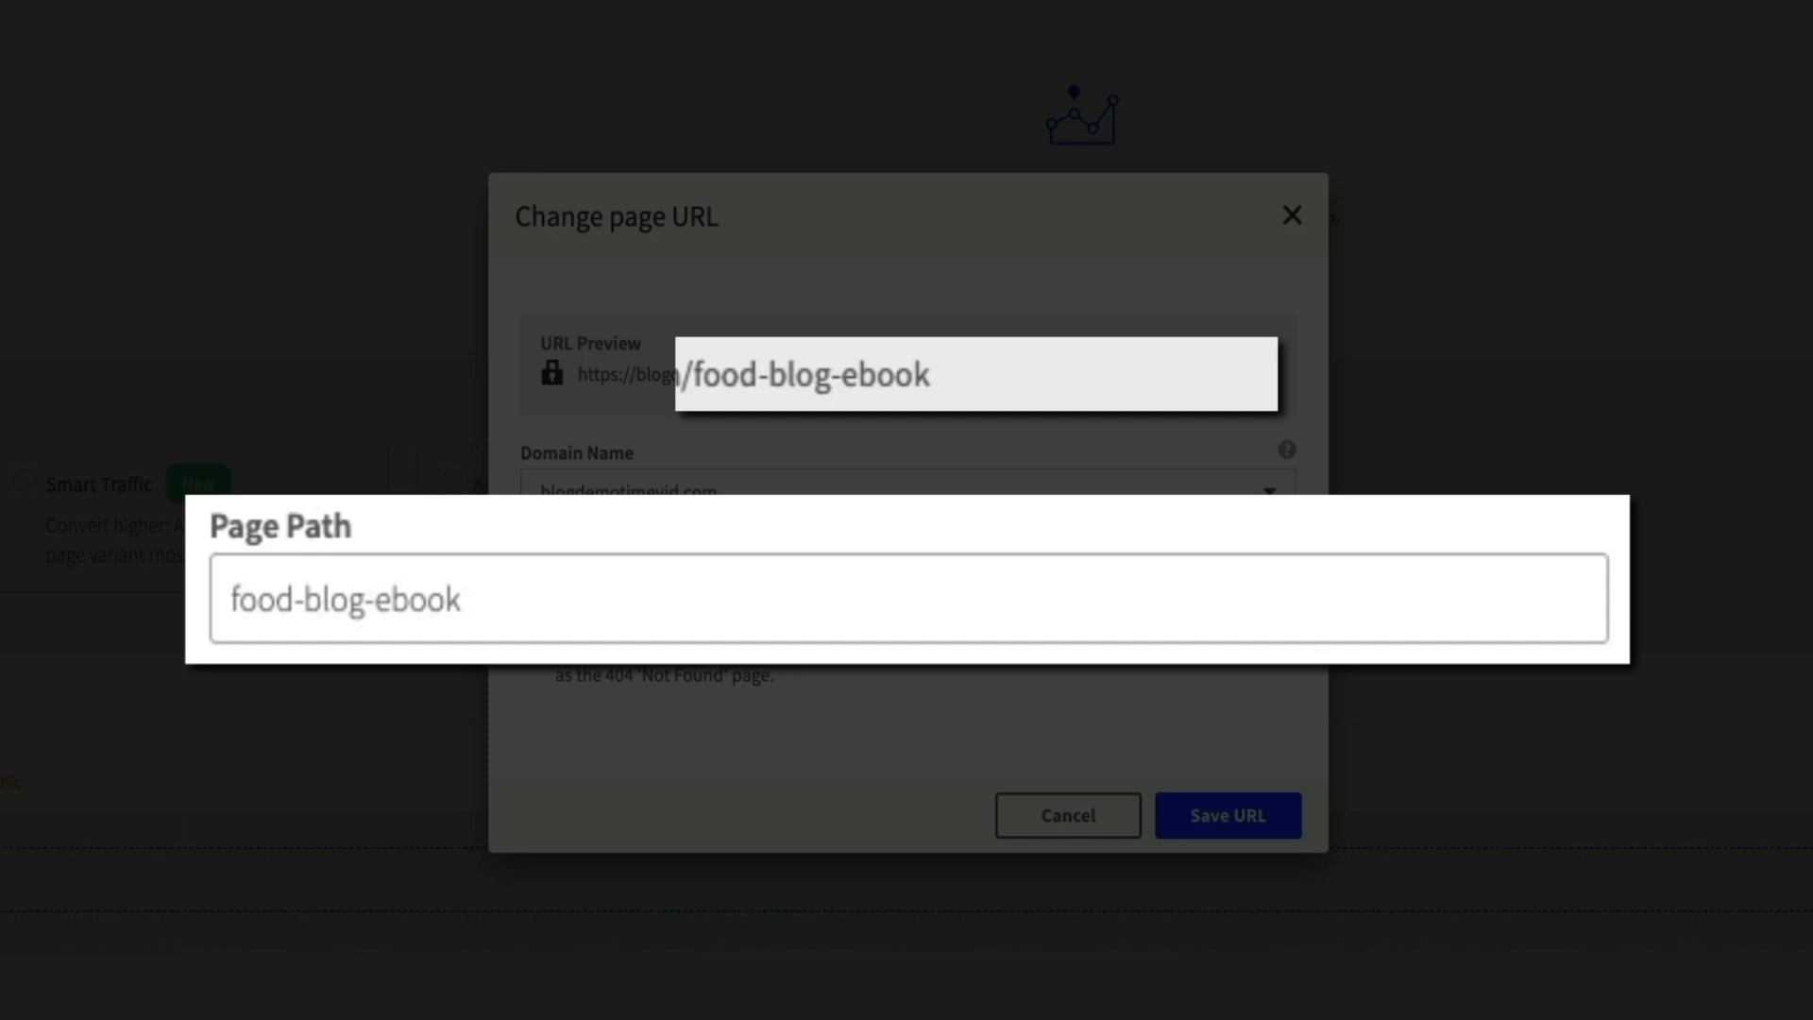
{"action": "left_click", "coordinate": [619, 588]}
{"action": "key", "text": "ctrl+a"}
{"action": "type", "text": "ul"}
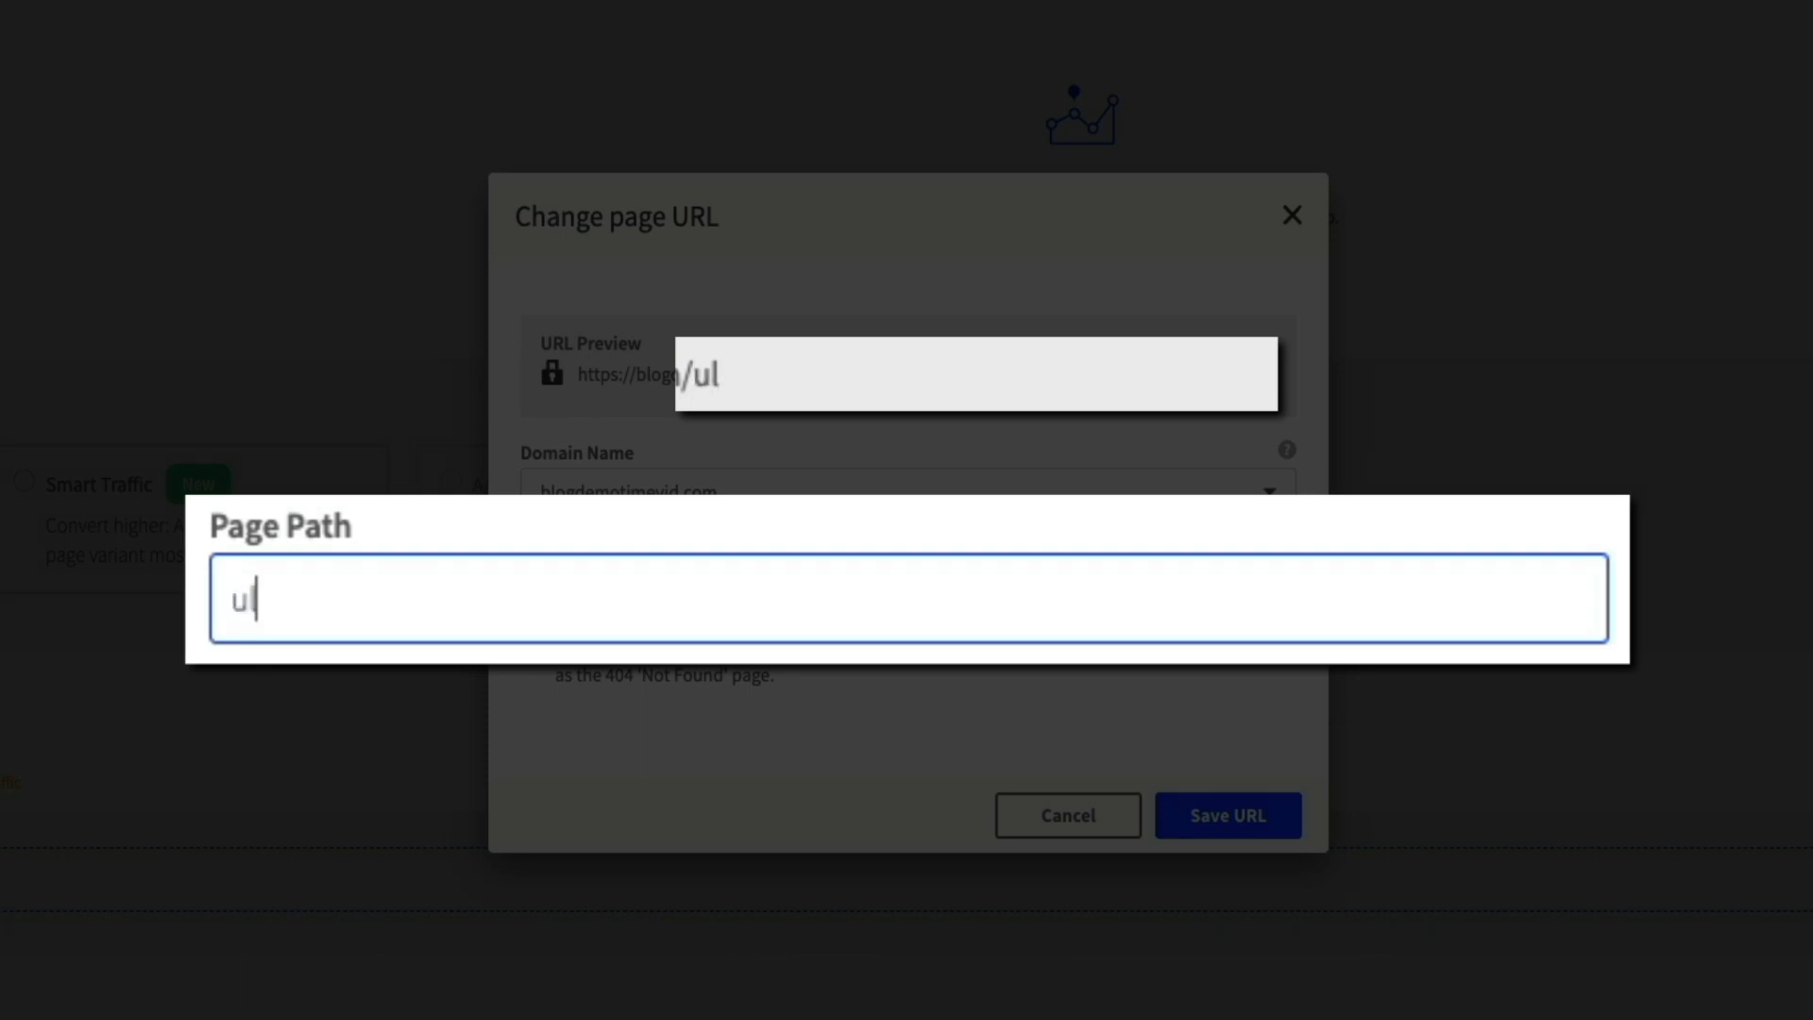
{"action": "type", "text": "timate-food-blog-e"}
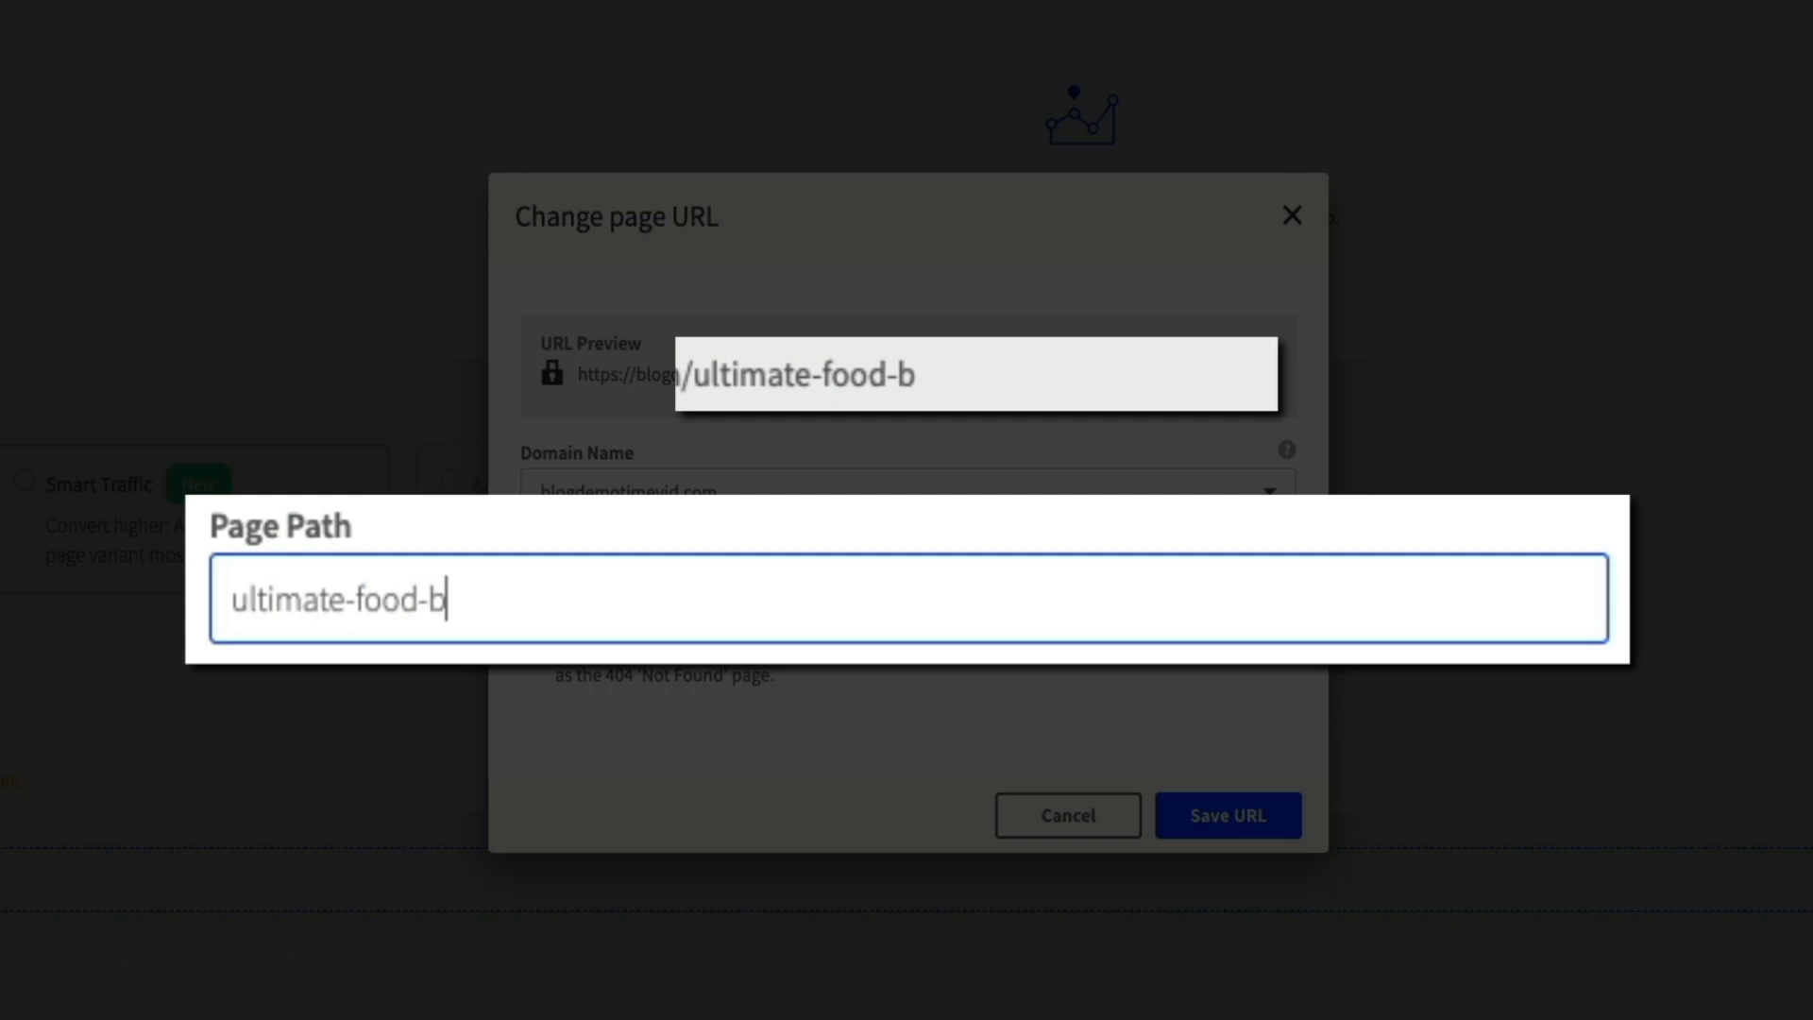
{"action": "type", "text": "book"}
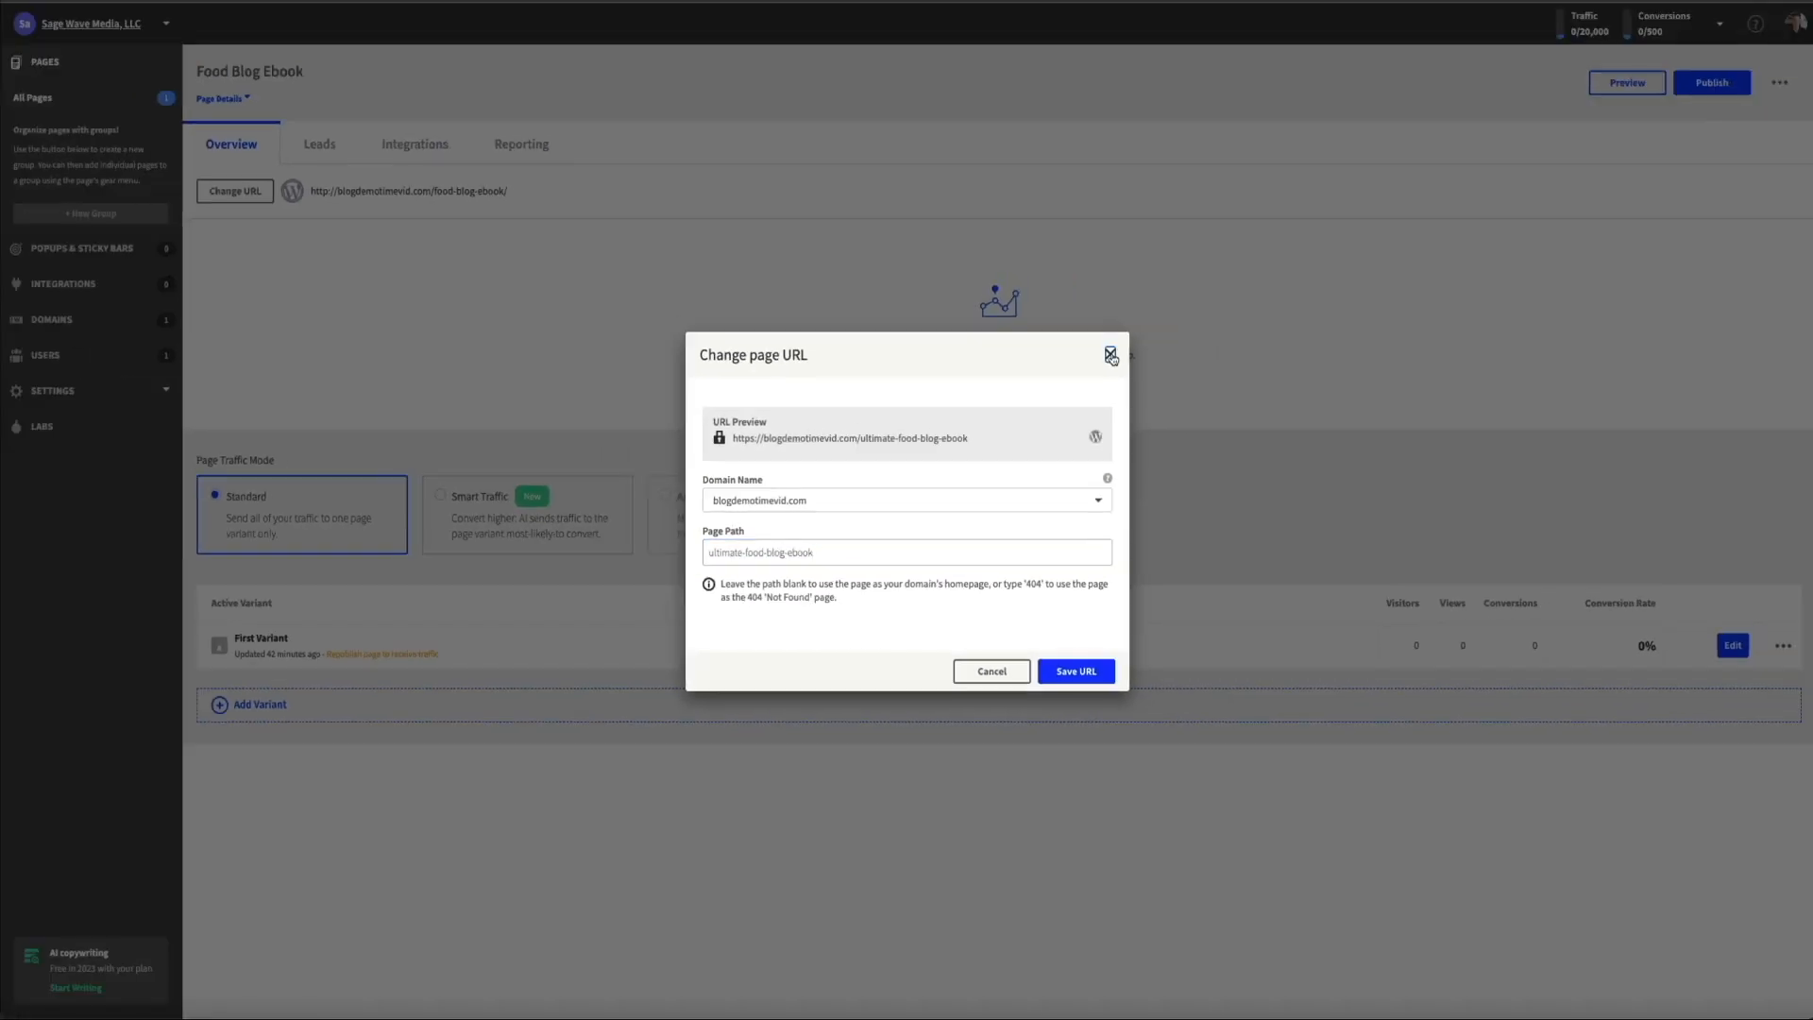
{"action": "left_click", "coordinate": [1291, 215]}
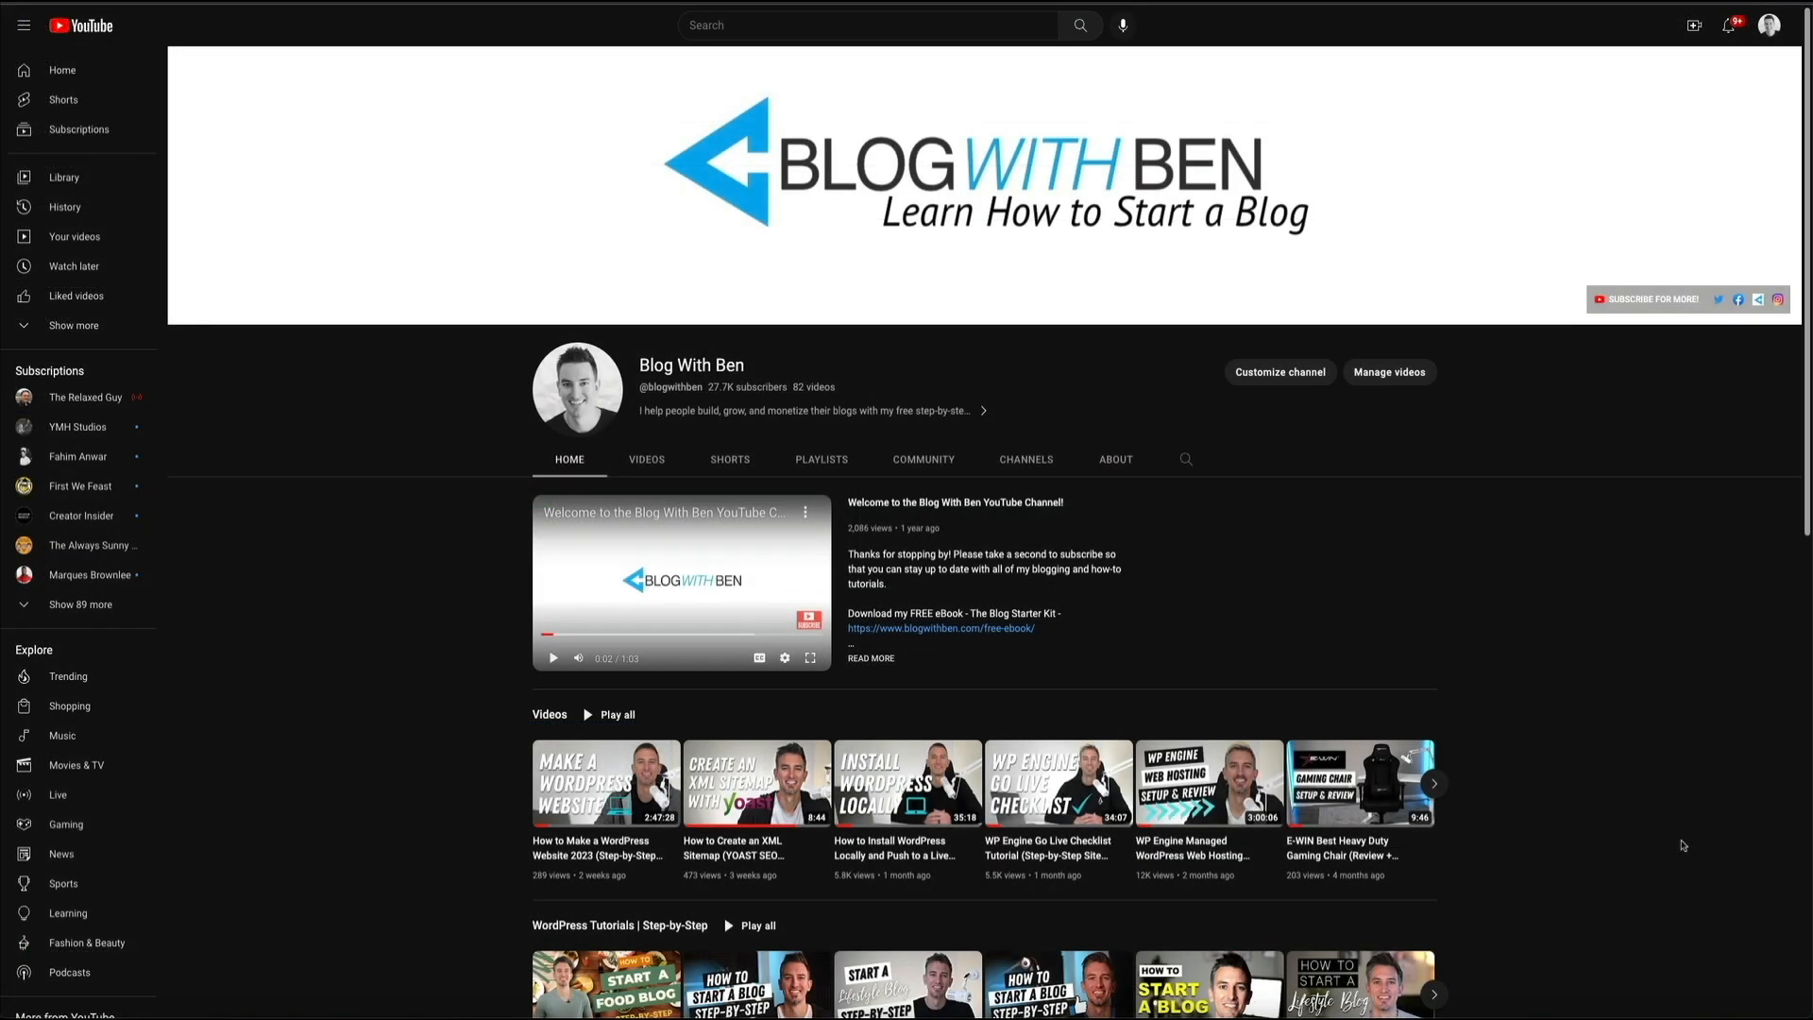
Step: Browse the videos on the Blog With Ben YouTube channel and the app categories in the Unbounce Apps documentation
{"action": "scroll", "coordinate": [1682, 845], "scroll_direction": "down", "scroll_amount": 4}
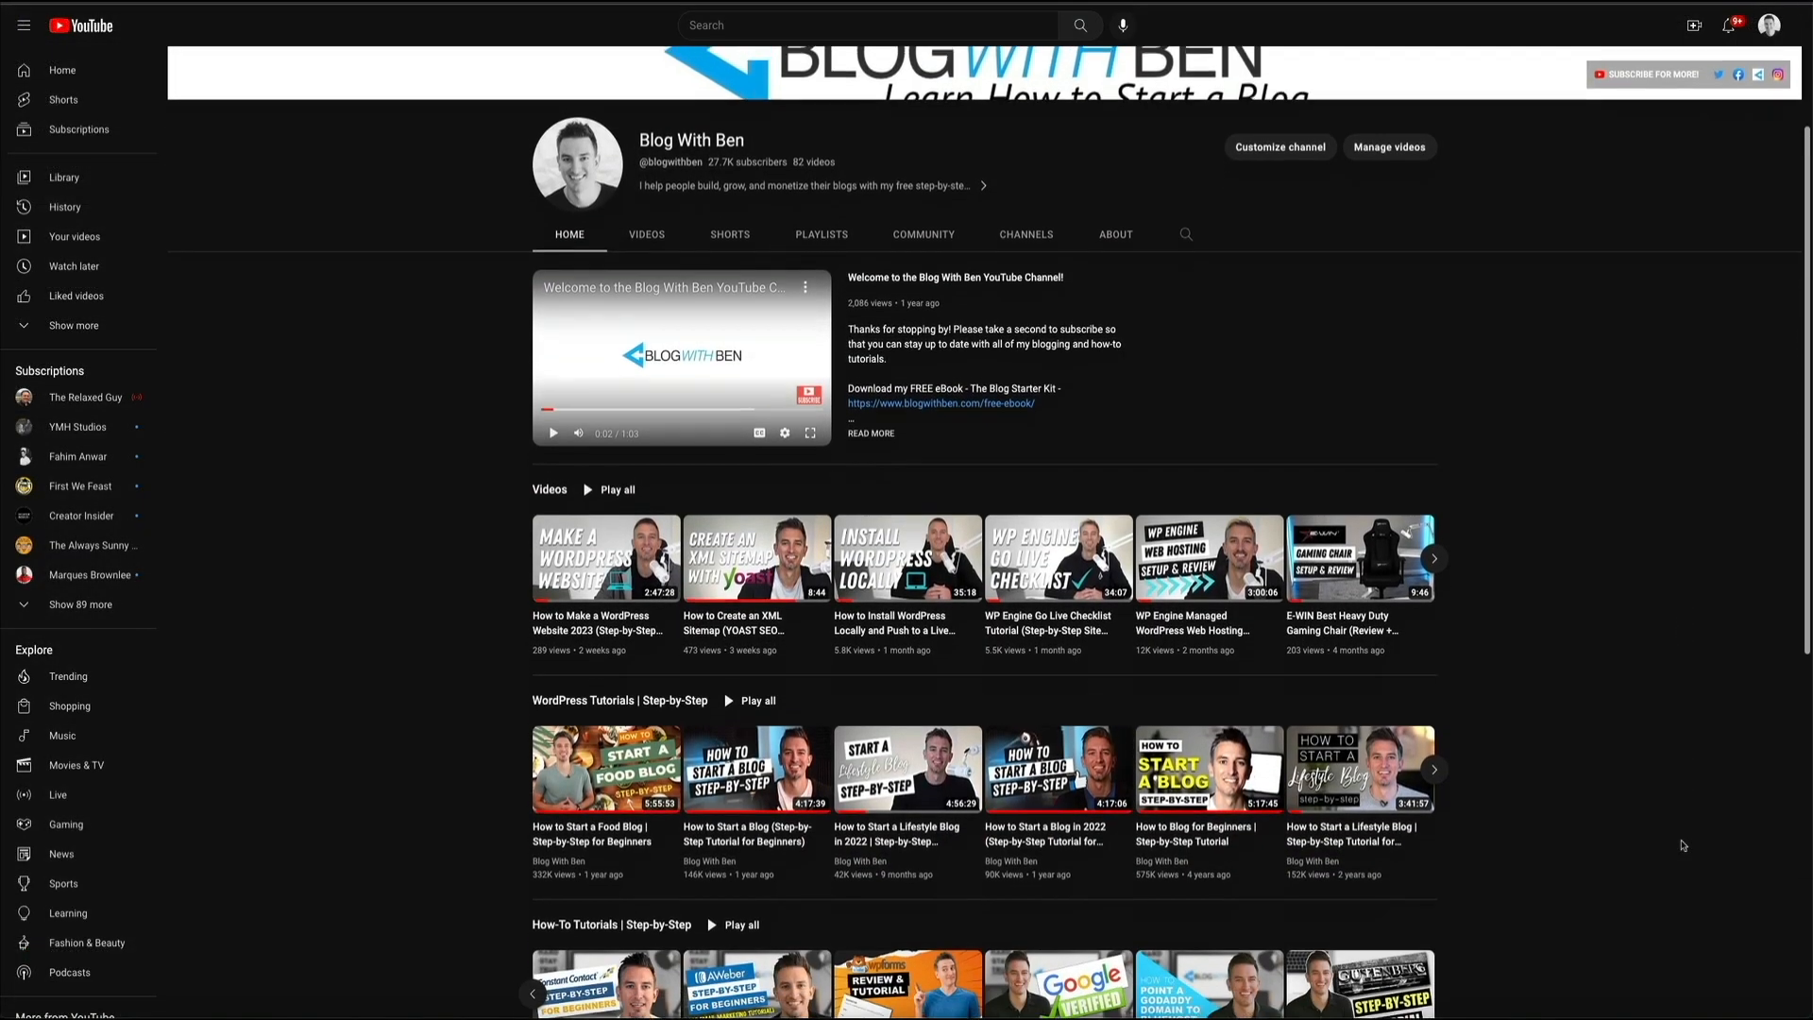
{"action": "scroll", "coordinate": [1682, 845], "scroll_direction": "down", "scroll_amount": 1}
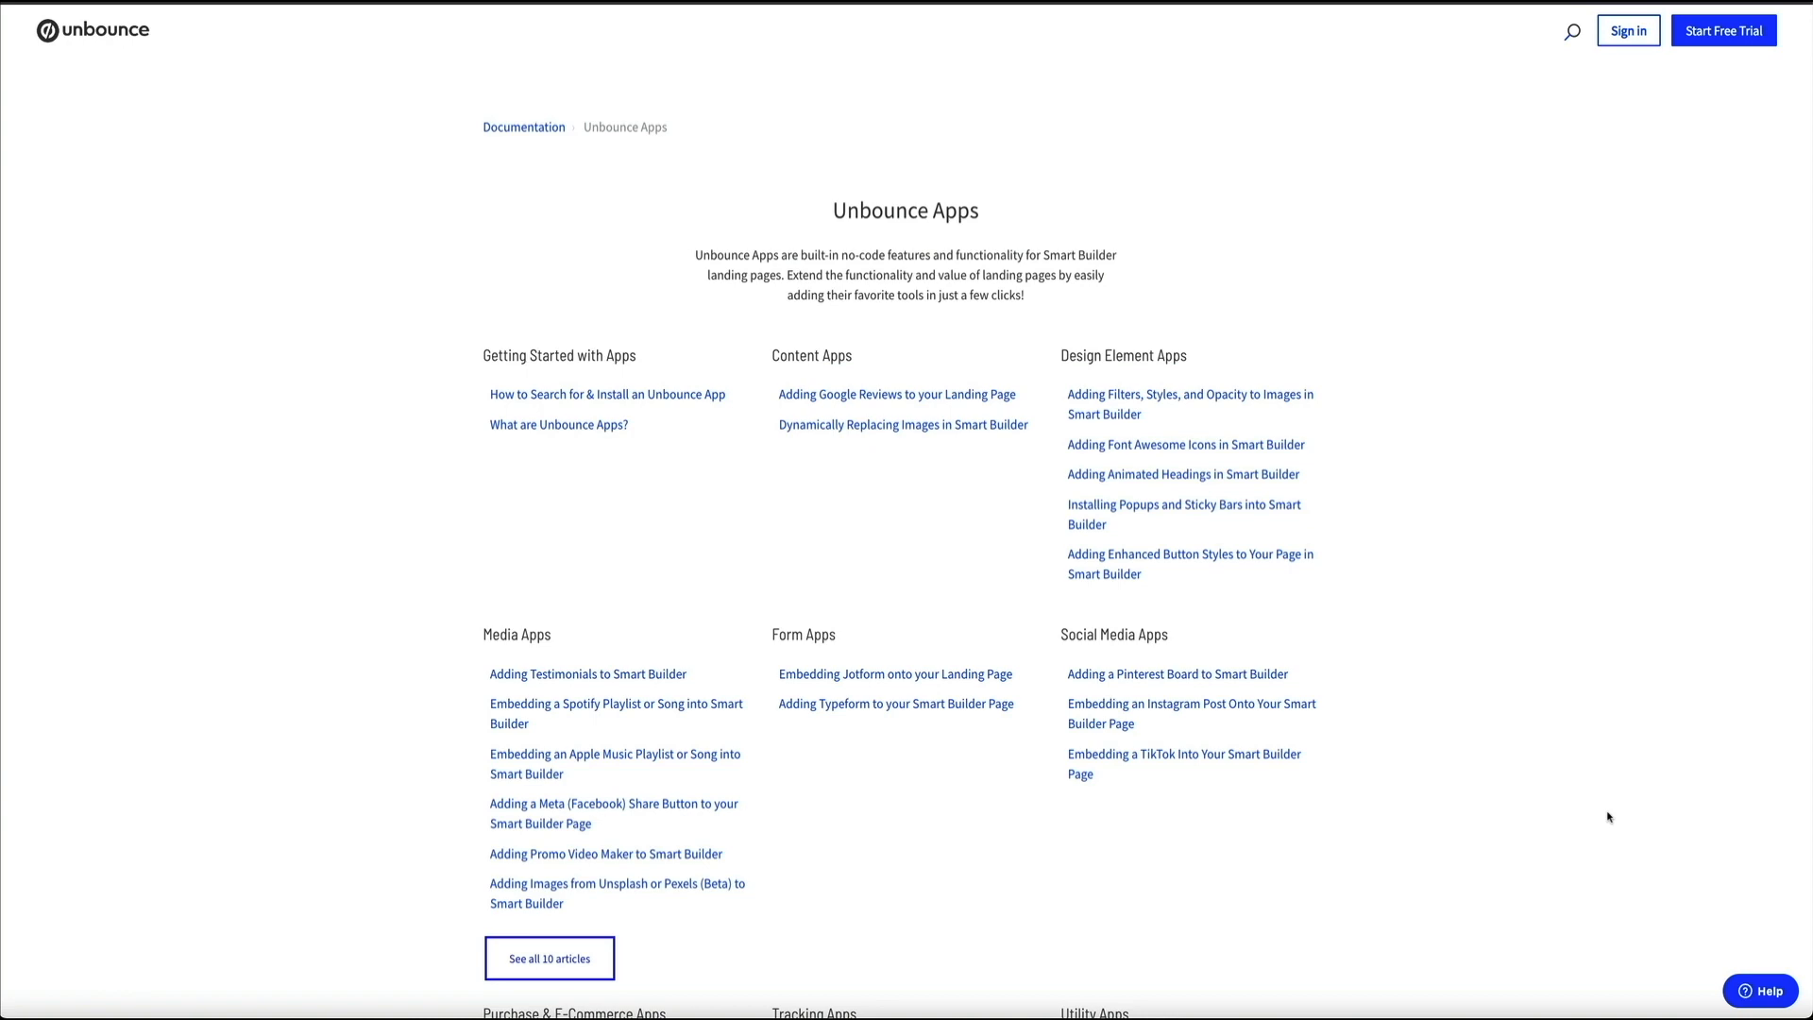
{"action": "scroll", "coordinate": [1609, 817], "scroll_direction": "down", "scroll_amount": 2}
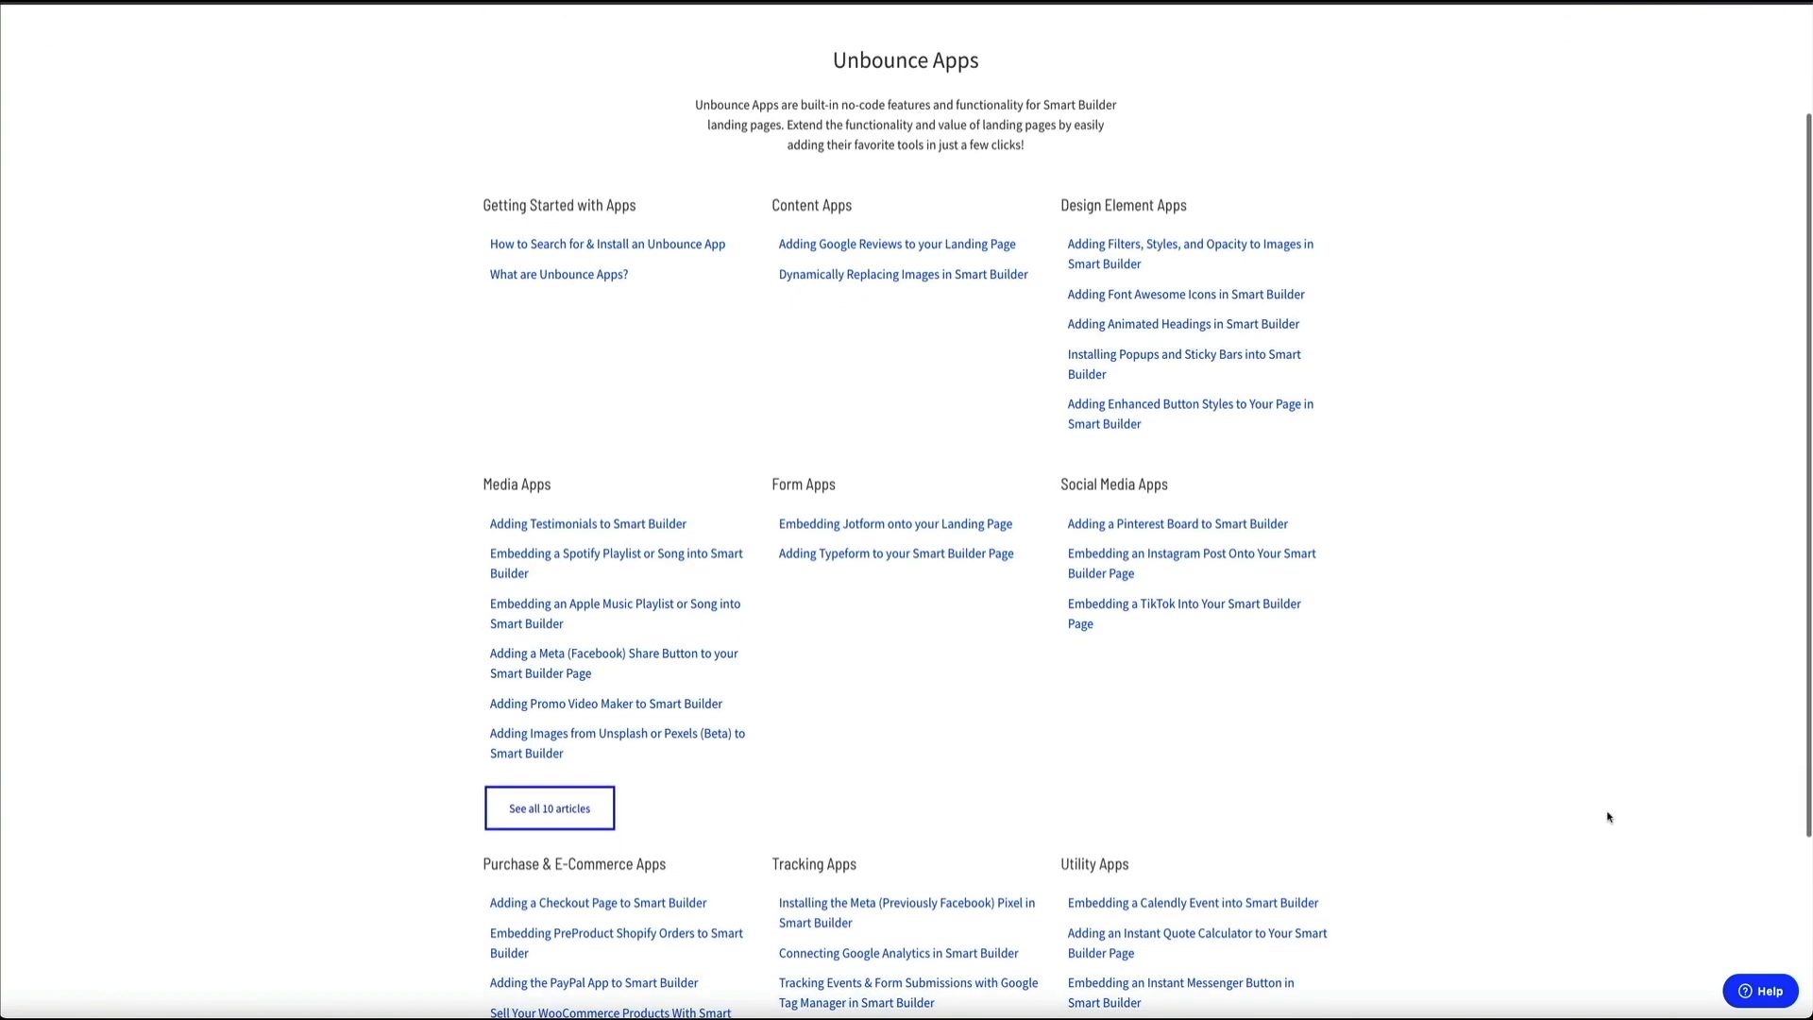
{"action": "scroll", "coordinate": [1609, 817], "scroll_direction": "down", "scroll_amount": 2}
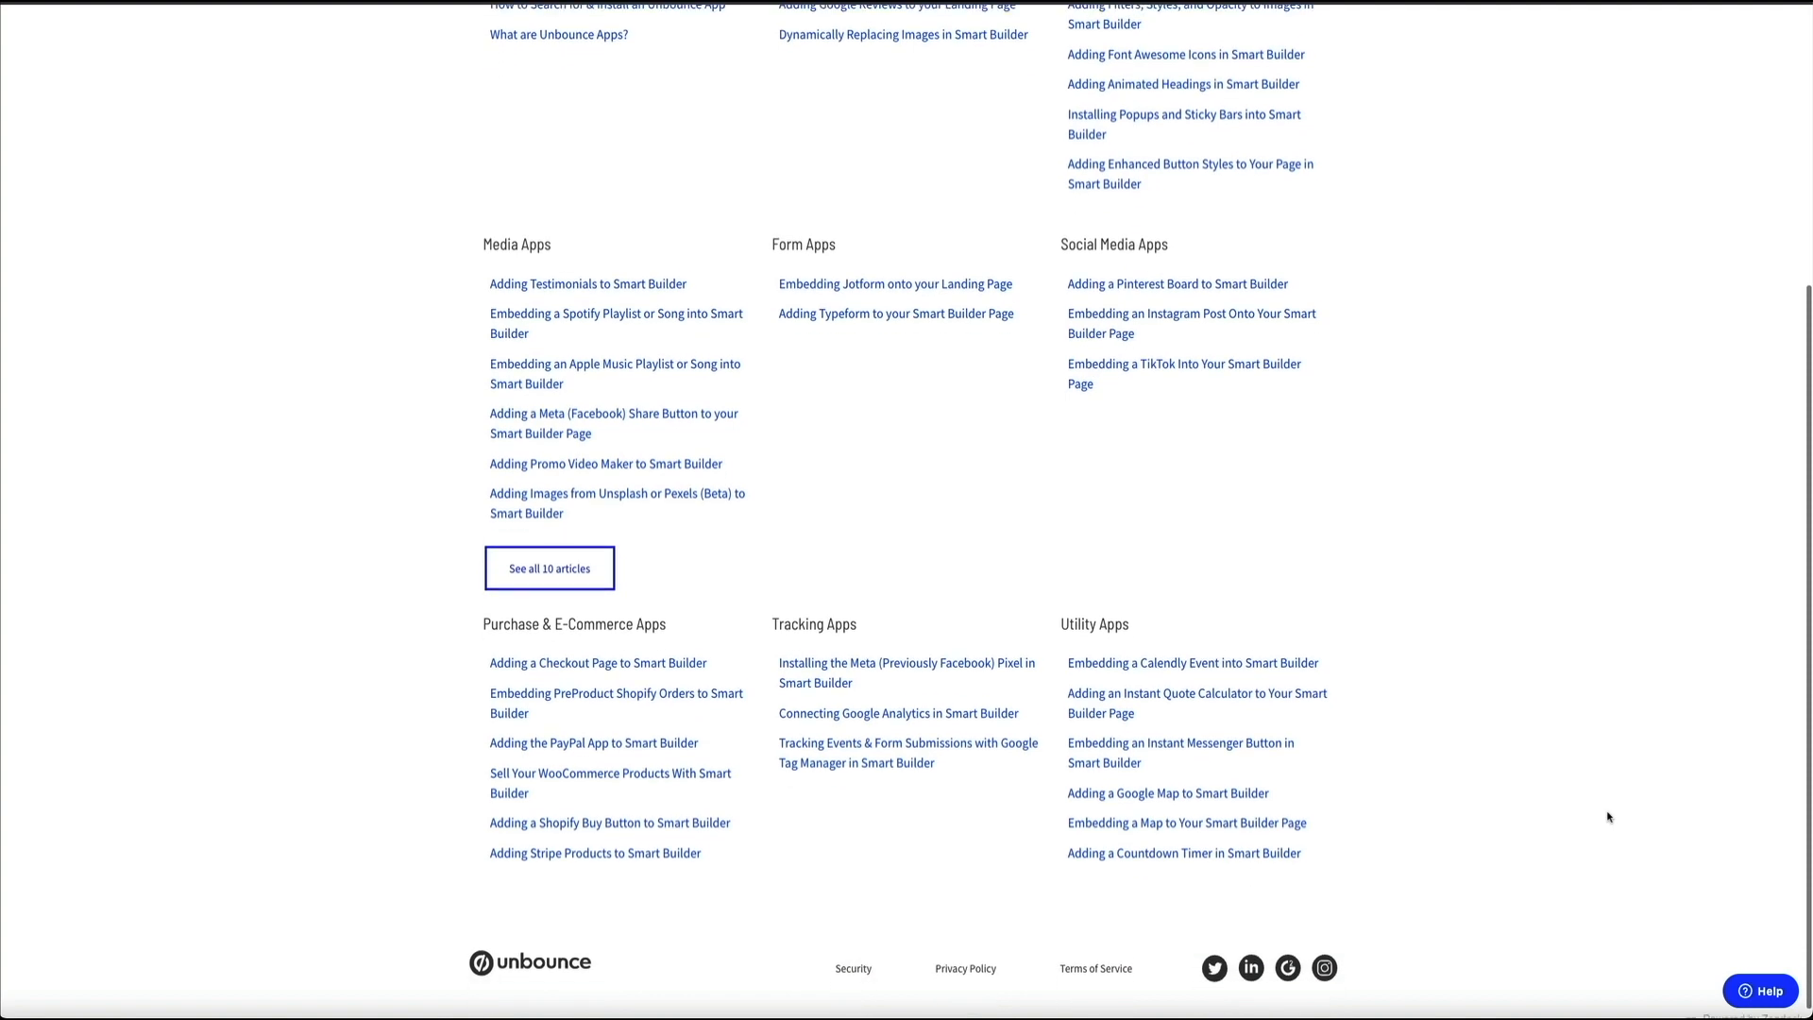
{"action": "scroll", "coordinate": [1608, 817], "scroll_direction": "up", "scroll_amount": 3}
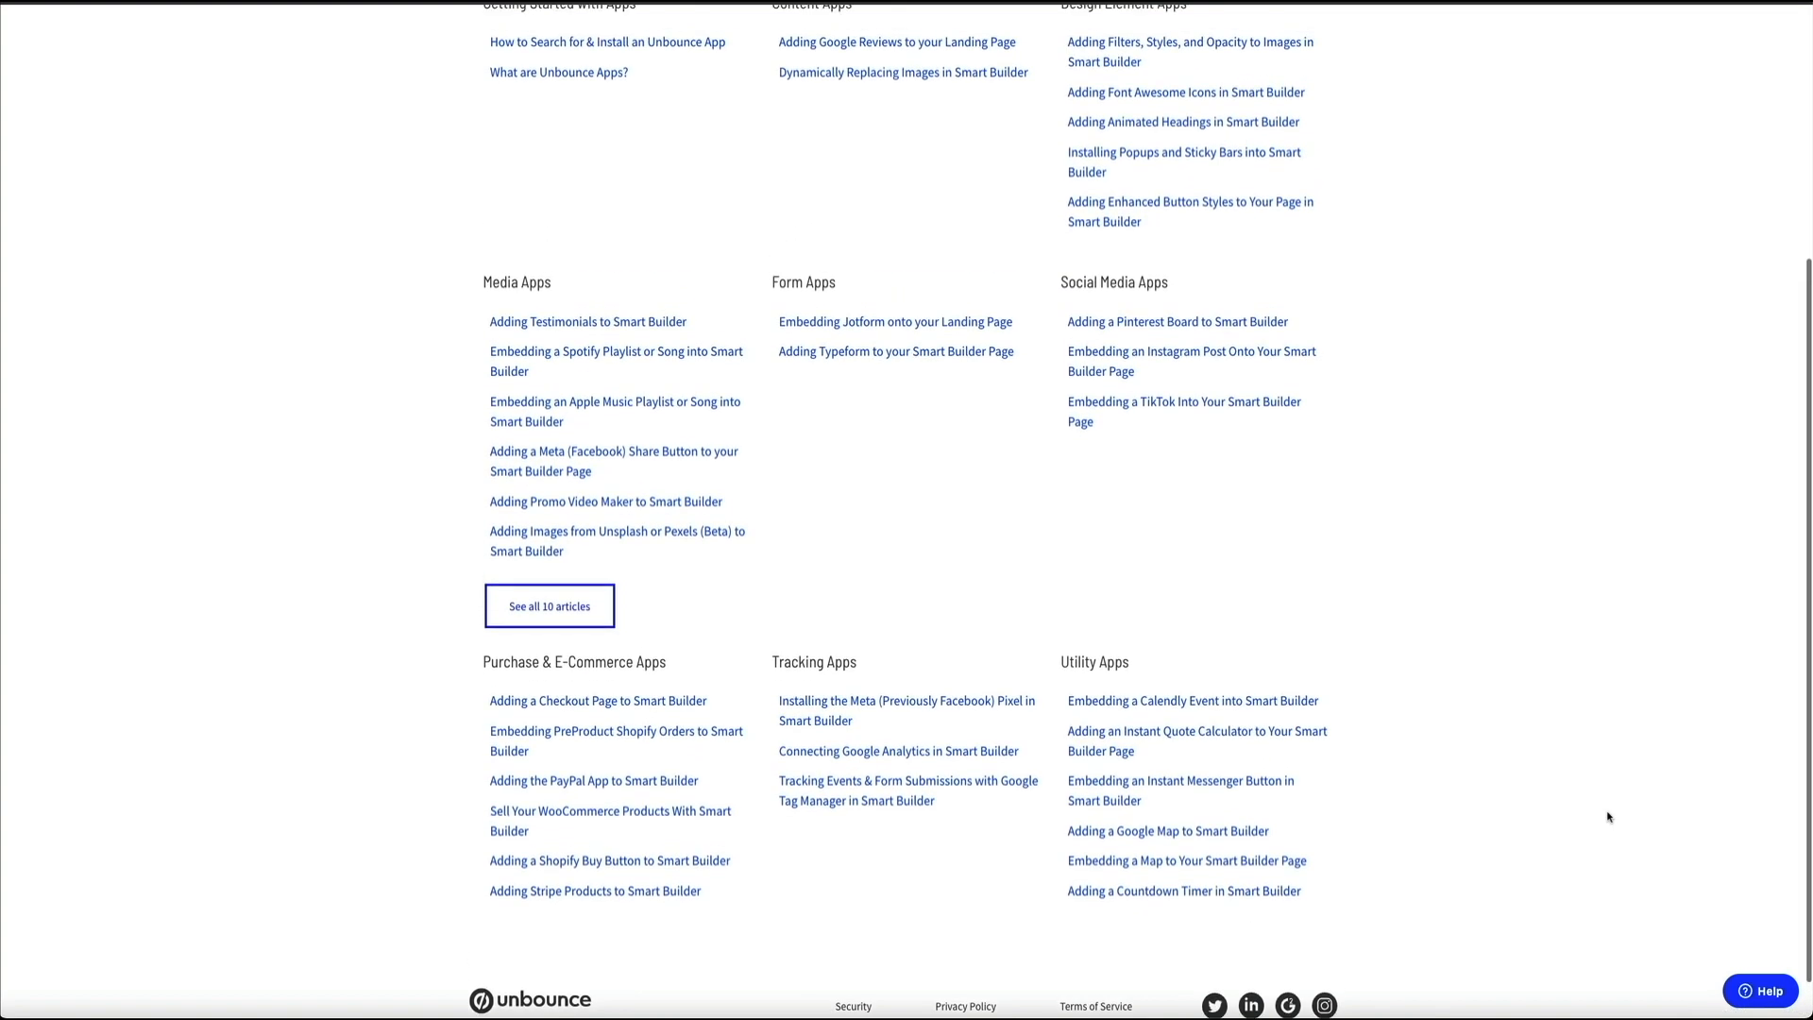
{"action": "scroll", "coordinate": [1609, 817], "scroll_direction": "up", "scroll_amount": 2}
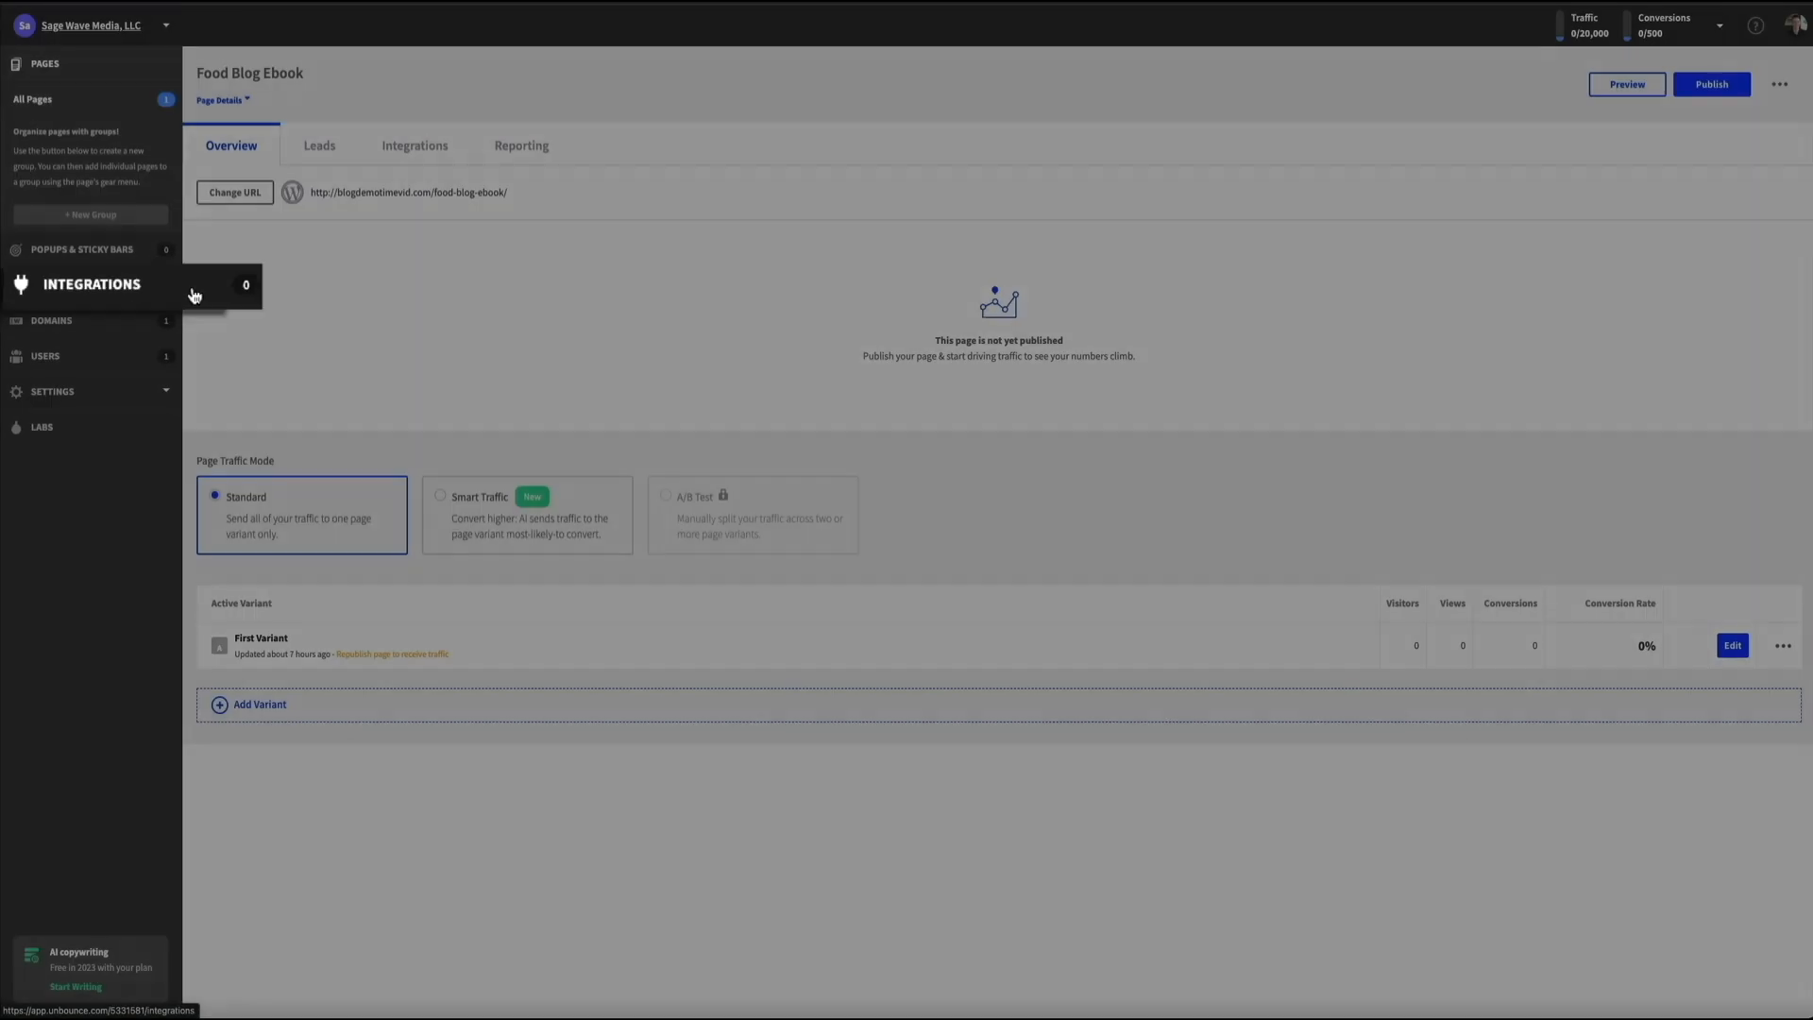
Step: From the account-wide integrations, choose the native AWeber integration for the Food Blog Ebook page and start connecting it to AWeber
{"action": "left_click", "coordinate": [133, 284]}
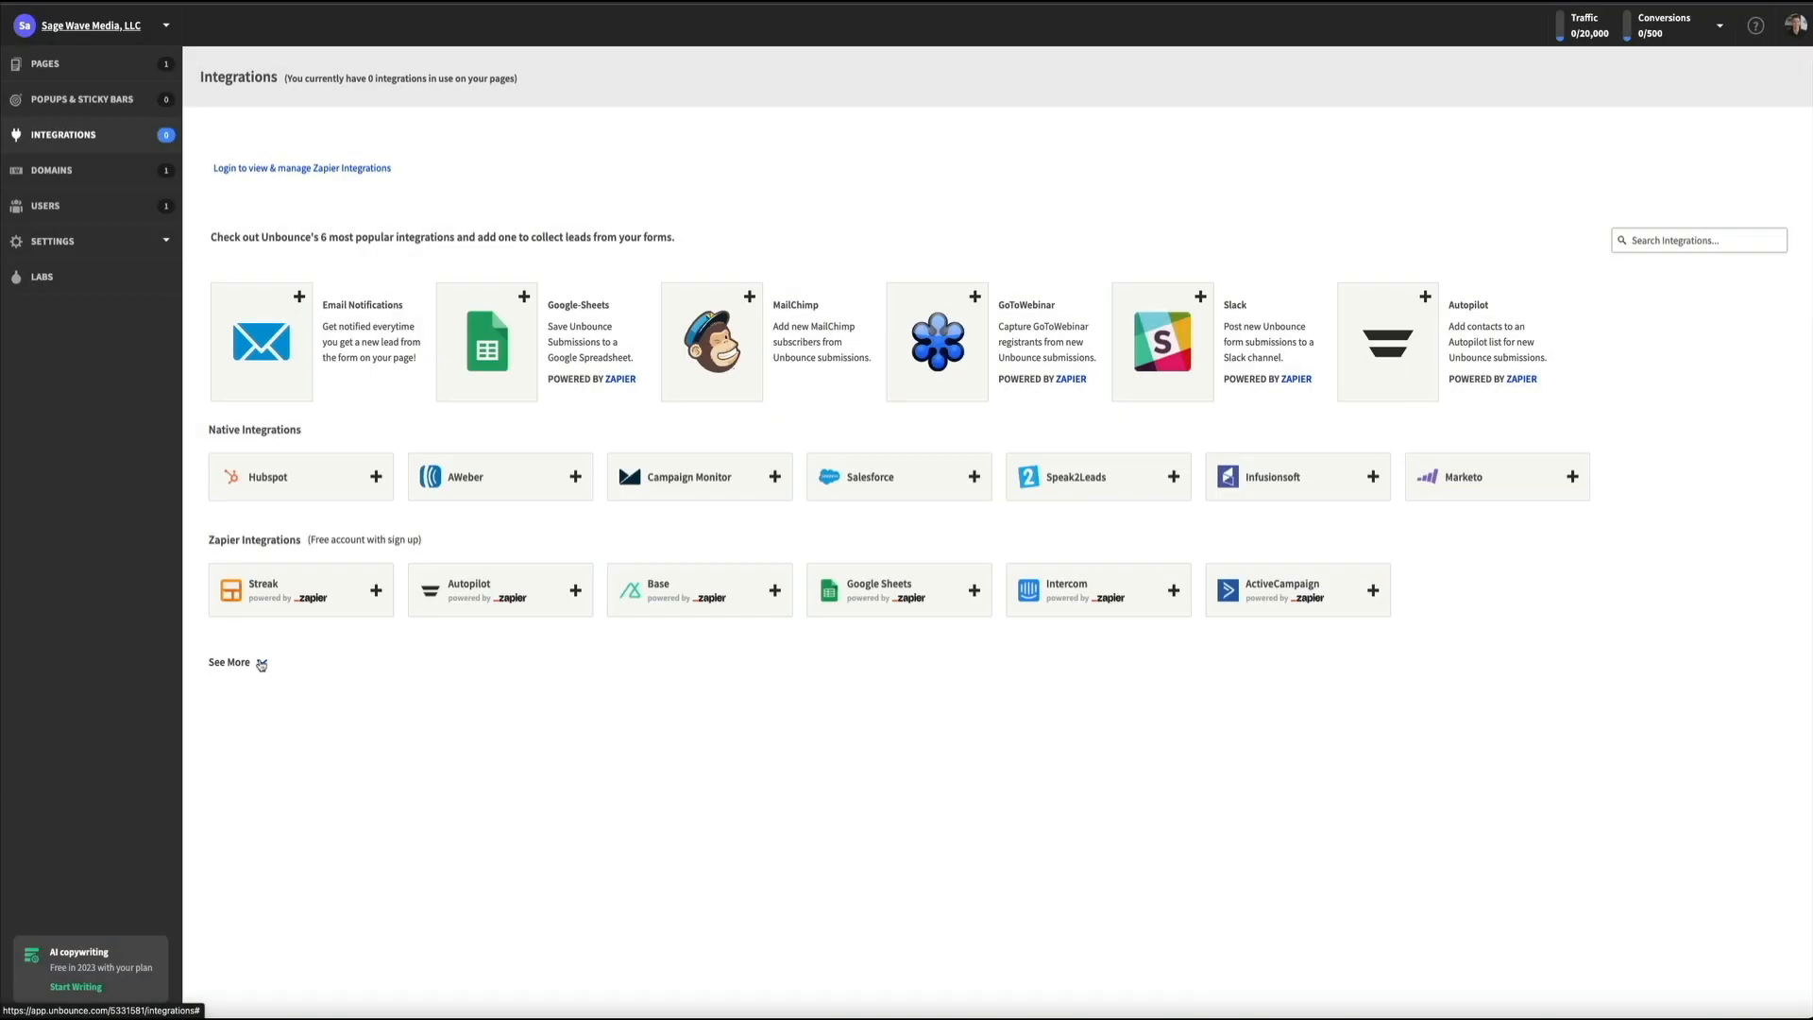
{"action": "left_click", "coordinate": [262, 665]}
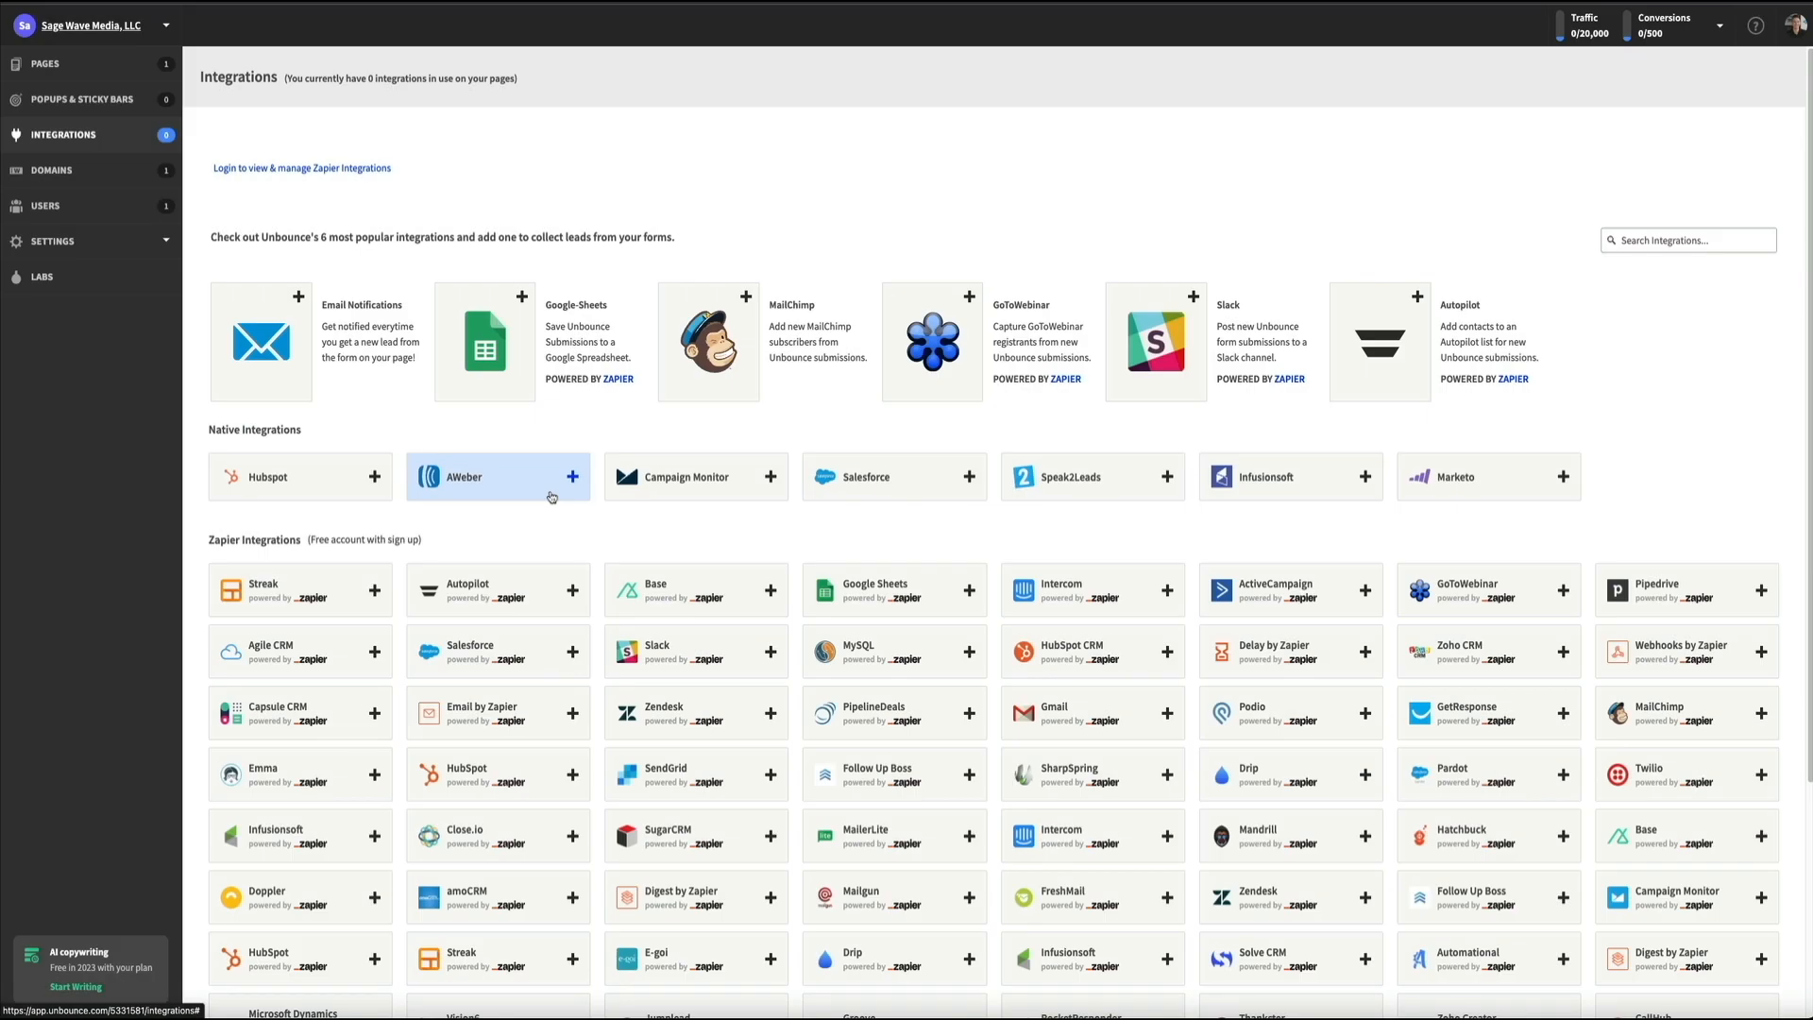
{"action": "left_click", "coordinate": [550, 496]}
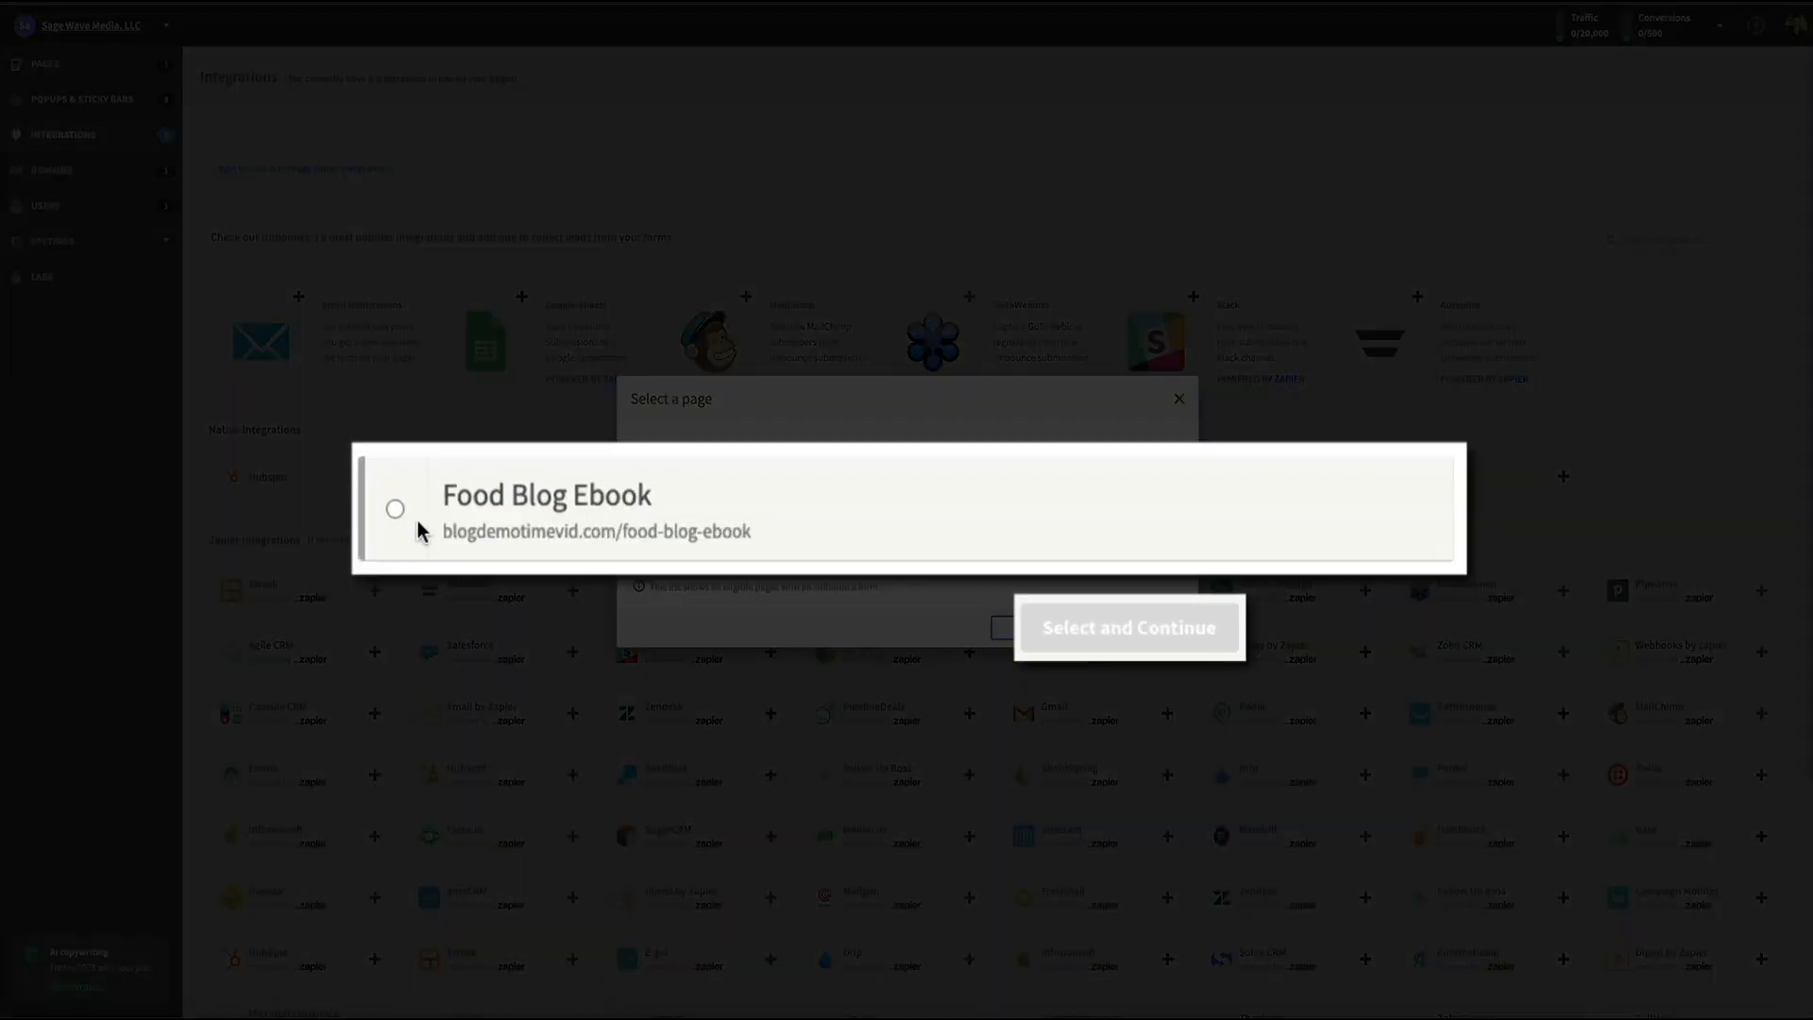
{"action": "left_click", "coordinate": [396, 511]}
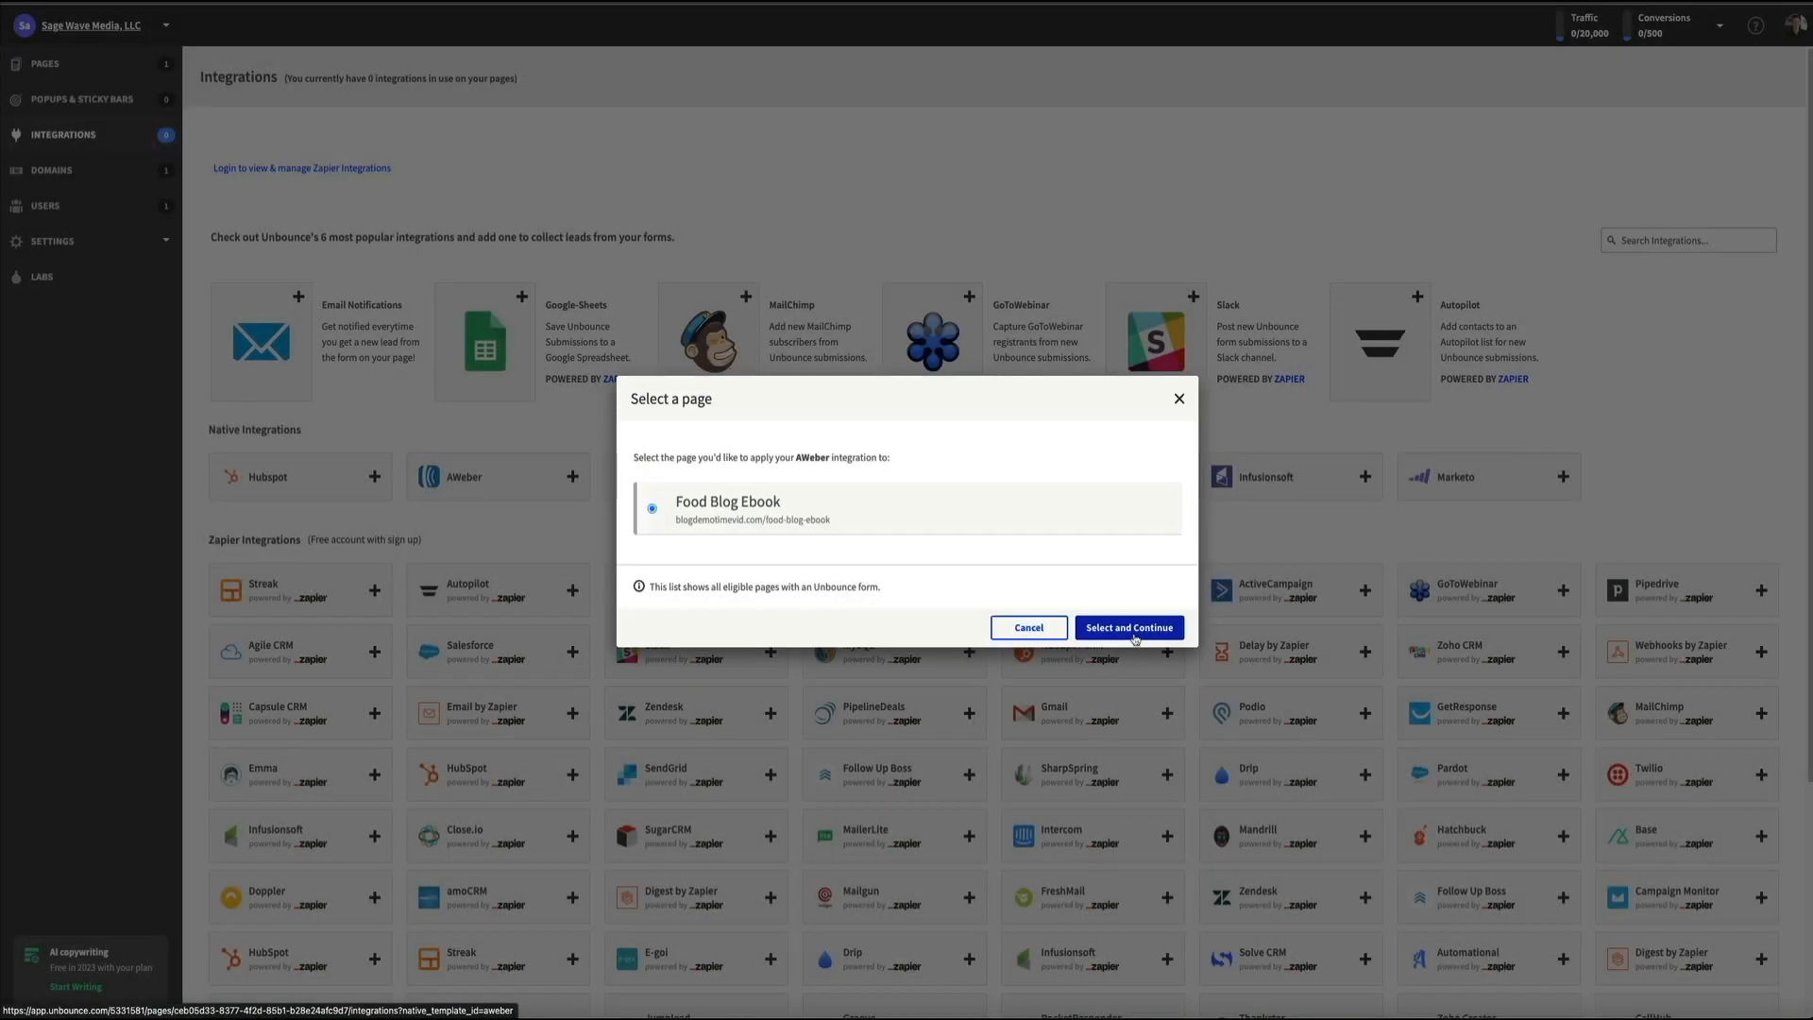
{"action": "left_click", "coordinate": [1136, 635]}
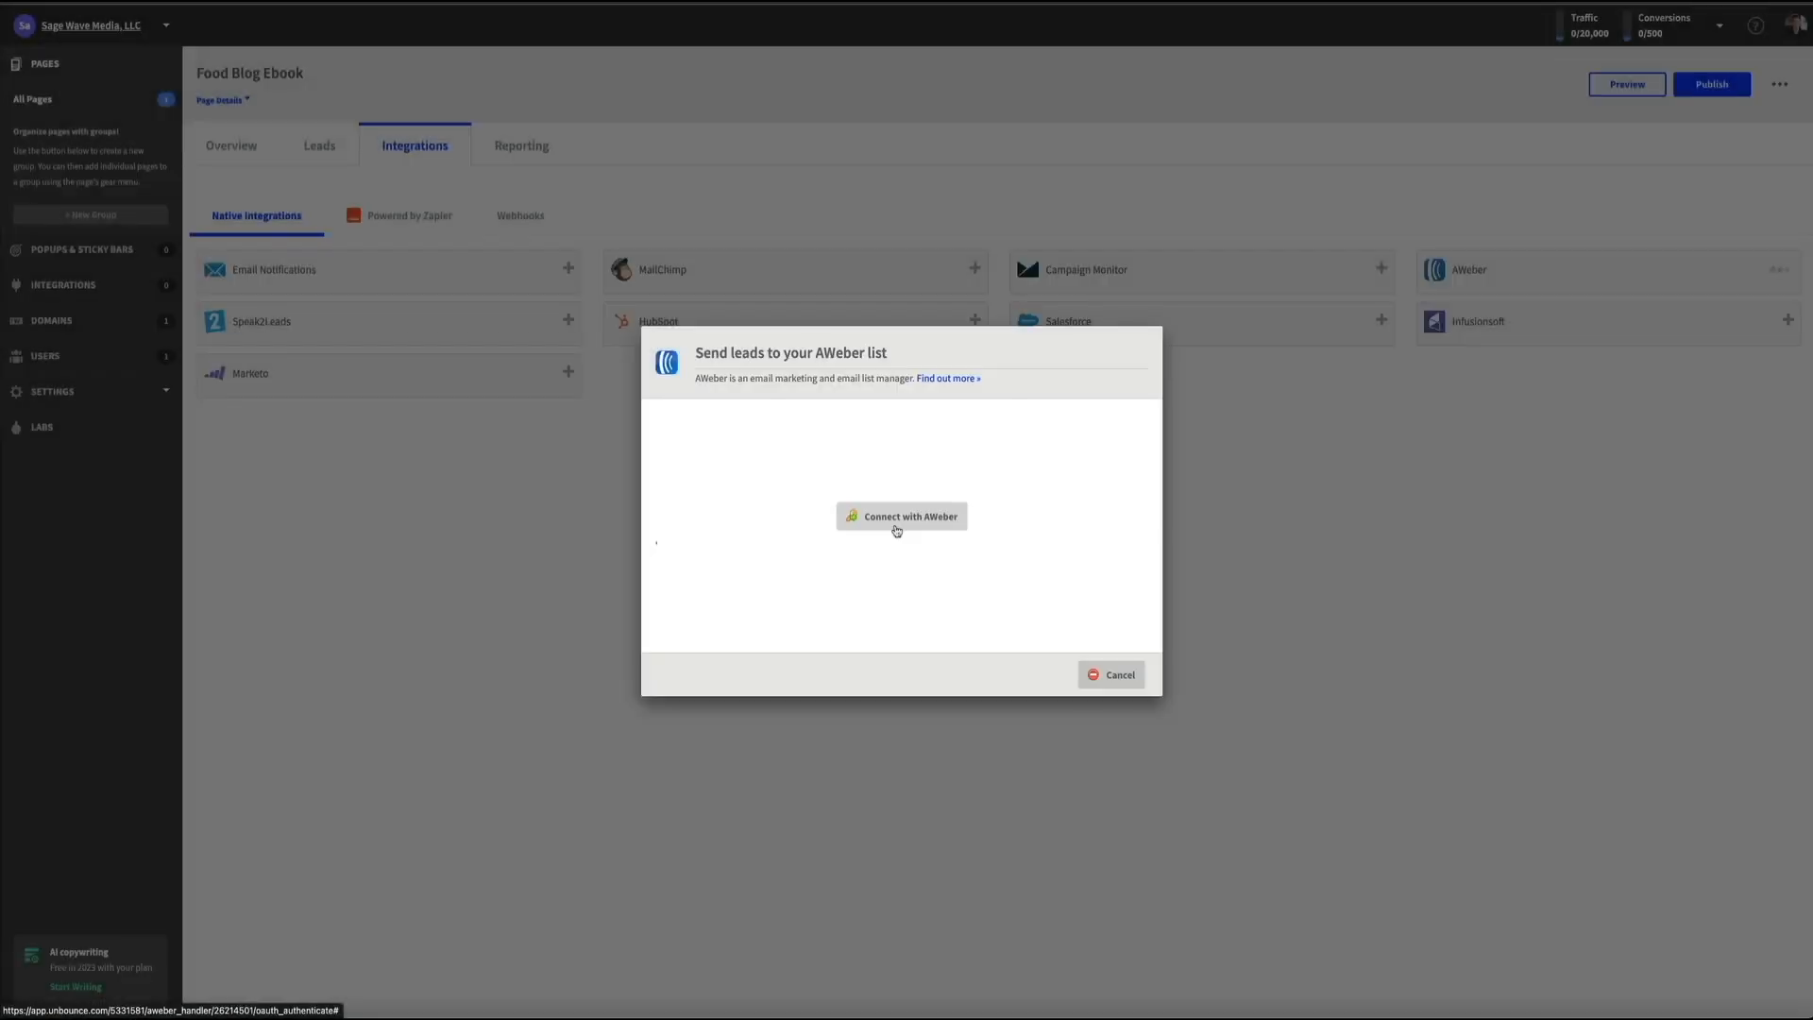
{"action": "left_click", "coordinate": [899, 517]}
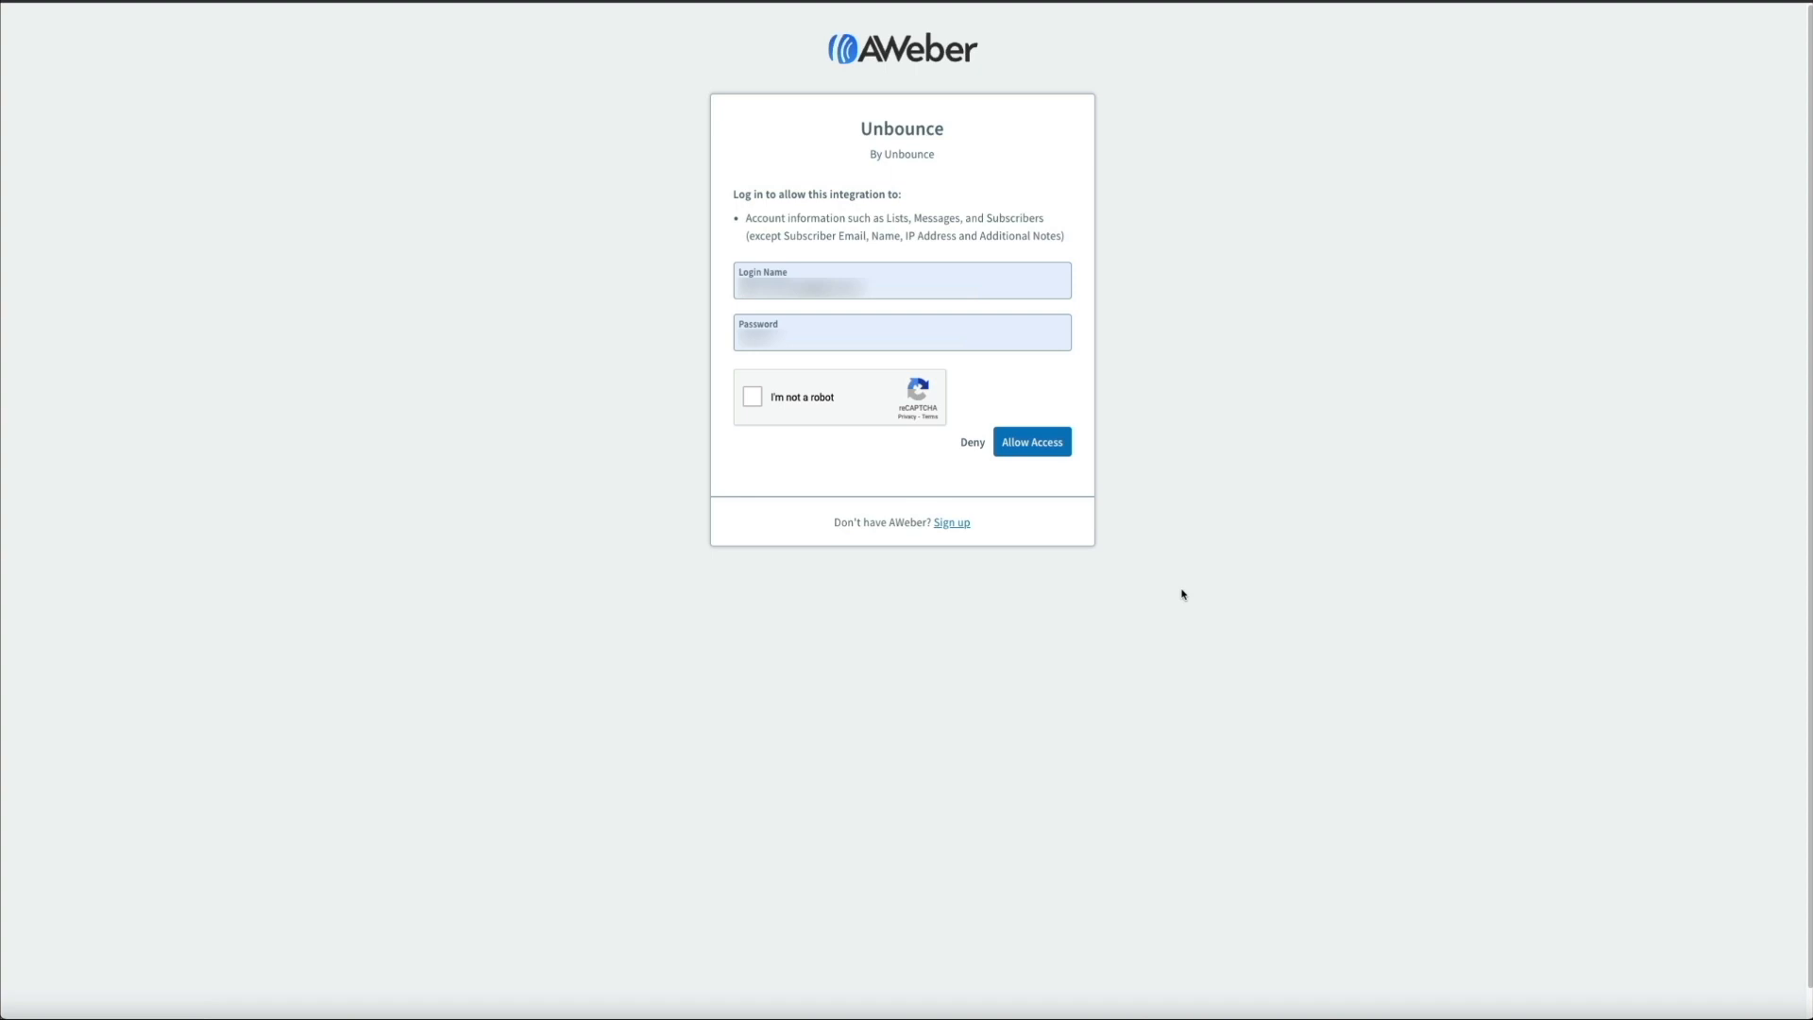
Step: Authorize the AWeber integration and send the page's leads to the Food Blog Ebook list
{"action": "left_click", "coordinate": [752, 398]}
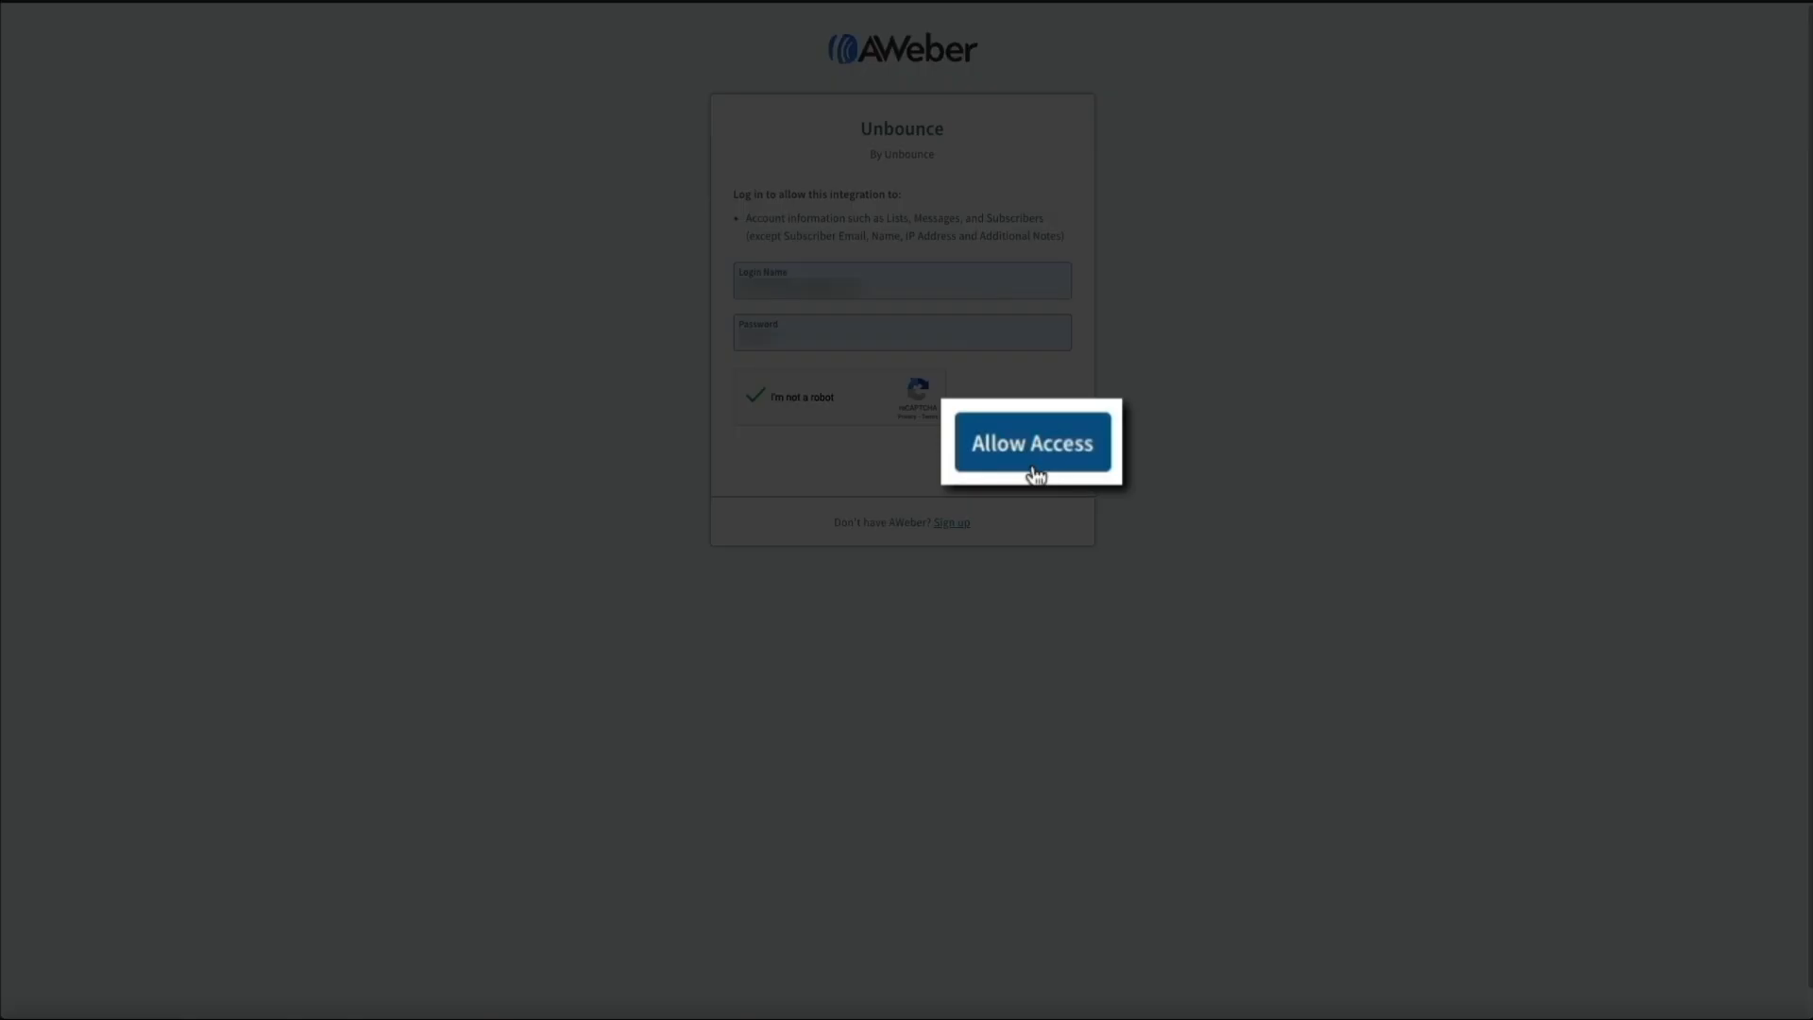
{"action": "left_click", "coordinate": [1033, 451]}
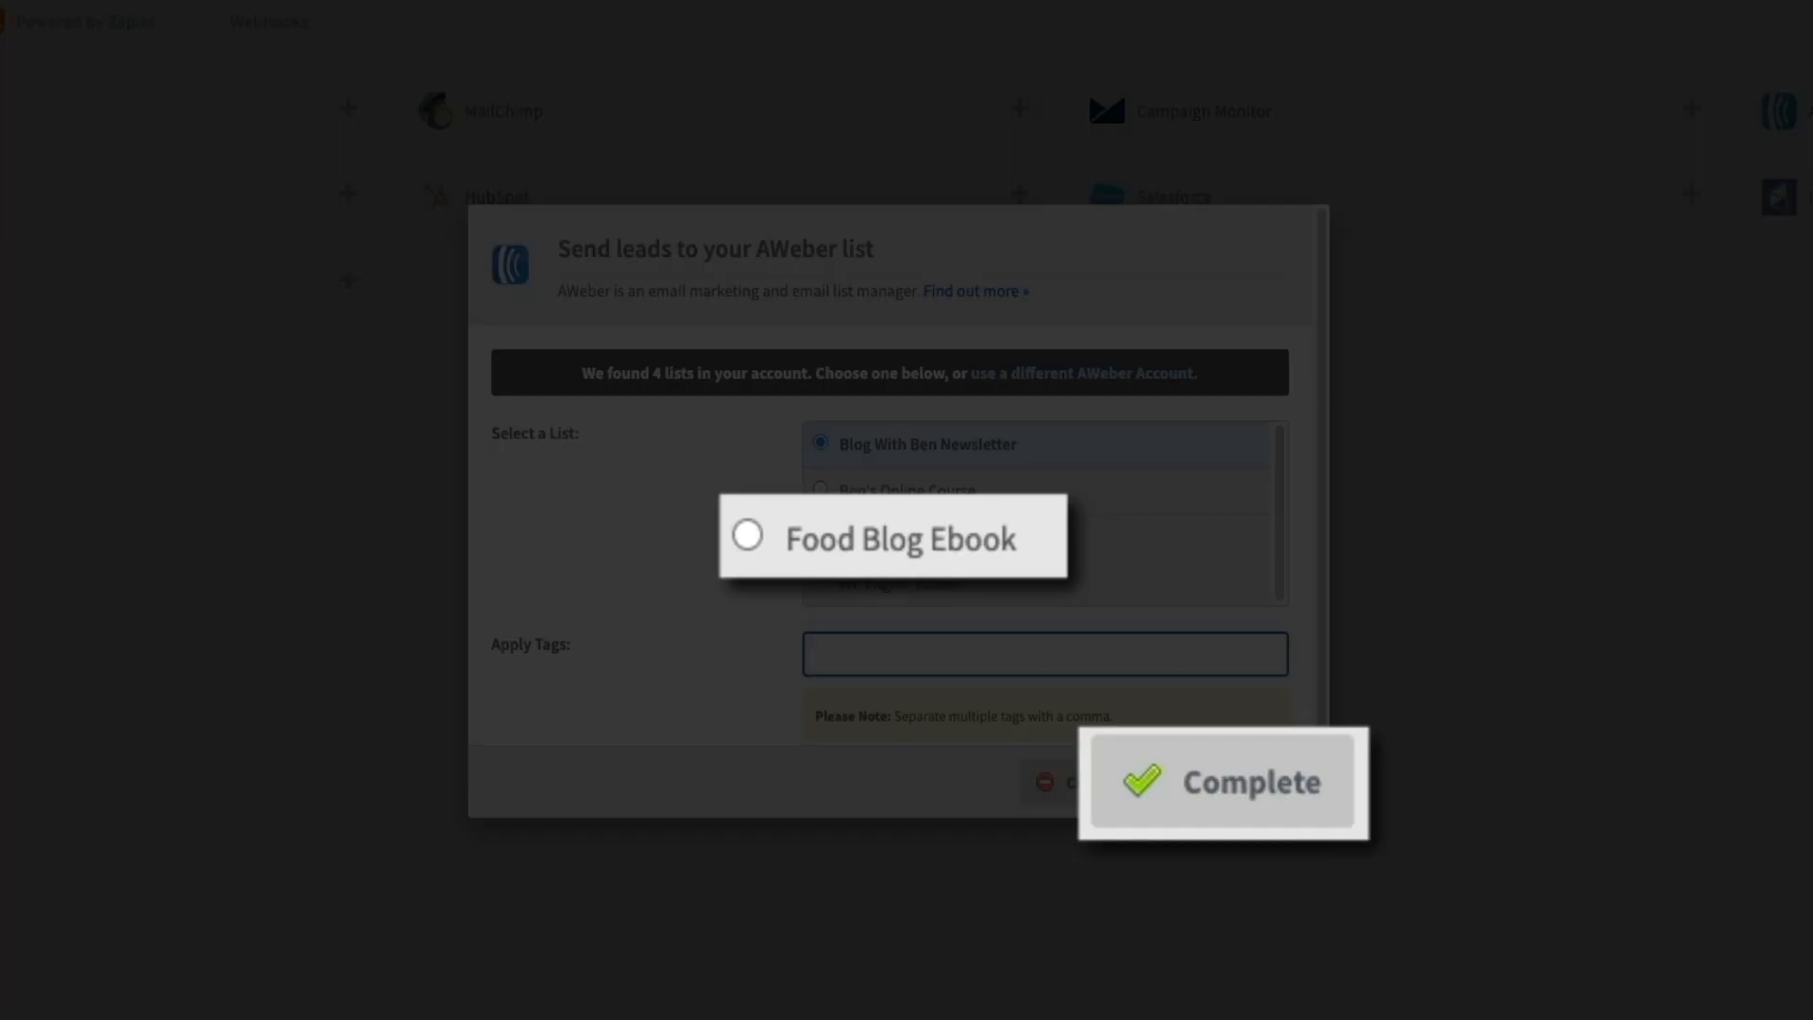
{"action": "left_click", "coordinate": [753, 553]}
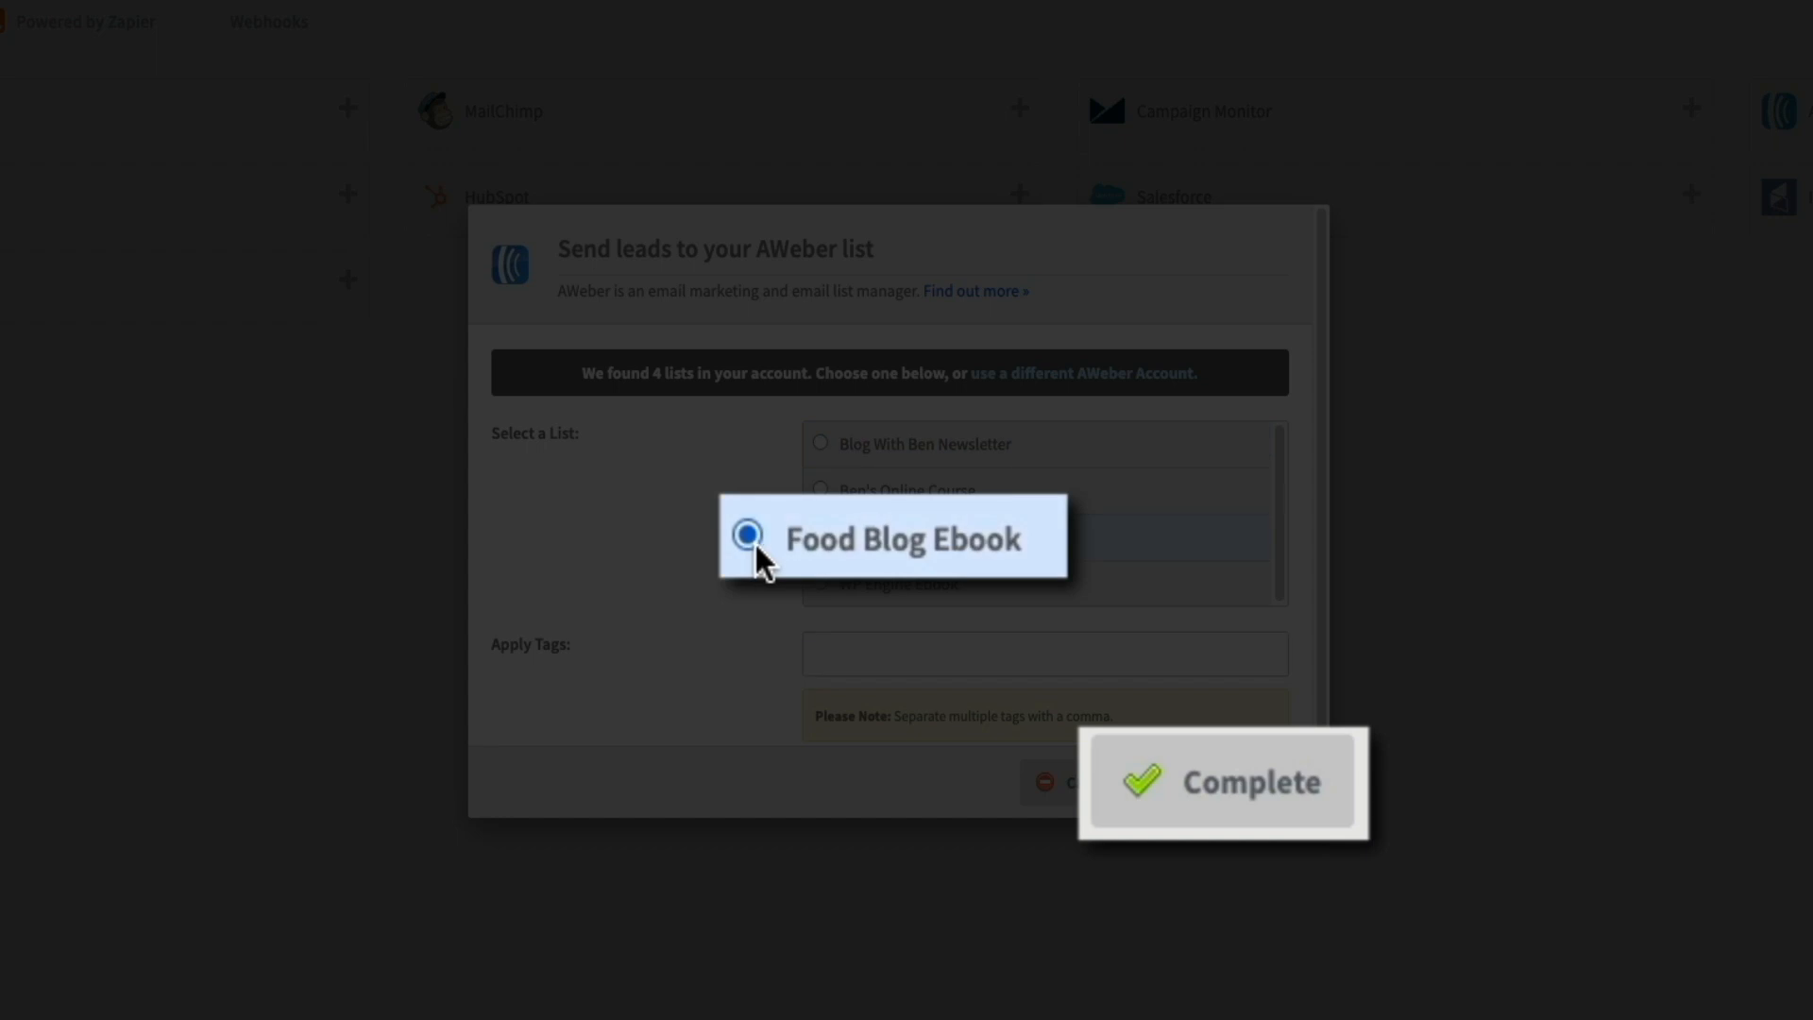
{"action": "left_click", "coordinate": [1224, 812]}
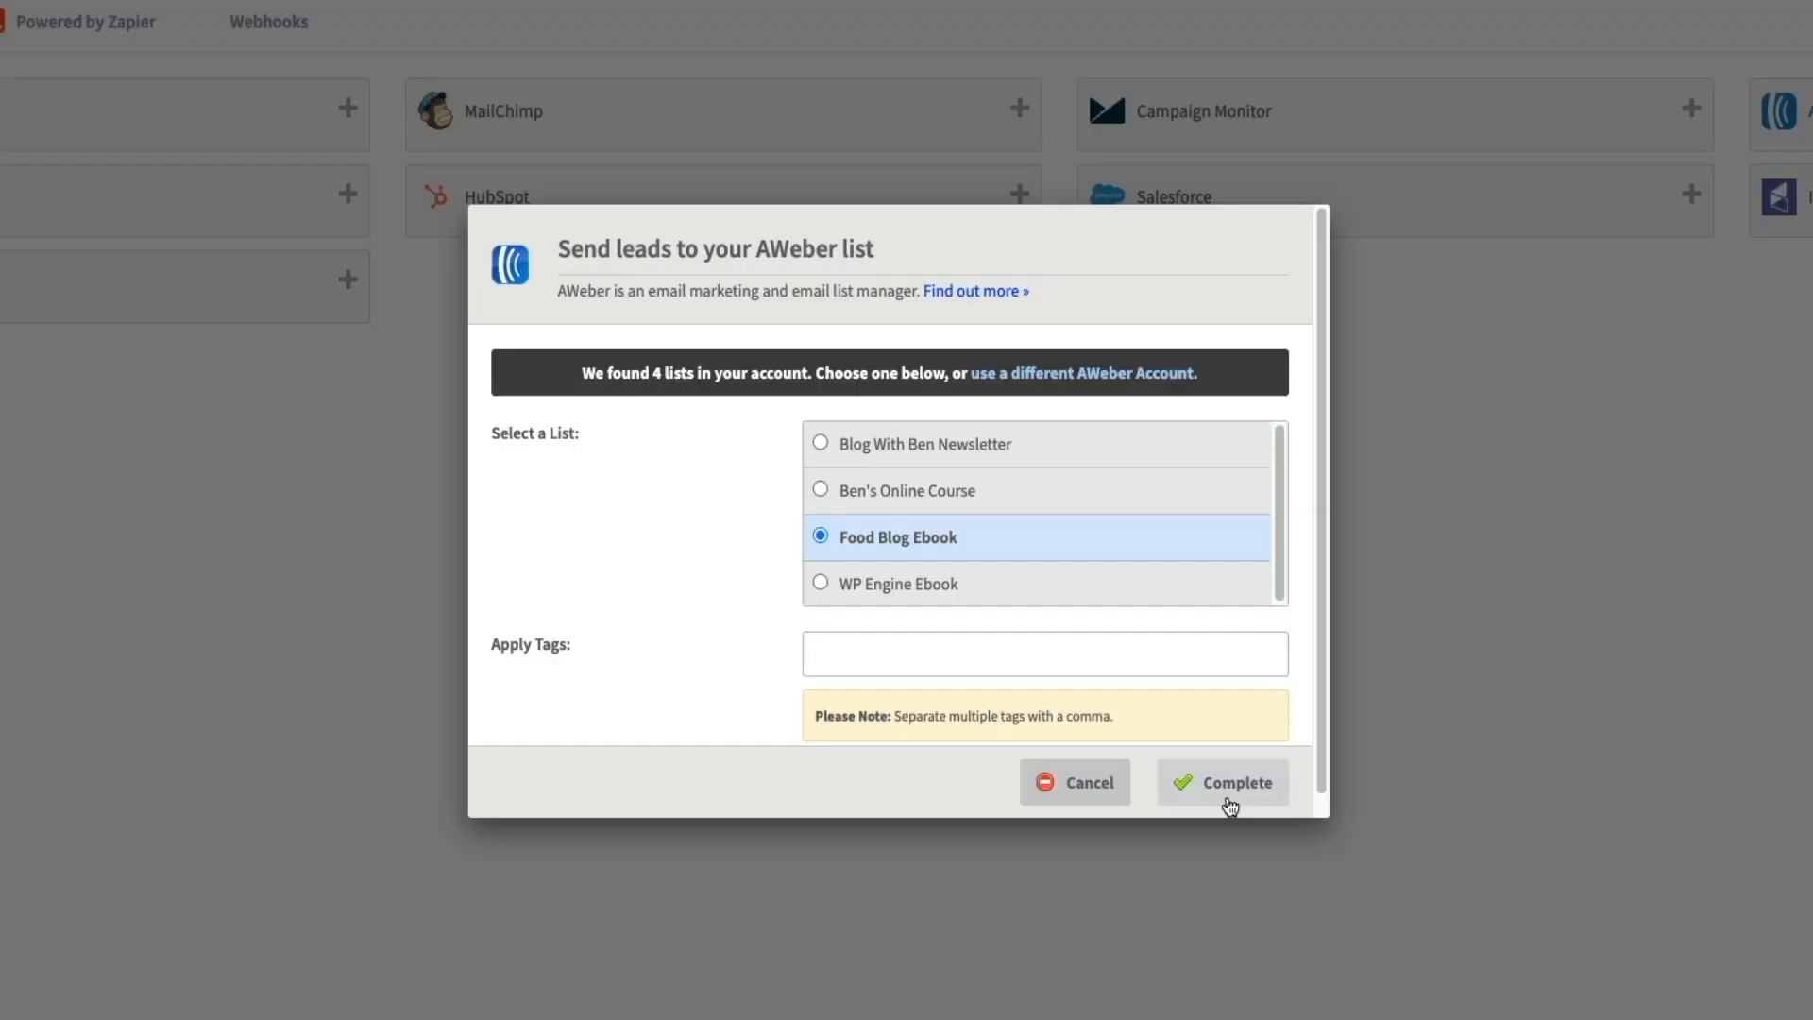
{"action": "left_click", "coordinate": [1228, 803]}
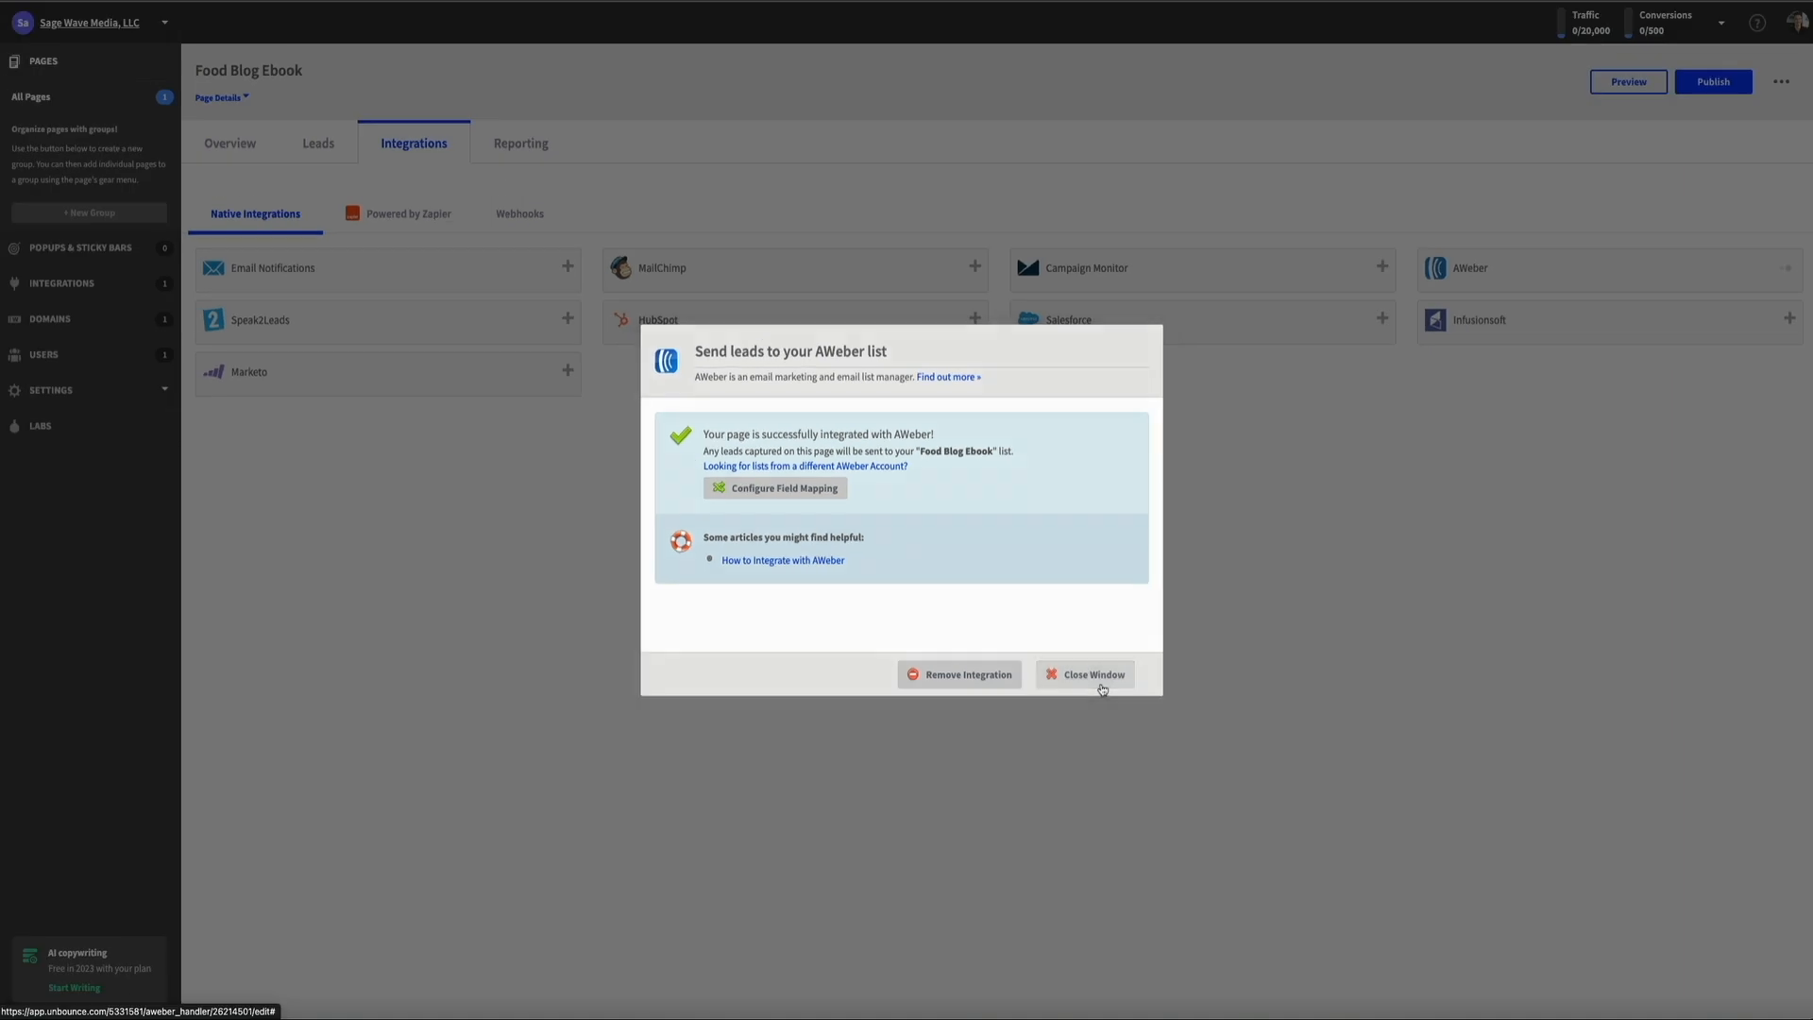
{"action": "left_click", "coordinate": [1227, 803]}
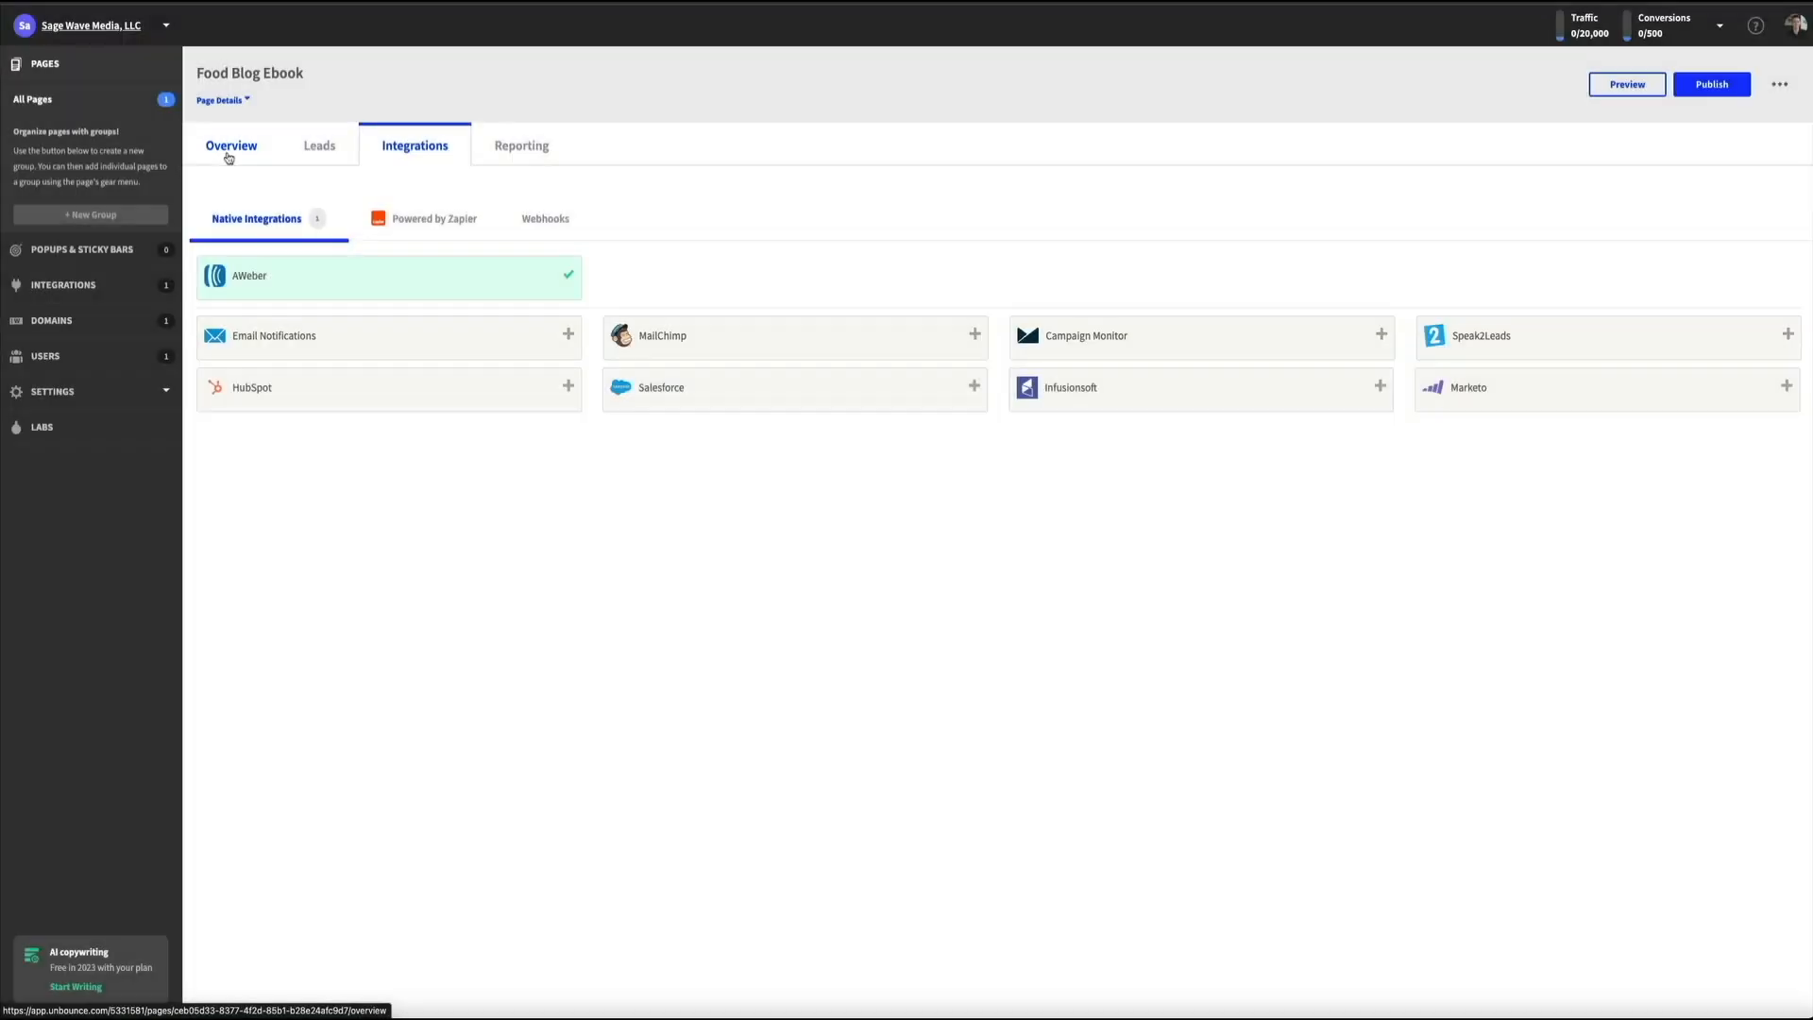
Step: Publish the Food Blog Ebook page from its overview
{"action": "left_click", "coordinate": [229, 158]}
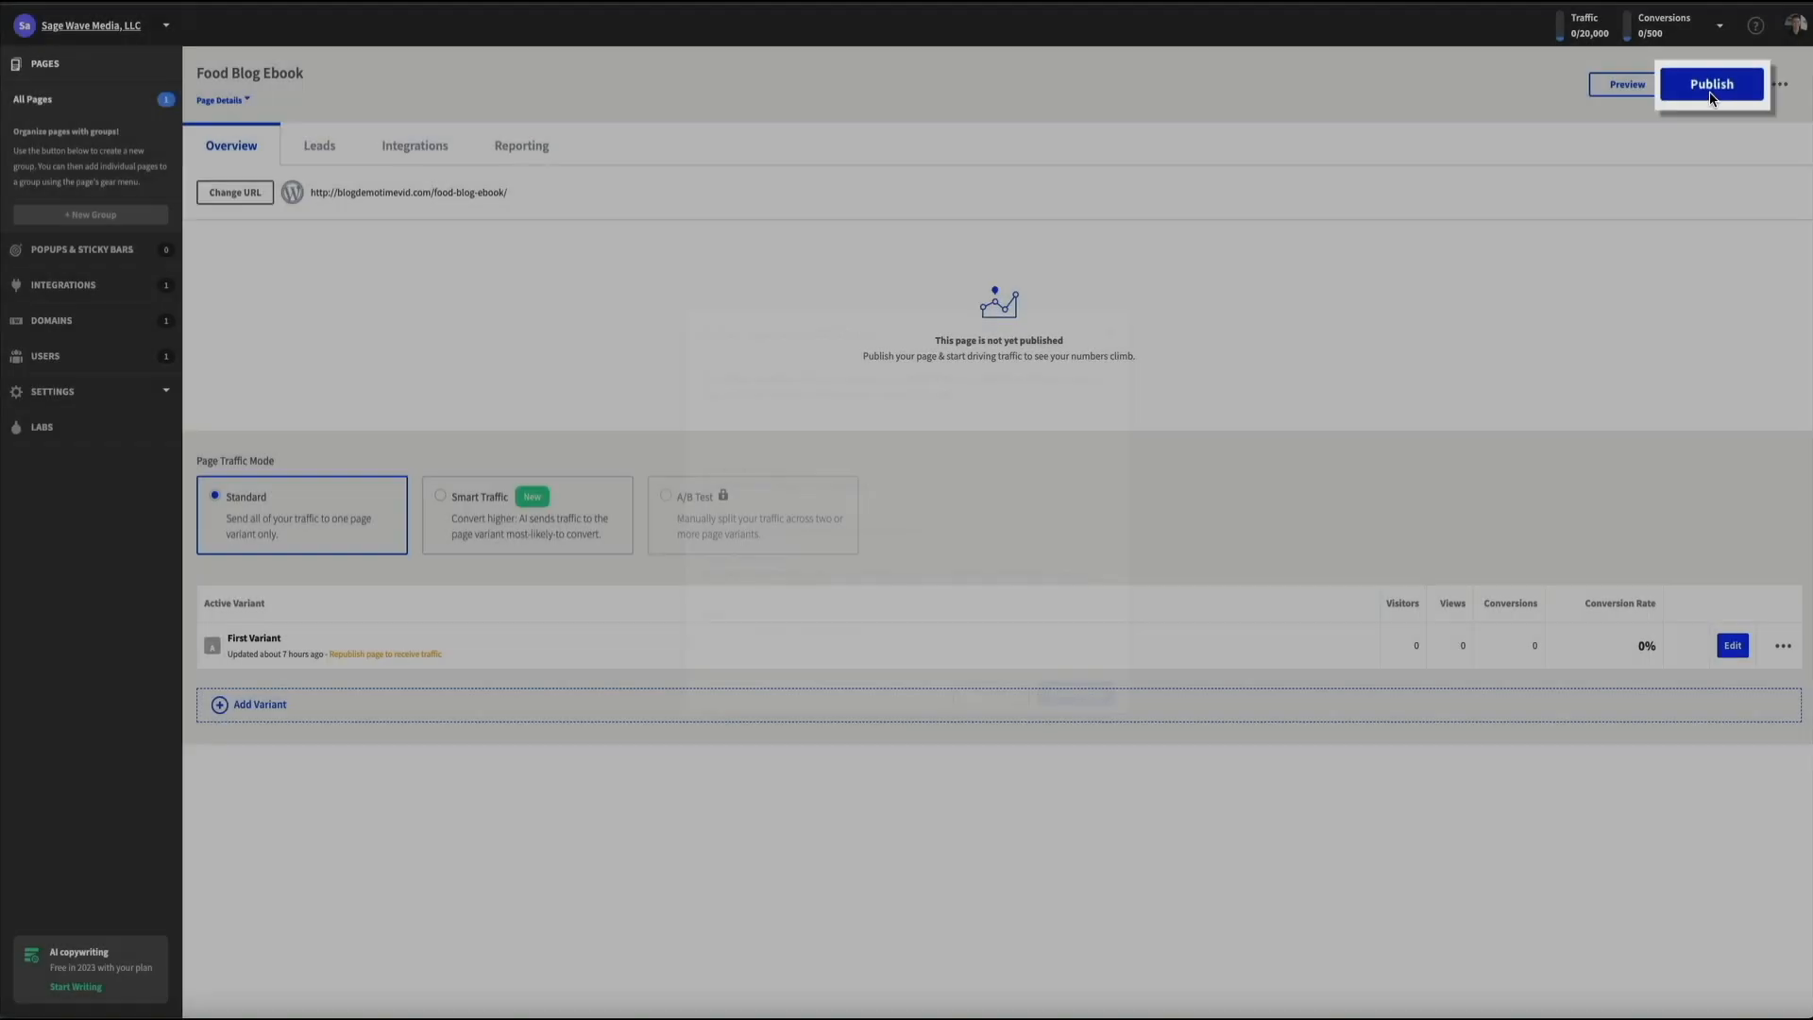
{"action": "left_click", "coordinate": [1709, 89]}
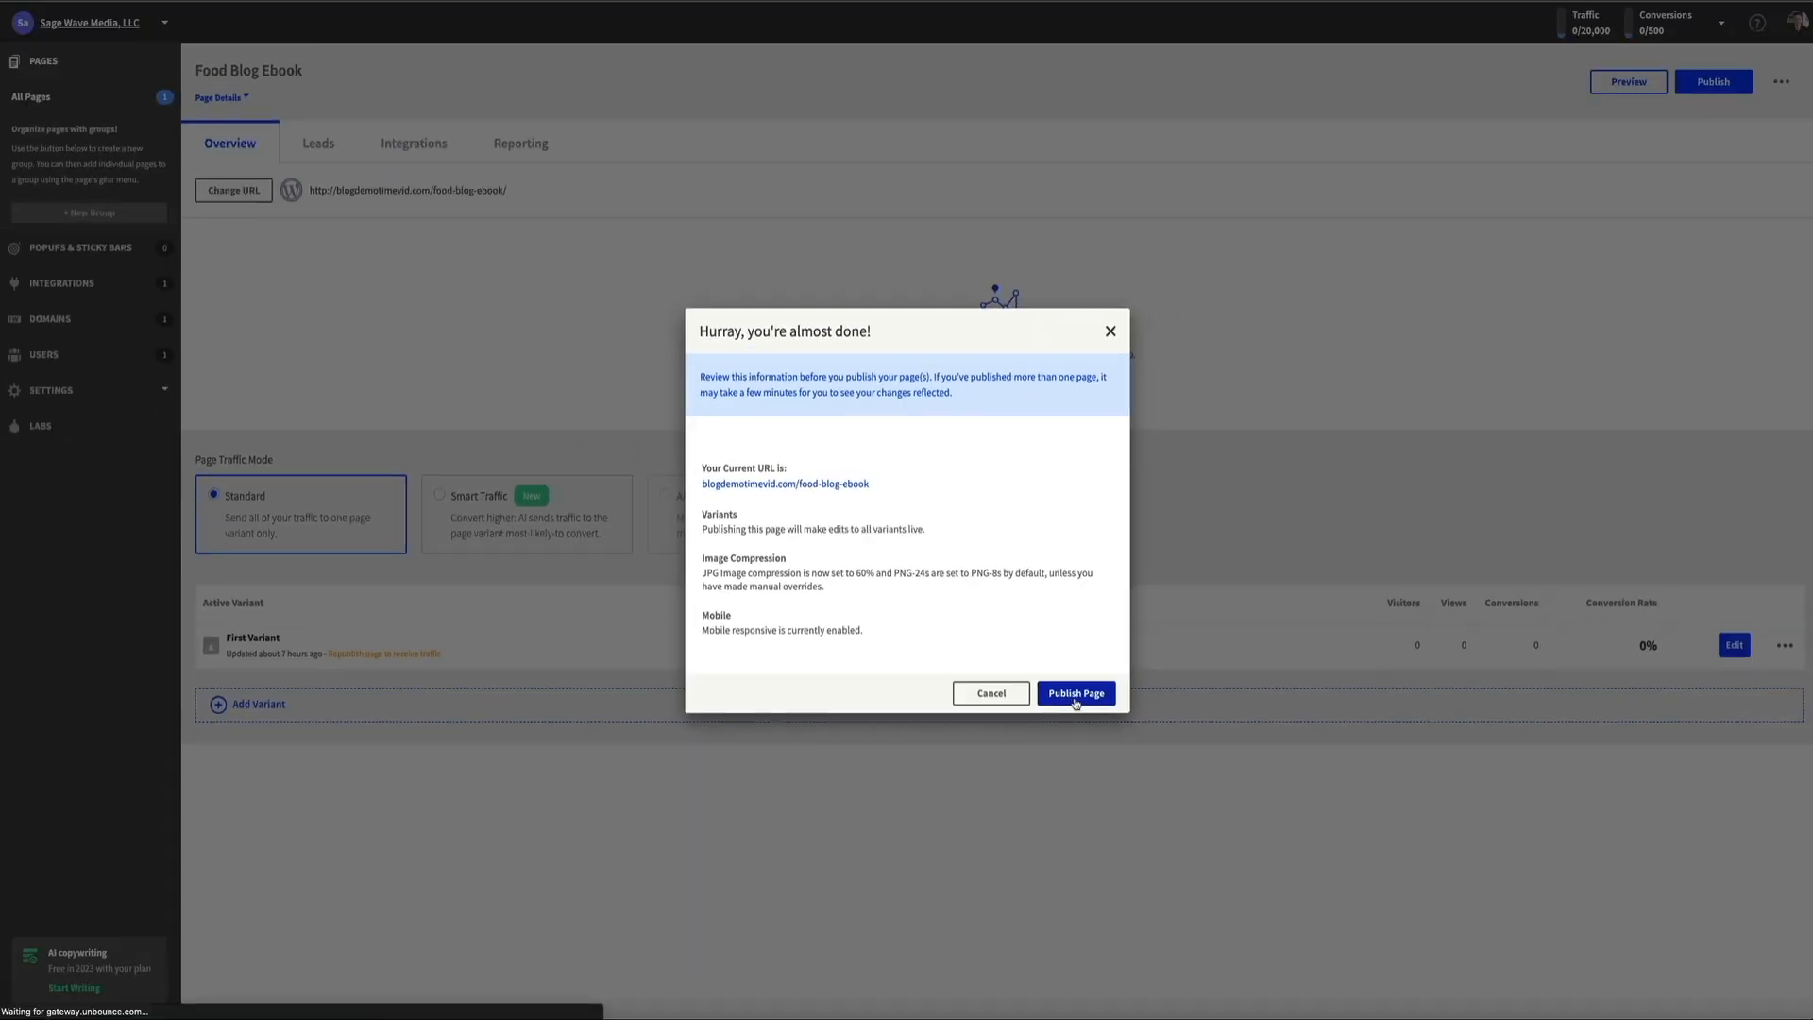
{"action": "left_click", "coordinate": [1075, 699]}
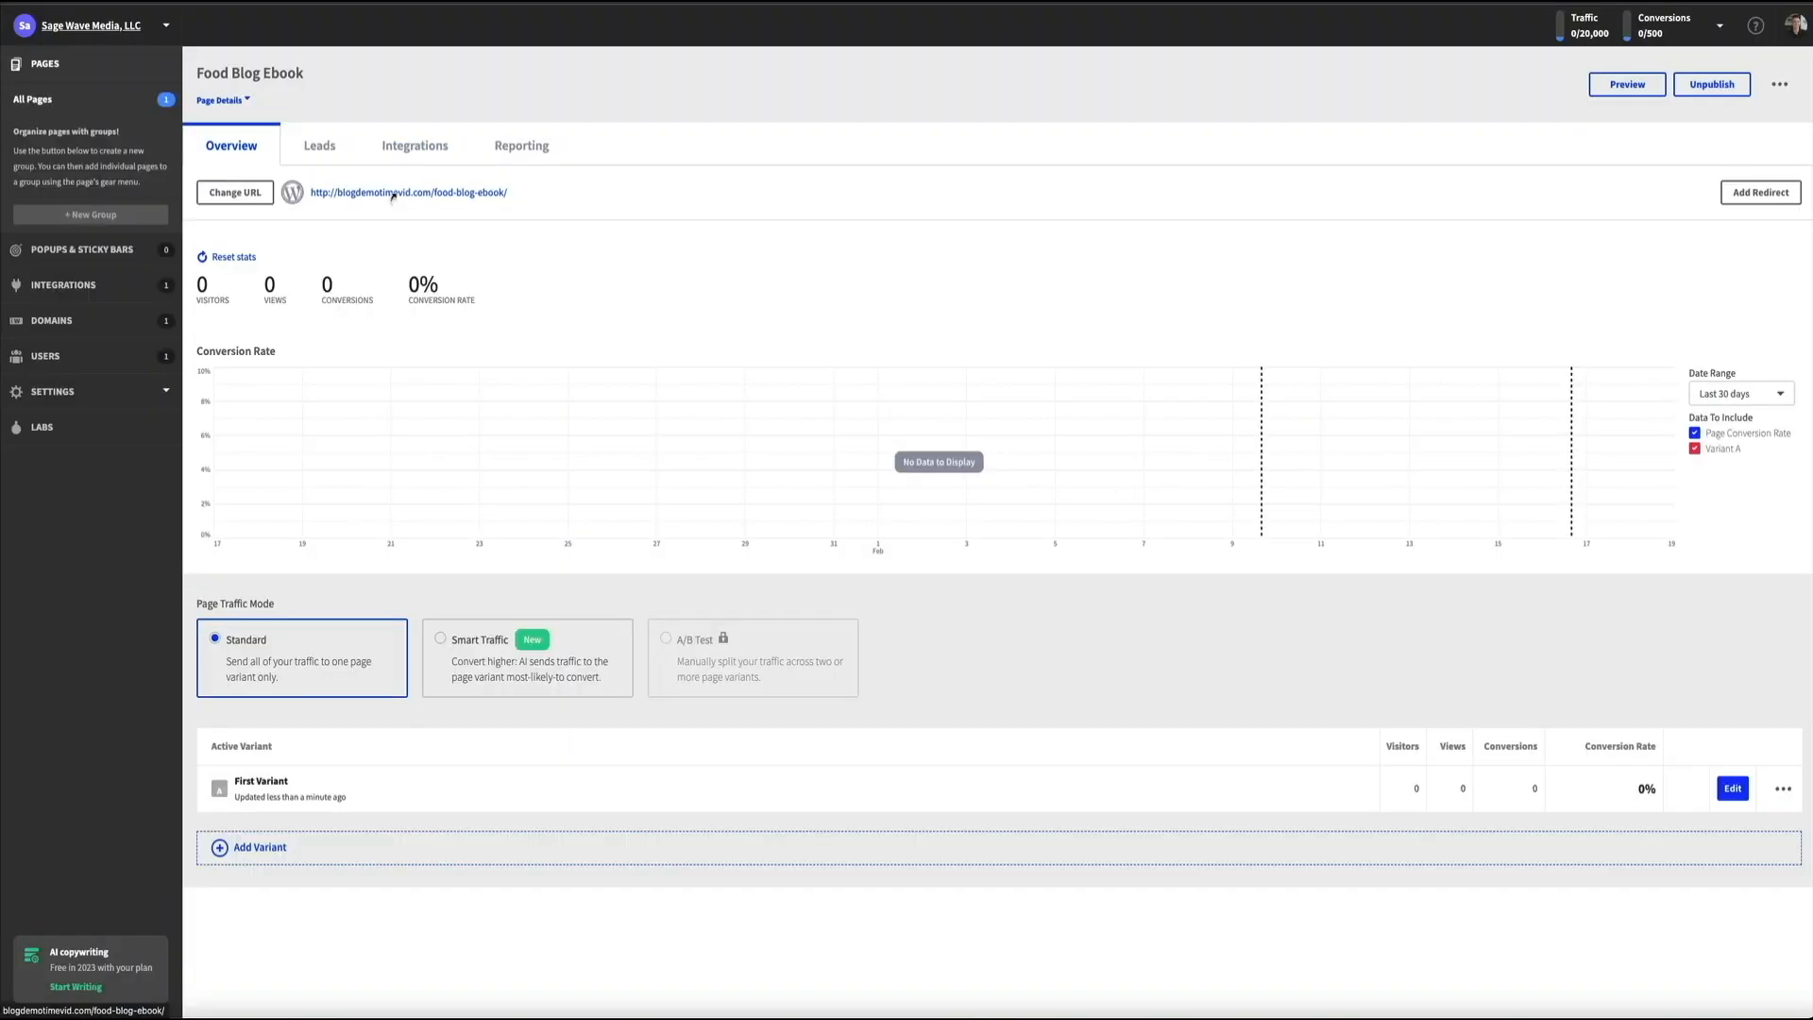
Step: Open the published food-blog-ebook page and look over its full layout
{"action": "left_click", "coordinate": [393, 194]}
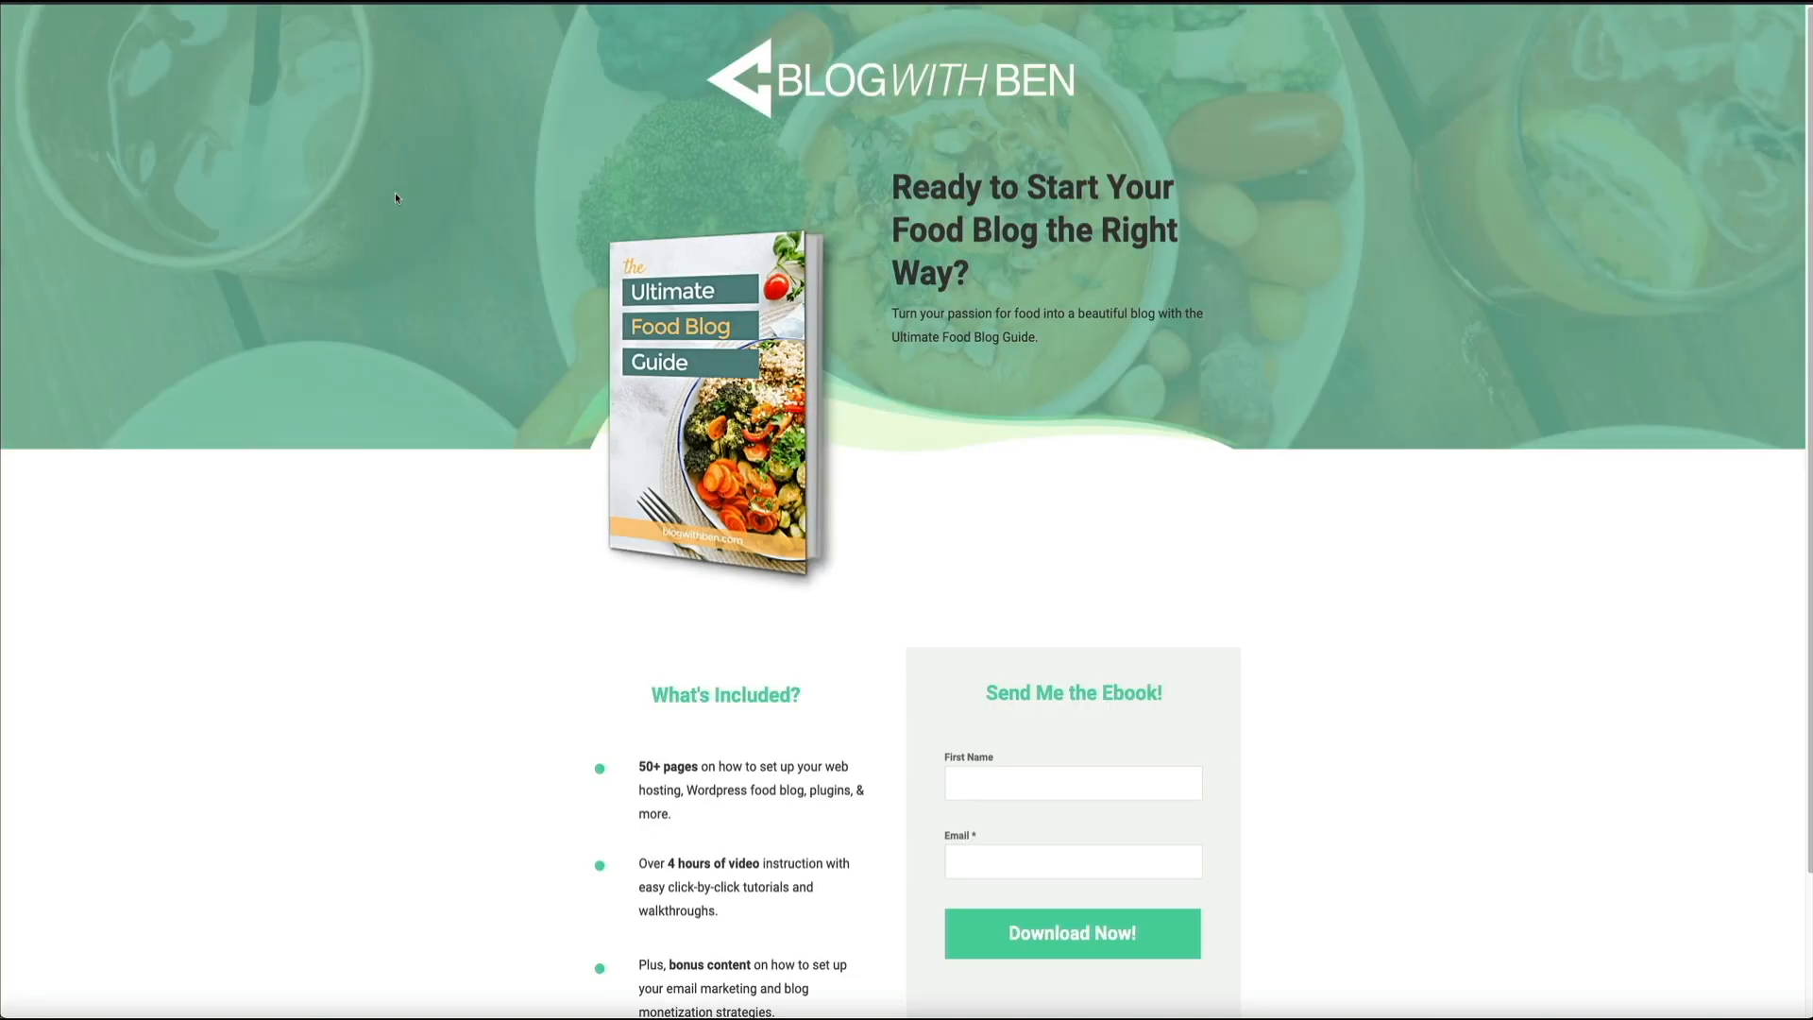
{"action": "scroll", "coordinate": [312, 635], "scroll_direction": "down", "scroll_amount": 2}
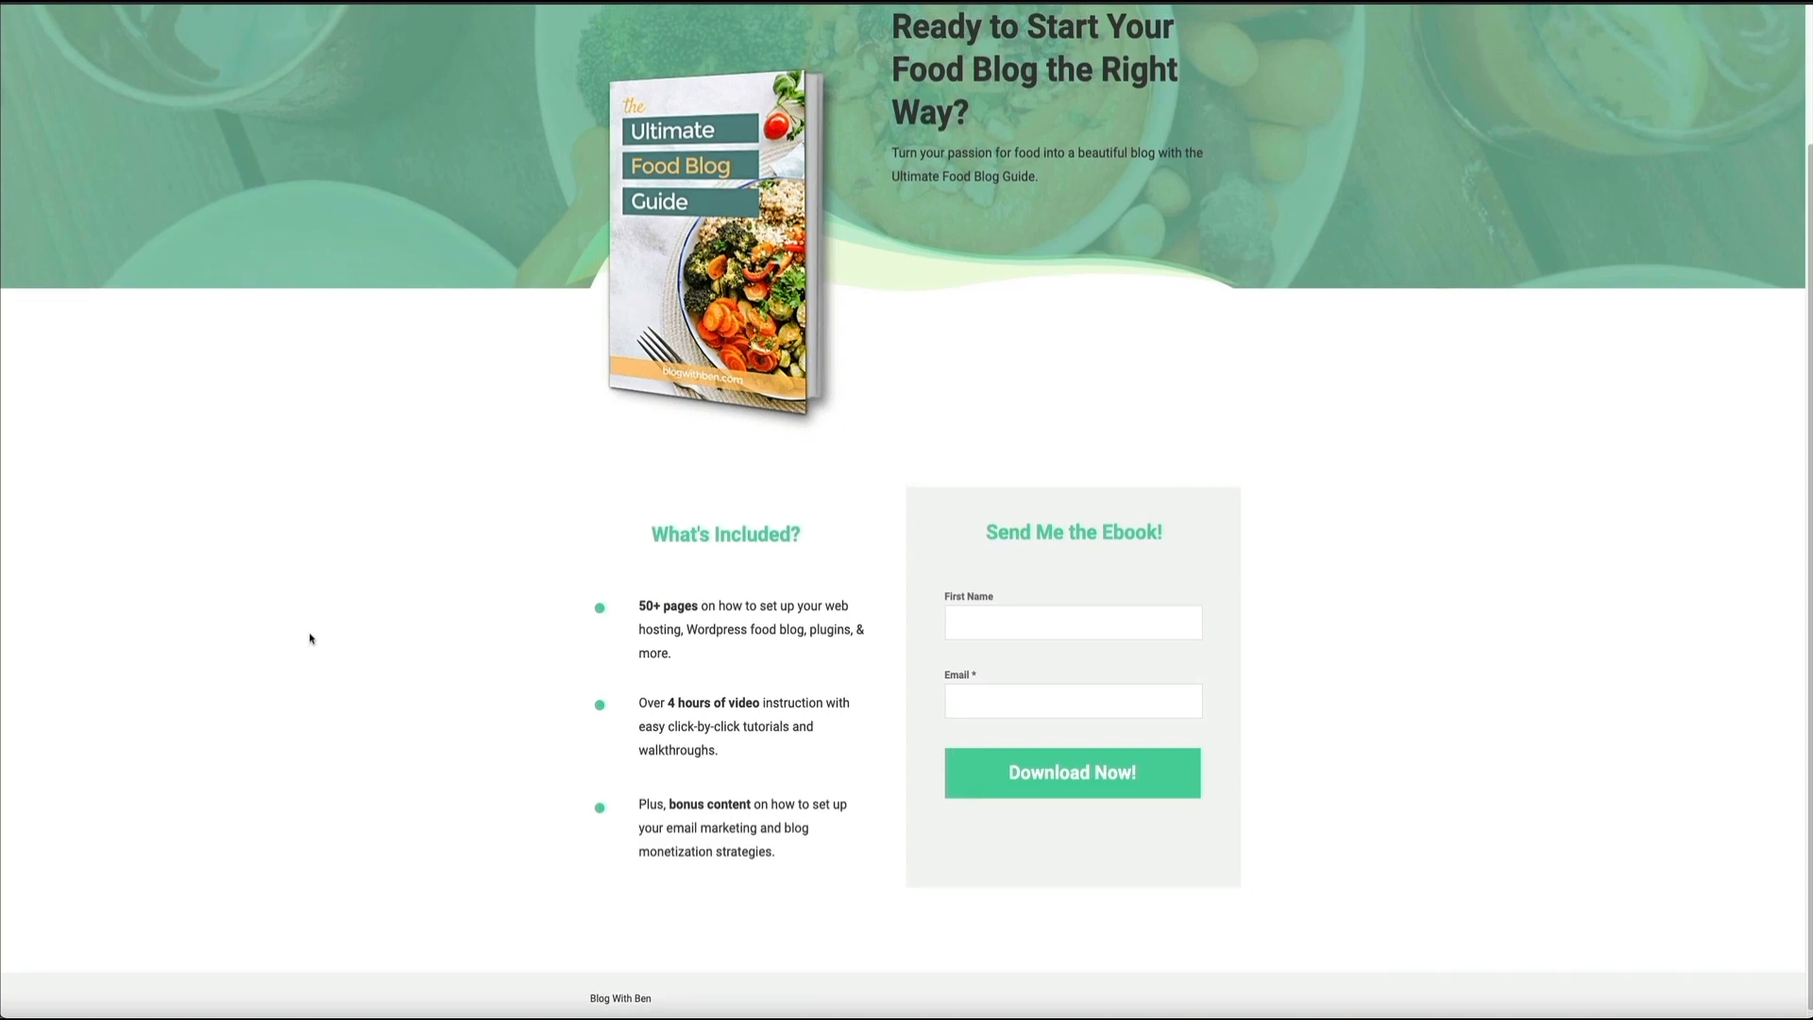
{"action": "scroll", "coordinate": [312, 638], "scroll_direction": "up", "scroll_amount": 2}
{"action": "scroll", "coordinate": [310, 640], "scroll_direction": "up", "scroll_amount": 1}
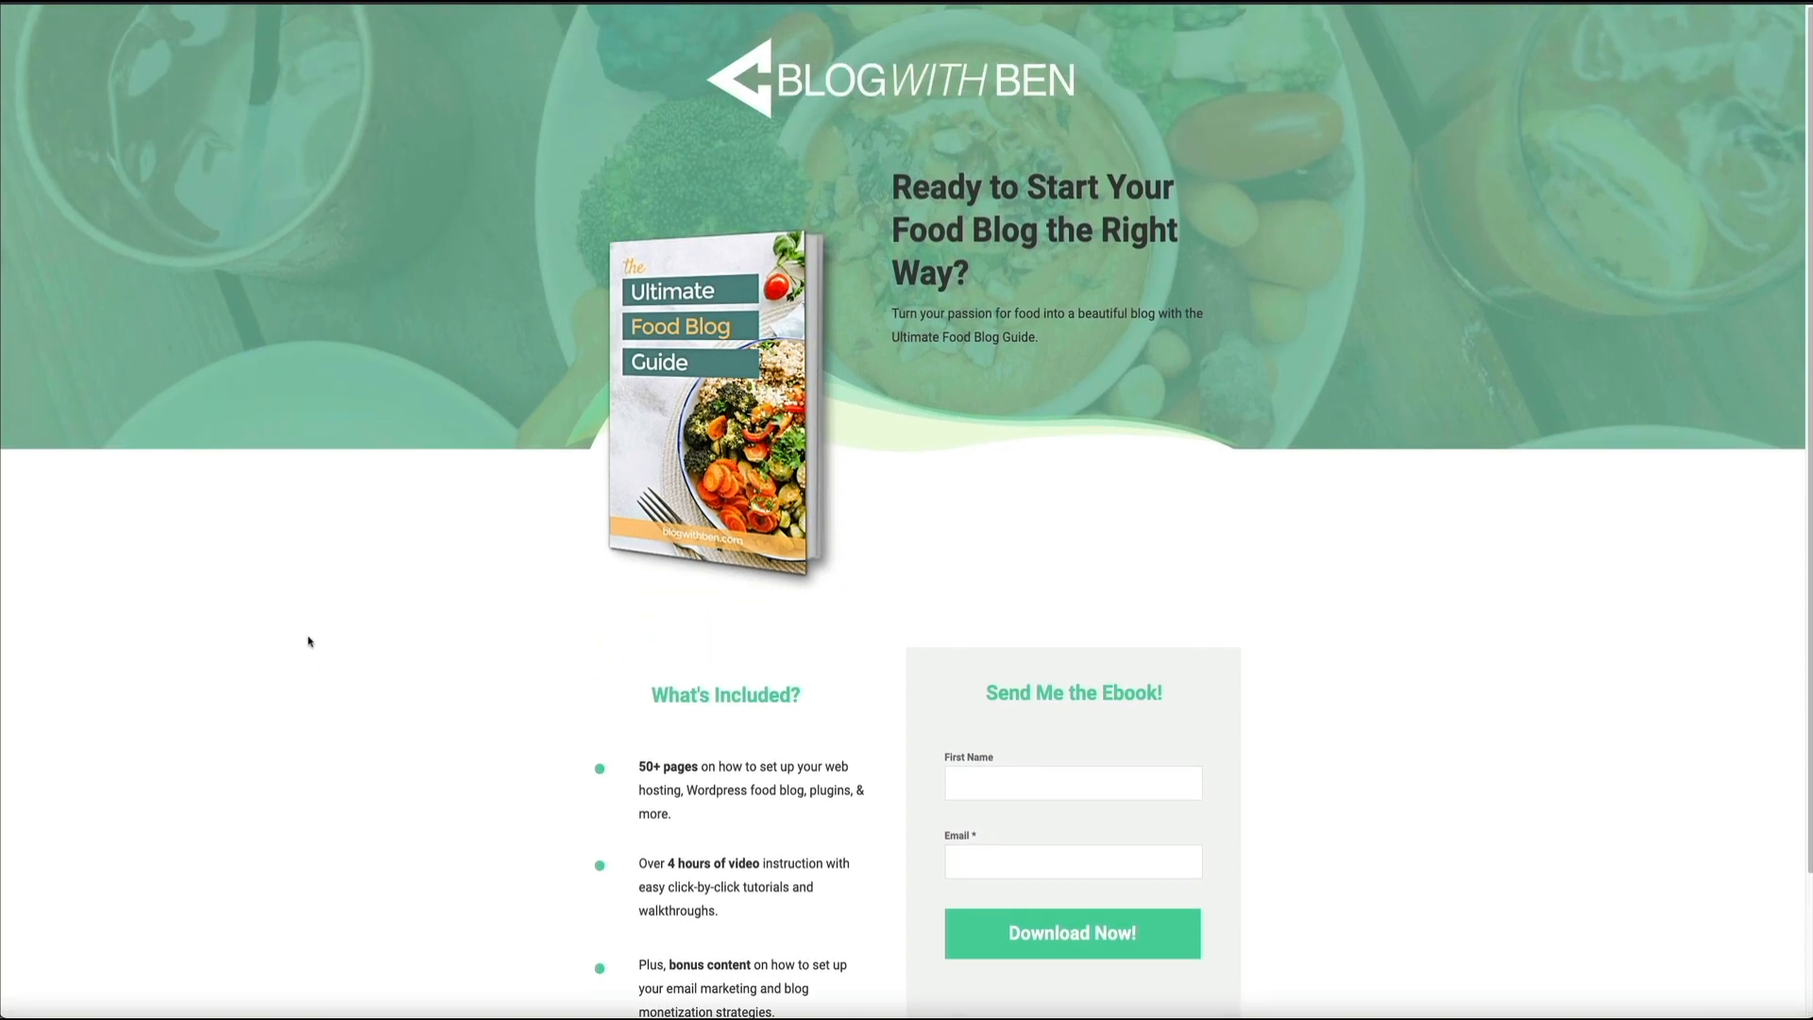
Step: Submit a test ebook request with a first name and e-mail address, and view the page's captured leads
{"action": "left_click", "coordinate": [966, 780]}
{"action": "type", "text": "Ben"}
{"action": "key", "text": "Tab"}
{"action": "type", "text": "info"}
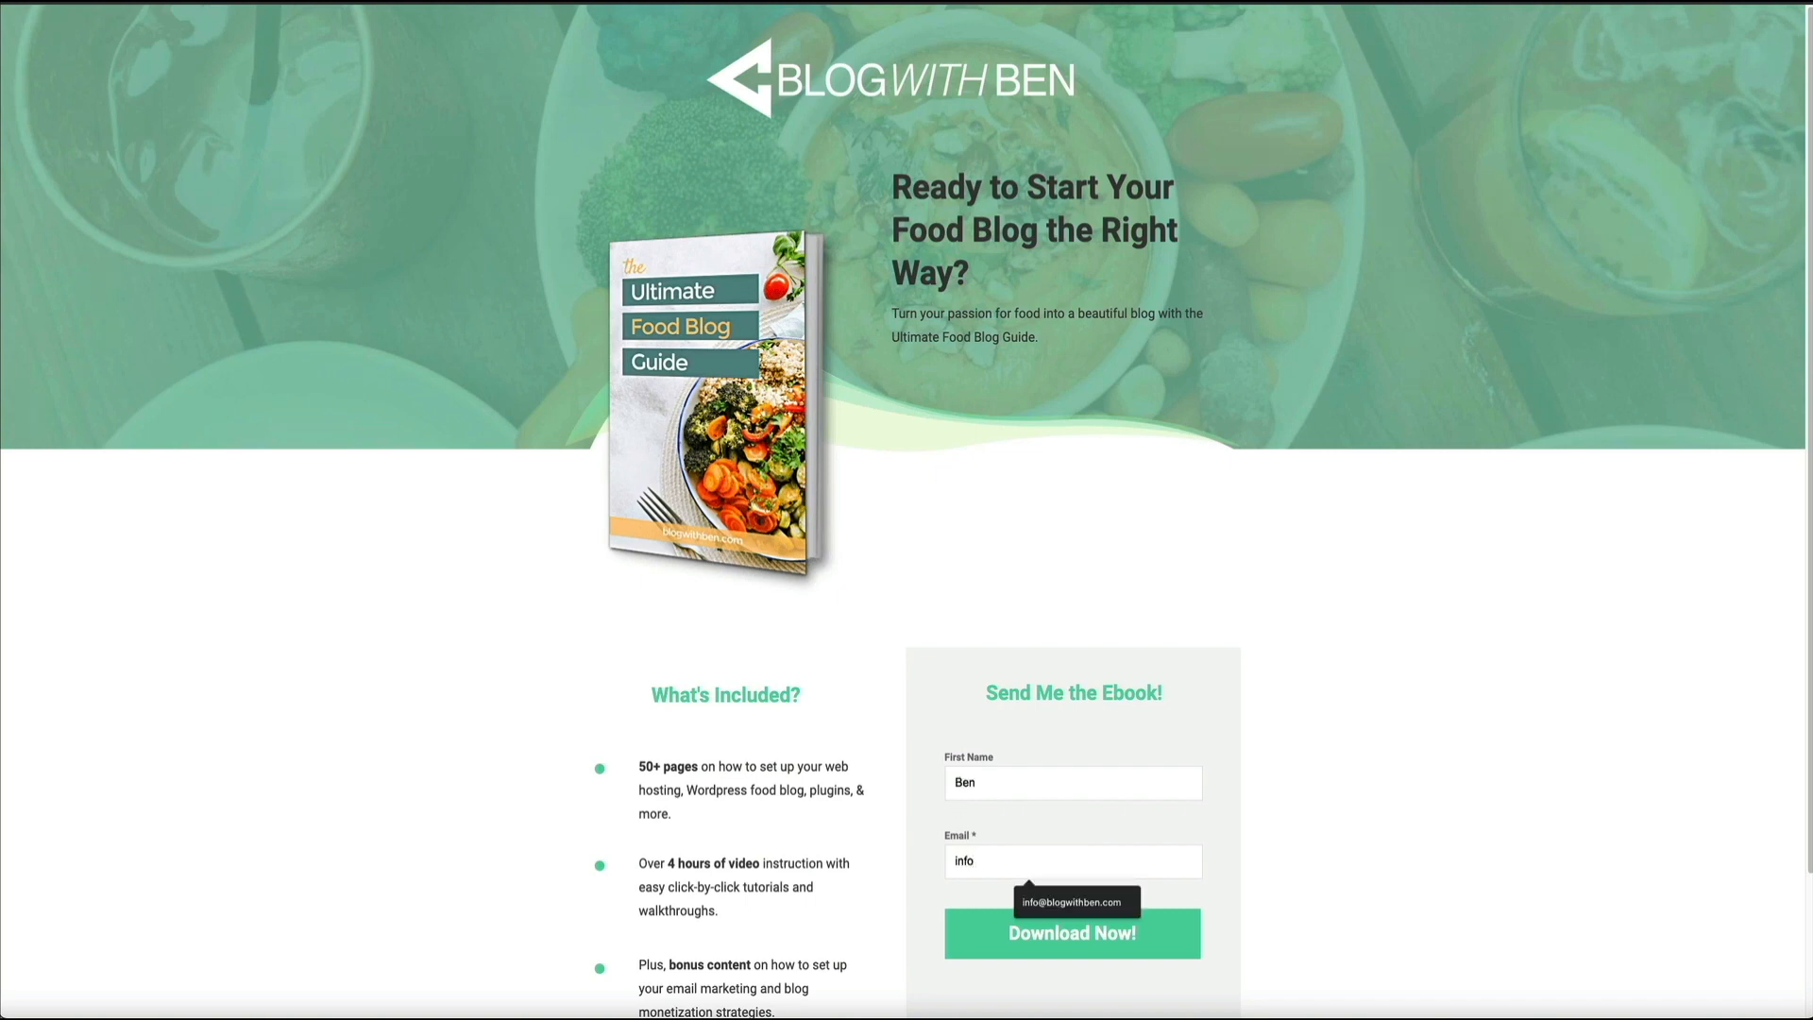
{"action": "left_click", "coordinate": [1075, 902]}
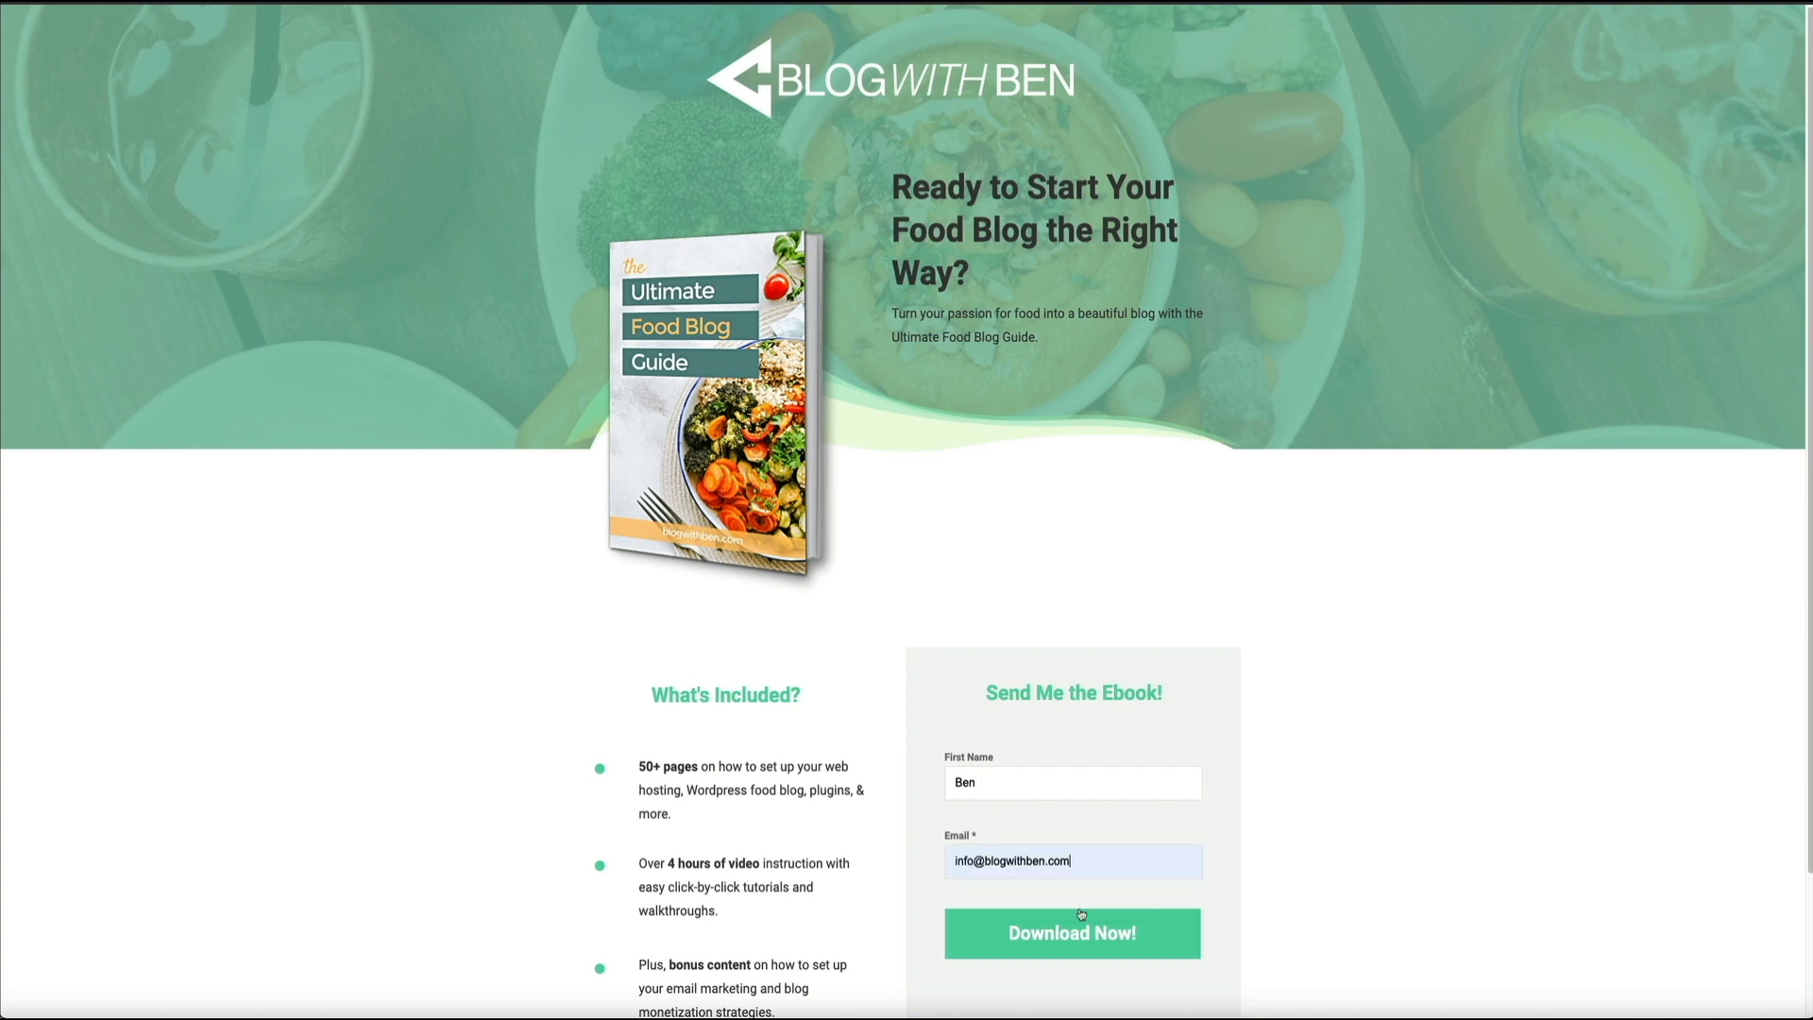
{"action": "left_click", "coordinate": [1063, 953]}
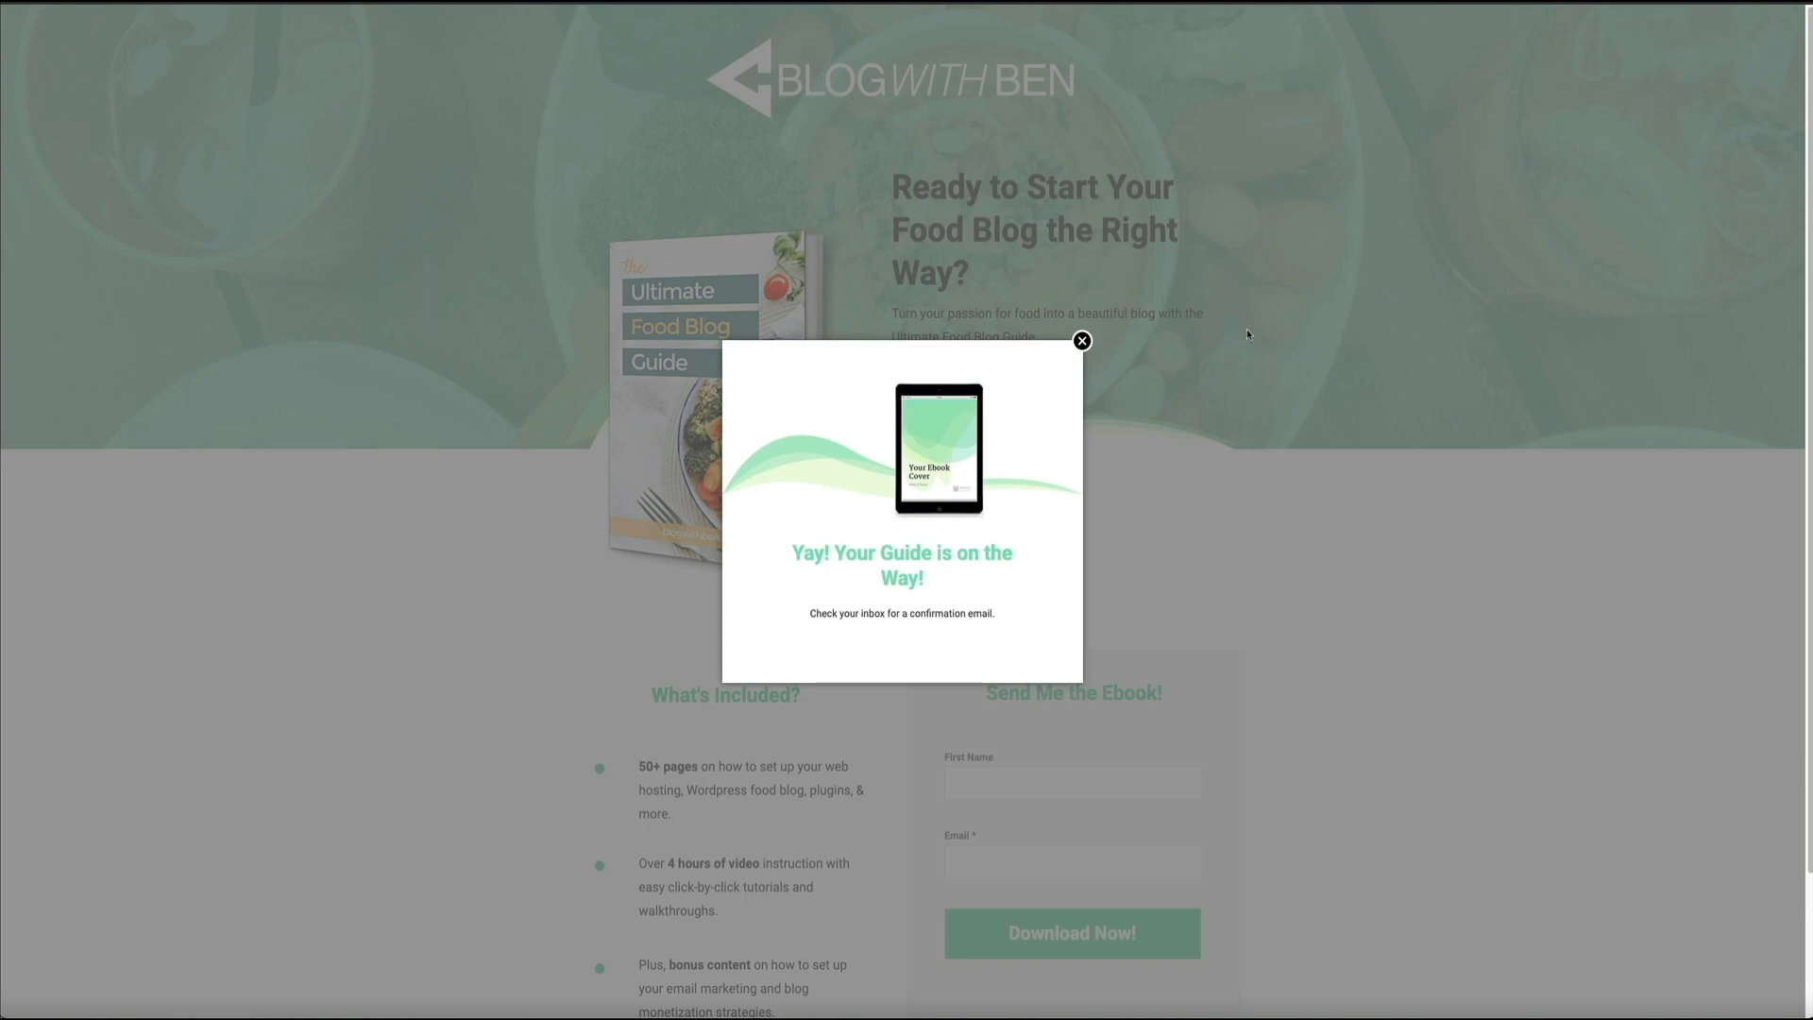
{"action": "left_click", "coordinate": [1082, 341]}
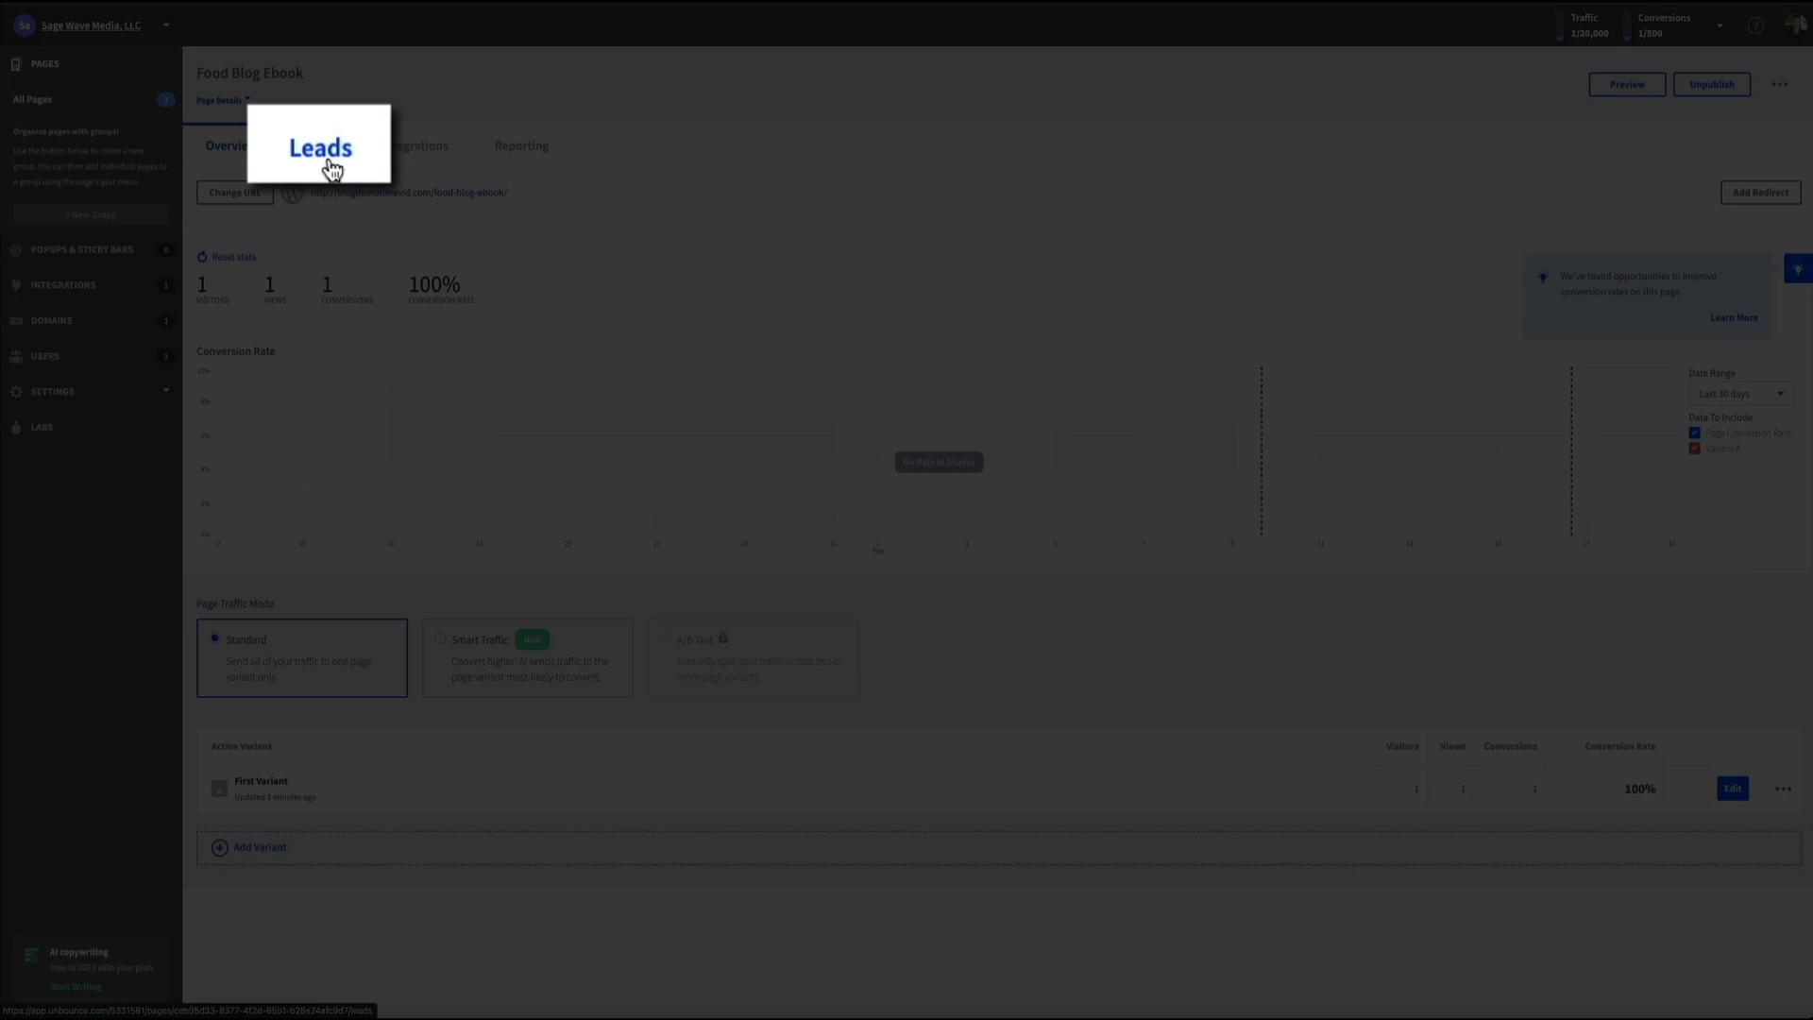
{"action": "left_click", "coordinate": [324, 153]}
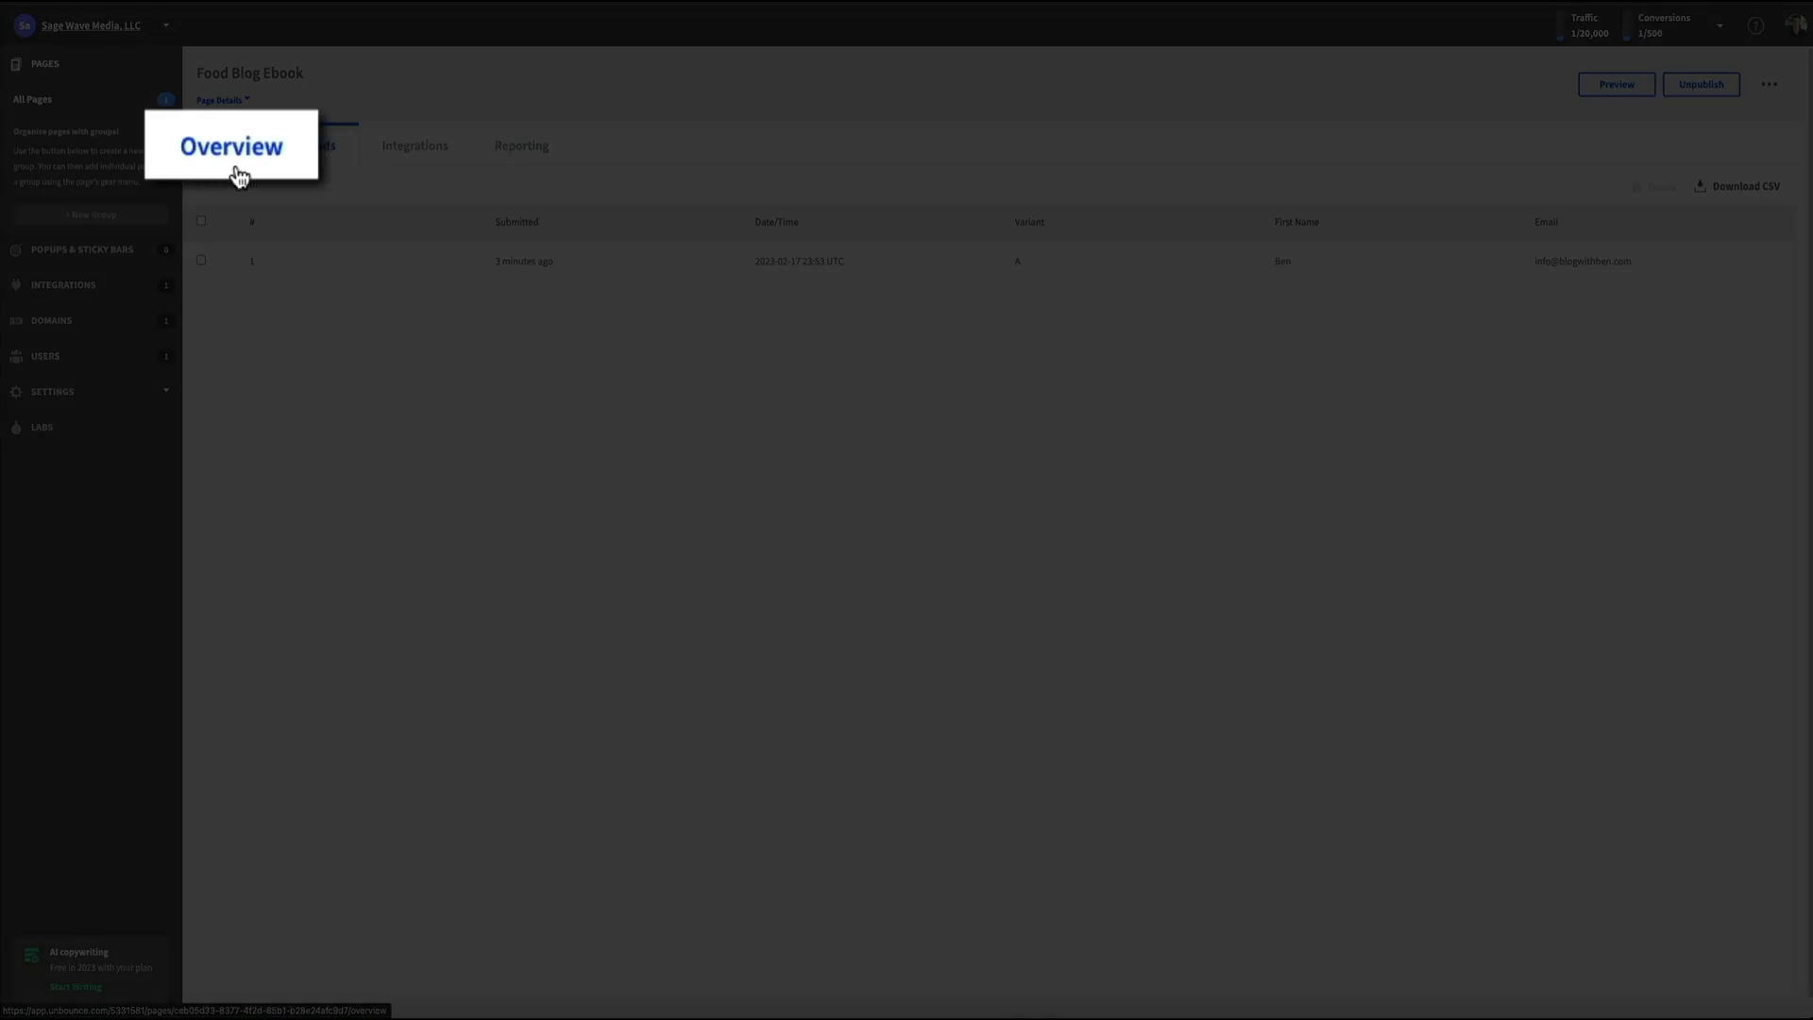
Step: Replace the form confirmation dialog's ebook image with the food blog book cover, scaled to fit, and check its mobile layout
{"action": "left_click", "coordinate": [233, 153]}
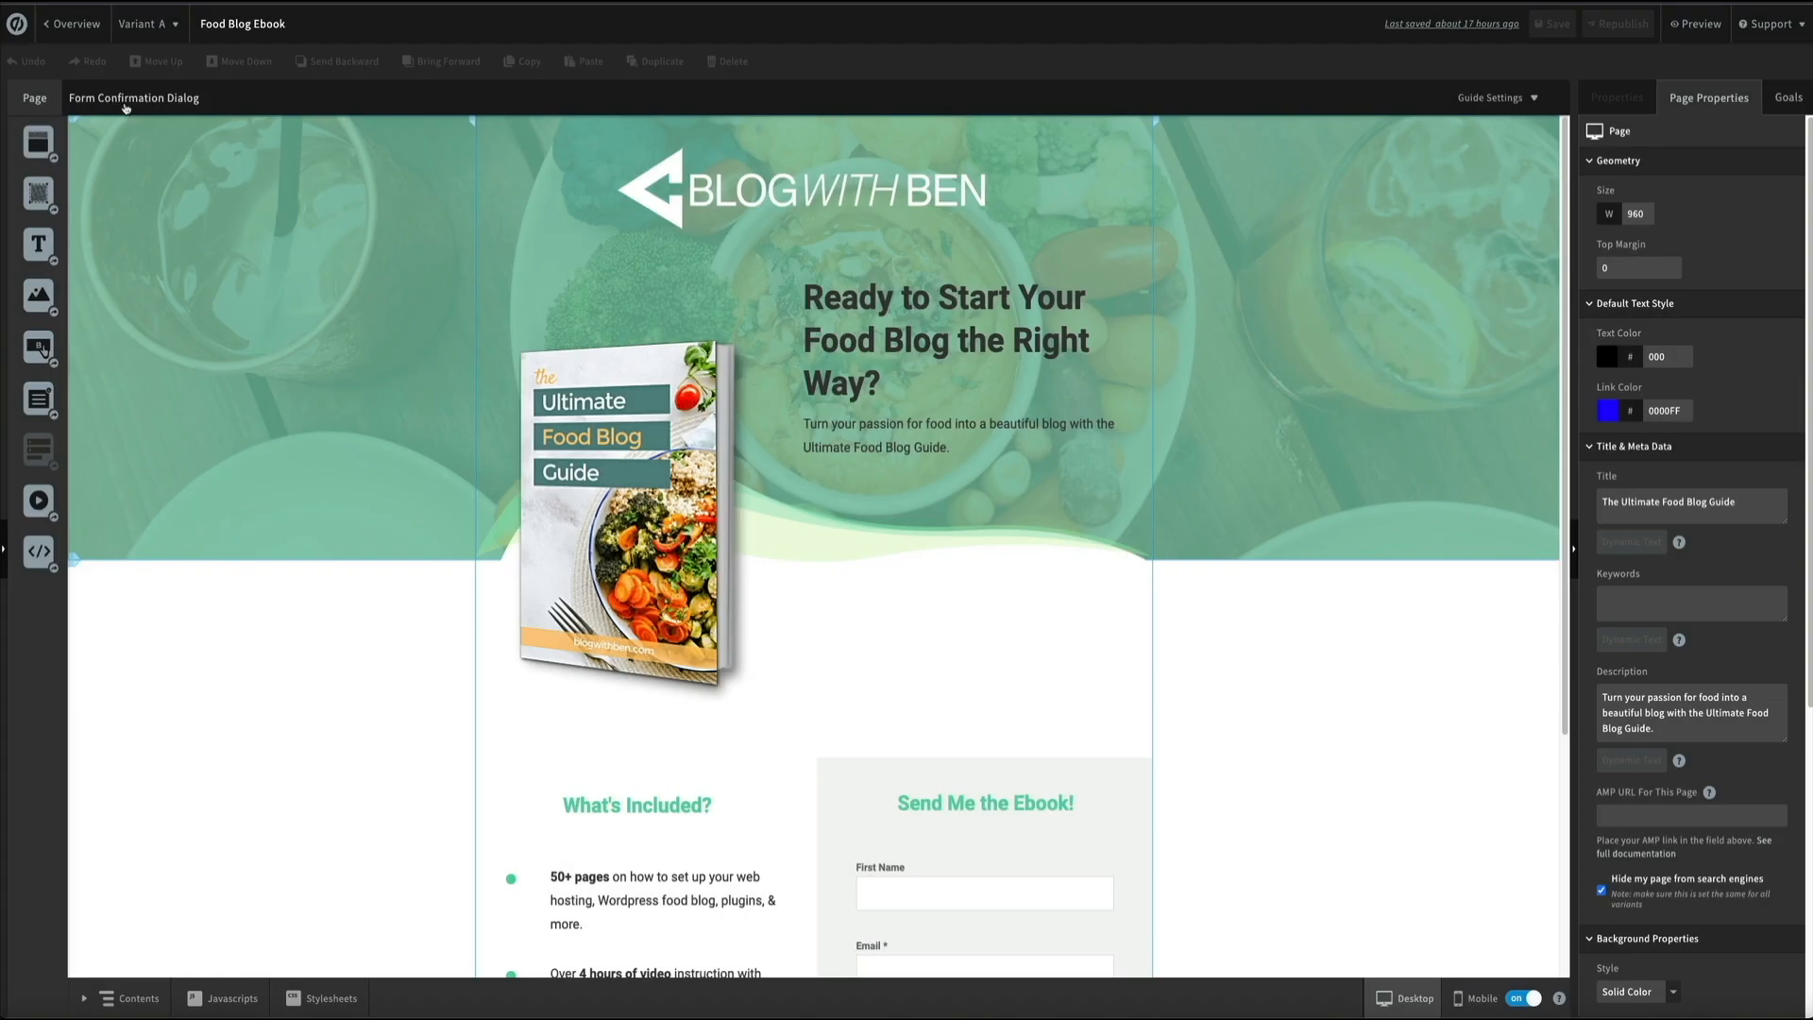
{"action": "left_click", "coordinate": [125, 99]}
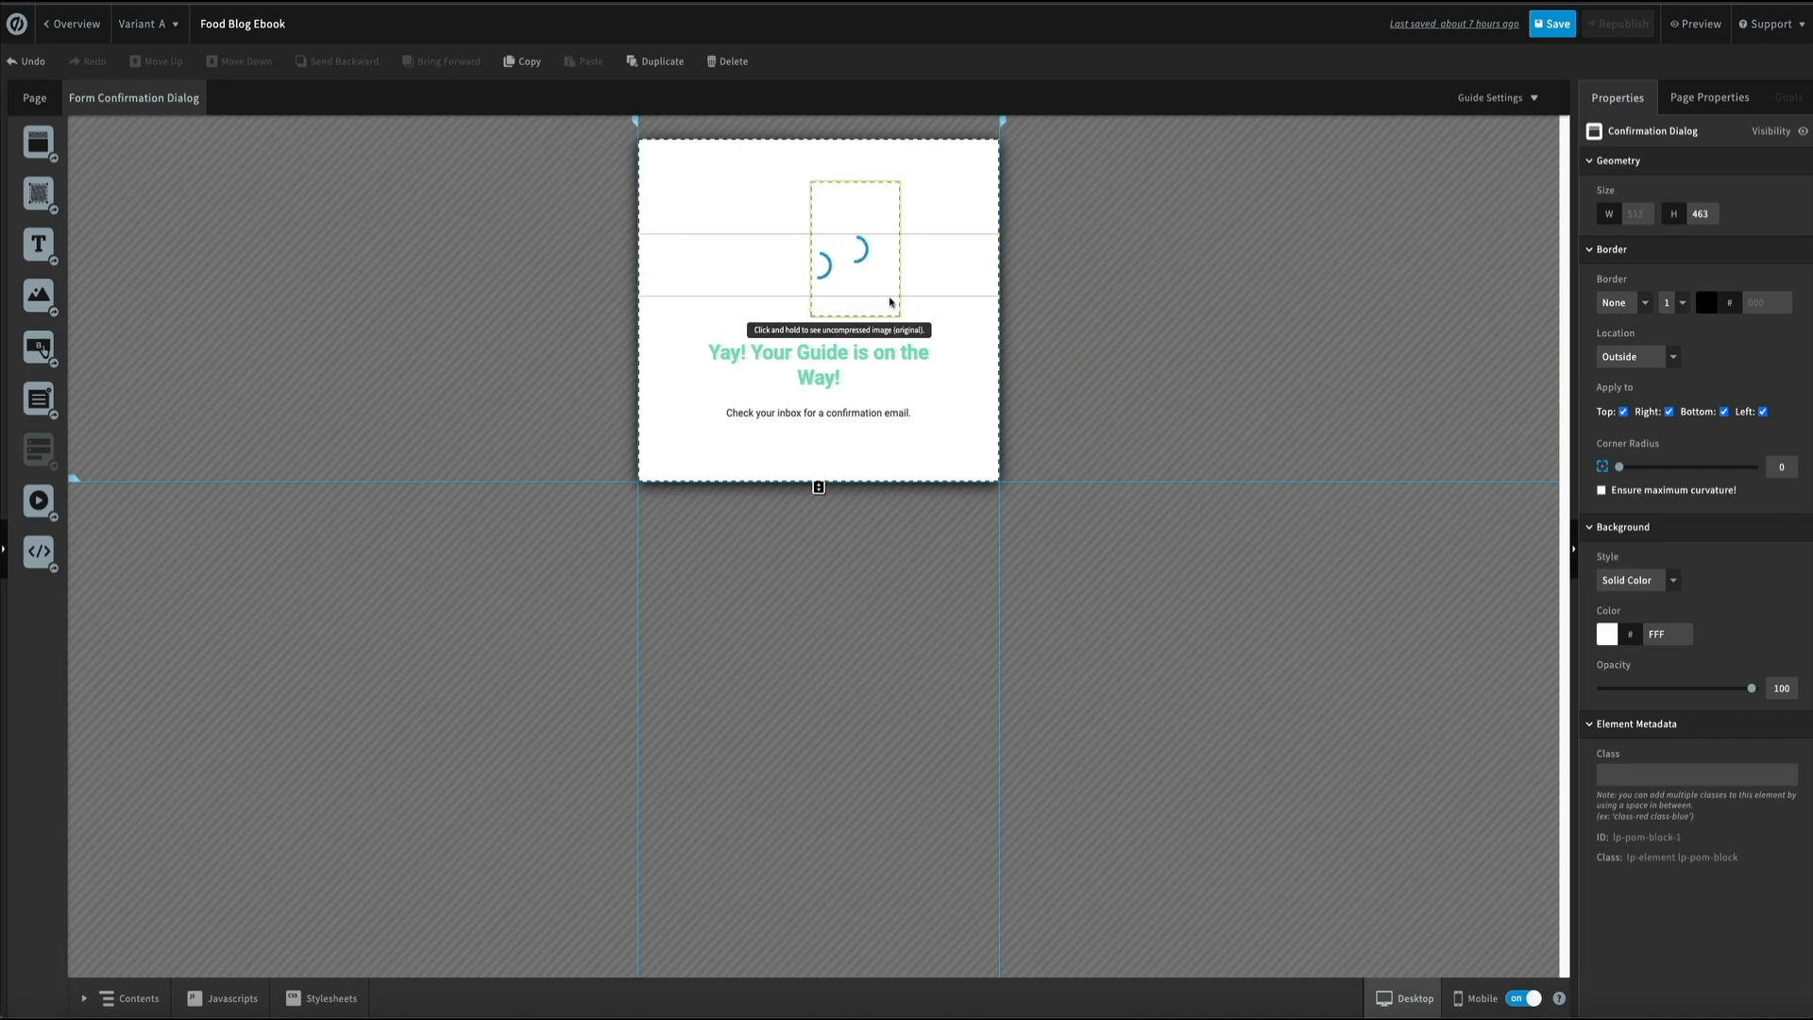
{"action": "left_click", "coordinate": [890, 302]}
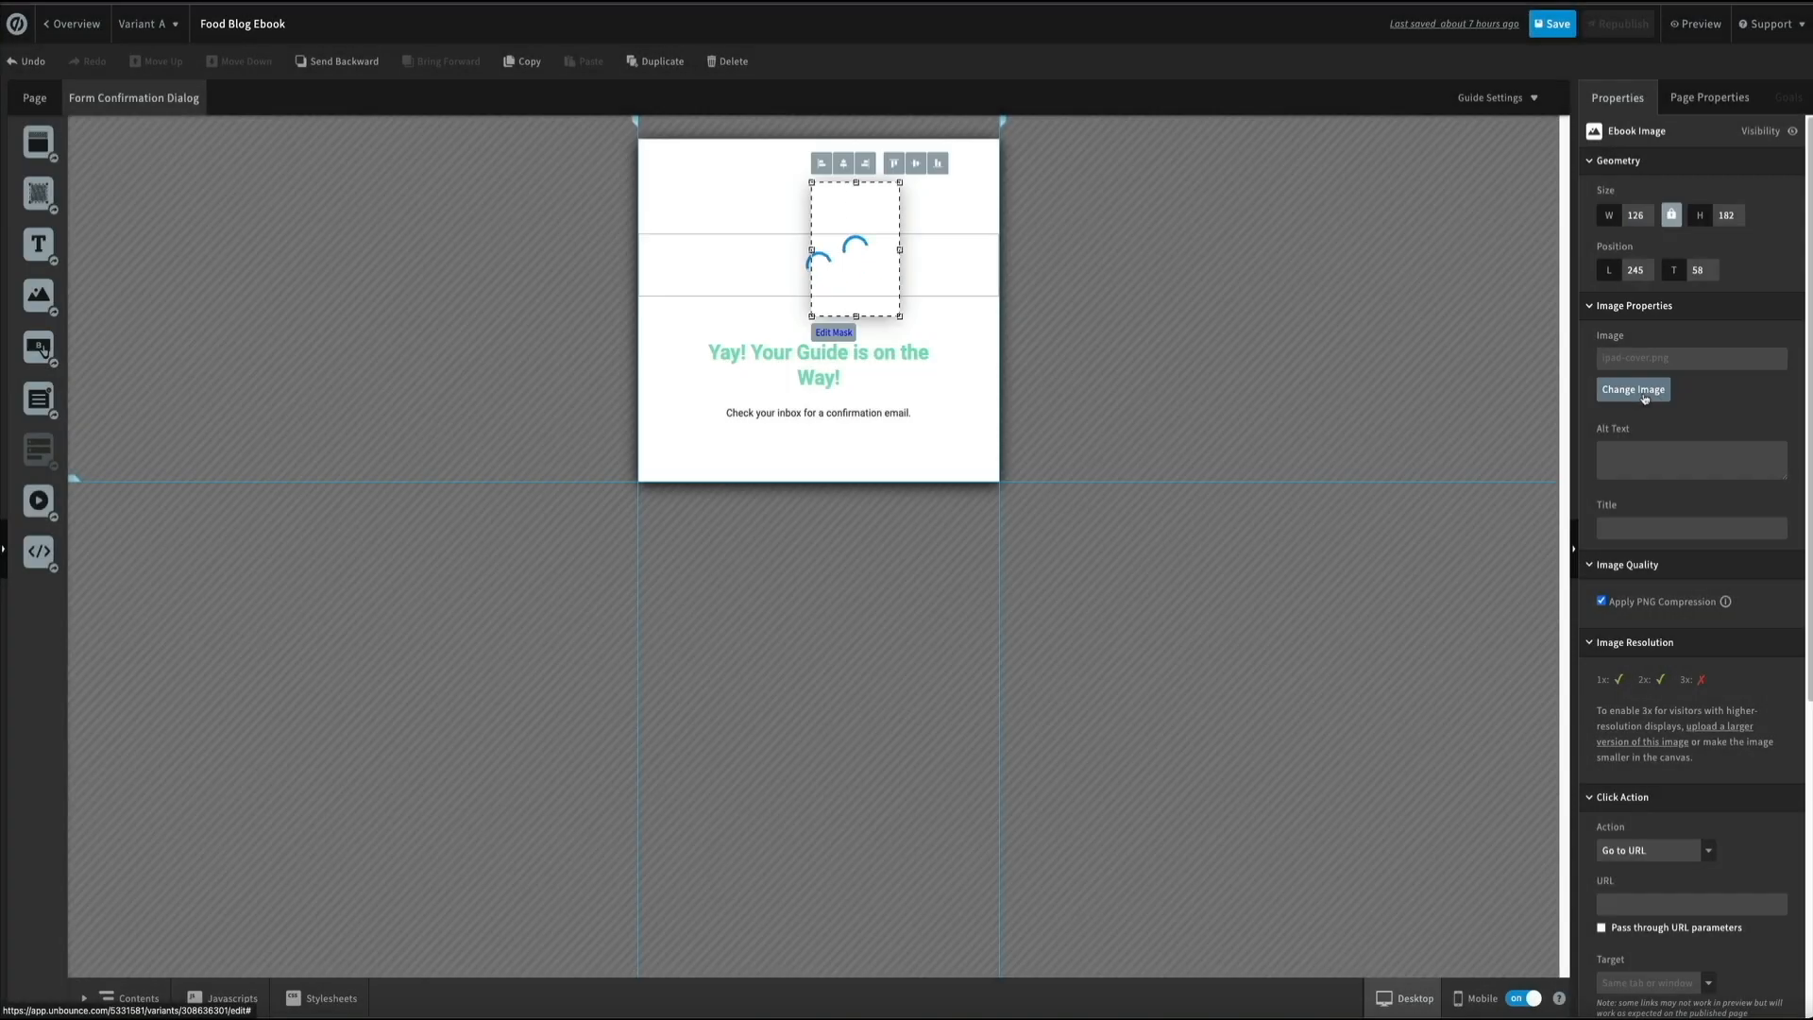
{"action": "left_click", "coordinate": [1644, 398]}
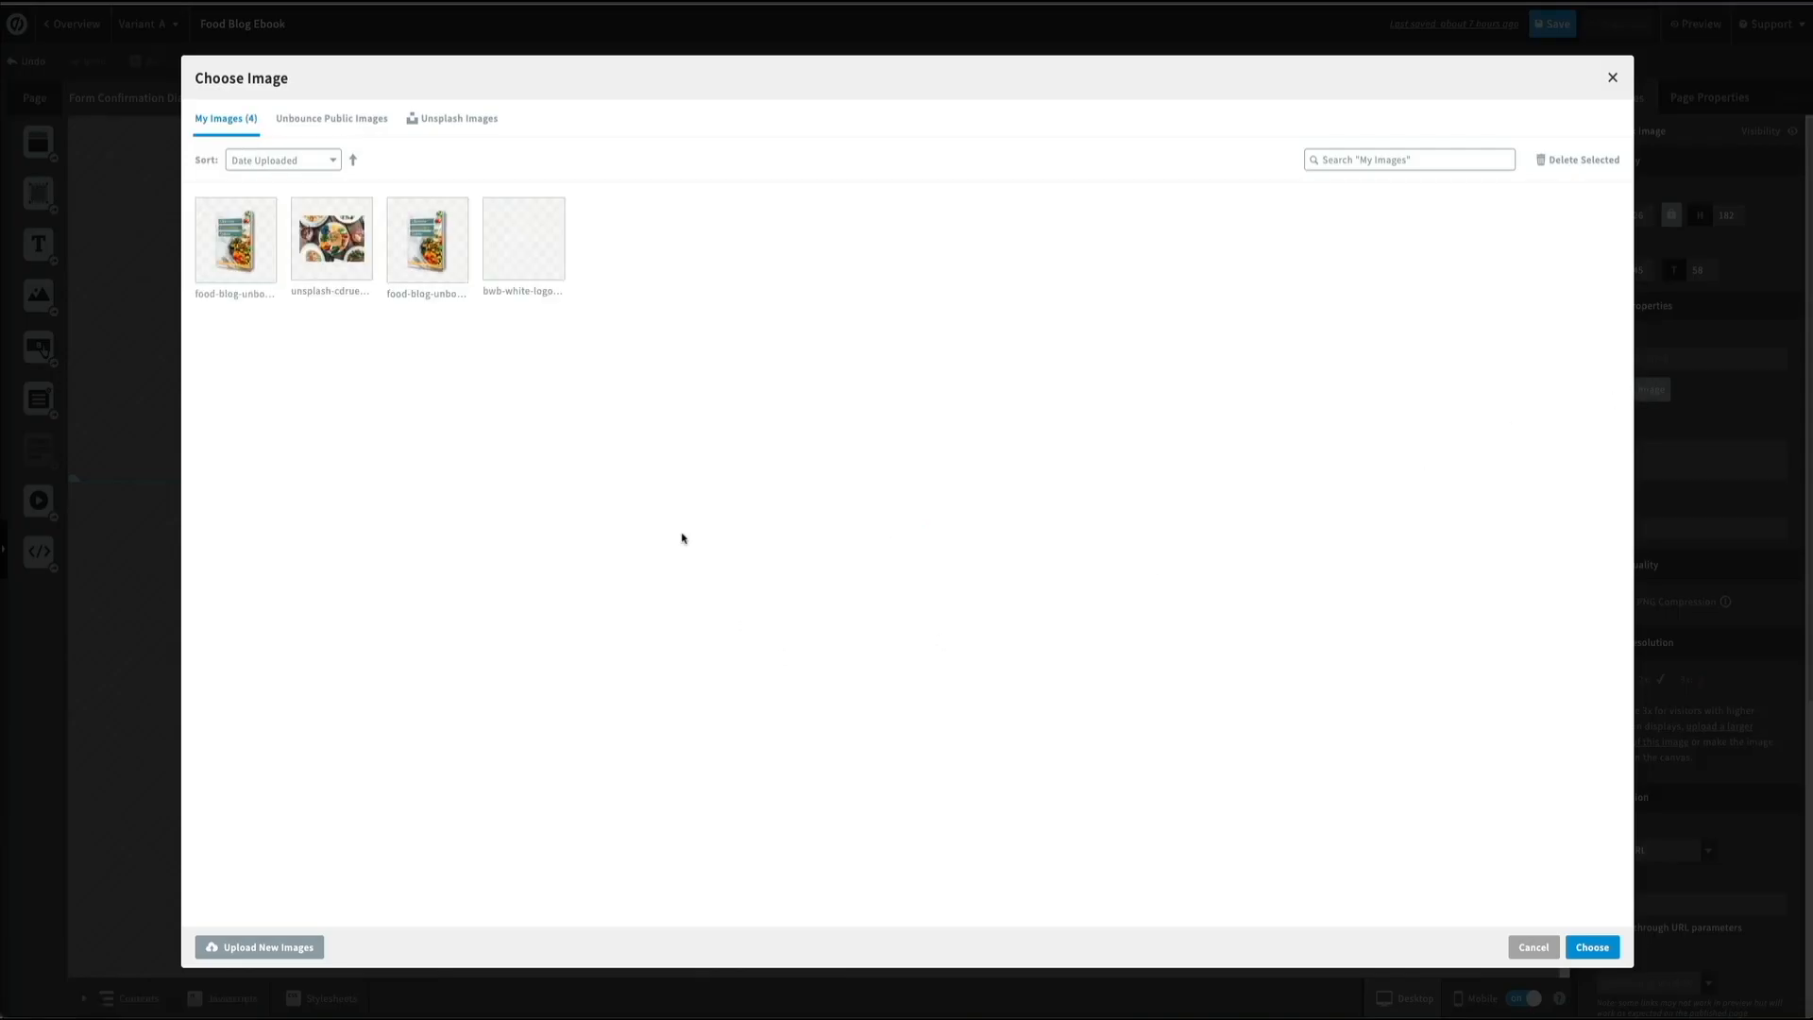
{"action": "left_click", "coordinate": [220, 277]}
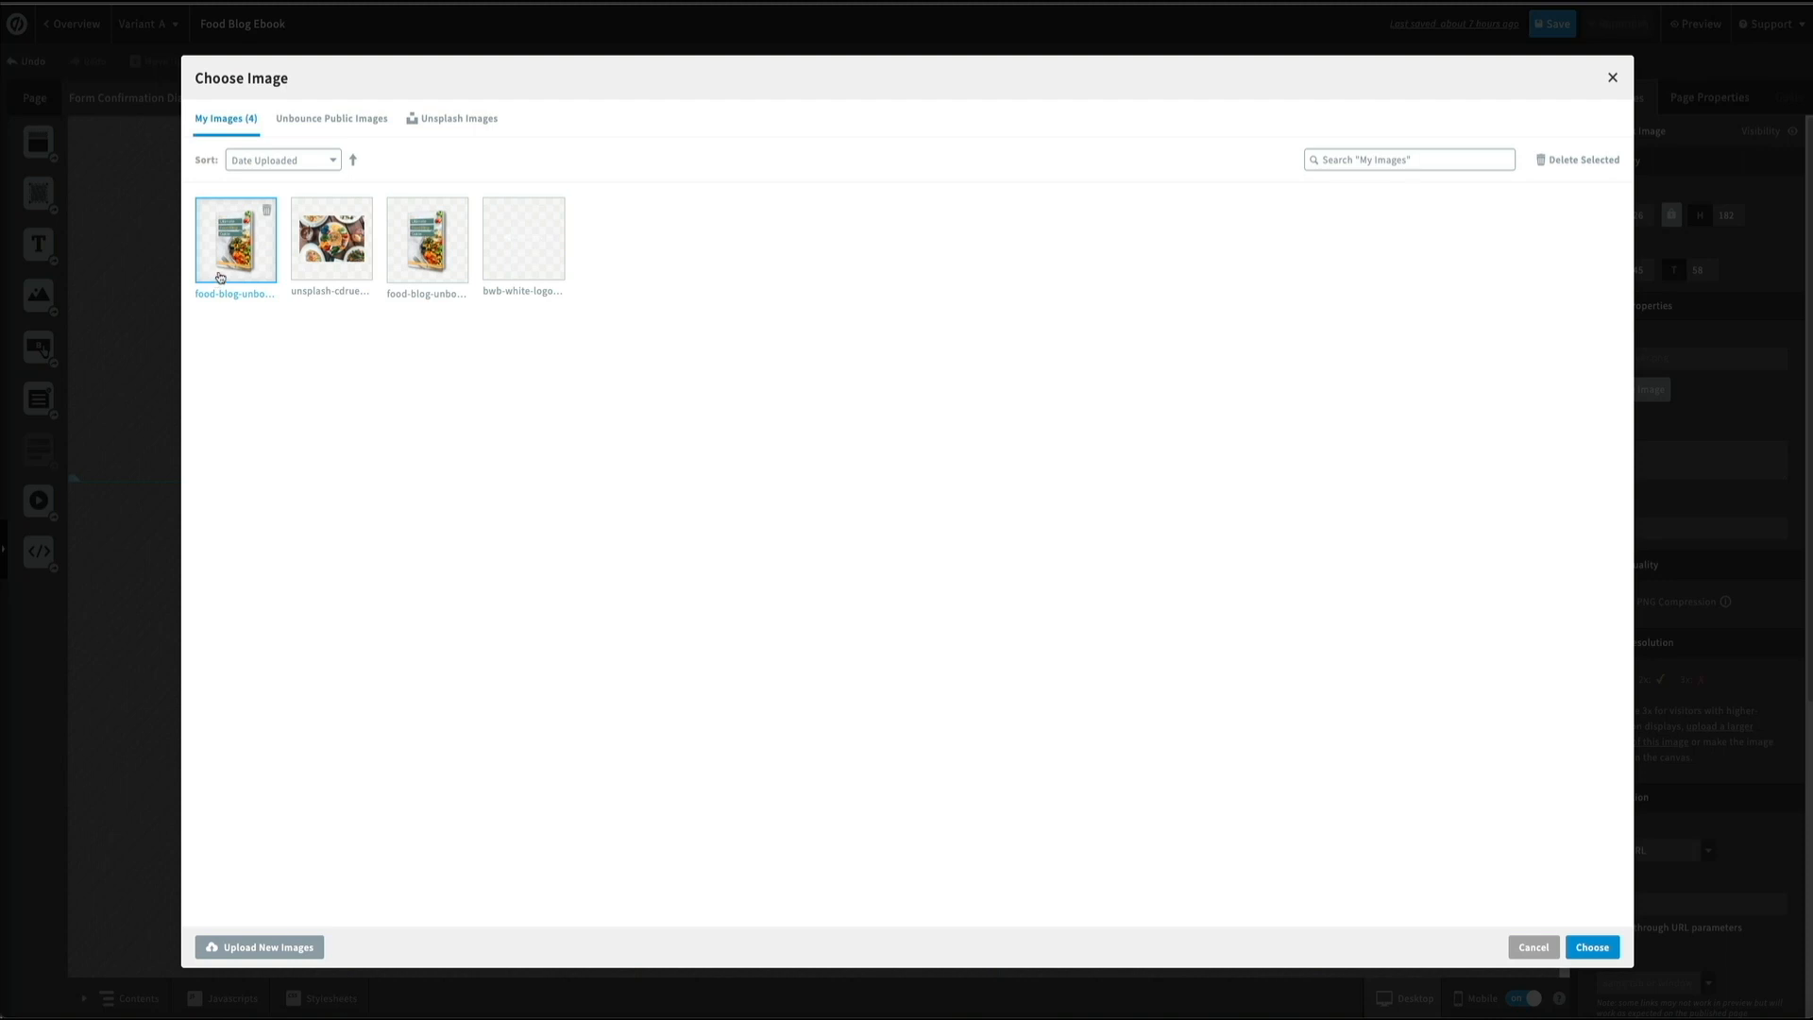
{"action": "left_click", "coordinate": [1596, 948]}
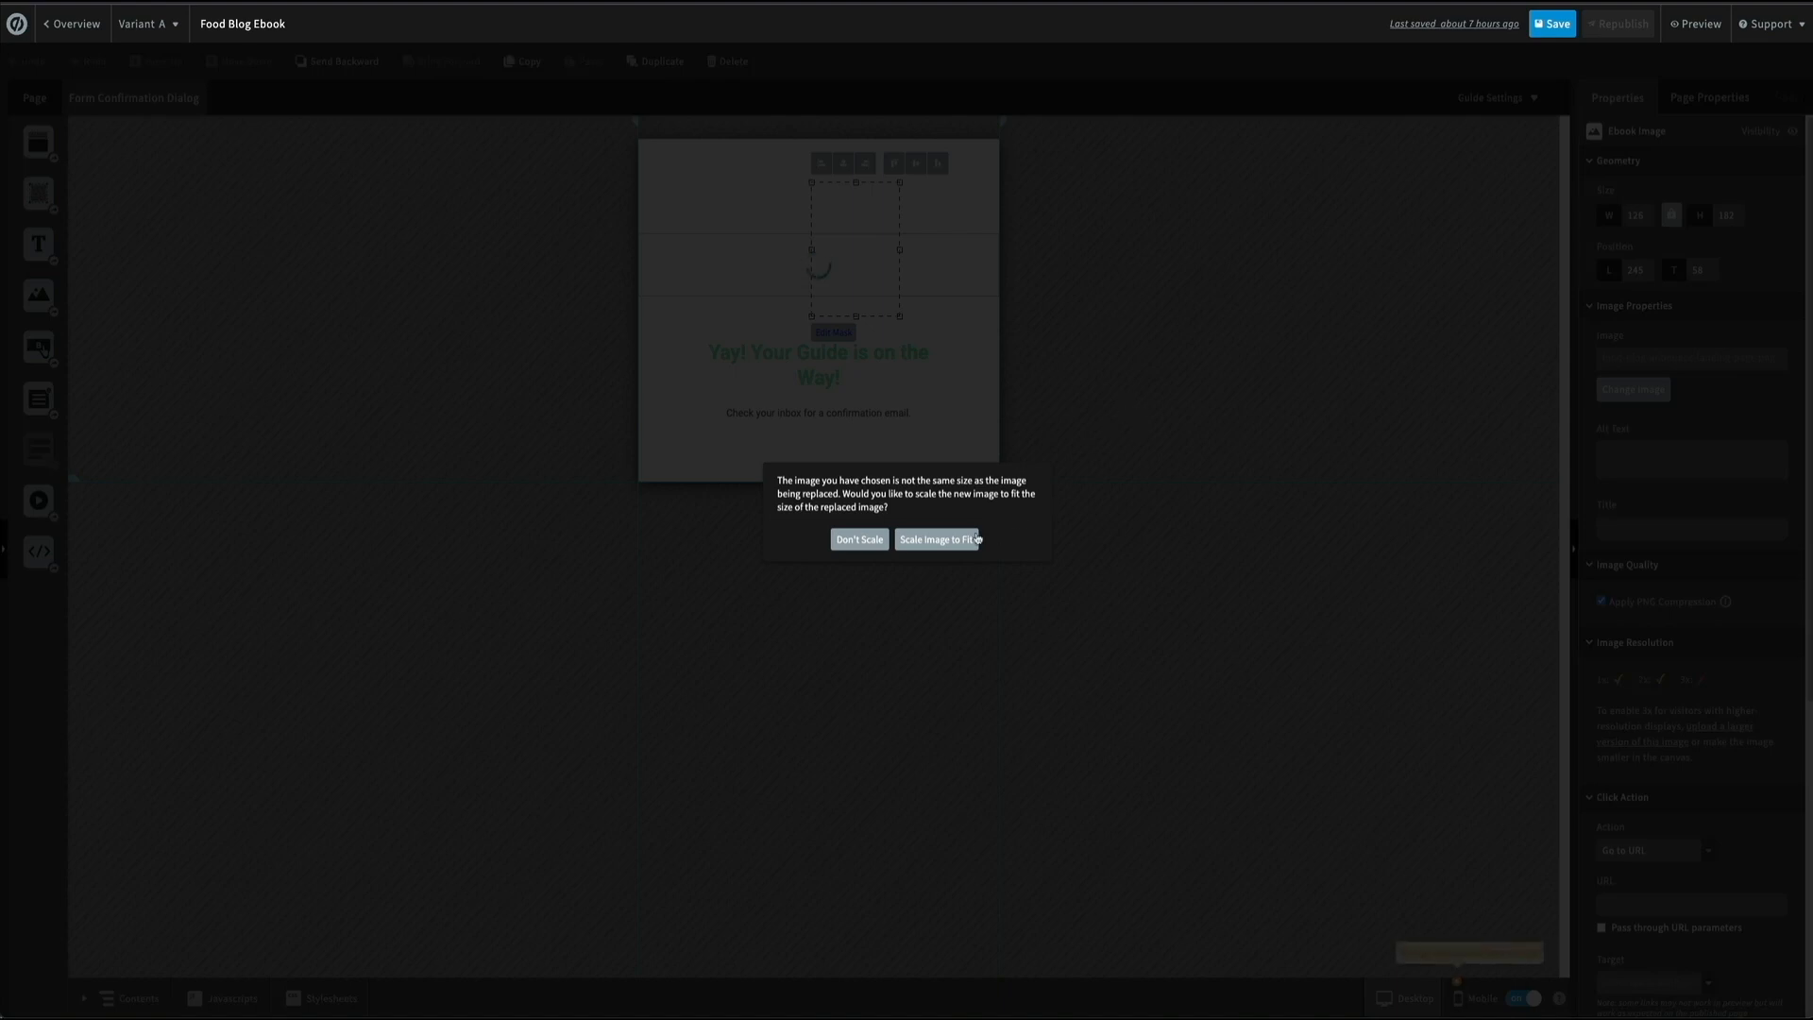
{"action": "left_click", "coordinate": [947, 541]}
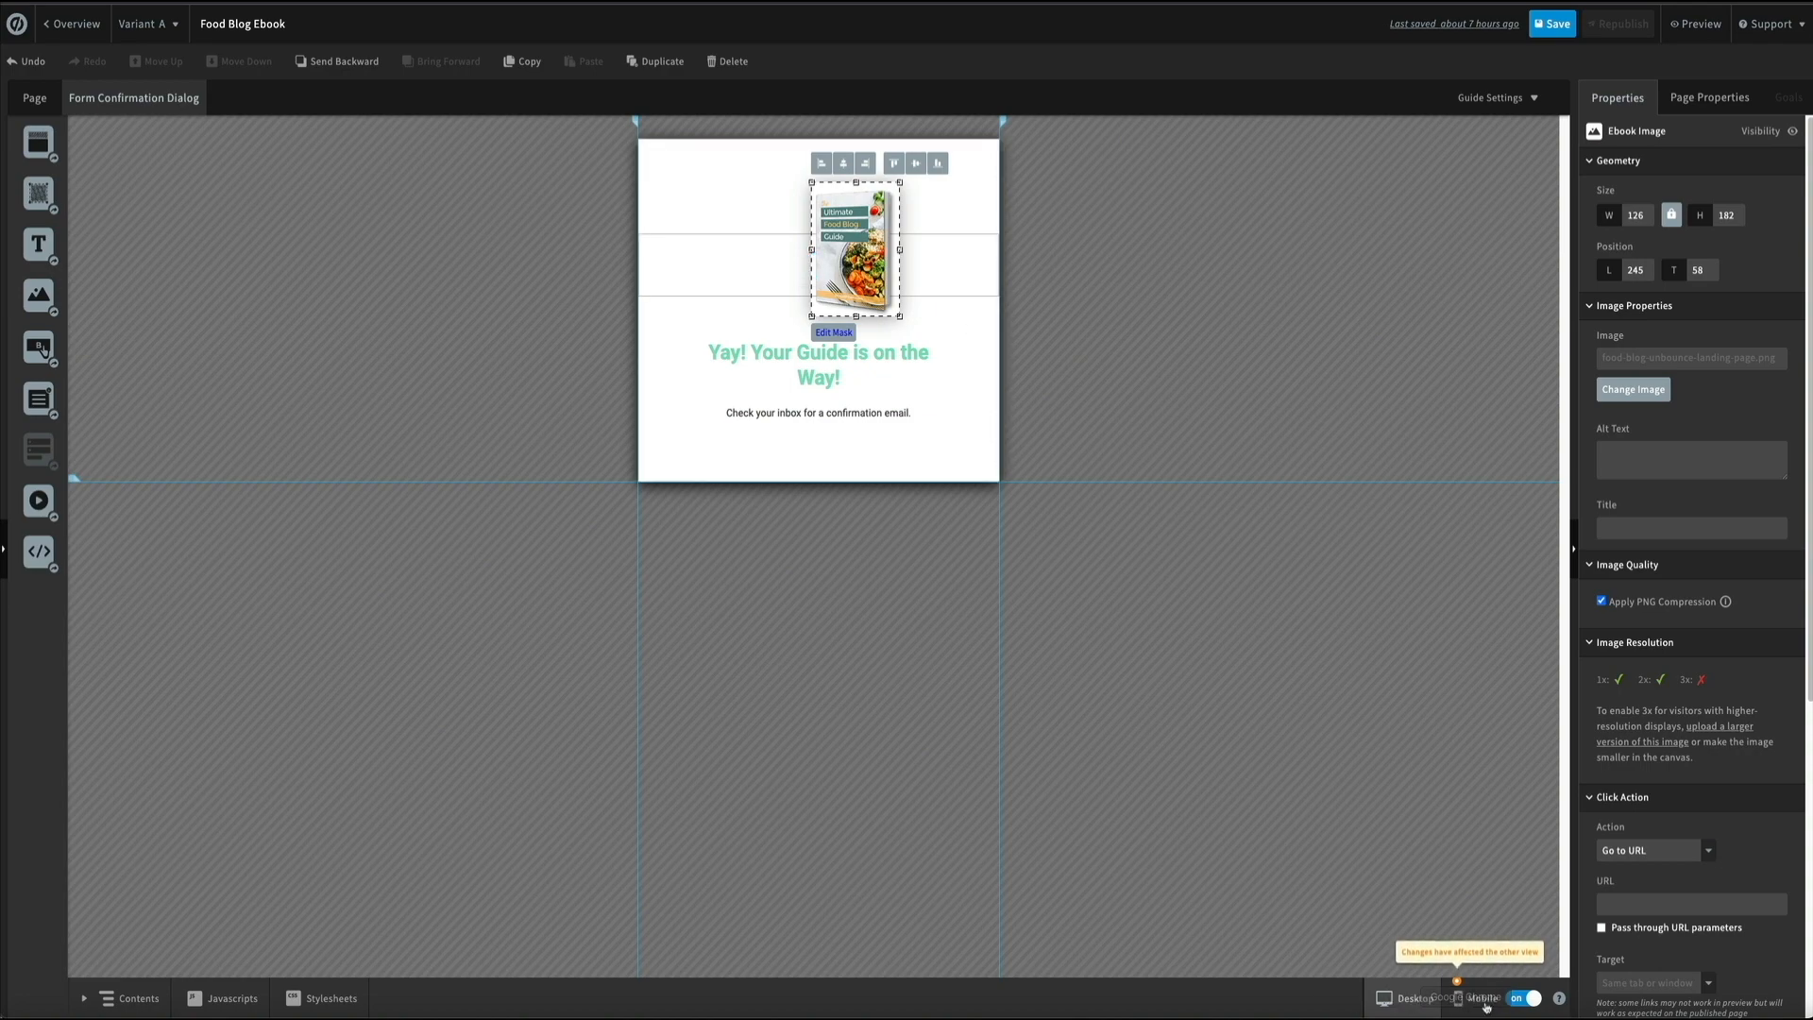
{"action": "left_click", "coordinate": [1482, 1001]}
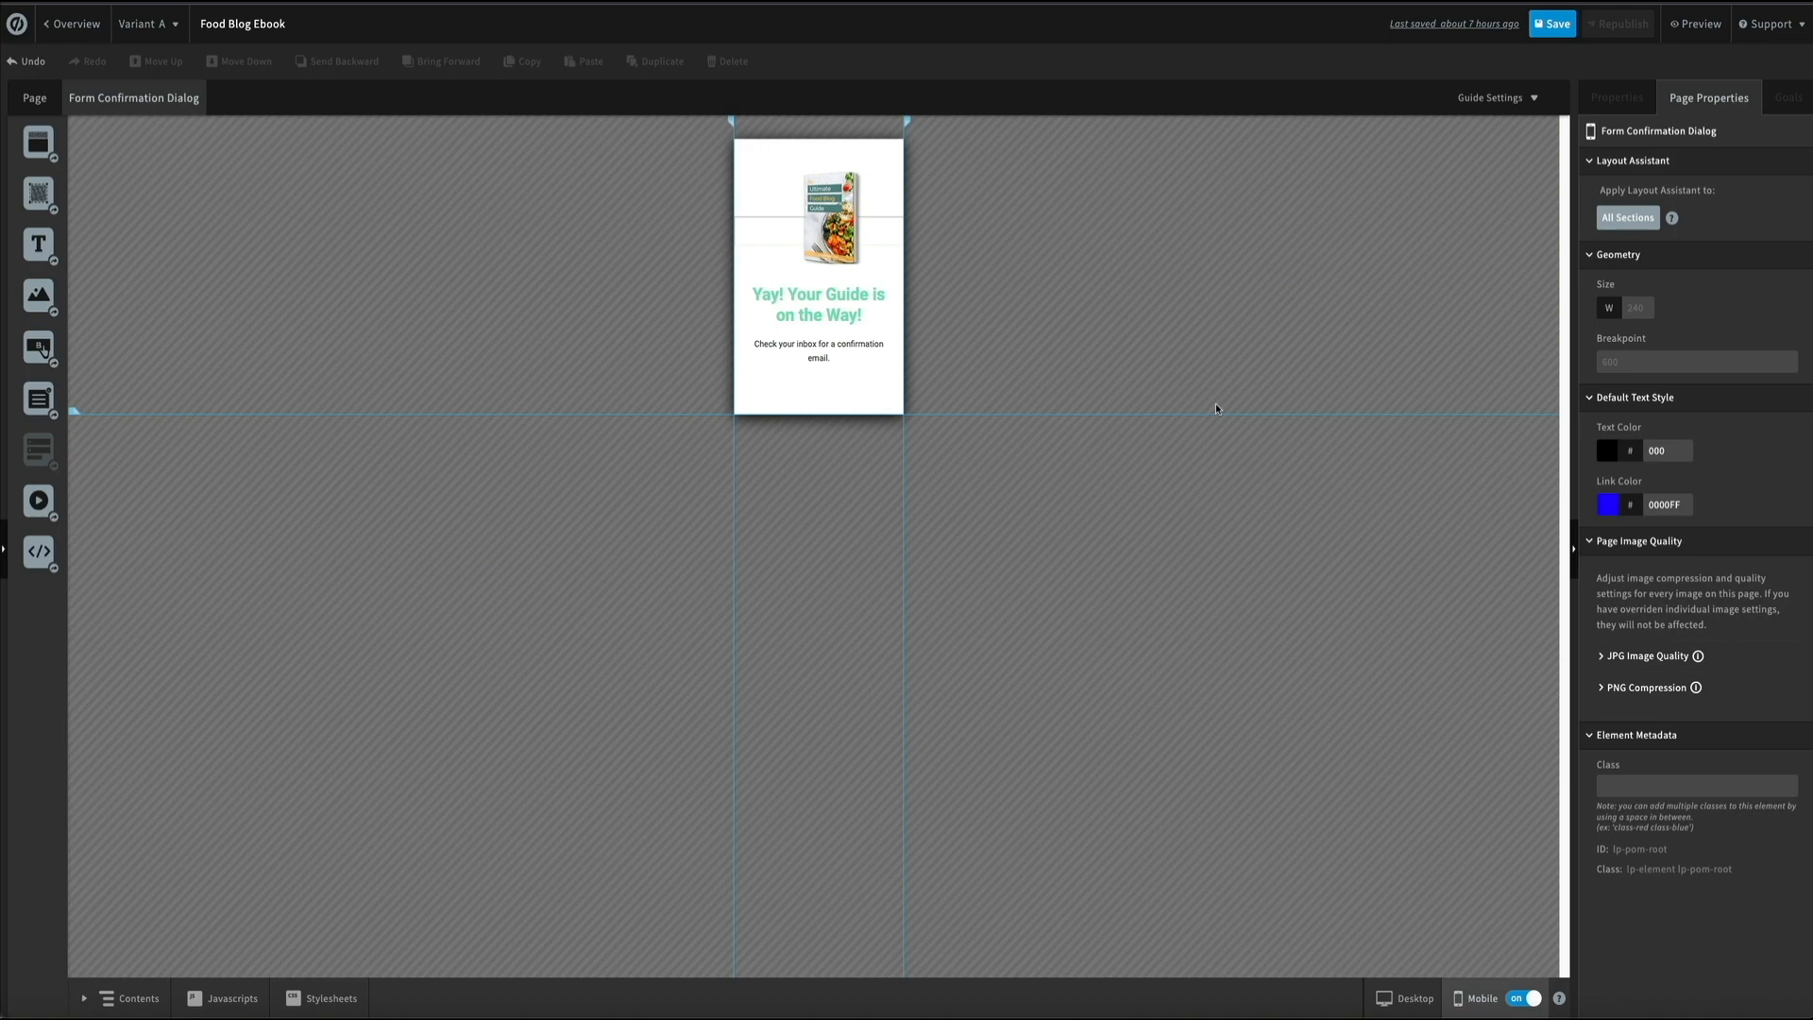
{"action": "left_click", "coordinate": [1411, 999]}
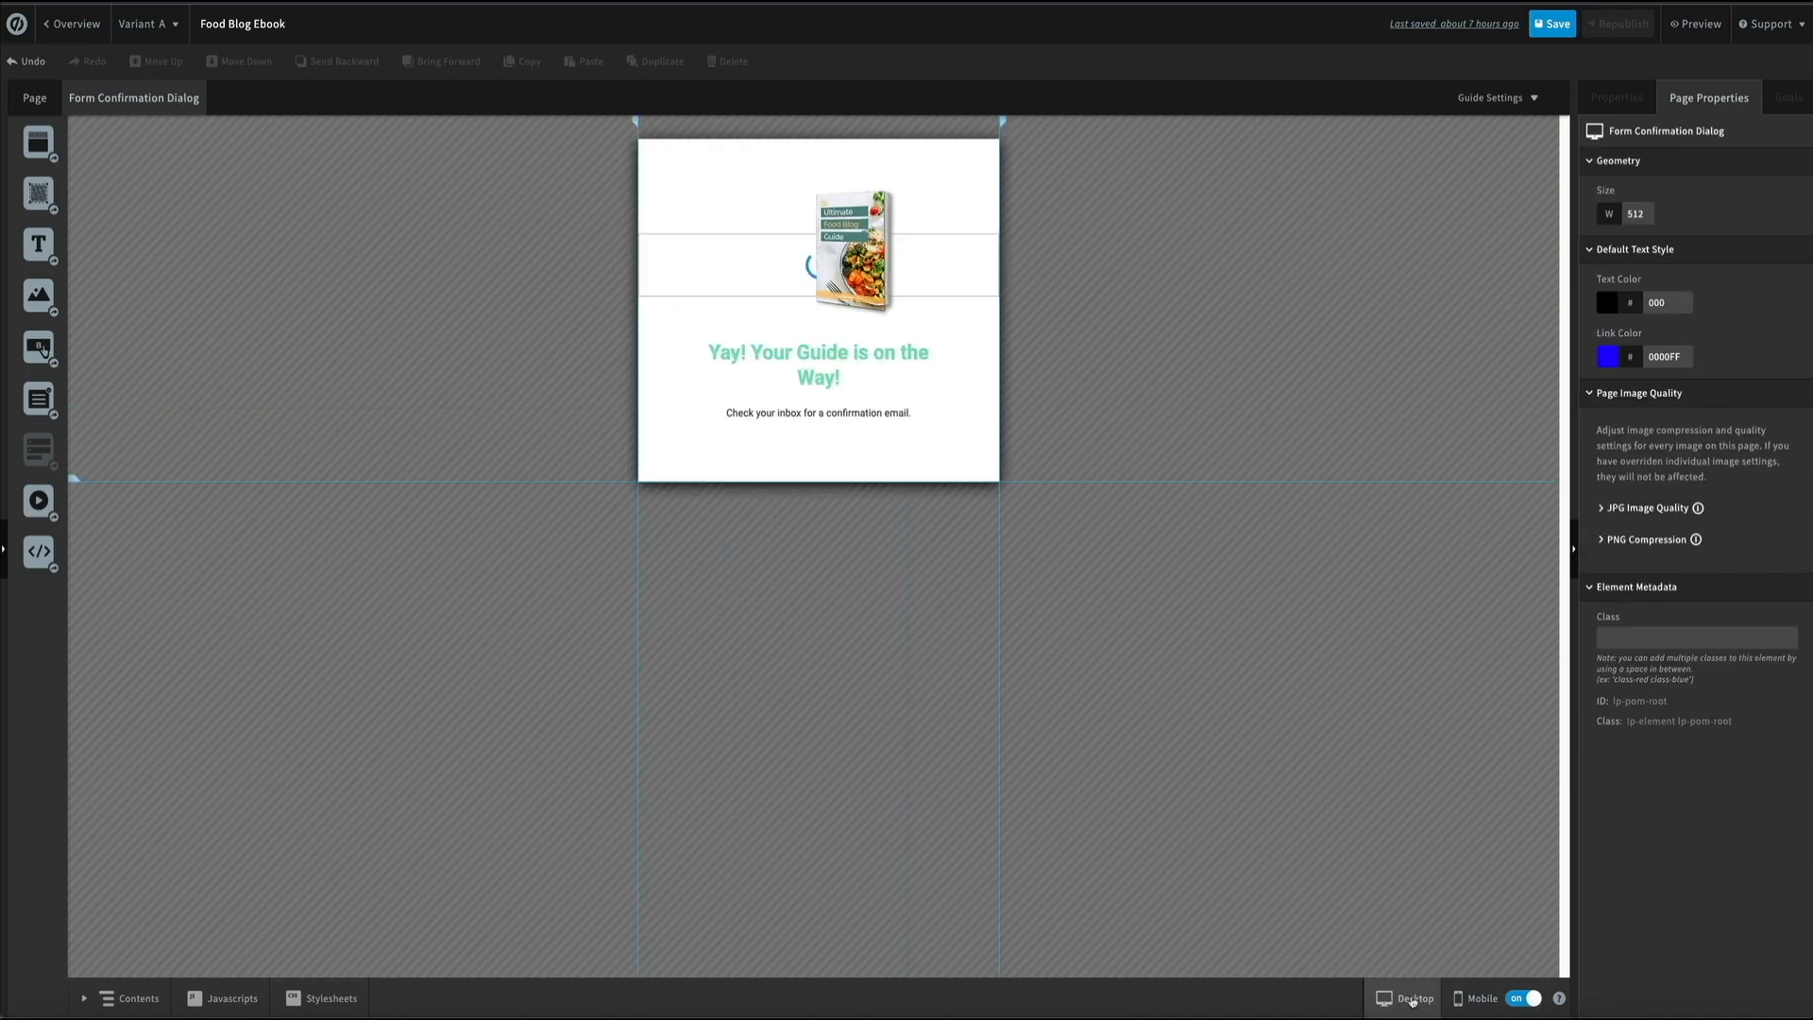
Step: Save the edited confirmation dialog and republish the page
{"action": "left_click", "coordinate": [1552, 25]}
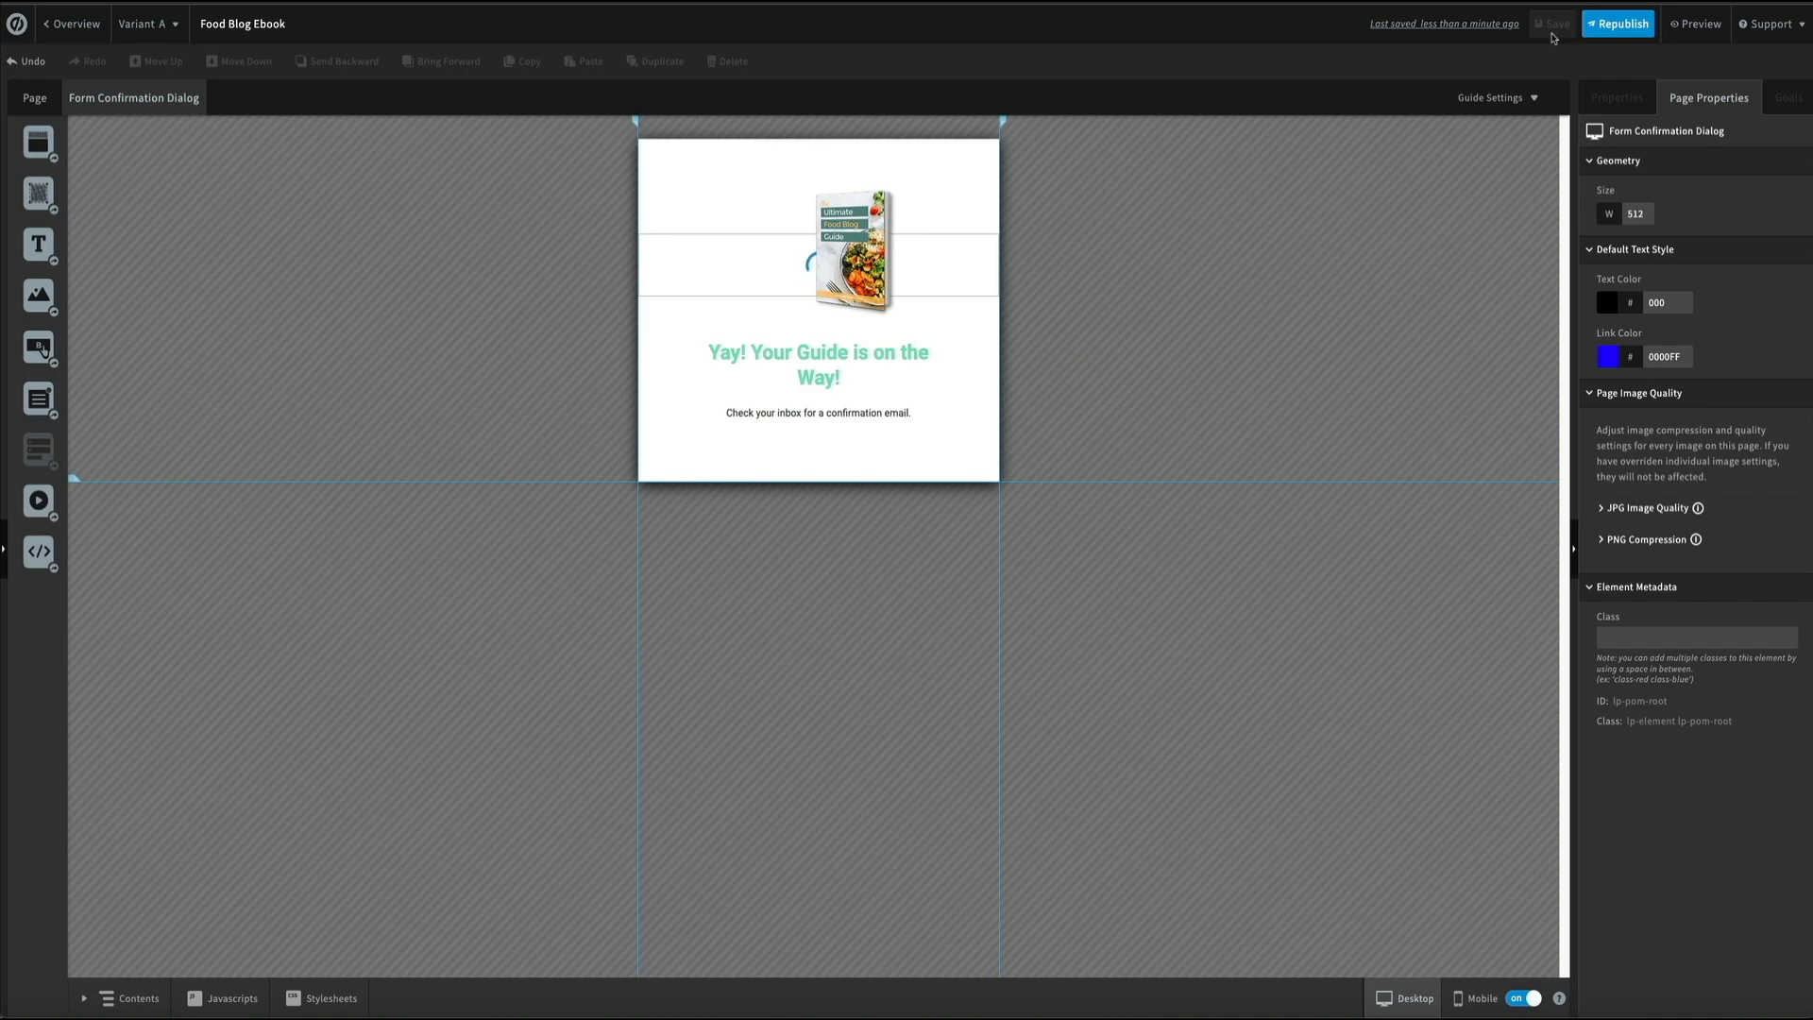
{"action": "left_click", "coordinate": [1618, 25]}
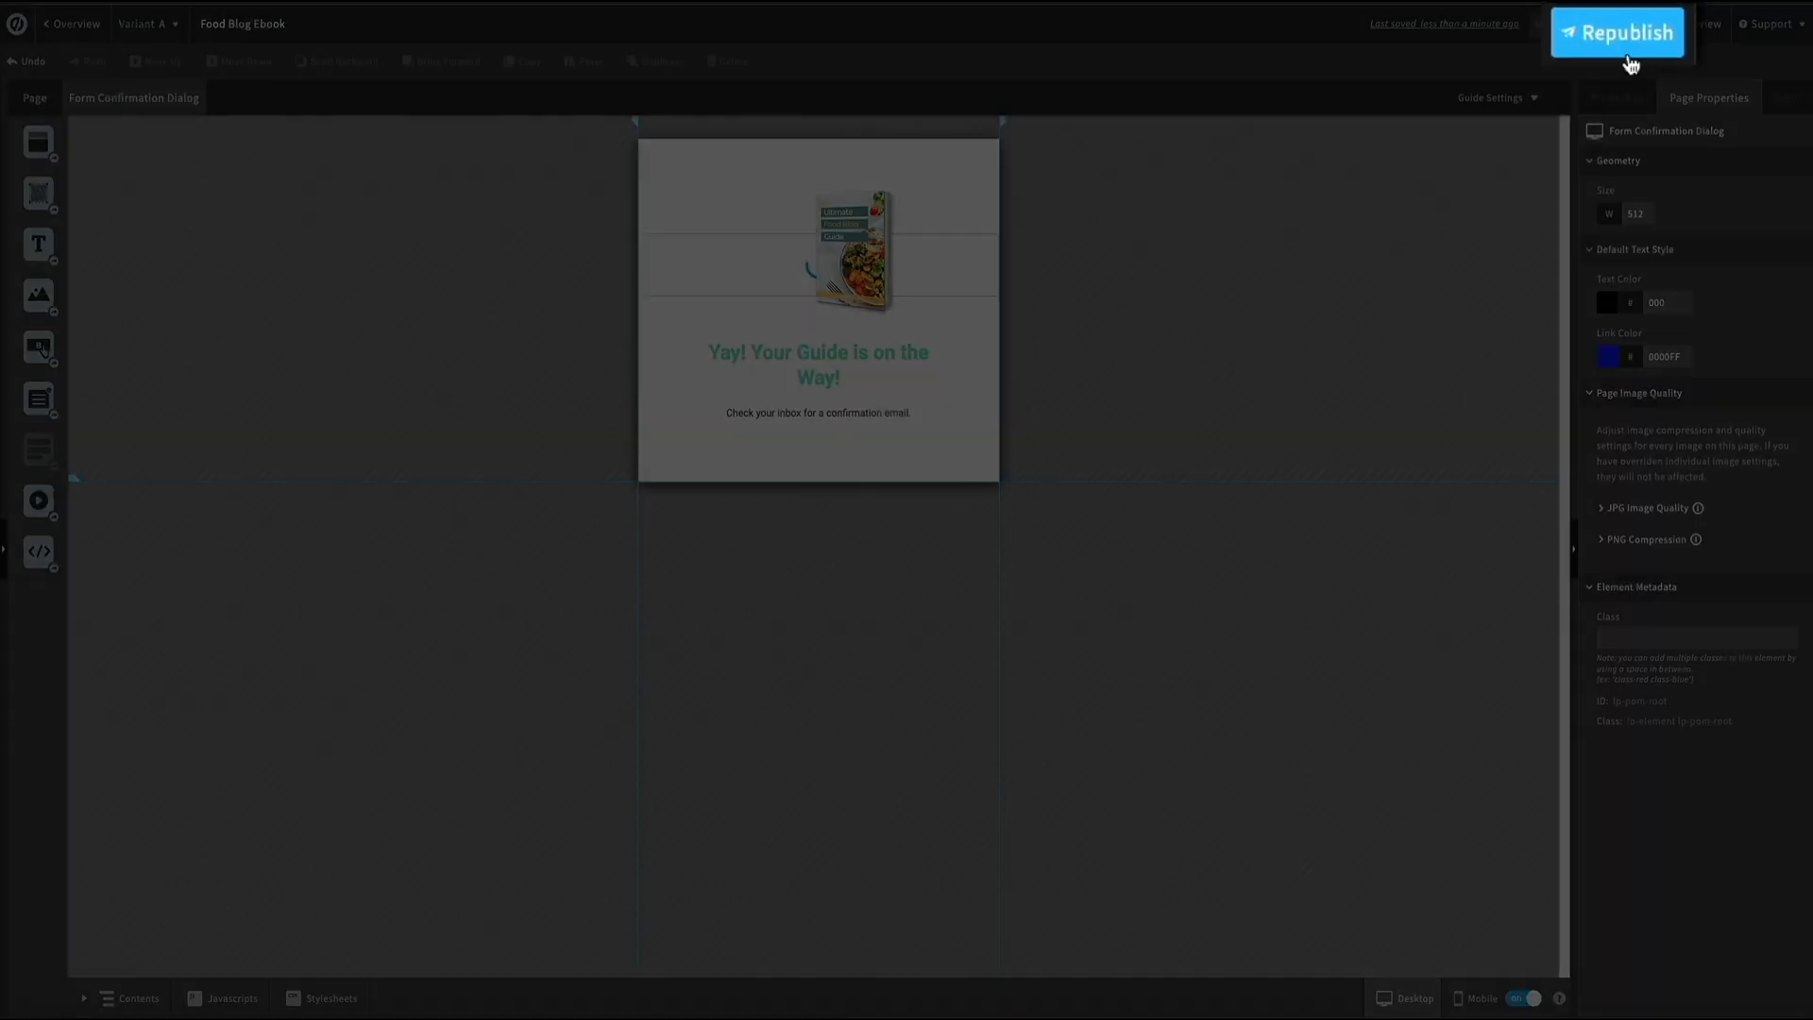
{"action": "left_click", "coordinate": [1622, 34]}
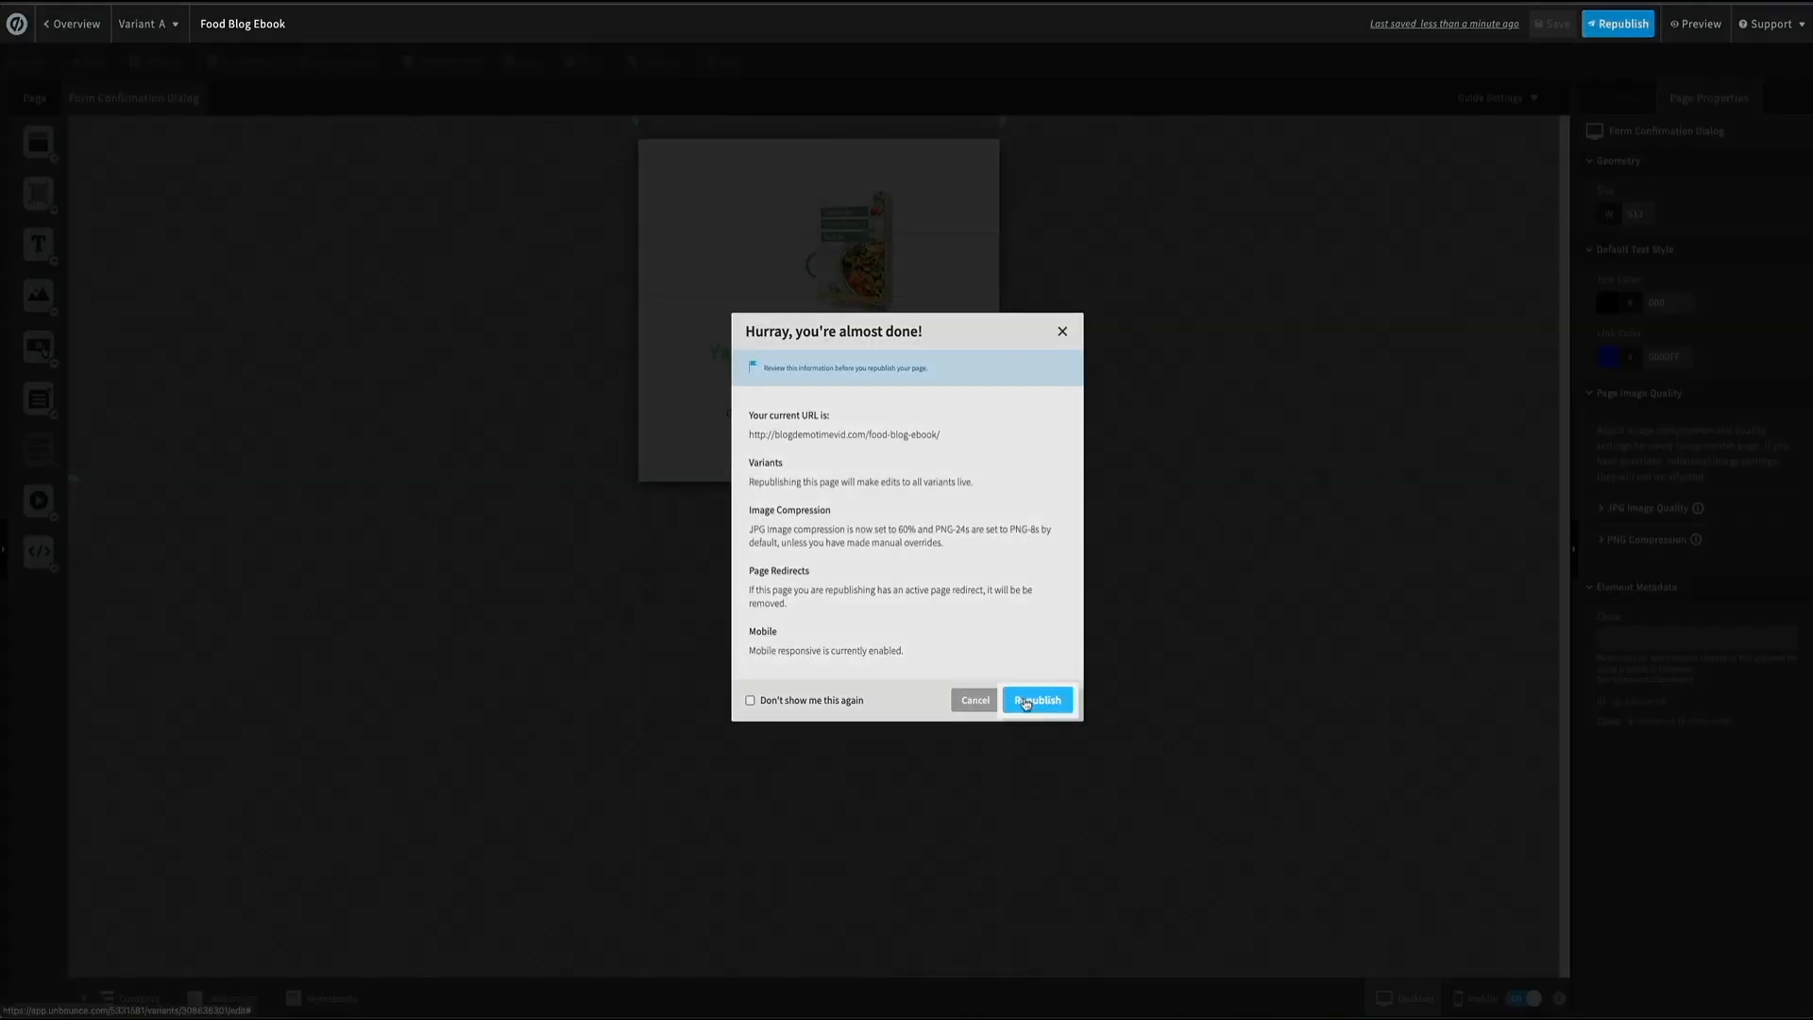
{"action": "left_click", "coordinate": [1025, 702]}
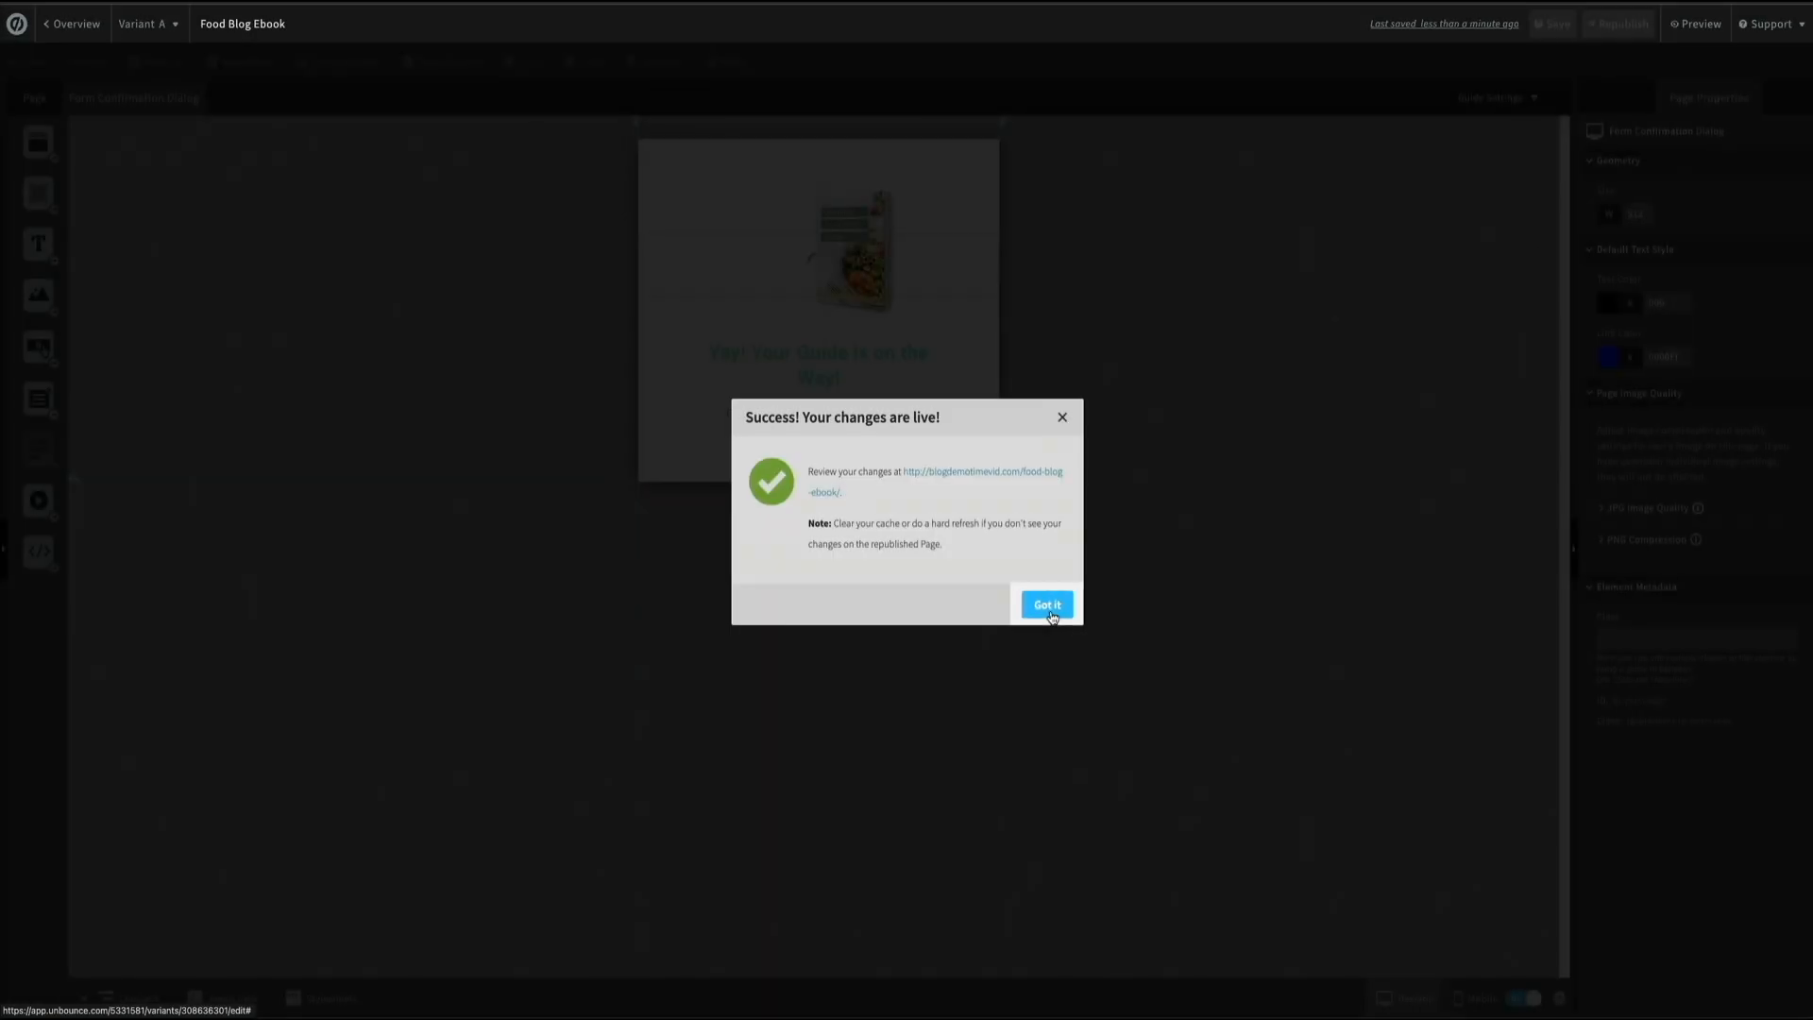
{"action": "left_click", "coordinate": [1050, 608]}
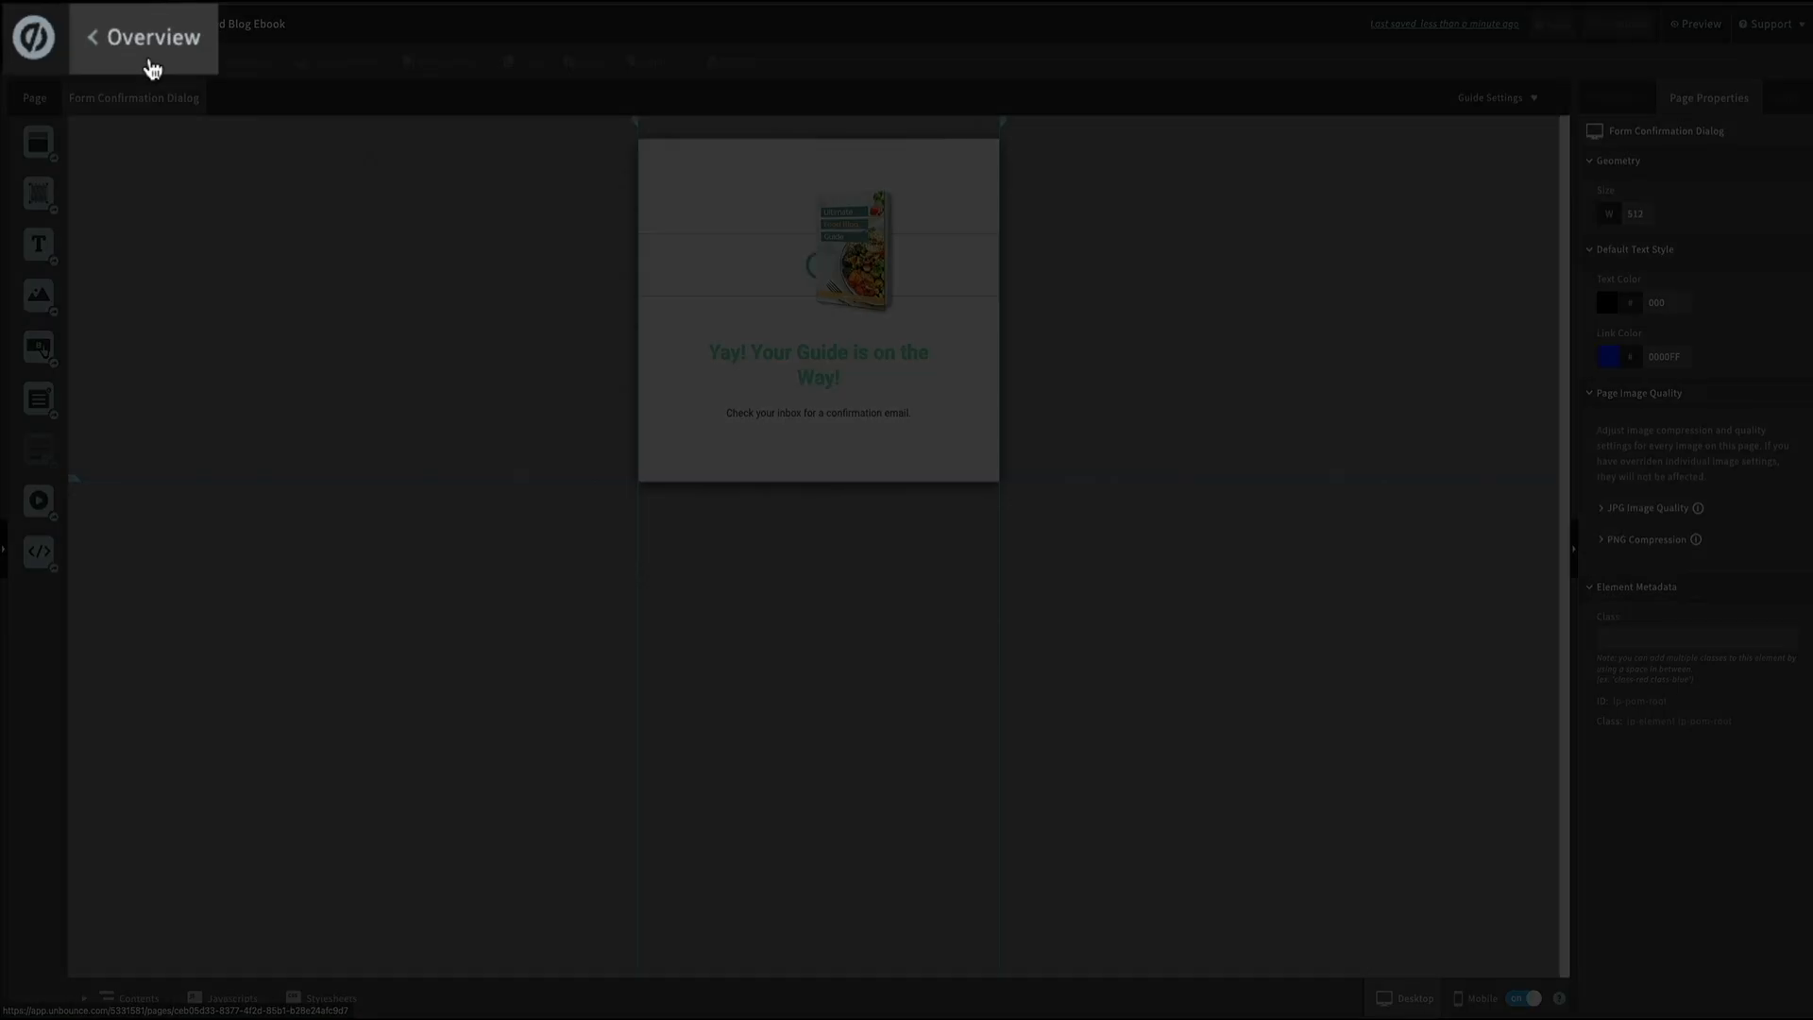
Step: Submit a test ebook request with a first name and e-mail address on the published page, and confirm it from the received e-mail
{"action": "left_click", "coordinate": [104, 43]}
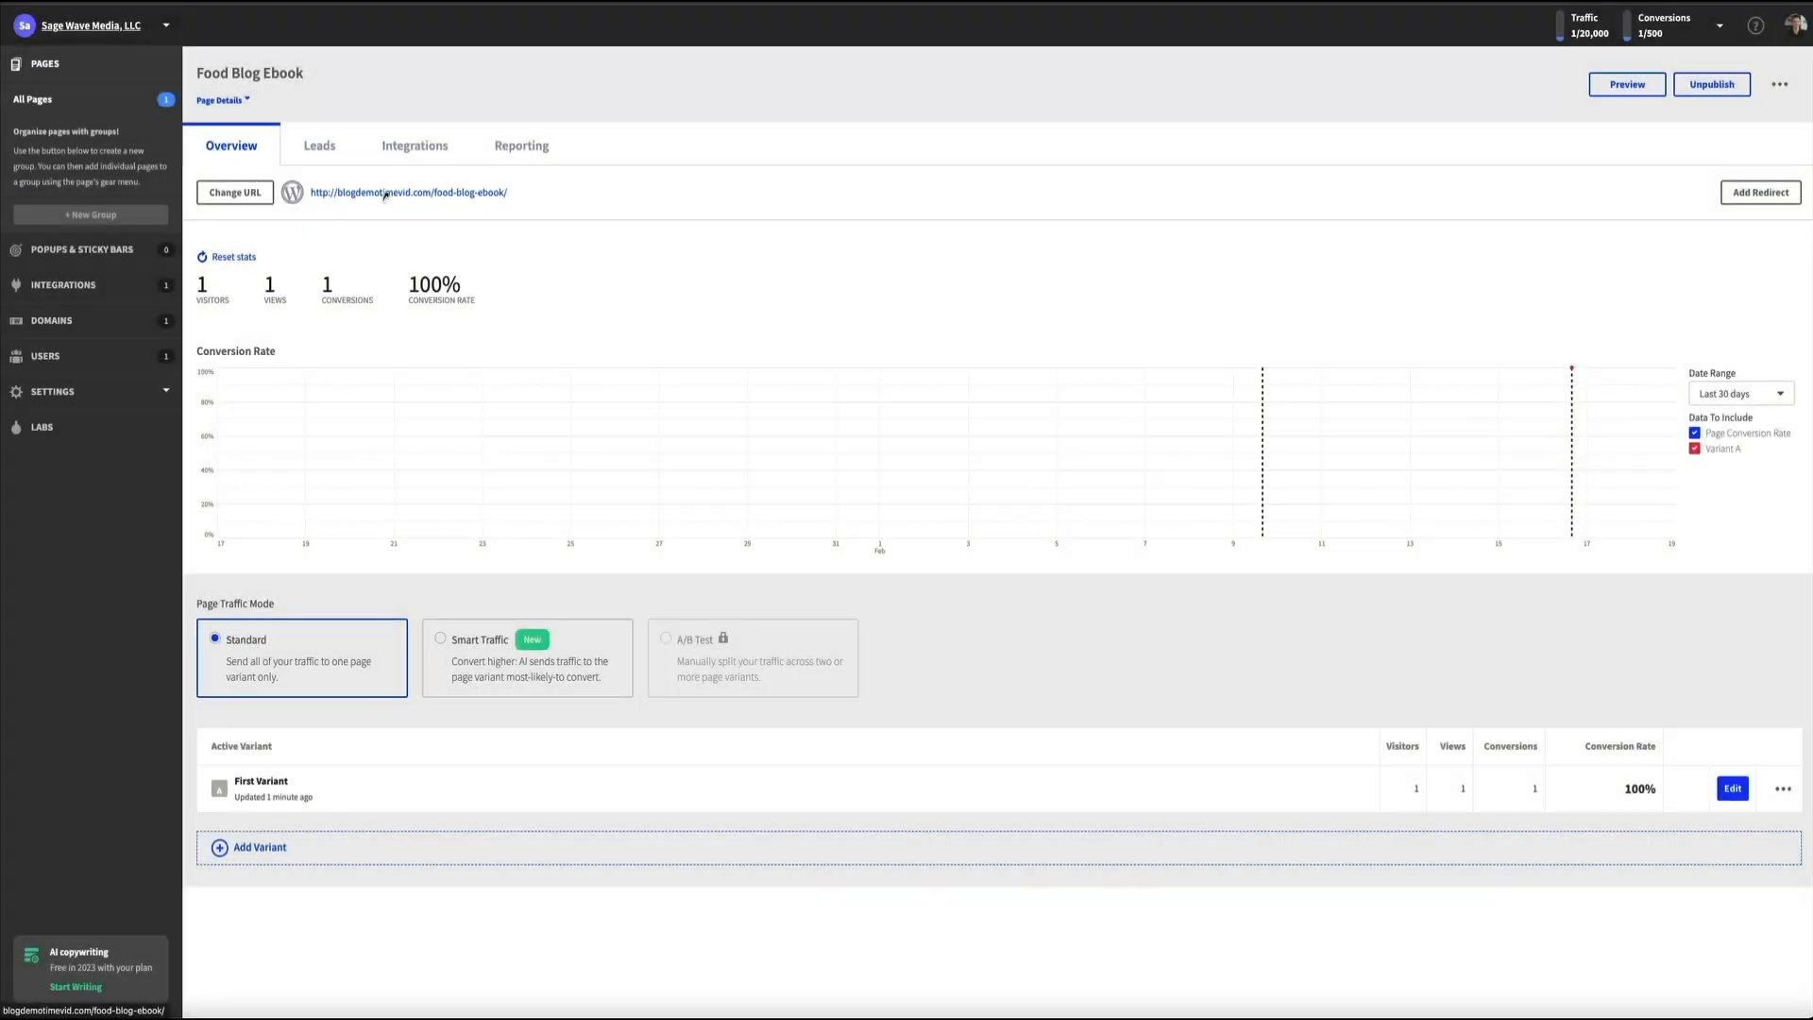
{"action": "left_click", "coordinate": [386, 195]}
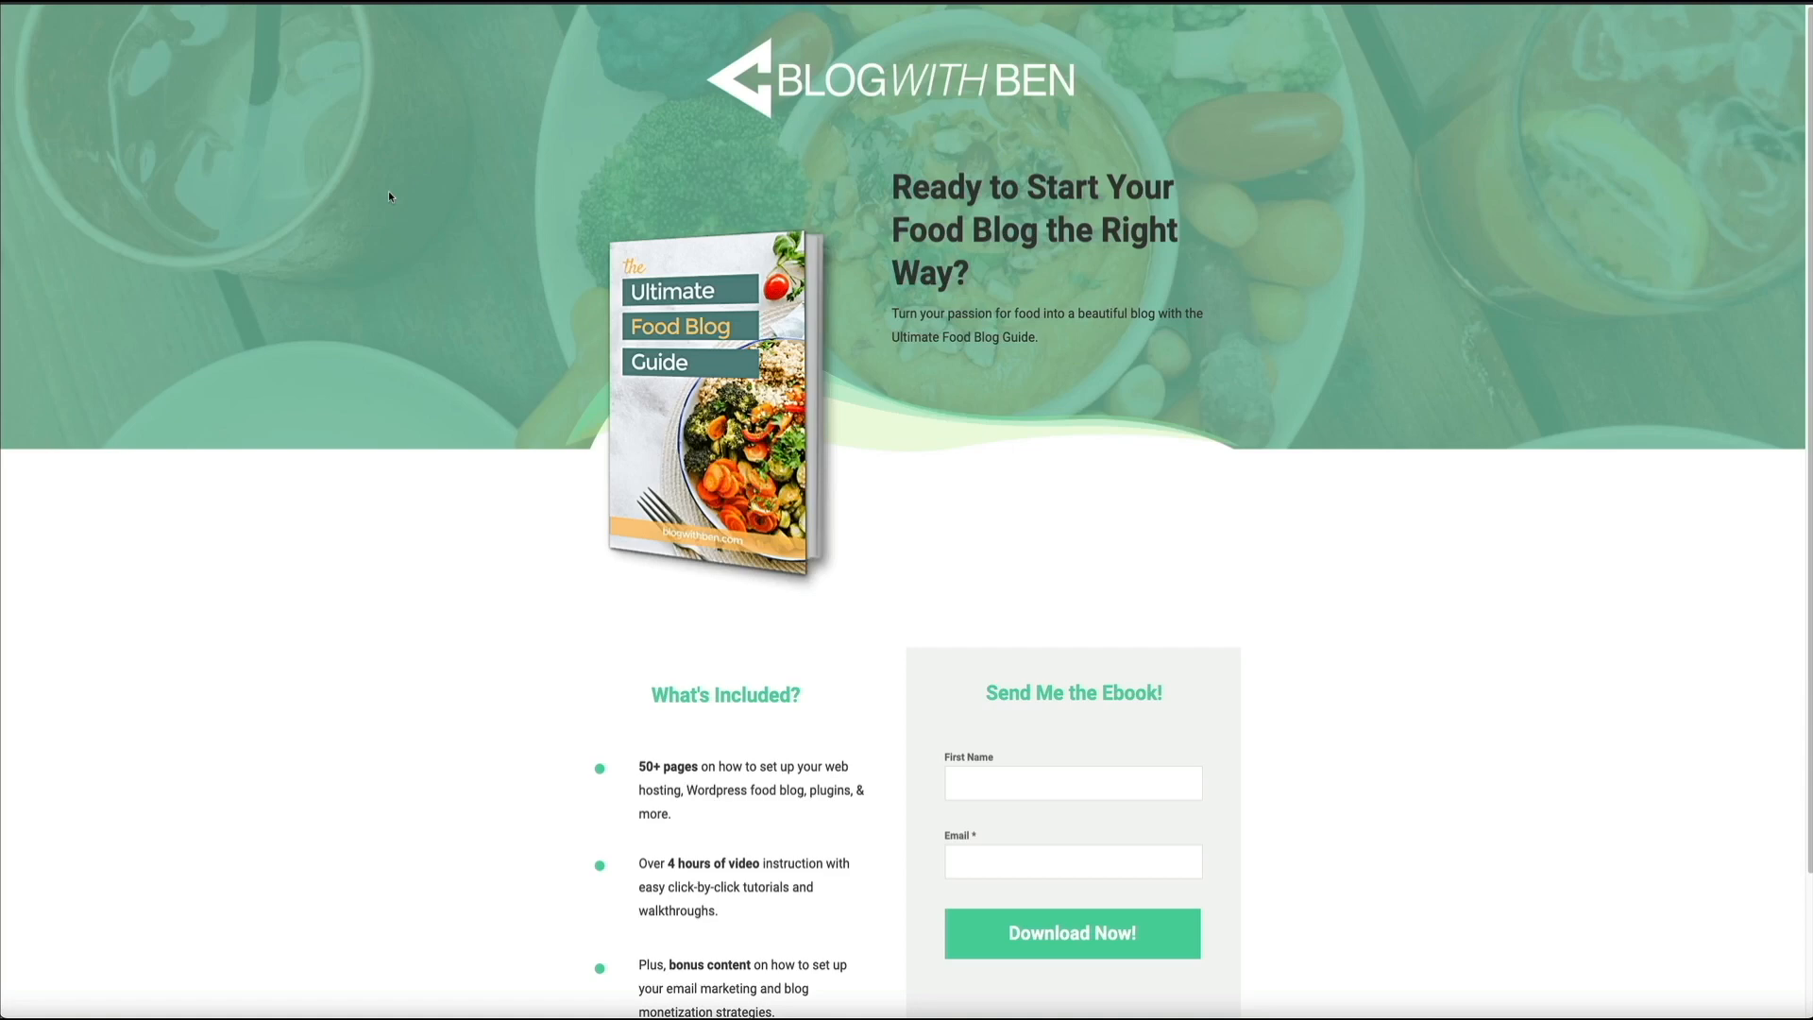
{"action": "left_click", "coordinate": [1006, 784]}
{"action": "type", "text": "Ben"}
{"action": "key", "text": "Tab"}
{"action": "type", "text": "help"}
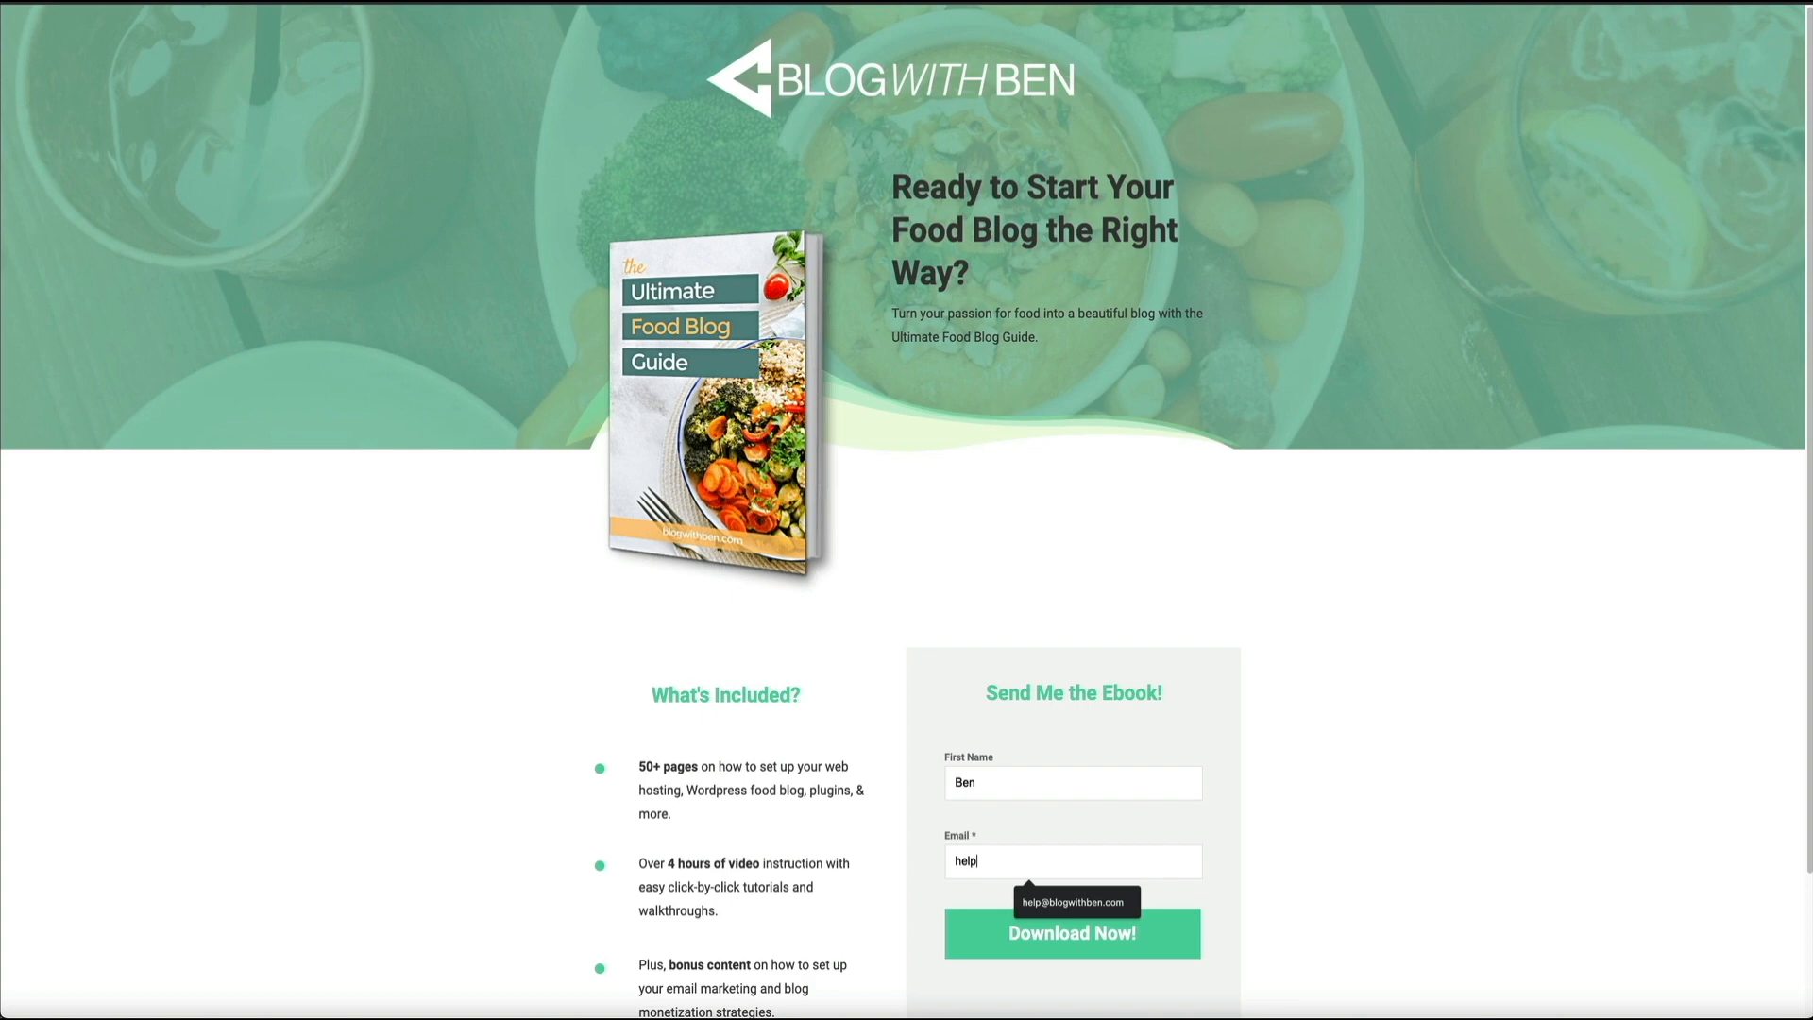
{"action": "key", "text": "Down"}
{"action": "key", "text": "Return"}
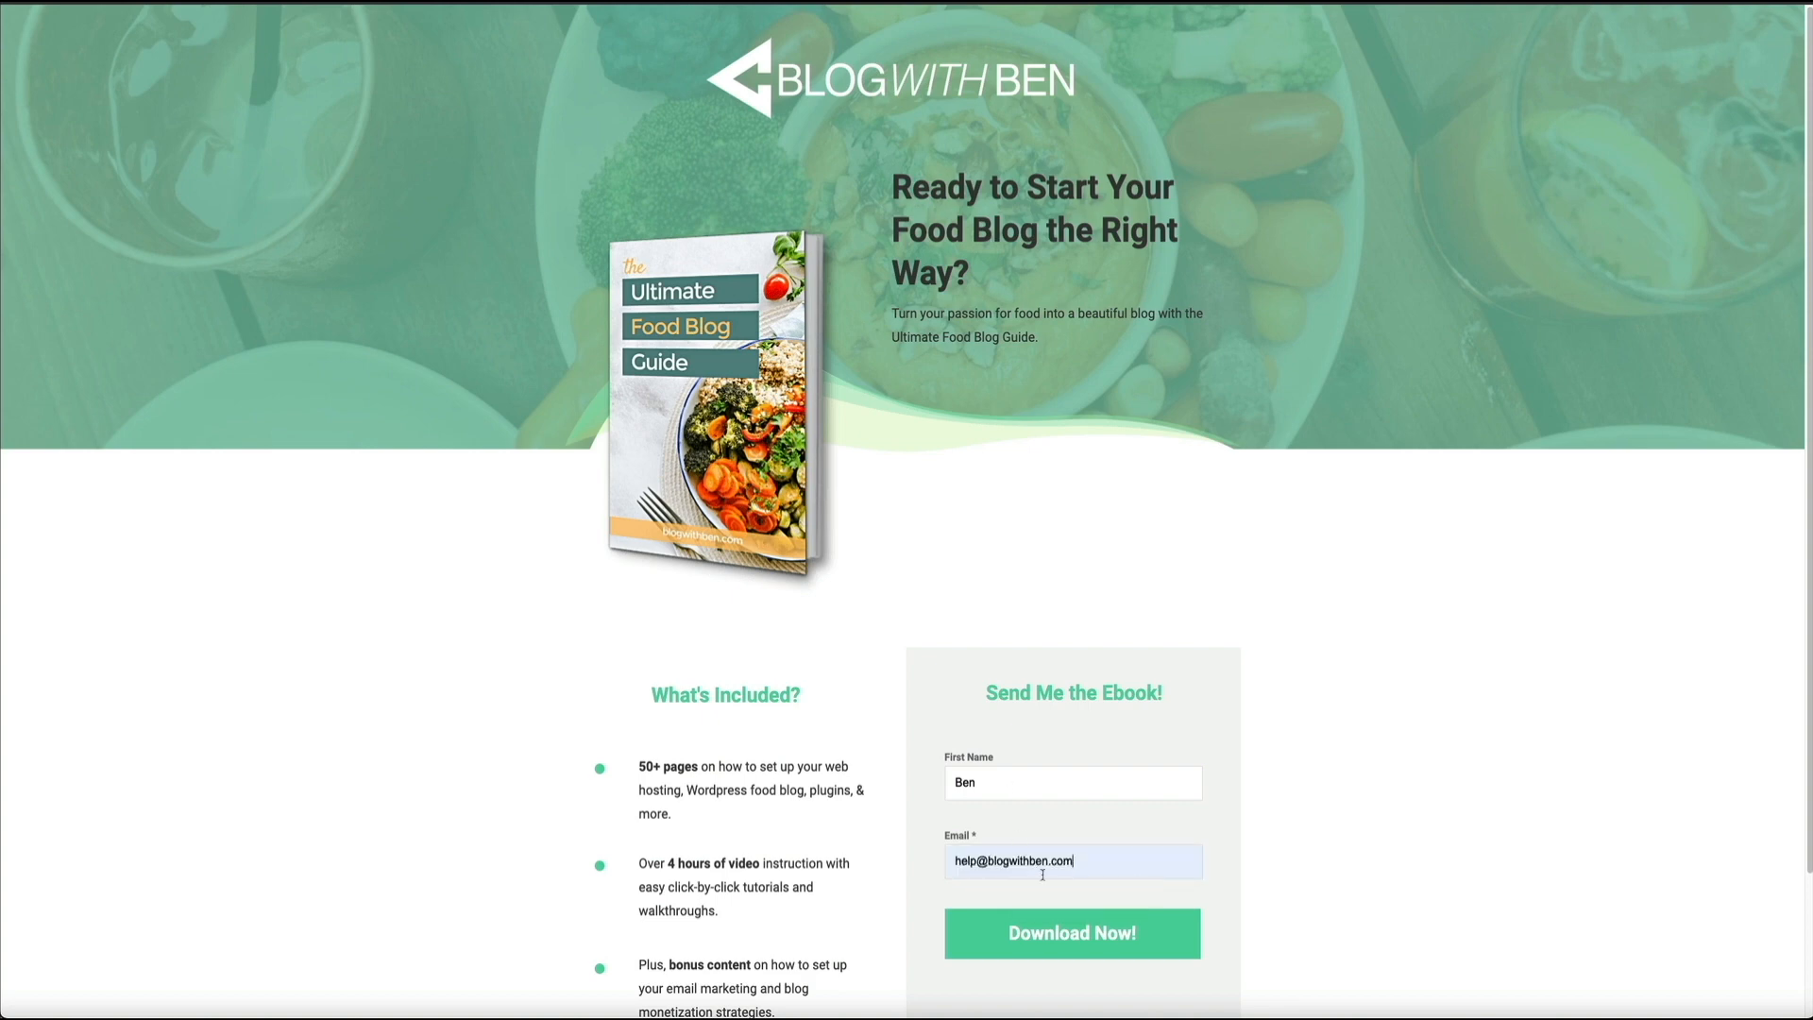
{"action": "left_click", "coordinate": [1074, 951]}
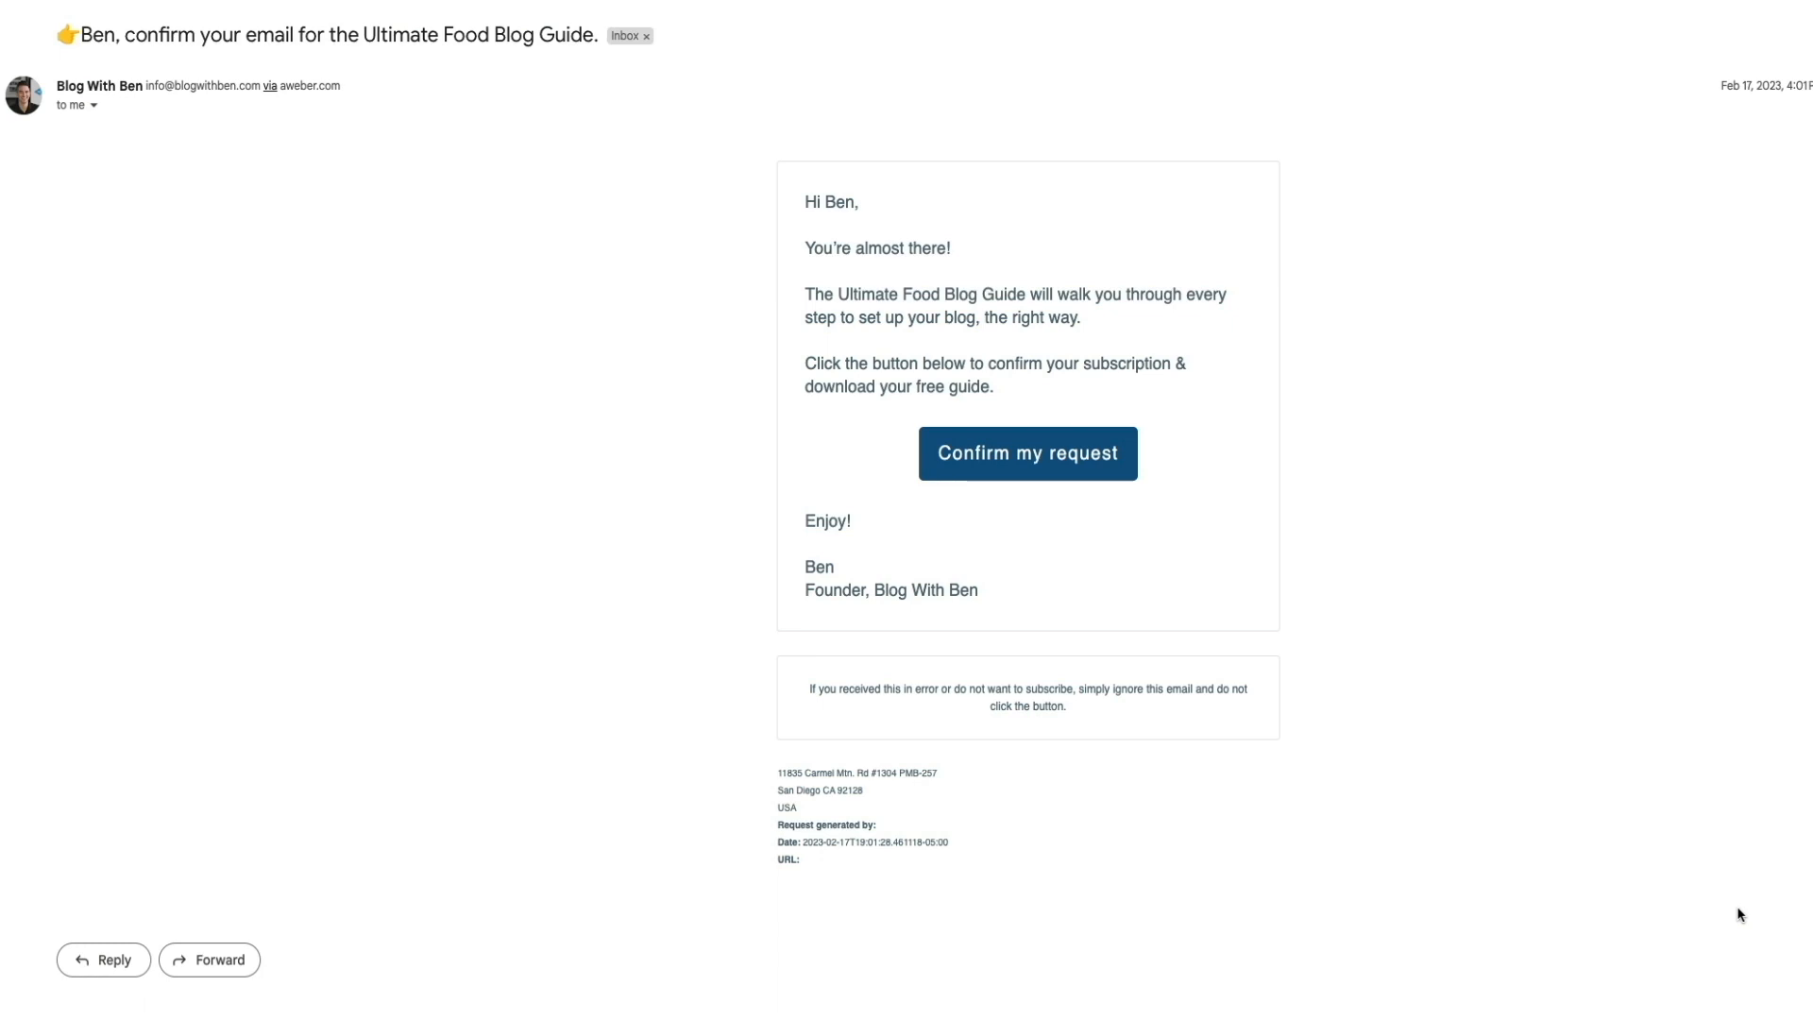
{"action": "left_click", "coordinate": [1031, 471]}
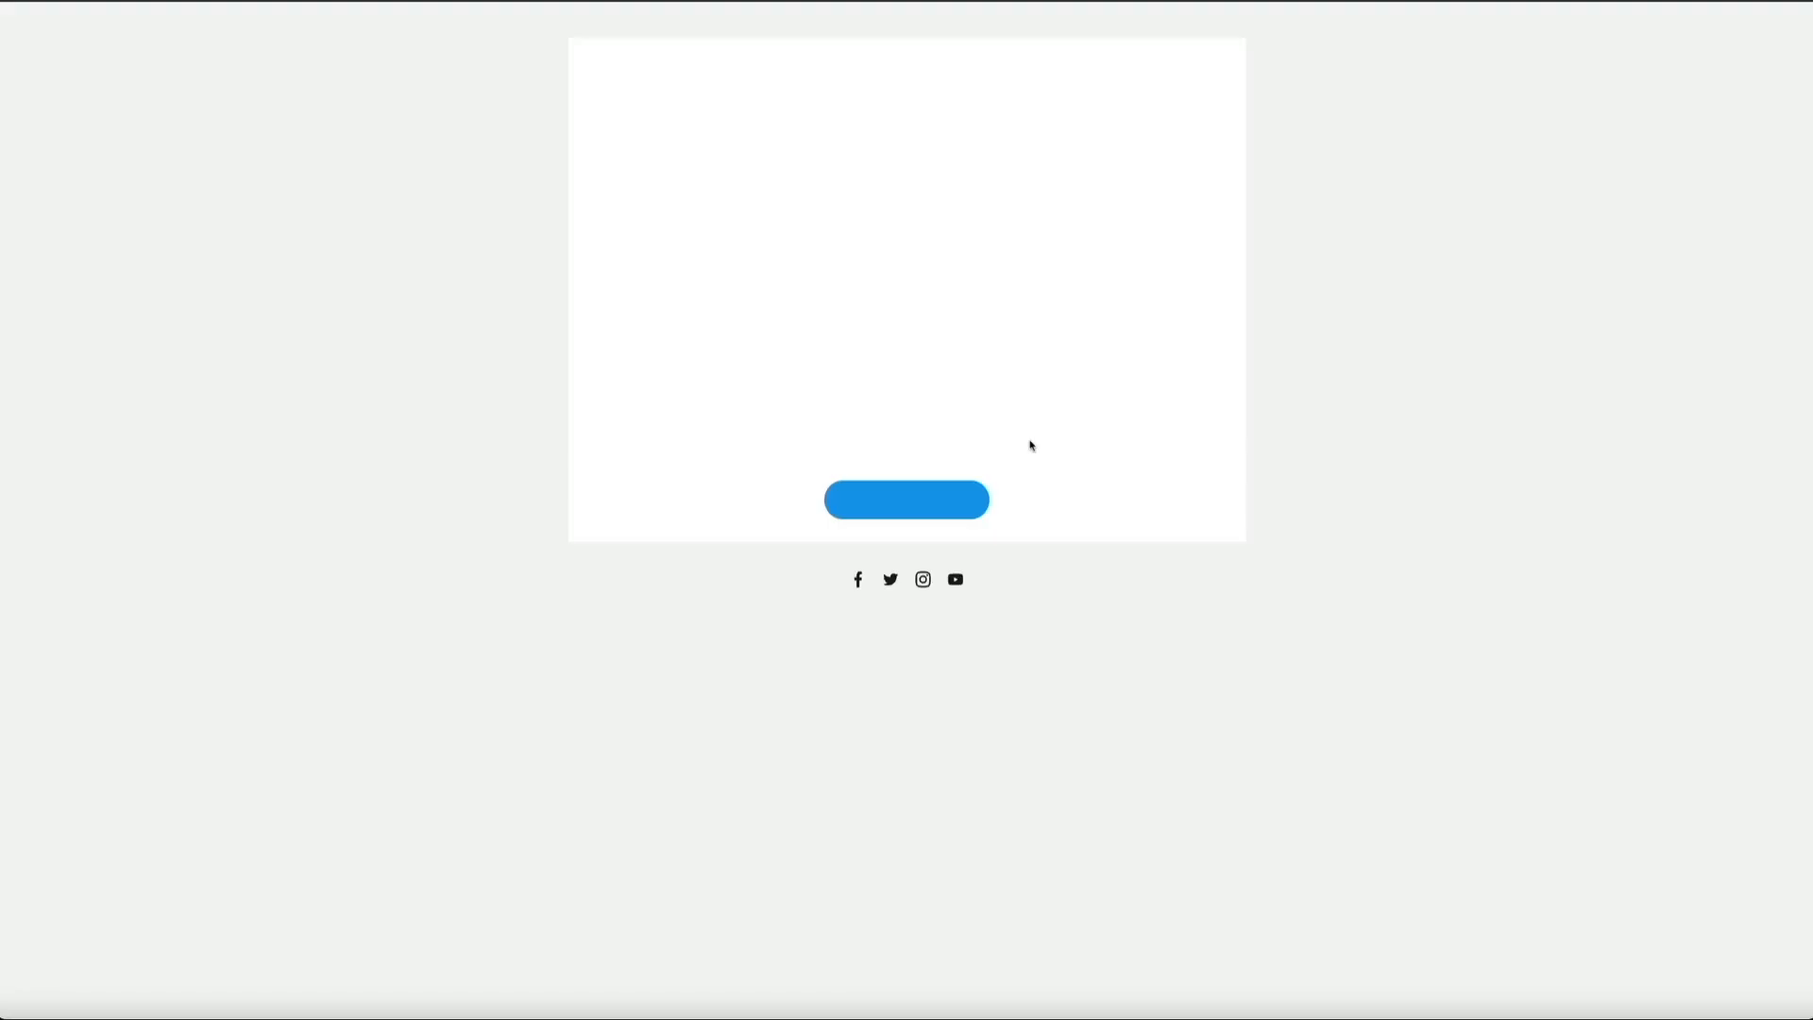
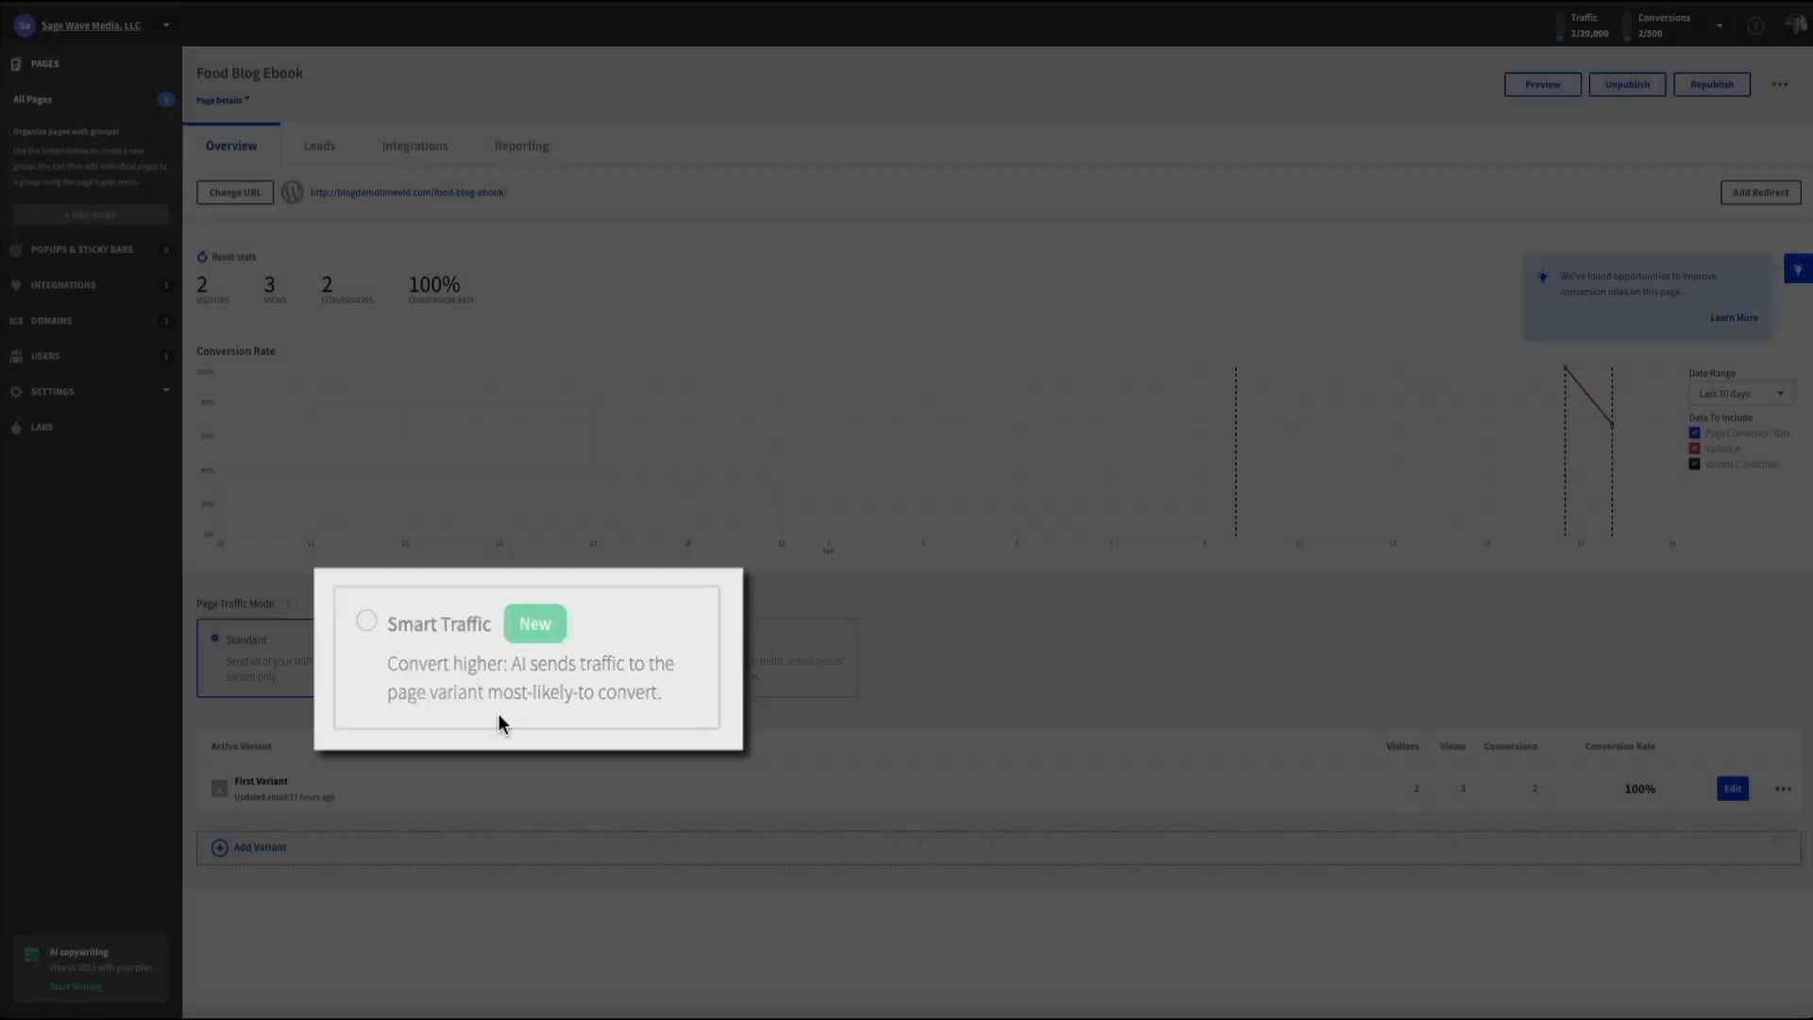
Step: Enable Smart Traffic for the Food Blog Ebook page and create a second variant by duplicating A - First Variant
{"action": "left_click", "coordinate": [514, 693]}
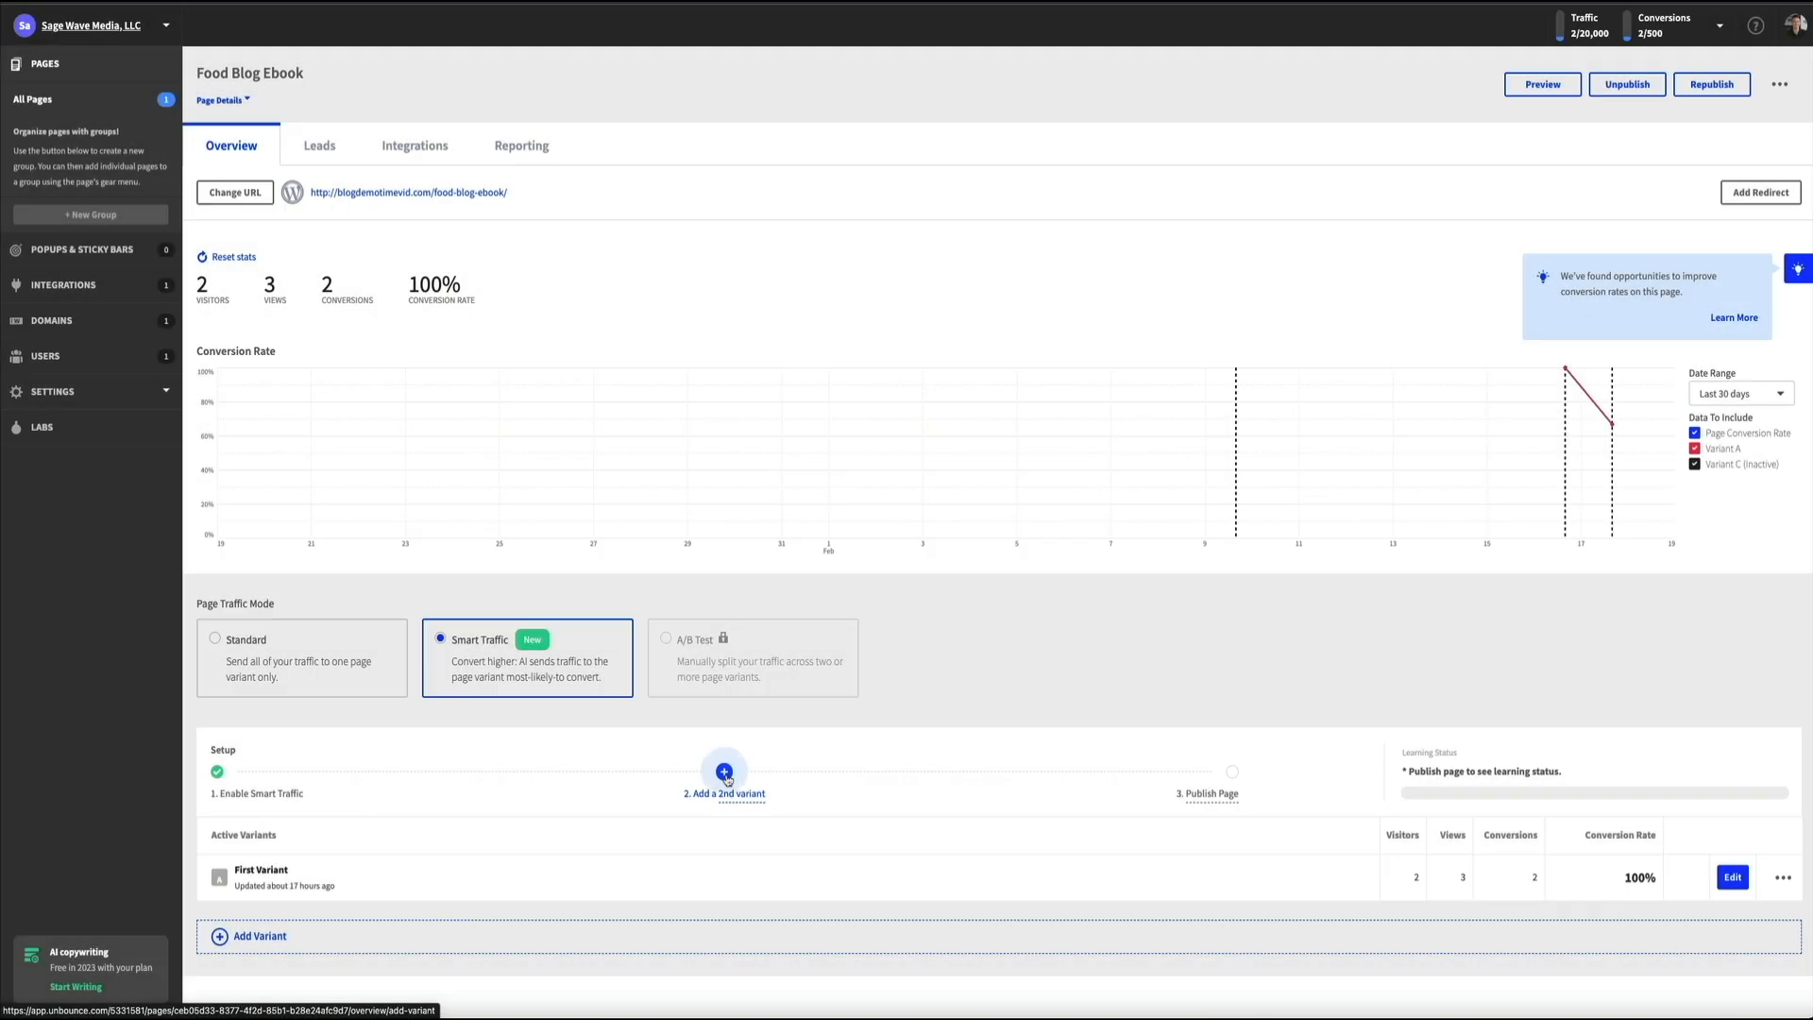
{"action": "left_click", "coordinate": [723, 772]}
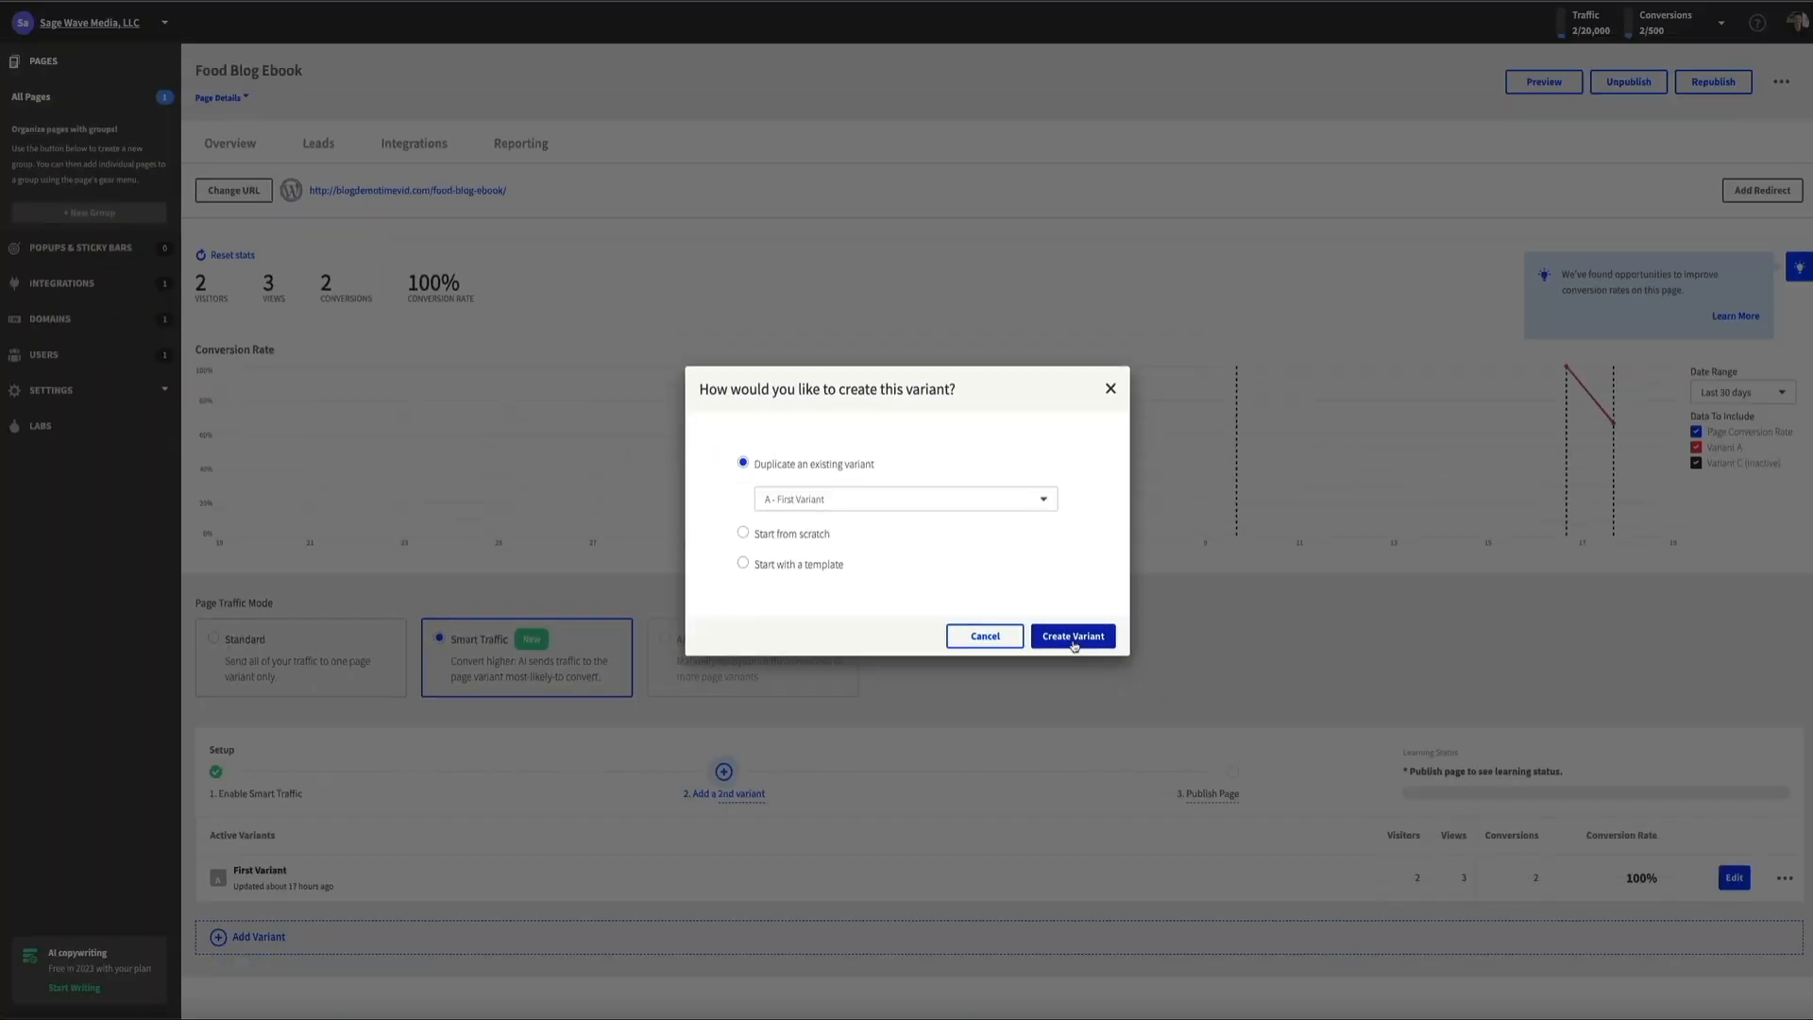
{"action": "left_click", "coordinate": [1238, 767]}
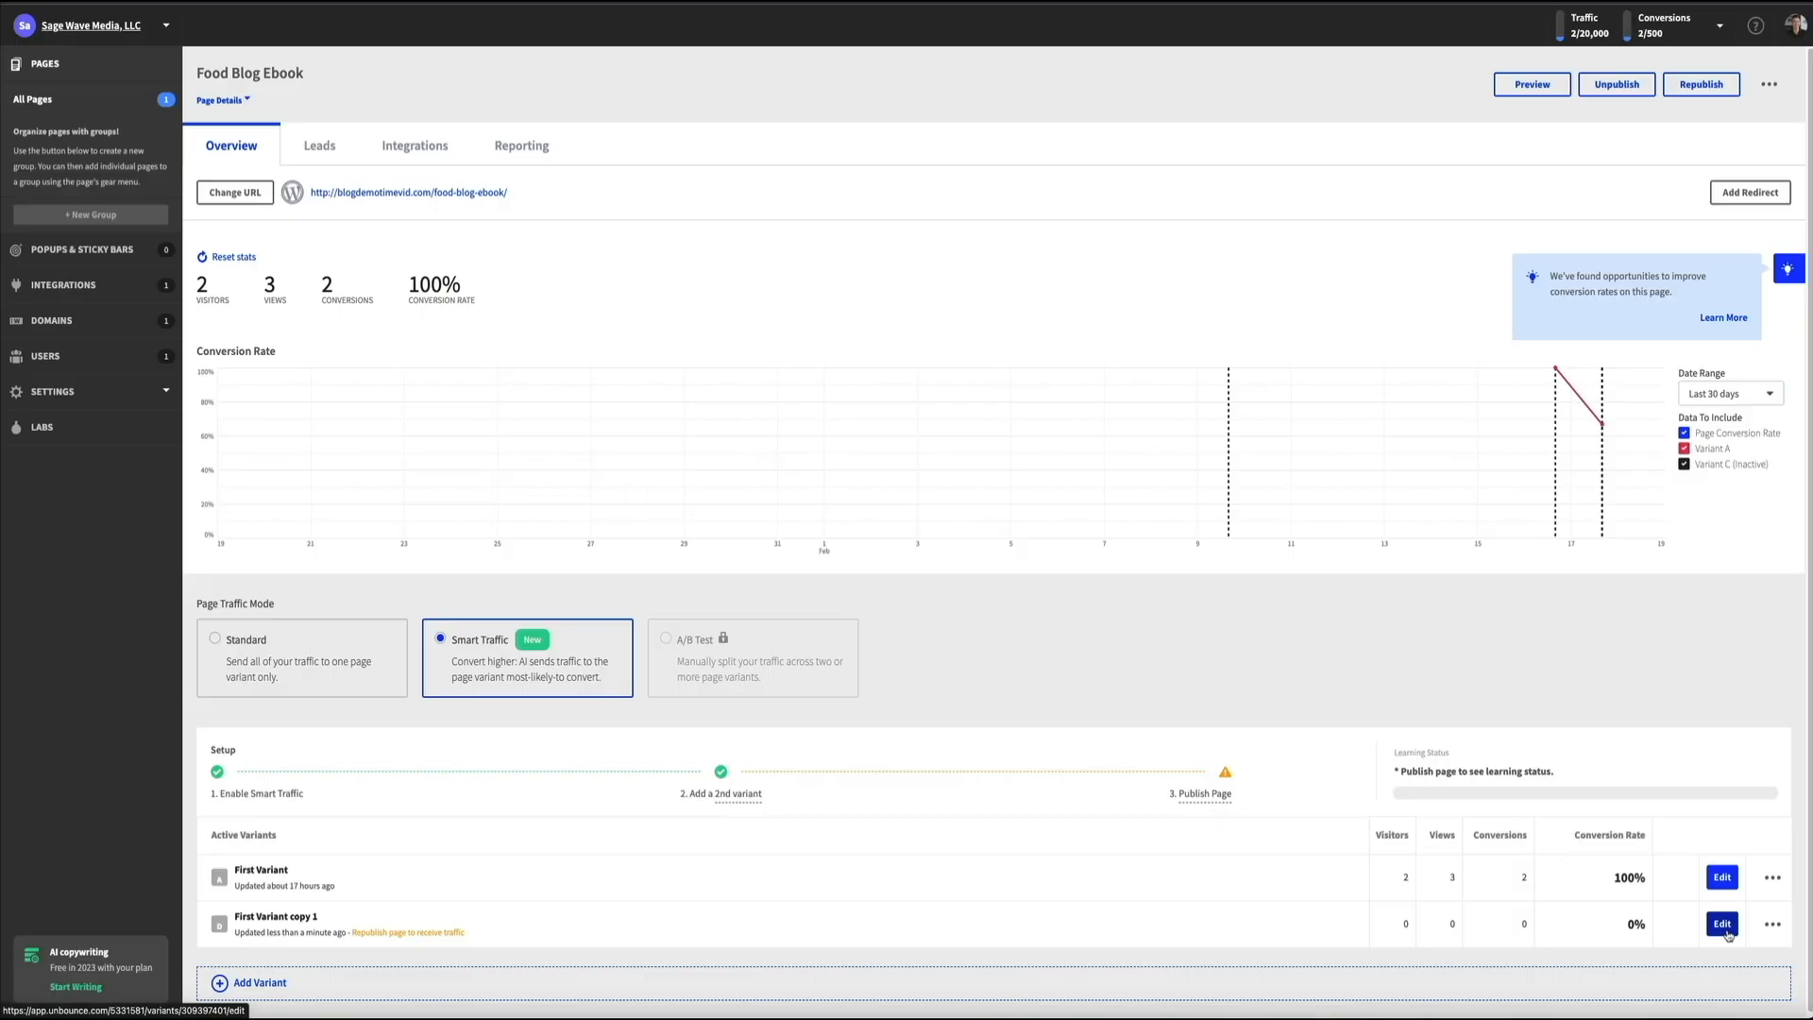
Step: Open First Variant copy 1 for editing and change its header background's color overlay to yellow
{"action": "left_click", "coordinate": [1724, 928]}
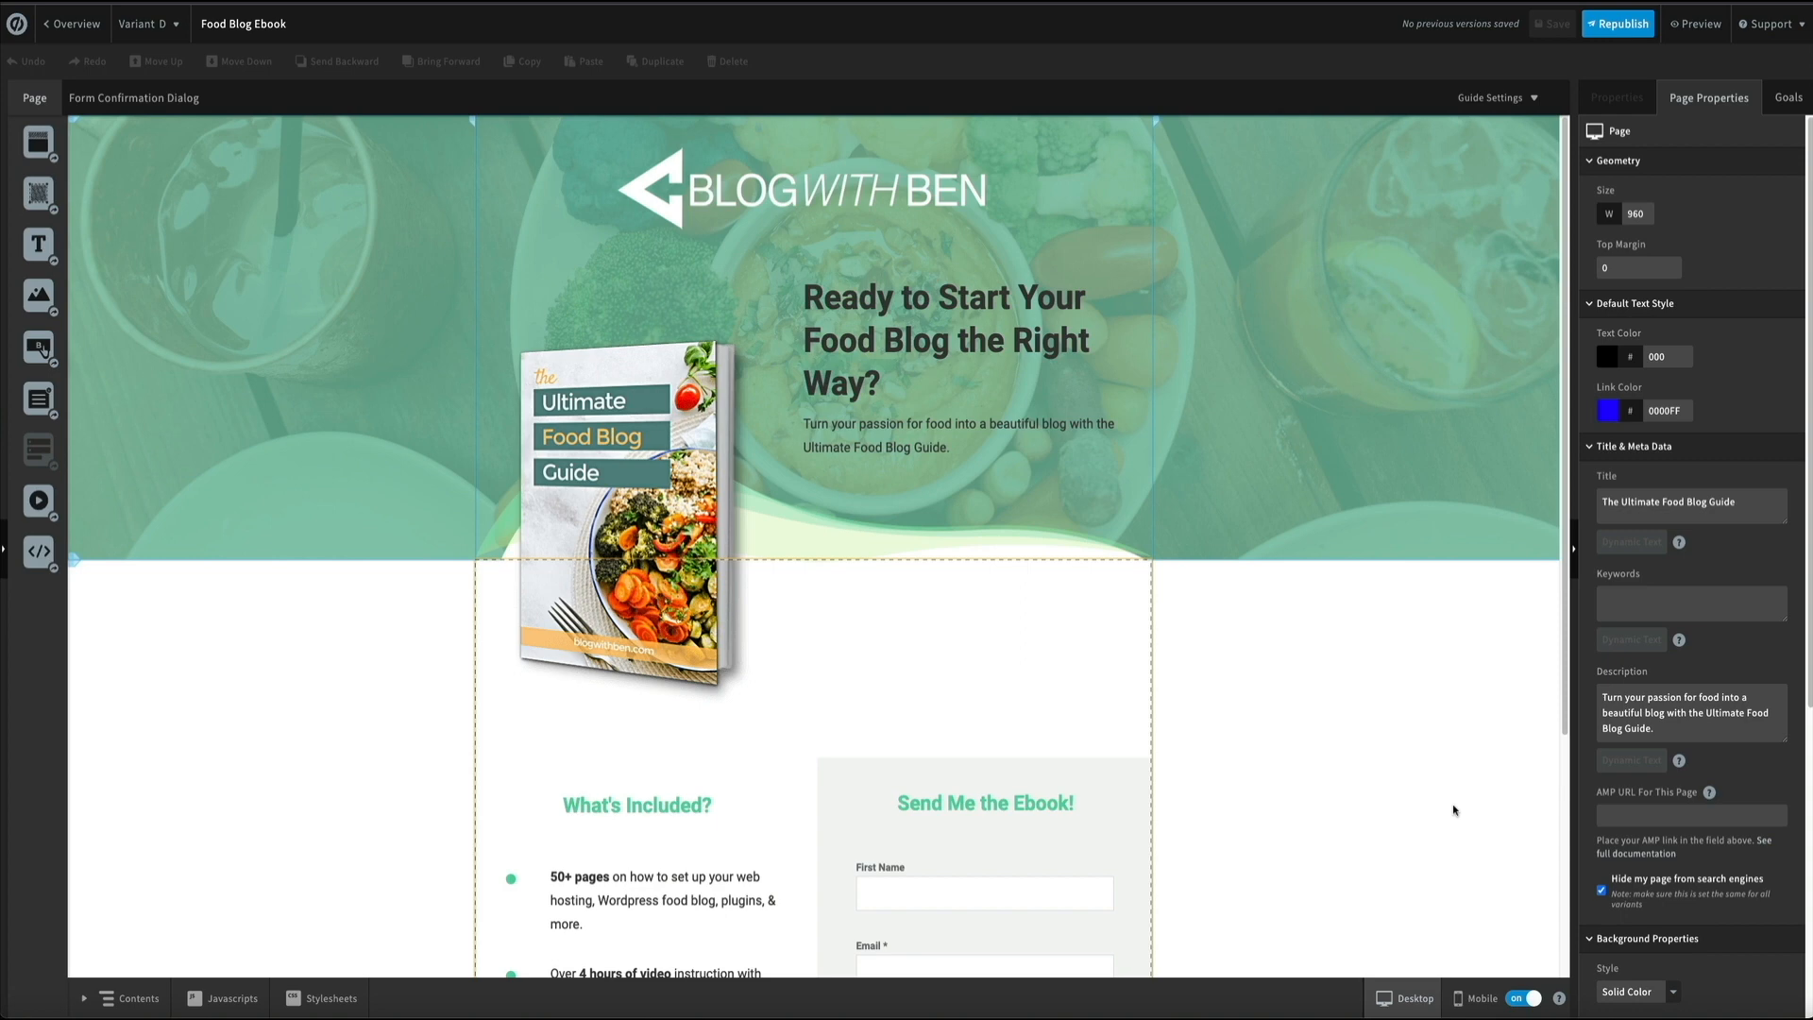
{"action": "left_click", "coordinate": [1465, 238]}
{"action": "left_click", "coordinate": [1641, 834]}
{"action": "left_click", "coordinate": [1624, 940]}
{"action": "left_click_drag", "start_coordinate": [985, 521], "coordinate": [986, 585]}
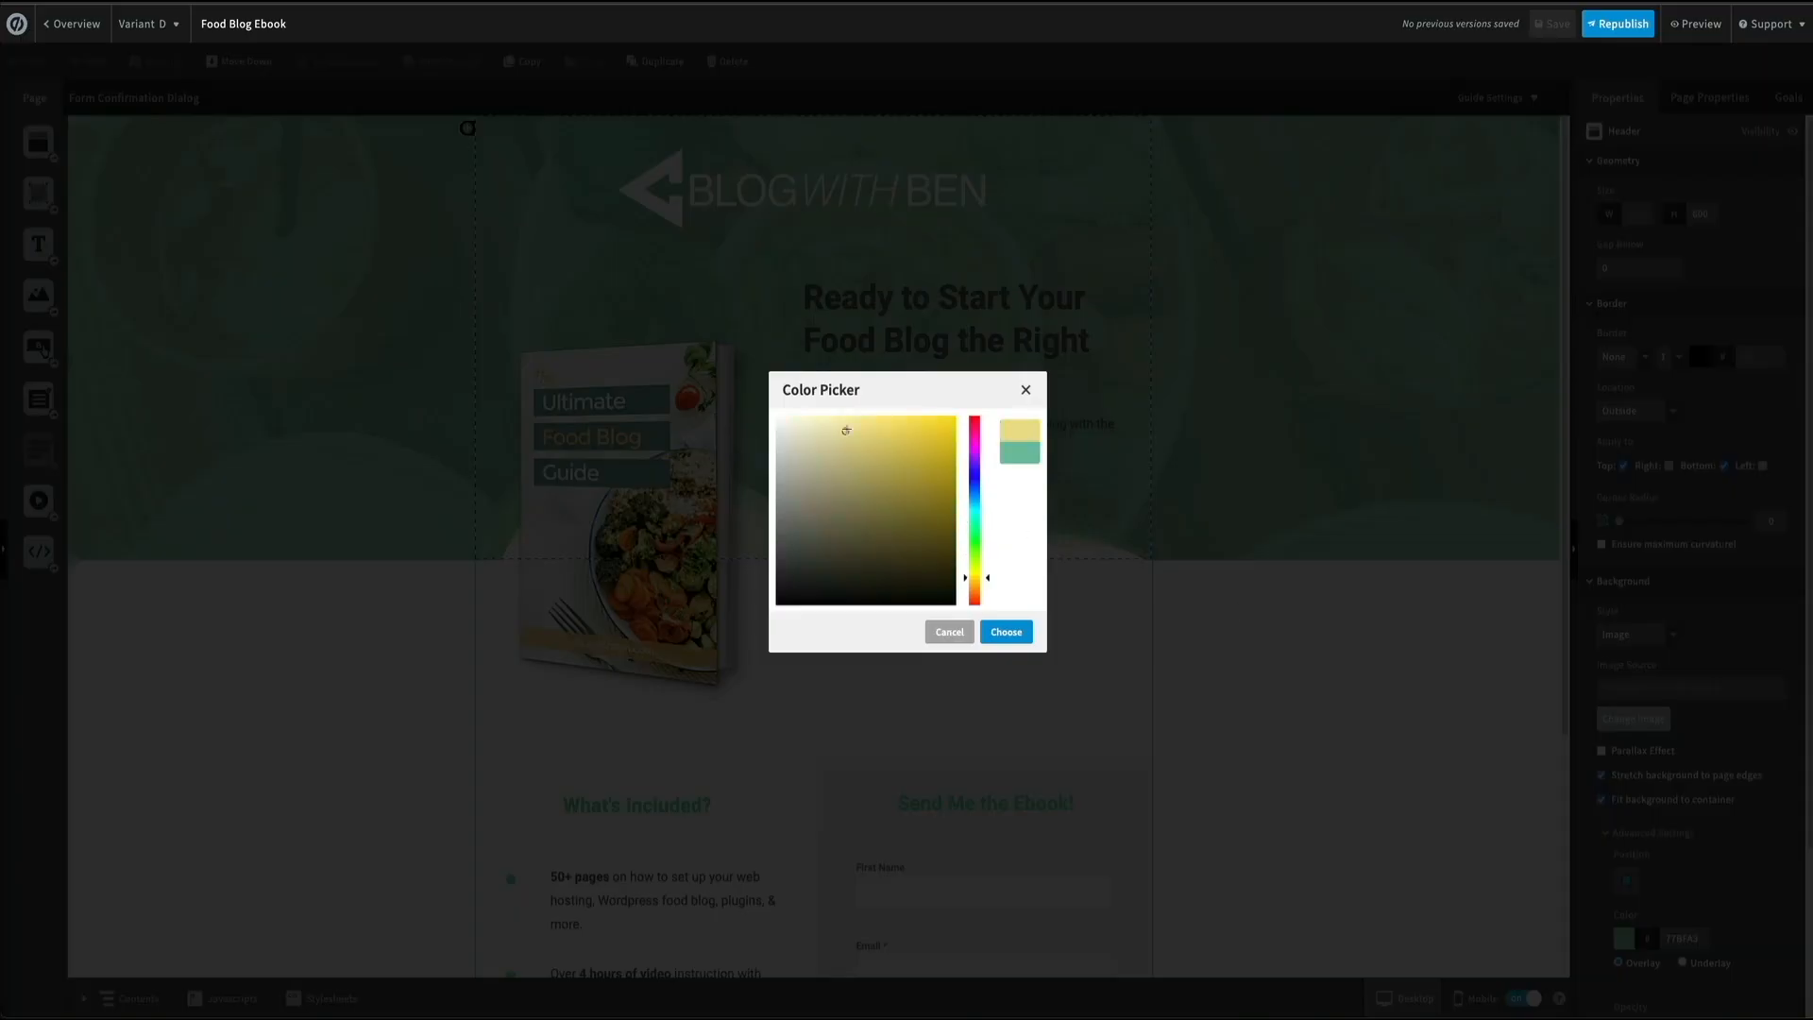
{"action": "left_click", "coordinate": [1005, 631]}
Step: Change the text color of the "What's Included?" and "Send Me the Ebook!" headings to yellow
{"action": "key", "text": "super+c"}
{"action": "left_click", "coordinate": [985, 803]}
{"action": "left_click", "coordinate": [1607, 346]}
{"action": "double_click", "coordinate": [1780, 434]}
{"action": "key", "text": "super+v"}
{"action": "left_click", "coordinate": [1781, 502]}
{"action": "left_click", "coordinate": [632, 804]}
{"action": "left_click", "coordinate": [984, 805]}
{"action": "left_click", "coordinate": [1606, 348]}
{"action": "left_click", "coordinate": [1702, 373]}
{"action": "left_click", "coordinate": [1784, 504]}
{"action": "double_click", "coordinate": [1662, 347]}
{"action": "key", "text": "super+v"}
{"action": "left_click", "coordinate": [1607, 347]}
{"action": "left_click", "coordinate": [1412, 768]}
Step: Replace the header headline with "Best Food Blog Ebook for Food Bloggers!"
{"action": "double_click", "coordinate": [905, 324]}
{"action": "type", "text": "Best F"}
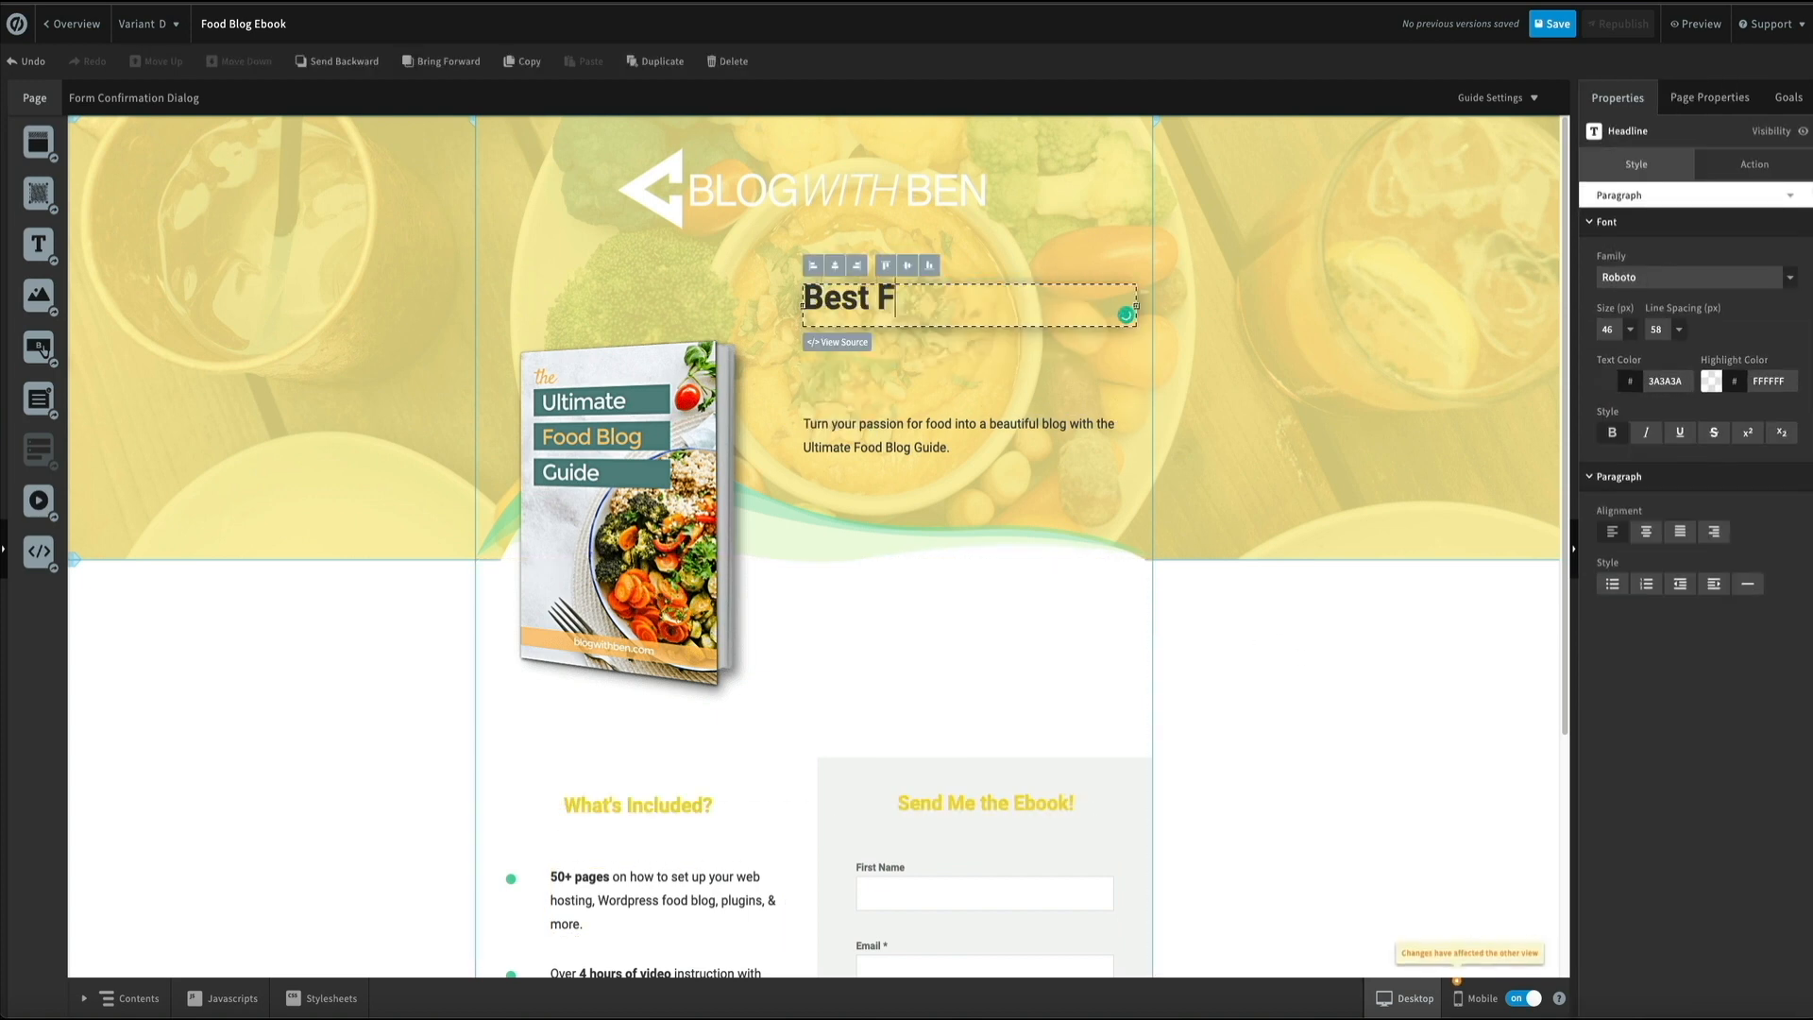
{"action": "type", "text": "ood Blog Ebook for Food Bloggers!"}
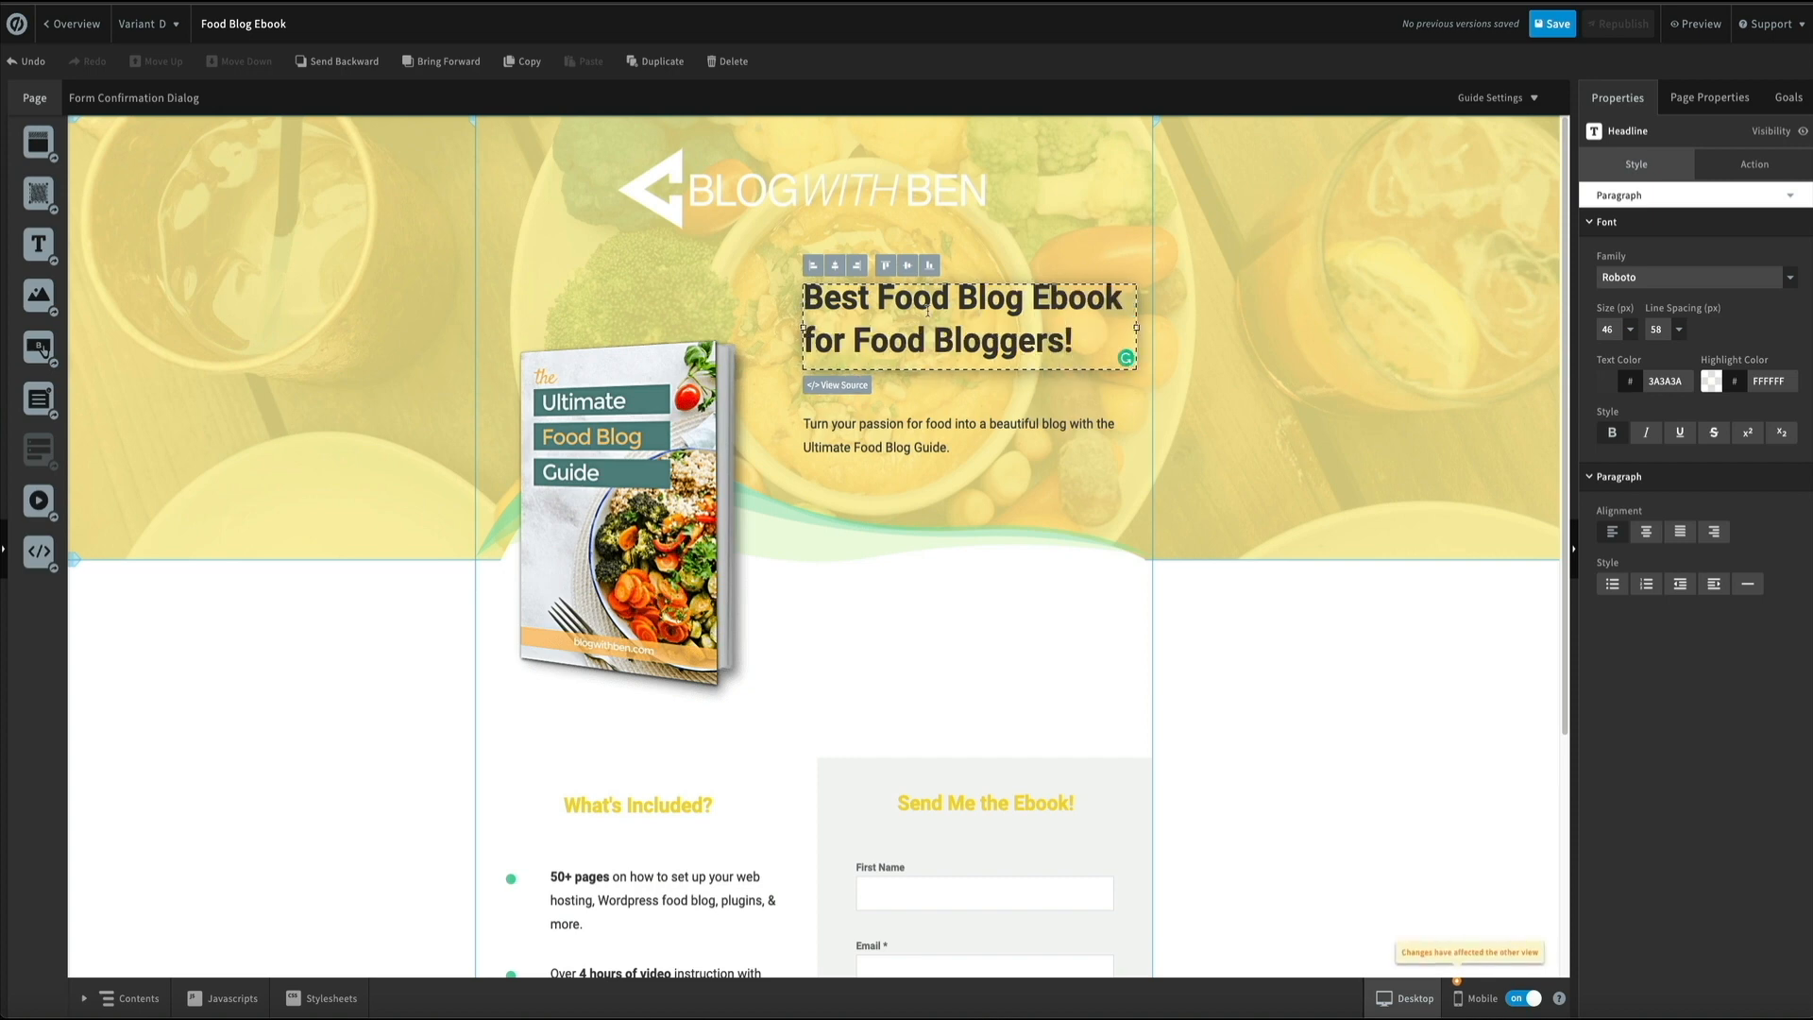
{"action": "left_click", "coordinate": [1435, 852]}
Step: Change the underlay color of the form's "Download Now!" button to red
{"action": "scroll", "coordinate": [1434, 852], "scroll_direction": "down", "scroll_amount": 4}
{"action": "left_click", "coordinate": [1100, 721]}
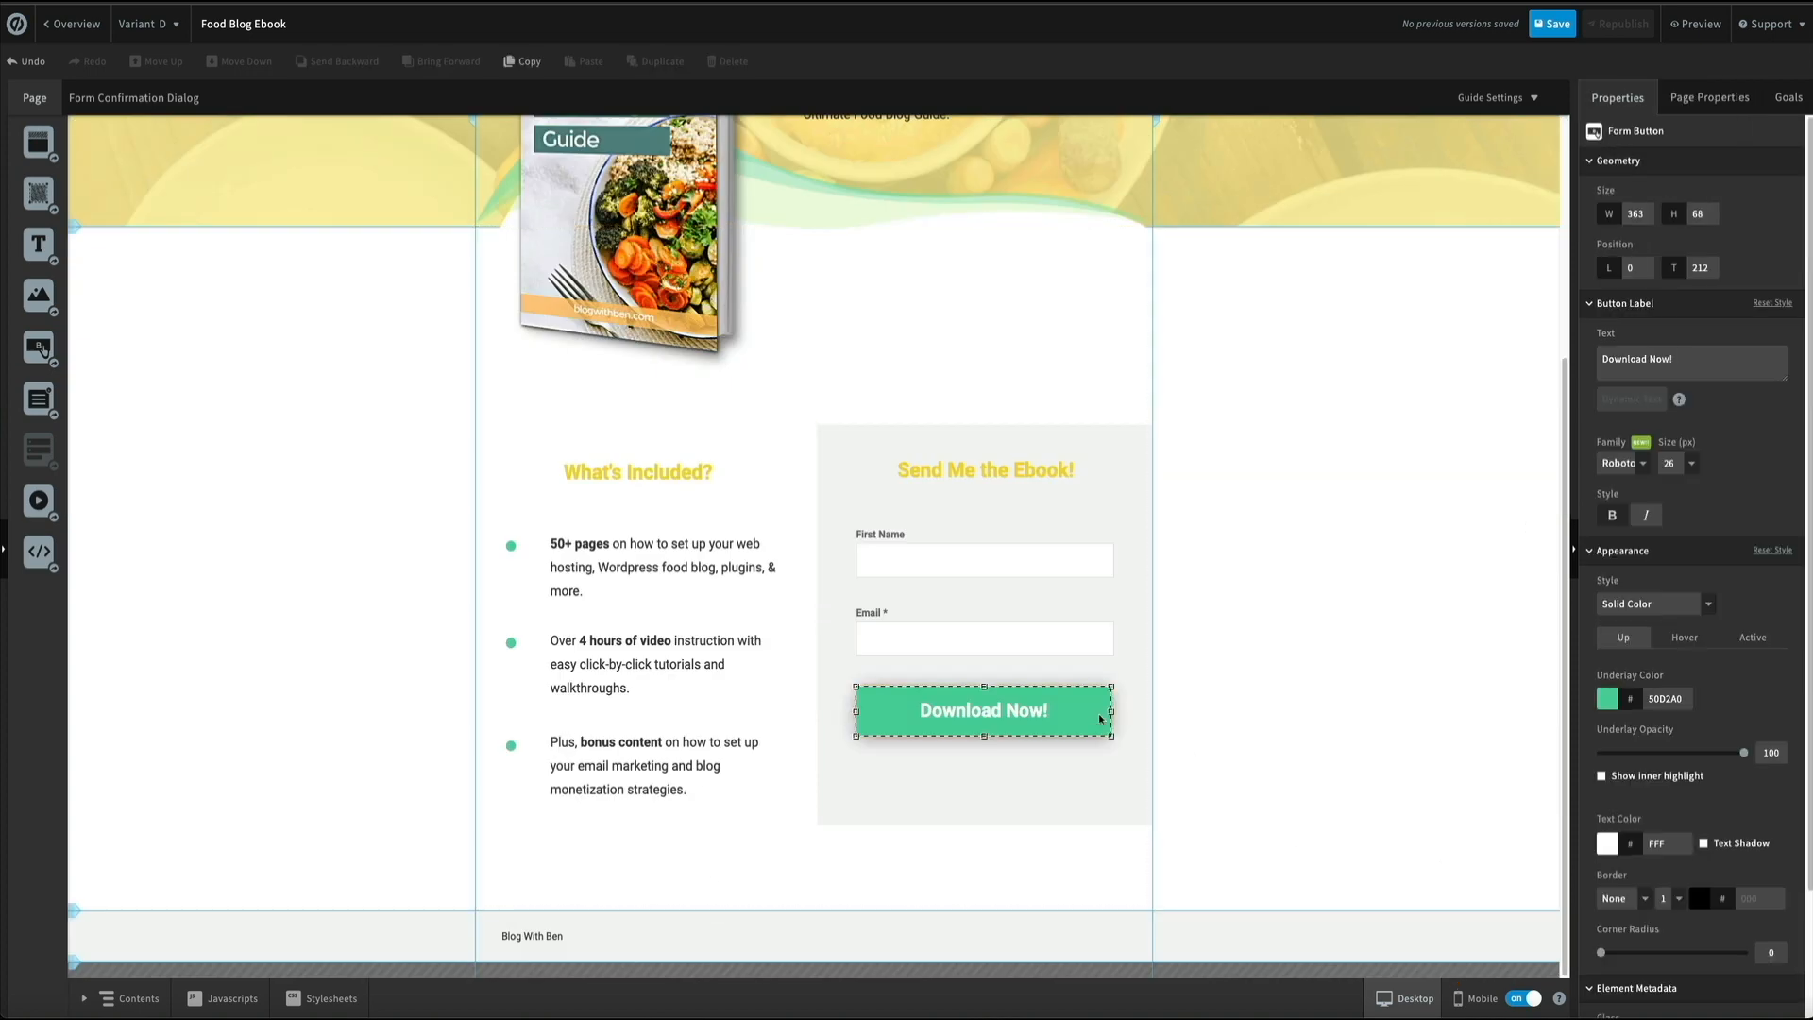
{"action": "left_click", "coordinate": [1605, 699]}
{"action": "left_click_drag", "start_coordinate": [973, 523], "coordinate": [973, 420]}
{"action": "left_click", "coordinate": [1005, 632]}
{"action": "left_click", "coordinate": [1252, 656]}
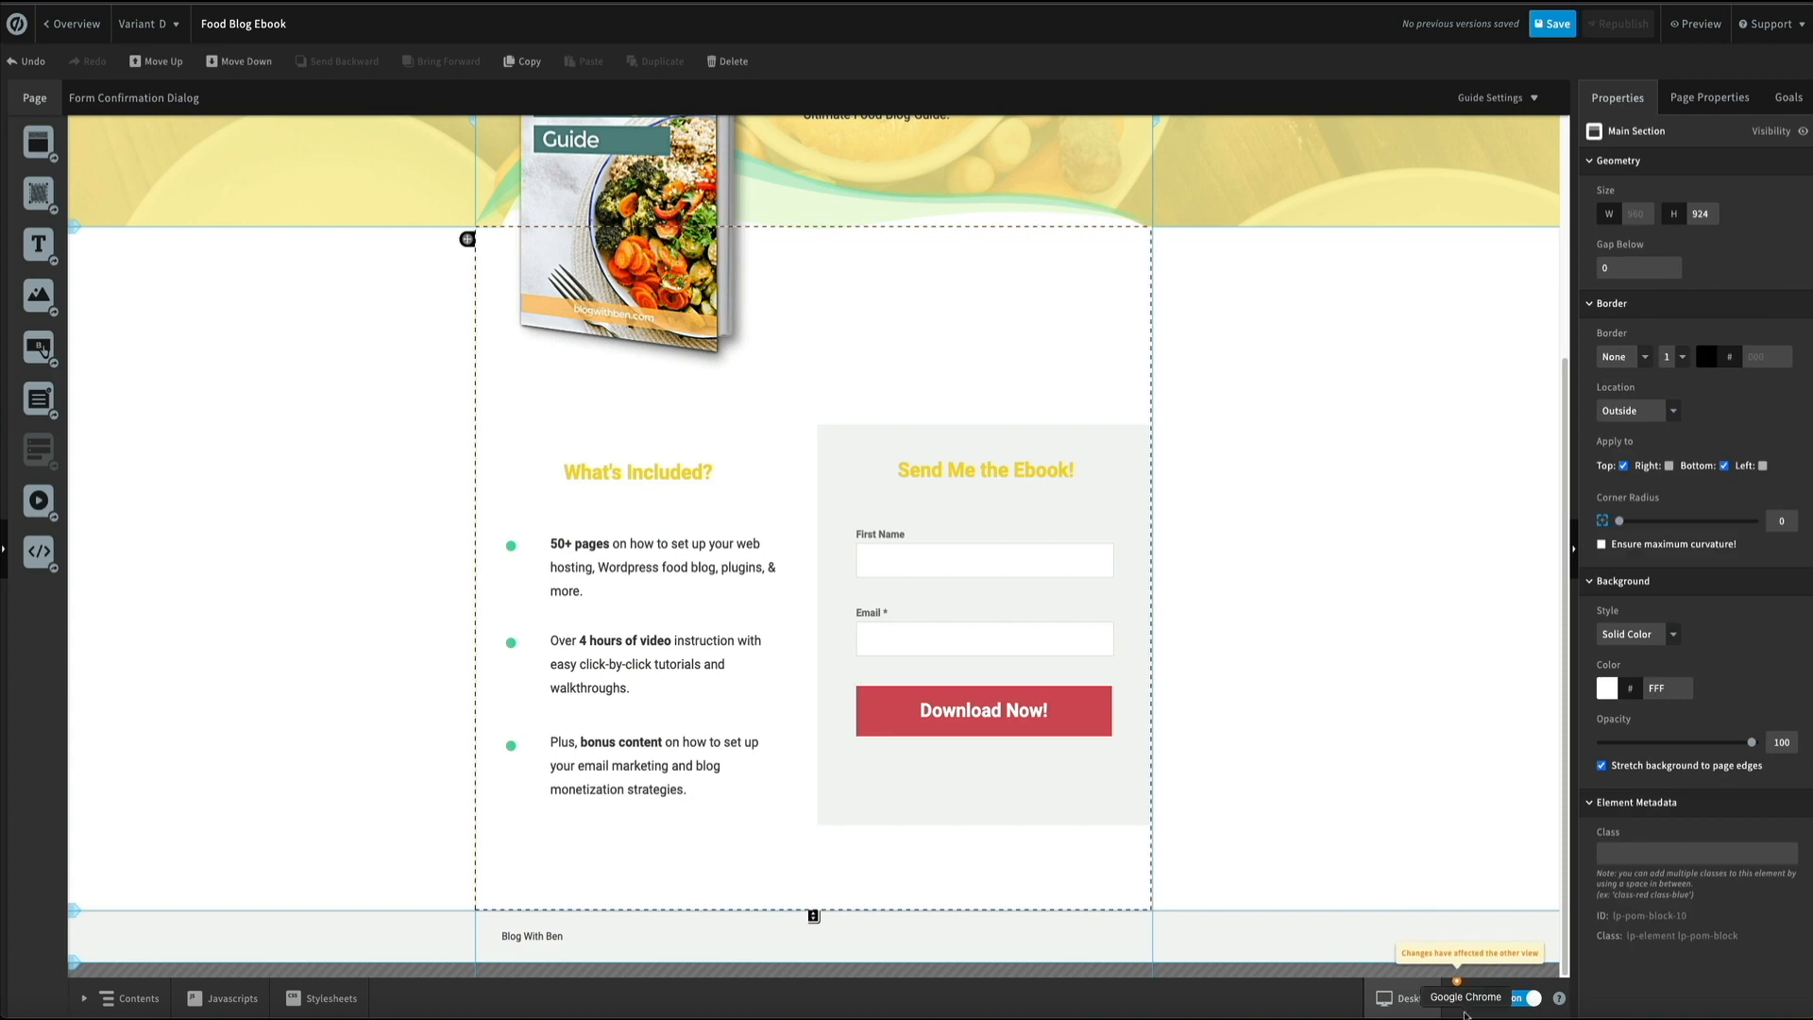
Step: Check the edited variant's mobile layout from header to footer and return to the desktop view
{"action": "left_click", "coordinate": [1474, 998]}
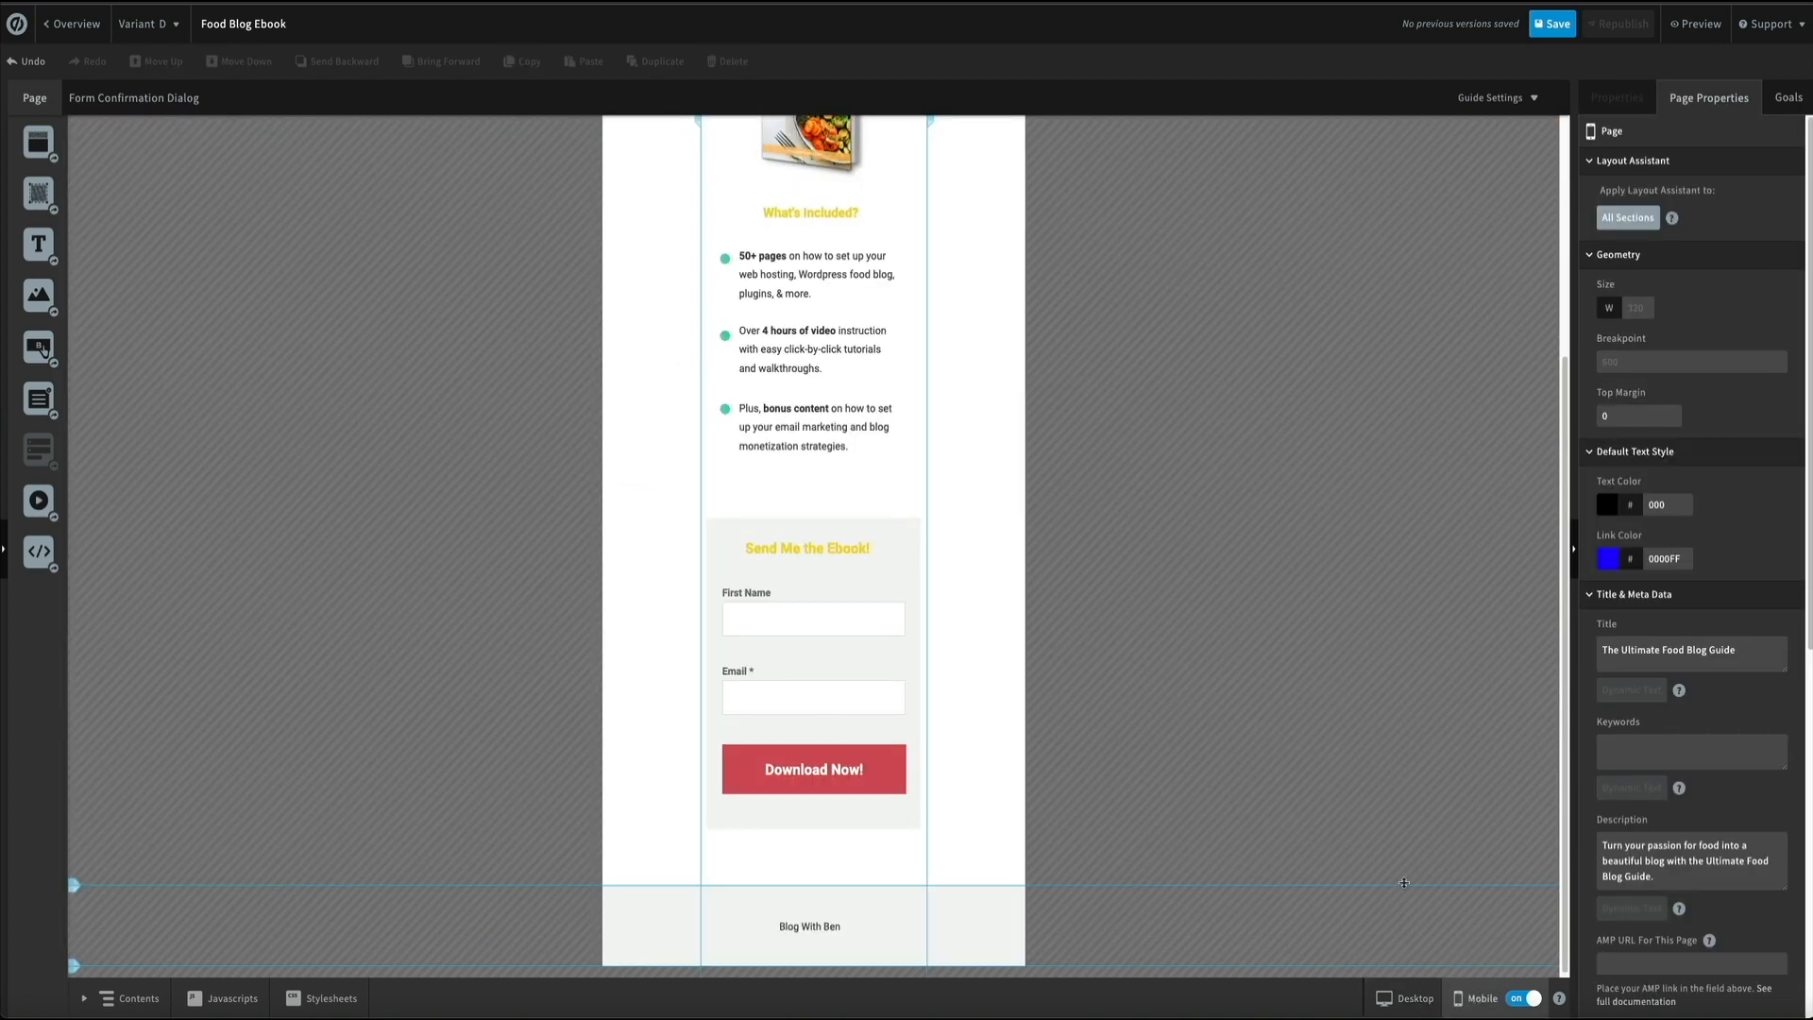
{"action": "scroll", "coordinate": [1403, 882], "scroll_direction": "up", "scroll_amount": 4}
{"action": "scroll", "coordinate": [1403, 882], "scroll_direction": "down", "scroll_amount": 4}
{"action": "scroll", "coordinate": [1404, 885], "scroll_direction": "up", "scroll_amount": 4}
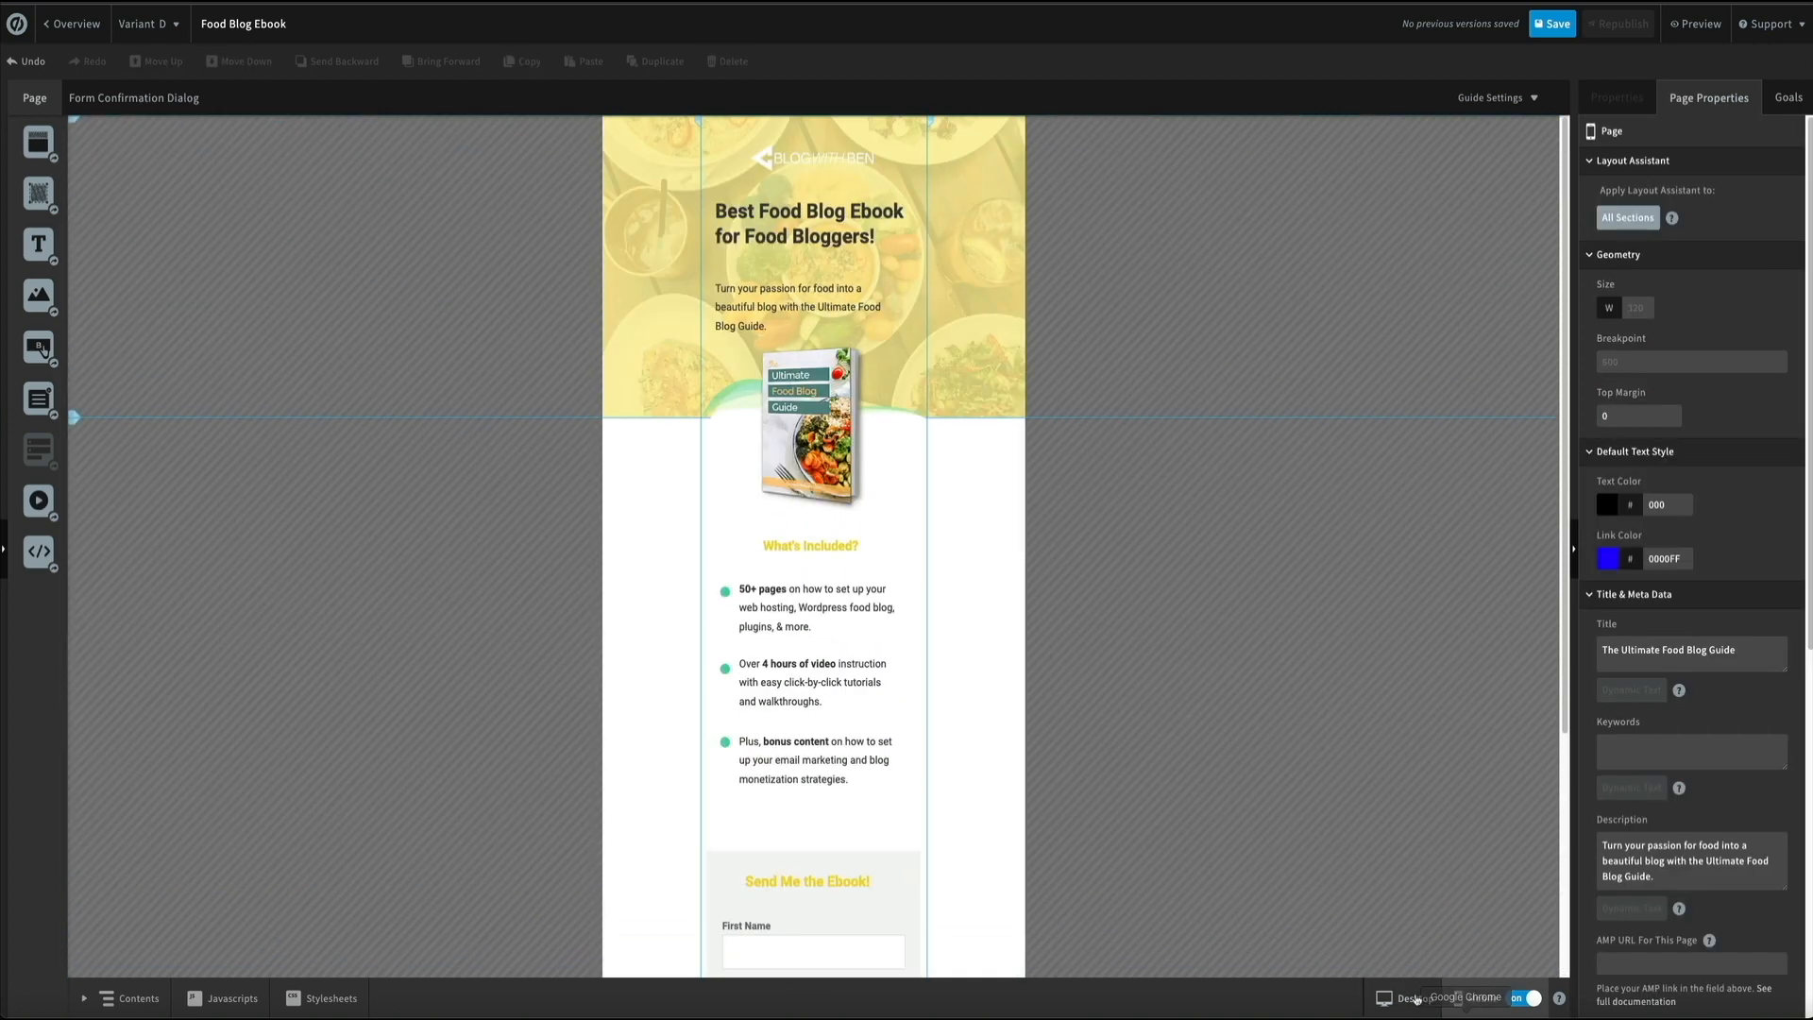
{"action": "left_click", "coordinate": [1410, 998]}
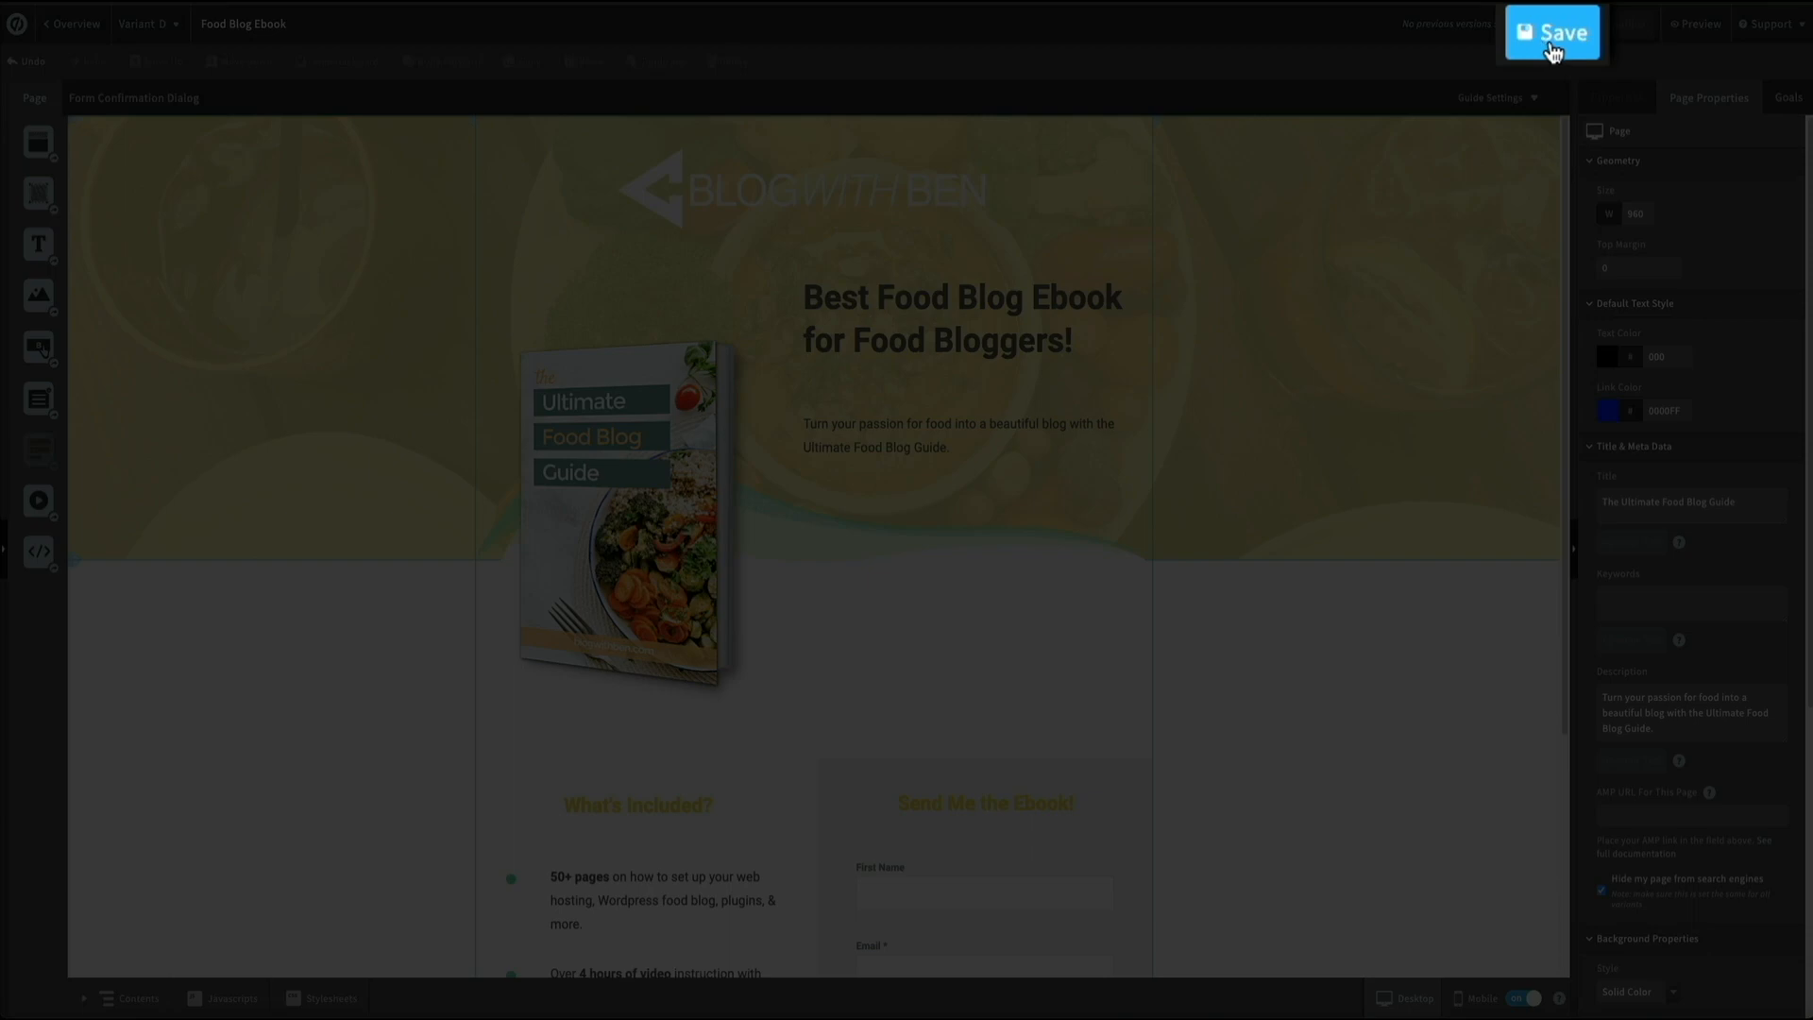
Step: Save the edited variant and republish the page
{"action": "left_click", "coordinate": [1551, 28]}
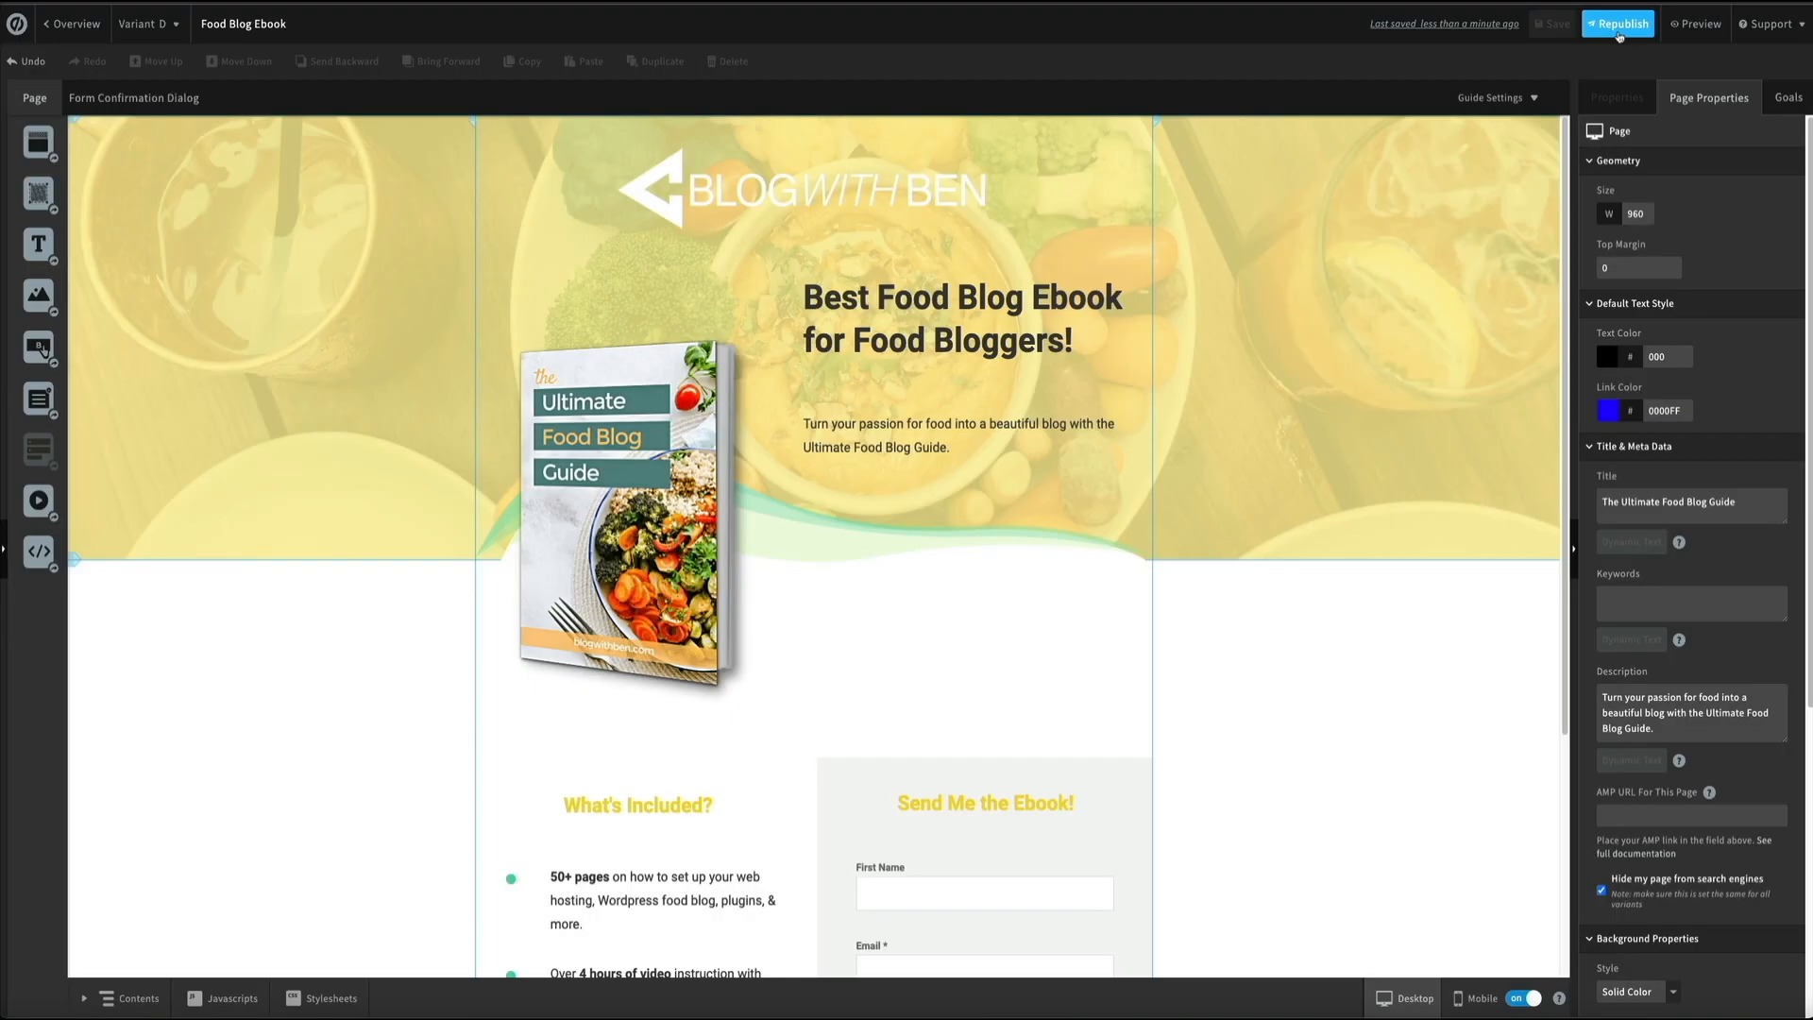
{"action": "left_click", "coordinate": [1618, 29]}
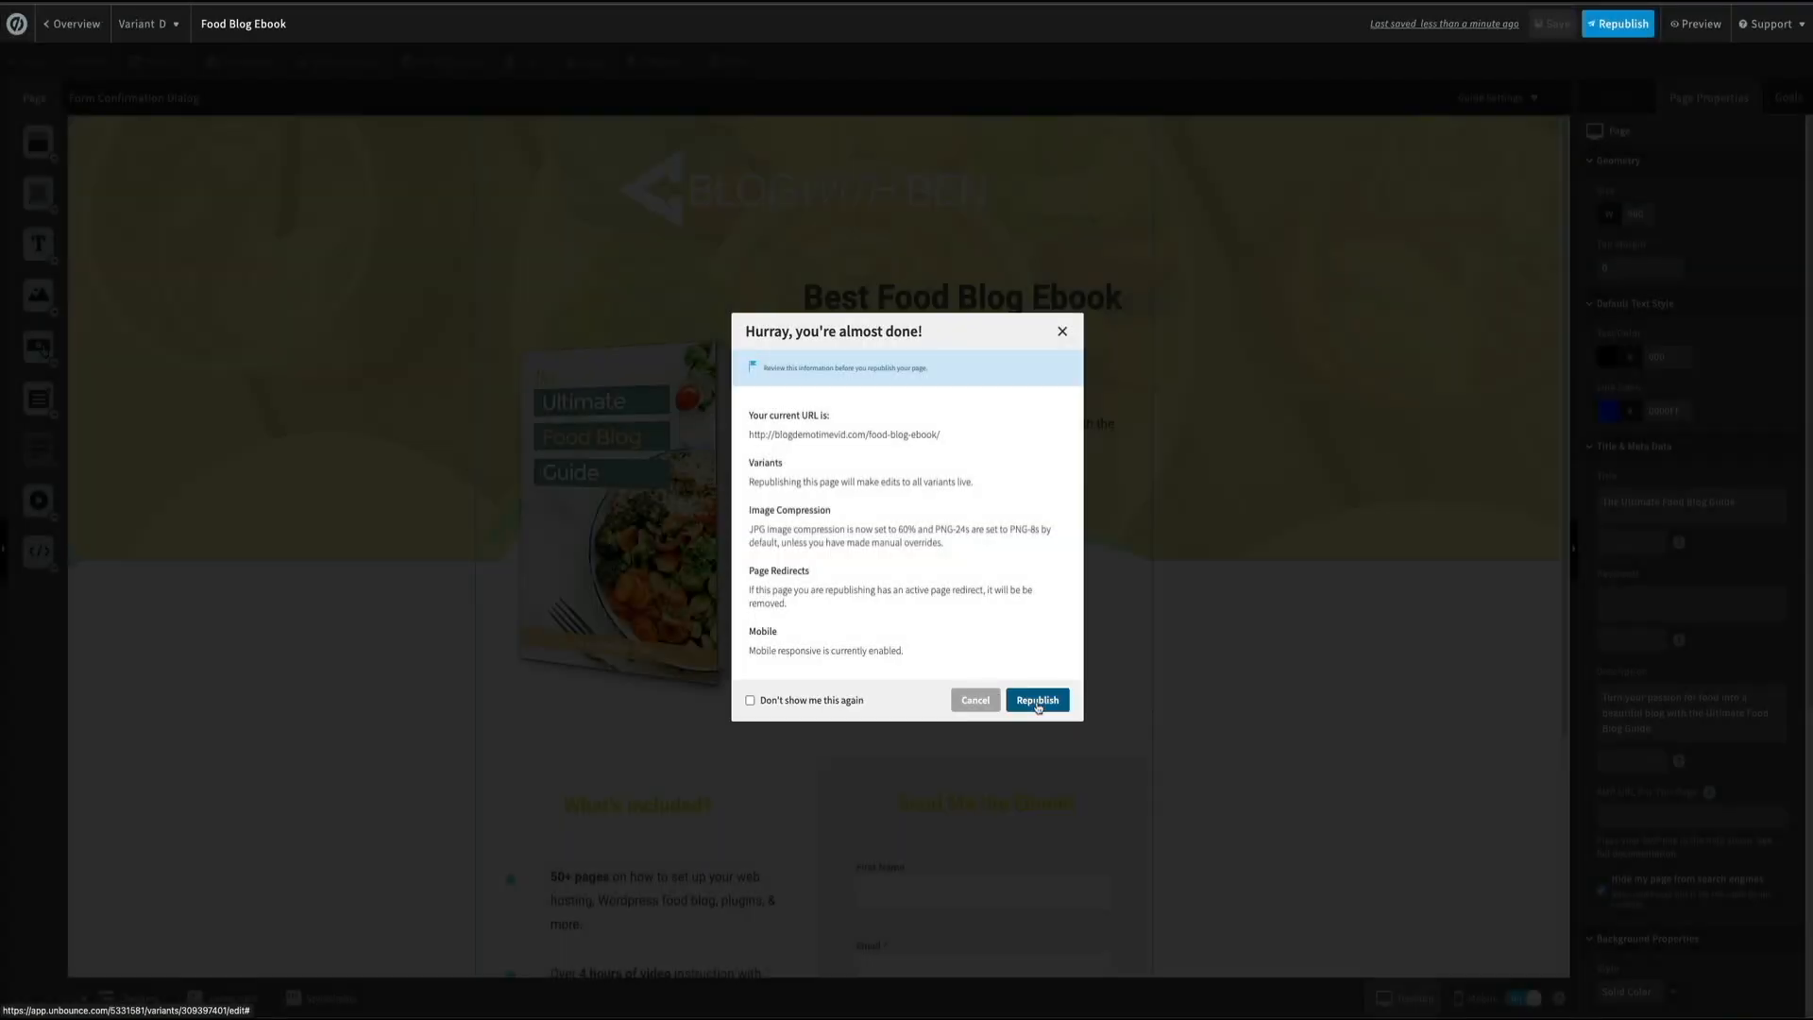
{"action": "left_click", "coordinate": [1035, 701]}
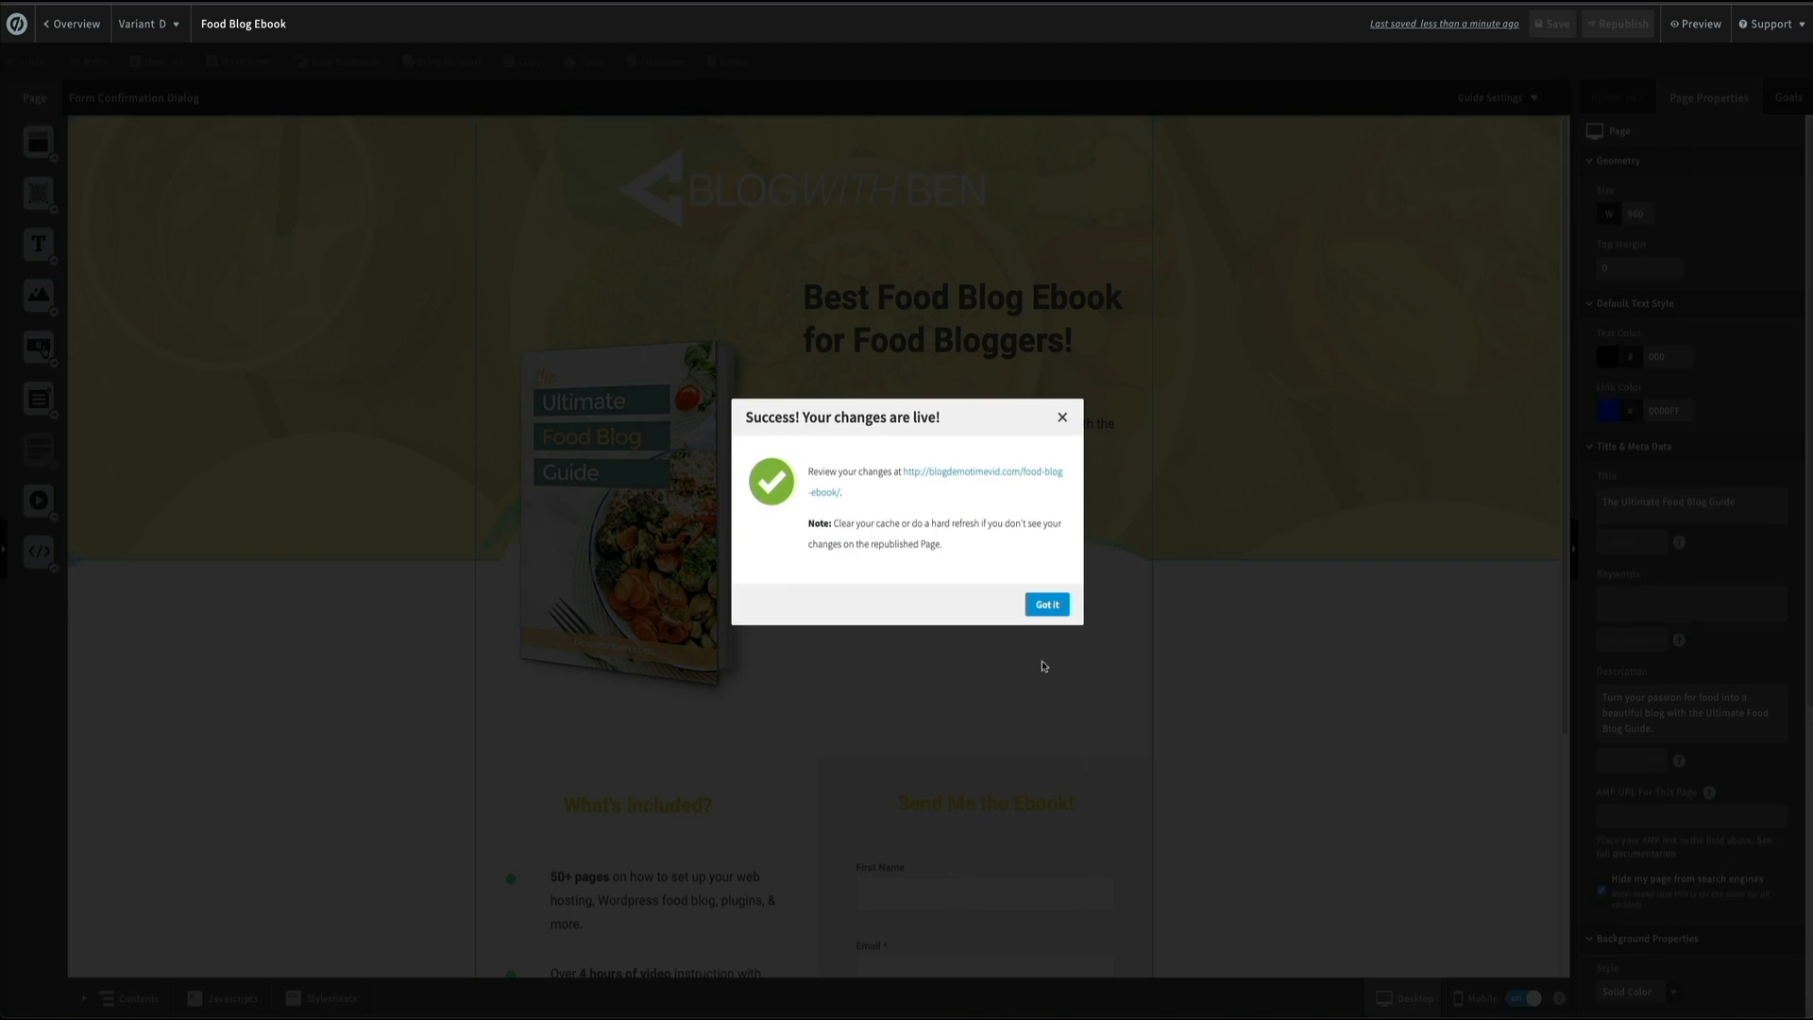
{"action": "left_click", "coordinate": [1047, 605]}
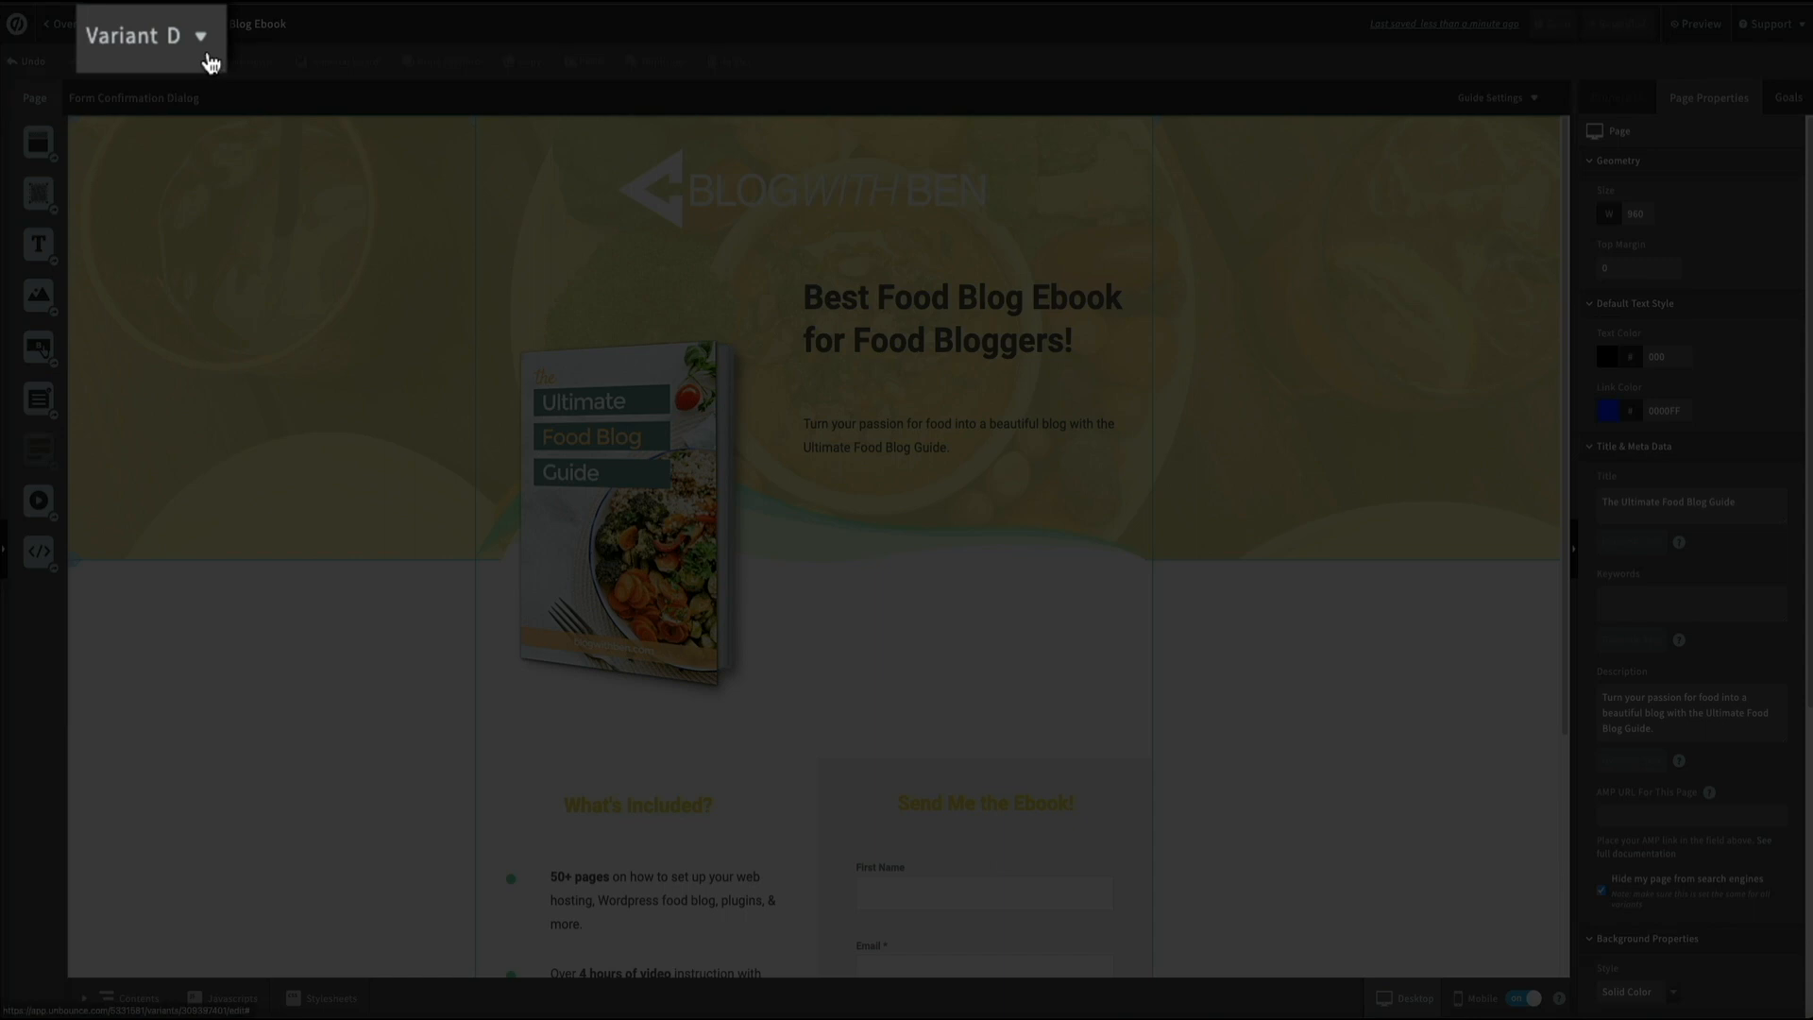
Step: View the list of the page's variants in the editor and return to the page overview
{"action": "left_click", "coordinate": [207, 57]}
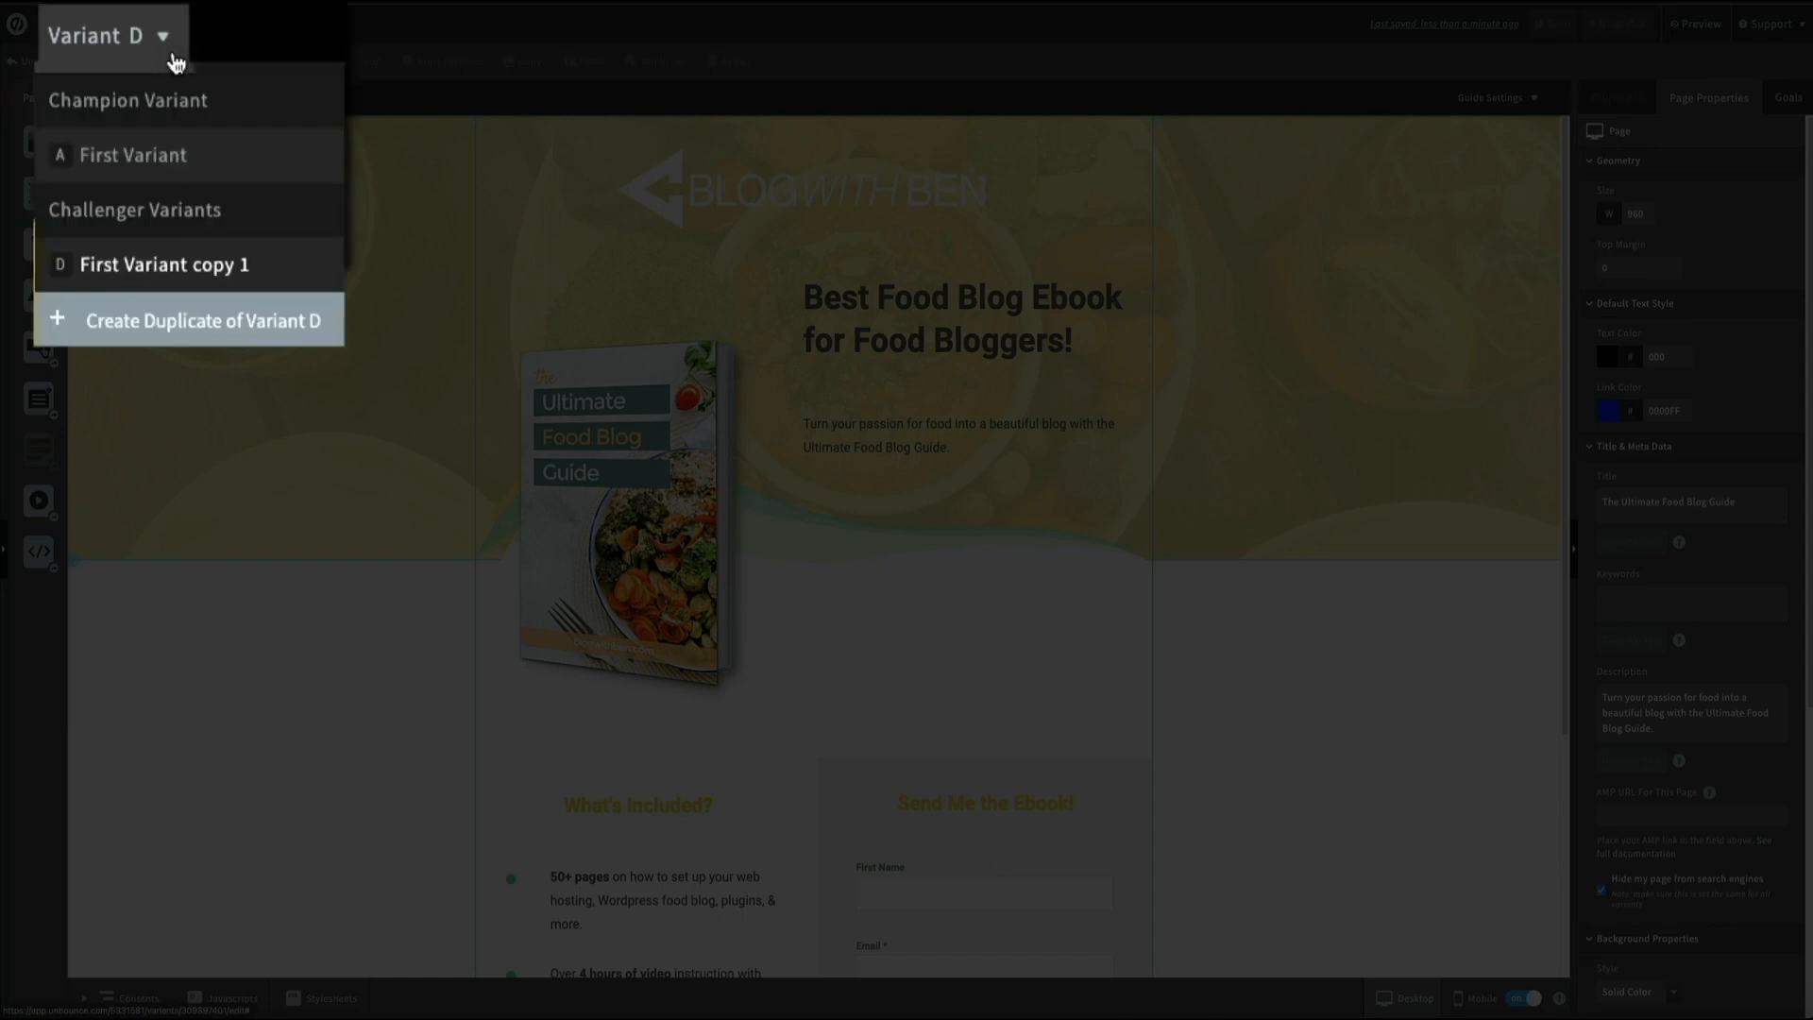
{"action": "left_click", "coordinate": [242, 160]}
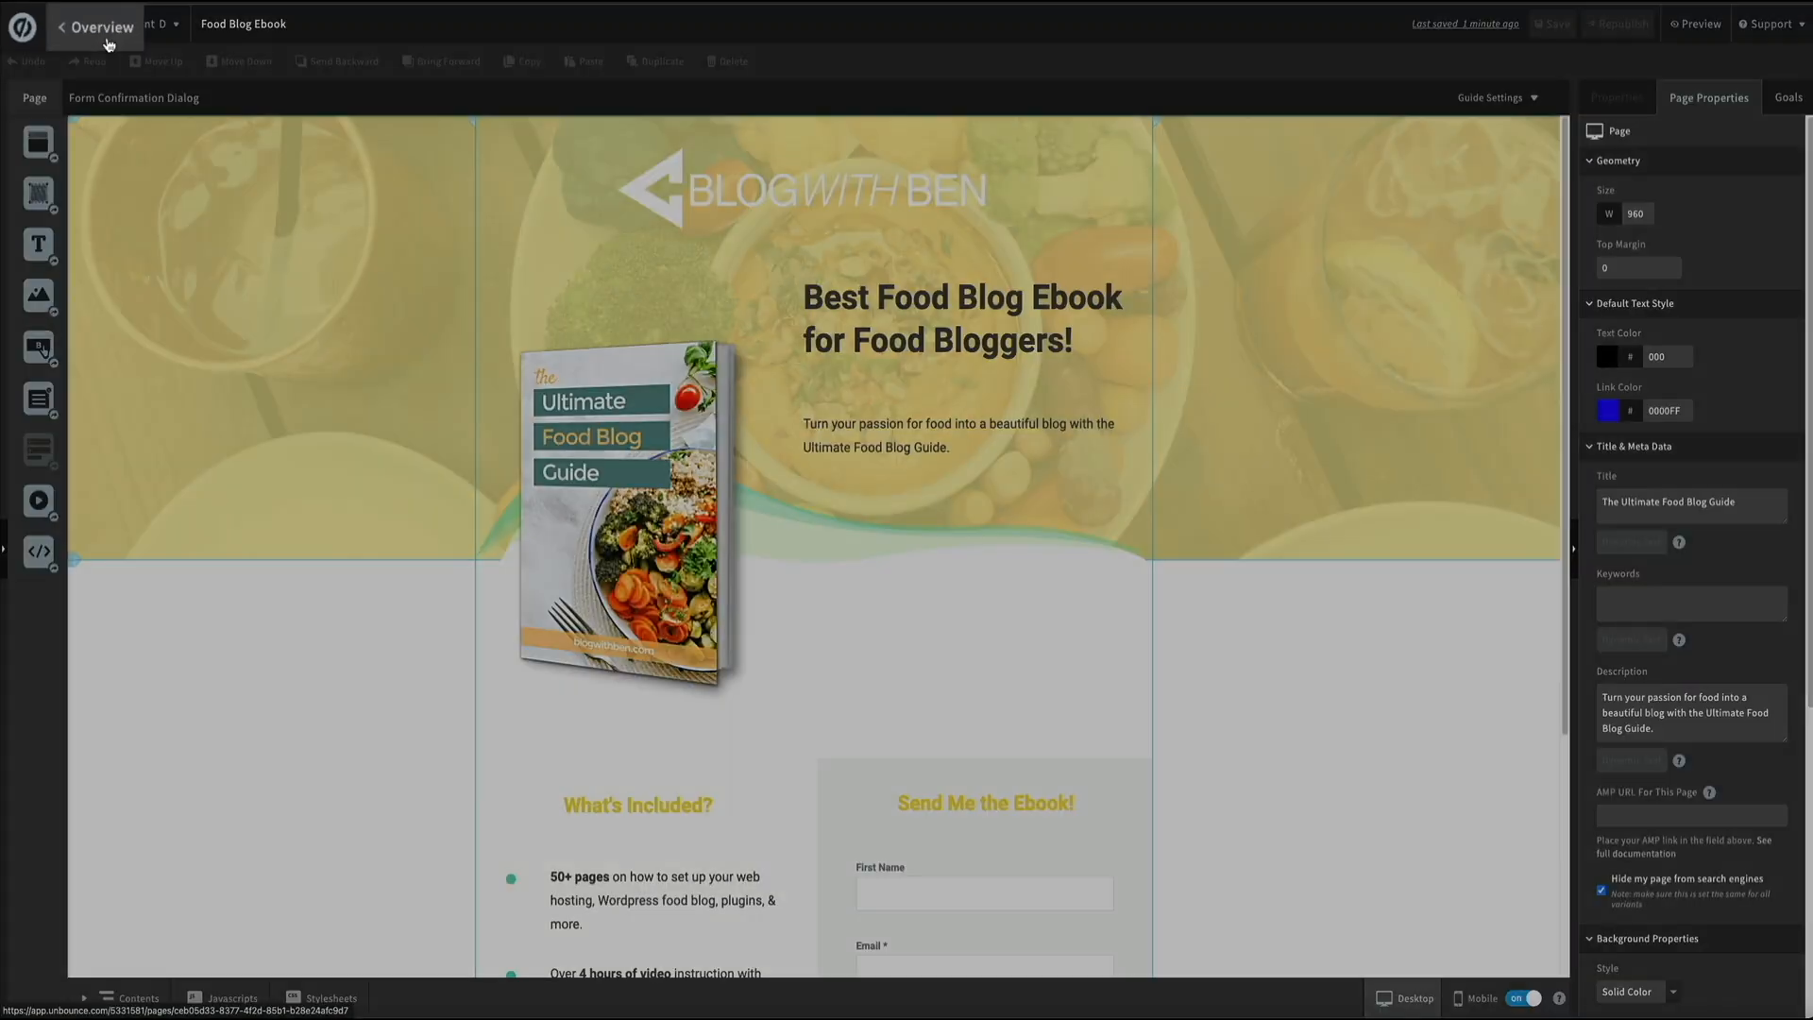
{"action": "left_click", "coordinate": [81, 34]}
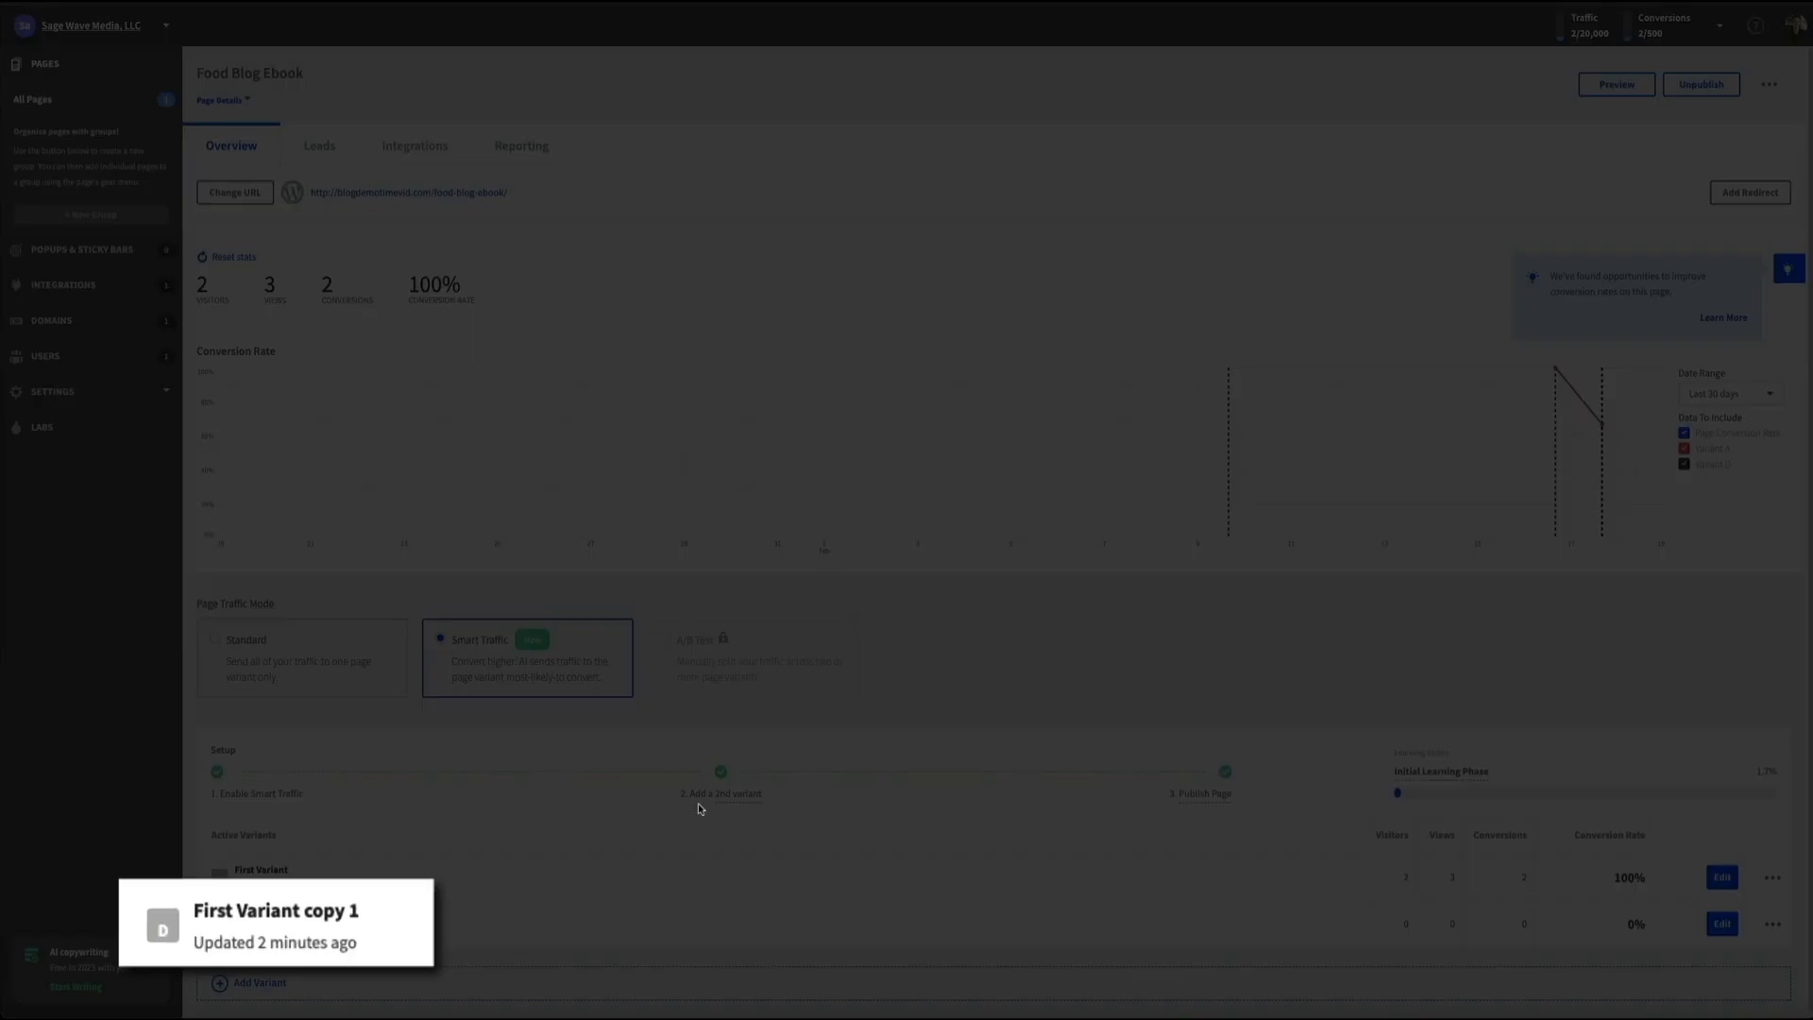
Step: Rename the variant First Variant copy 1 as "Second Variant"
{"action": "mouse_move", "coordinate": [333, 919]}
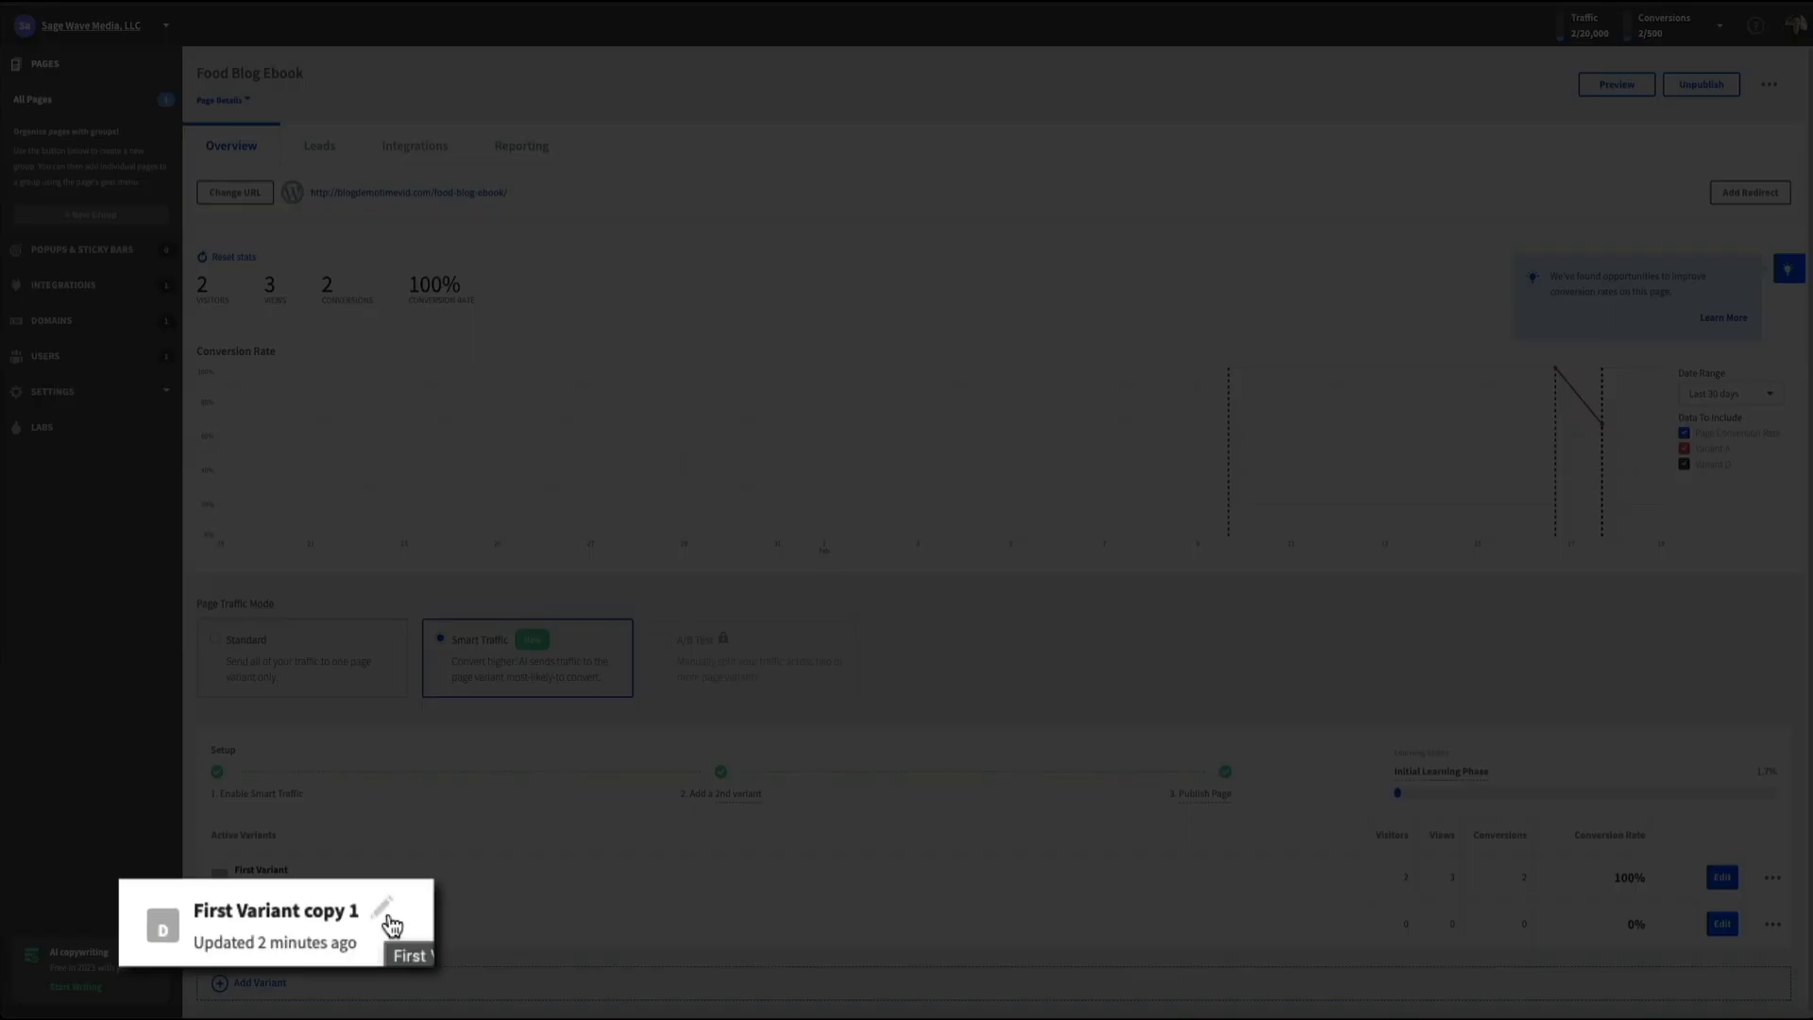
{"action": "left_click", "coordinate": [388, 918]}
{"action": "key", "text": "BackSpace"}
{"action": "key", "text": "BackSpace"}
{"action": "key", "text": "BackSpace"}
{"action": "key", "text": "BackSpace"}
{"action": "key", "text": "BackSpace"}
{"action": "key", "text": "BackSpace"}
{"action": "key", "text": "BackSpace"}
{"action": "left_click_drag", "start_coordinate": [131, 925], "coordinate": [41, 917]}
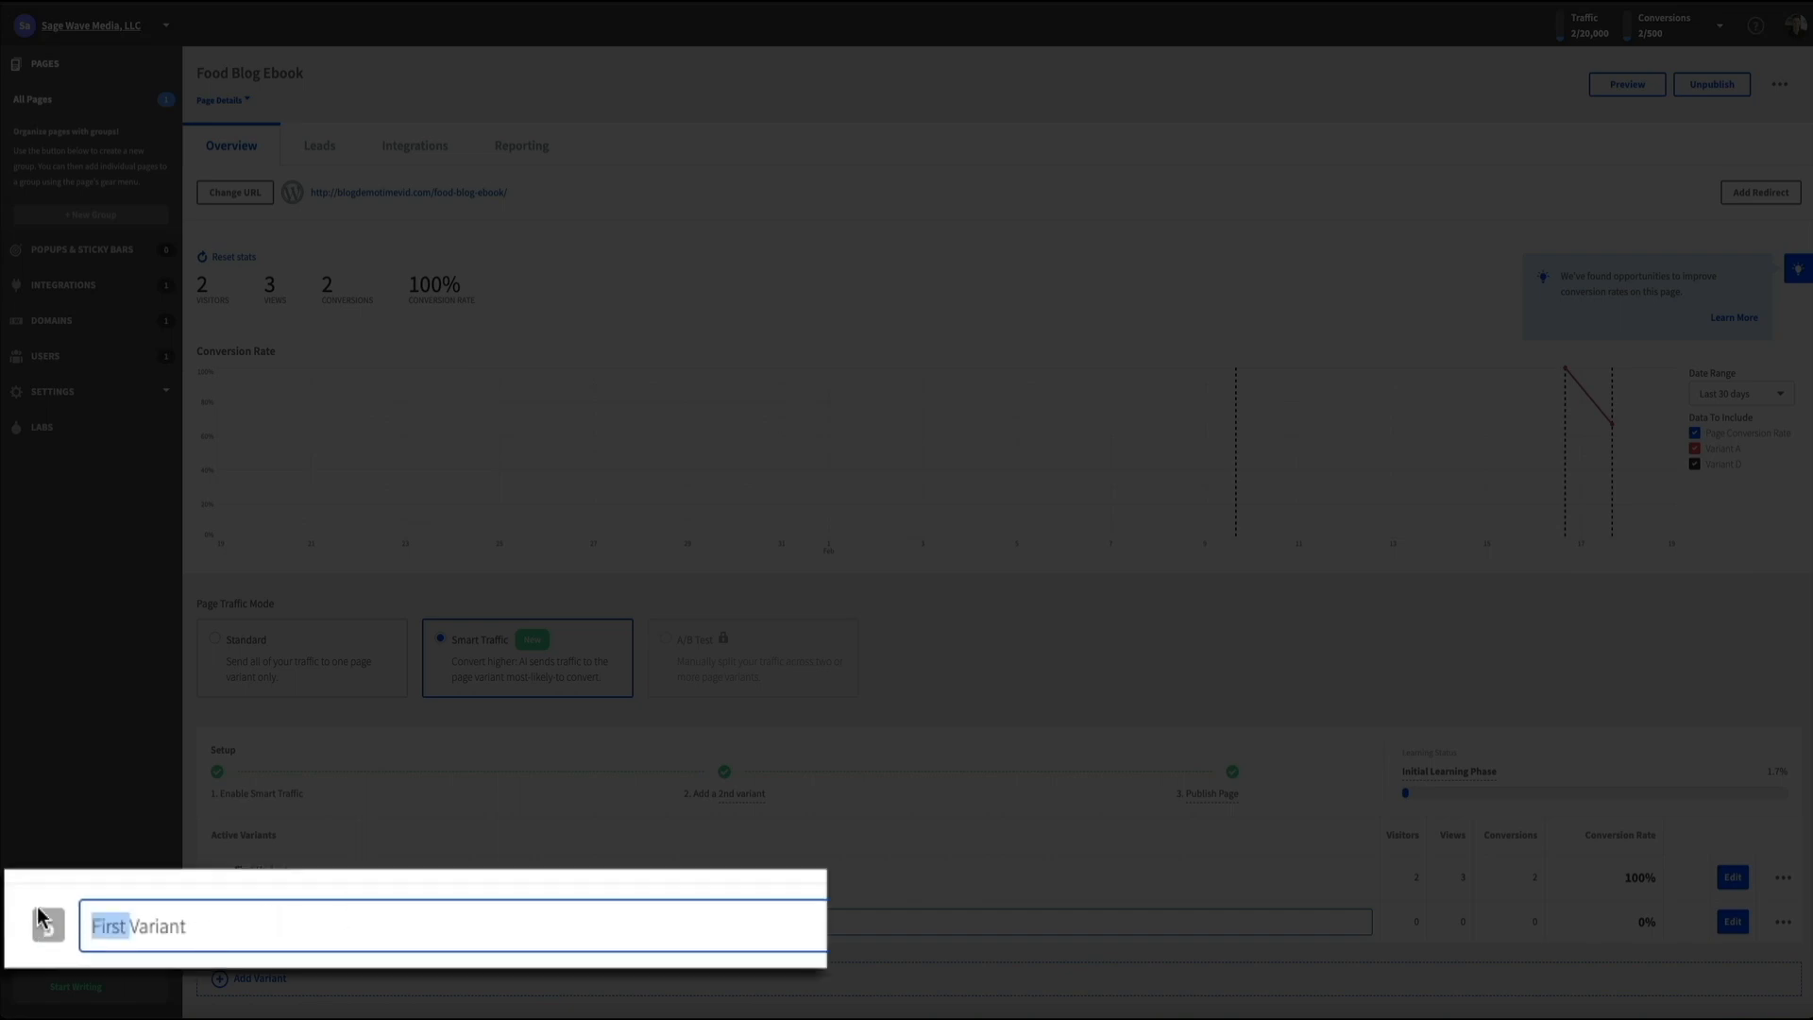
{"action": "type", "text": "Second Variant"}
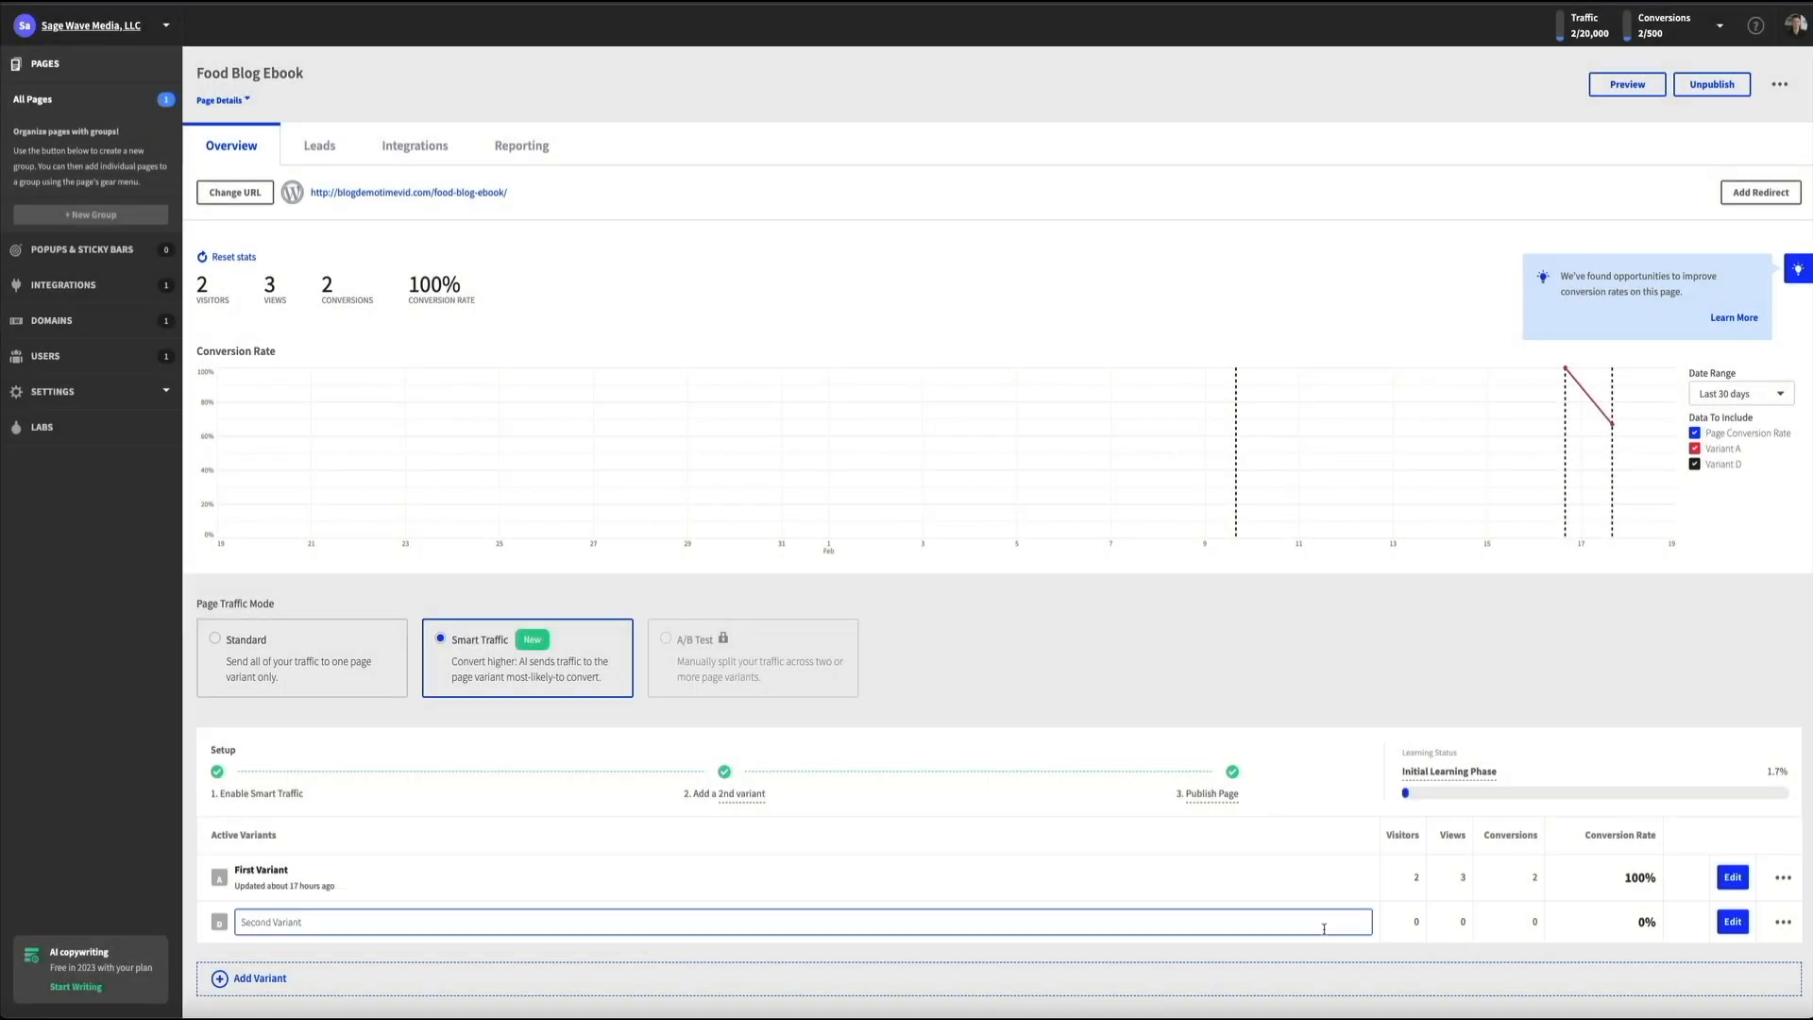
{"action": "left_click", "coordinate": [1379, 930]}
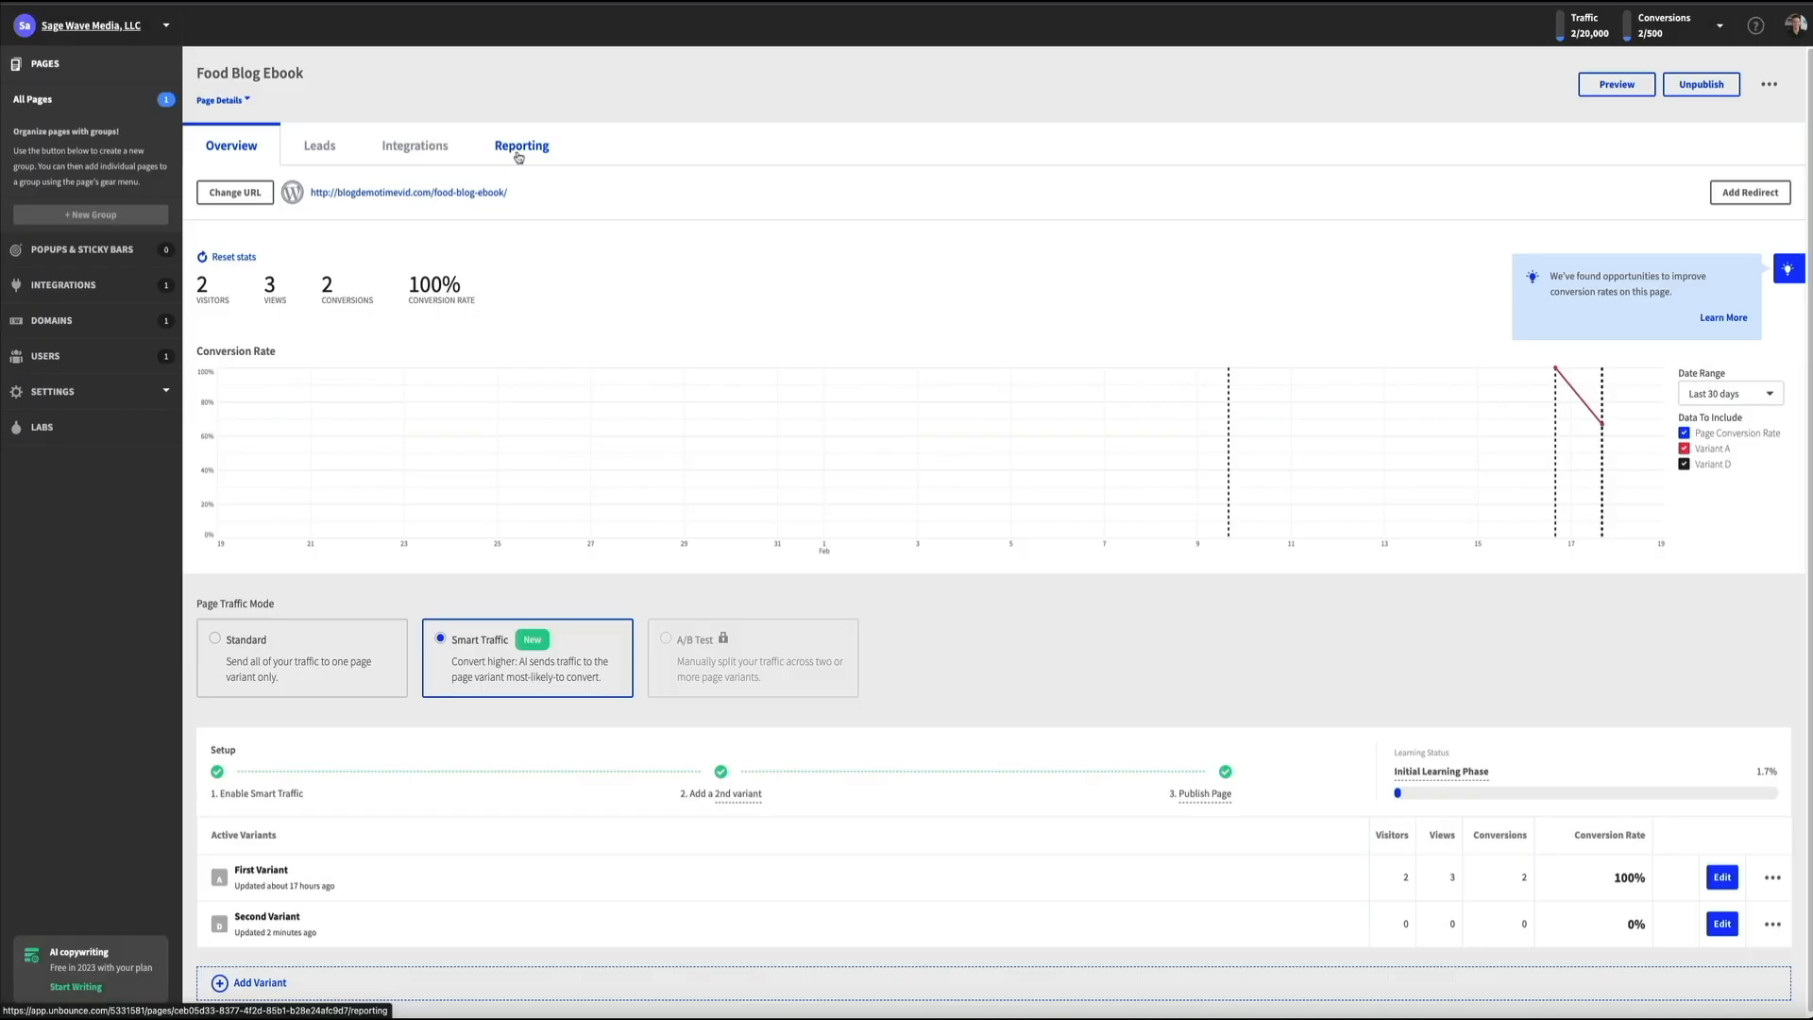
Step: View the page's reporting on Behavior Sets and return to its overview
{"action": "left_click", "coordinate": [517, 148]}
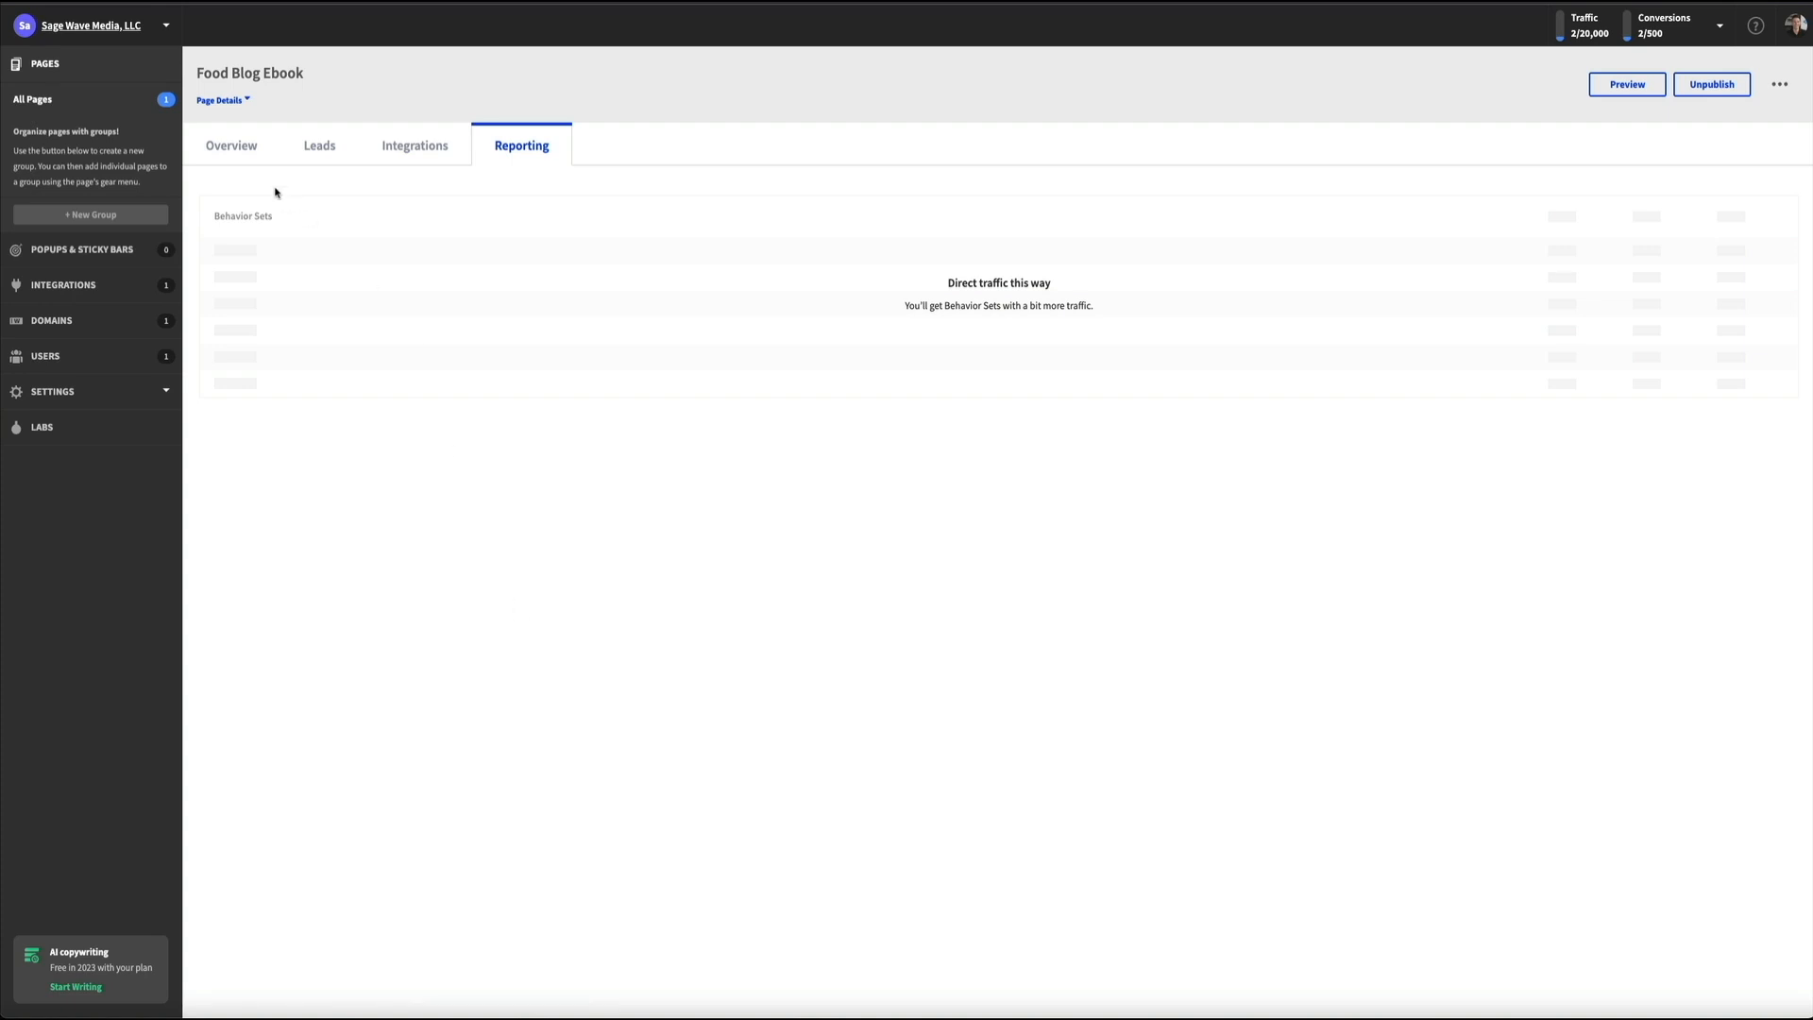
{"action": "left_click", "coordinate": [248, 156]}
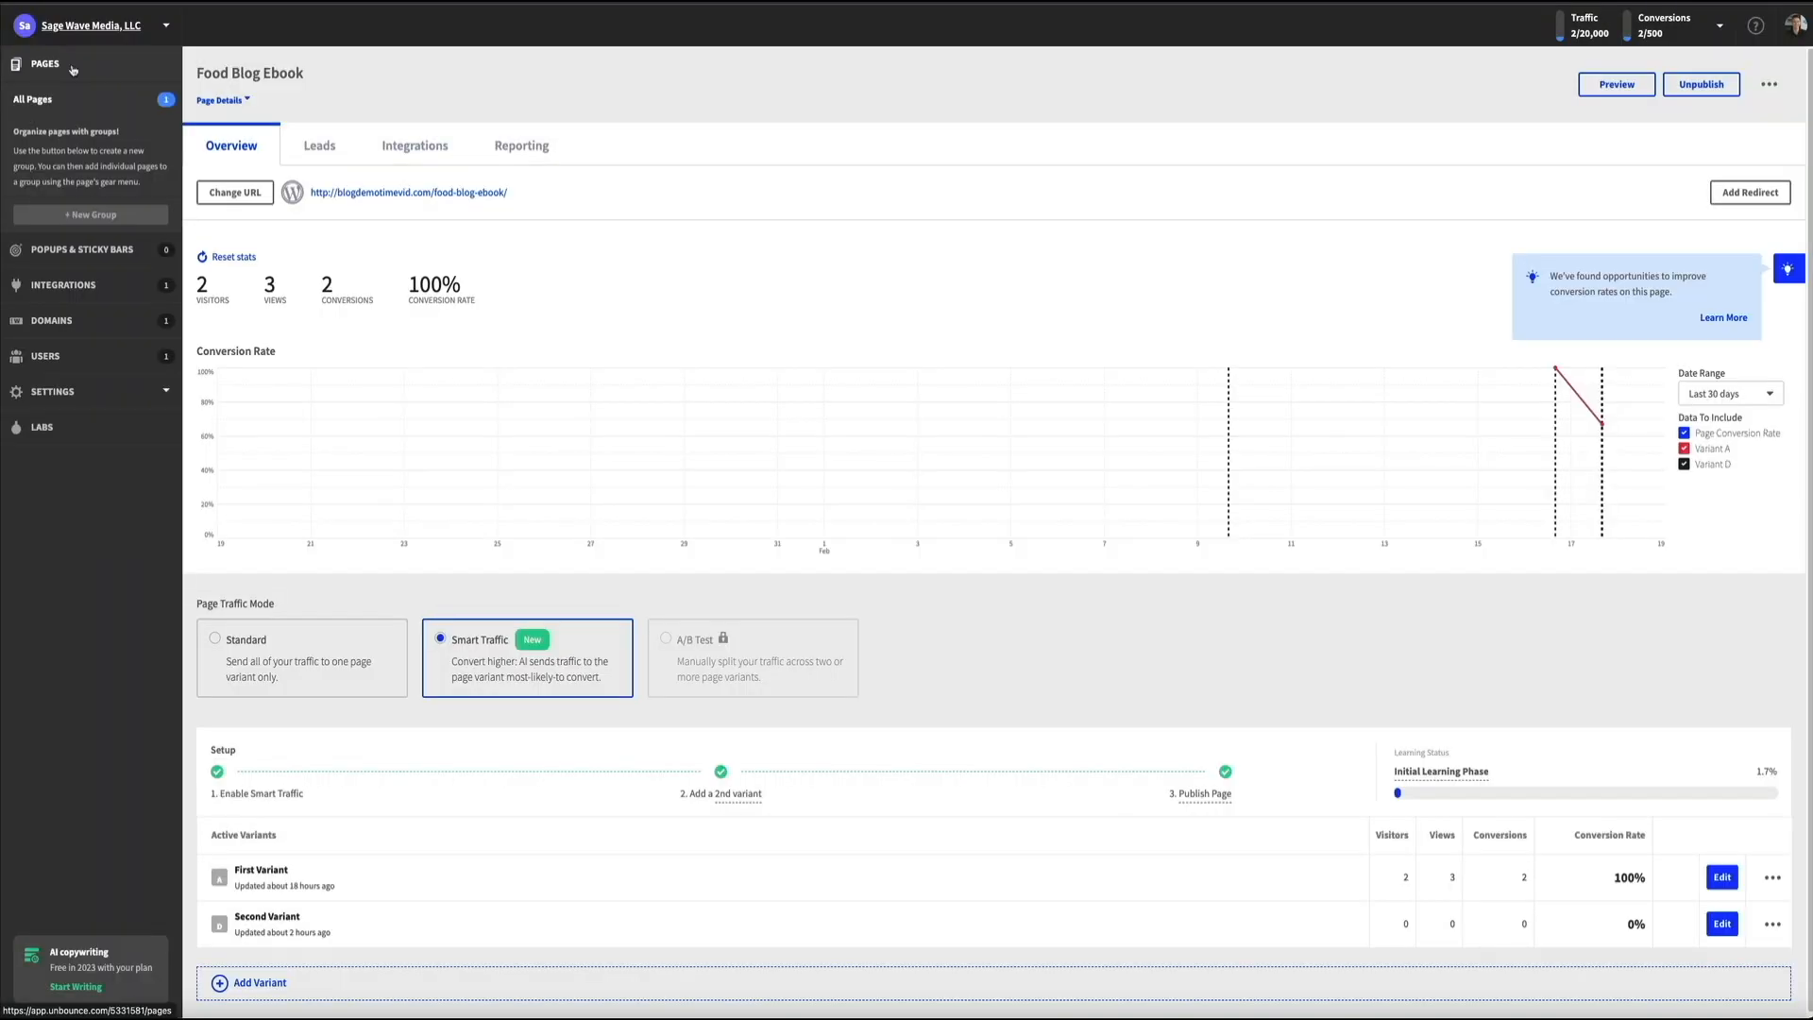
Step: Start creating a new landing page with the Smart Builder from the list of all pages
{"action": "left_click", "coordinate": [74, 66]}
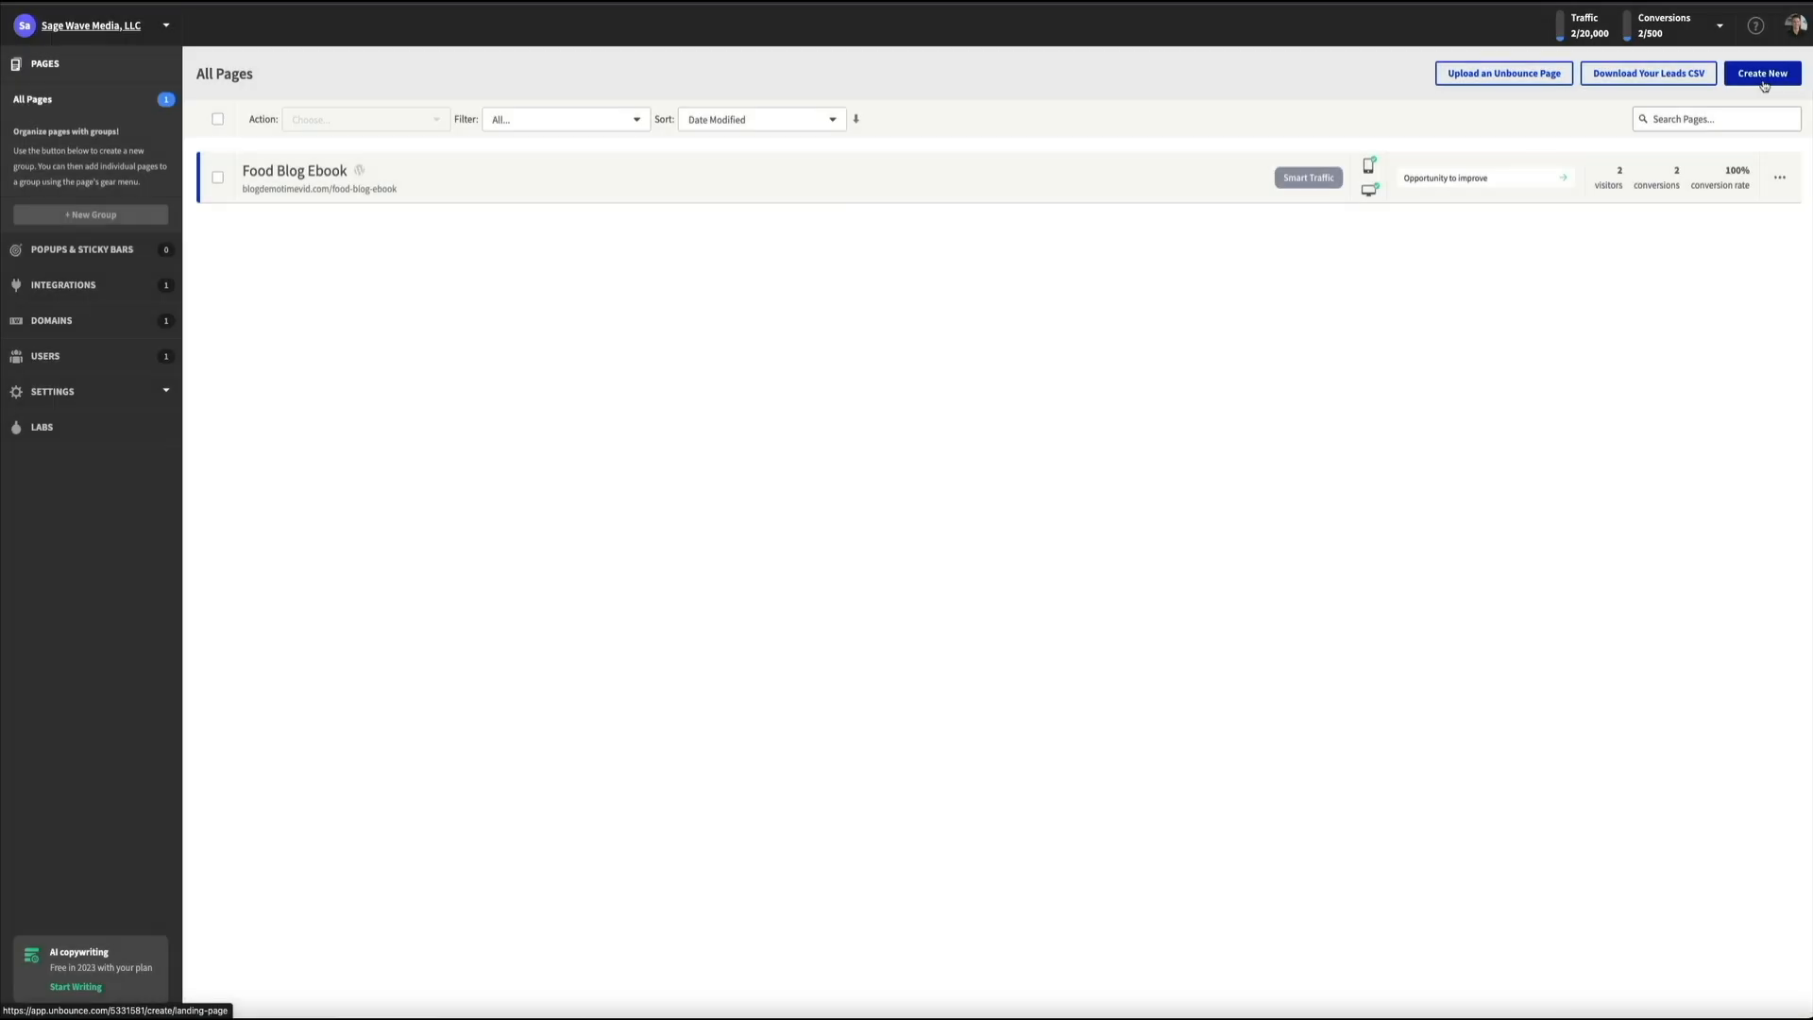
{"action": "left_click", "coordinate": [1763, 83]}
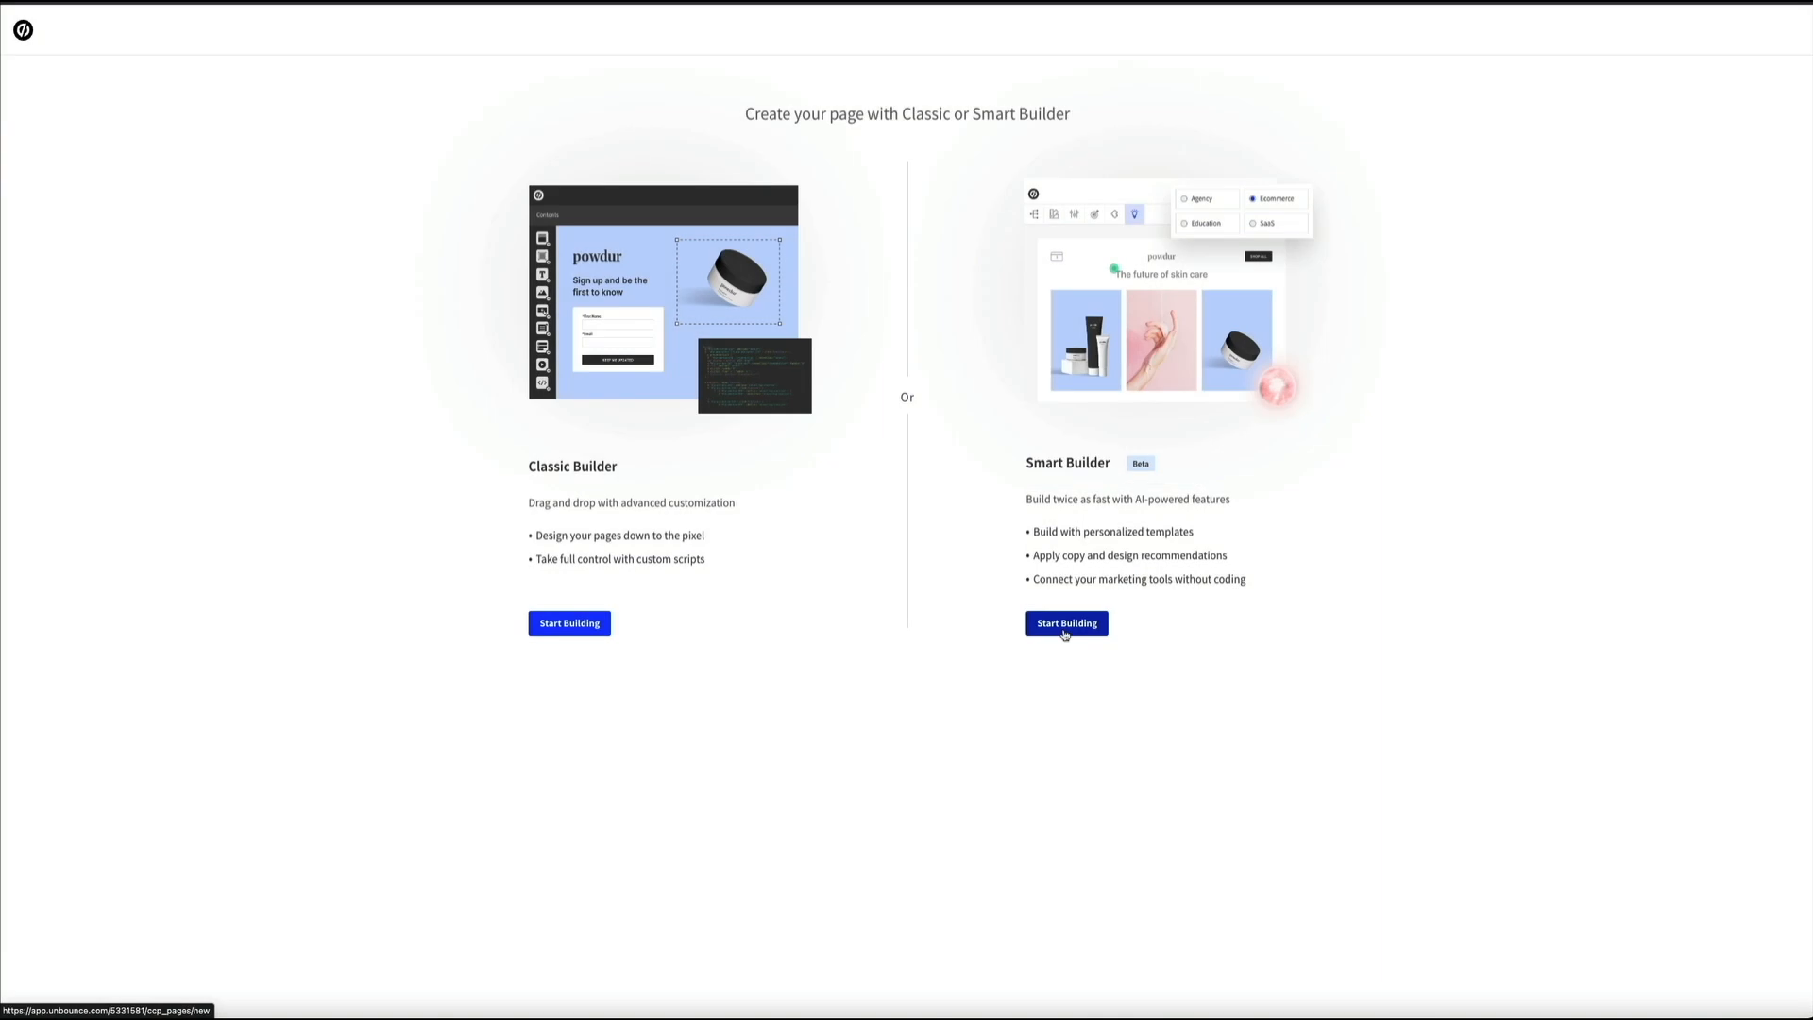
{"action": "left_click", "coordinate": [1064, 632]}
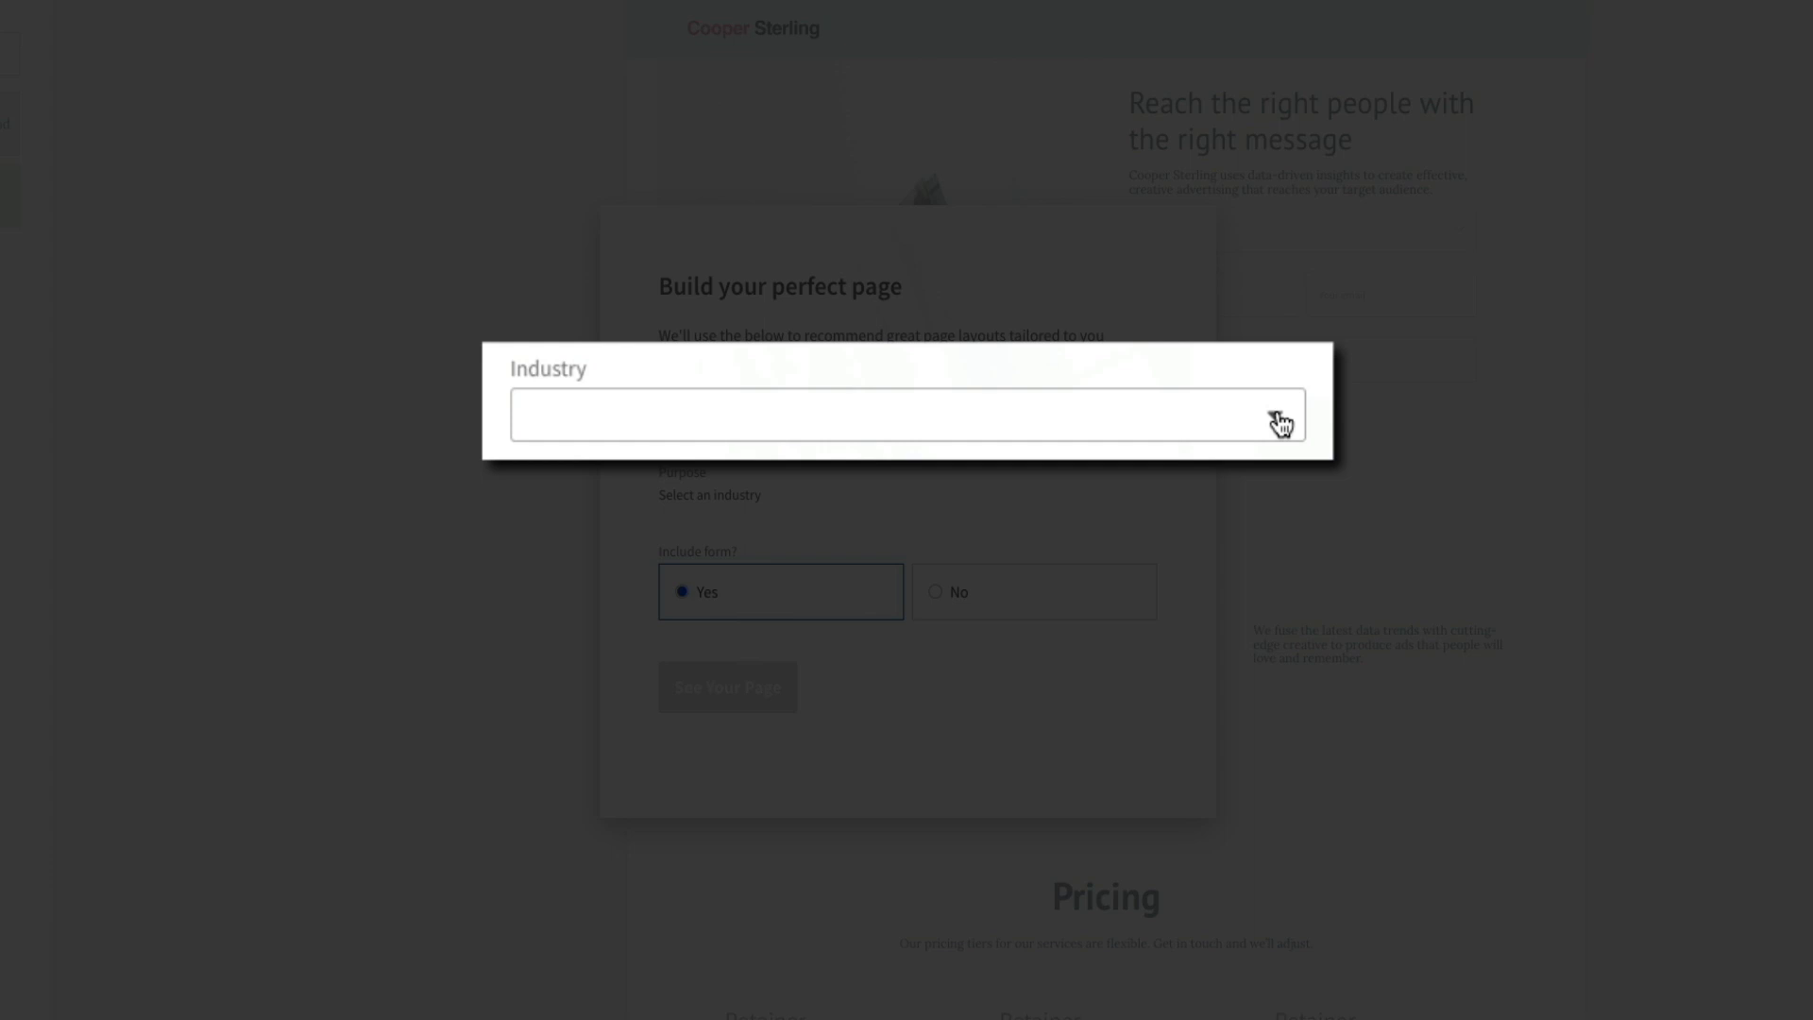
Step: Set the industry to Fitness and Nutrition and the purpose to EBook/Guide, and open the recommended page template
{"action": "left_click", "coordinate": [1138, 410]}
{"action": "scroll", "coordinate": [1092, 526], "scroll_direction": "down", "scroll_amount": 3}
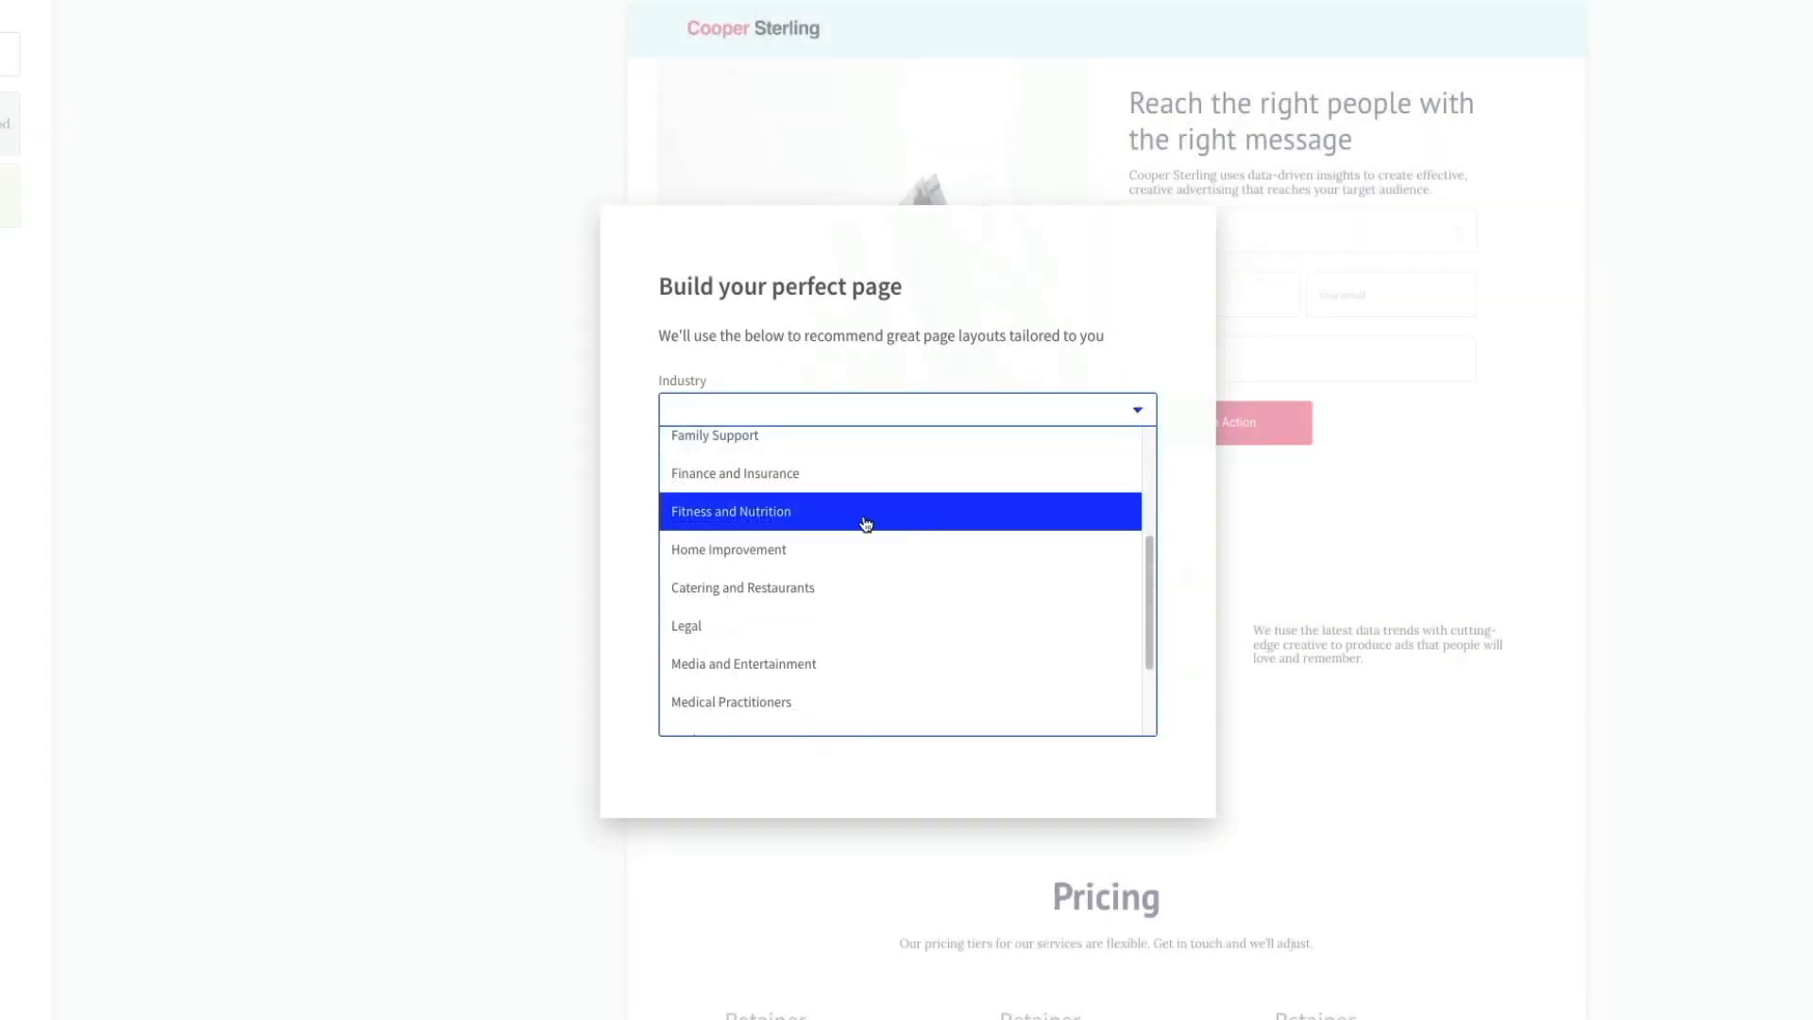
{"action": "left_click", "coordinate": [866, 525]}
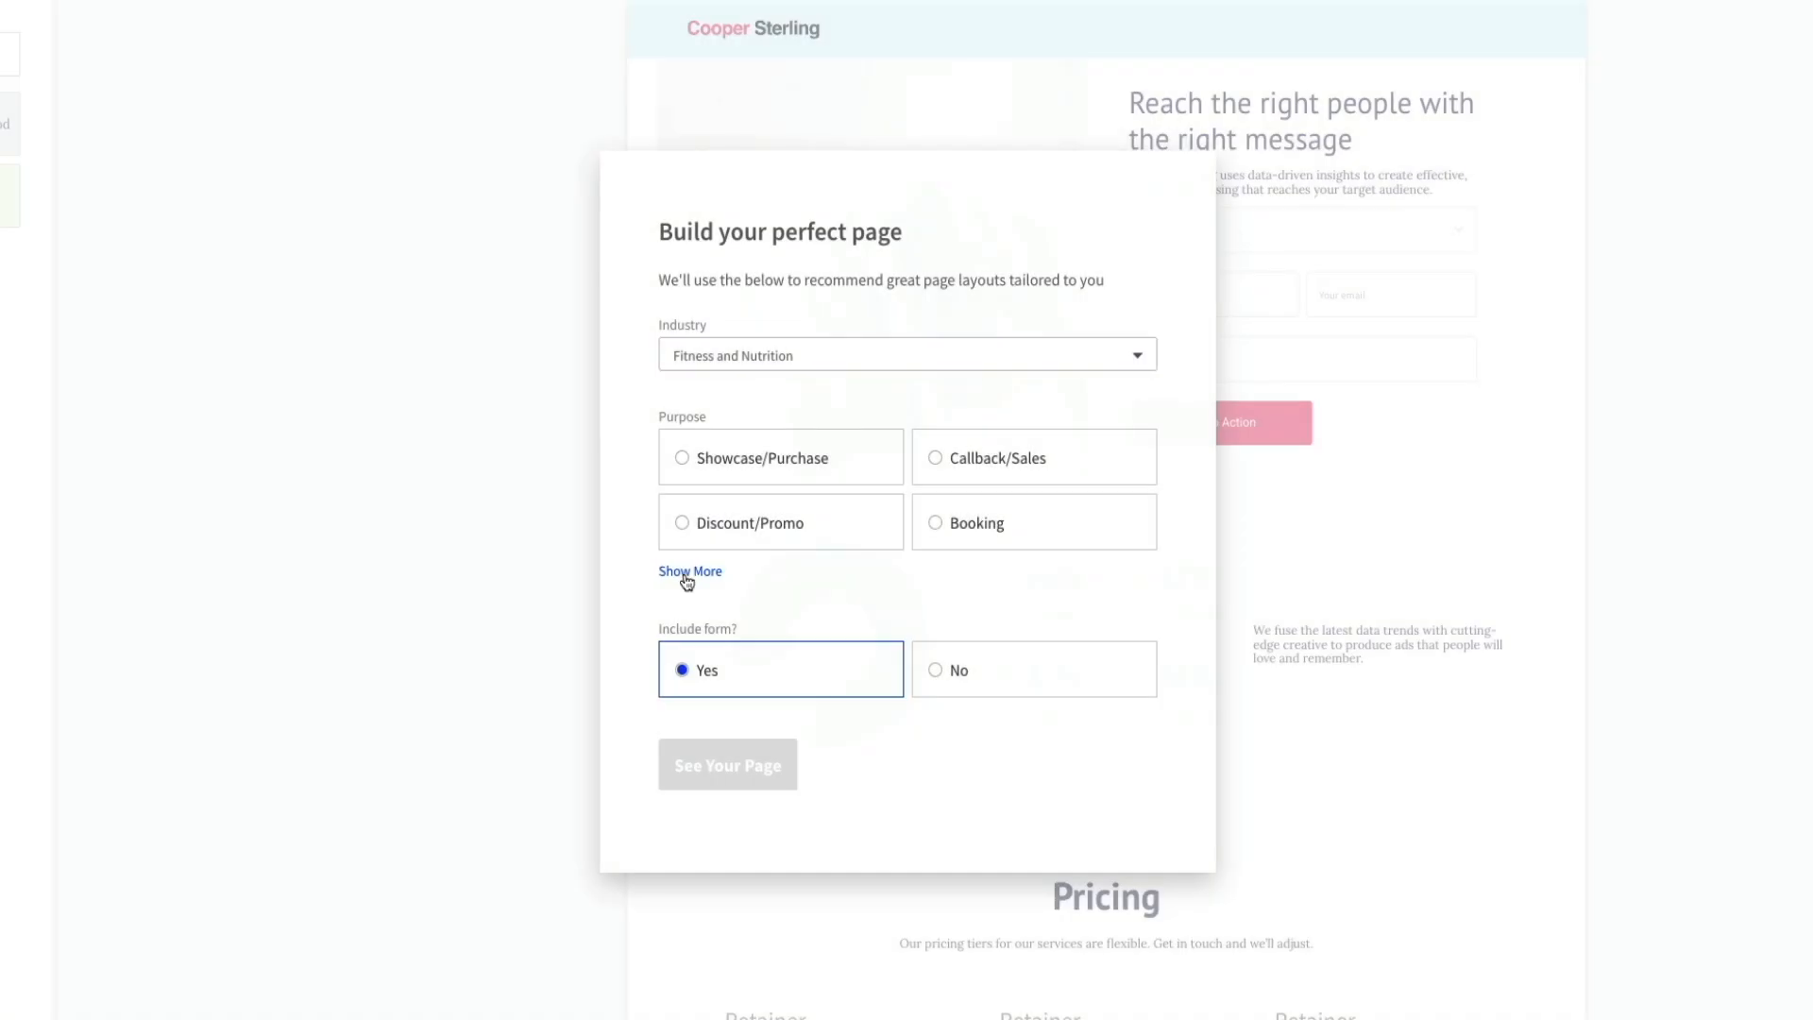
{"action": "left_click", "coordinate": [685, 576]}
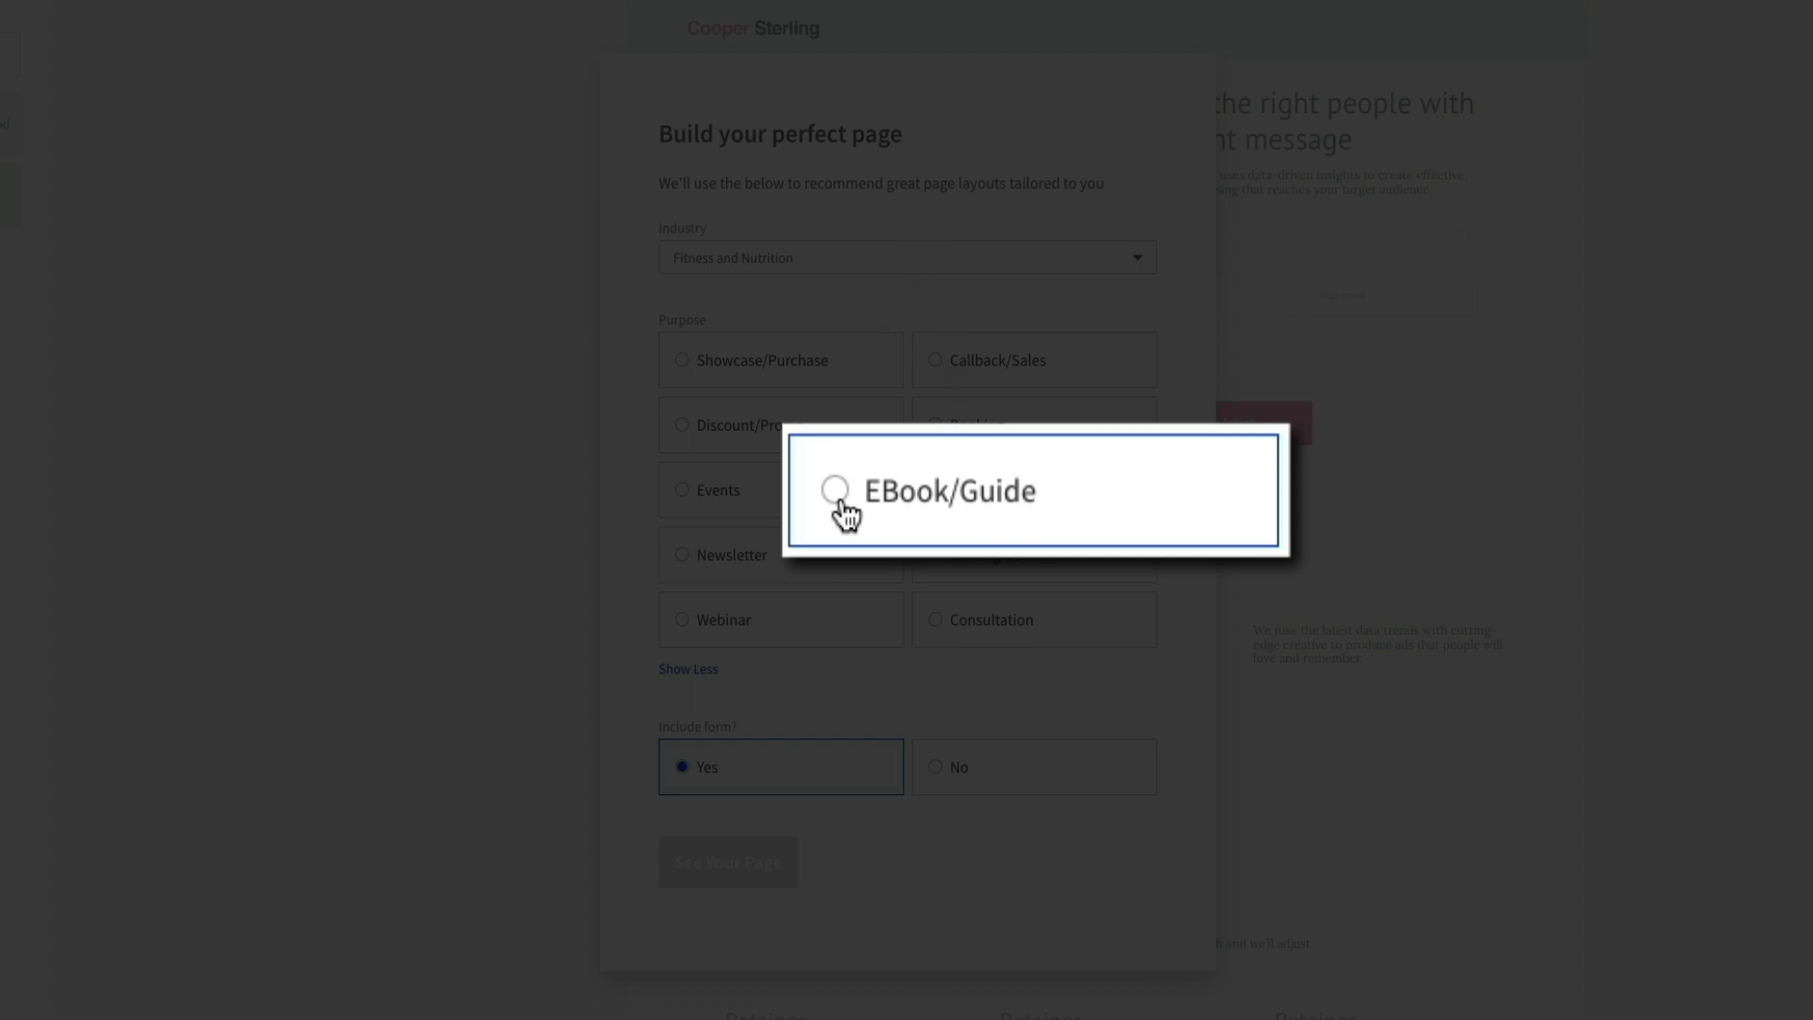
{"action": "left_click", "coordinate": [937, 491]}
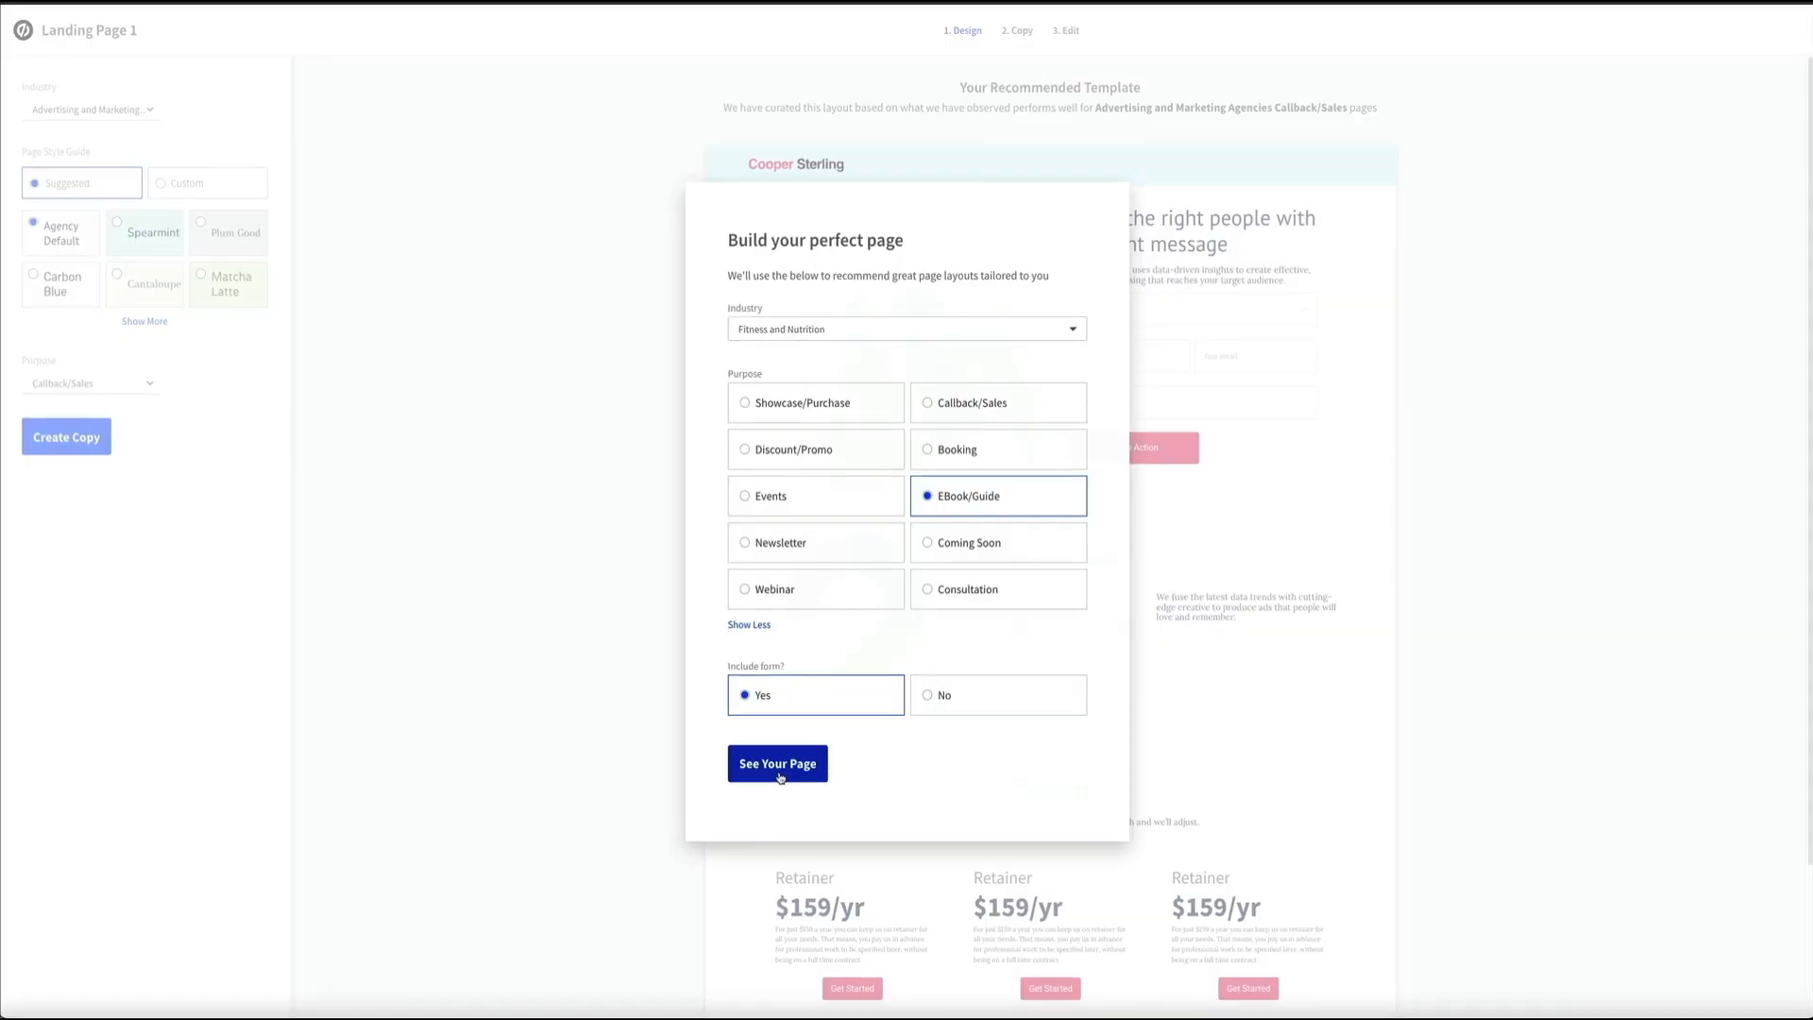
{"action": "left_click", "coordinate": [727, 862]}
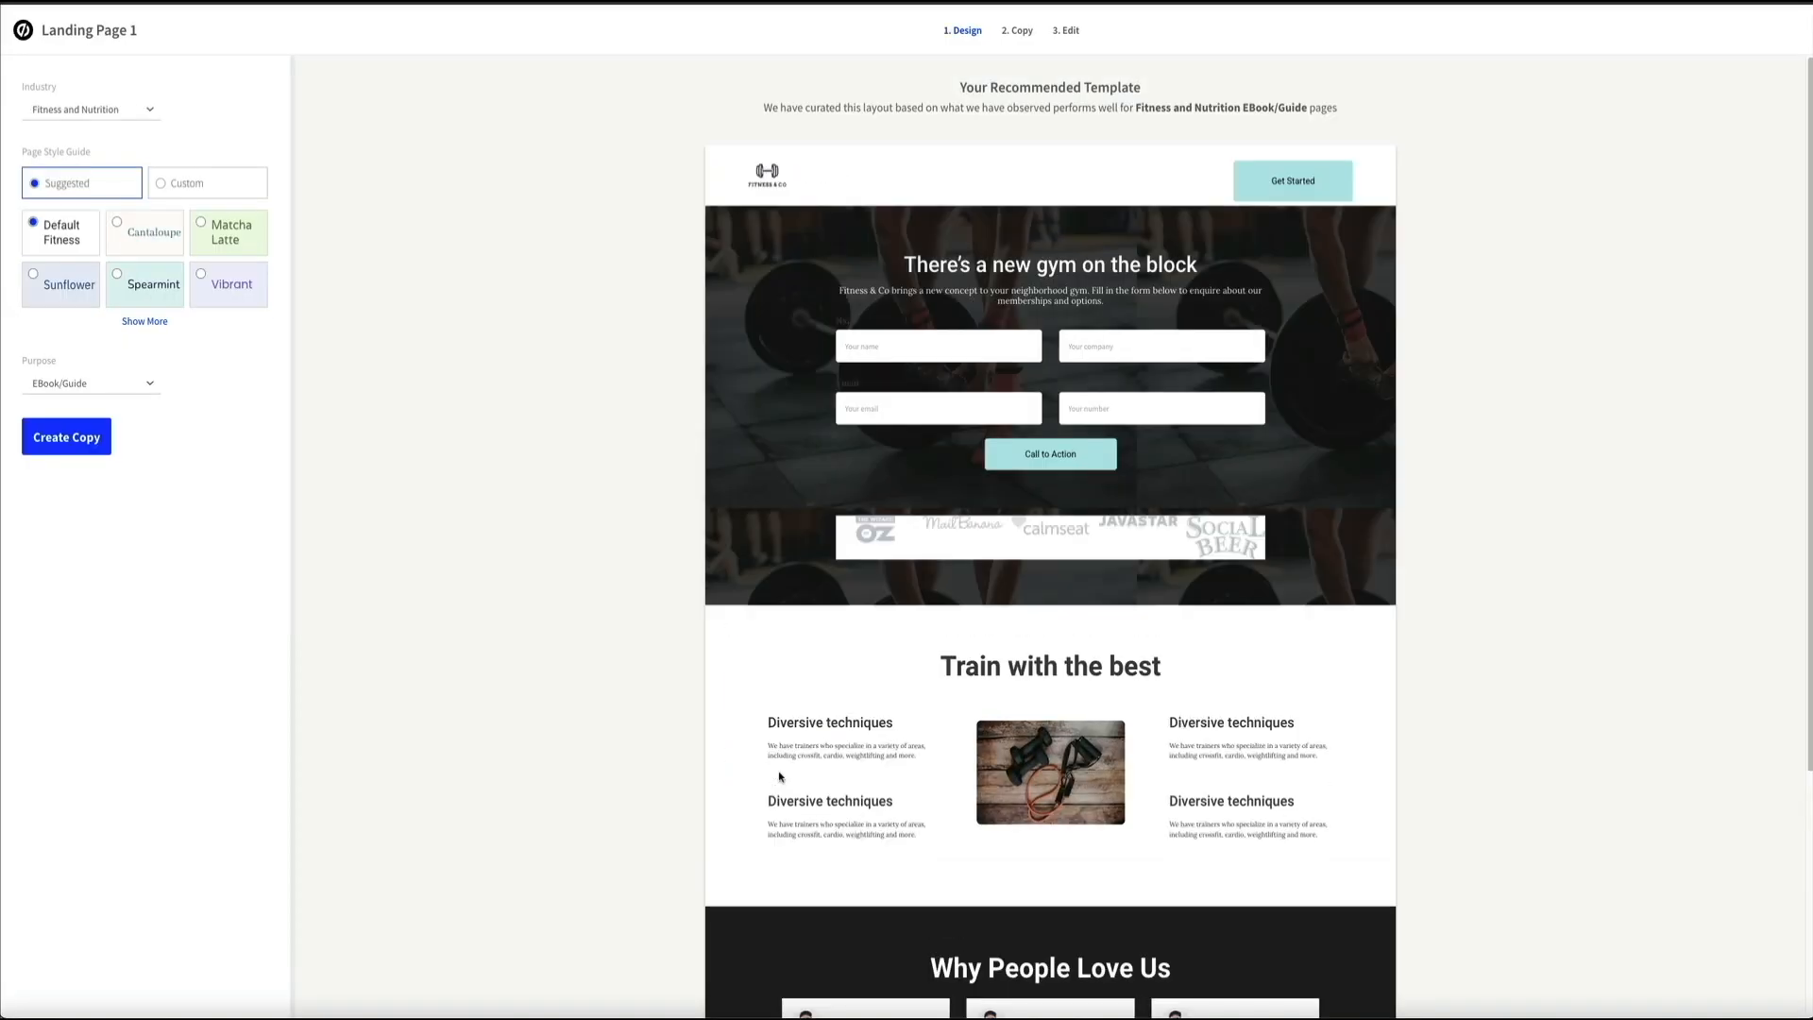
Step: Review the recommended fitness template and change the page's industry to Catering and Restaurants
{"action": "scroll", "coordinate": [740, 794], "scroll_direction": "down", "scroll_amount": 2}
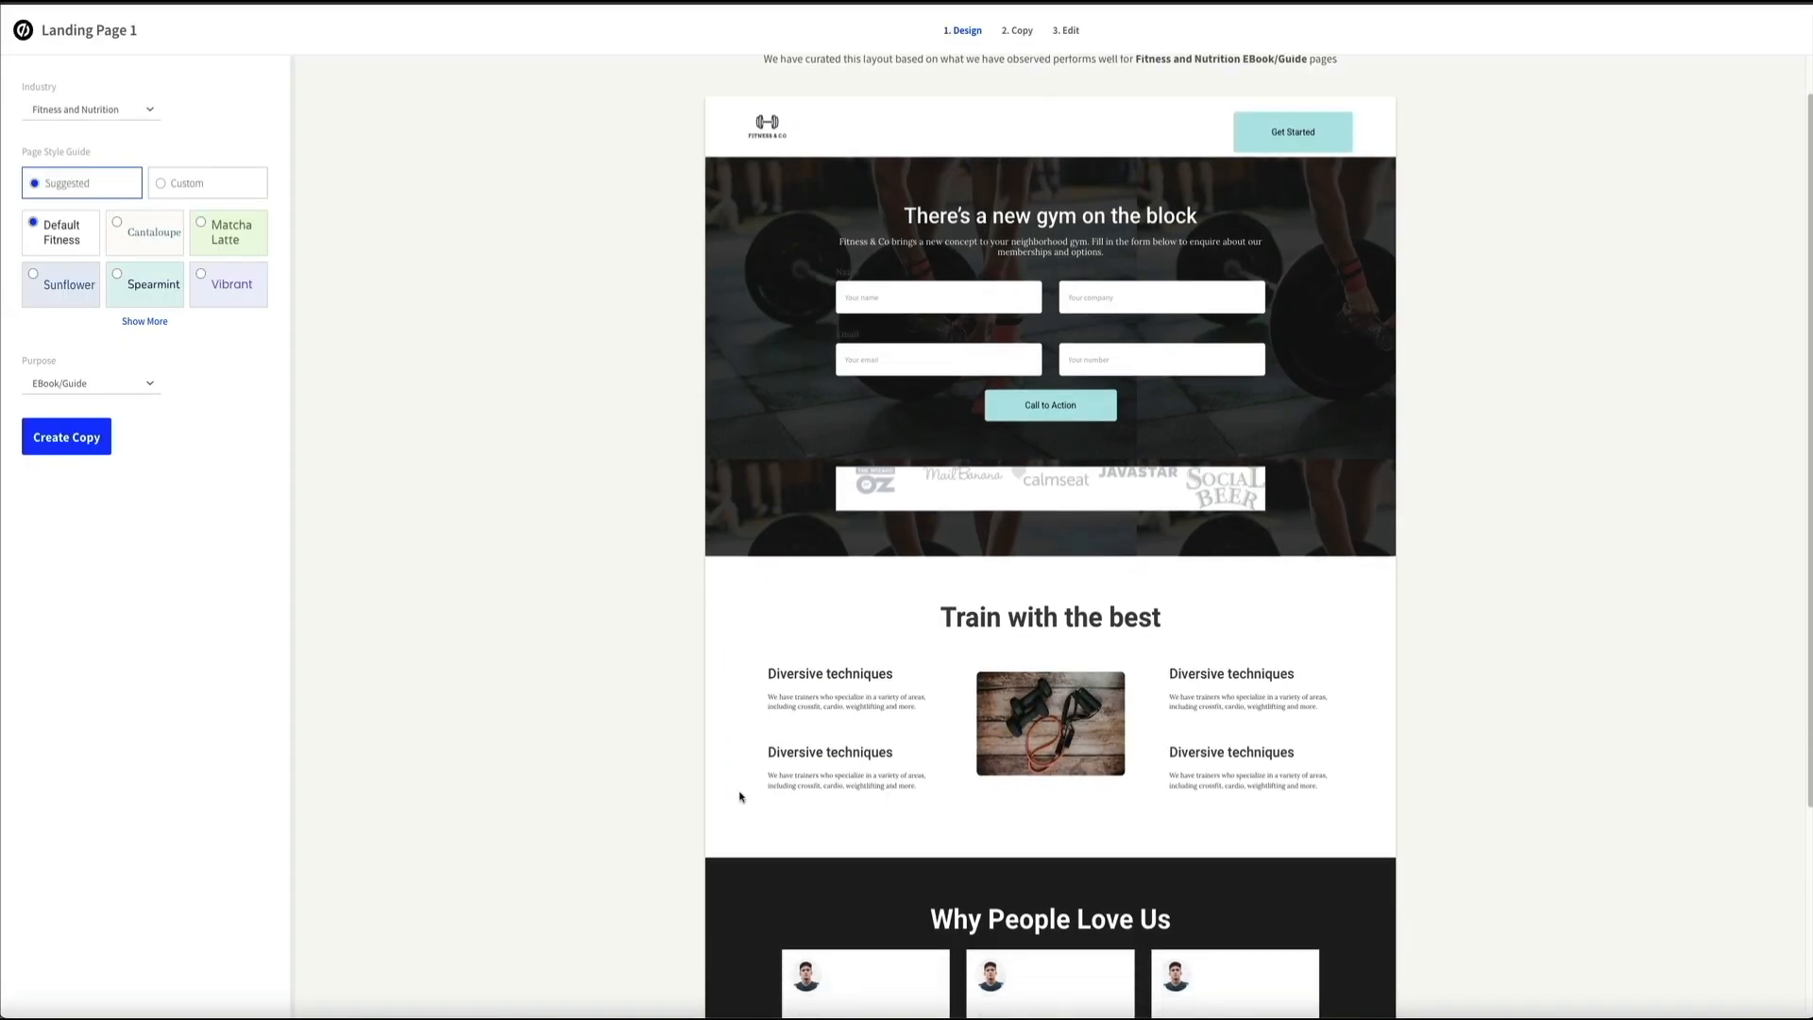
{"action": "scroll", "coordinate": [740, 786], "scroll_direction": "down", "scroll_amount": 3}
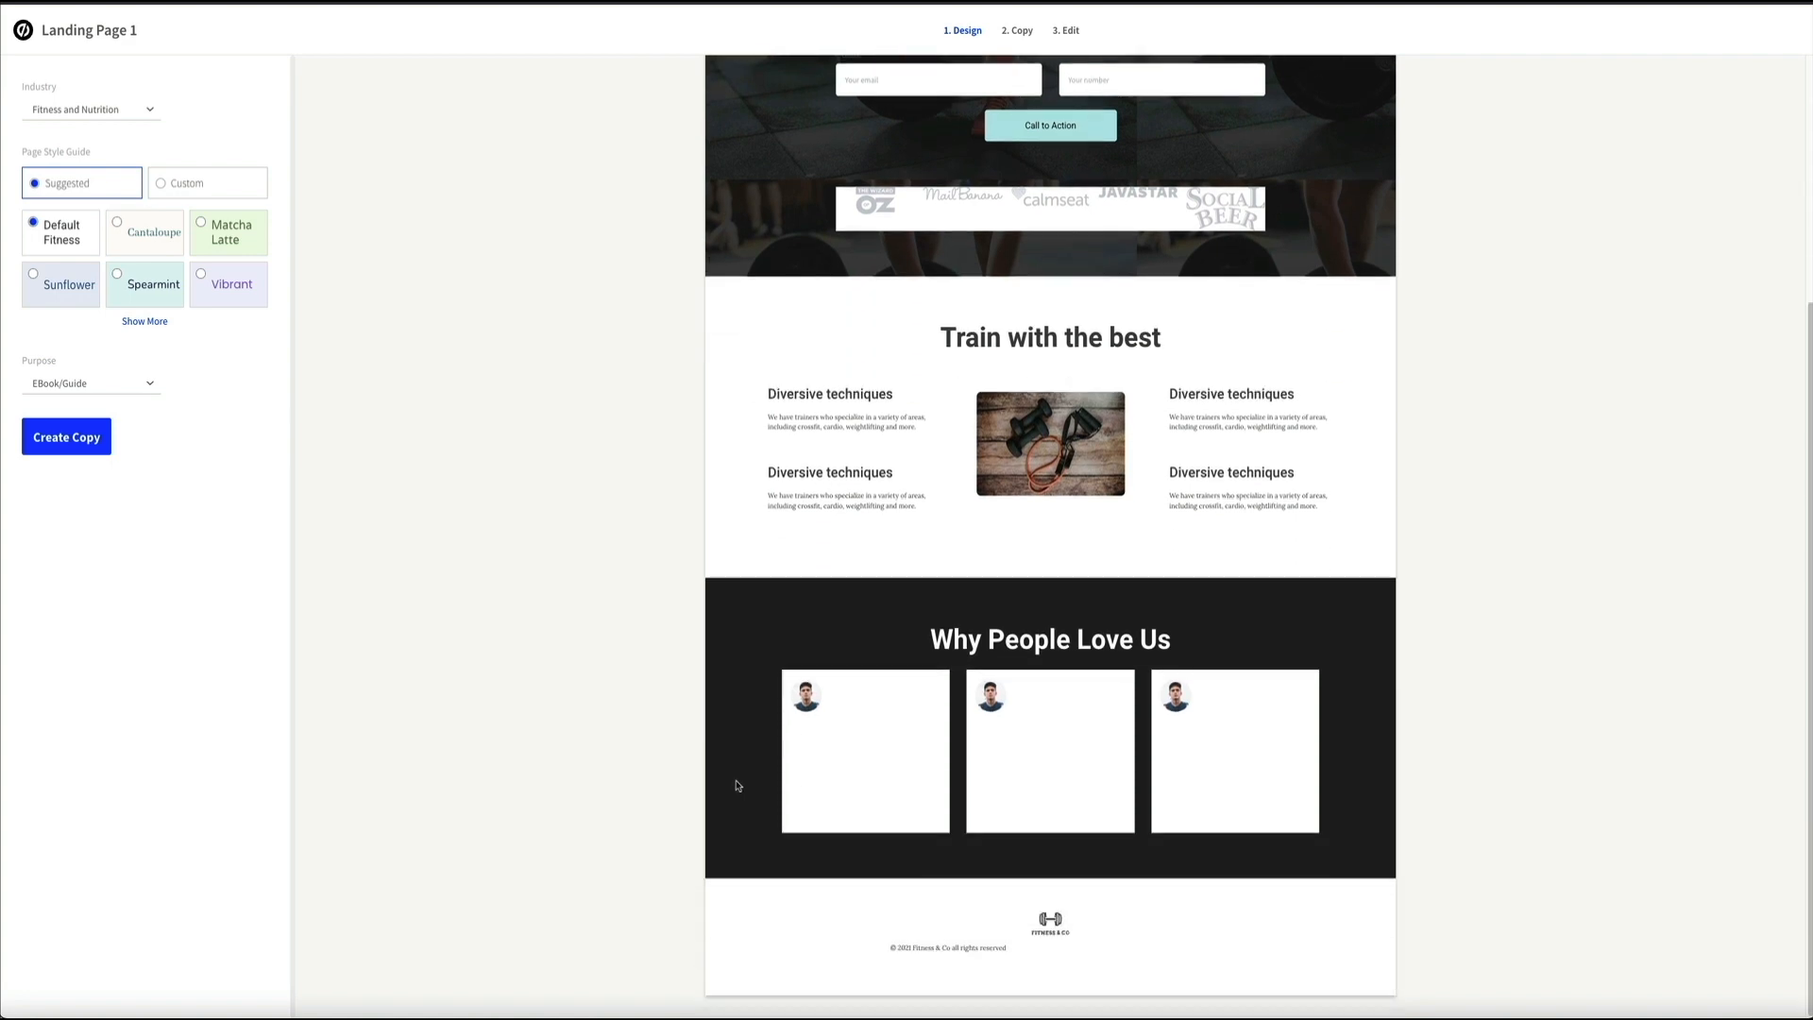
{"action": "scroll", "coordinate": [737, 786], "scroll_direction": "up", "scroll_amount": 3}
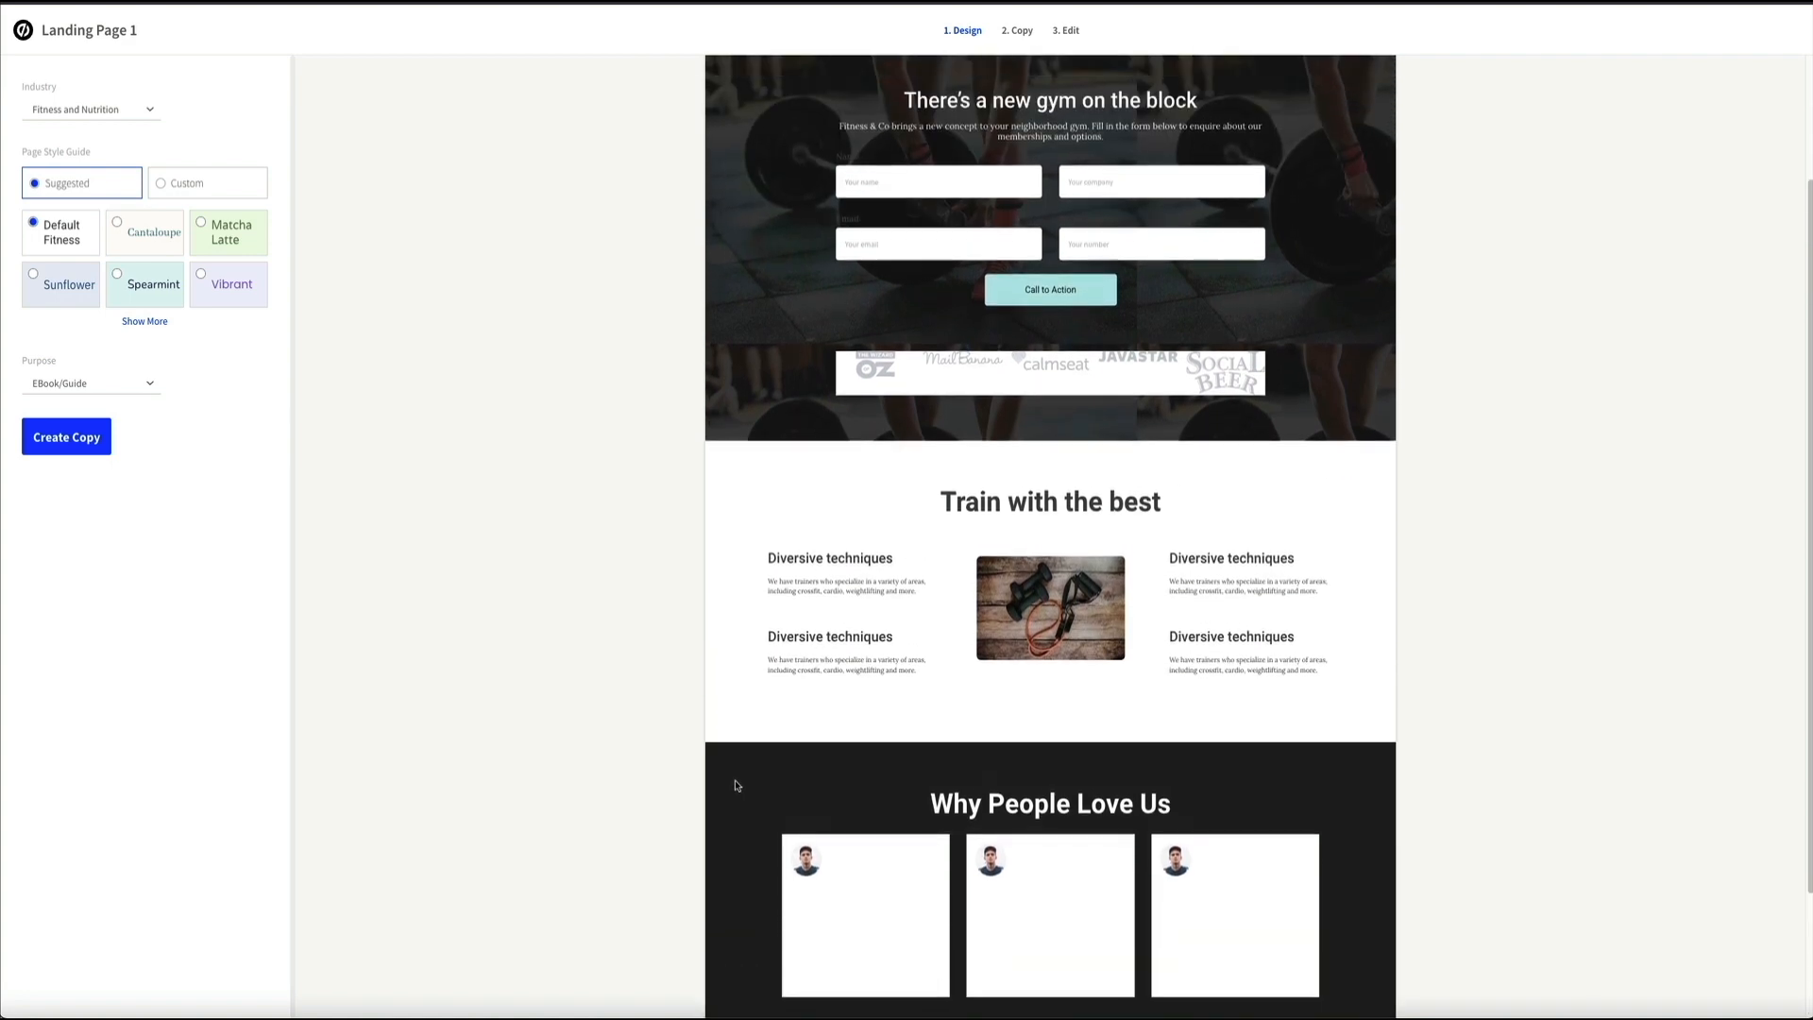
{"action": "scroll", "coordinate": [738, 785], "scroll_direction": "up", "scroll_amount": 2}
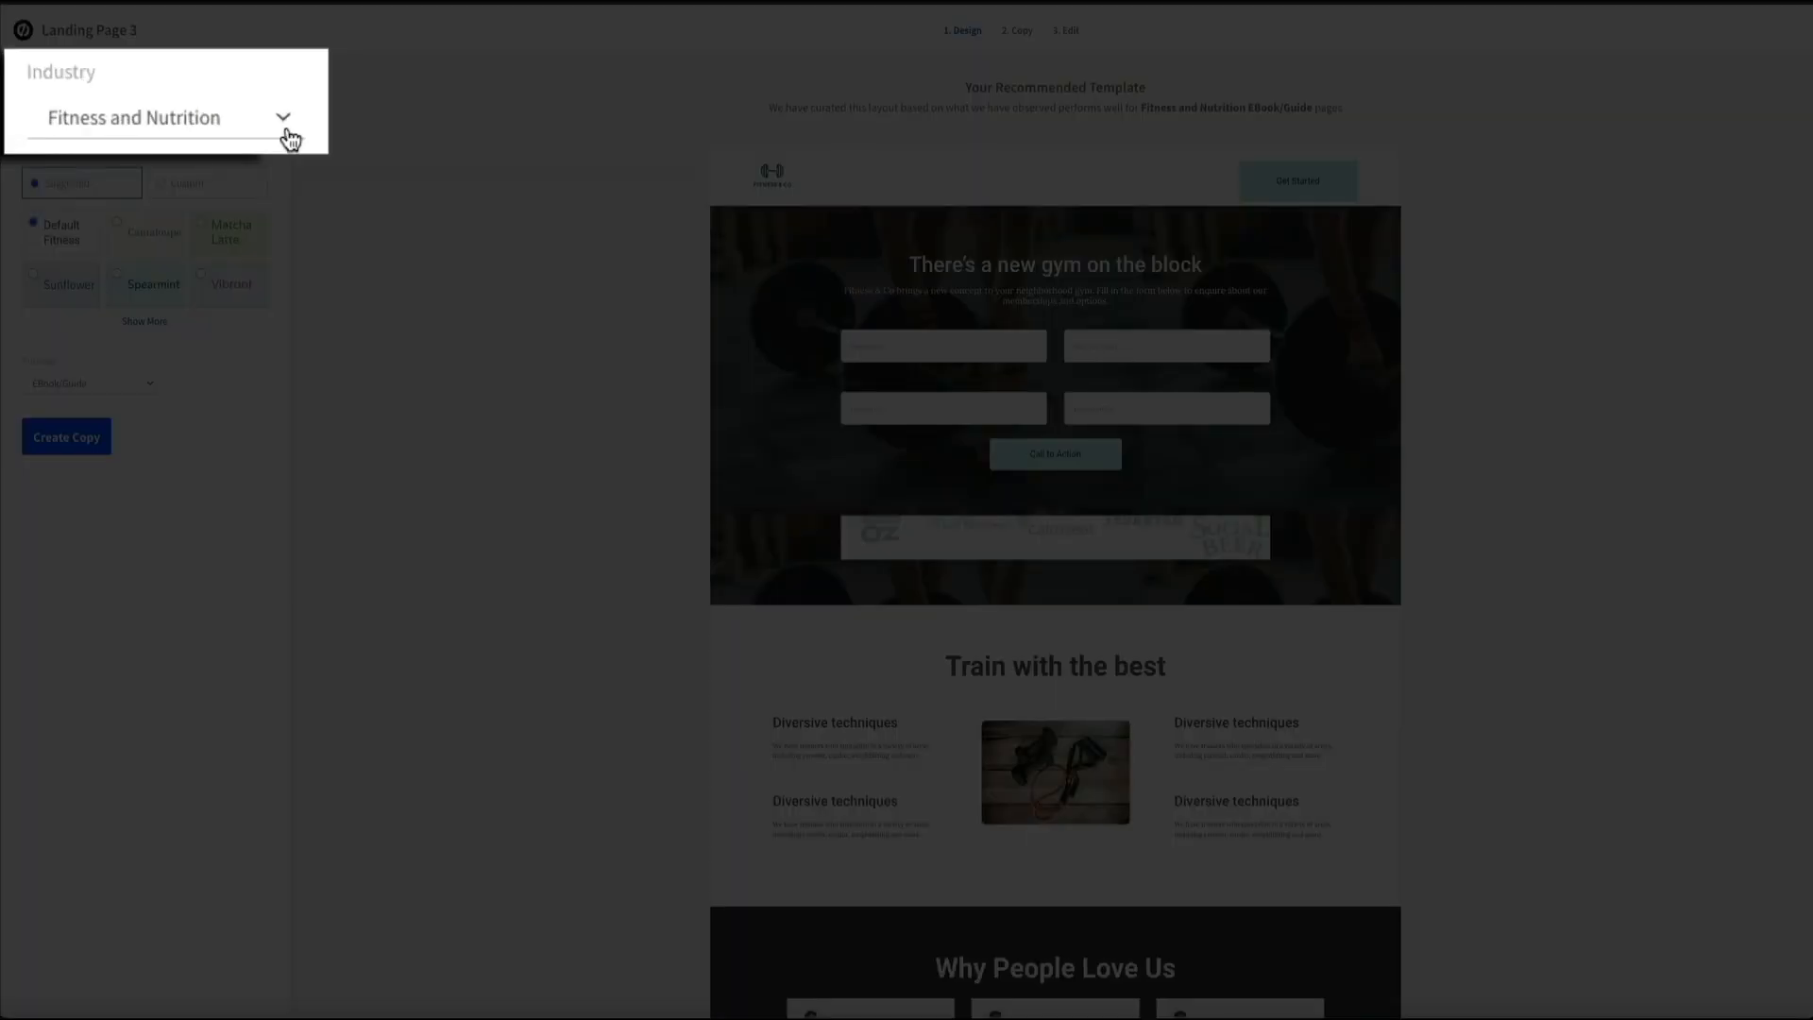
{"action": "left_click", "coordinate": [151, 112]}
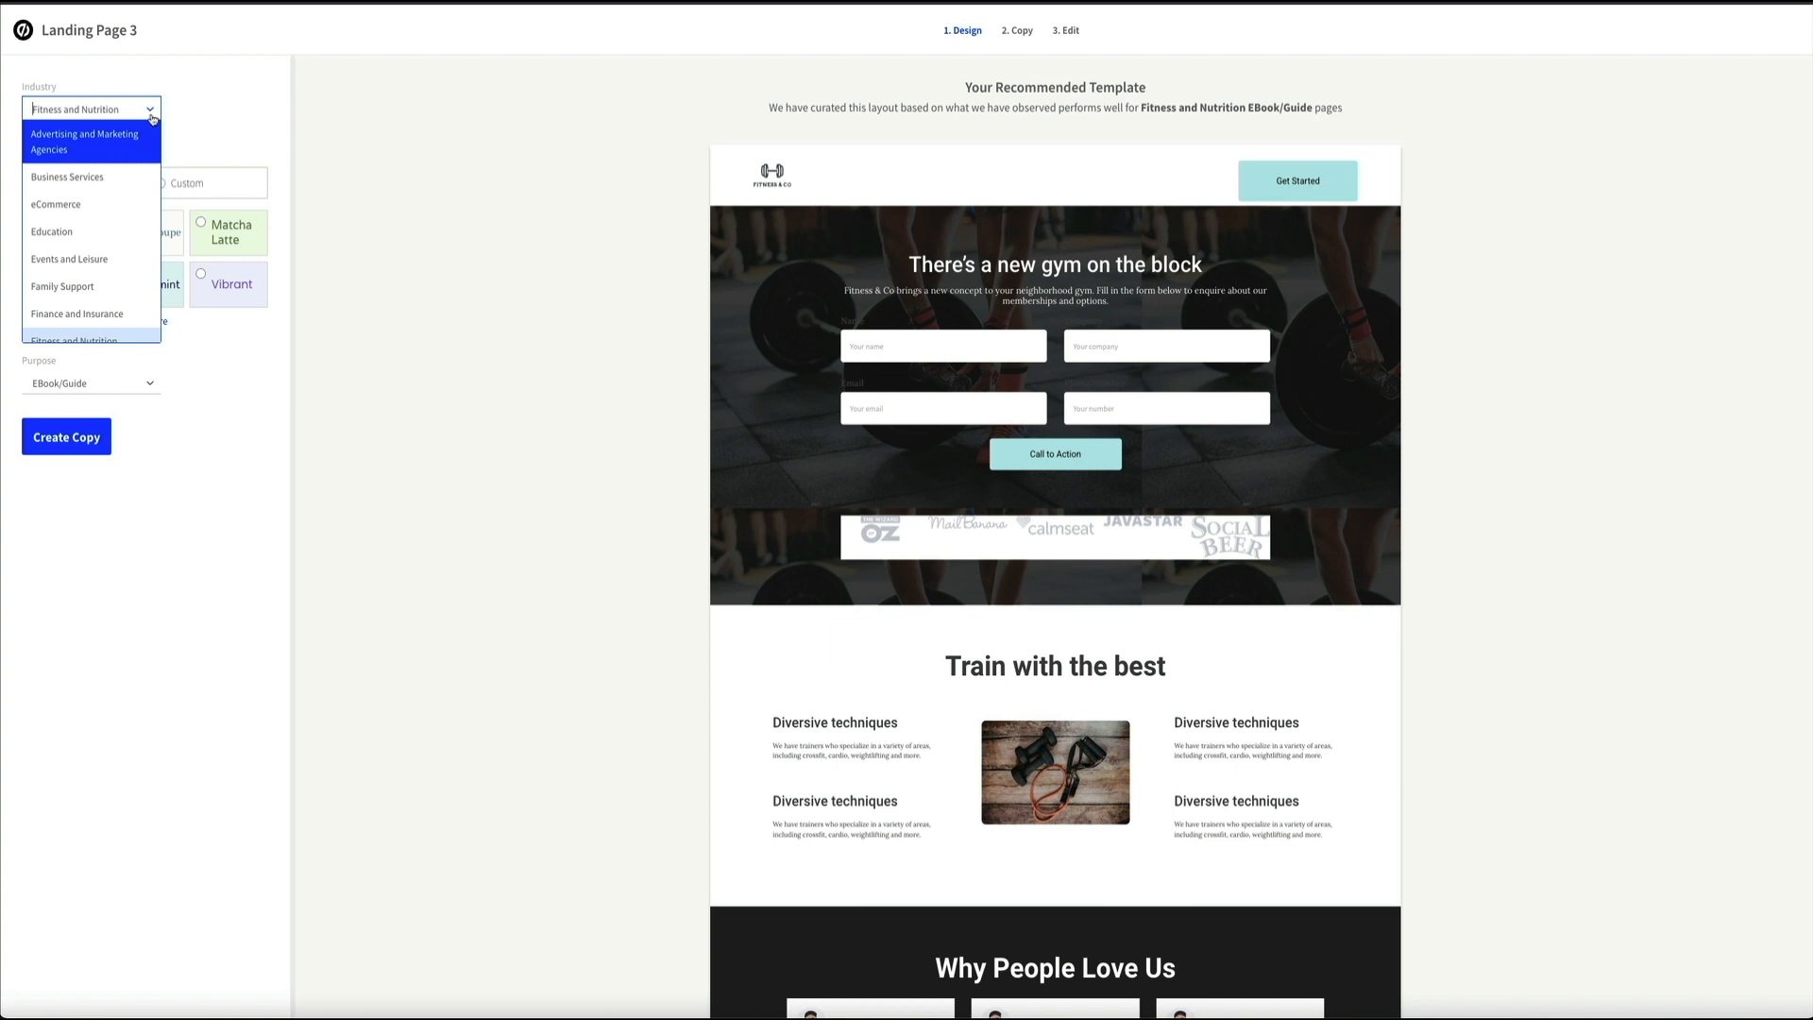
{"action": "scroll", "coordinate": [113, 198], "scroll_direction": "down", "scroll_amount": 1}
{"action": "scroll", "coordinate": [142, 283], "scroll_direction": "down", "scroll_amount": 1}
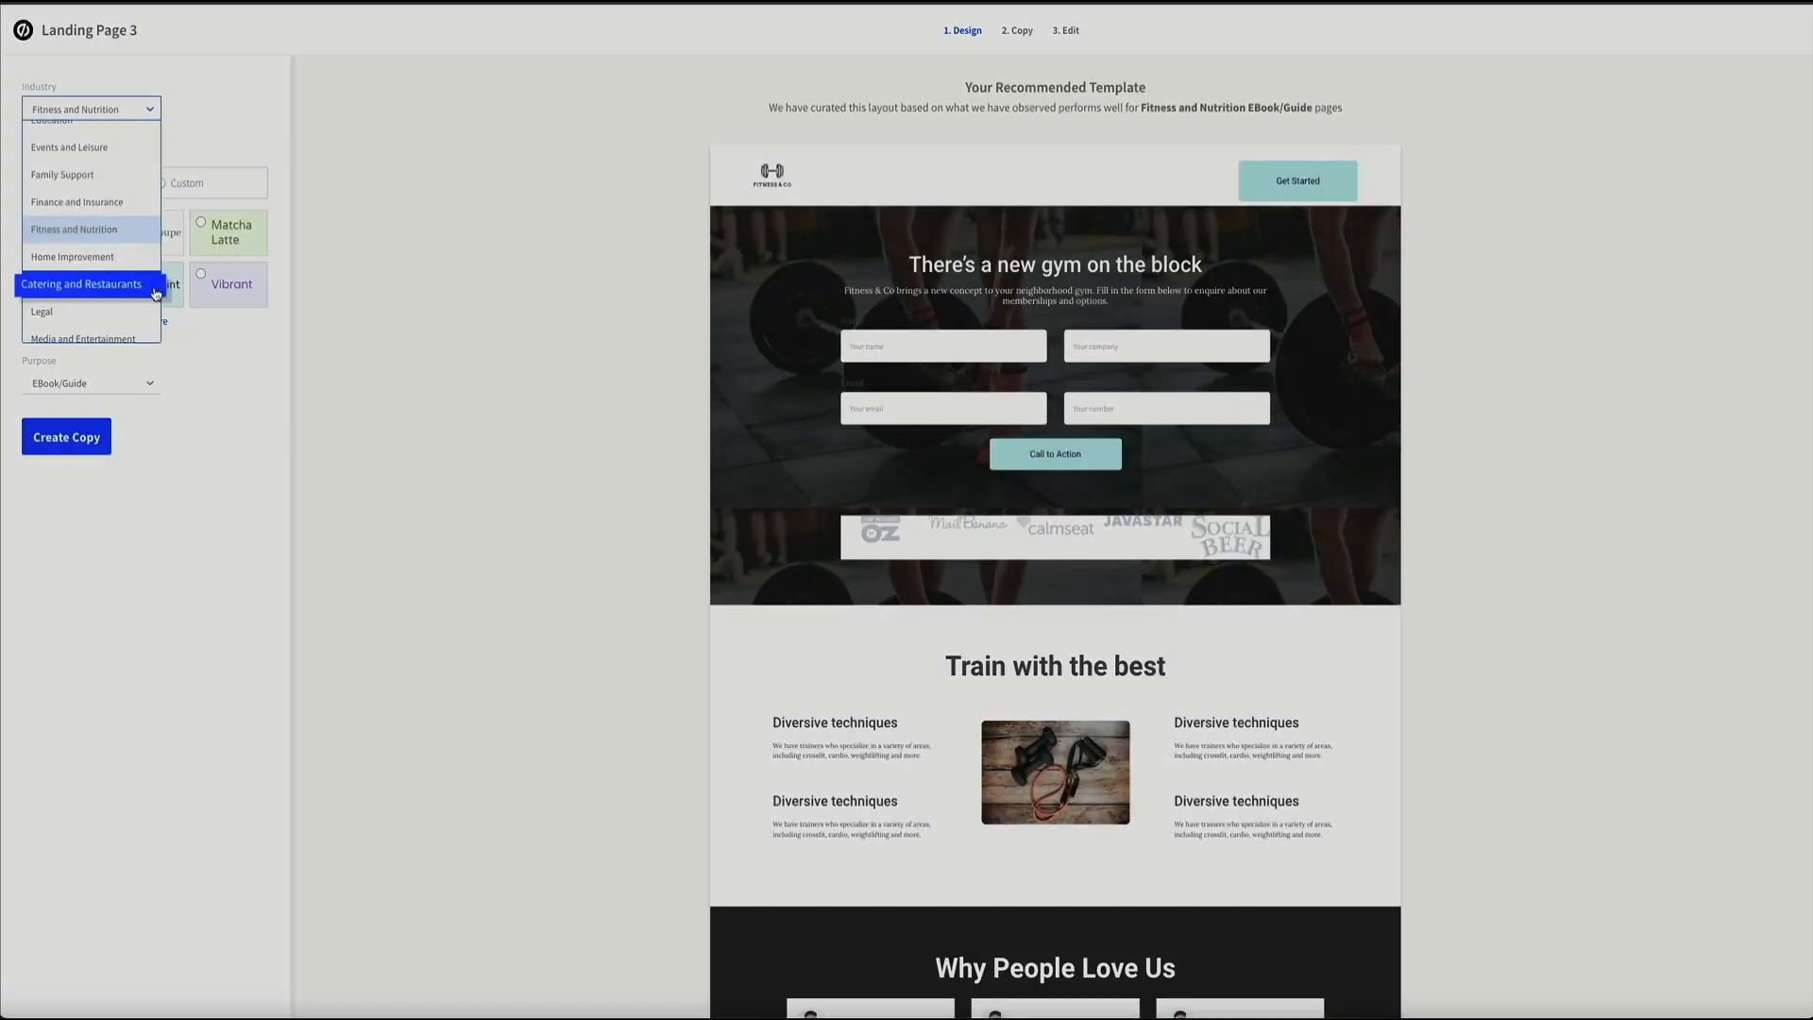
{"action": "left_click", "coordinate": [151, 284]}
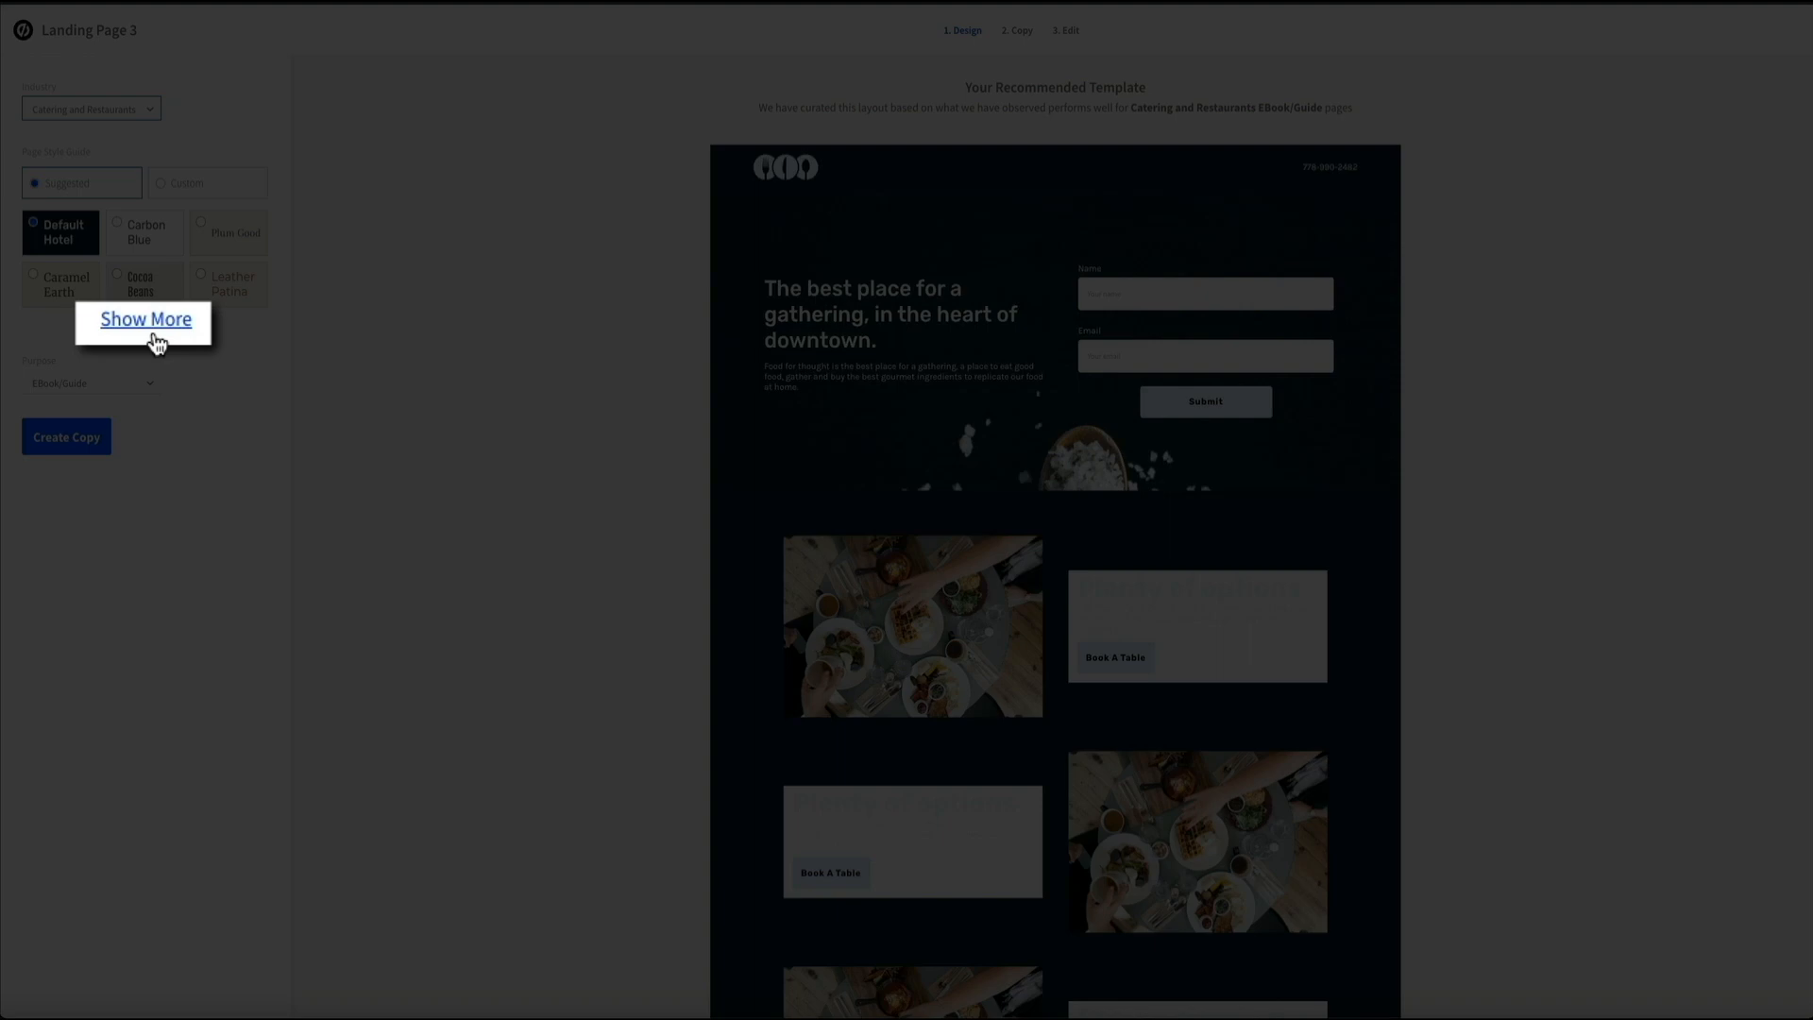
Step: Try several suggested page style guides, including Cocoa Beans, Highrise and Moonstone, settle on Sunflower and continue to creating the copy
{"action": "left_click", "coordinate": [150, 323]}
{"action": "left_click", "coordinate": [139, 290]}
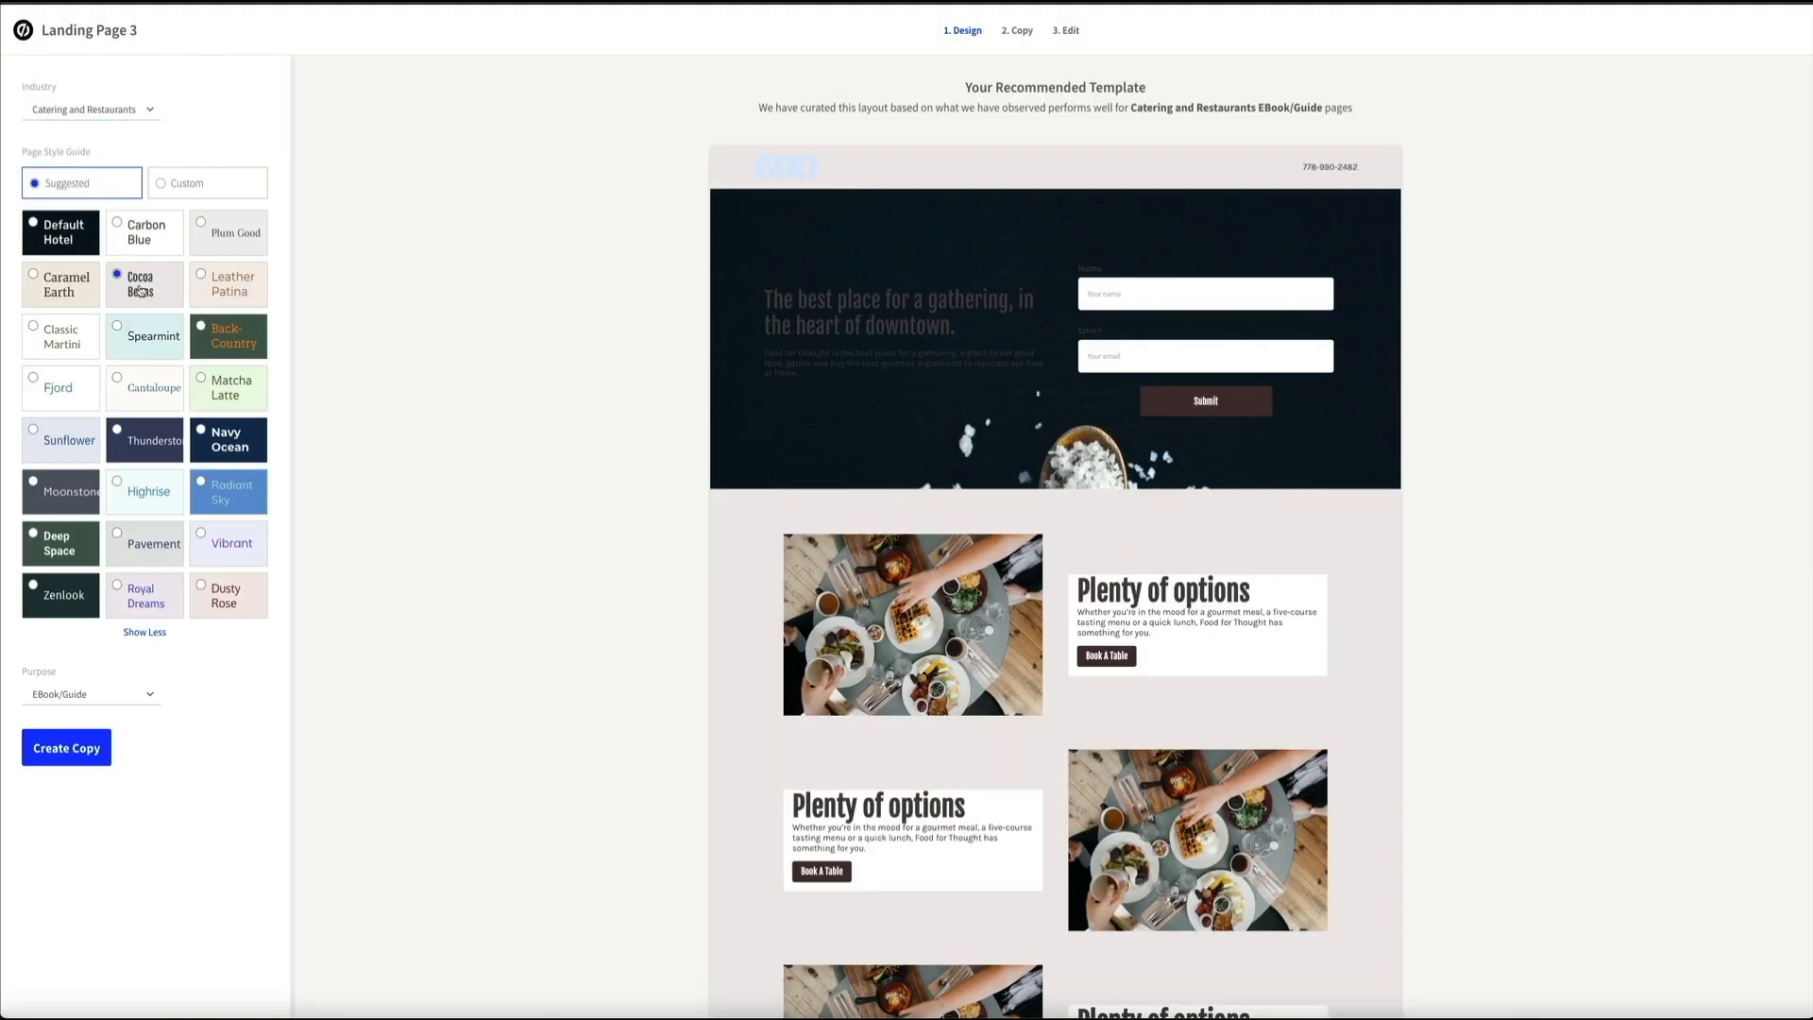
{"action": "left_click", "coordinate": [236, 394]}
{"action": "left_click", "coordinate": [146, 492]}
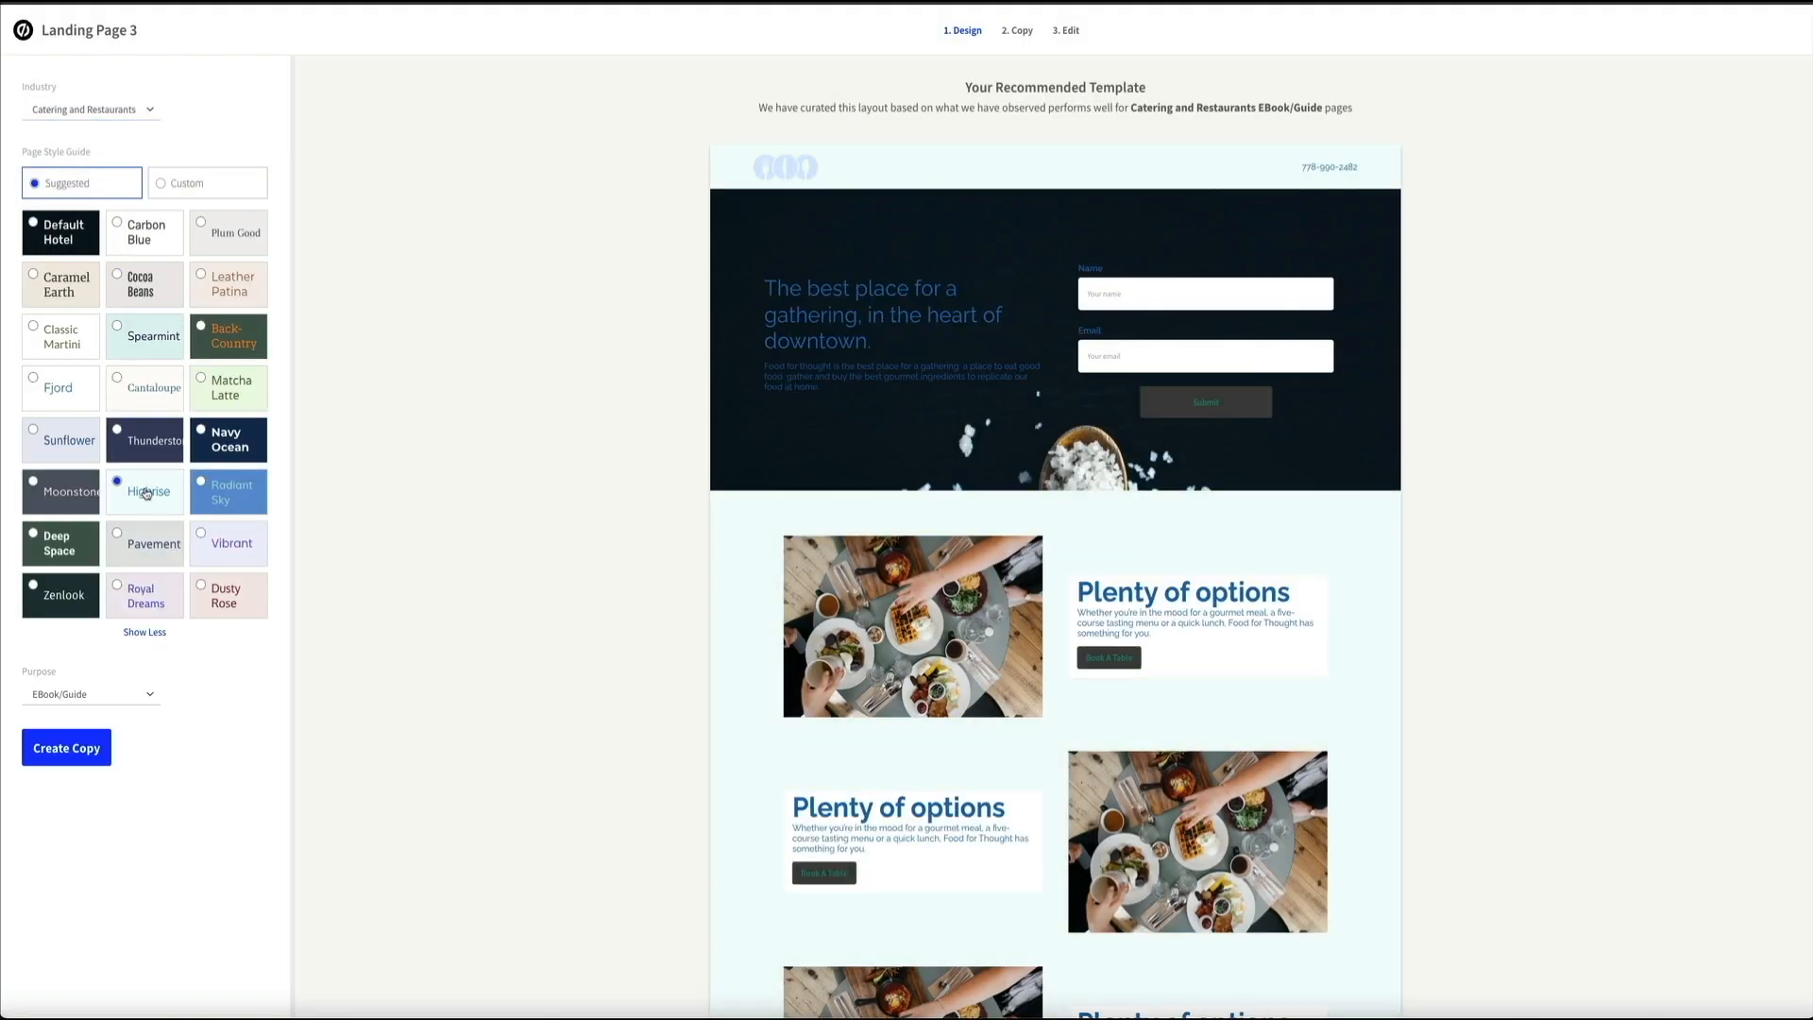
{"action": "left_click", "coordinate": [62, 387]}
{"action": "left_click", "coordinate": [60, 492]}
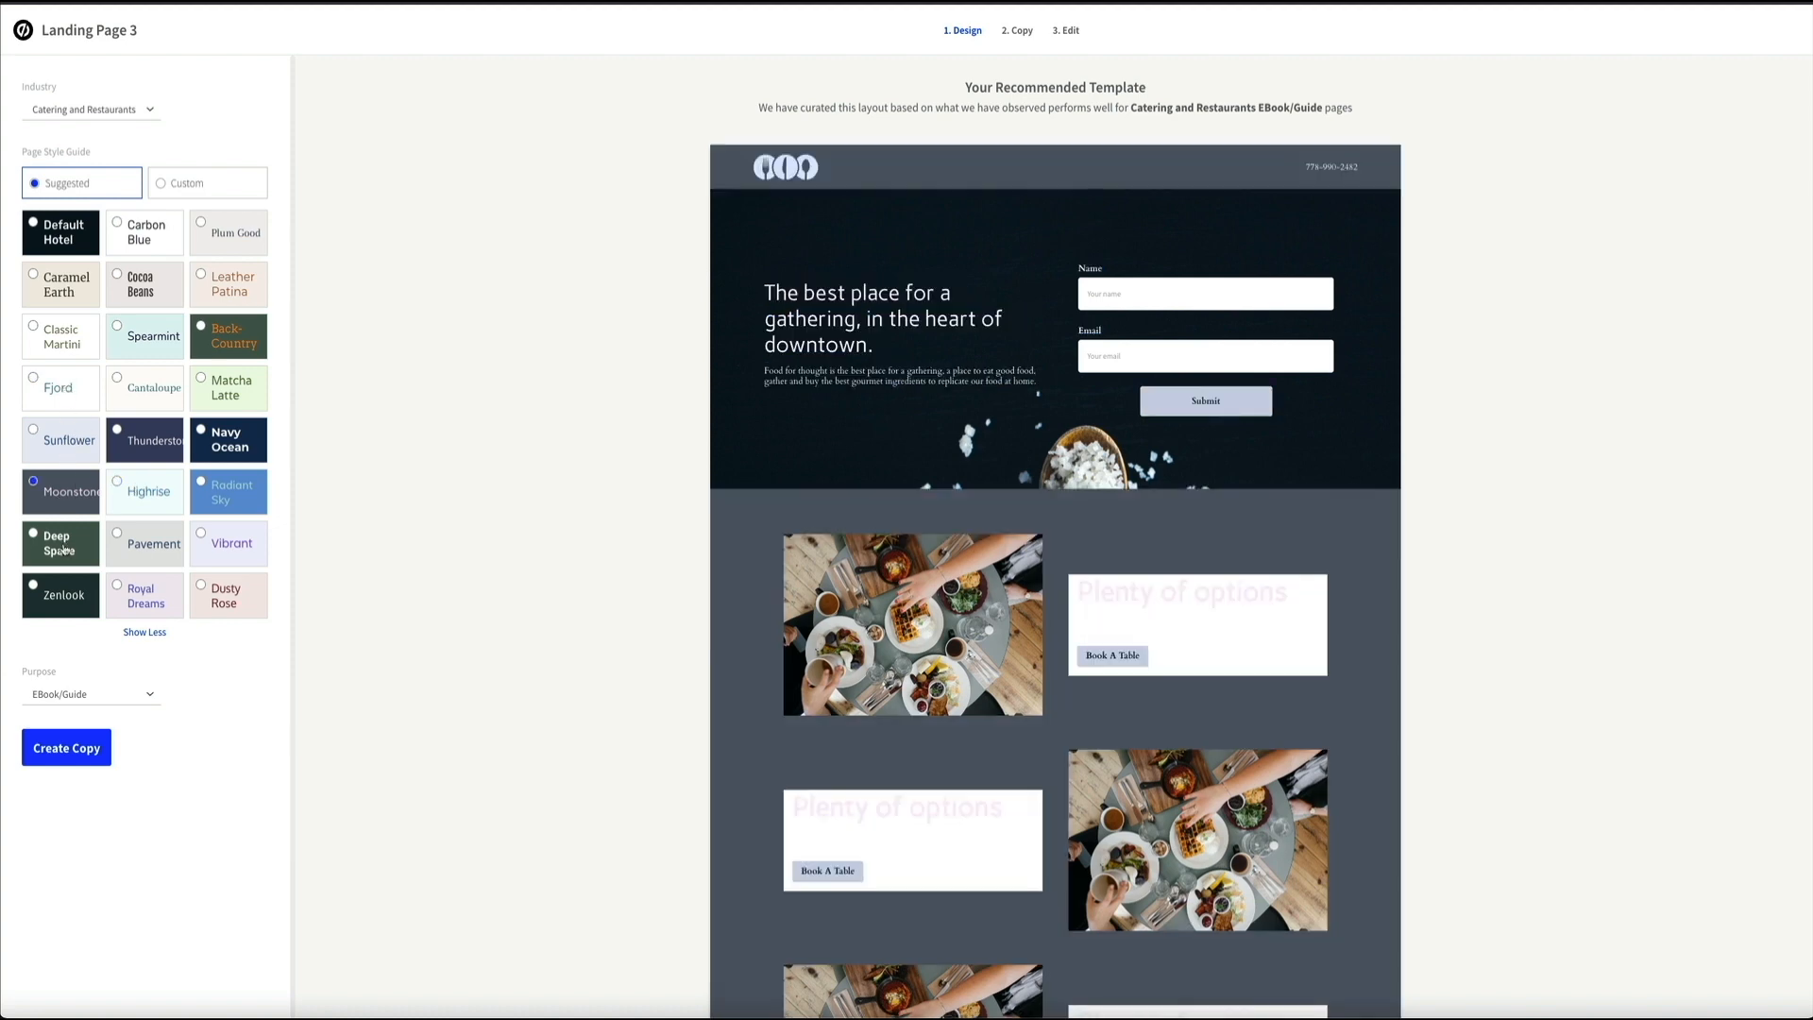
{"action": "left_click", "coordinate": [60, 447]}
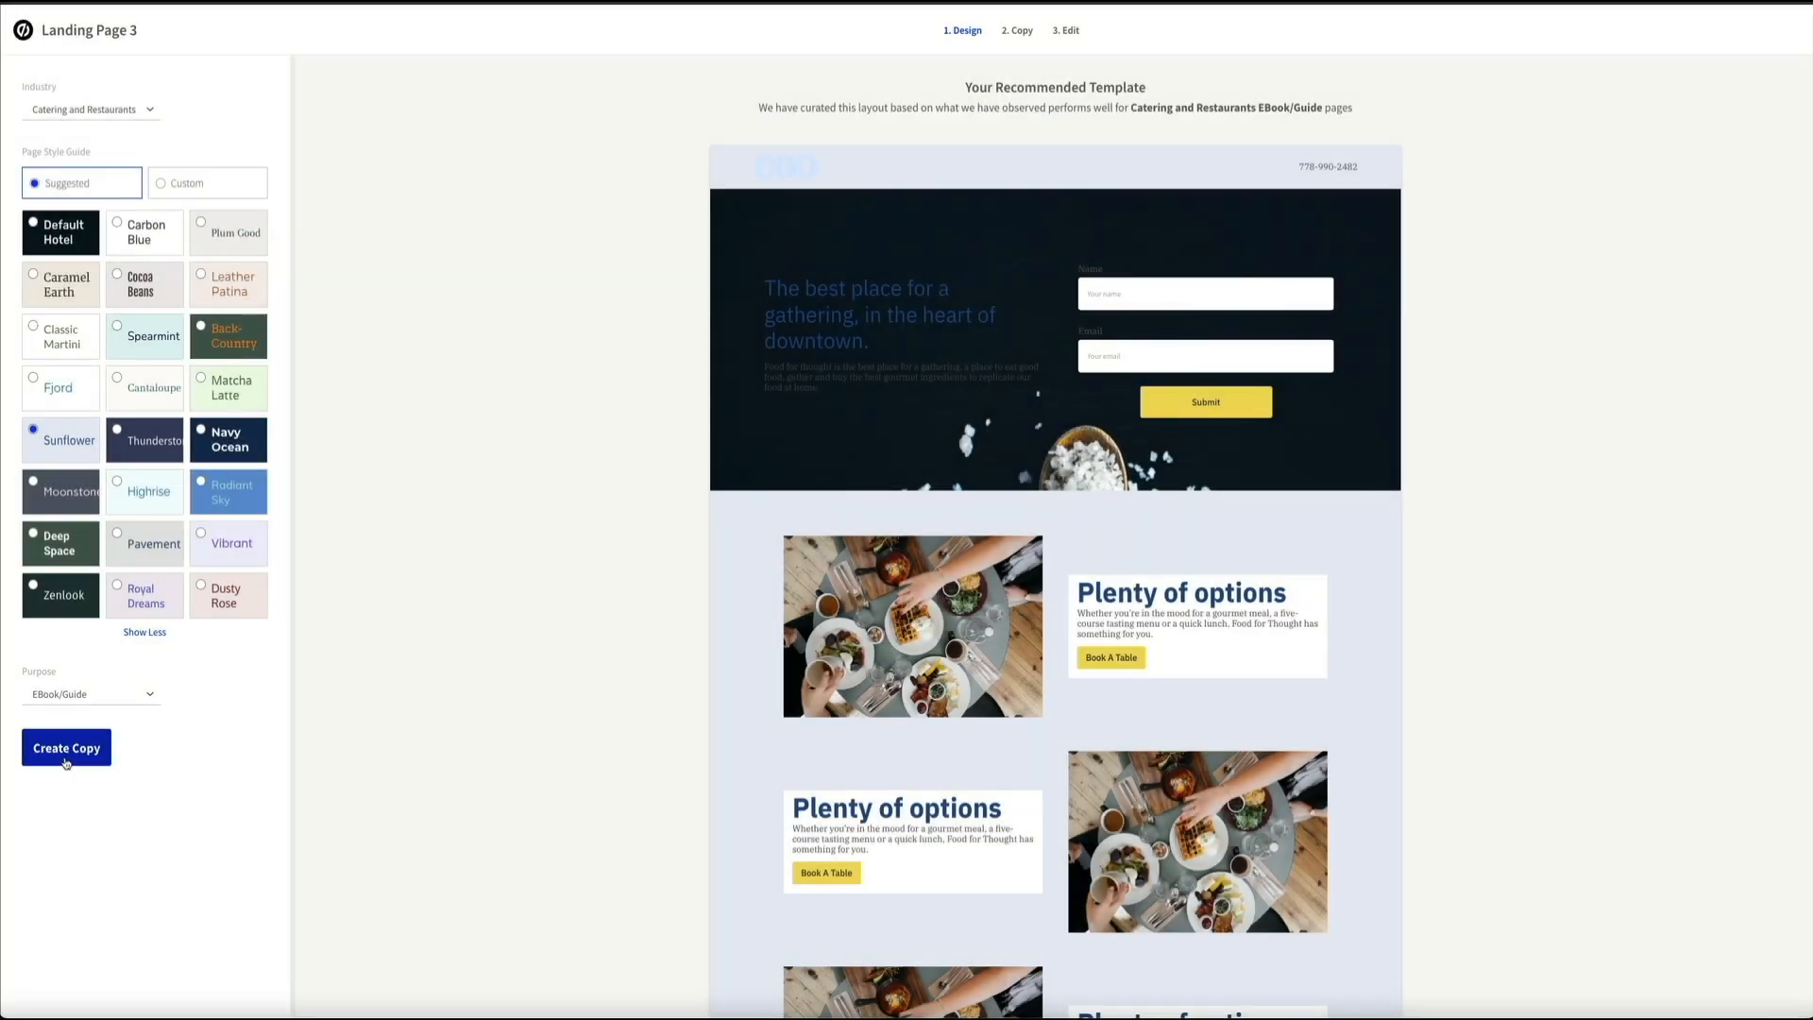
{"action": "left_click", "coordinate": [64, 751]}
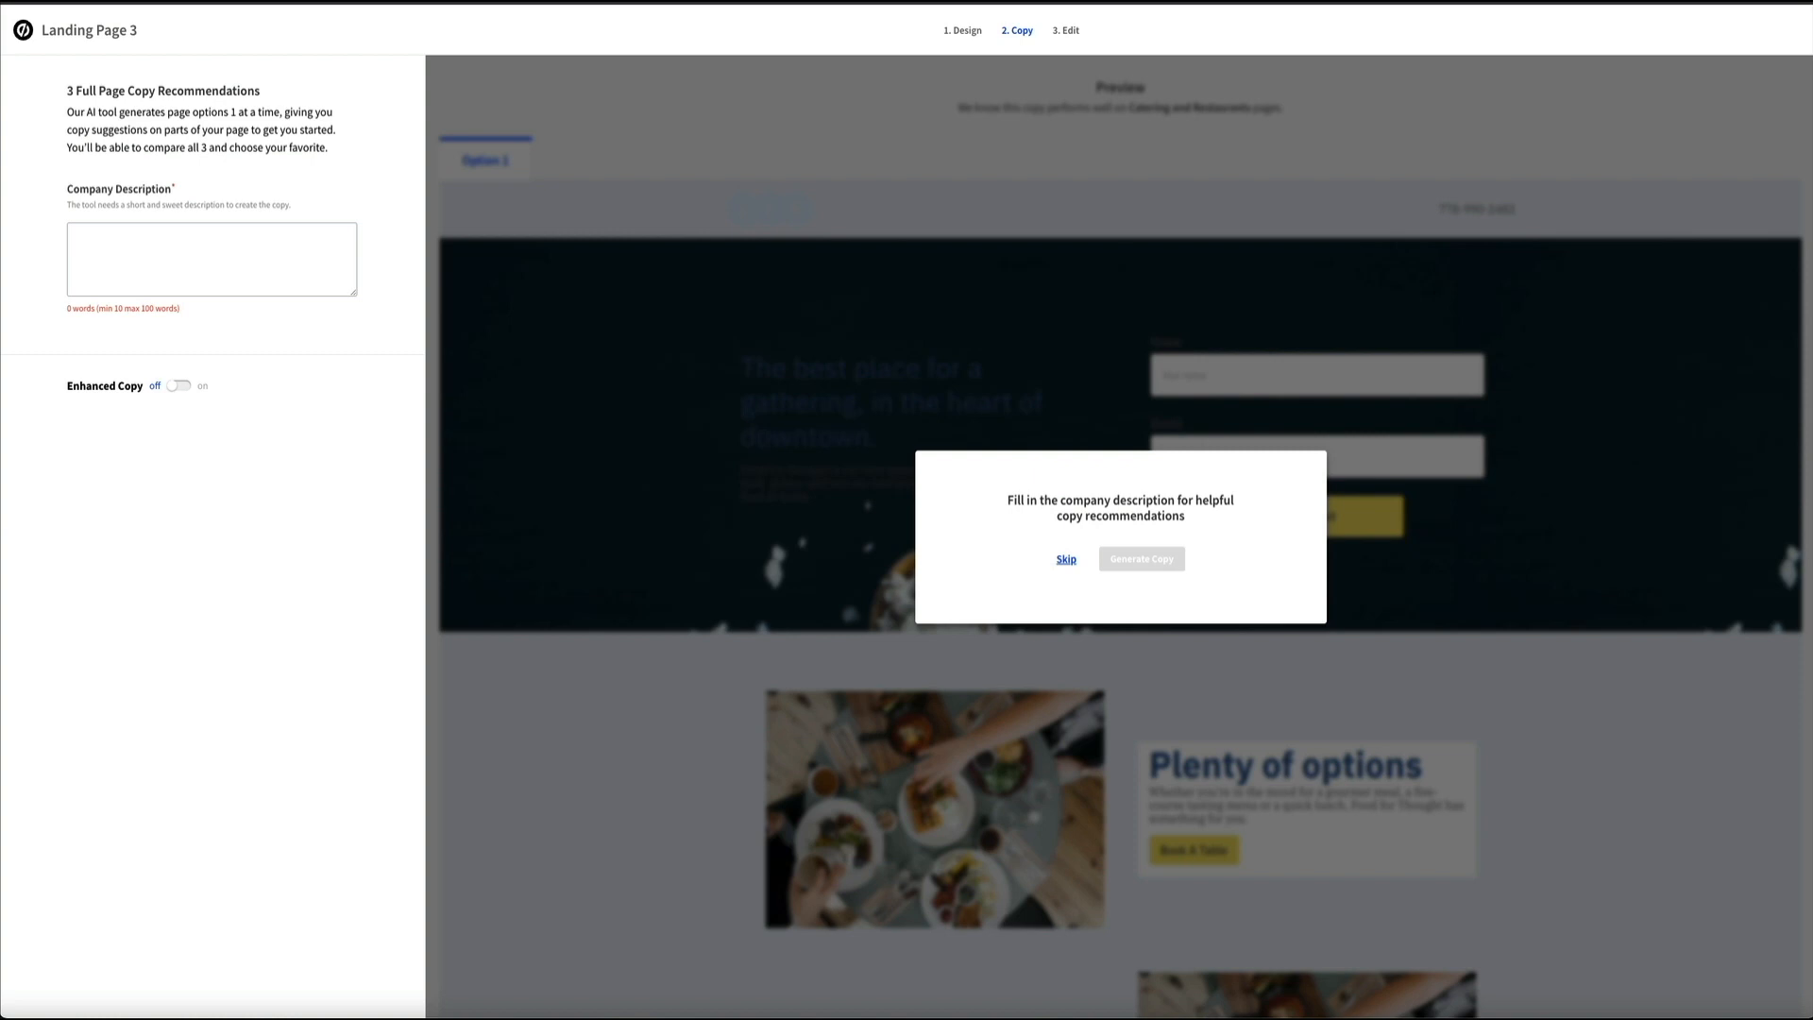
Step: Enter the company description "Kale and Croutons is a food blog specializing in farm to table, healthy recipes."
{"action": "left_click", "coordinate": [83, 233]}
{"action": "type", "text": "Kale "}
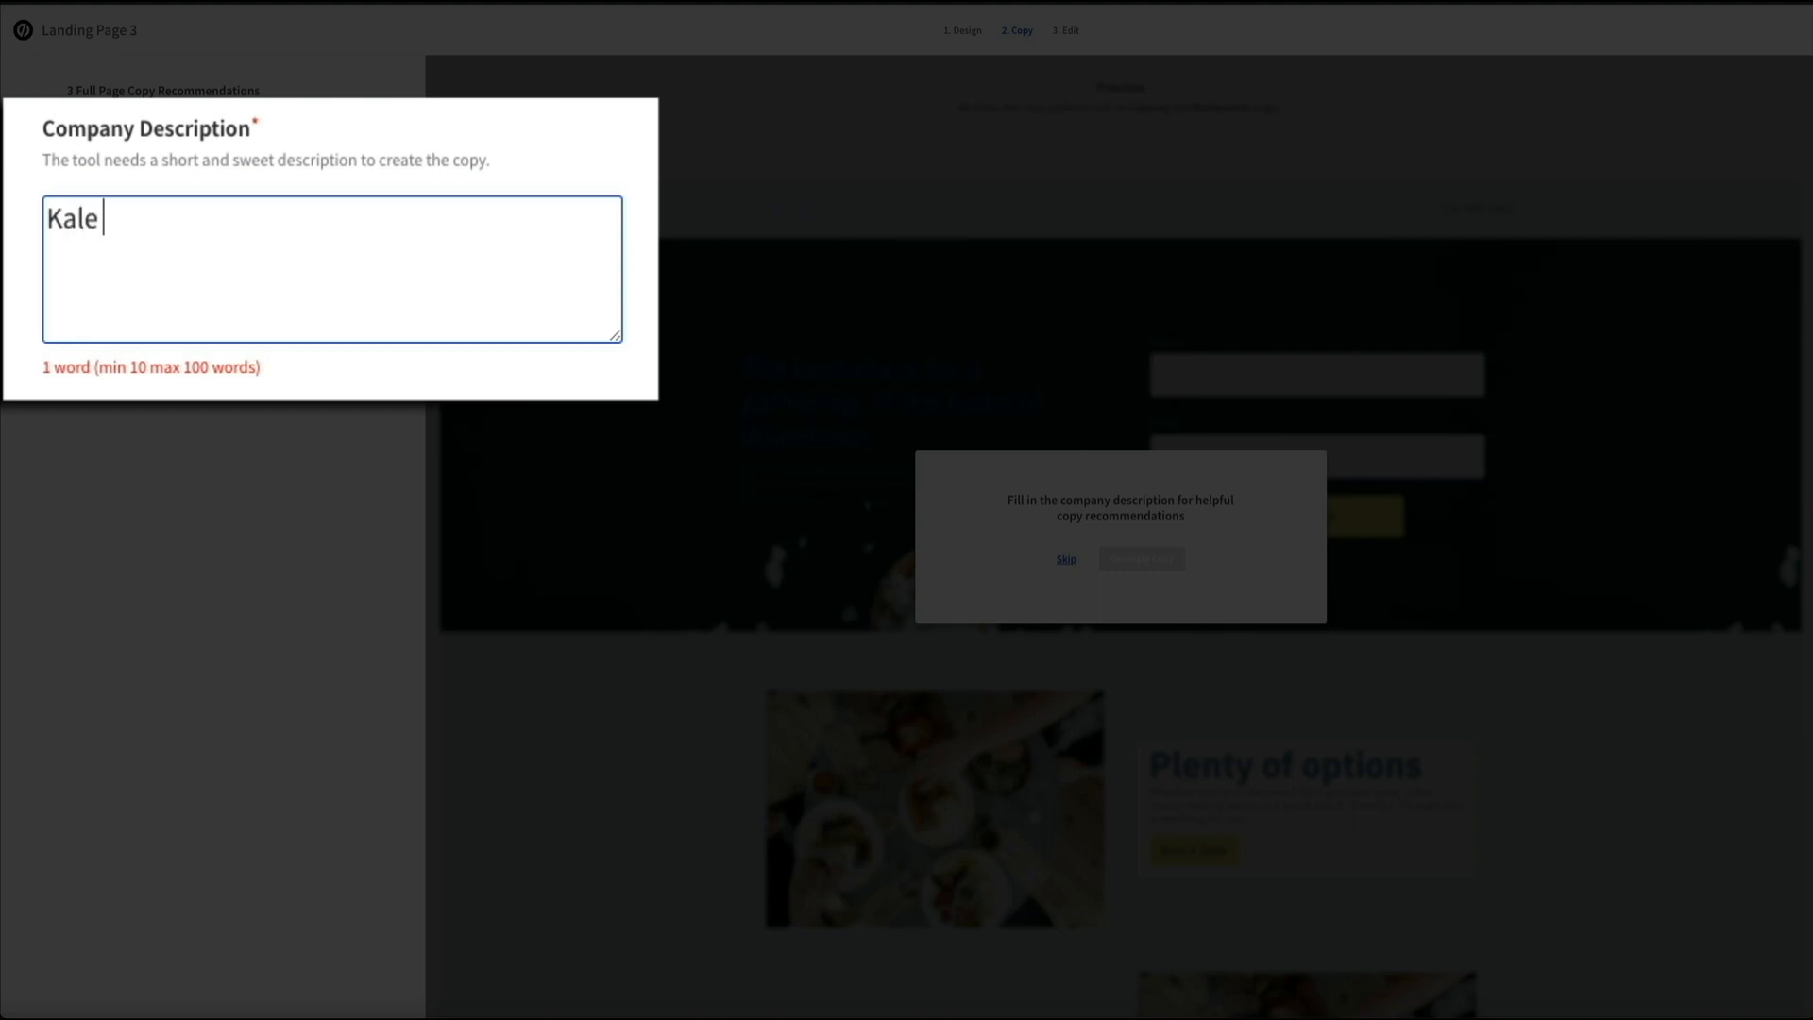
{"action": "type", "text": "and Crouto"}
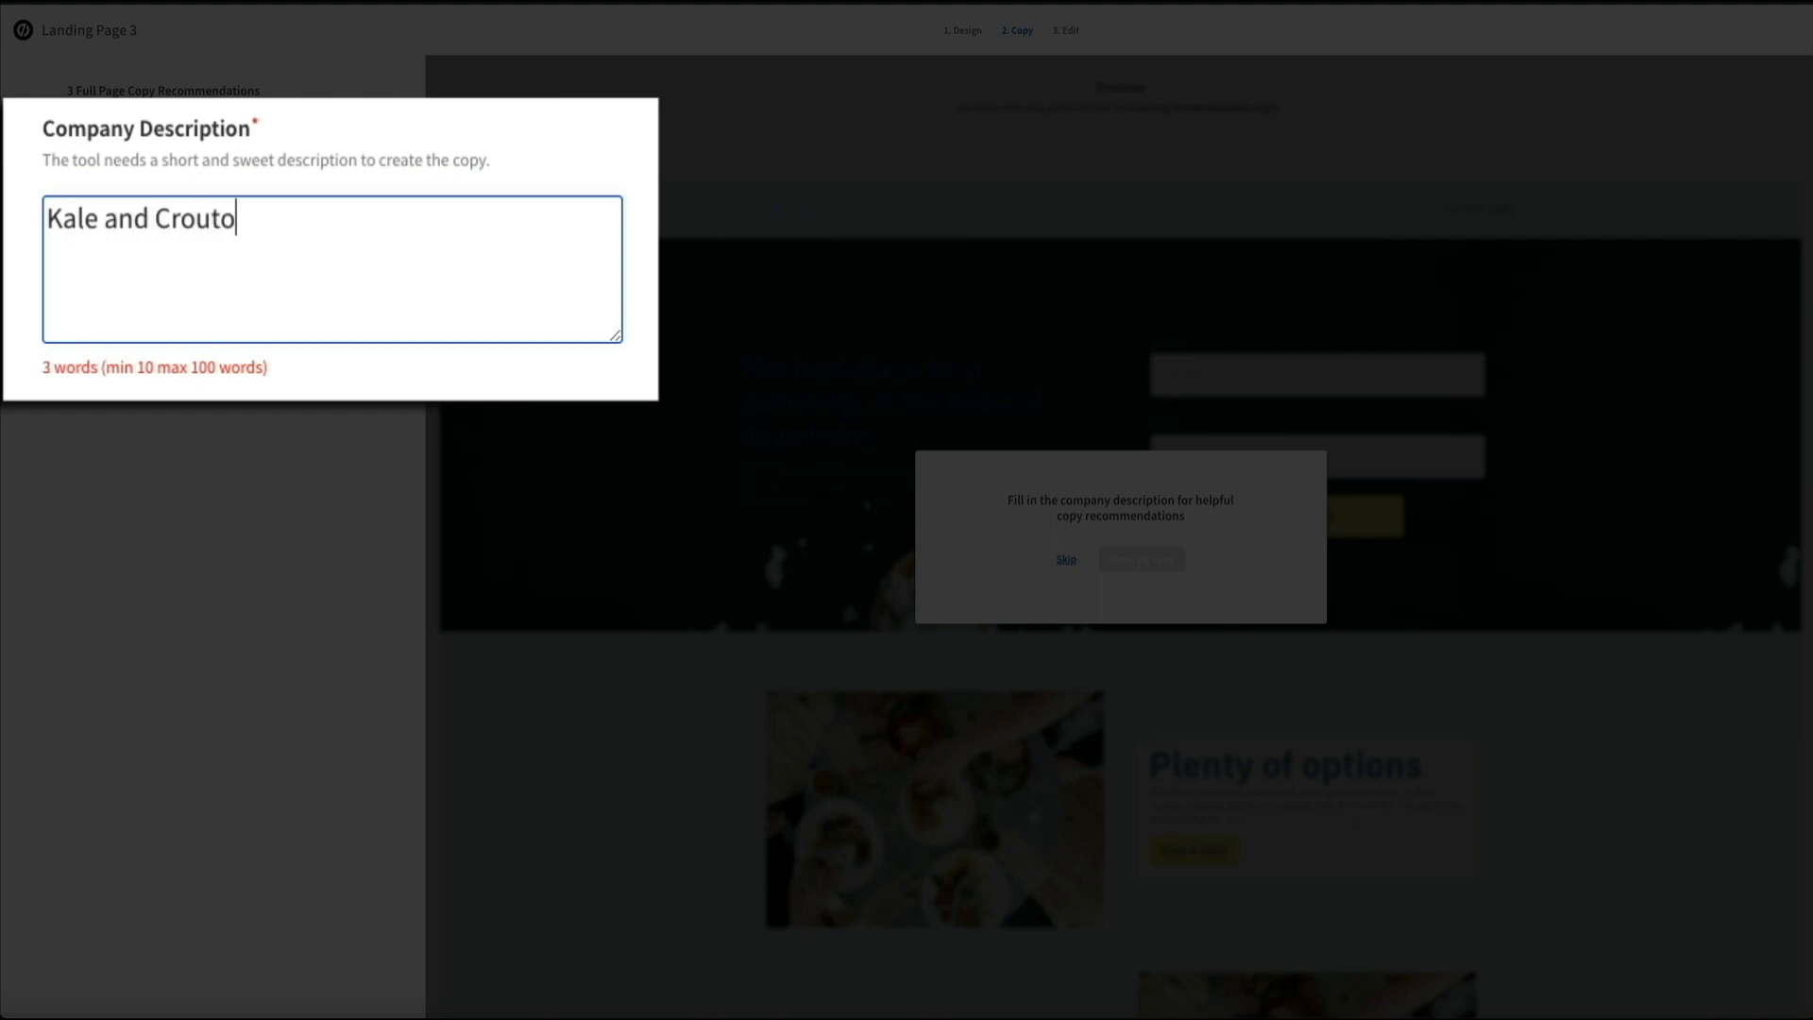
{"action": "type", "text": "ns is a food blog specializ"}
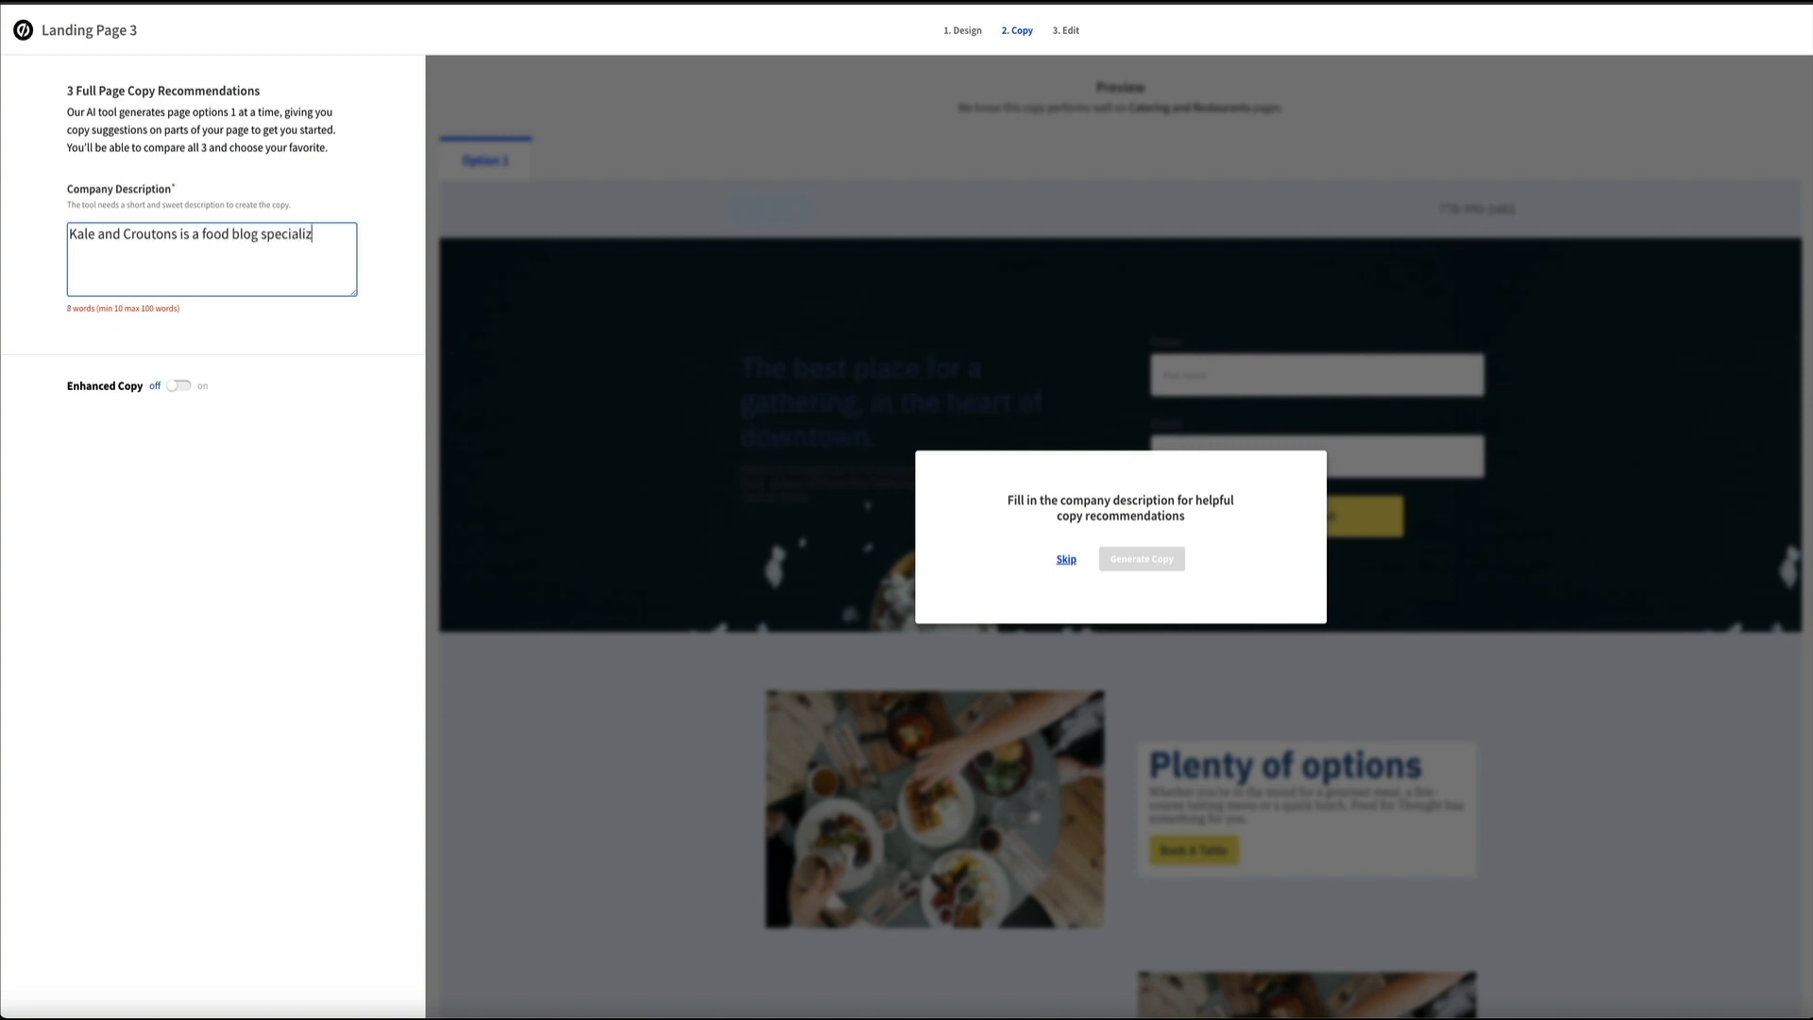
{"action": "type", "text": "ing in farm to table, healthy recipes."}
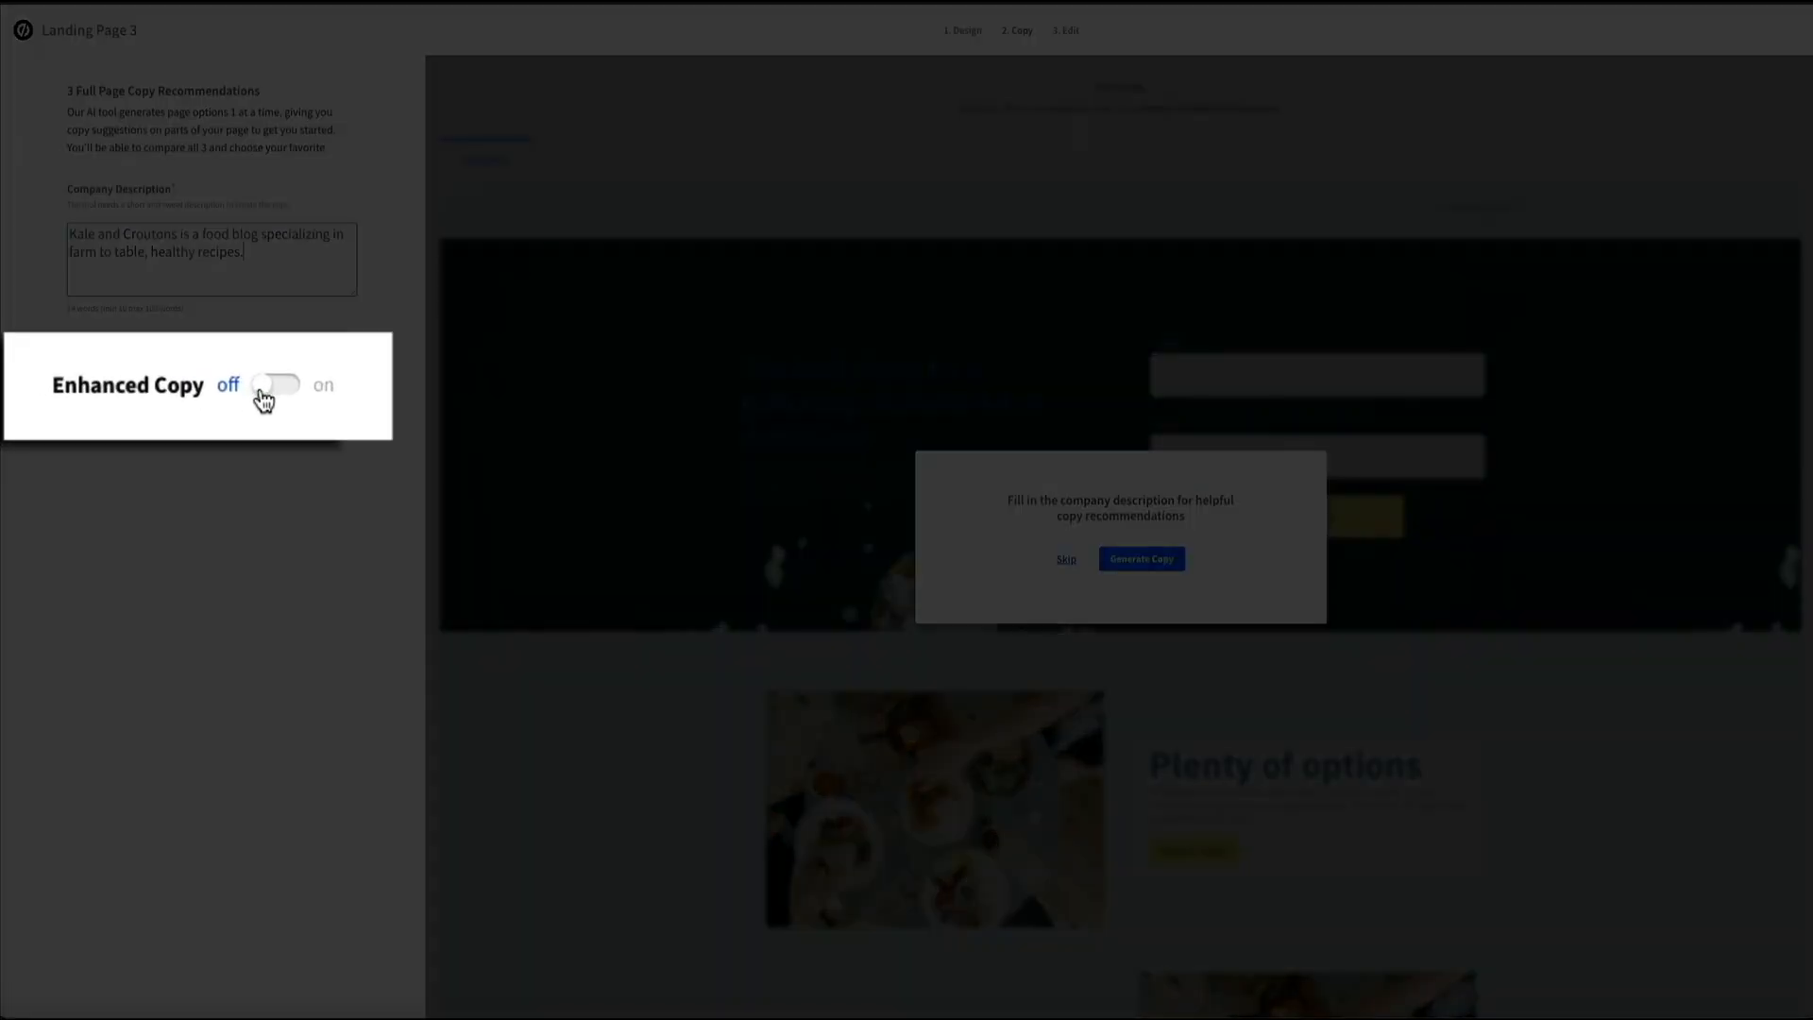
Step: Turn on Enhanced Copy, fill in its brand, audience, feature and benefit details, and generate and review the first page copy option
{"action": "left_click", "coordinate": [173, 386]}
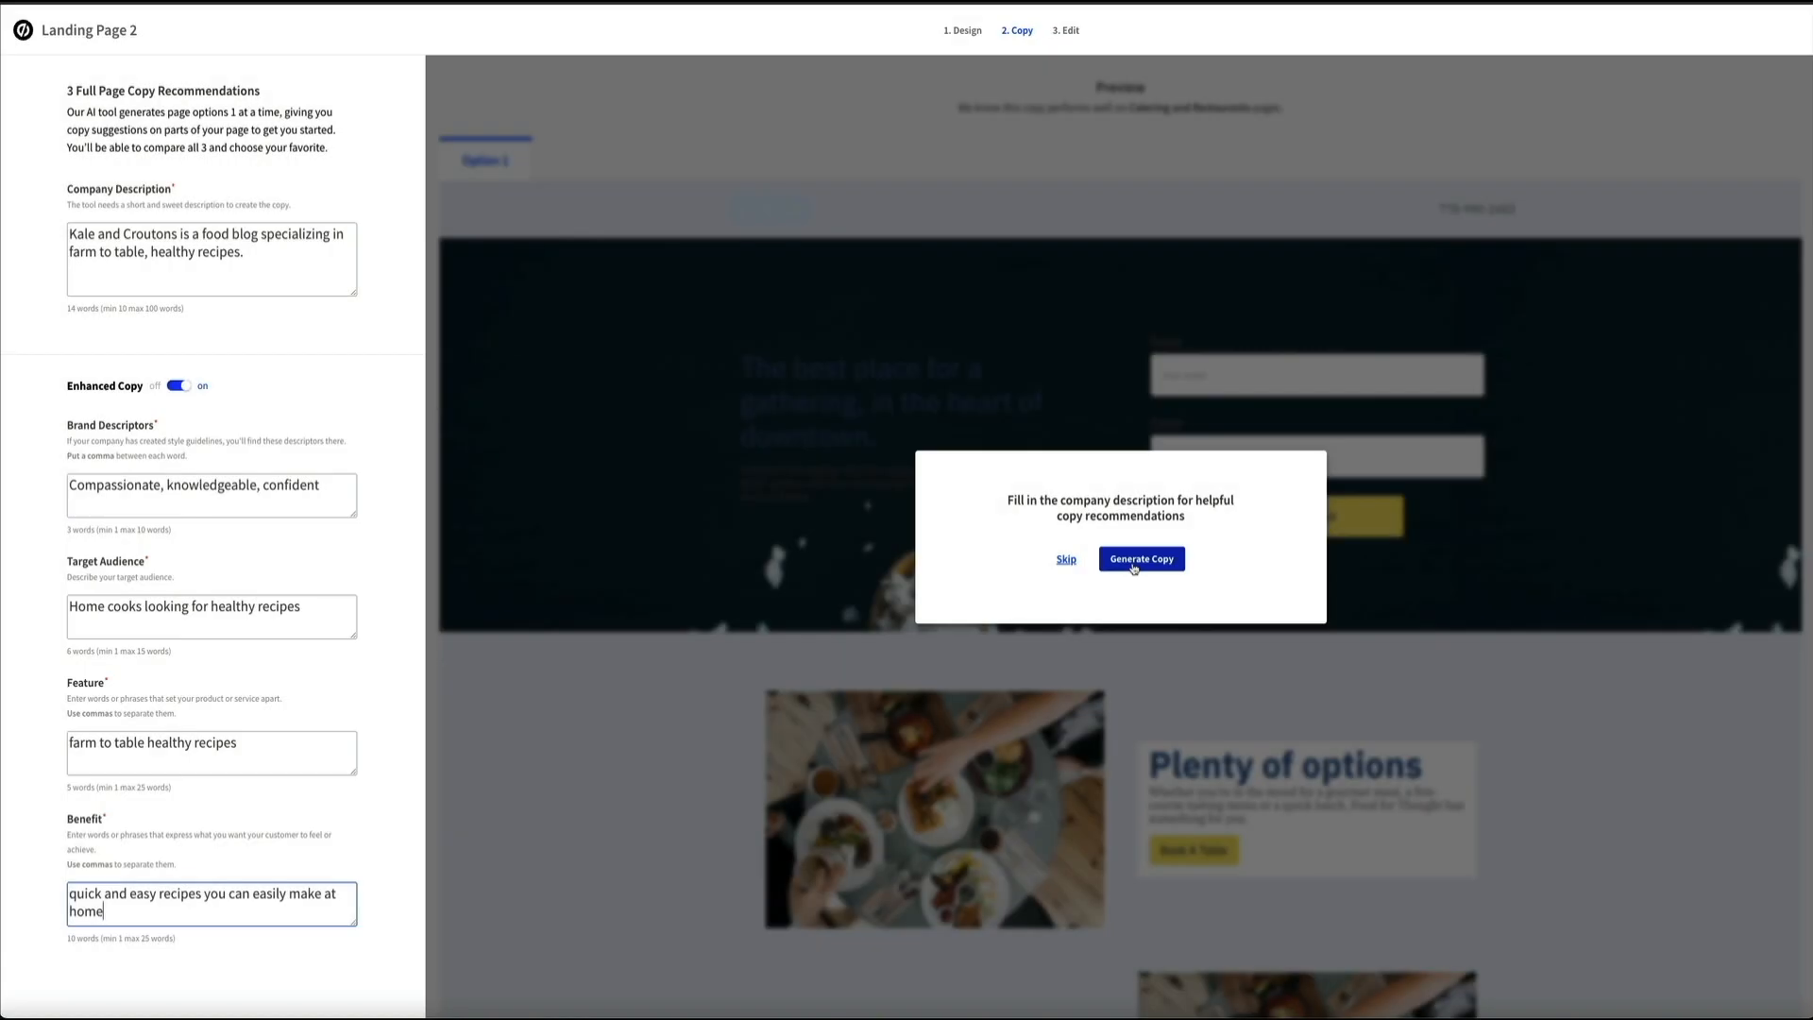
{"action": "left_click", "coordinate": [1134, 567]}
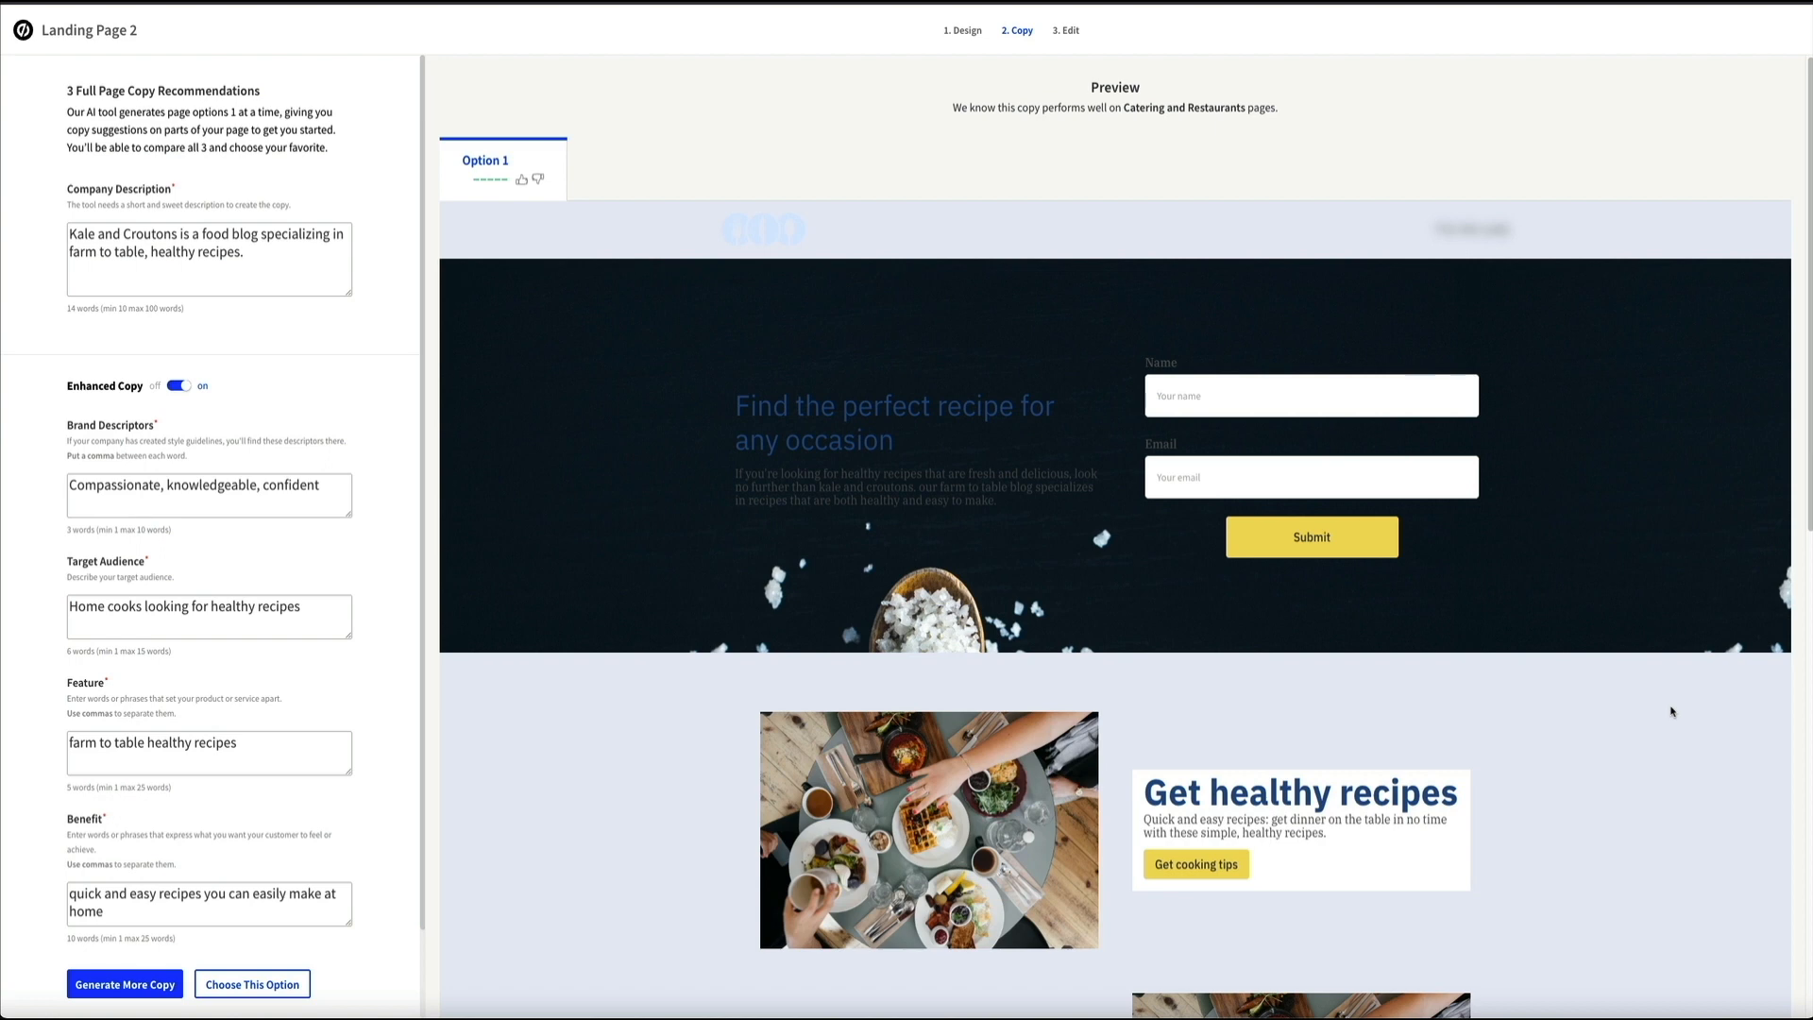
{"action": "scroll", "coordinate": [1670, 711], "scroll_direction": "down", "scroll_amount": 6}
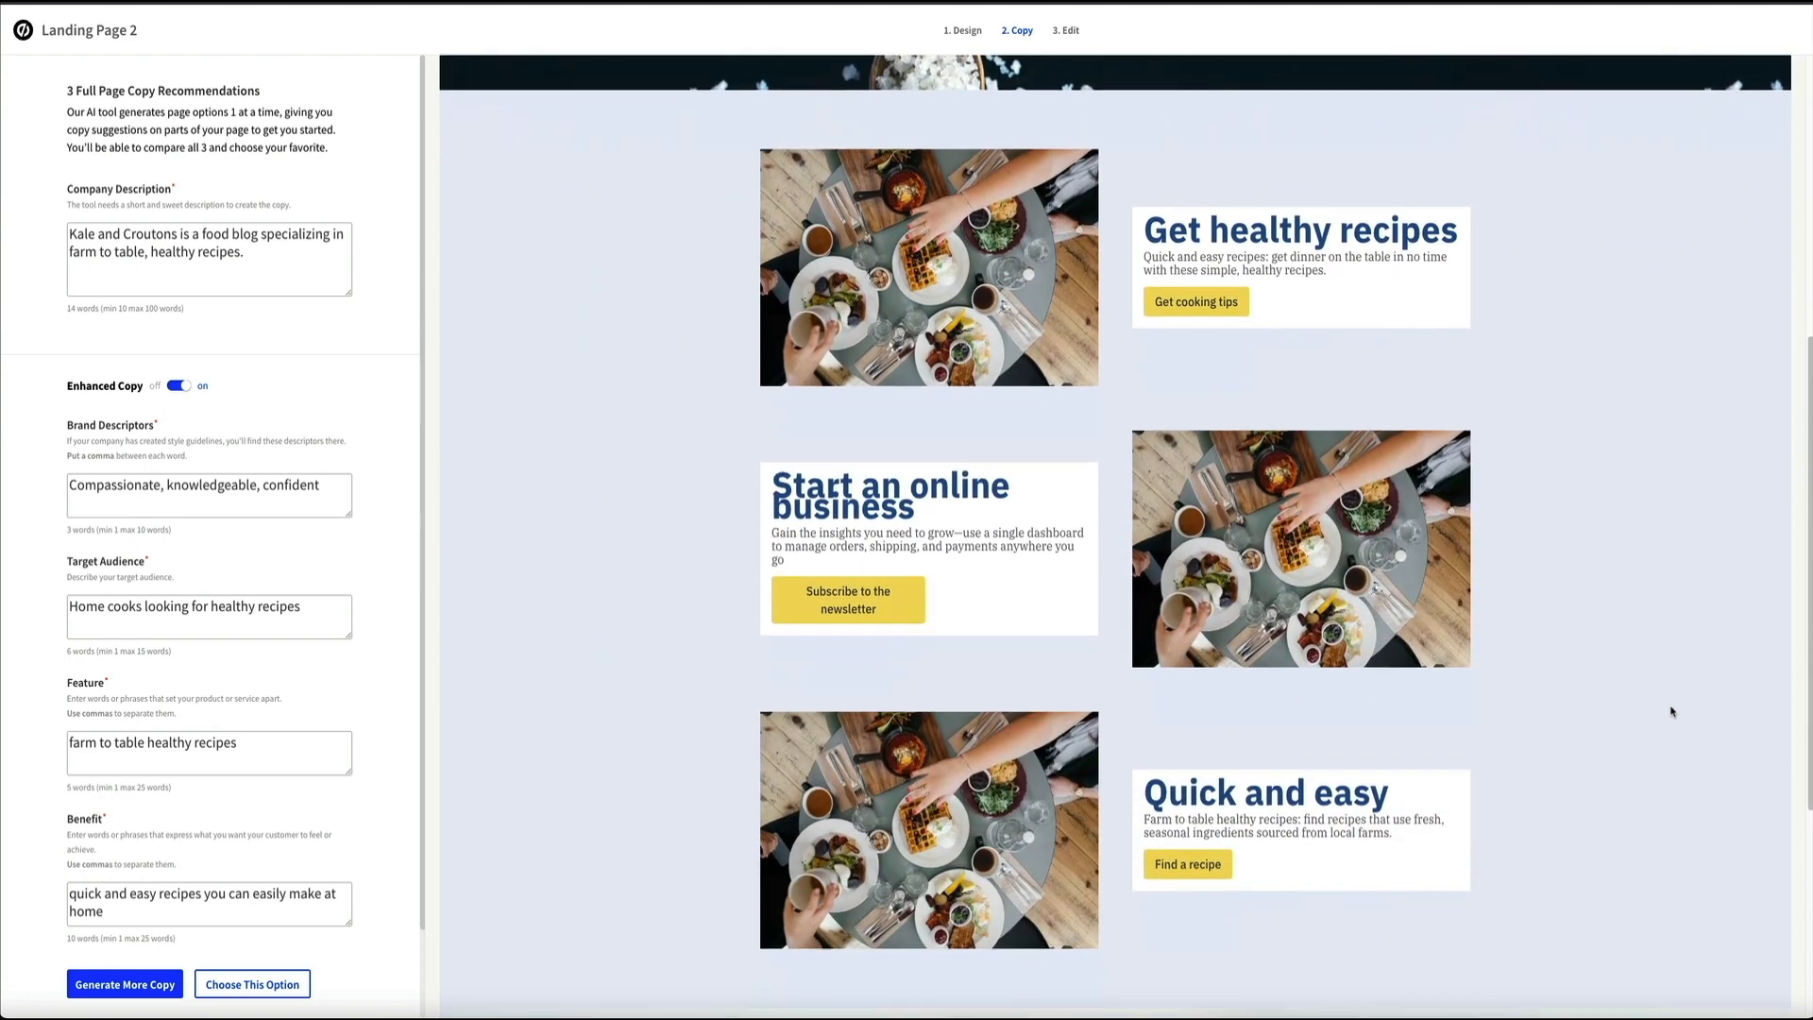
{"action": "scroll", "coordinate": [1671, 711], "scroll_direction": "down", "scroll_amount": 5}
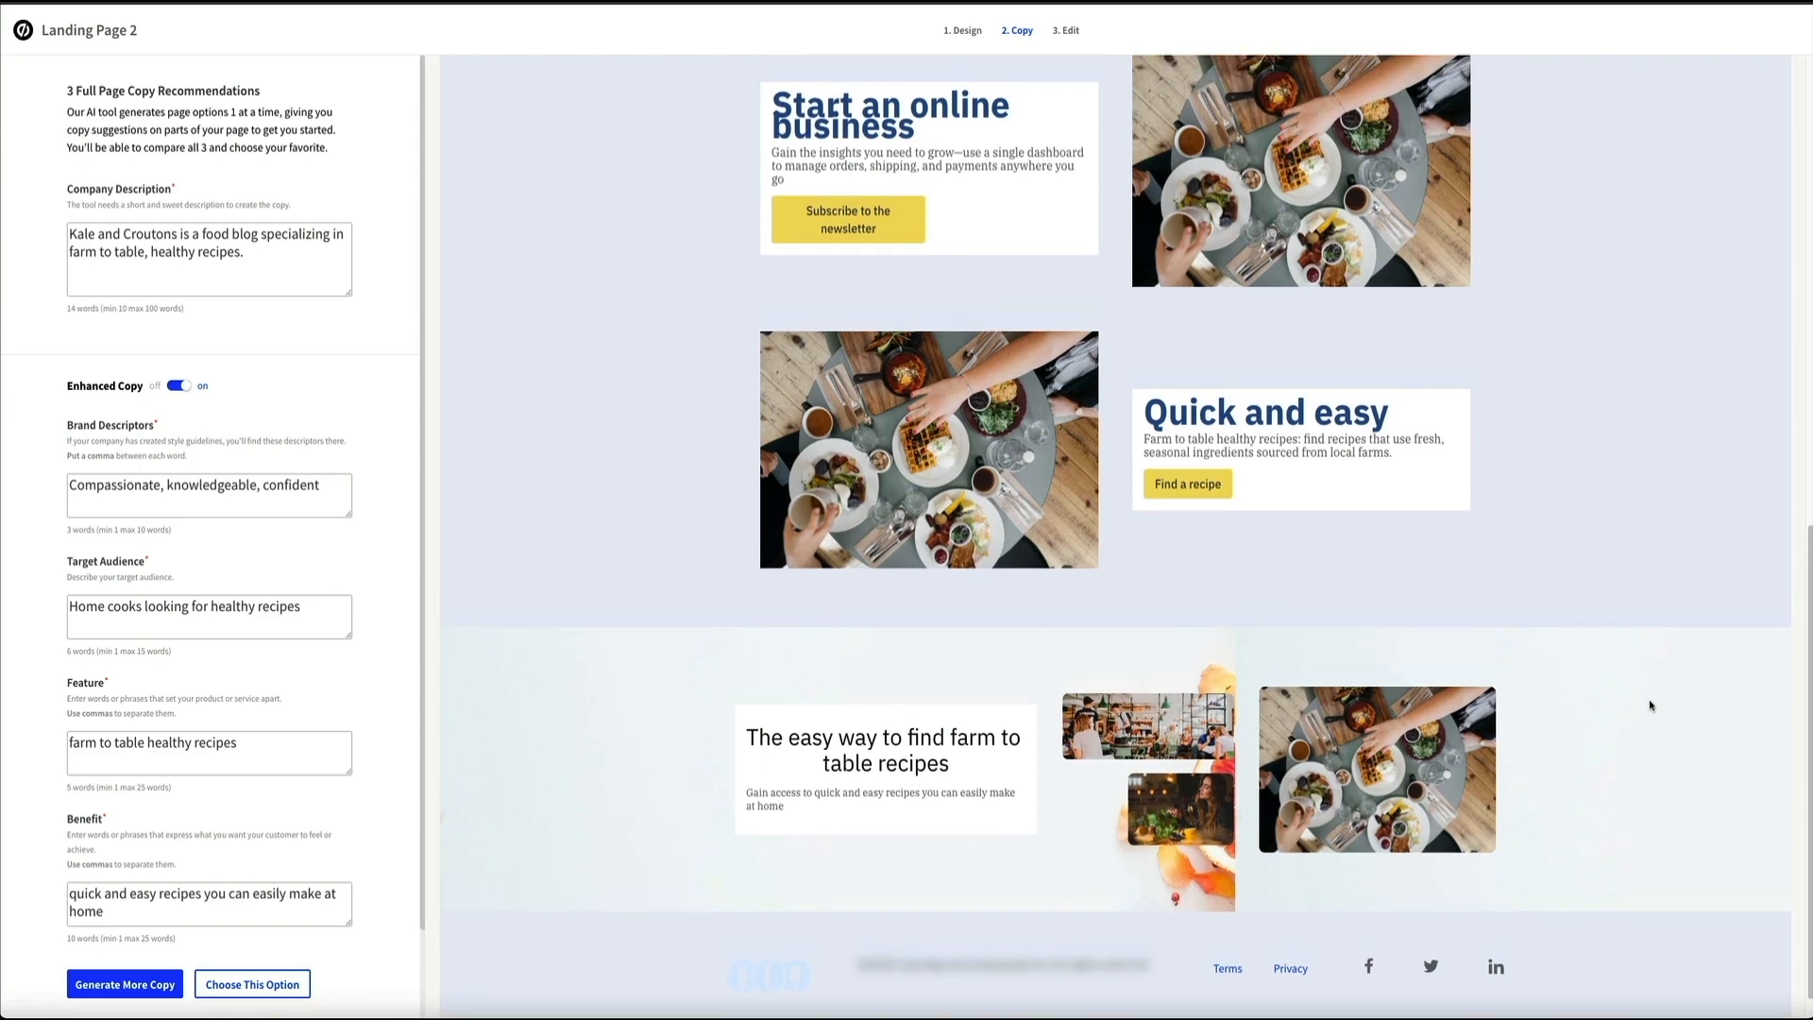
{"action": "scroll", "coordinate": [1650, 706], "scroll_direction": "up", "scroll_amount": 2}
{"action": "scroll", "coordinate": [1651, 703], "scroll_direction": "up", "scroll_amount": 8}
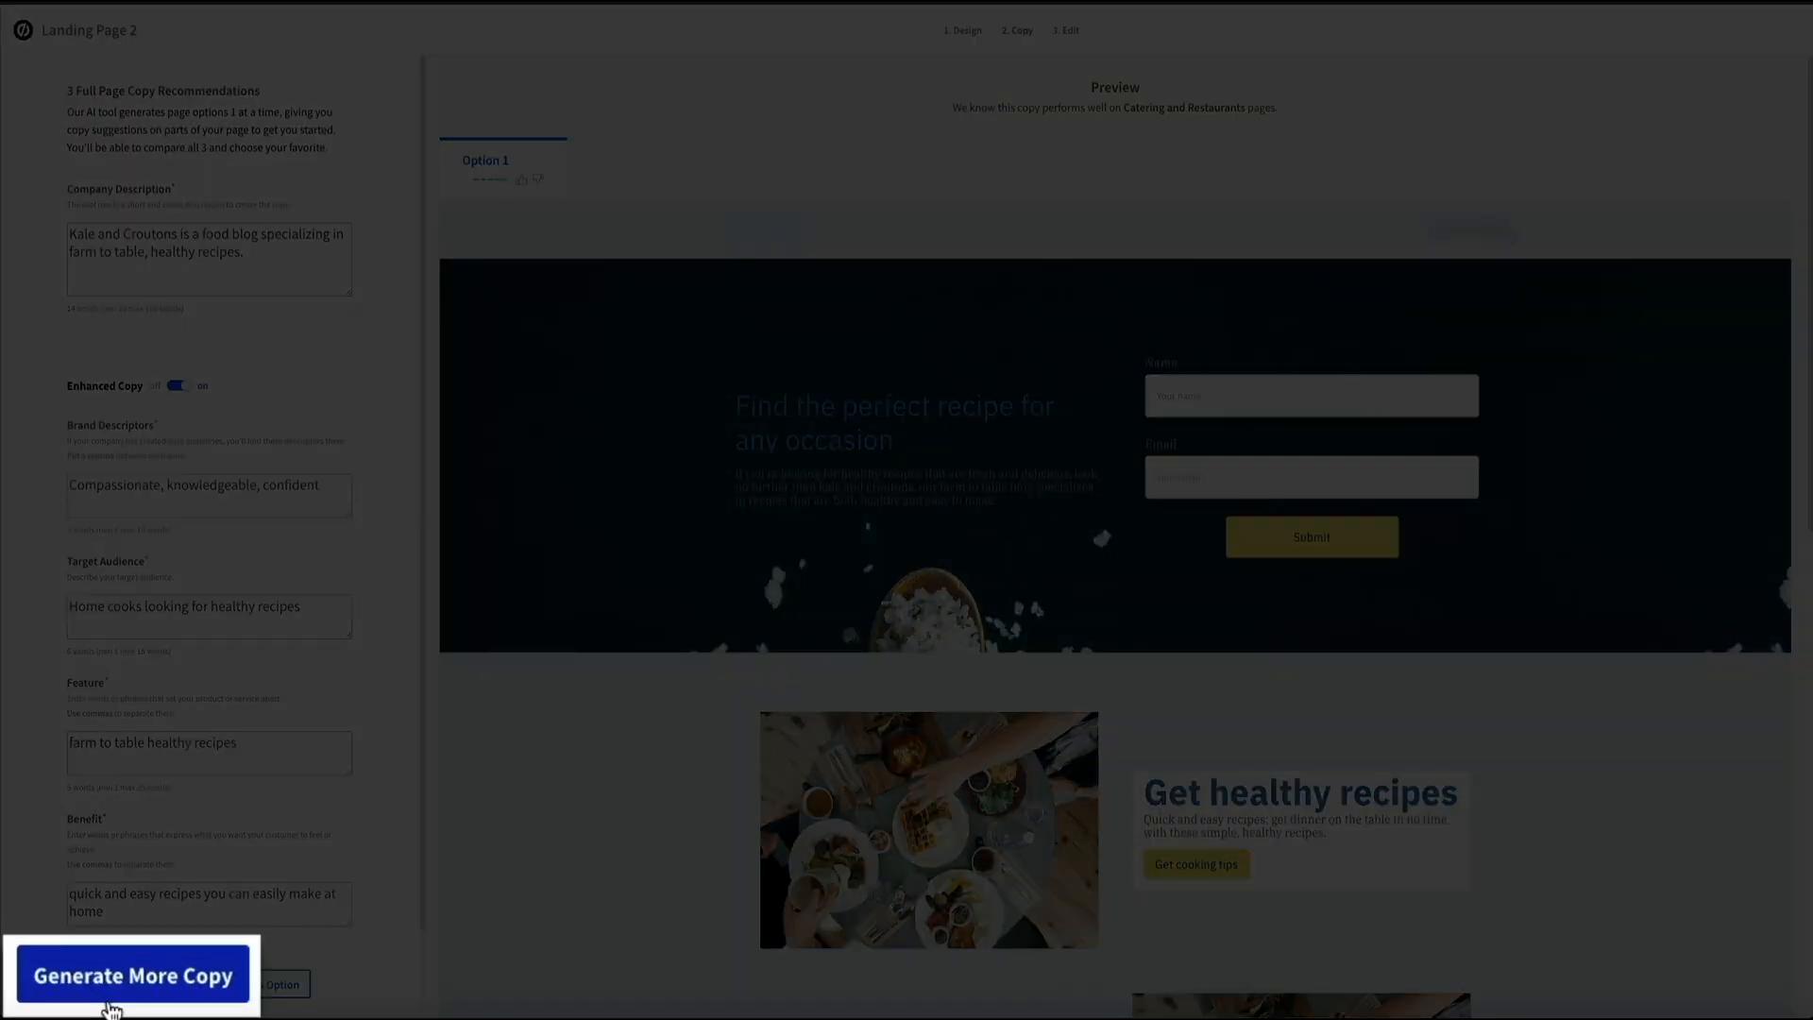
Step: Generate two more copy options and choose Option 3 for the page
{"action": "left_click", "coordinate": [113, 998]}
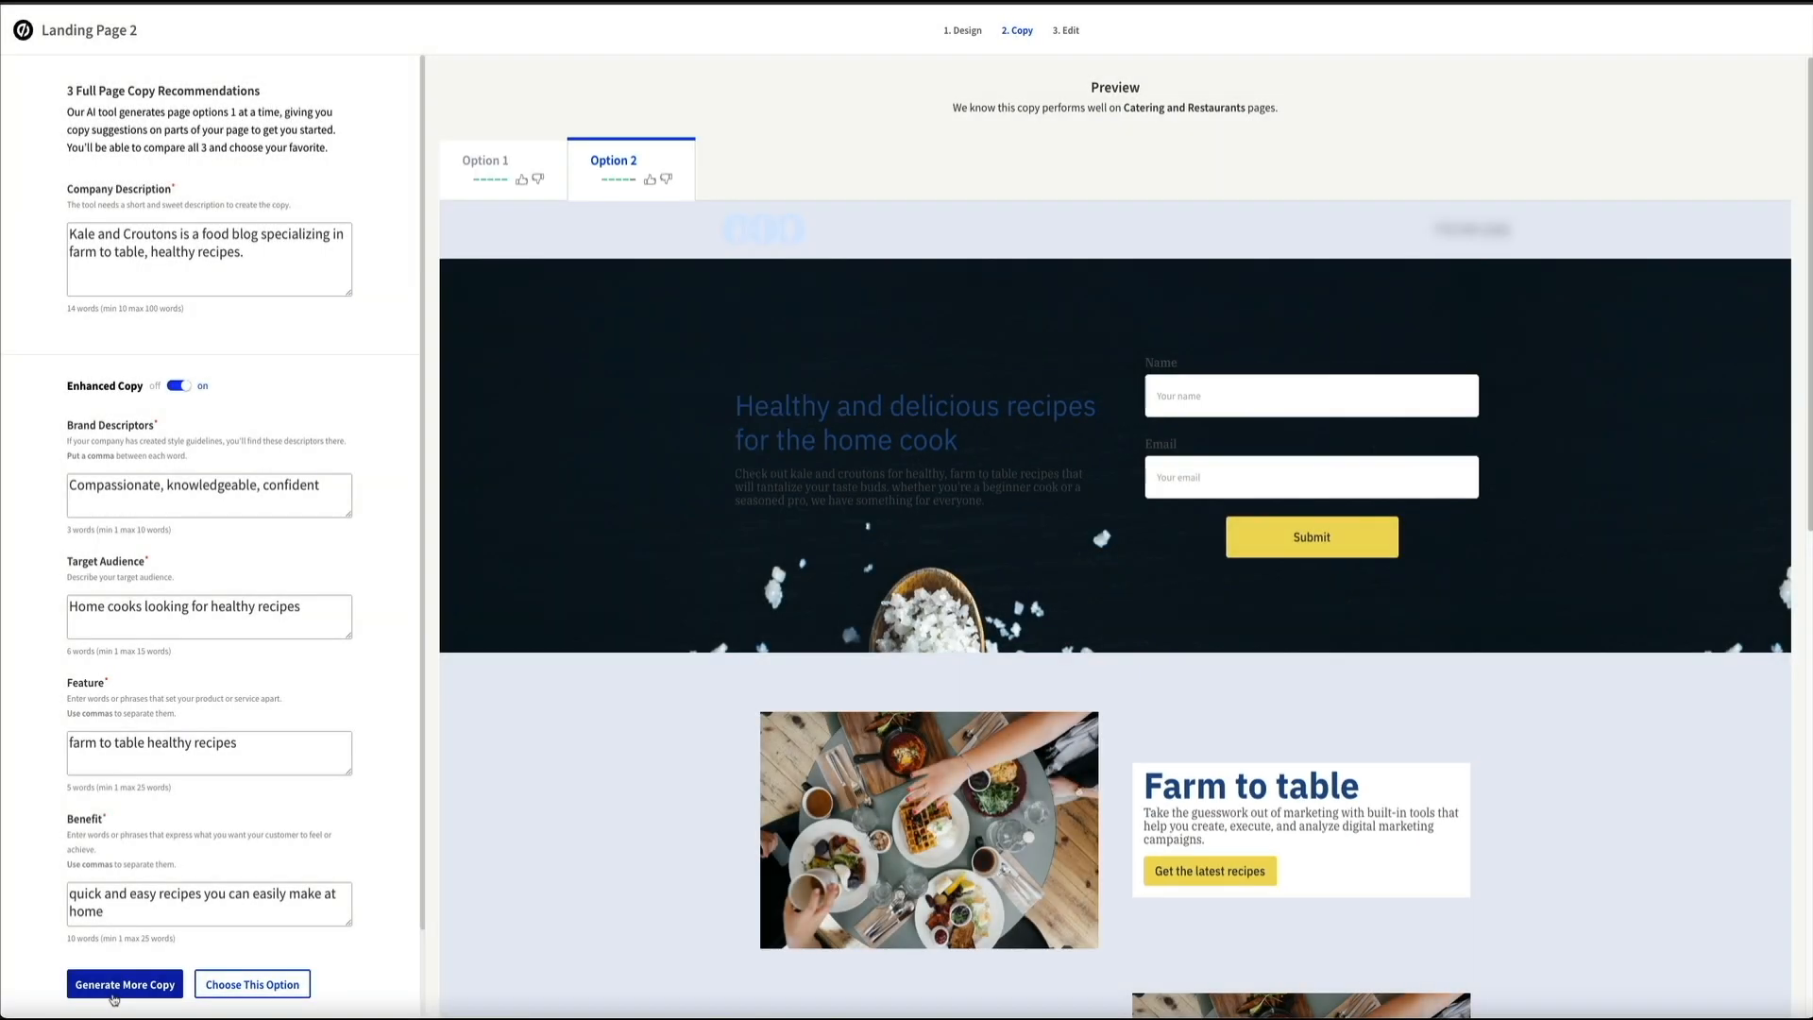
{"action": "left_click", "coordinate": [113, 998]}
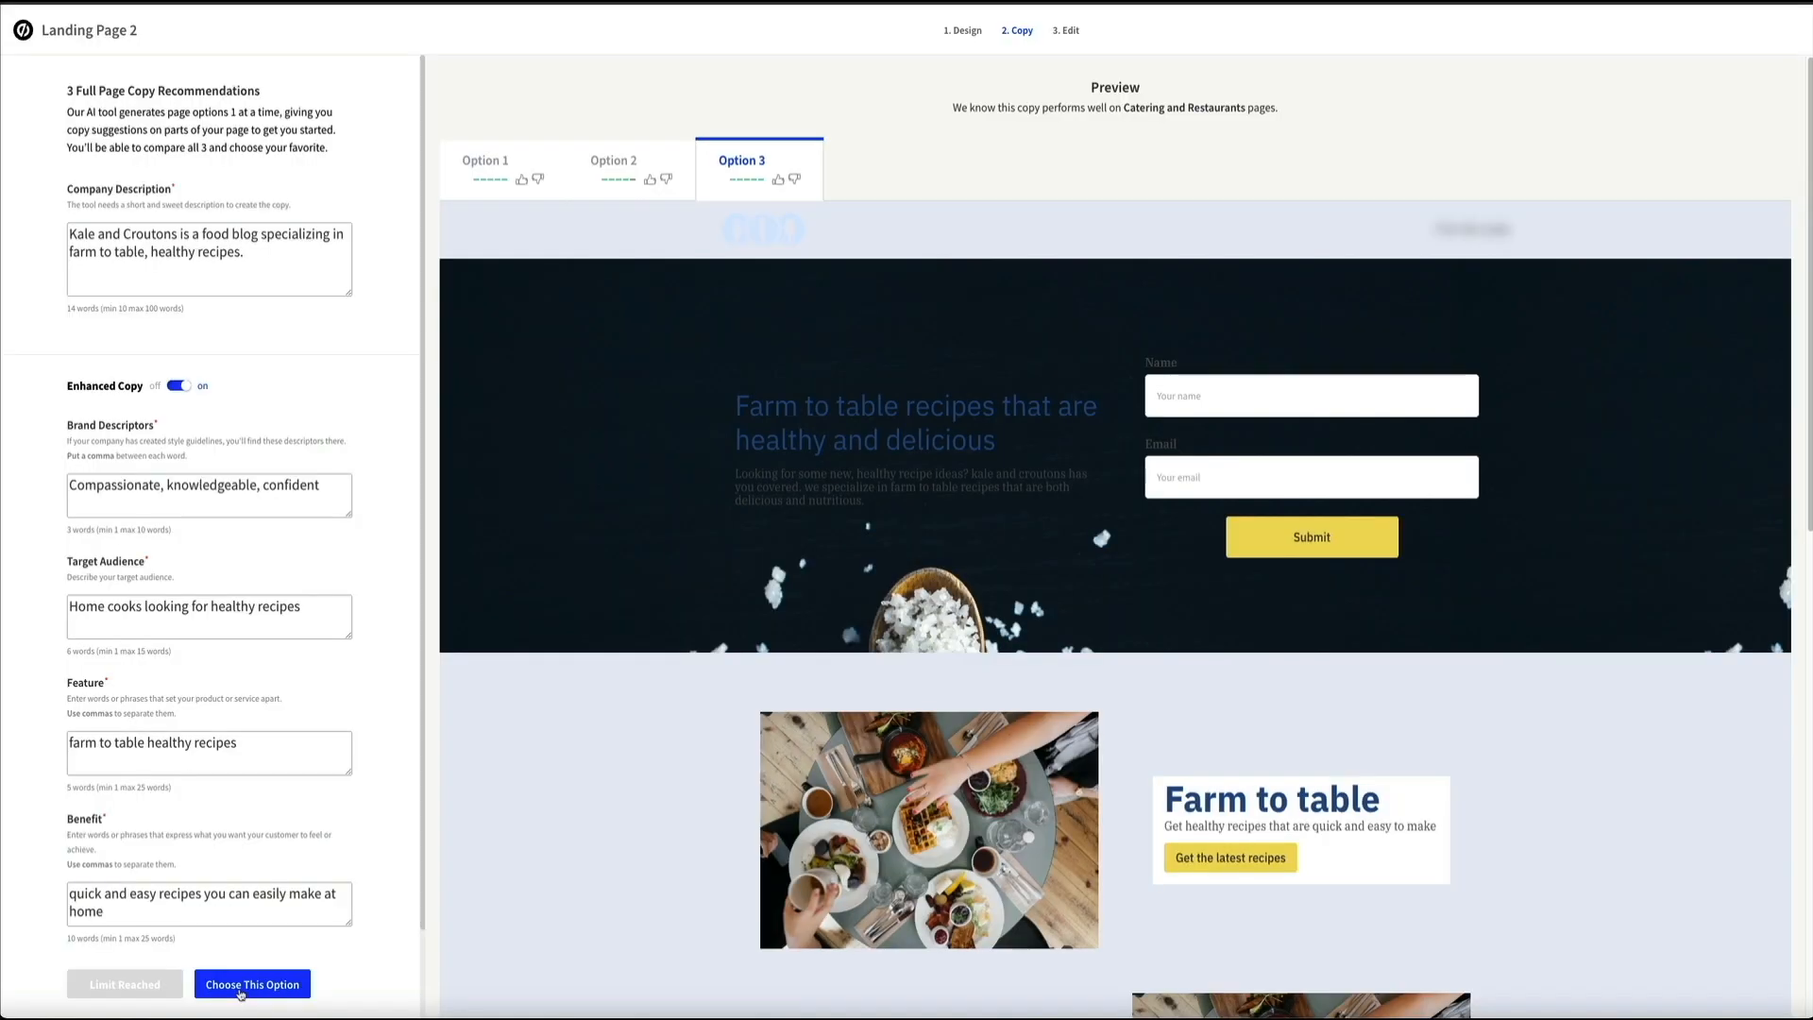
{"action": "left_click", "coordinate": [242, 992]}
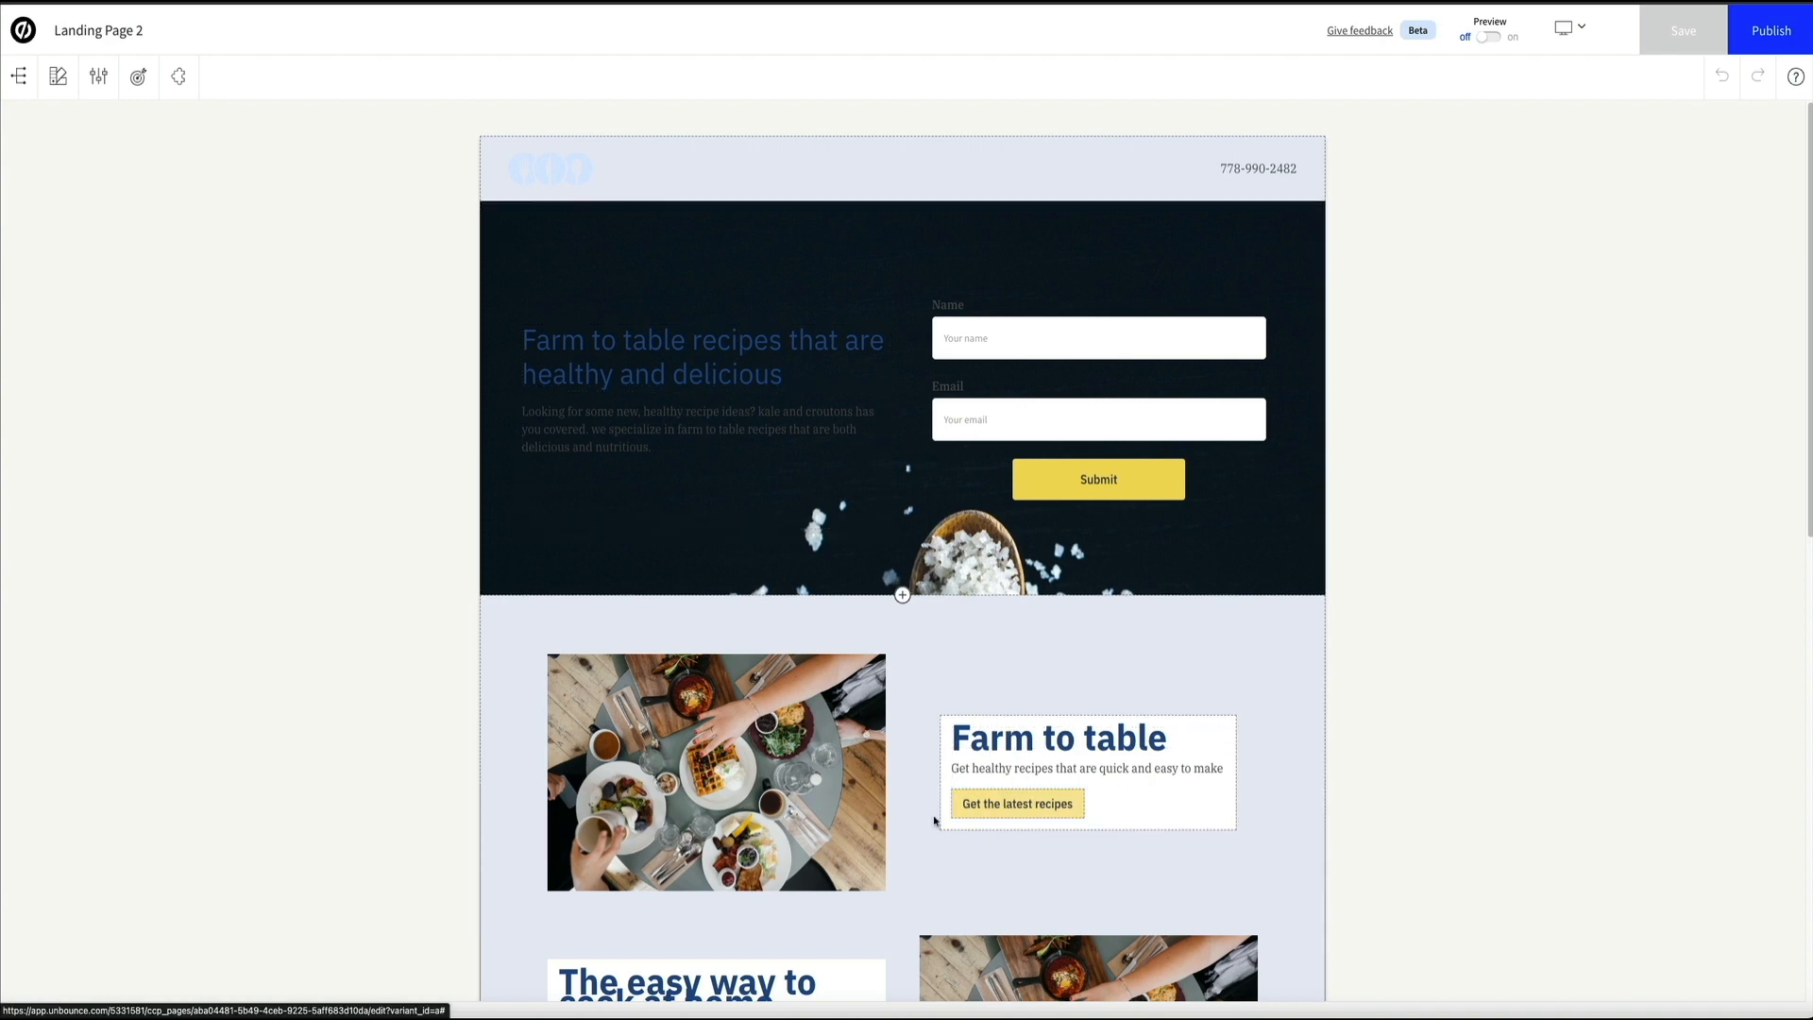
Step: Reword the hero heading as "Ebook with farm to table recipes that are healthy and delicious!"
{"action": "scroll", "coordinate": [780, 907], "scroll_direction": "down", "scroll_amount": 2}
{"action": "scroll", "coordinate": [780, 906], "scroll_direction": "down", "scroll_amount": 8}
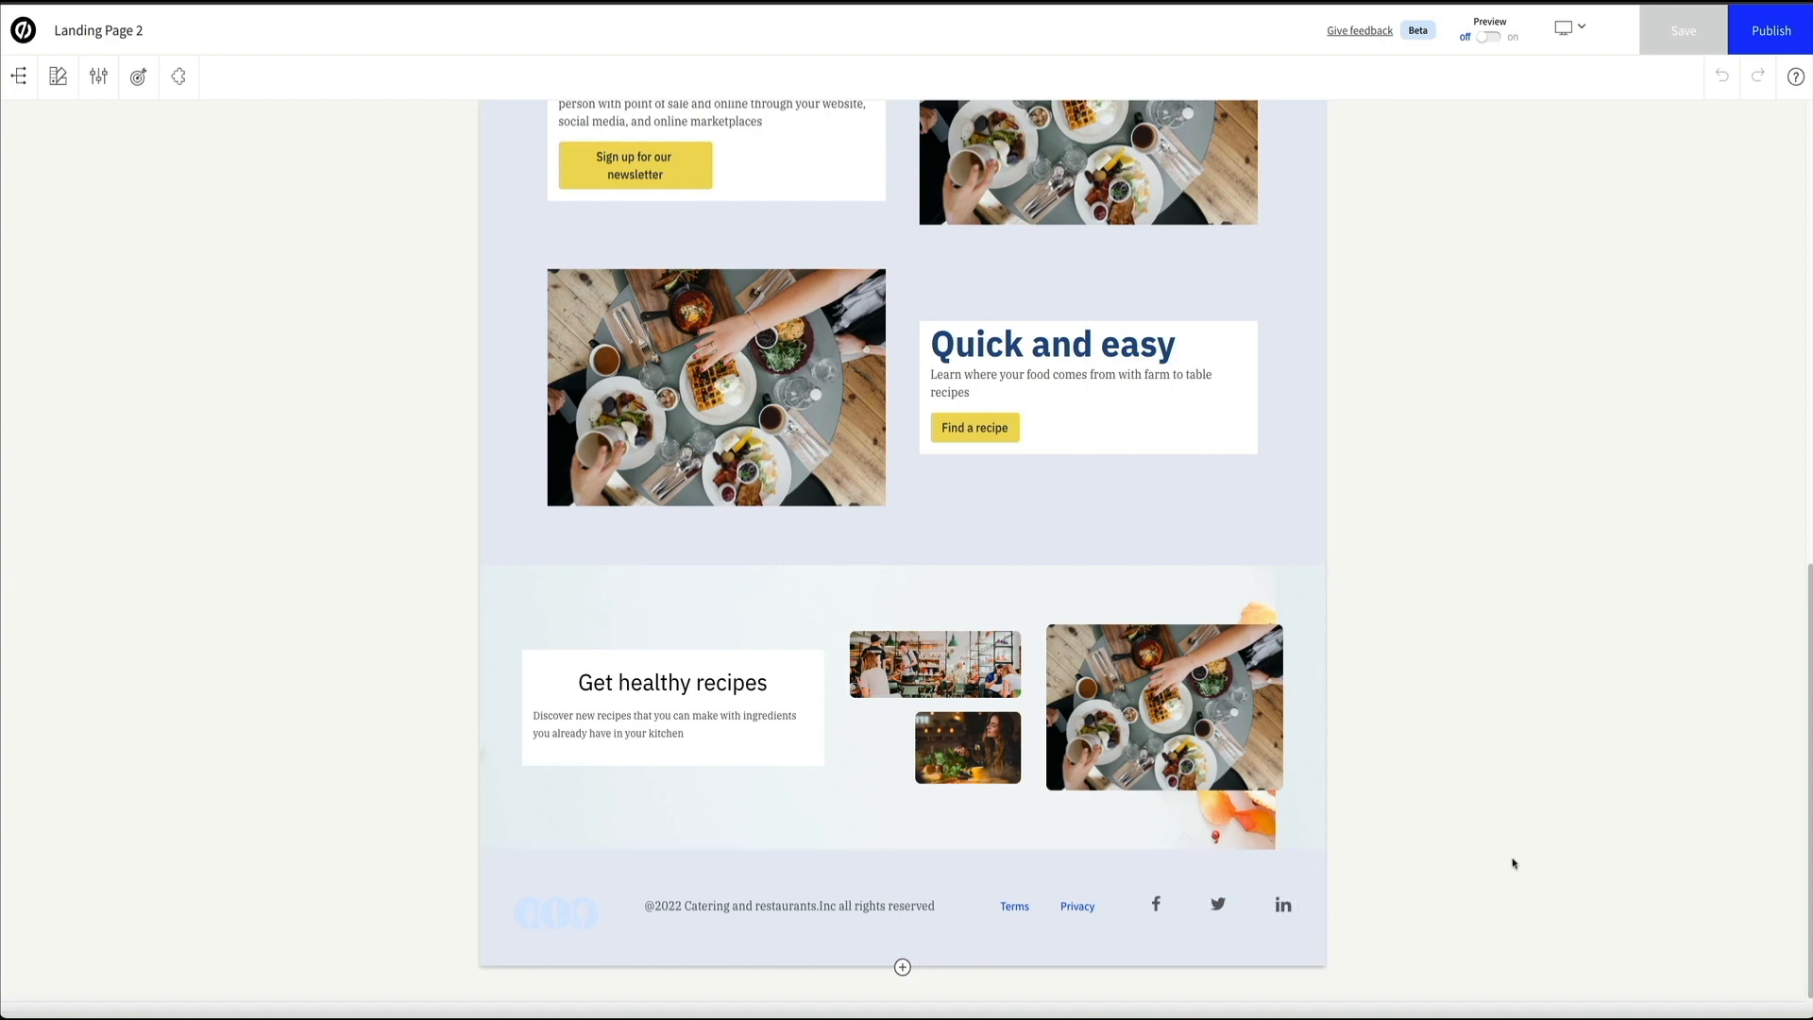
{"action": "scroll", "coordinate": [1512, 863], "scroll_direction": "up", "scroll_amount": 10}
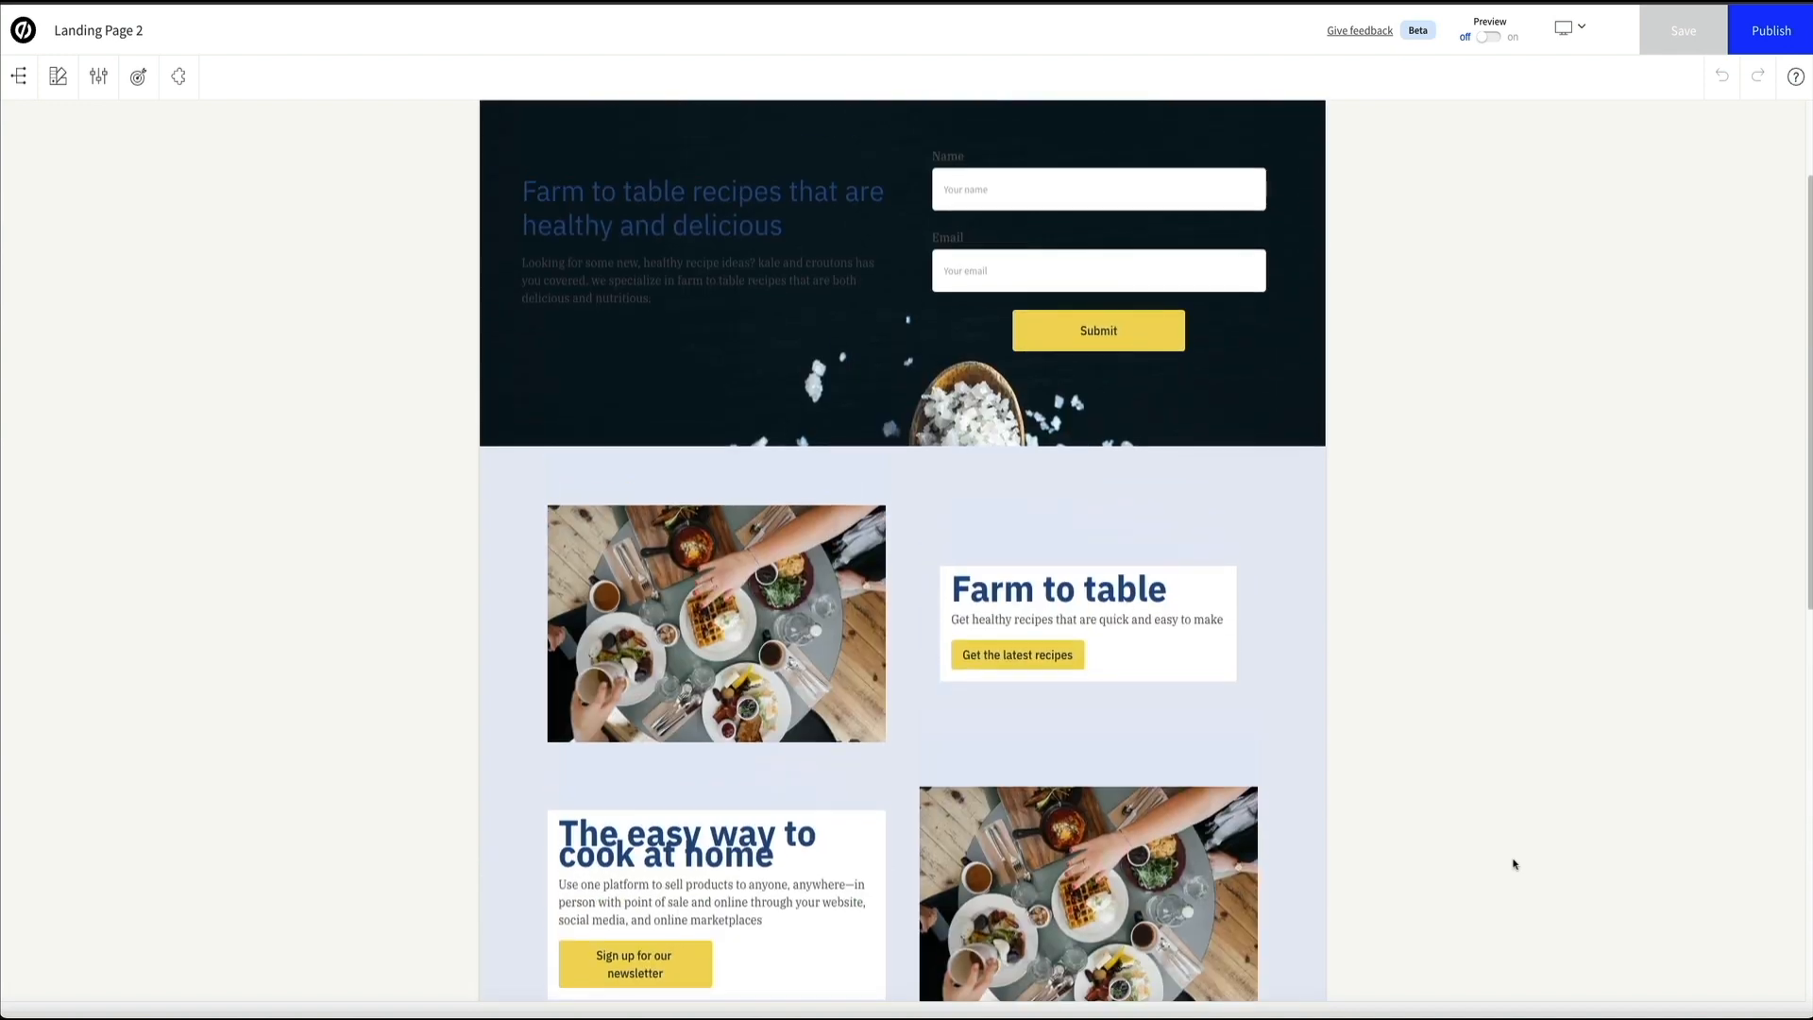
{"action": "scroll", "coordinate": [1513, 863], "scroll_direction": "up", "scroll_amount": 2}
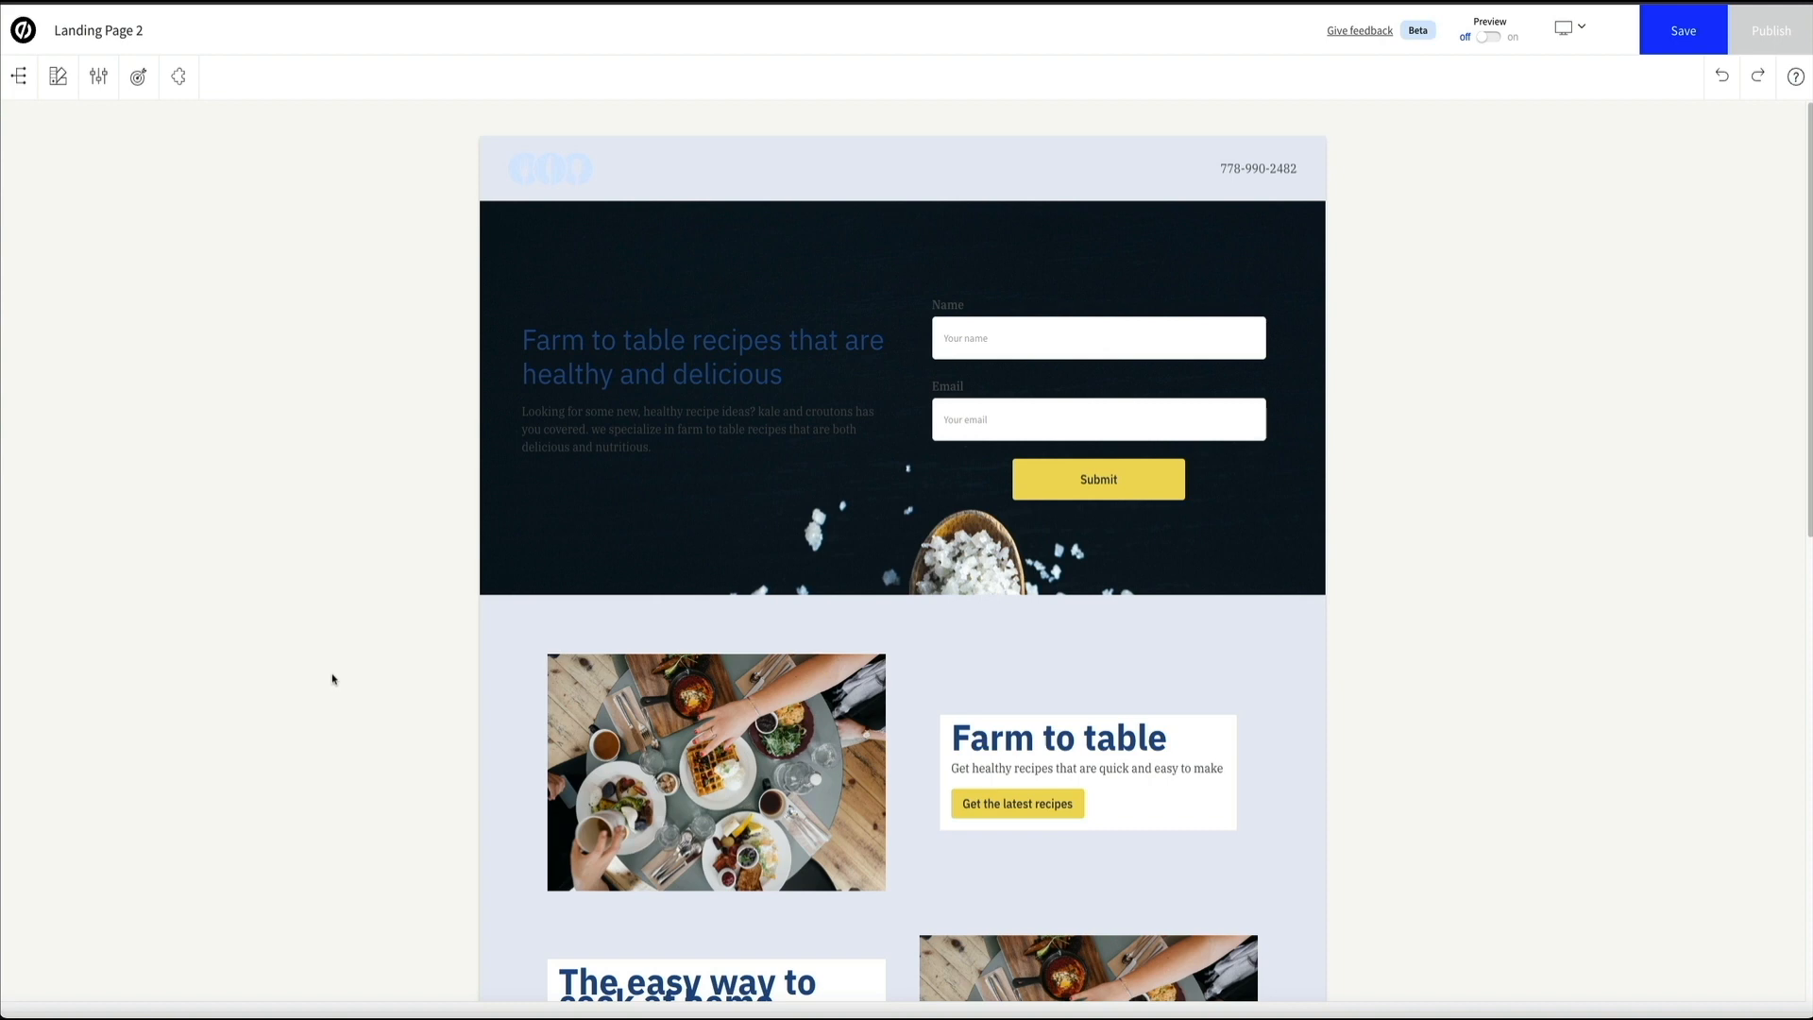
{"action": "left_click", "coordinate": [802, 368]}
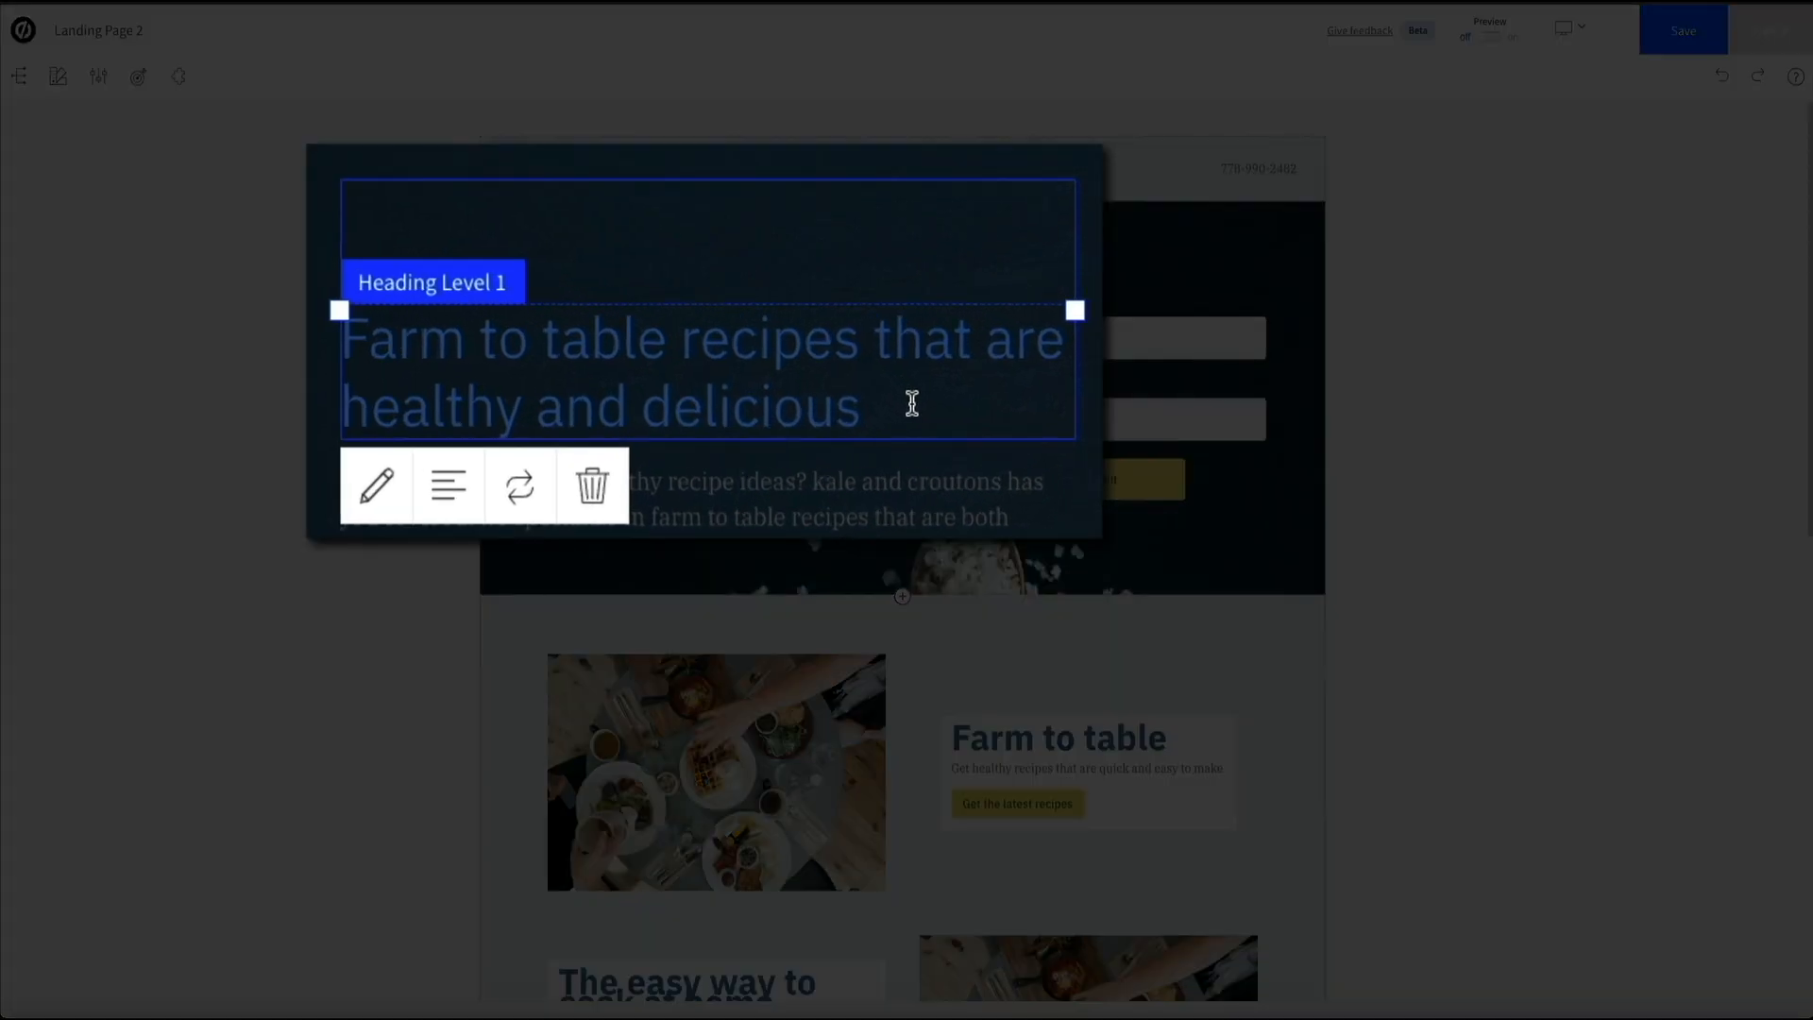
{"action": "left_click", "coordinate": [912, 403]}
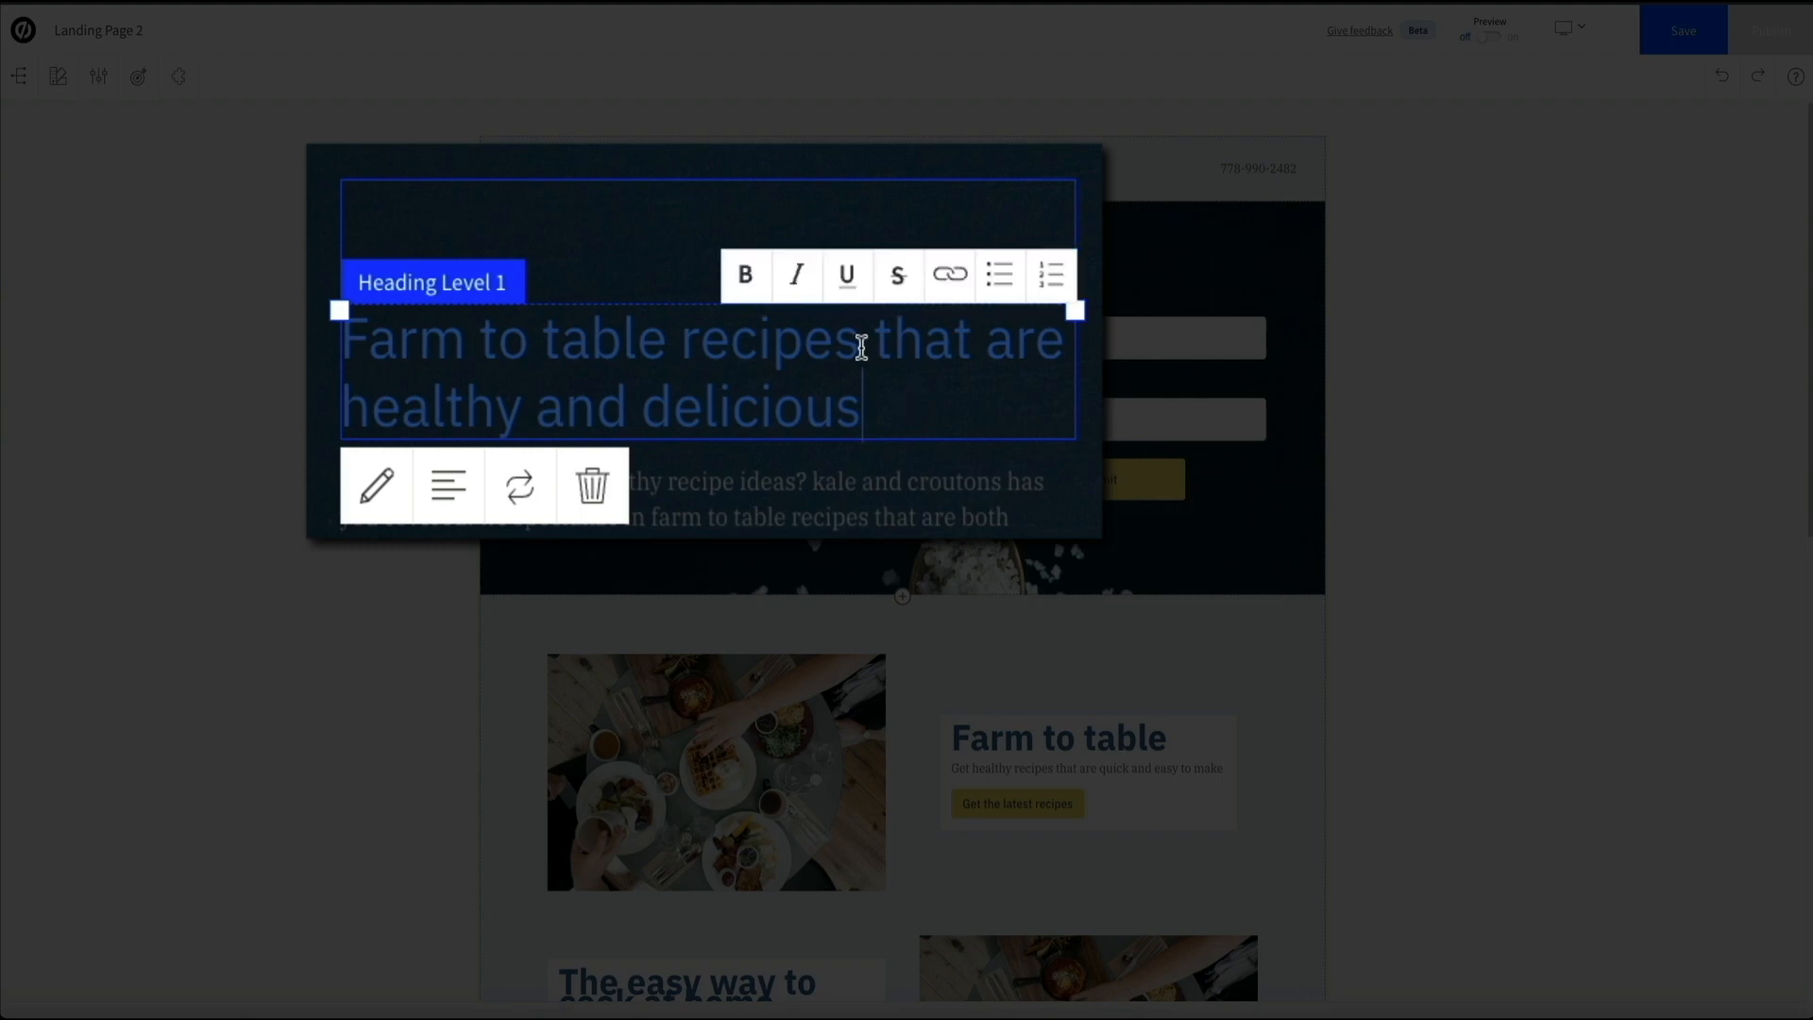
{"action": "left_click", "coordinate": [367, 333]}
{"action": "key", "text": "BackSpace"}
{"action": "type", "text": "Ebook with "}
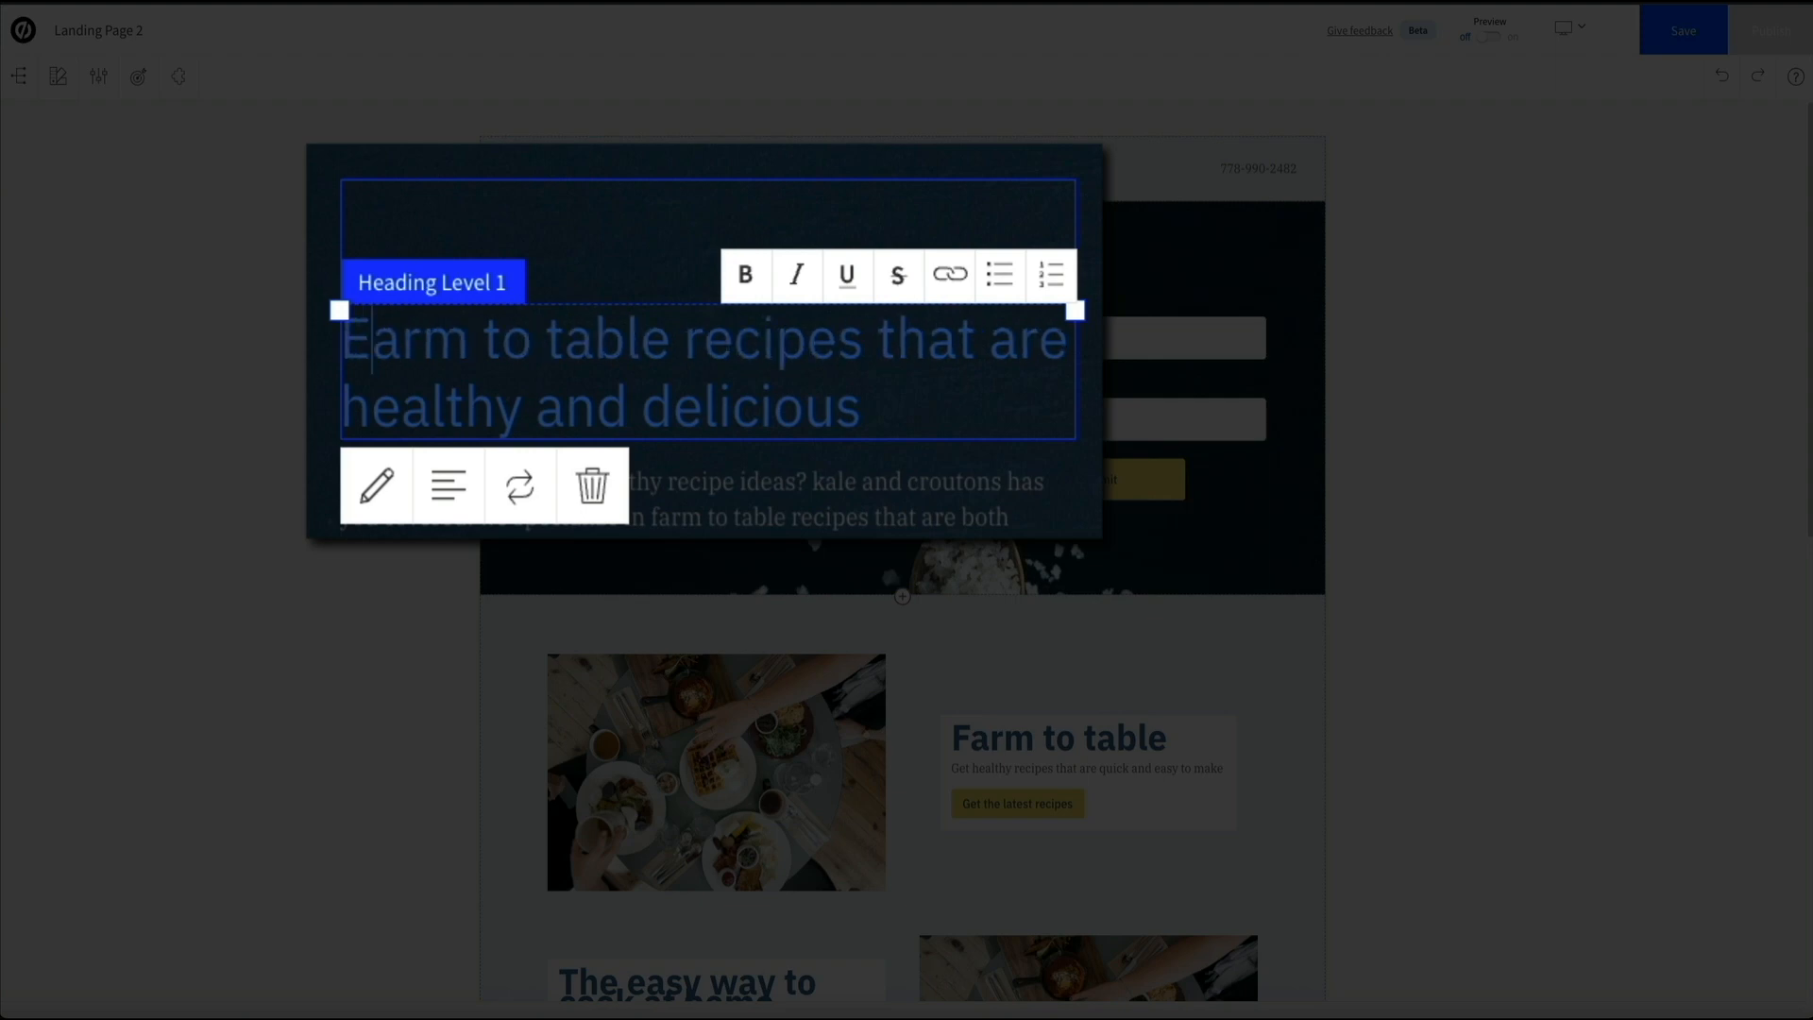
{"action": "type", "text": "f"}
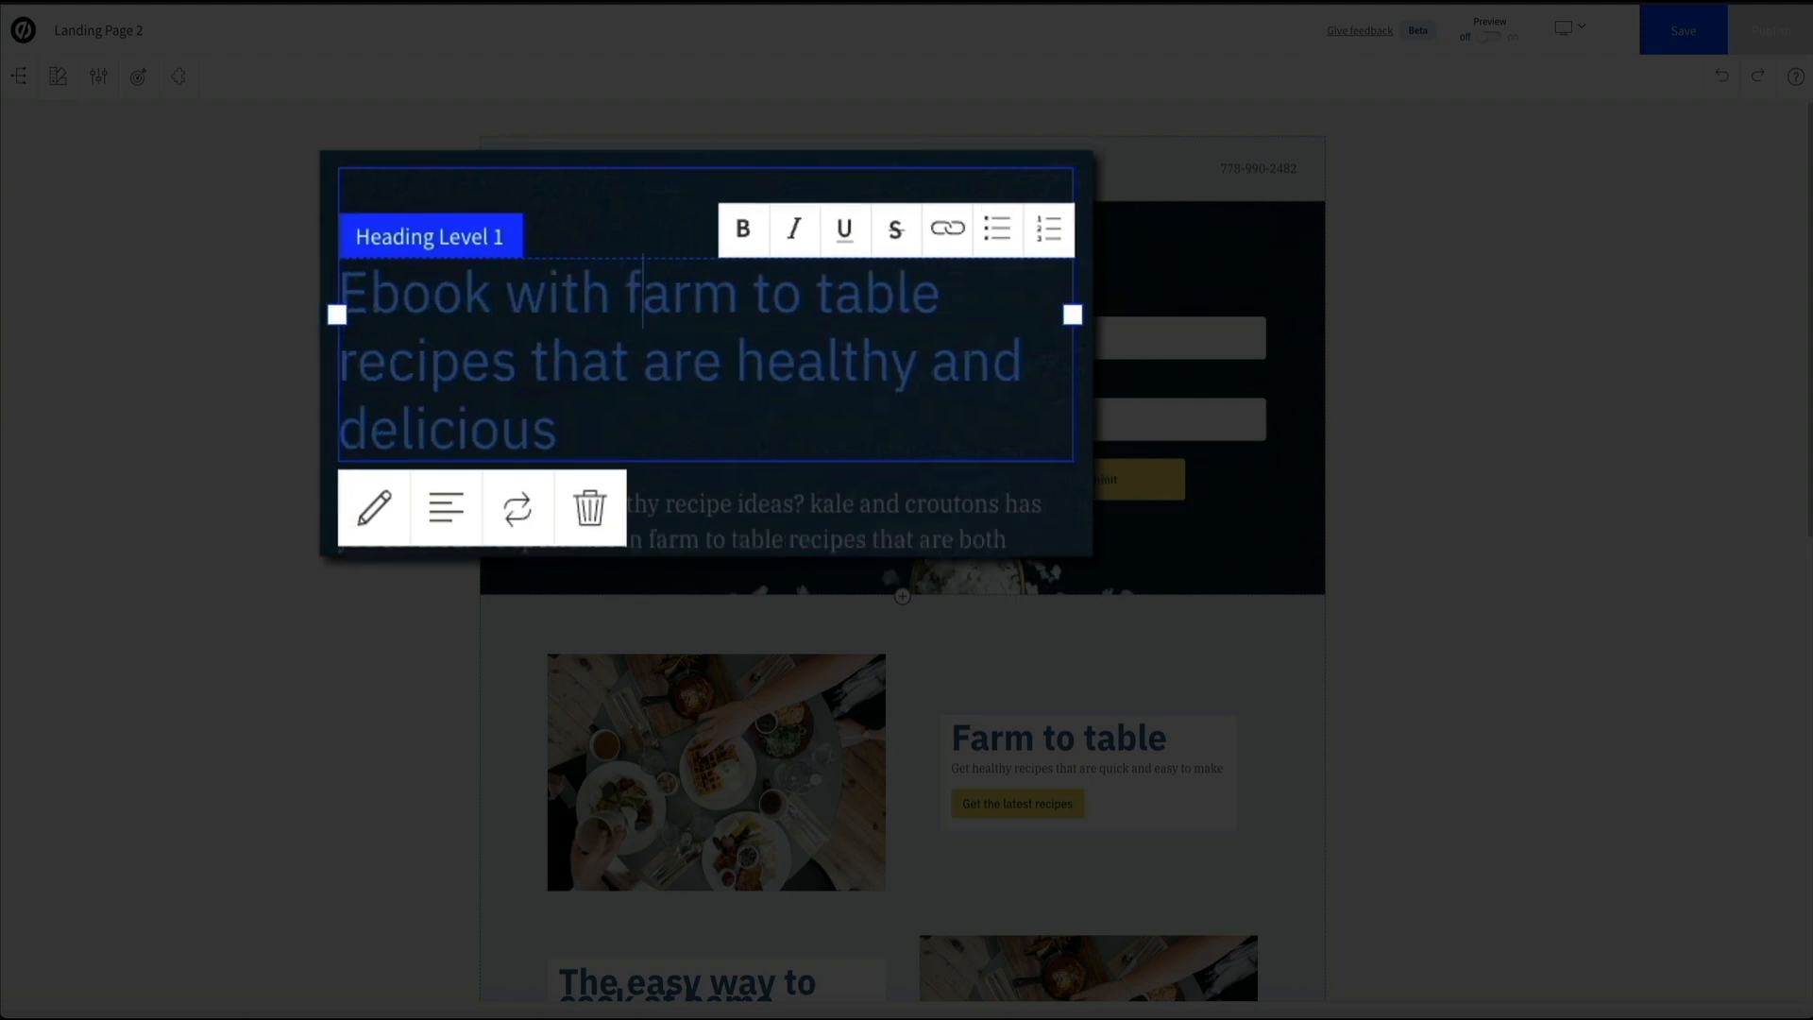
{"action": "left_click", "coordinate": [785, 449]}
{"action": "type", "text": "!"}
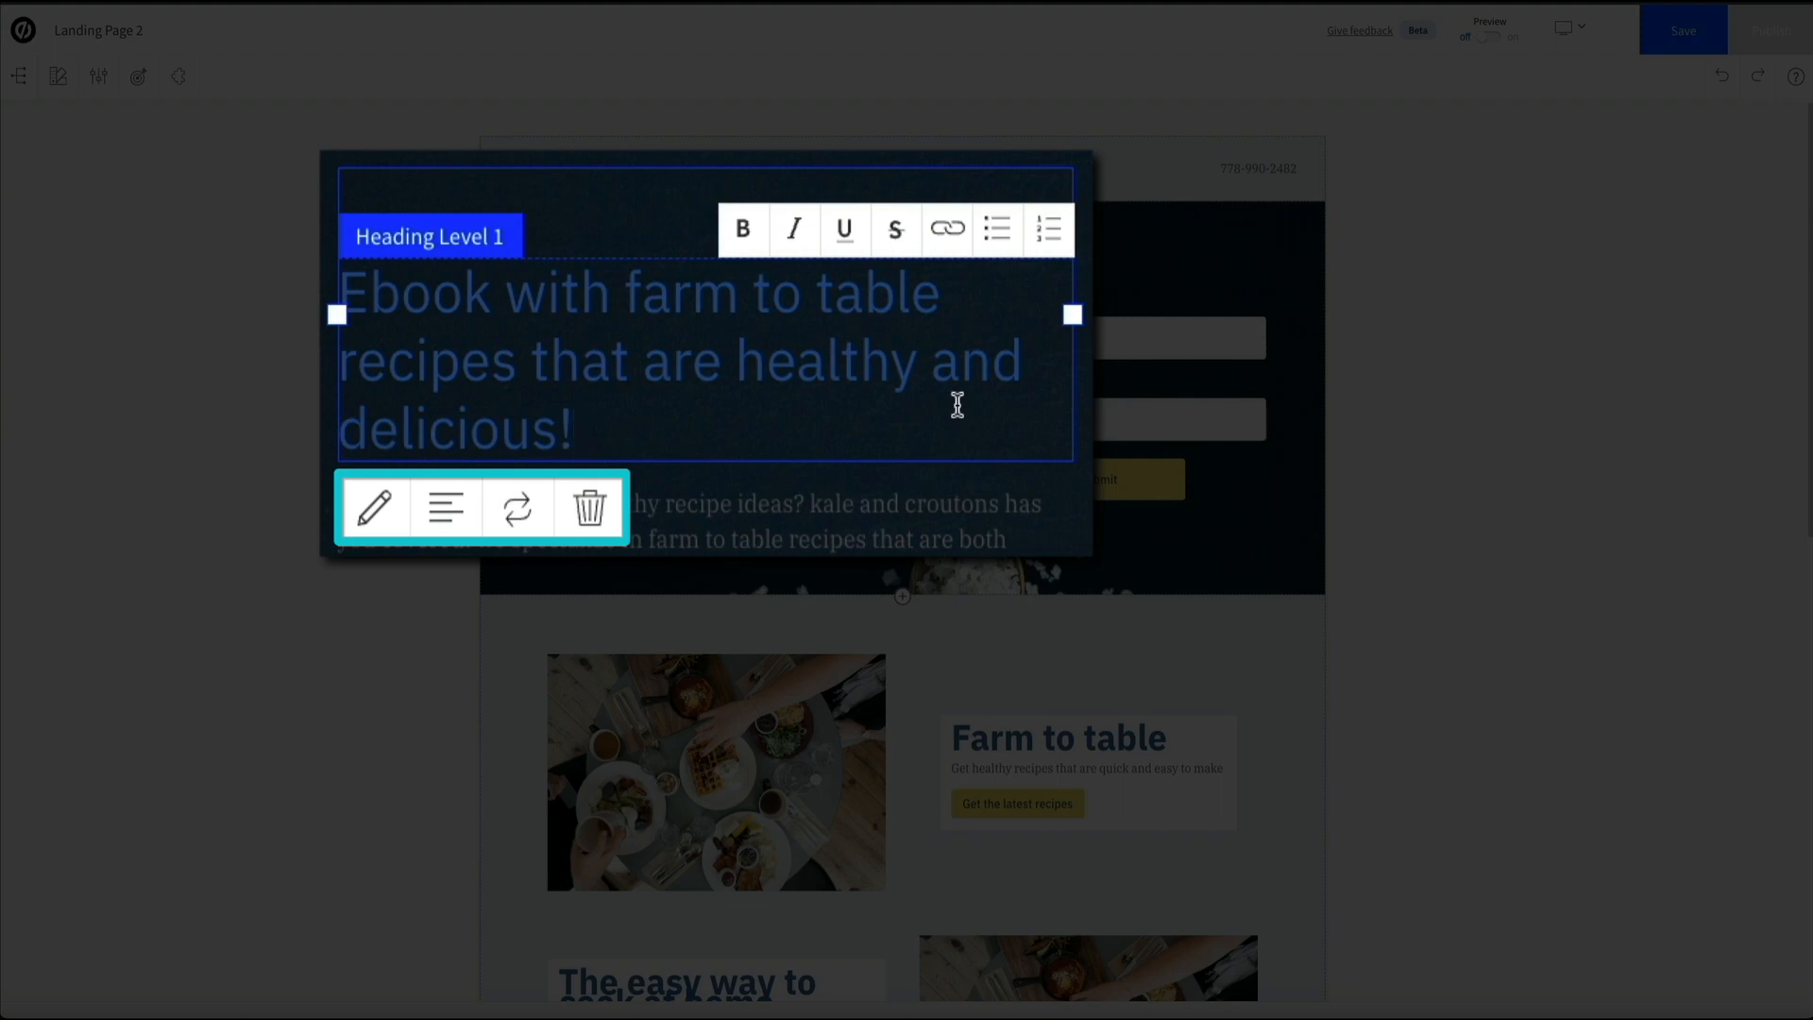
Step: Change the hero heading's text color to white and close its design settings
{"action": "left_click", "coordinate": [374, 534]}
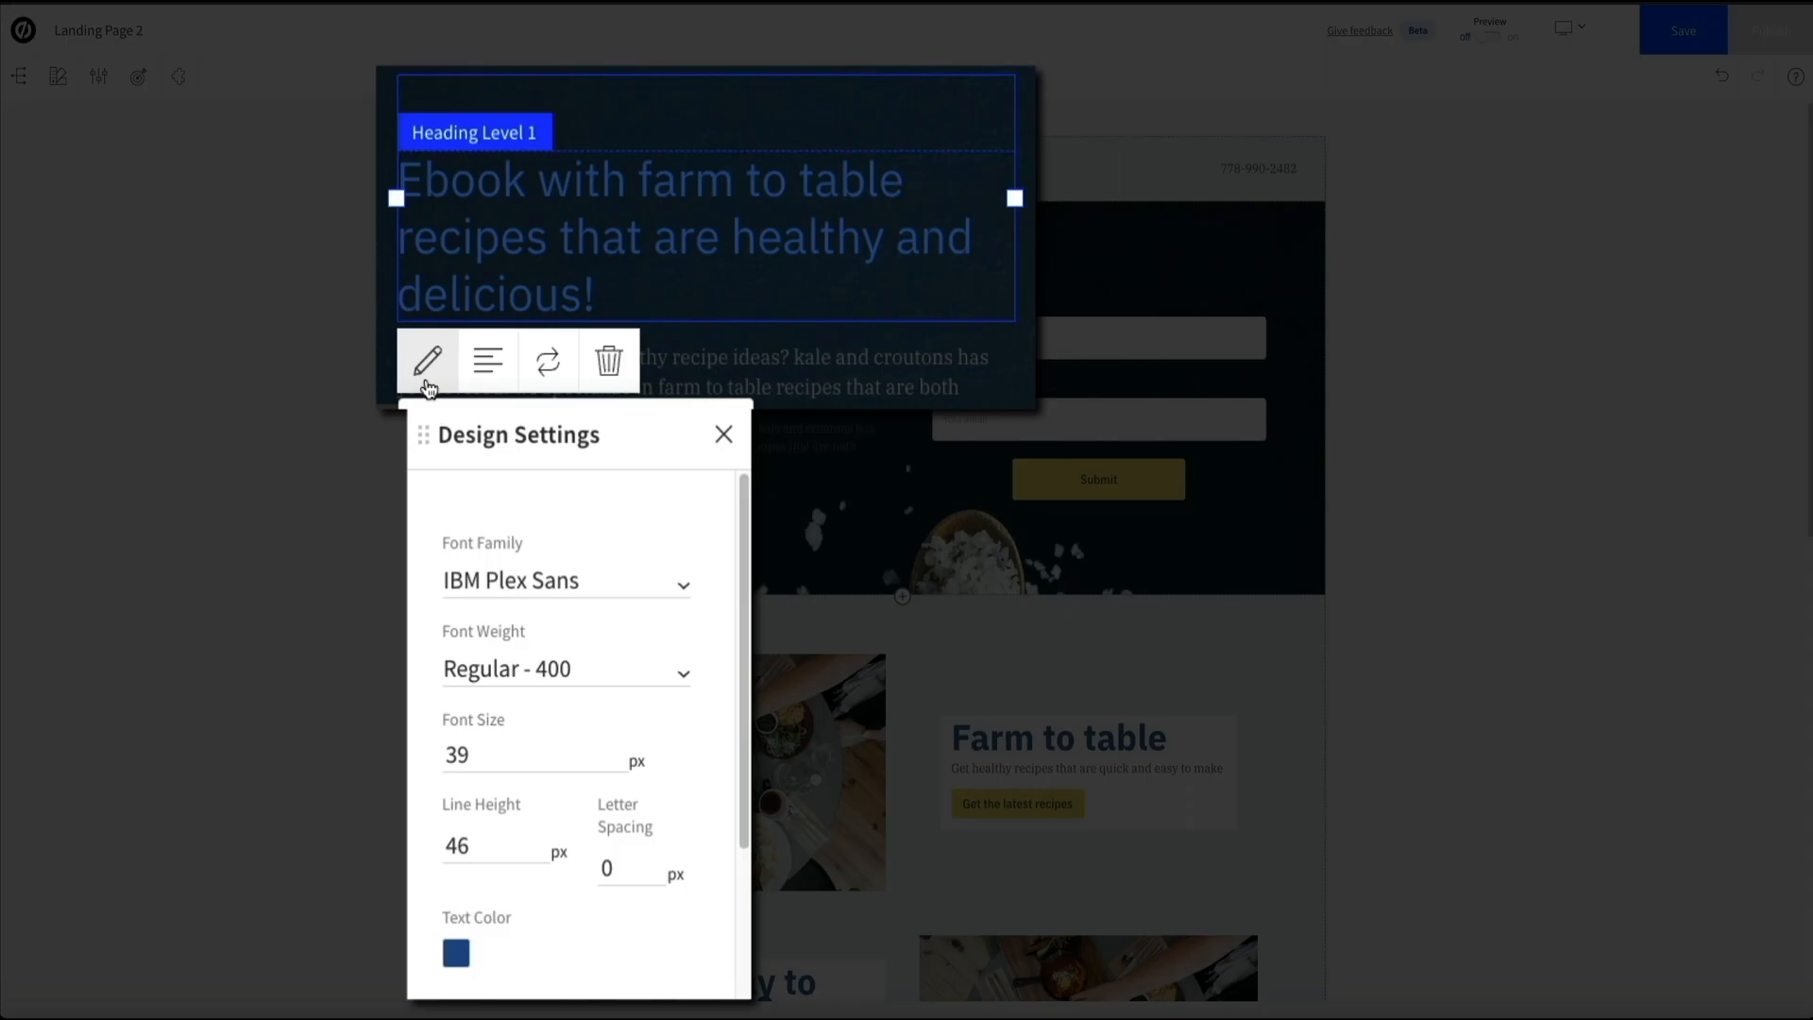
{"action": "left_click", "coordinate": [459, 959]}
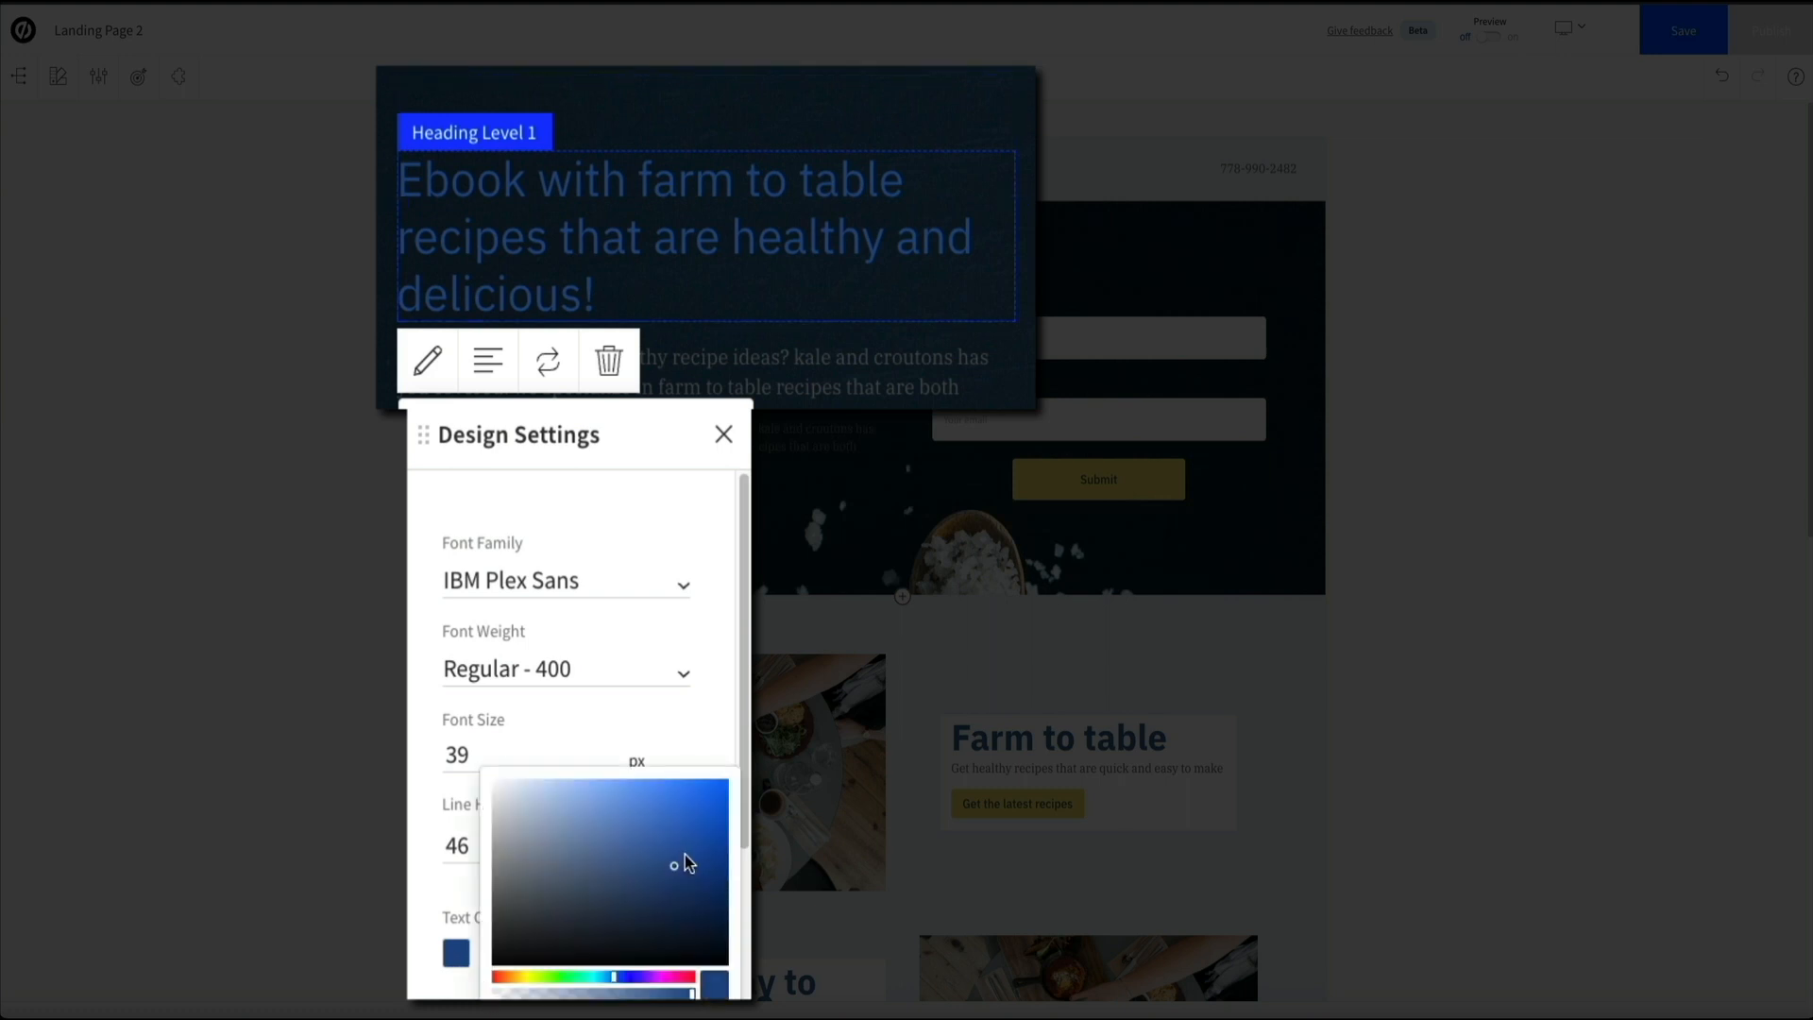
{"action": "left_click_drag", "start_coordinate": [678, 863], "coordinate": [485, 779]}
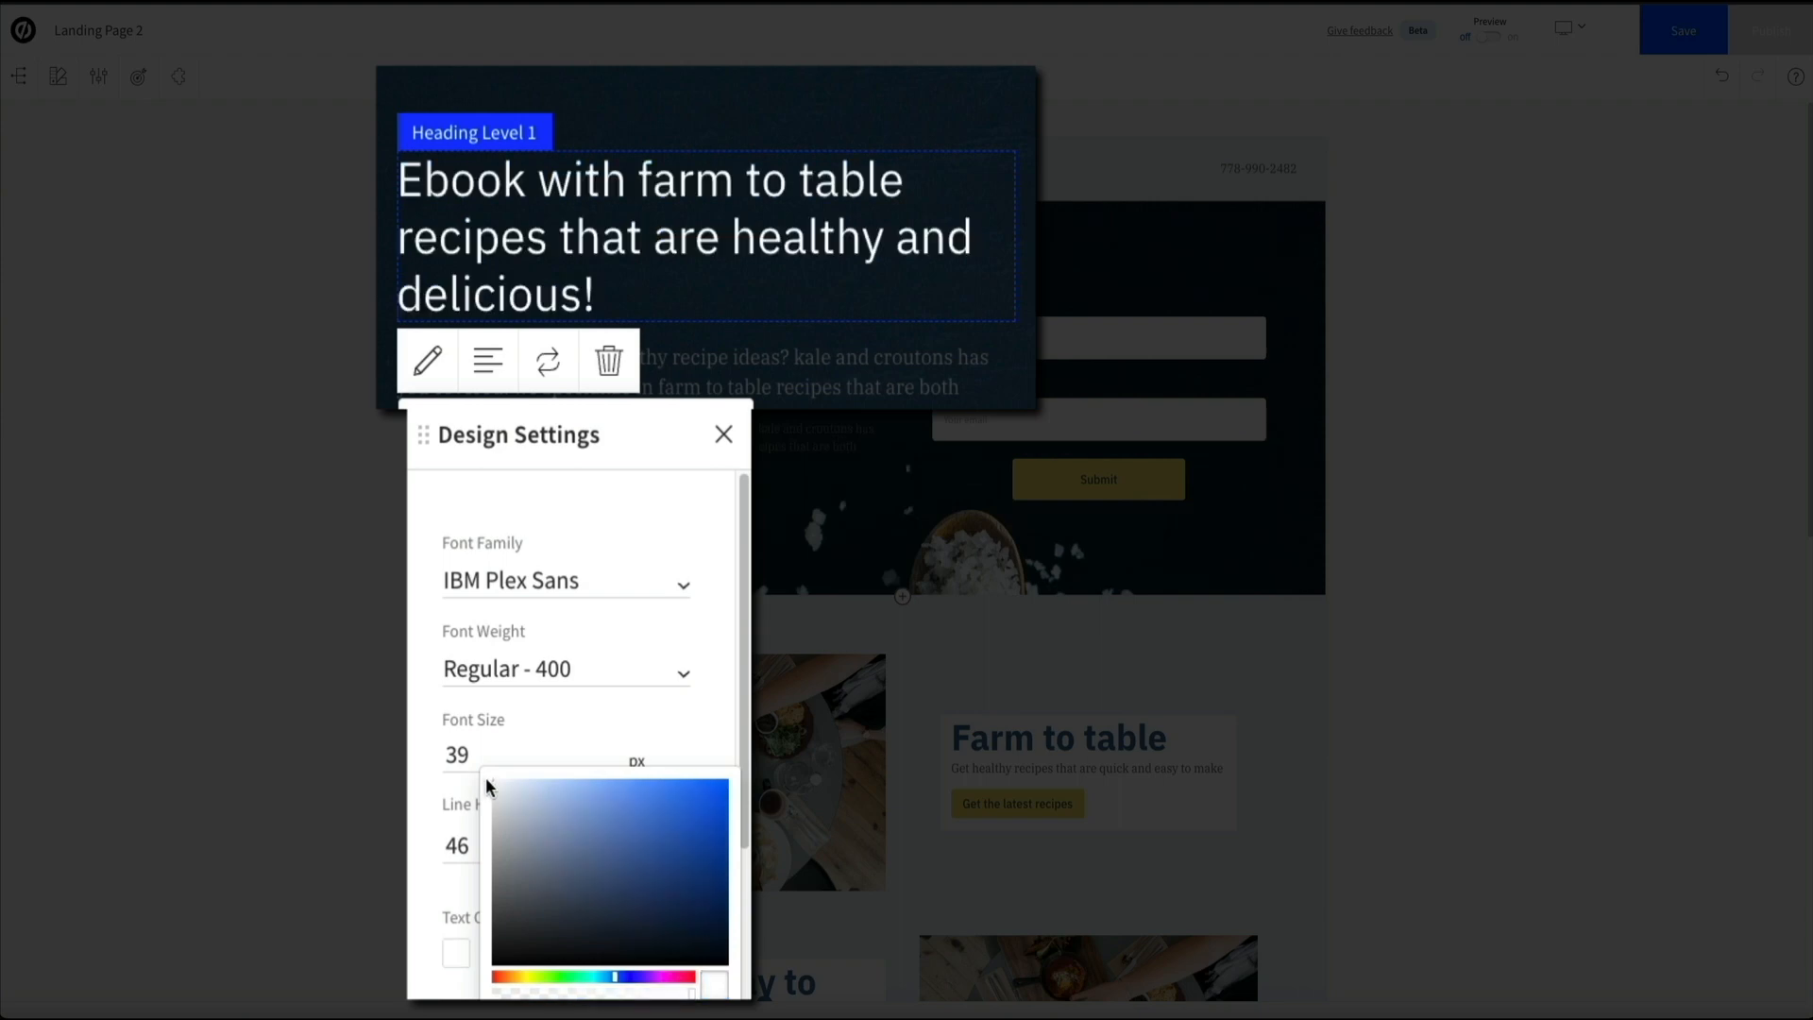
{"action": "left_click", "coordinate": [413, 895]}
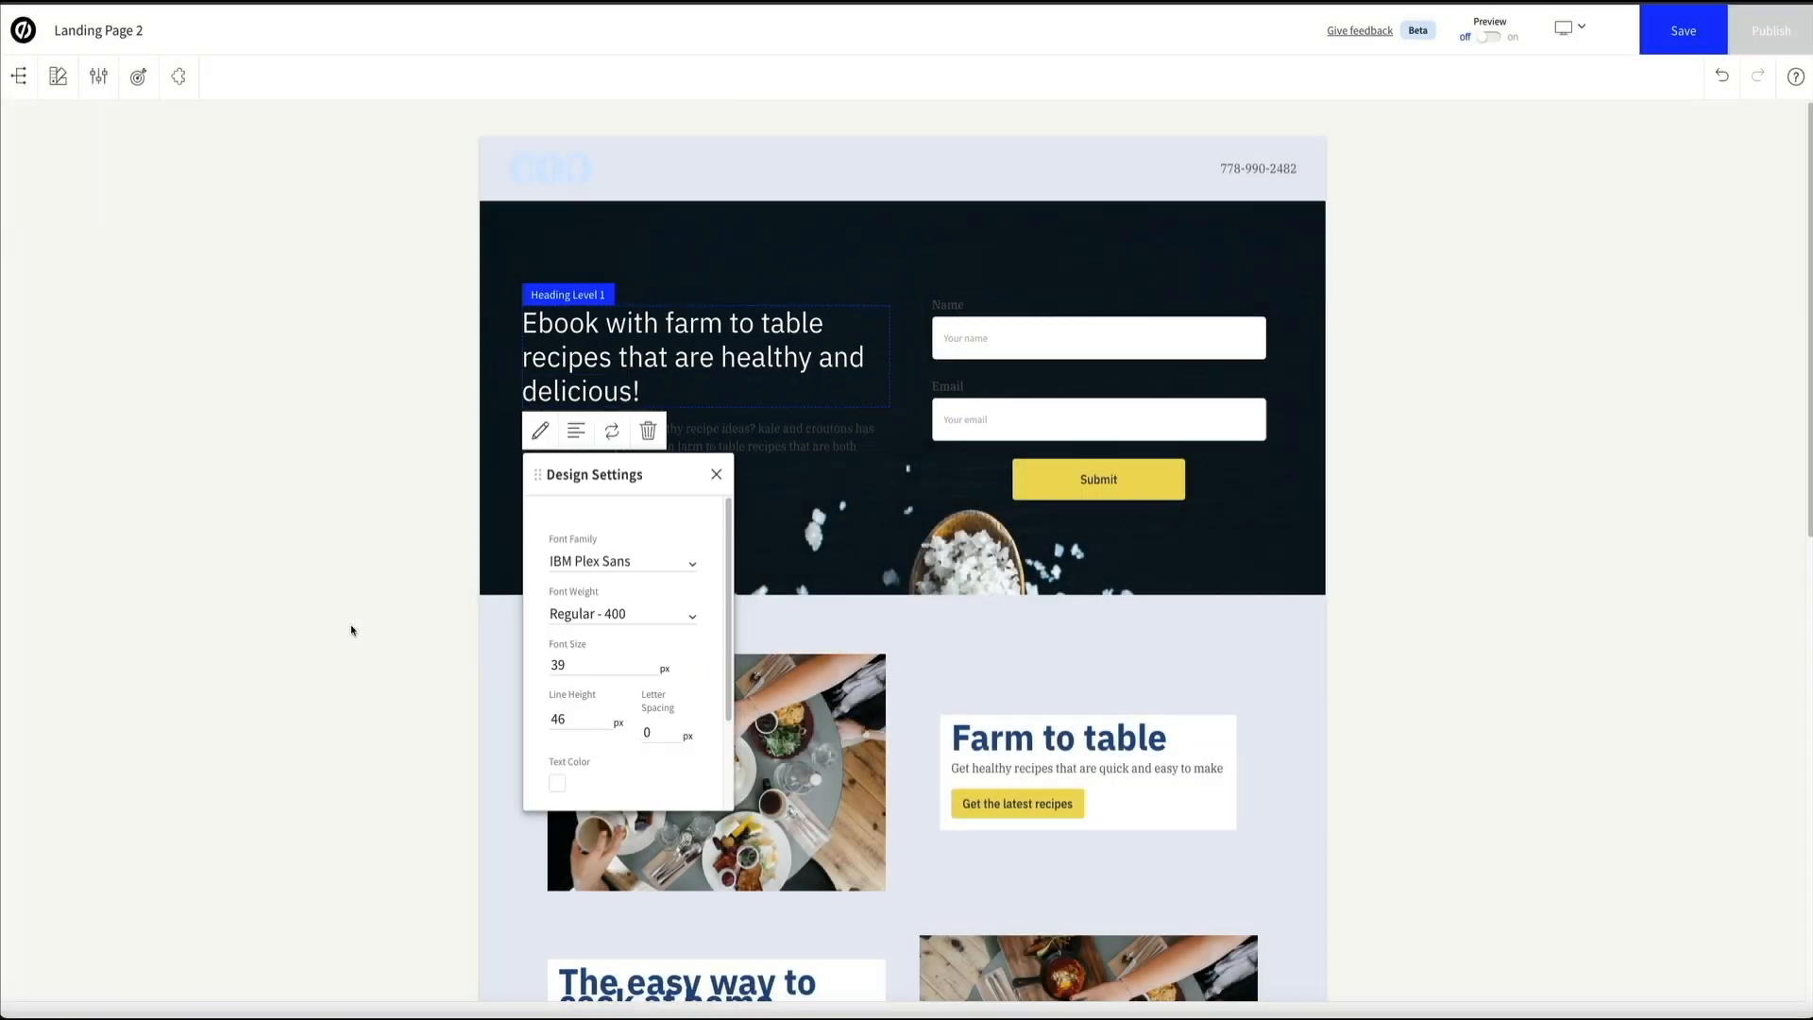
{"action": "left_click", "coordinate": [351, 630]}
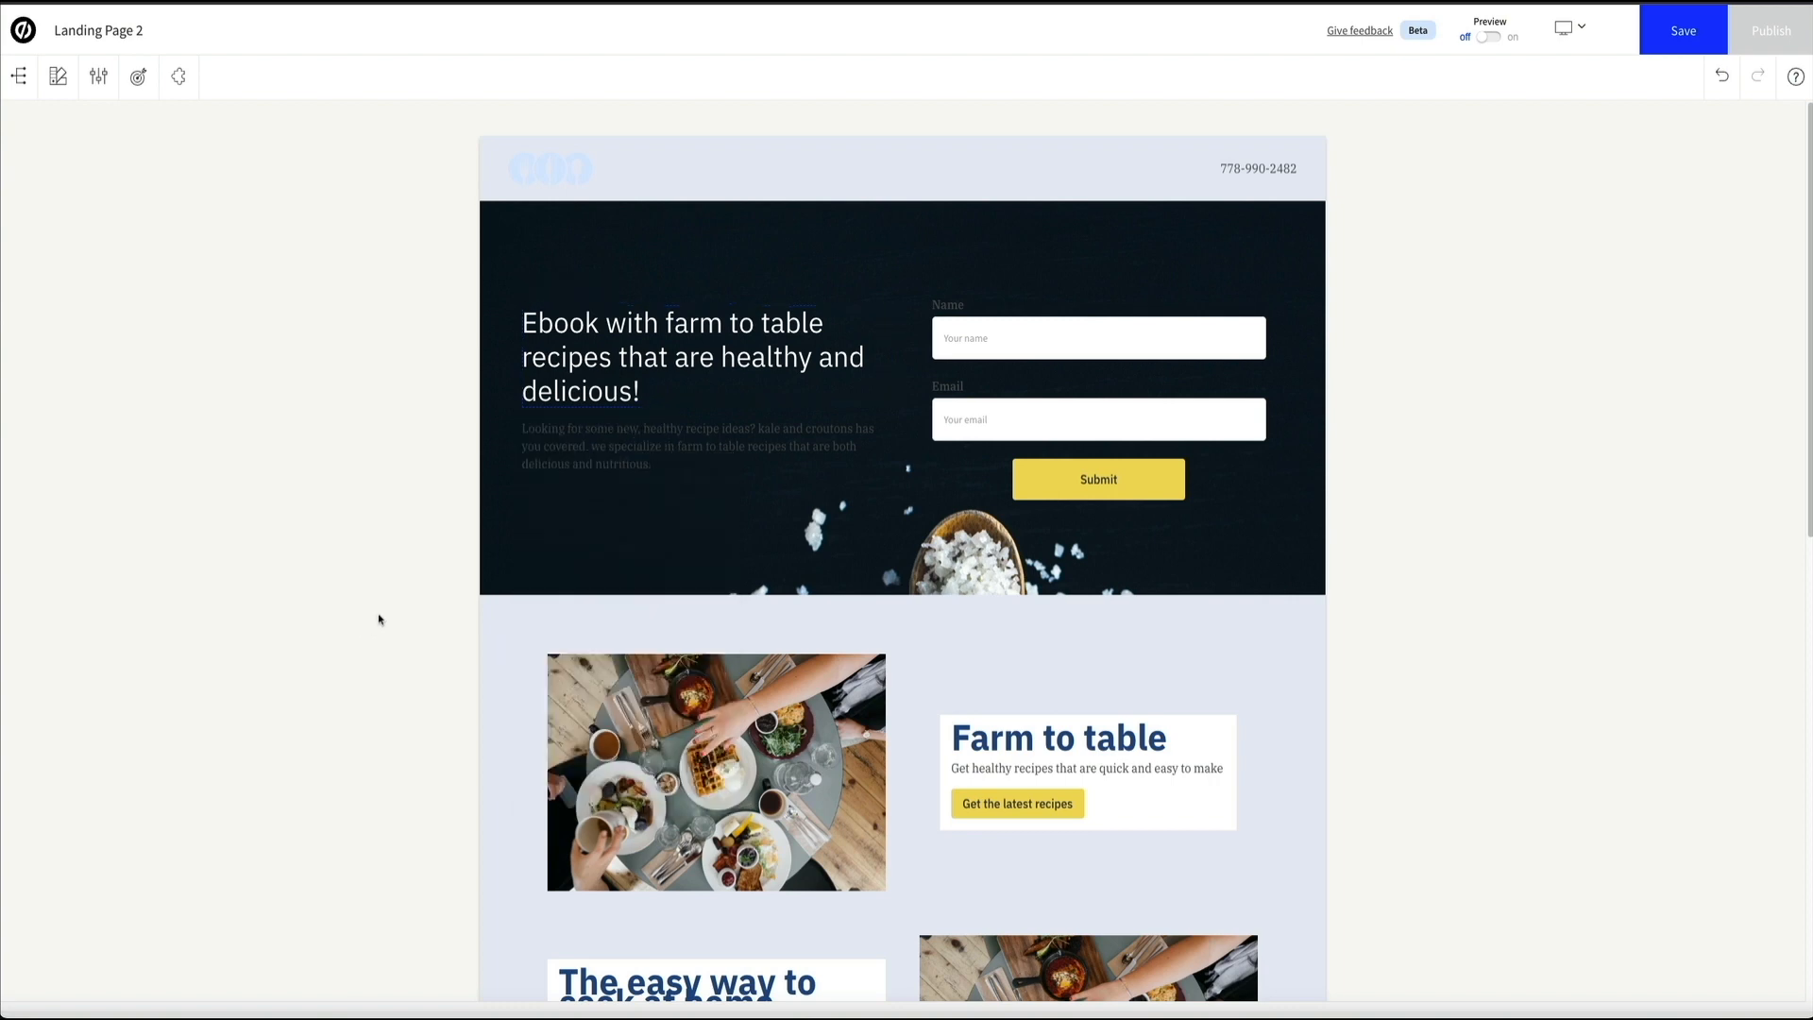
Step: Change the text color of the paragraph under the hero heading to white and close its design settings
{"action": "left_click", "coordinate": [663, 467]}
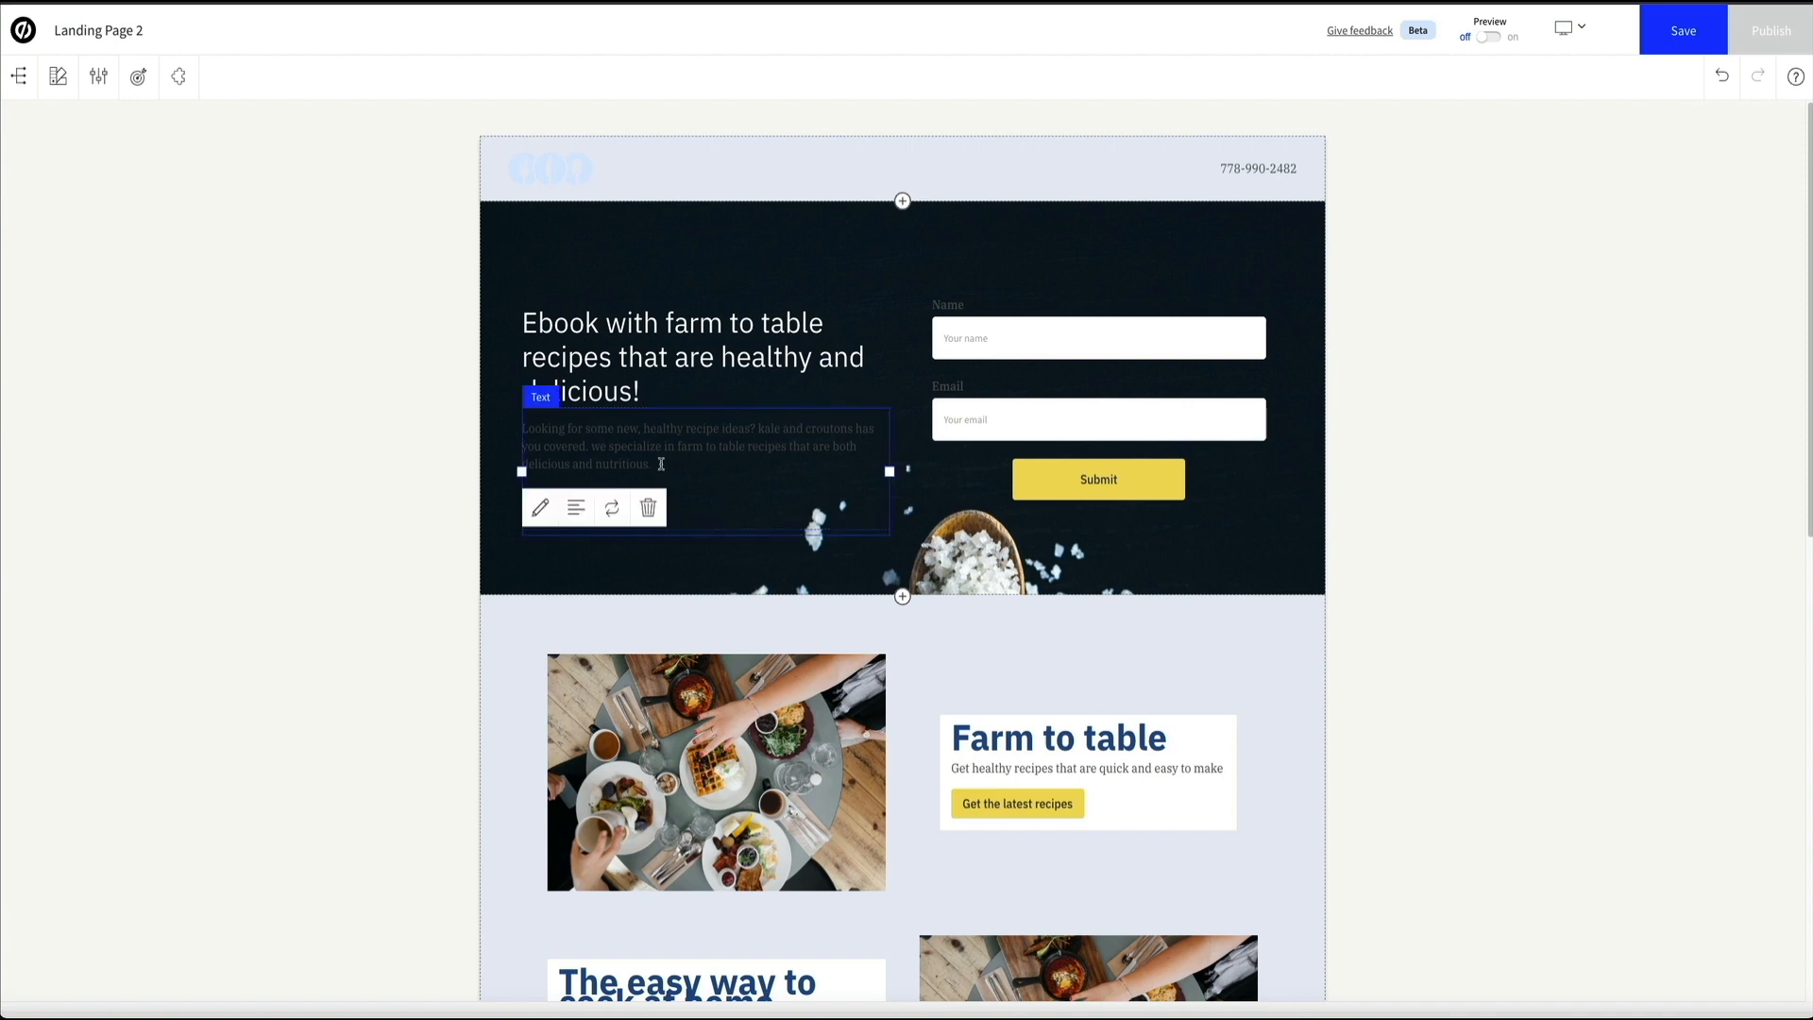
{"action": "left_click", "coordinate": [541, 511]}
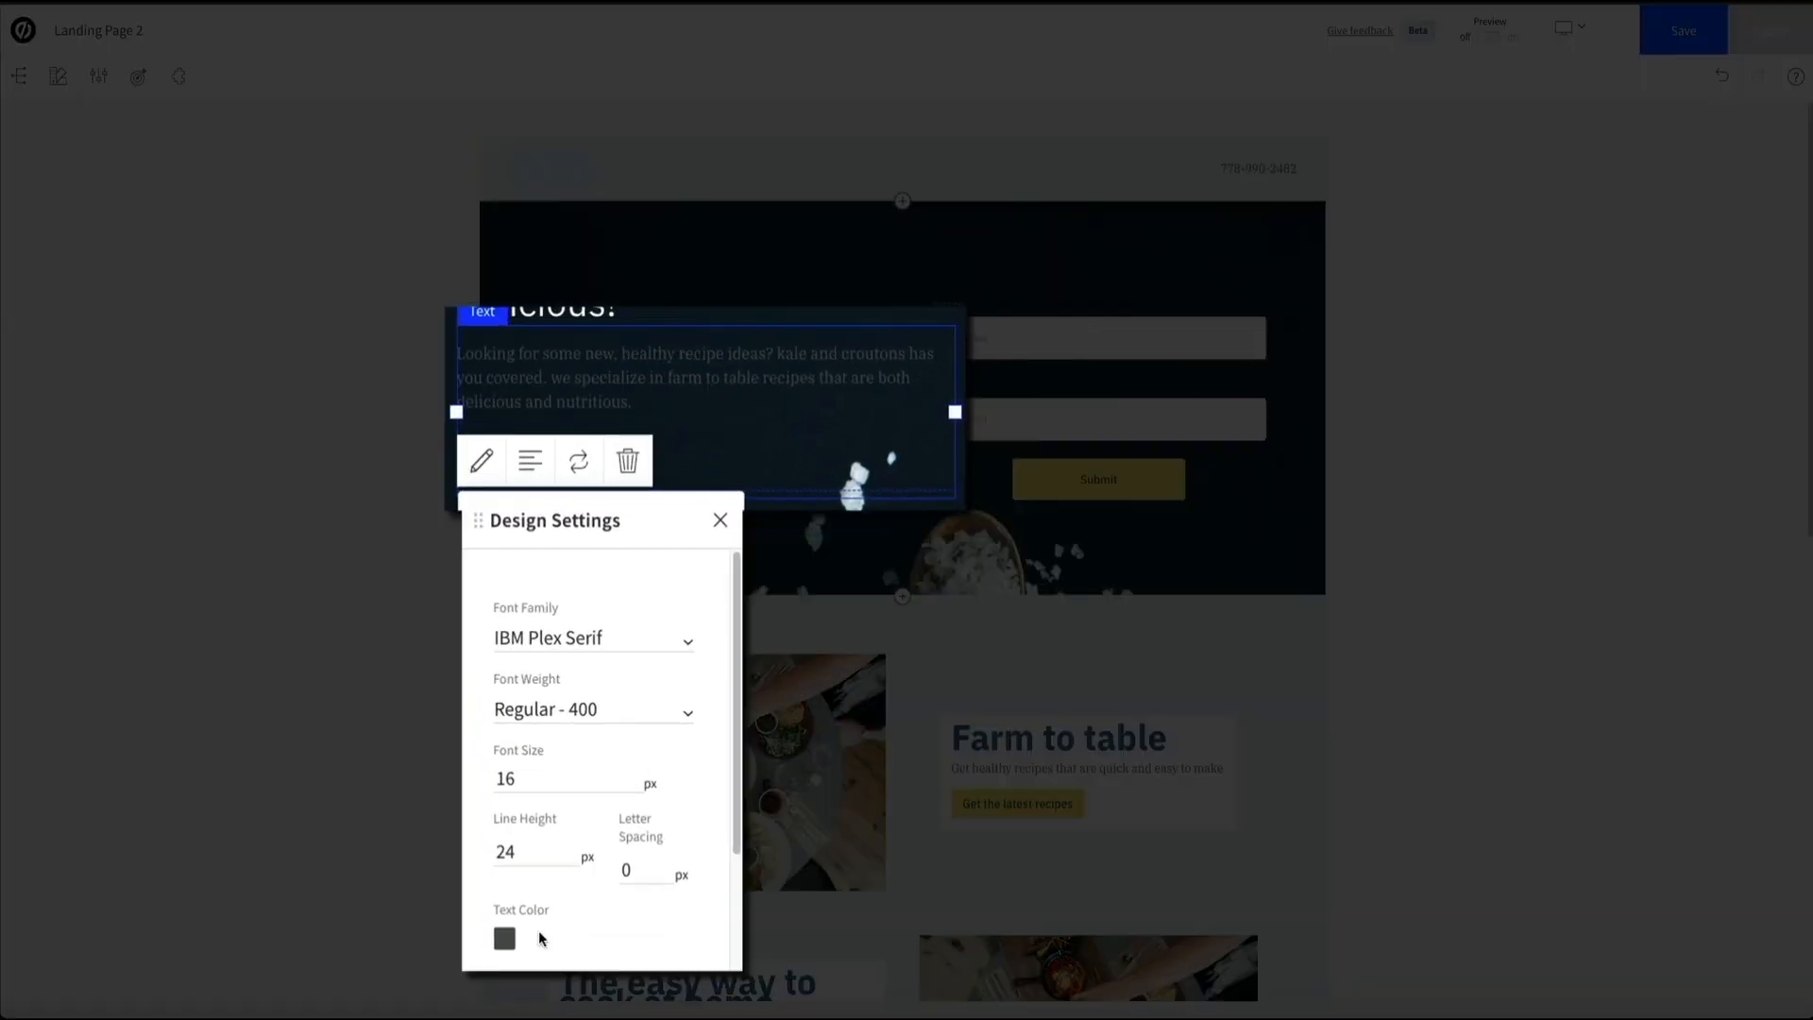
{"action": "left_click", "coordinate": [557, 859]}
{"action": "left_click_drag", "start_coordinate": [547, 906], "coordinate": [467, 829]}
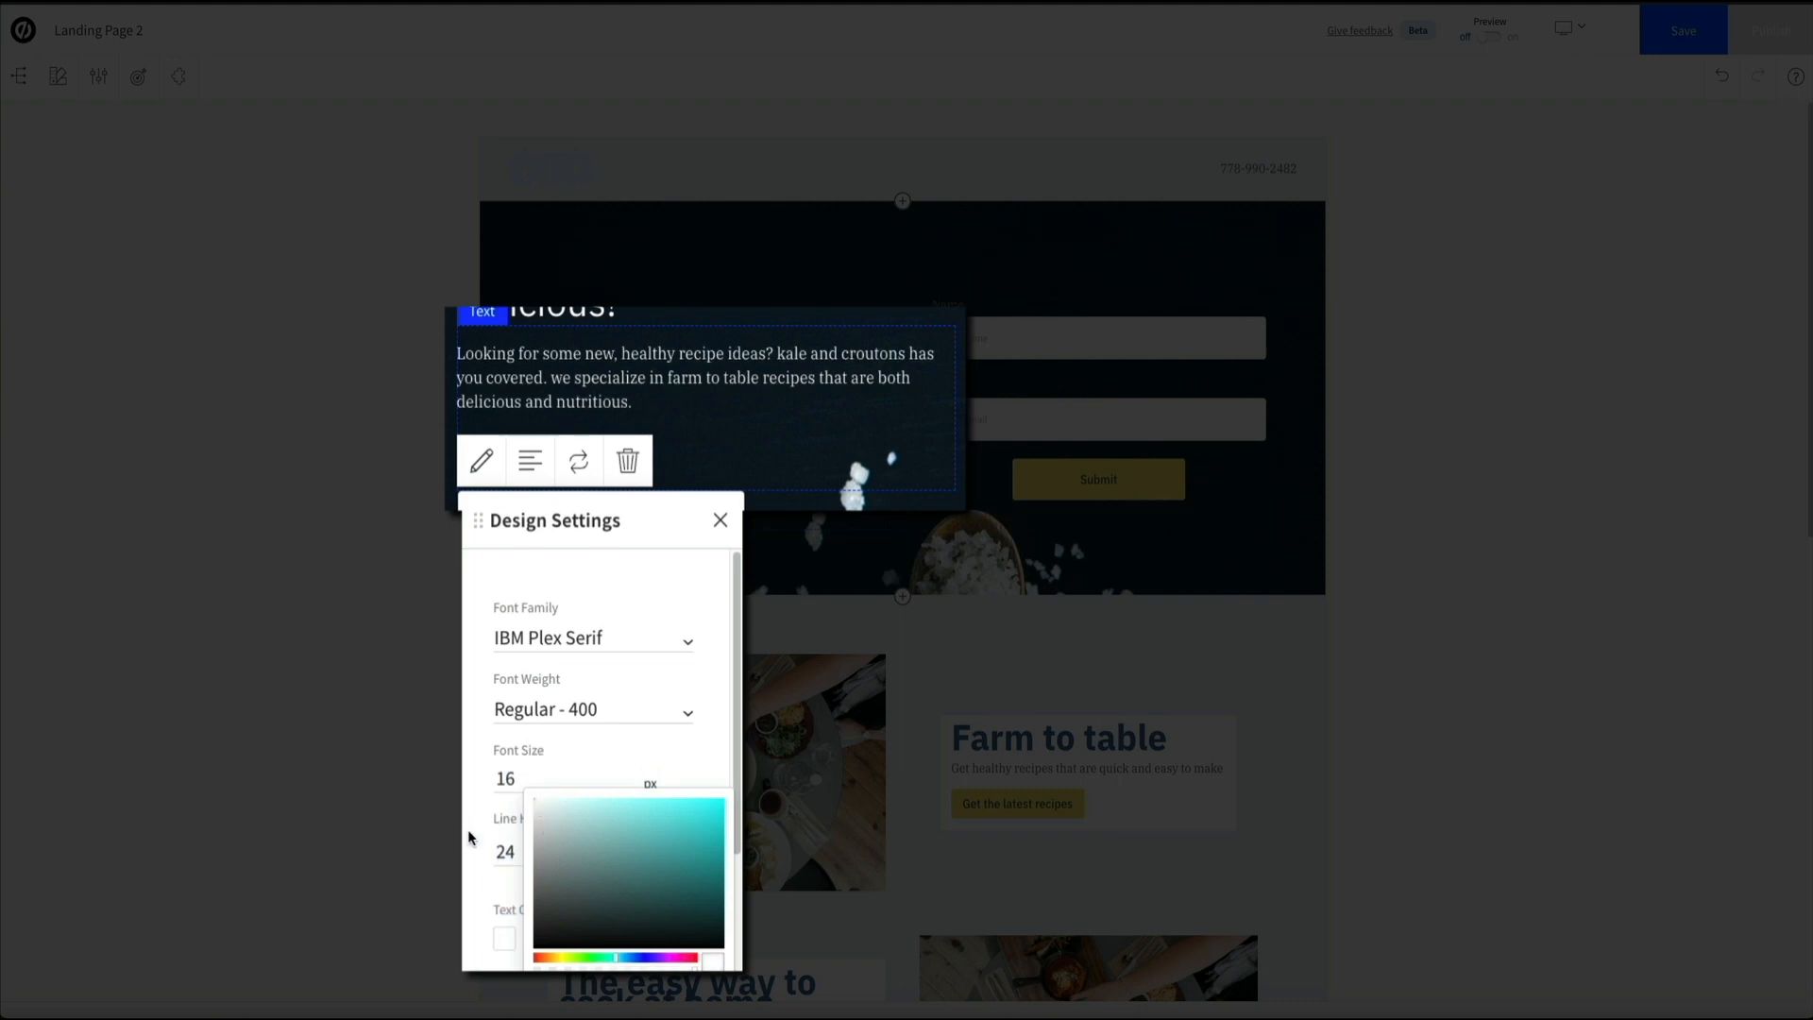
{"action": "left_click", "coordinate": [467, 829]}
{"action": "left_click", "coordinate": [719, 520]}
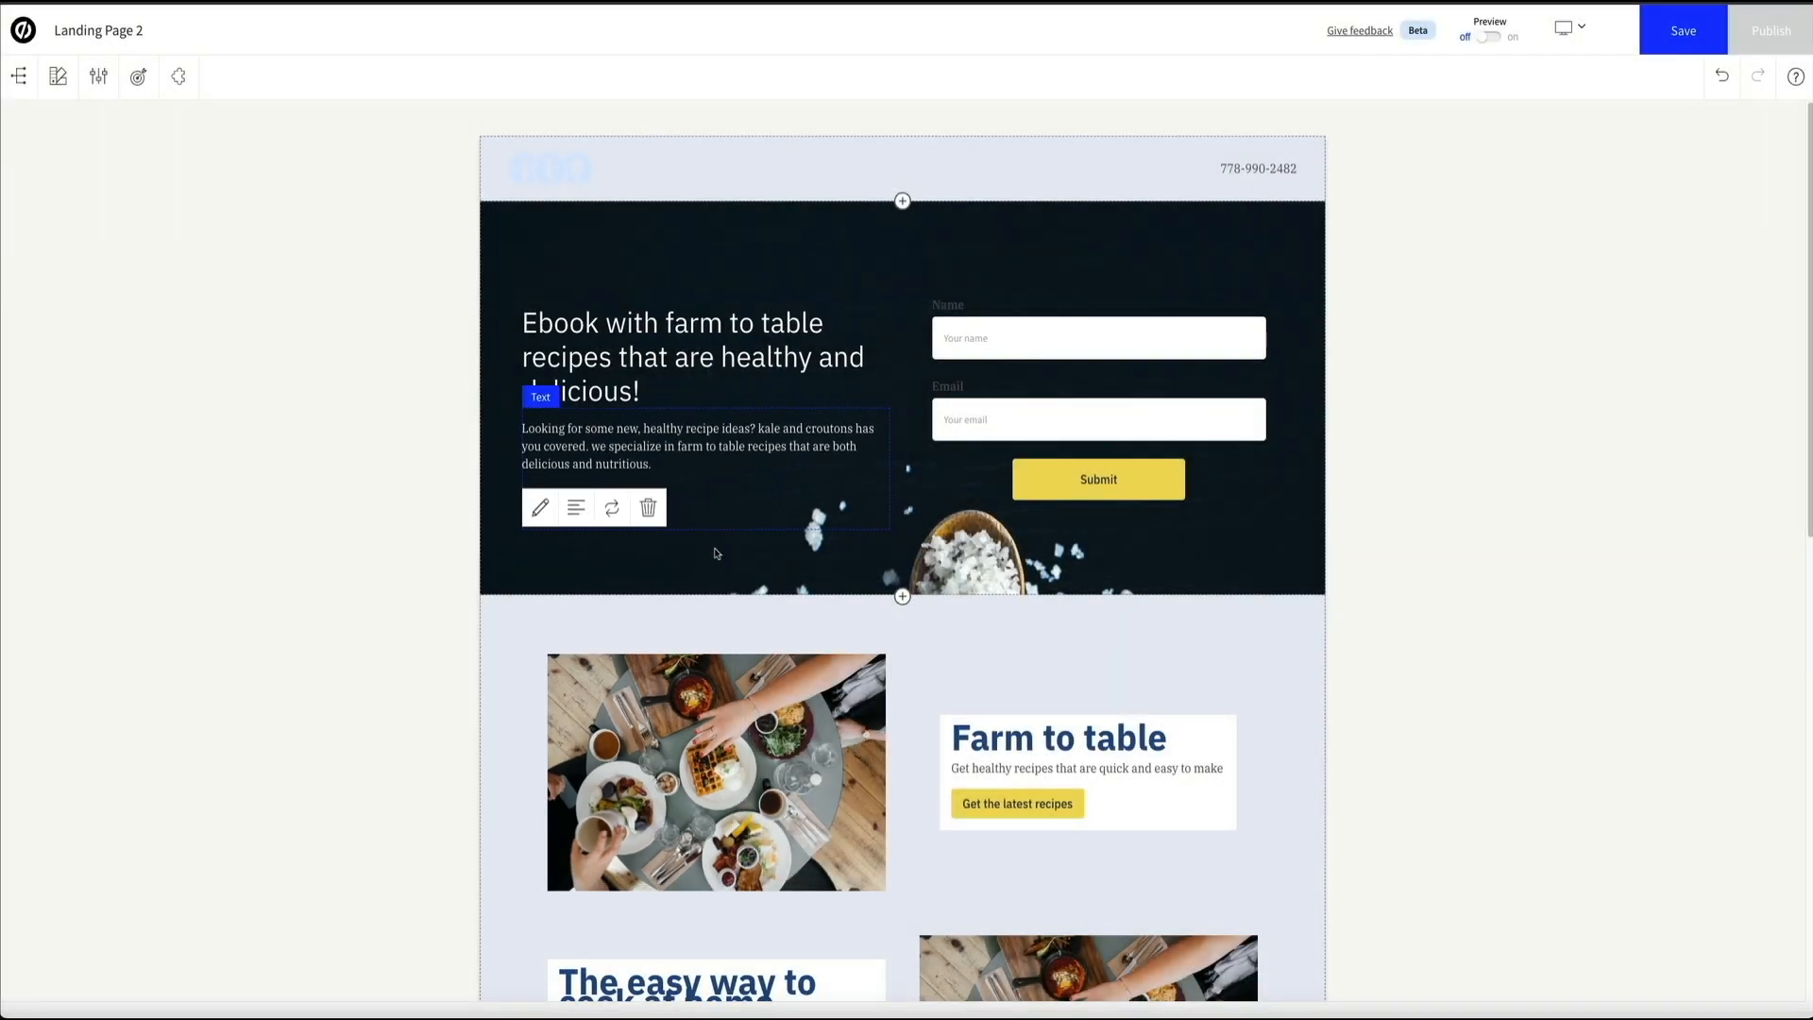
Step: Capitalize "Kale" and "We" in the hero paragraph and finish editing the text
{"action": "left_click", "coordinate": [763, 427]}
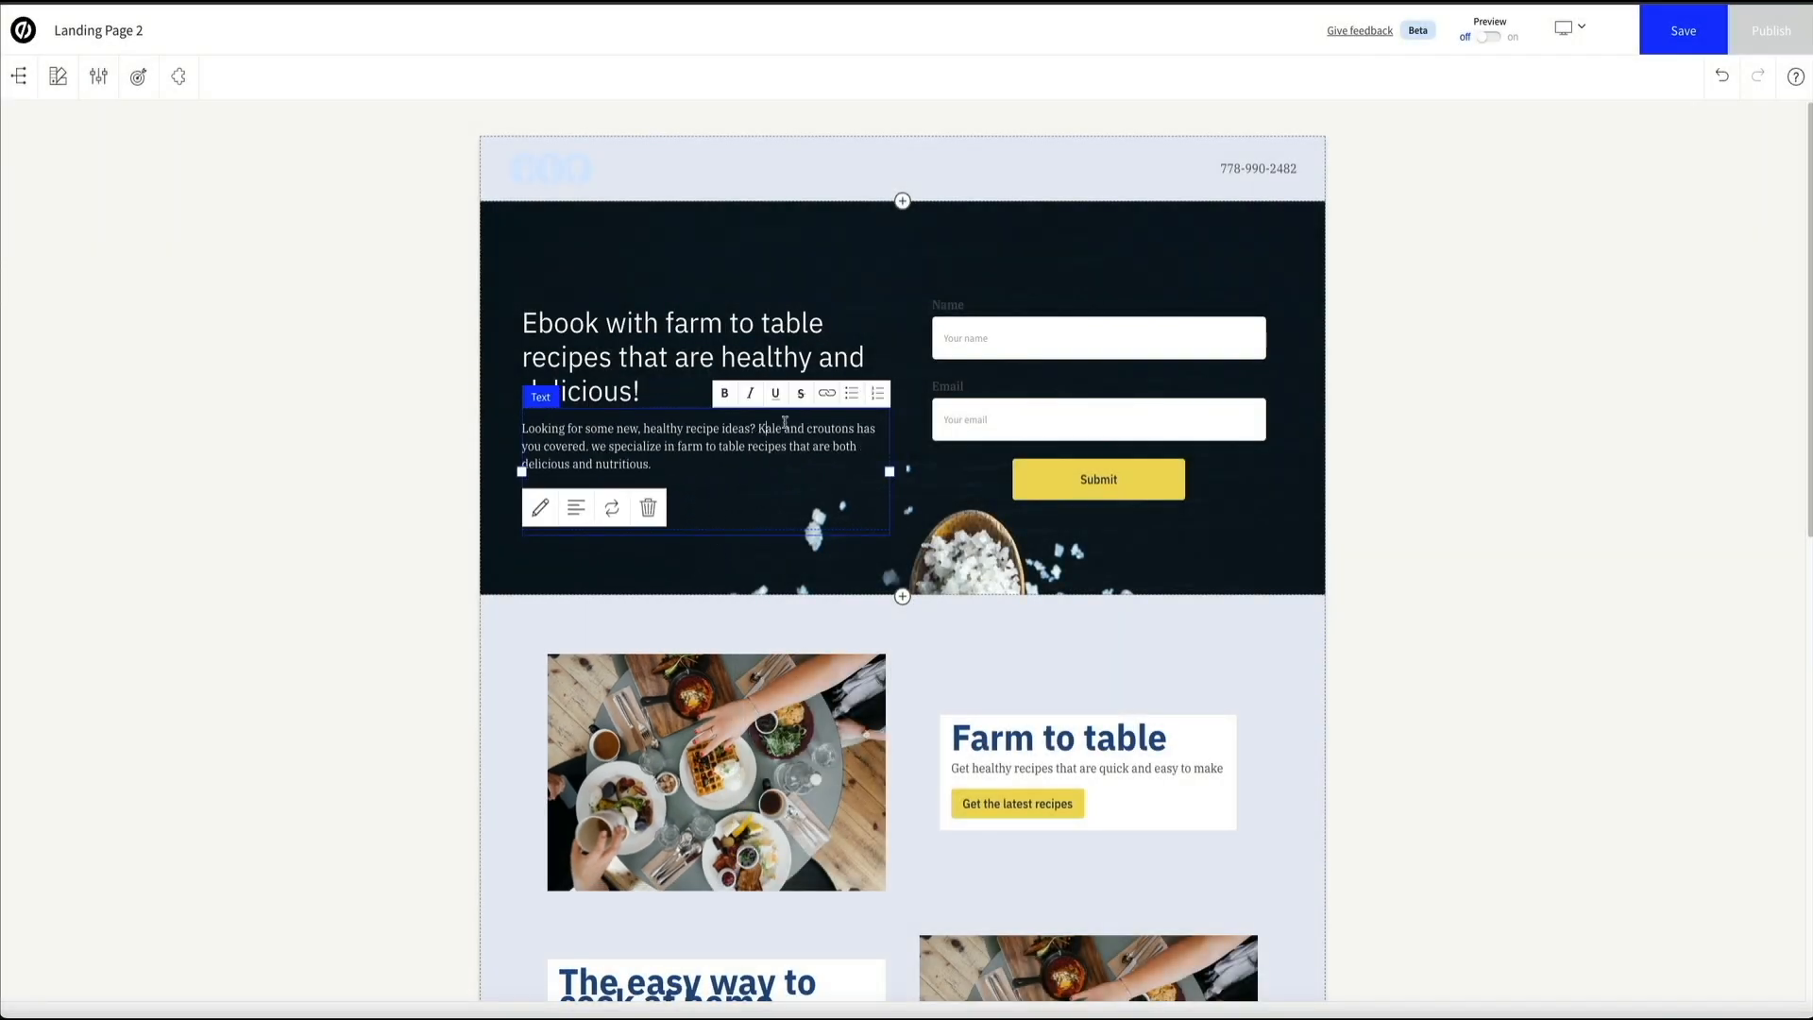
{"action": "left_click", "coordinate": [598, 446]}
{"action": "key", "text": "BackSpace"}
{"action": "type", "text": "W"}
{"action": "left_click", "coordinate": [689, 464]}
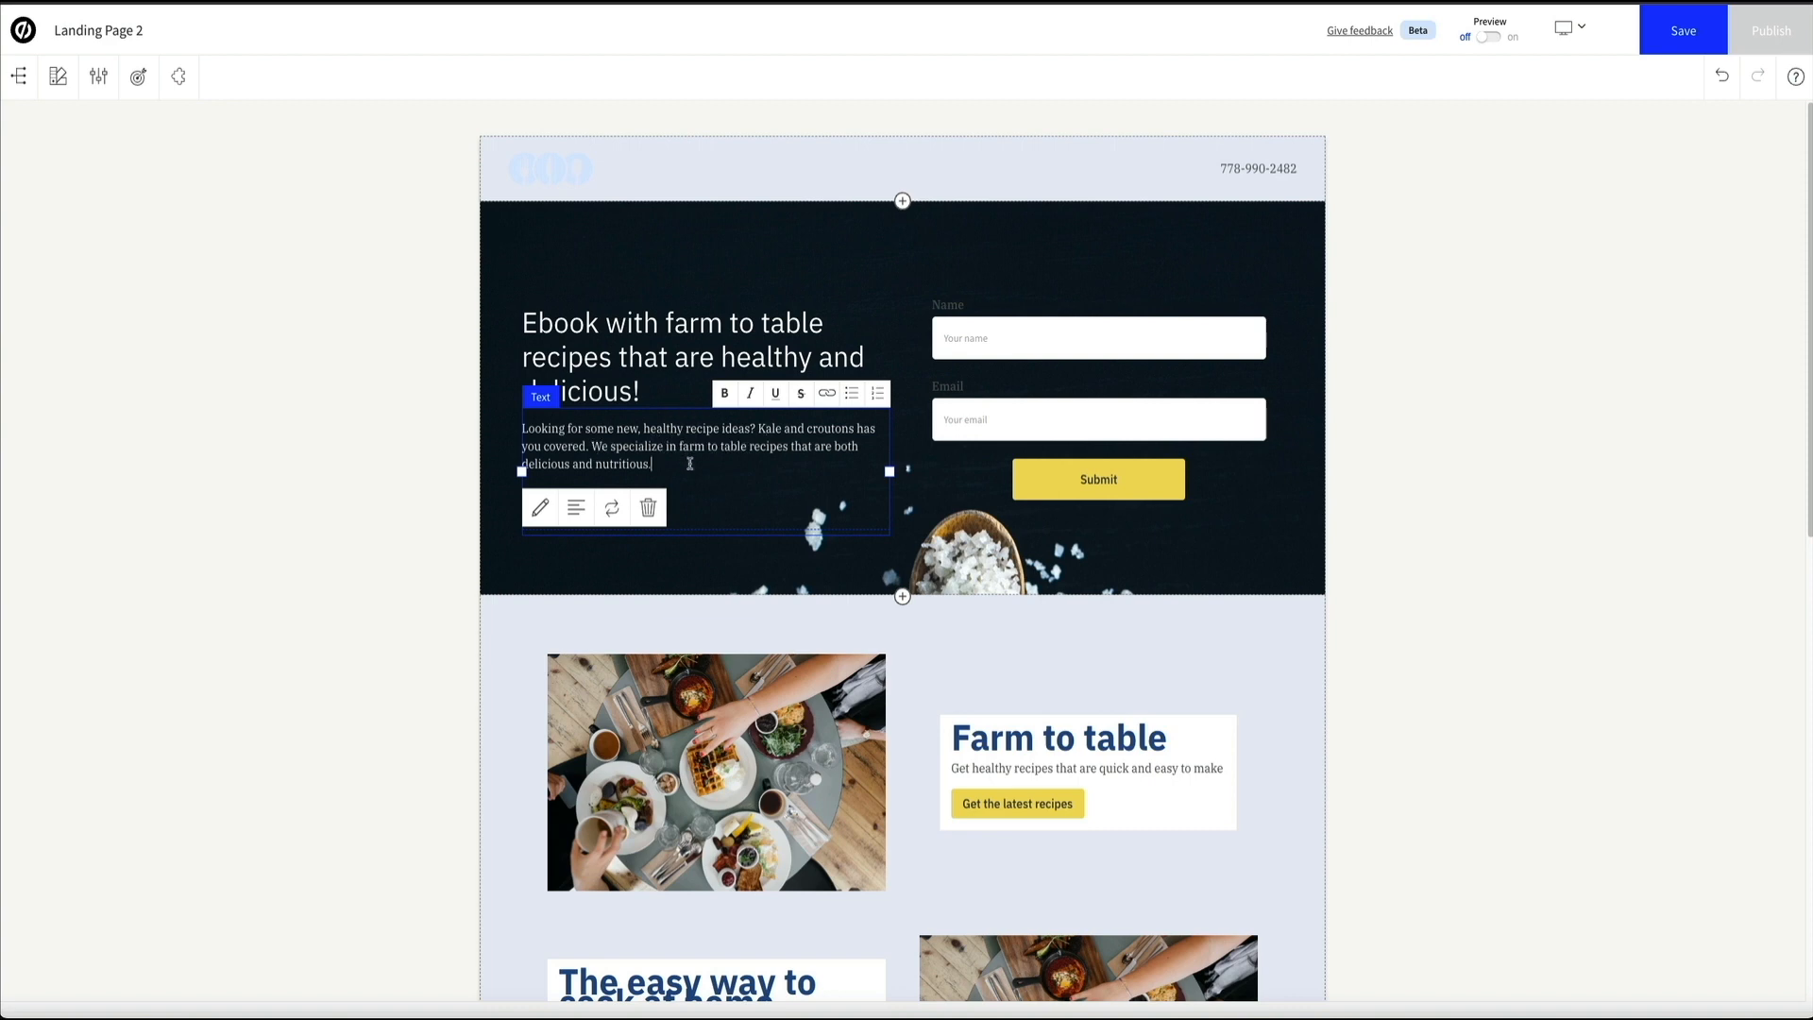
{"action": "left_click", "coordinate": [289, 546]}
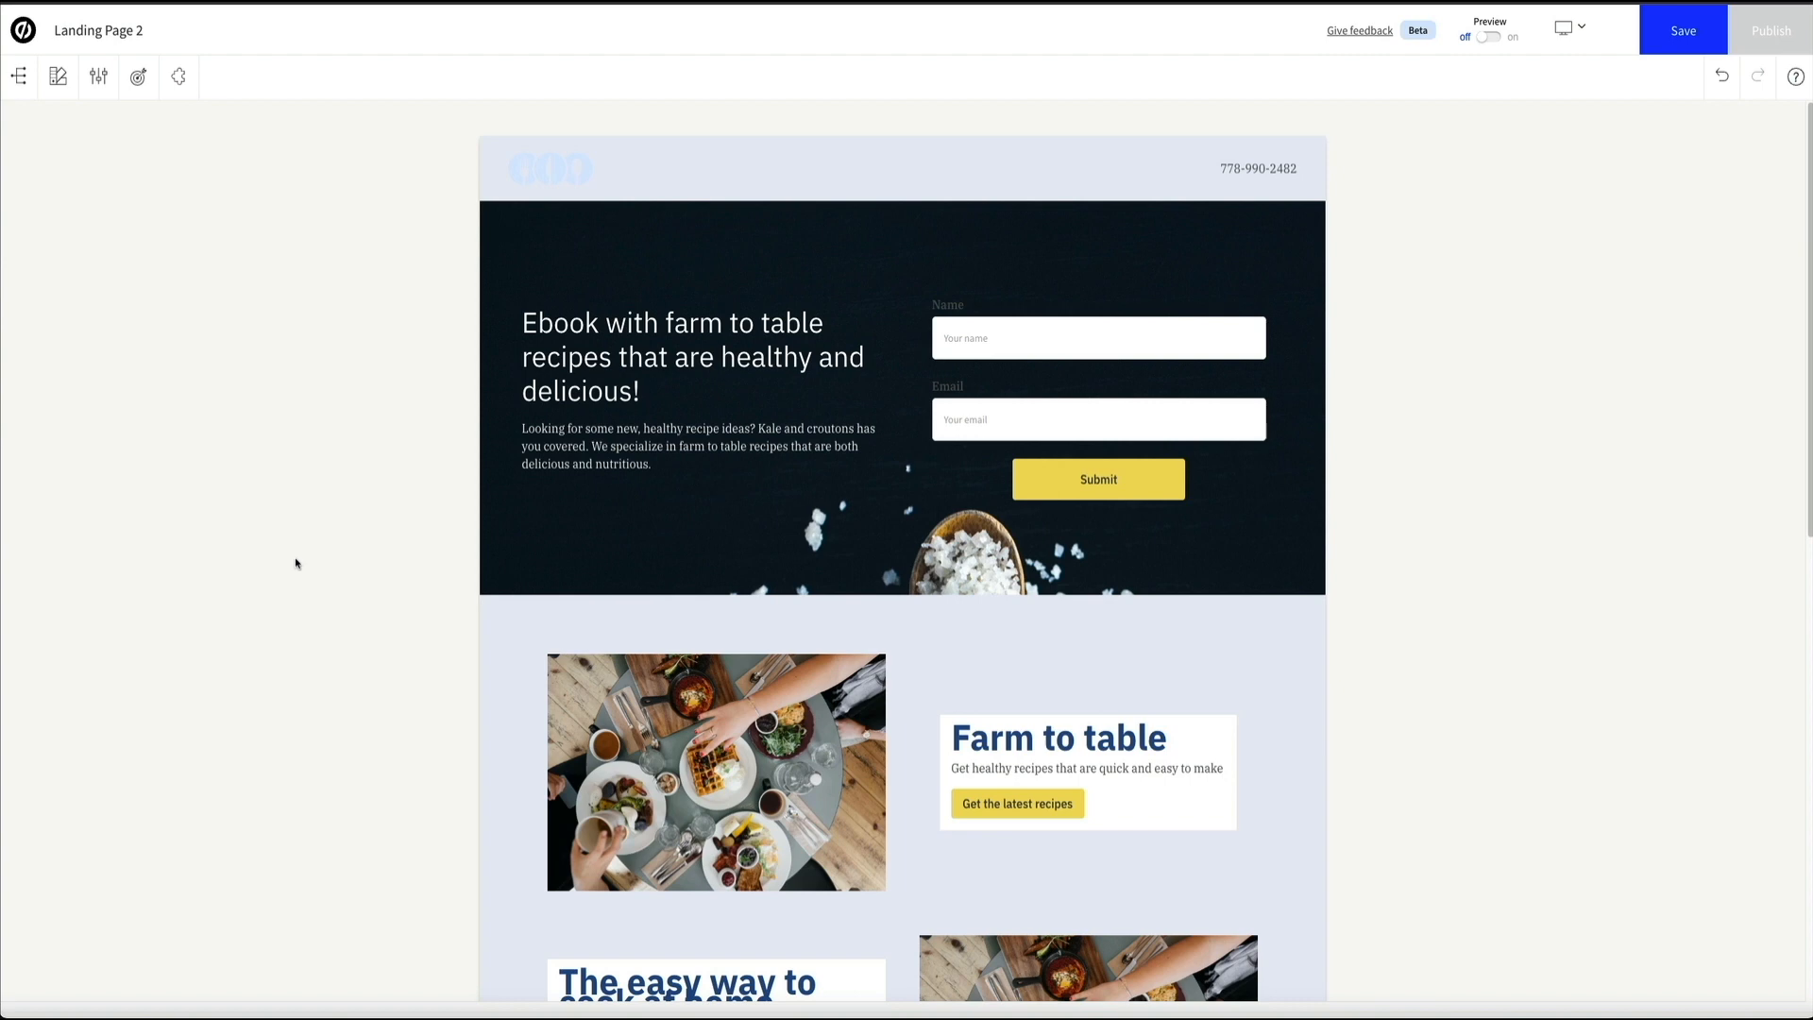
Step: Look over the page down to the footer and examine the Features section with the page's content outline open
{"action": "scroll", "coordinate": [296, 564], "scroll_direction": "down", "scroll_amount": 8}
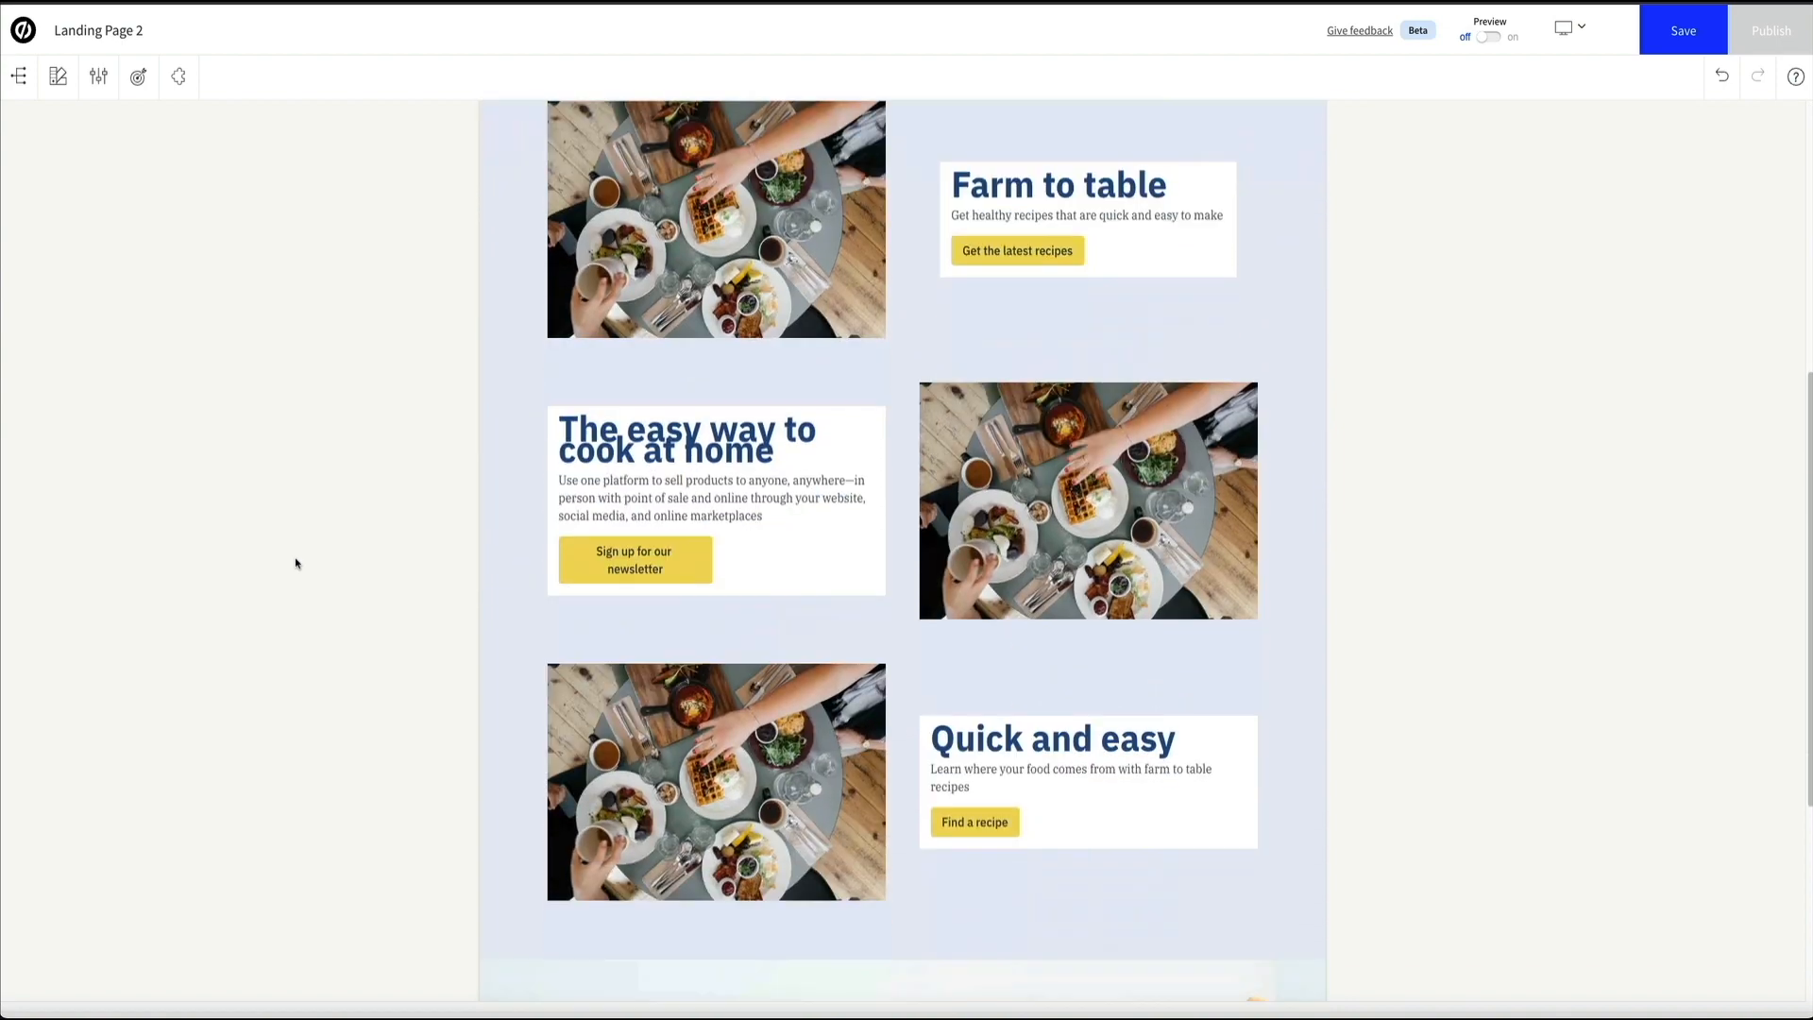
{"action": "scroll", "coordinate": [296, 564], "scroll_direction": "down", "scroll_amount": 2}
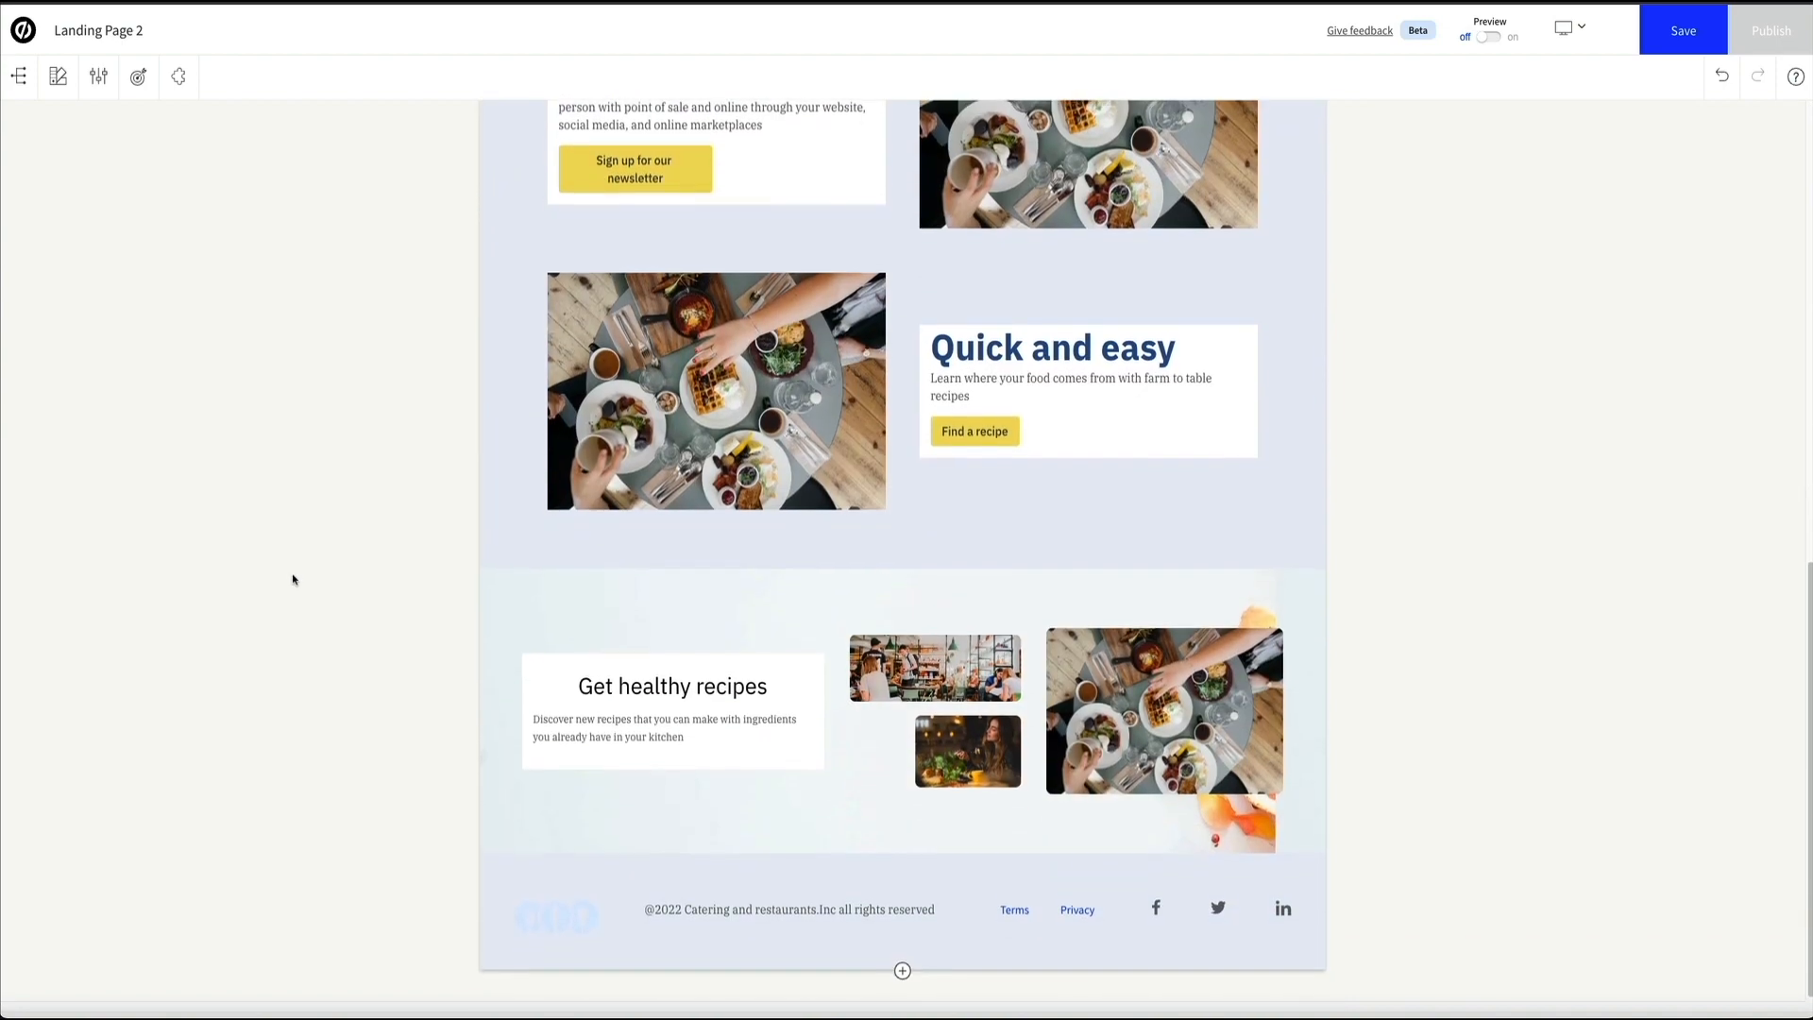
{"action": "scroll", "coordinate": [293, 579], "scroll_direction": "up", "scroll_amount": 2}
{"action": "scroll", "coordinate": [293, 579], "scroll_direction": "up", "scroll_amount": 6}
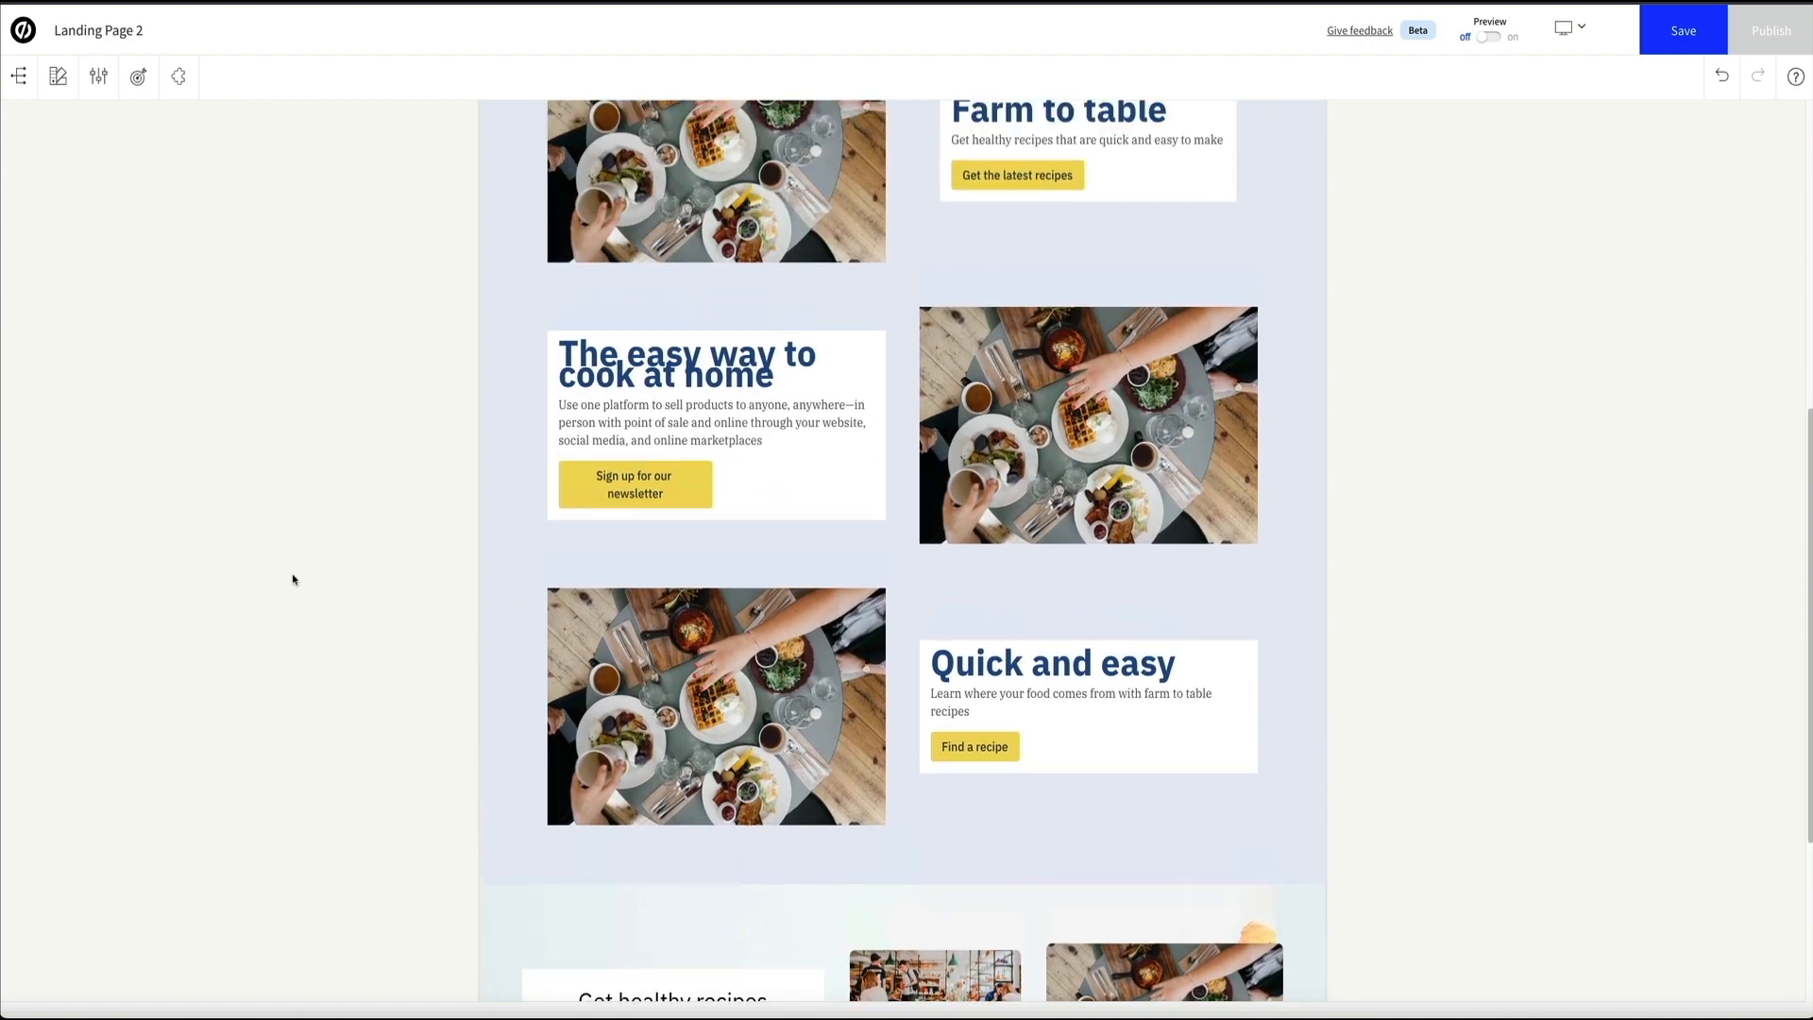
{"action": "scroll", "coordinate": [293, 578], "scroll_direction": "up", "scroll_amount": 3}
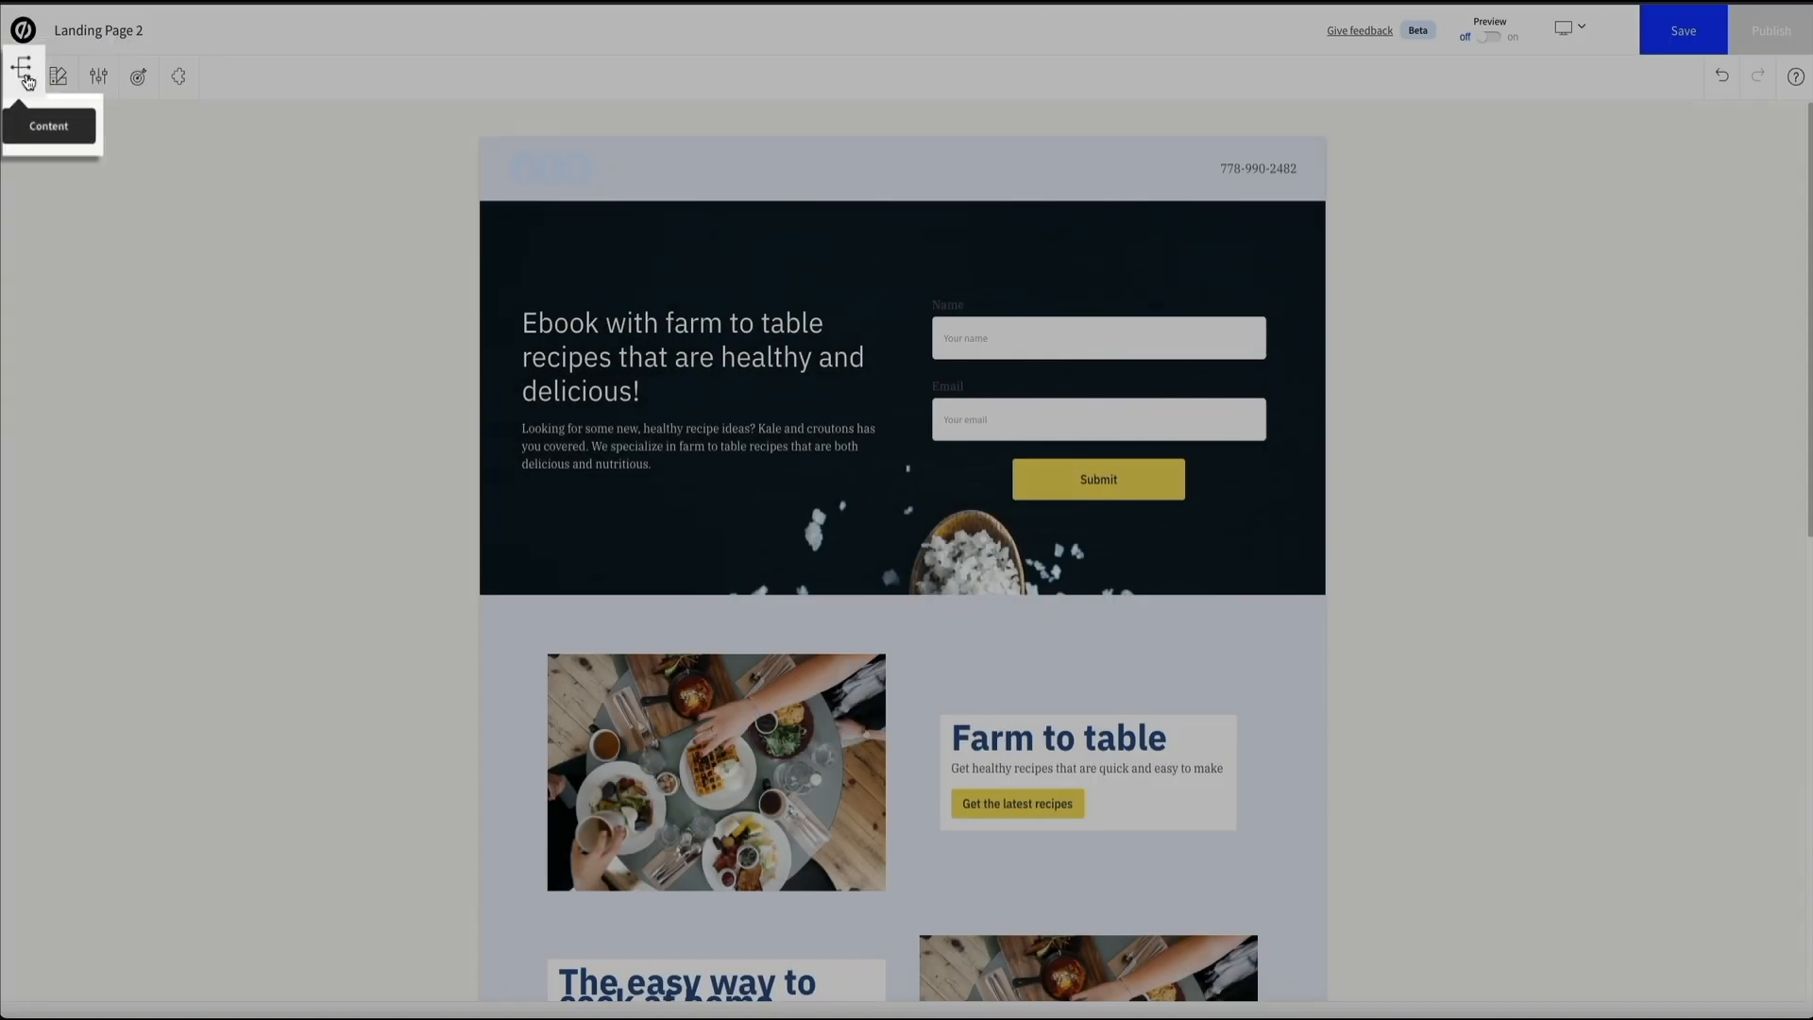
{"action": "left_click", "coordinate": [19, 76]}
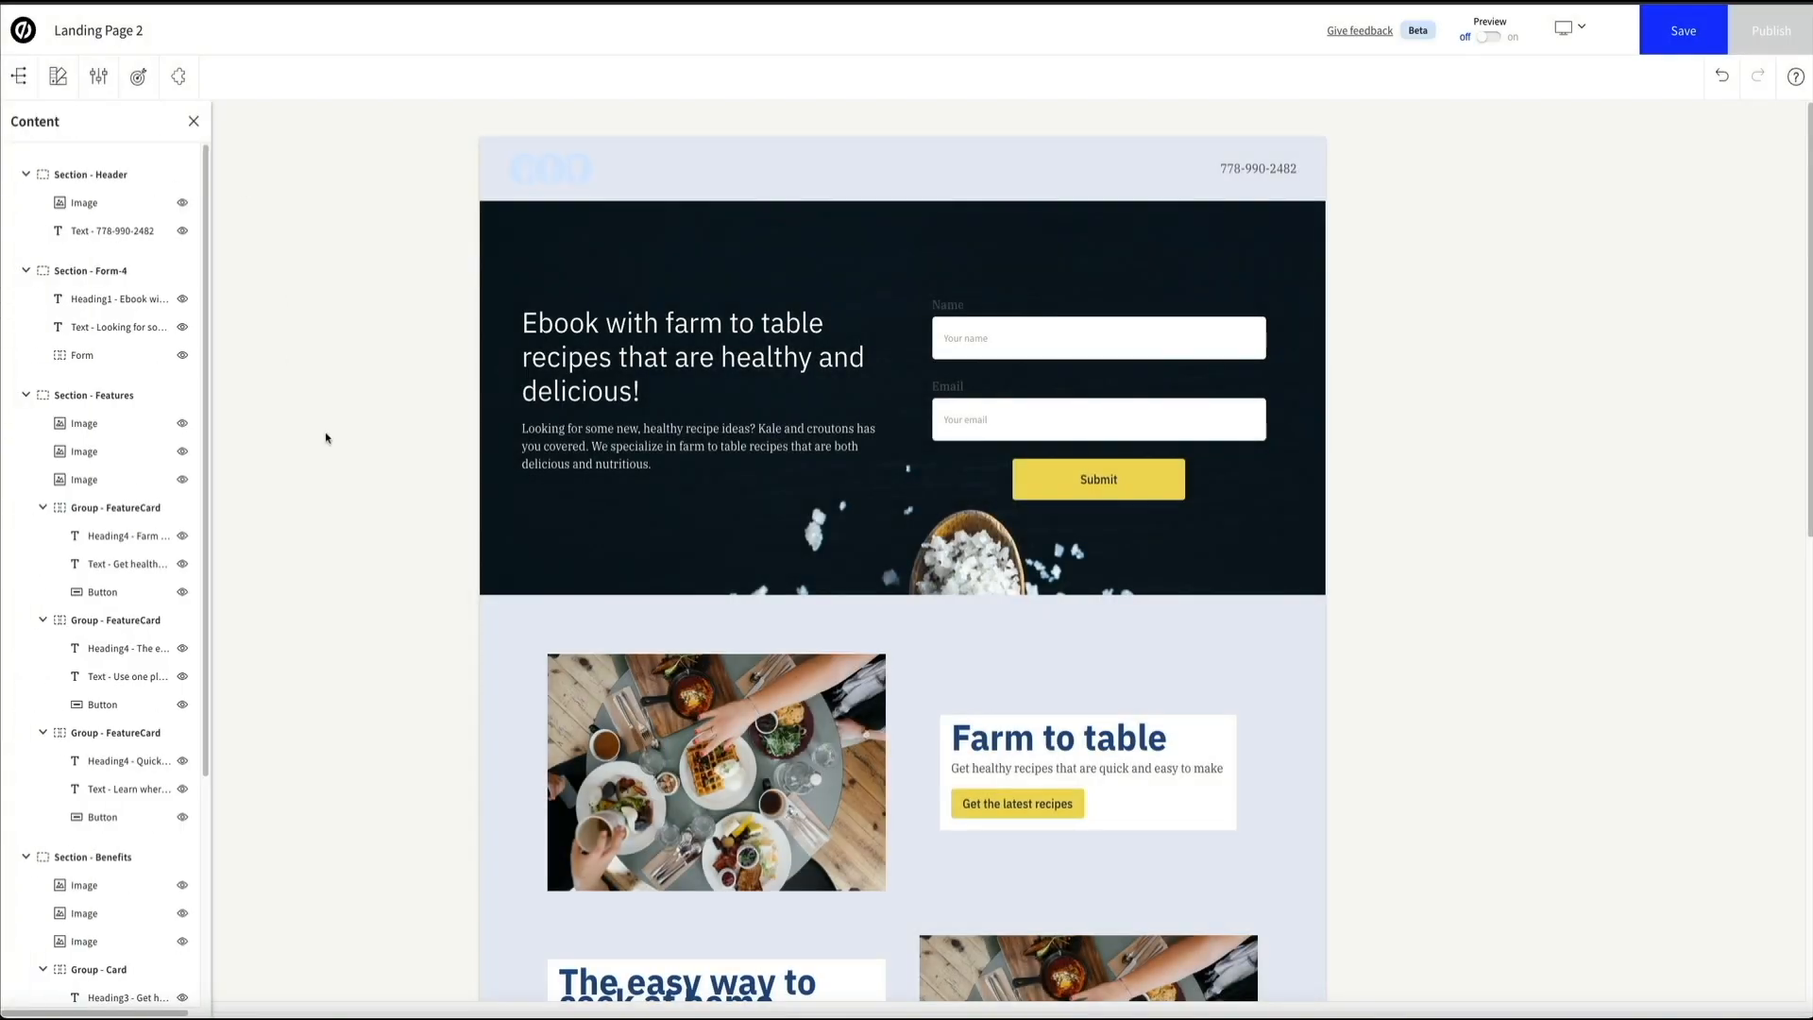
{"action": "scroll", "coordinate": [326, 438], "scroll_direction": "down", "scroll_amount": 5}
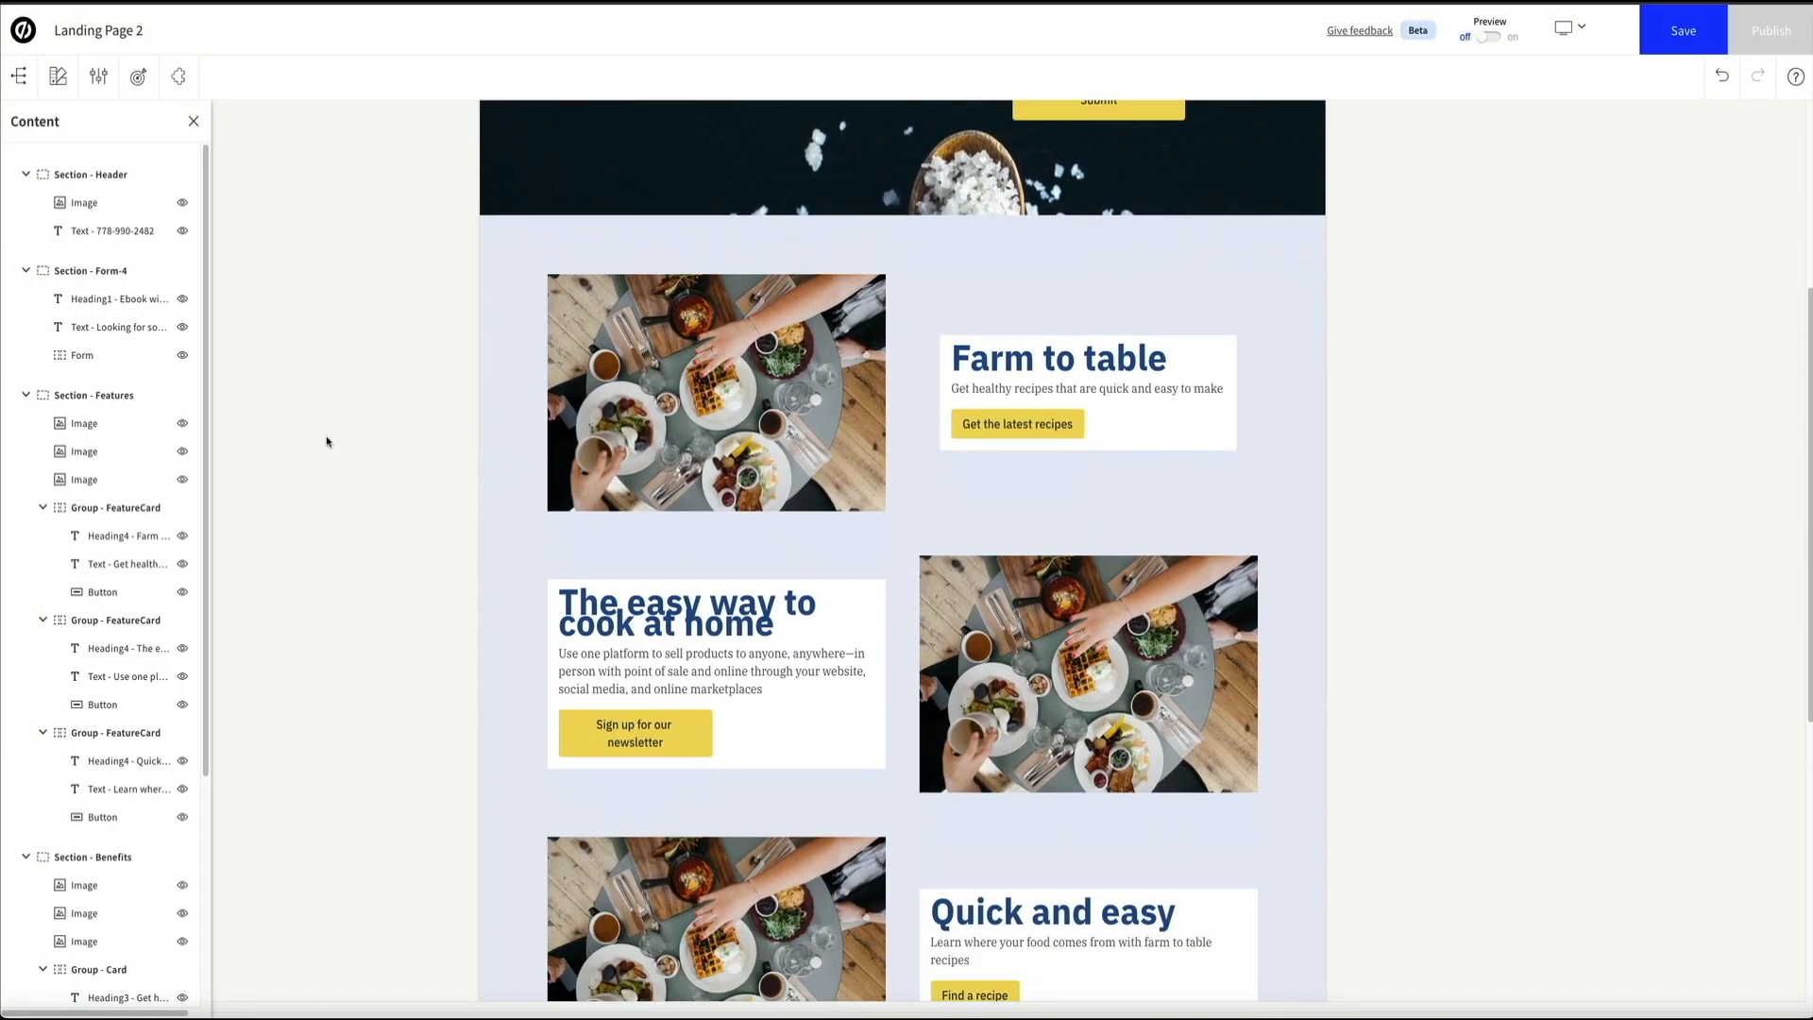
{"action": "scroll", "coordinate": [324, 446], "scroll_direction": "down", "scroll_amount": 1}
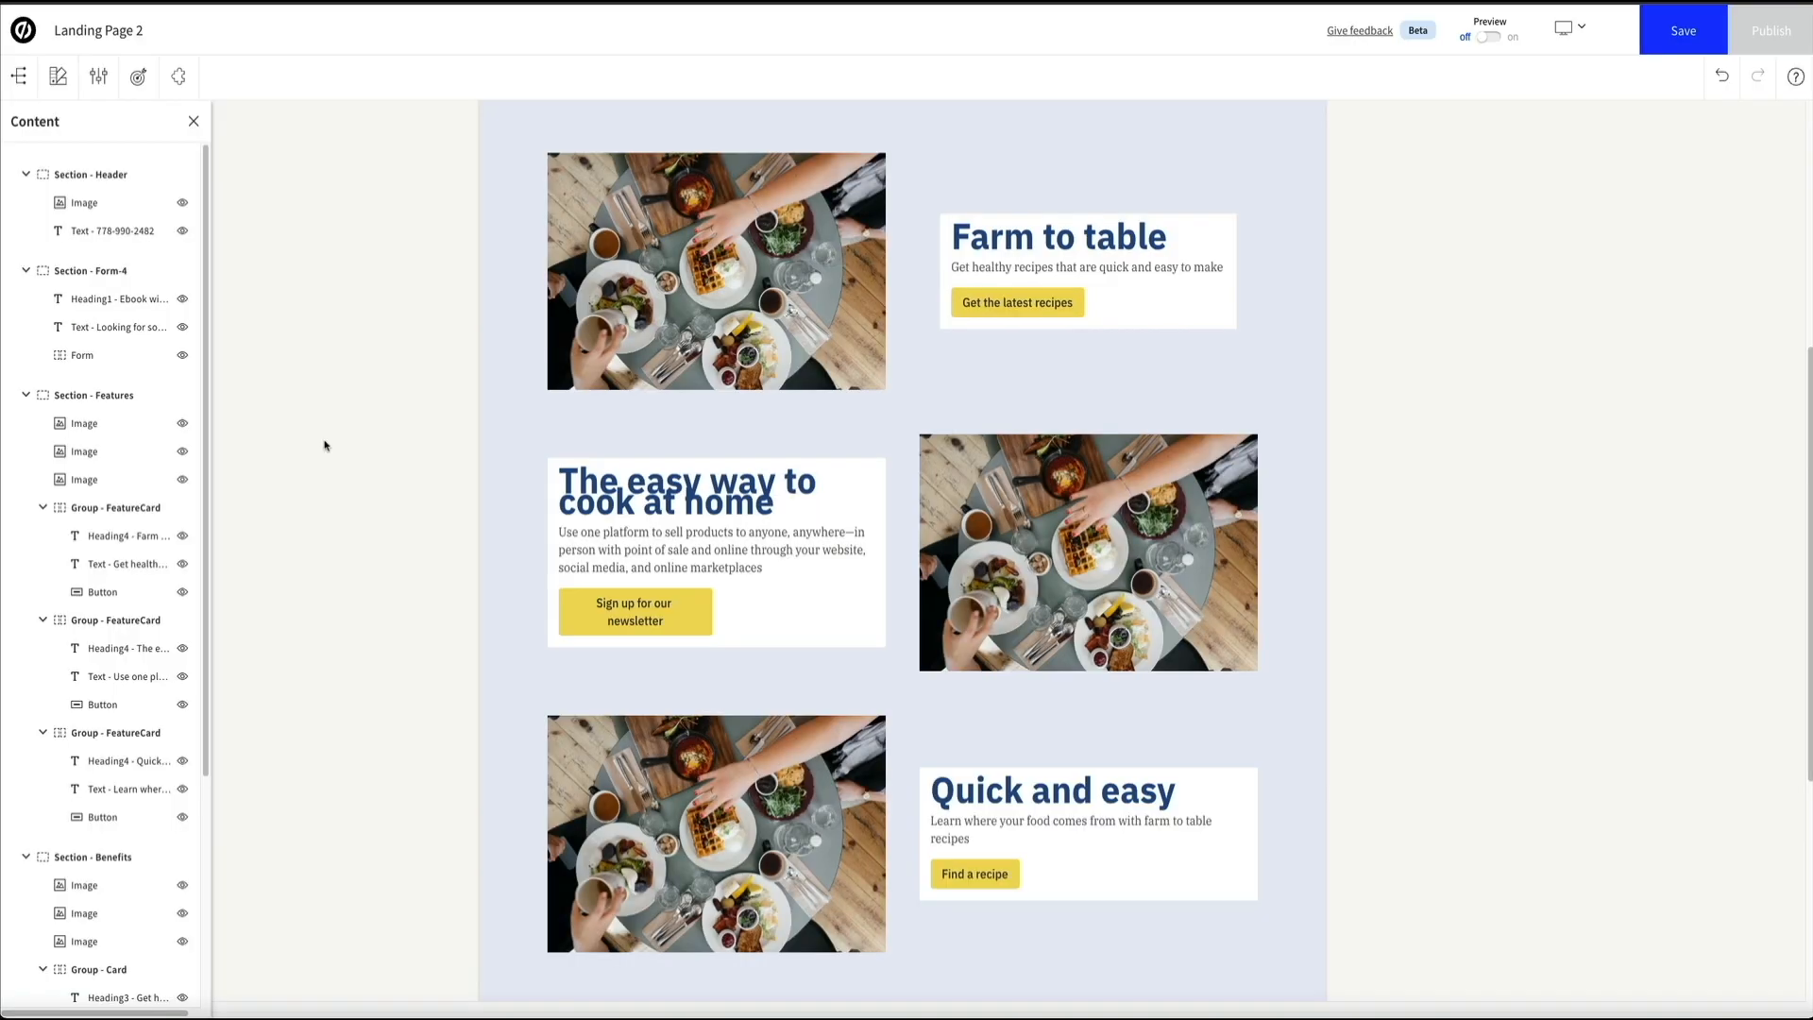
Step: Hide the three images in the Features section, show them all again and close the content outline
{"action": "left_click", "coordinate": [183, 423]}
{"action": "left_click", "coordinate": [184, 451]}
{"action": "left_click", "coordinate": [184, 481]}
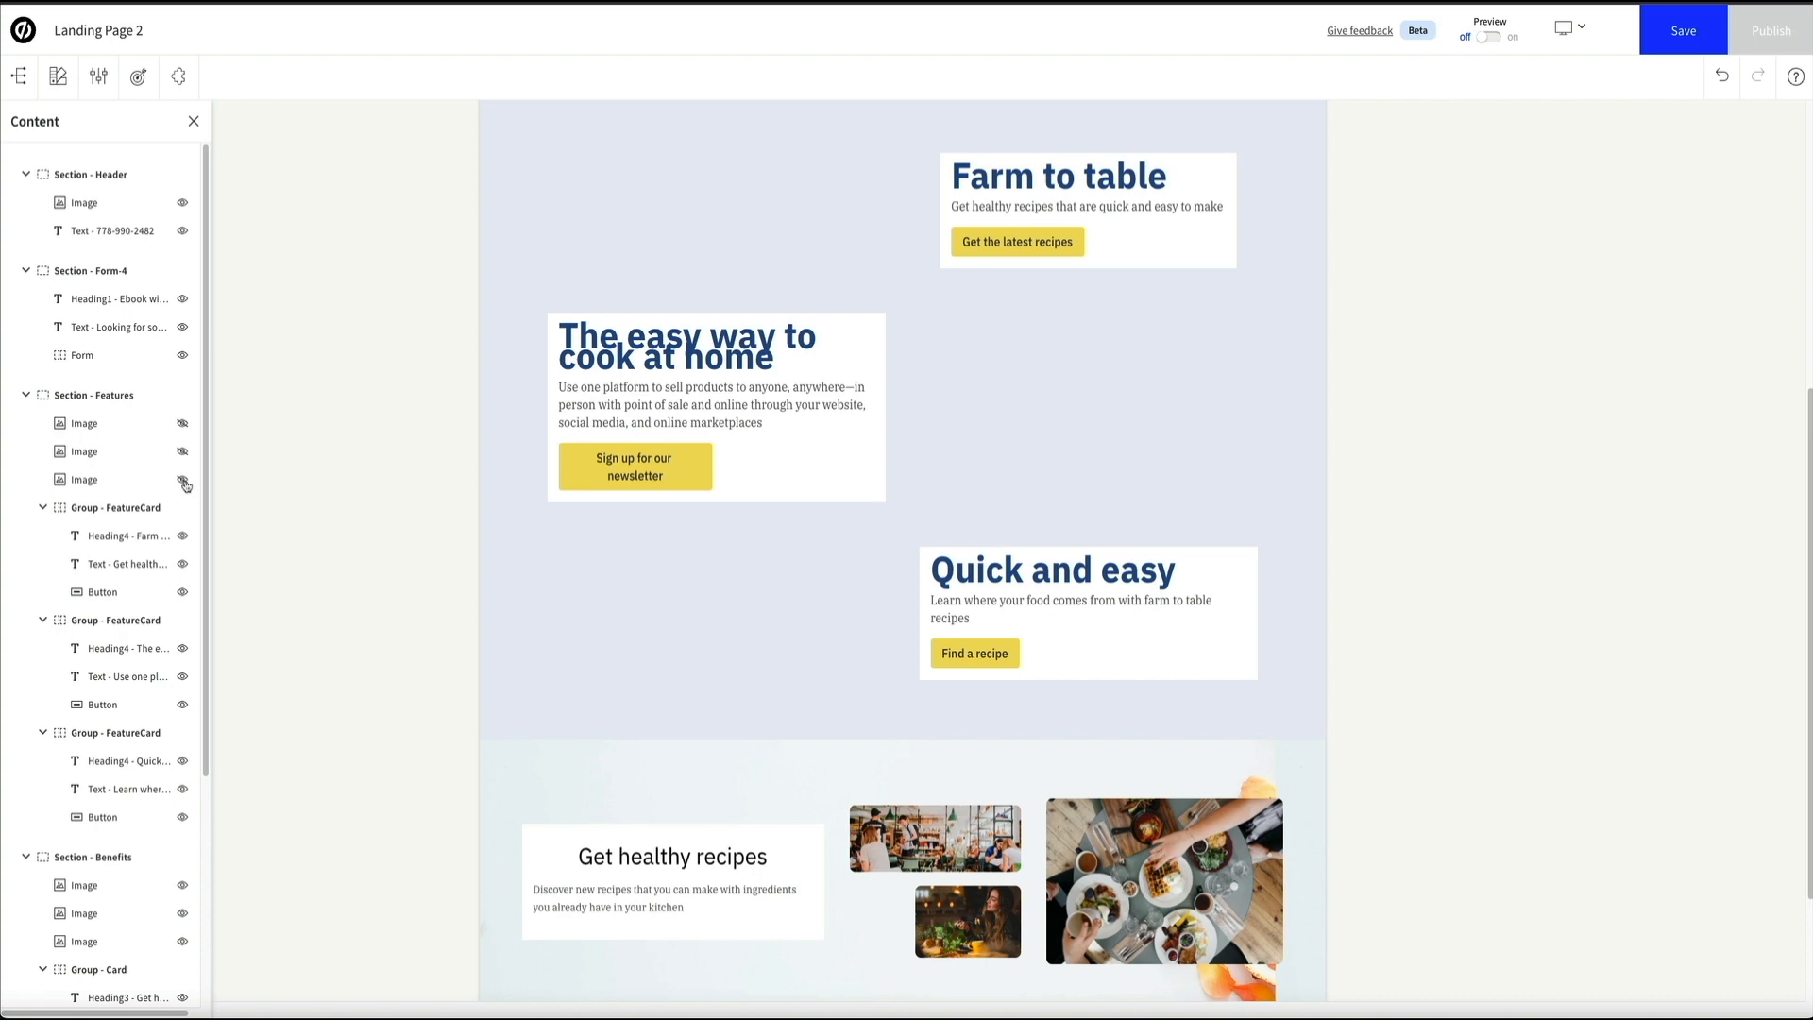
{"action": "left_click", "coordinate": [184, 481]}
{"action": "left_click", "coordinate": [183, 452]}
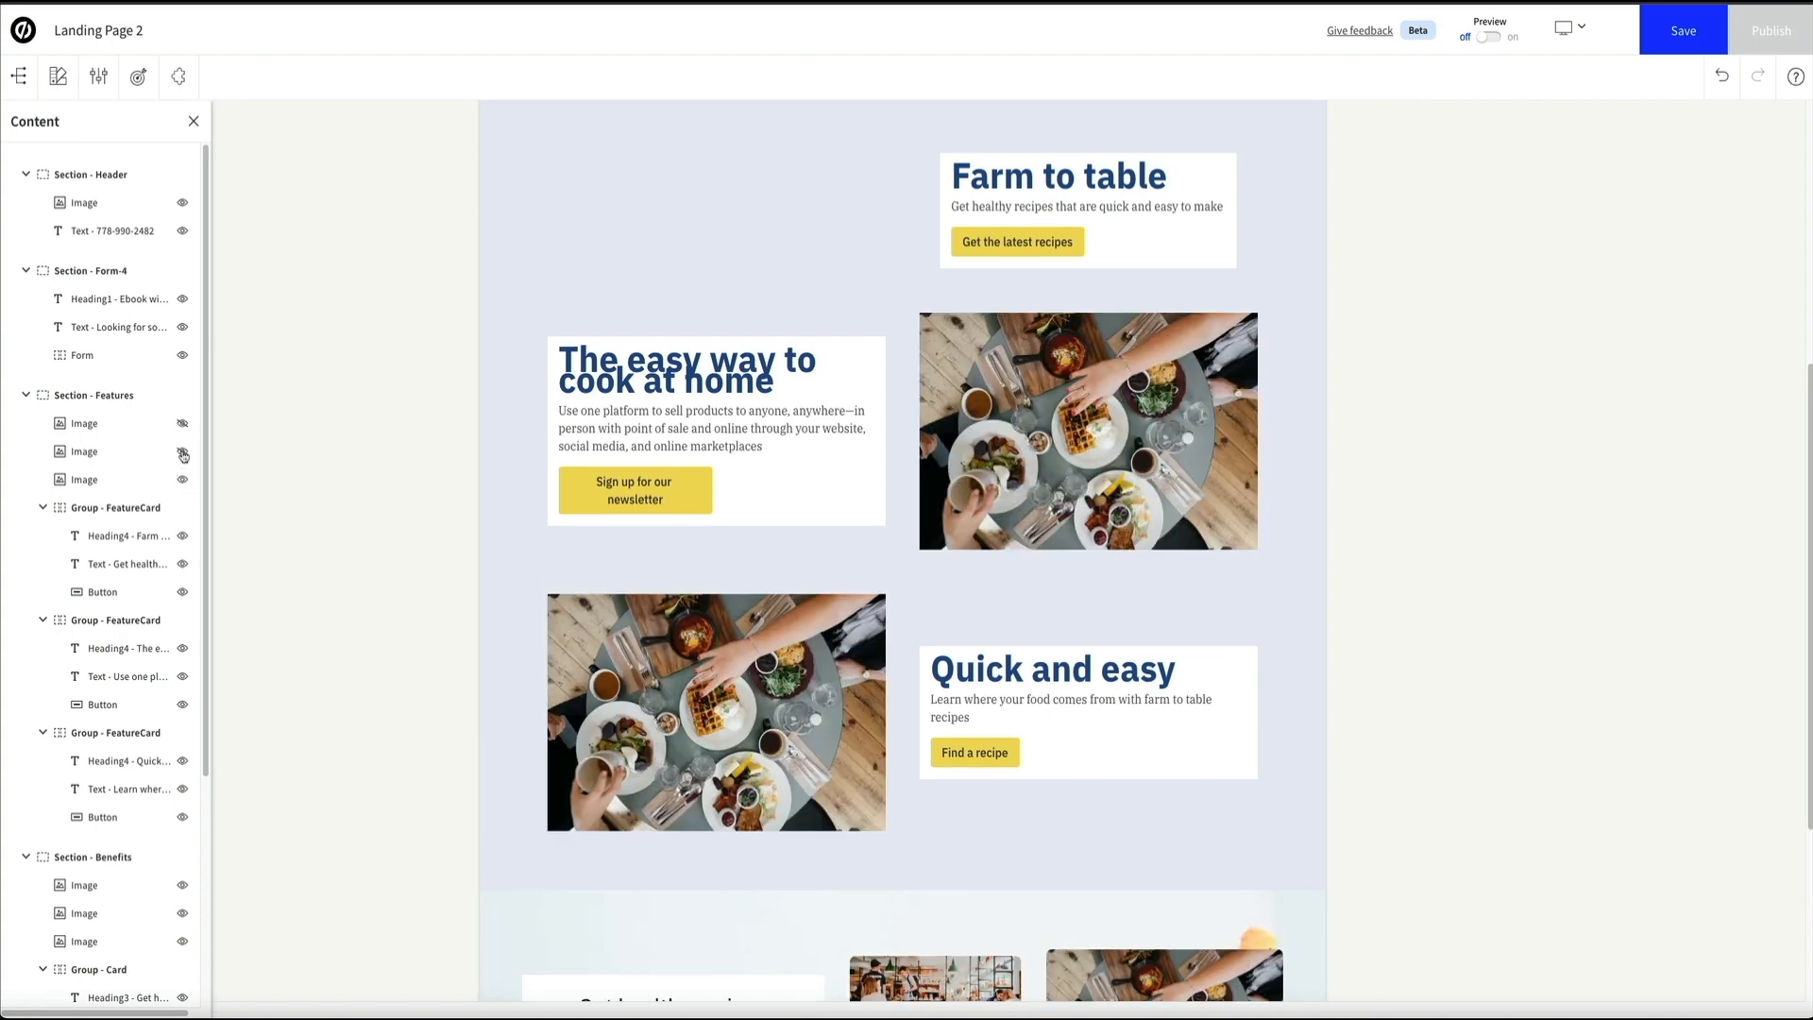
{"action": "left_click", "coordinate": [183, 427]}
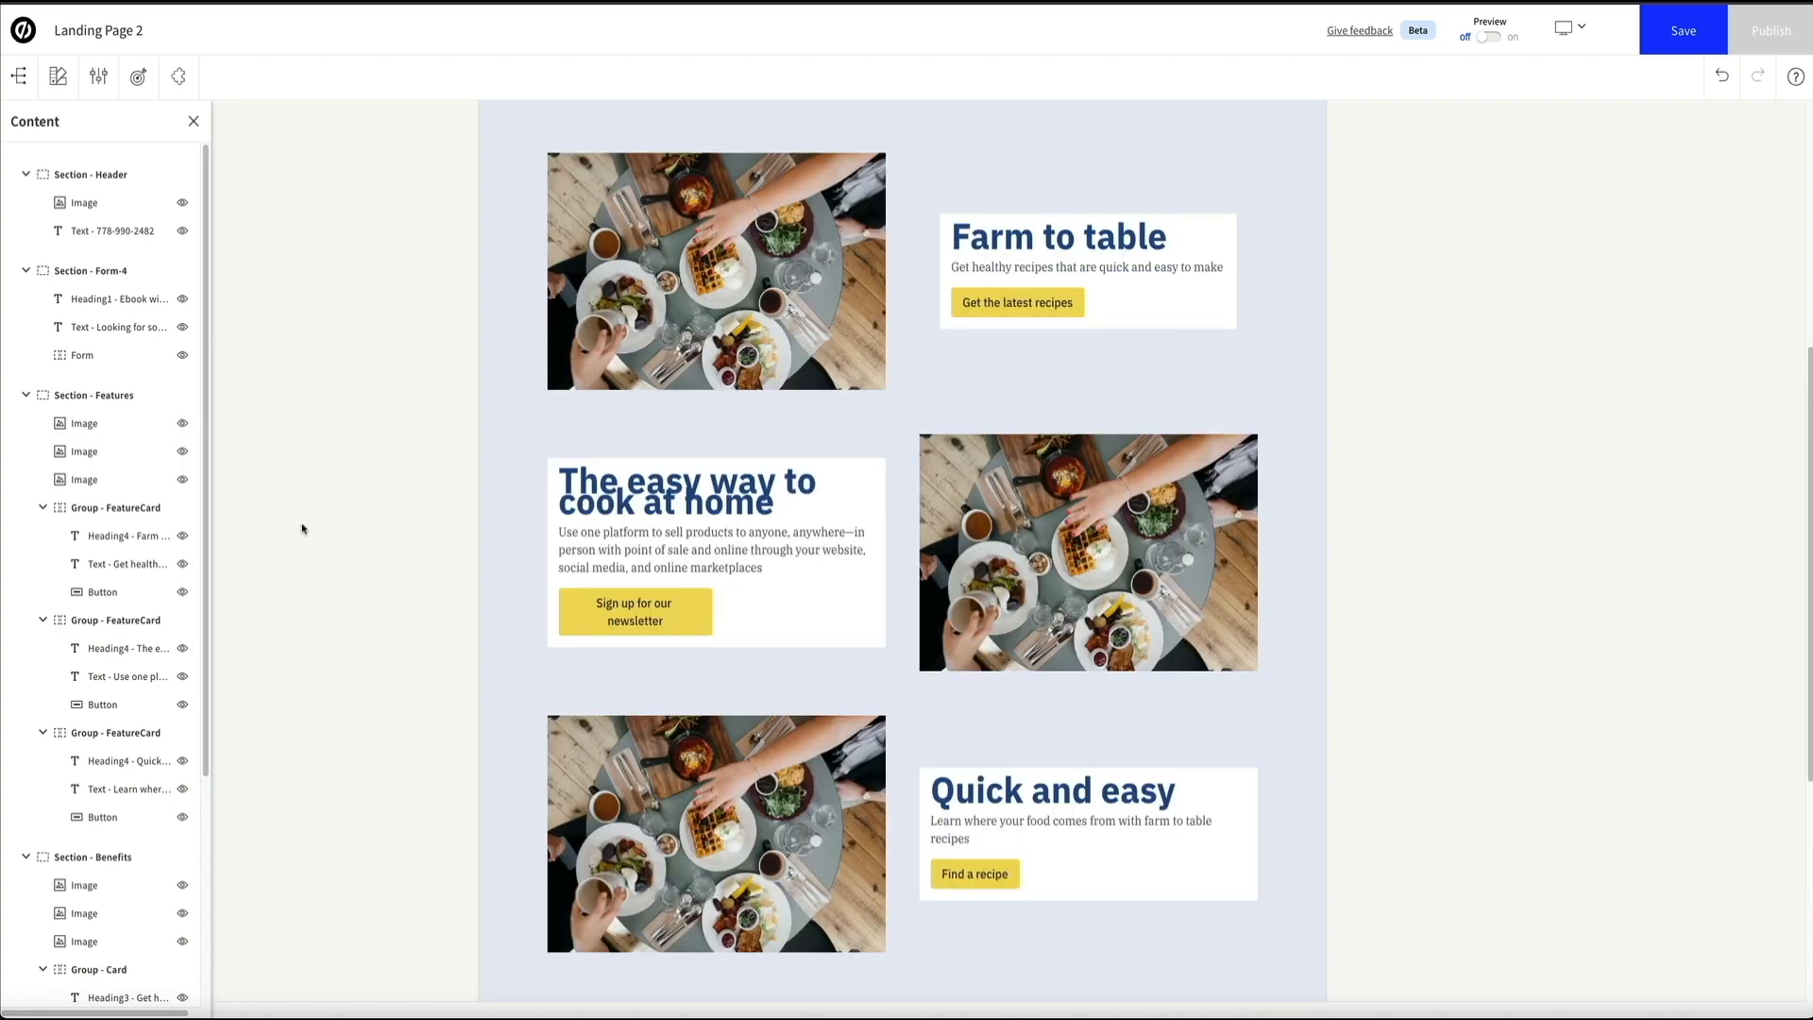
{"action": "scroll", "coordinate": [302, 529], "scroll_direction": "up", "scroll_amount": 5}
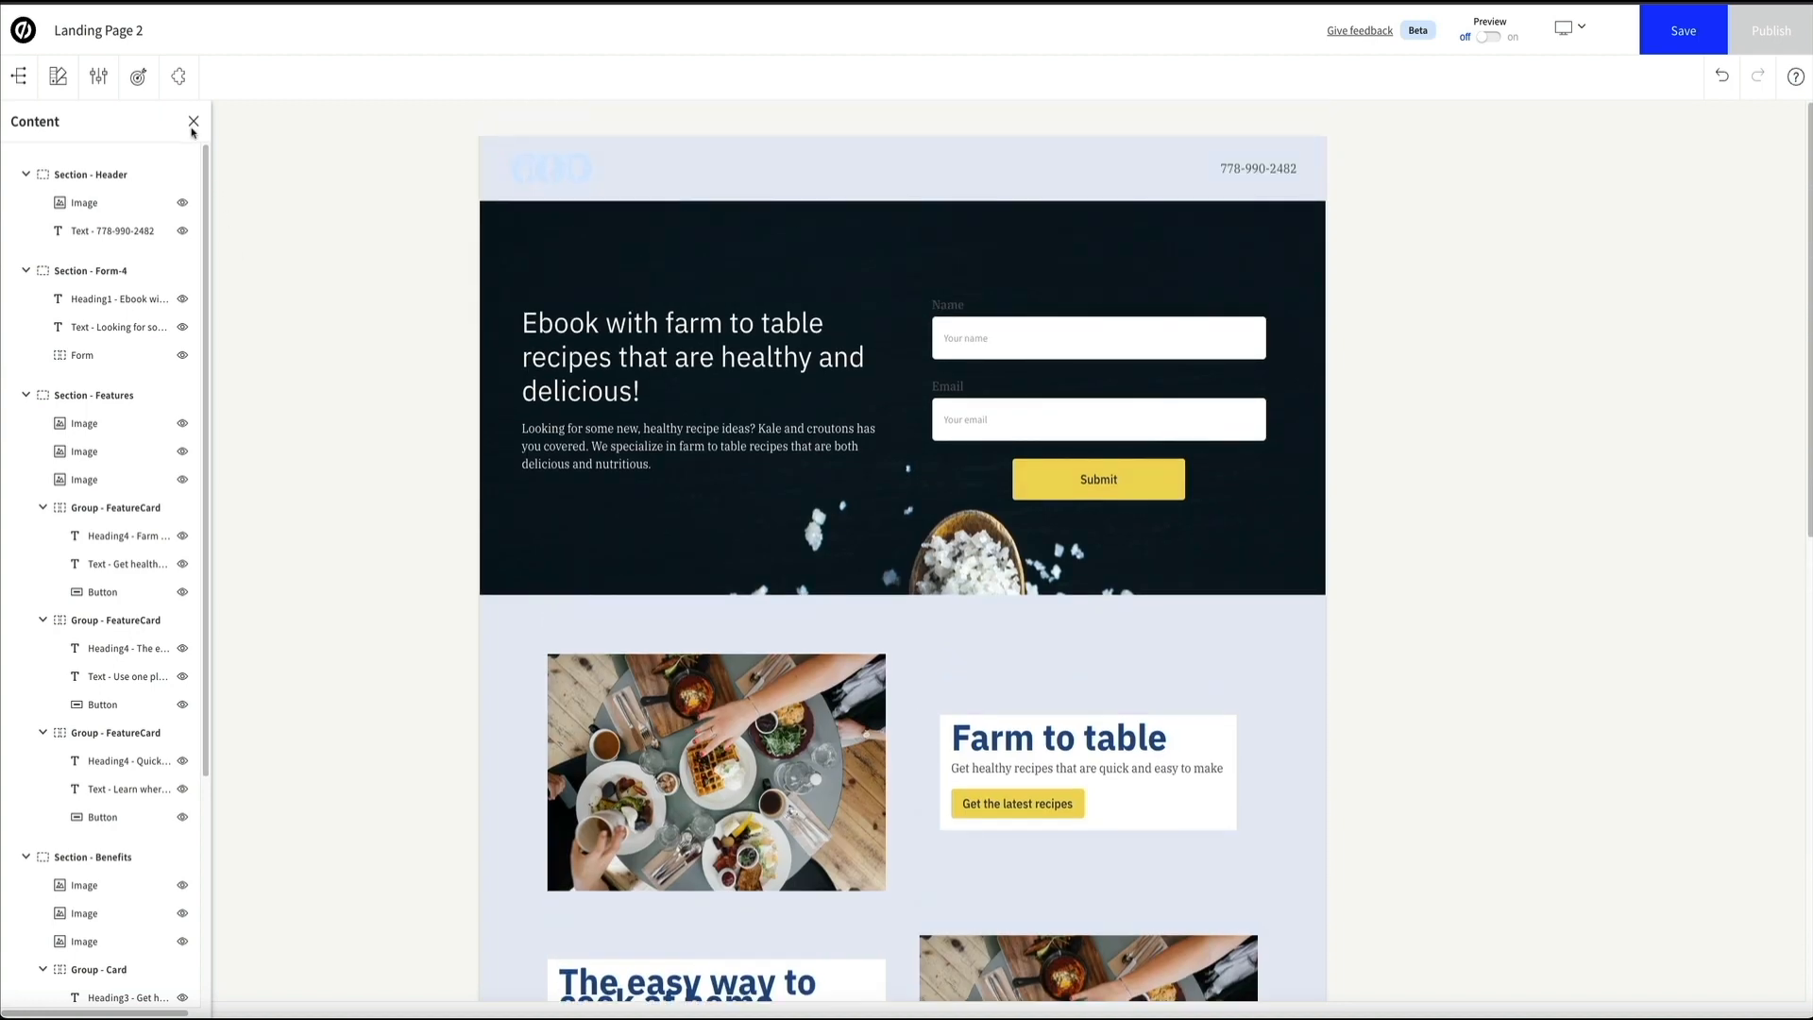
{"action": "left_click", "coordinate": [194, 121]}
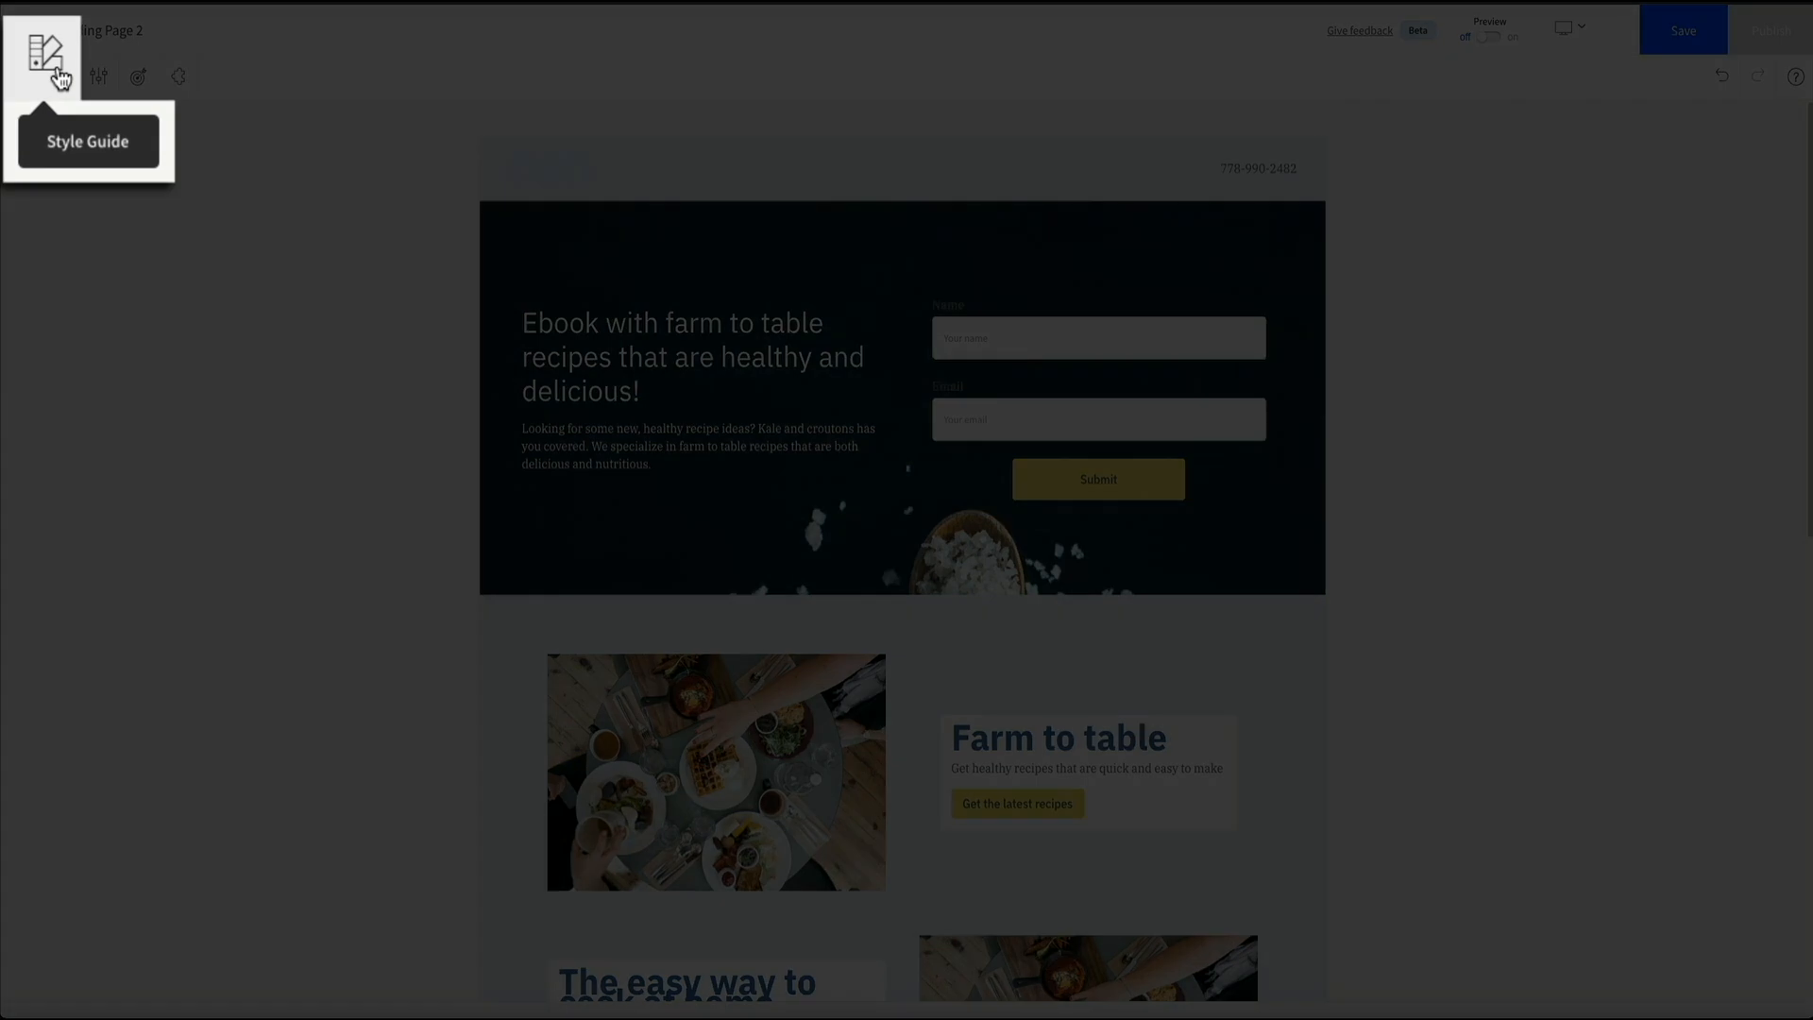
Step: Set the Heading 1 font family to Montserrat in the page's style guide
{"action": "left_click", "coordinate": [57, 76]}
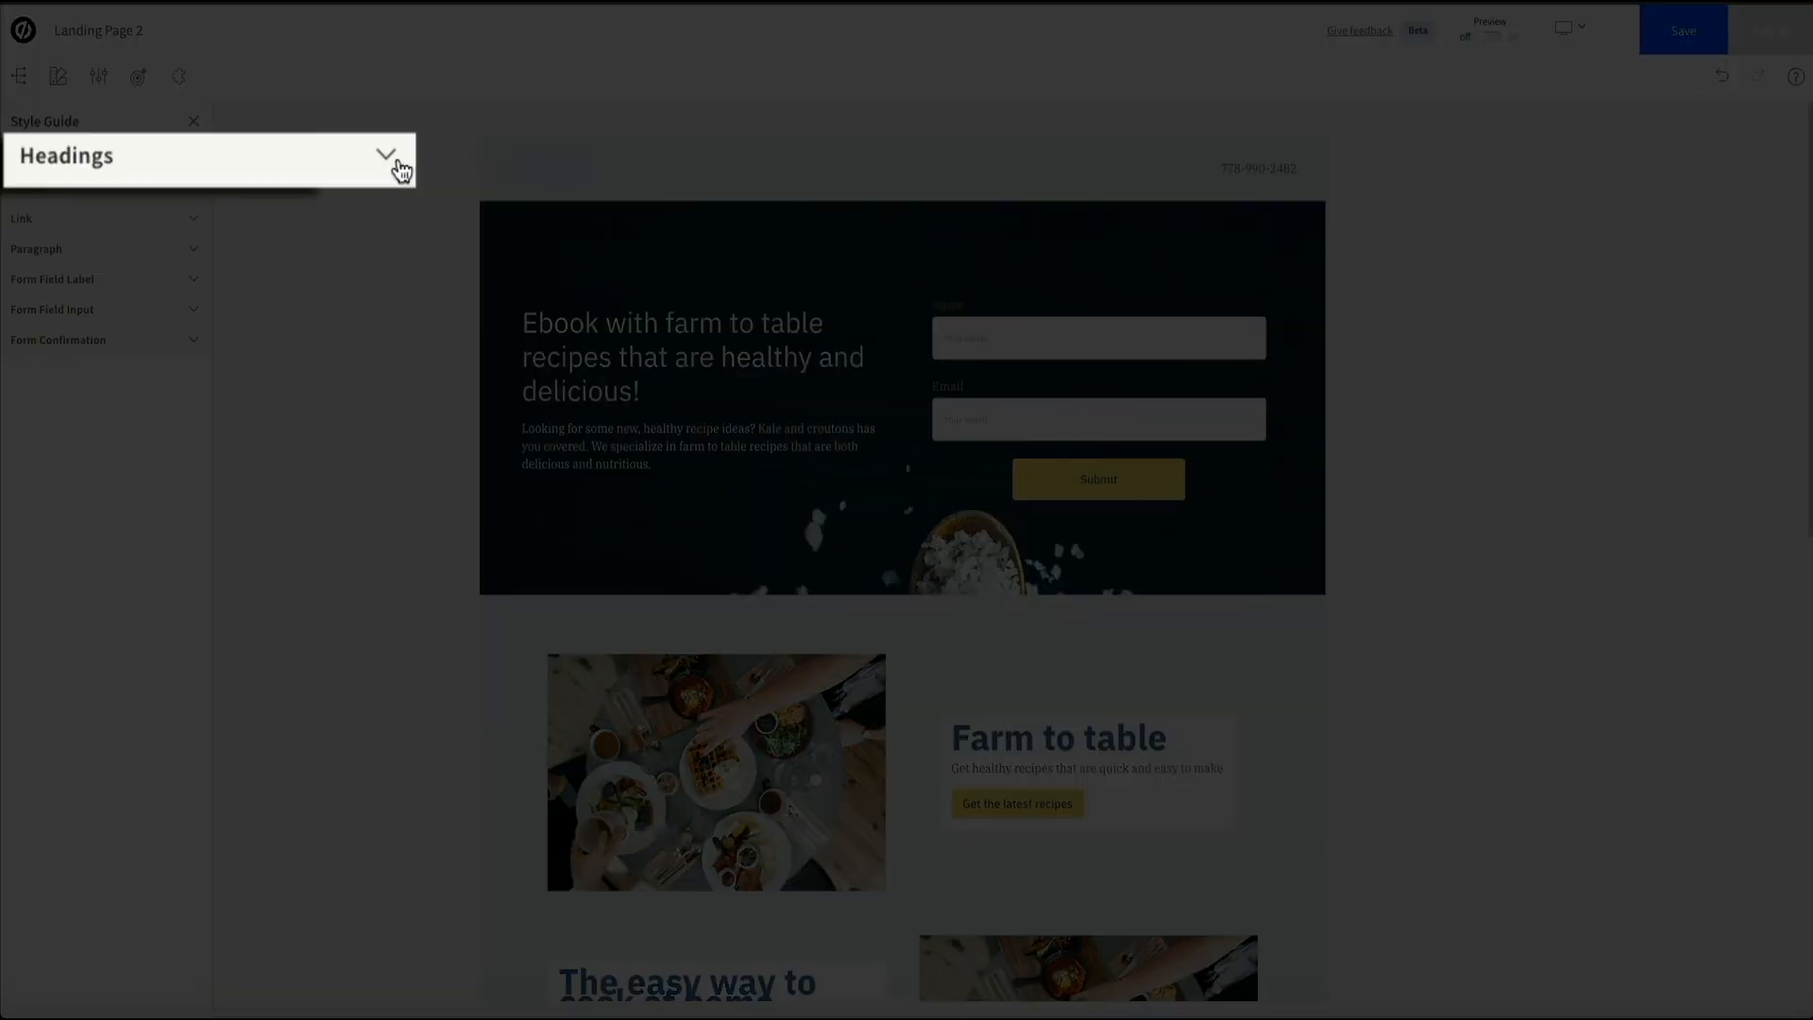
{"action": "left_click", "coordinate": [397, 162]}
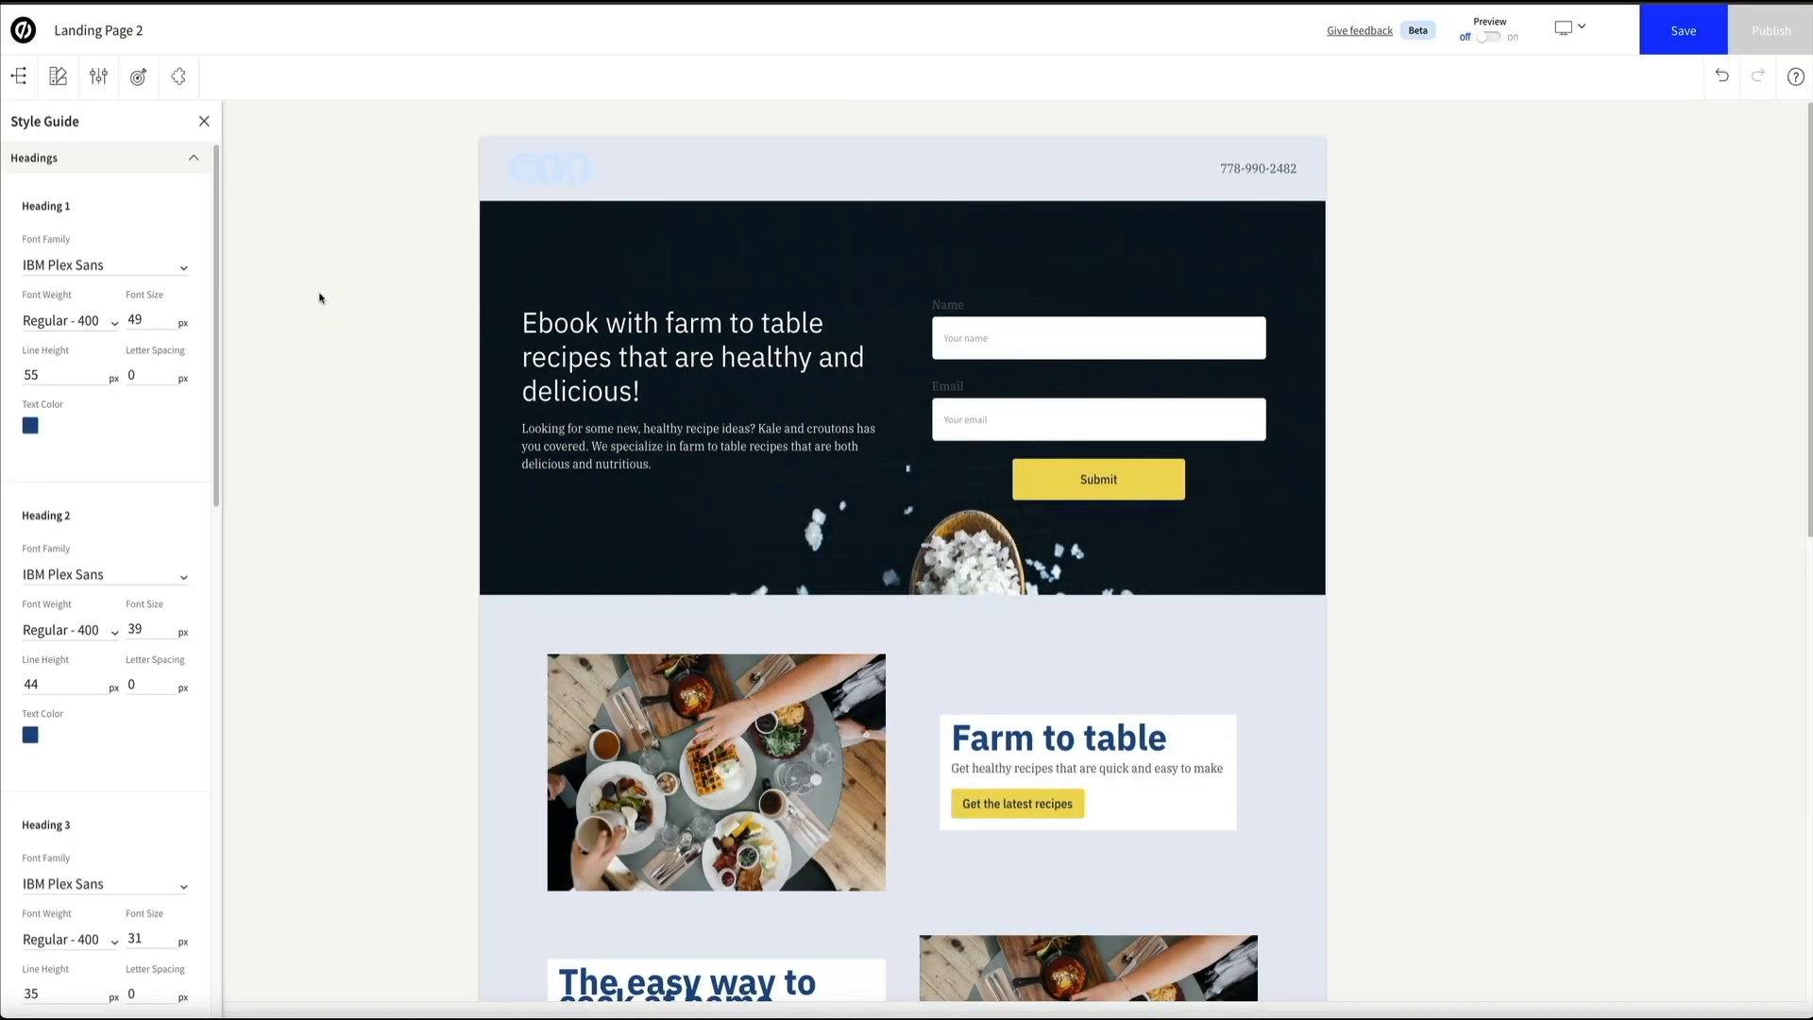
{"action": "left_click", "coordinate": [142, 265]}
{"action": "scroll", "coordinate": [131, 357], "scroll_direction": "down", "scroll_amount": 10}
{"action": "left_click", "coordinate": [74, 392]}
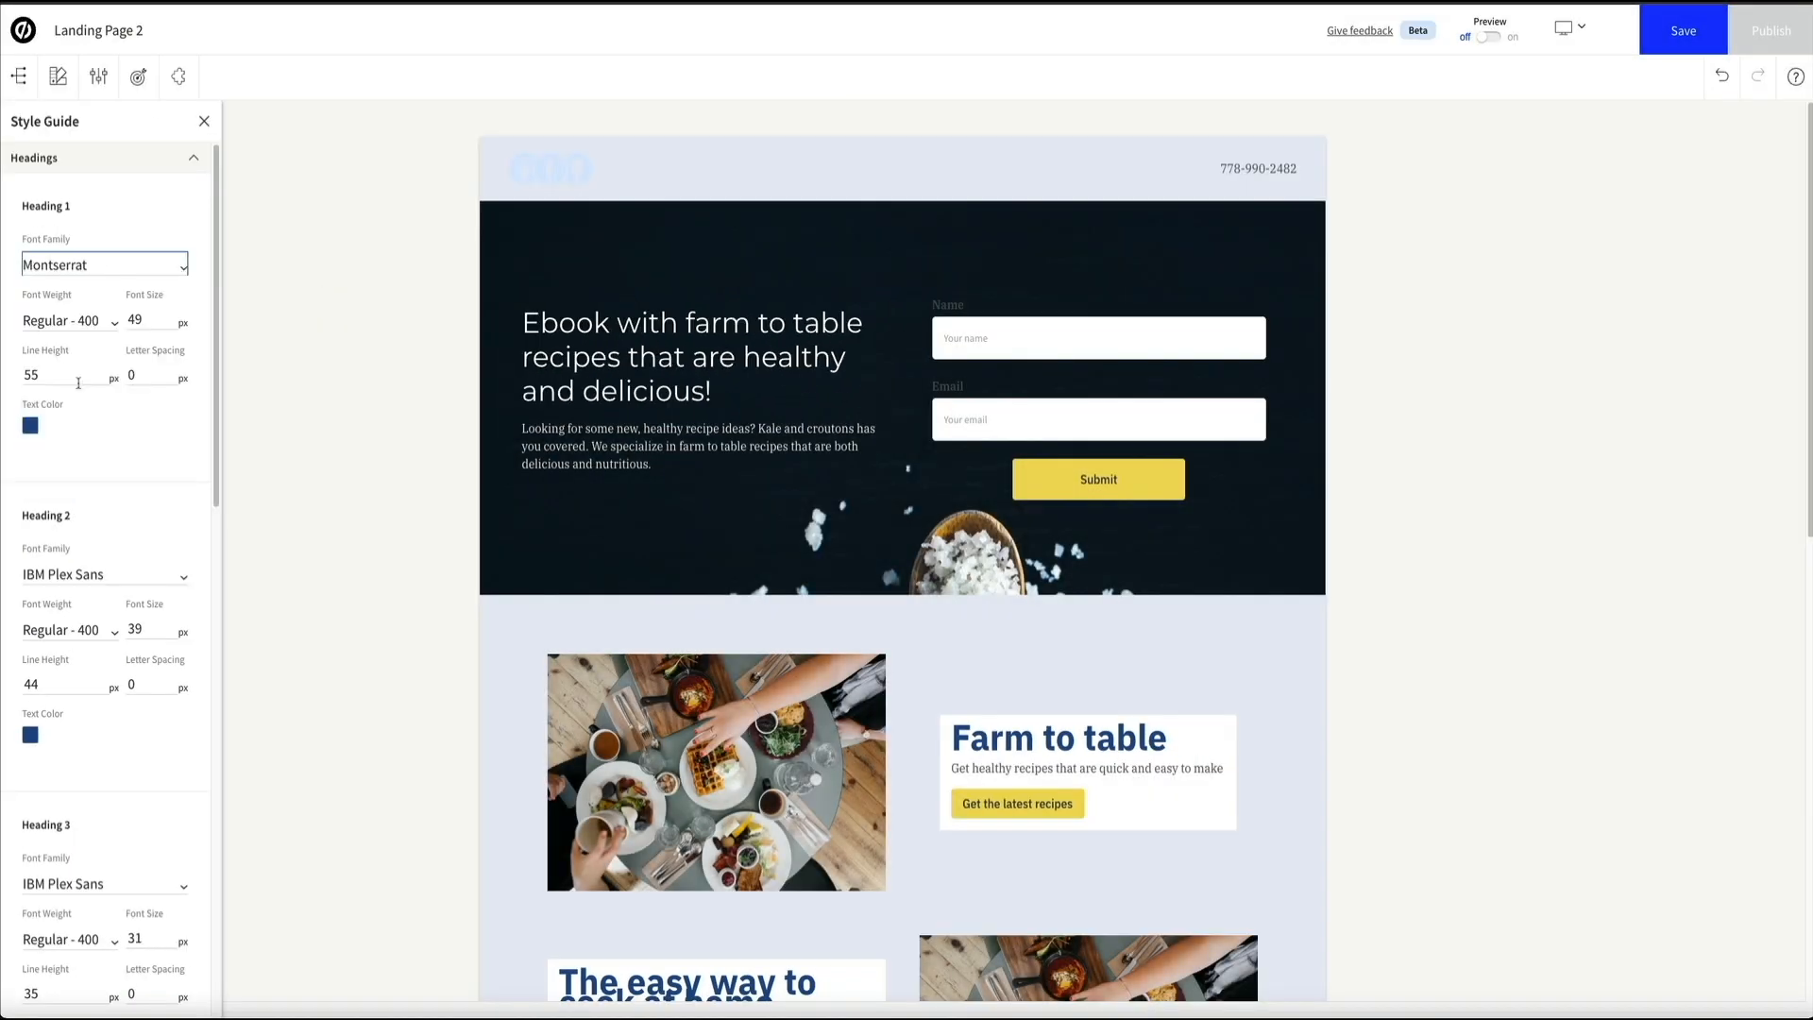
Step: Set the font family of Heading 2 and Heading 3 to Montserrat in the style guide
{"action": "left_click", "coordinate": [182, 576]}
{"action": "scroll", "coordinate": [129, 660], "scroll_direction": "down", "scroll_amount": 5}
{"action": "scroll", "coordinate": [129, 679], "scroll_direction": "down", "scroll_amount": 8}
{"action": "scroll", "coordinate": [126, 687], "scroll_direction": "up", "scroll_amount": 2}
{"action": "left_click", "coordinate": [126, 698]}
{"action": "scroll", "coordinate": [174, 749], "scroll_direction": "down", "scroll_amount": 3}
{"action": "left_click", "coordinate": [180, 627]}
{"action": "scroll", "coordinate": [162, 717], "scroll_direction": "down", "scroll_amount": 1}
{"action": "scroll", "coordinate": [151, 721], "scroll_direction": "down", "scroll_amount": 10}
{"action": "left_click", "coordinate": [138, 725]}
Step: Set the font family of Heading 4, Heading 5 and Heading 6 to Montserrat in the style guide
{"action": "scroll", "coordinate": [160, 699], "scroll_direction": "down", "scroll_amount": 3}
{"action": "left_click", "coordinate": [185, 639]}
{"action": "scroll", "coordinate": [149, 746], "scroll_direction": "down", "scroll_amount": 10}
{"action": "left_click", "coordinate": [141, 754]}
{"action": "scroll", "coordinate": [139, 755], "scroll_direction": "down", "scroll_amount": 5}
{"action": "left_click", "coordinate": [180, 486]}
{"action": "scroll", "coordinate": [133, 609], "scroll_direction": "down", "scroll_amount": 10}
{"action": "left_click", "coordinate": [133, 615]}
{"action": "scroll", "coordinate": [178, 816], "scroll_direction": "down", "scroll_amount": 3}
{"action": "left_click", "coordinate": [180, 597]}
{"action": "scroll", "coordinate": [151, 680], "scroll_direction": "down", "scroll_amount": 10}
{"action": "left_click", "coordinate": [113, 720]}
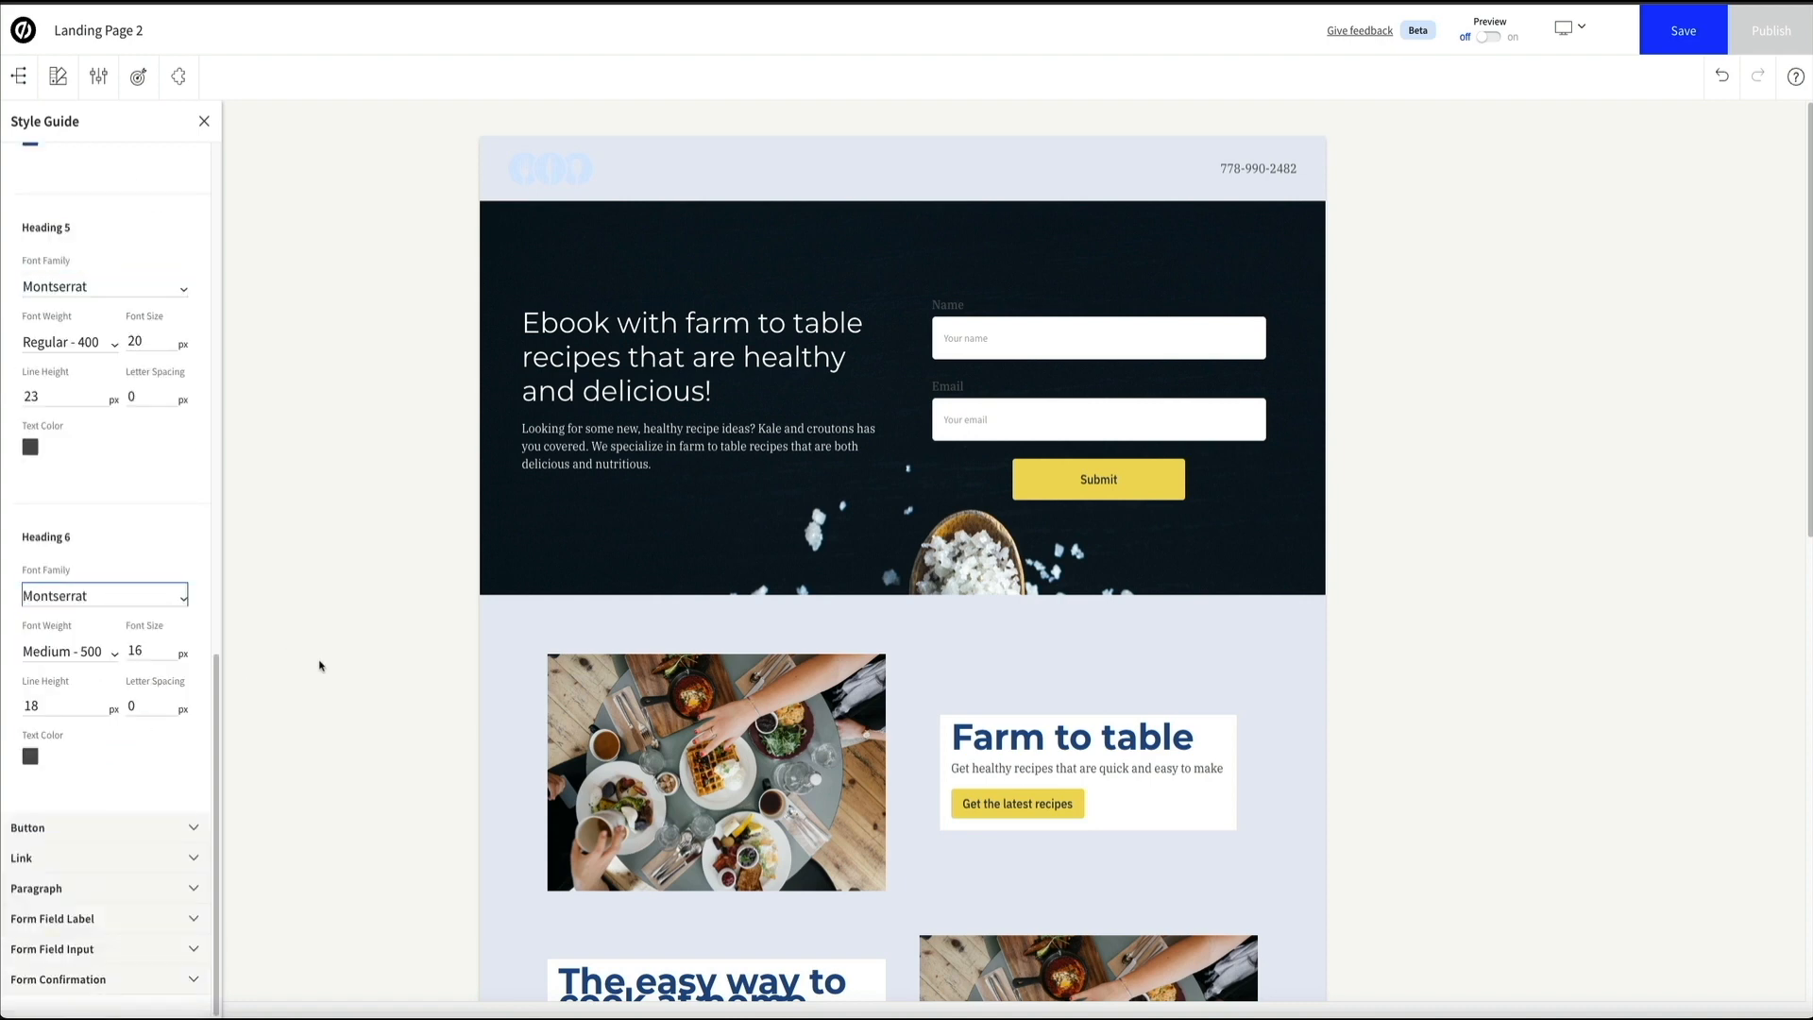
Step: Look over the headings down the page to the footer and close the style guide
{"action": "scroll", "coordinate": [319, 666], "scroll_direction": "down", "scroll_amount": 6}
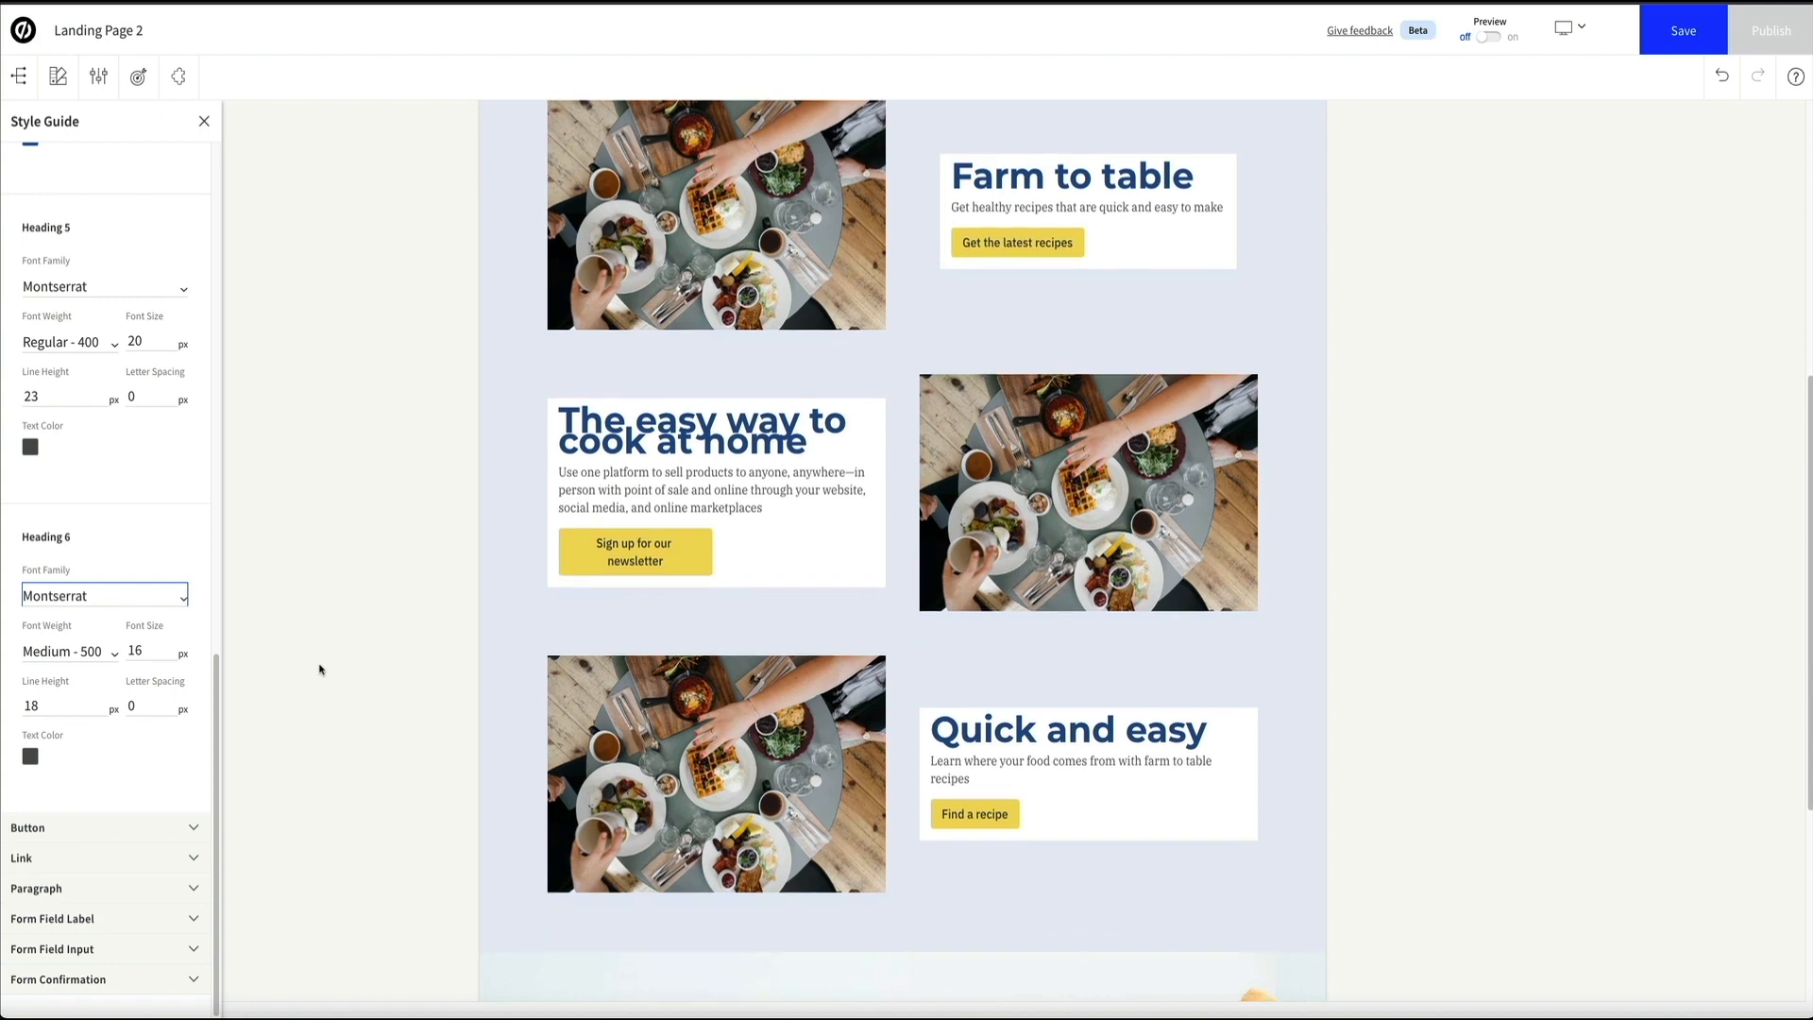
{"action": "scroll", "coordinate": [319, 670], "scroll_direction": "down", "scroll_amount": 4}
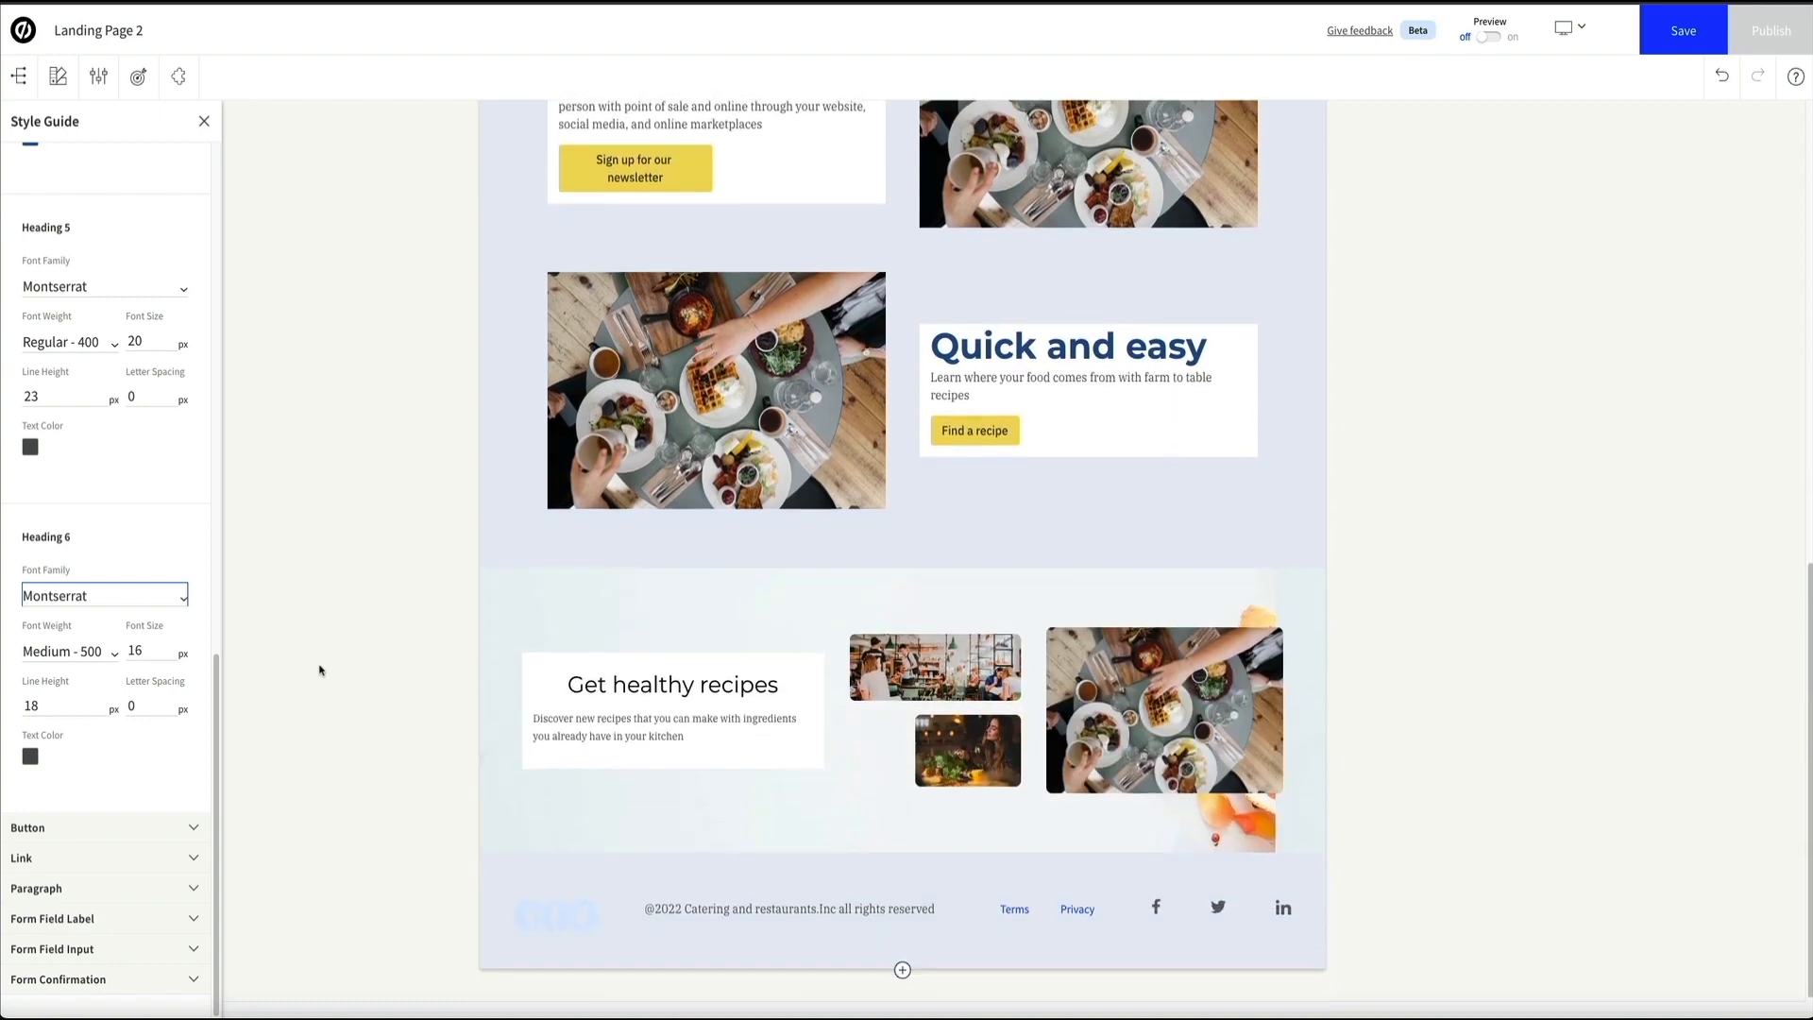
{"action": "scroll", "coordinate": [319, 669], "scroll_direction": "up", "scroll_amount": 4}
{"action": "scroll", "coordinate": [320, 670], "scroll_direction": "up", "scroll_amount": 1}
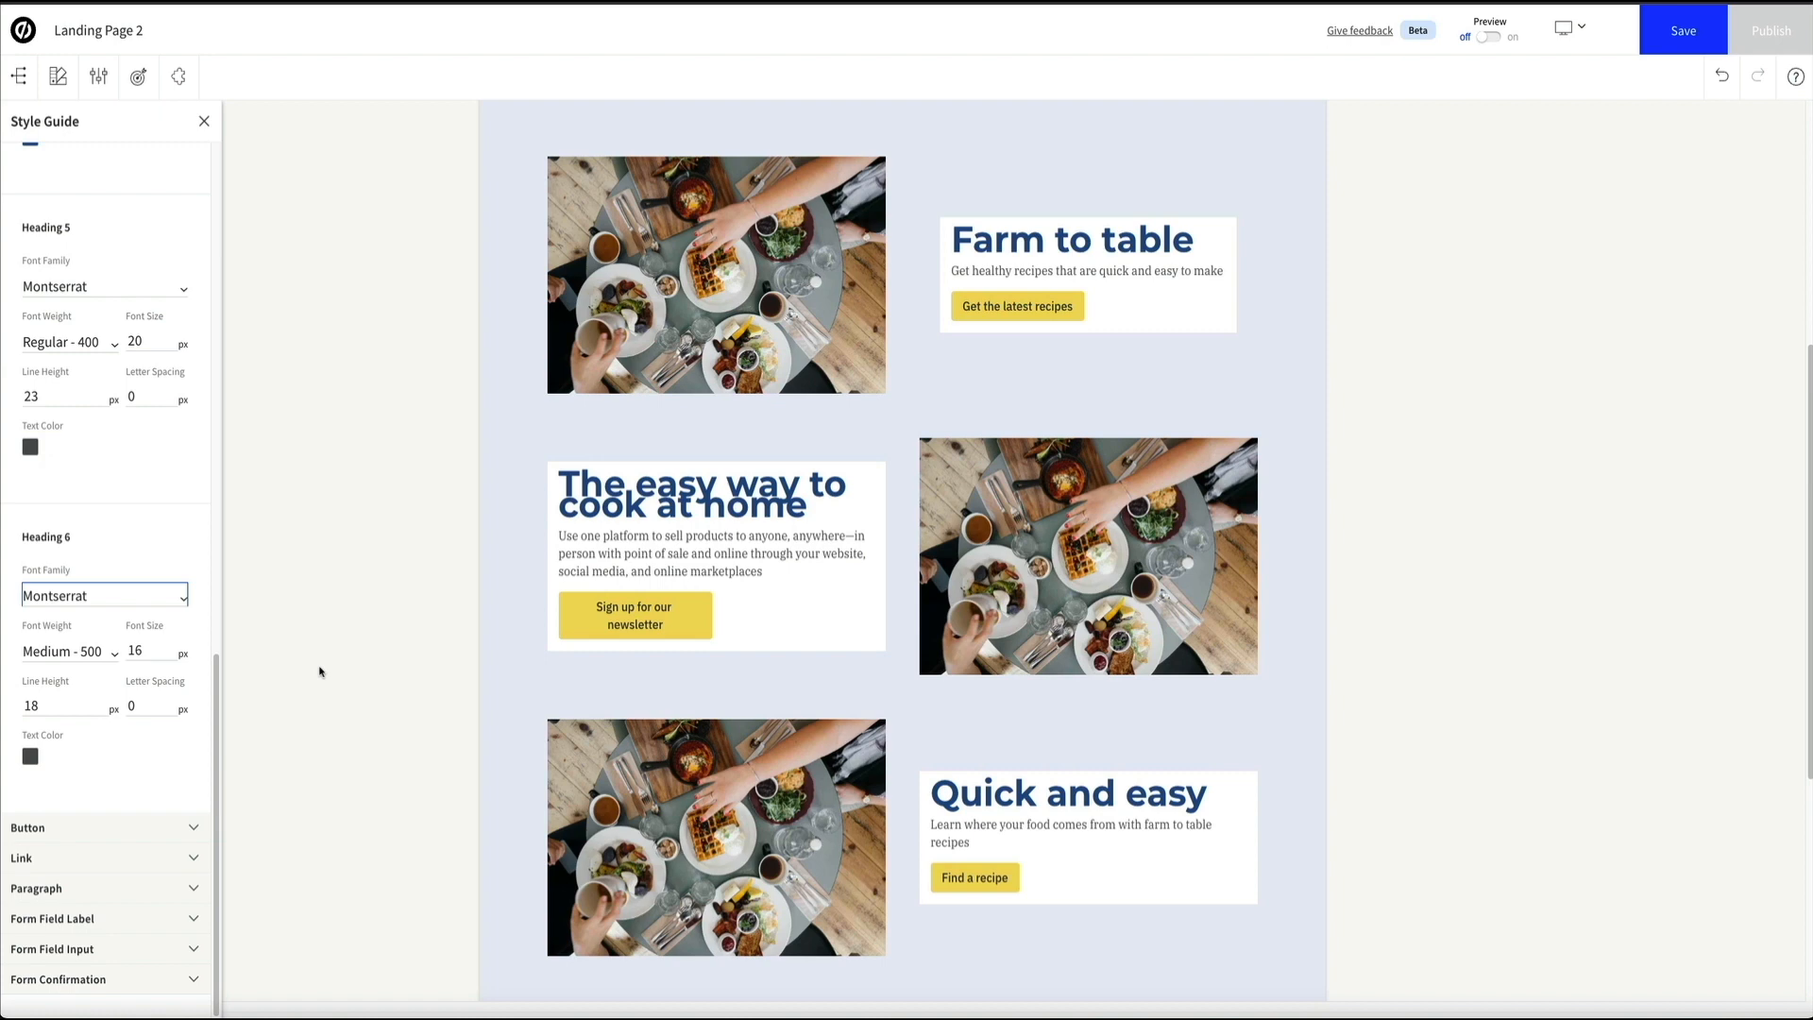
{"action": "scroll", "coordinate": [319, 669], "scroll_direction": "up", "scroll_amount": 5}
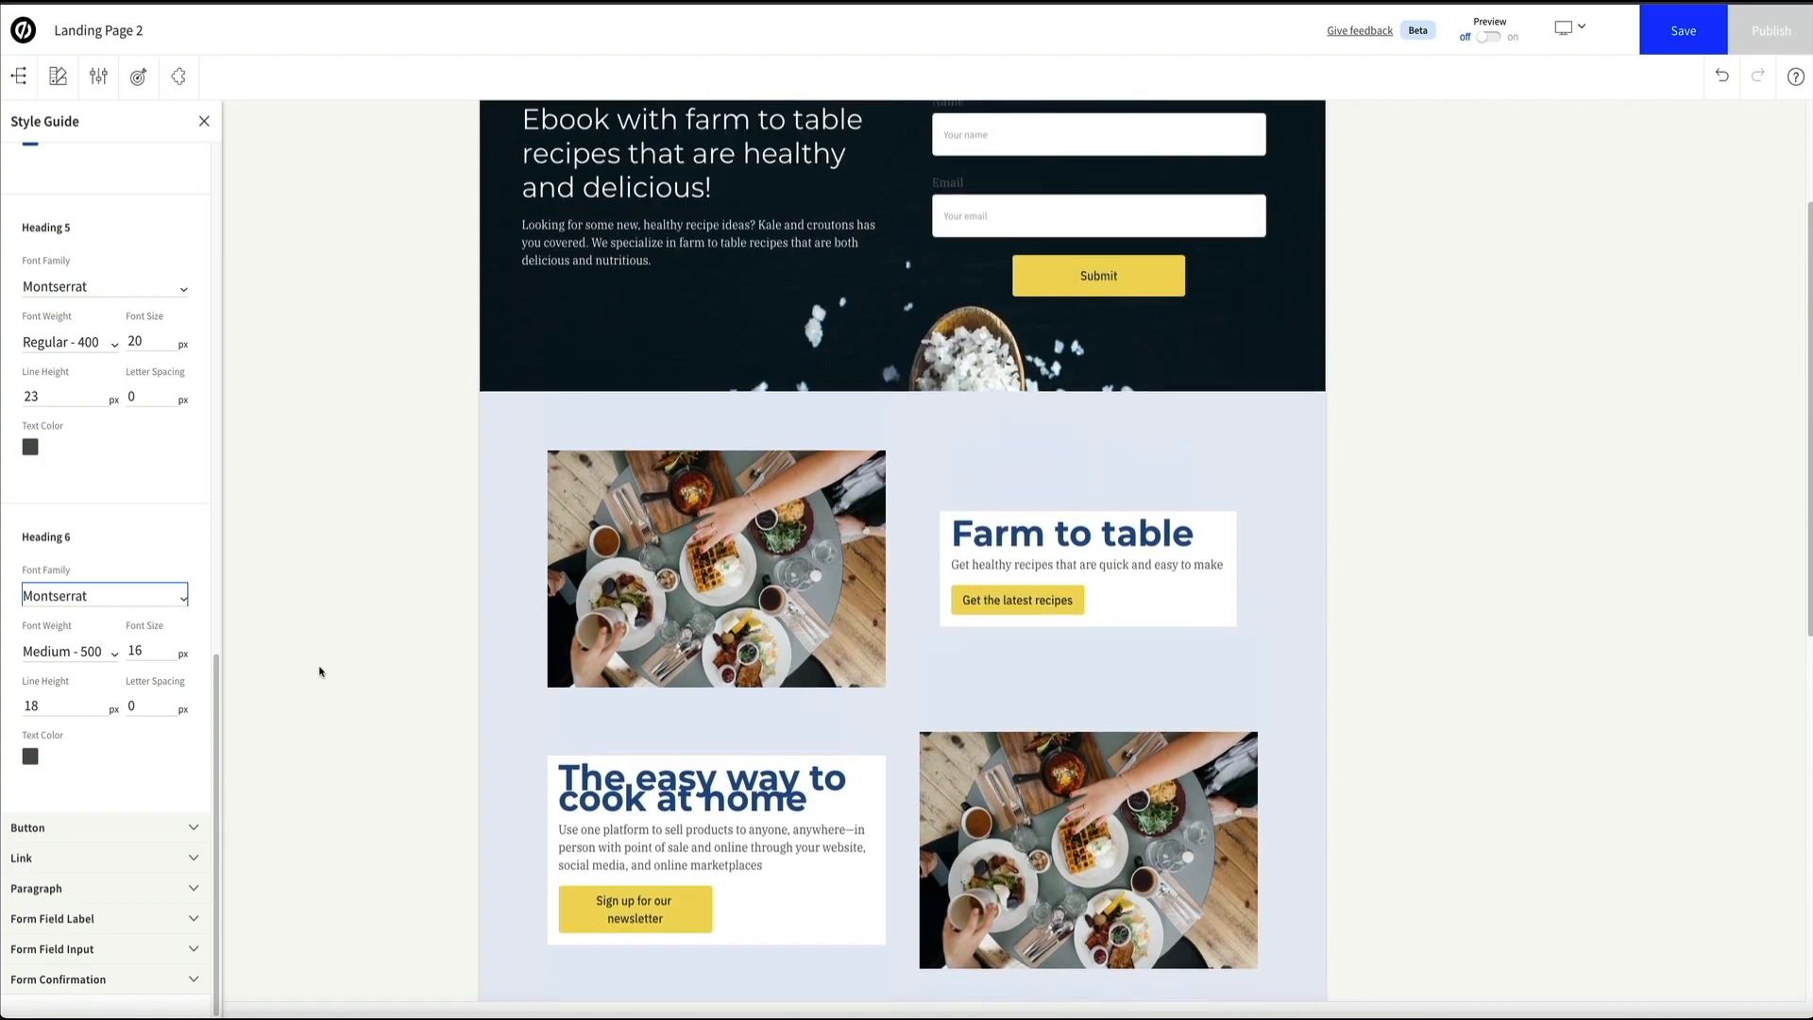
{"action": "left_click", "coordinate": [204, 124]}
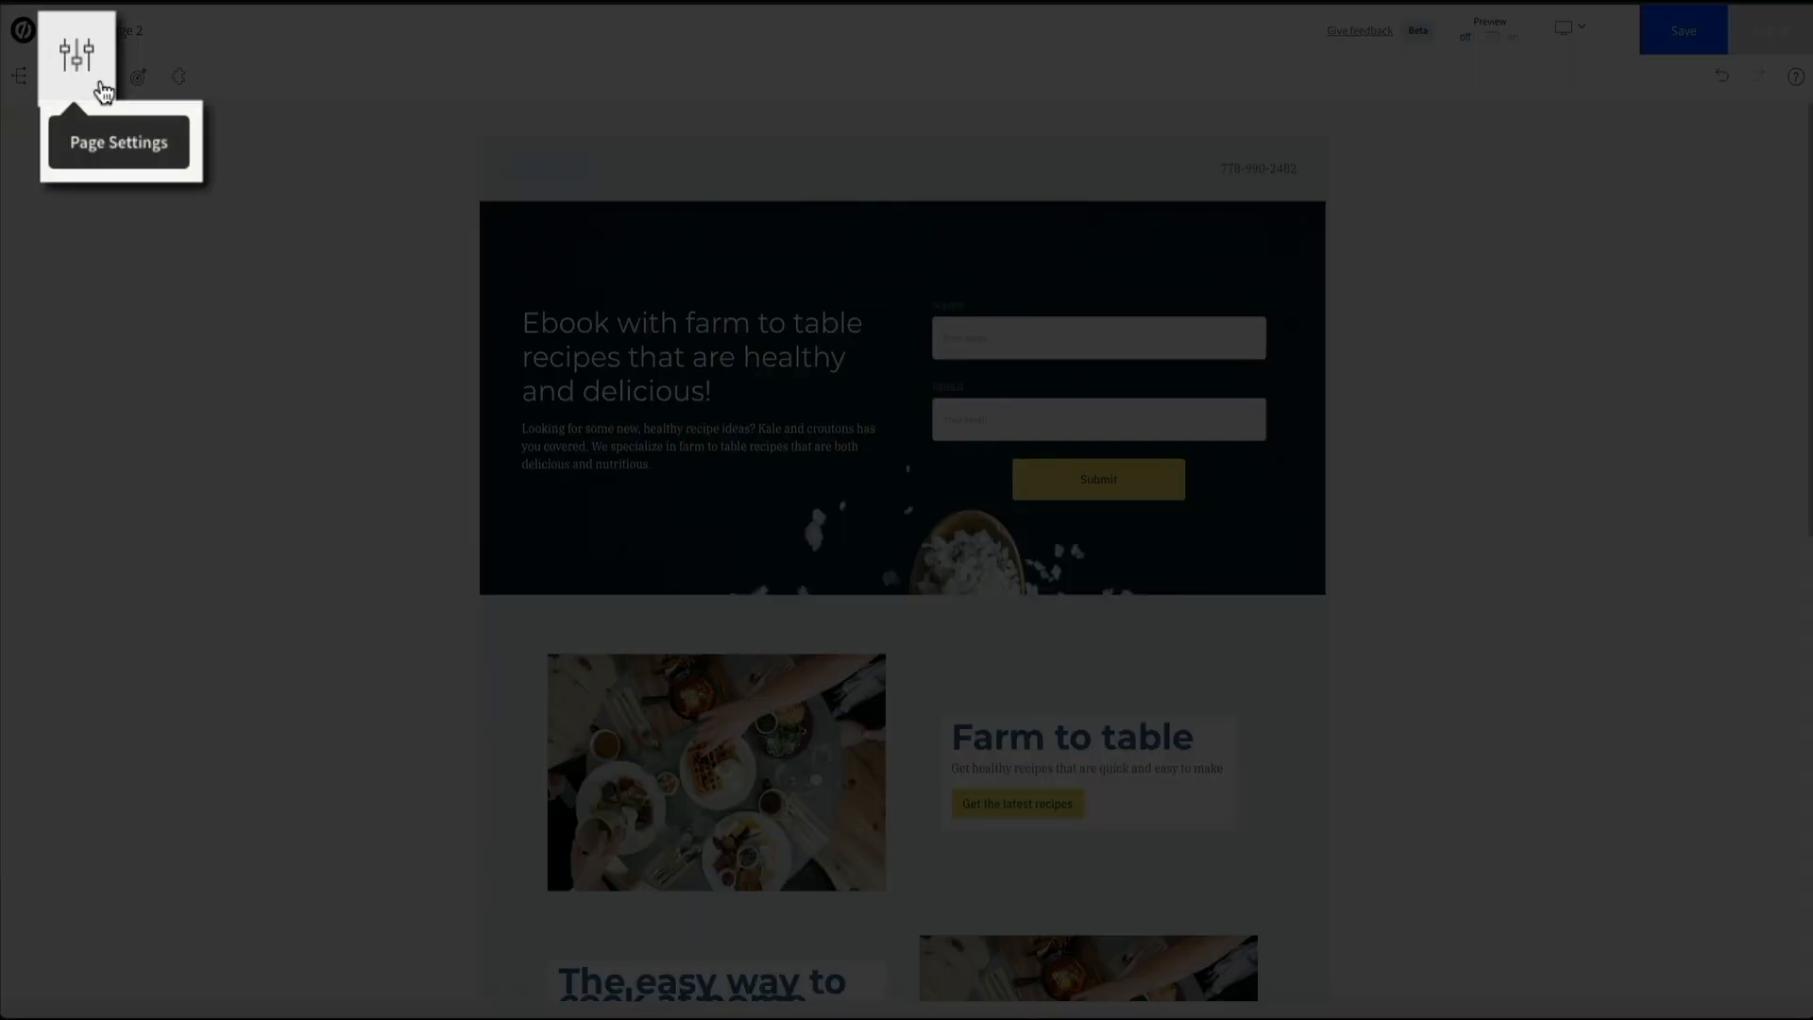
Step: Open the page settings and try red, green, purple and light green as the page's background color
{"action": "left_click", "coordinate": [100, 85]}
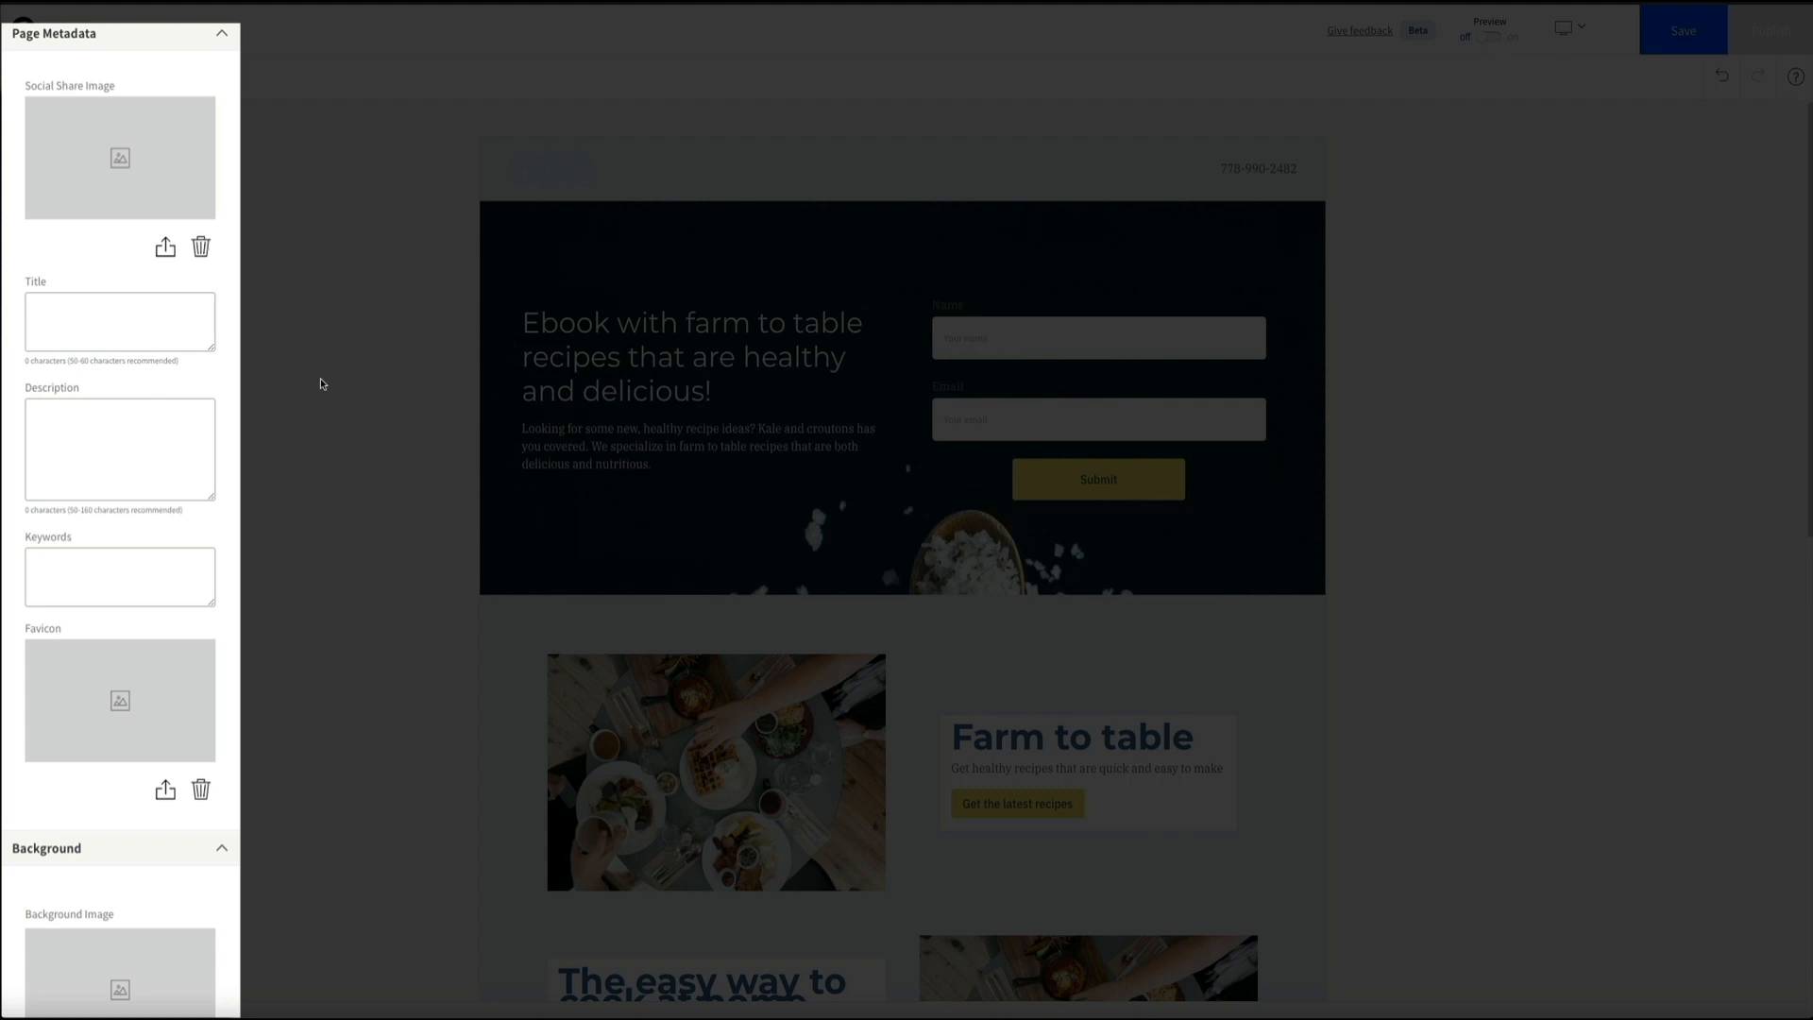
{"action": "scroll", "coordinate": [204, 509], "scroll_direction": "down", "scroll_amount": 5}
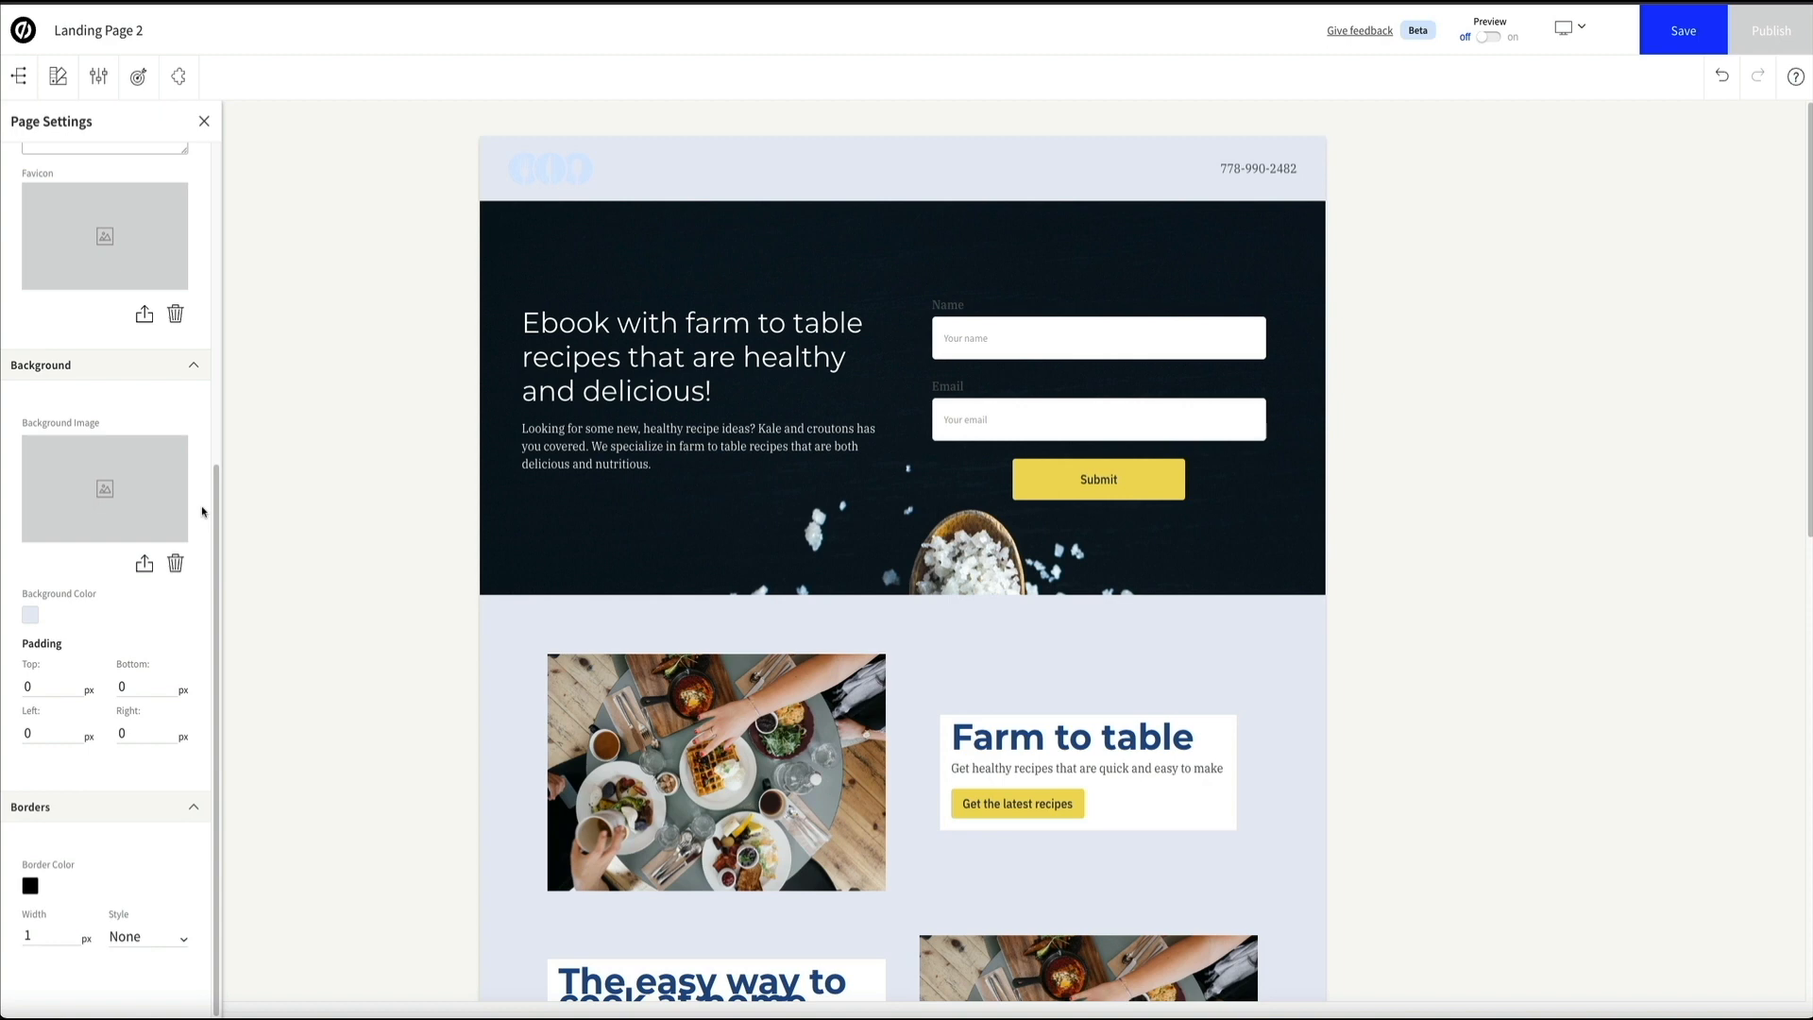
{"action": "left_click", "coordinate": [30, 614]}
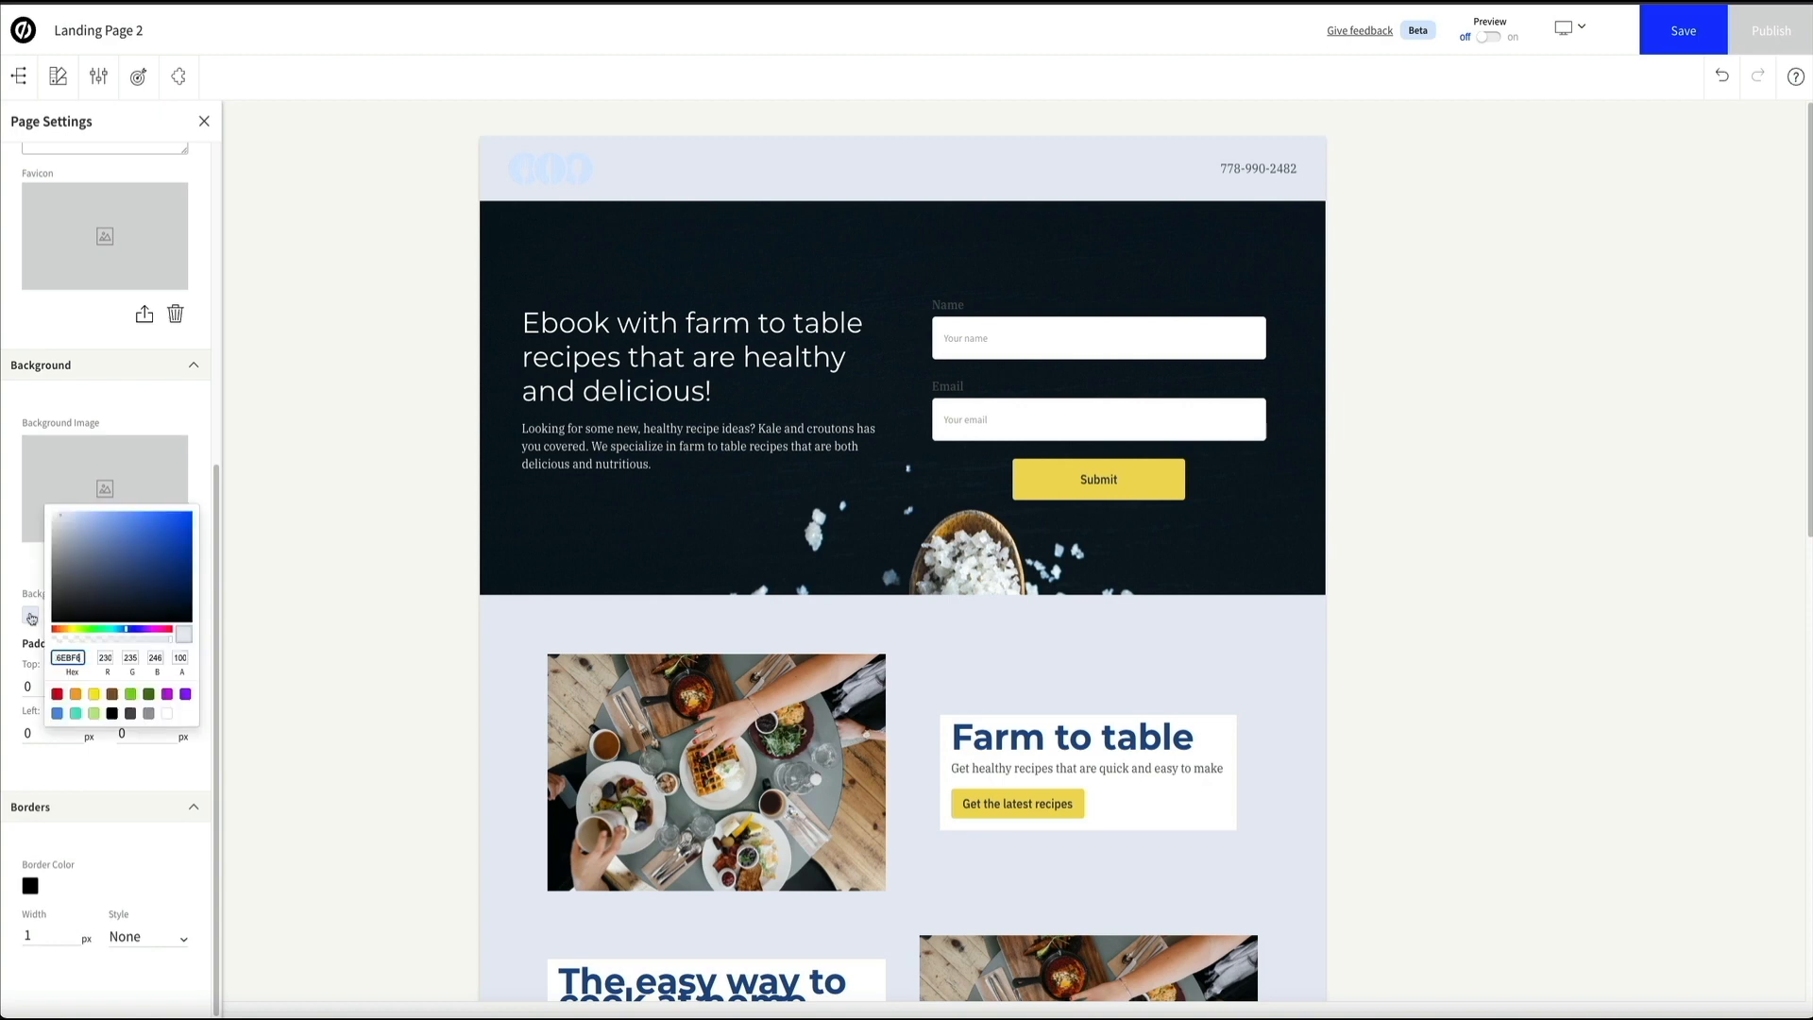
{"action": "left_click", "coordinate": [58, 694]}
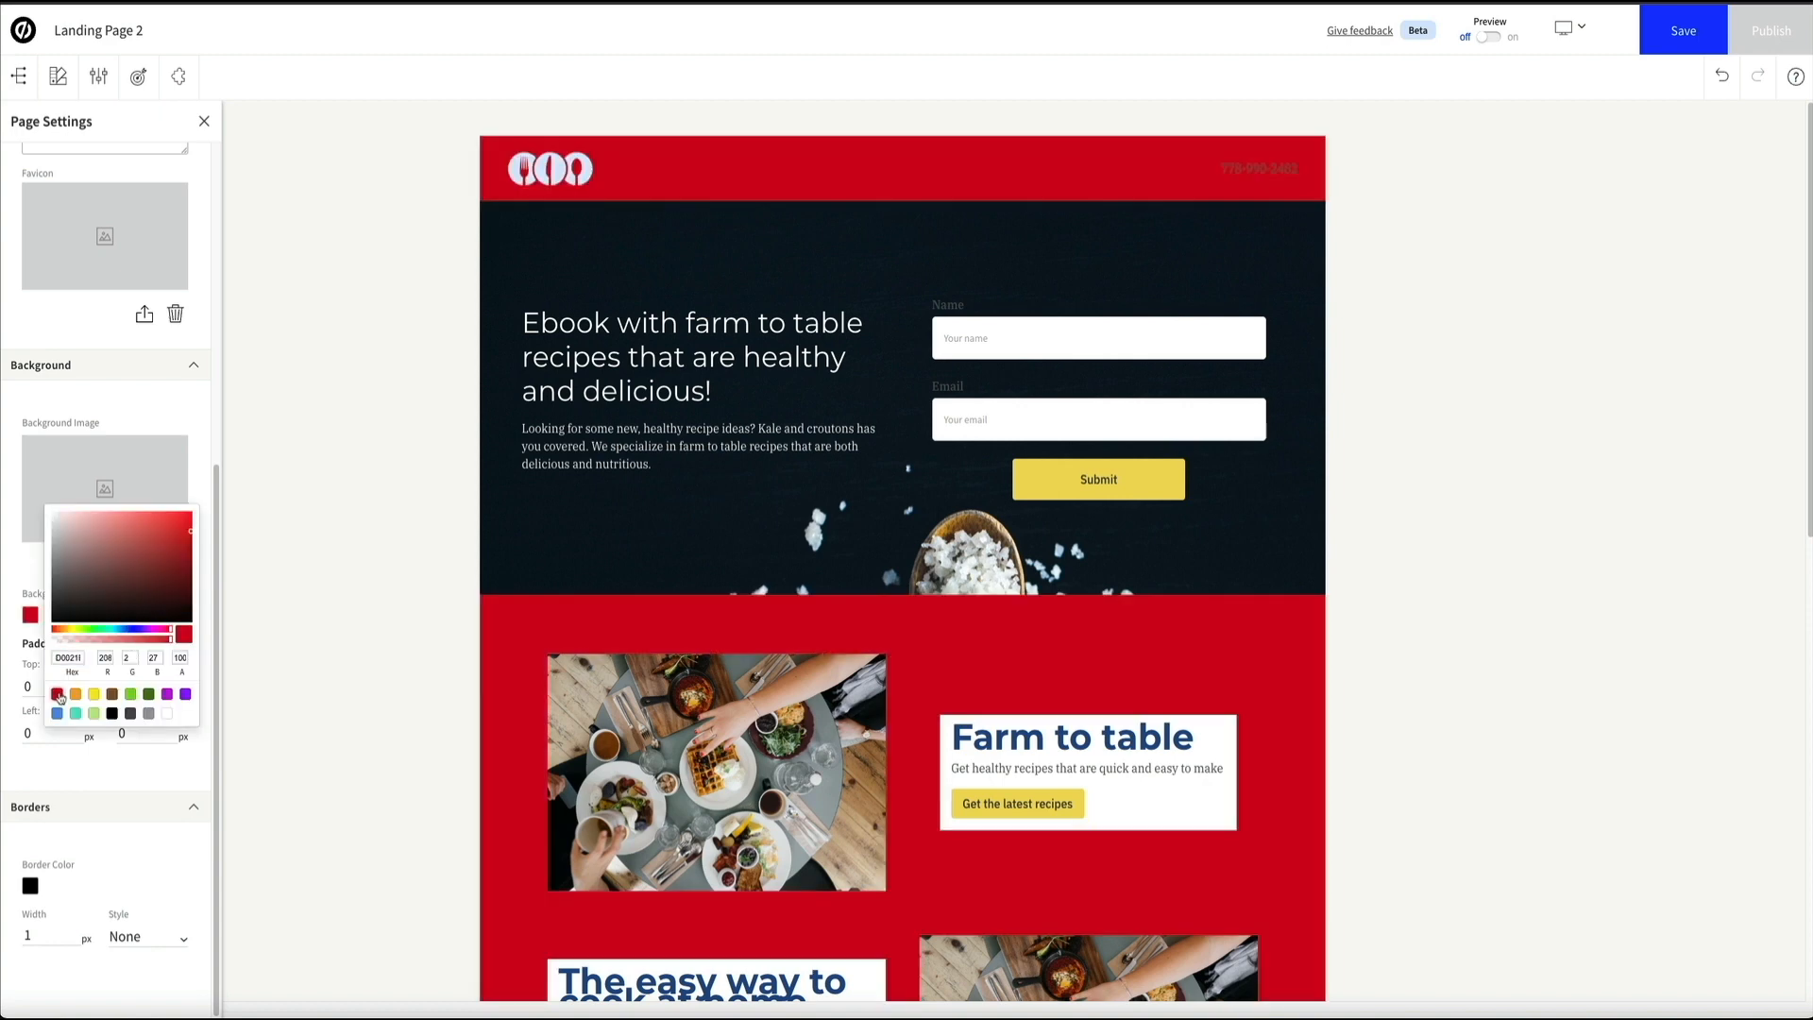
{"action": "left_click", "coordinate": [132, 695]}
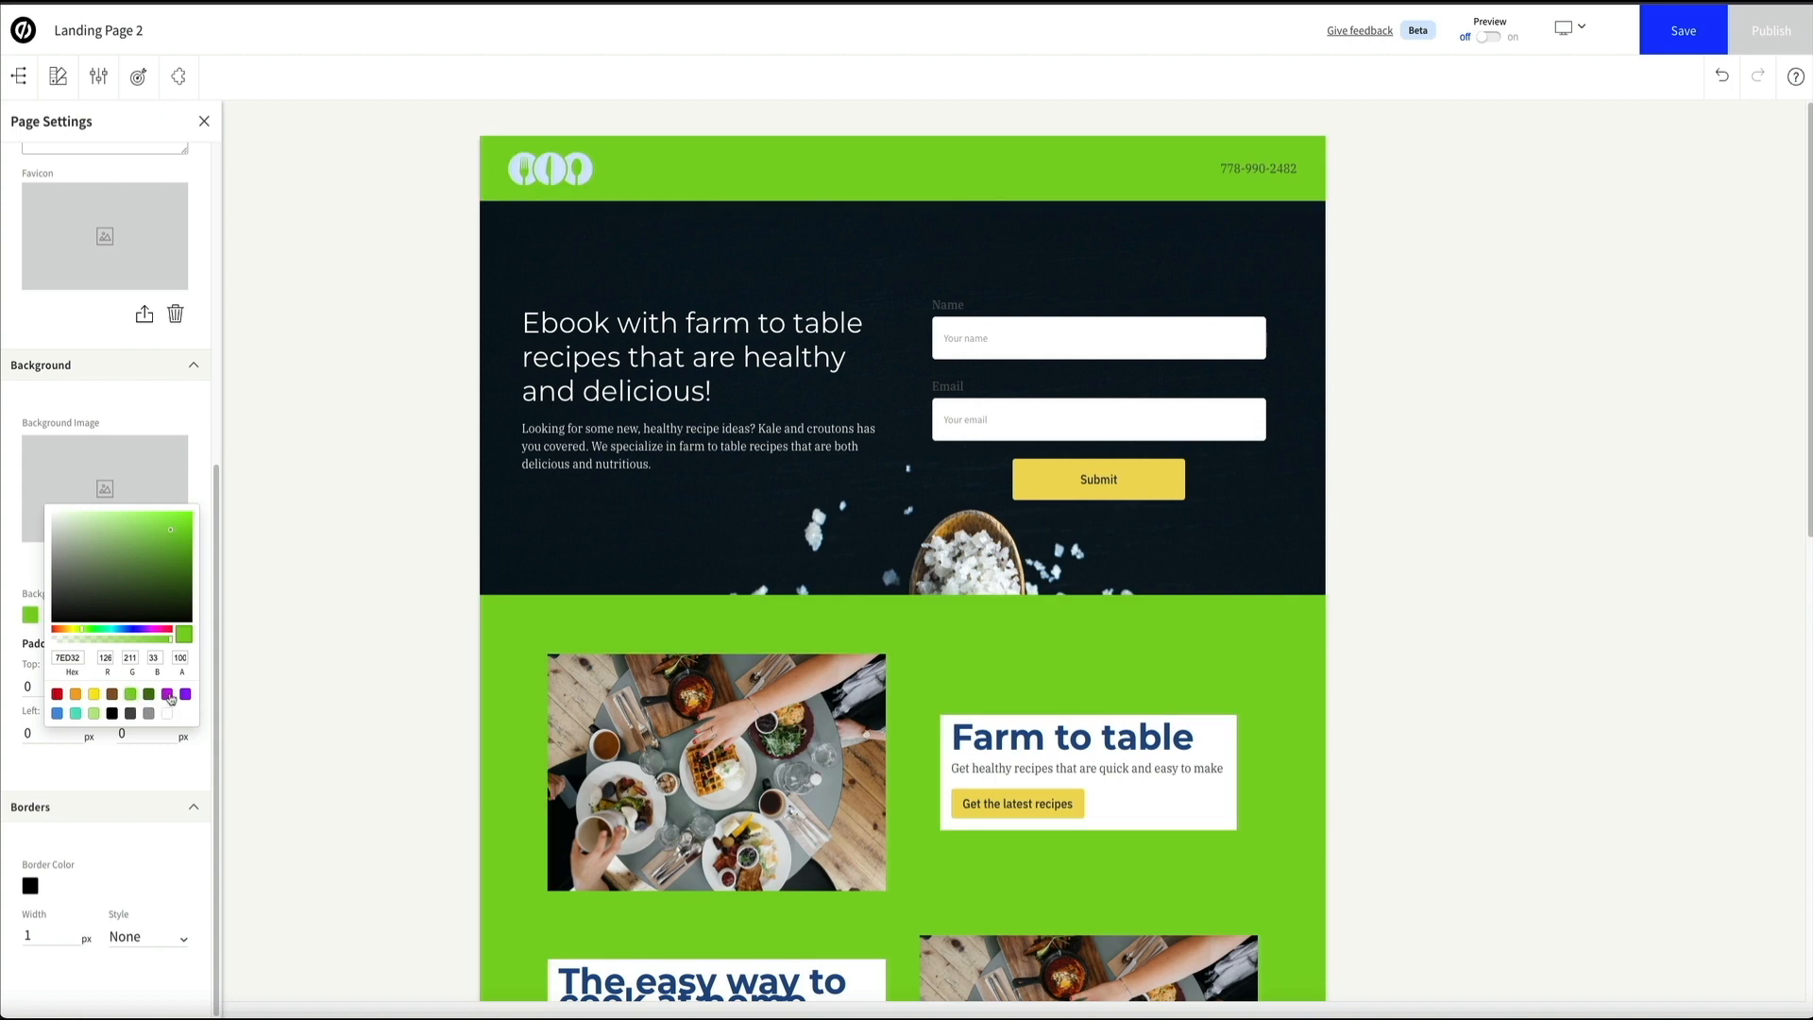
{"action": "left_click", "coordinate": [167, 694]}
{"action": "left_click", "coordinate": [95, 712]}
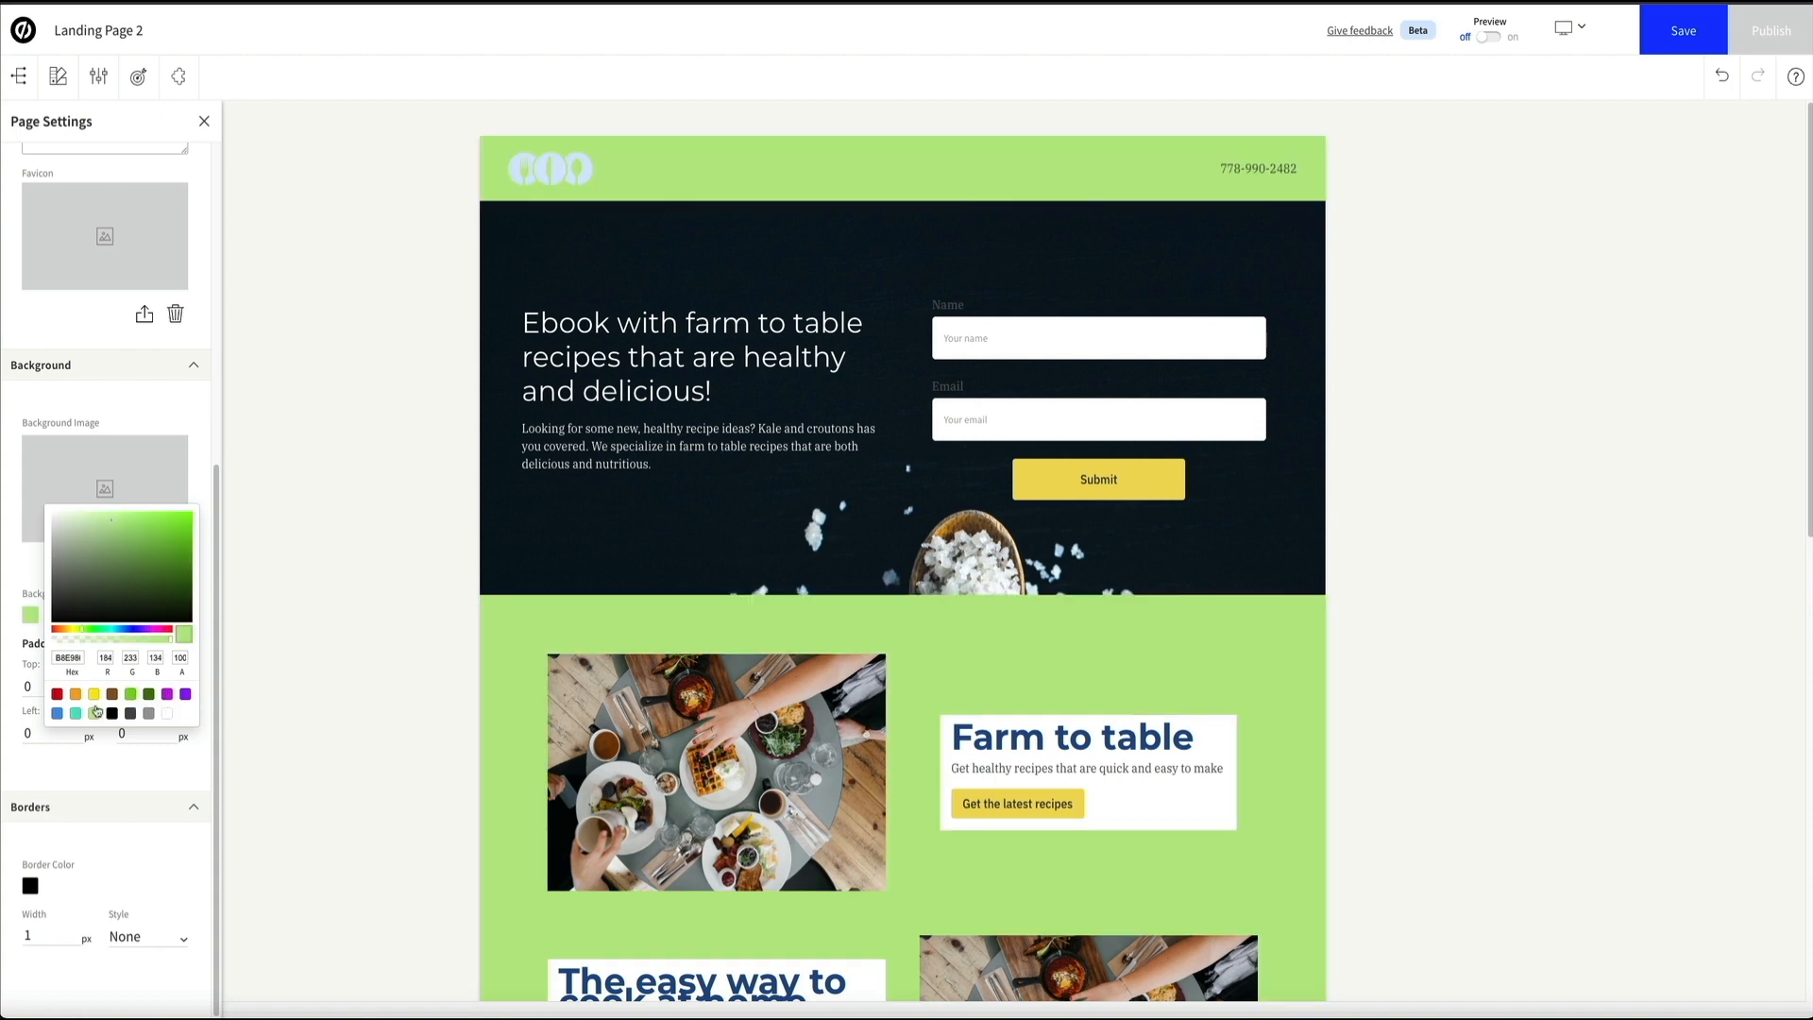
{"action": "left_click", "coordinate": [201, 460]}
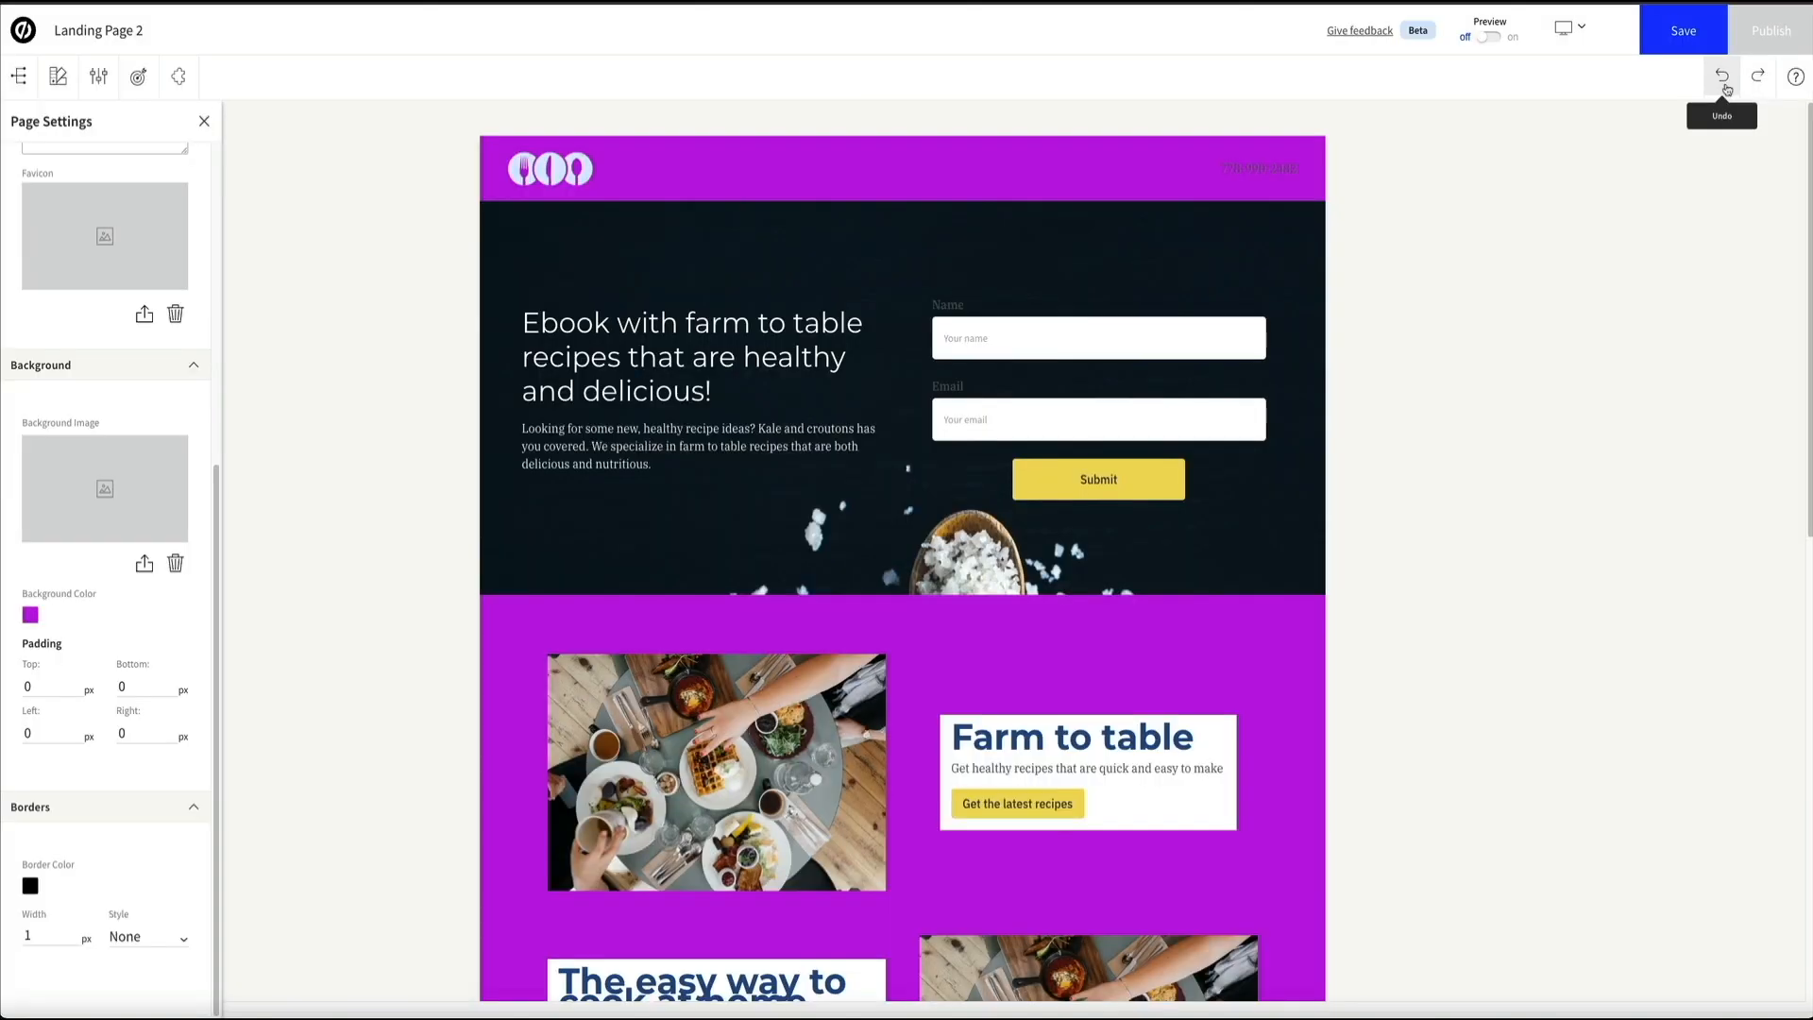
Step: Undo the page background color changes and close the page settings
{"action": "left_click", "coordinate": [1721, 76]}
{"action": "left_click", "coordinate": [1722, 77]}
{"action": "left_click", "coordinate": [1722, 78]}
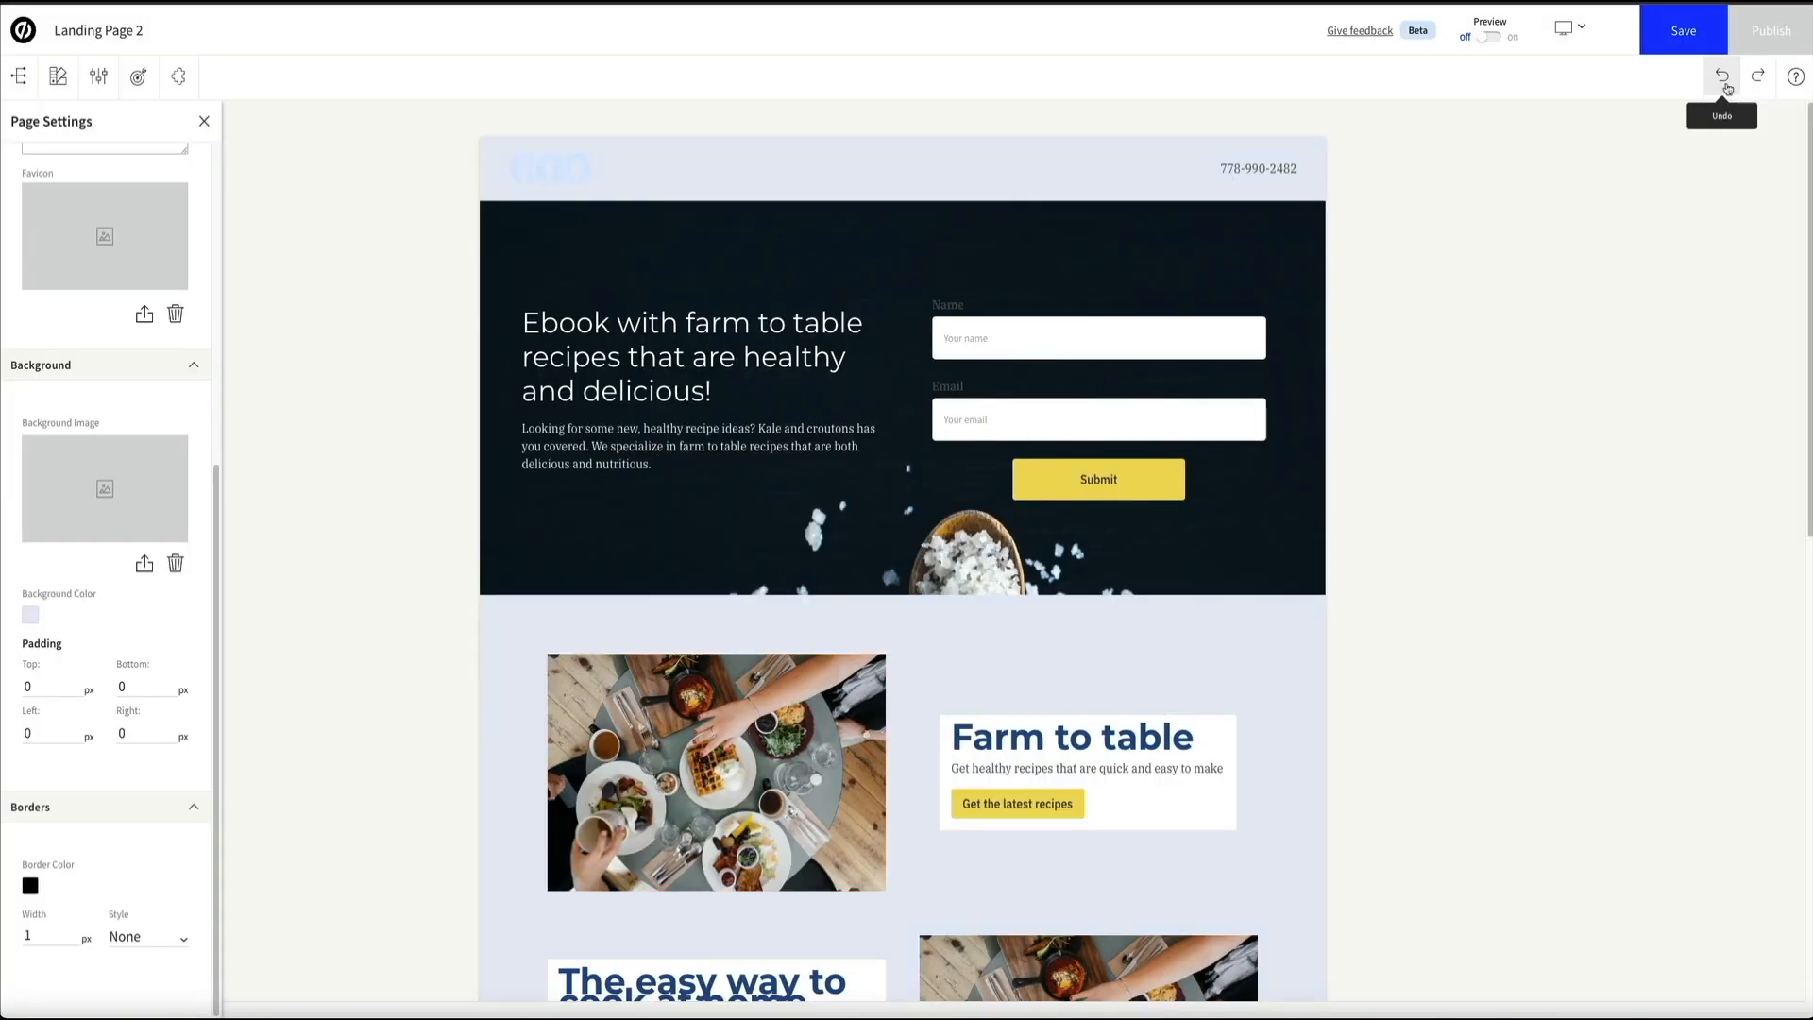
{"action": "left_click", "coordinate": [202, 126]}
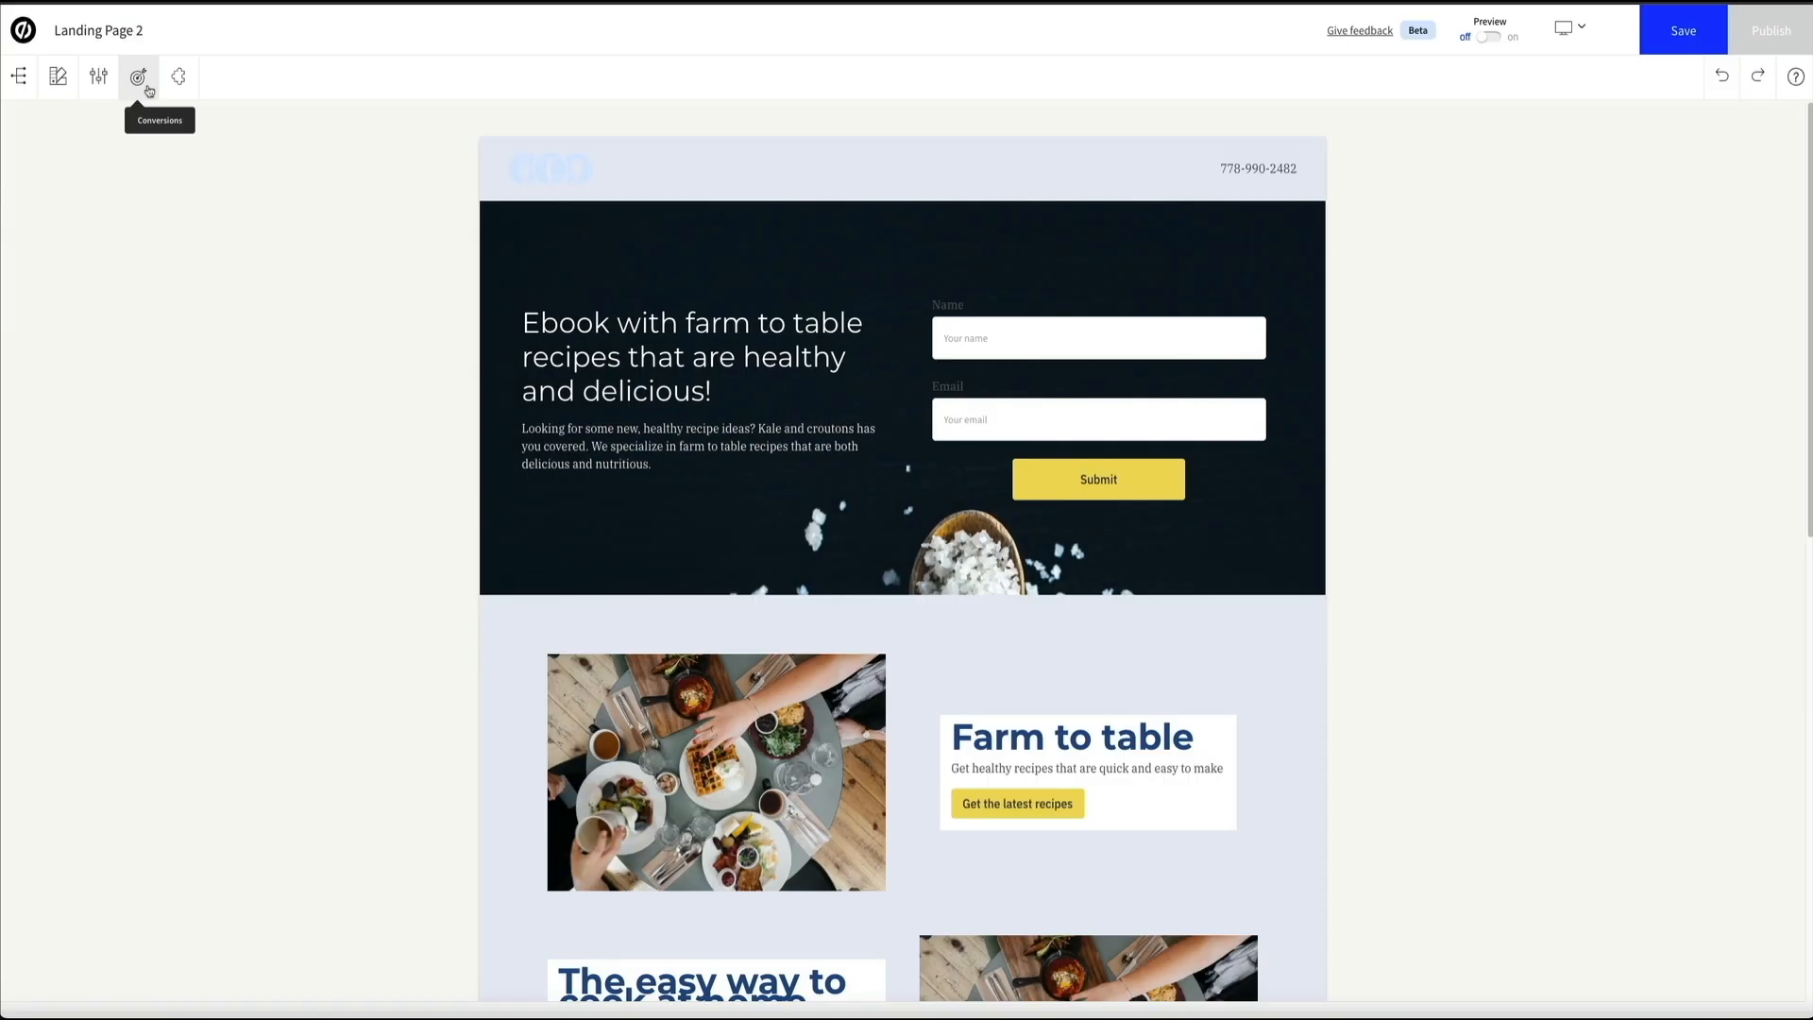
Step: Examine the page's conversion tracking elements and the available and installed apps, closing each list again
{"action": "left_click", "coordinate": [139, 80]}
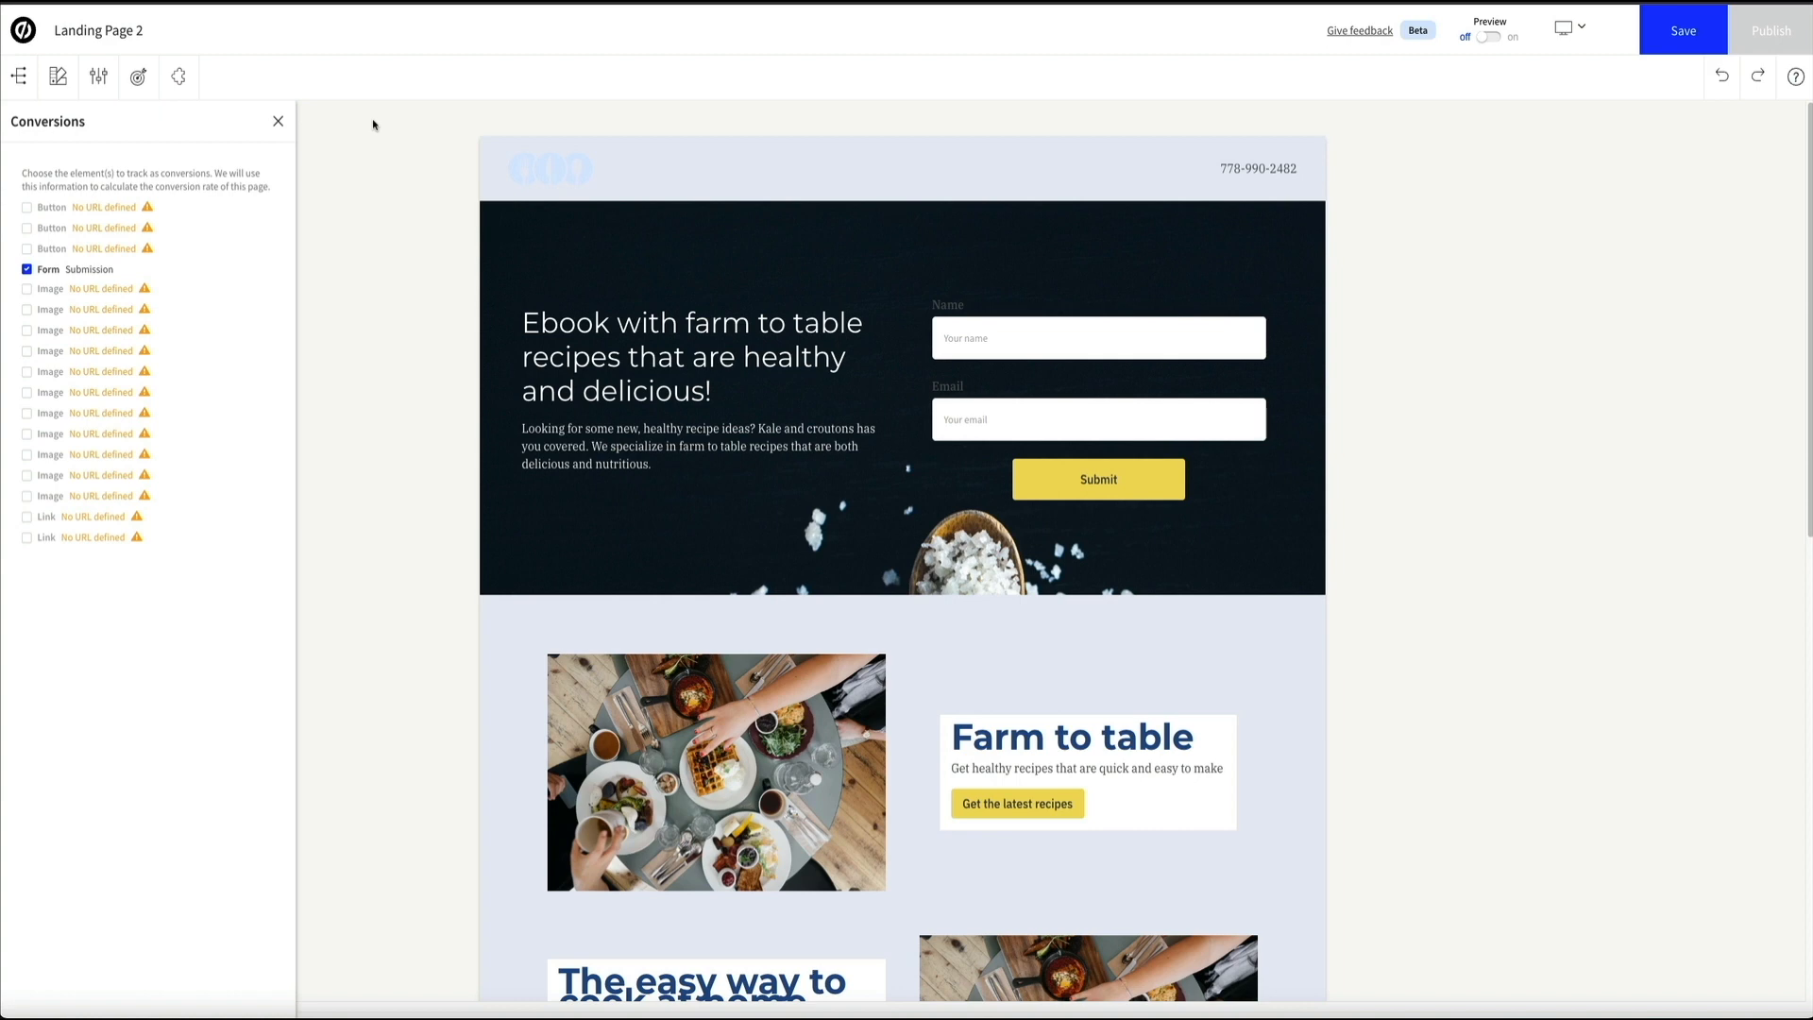
{"action": "left_click", "coordinate": [275, 123]}
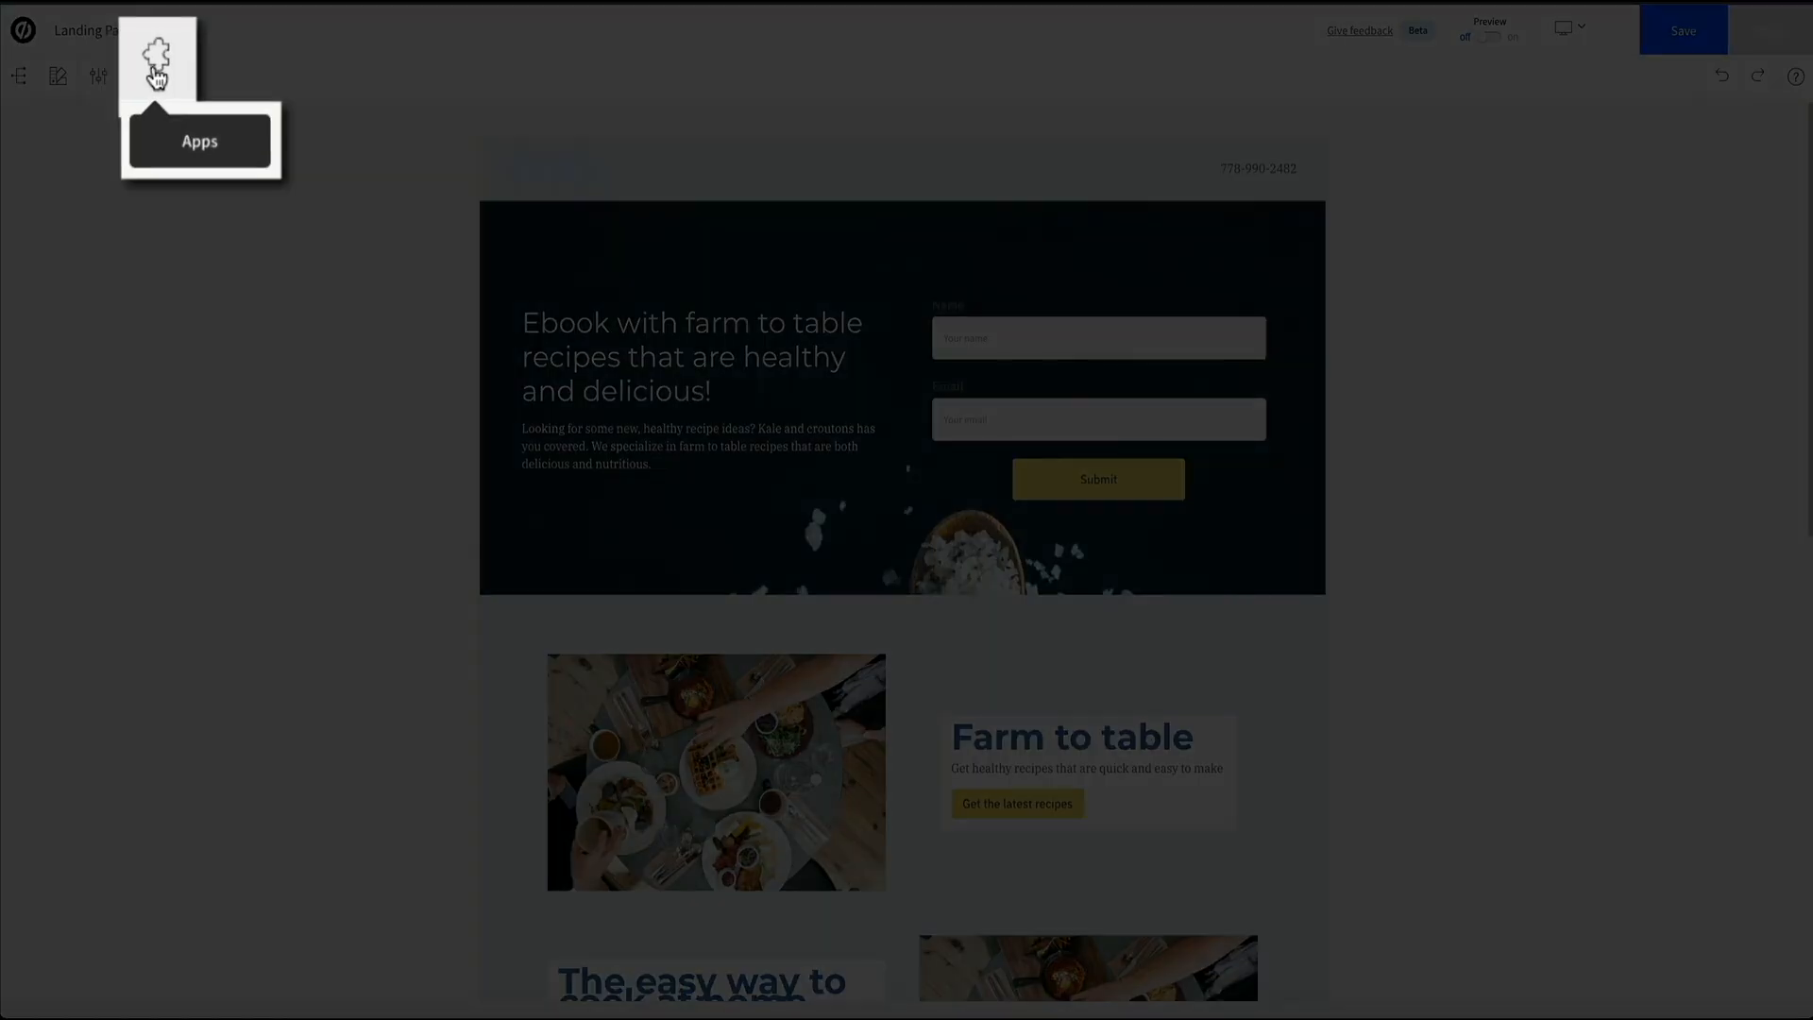
{"action": "left_click", "coordinate": [179, 77]}
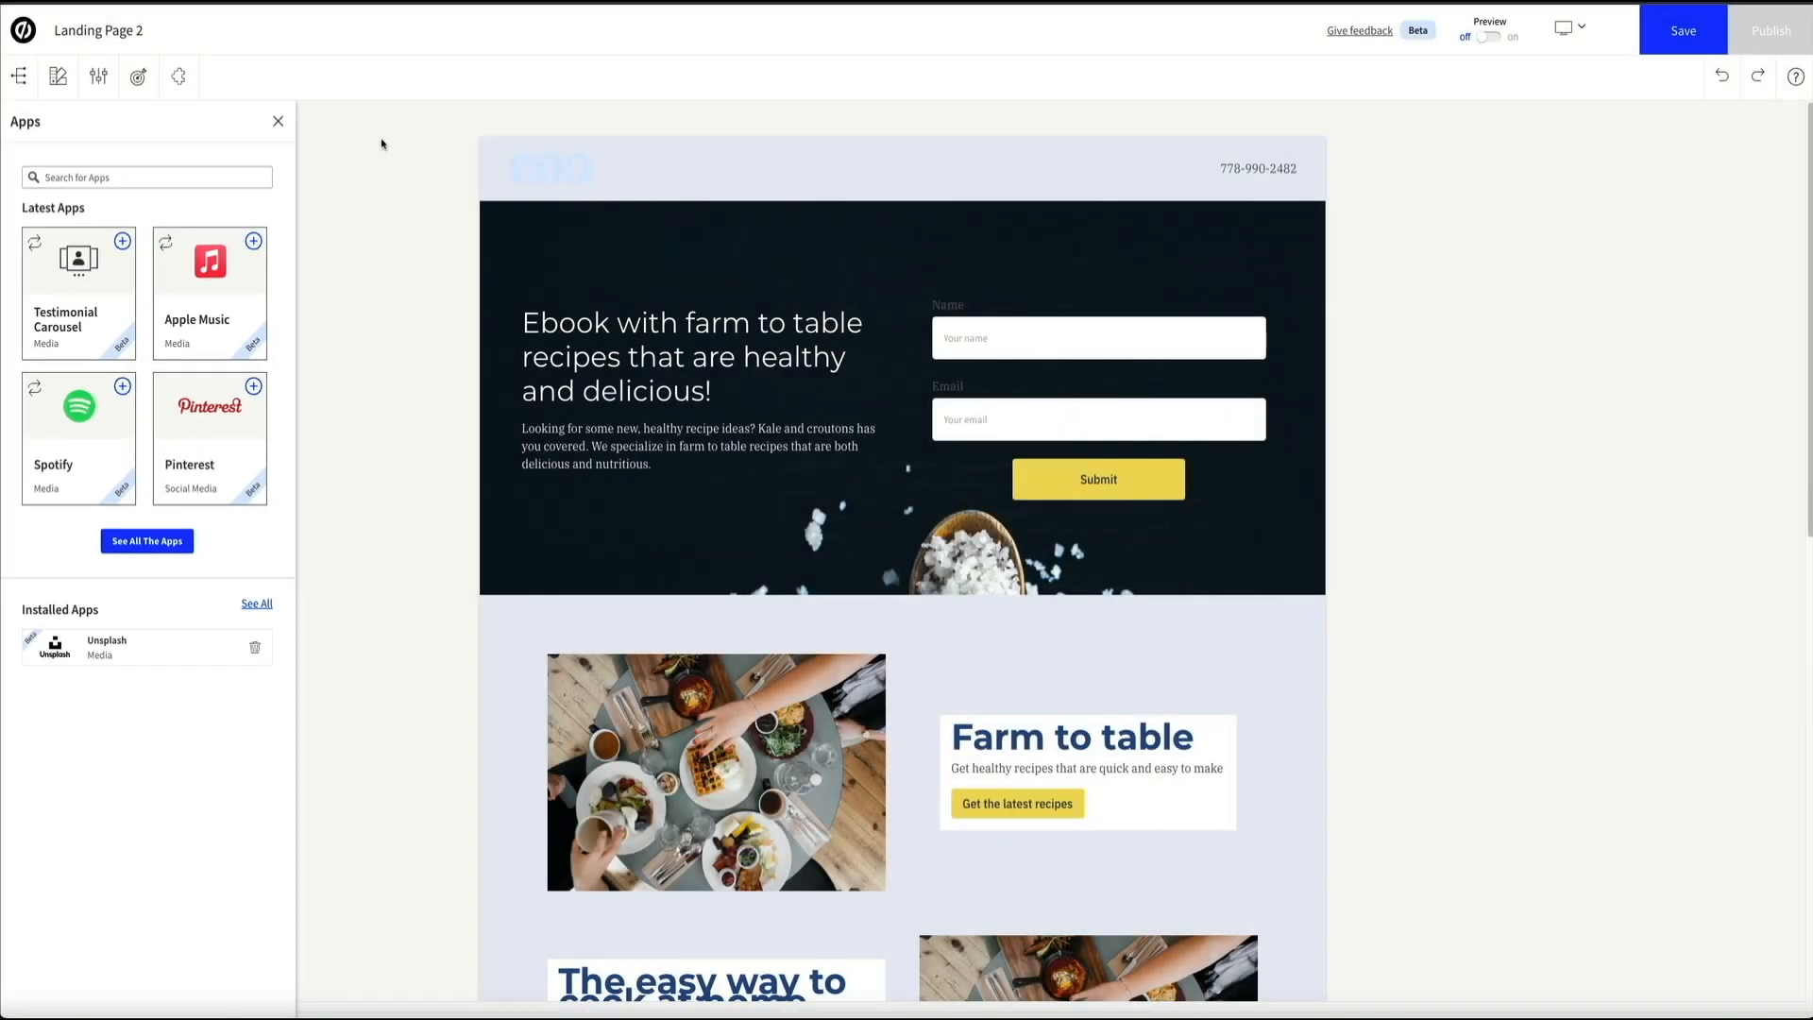
{"action": "left_click", "coordinate": [278, 123]}
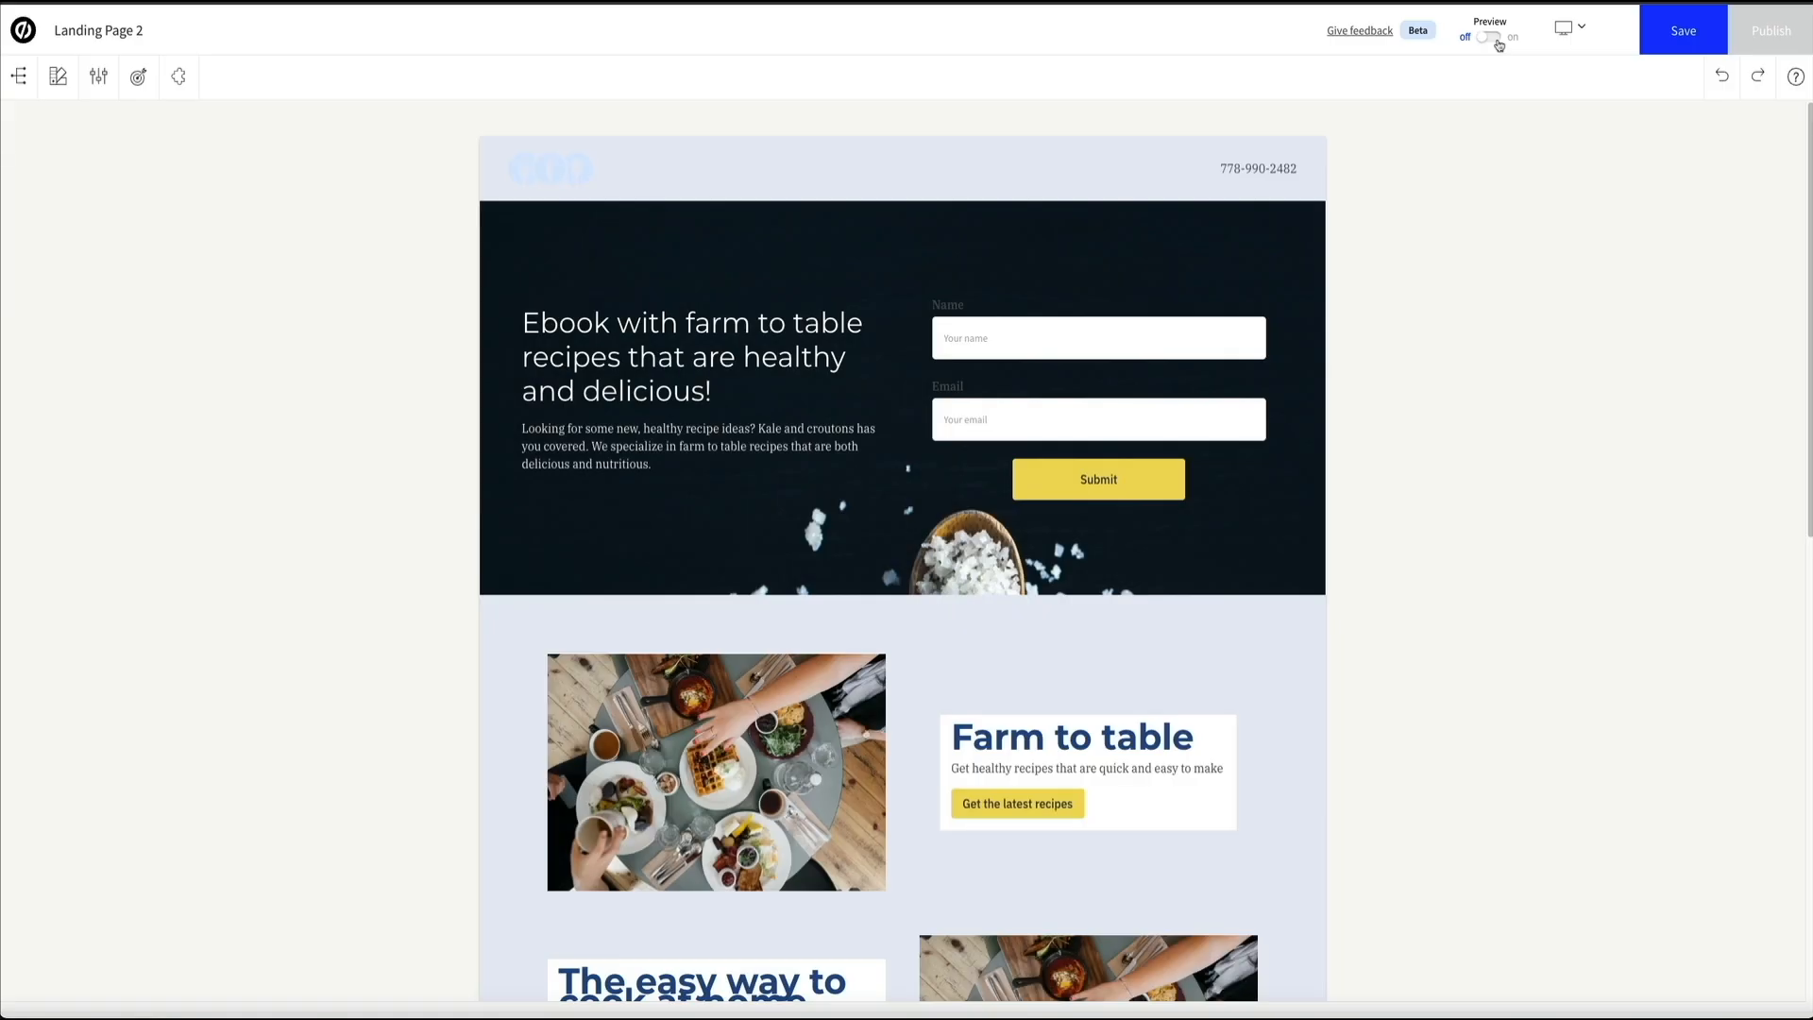
Step: Turn on the page preview and look over the desktop layout from the header to the footer
{"action": "left_click", "coordinate": [1496, 38]}
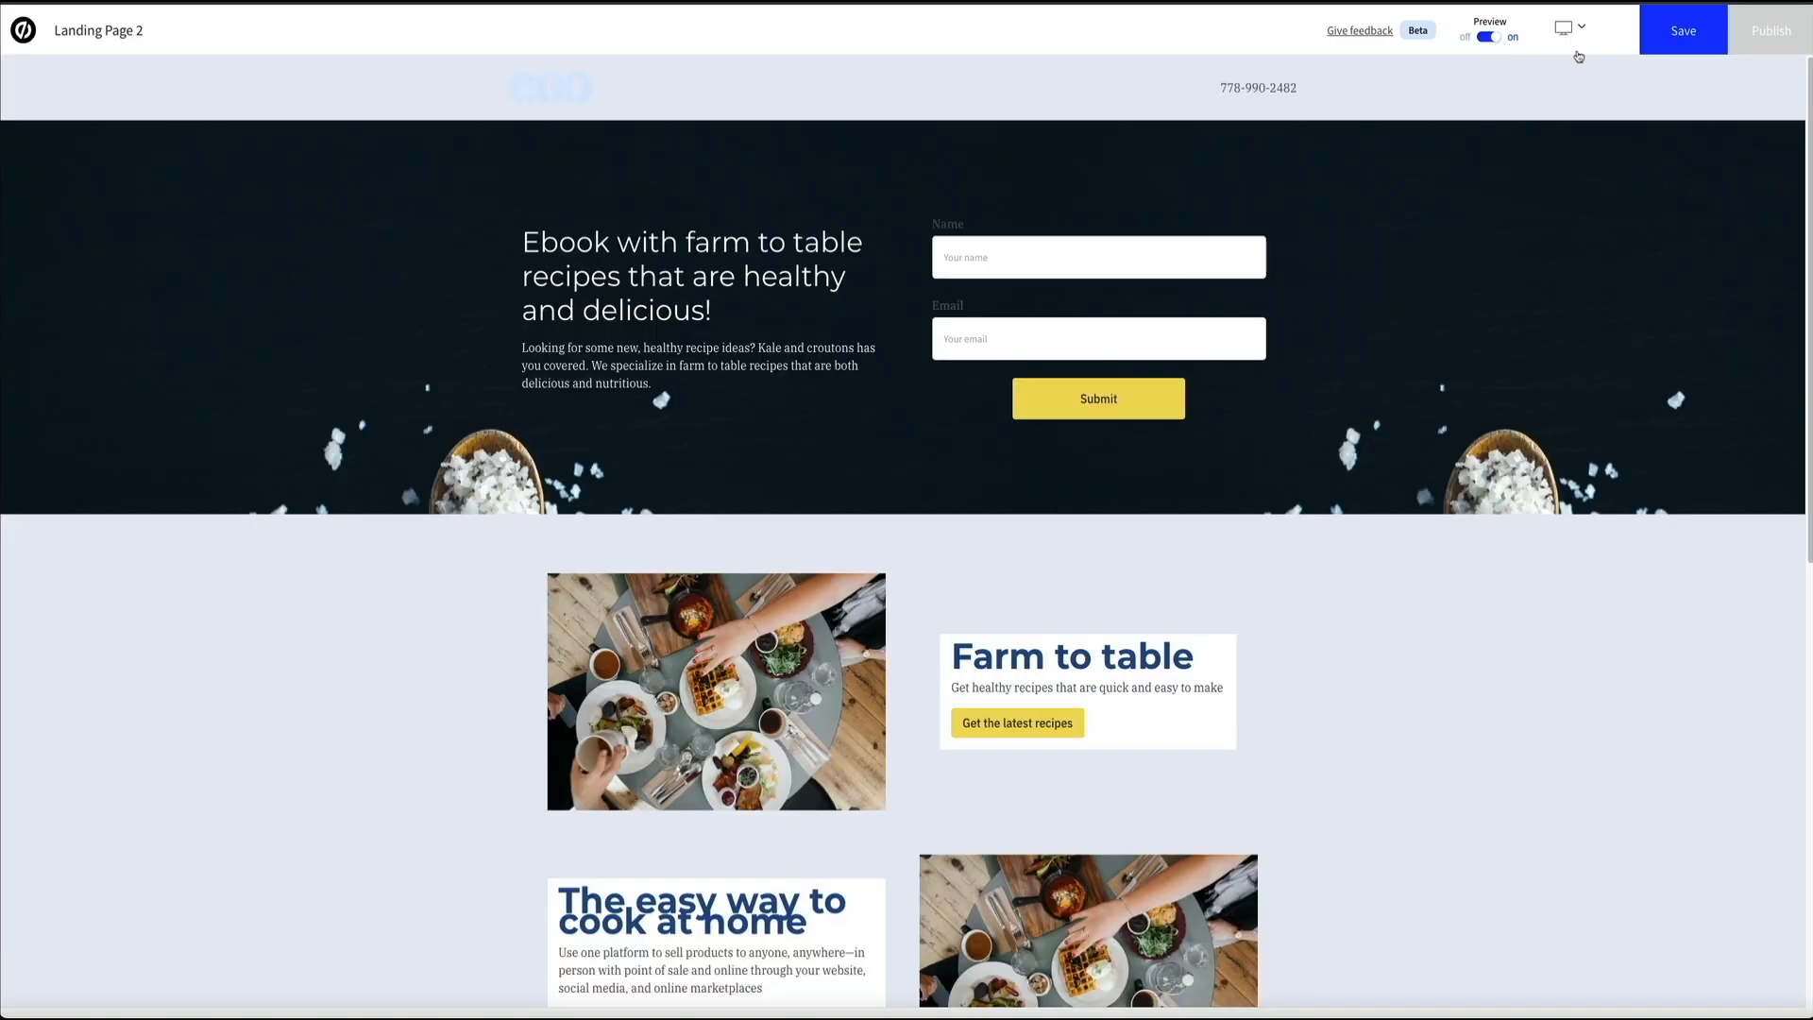
{"action": "scroll", "coordinate": [1674, 661], "scroll_direction": "down", "scroll_amount": 2}
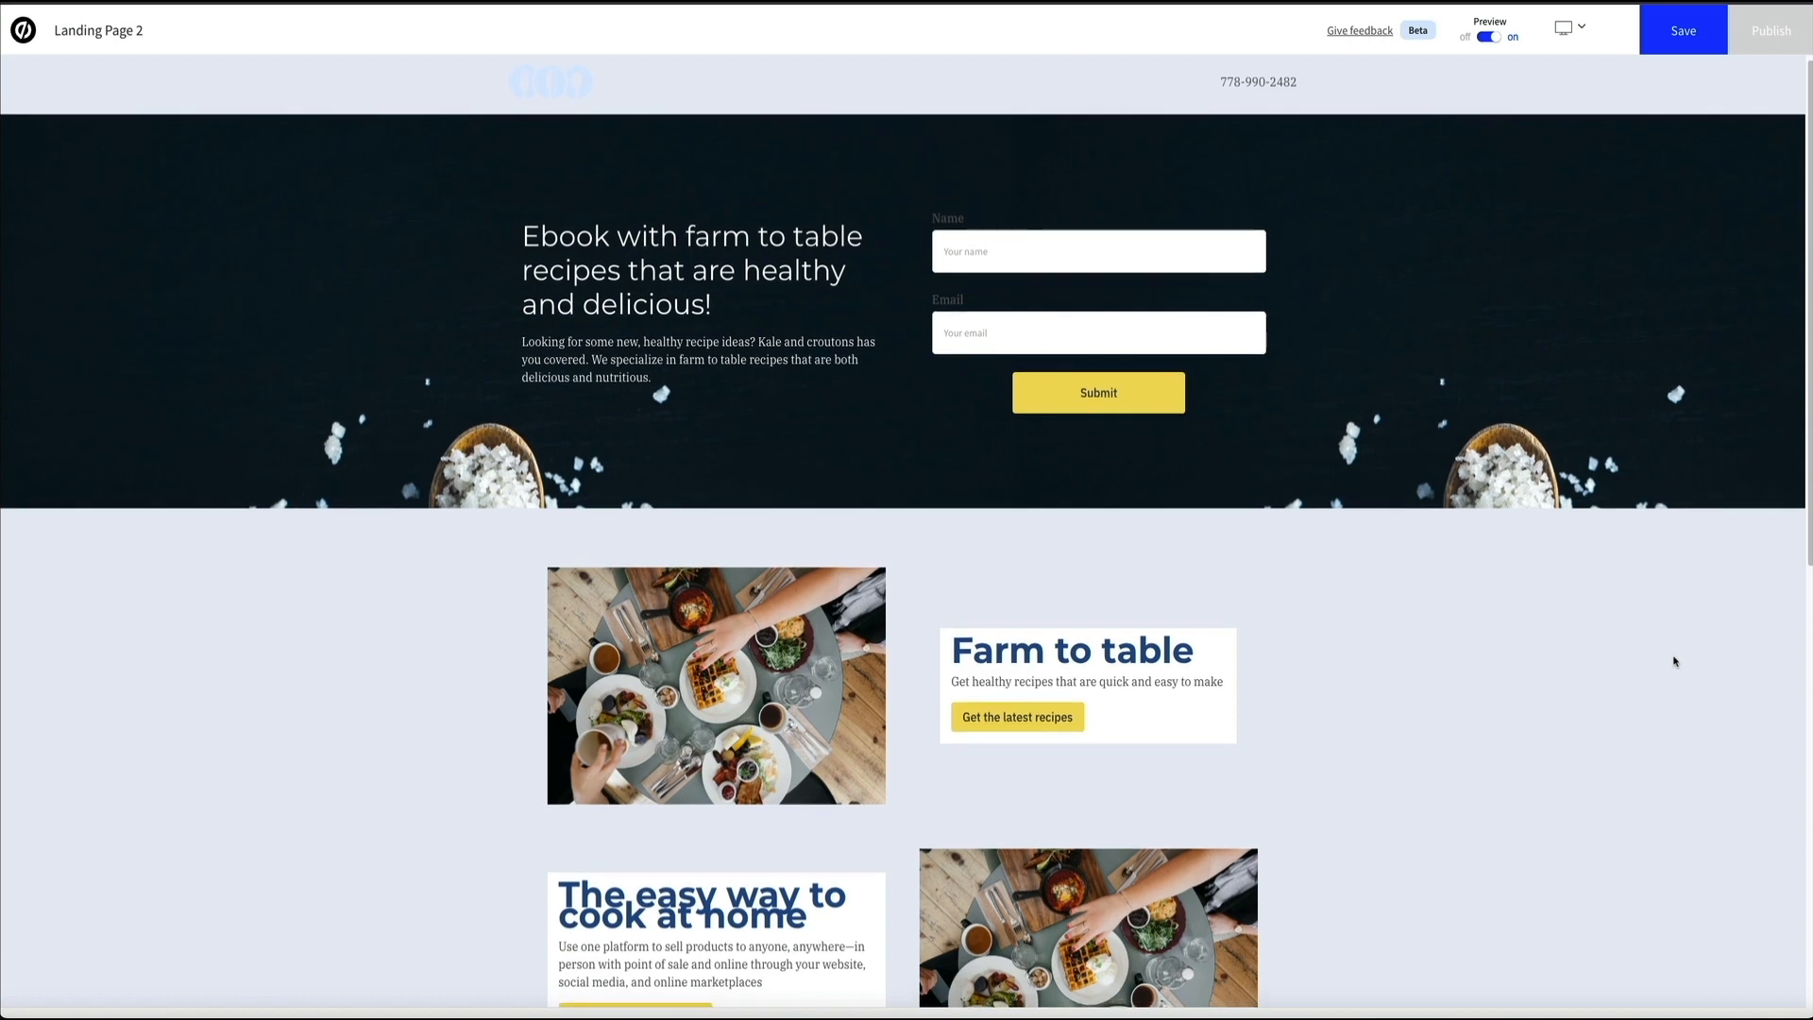
{"action": "scroll", "coordinate": [1674, 661], "scroll_direction": "down", "scroll_amount": 6}
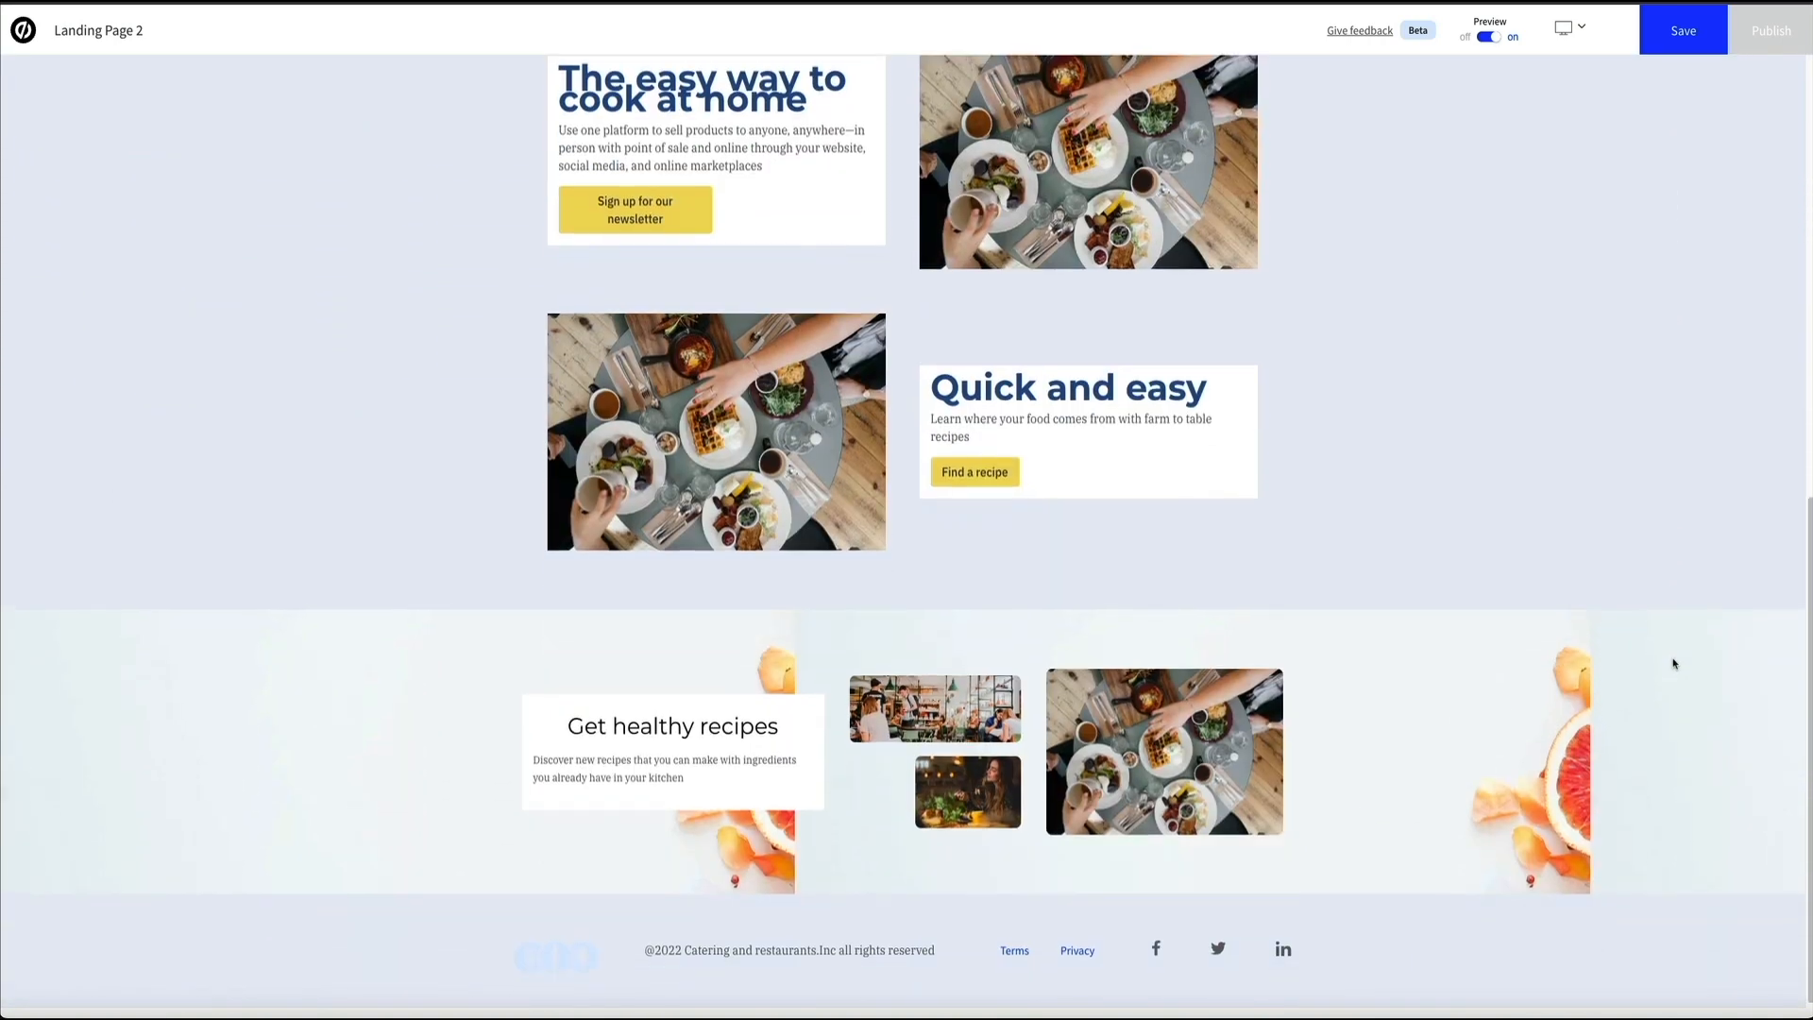
{"action": "scroll", "coordinate": [1674, 662], "scroll_direction": "up", "scroll_amount": 2}
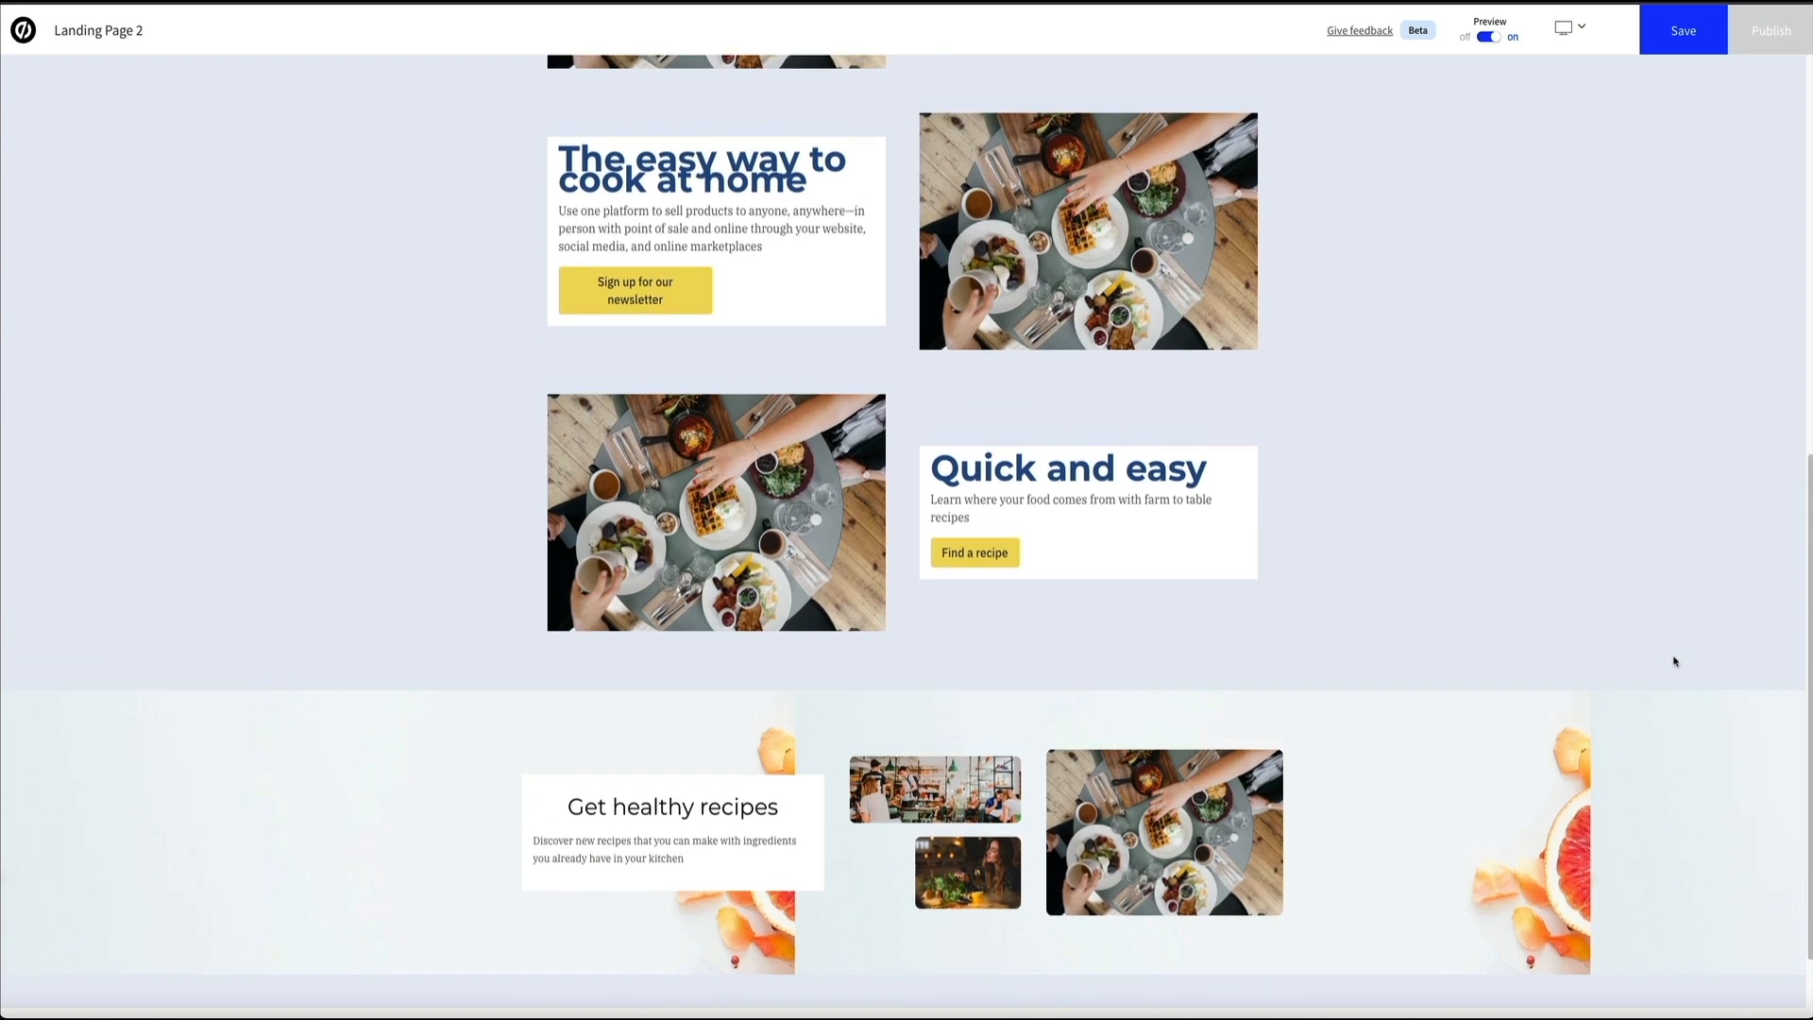
{"action": "scroll", "coordinate": [1674, 661], "scroll_direction": "up", "scroll_amount": 7}
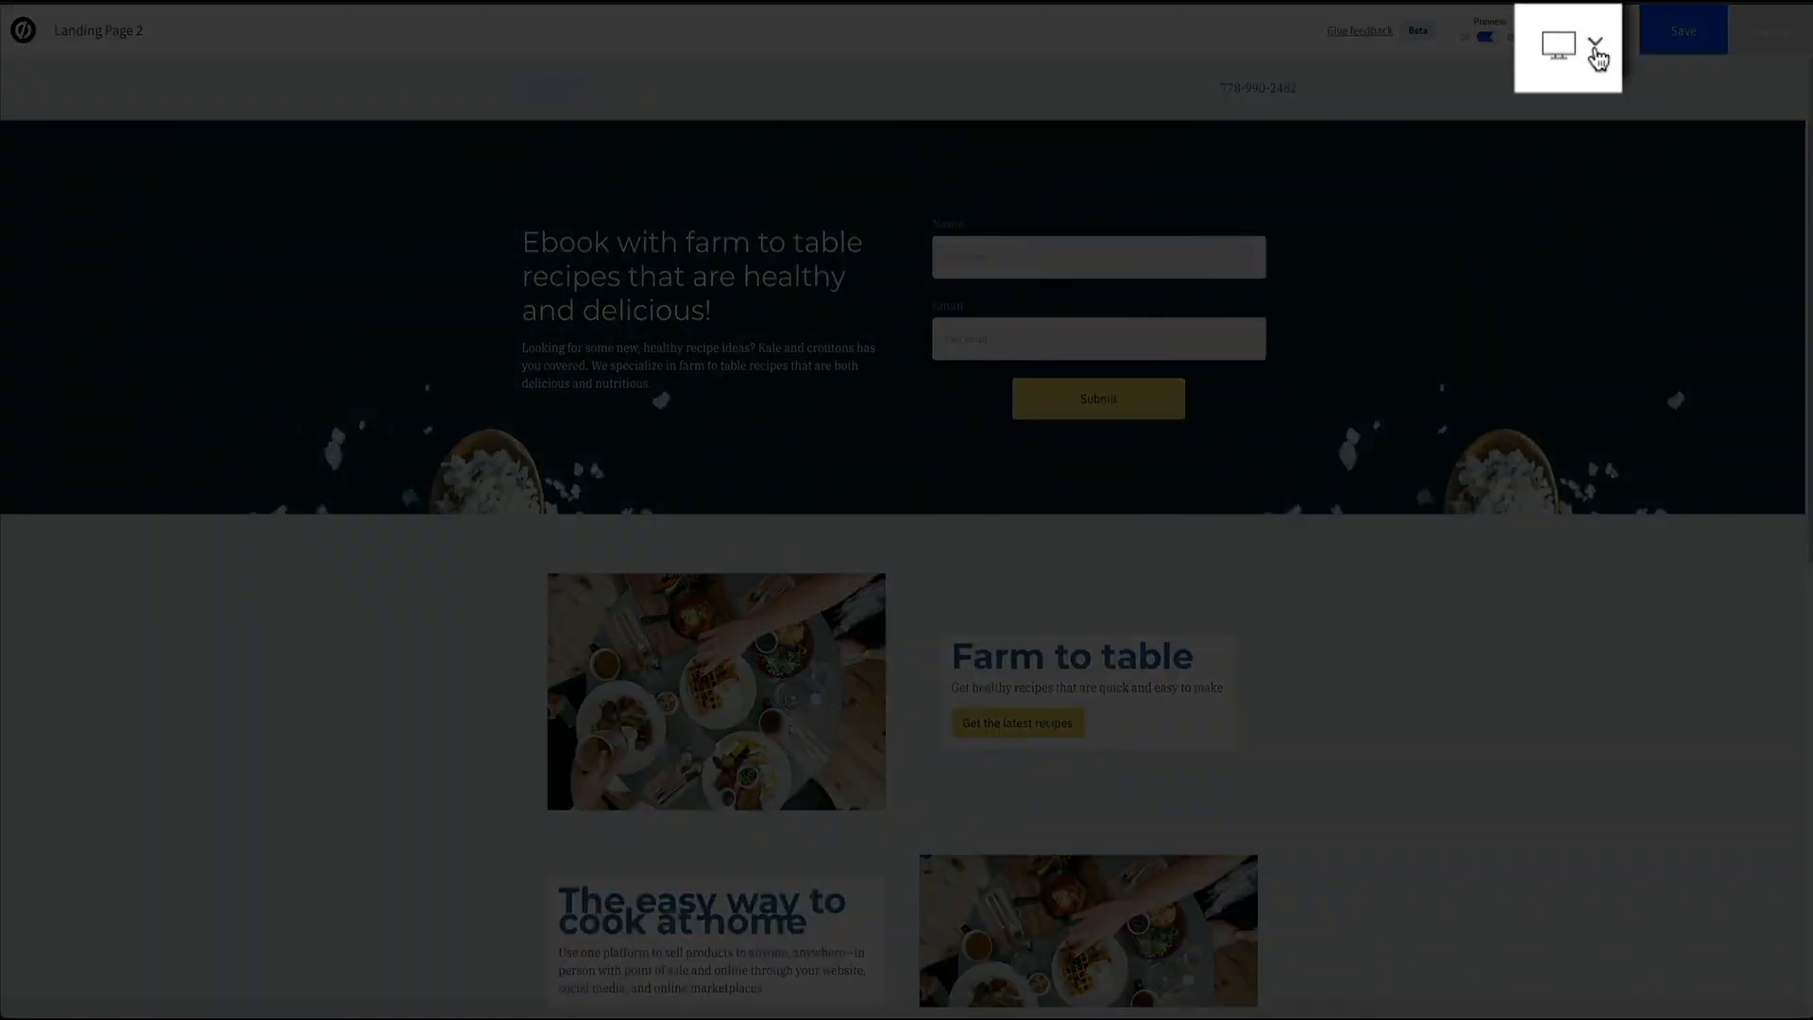
Step: Switch the preview to the tablet layout and look over the page down to the footer and back
{"action": "left_click", "coordinate": [1596, 55]}
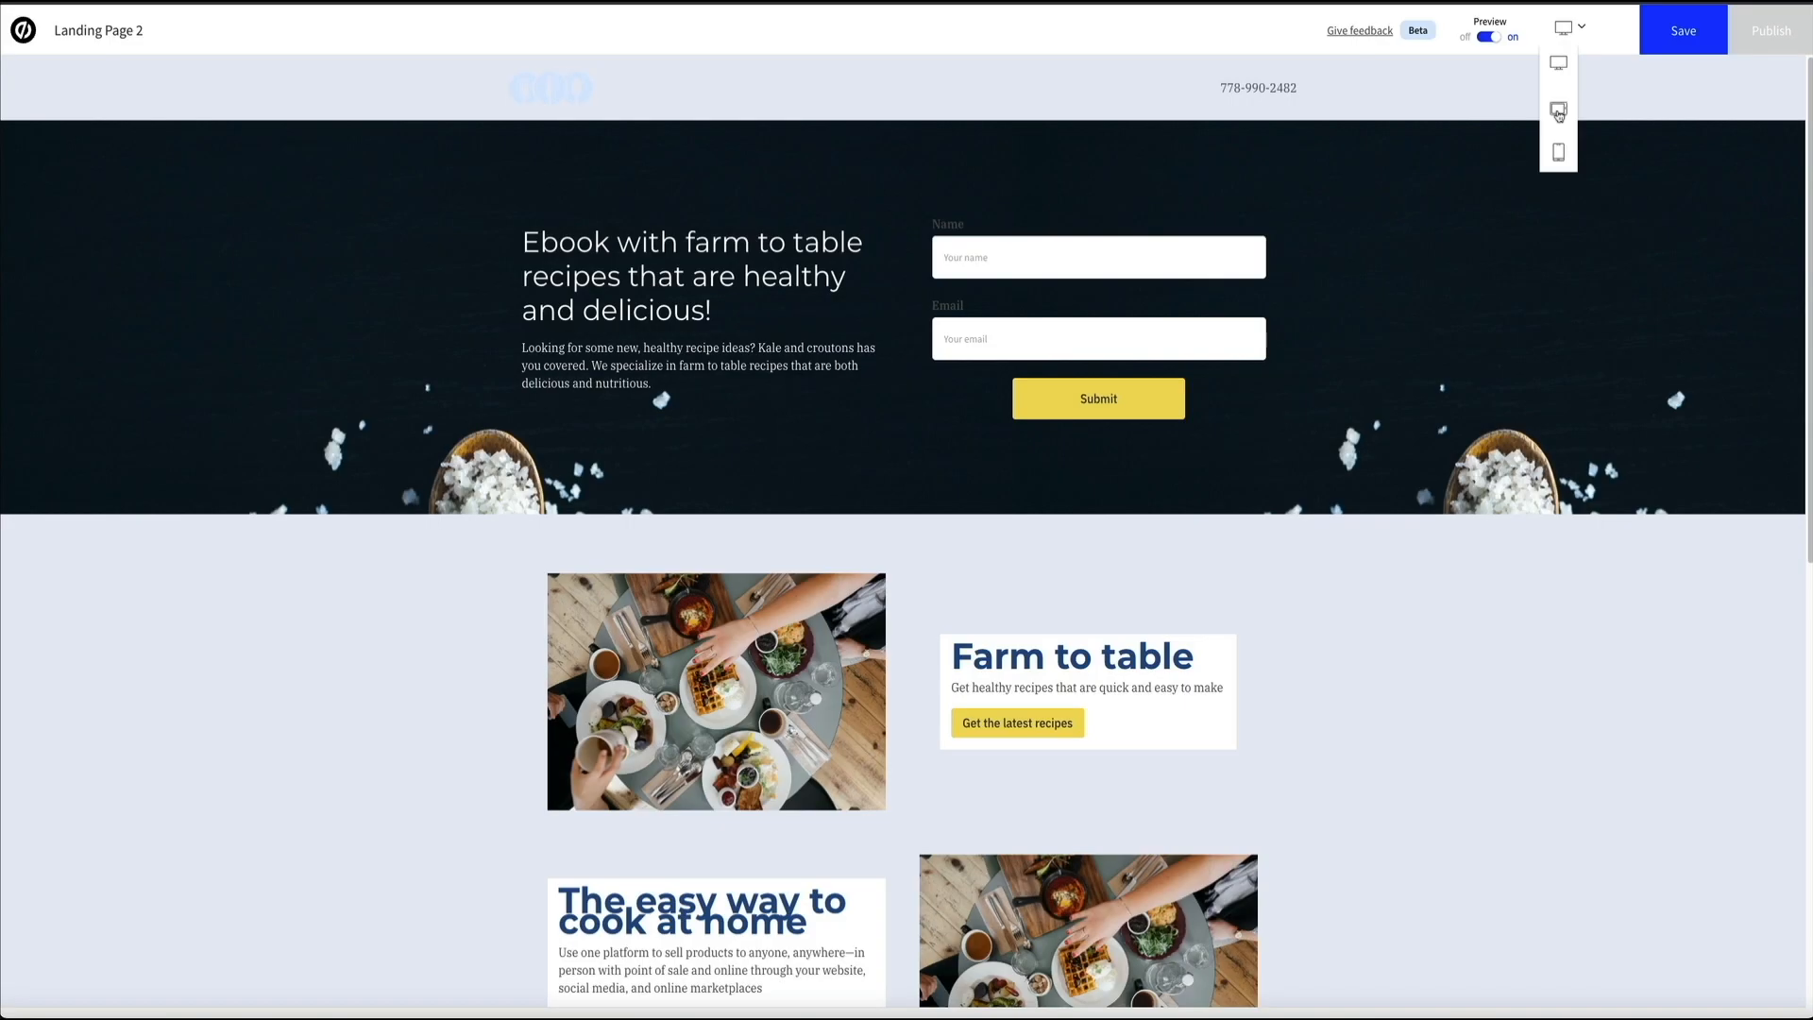
{"action": "left_click", "coordinate": [1559, 112]}
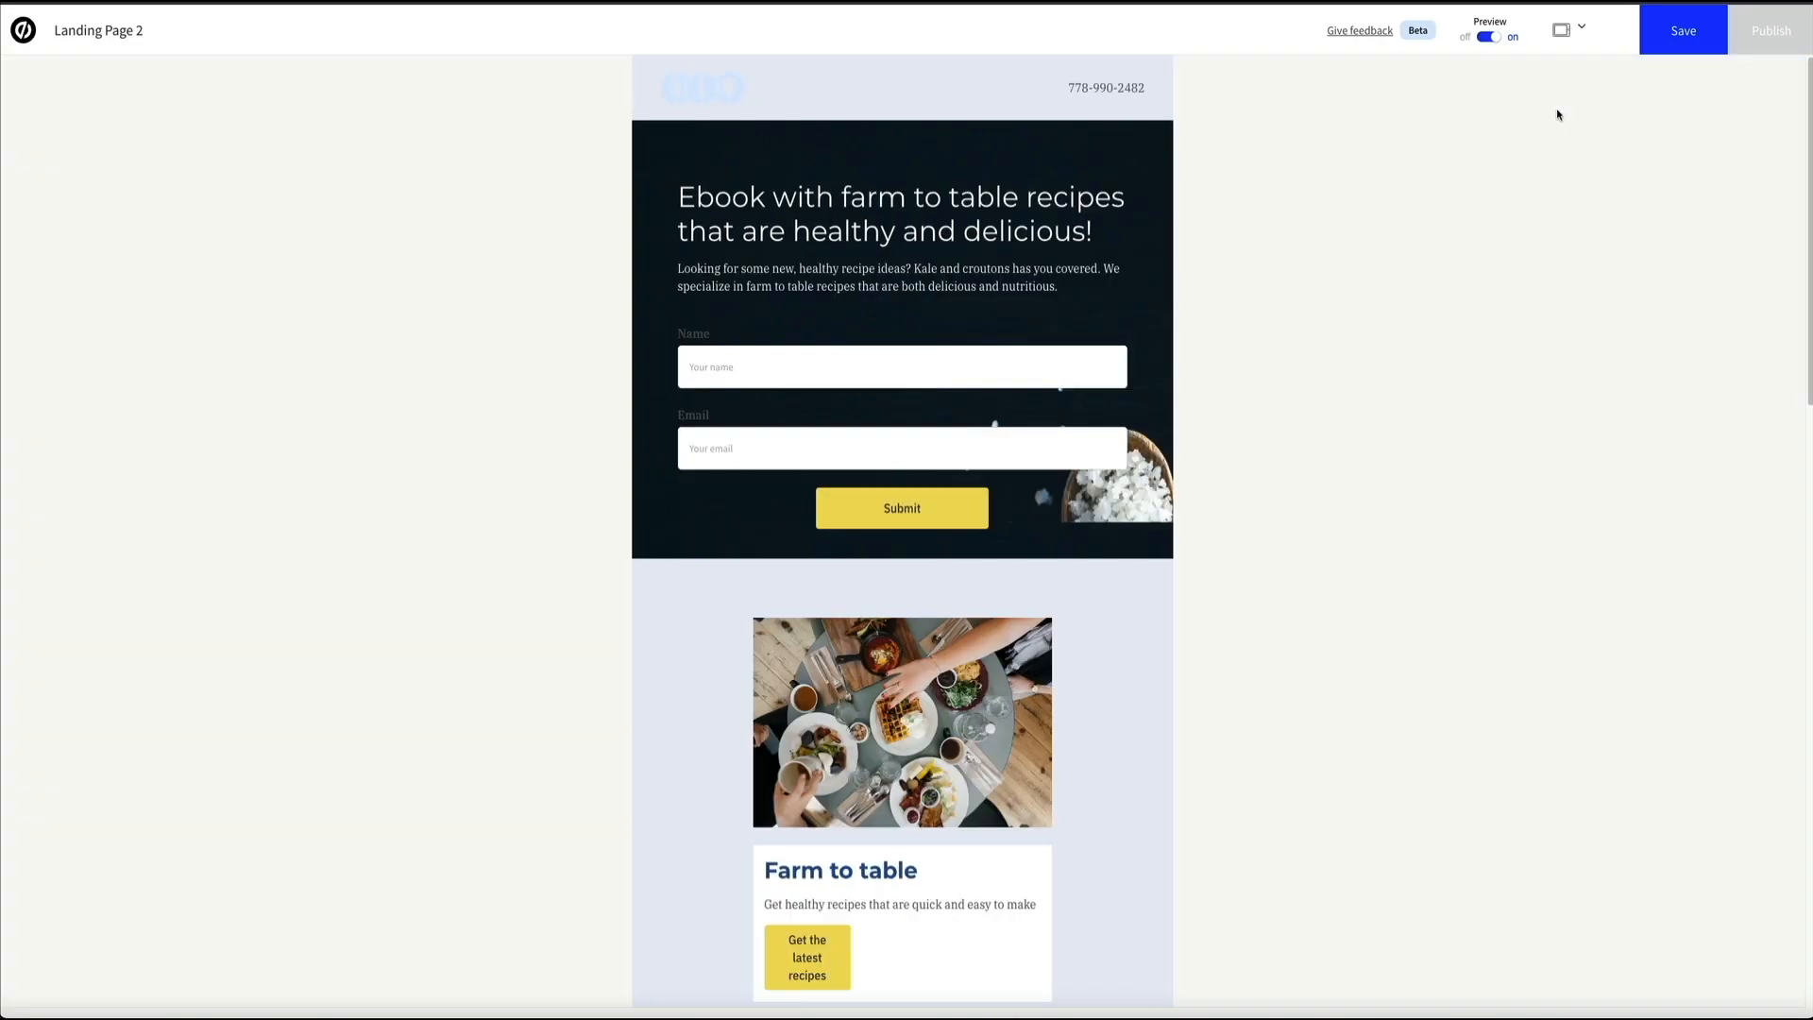
{"action": "scroll", "coordinate": [1105, 540], "scroll_direction": "down", "scroll_amount": 5}
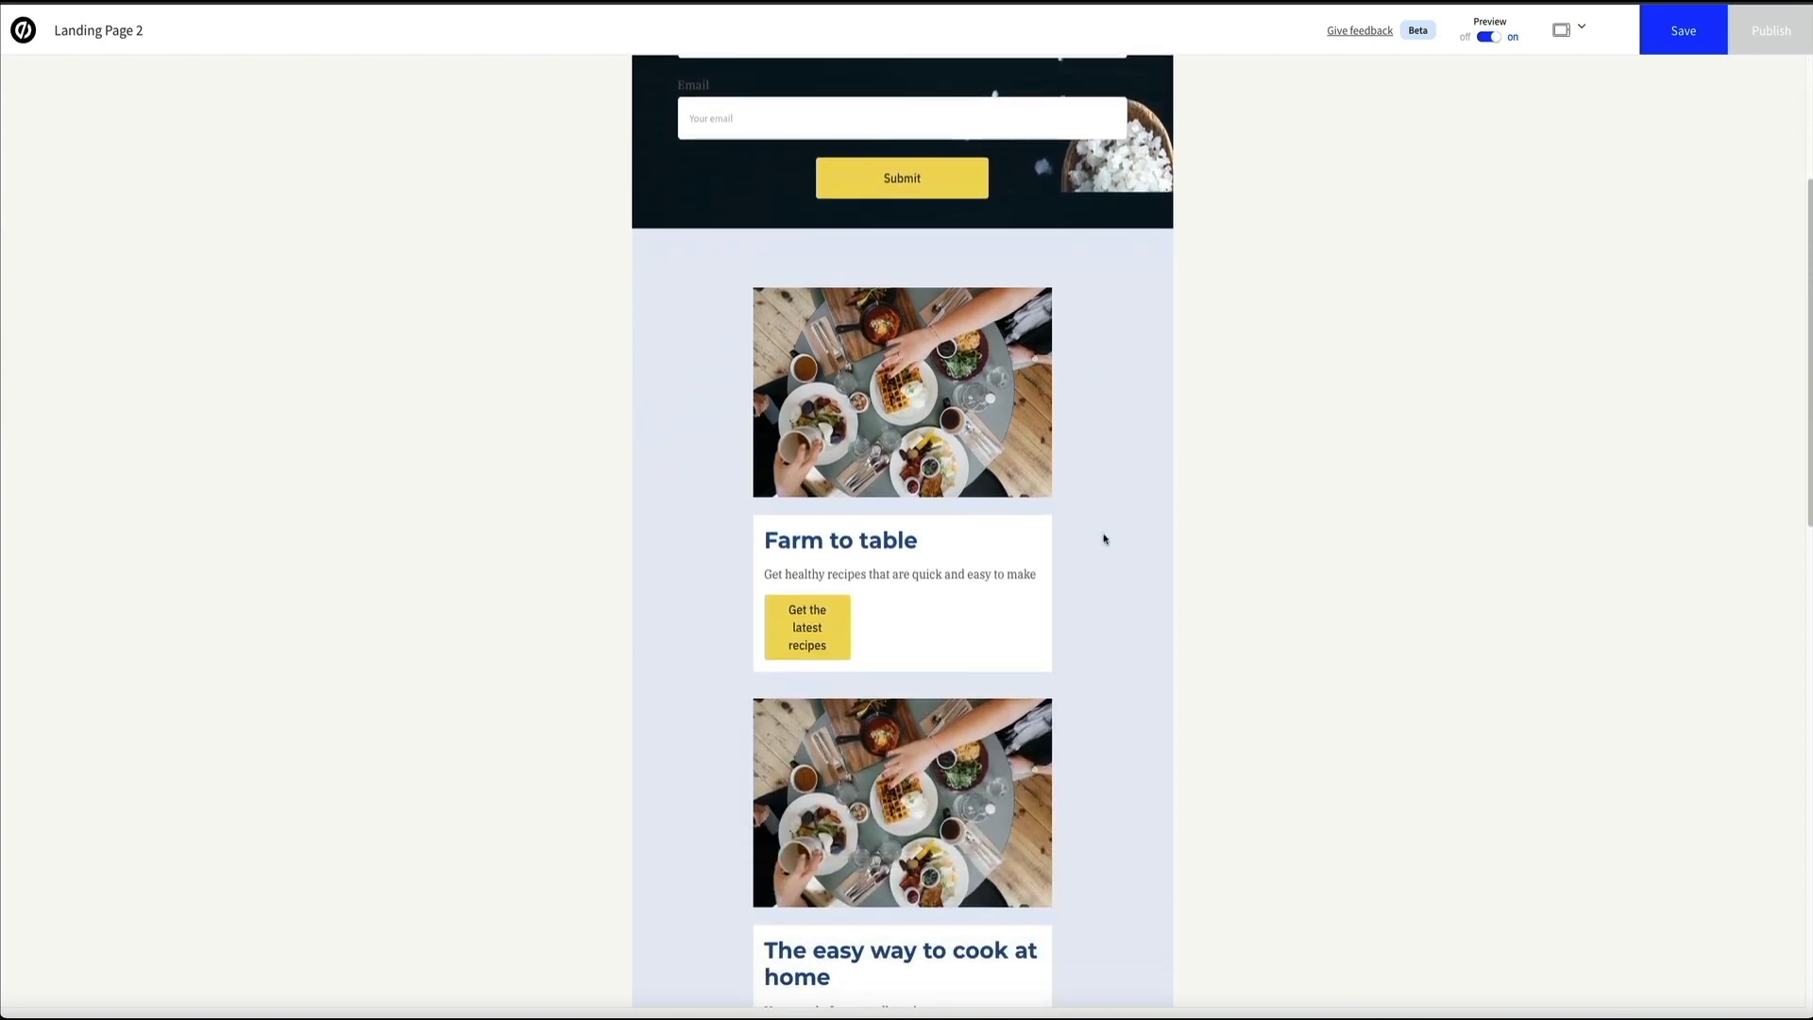
{"action": "scroll", "coordinate": [1104, 539], "scroll_direction": "down", "scroll_amount": 10}
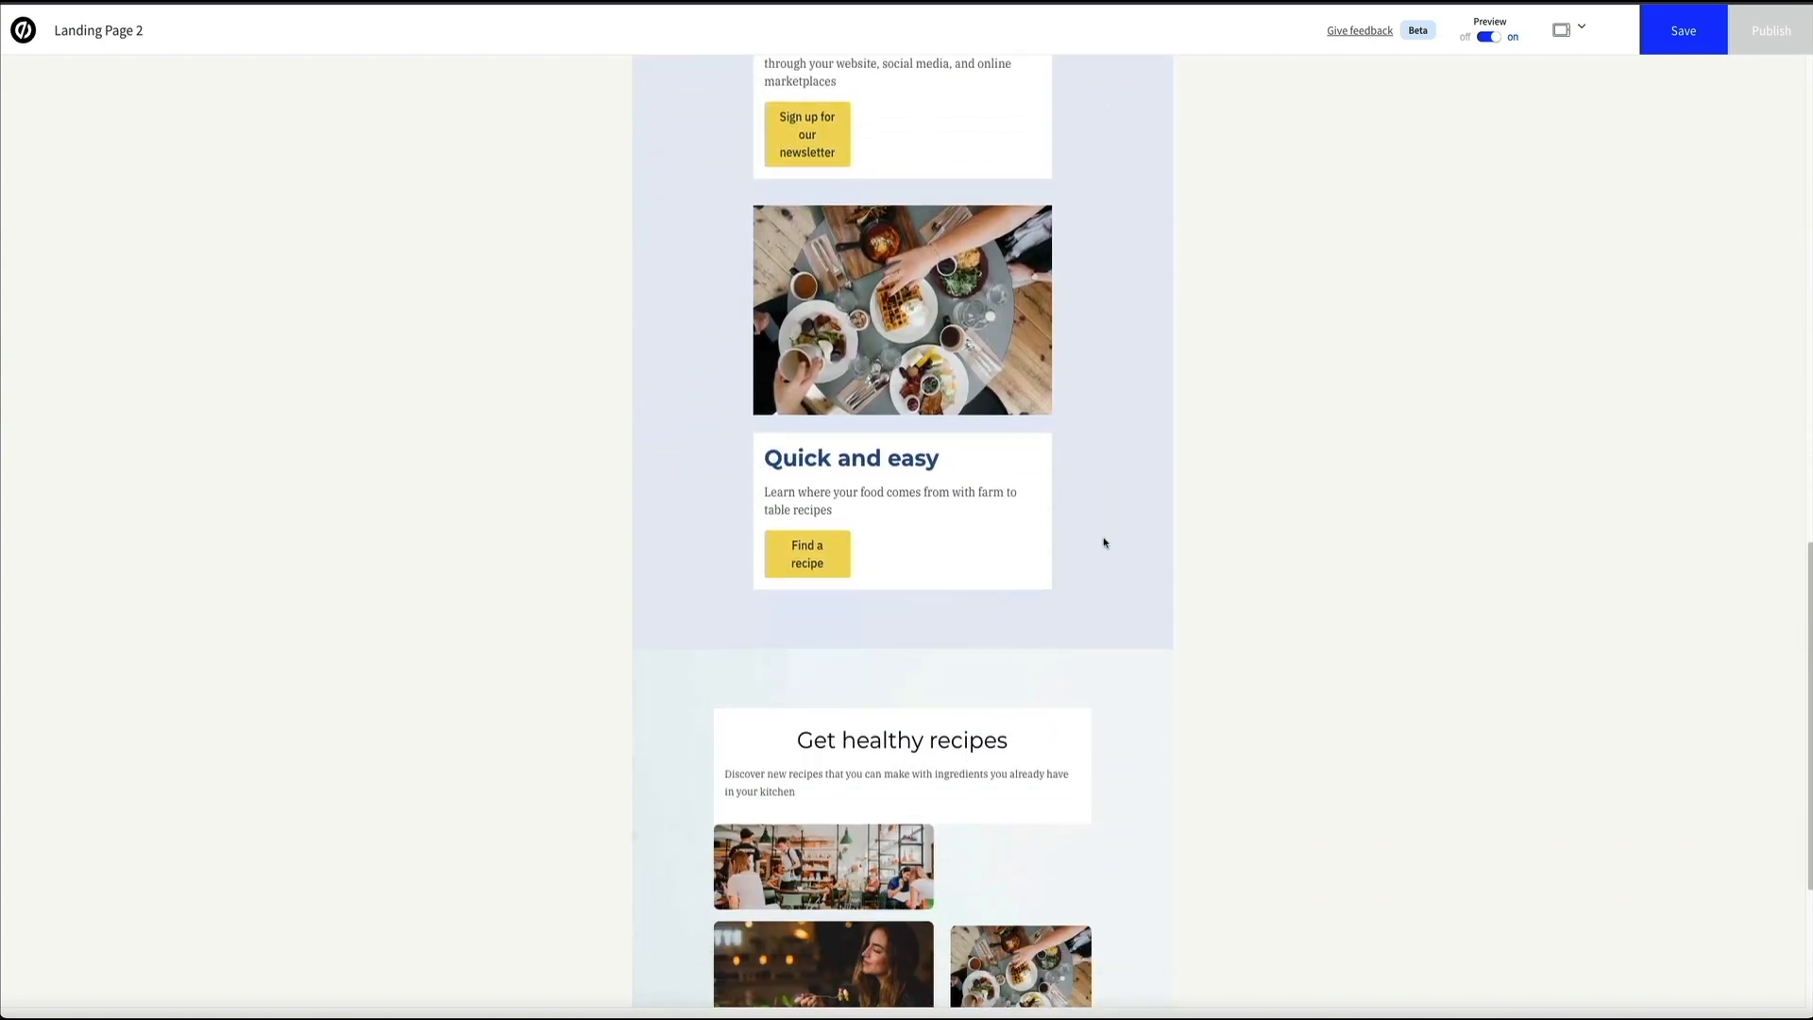
{"action": "scroll", "coordinate": [1104, 542], "scroll_direction": "down", "scroll_amount": 3}
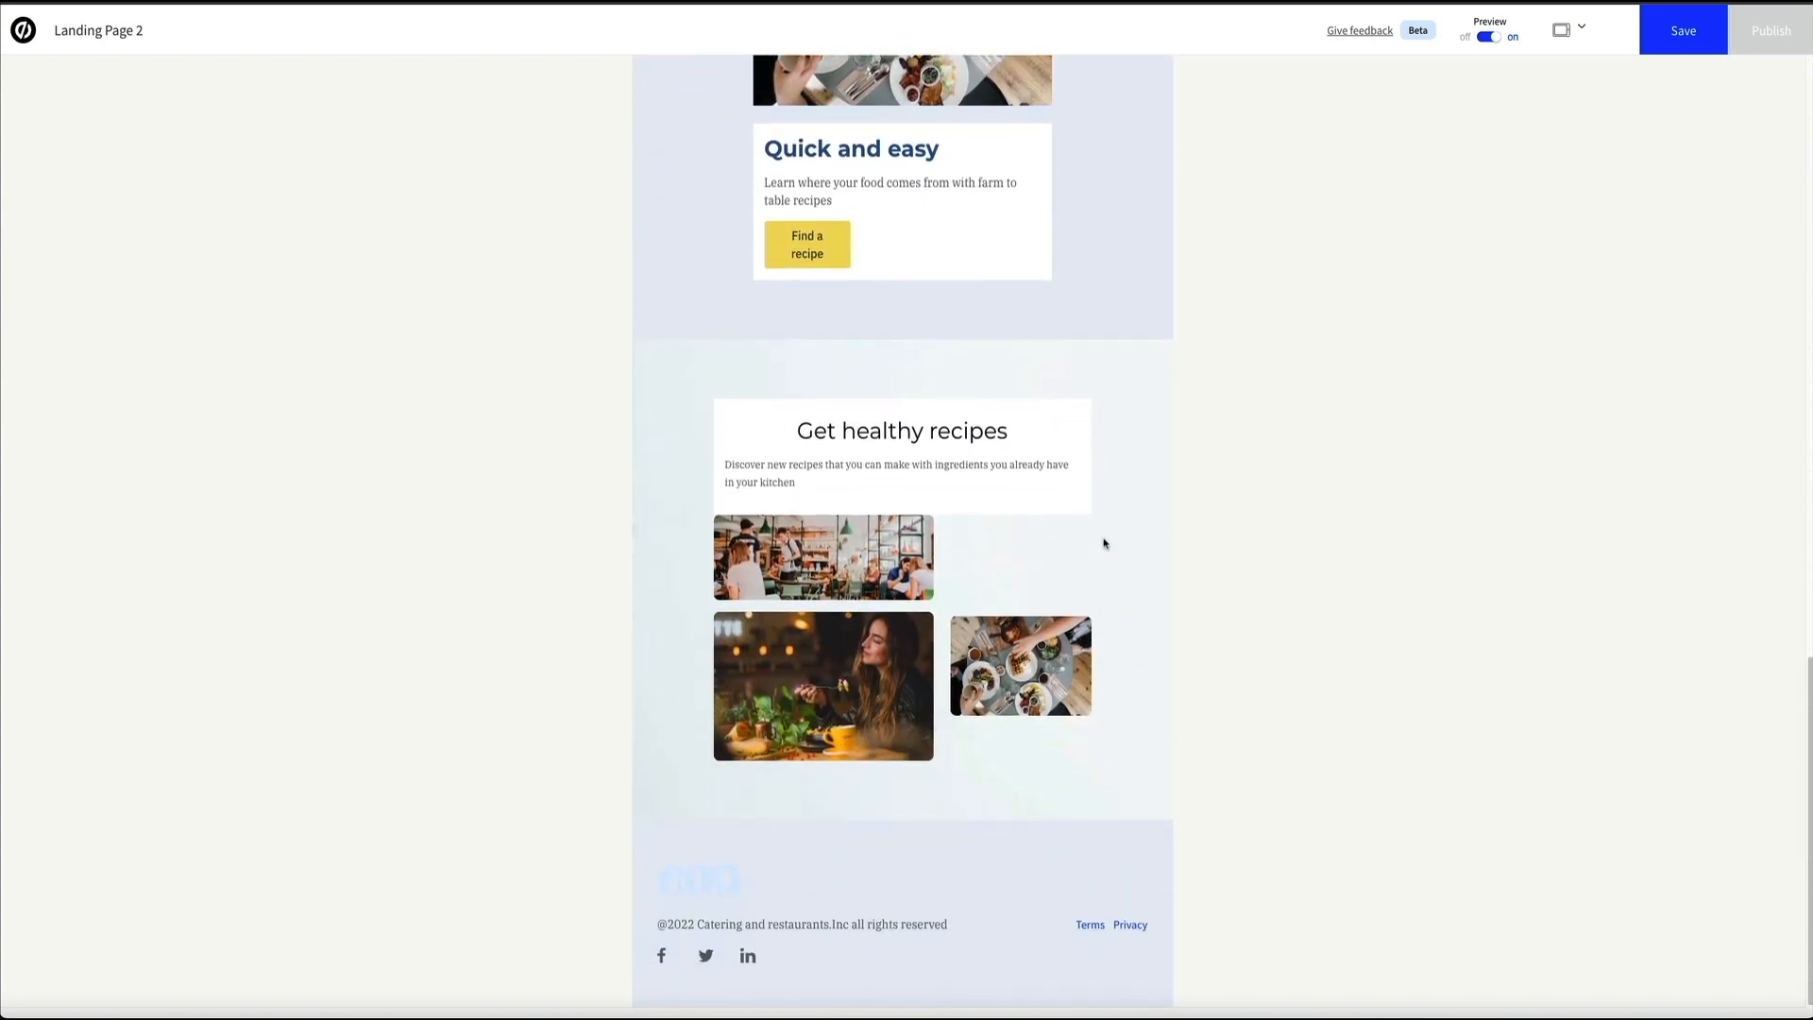
{"action": "scroll", "coordinate": [1104, 543], "scroll_direction": "up", "scroll_amount": 4}
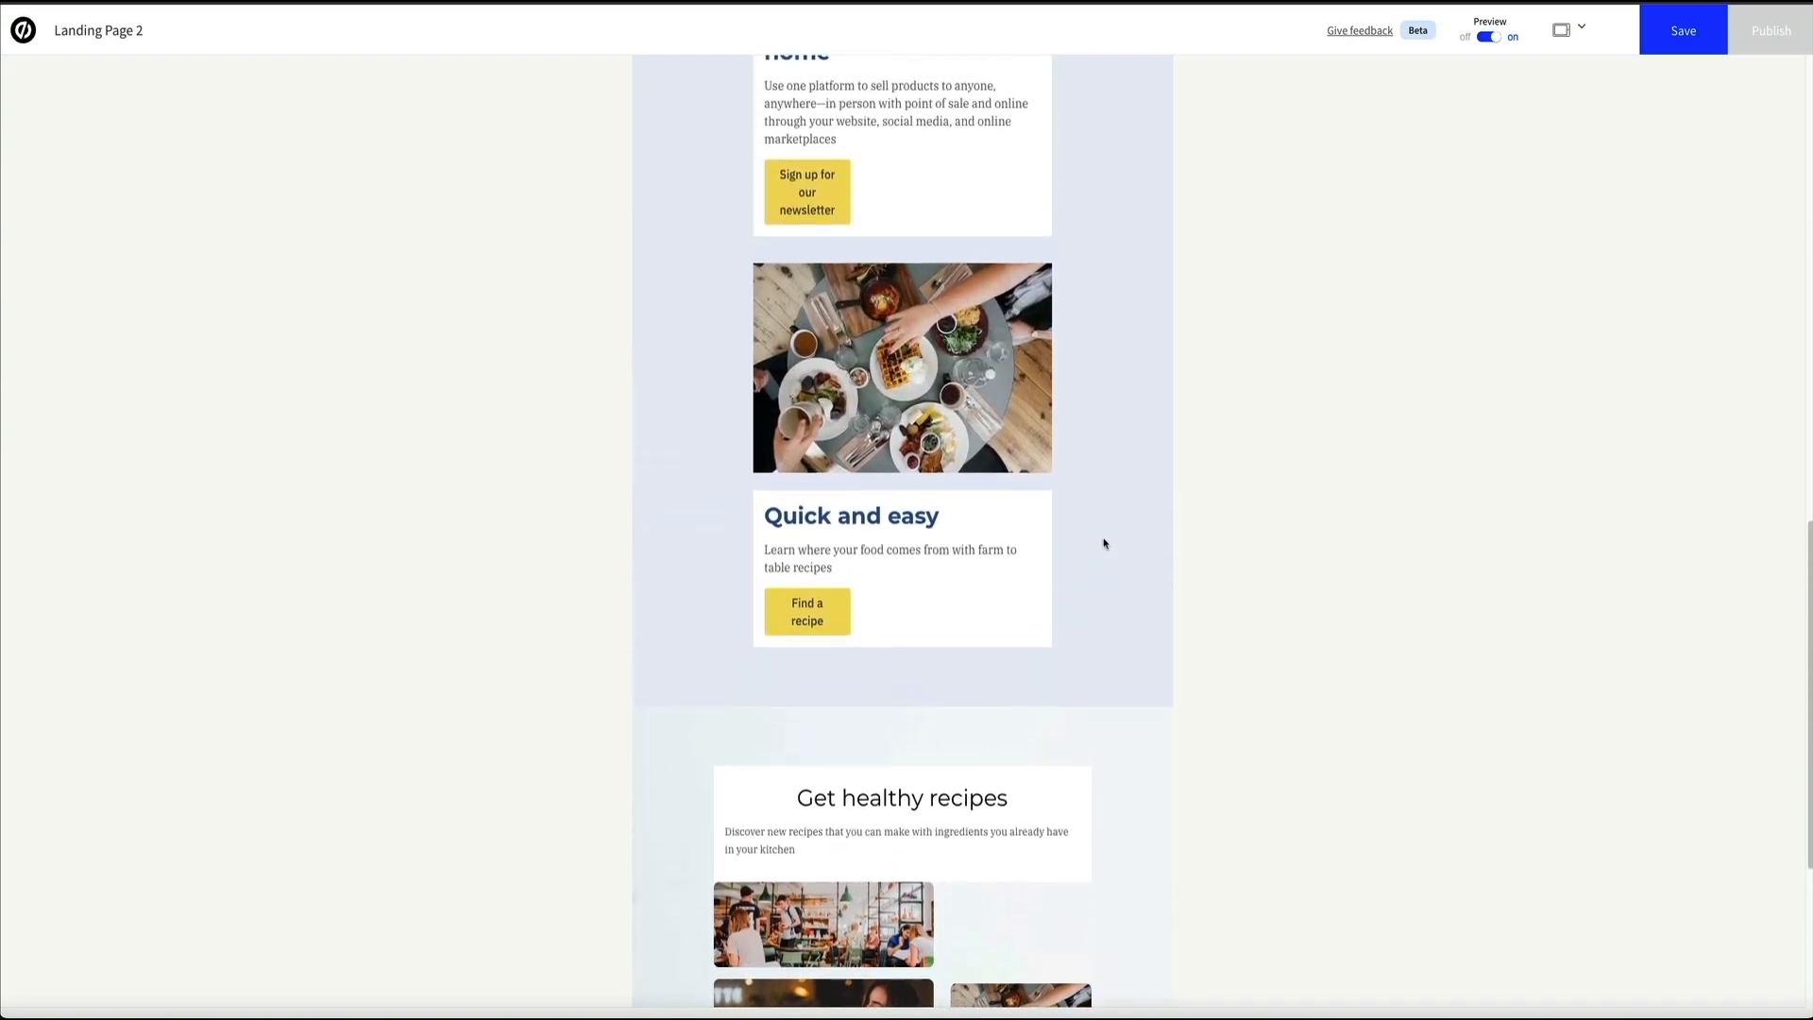
{"action": "scroll", "coordinate": [1103, 542], "scroll_direction": "up", "scroll_amount": 12}
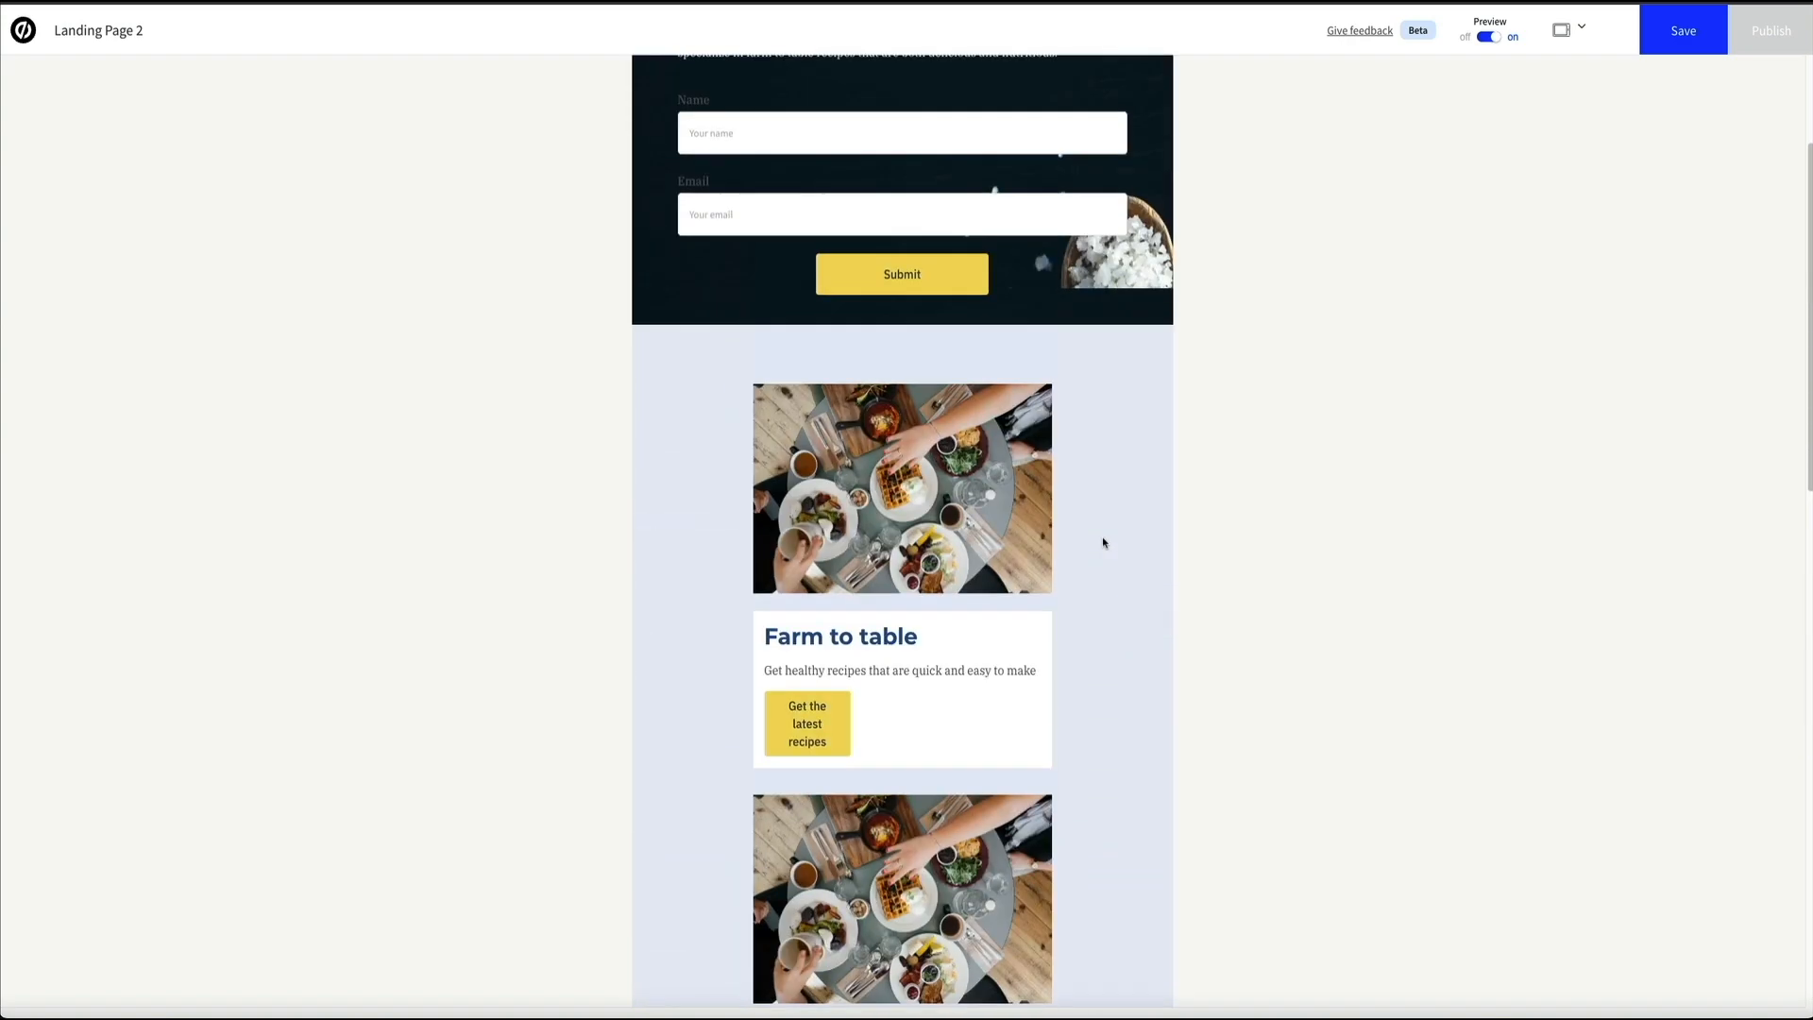
{"action": "scroll", "coordinate": [1104, 543], "scroll_direction": "up", "scroll_amount": 3}
Step: Switch the preview to the mobile layout and look over the page down to the footer
{"action": "left_click", "coordinate": [1575, 29]}
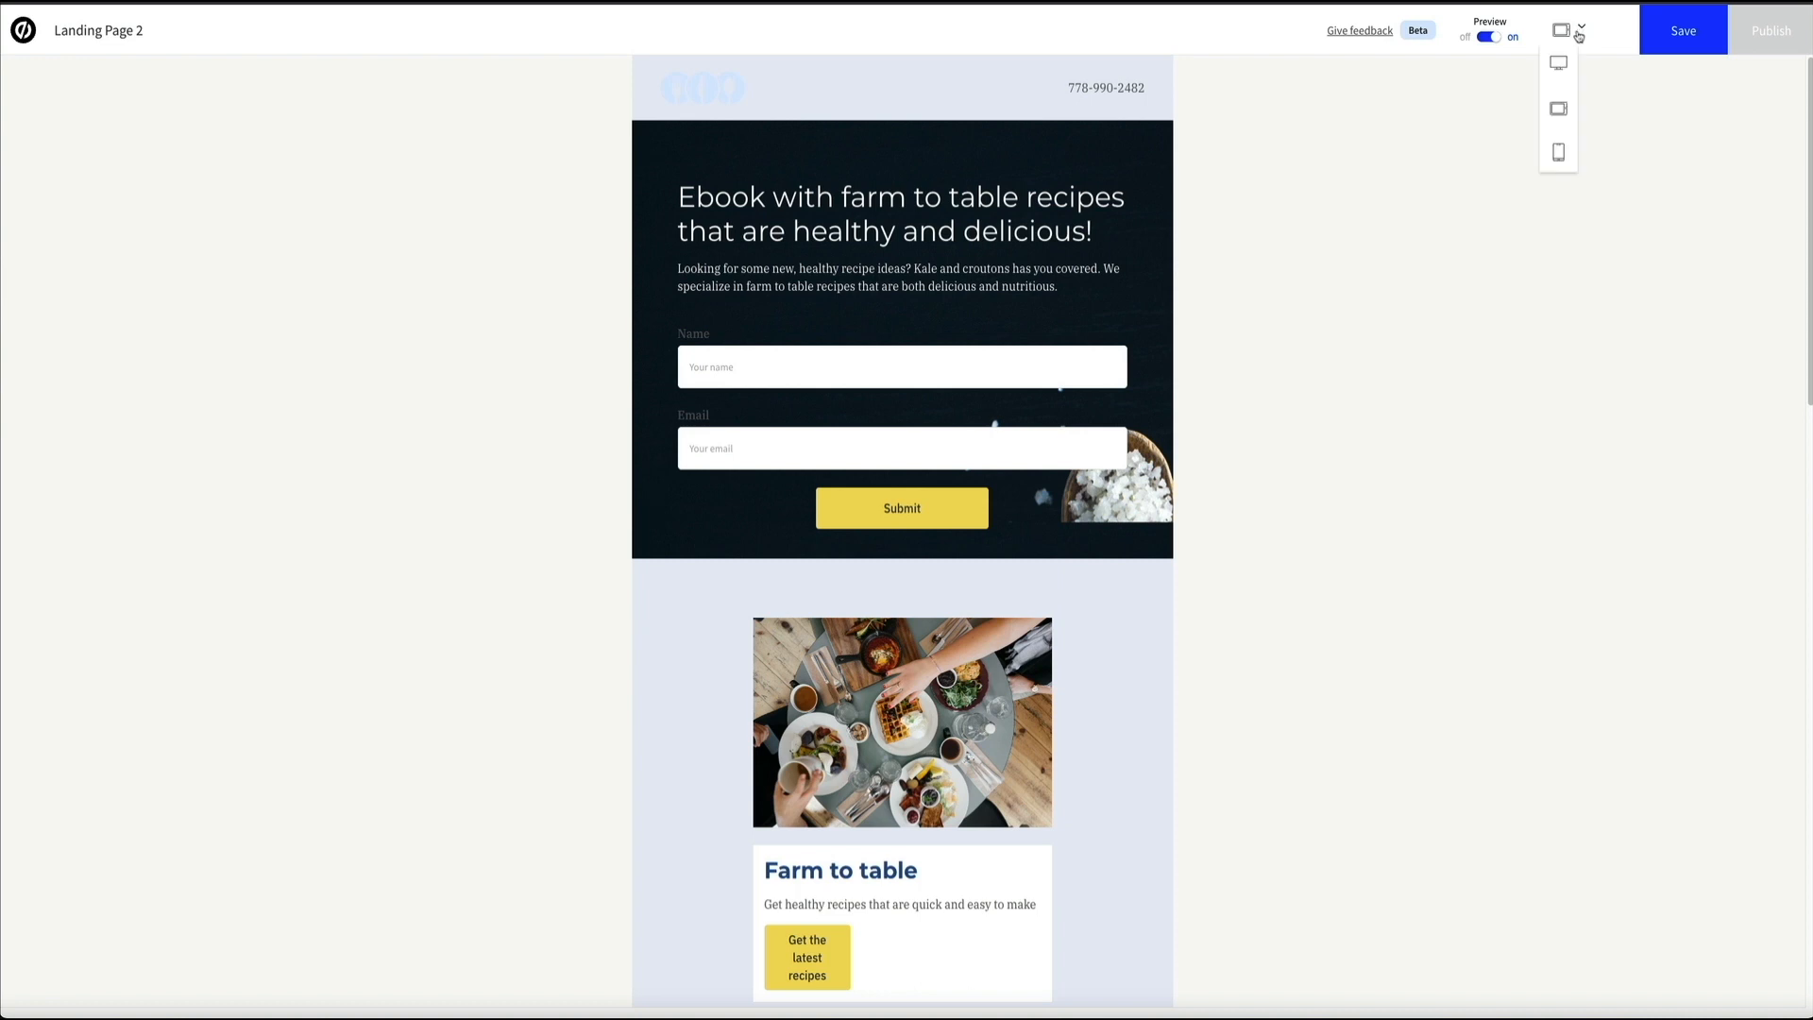
{"action": "left_click", "coordinate": [1560, 151]}
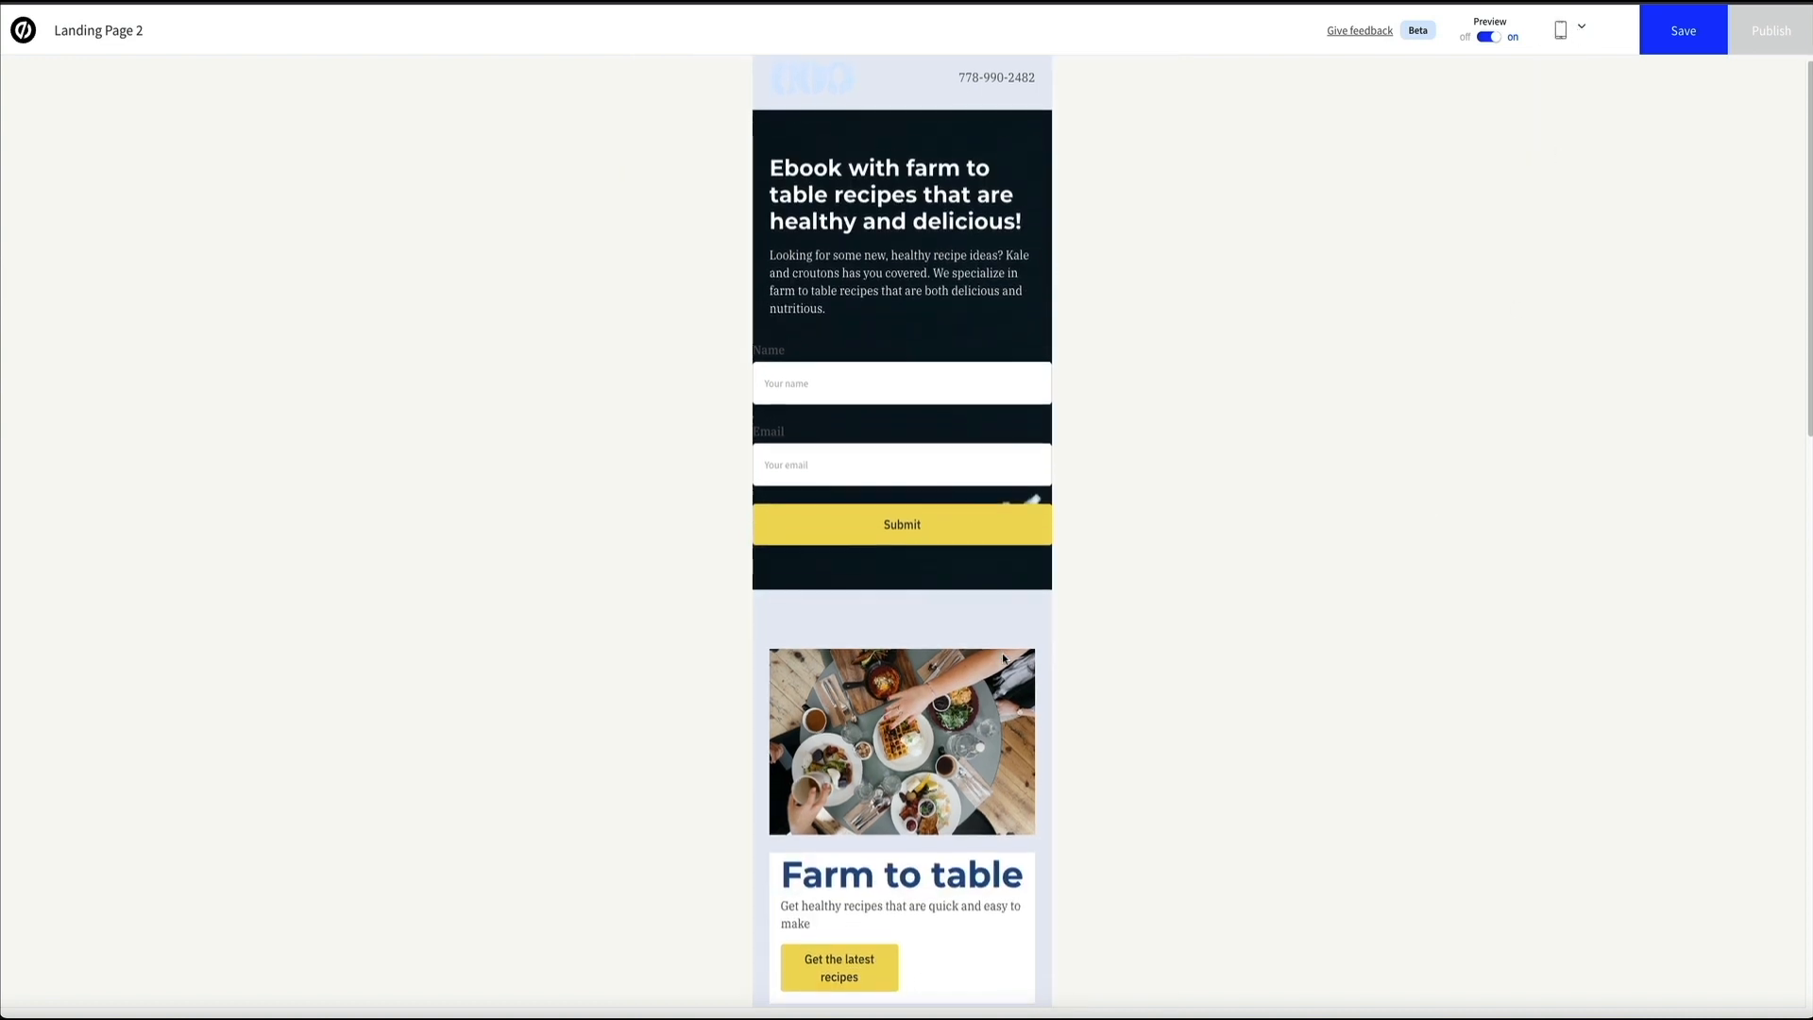
{"action": "scroll", "coordinate": [1003, 658], "scroll_direction": "down", "scroll_amount": 2}
{"action": "scroll", "coordinate": [1004, 659], "scroll_direction": "down", "scroll_amount": 8}
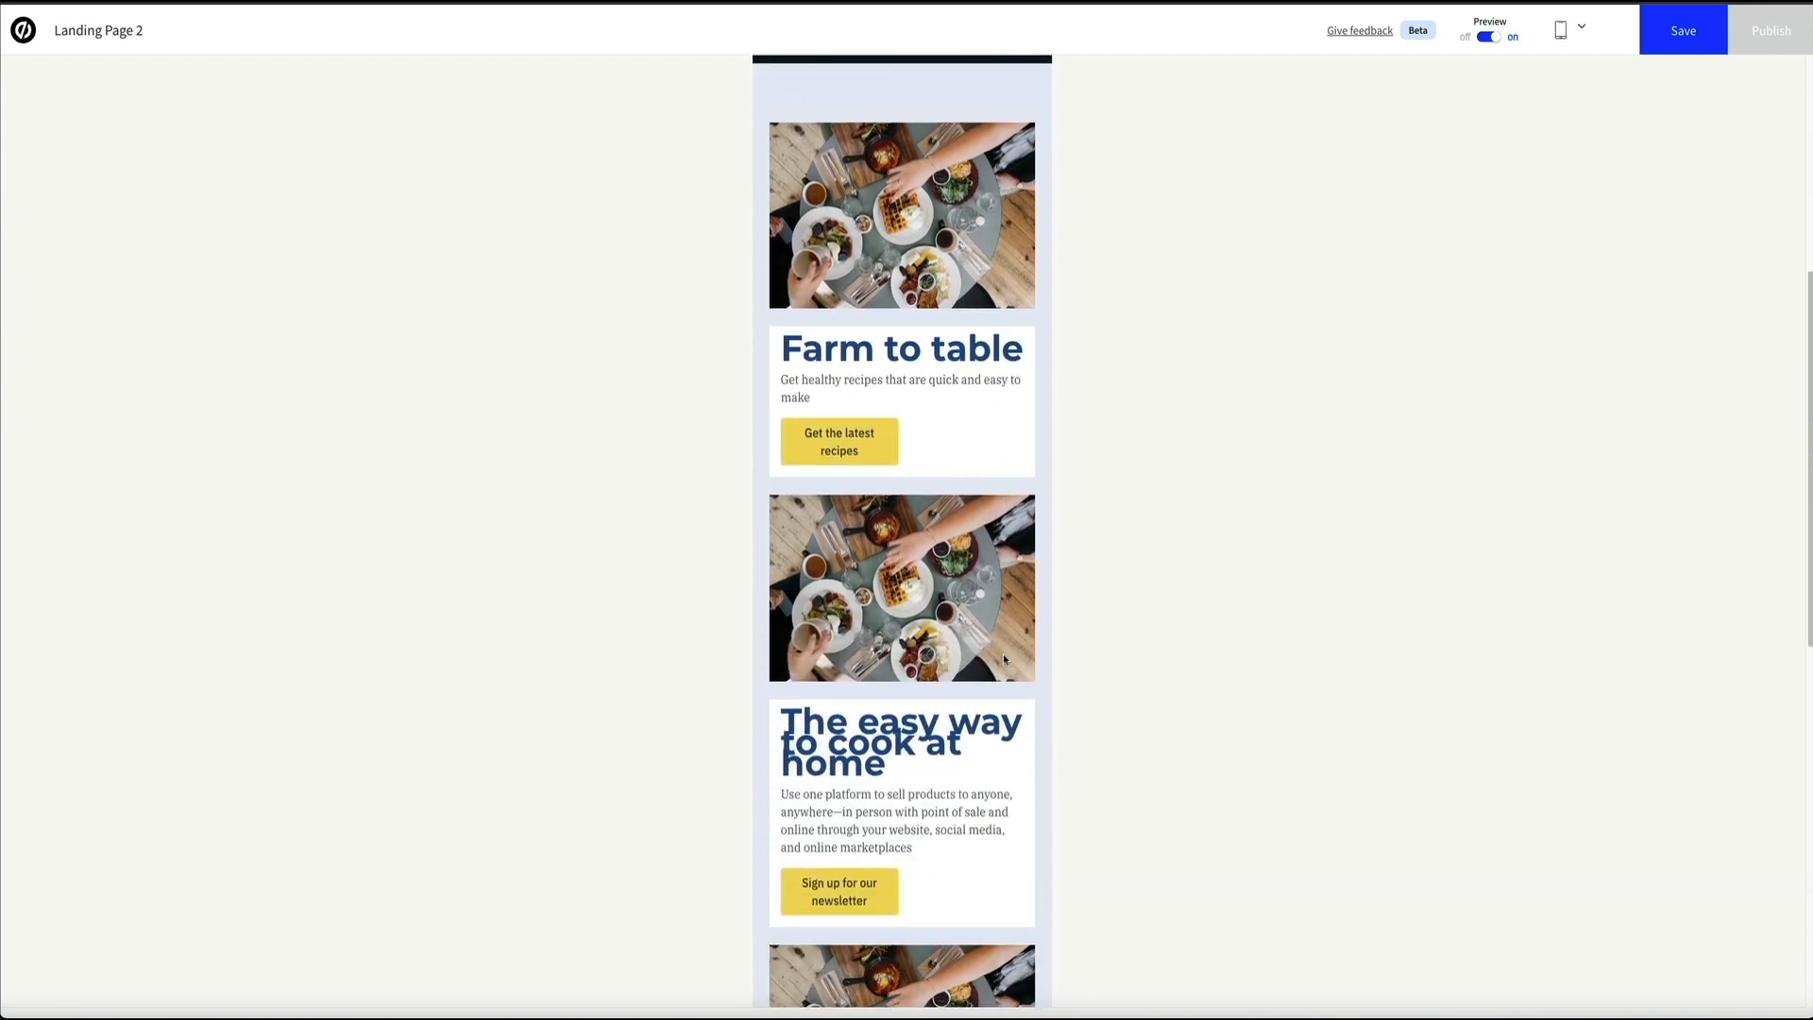
{"action": "scroll", "coordinate": [1003, 659], "scroll_direction": "down", "scroll_amount": 6}
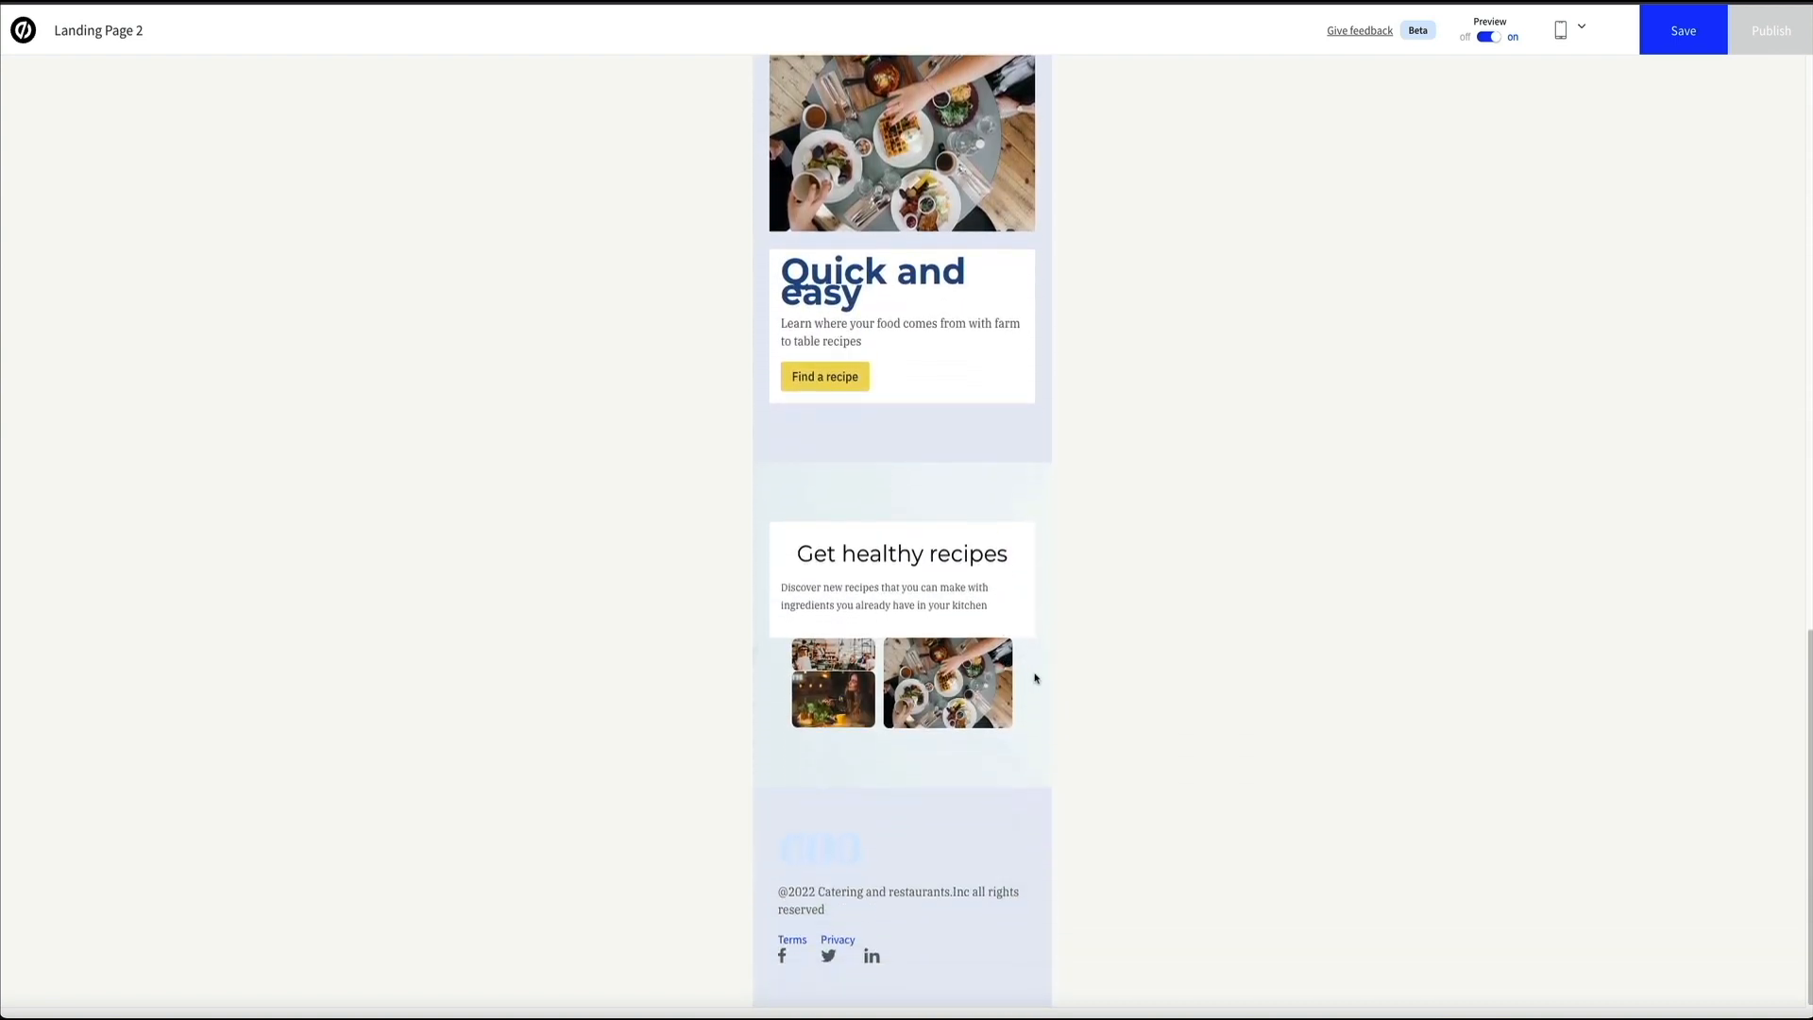
Step: Go back to the header of the mobile preview and turn the page preview off
{"action": "scroll", "coordinate": [1035, 678], "scroll_direction": "up", "scroll_amount": 1}
{"action": "scroll", "coordinate": [1035, 678], "scroll_direction": "up", "scroll_amount": 5}
{"action": "scroll", "coordinate": [1035, 678], "scroll_direction": "up", "scroll_amount": 7}
{"action": "scroll", "coordinate": [1035, 677], "scroll_direction": "up", "scroll_amount": 3}
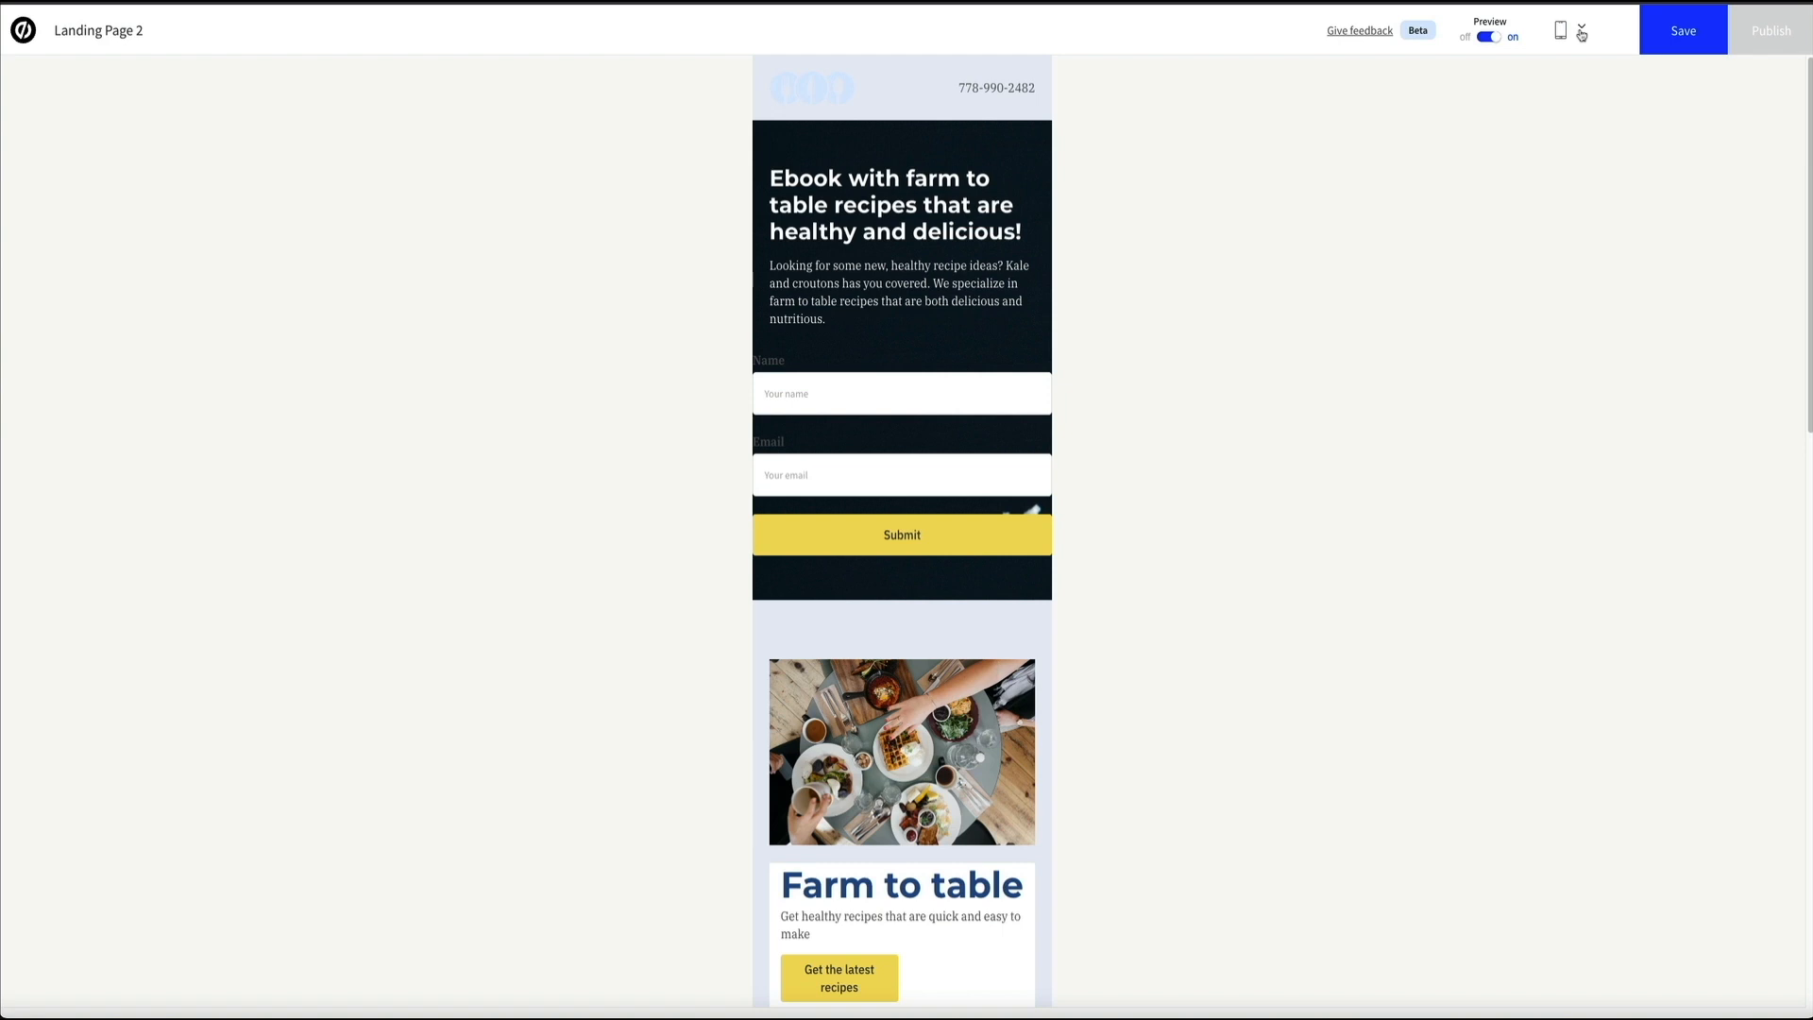
{"action": "left_click", "coordinate": [1488, 39]}
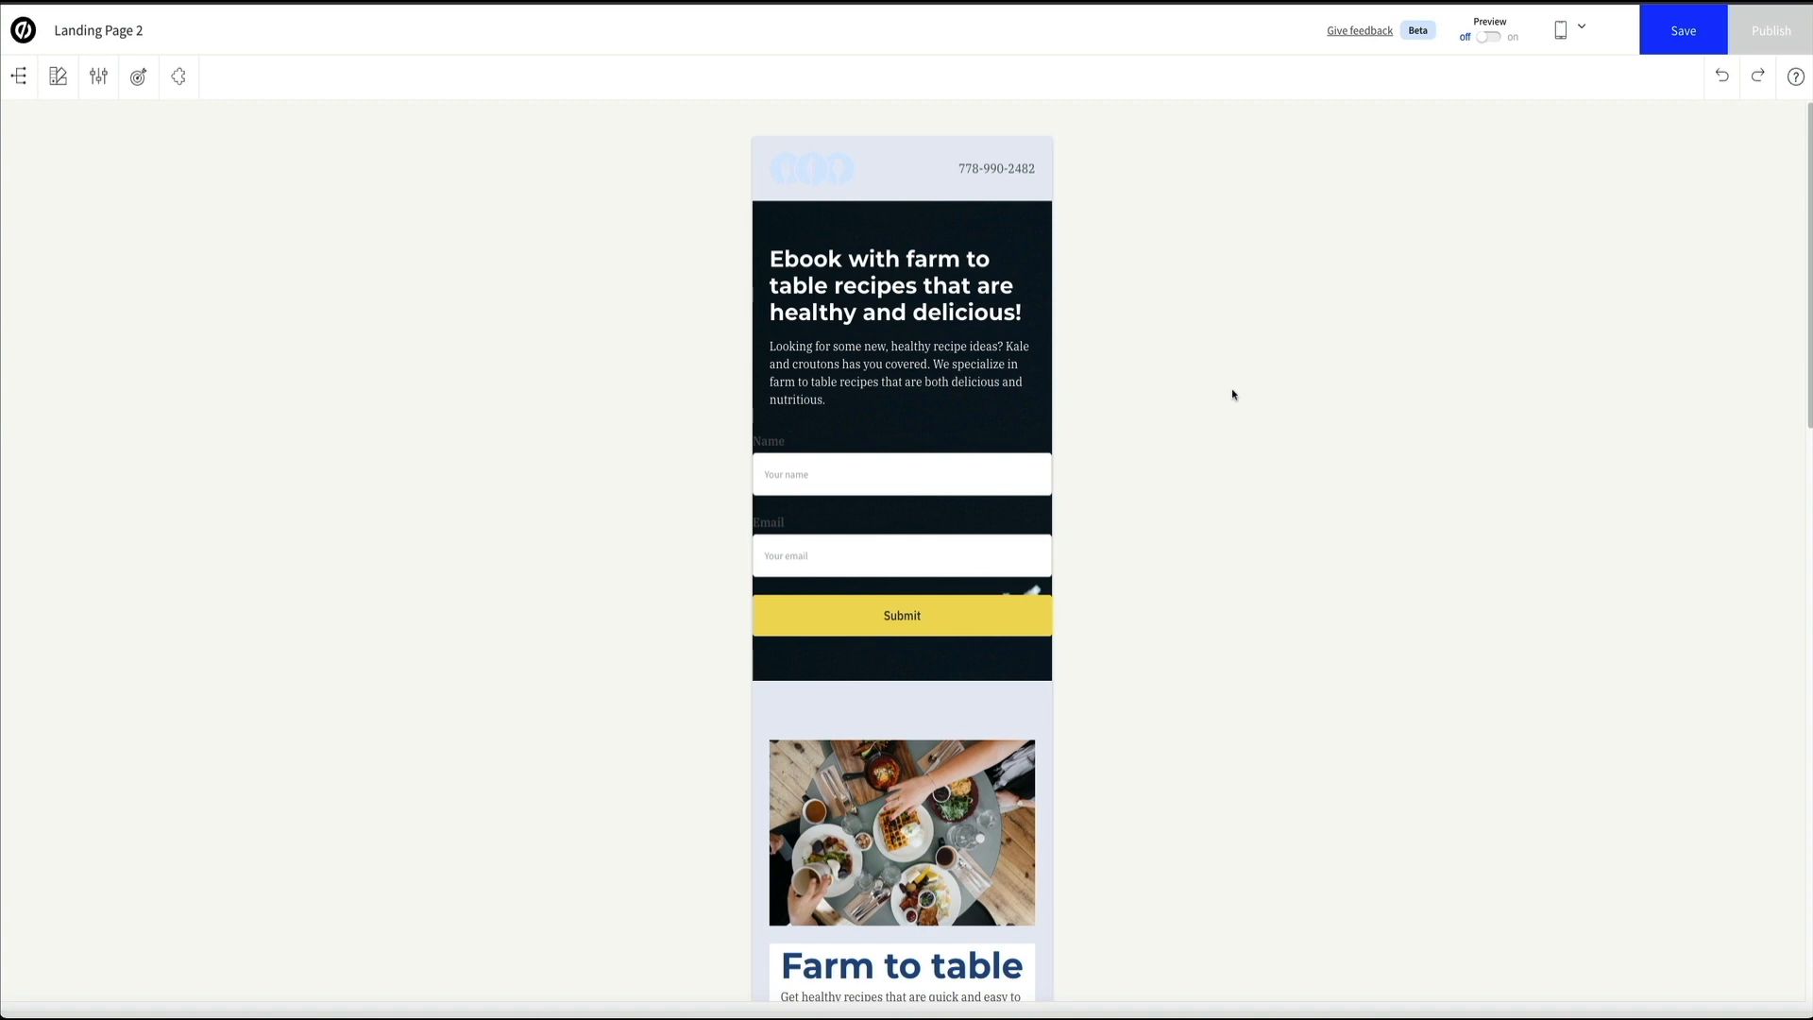
Step: Set the left and right section padding of the ebook form section to 40 px in the mobile layout
{"action": "left_click", "coordinate": [1027, 221]}
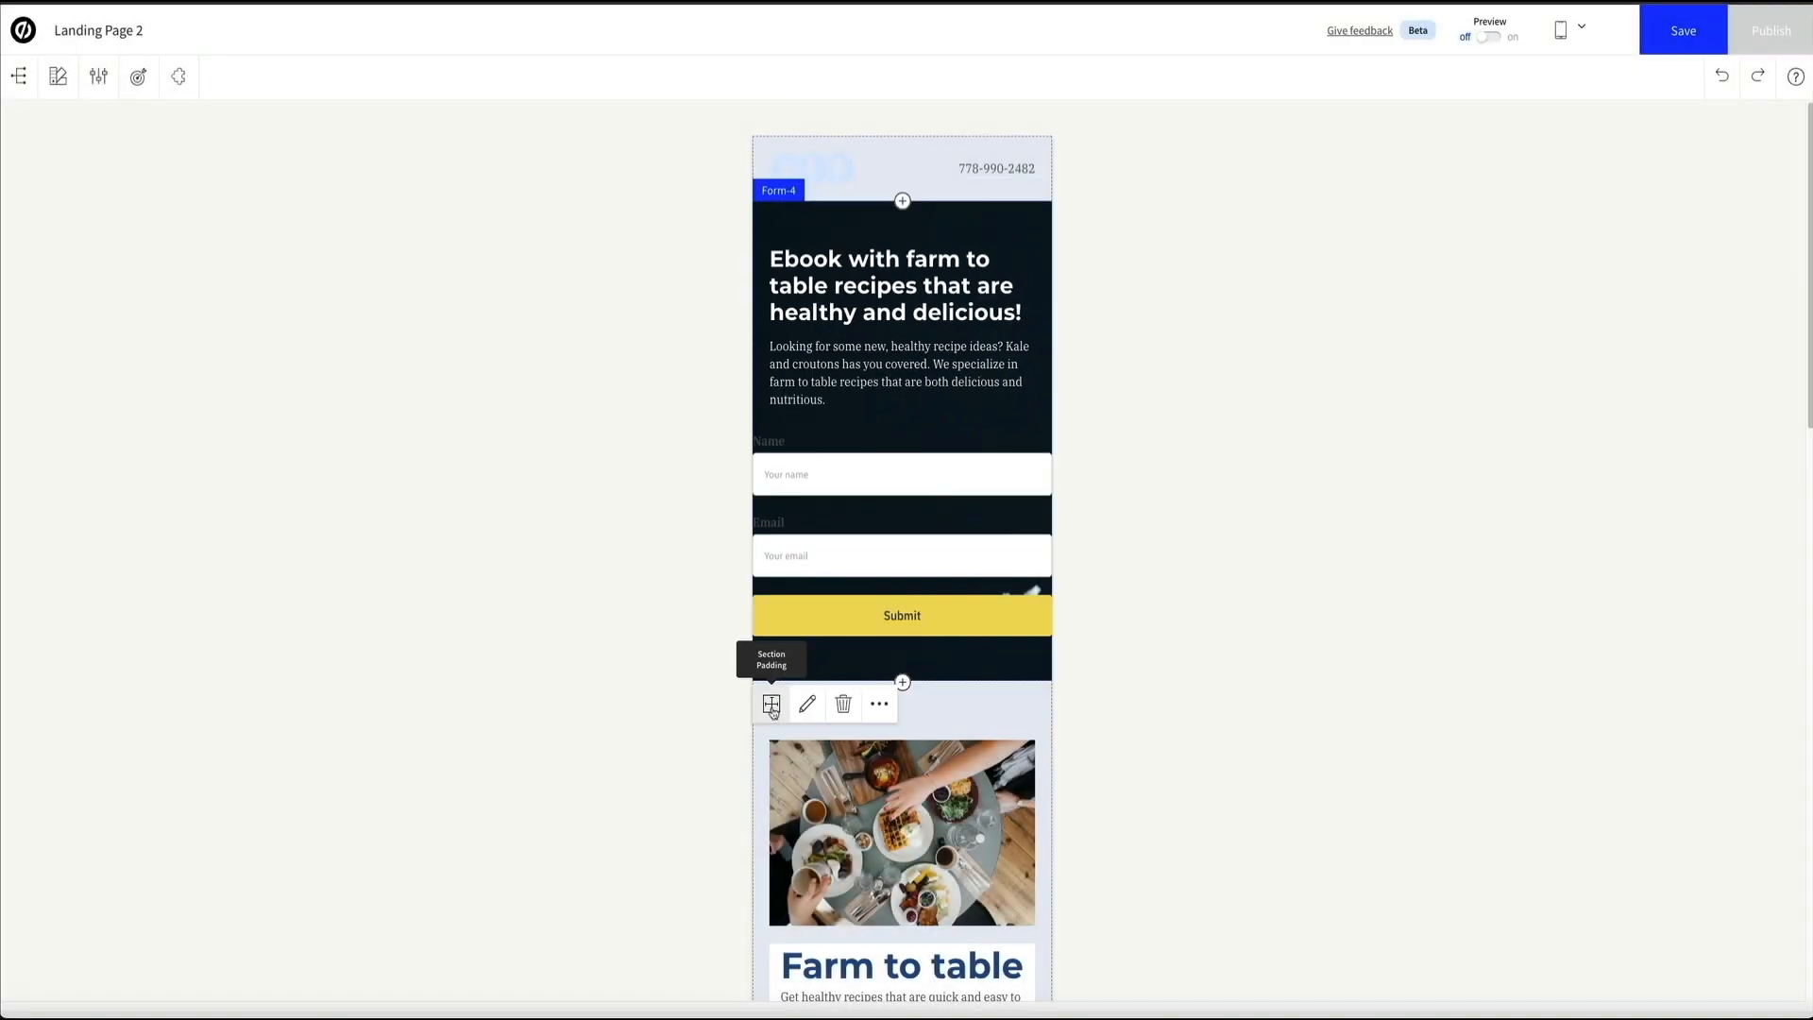
{"action": "left_click", "coordinate": [771, 707]}
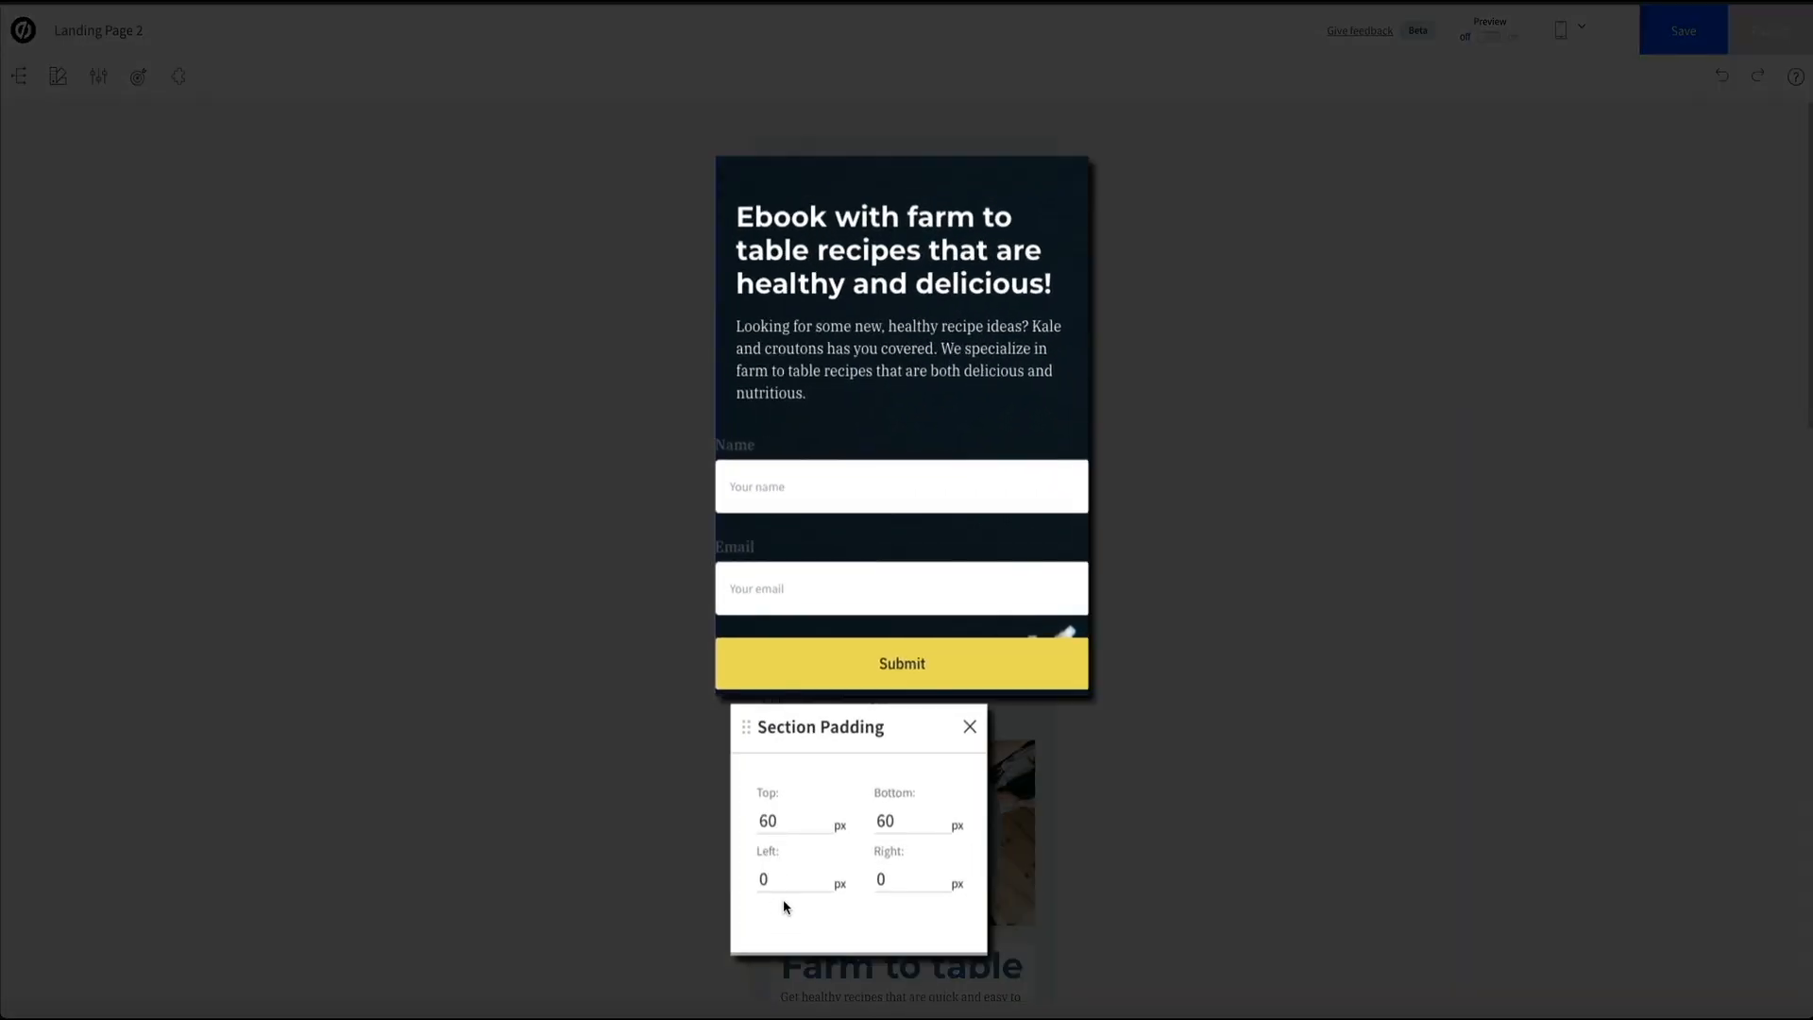
{"action": "left_click", "coordinate": [780, 879]}
{"action": "type", "text": "40"}
{"action": "left_click", "coordinate": [896, 874]}
{"action": "type", "text": "40"}
{"action": "left_click", "coordinate": [927, 920]}
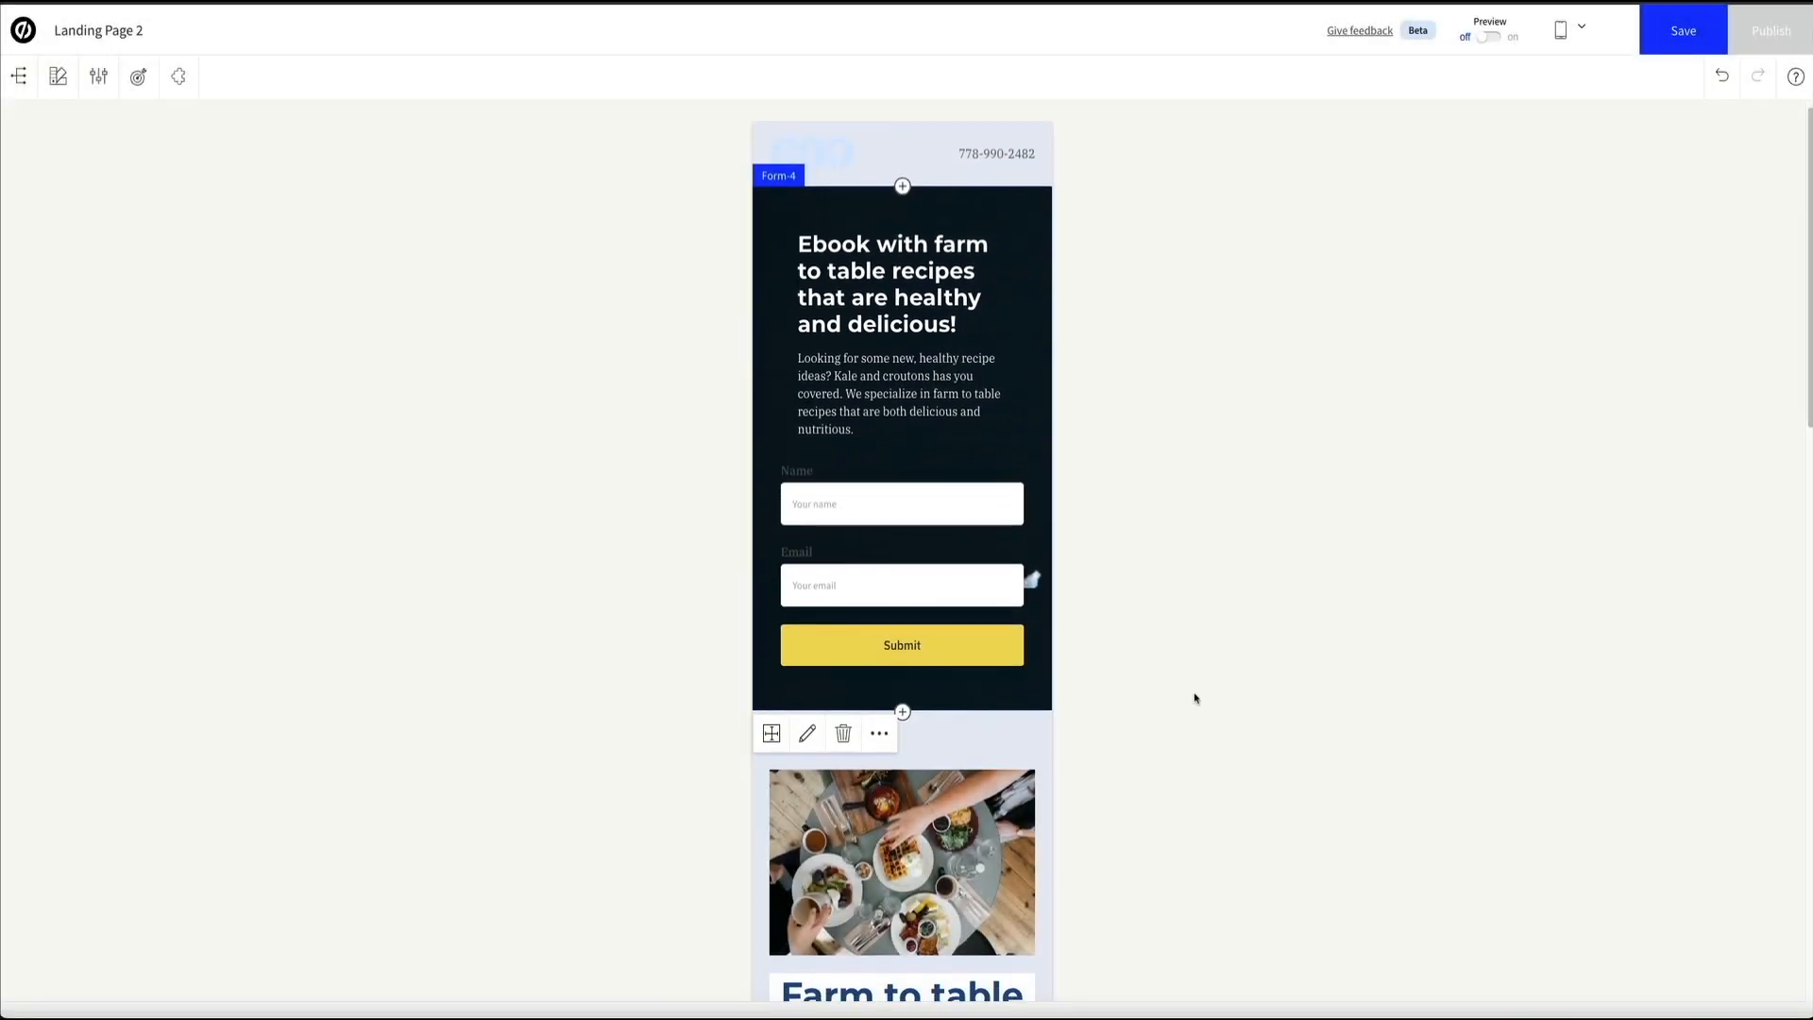
Step: Set the line height of the mobile heading "The easy way to cook at home" to 45 px, trying 50 and 40 px first
{"action": "scroll", "coordinate": [1194, 699], "scroll_direction": "down", "scroll_amount": 5}
{"action": "scroll", "coordinate": [1195, 699], "scroll_direction": "down", "scroll_amount": 3}
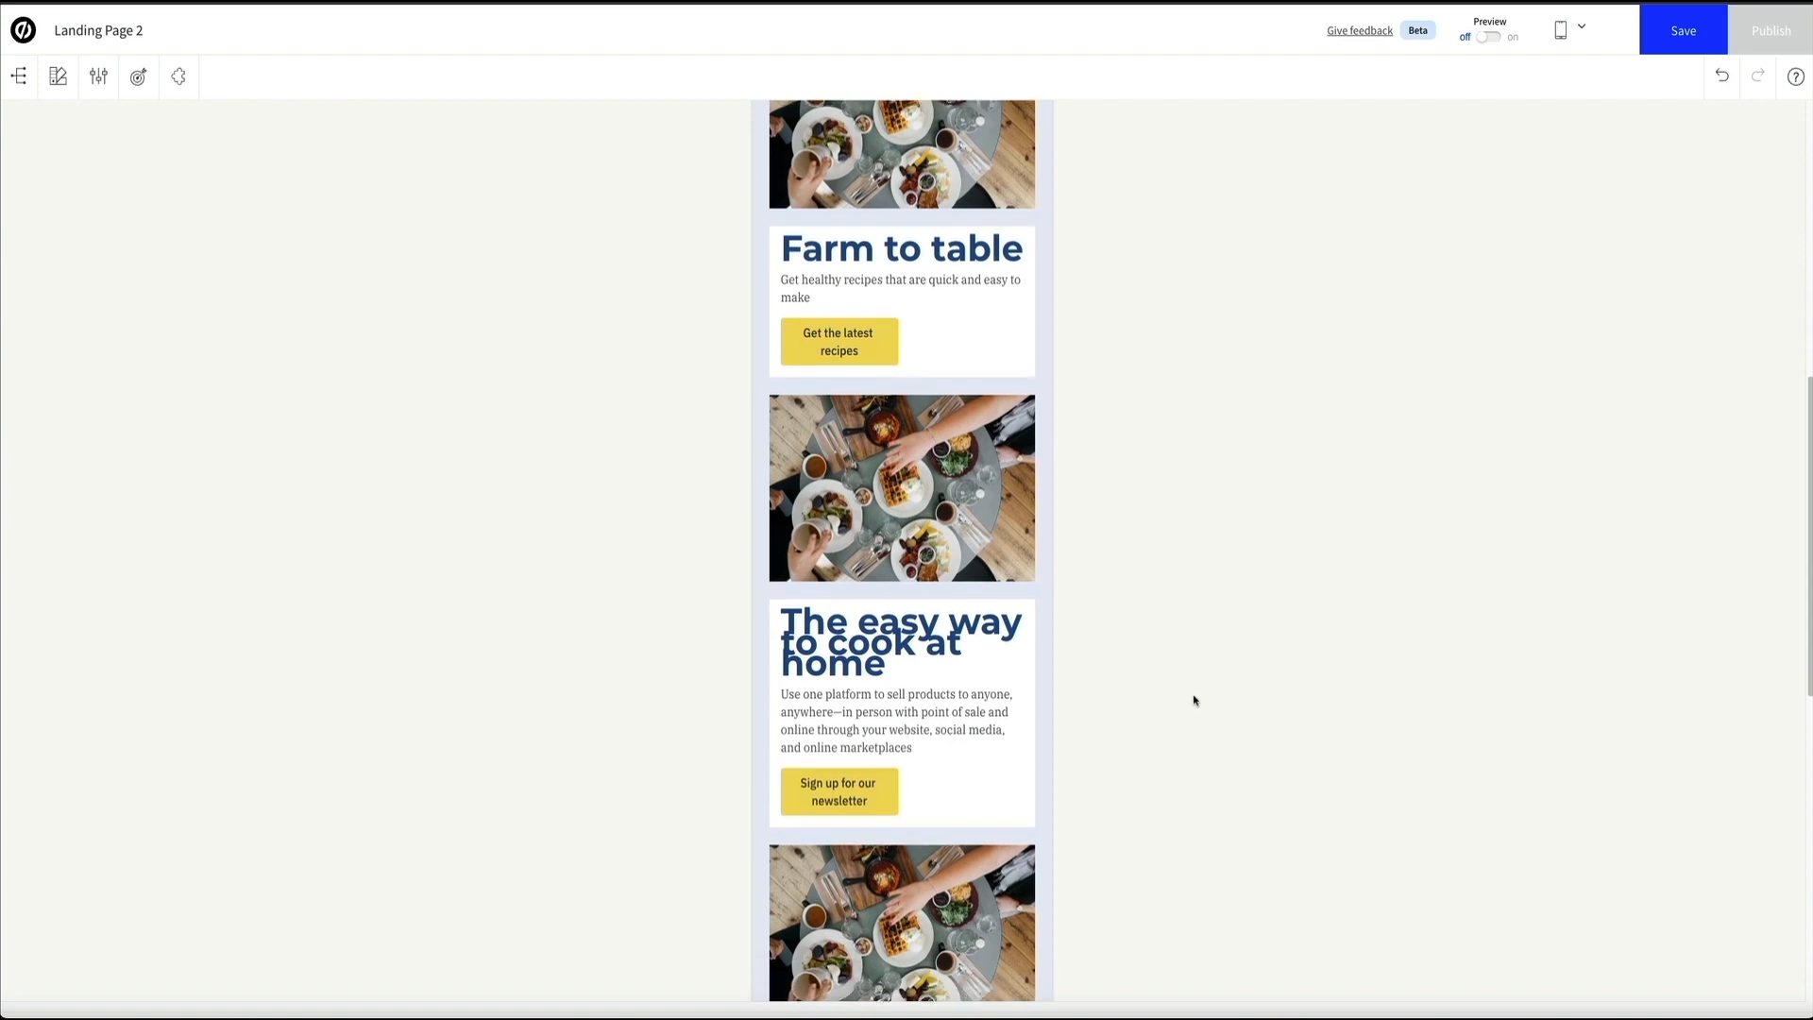
{"action": "scroll", "coordinate": [1195, 699], "scroll_direction": "down", "scroll_amount": 2}
{"action": "double_click", "coordinate": [929, 529]}
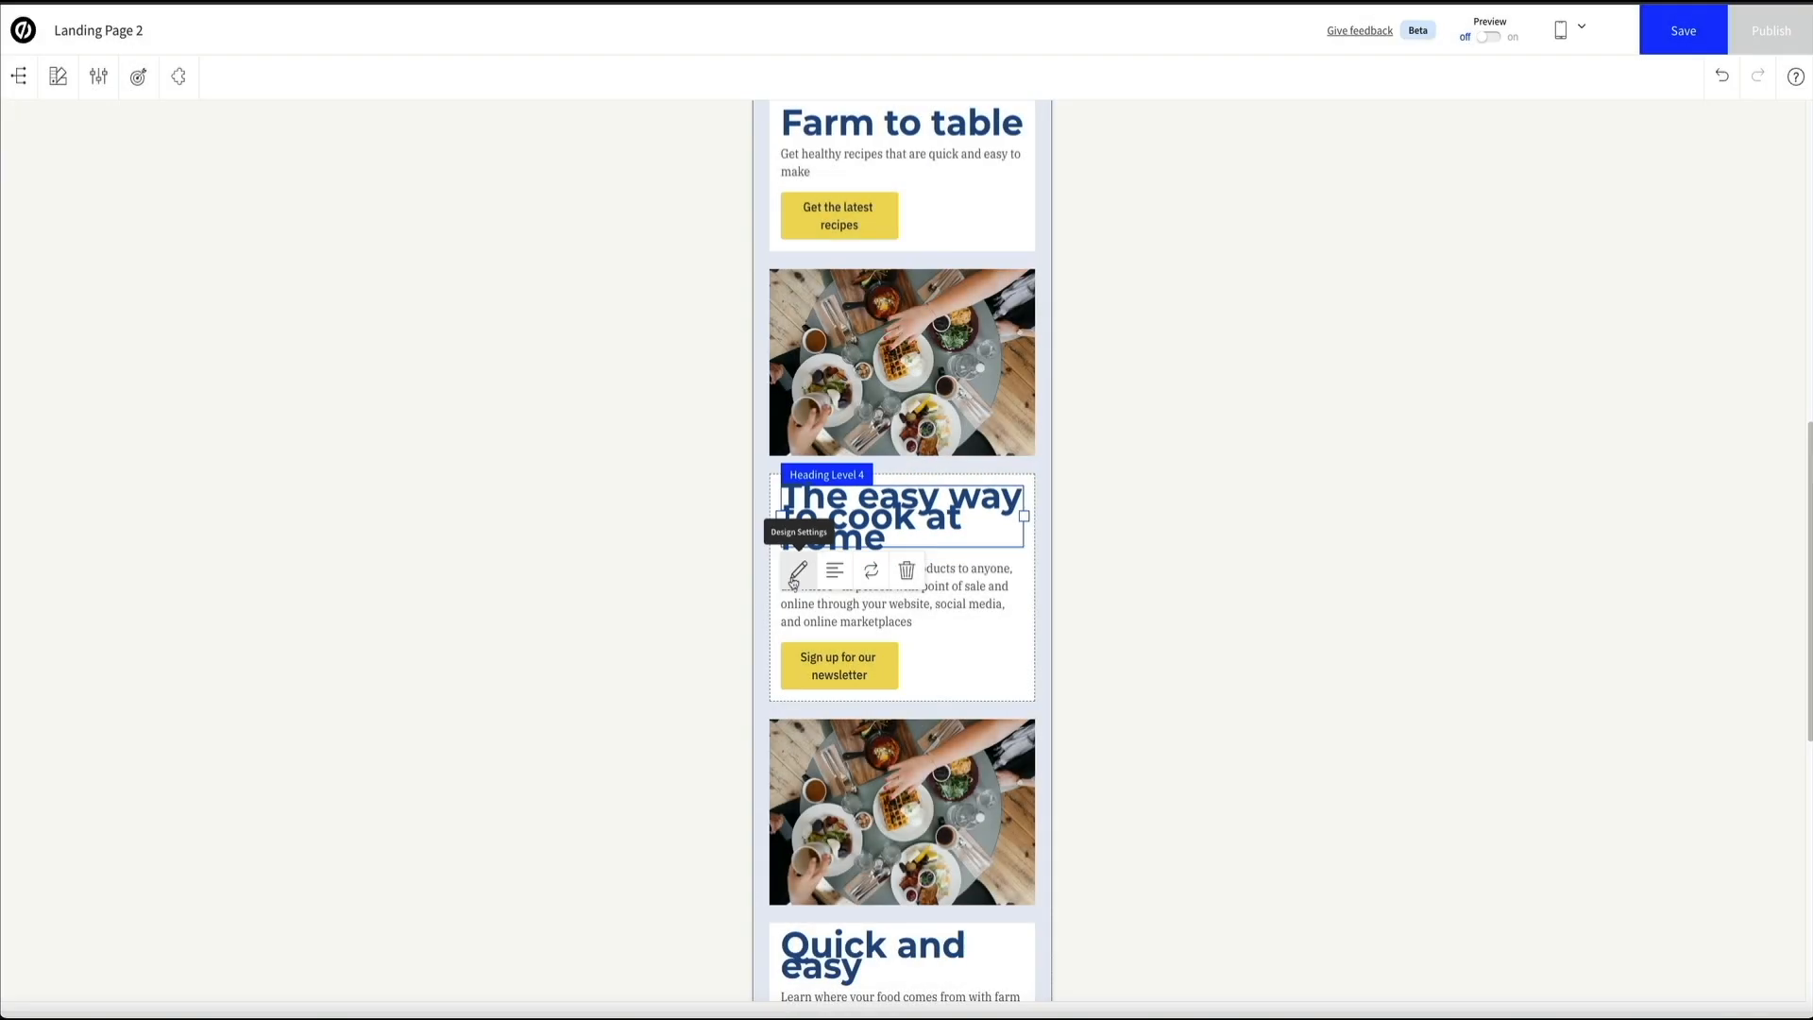
{"action": "left_click", "coordinate": [796, 571]}
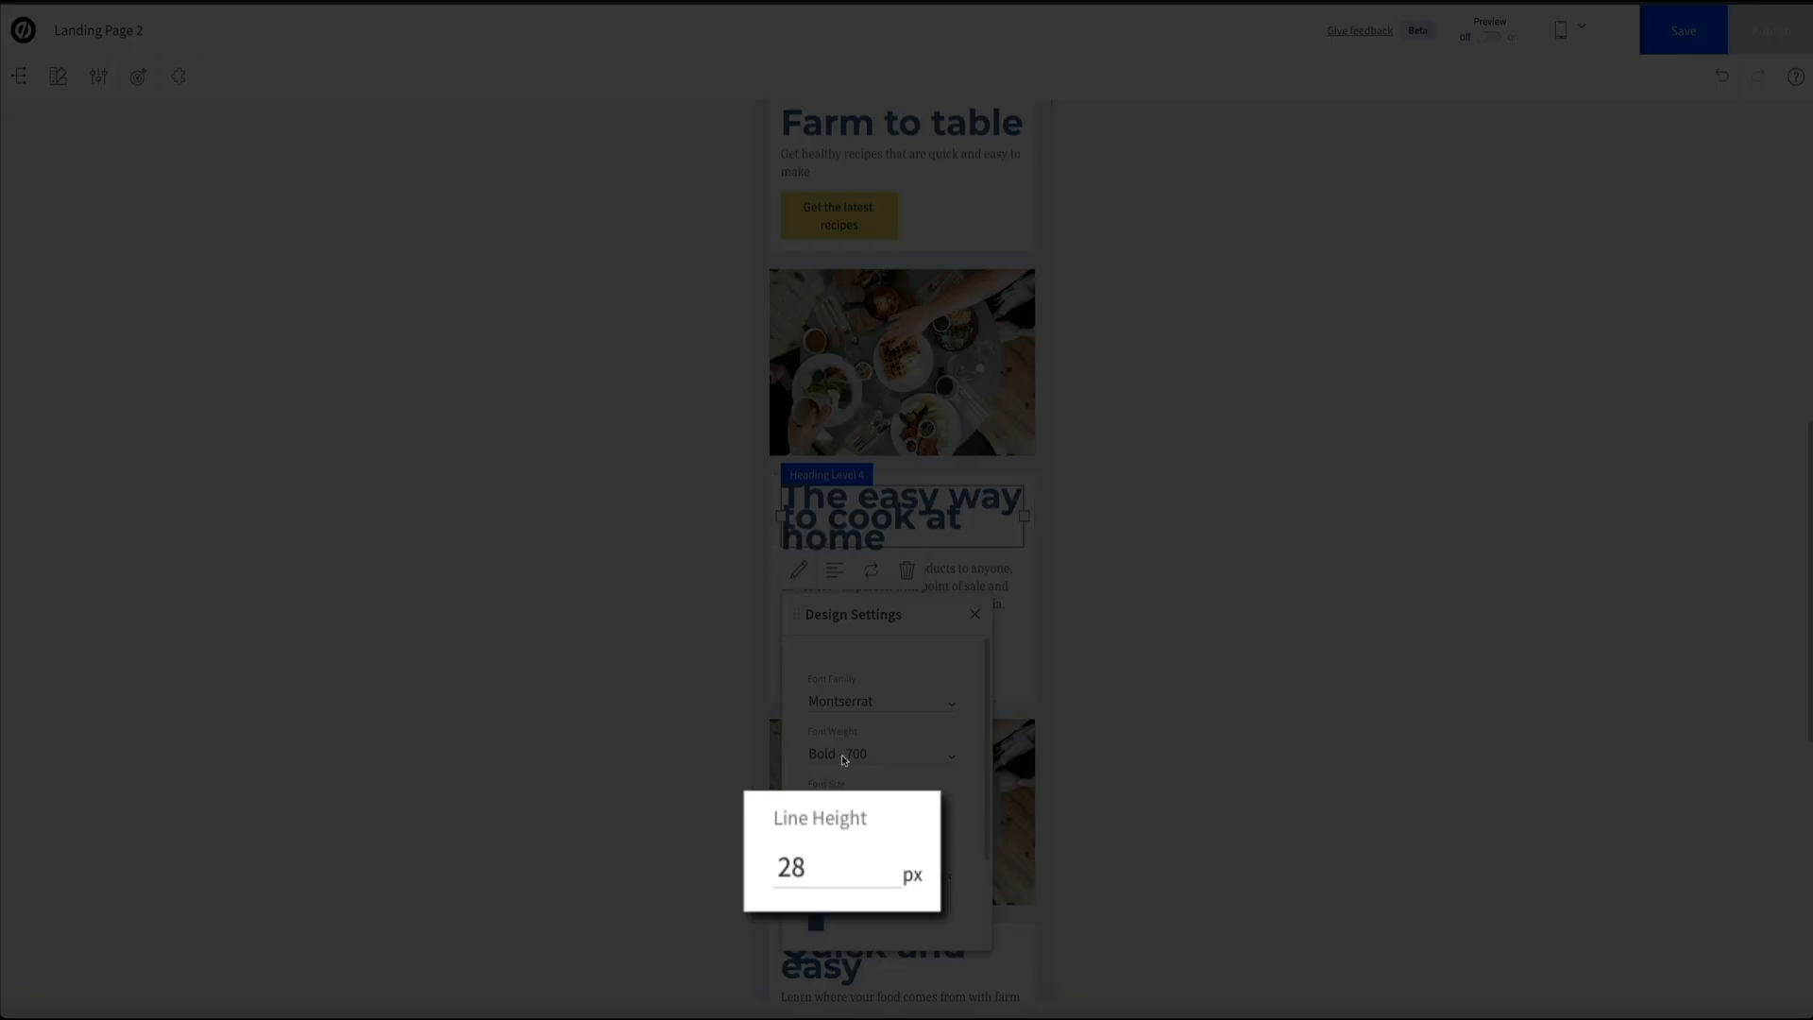
{"action": "left_click", "coordinate": [834, 865]}
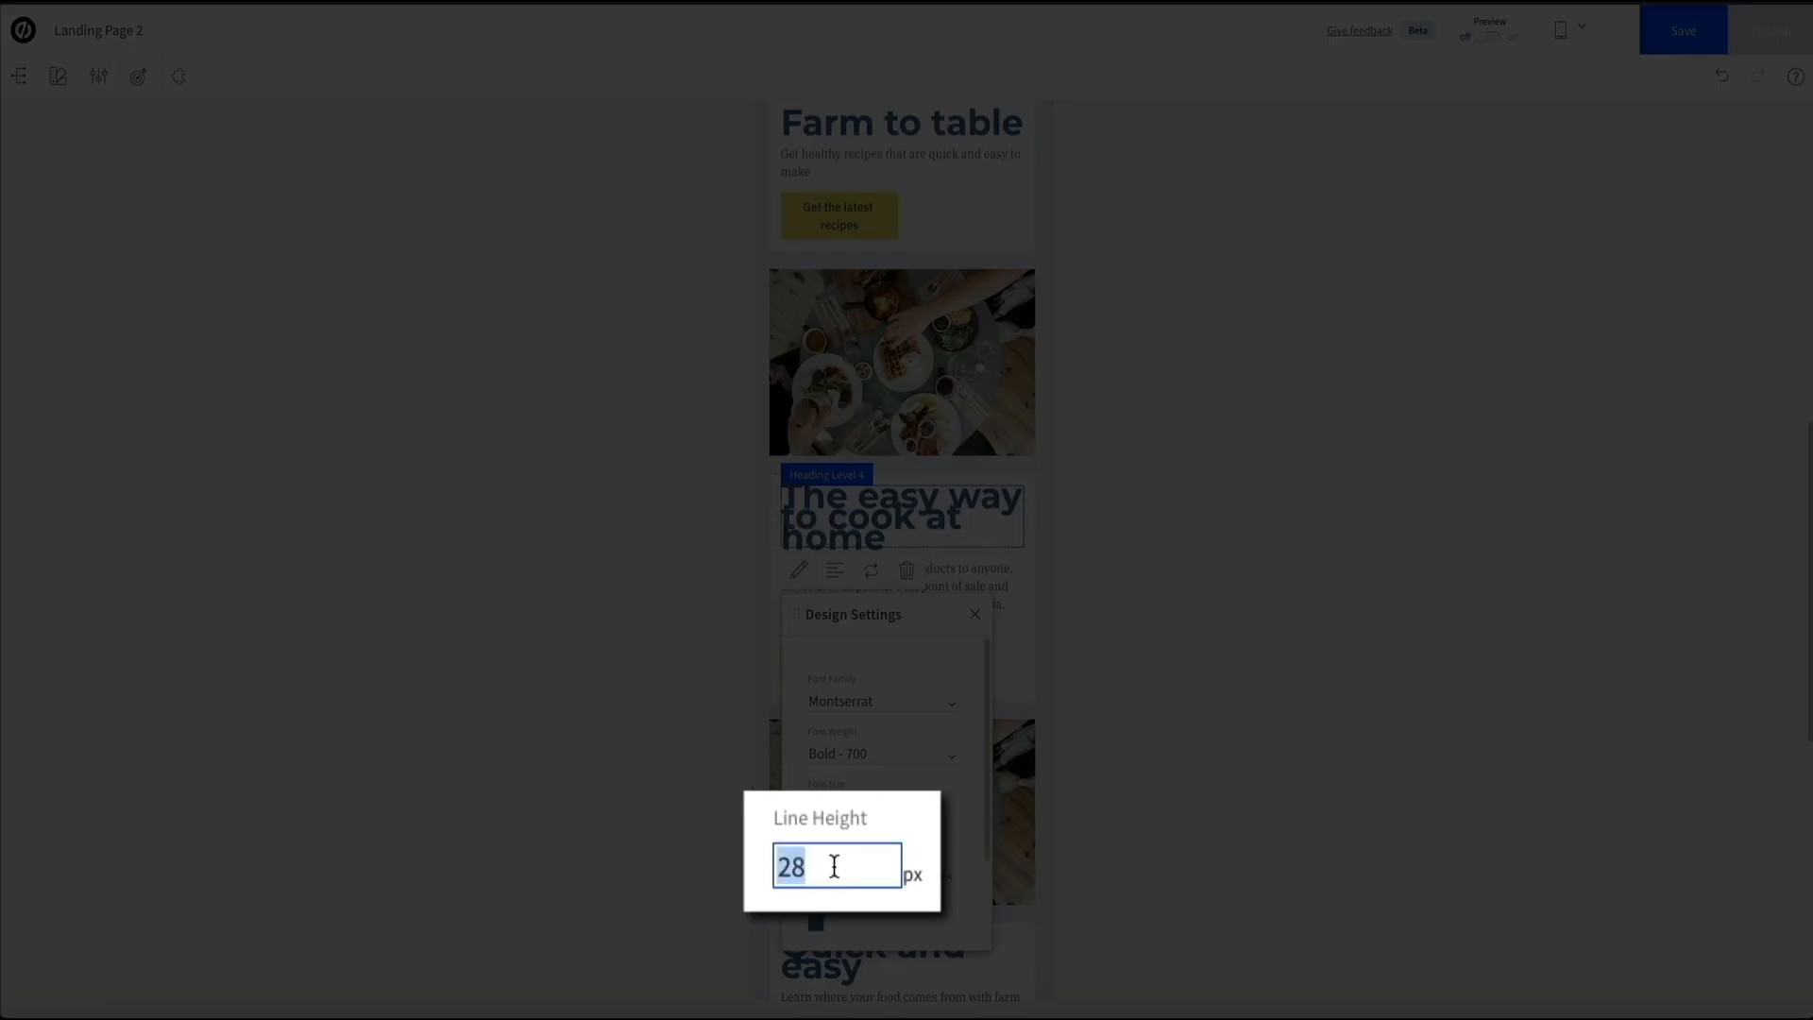
{"action": "type", "text": "50"}
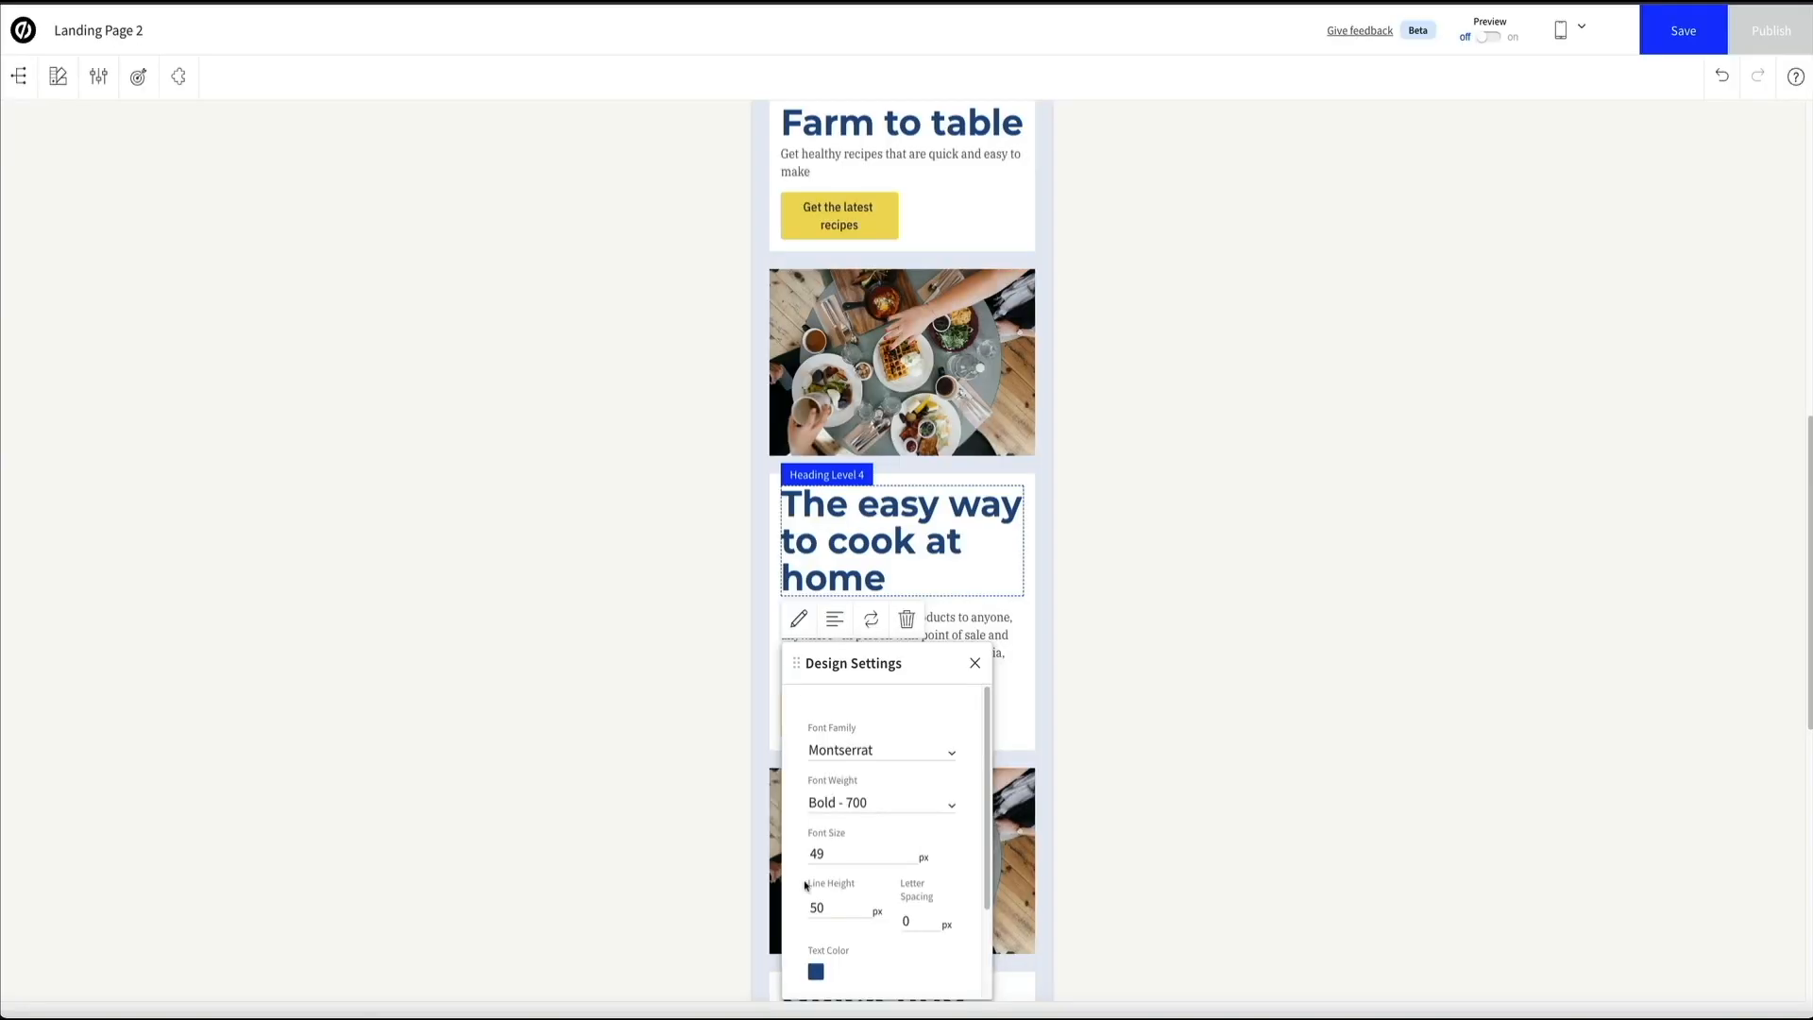
{"action": "left_click", "coordinate": [831, 907]}
{"action": "type", "text": "40"}
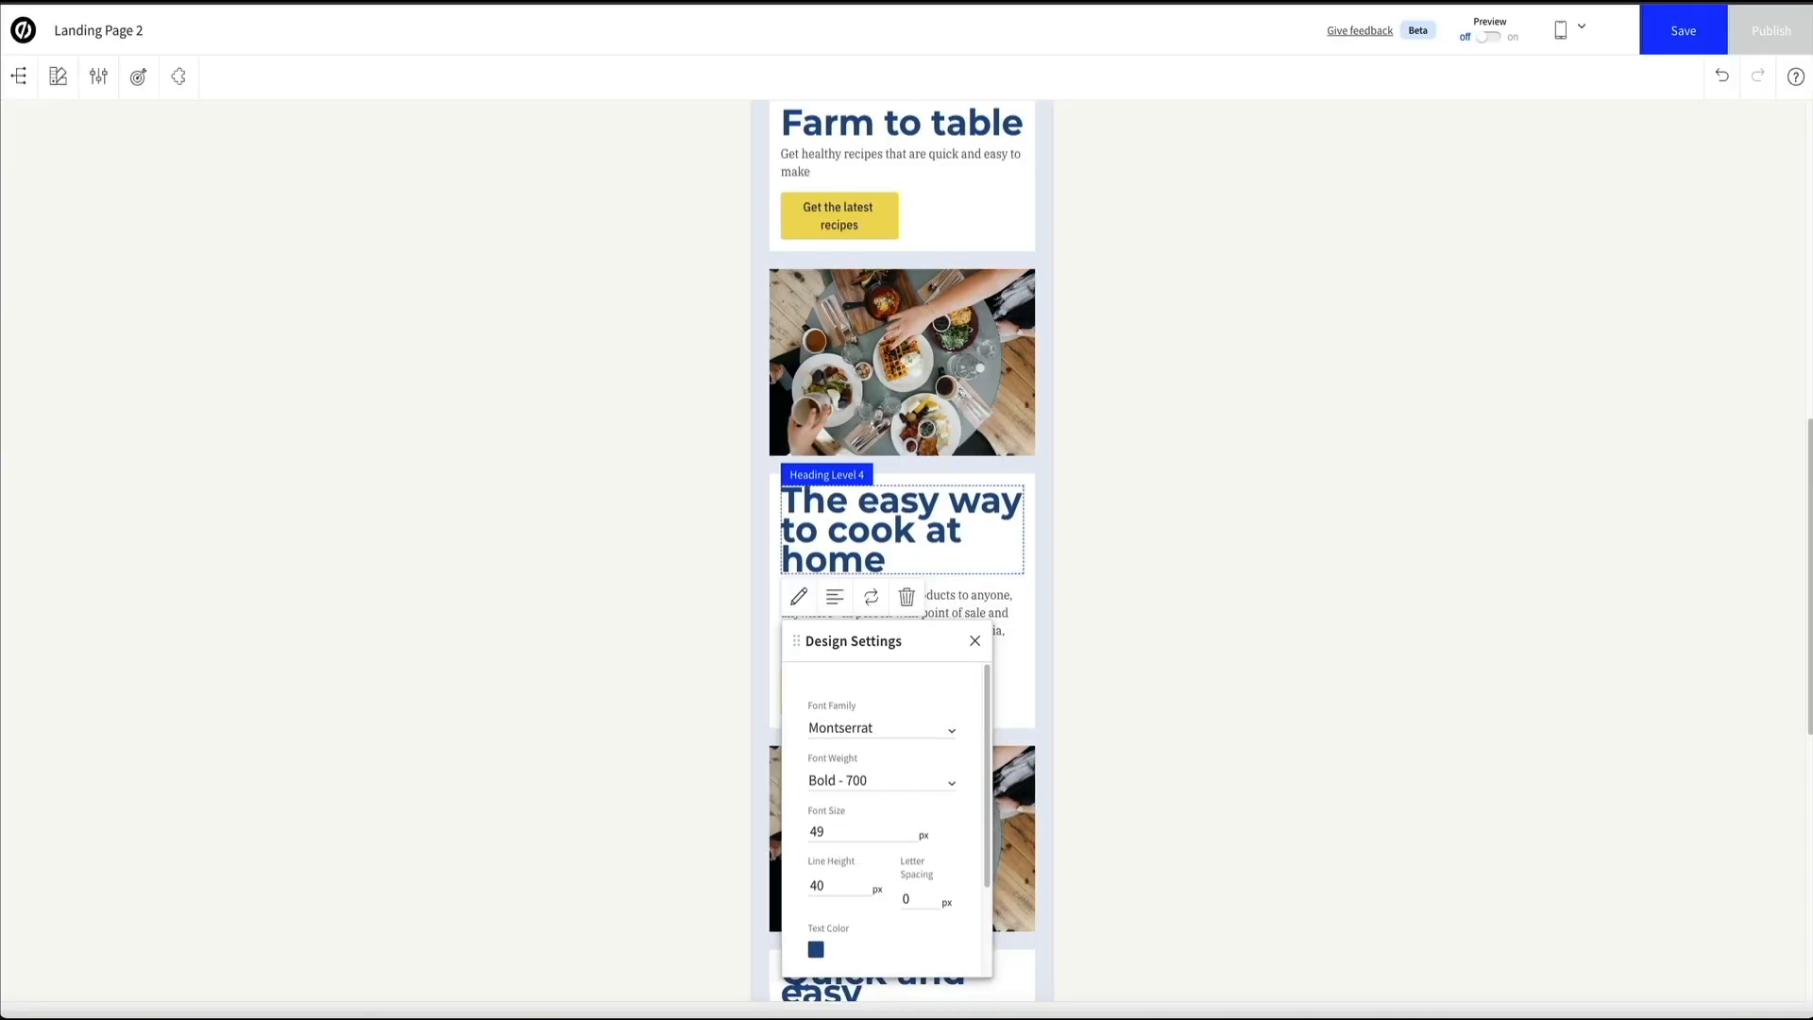
{"action": "left_click", "coordinate": [840, 881]}
{"action": "type", "text": "45"}
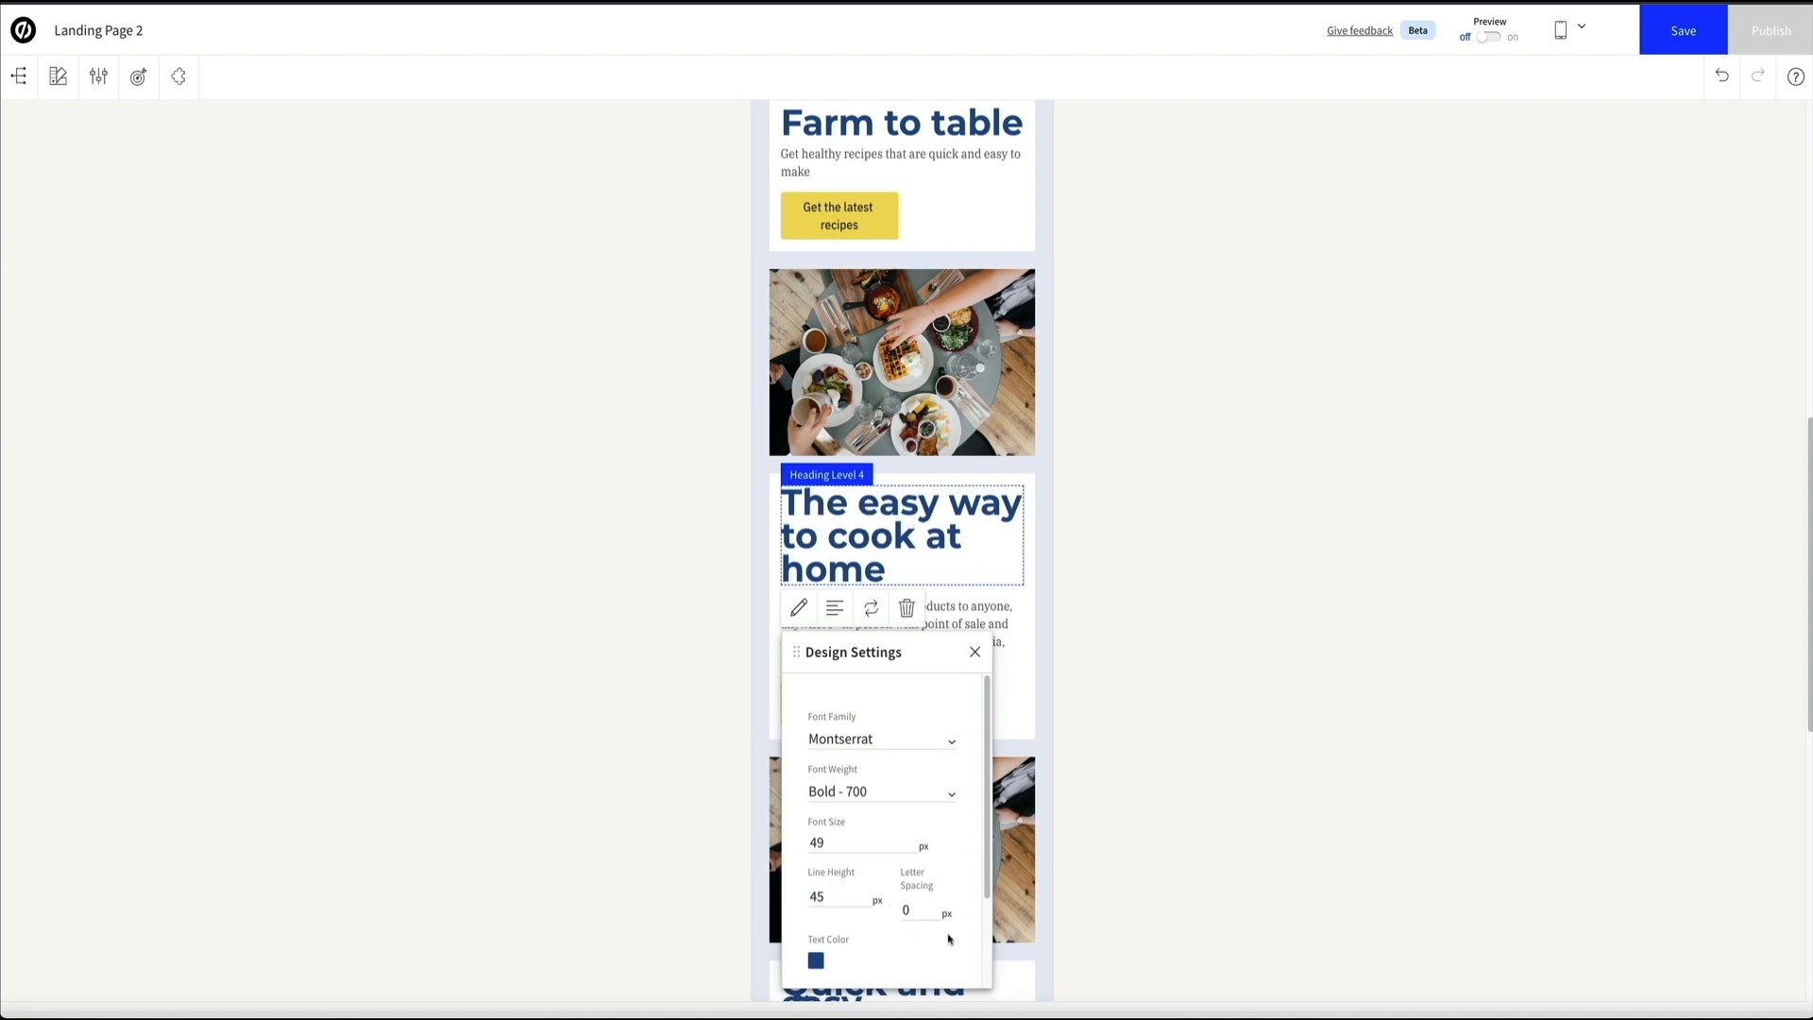
{"action": "left_click", "coordinate": [977, 652]}
Step: Set the line height of the mobile "Quick and easy" heading to 45 px and close its design settings
{"action": "scroll", "coordinate": [1006, 765], "scroll_direction": "down", "scroll_amount": 2}
{"action": "scroll", "coordinate": [1007, 765], "scroll_direction": "down", "scroll_amount": 3}
{"action": "left_click", "coordinate": [880, 692]}
{"action": "left_click", "coordinate": [799, 725]}
{"action": "double_click", "coordinate": [833, 909]}
{"action": "type", "text": "45"}
{"action": "key", "text": "Return"}
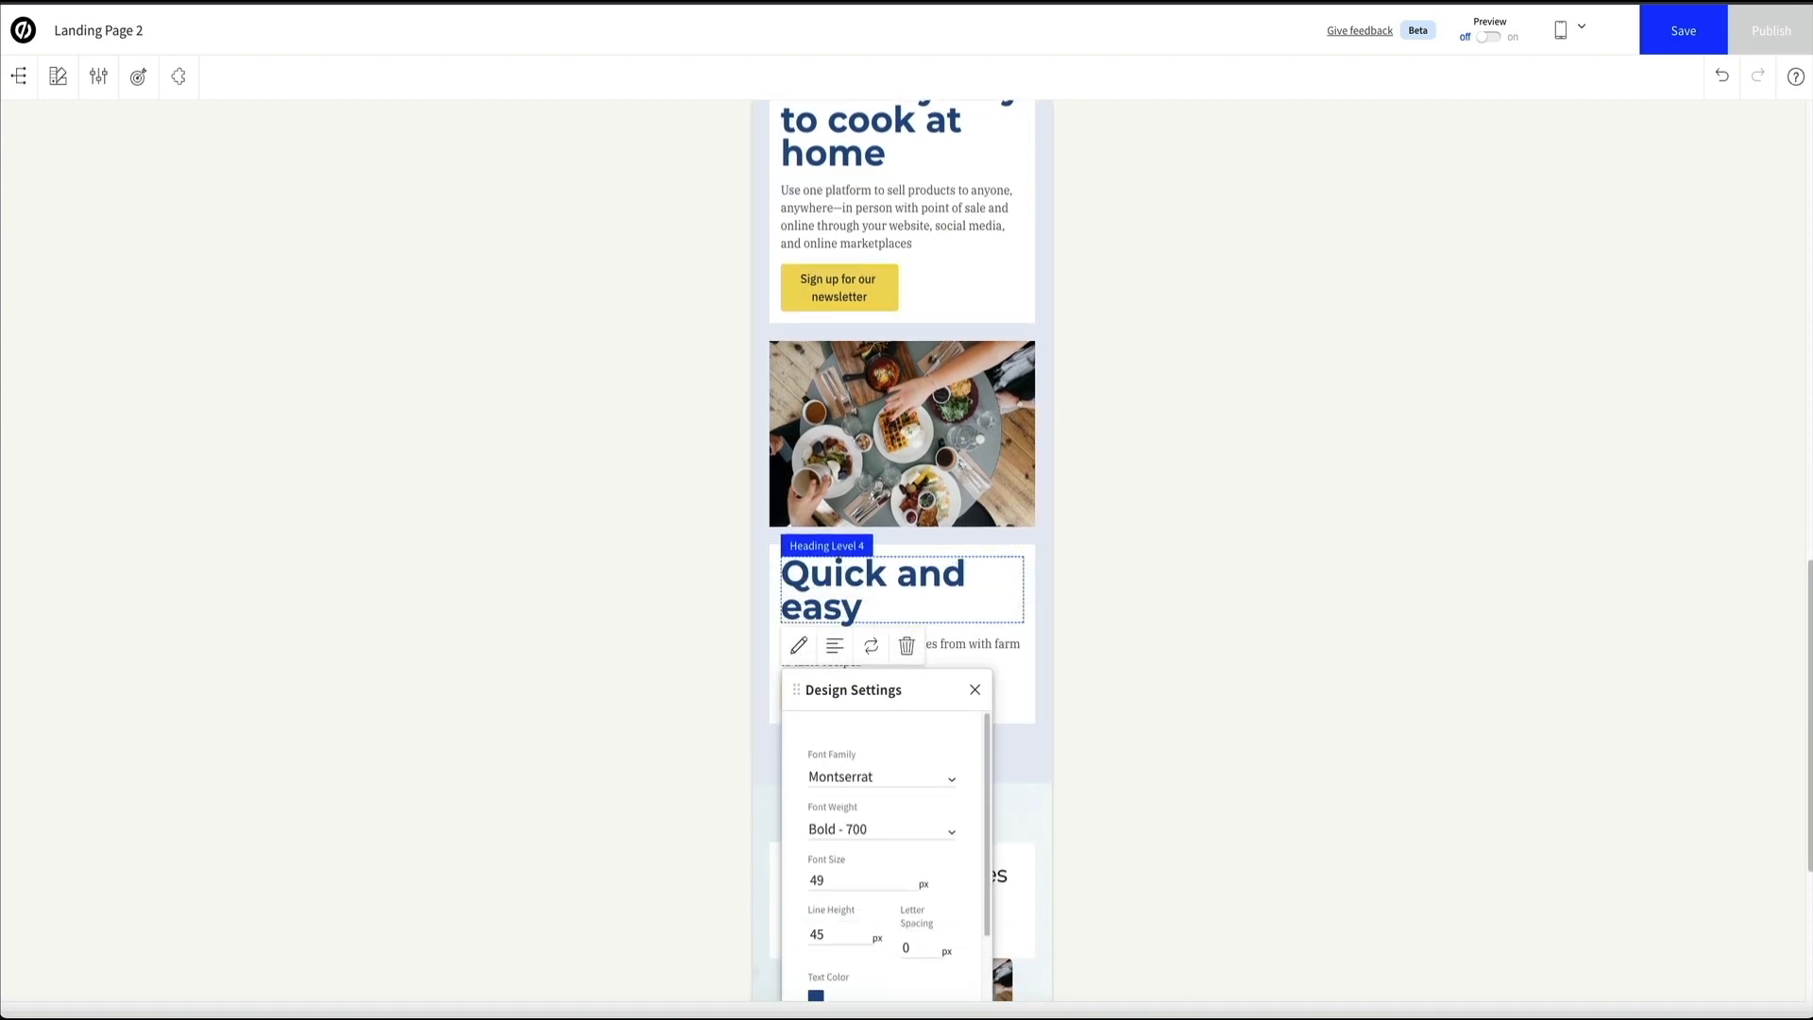
{"action": "left_click", "coordinate": [1163, 841]}
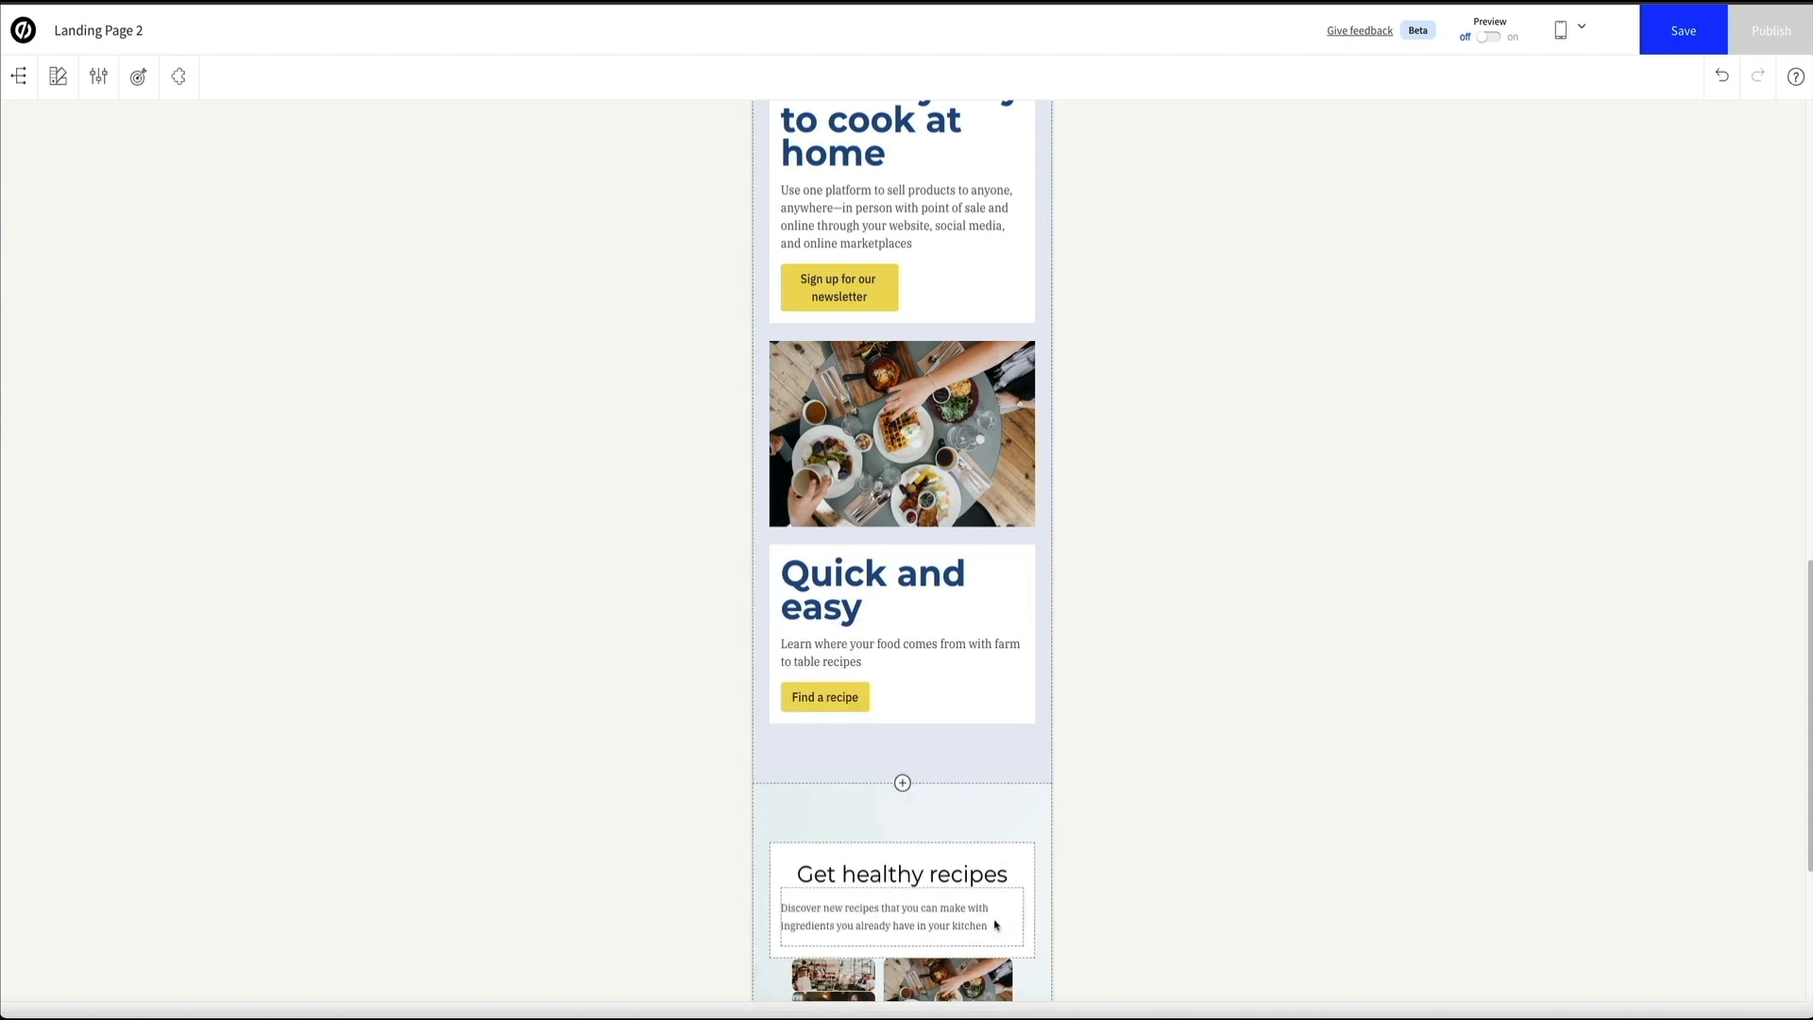
Step: Look over the rest of the mobile page and switch the editor to the desktop layout
{"action": "scroll", "coordinate": [996, 925], "scroll_direction": "down", "scroll_amount": 5}
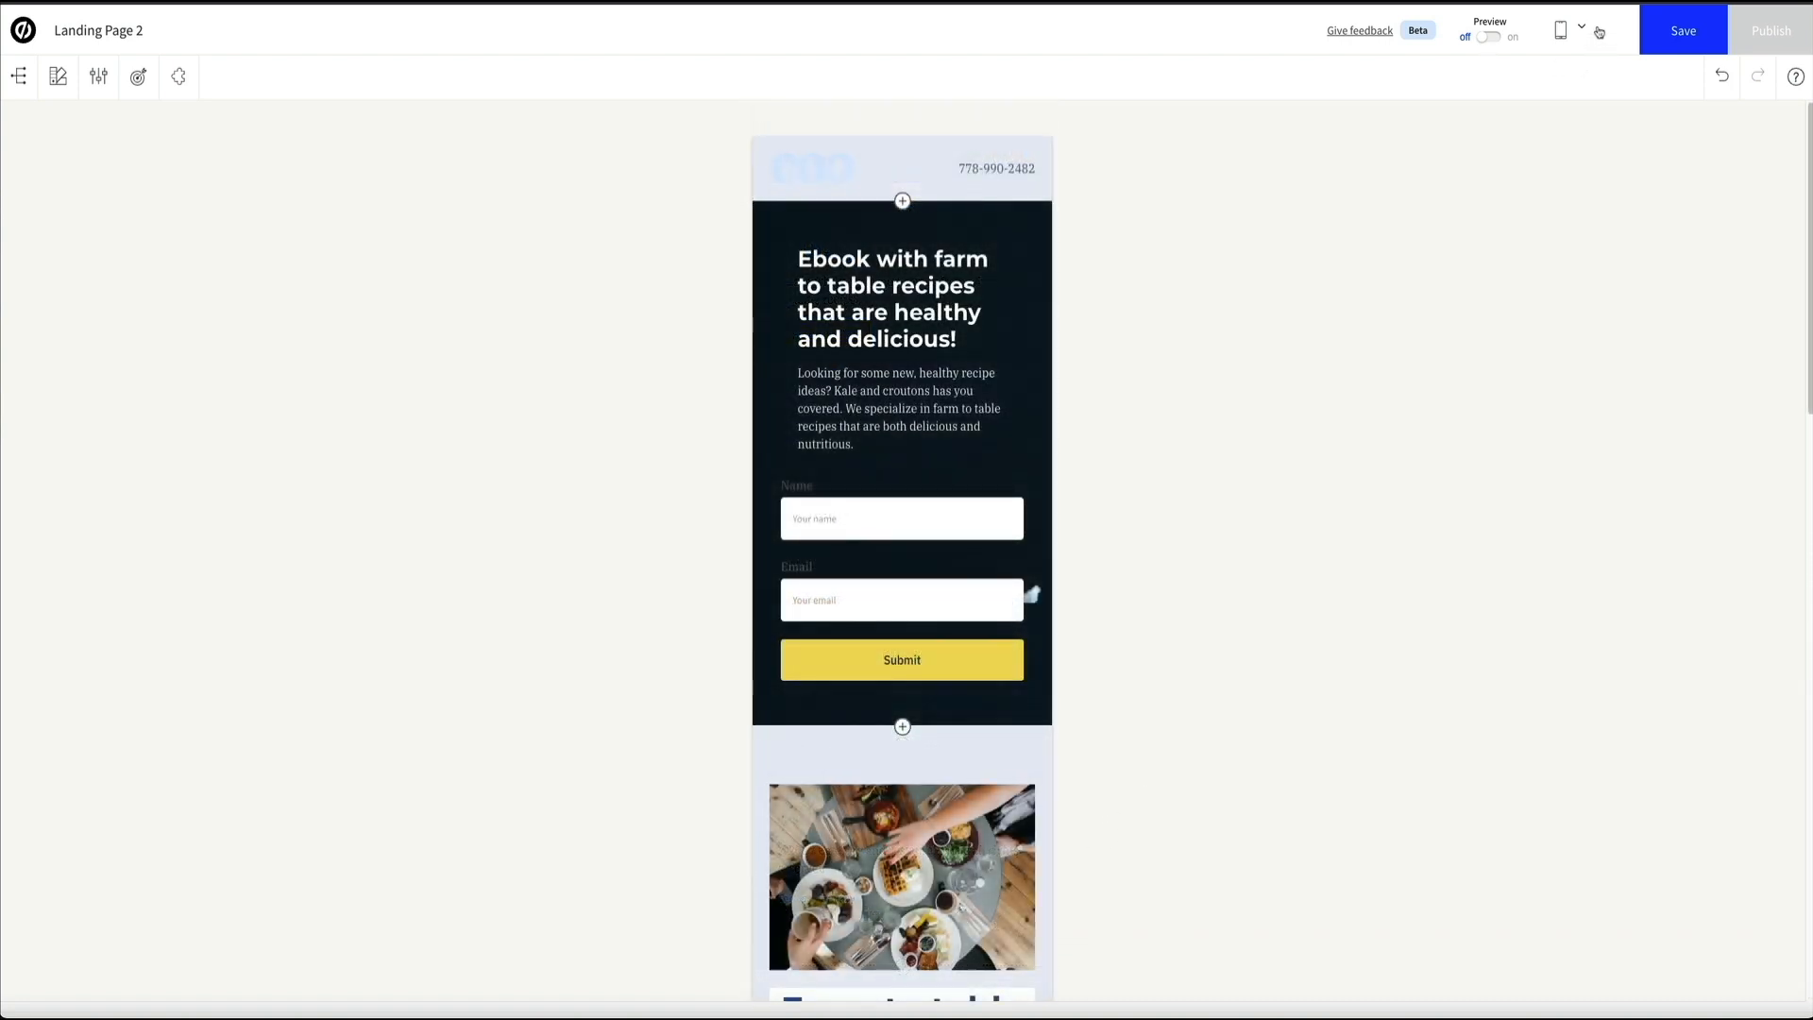
{"action": "left_click", "coordinate": [1584, 30]}
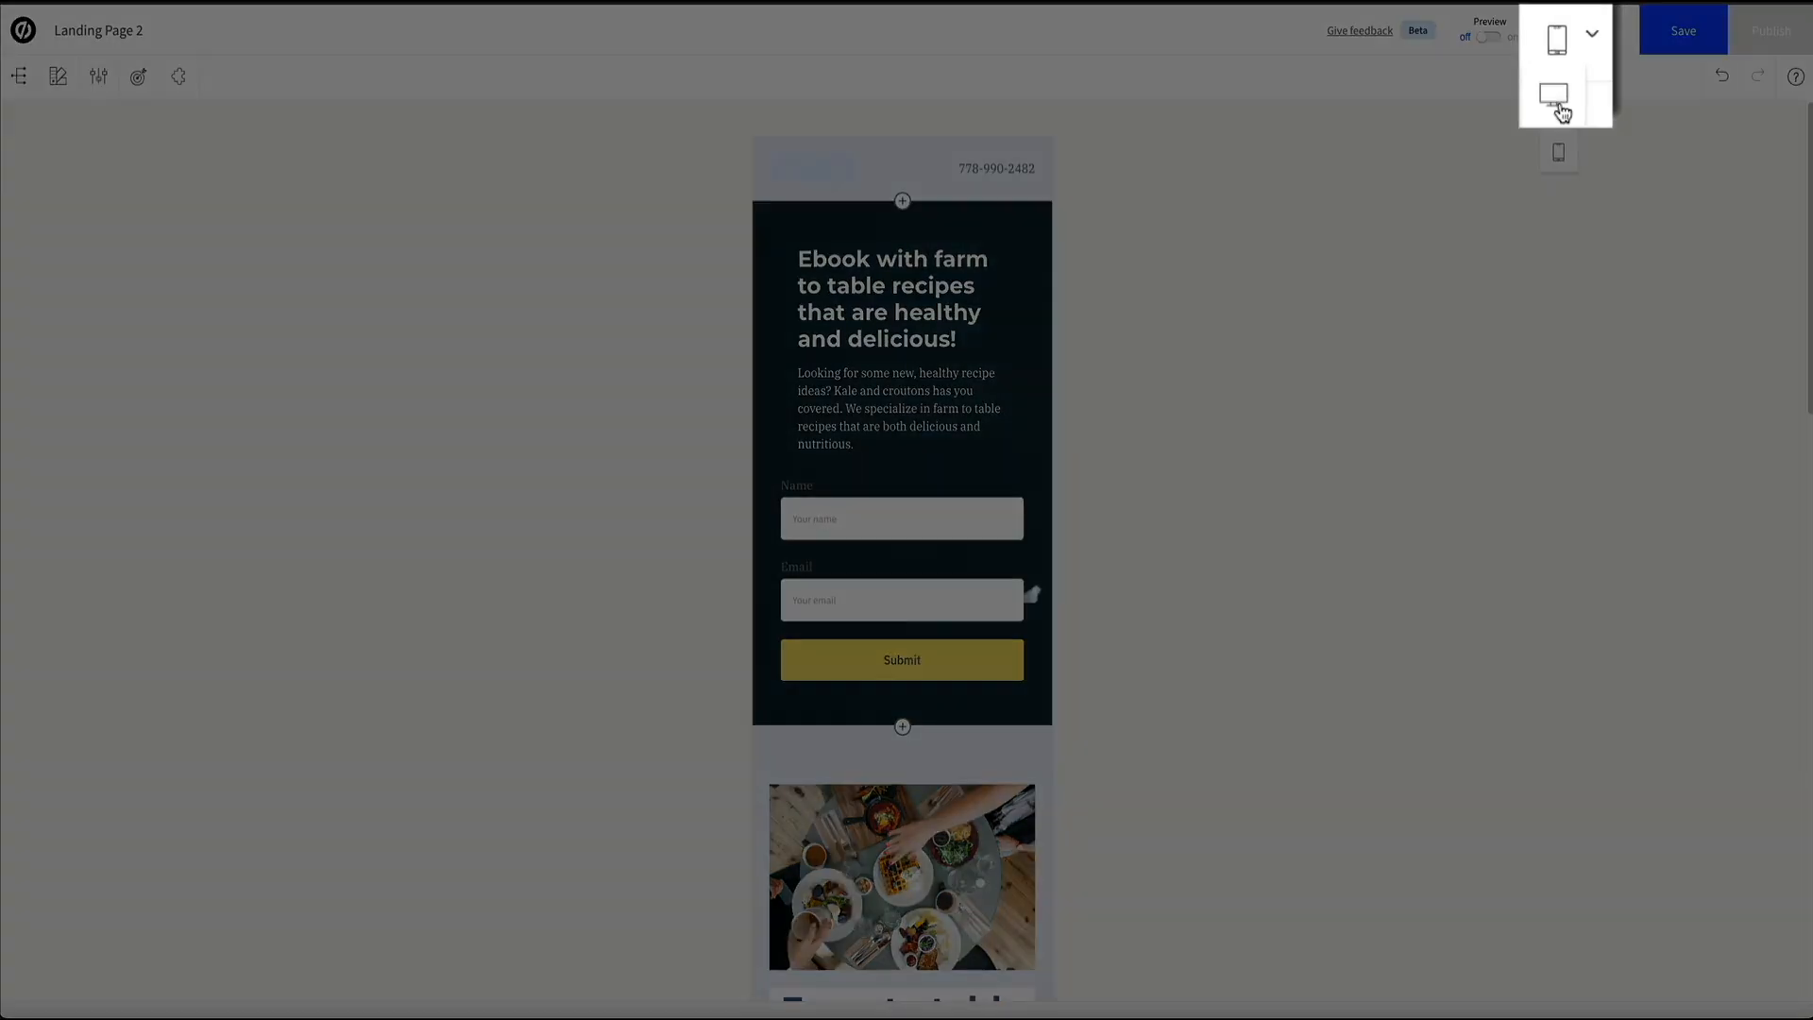
{"action": "left_click", "coordinate": [1553, 118]}
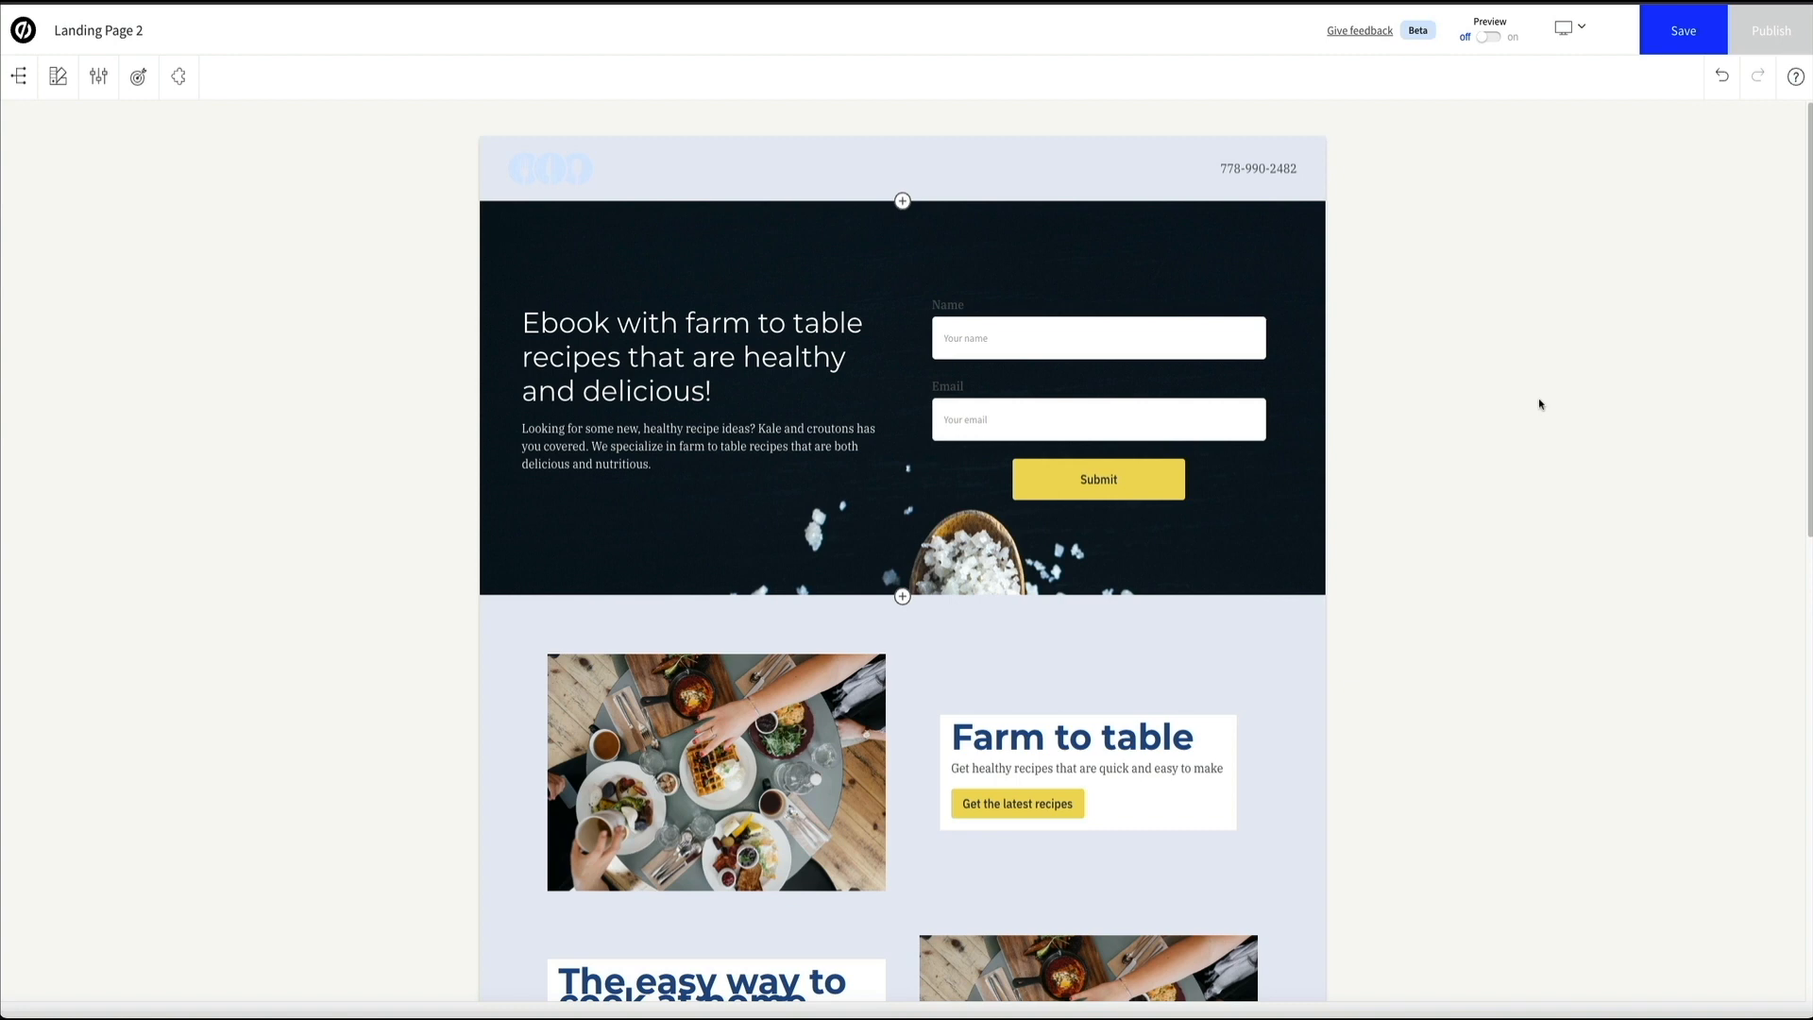
Step: Set the line height of the desktop heading "The easy way to cook at home" to 45 px and close its design settings
{"action": "scroll", "coordinate": [1539, 404], "scroll_direction": "down", "scroll_amount": 3}
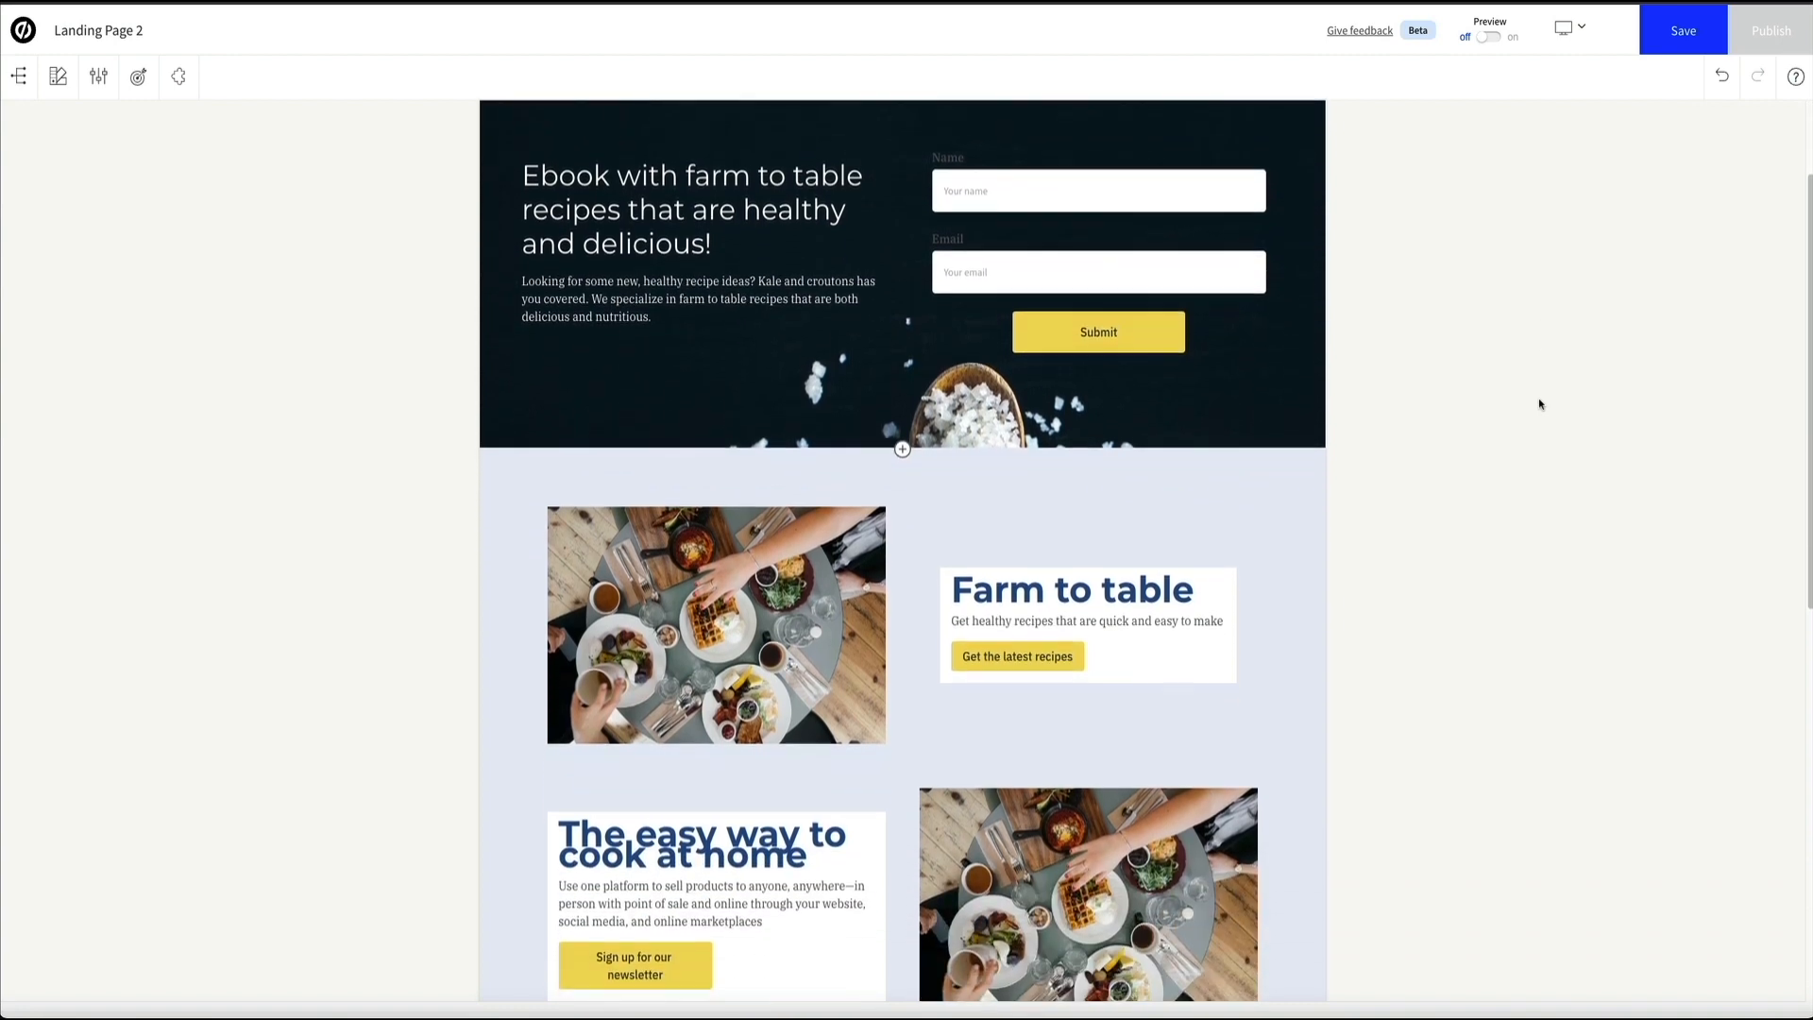
{"action": "scroll", "coordinate": [1538, 404], "scroll_direction": "down", "scroll_amount": 6}
{"action": "scroll", "coordinate": [1539, 406], "scroll_direction": "down", "scroll_amount": 2}
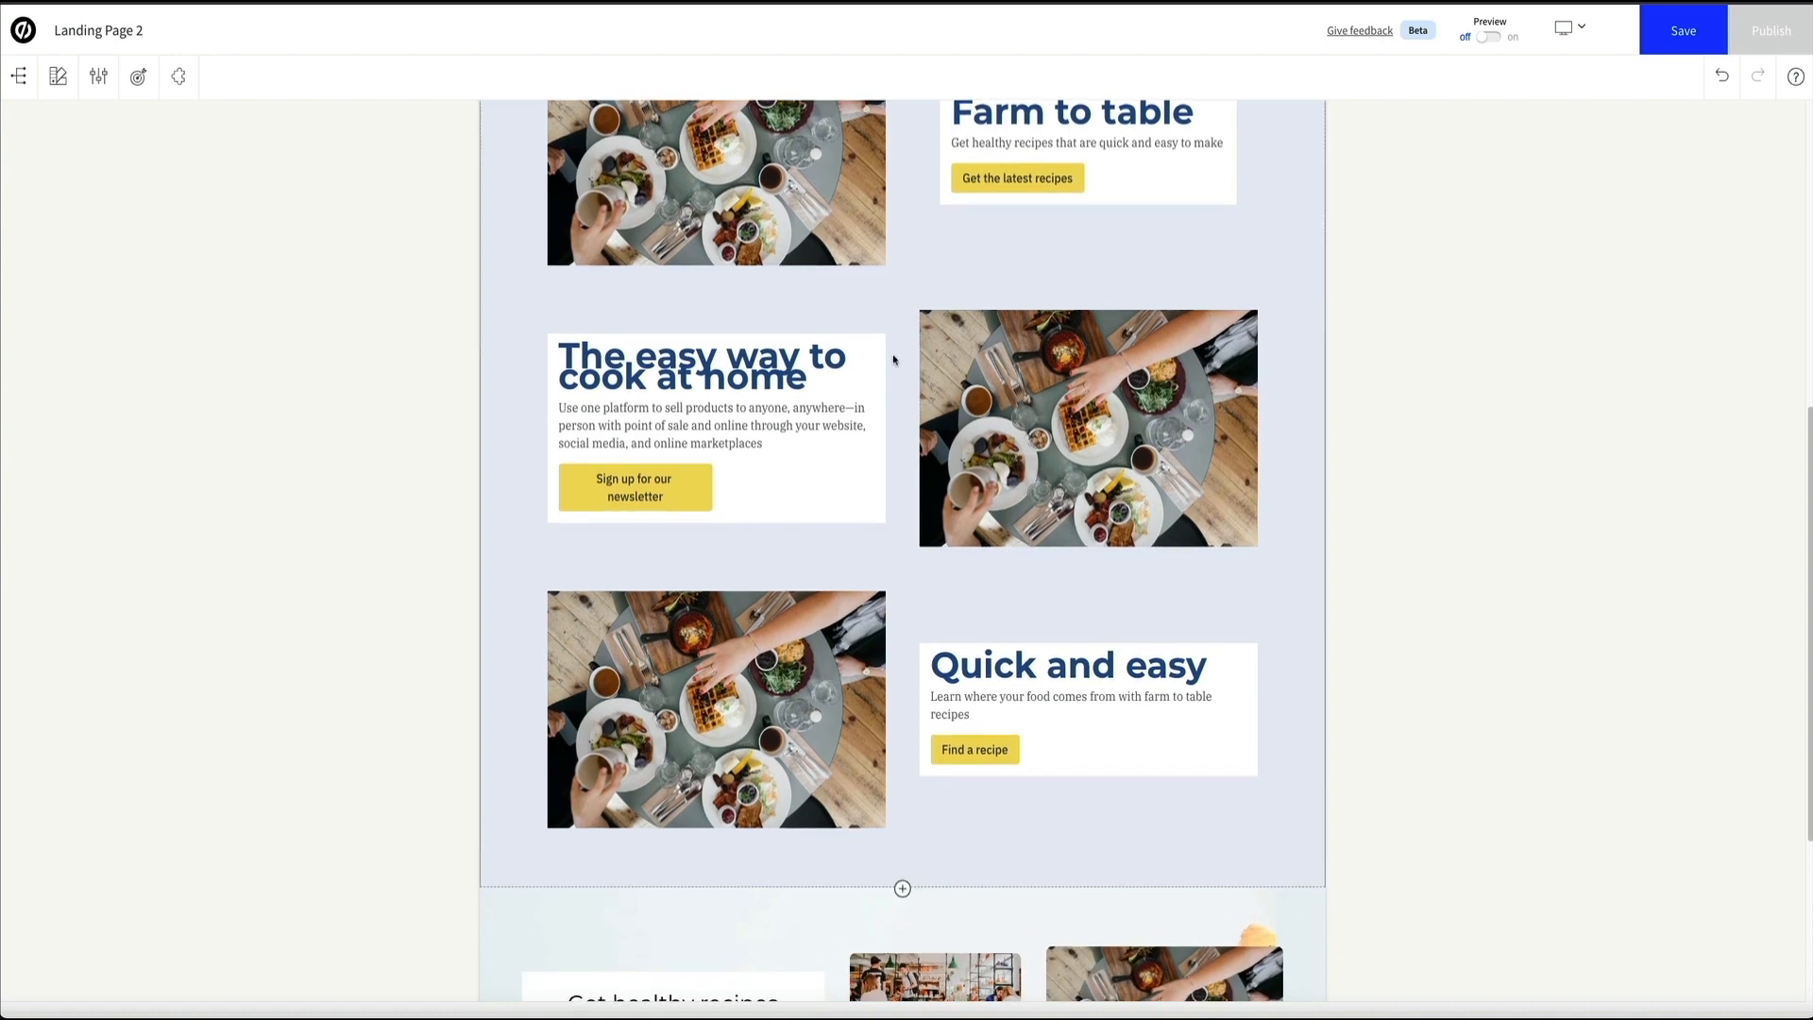
{"action": "left_click", "coordinate": [717, 370]}
{"action": "left_click", "coordinate": [576, 410]}
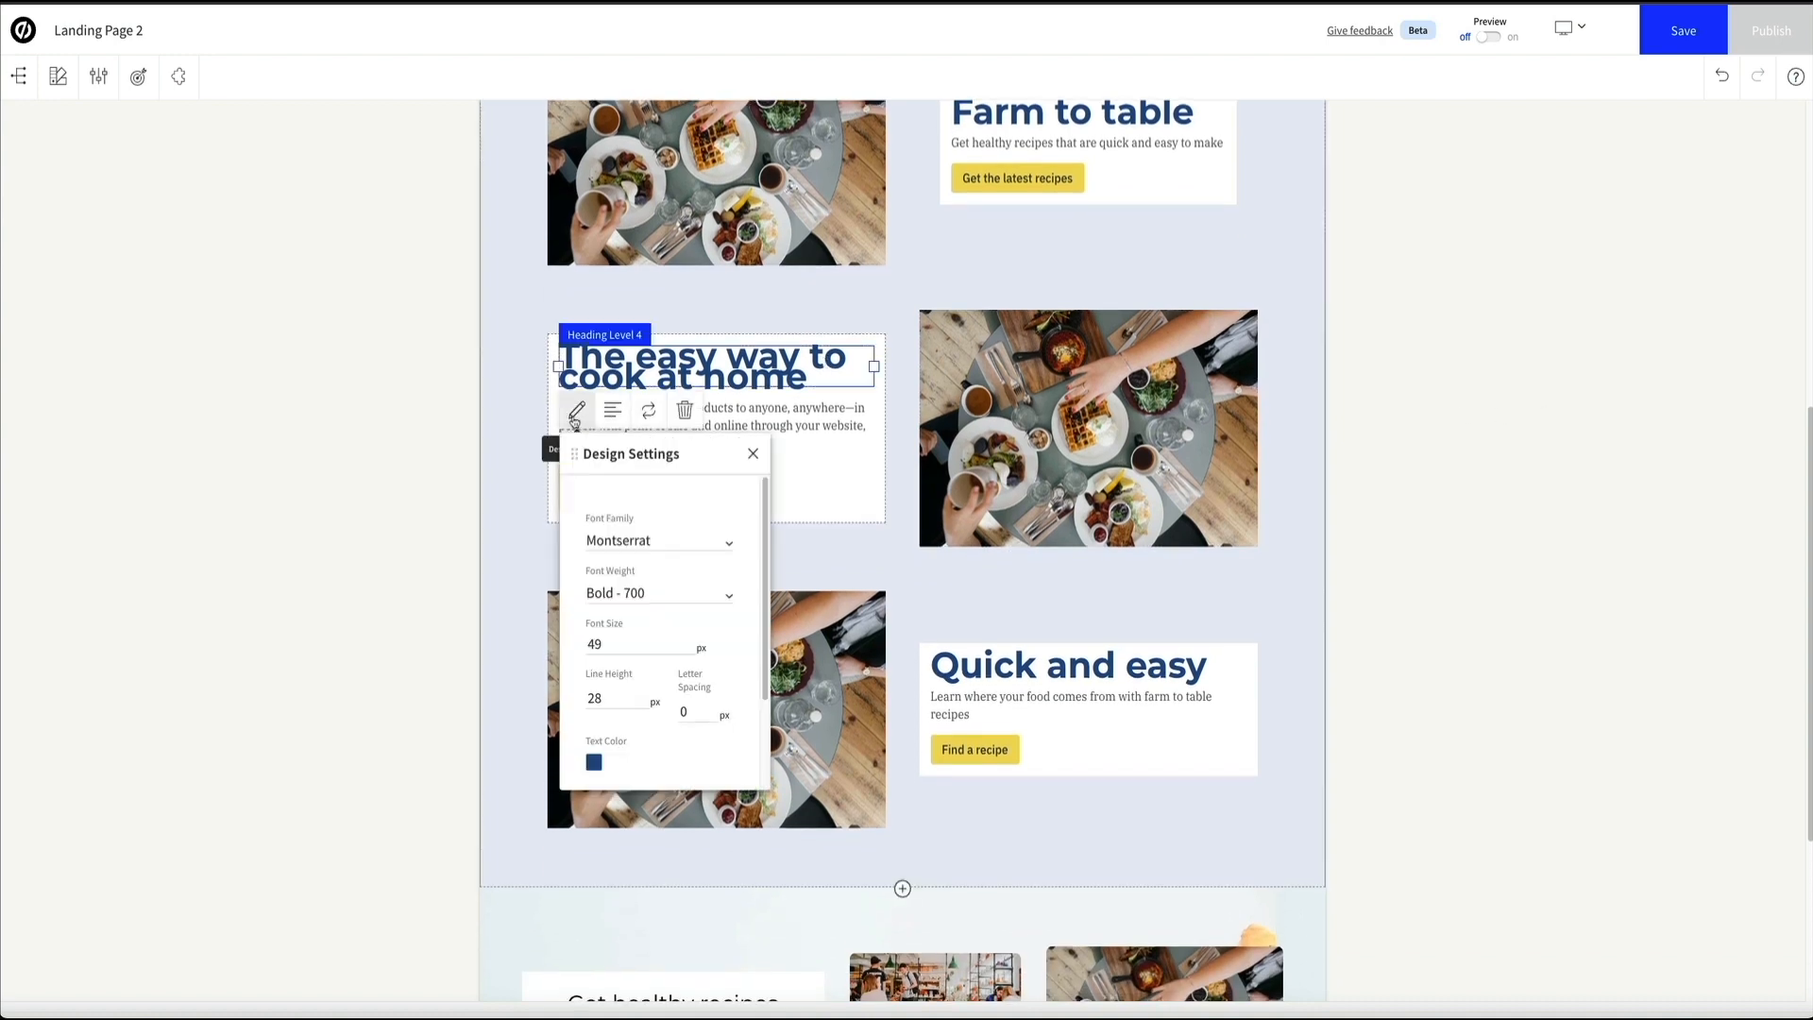
{"action": "double_click", "coordinate": [613, 707]}
{"action": "type", "text": "45"}
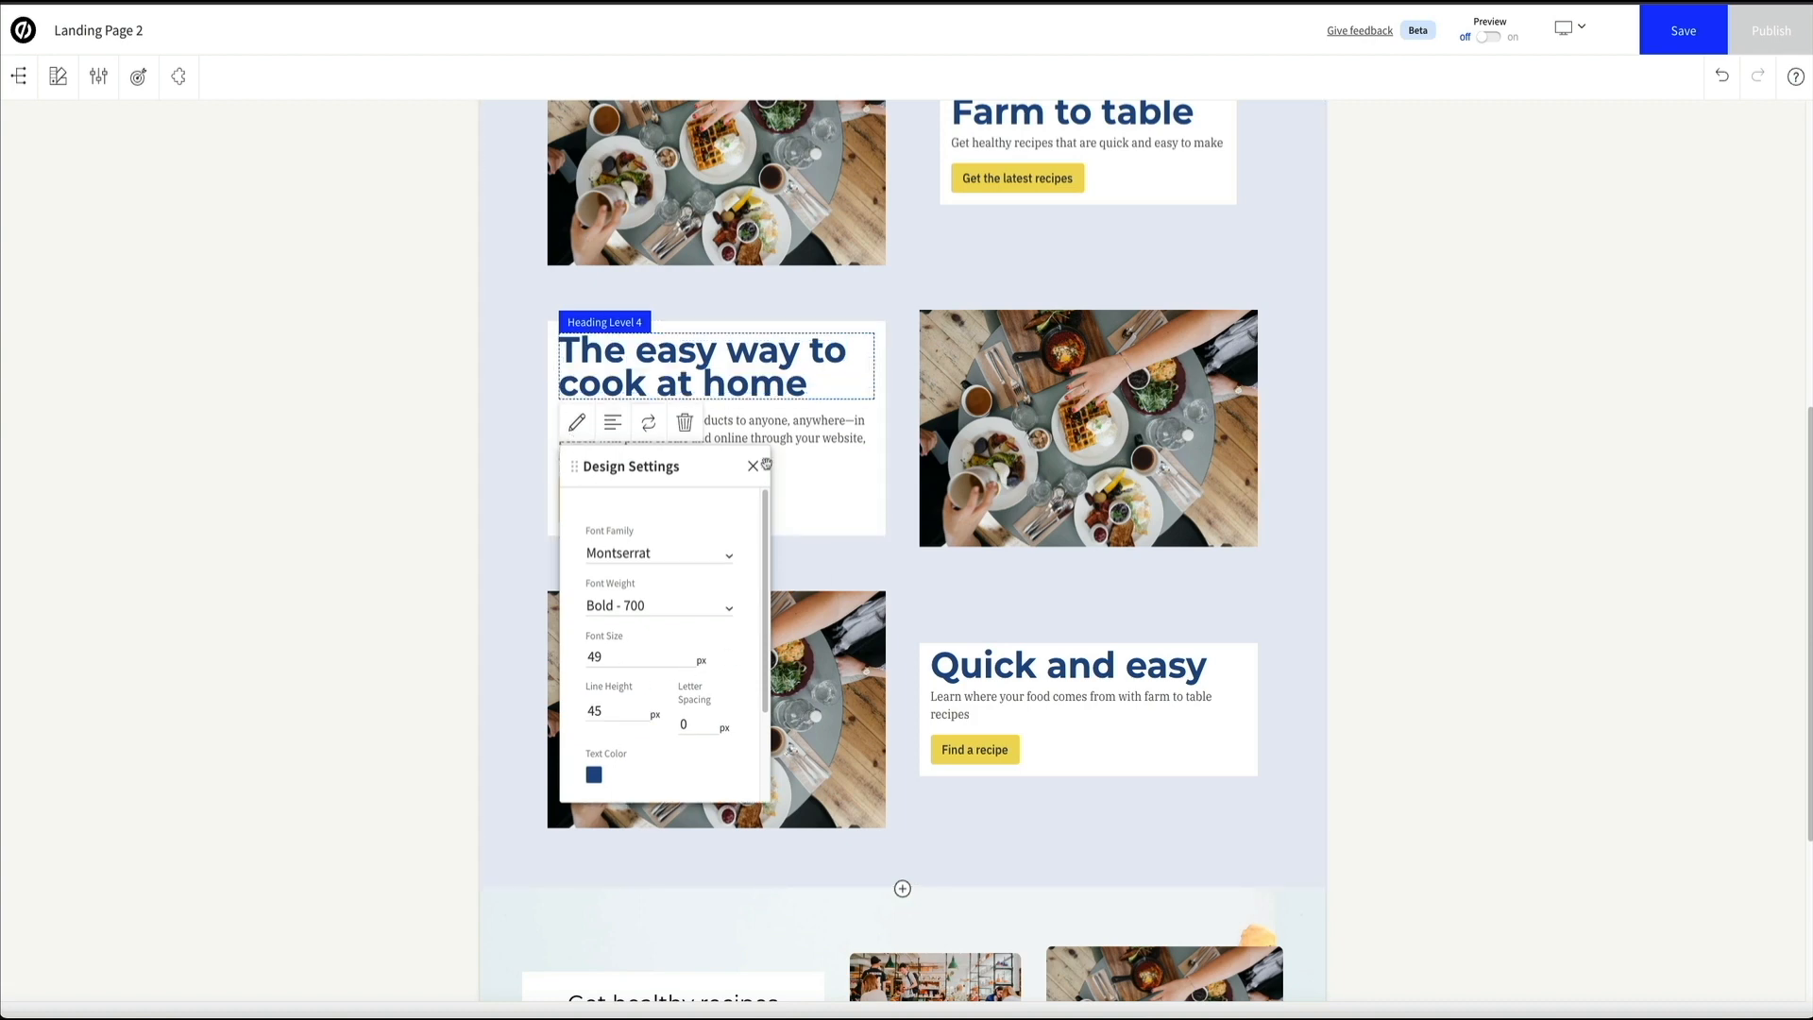
{"action": "left_click", "coordinate": [752, 467]}
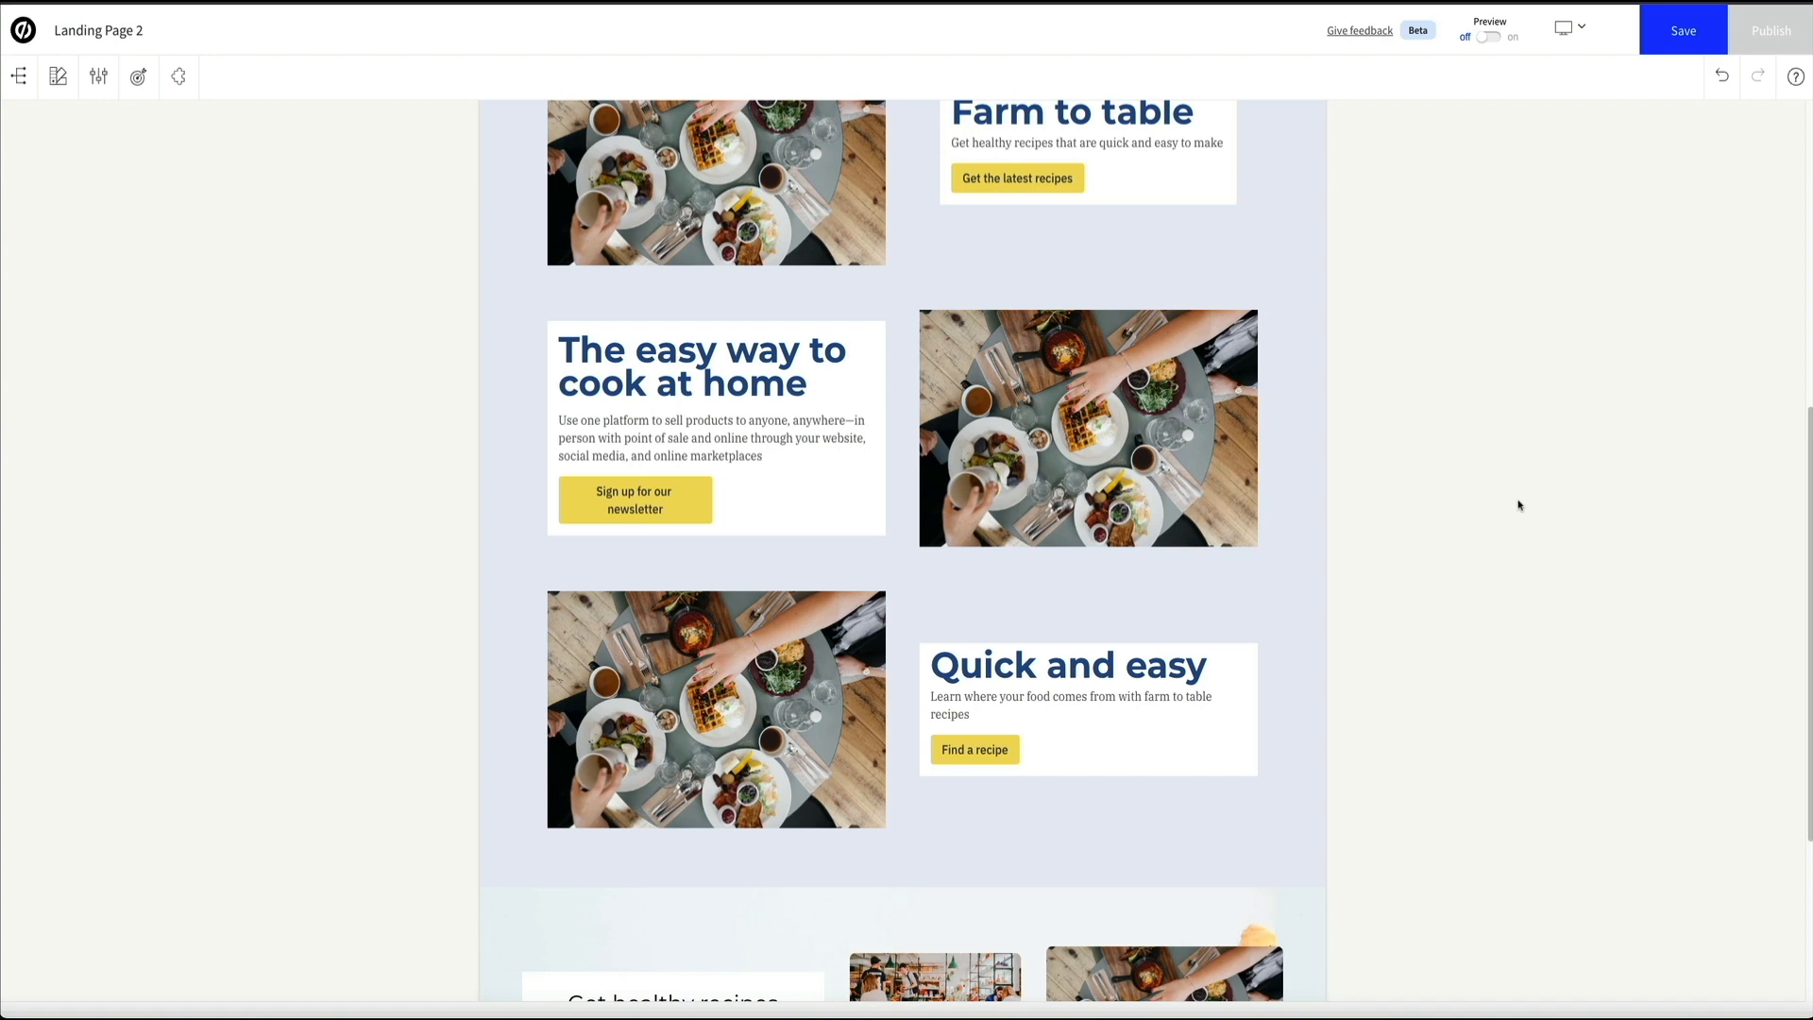
Step: Look over the edited desktop layout down to the footer and back up to the header
{"action": "scroll", "coordinate": [1518, 505], "scroll_direction": "down", "scroll_amount": 3}
{"action": "scroll", "coordinate": [1518, 505], "scroll_direction": "down", "scroll_amount": 1}
{"action": "scroll", "coordinate": [1519, 505], "scroll_direction": "up", "scroll_amount": 3}
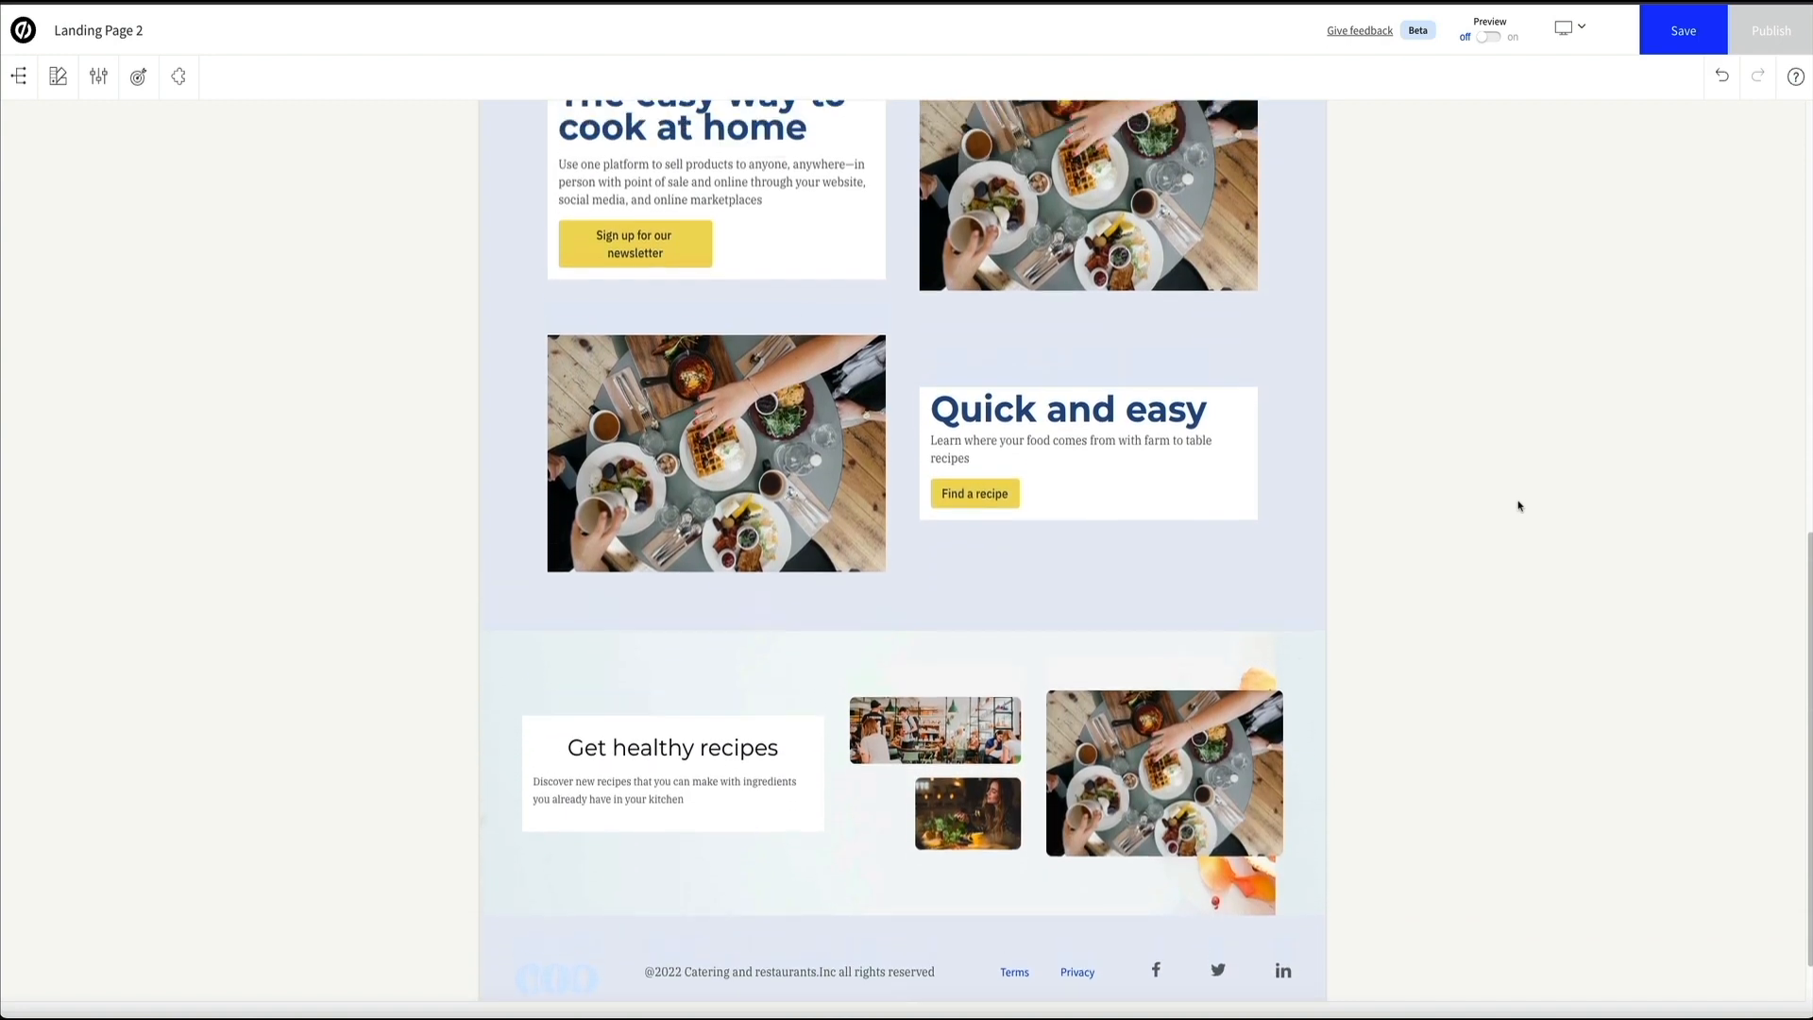
{"action": "scroll", "coordinate": [1519, 505], "scroll_direction": "up", "scroll_amount": 3}
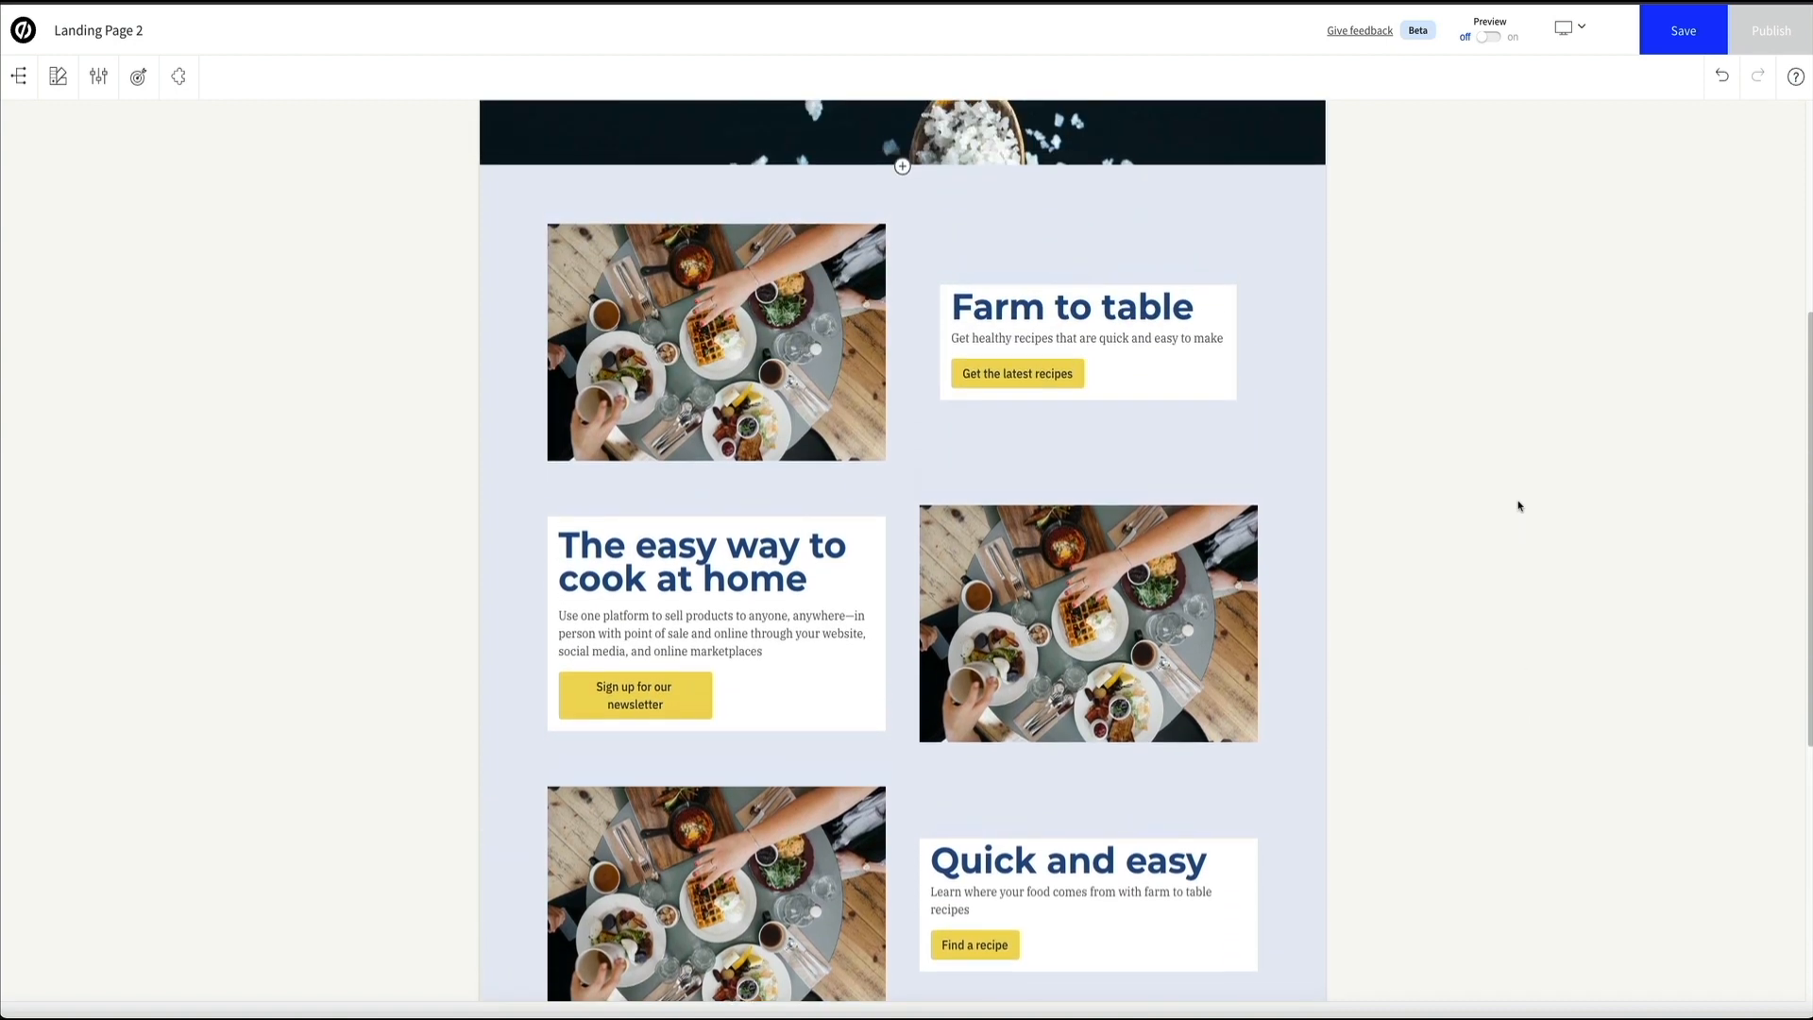
{"action": "scroll", "coordinate": [1518, 505], "scroll_direction": "up", "scroll_amount": 2}
{"action": "scroll", "coordinate": [1519, 506], "scroll_direction": "up", "scroll_amount": 3}
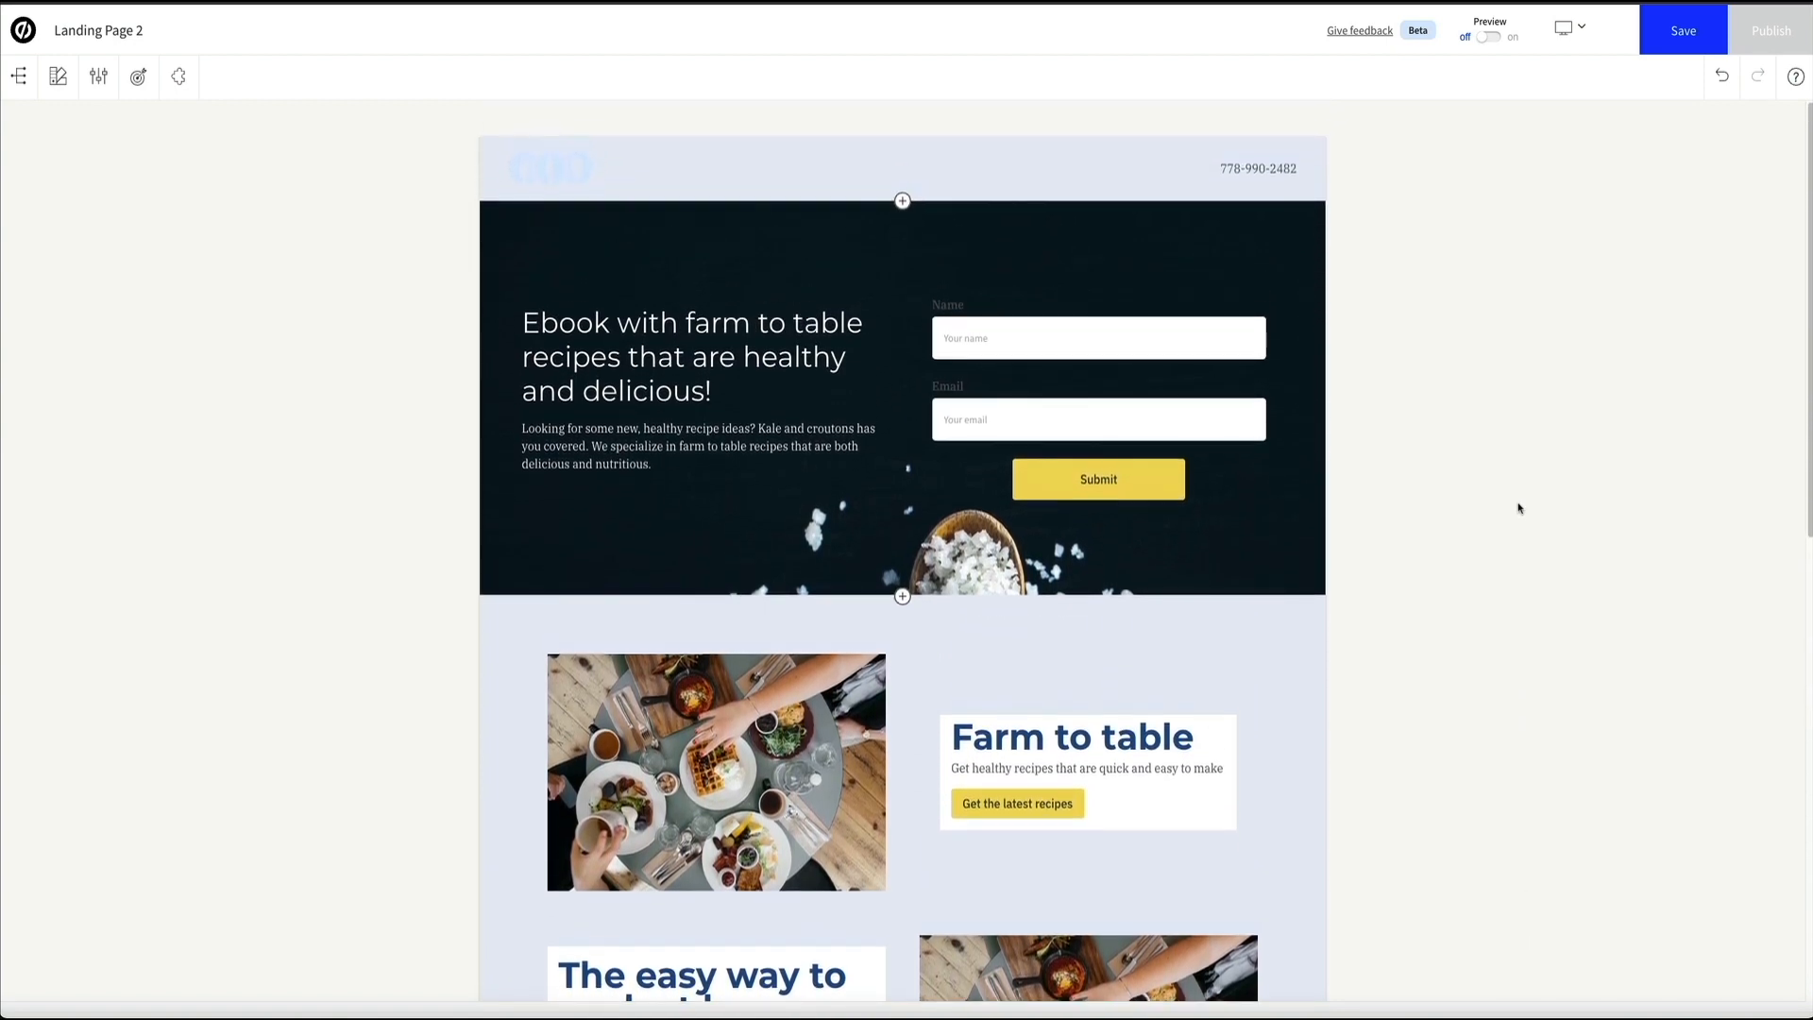
Step: Turn on the desktop preview, look over the page down to the footer and back, and turn the preview off
{"action": "left_click", "coordinate": [1489, 38]}
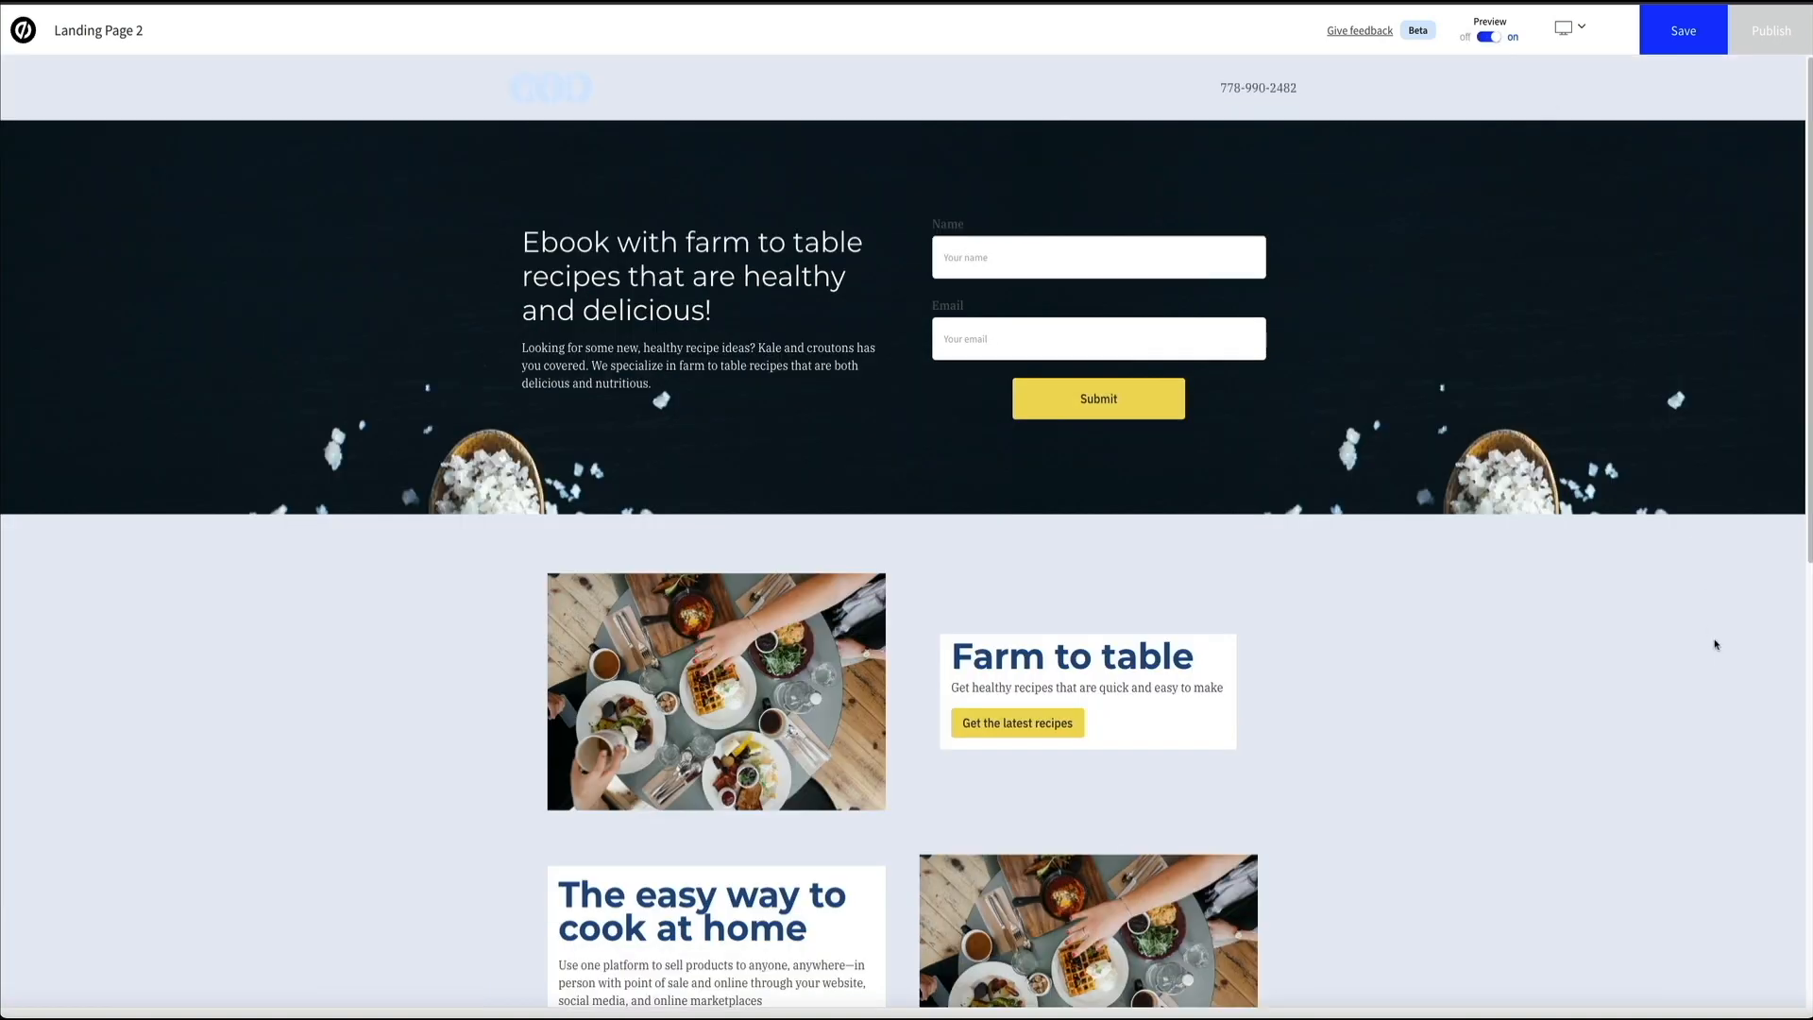
{"action": "scroll", "coordinate": [1716, 645], "scroll_direction": "down", "scroll_amount": 2}
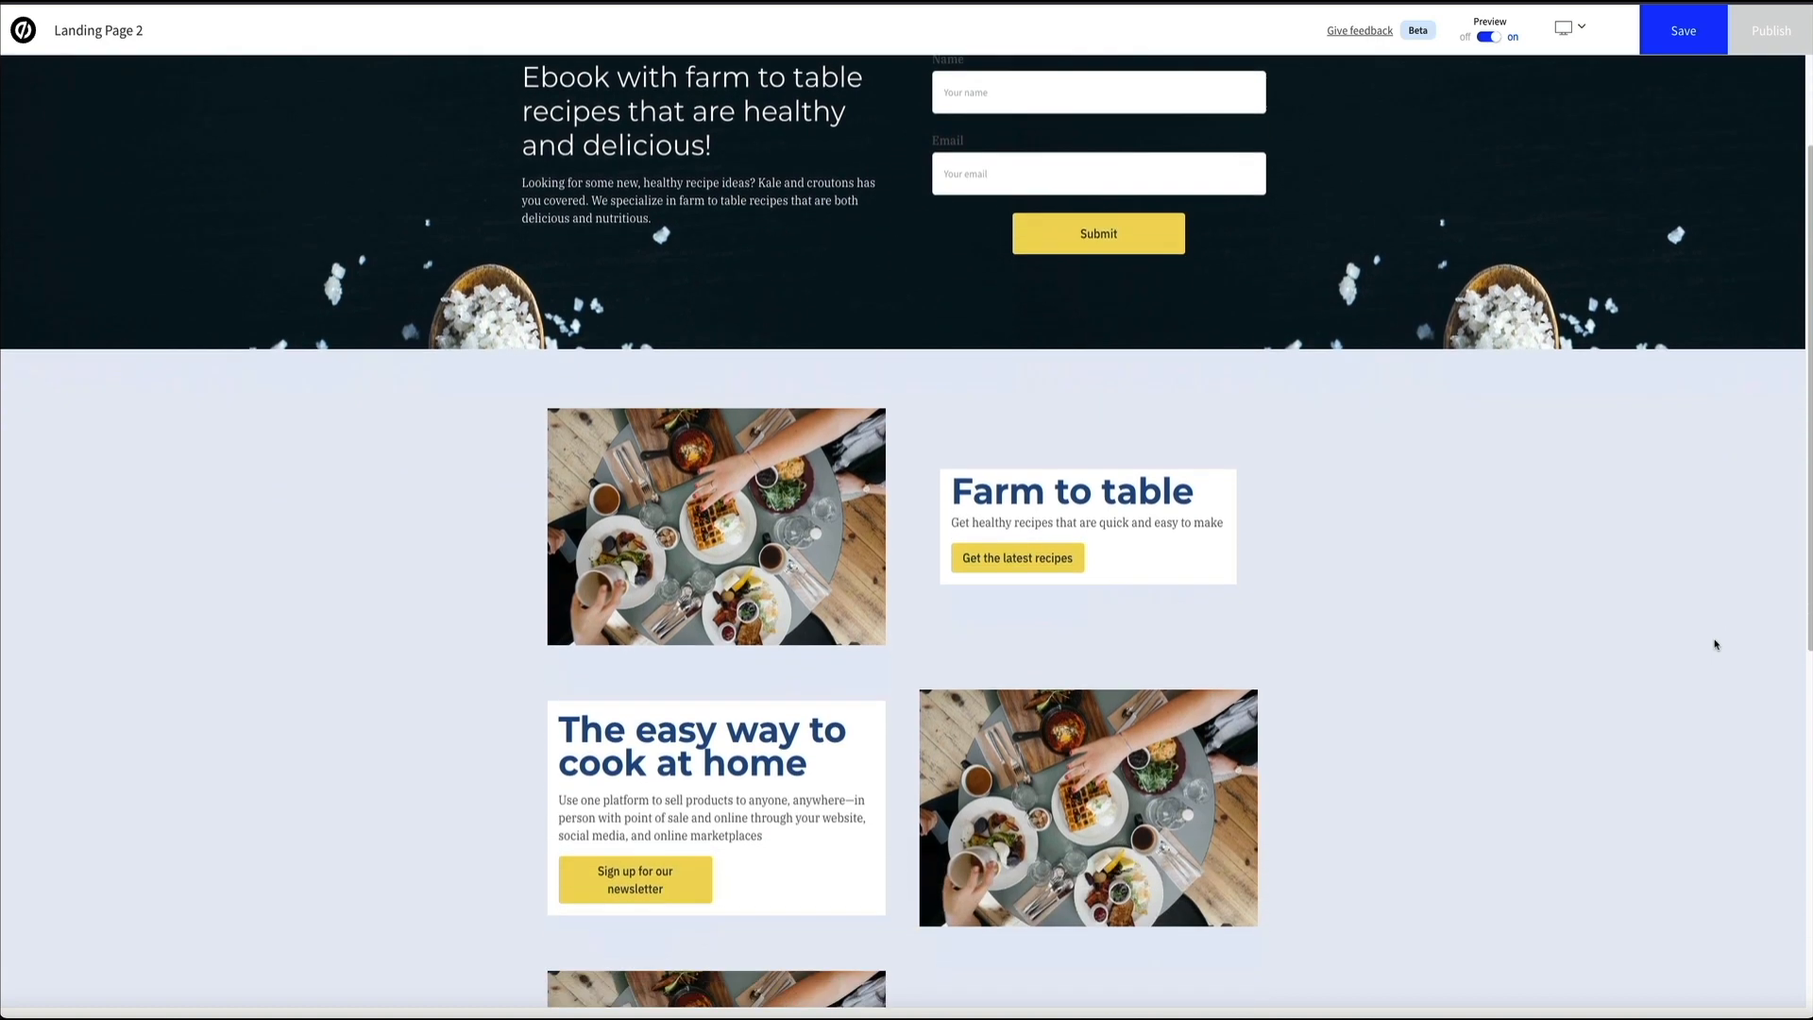
{"action": "scroll", "coordinate": [1716, 645], "scroll_direction": "down", "scroll_amount": 4}
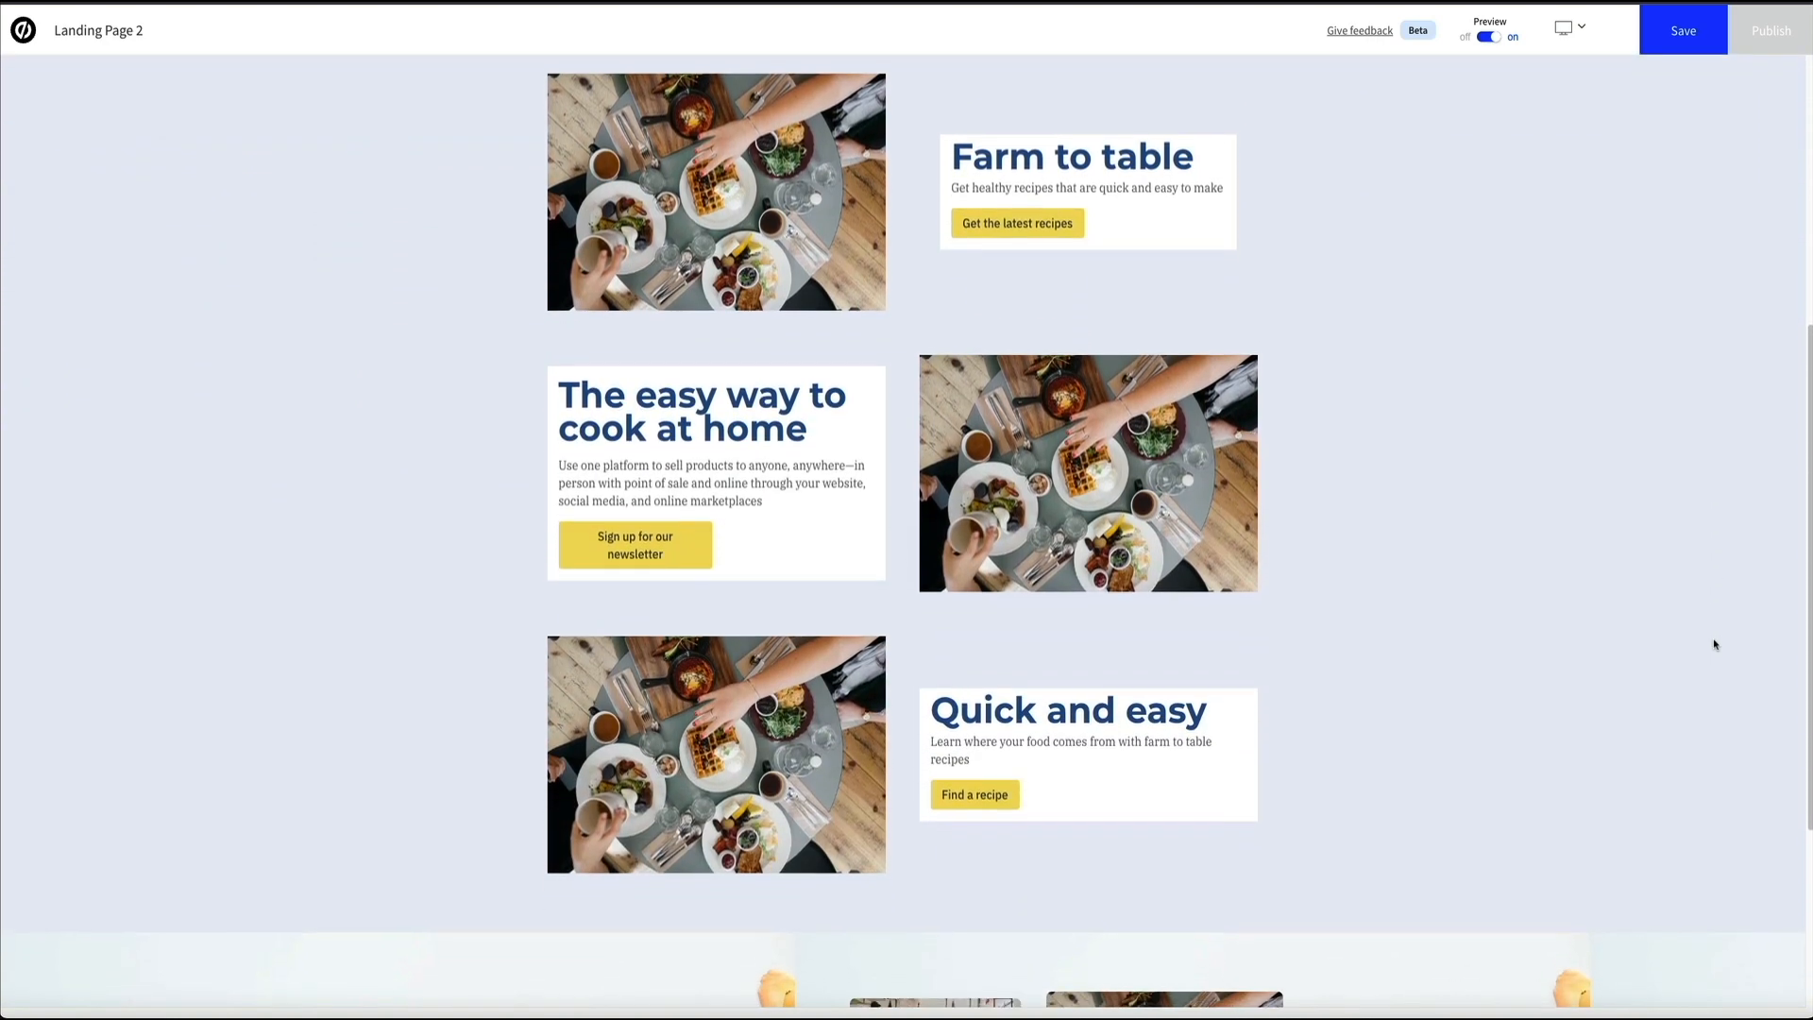
{"action": "scroll", "coordinate": [1715, 644], "scroll_direction": "down", "scroll_amount": 3}
{"action": "scroll", "coordinate": [1716, 645], "scroll_direction": "down", "scroll_amount": 1}
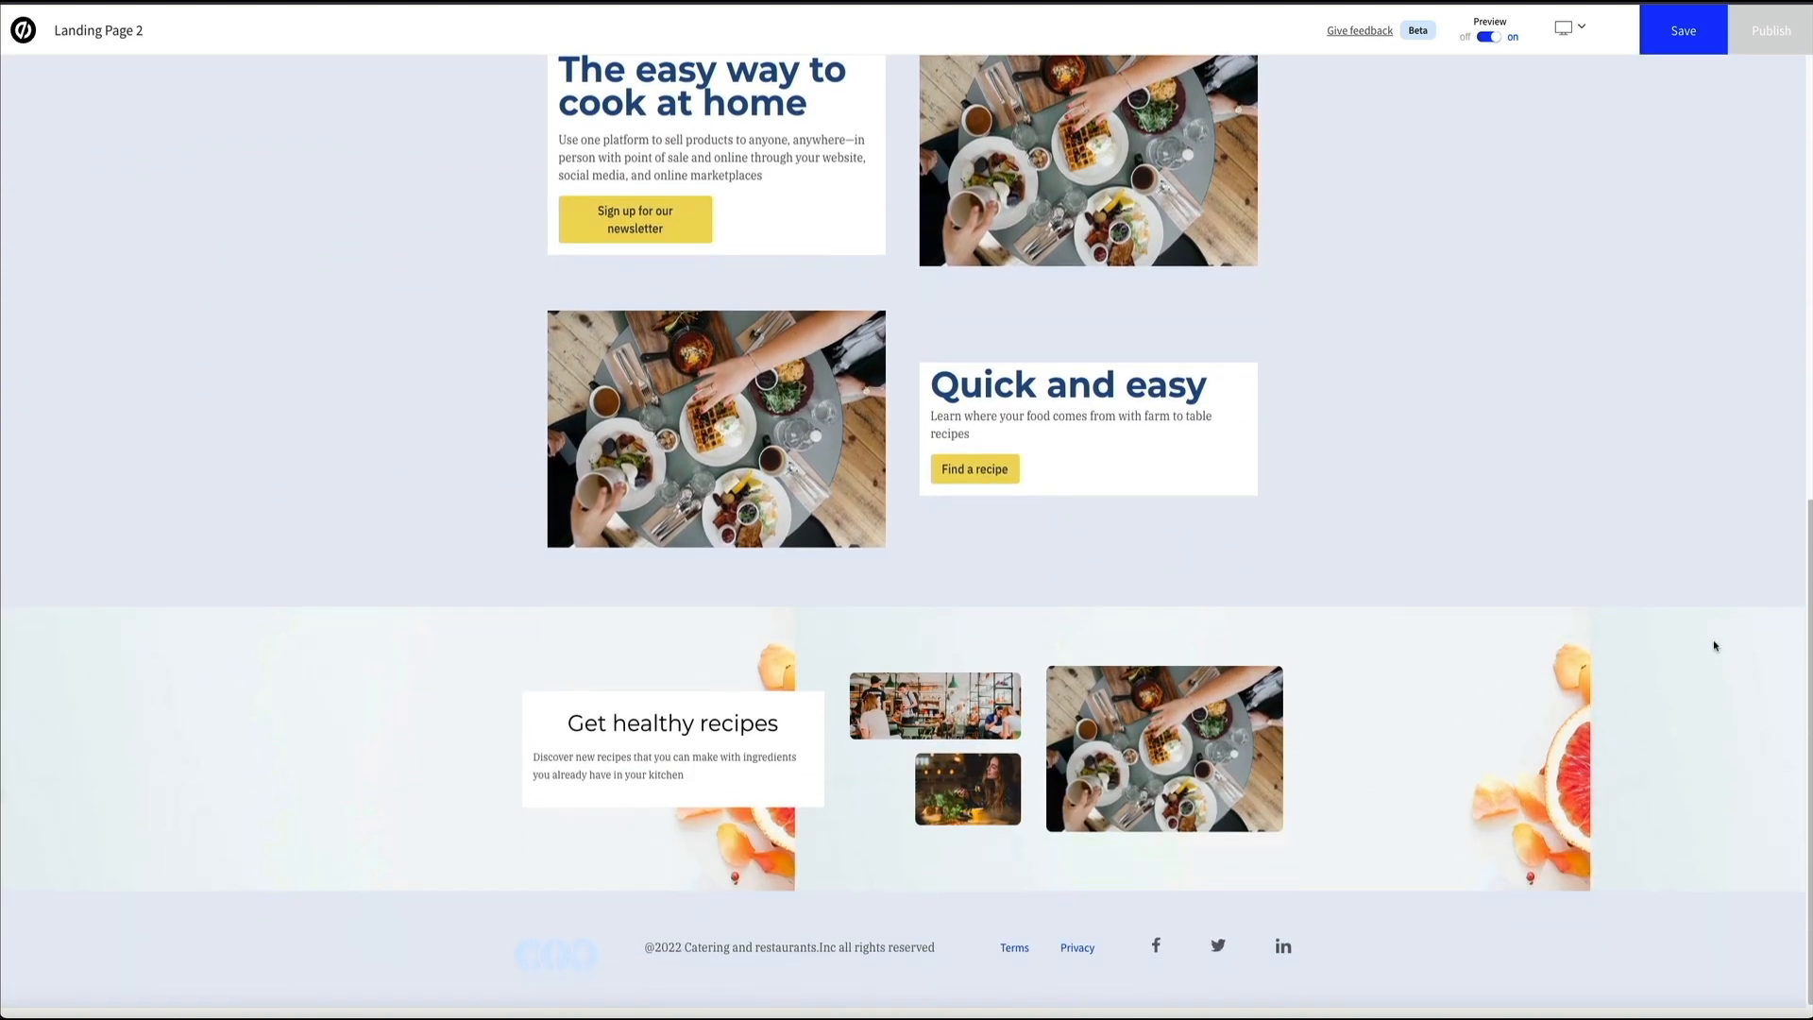
{"action": "scroll", "coordinate": [1715, 646], "scroll_direction": "up", "scroll_amount": 5}
{"action": "scroll", "coordinate": [1713, 646], "scroll_direction": "up", "scroll_amount": 4}
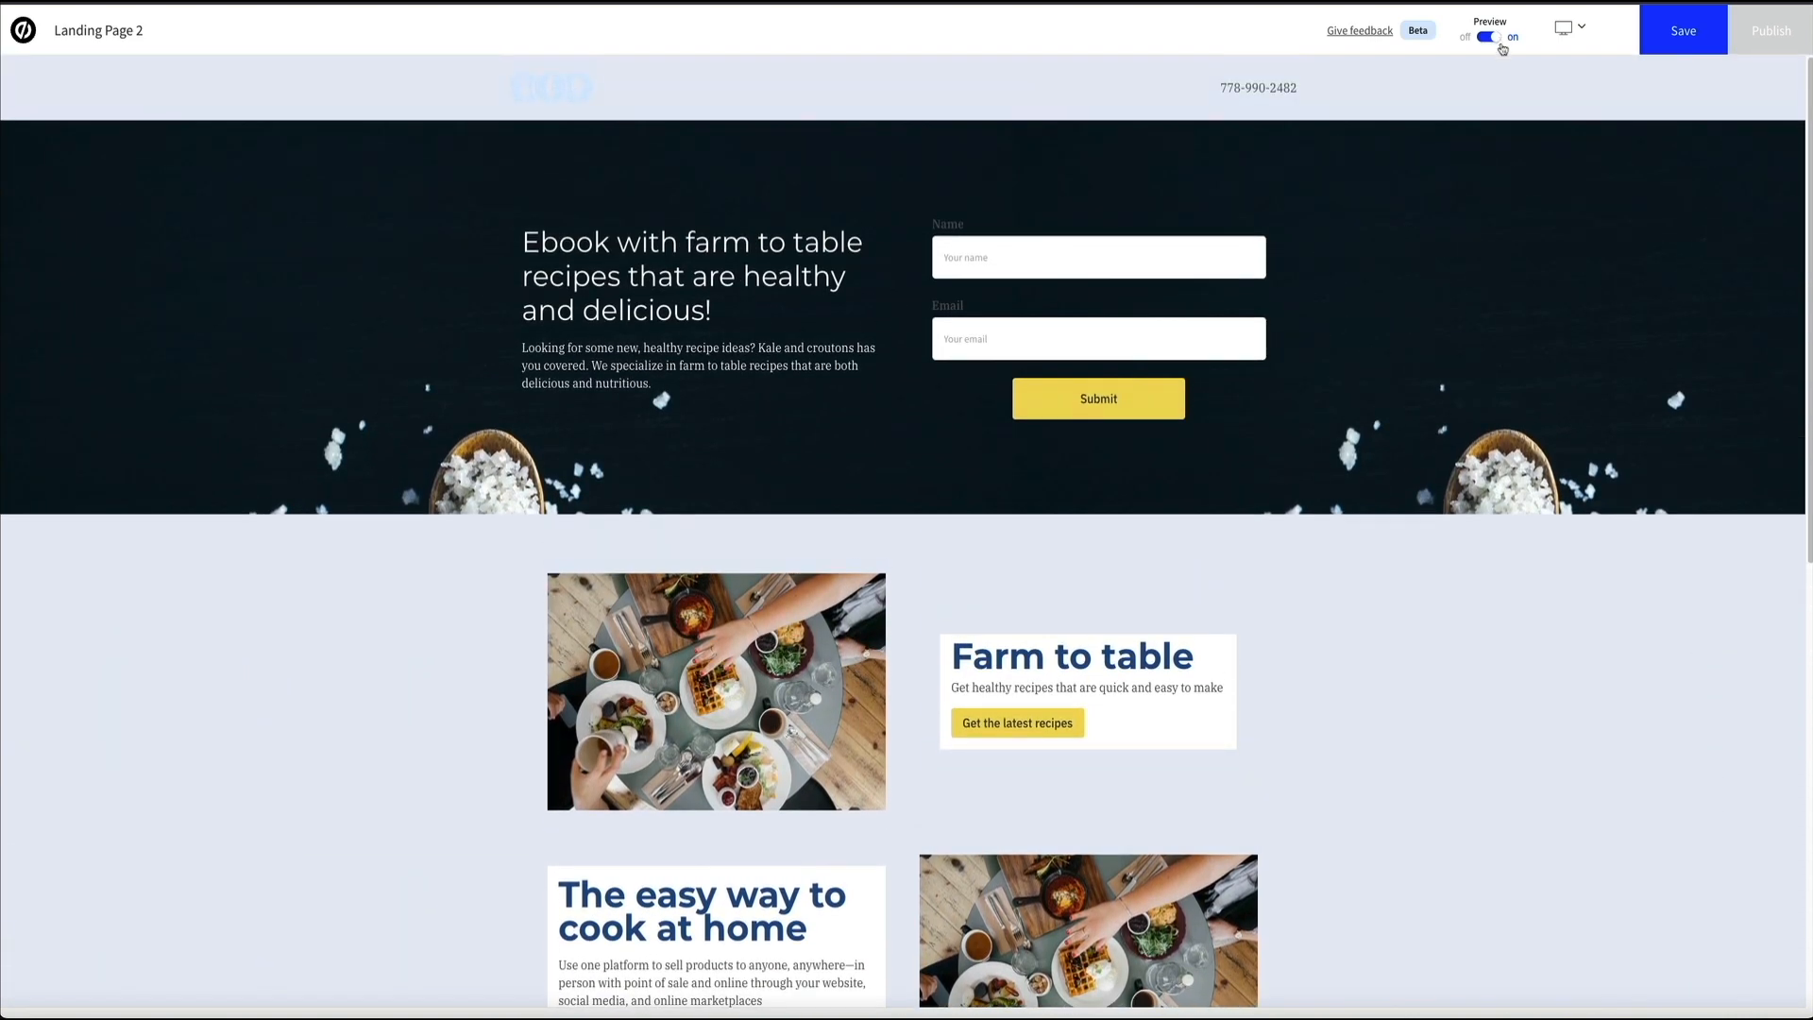
{"action": "left_click", "coordinate": [1490, 37]}
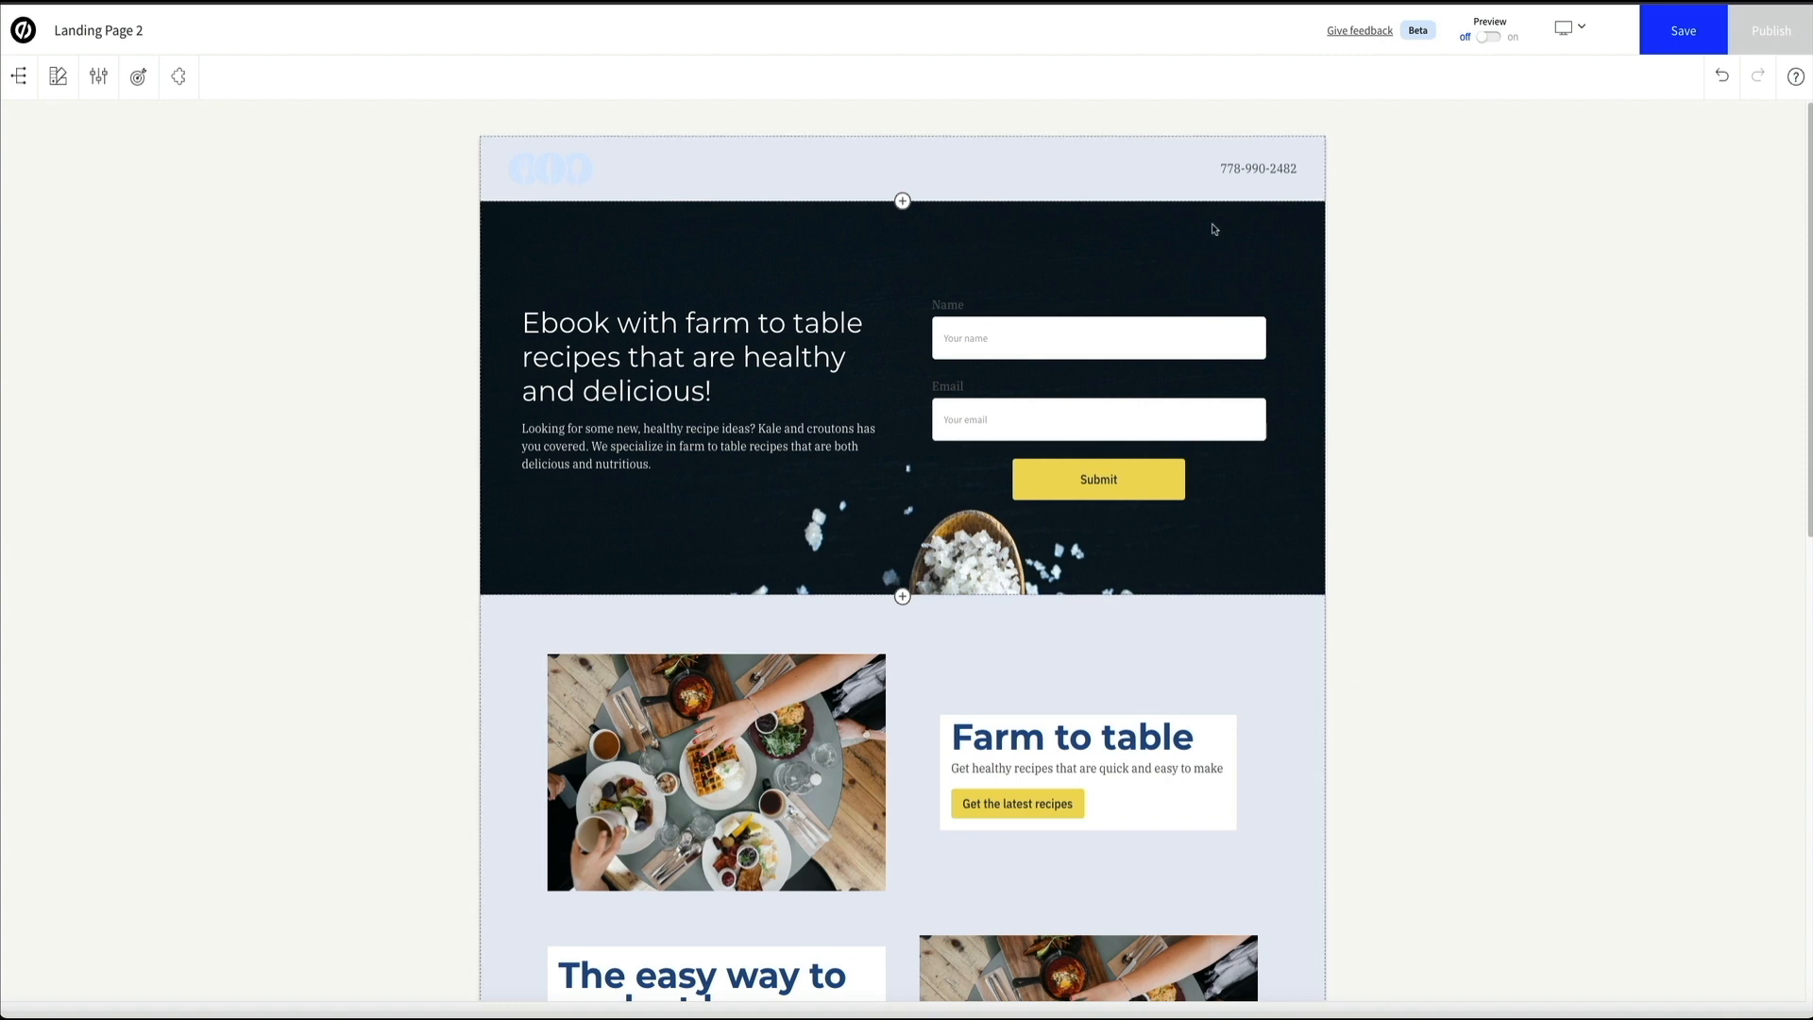
Step: Try the apples-and-pie table photo from the image library as the form section's background image and check it in the preview
{"action": "mouse_move", "coordinate": [1216, 228]}
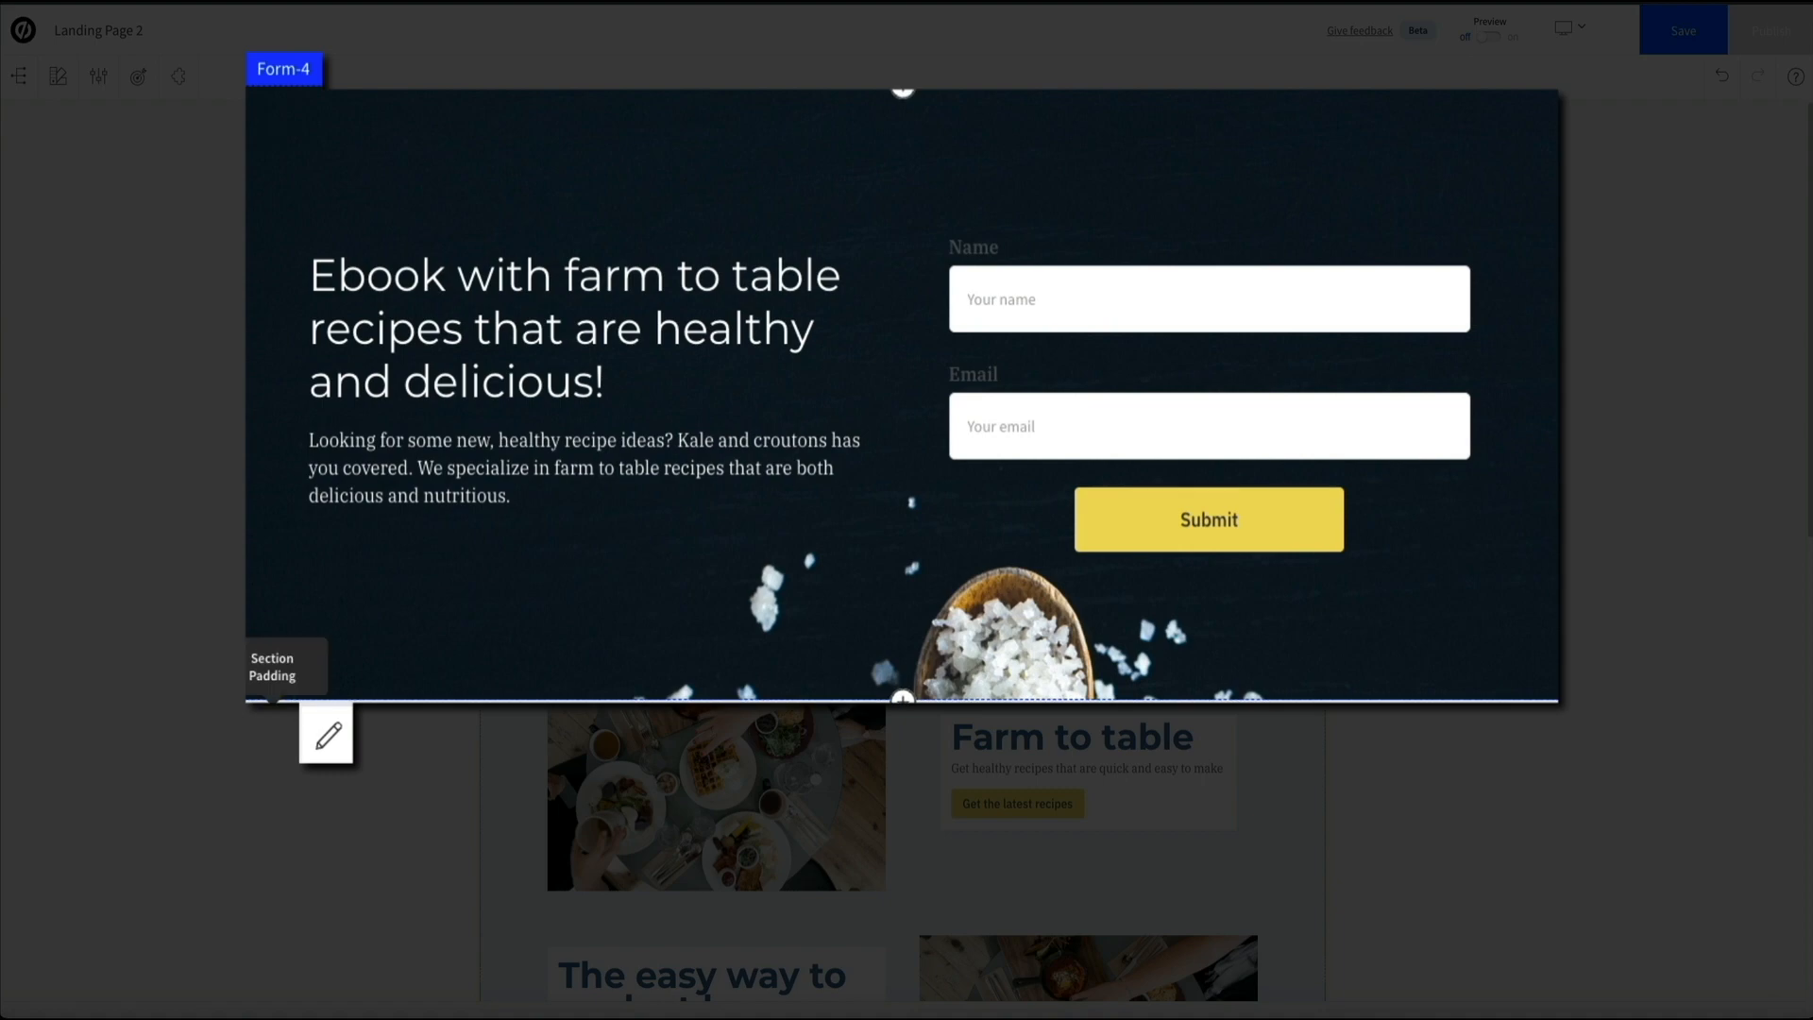
{"action": "left_click", "coordinate": [333, 748]}
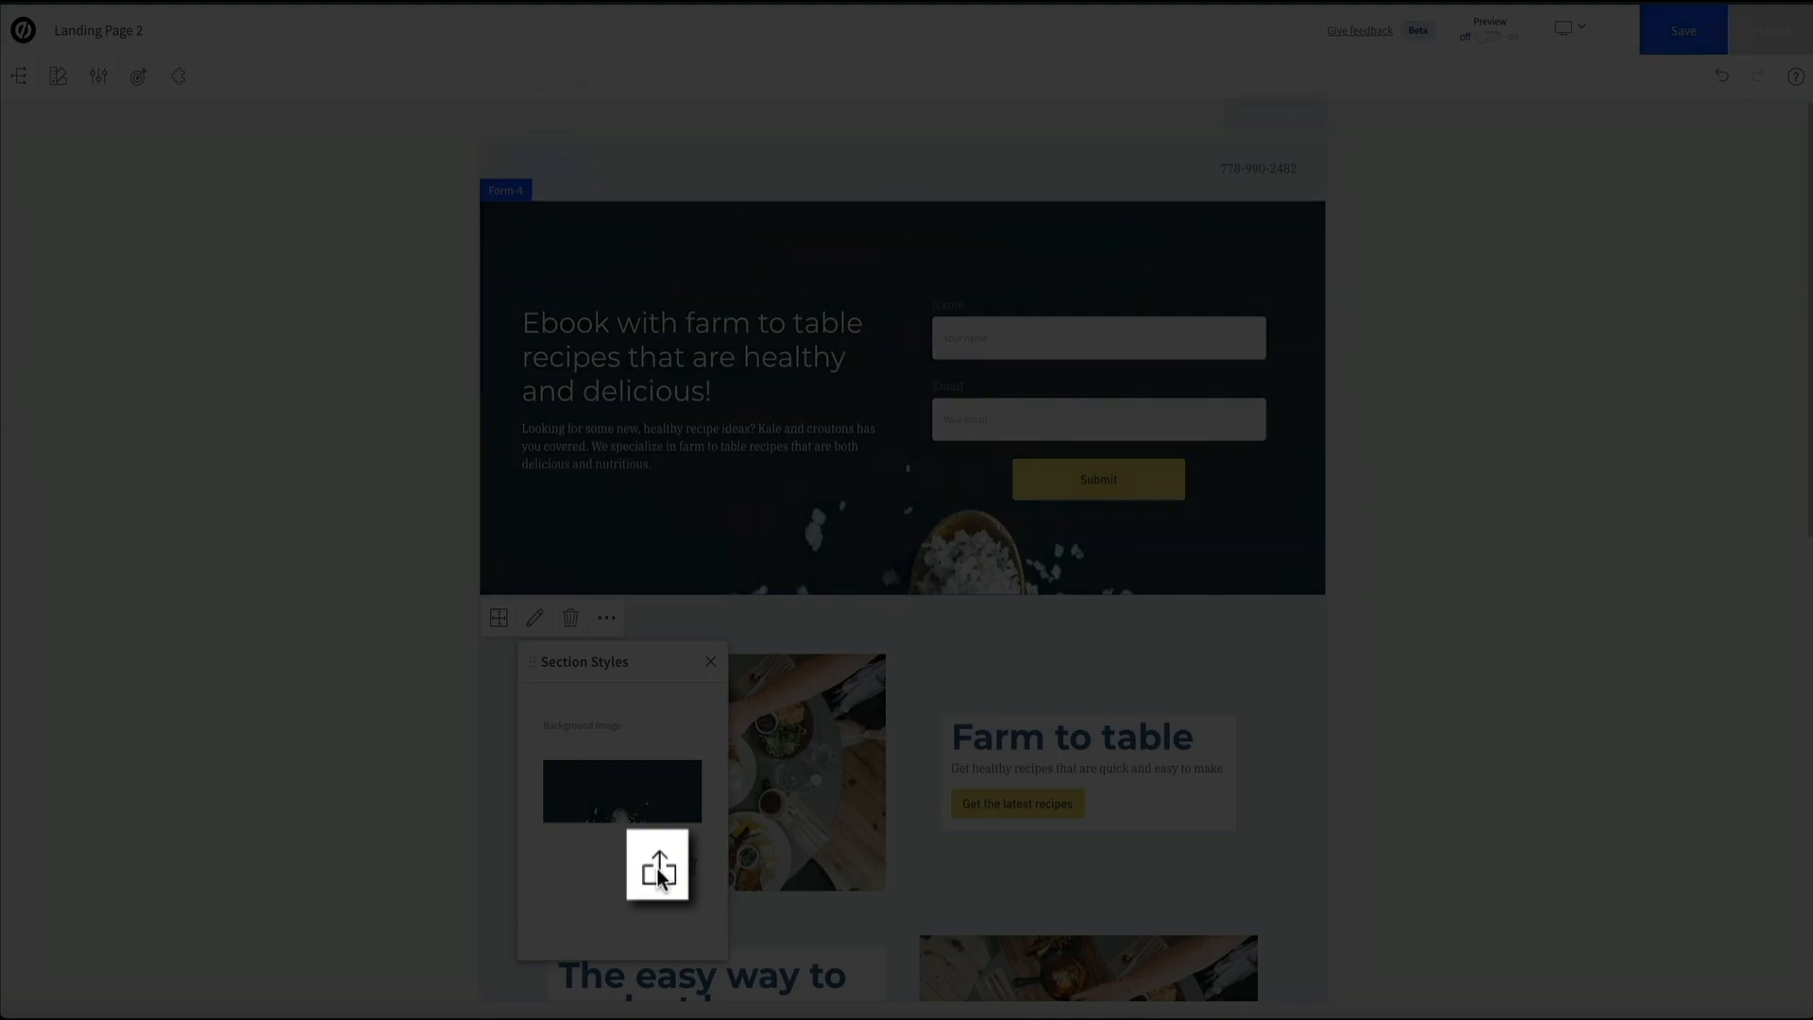
{"action": "left_click", "coordinate": [659, 876]}
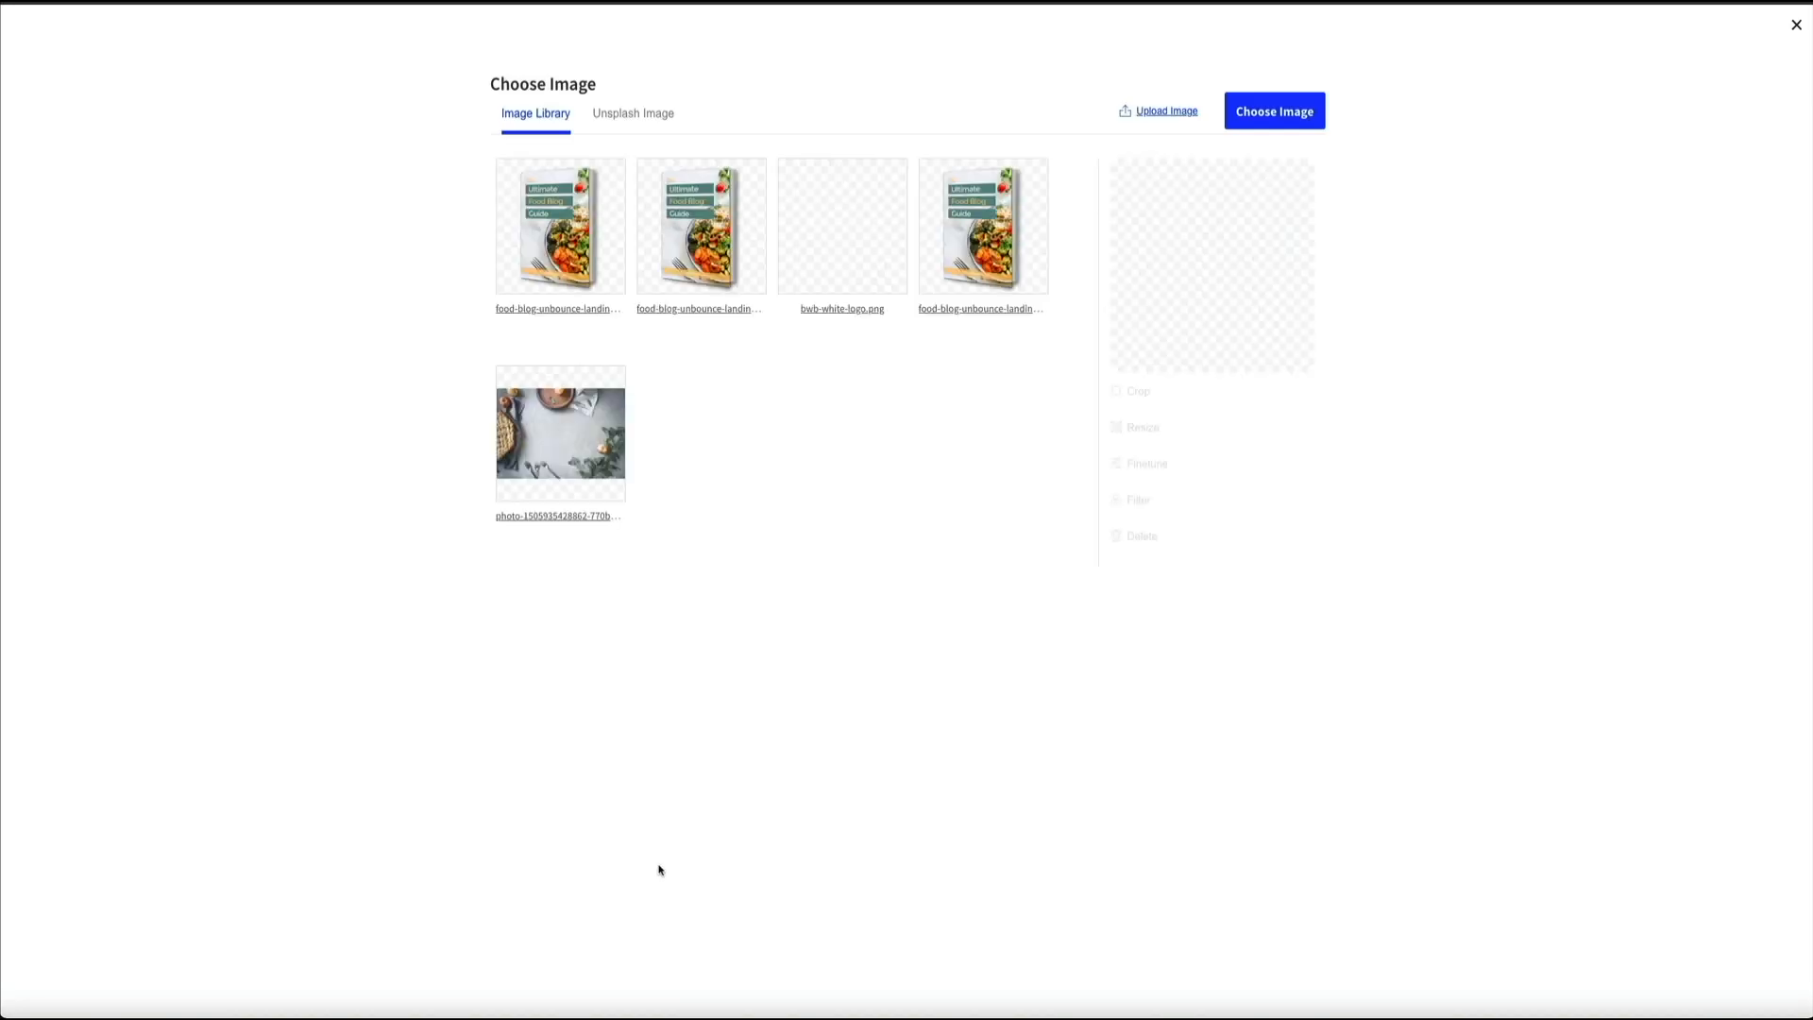
{"action": "left_click", "coordinate": [587, 440]}
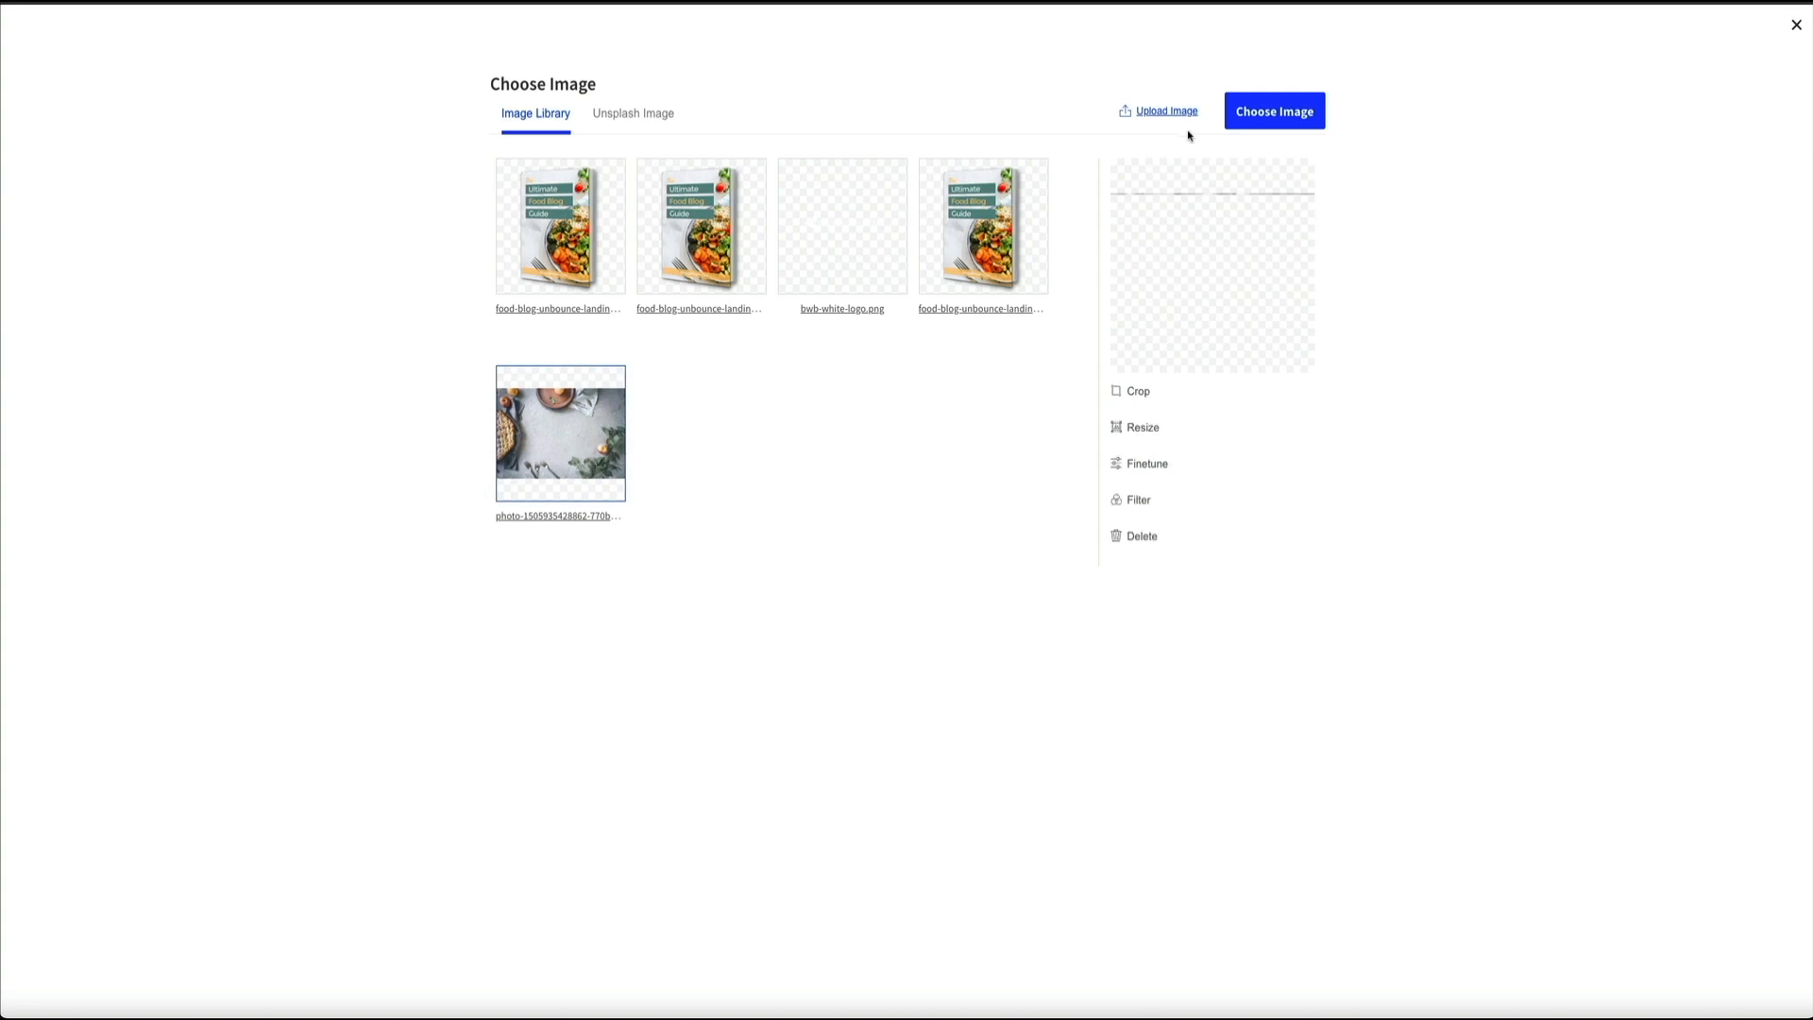
{"action": "left_click", "coordinate": [1292, 120]}
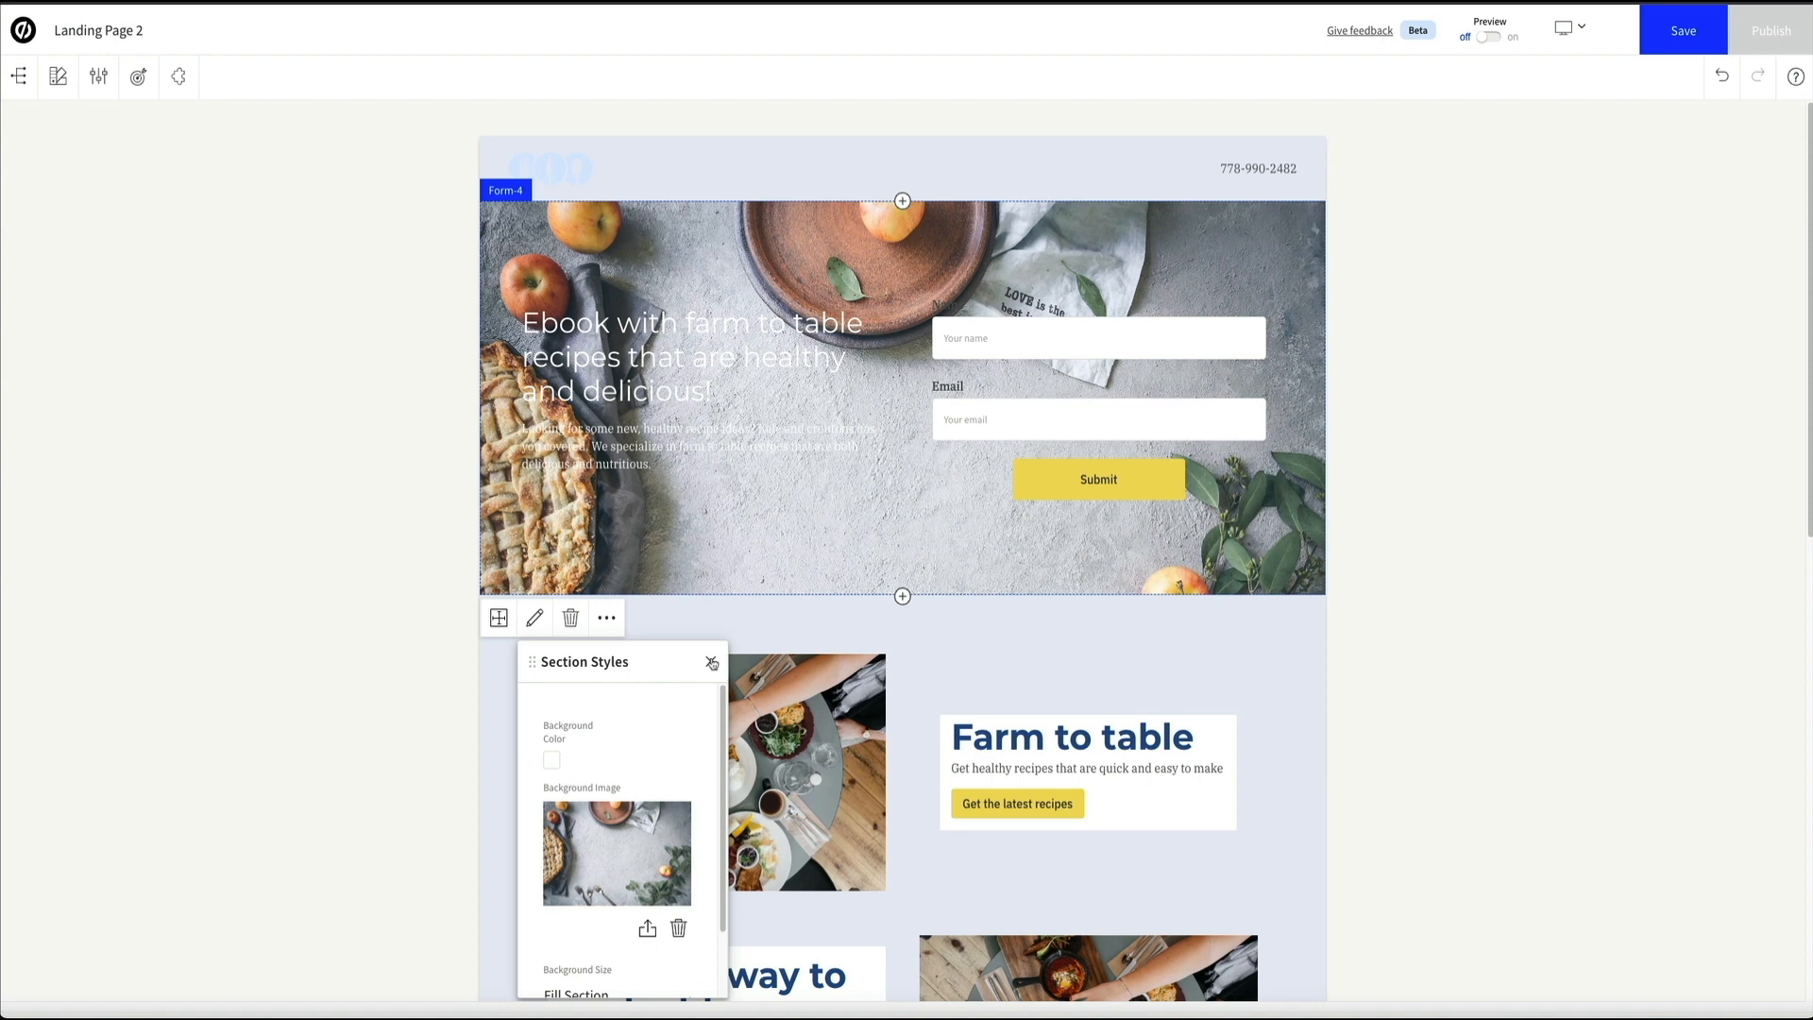
{"action": "left_click", "coordinate": [712, 664]}
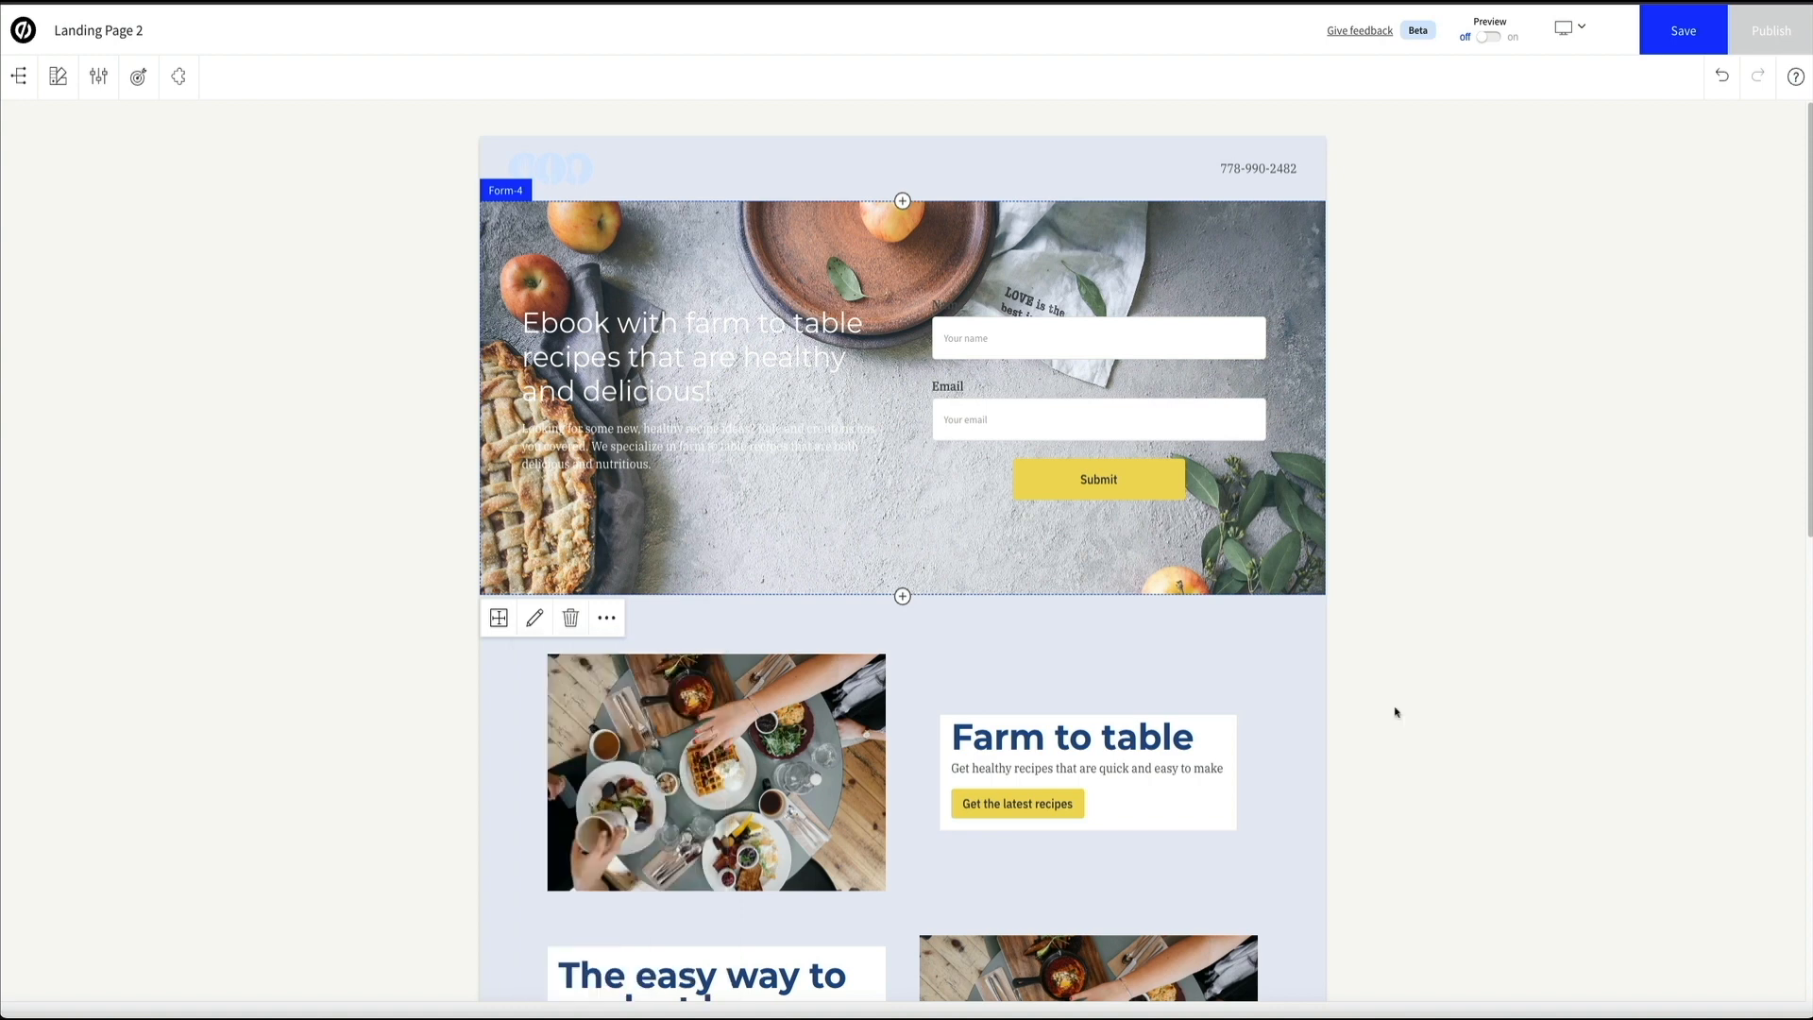
{"action": "left_click", "coordinate": [1484, 38]}
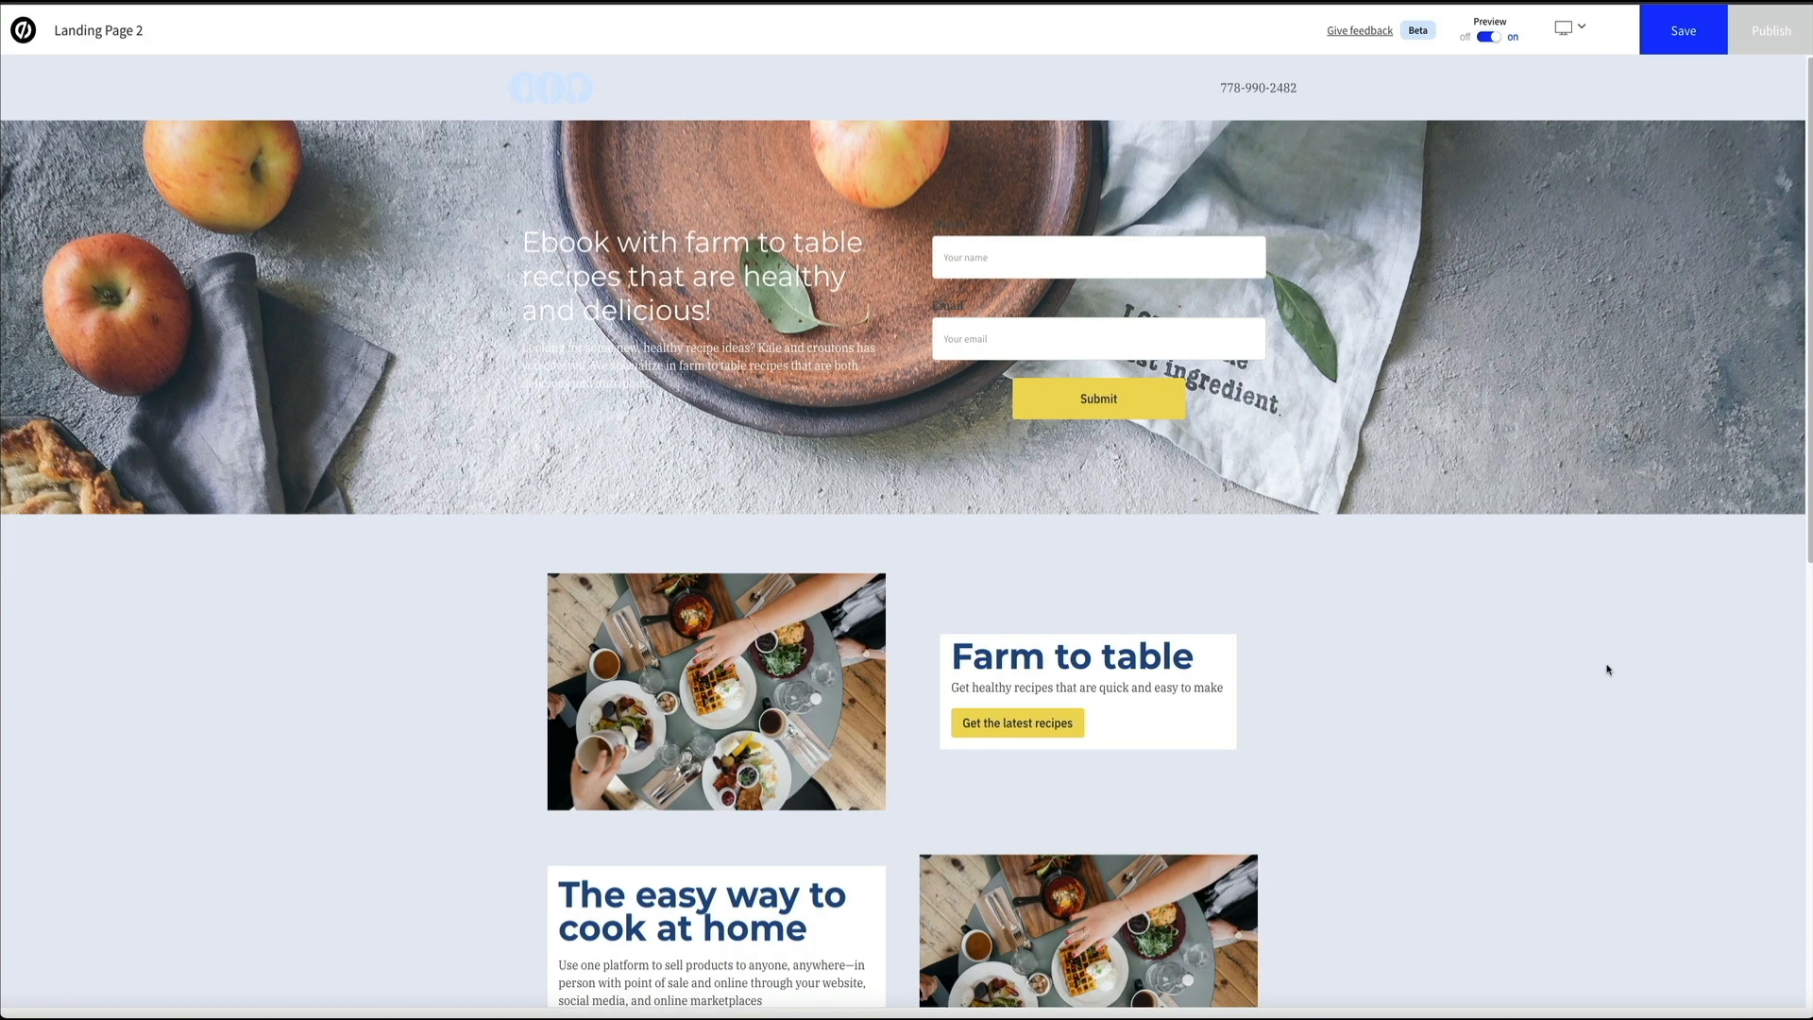
{"action": "left_click", "coordinate": [1500, 39]}
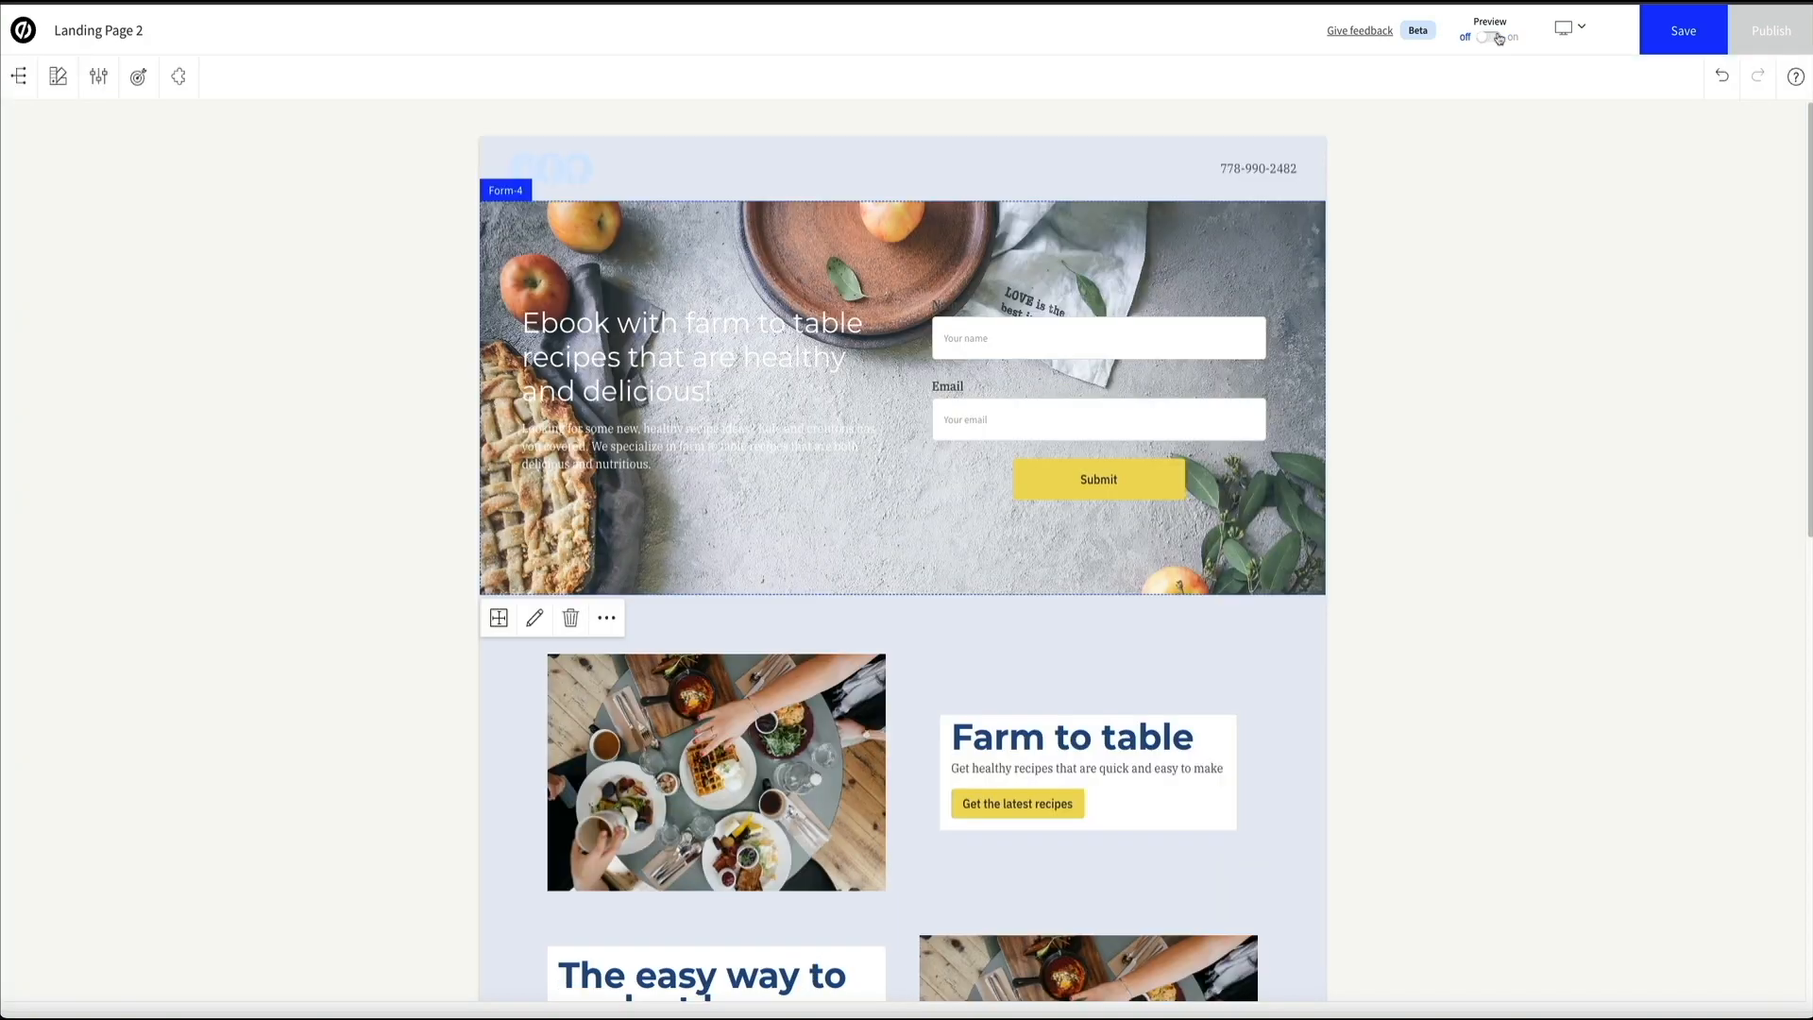
Step: Set the text color of the paragraph below the hero heading to near-black 151212
{"action": "left_click", "coordinate": [680, 455]}
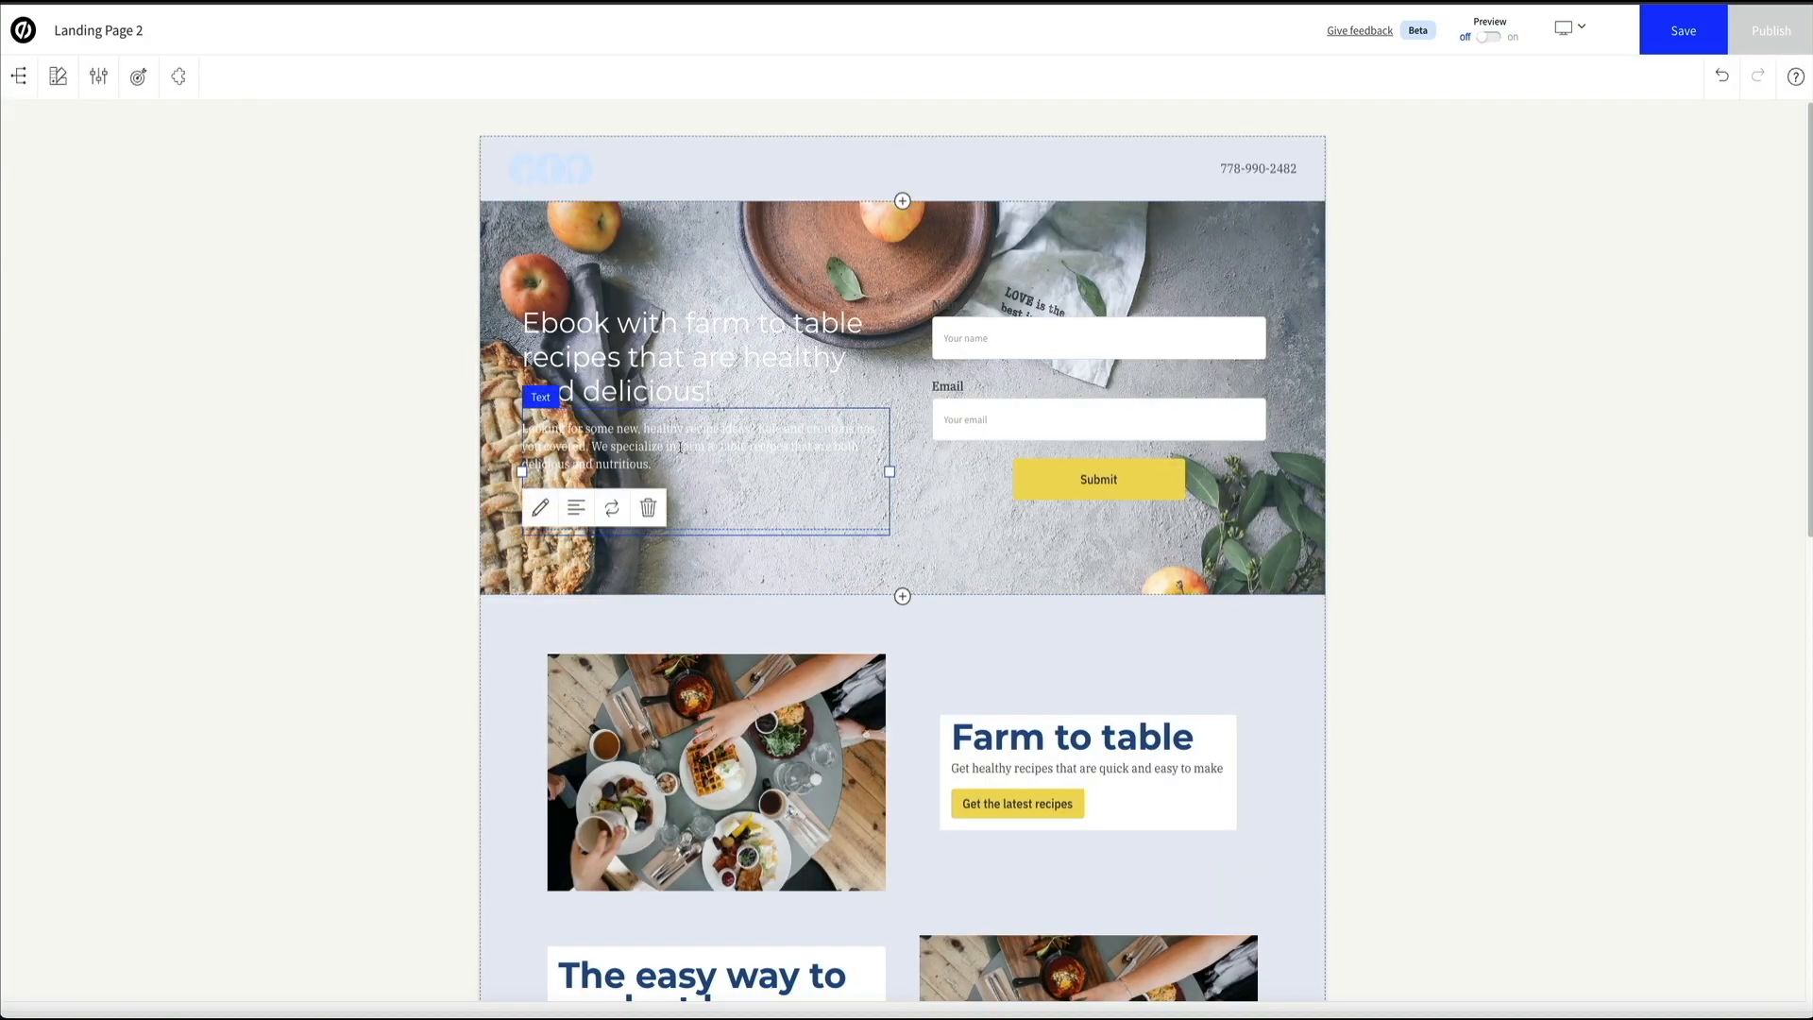
{"action": "left_click", "coordinate": [540, 507]}
{"action": "scroll", "coordinate": [576, 698], "scroll_direction": "down", "scroll_amount": 3}
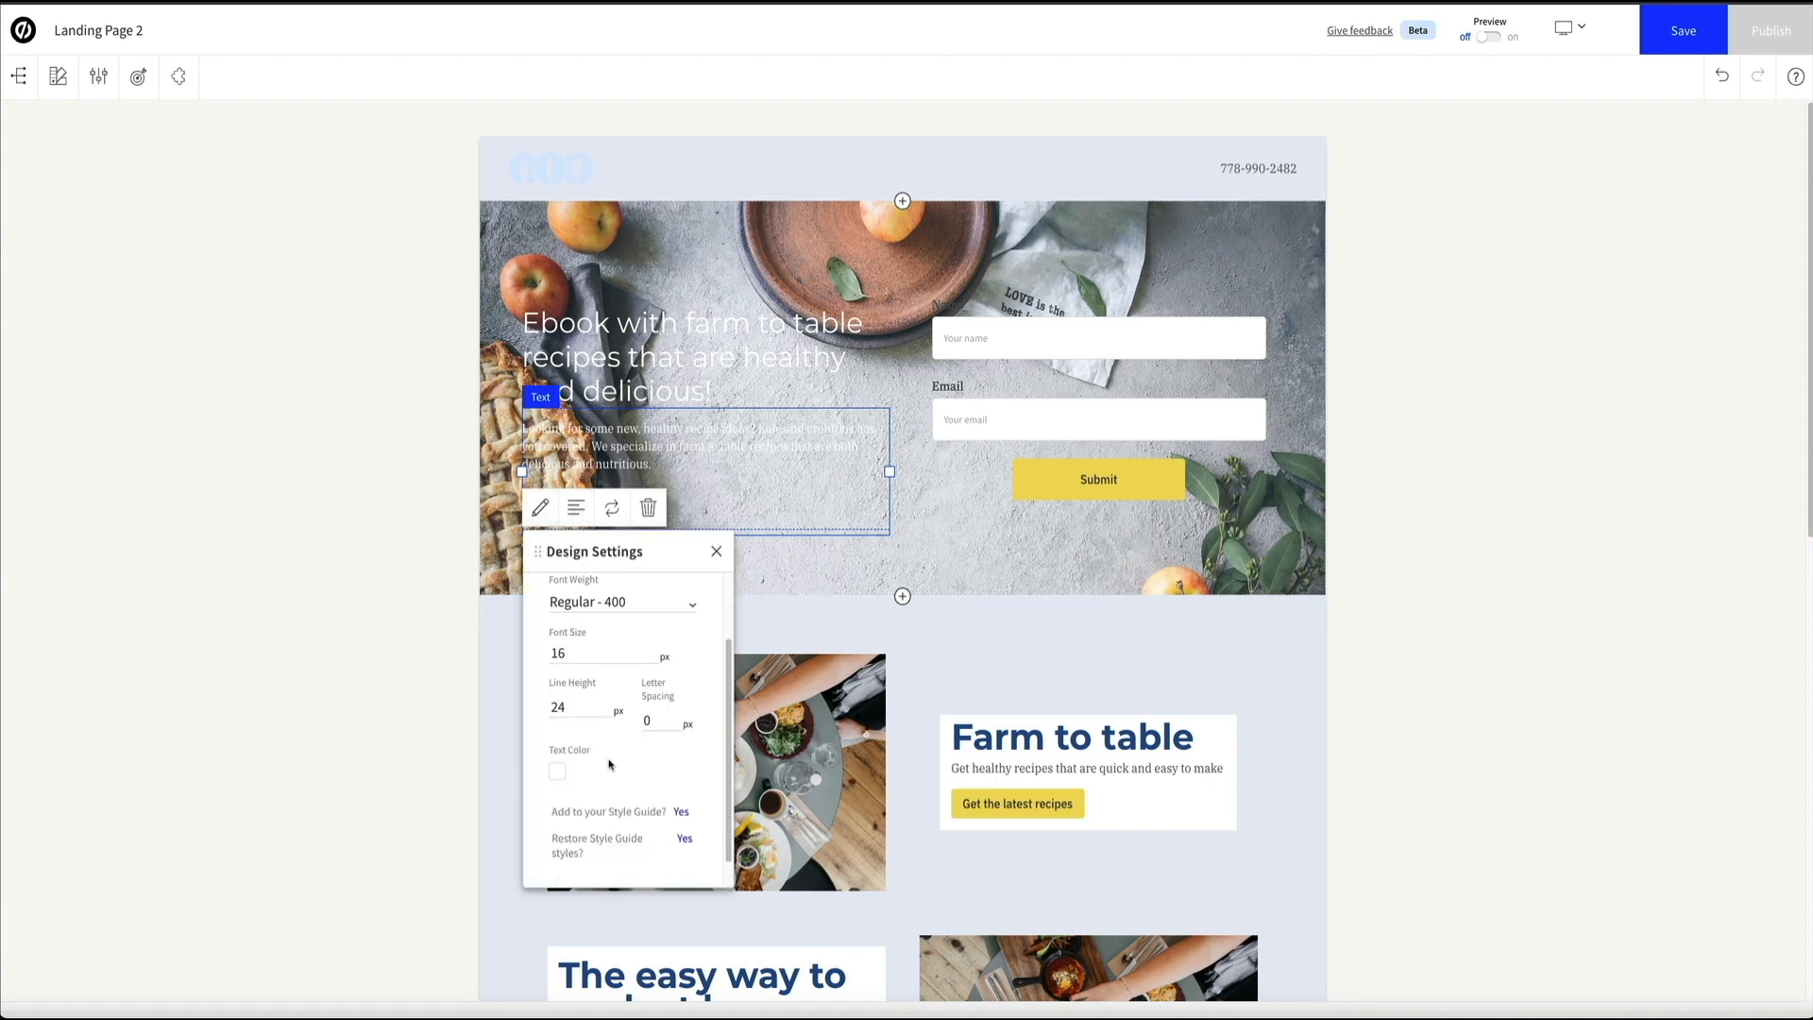
{"action": "left_click", "coordinate": [556, 740]}
{"action": "left_click", "coordinate": [593, 736]}
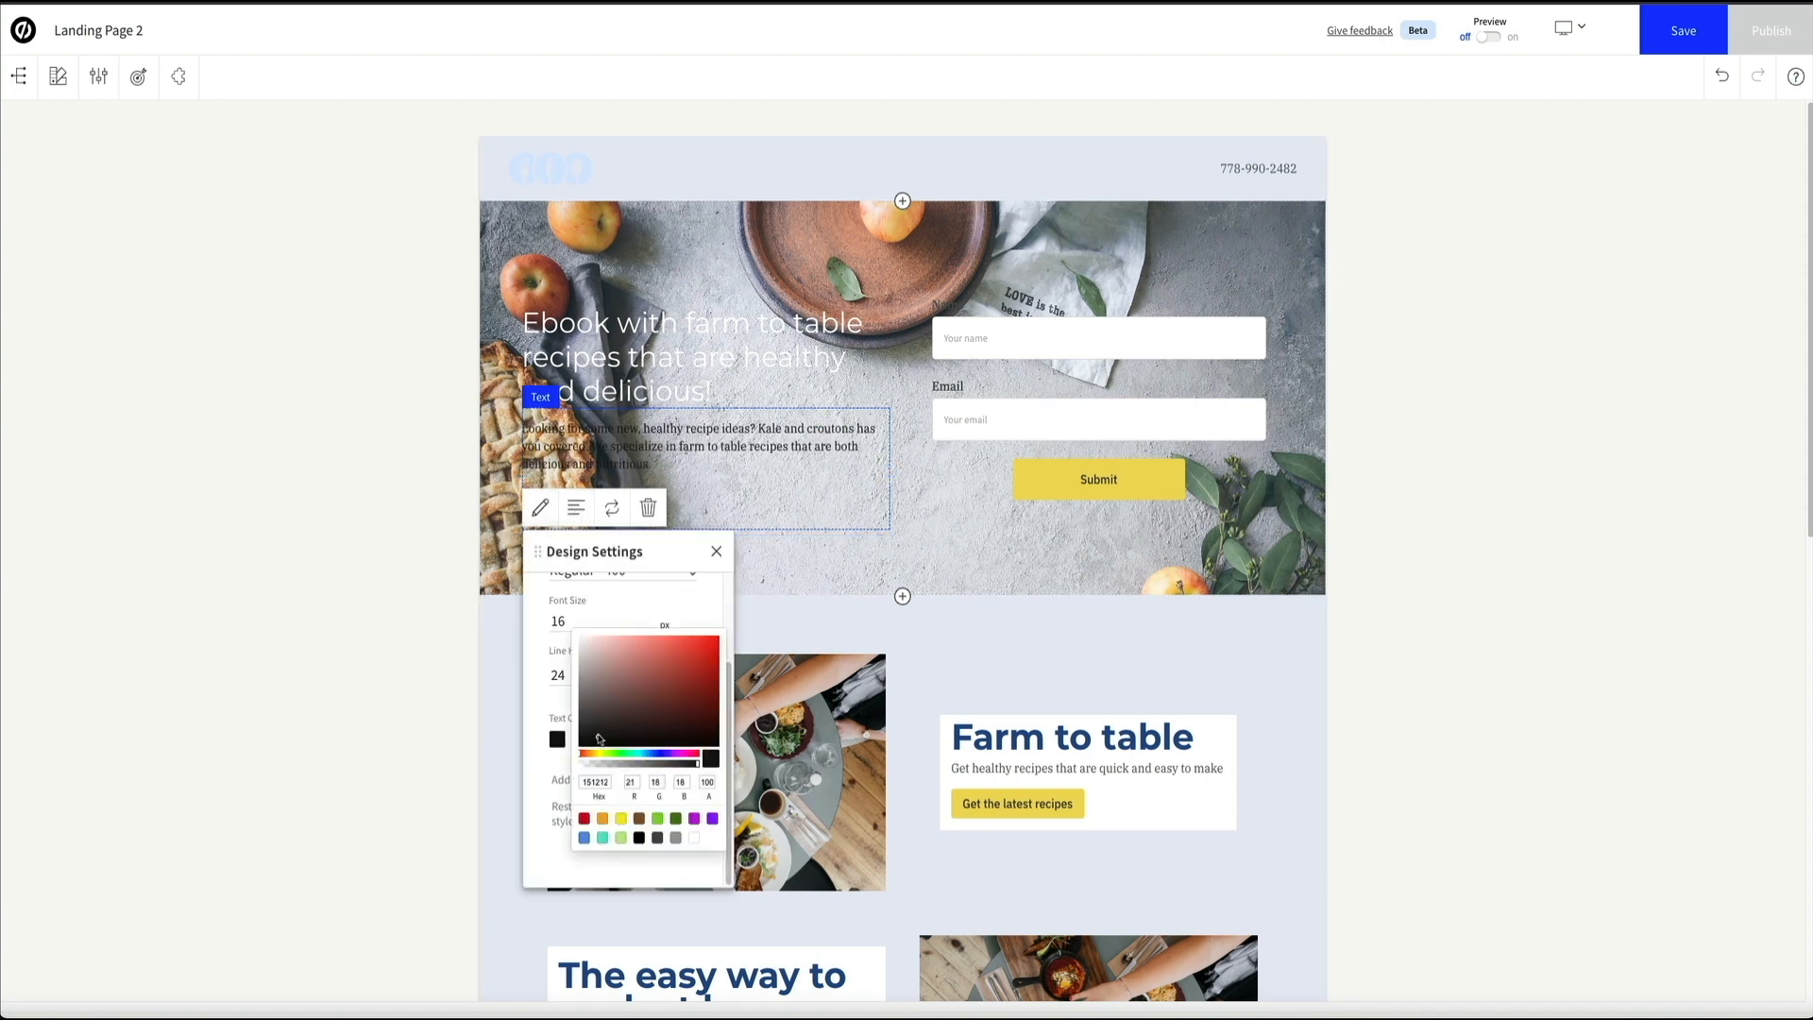
Step: Set the hero heading's text color to near-black 100F0F and its font weight to Bold - 700
{"action": "left_click", "coordinate": [625, 402]}
{"action": "left_click", "coordinate": [540, 430]}
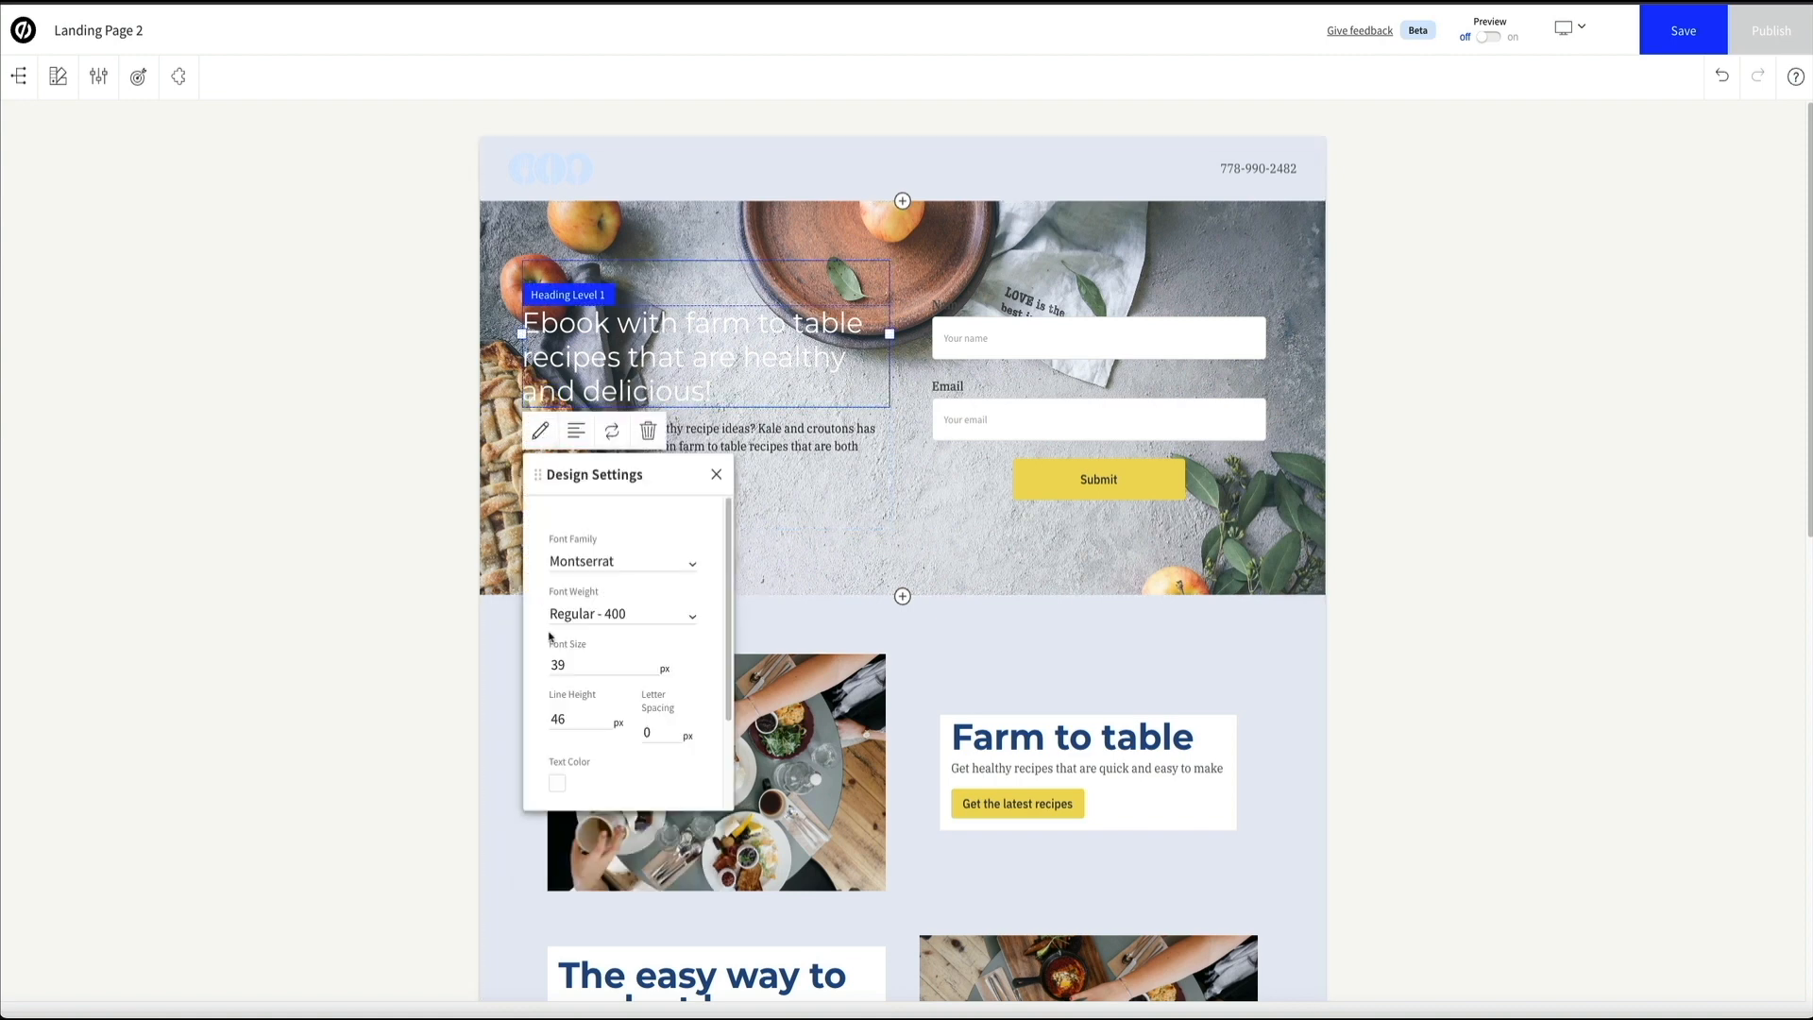
{"action": "left_click", "coordinate": [558, 785]}
{"action": "left_click", "coordinate": [586, 784]}
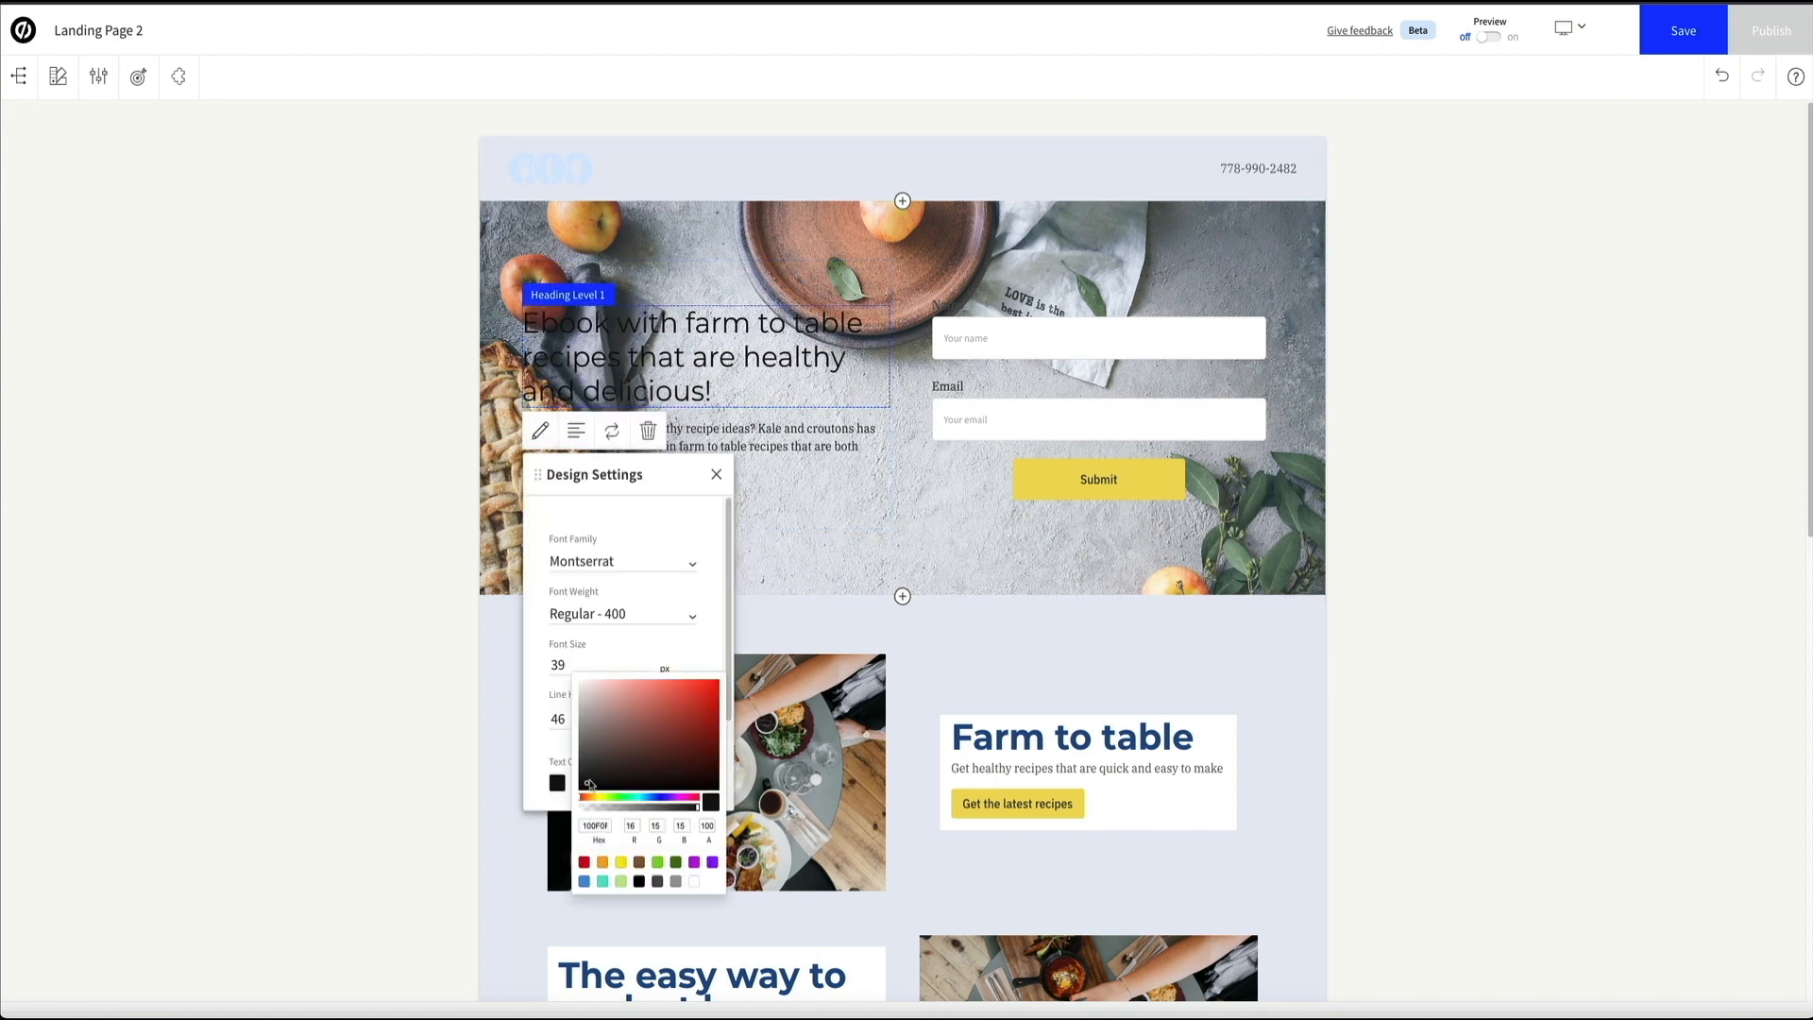
{"action": "left_click", "coordinate": [692, 619]}
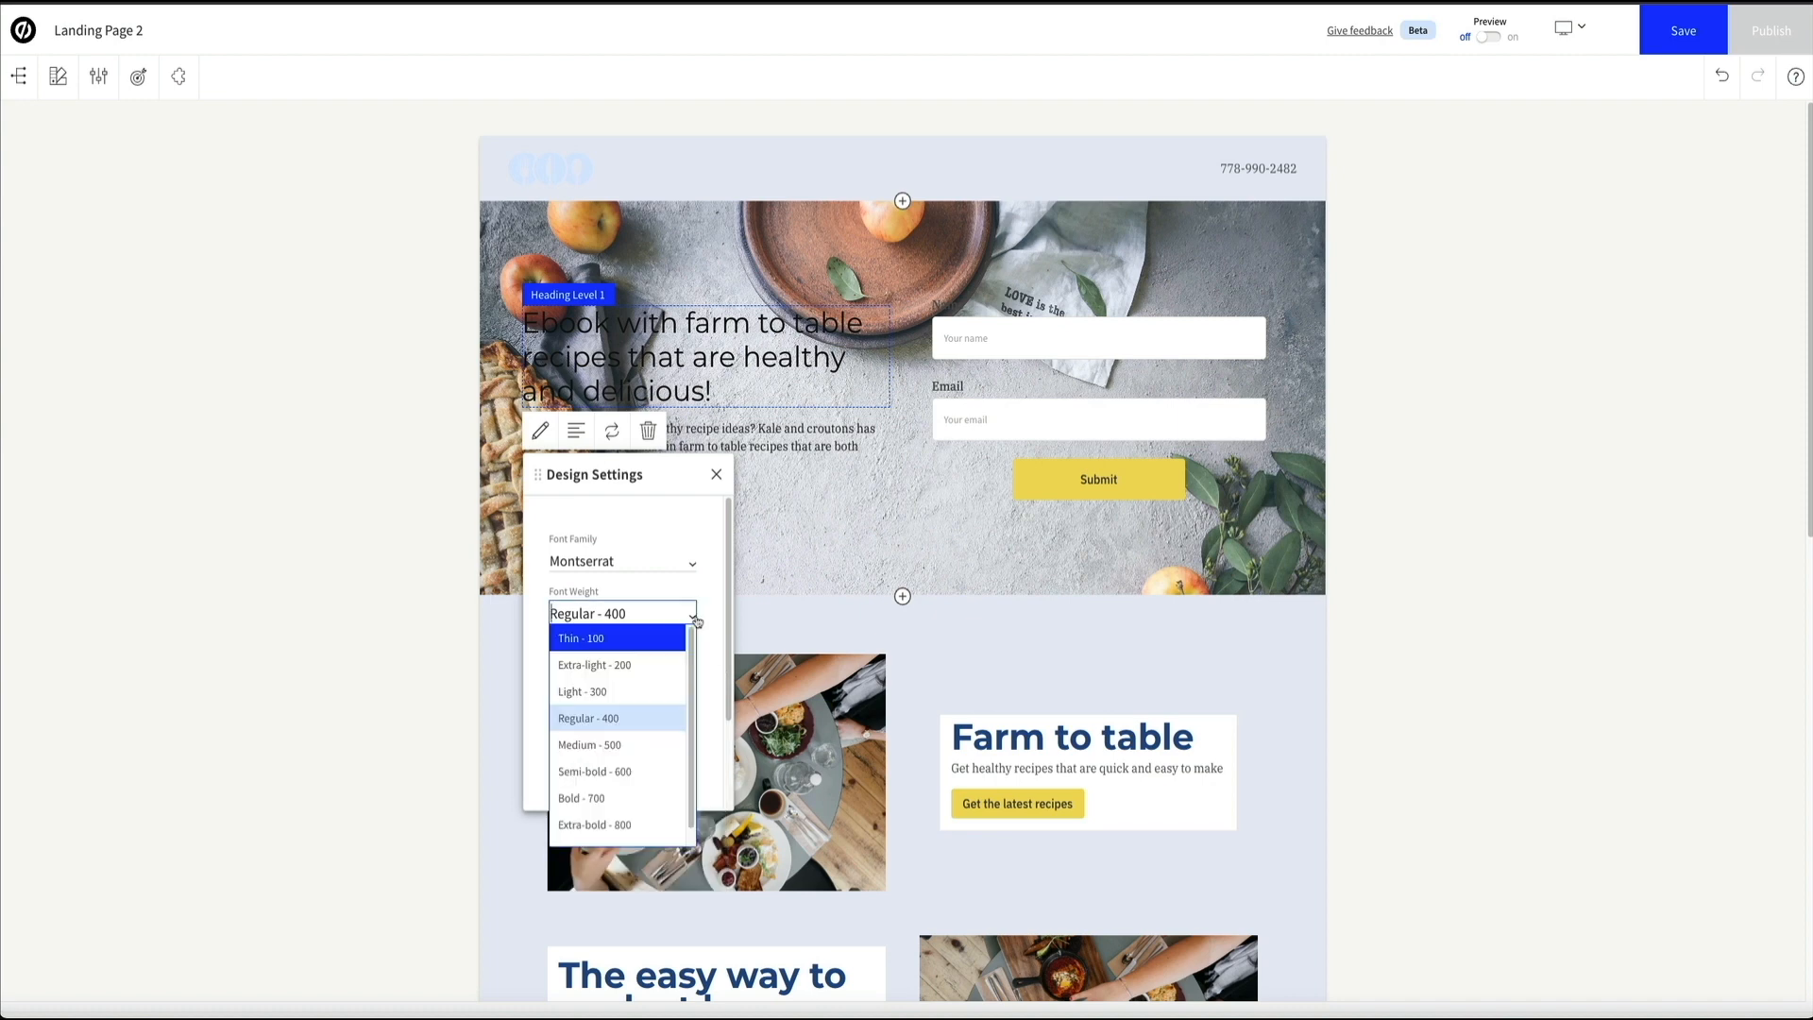
{"action": "left_click", "coordinate": [613, 796]}
{"action": "left_click", "coordinate": [862, 530]}
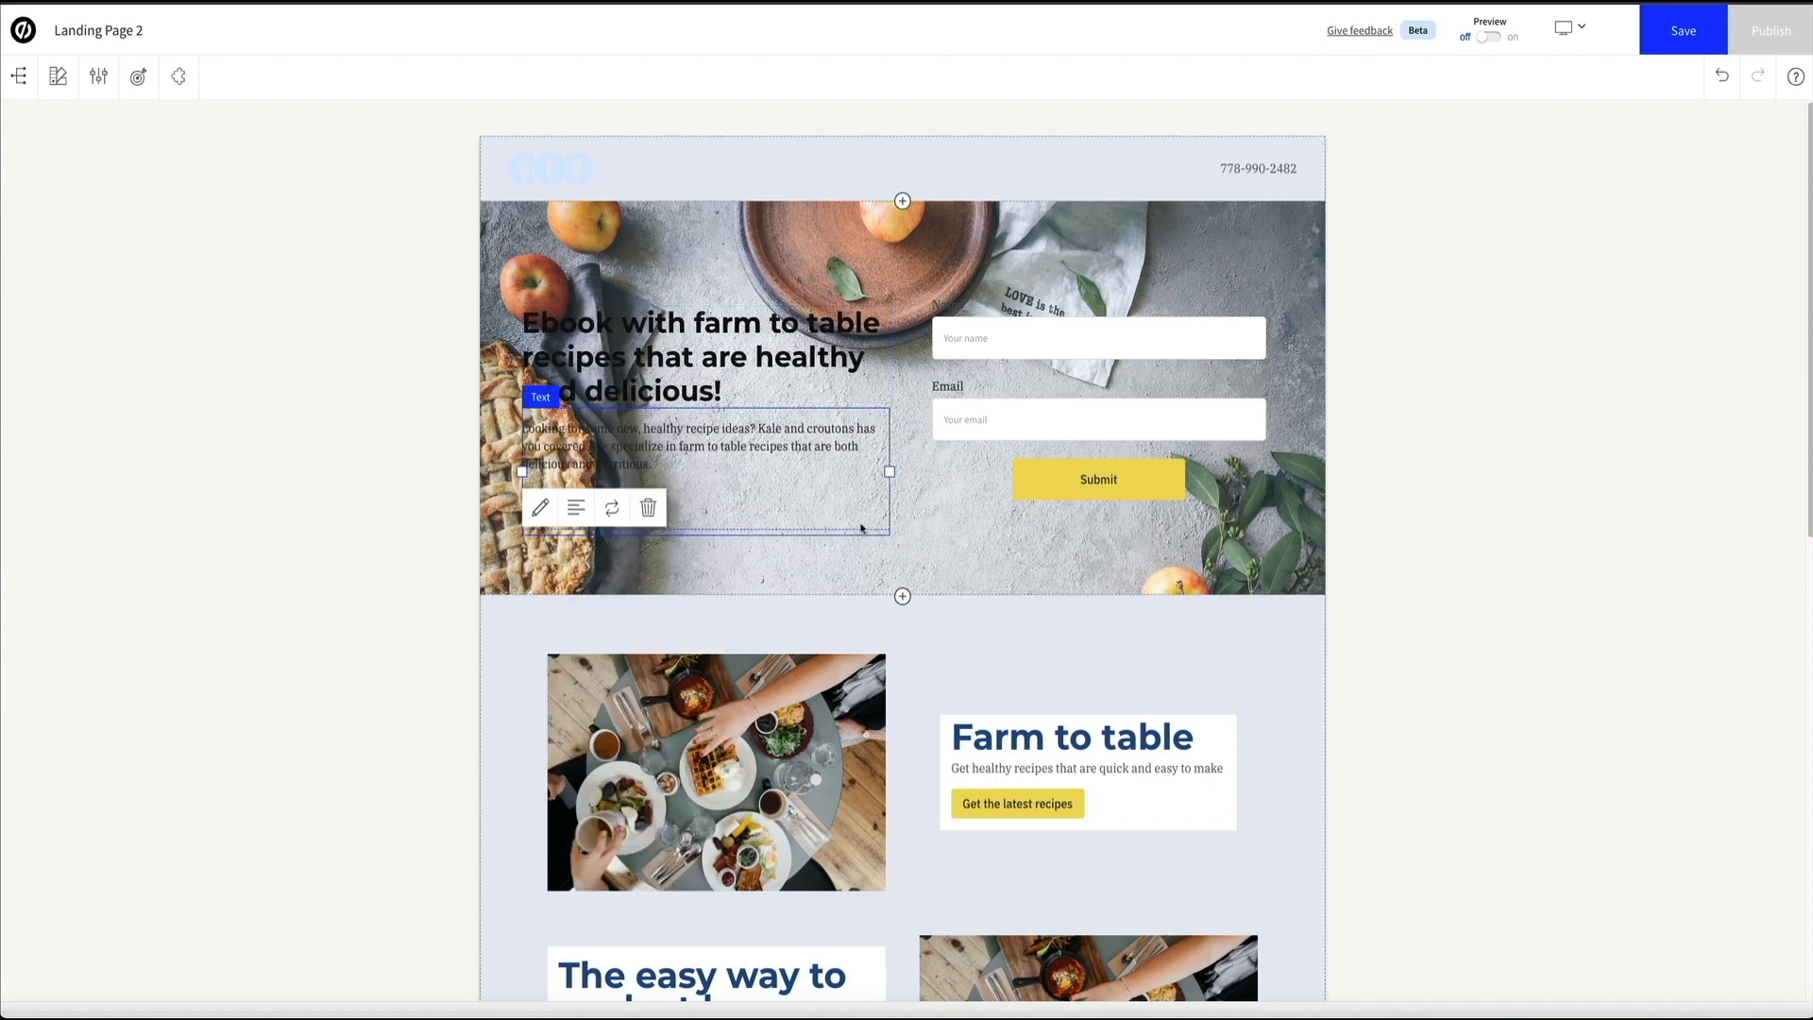
Step: Check the restyled hero in the preview and undo the text styling and background image changes
{"action": "left_click", "coordinate": [1499, 43]}
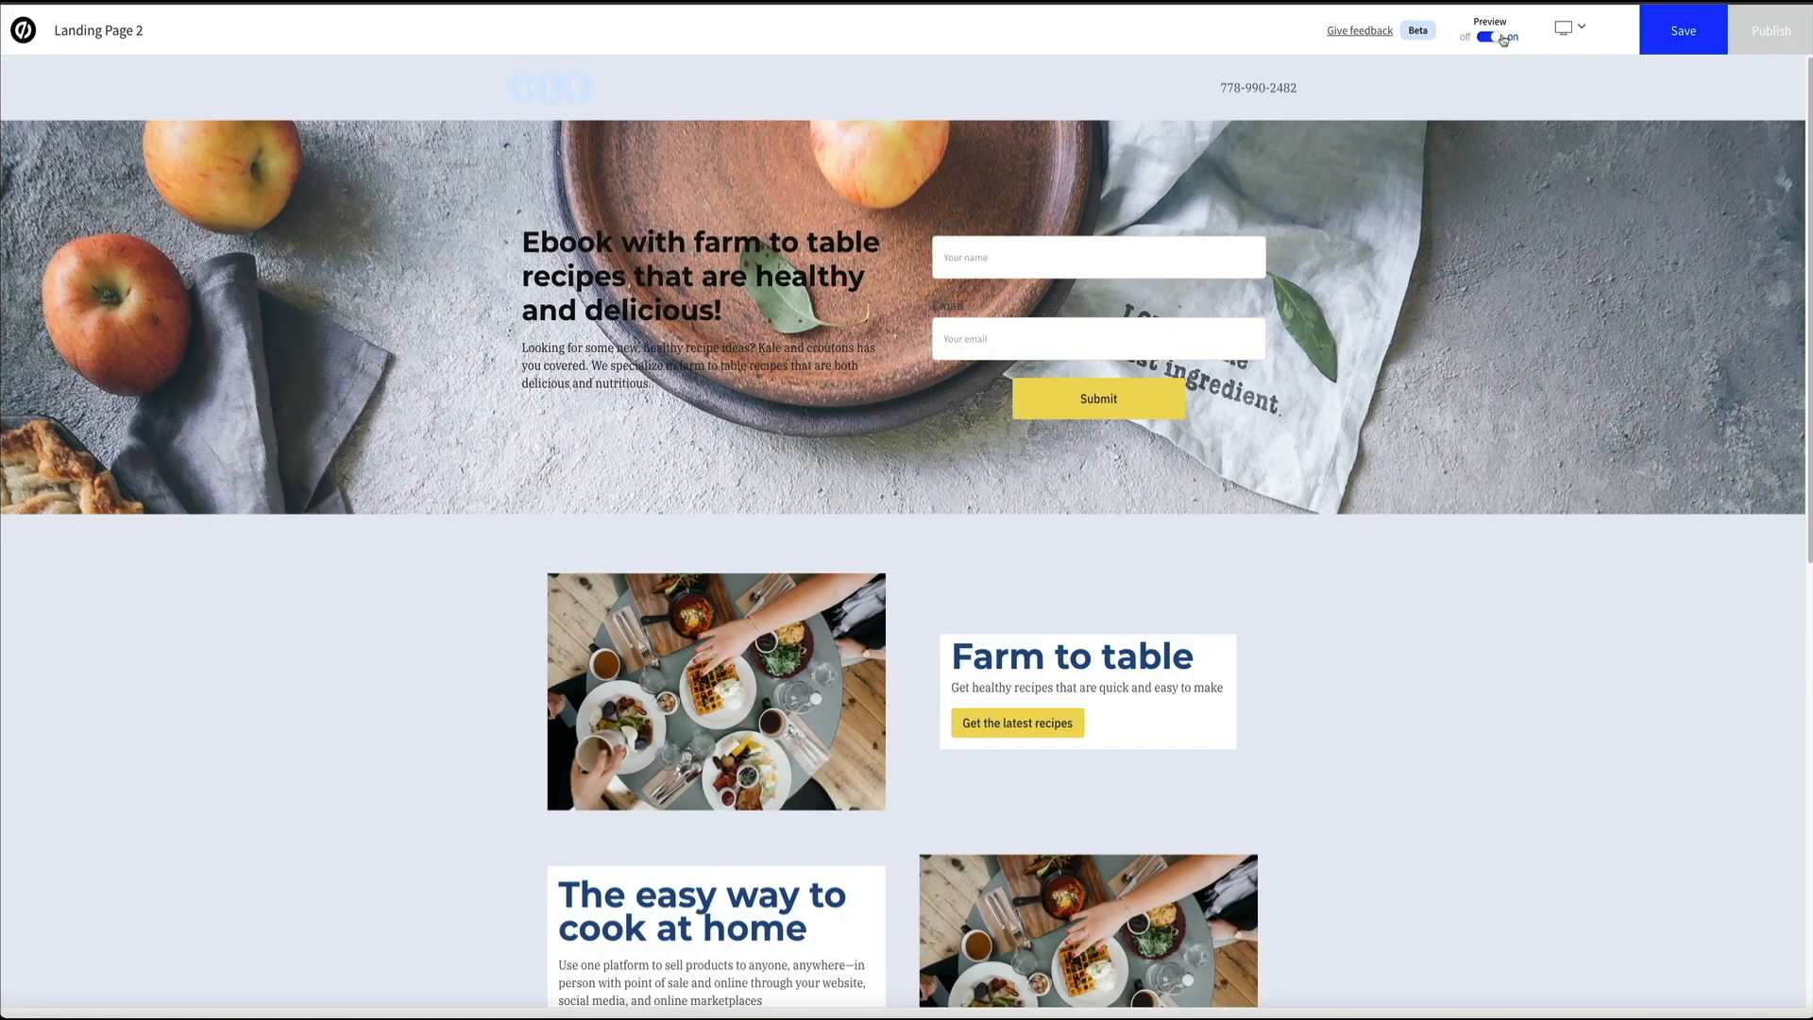
{"action": "left_click", "coordinate": [1502, 40]}
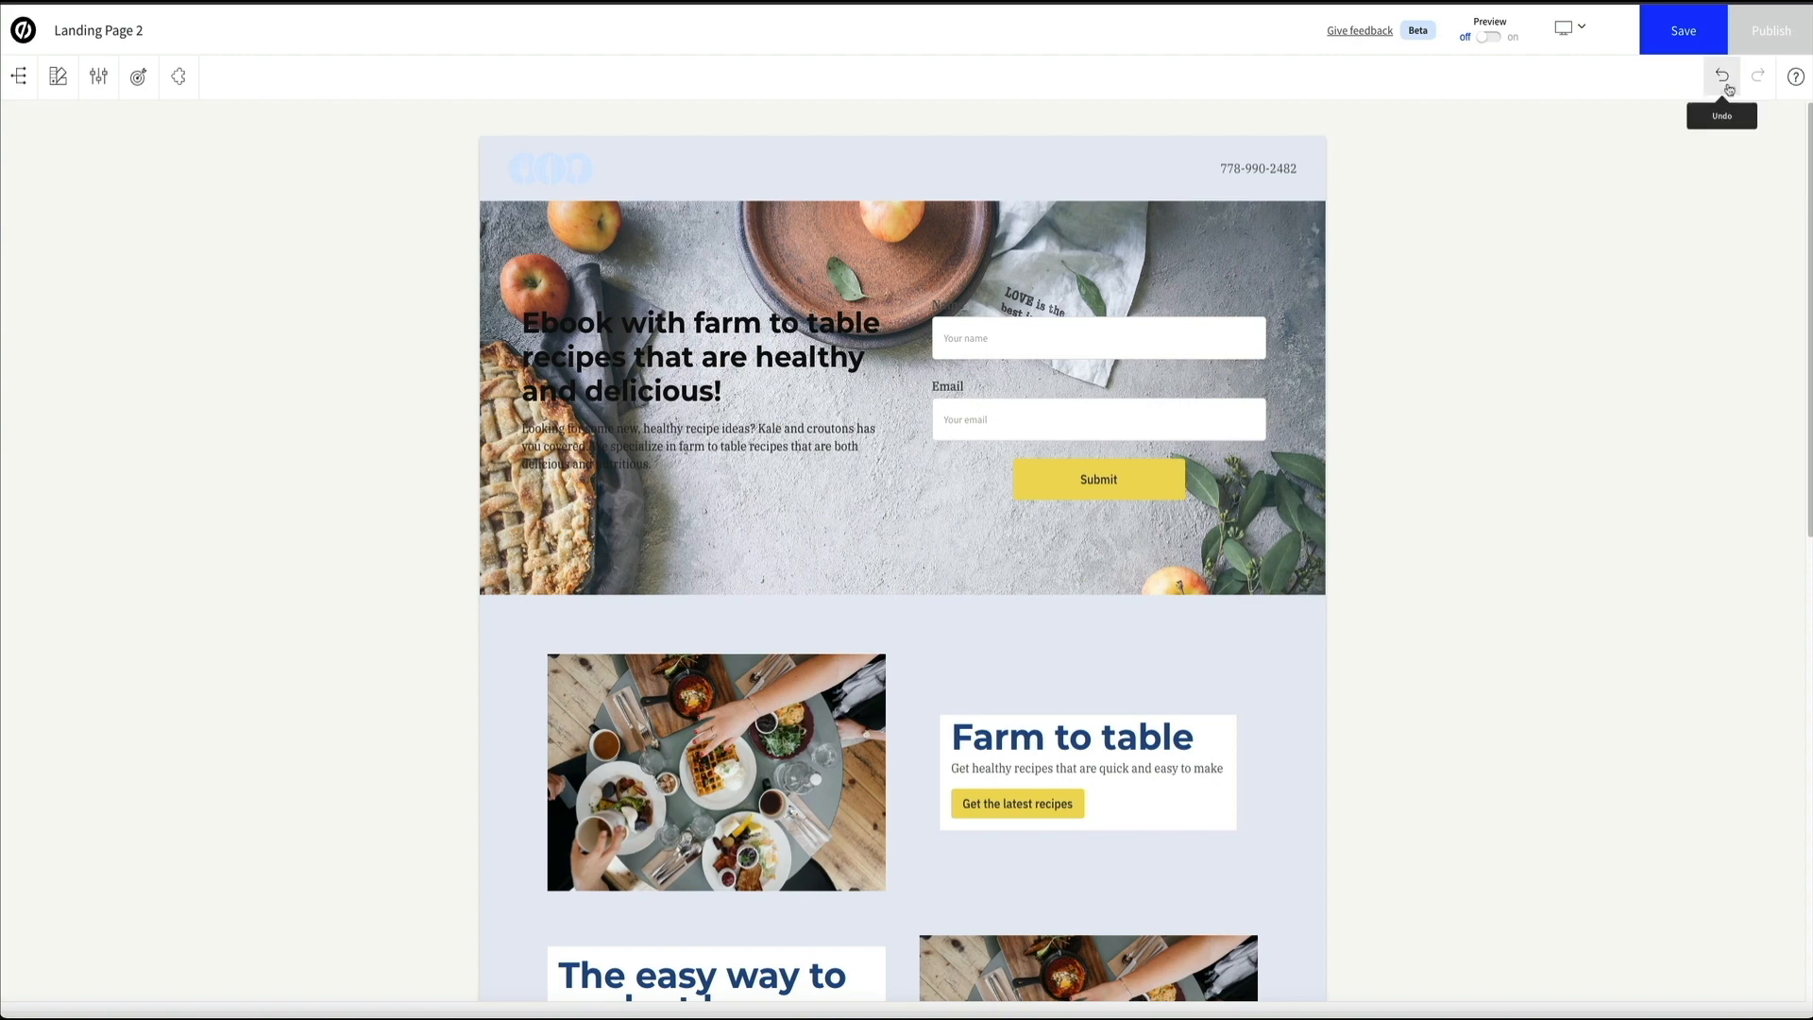
{"action": "left_click", "coordinate": [1719, 74]}
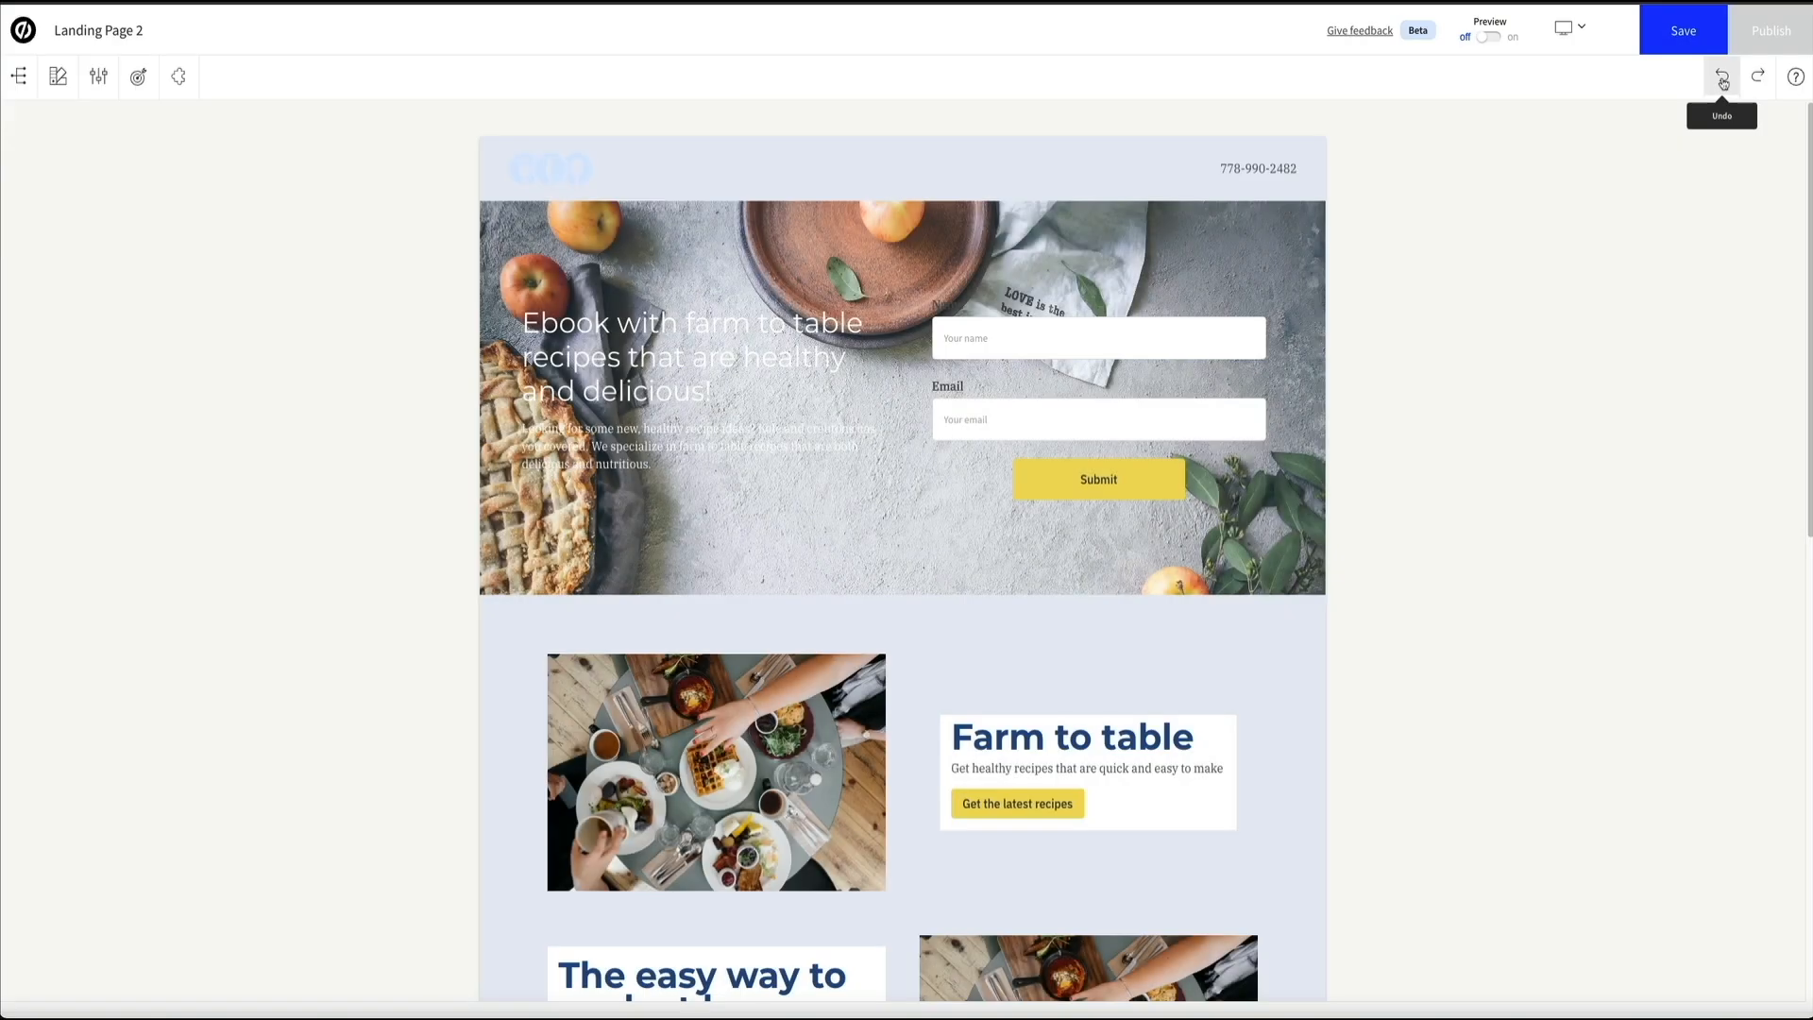
{"action": "left_click", "coordinate": [1723, 83]}
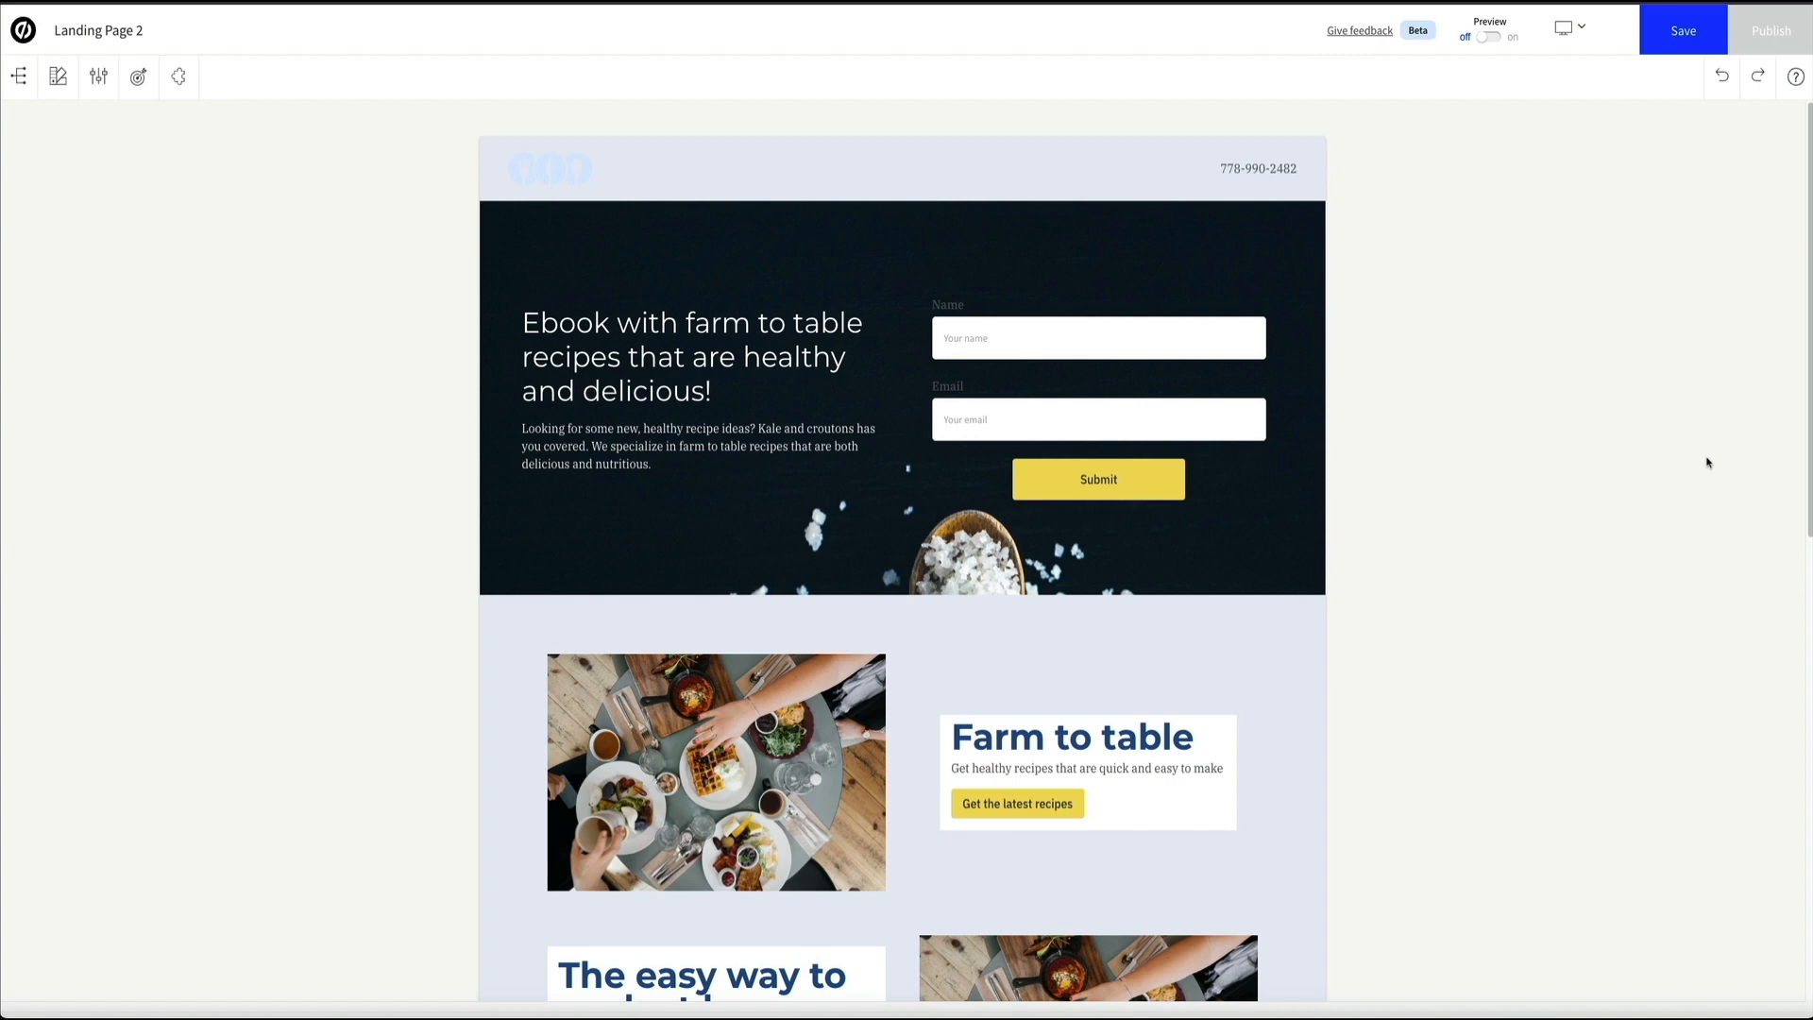
Step: Link the "Get the latest recipes" button to the Form-4 section
{"action": "left_click", "coordinate": [1079, 803]}
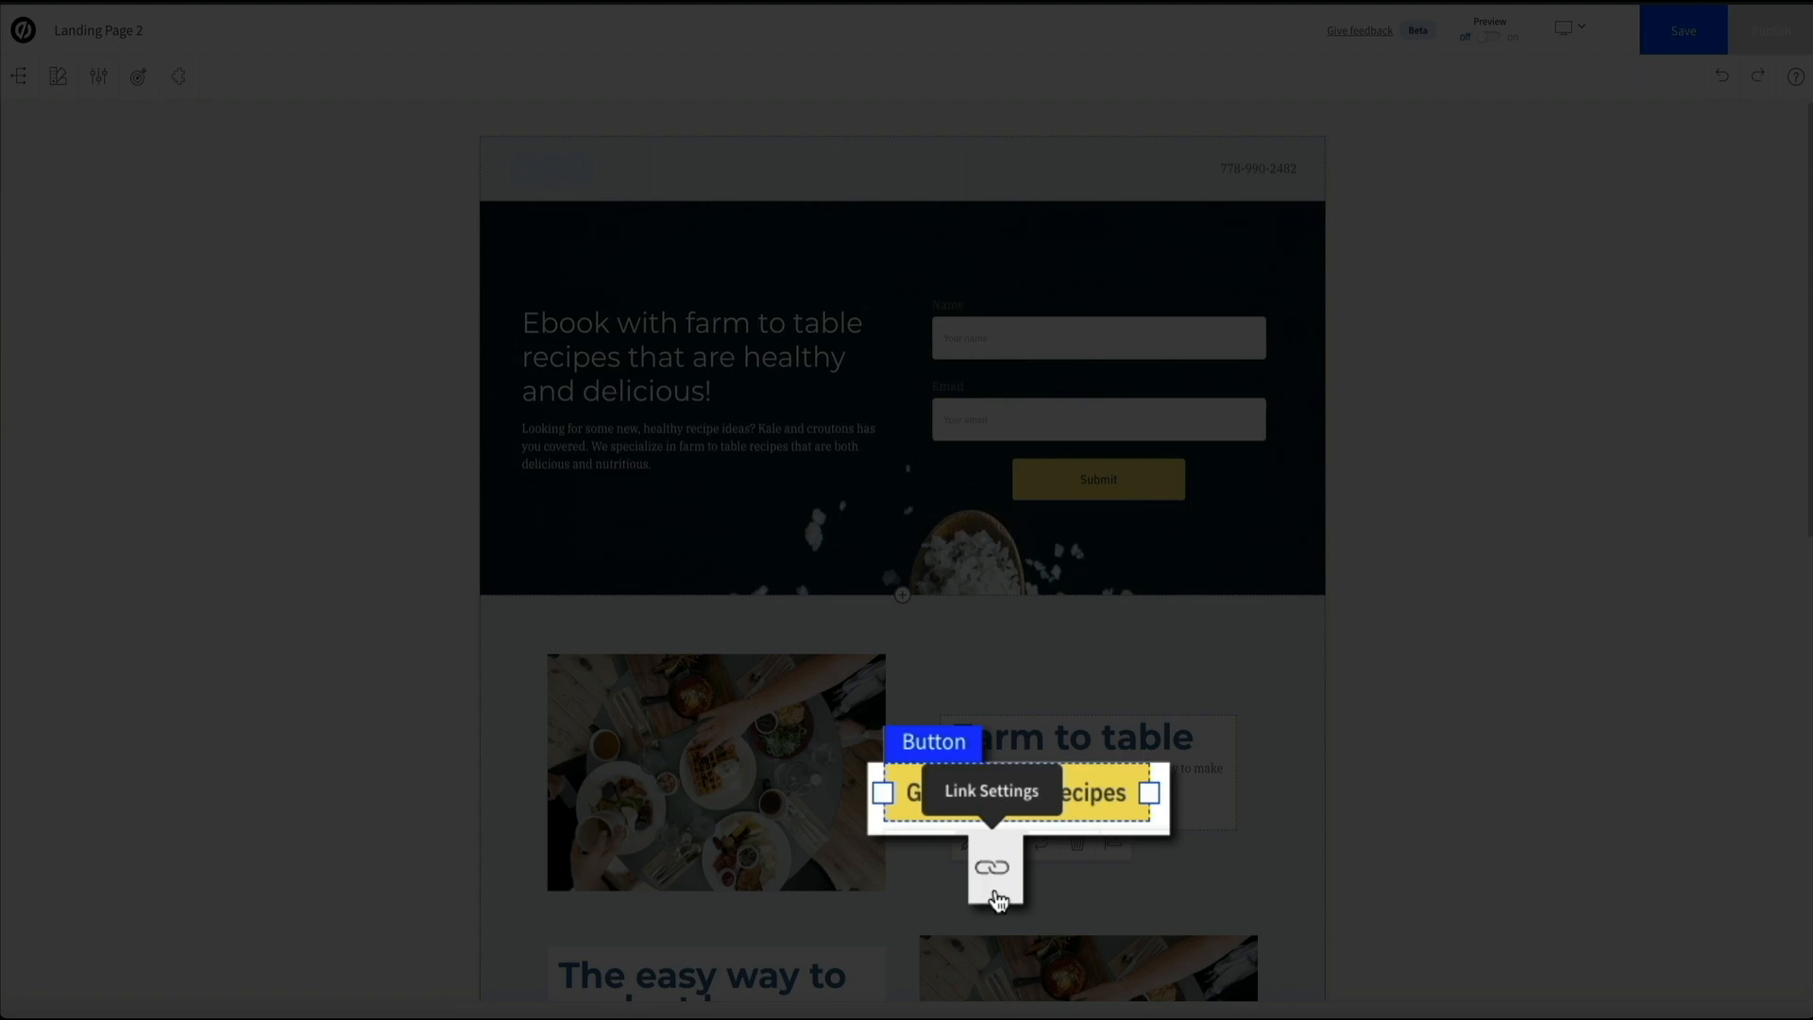
{"action": "left_click", "coordinate": [1006, 850]}
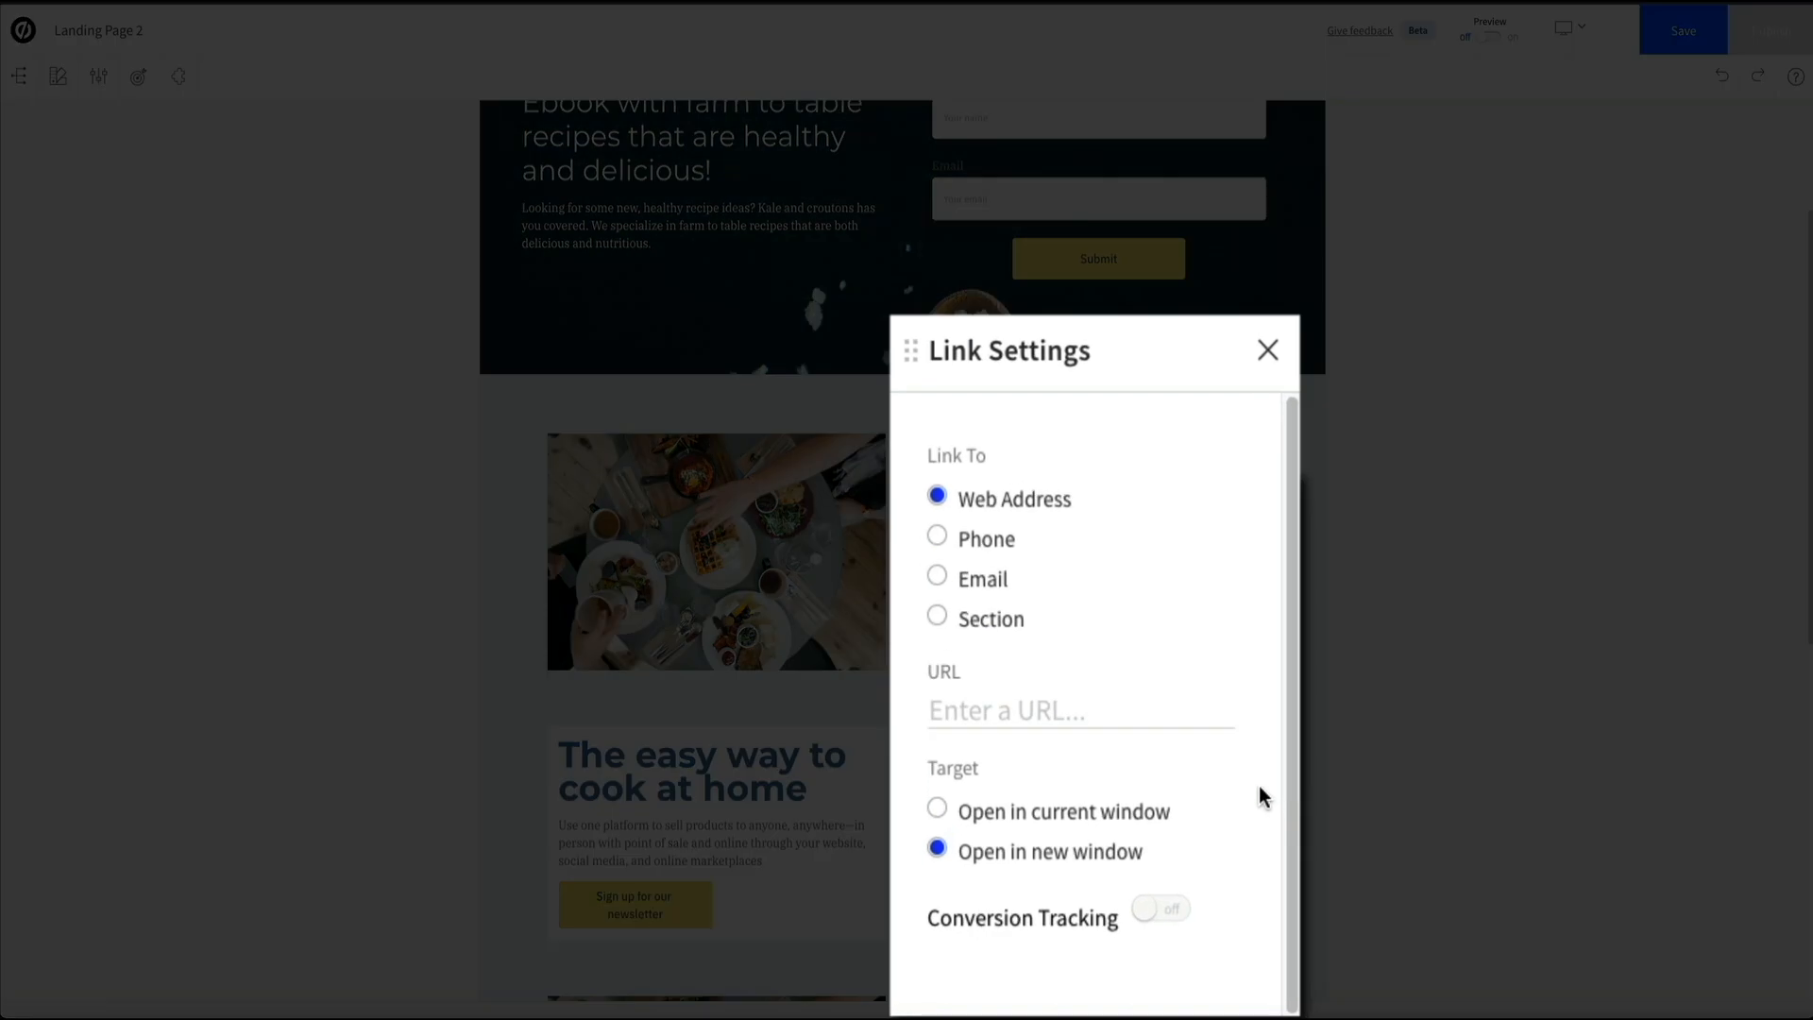
{"action": "left_click", "coordinate": [937, 617]}
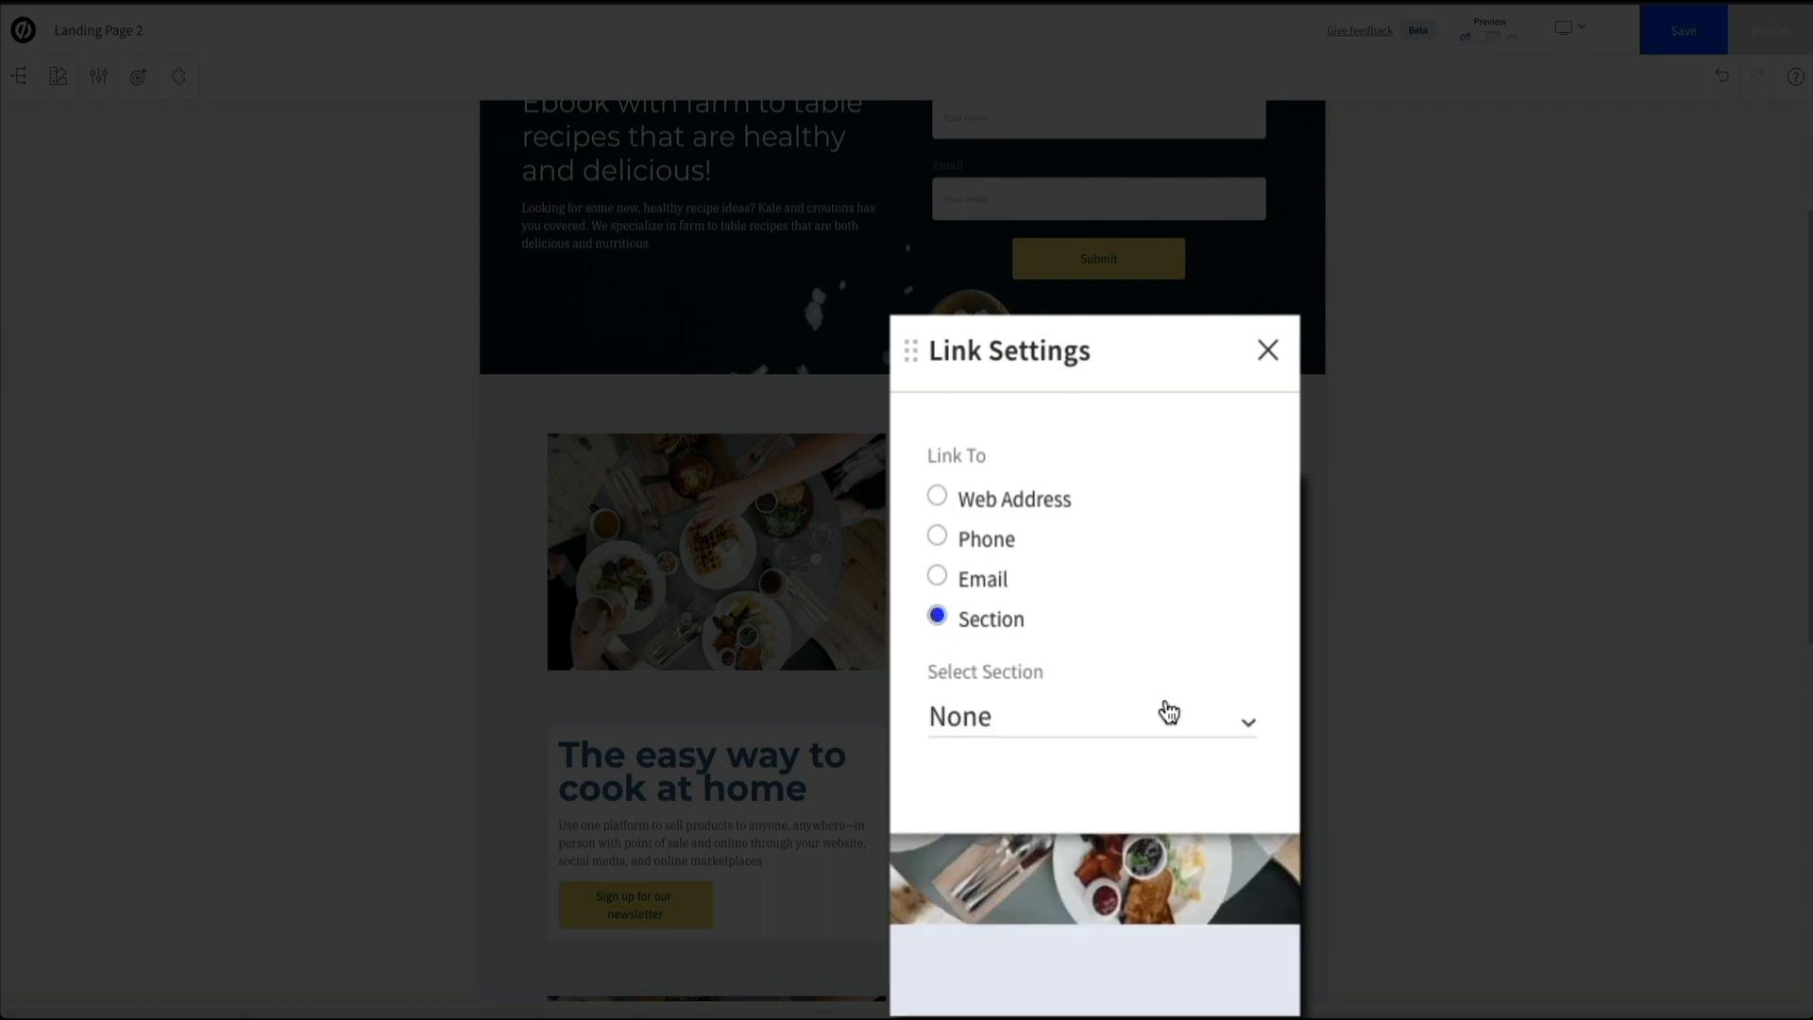
{"action": "left_click", "coordinate": [1237, 725]}
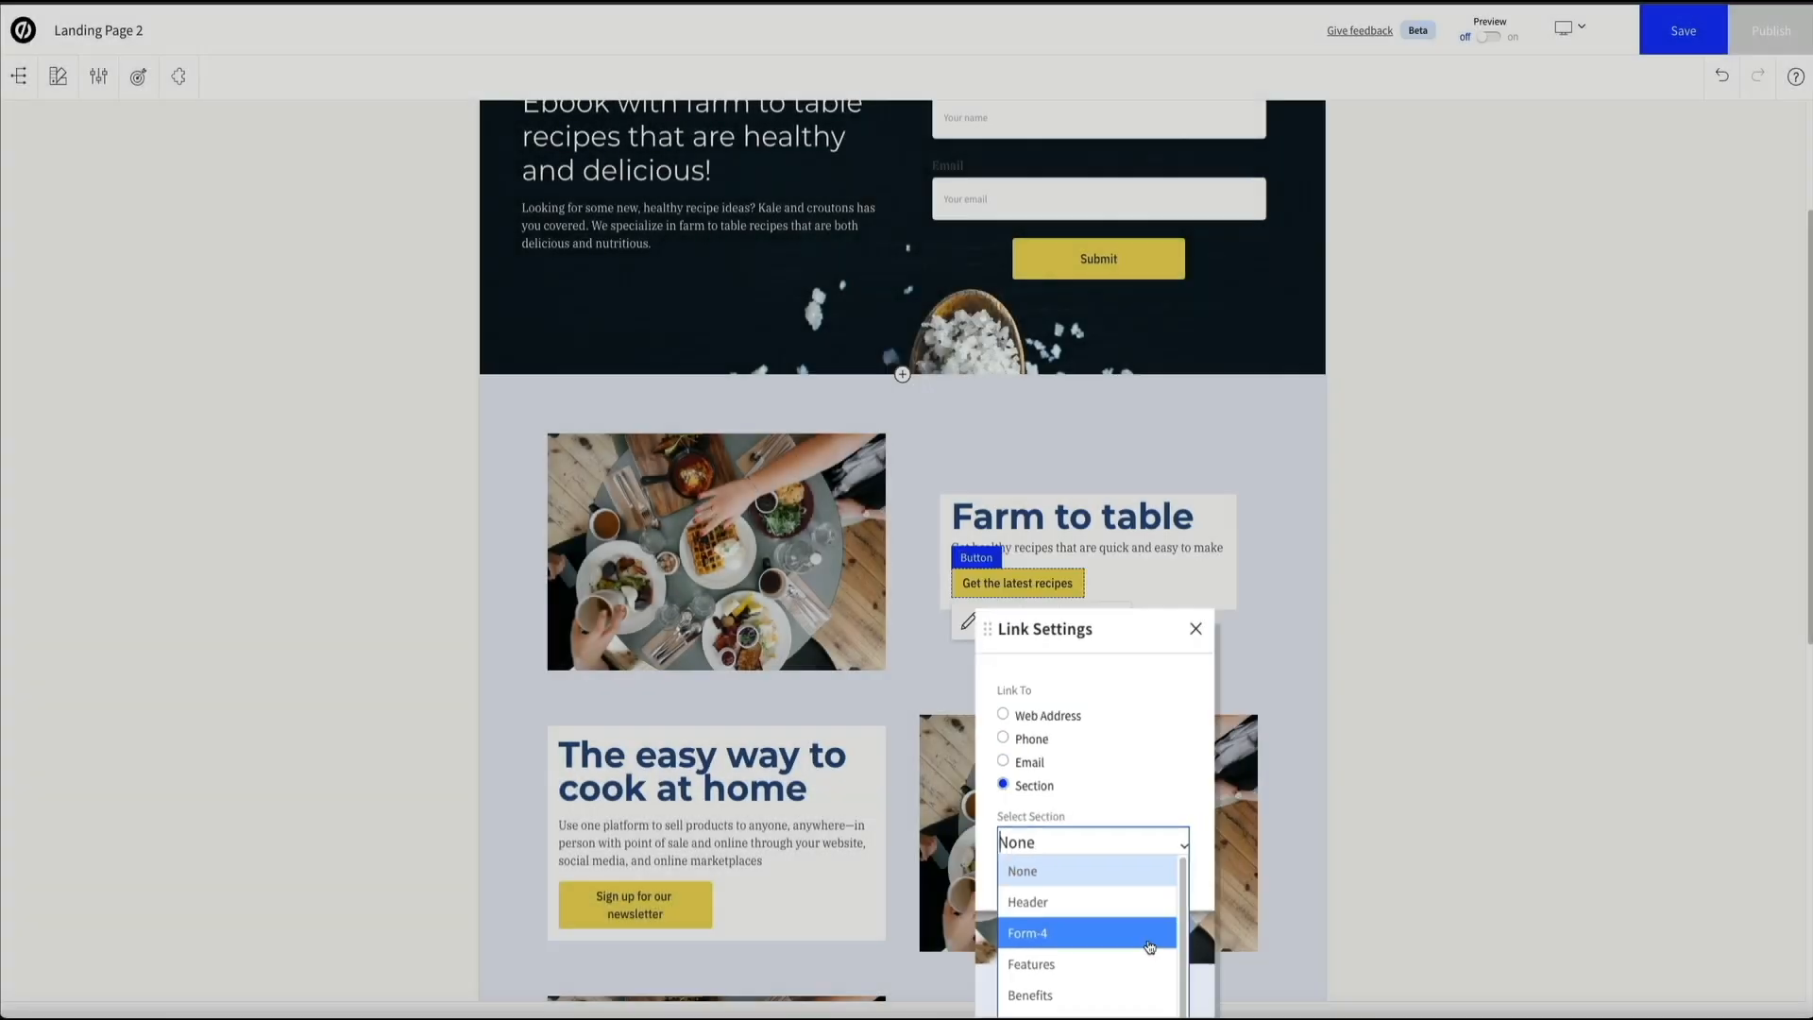
{"action": "left_click", "coordinate": [1188, 897]}
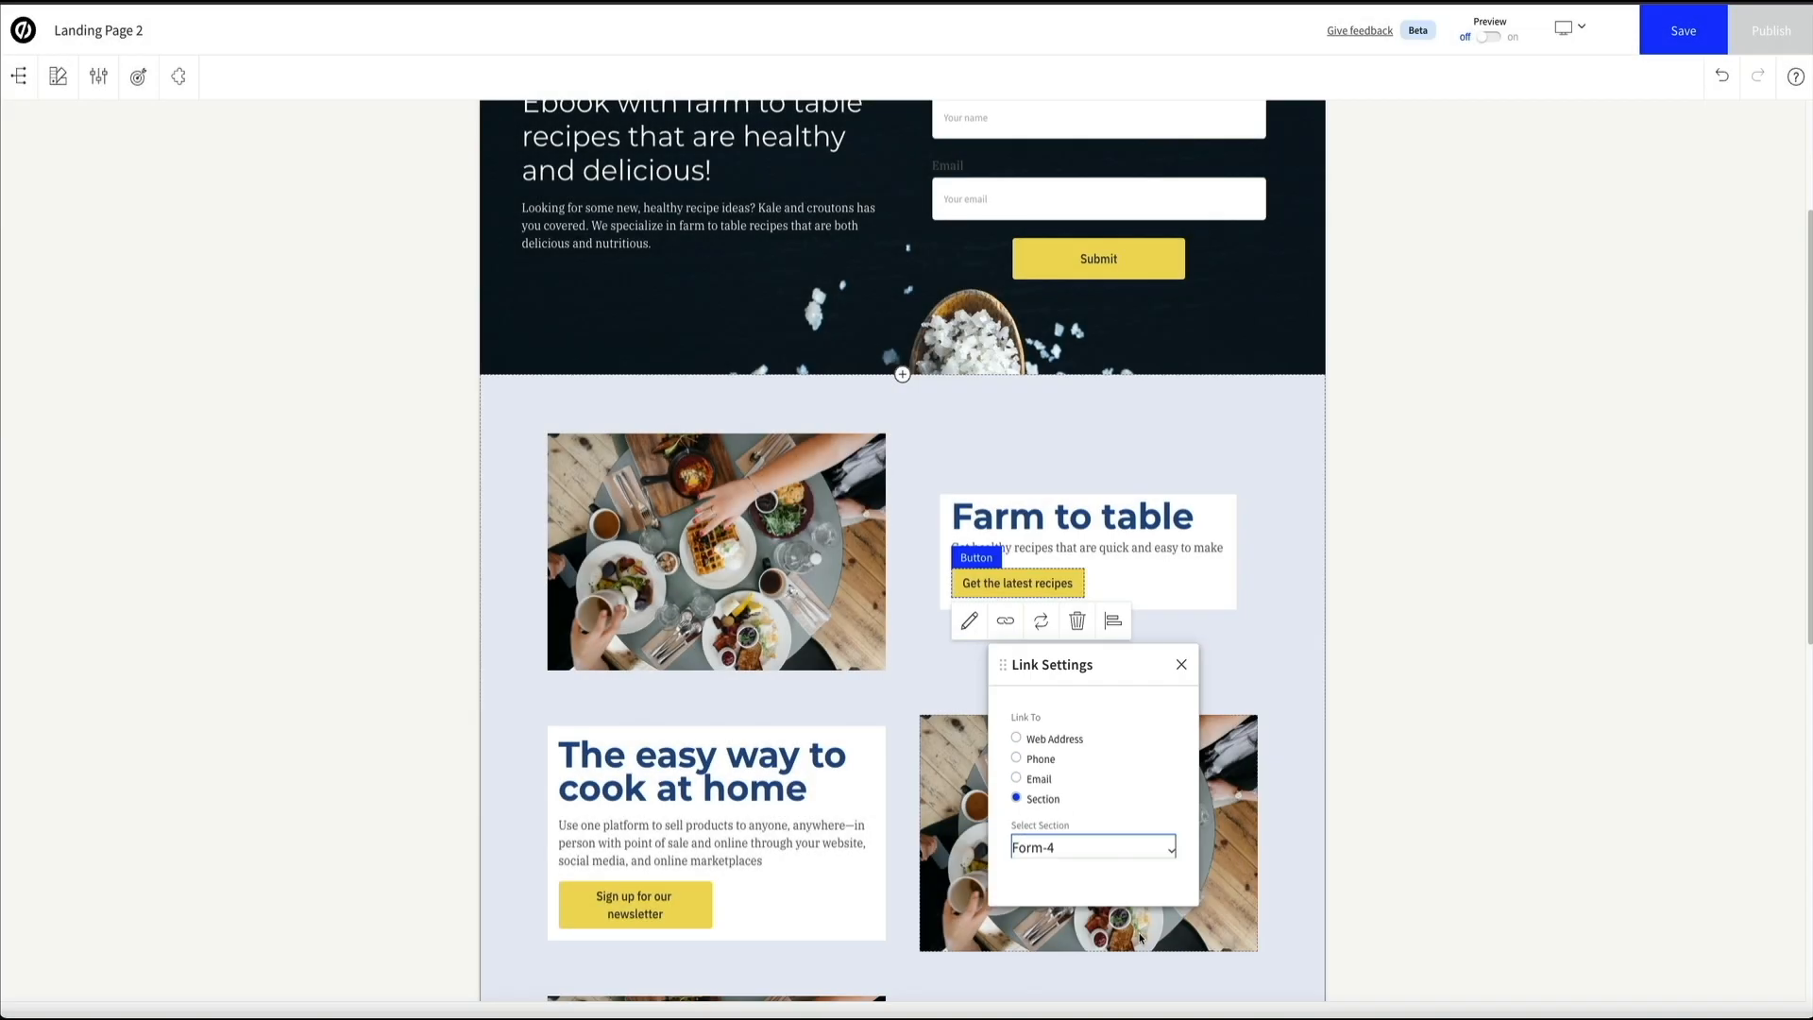
{"action": "left_click", "coordinate": [1184, 666]}
Step: Link the "Sign up for our newsletter" button to the same form section
{"action": "left_click", "coordinate": [650, 909]}
{"action": "left_click", "coordinate": [613, 952]}
{"action": "left_click", "coordinate": [624, 798]}
{"action": "left_click", "coordinate": [708, 848]}
{"action": "left_click", "coordinate": [725, 927]}
{"action": "left_click", "coordinate": [788, 665]}
Step: Link the "Find a recipe" button to the same form section
{"action": "left_click", "coordinate": [975, 823]}
{"action": "left_click", "coordinate": [985, 861]}
{"action": "left_click", "coordinate": [995, 798]}
{"action": "left_click", "coordinate": [1080, 848]}
{"action": "left_click", "coordinate": [1056, 926]}
{"action": "left_click", "coordinate": [1160, 664]}
Step: Turn on the page preview and test the section link of the "Find a recipe" button
{"action": "scroll", "coordinate": [1327, 696], "scroll_direction": "down", "scroll_amount": 2}
{"action": "scroll", "coordinate": [1461, 684], "scroll_direction": "up", "scroll_amount": 3}
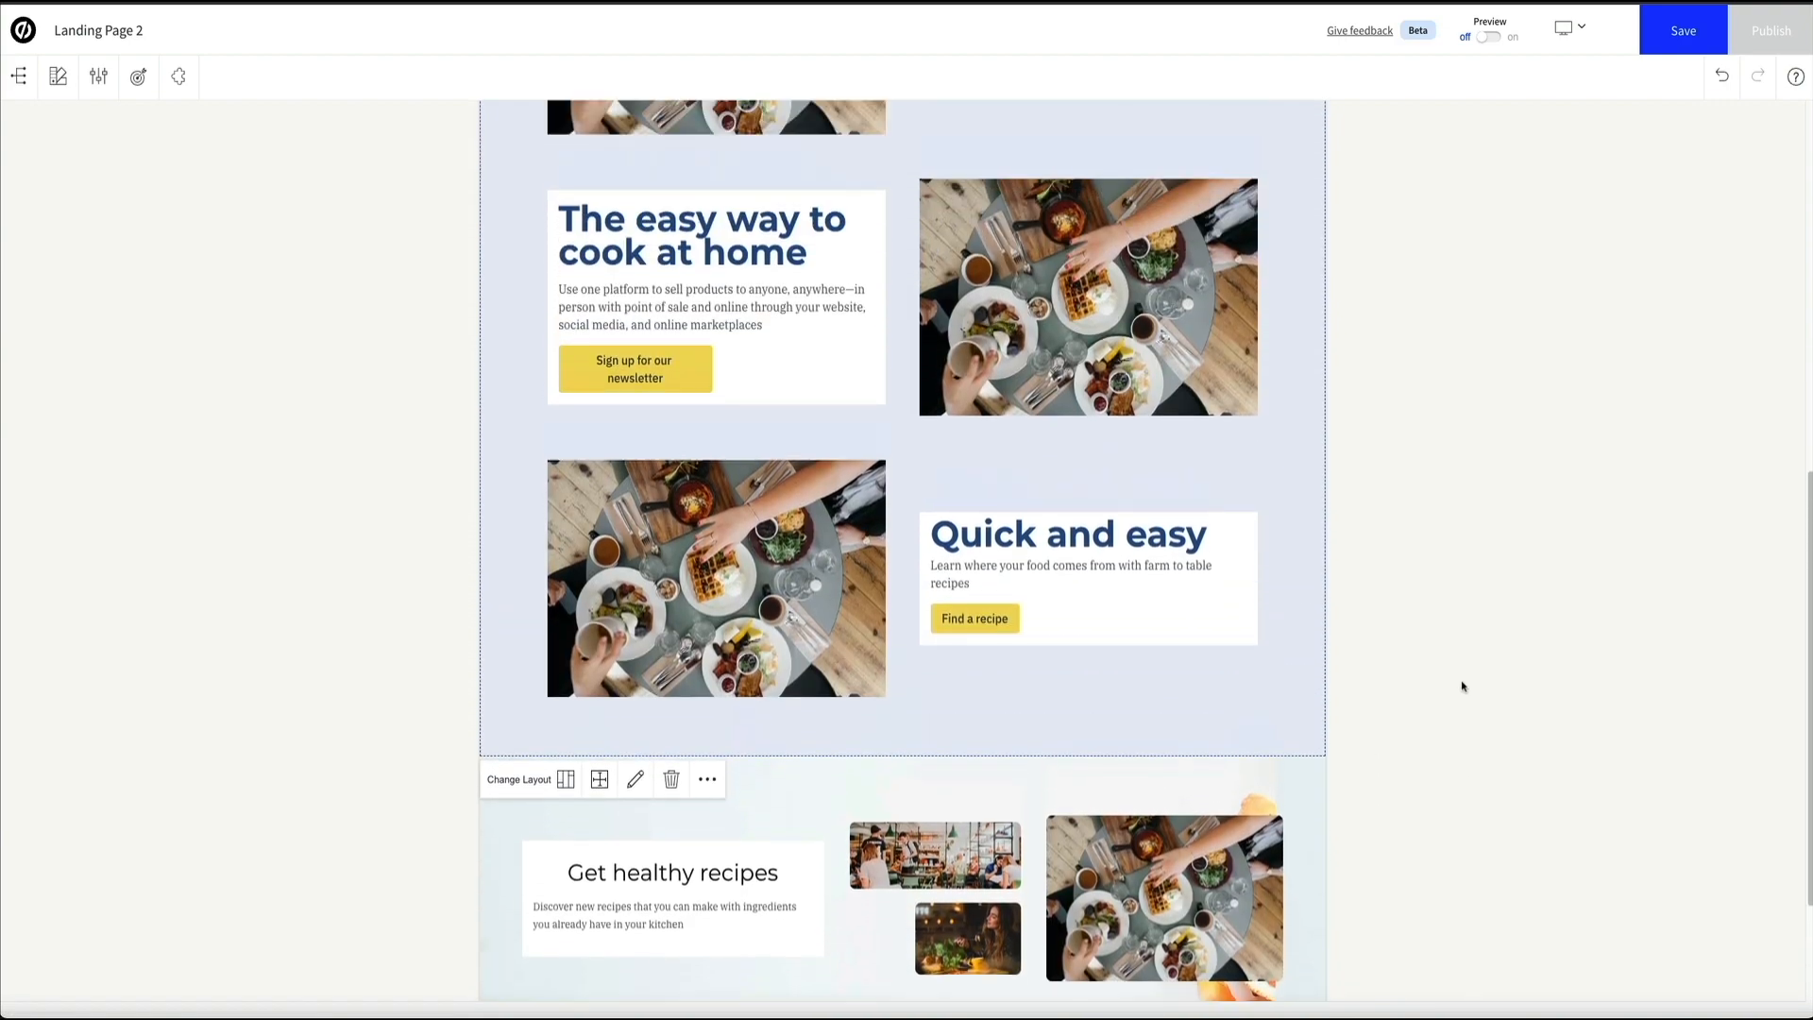
{"action": "scroll", "coordinate": [1461, 685], "scroll_direction": "up", "scroll_amount": 5}
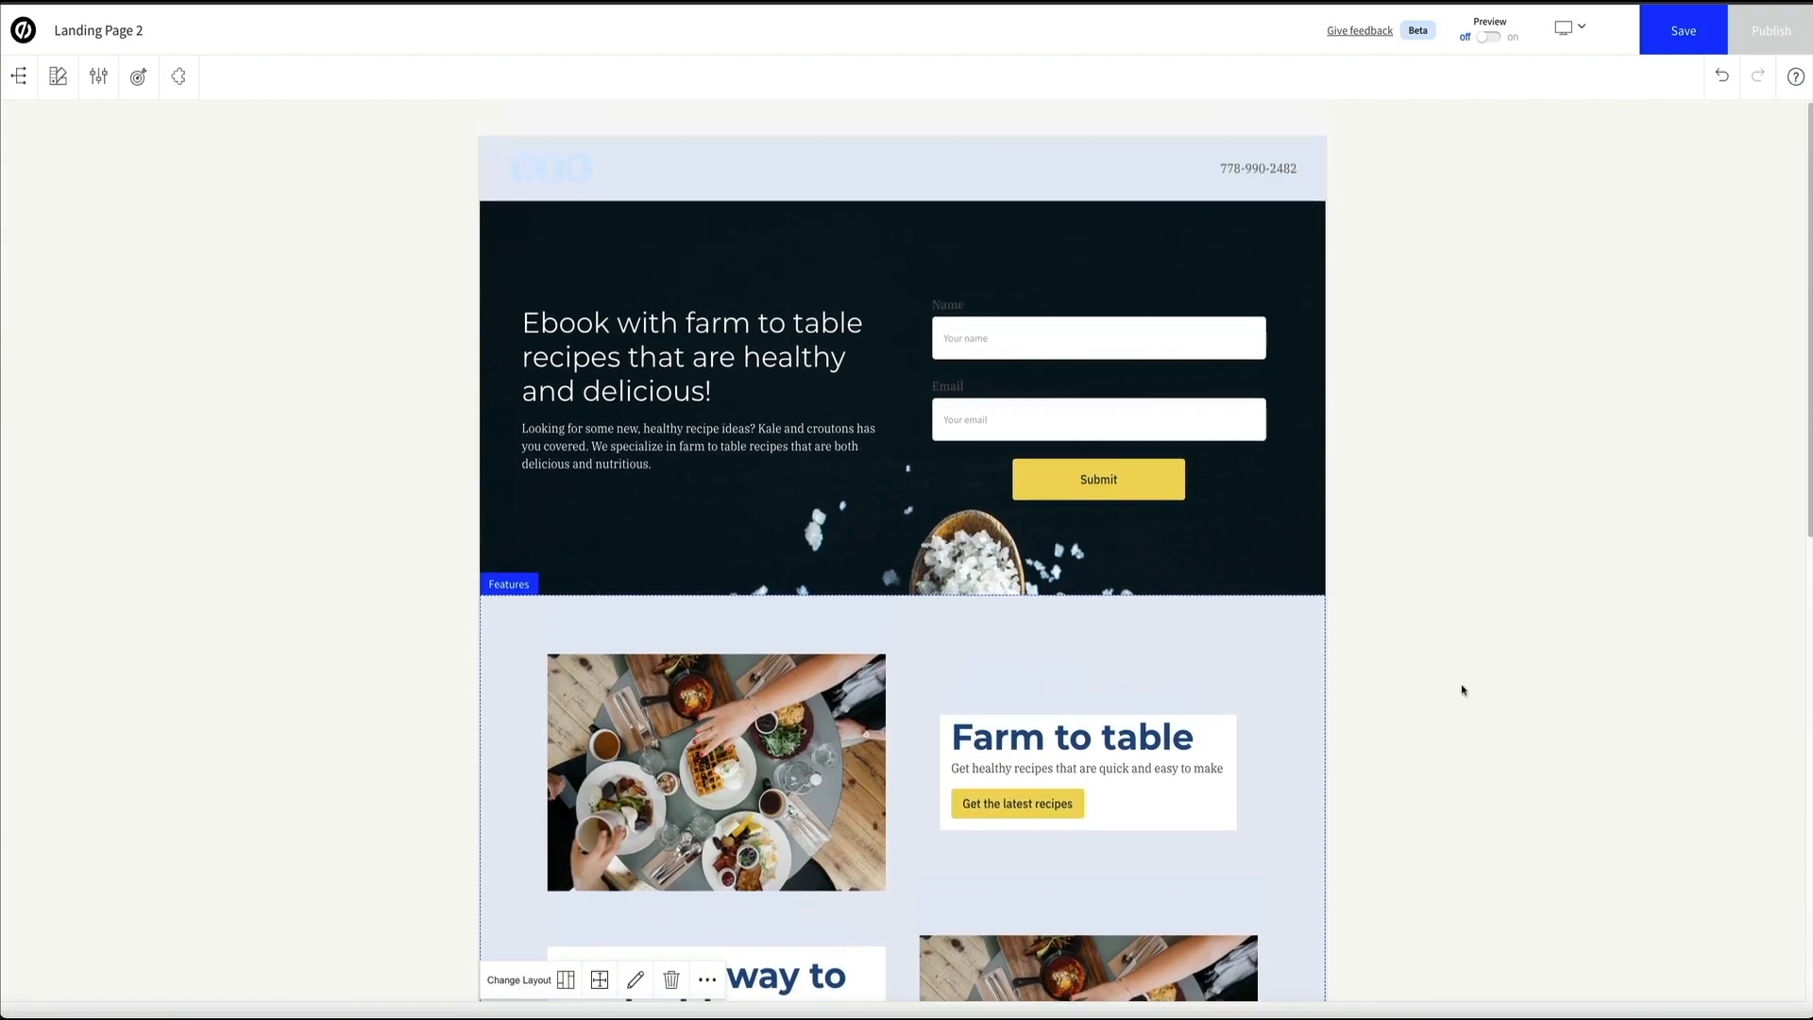
{"action": "left_click", "coordinate": [1489, 37]}
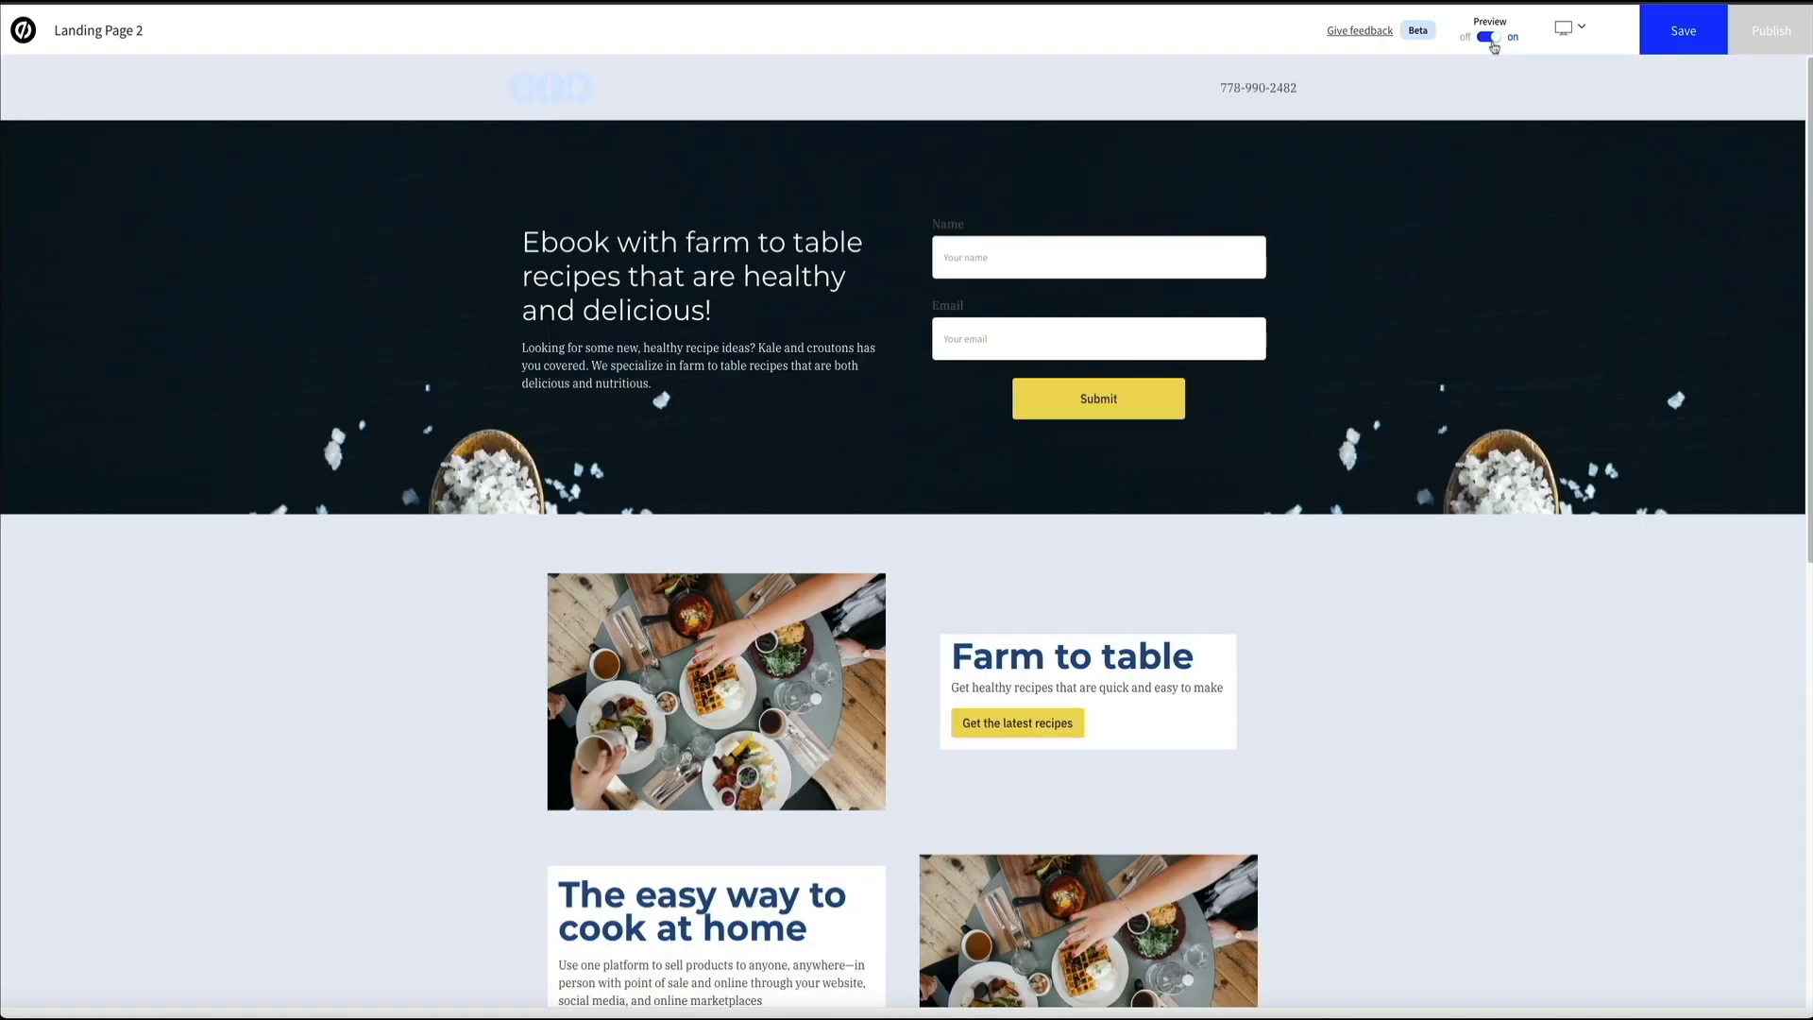
{"action": "scroll", "coordinate": [1003, 733], "scroll_direction": "down", "scroll_amount": 8}
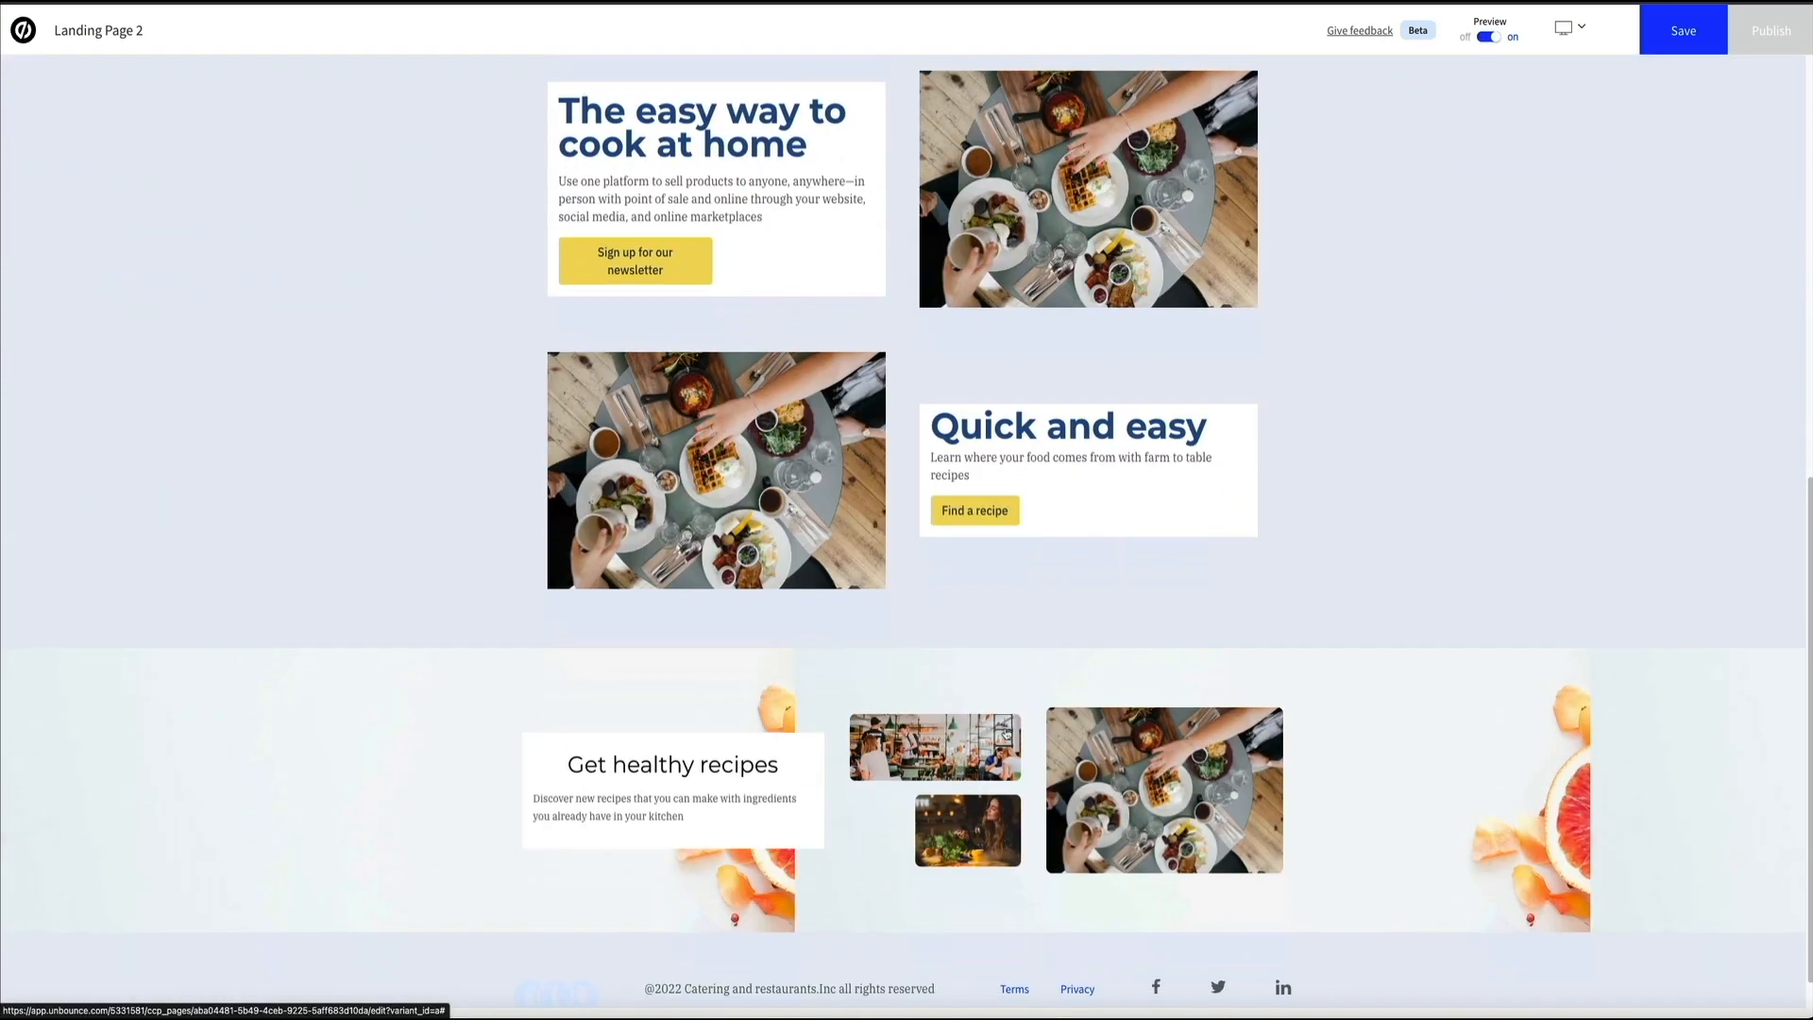
{"action": "scroll", "coordinate": [1007, 733], "scroll_direction": "down", "scroll_amount": 1}
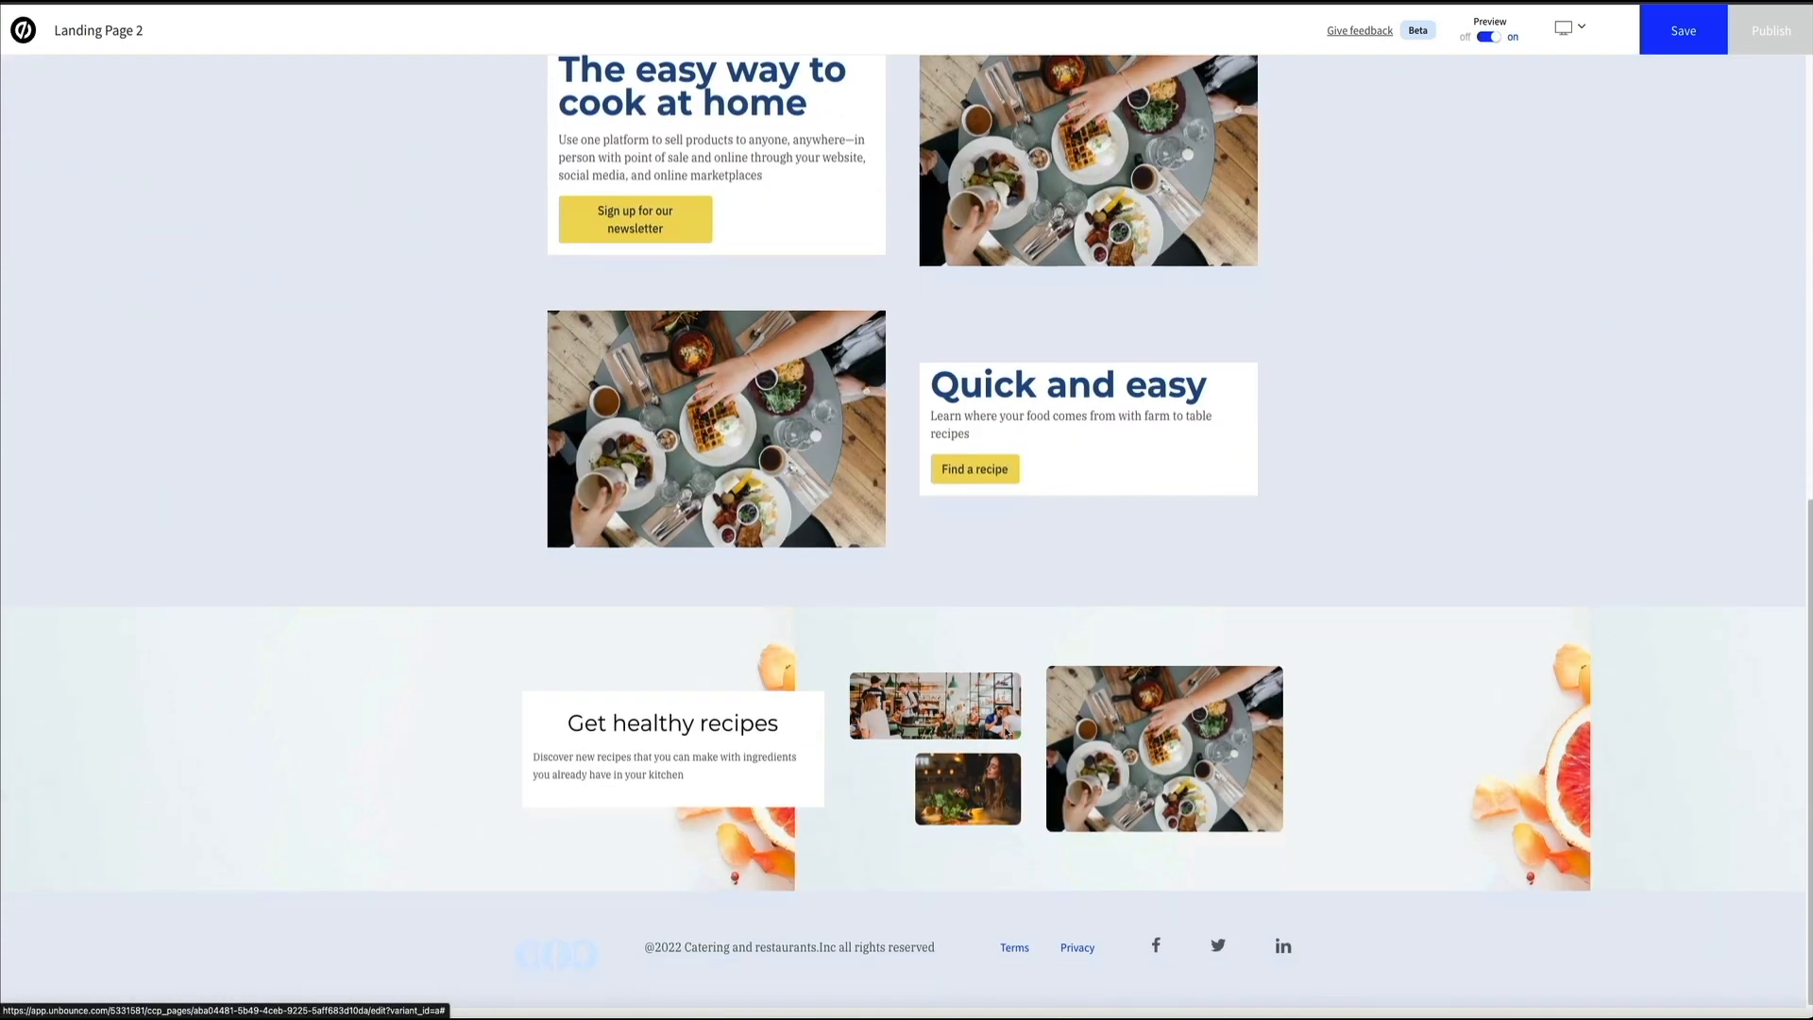
{"action": "left_click", "coordinate": [968, 470]}
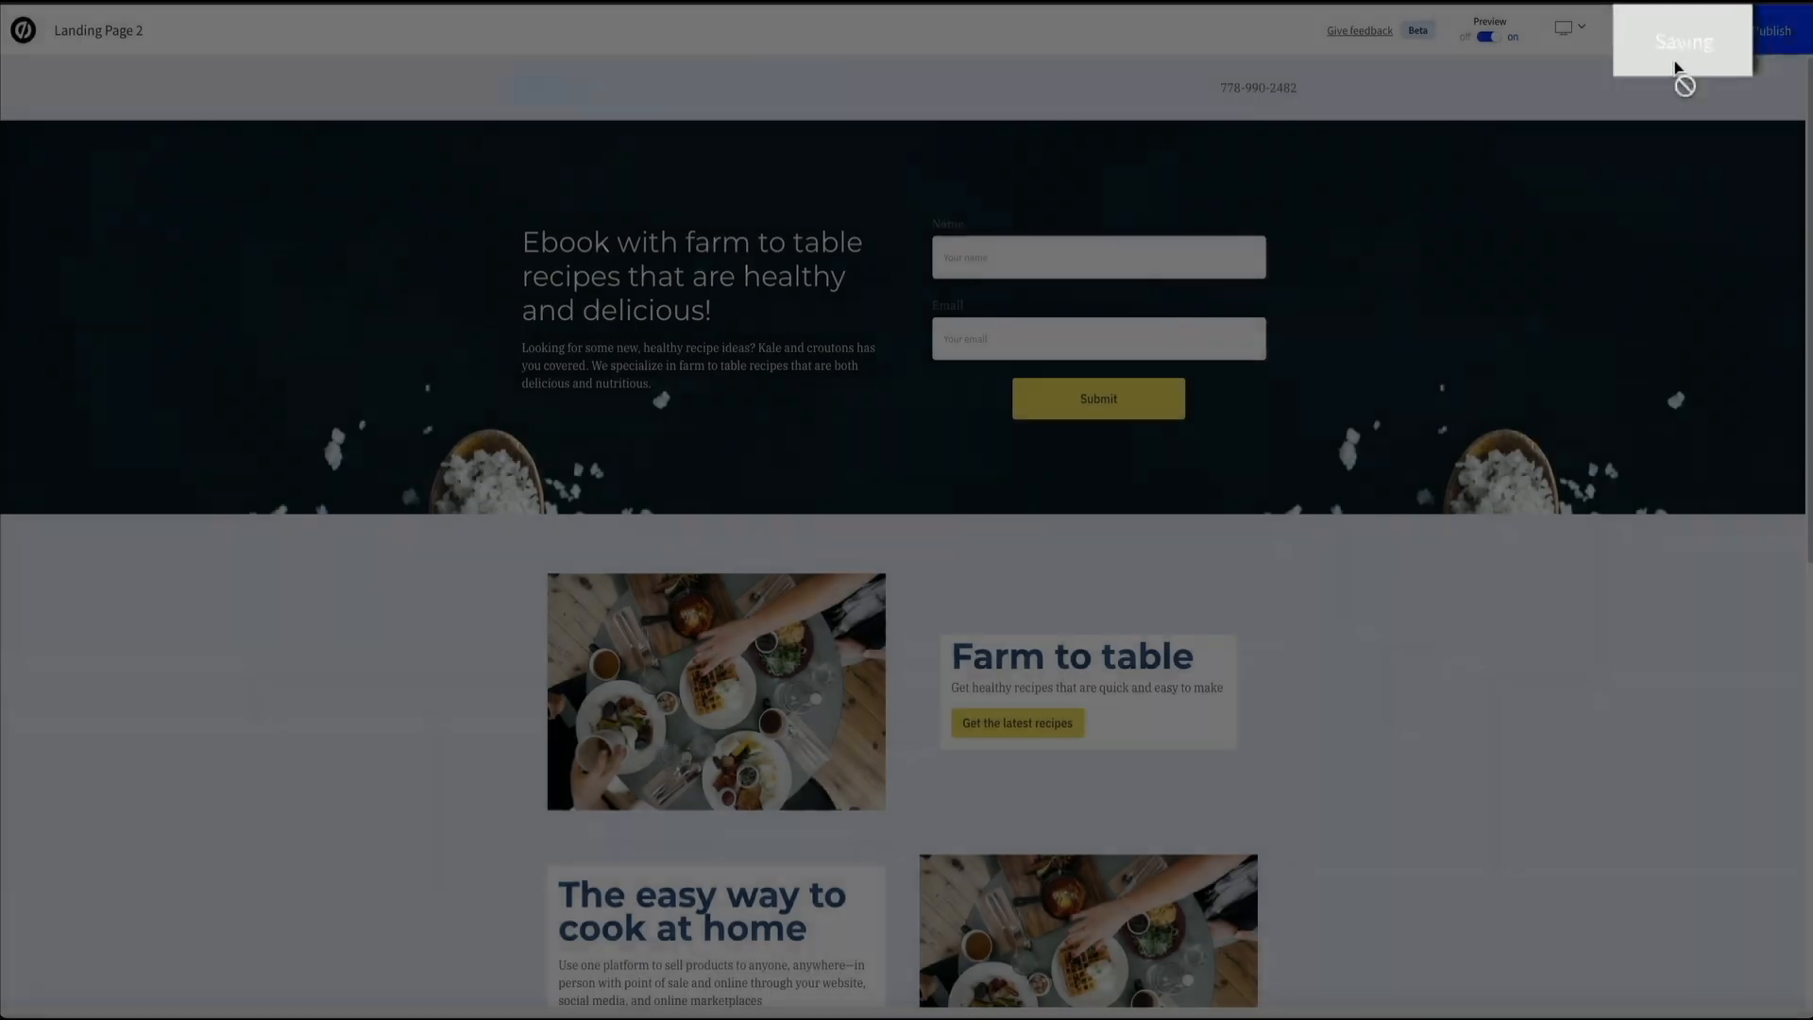
Step: Save the page and return to its overview
{"action": "left_click", "coordinate": [1680, 45]}
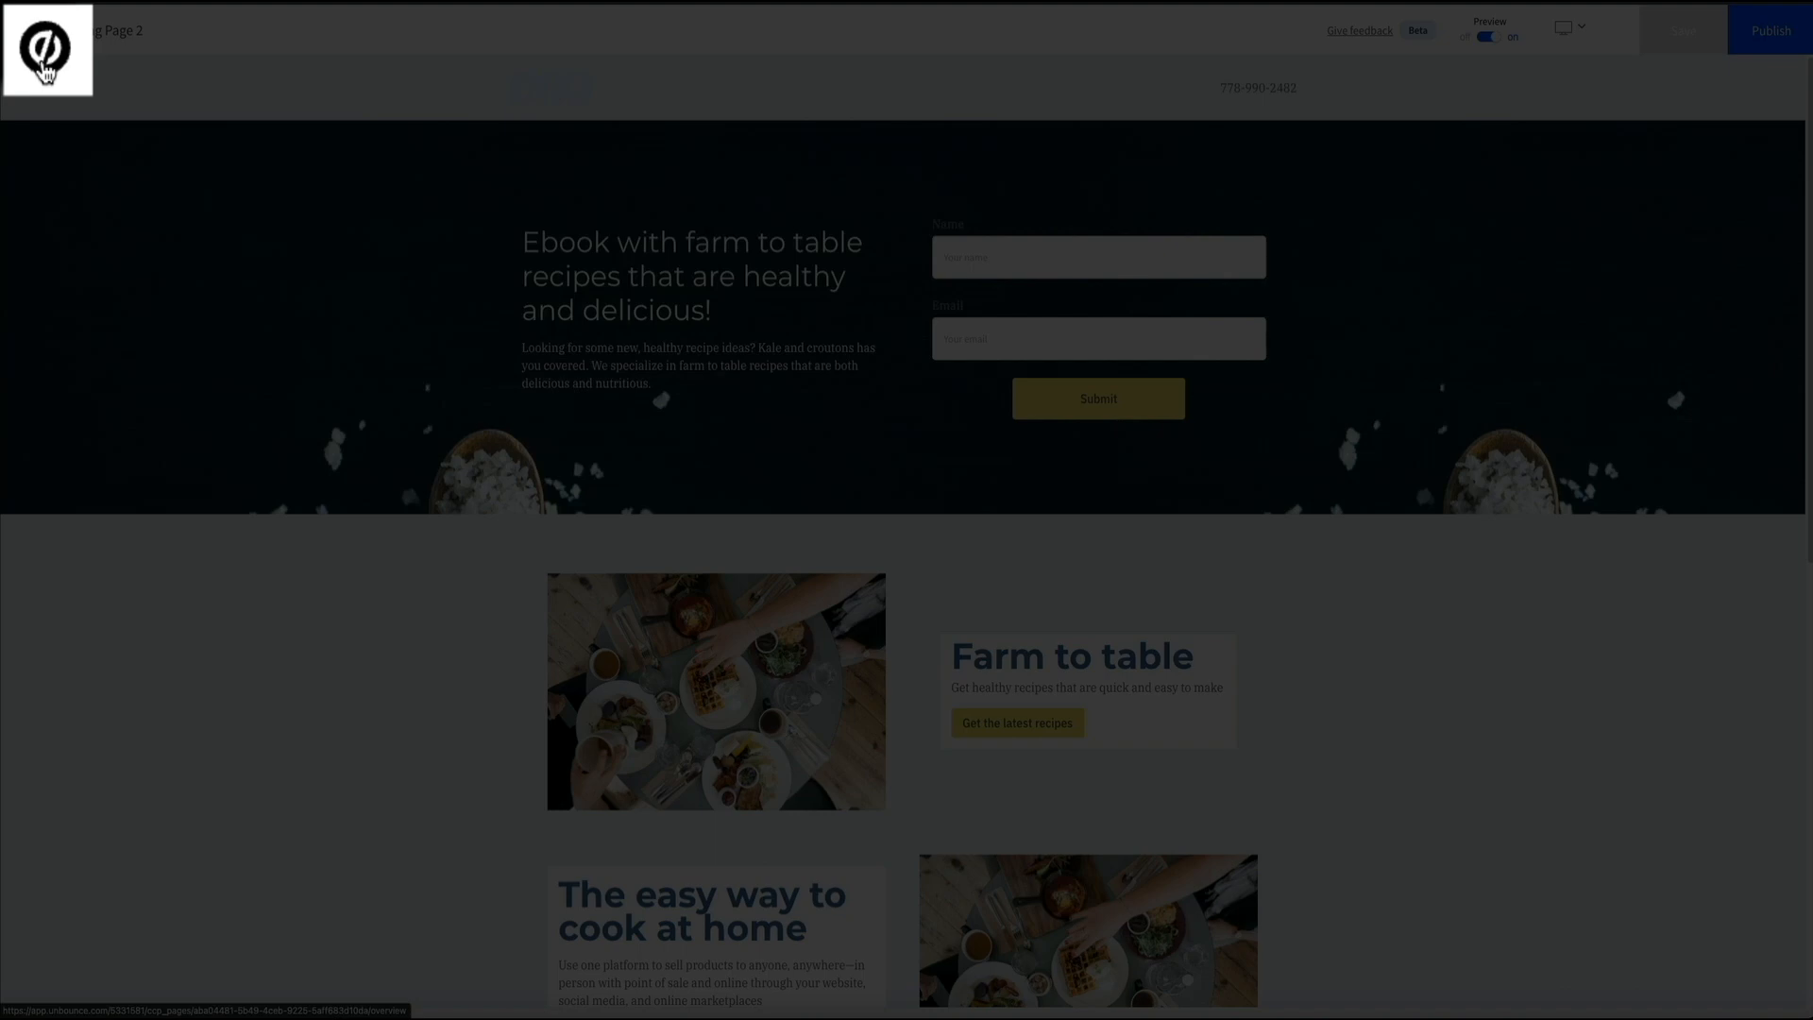
{"action": "left_click", "coordinate": [22, 36]}
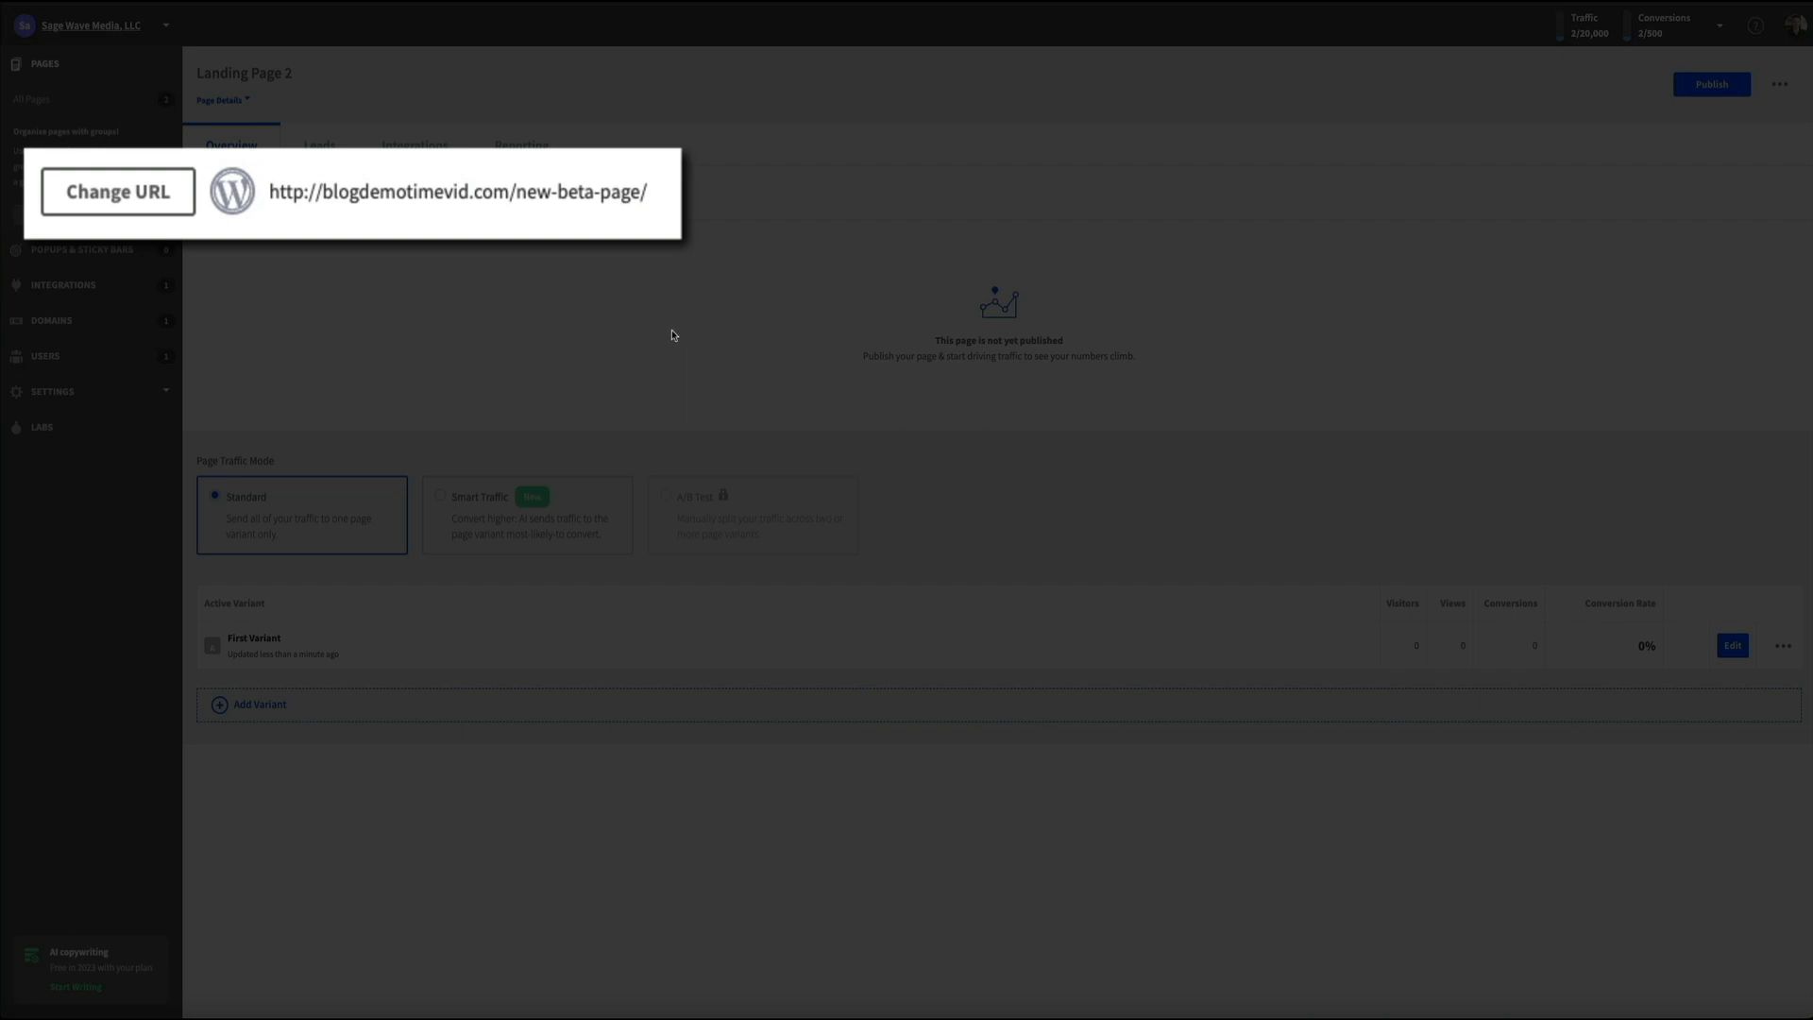
Step: Look at the page's URL option and its available native integrations, and return to the overview
{"action": "left_click", "coordinate": [114, 219]}
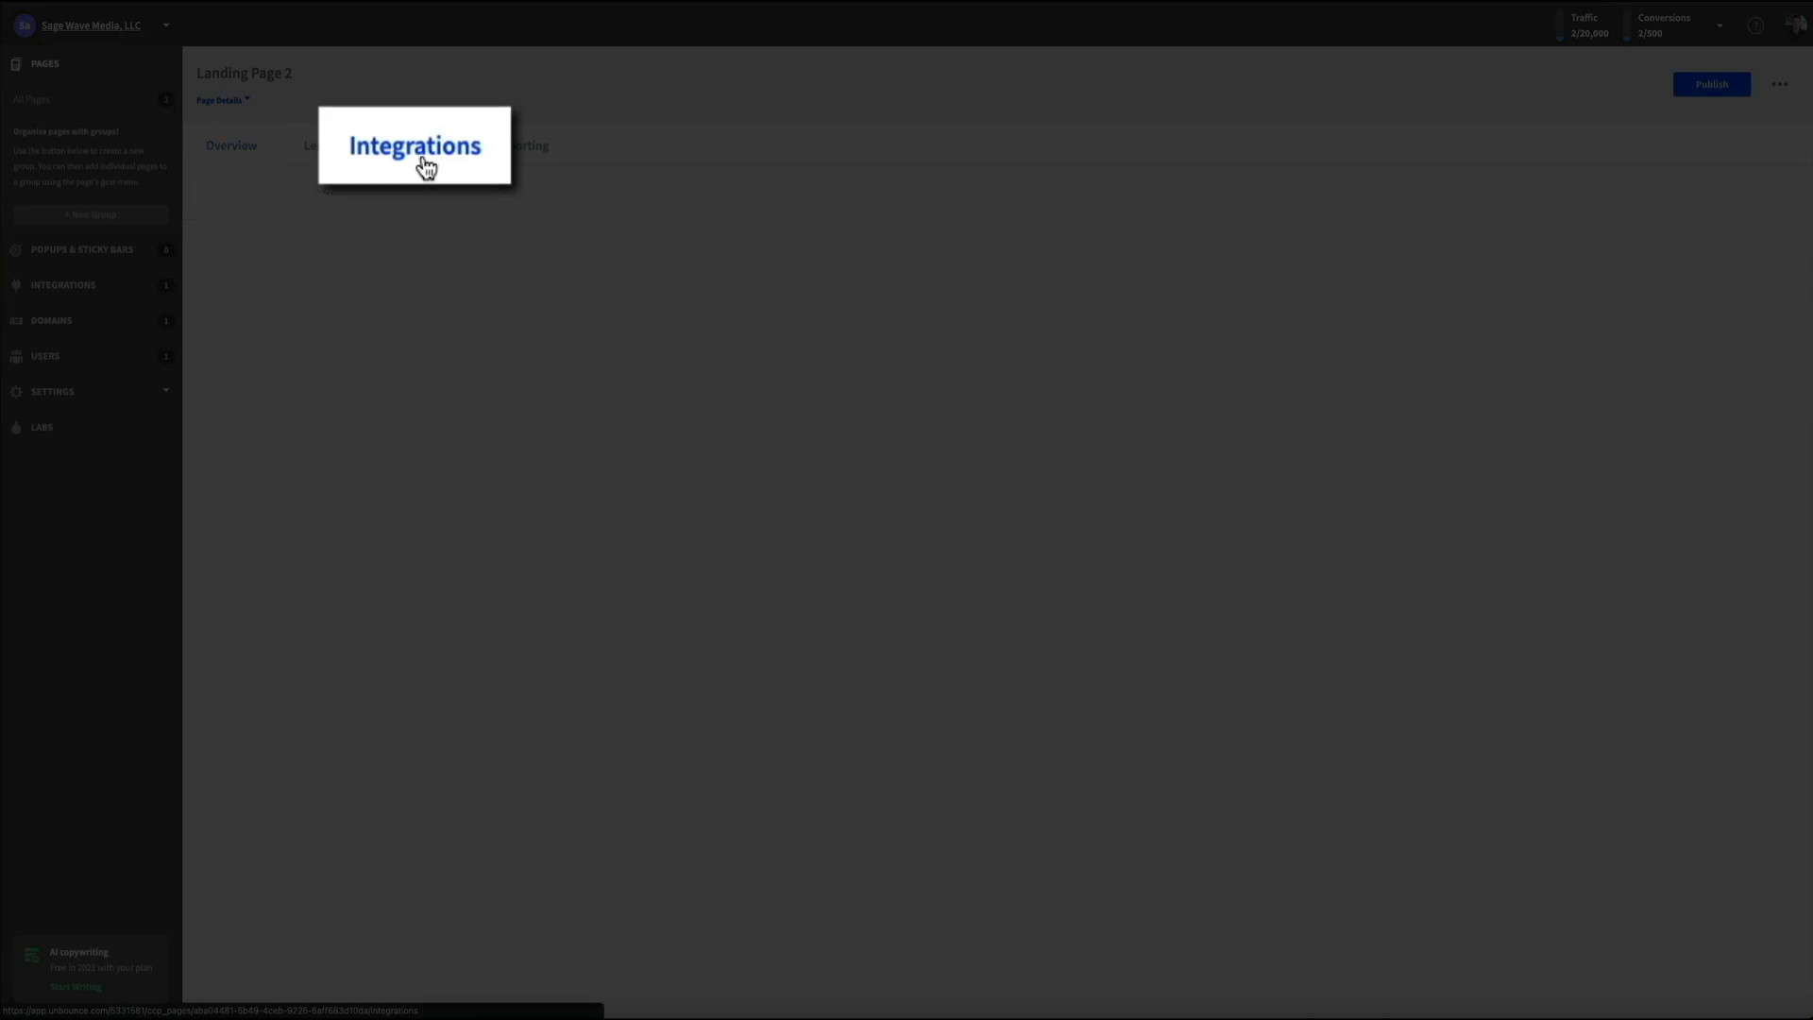
{"action": "left_click", "coordinate": [421, 153]}
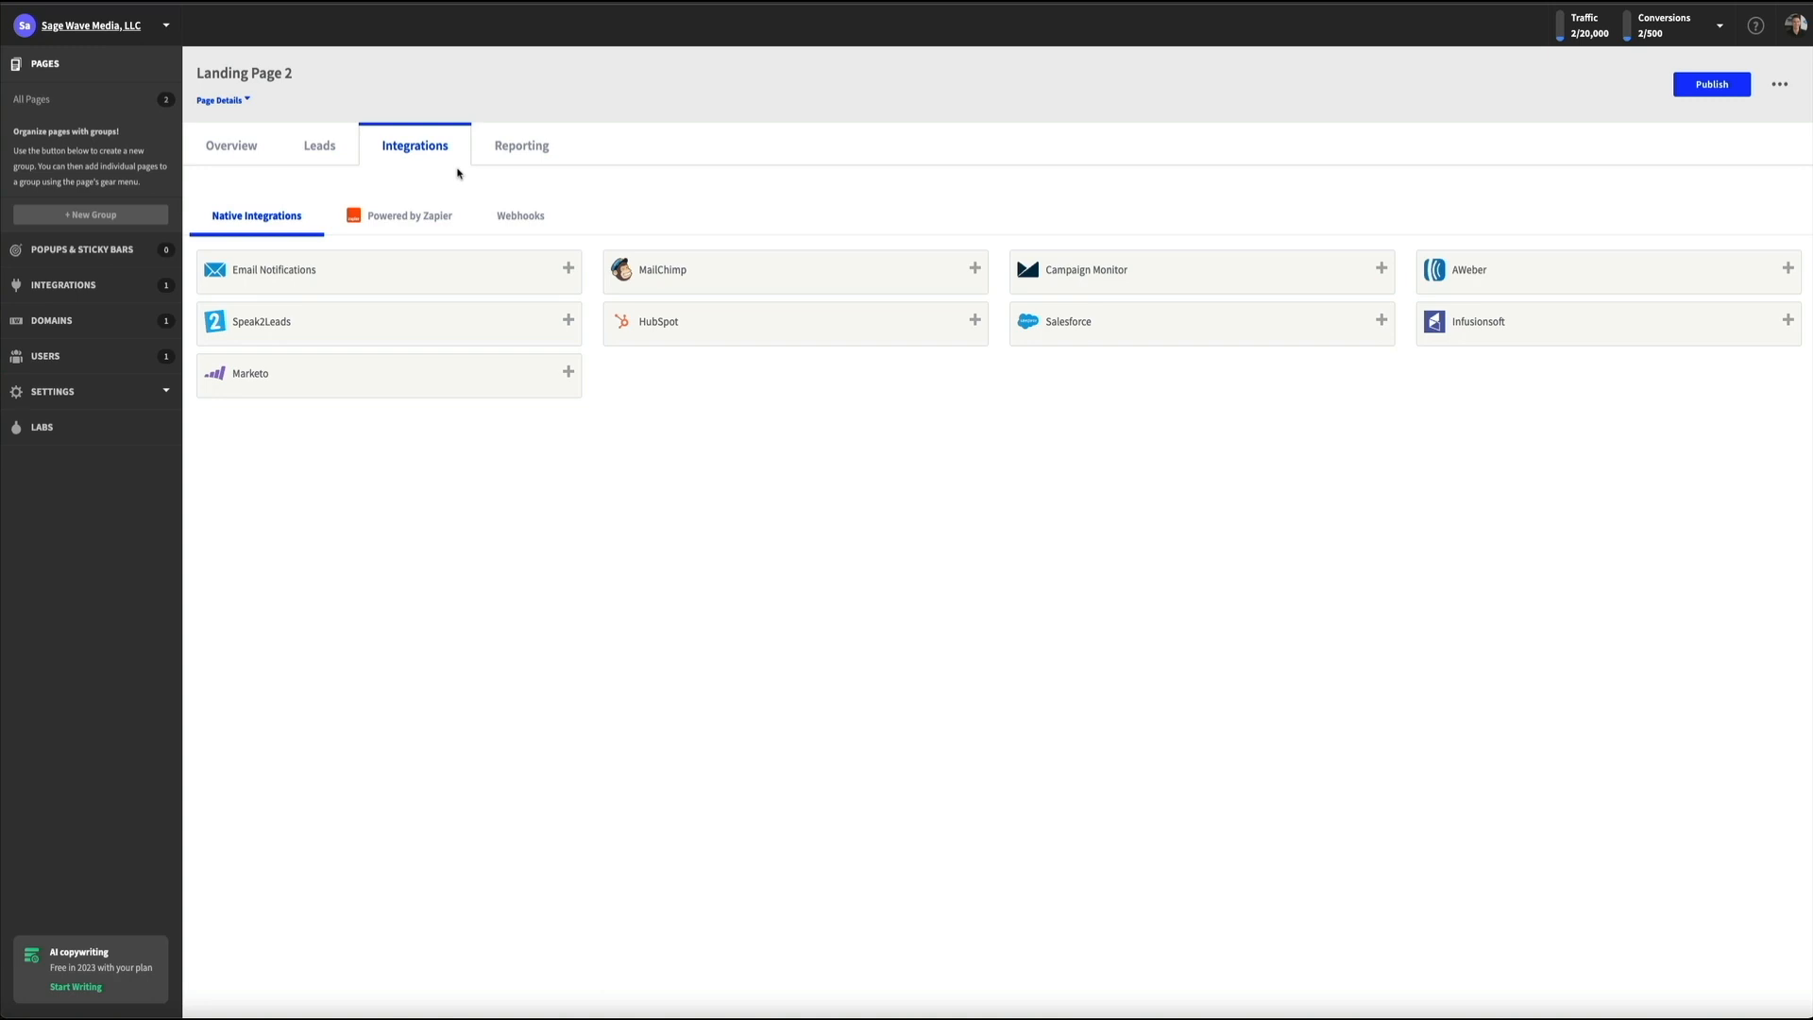
{"action": "left_click", "coordinate": [231, 157]}
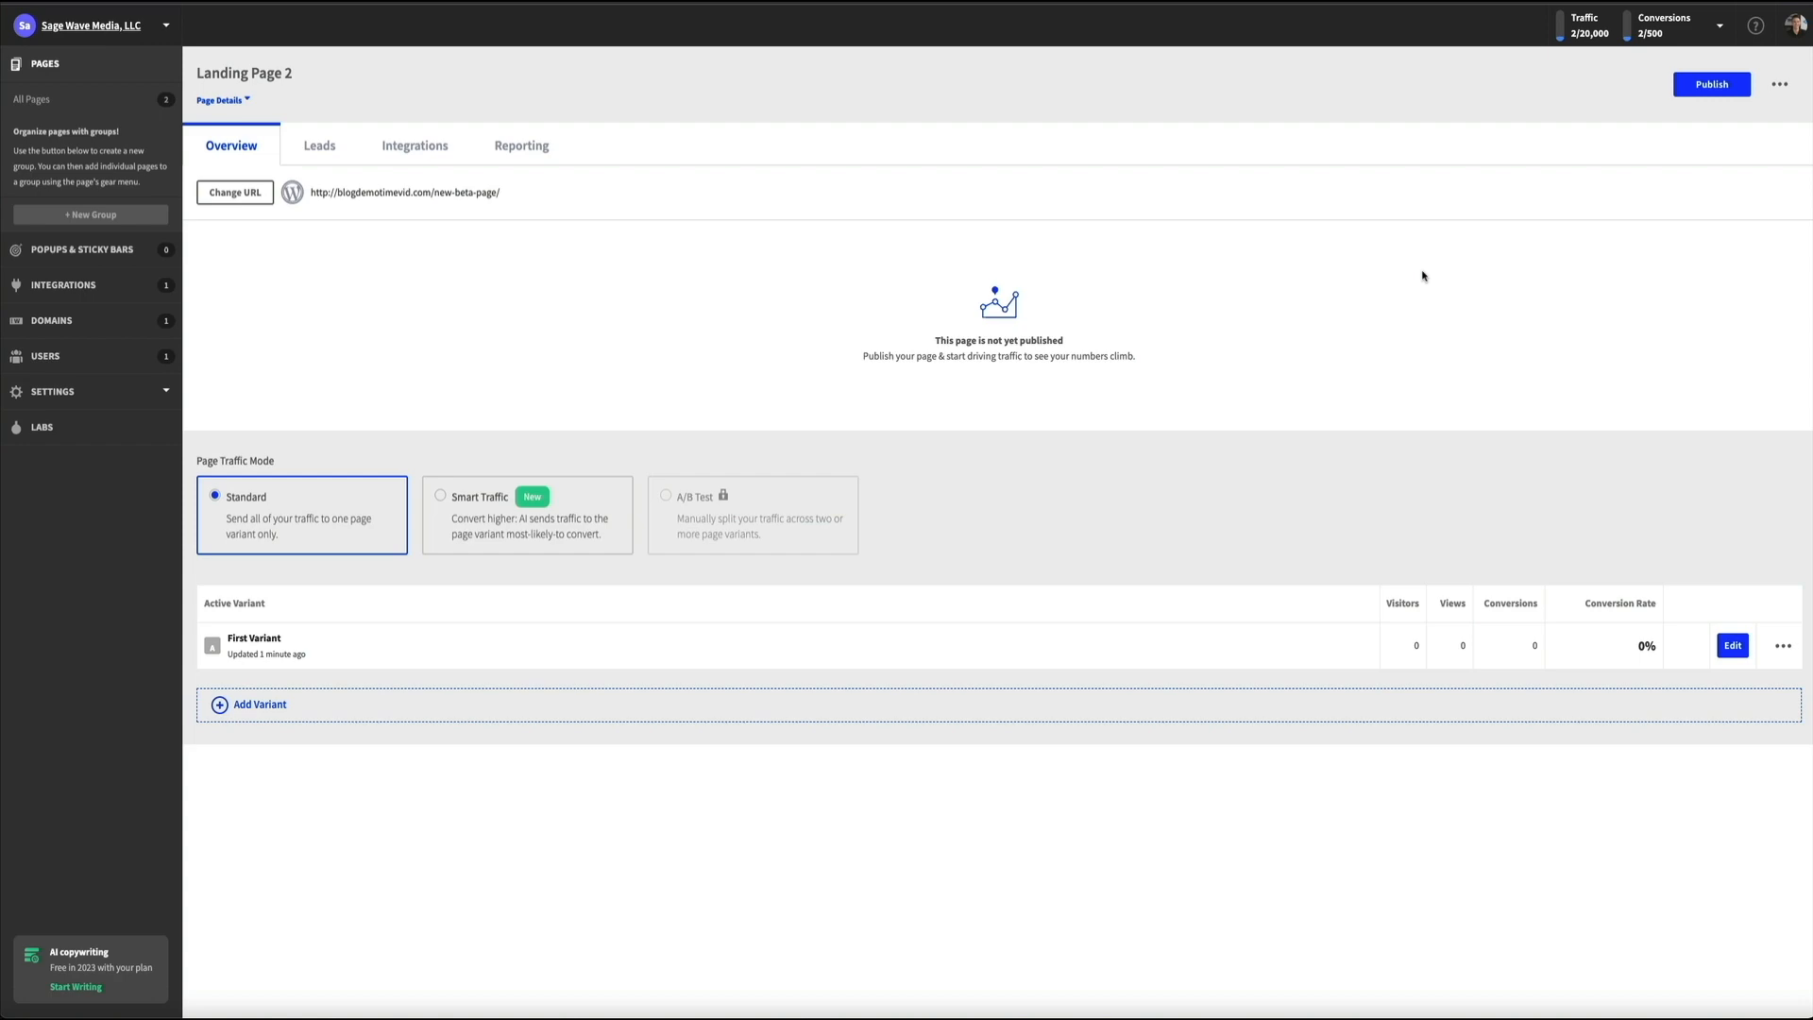
Step: Rename the landing page as "AI Food Blog Ebook Landing Page"
{"action": "mouse_move", "coordinate": [305, 83]}
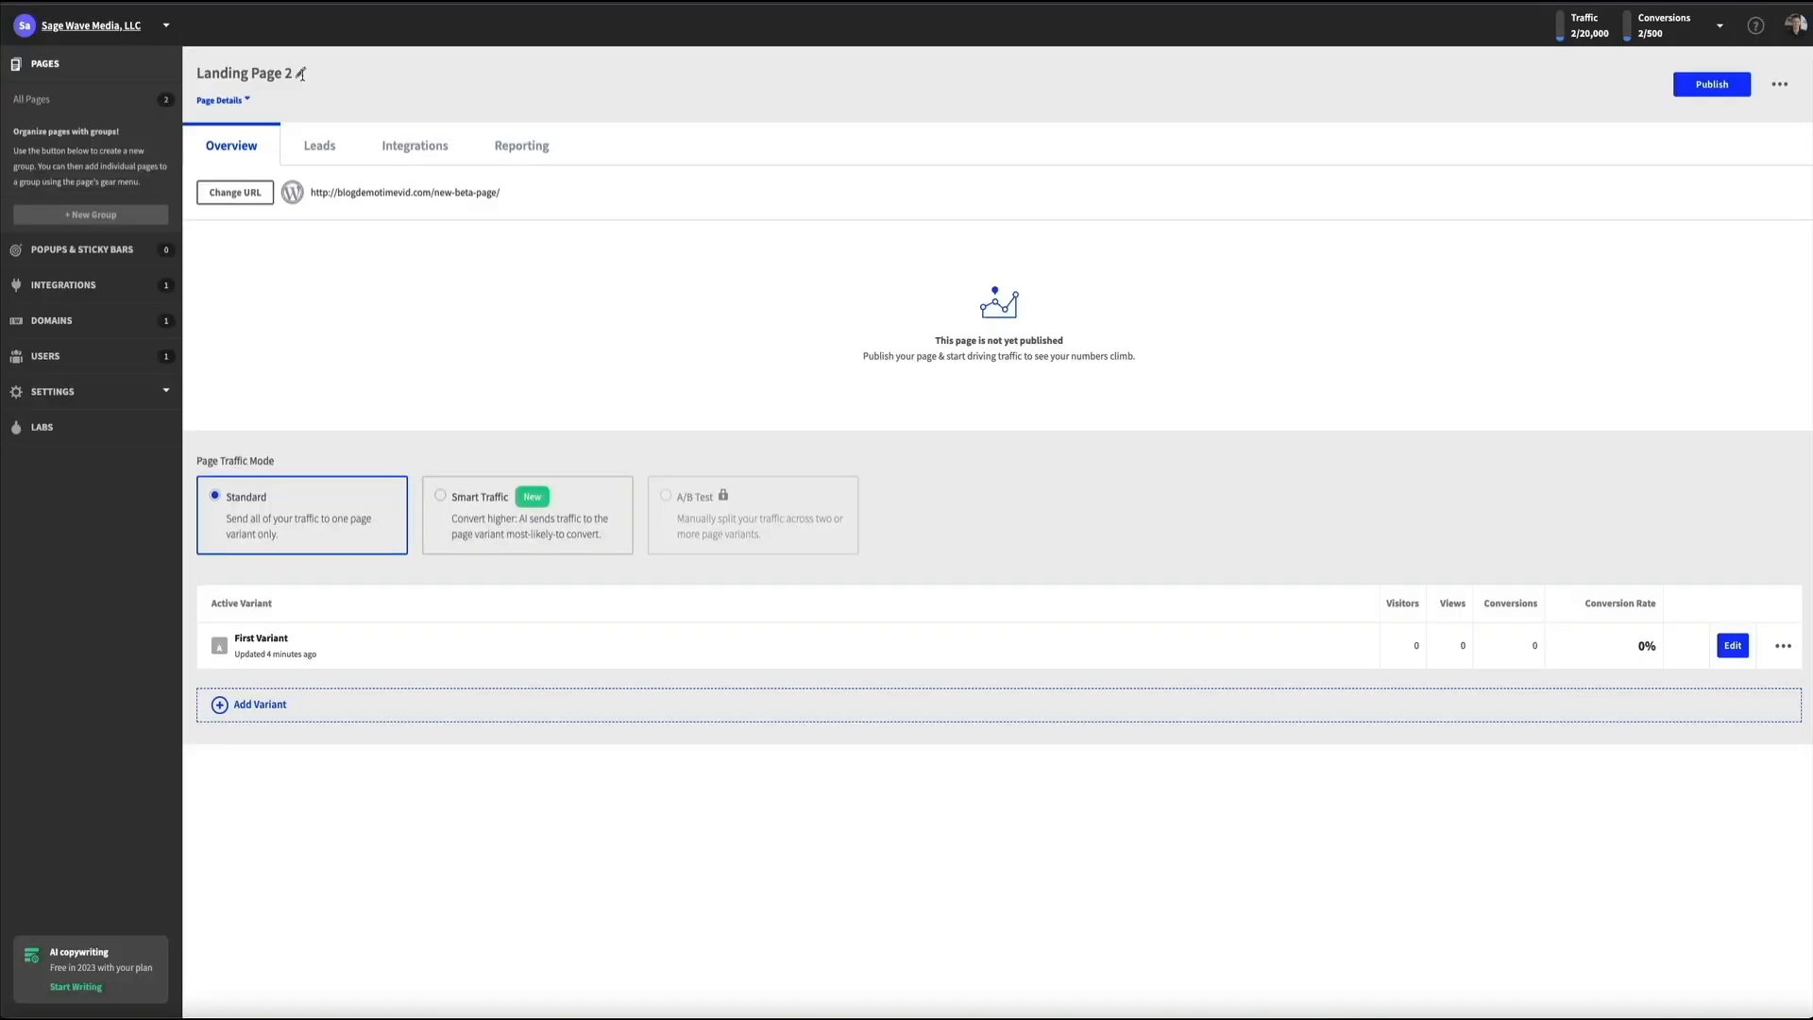
{"action": "left_click", "coordinate": [306, 80]}
{"action": "type", "text": "AI"}
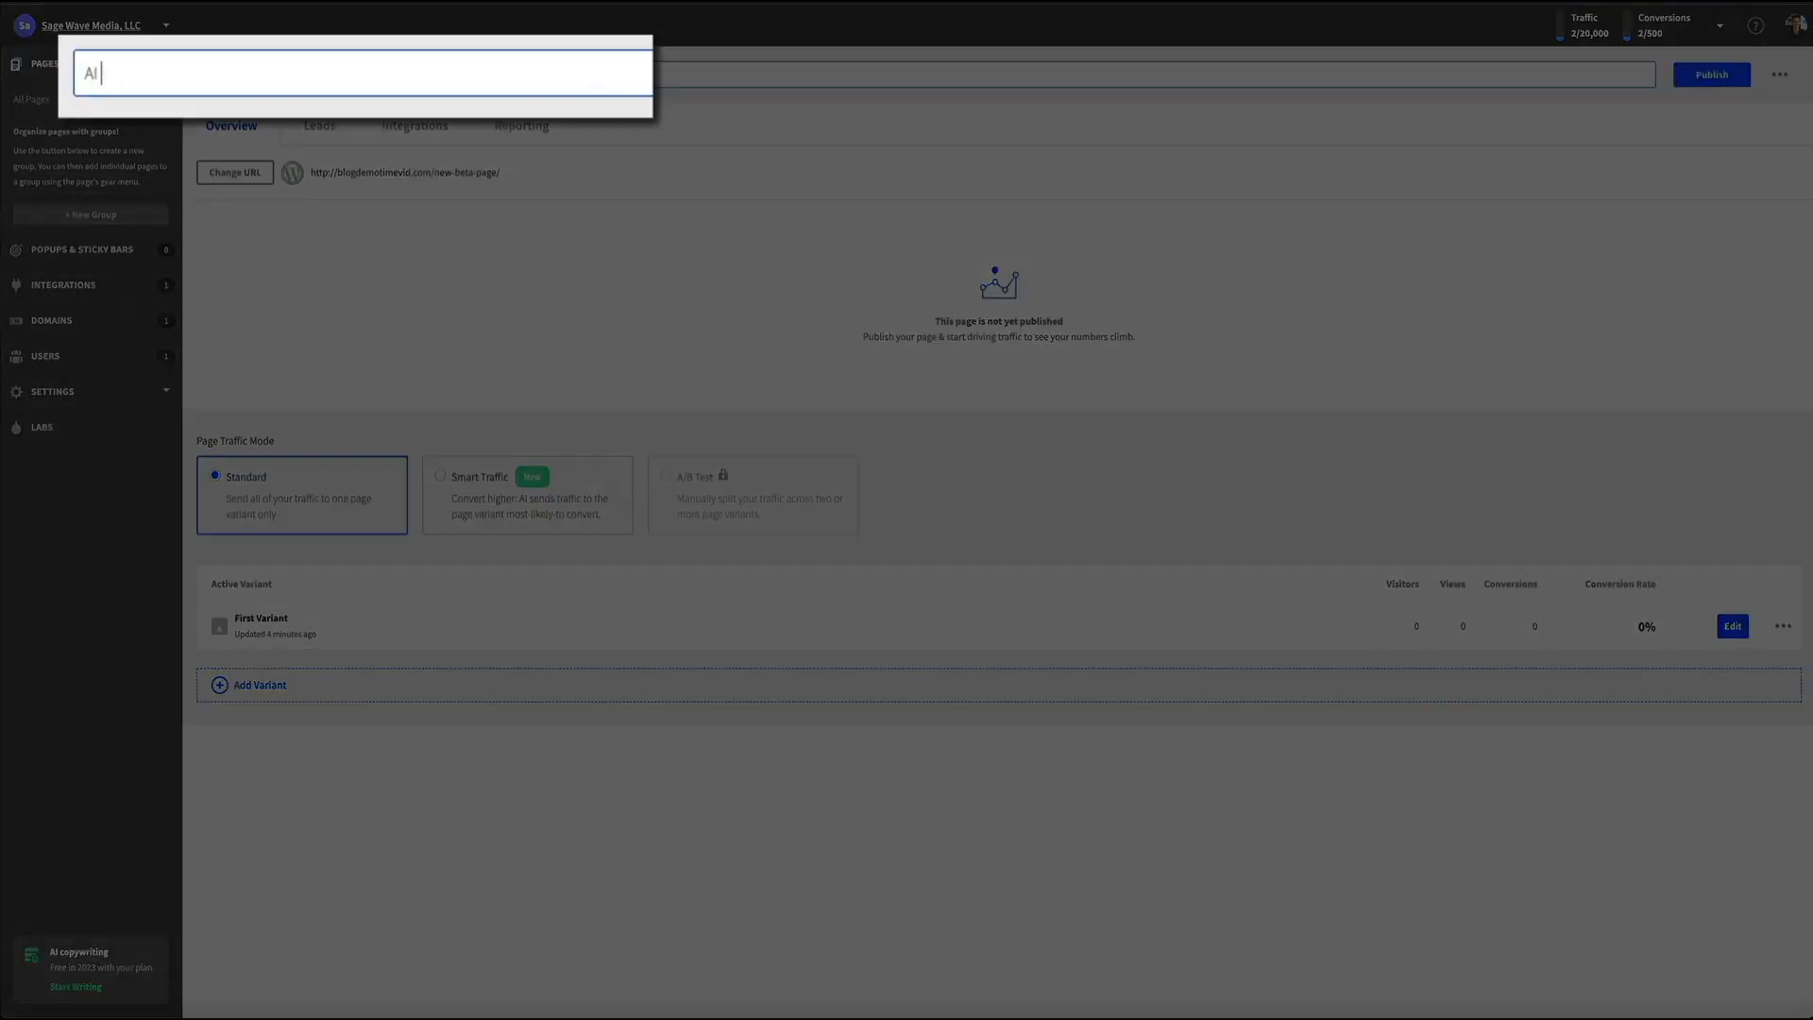
{"action": "type", "text": " Food Blog"}
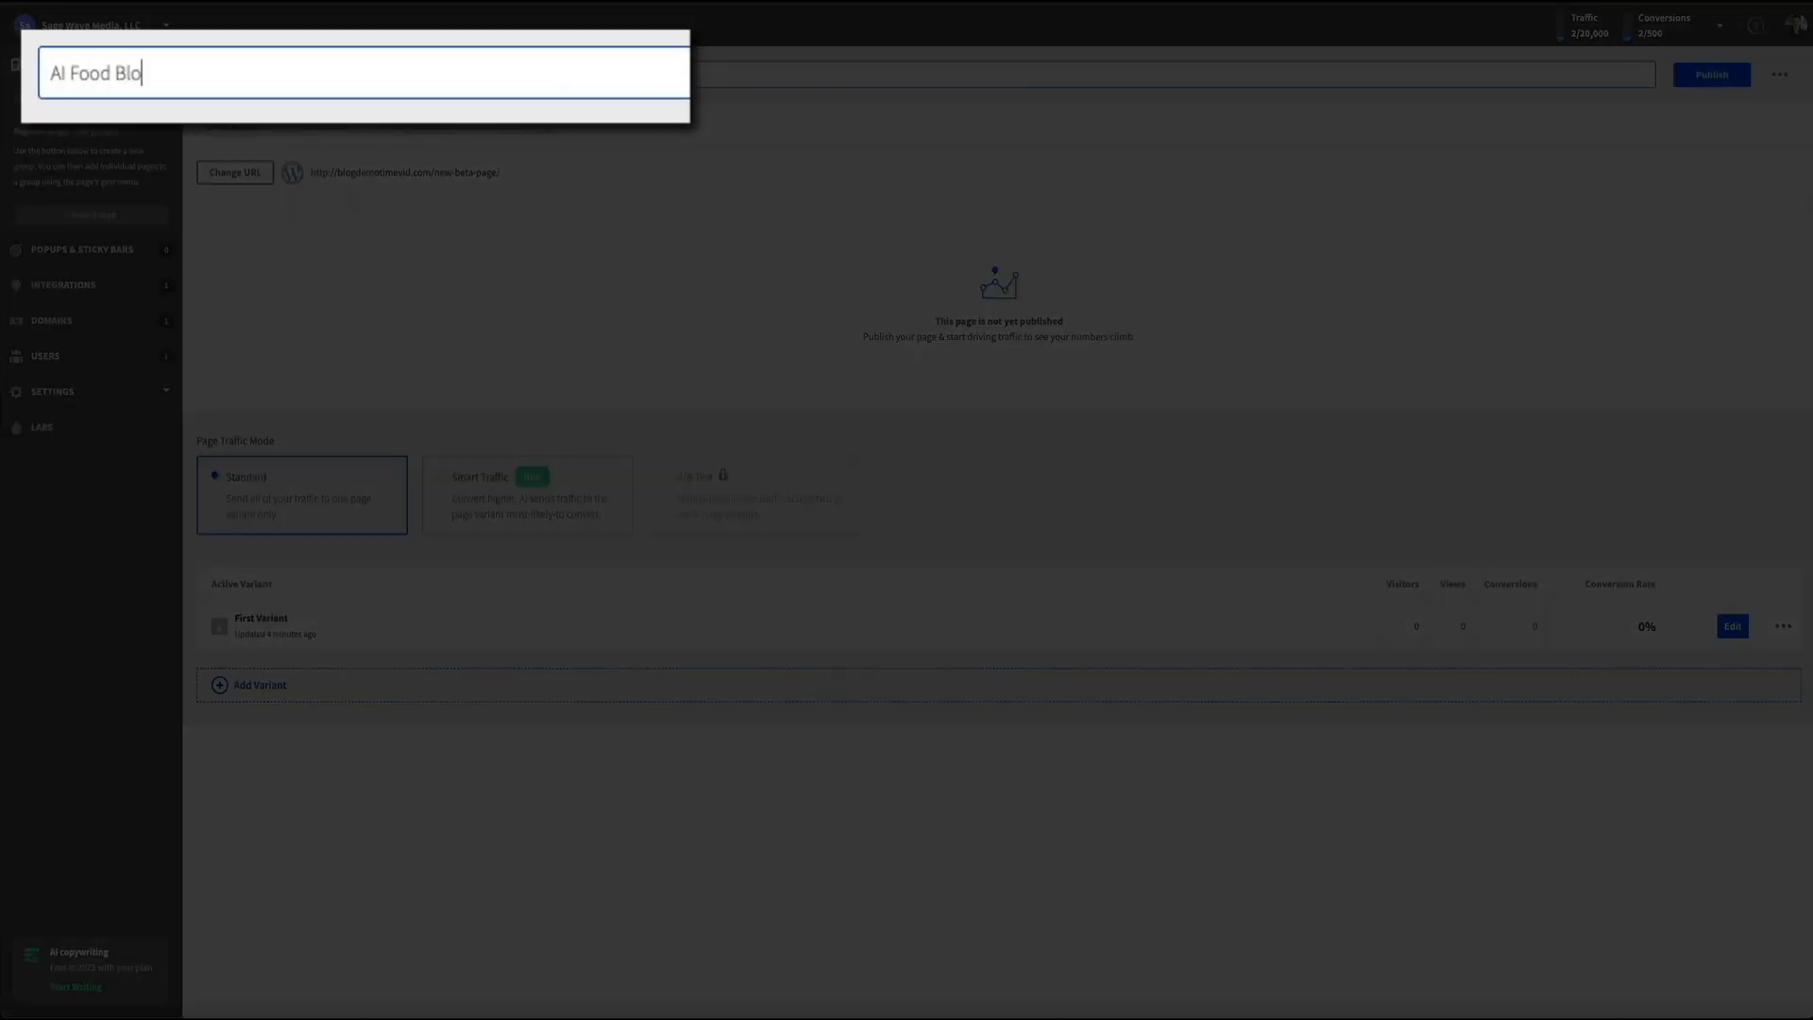
{"action": "type", "text": " Ebook Landing Page"}
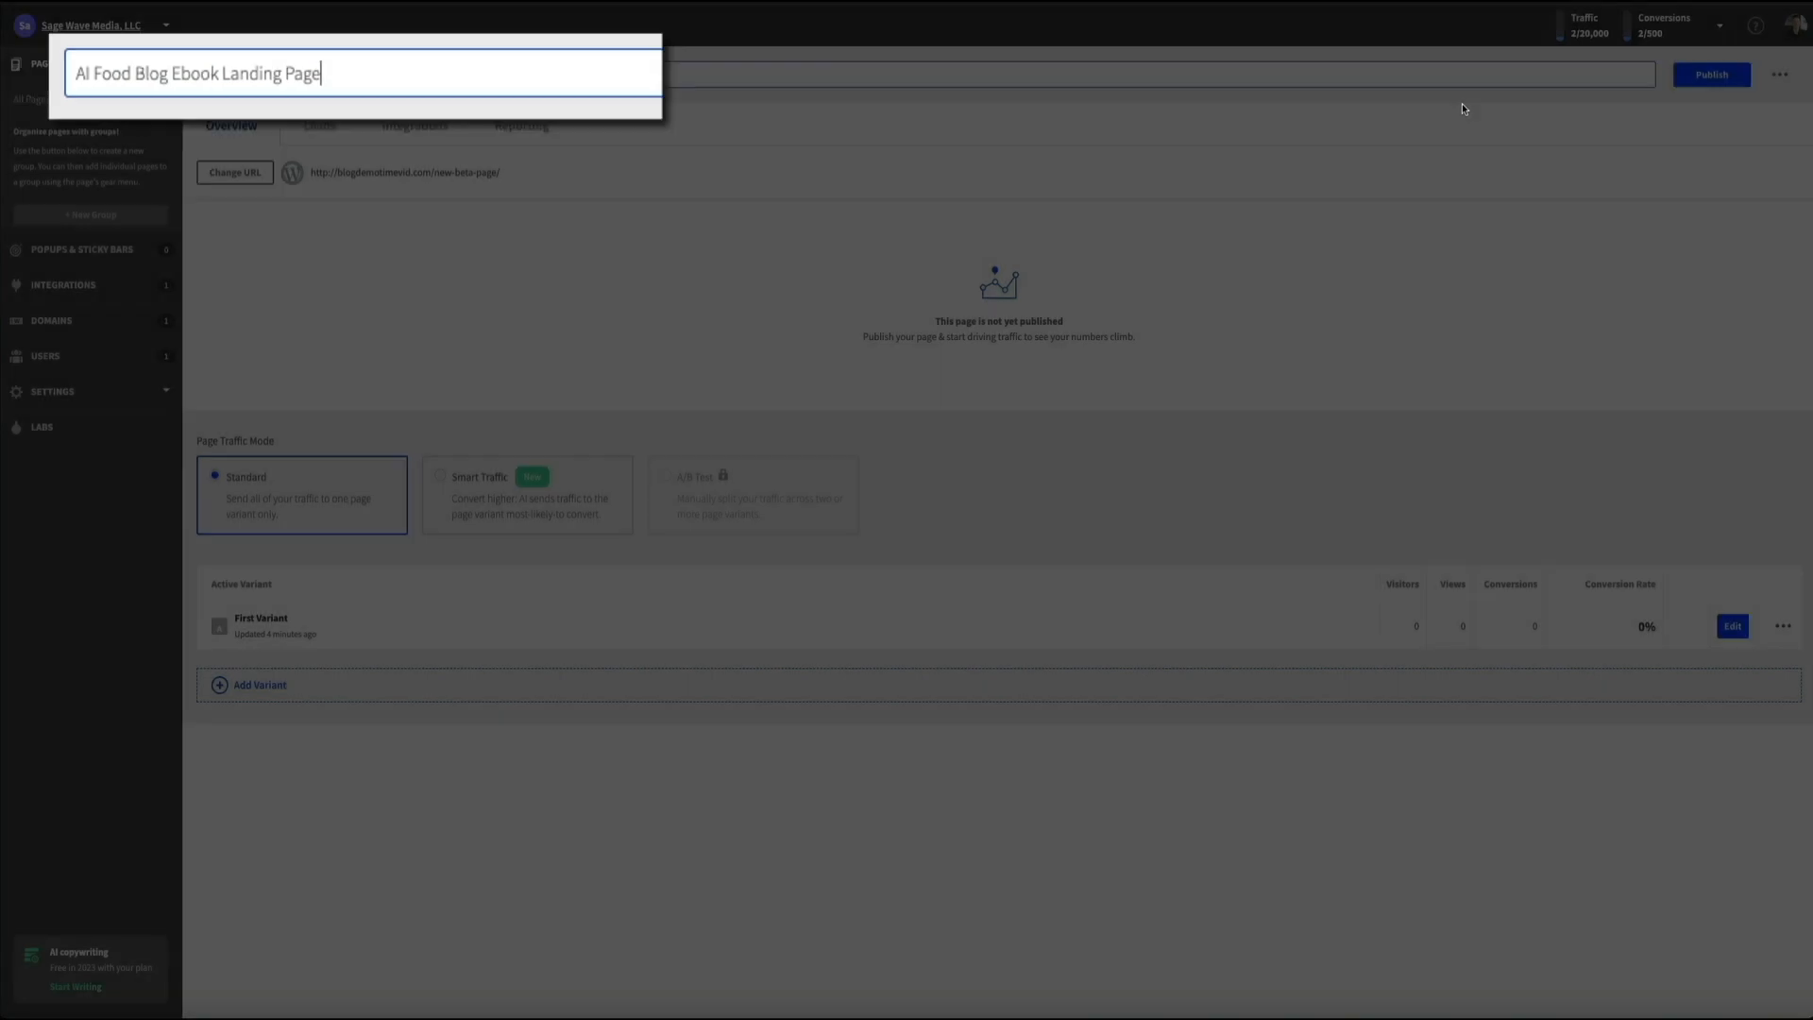
{"action": "key", "text": "Return"}
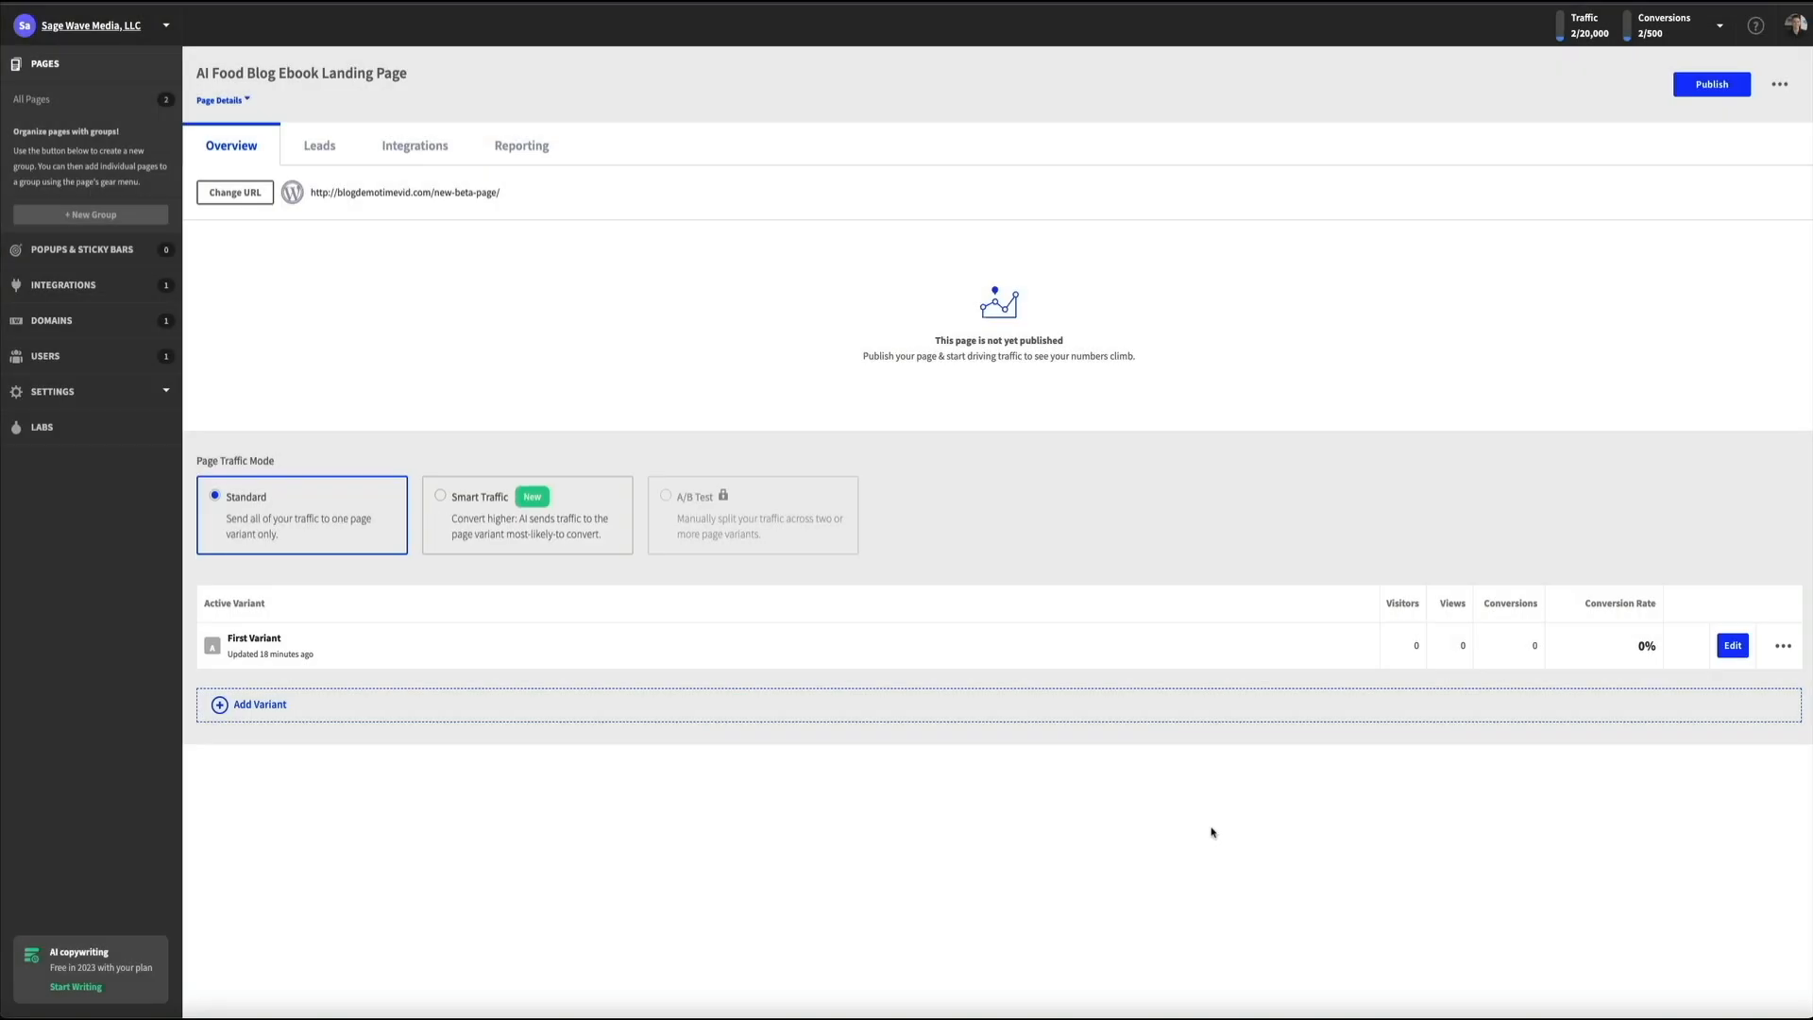
Step: Open the AI copywriting tool, examine its library of writing templates and open the Landing Page Copy template
{"action": "left_click", "coordinate": [97, 65]}
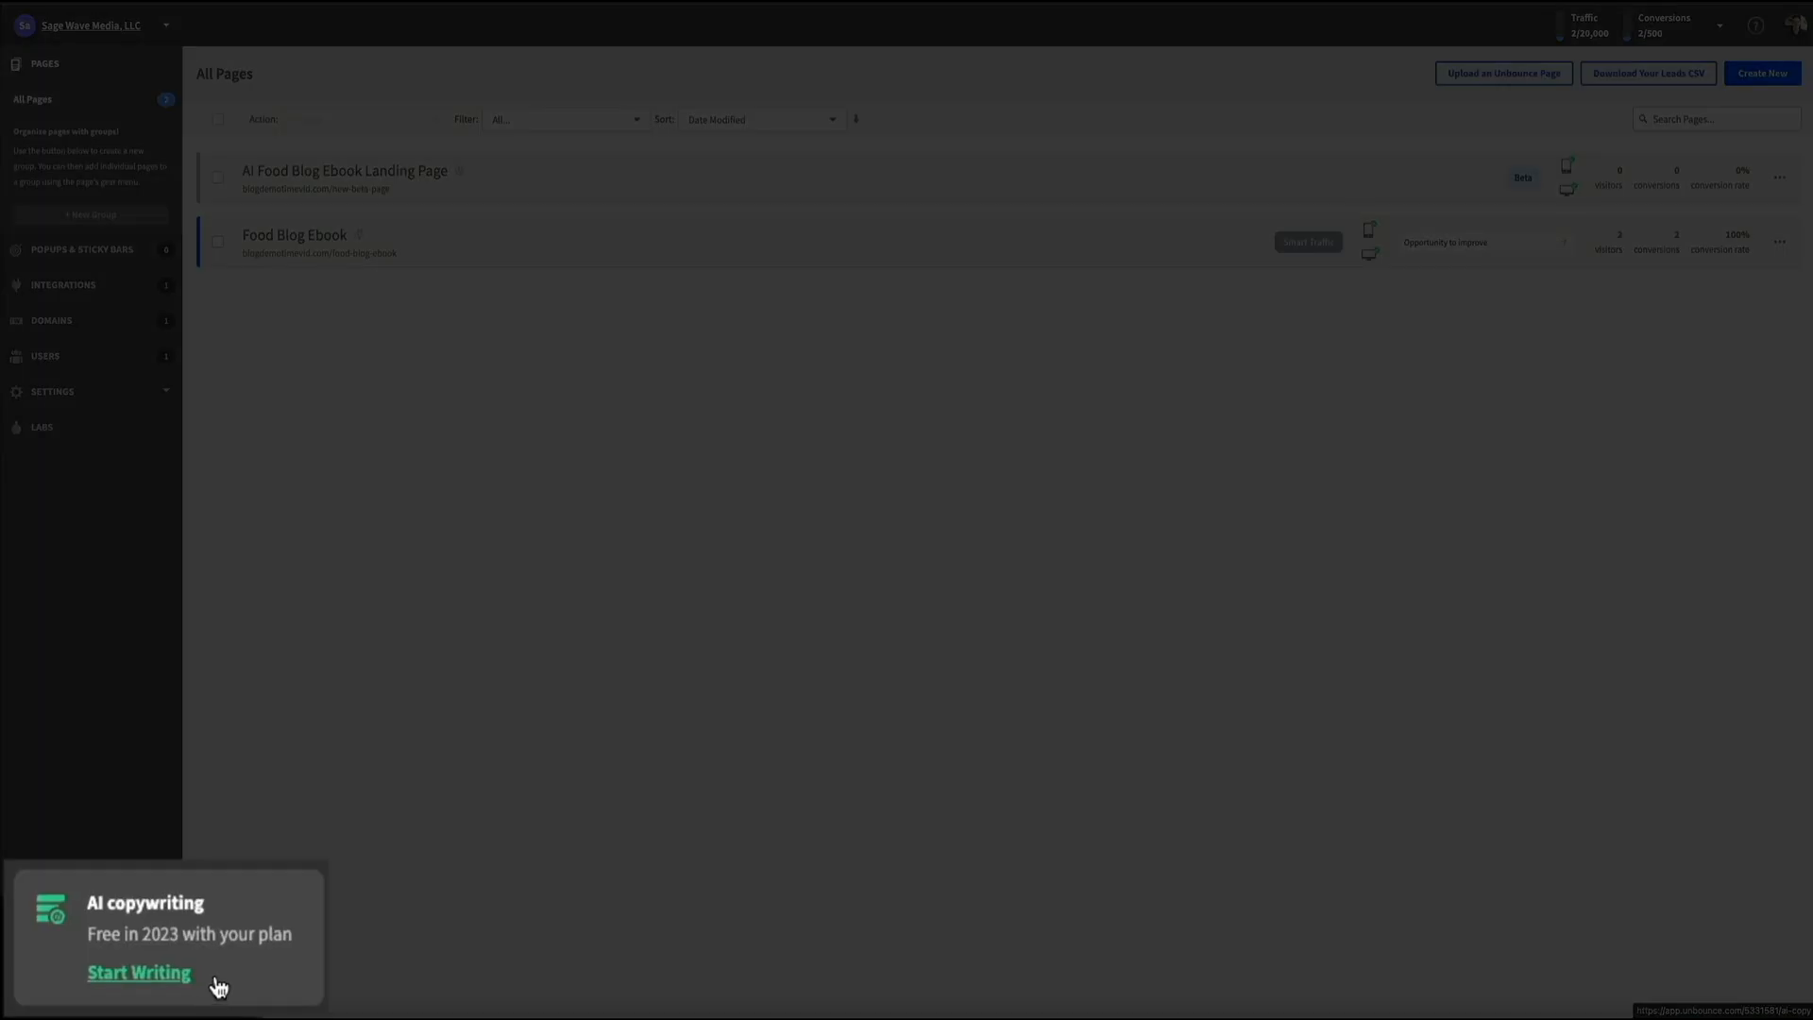
{"action": "left_click", "coordinate": [214, 982]}
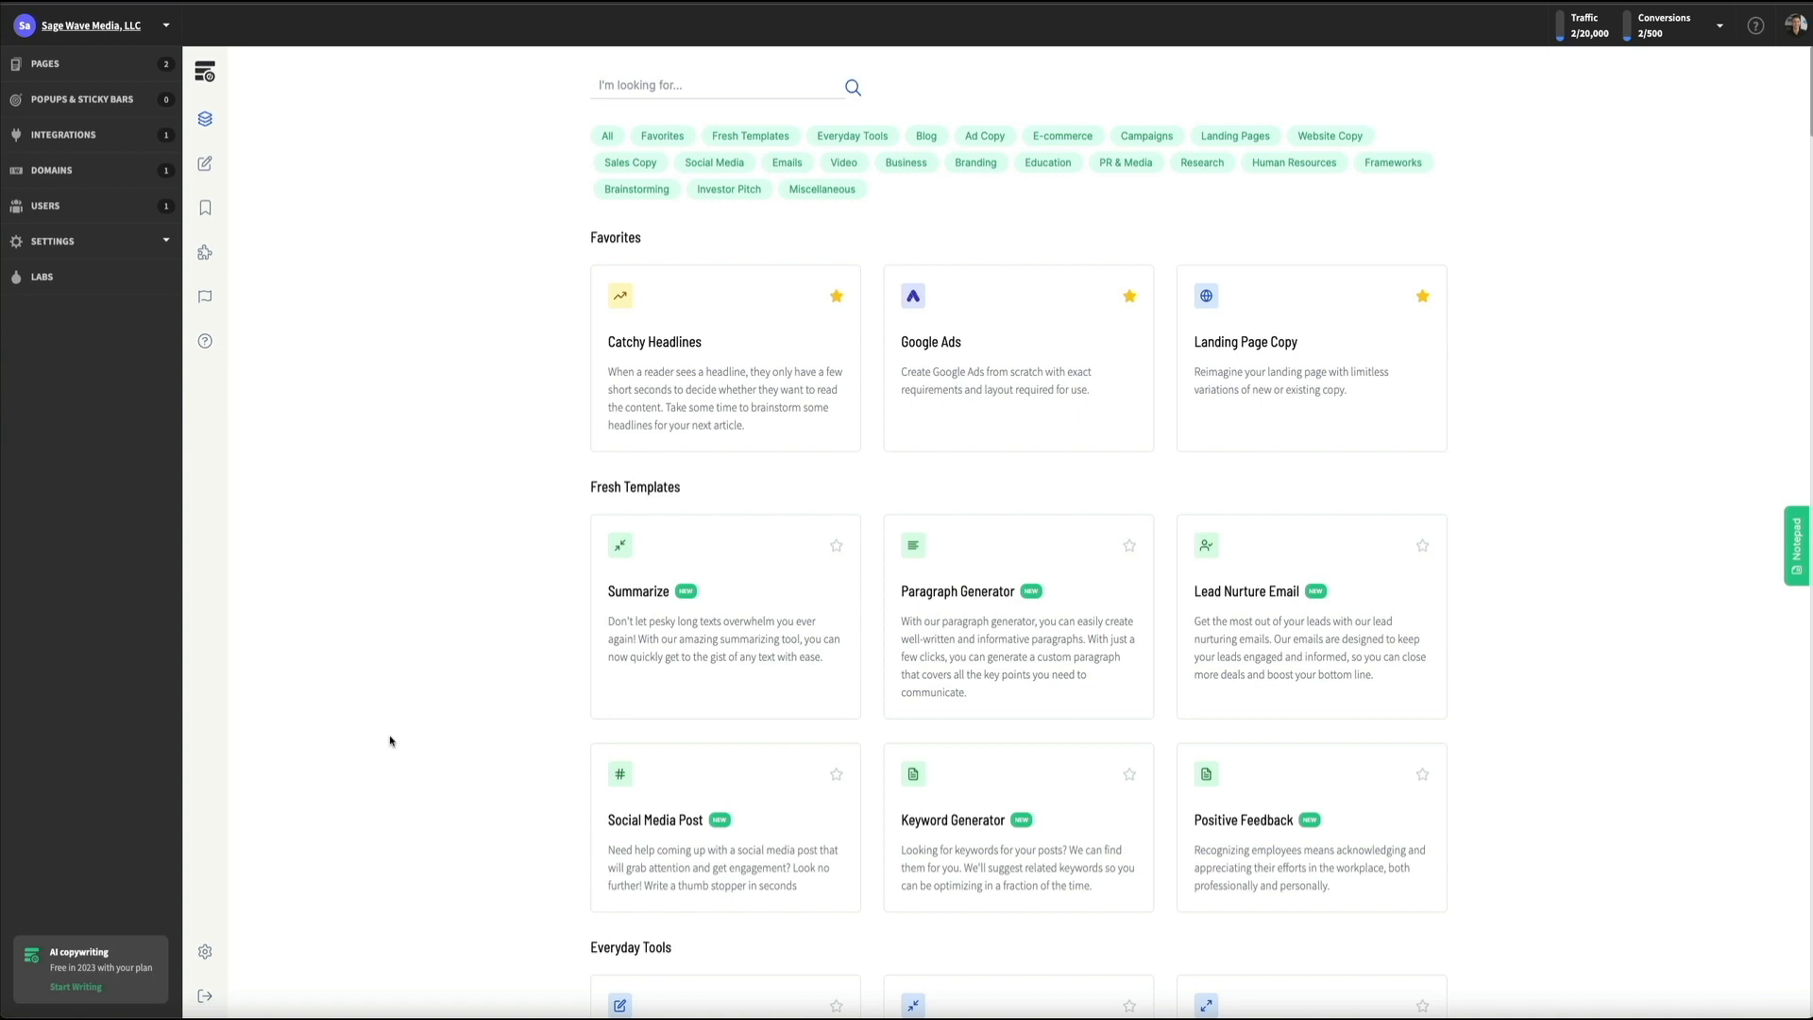
{"action": "scroll", "coordinate": [390, 741], "scroll_direction": "down", "scroll_amount": 5}
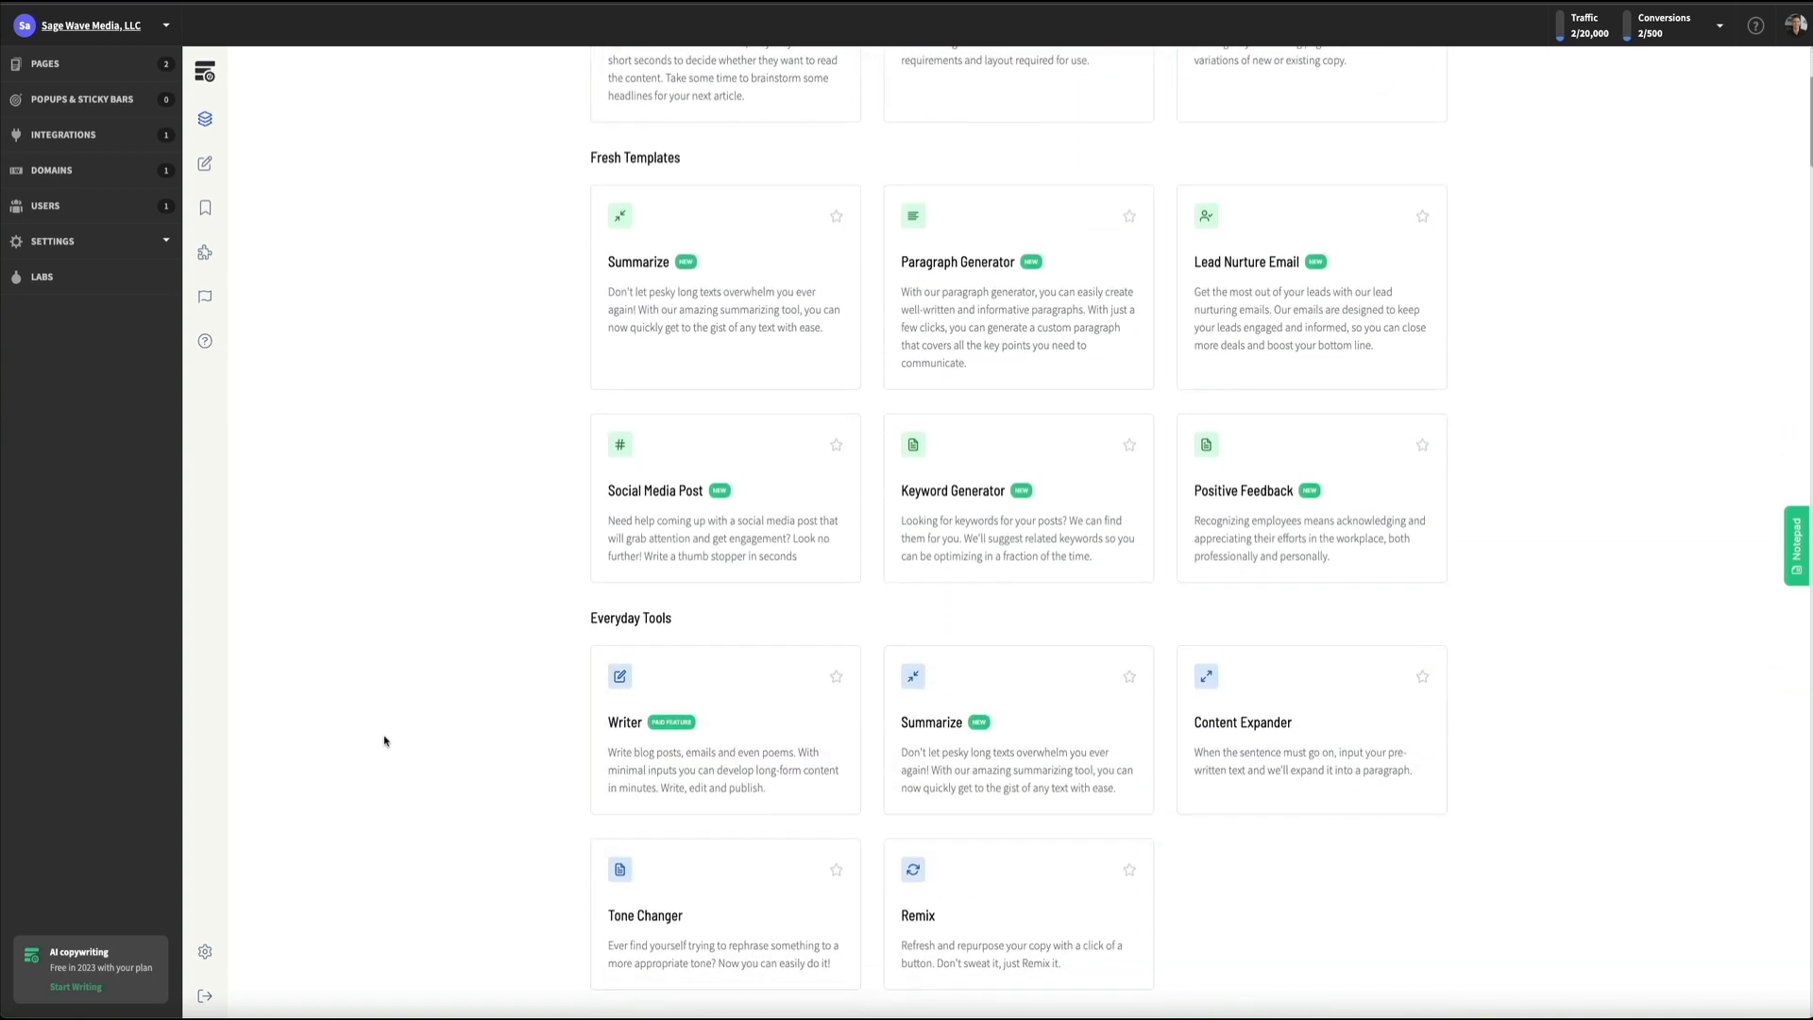
{"action": "scroll", "coordinate": [384, 740], "scroll_direction": "down", "scroll_amount": 6}
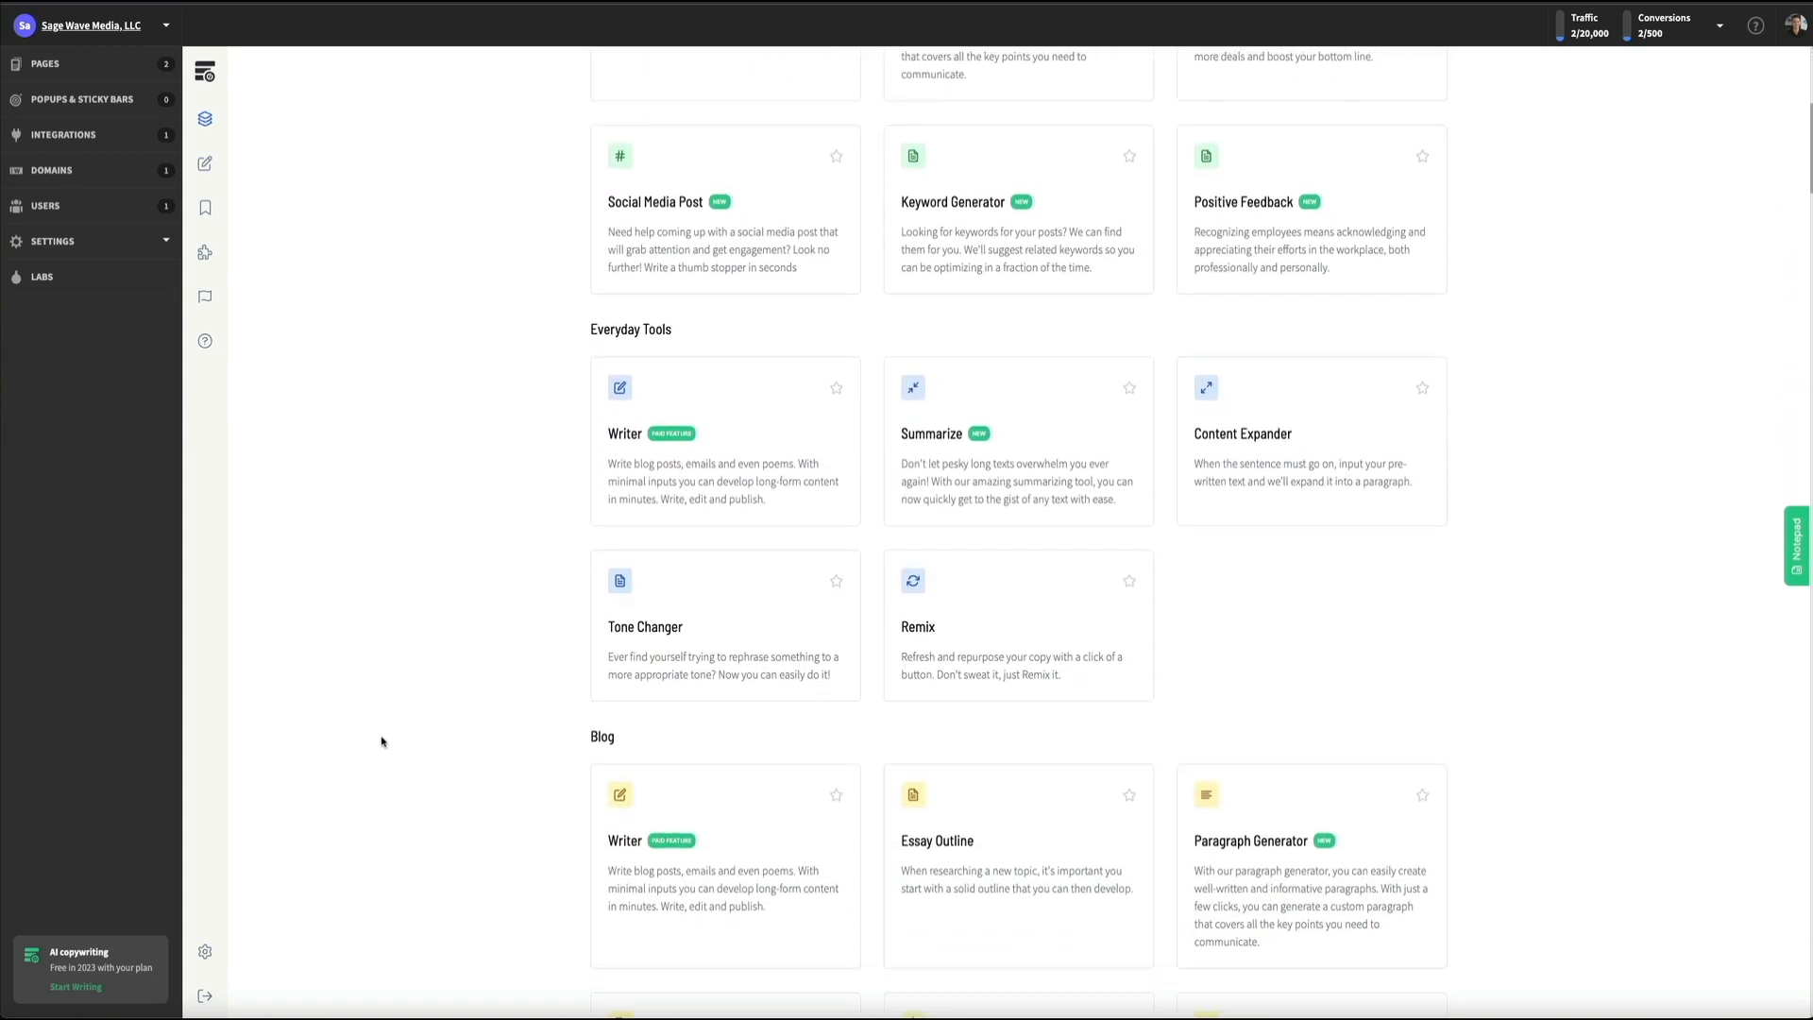
{"action": "scroll", "coordinate": [381, 741], "scroll_direction": "down", "scroll_amount": 4}
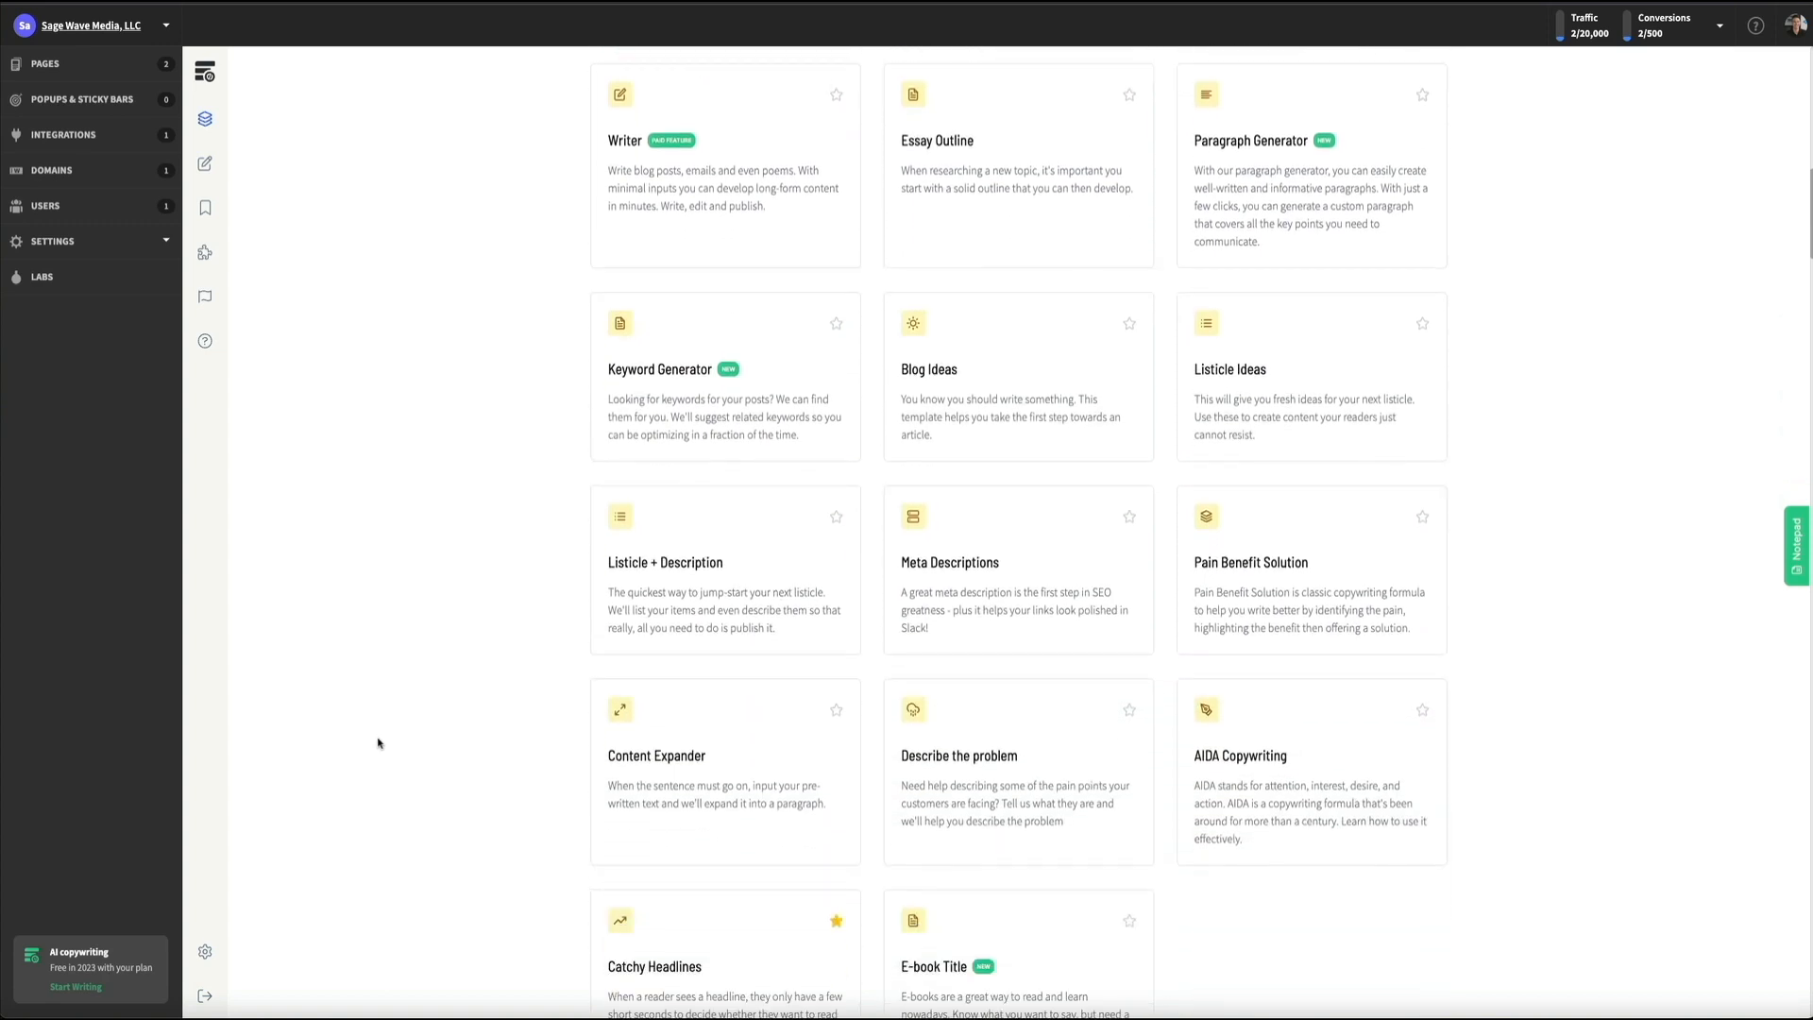
{"action": "scroll", "coordinate": [376, 743], "scroll_direction": "down", "scroll_amount": 3}
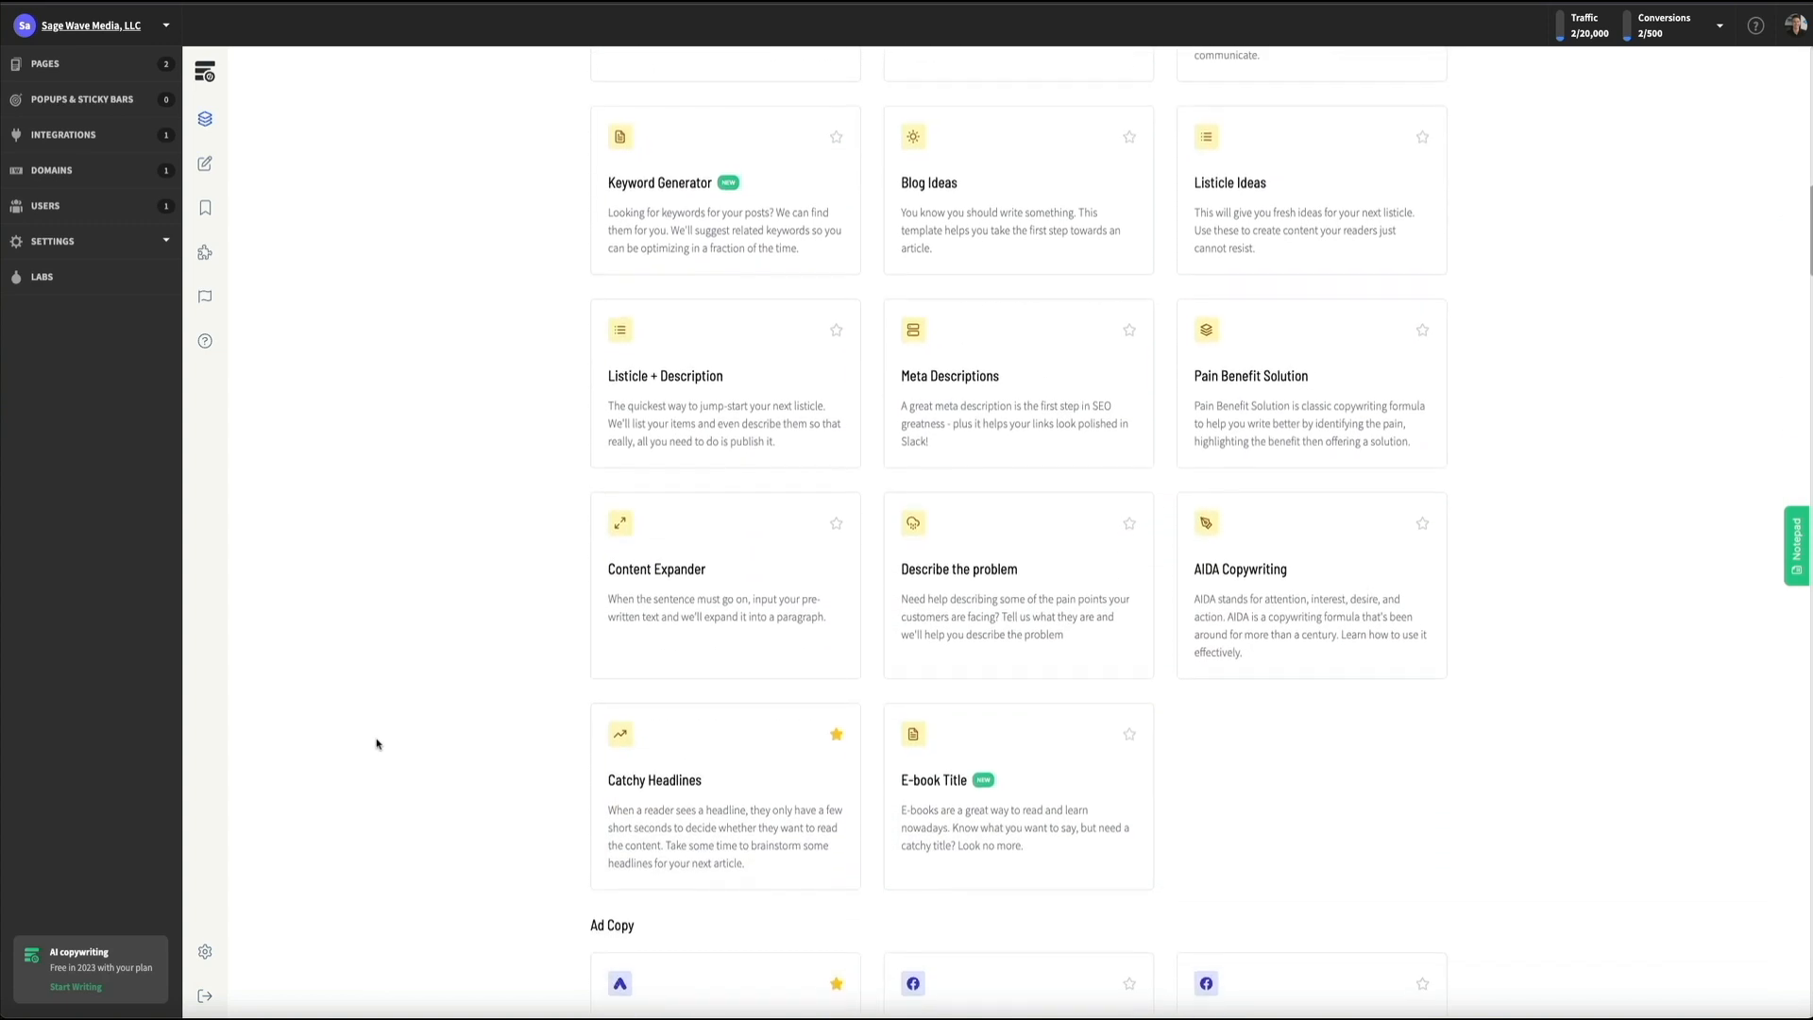
{"action": "scroll", "coordinate": [375, 745], "scroll_direction": "down", "scroll_amount": 7}
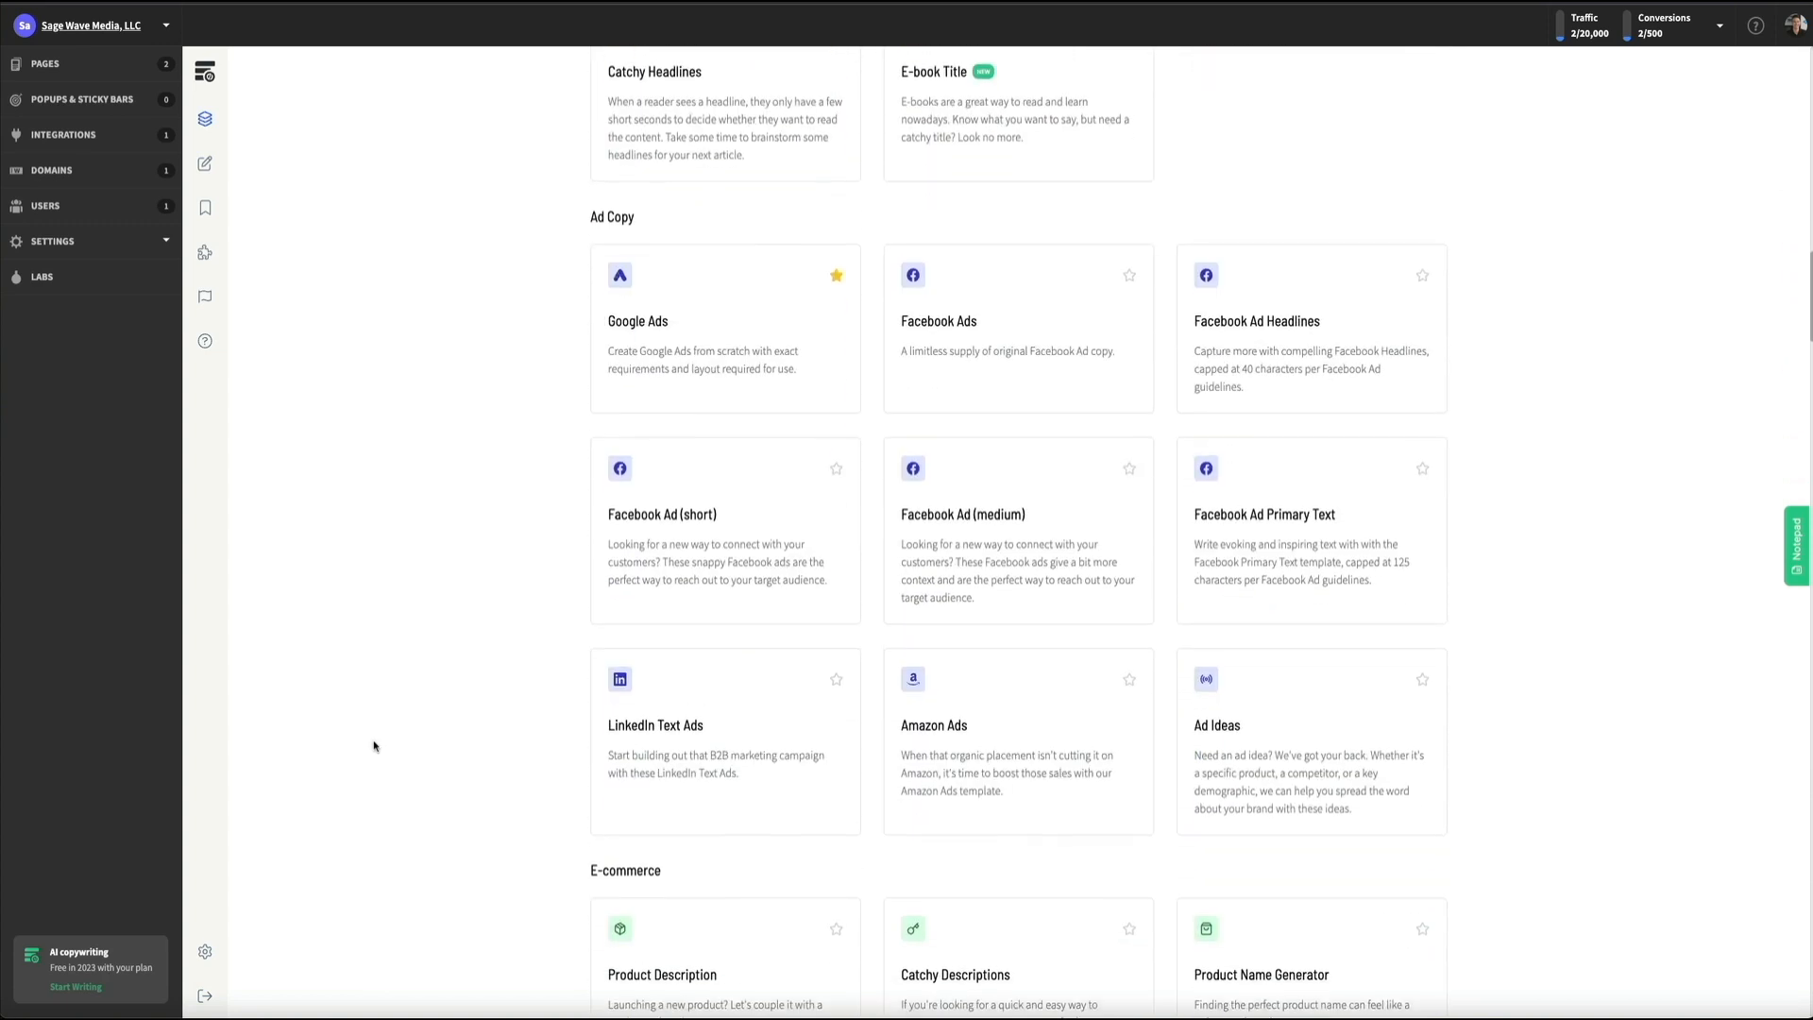
{"action": "scroll", "coordinate": [372, 745], "scroll_direction": "down", "scroll_amount": 6}
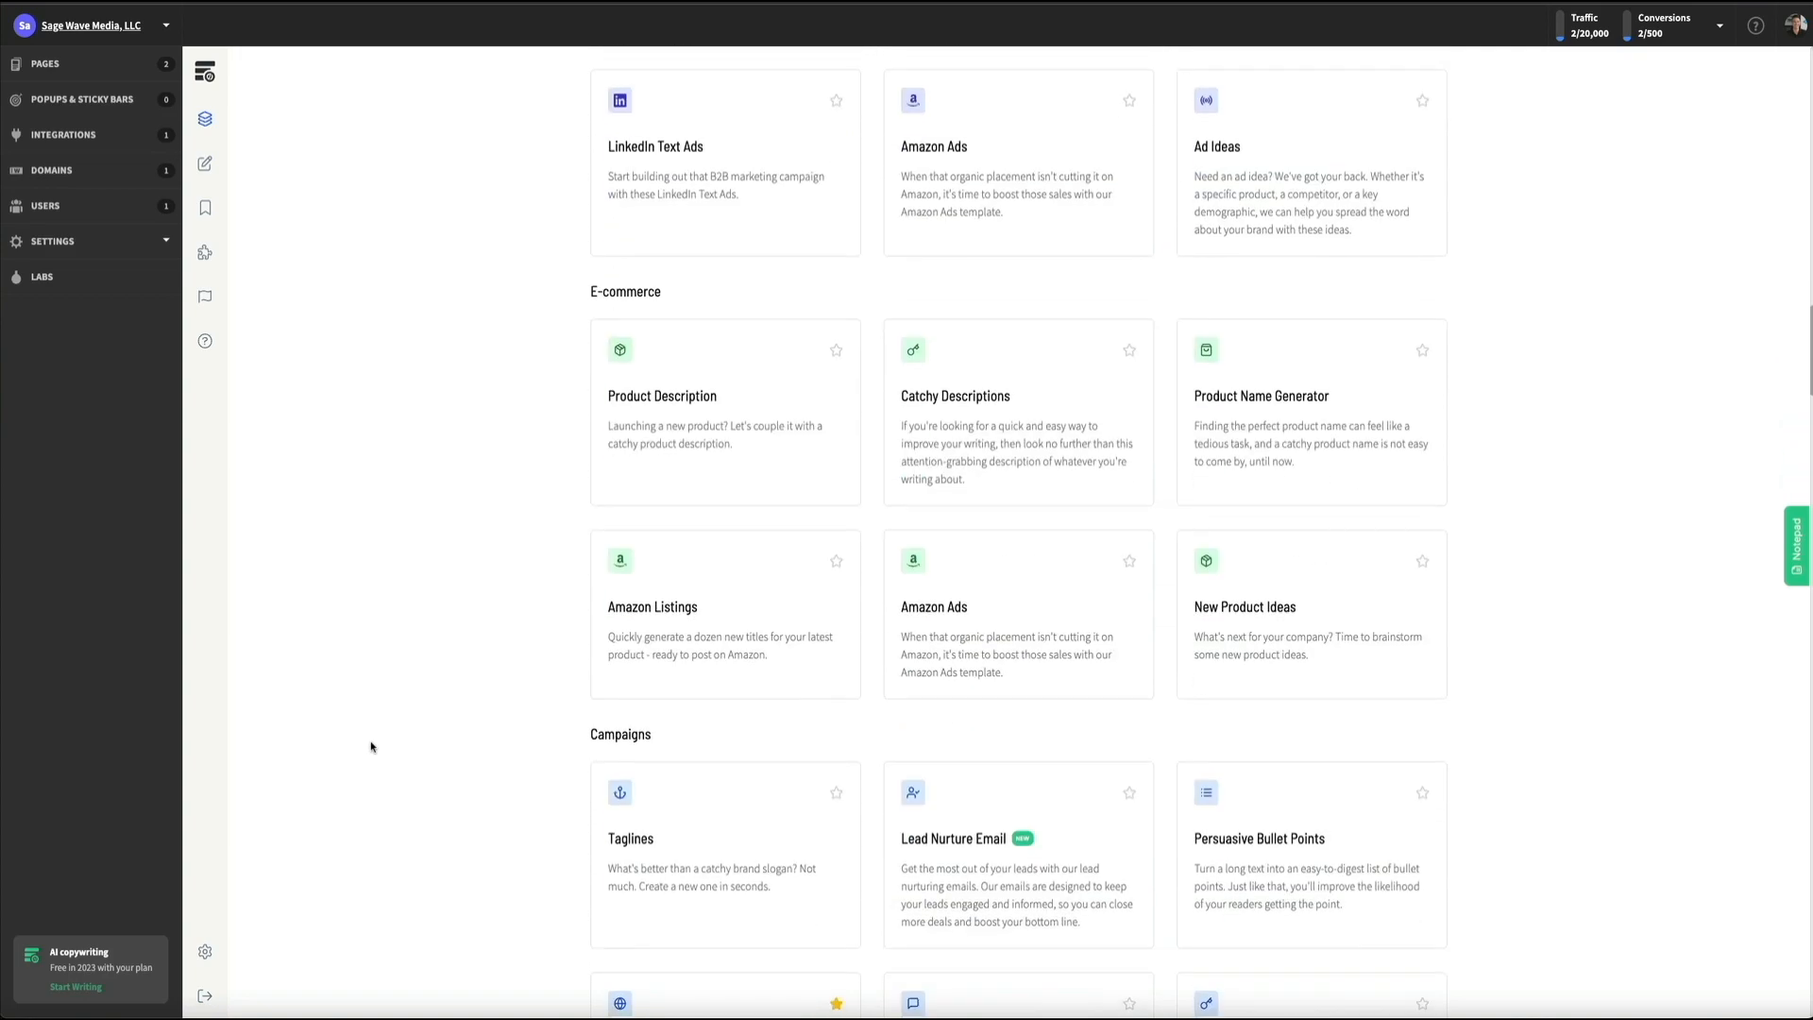
{"action": "scroll", "coordinate": [371, 747], "scroll_direction": "up", "scroll_amount": 2}
{"action": "scroll", "coordinate": [371, 747], "scroll_direction": "up", "scroll_amount": 20}
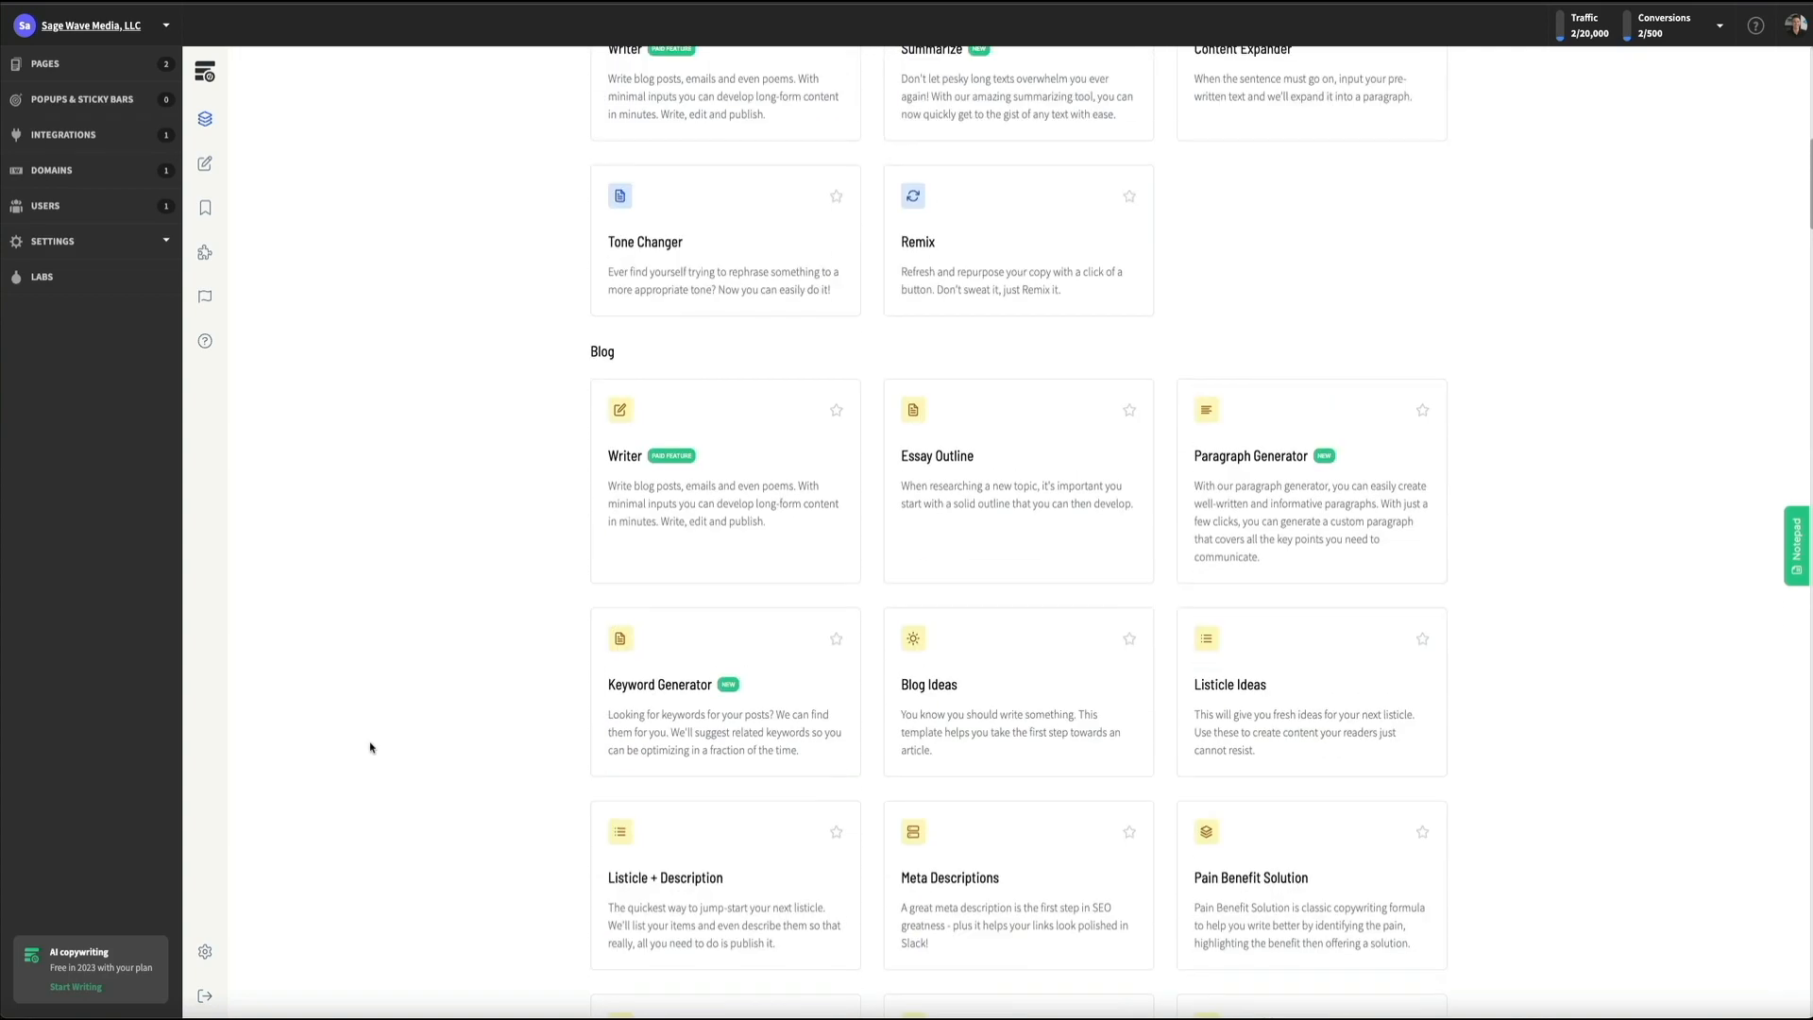
{"action": "scroll", "coordinate": [369, 748], "scroll_direction": "up", "scroll_amount": 10}
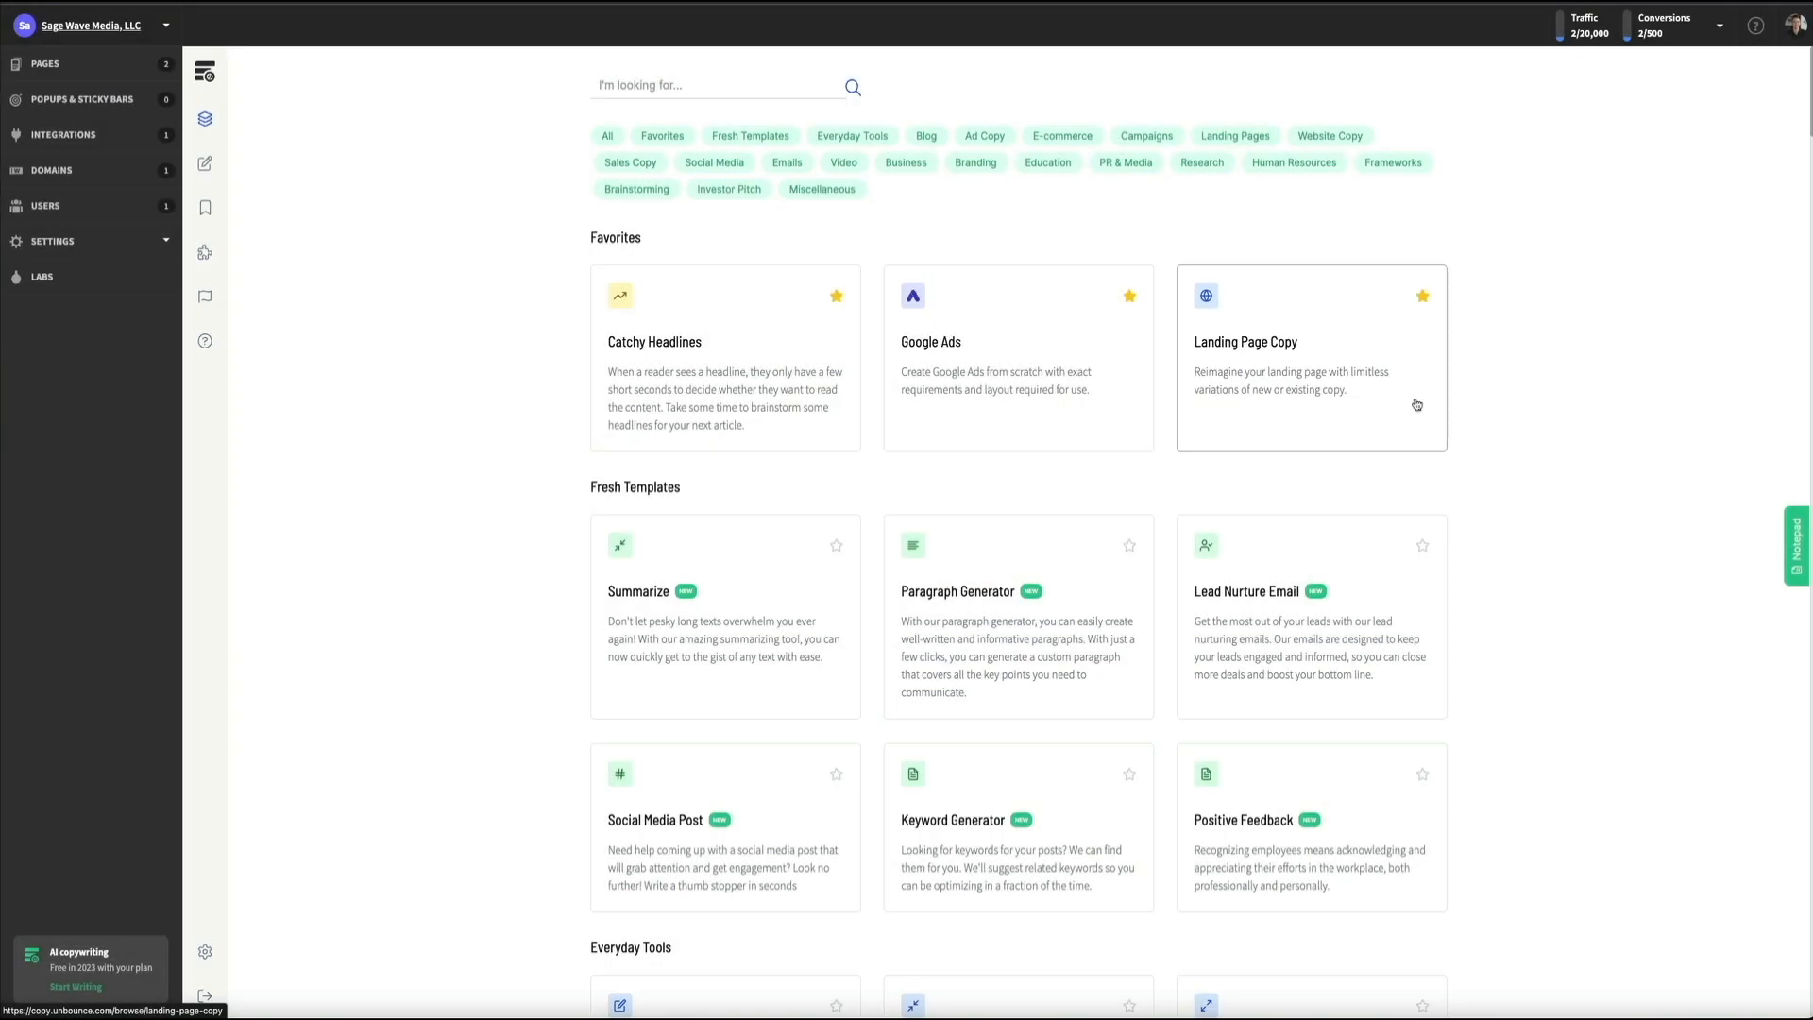
{"action": "left_click", "coordinate": [1418, 404]}
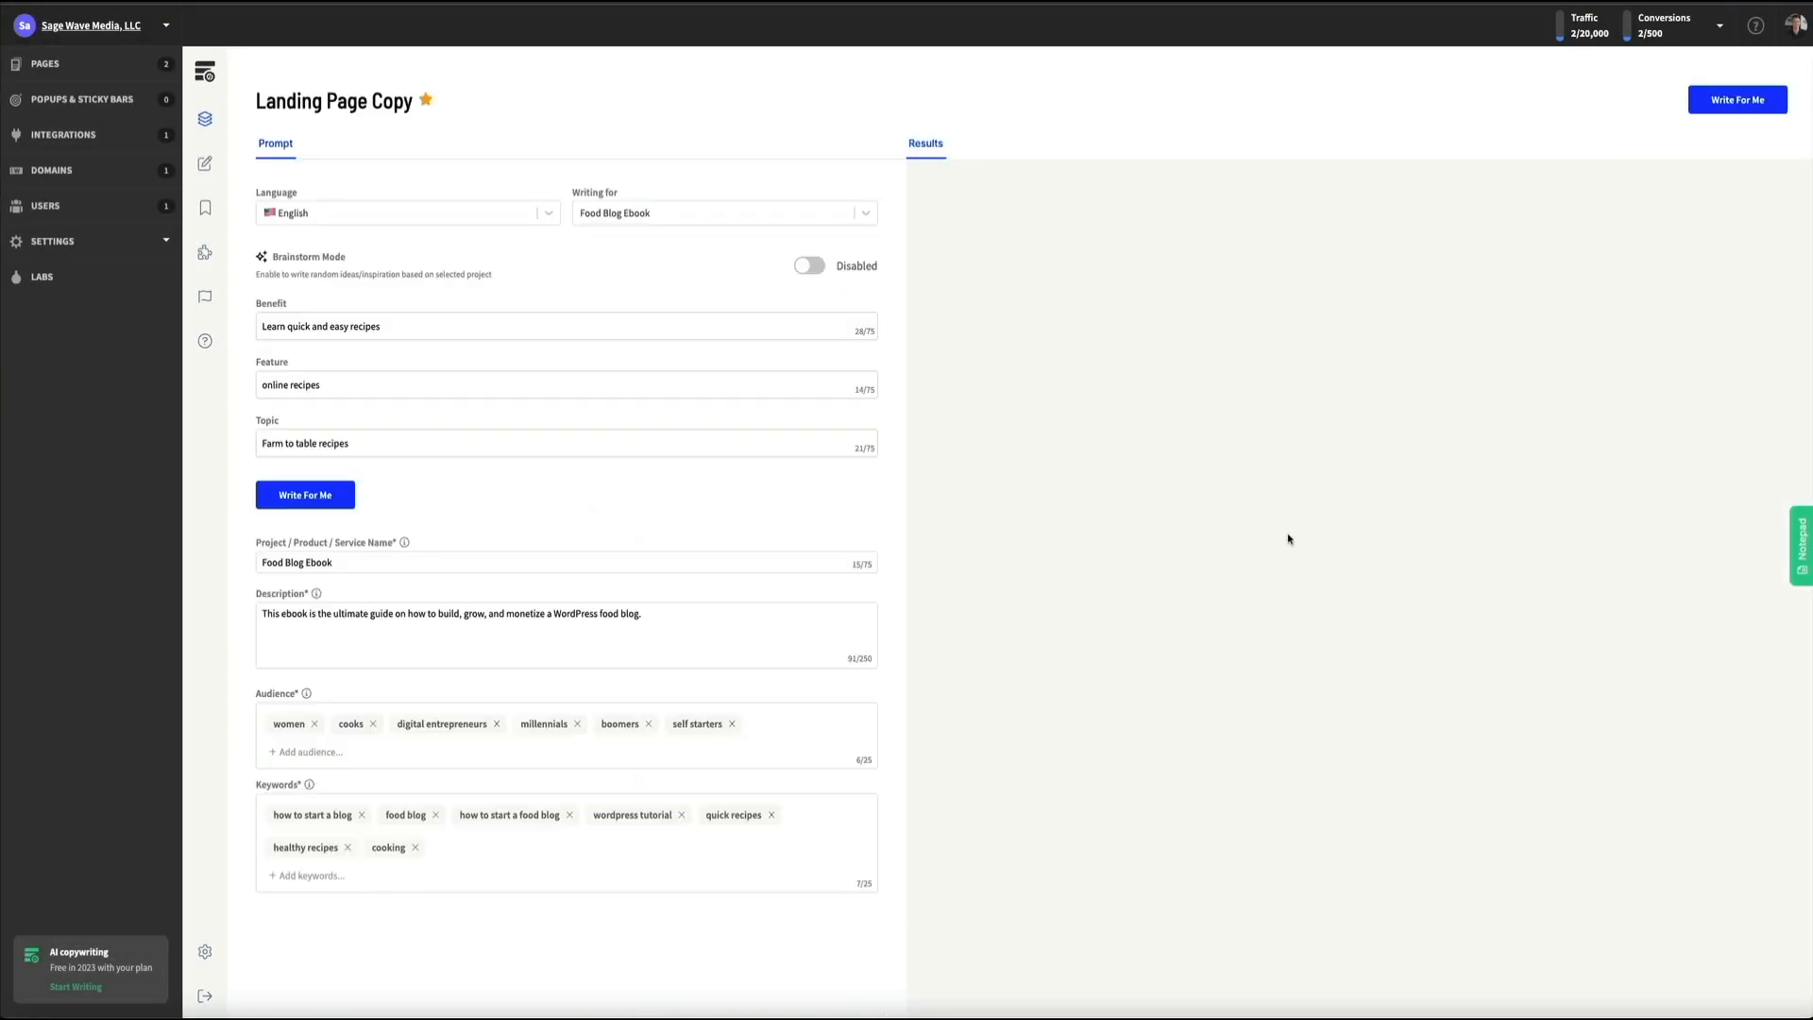
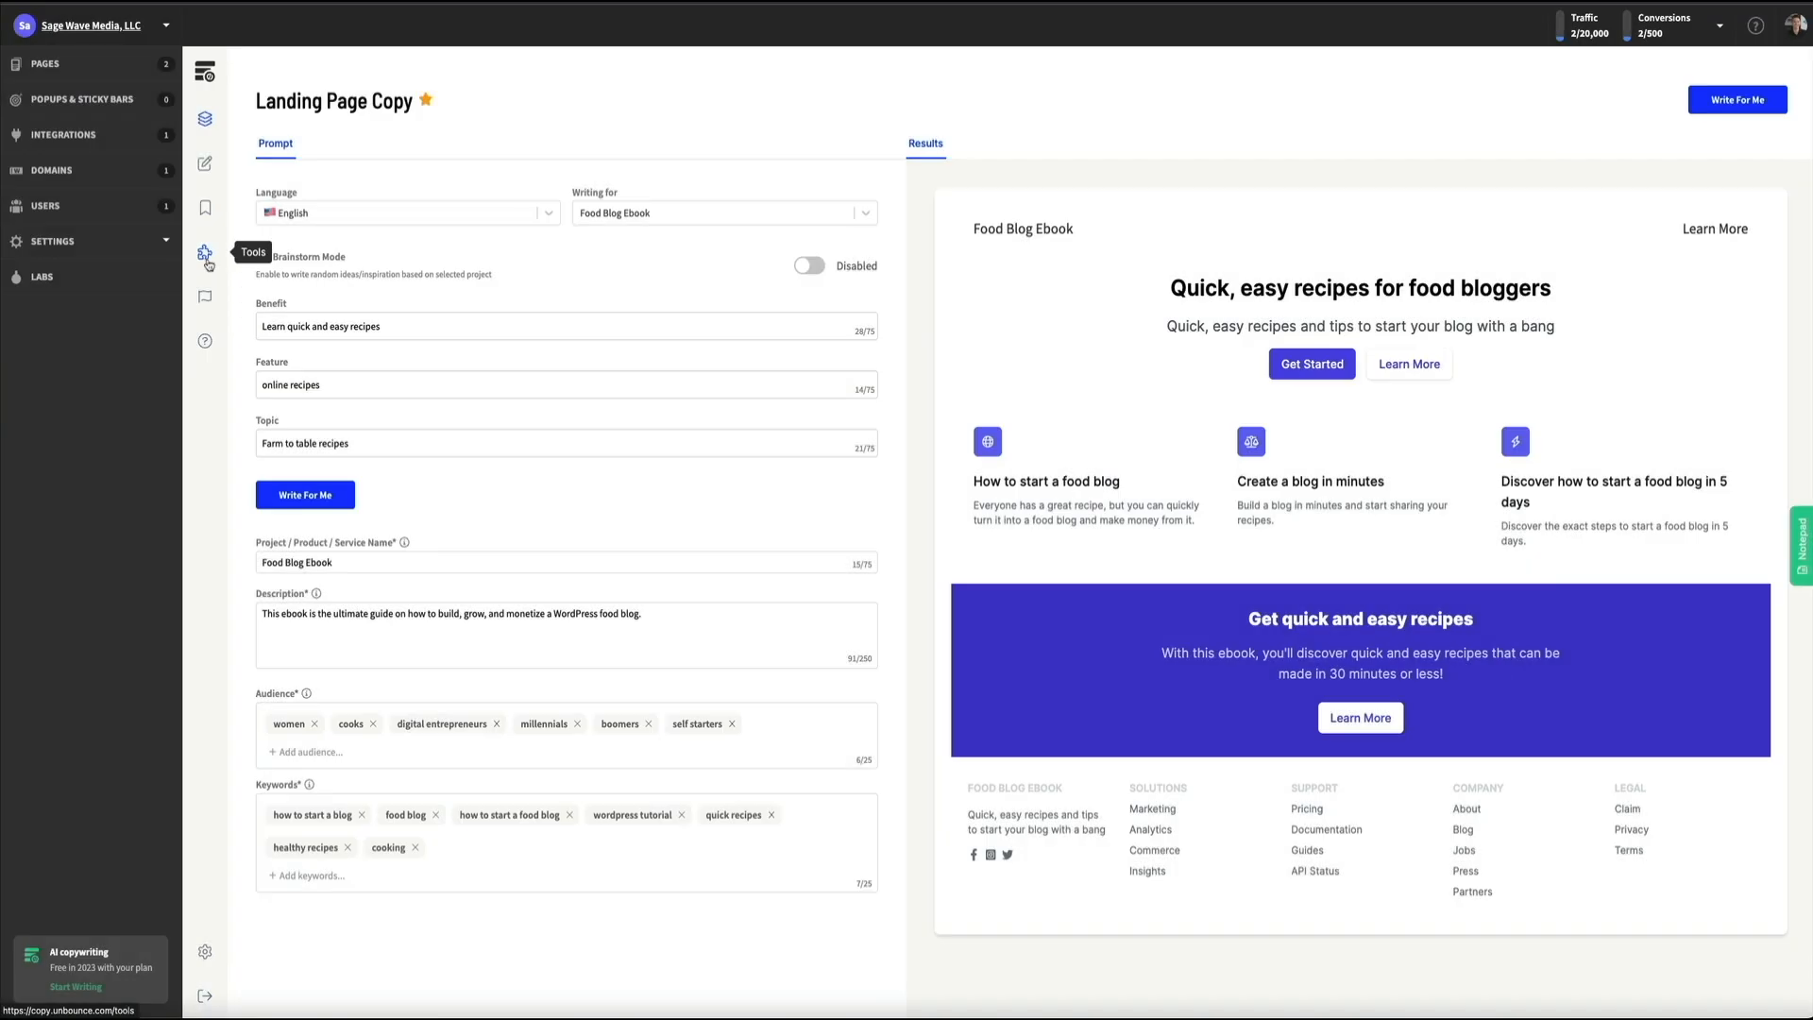
Step: Install the free Smart Copy Chrome extension from the AI copywriting tool's tools page
{"action": "left_click", "coordinate": [205, 255]}
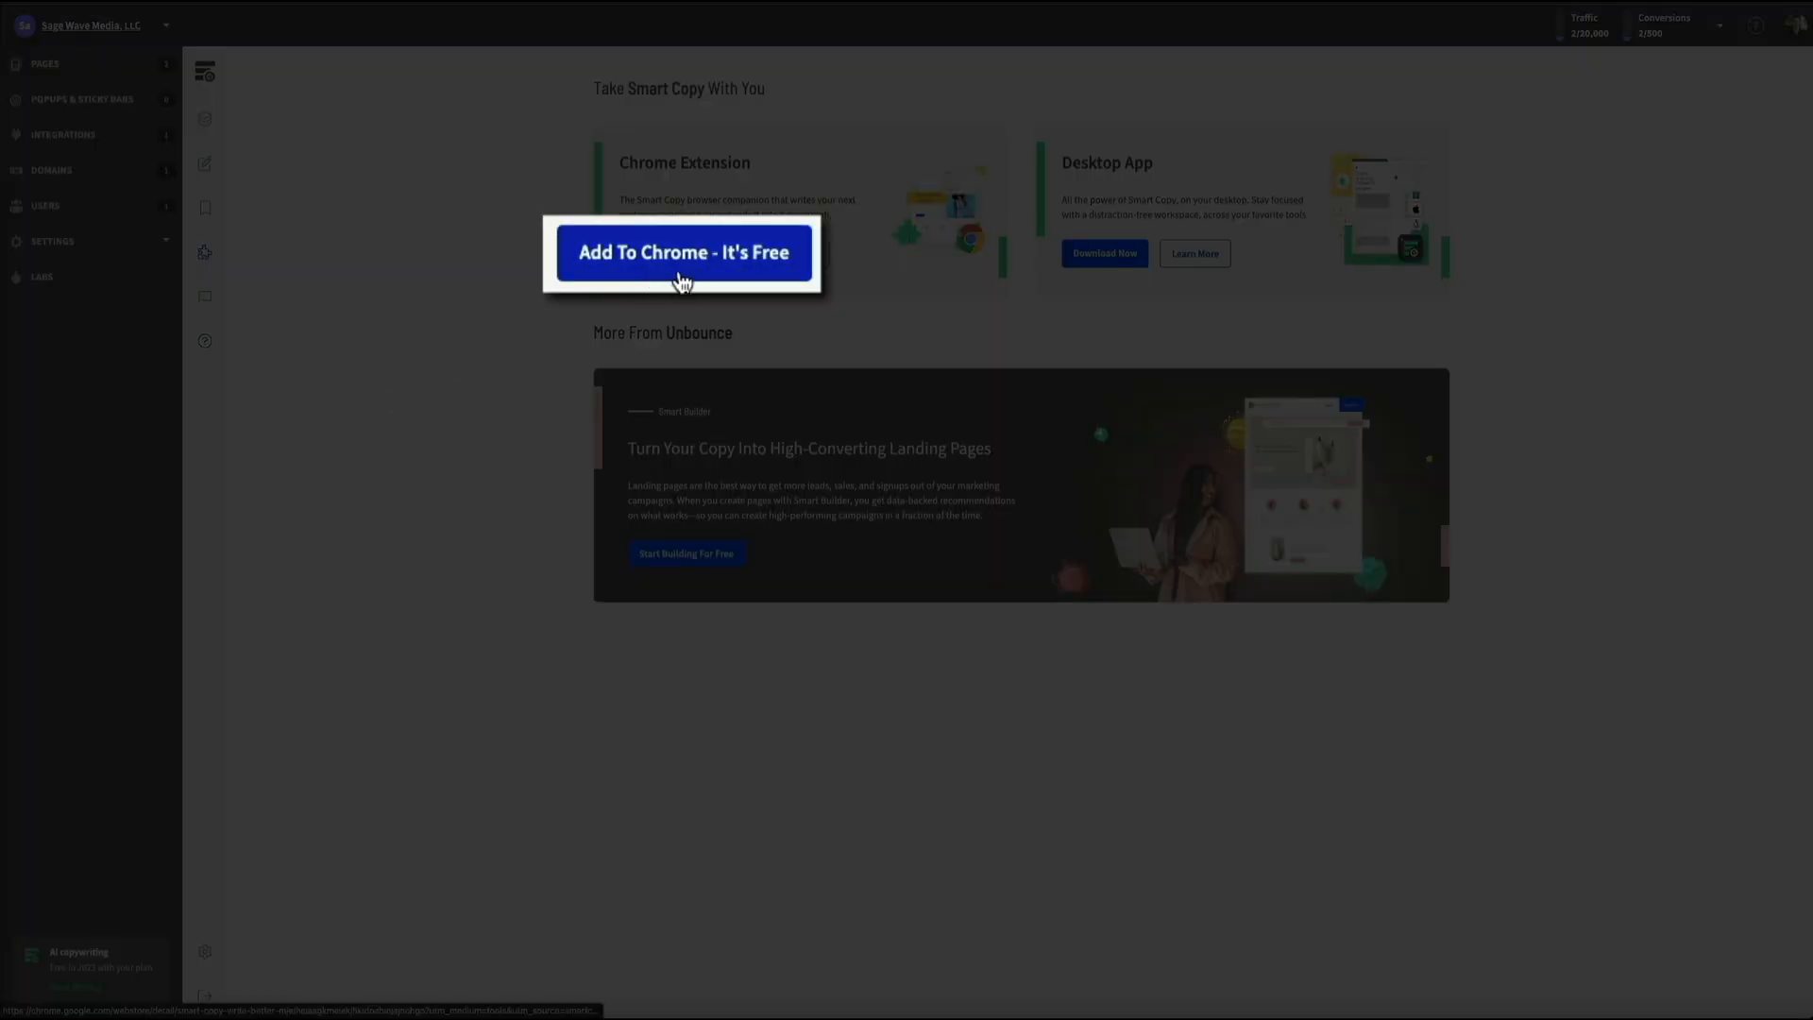
{"action": "left_click", "coordinate": [676, 267]}
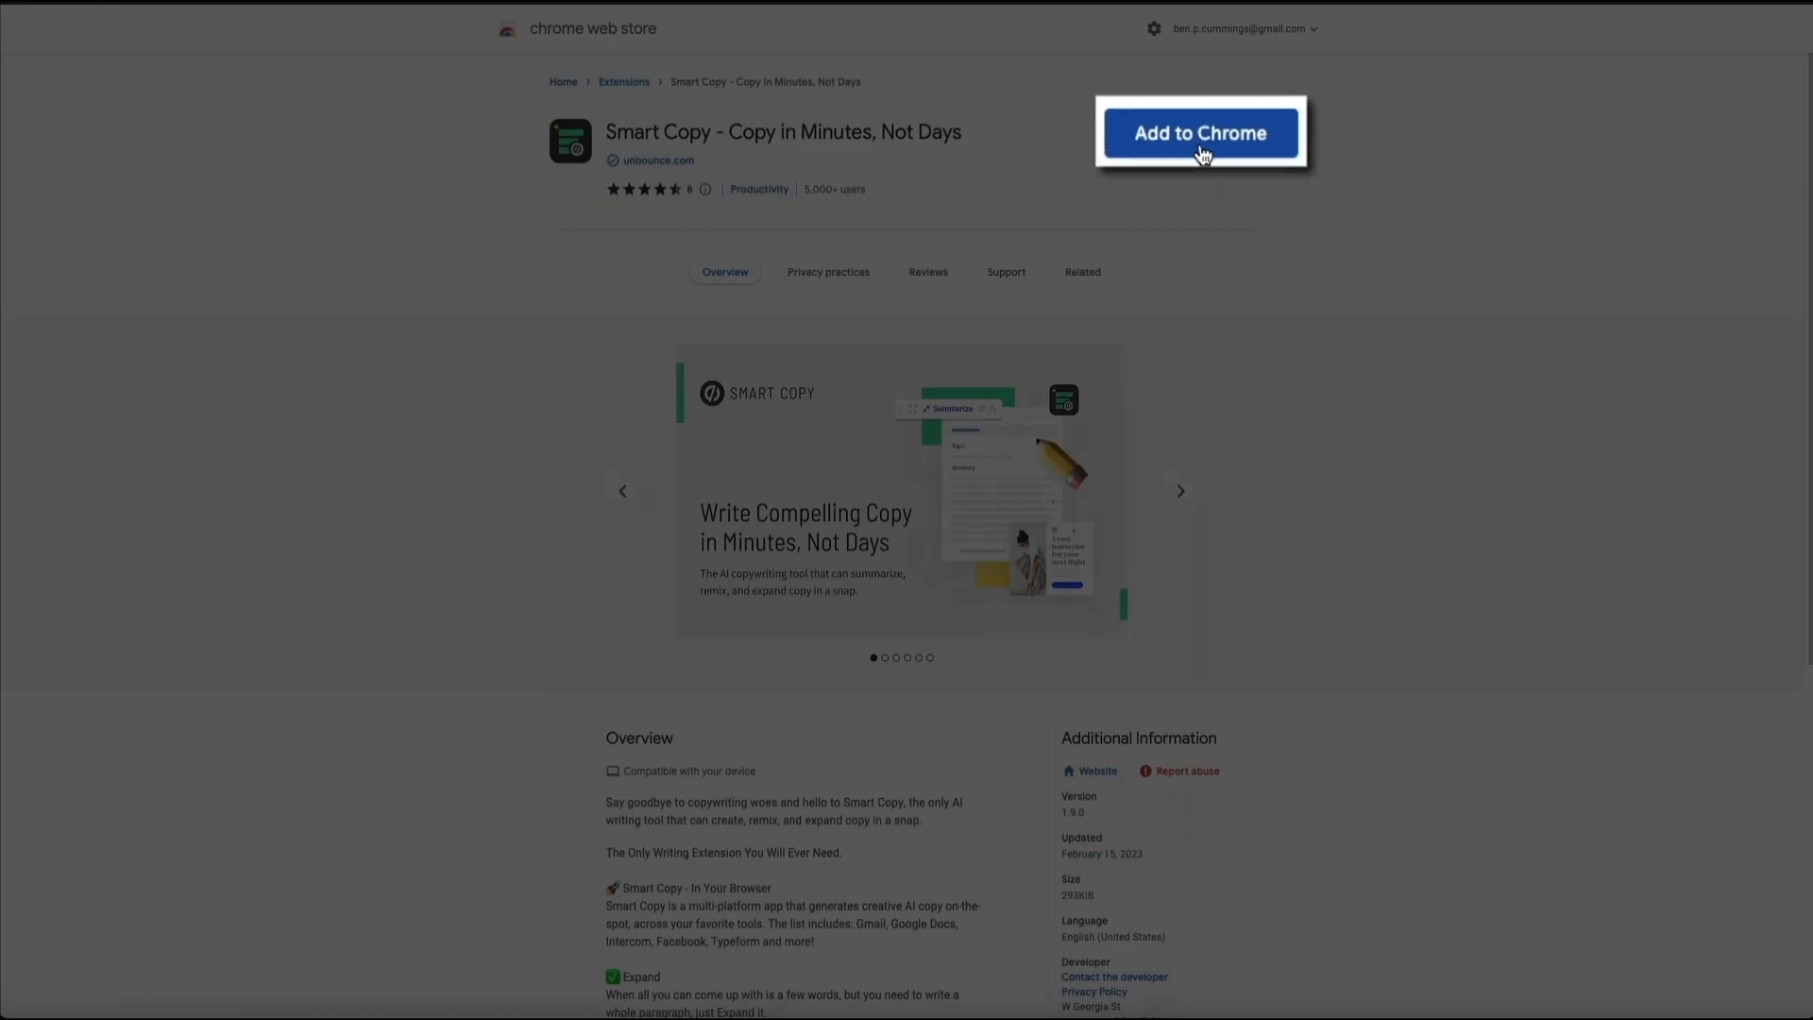
{"action": "left_click", "coordinate": [1201, 140]}
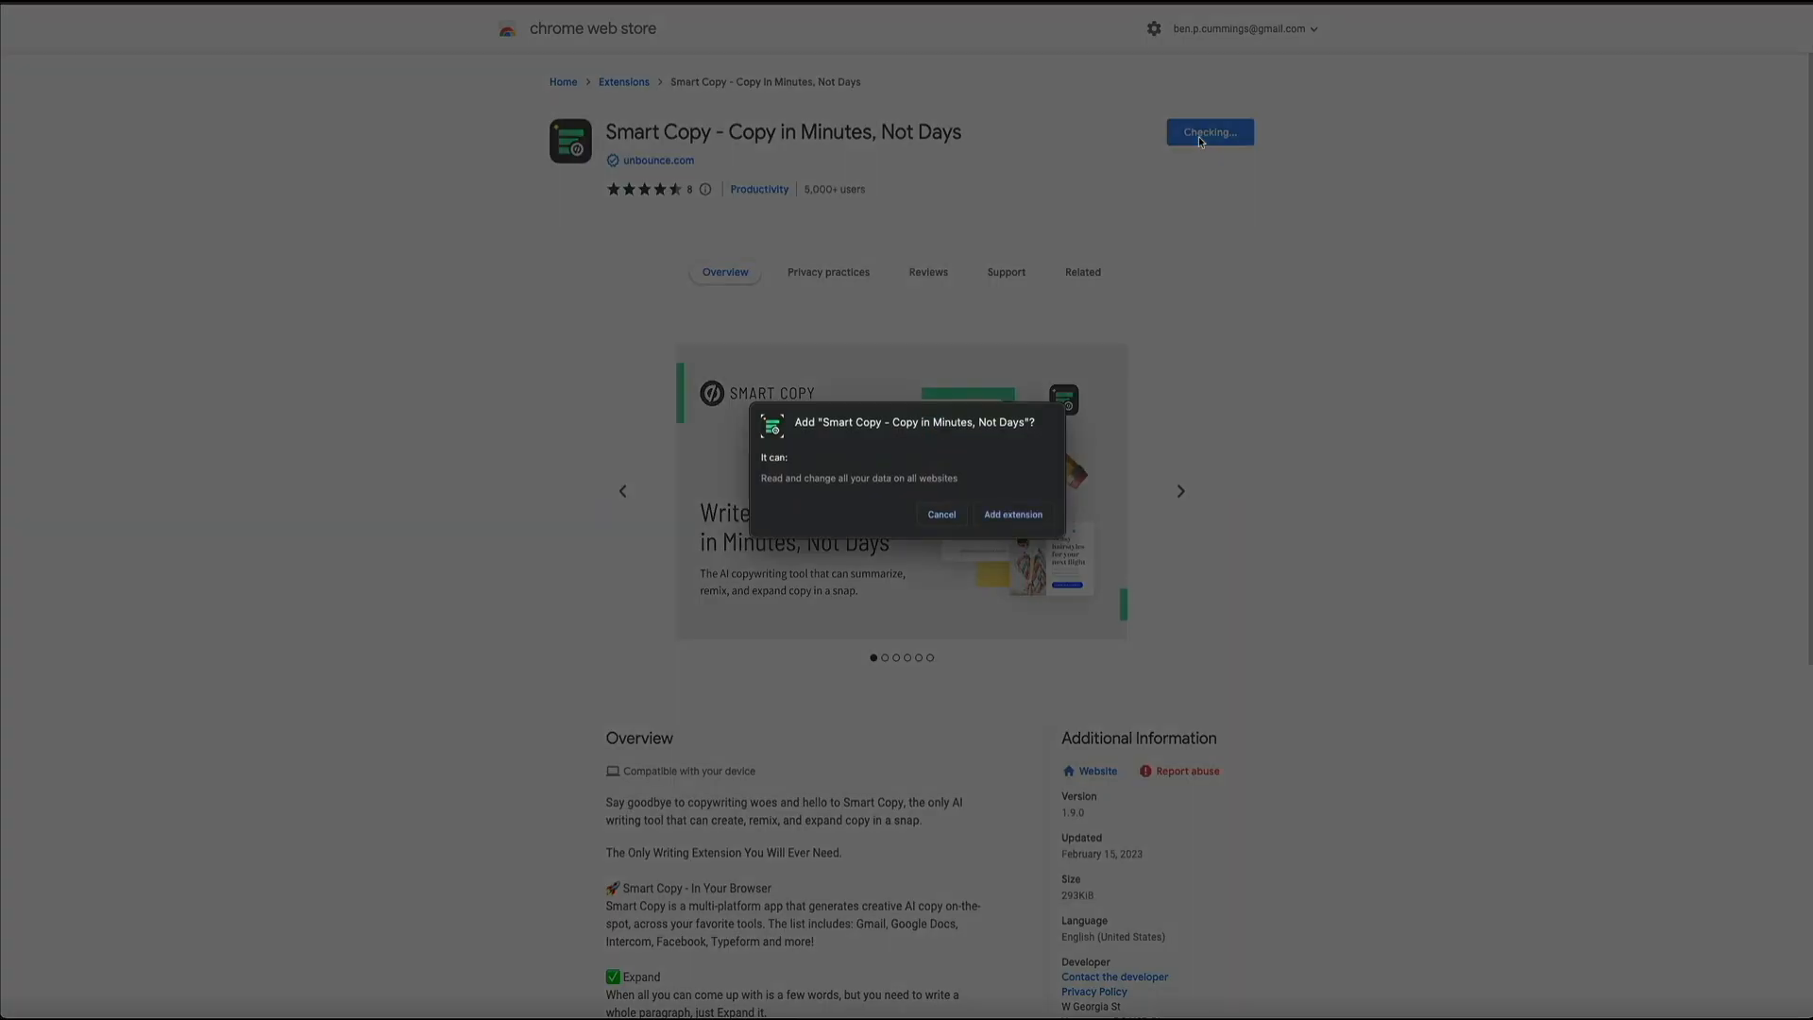
{"action": "left_click", "coordinate": [1013, 514]}
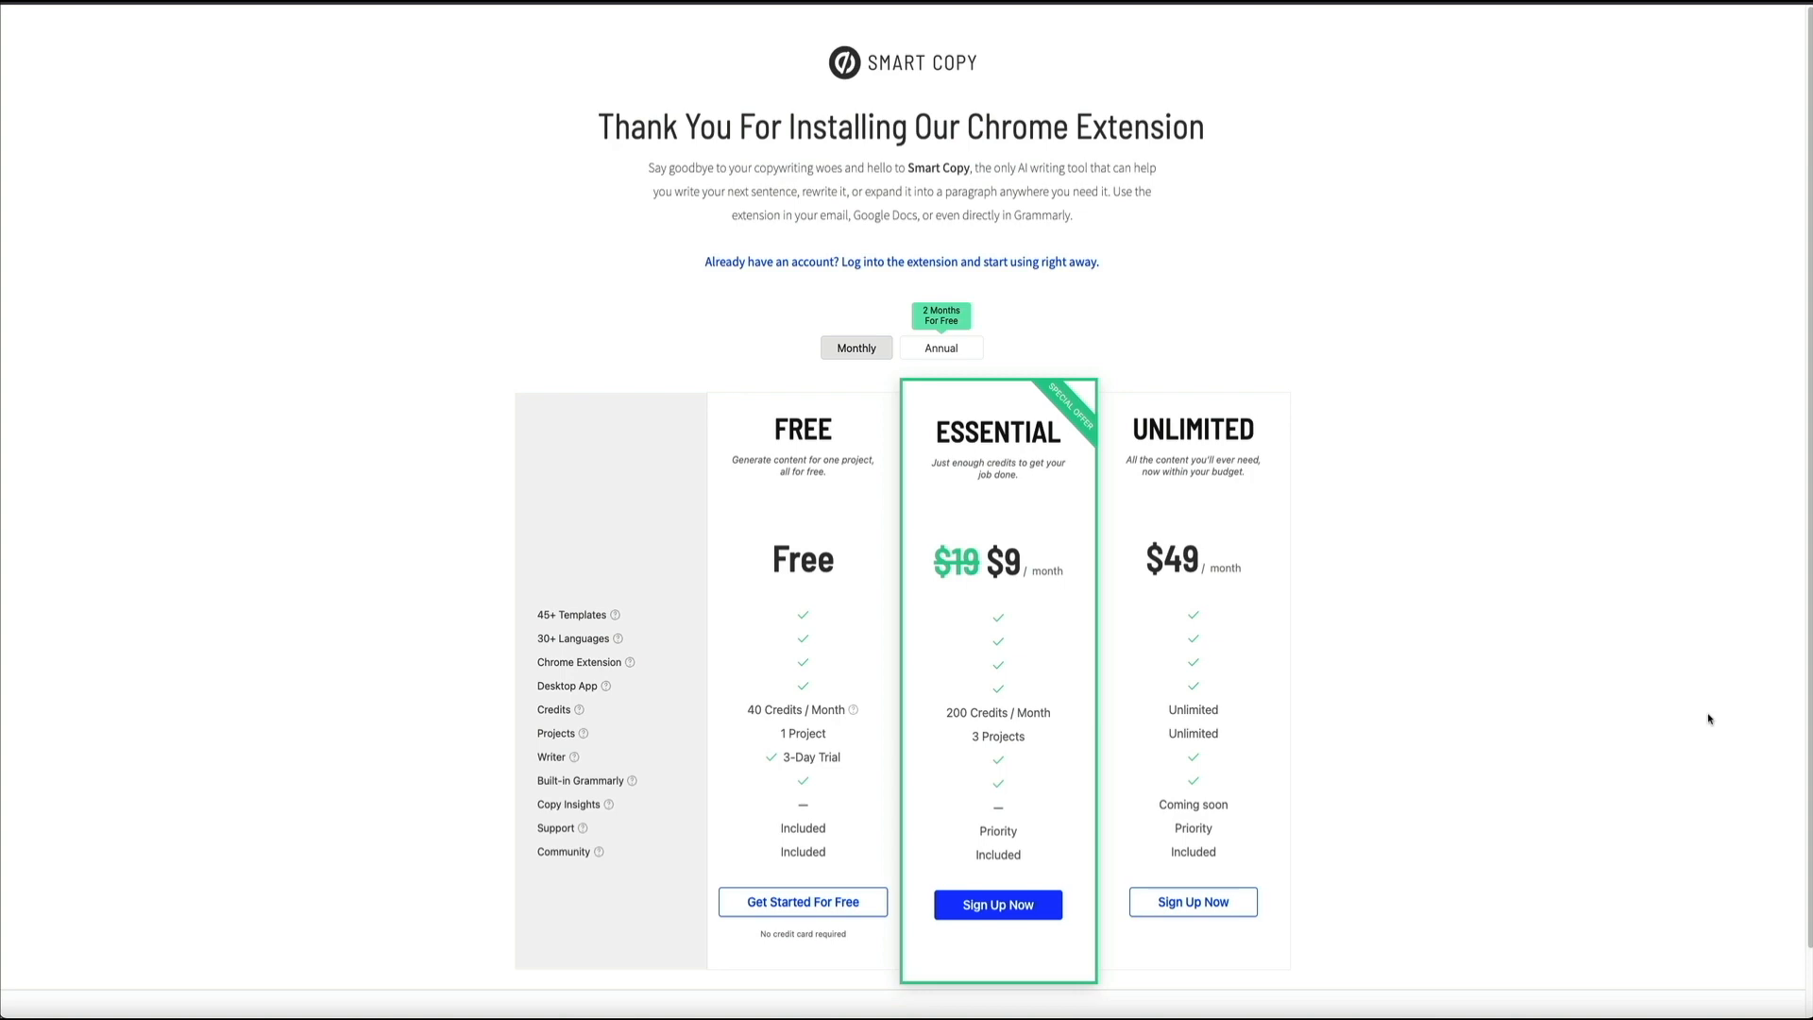
Step: Pin the Smart Copy extension in the browser and sign in to it with the account e-mail and password
{"action": "left_click", "coordinate": [1707, 2]}
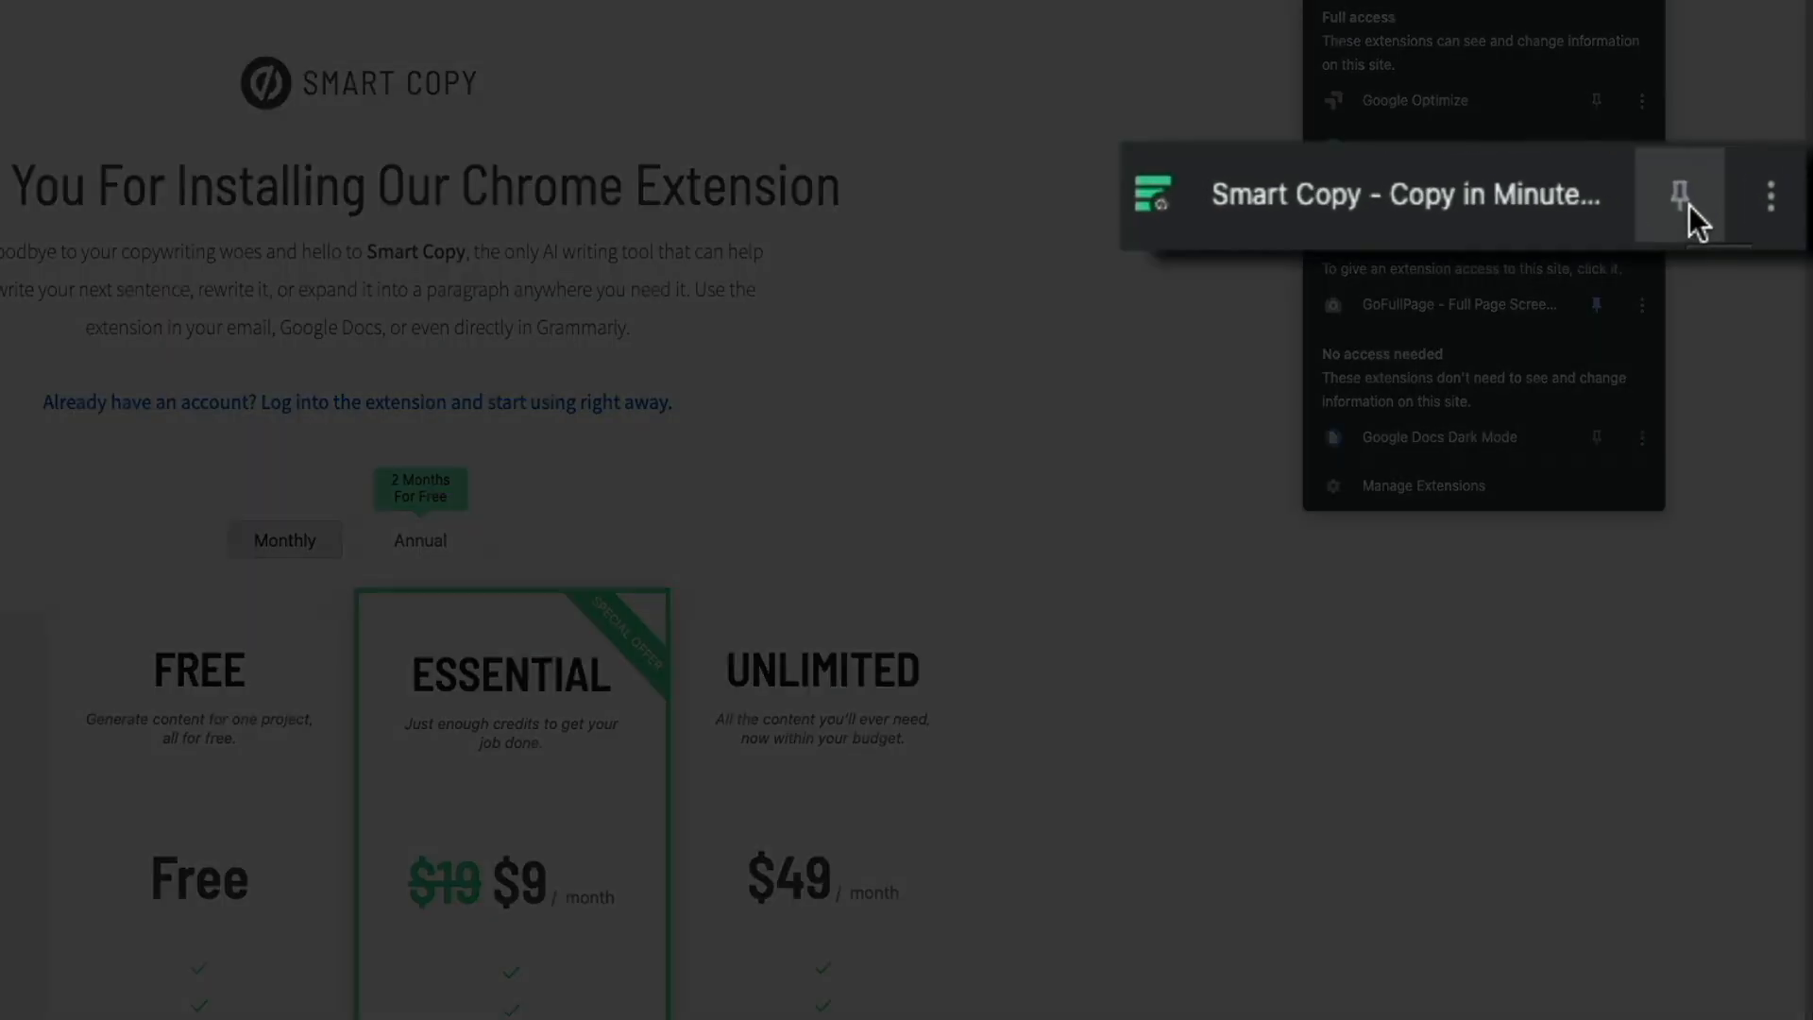
{"action": "left_click", "coordinate": [1689, 206]}
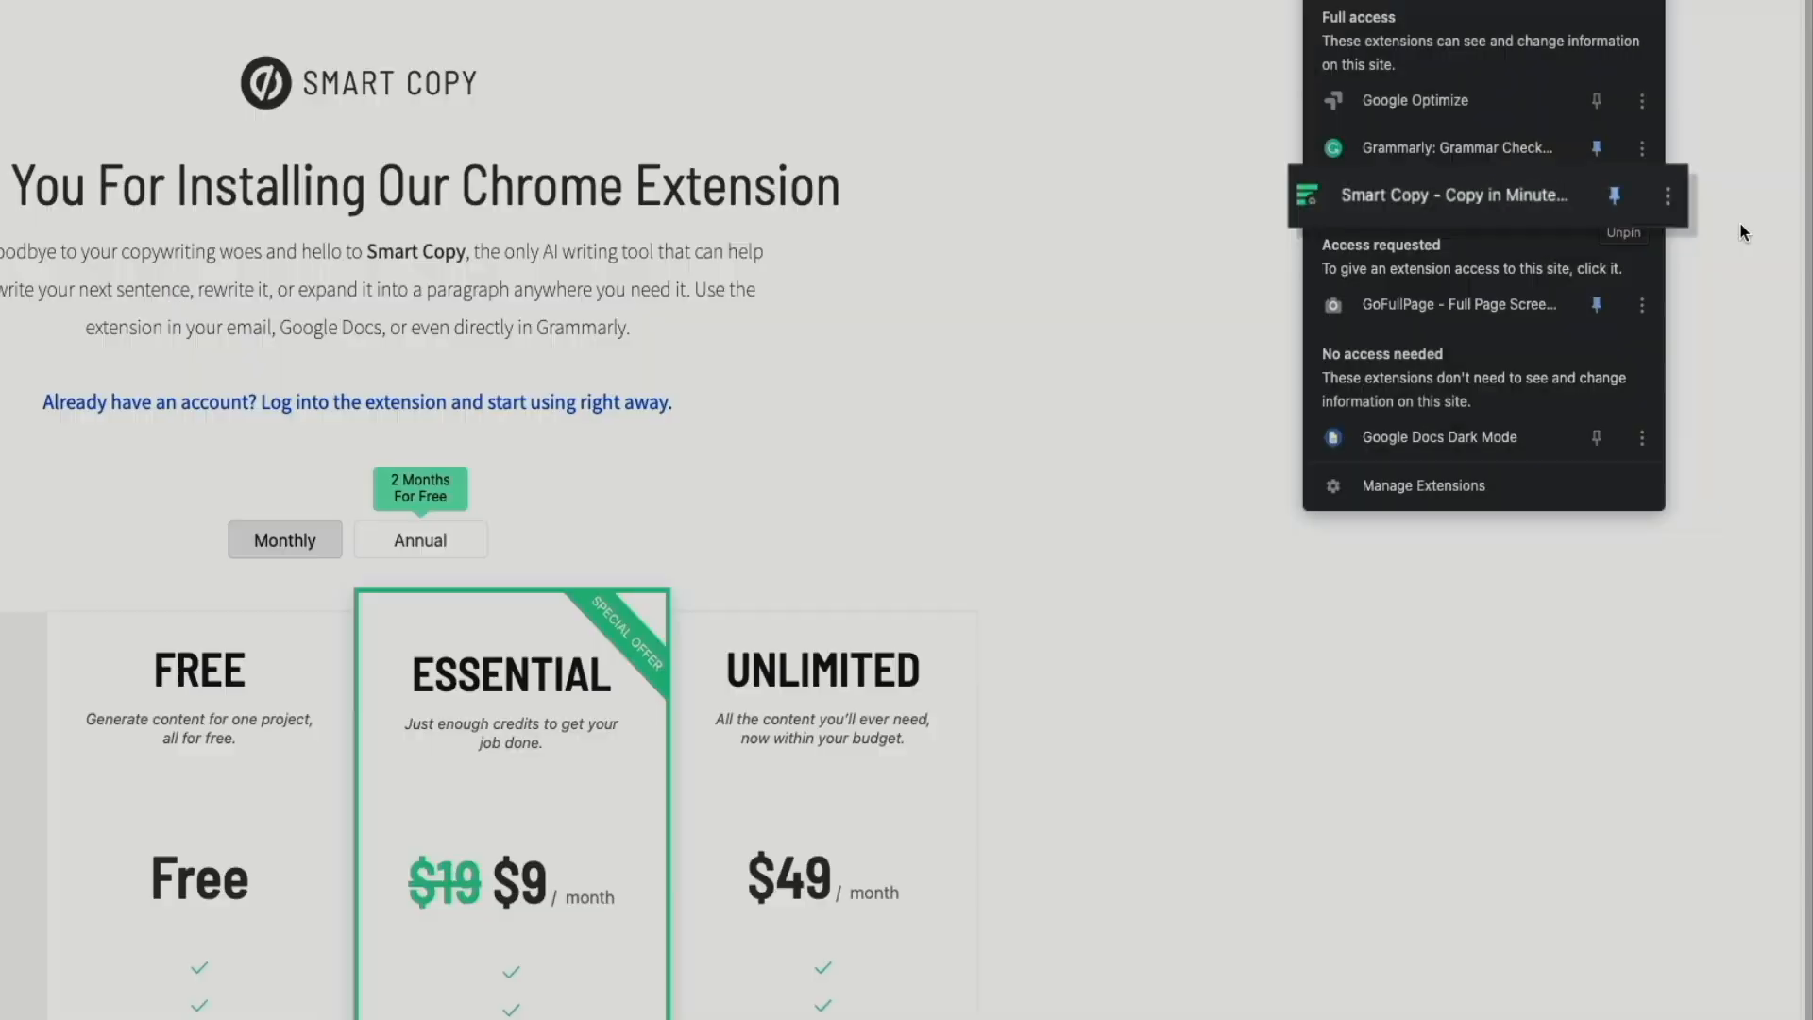
{"action": "left_click", "coordinate": [1741, 226]}
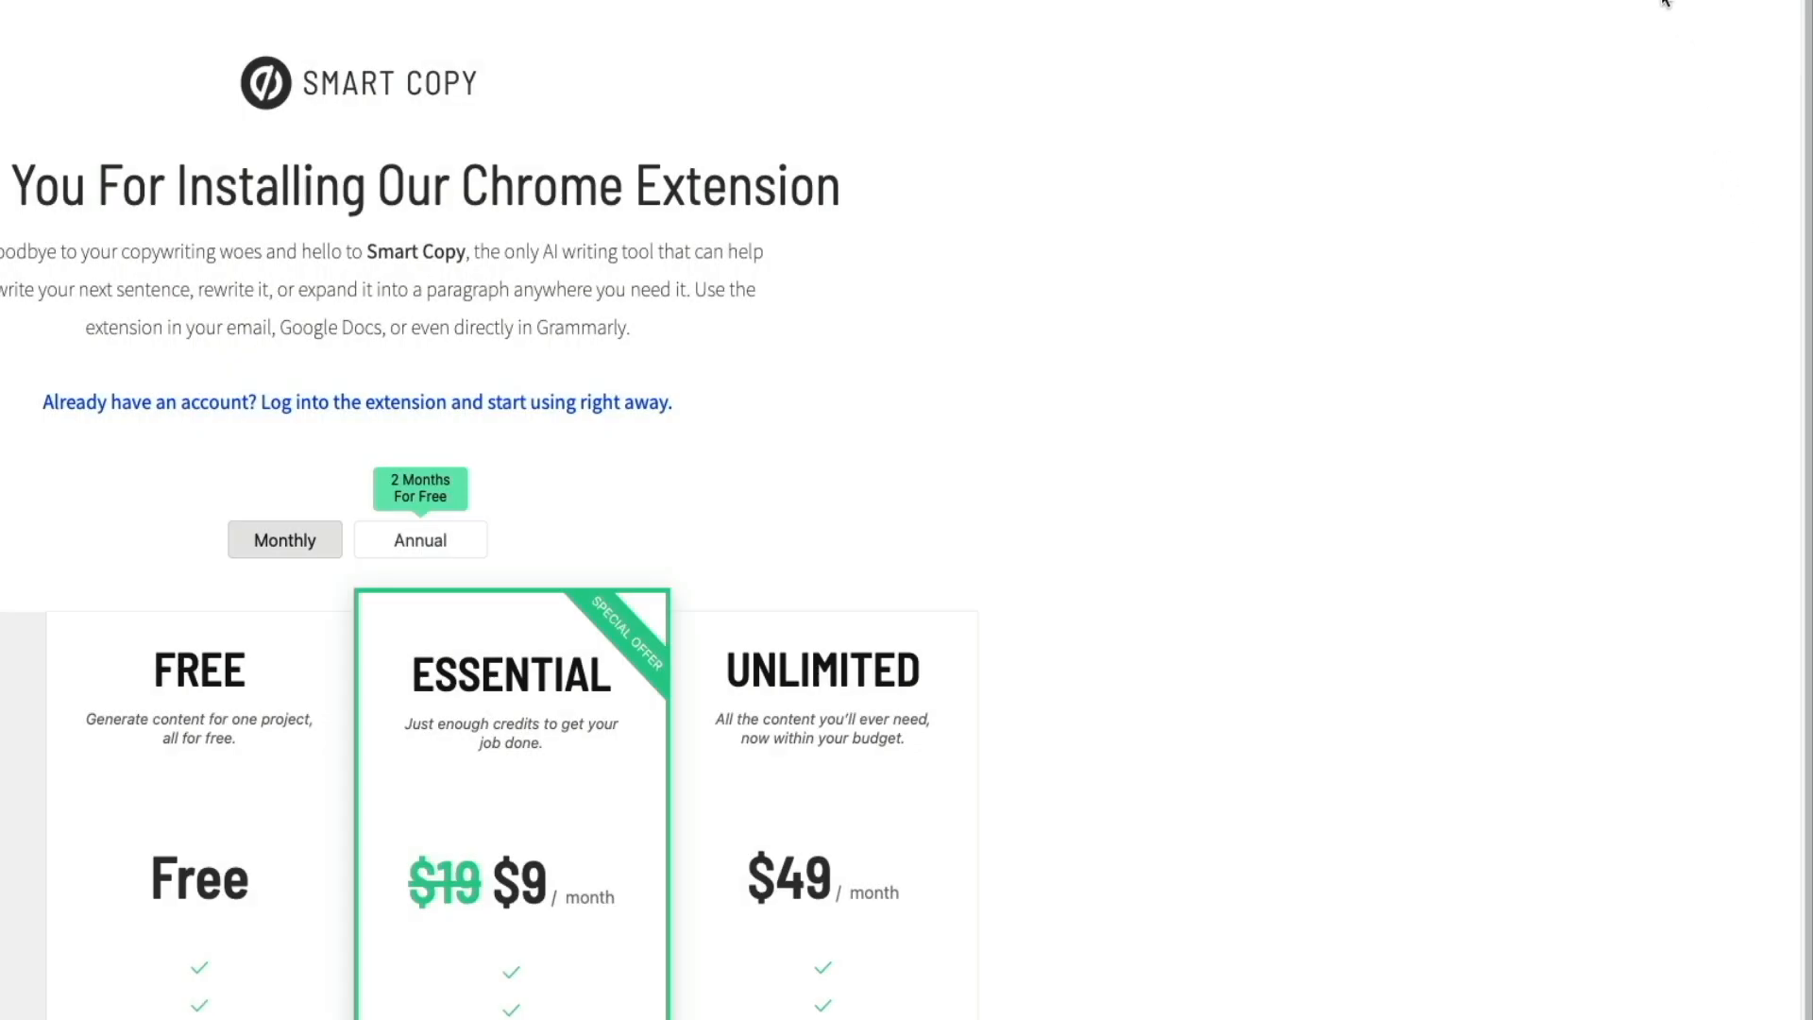
{"action": "left_click", "coordinate": [1611, 2]}
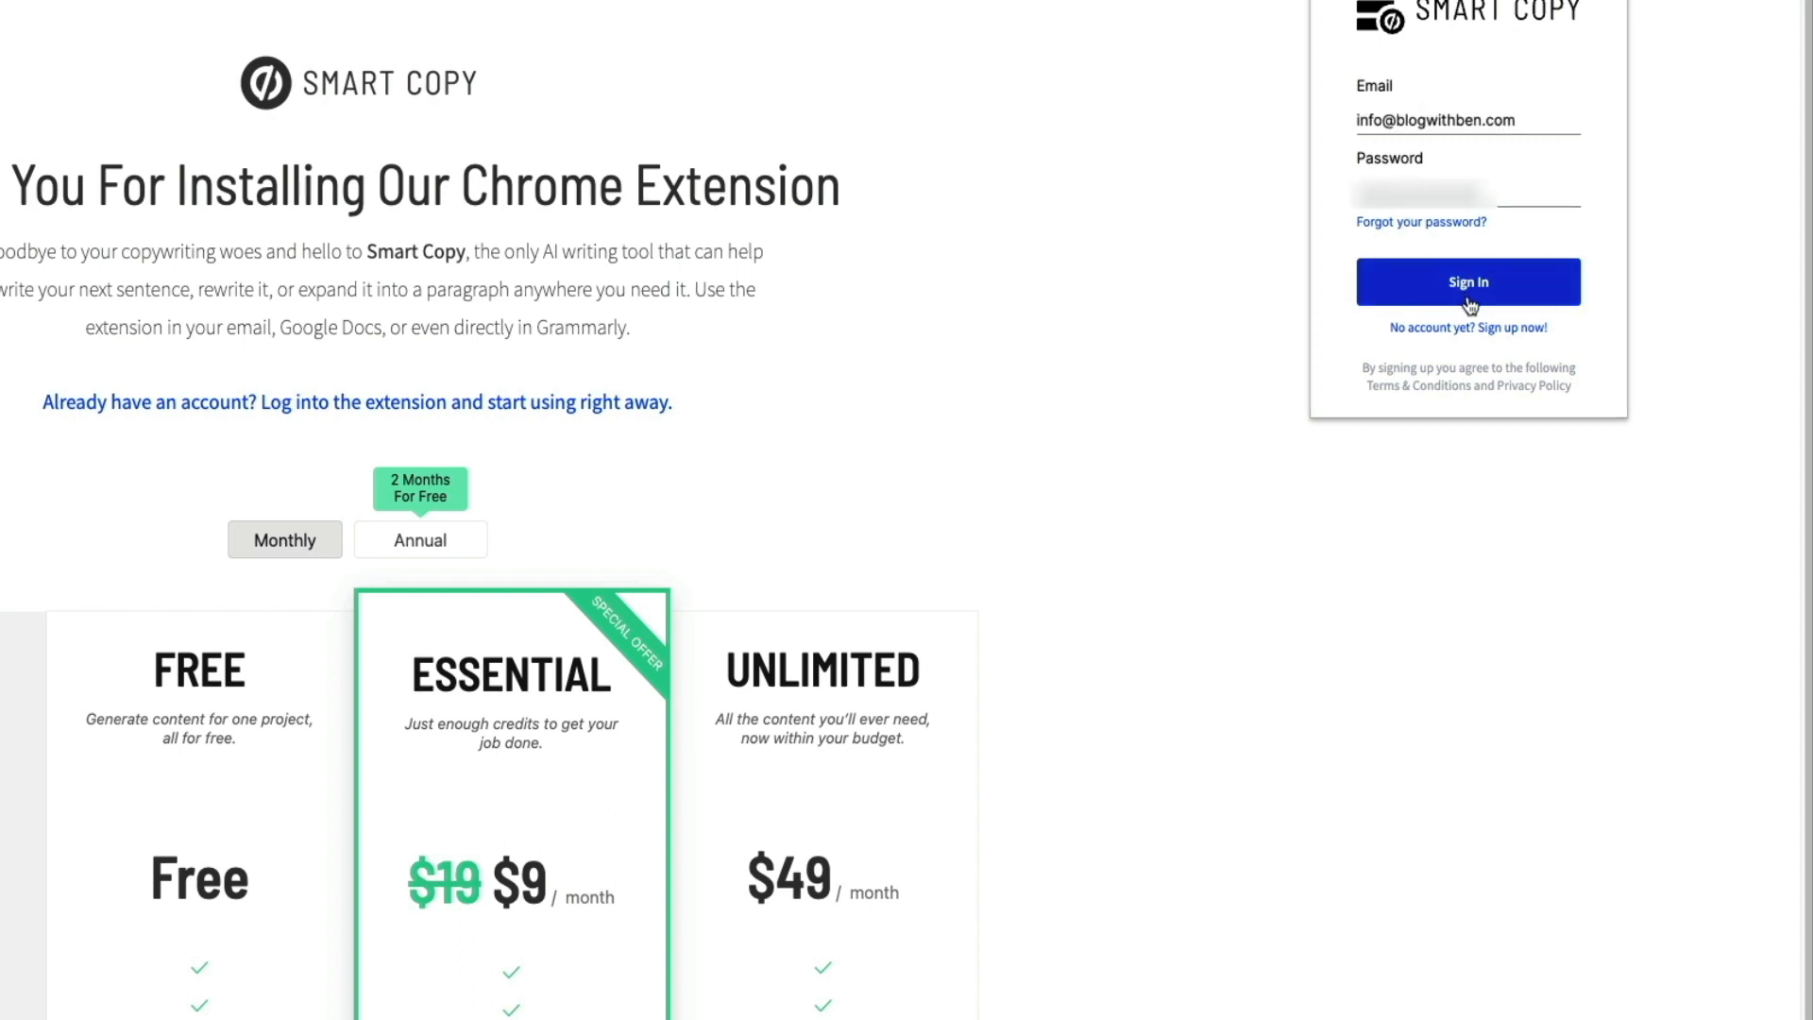
{"action": "left_click", "coordinate": [1469, 303]}
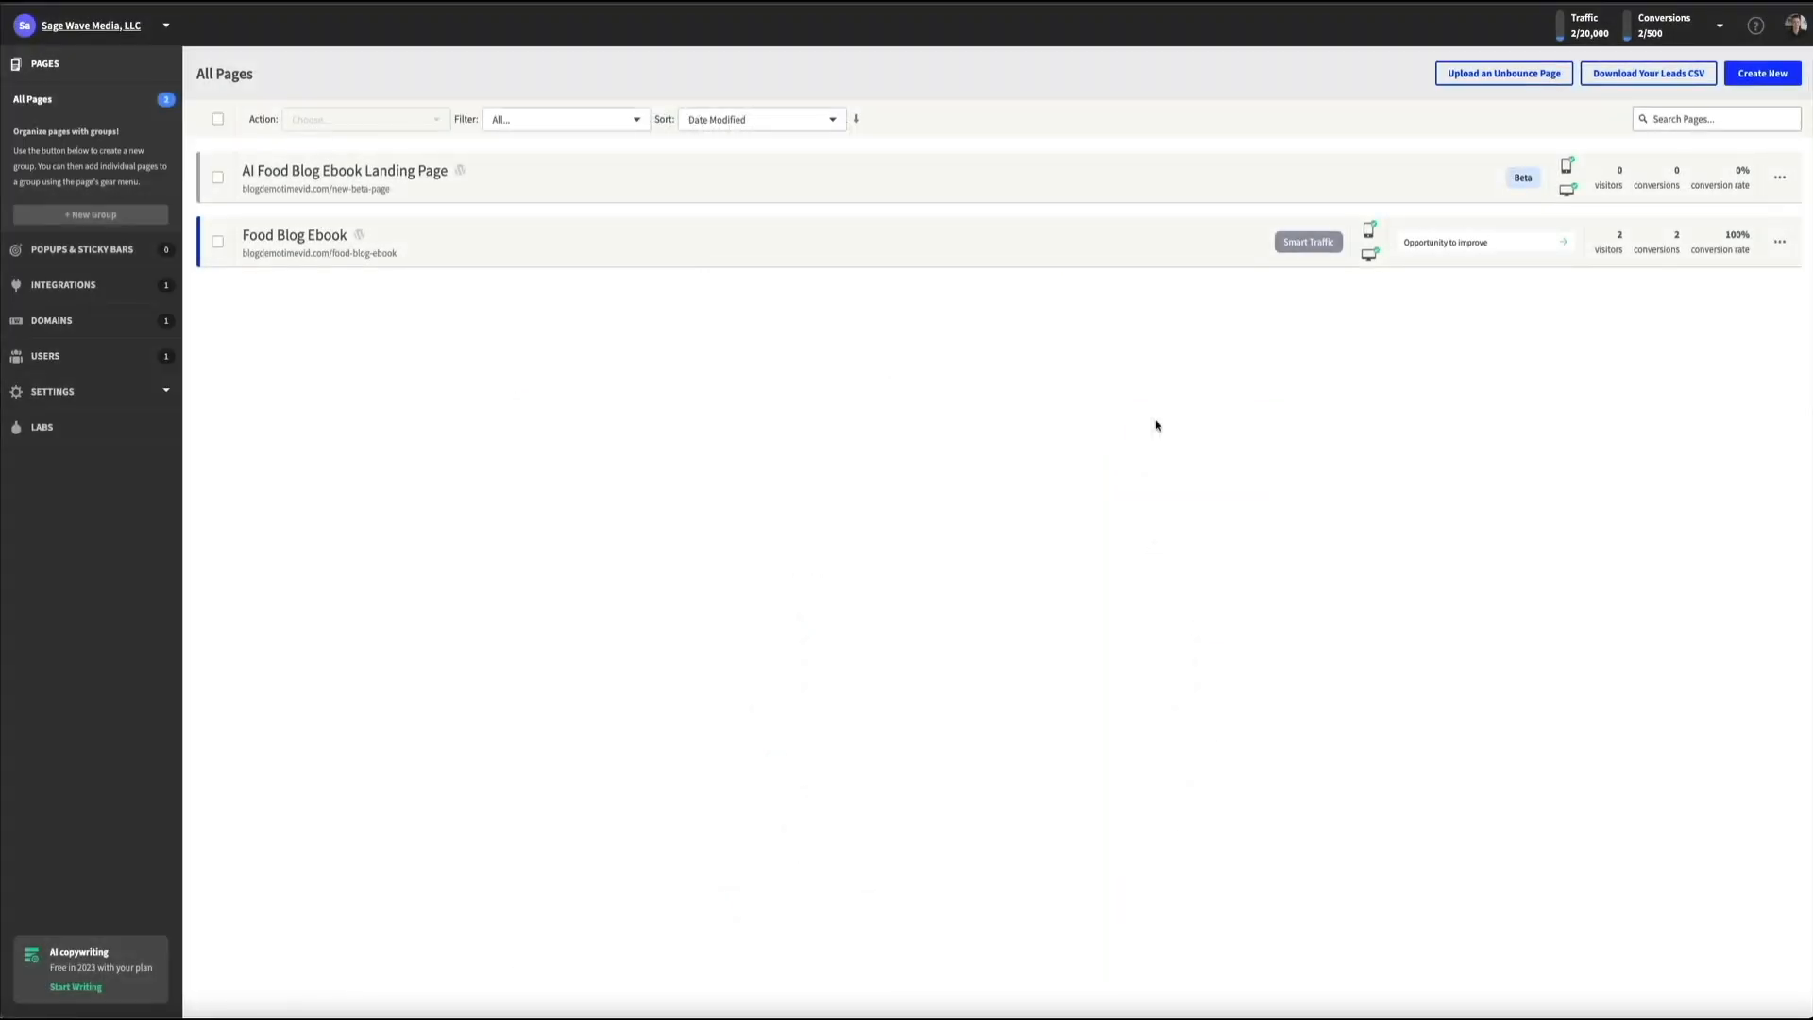
Step: Remix the headline of Food Blog Ebook's First Variant with Smart Copy and replace it with "Want to start a food blog and not waste any time?"
{"action": "left_click", "coordinate": [413, 236]}
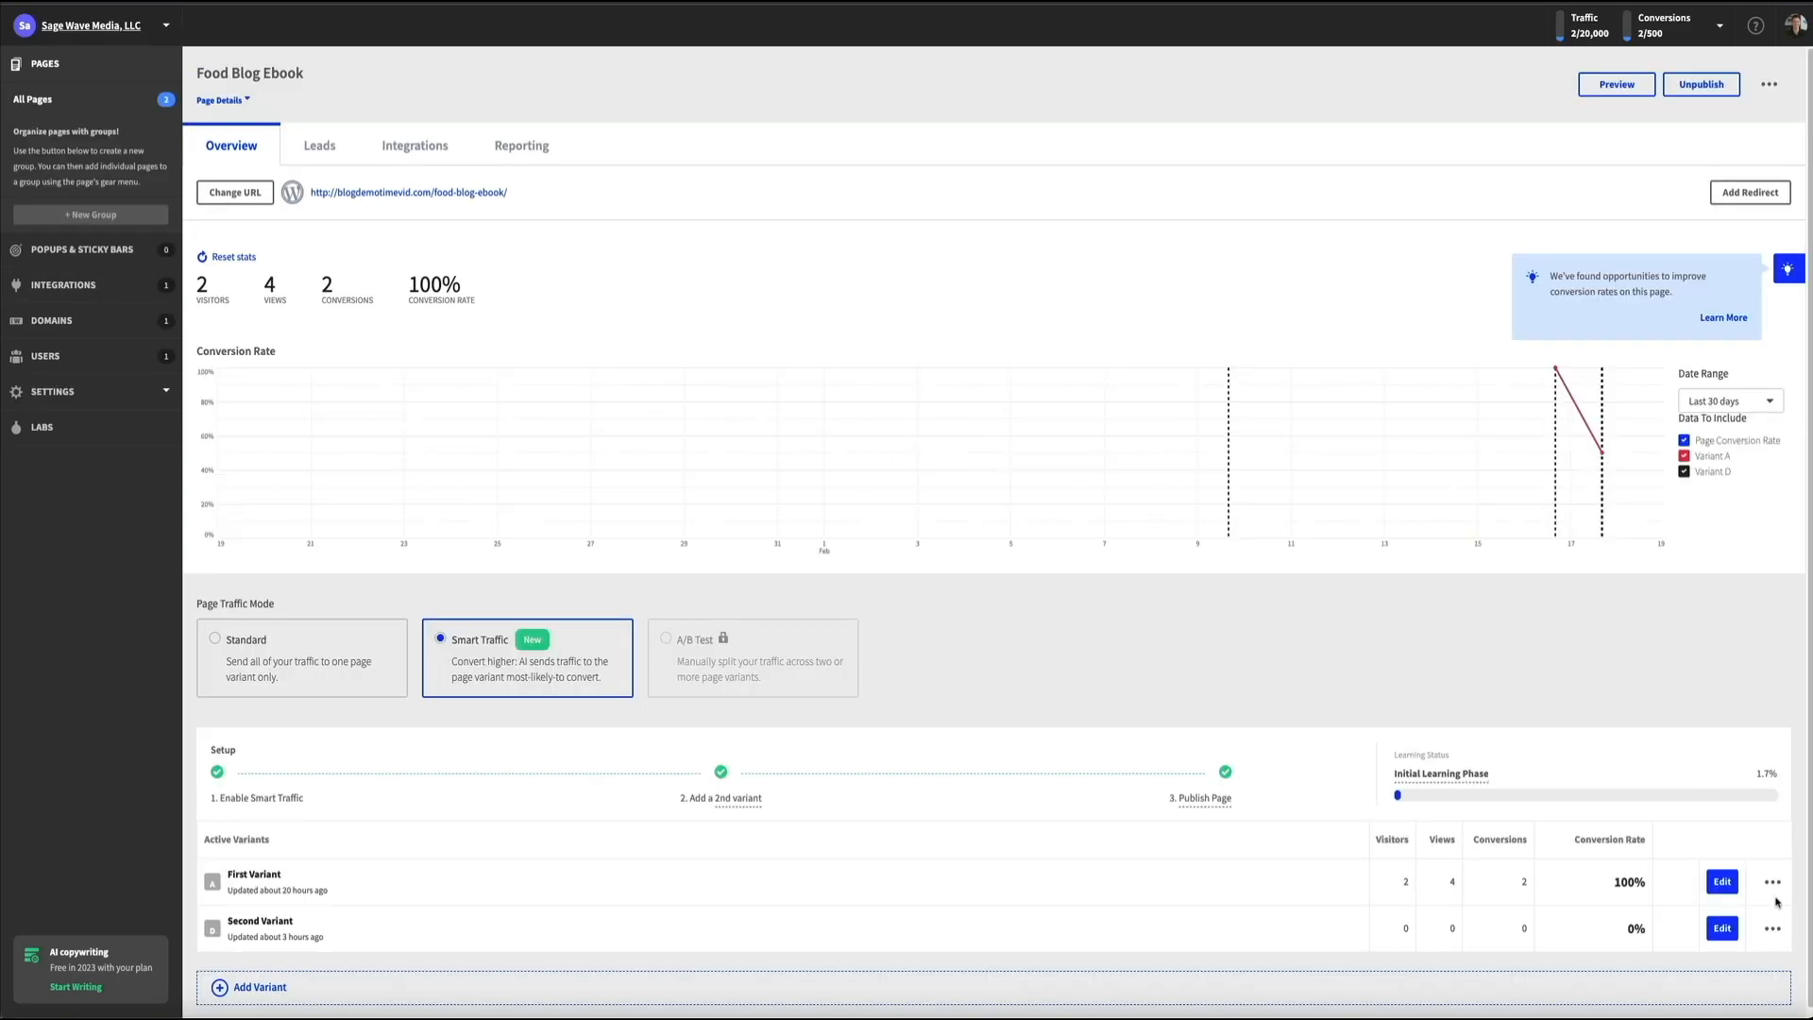
{"action": "left_click", "coordinate": [1722, 881]}
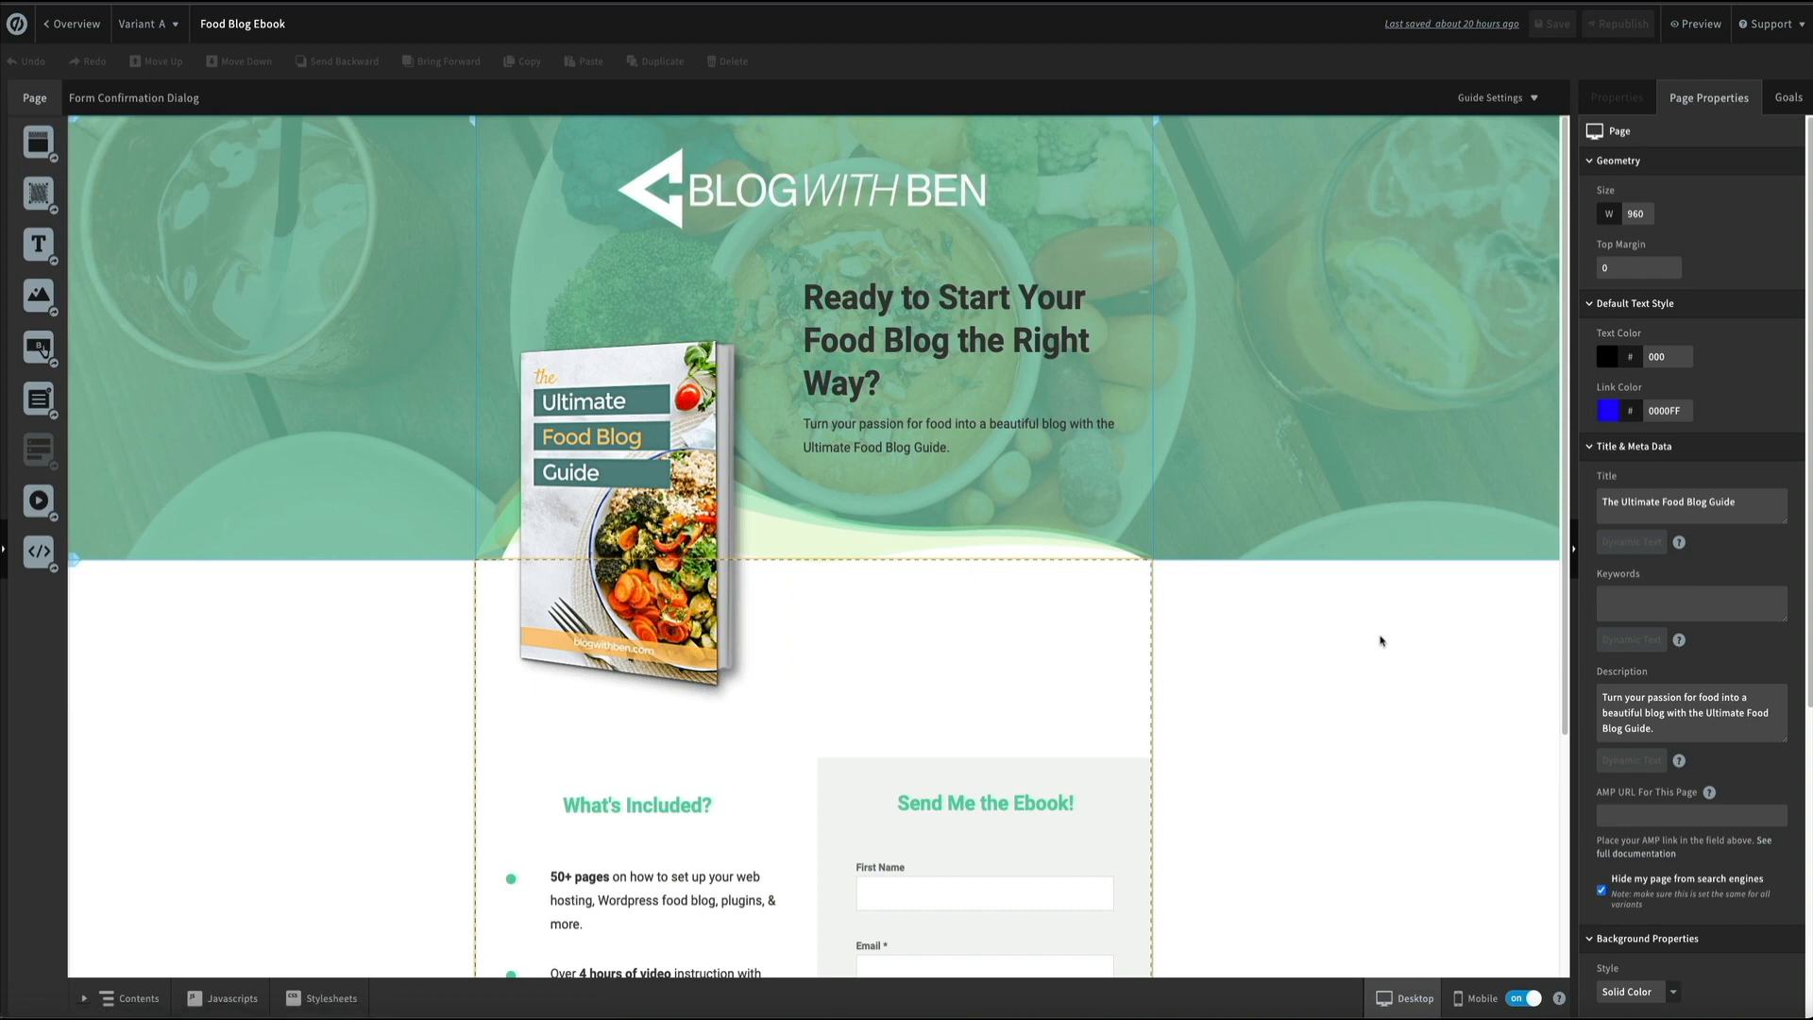
{"action": "double_click", "coordinate": [889, 390]}
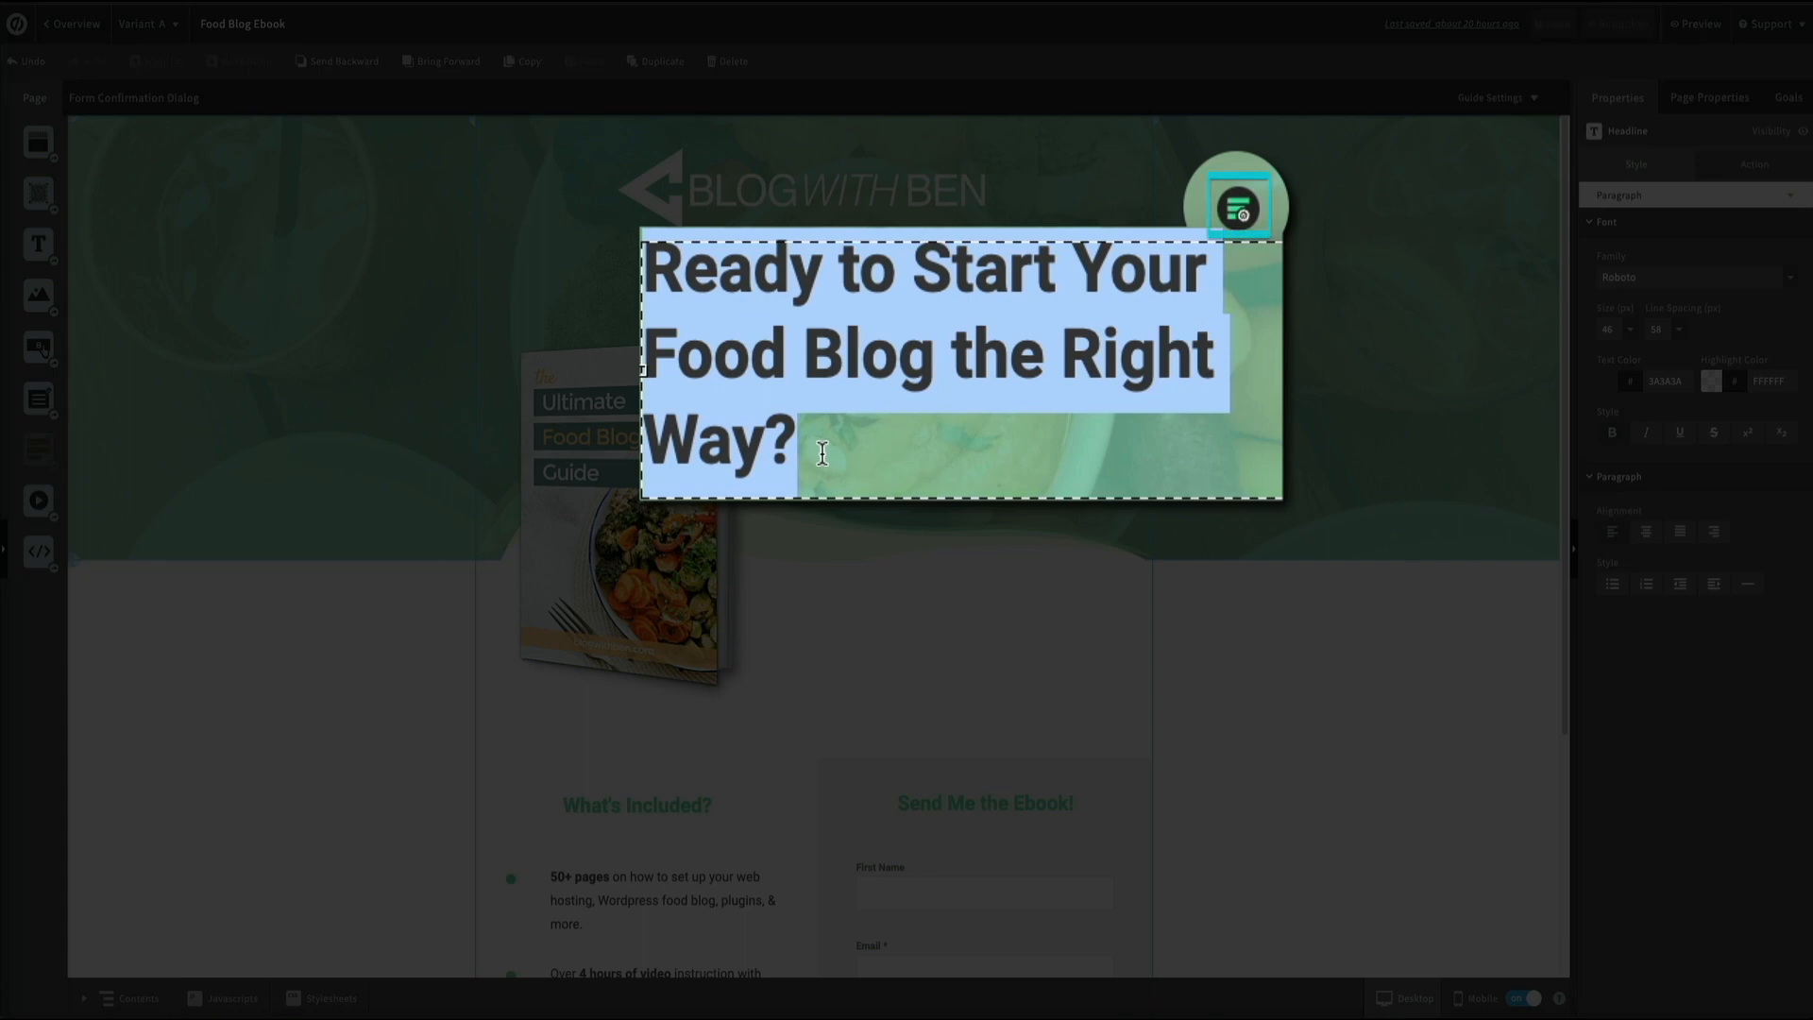
{"action": "left_click", "coordinate": [1241, 220]}
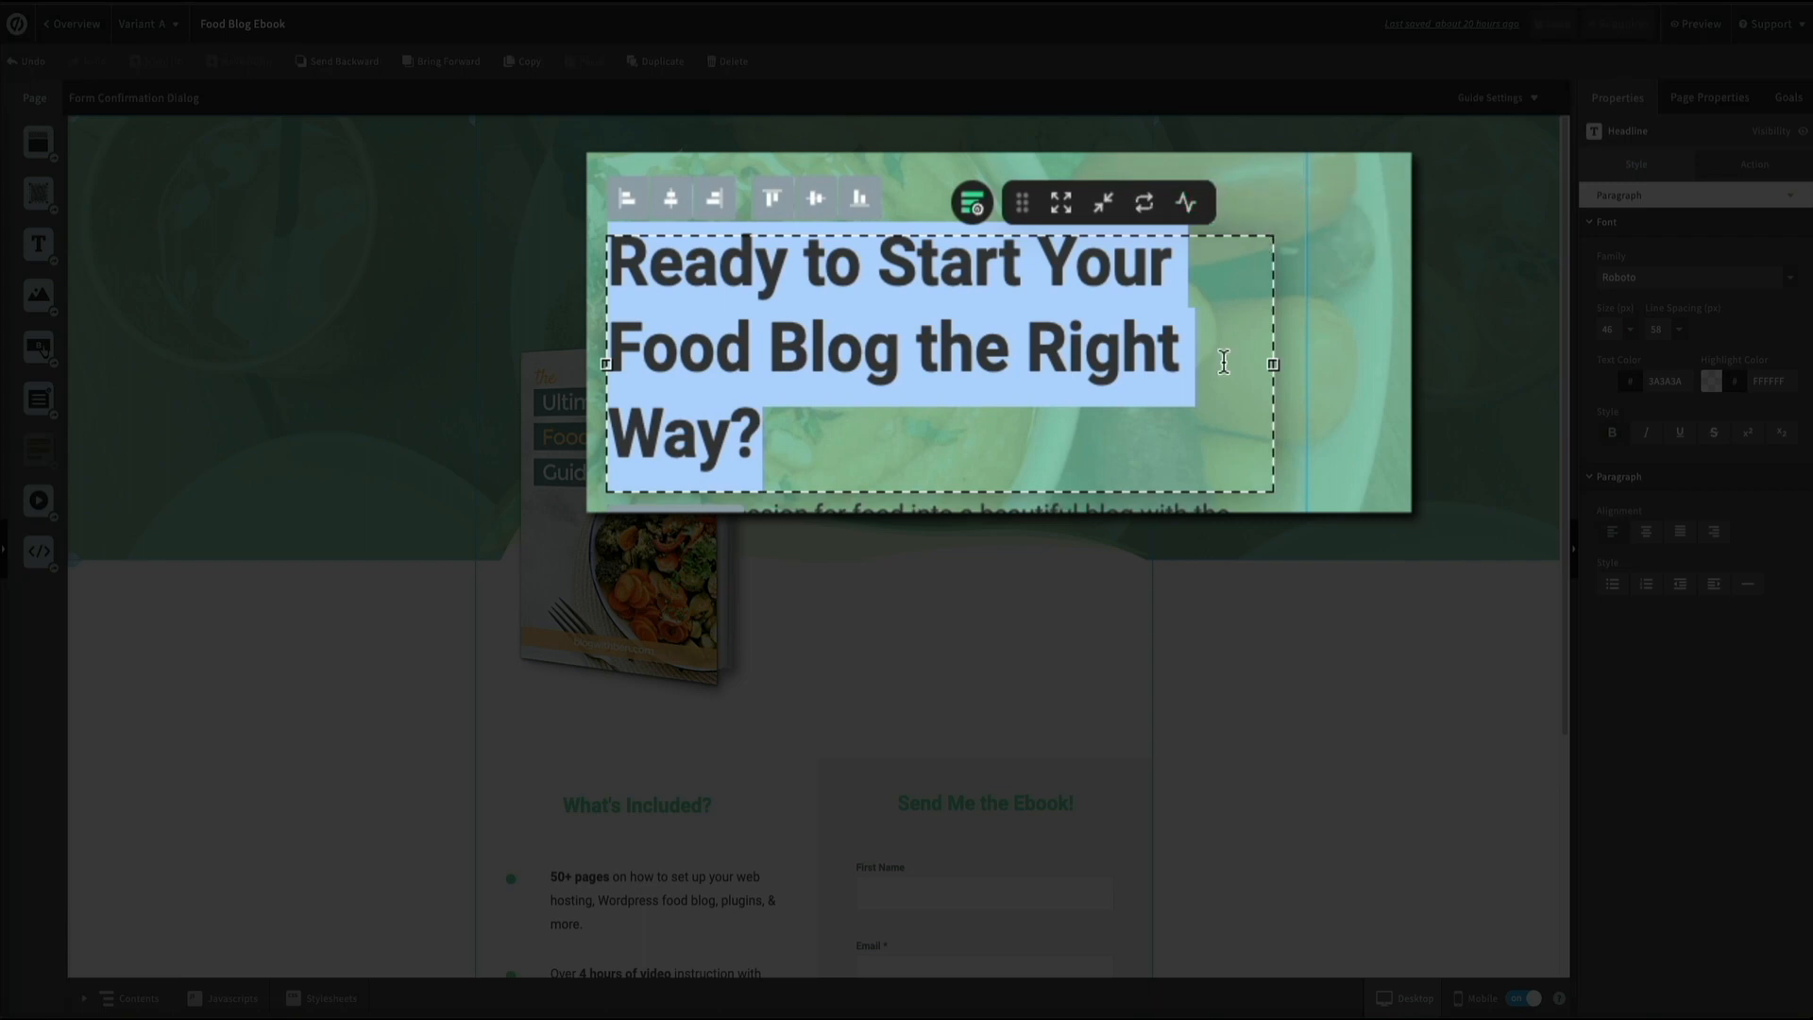
{"action": "left_click", "coordinate": [1147, 211]}
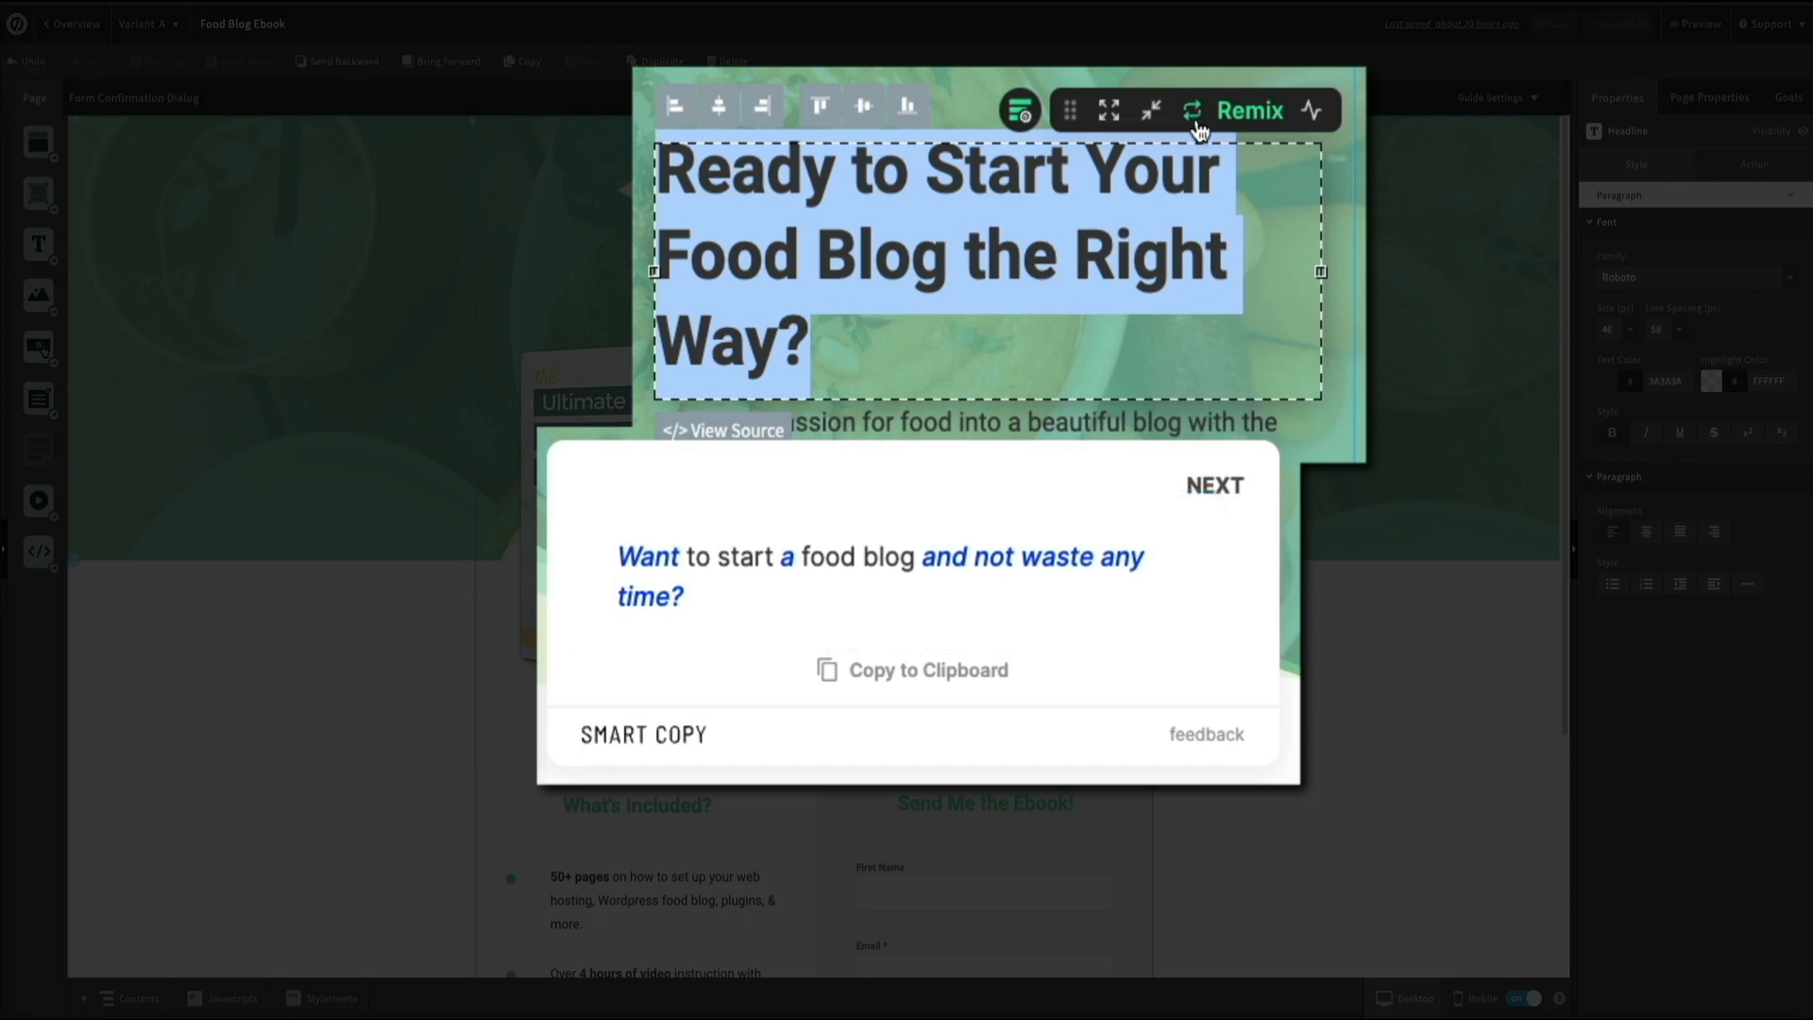
{"action": "left_click", "coordinate": [914, 686]}
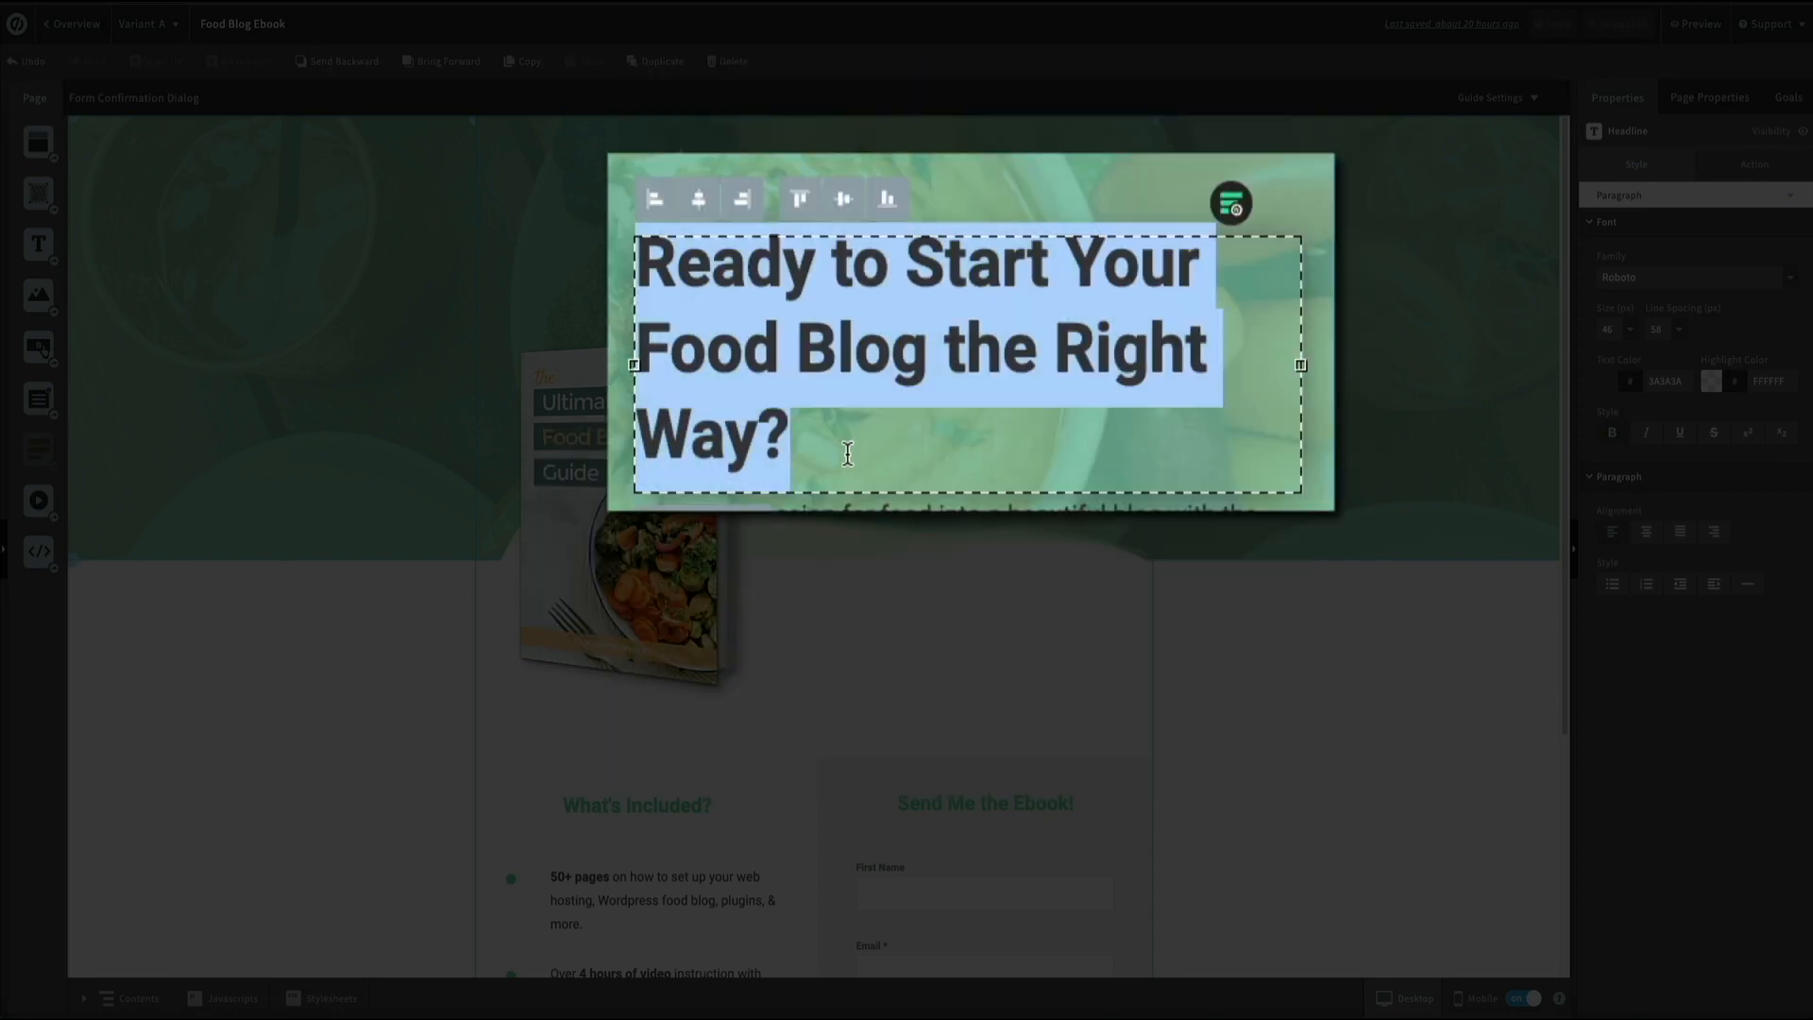
{"action": "key", "text": "ctrl+v"}
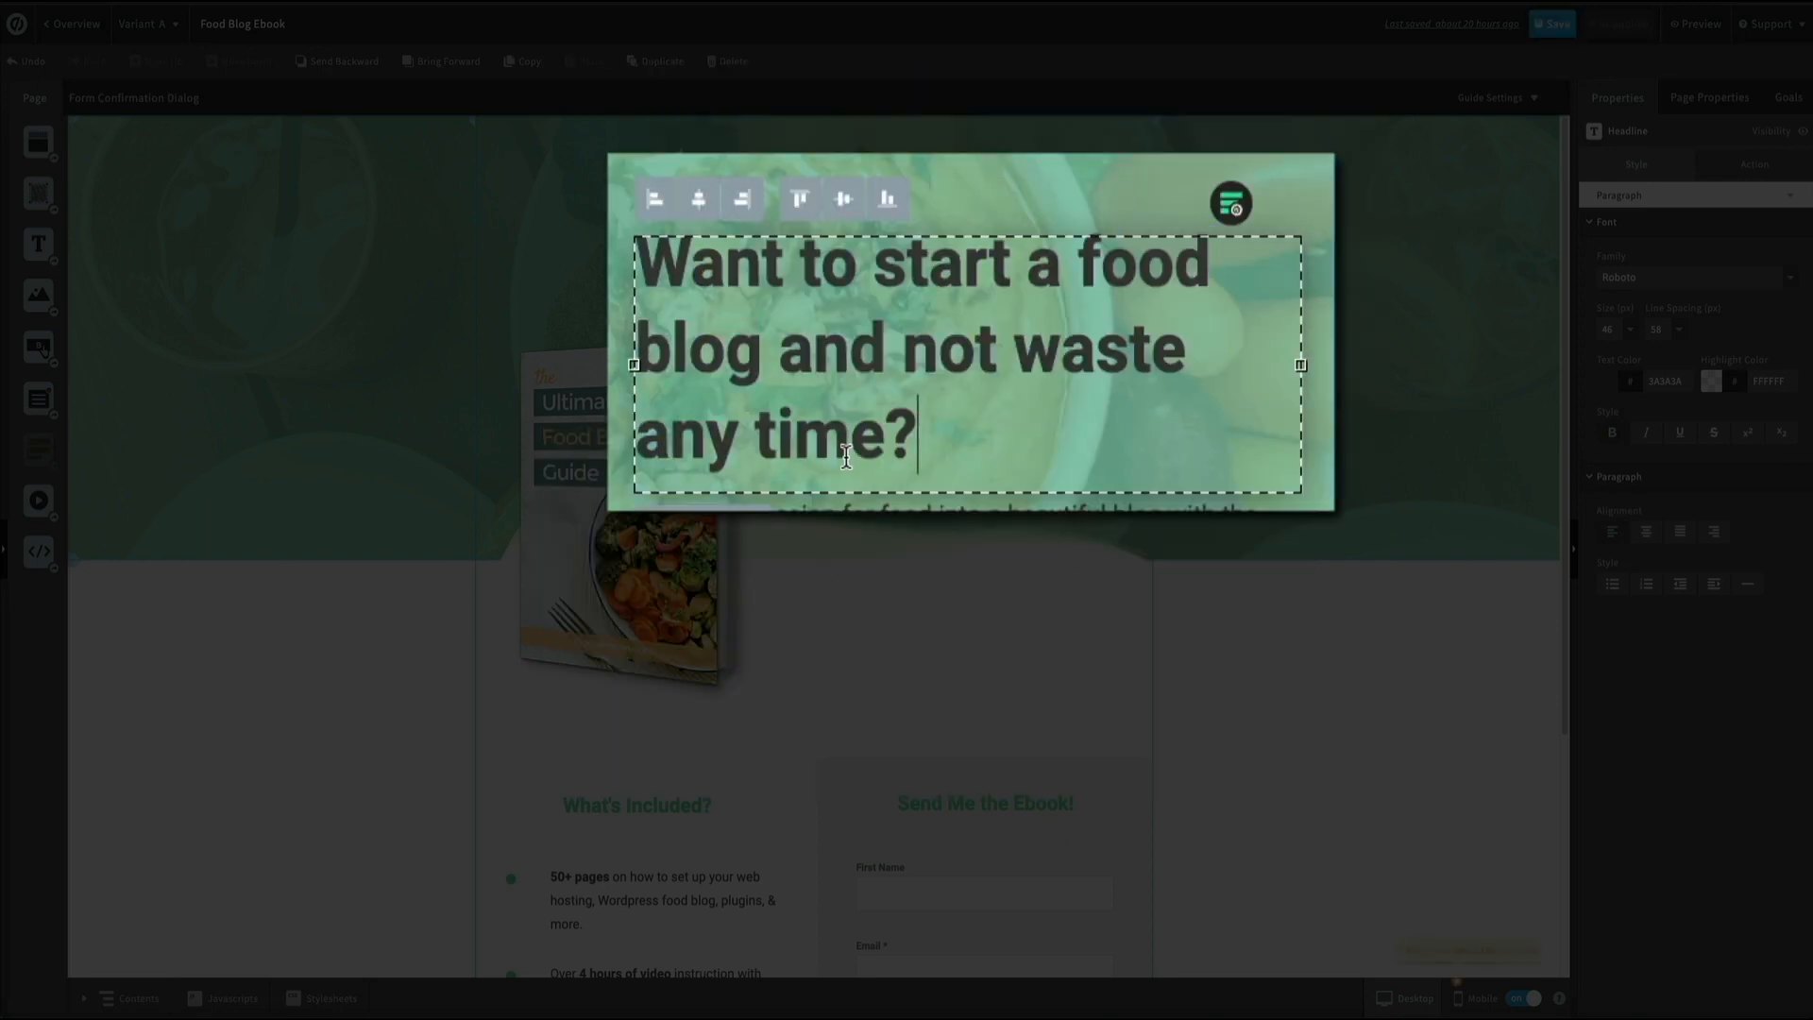
{"action": "left_click", "coordinate": [1367, 481]}
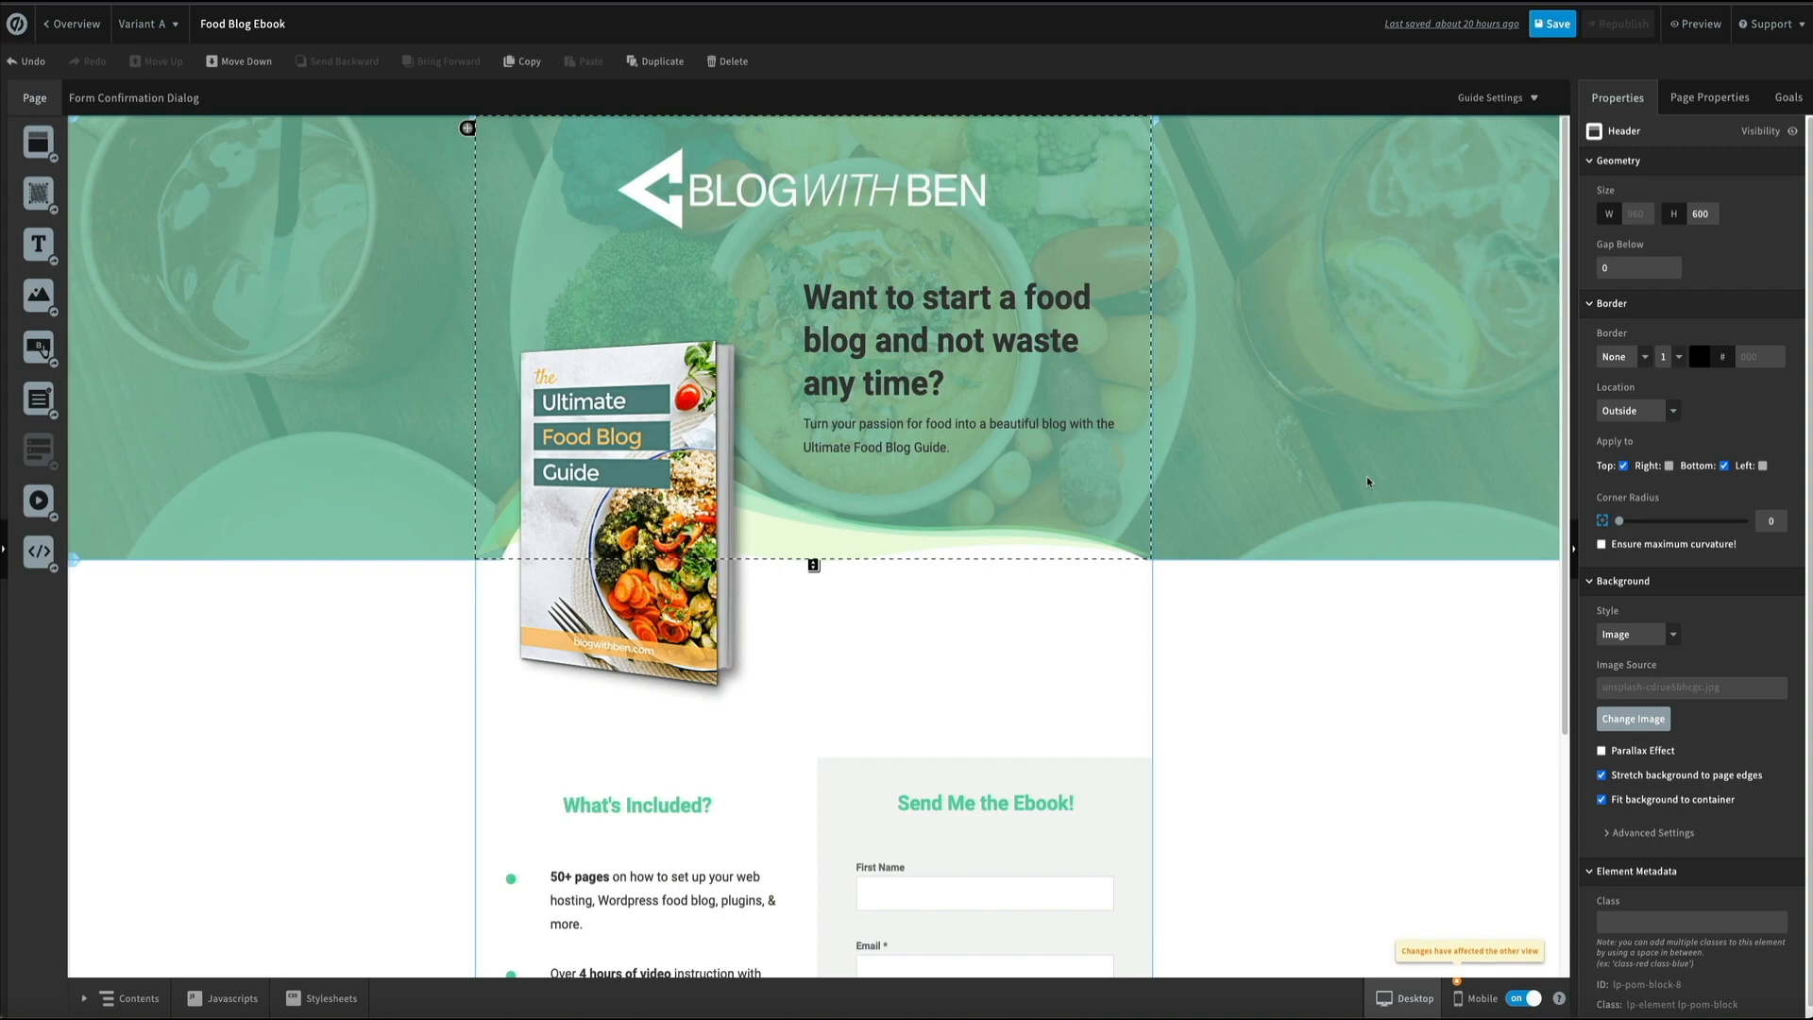
Step: Generate next-sentence suggestions for Food Blog Ebook's main headline with Smart Copy and browse through several of them
{"action": "double_click", "coordinate": [956, 384]}
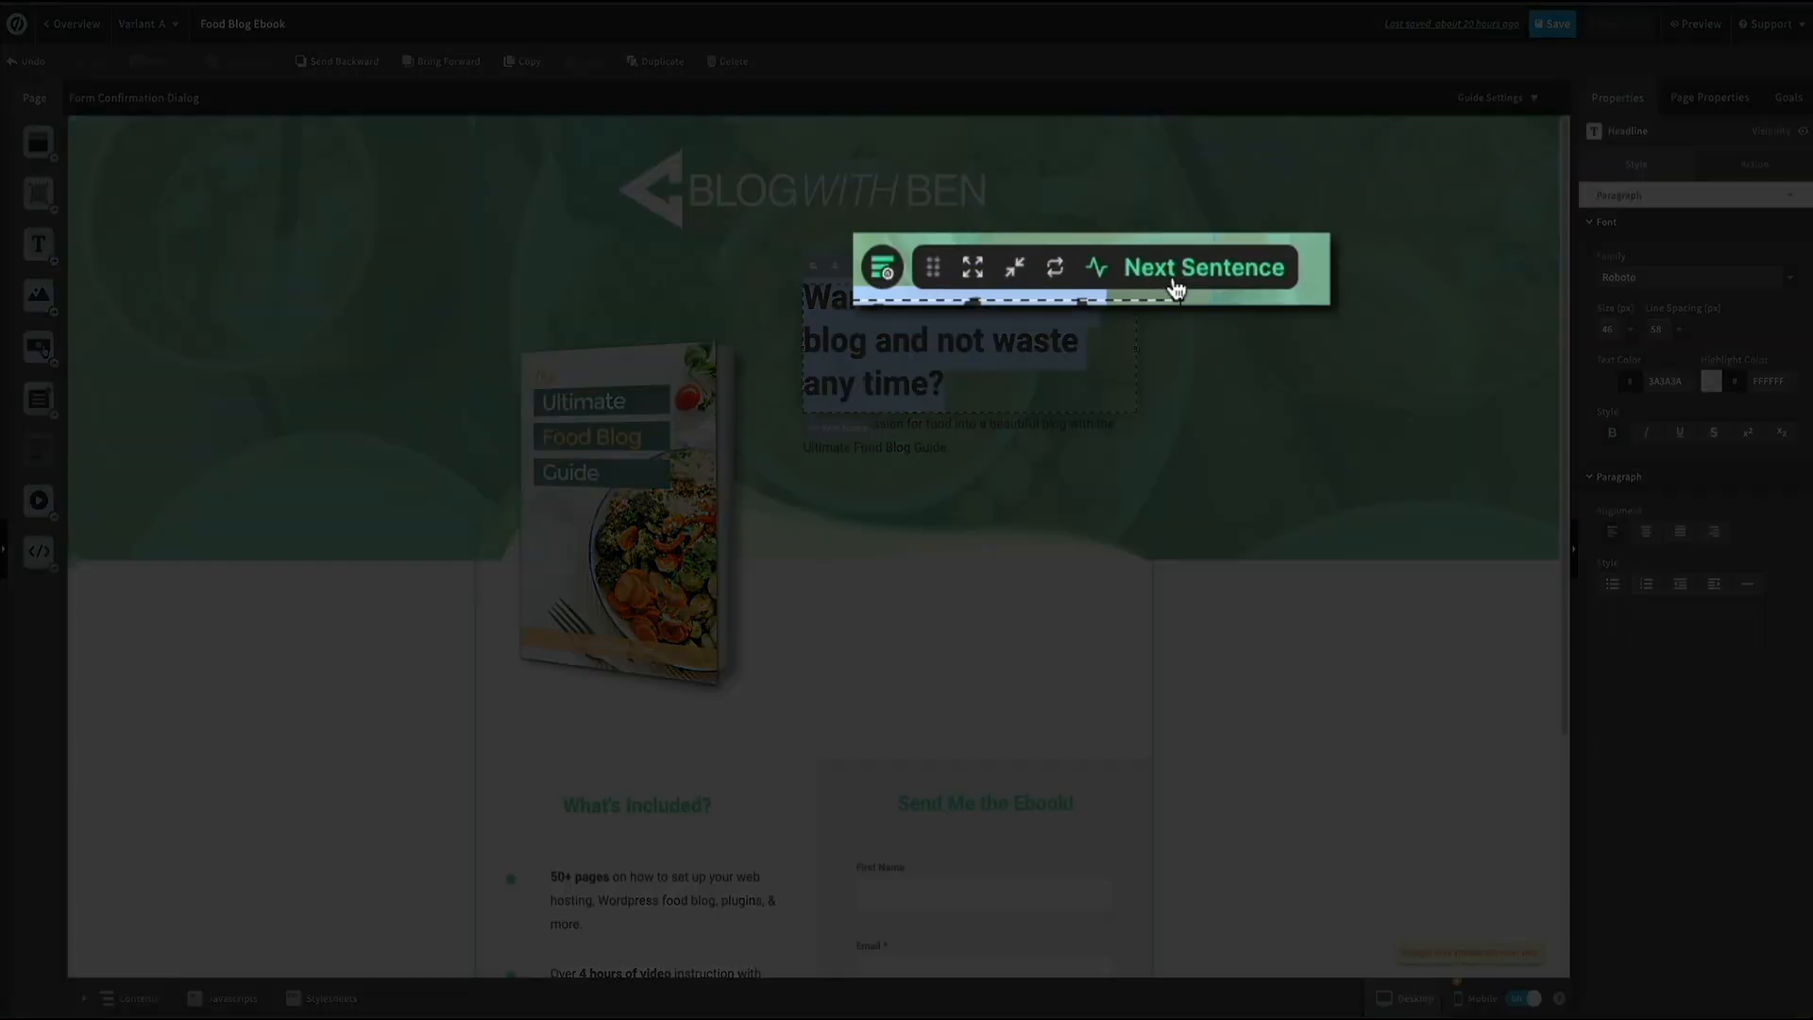
{"action": "left_click", "coordinate": [1113, 272]}
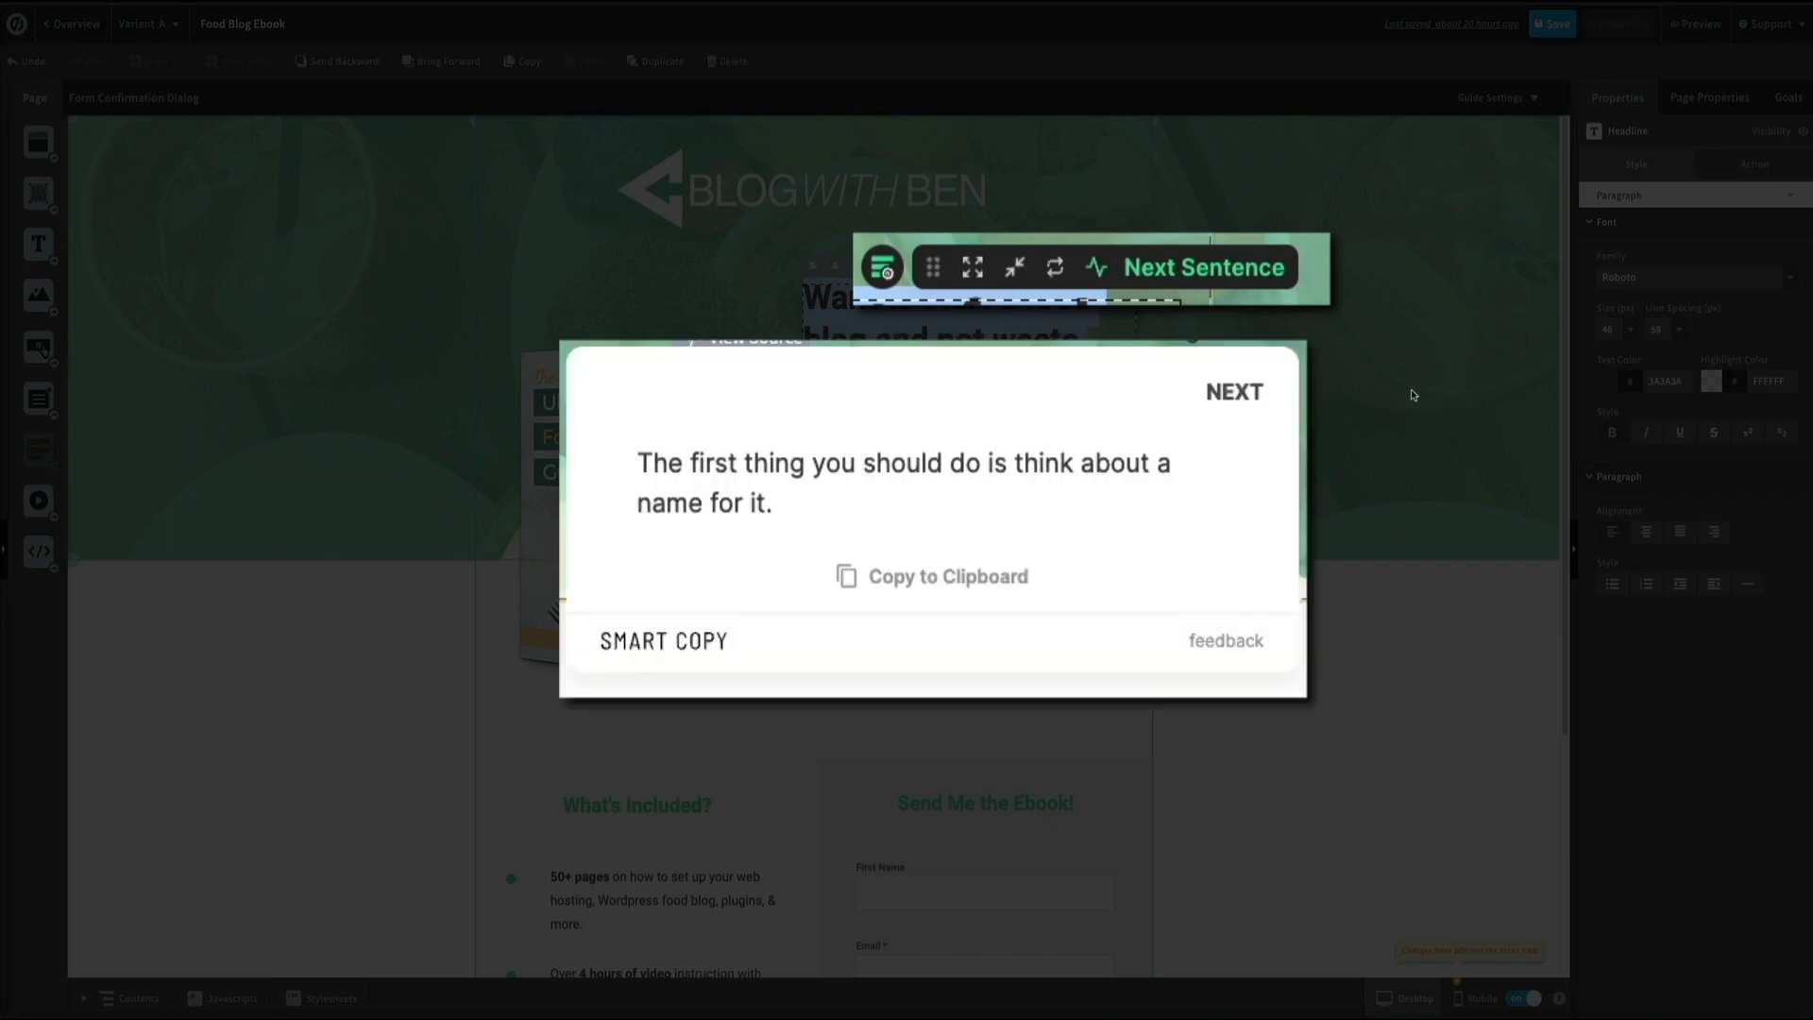
{"action": "left_click", "coordinate": [1245, 408]}
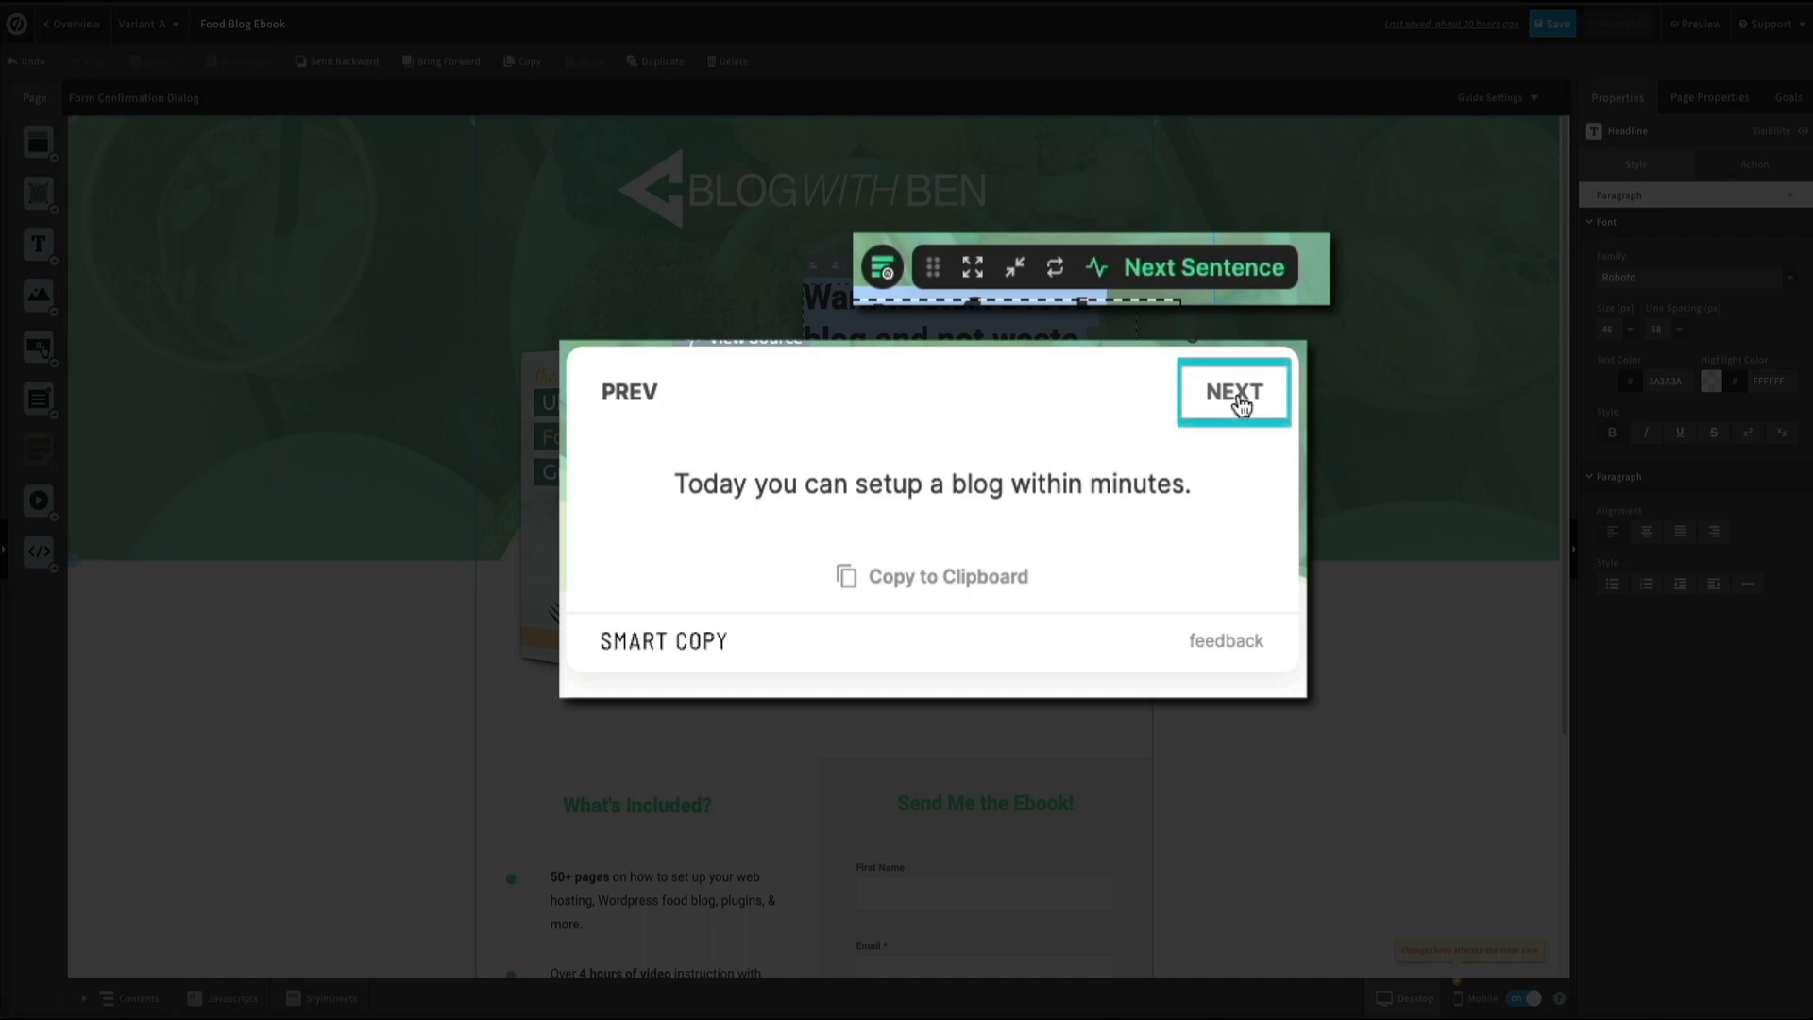
{"action": "left_click", "coordinate": [1242, 405]}
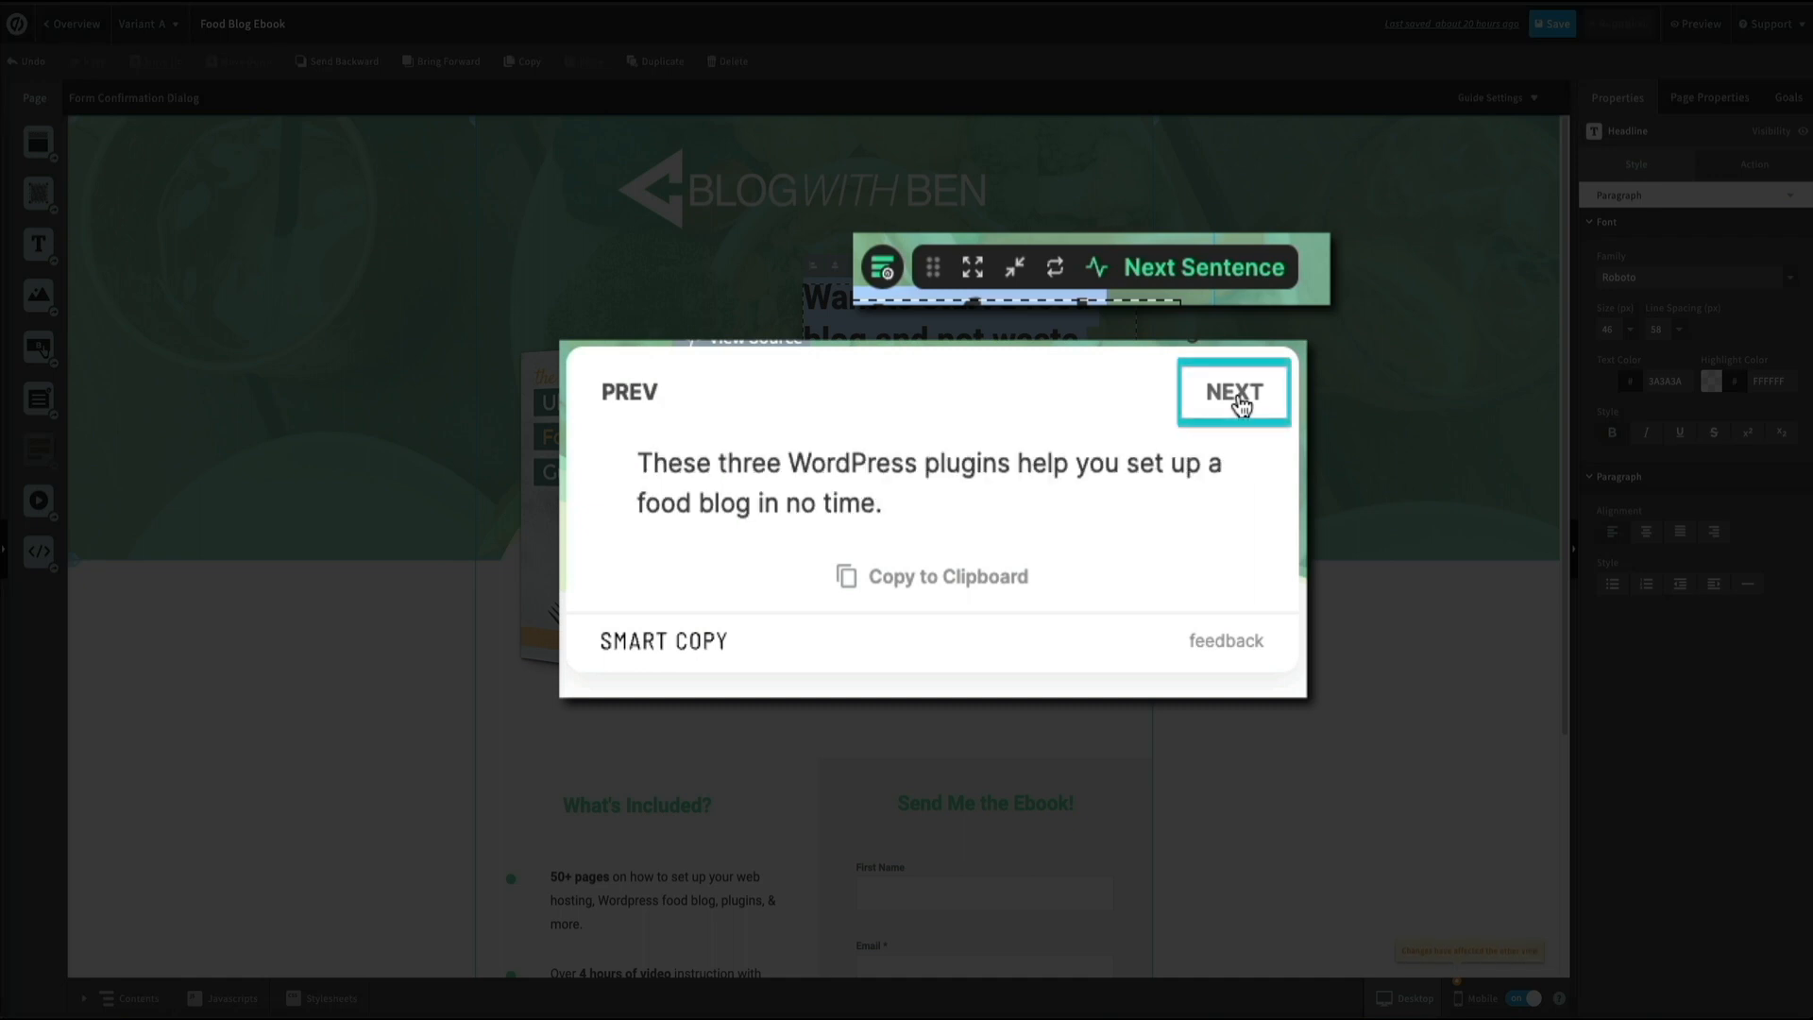
{"action": "left_click", "coordinate": [1243, 406]}
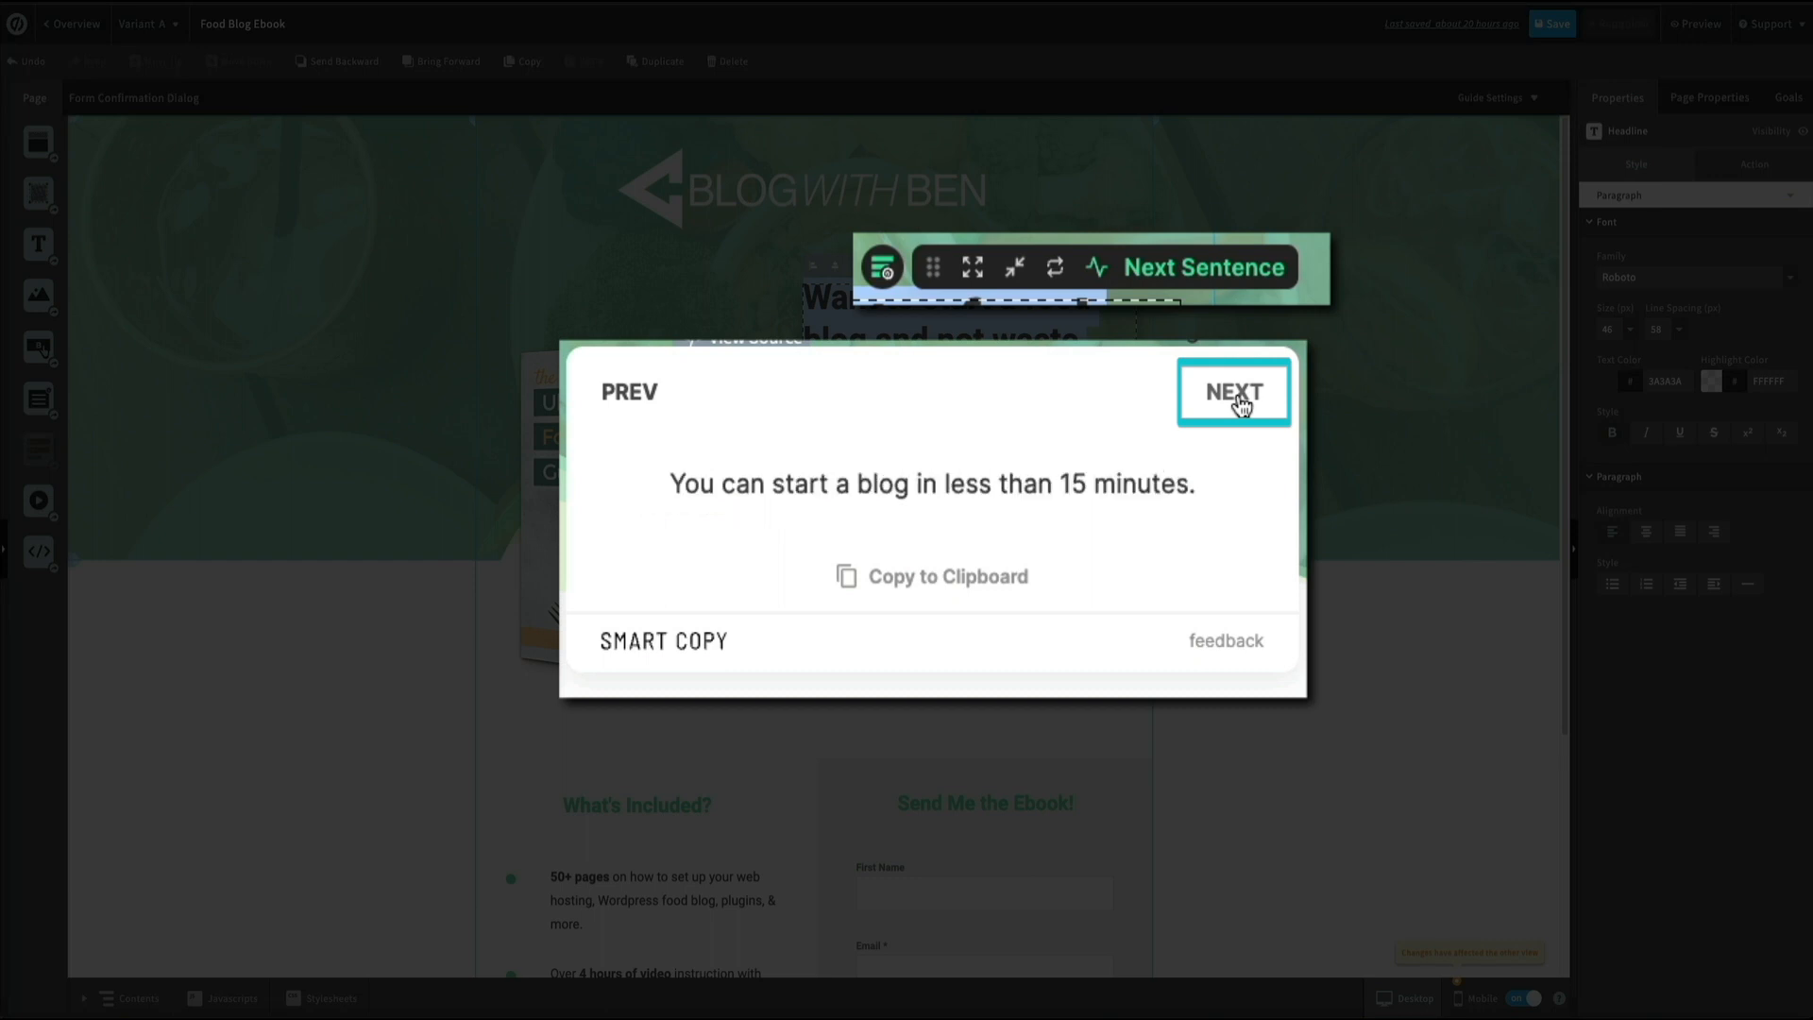
{"action": "left_click", "coordinate": [1243, 406]}
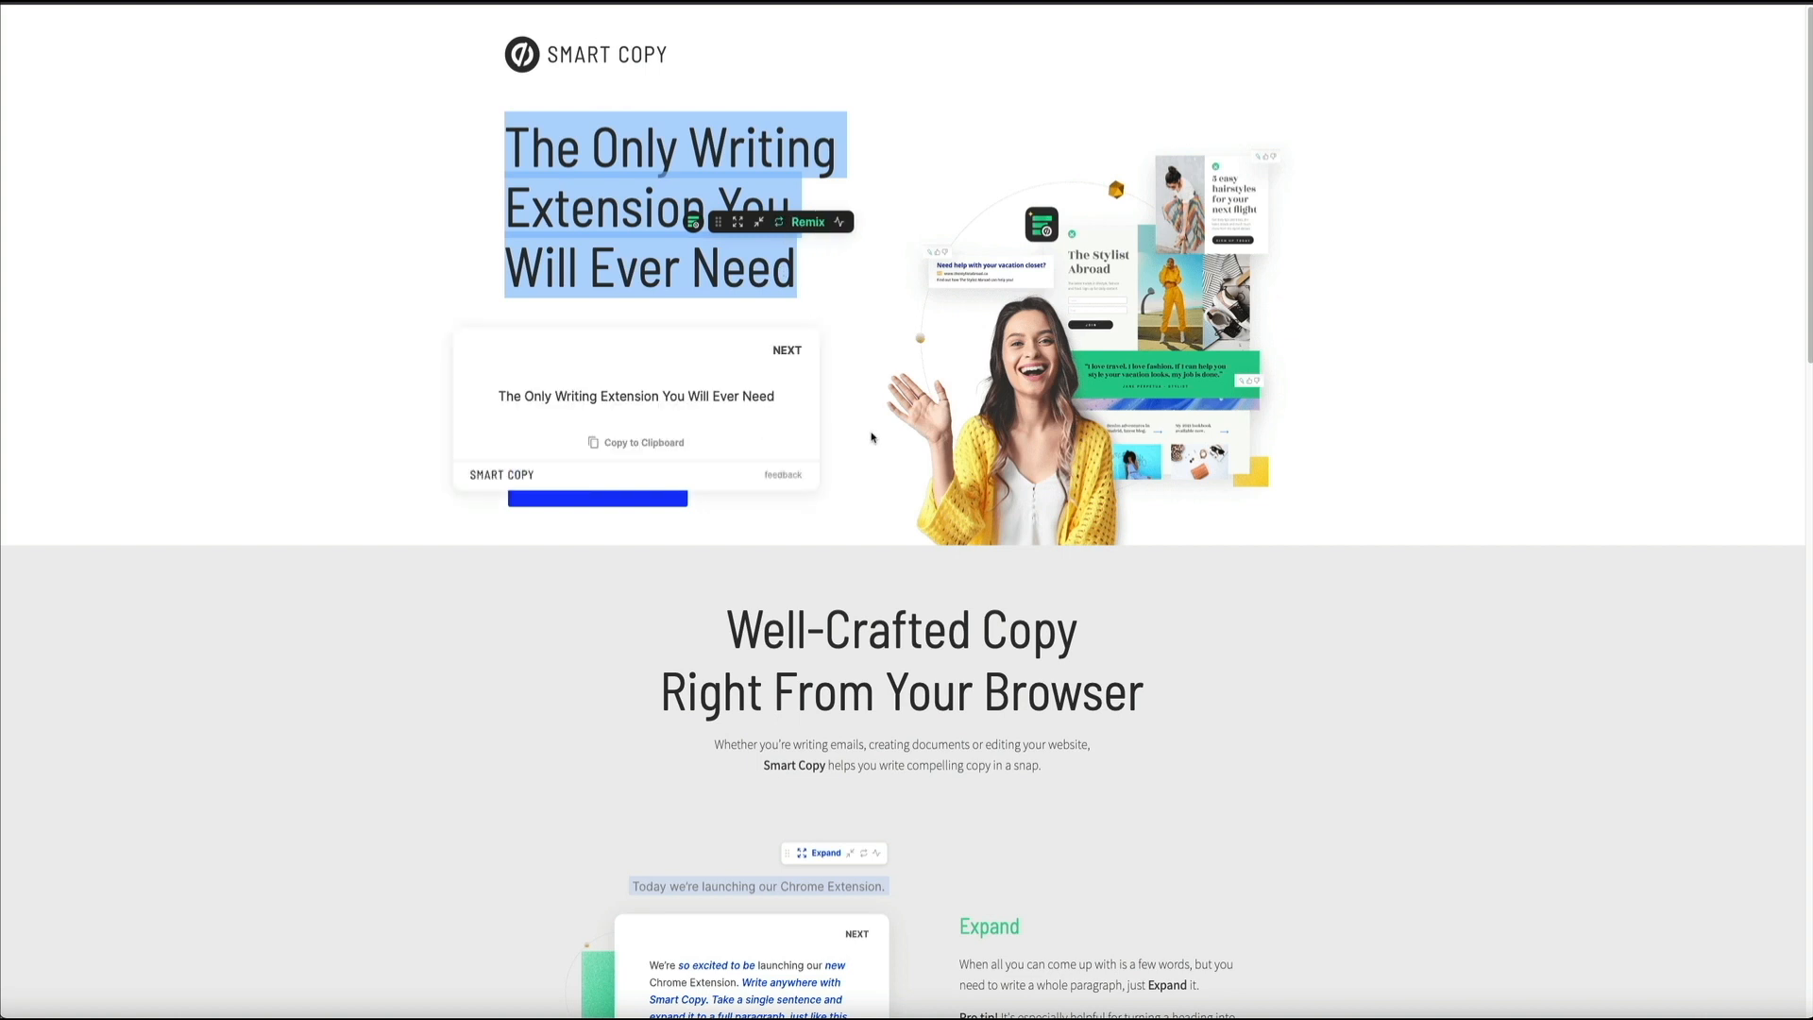
Step: Browse the remixed versions of "The Only Writing Extension You Will Ever Need" in the Smart Copy page's demo
{"action": "left_click", "coordinate": [787, 351]}
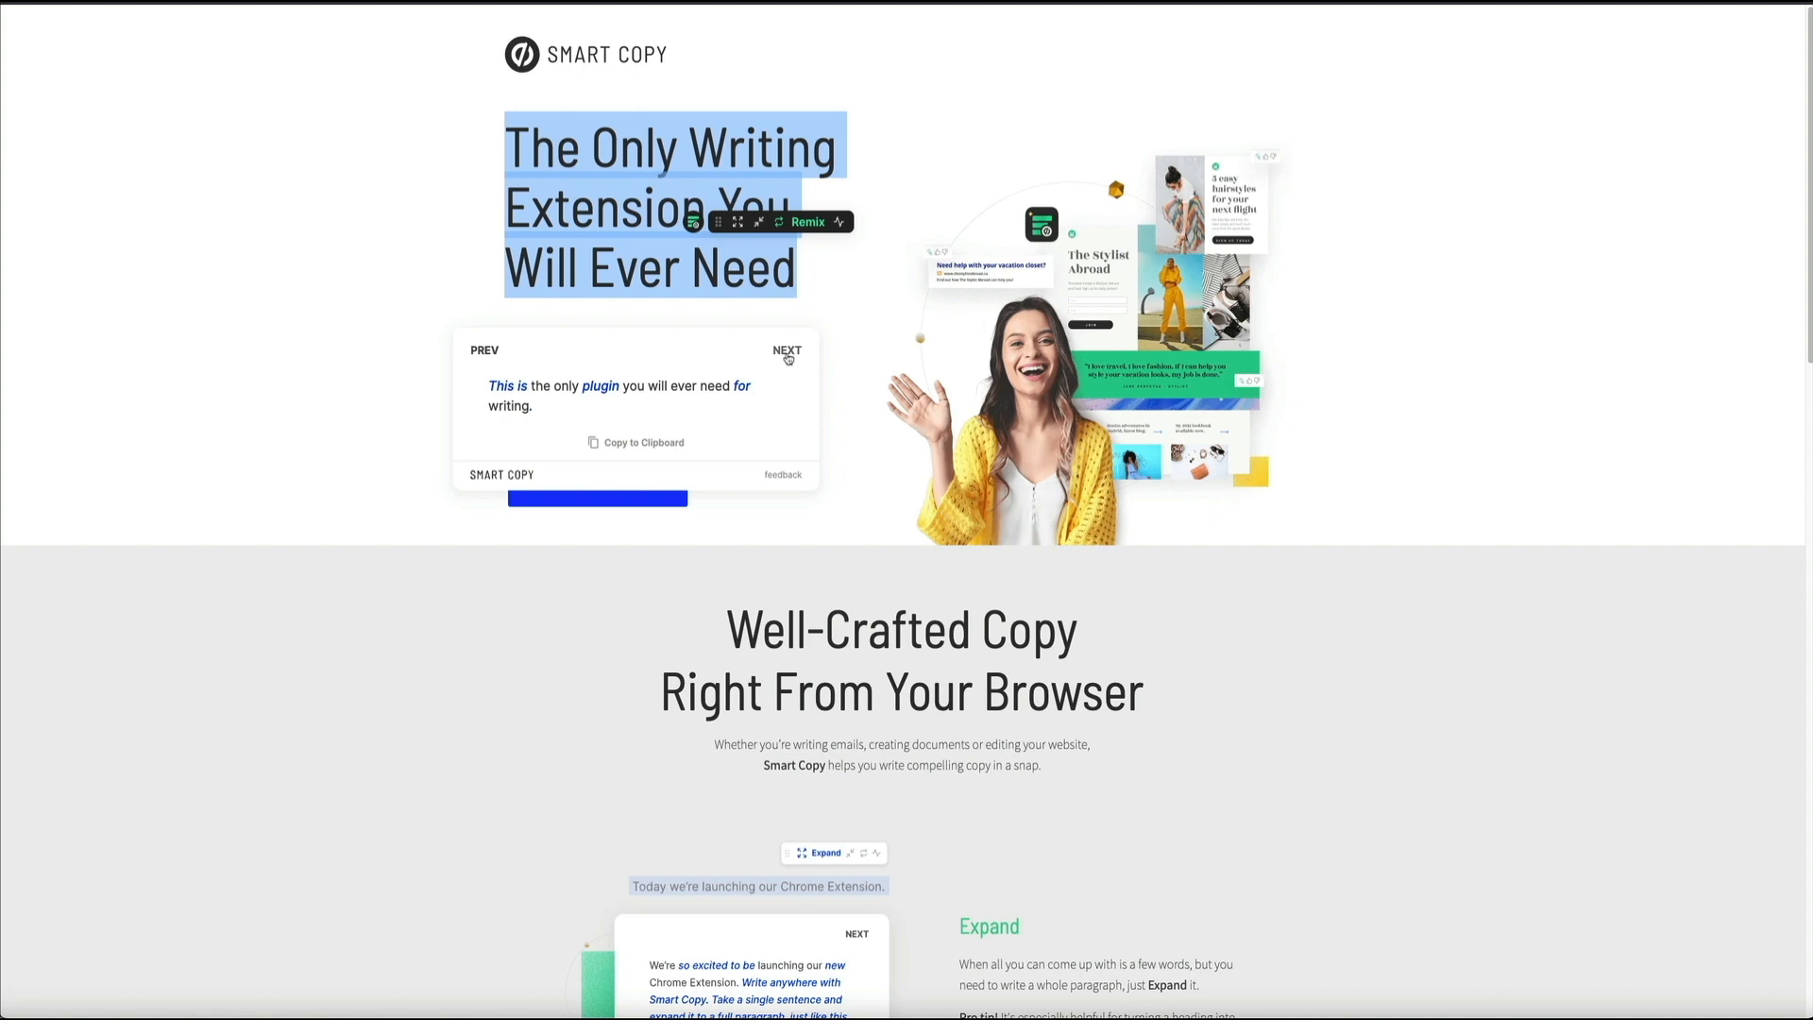
{"action": "left_click", "coordinate": [788, 352]}
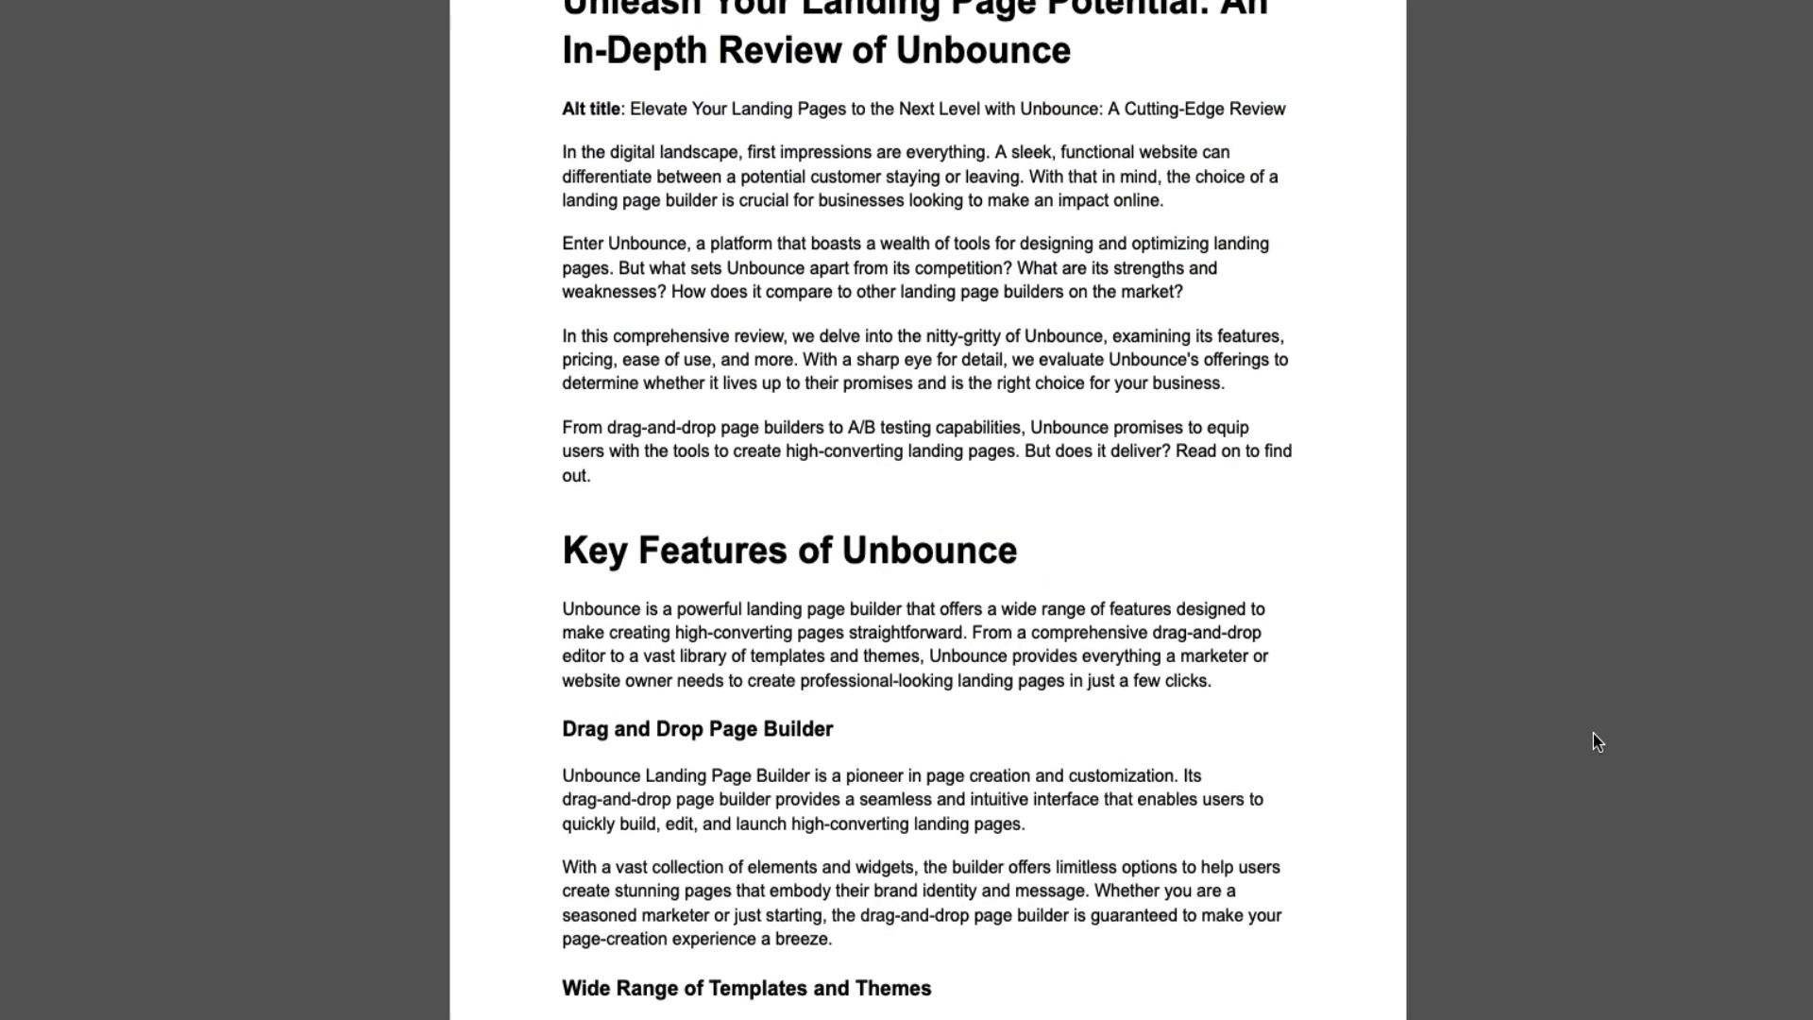
Step: Have Smart Copy condense the paragraph under "Key Features of Unbounce" in the review document
{"action": "triple_click", "coordinate": [1189, 672]}
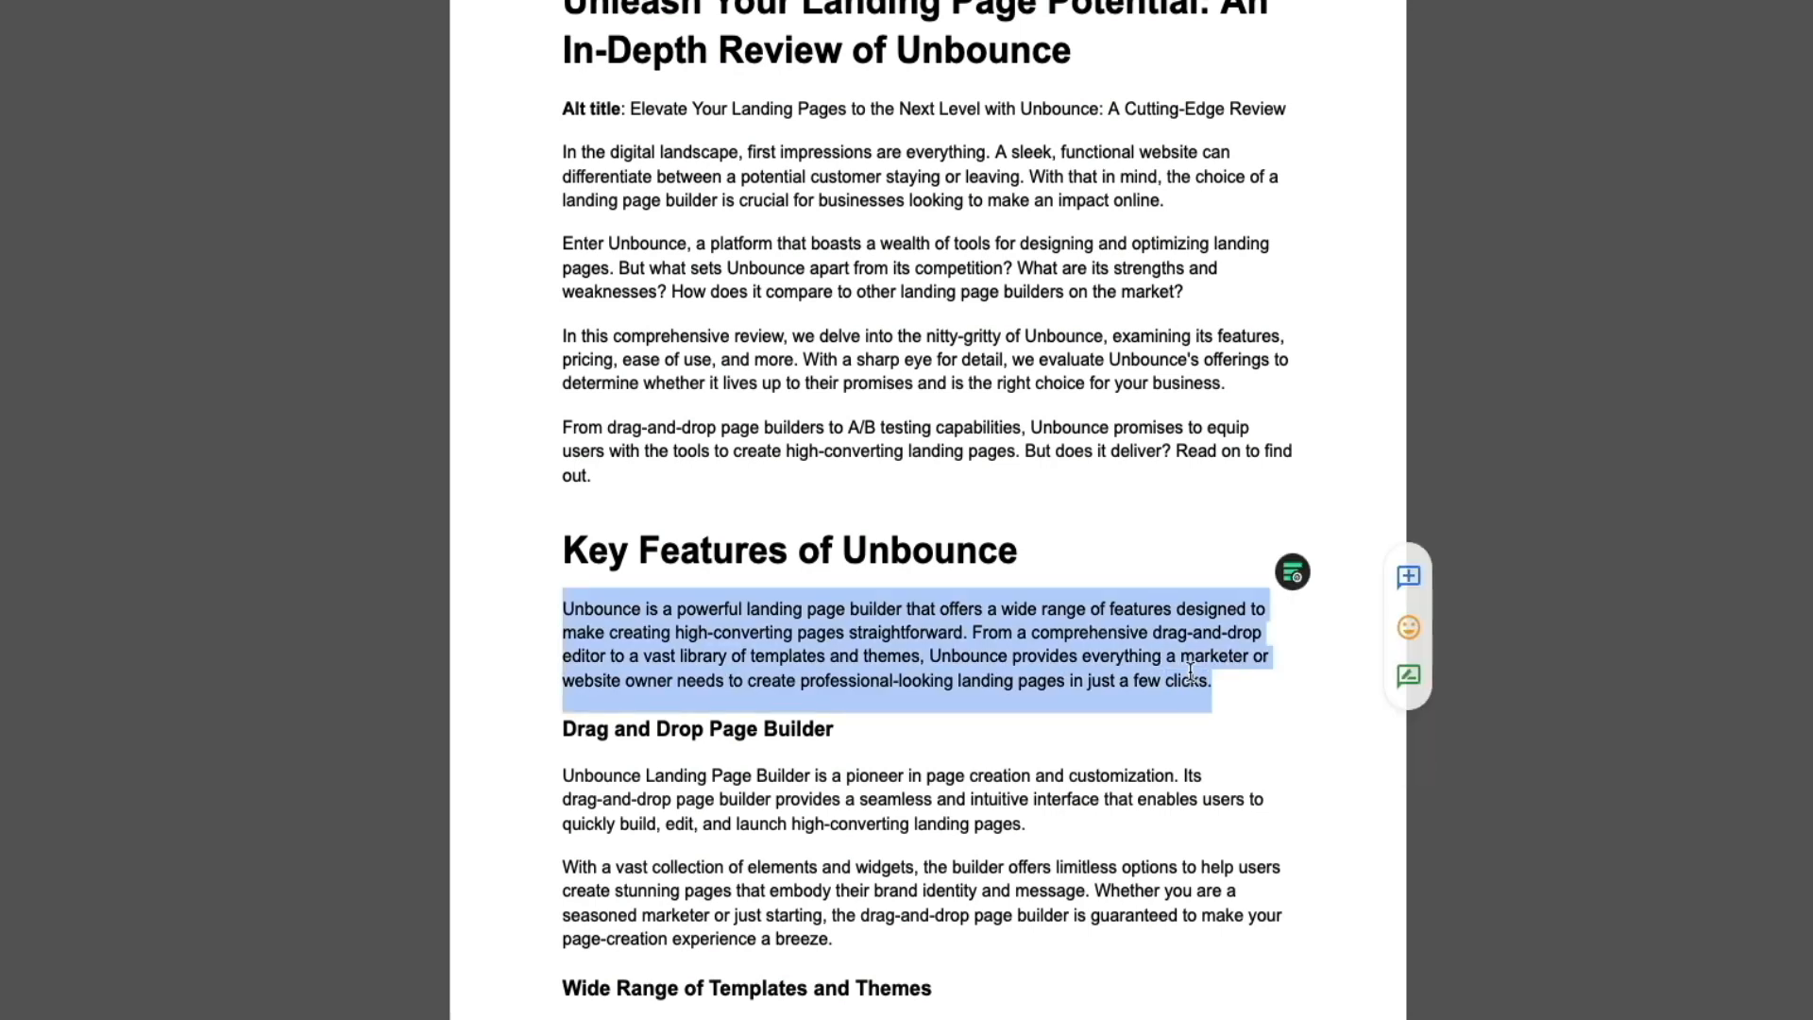
{"action": "left_click", "coordinate": [1294, 581]}
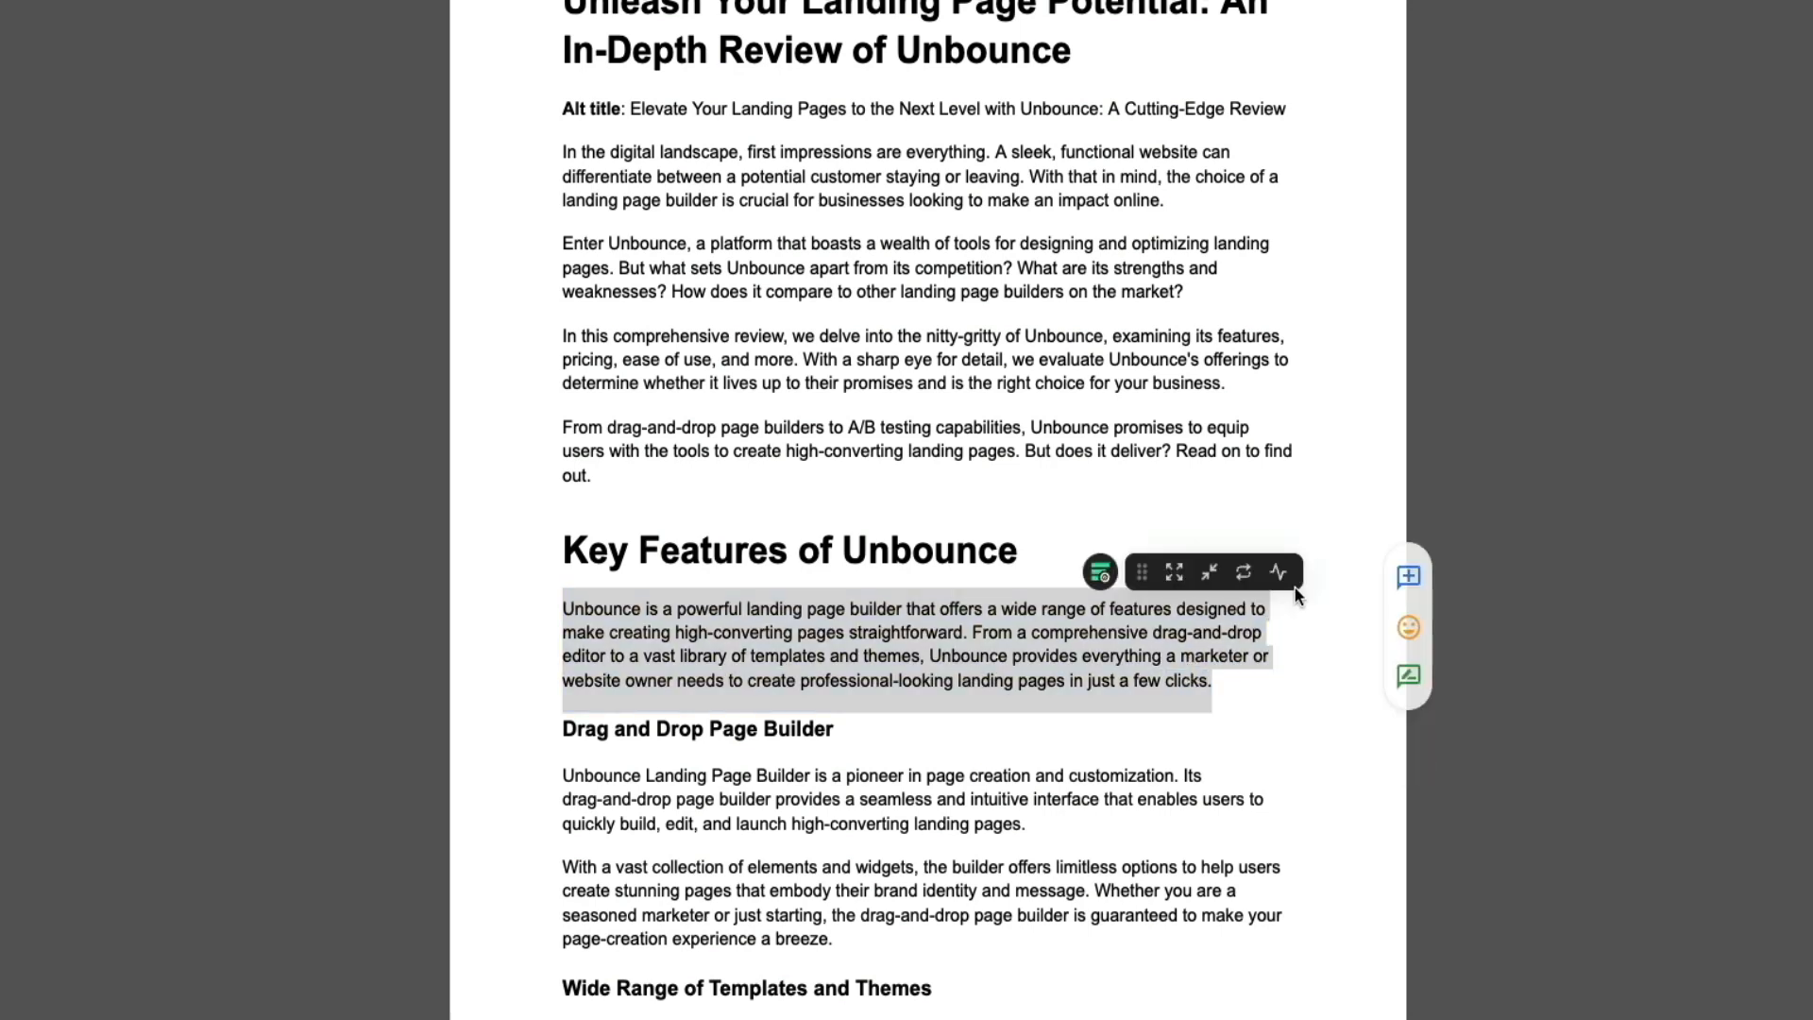
{"action": "left_click", "coordinate": [1209, 577]}
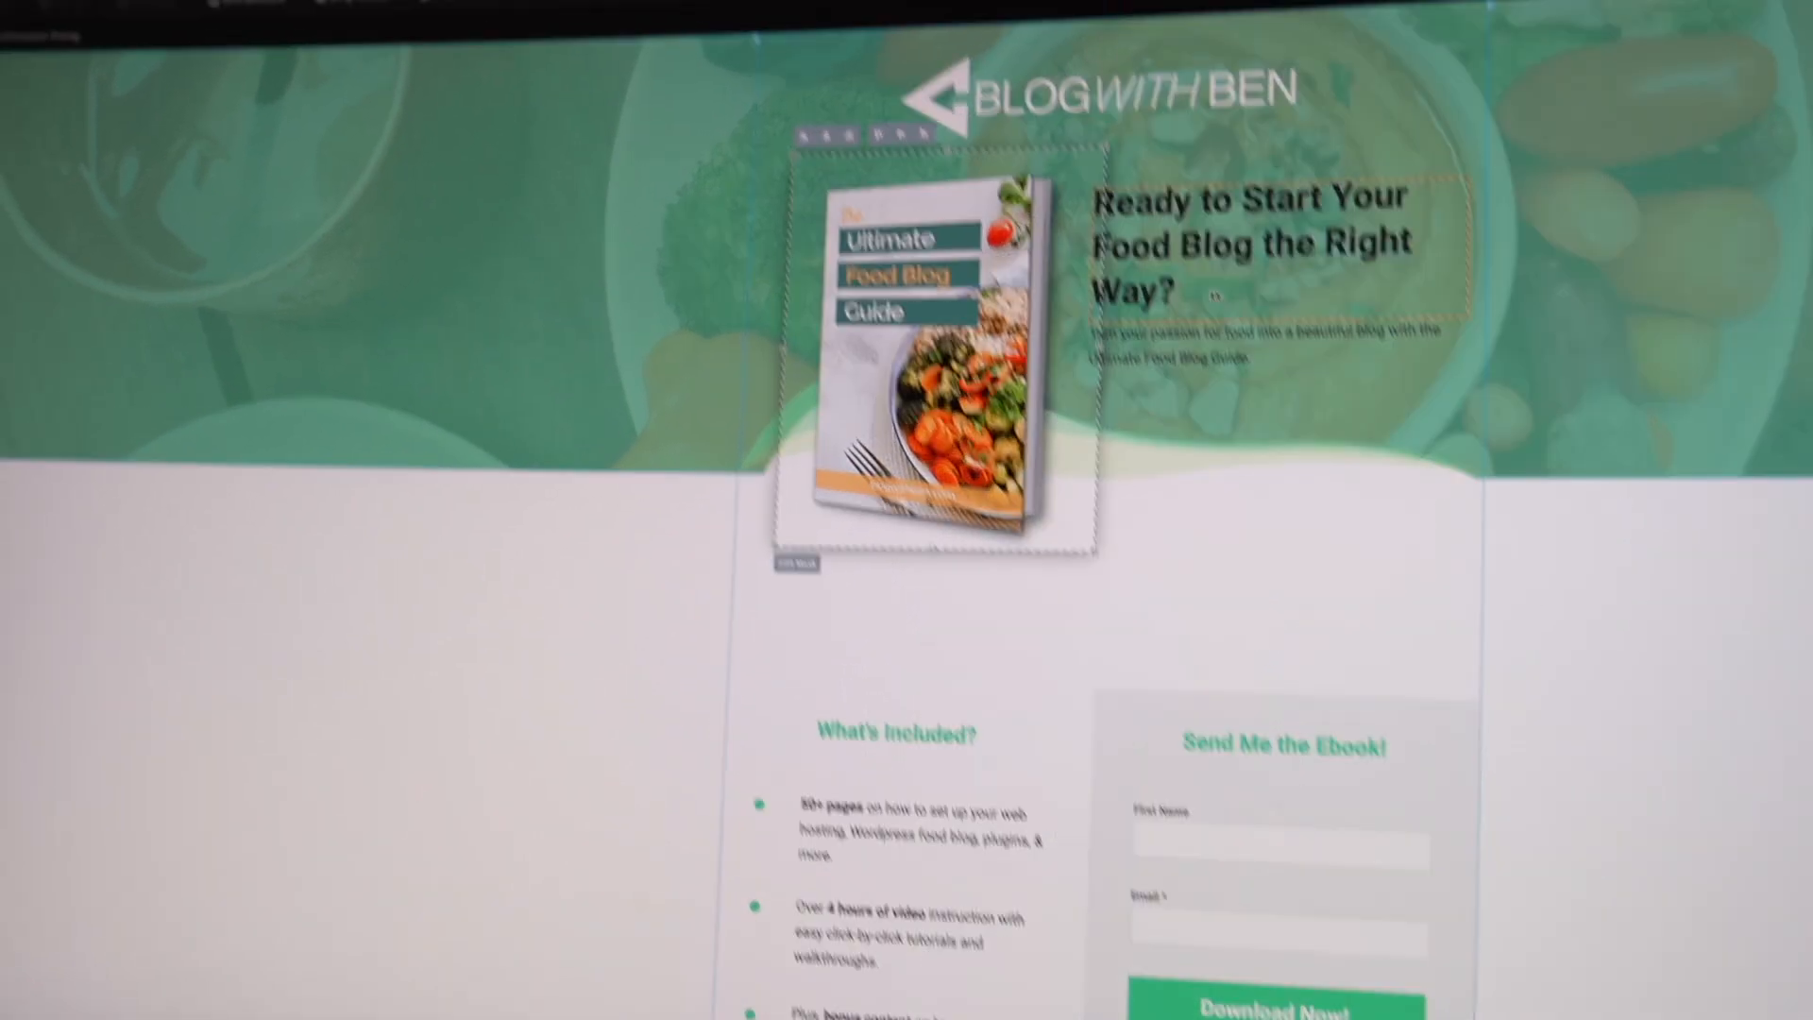
Step: Move the "Ready to Start Your Food Blog the Right Way?" headline slightly down and the "Send Me the Ebook!" form box up
{"action": "left_click_drag", "start_coordinate": [1288, 255], "coordinate": [1303, 311]}
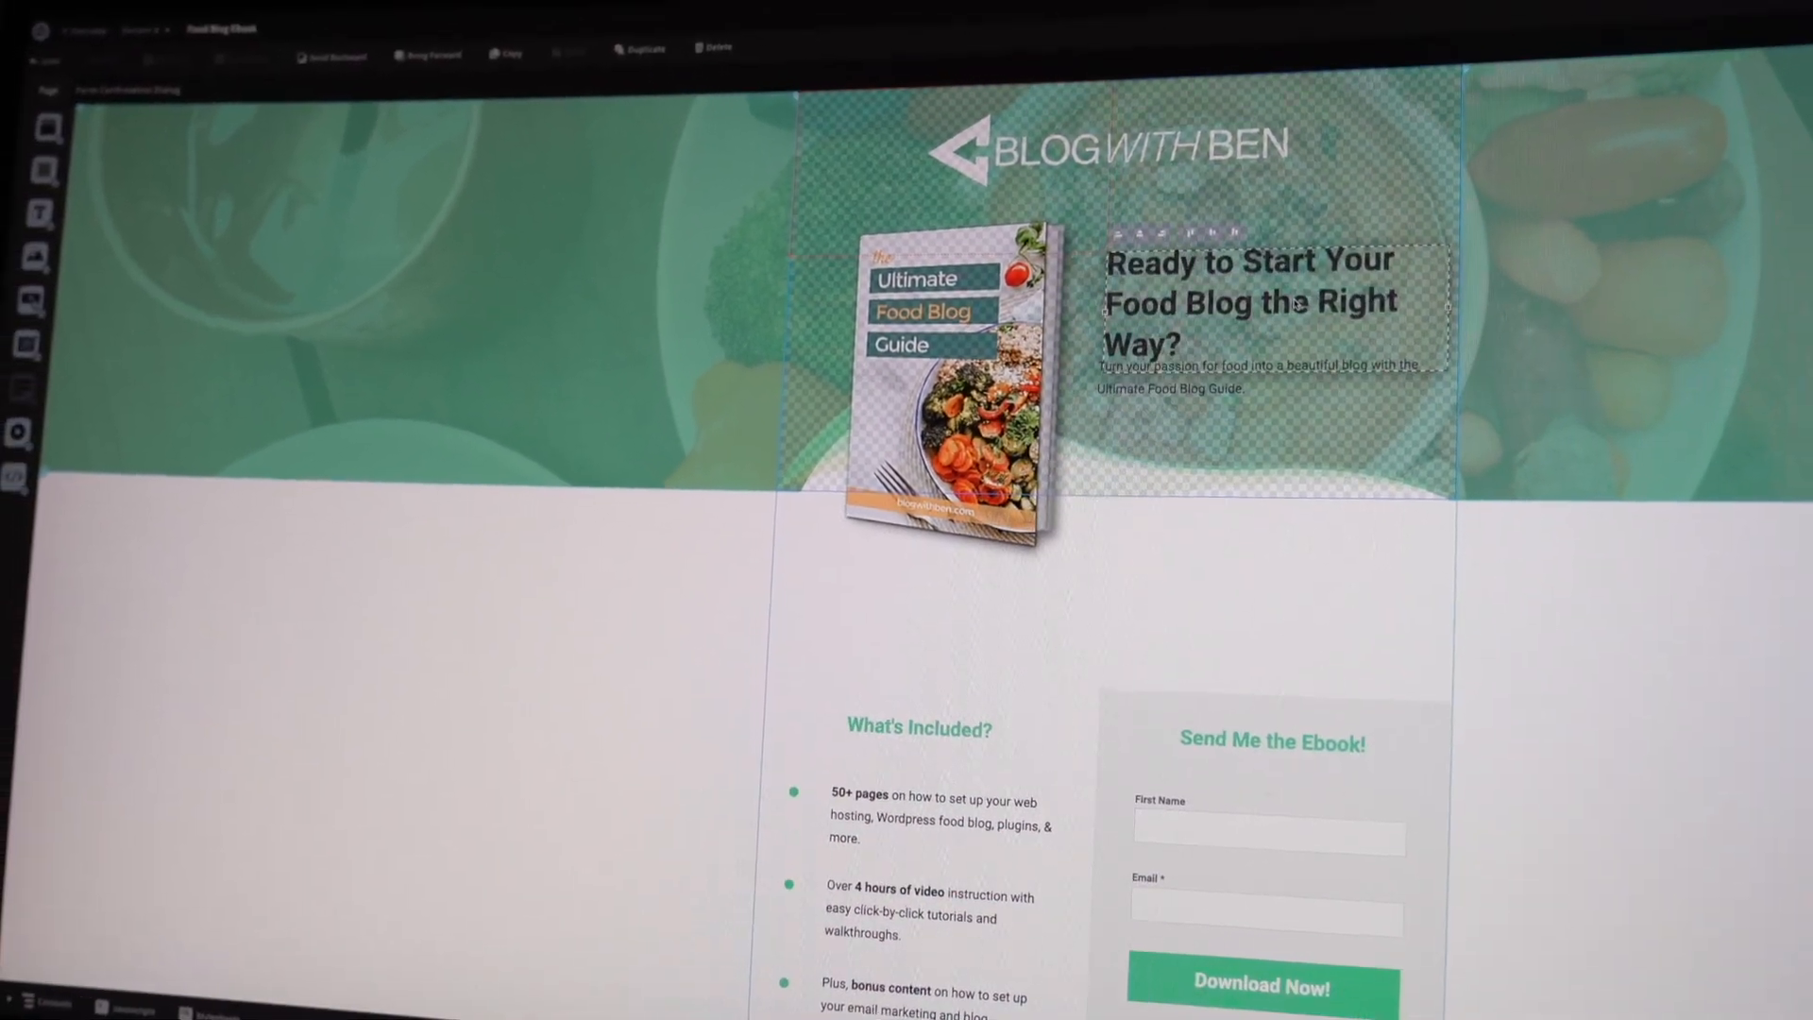
{"action": "left_click_drag", "start_coordinate": [1276, 715], "coordinate": [1270, 562]}
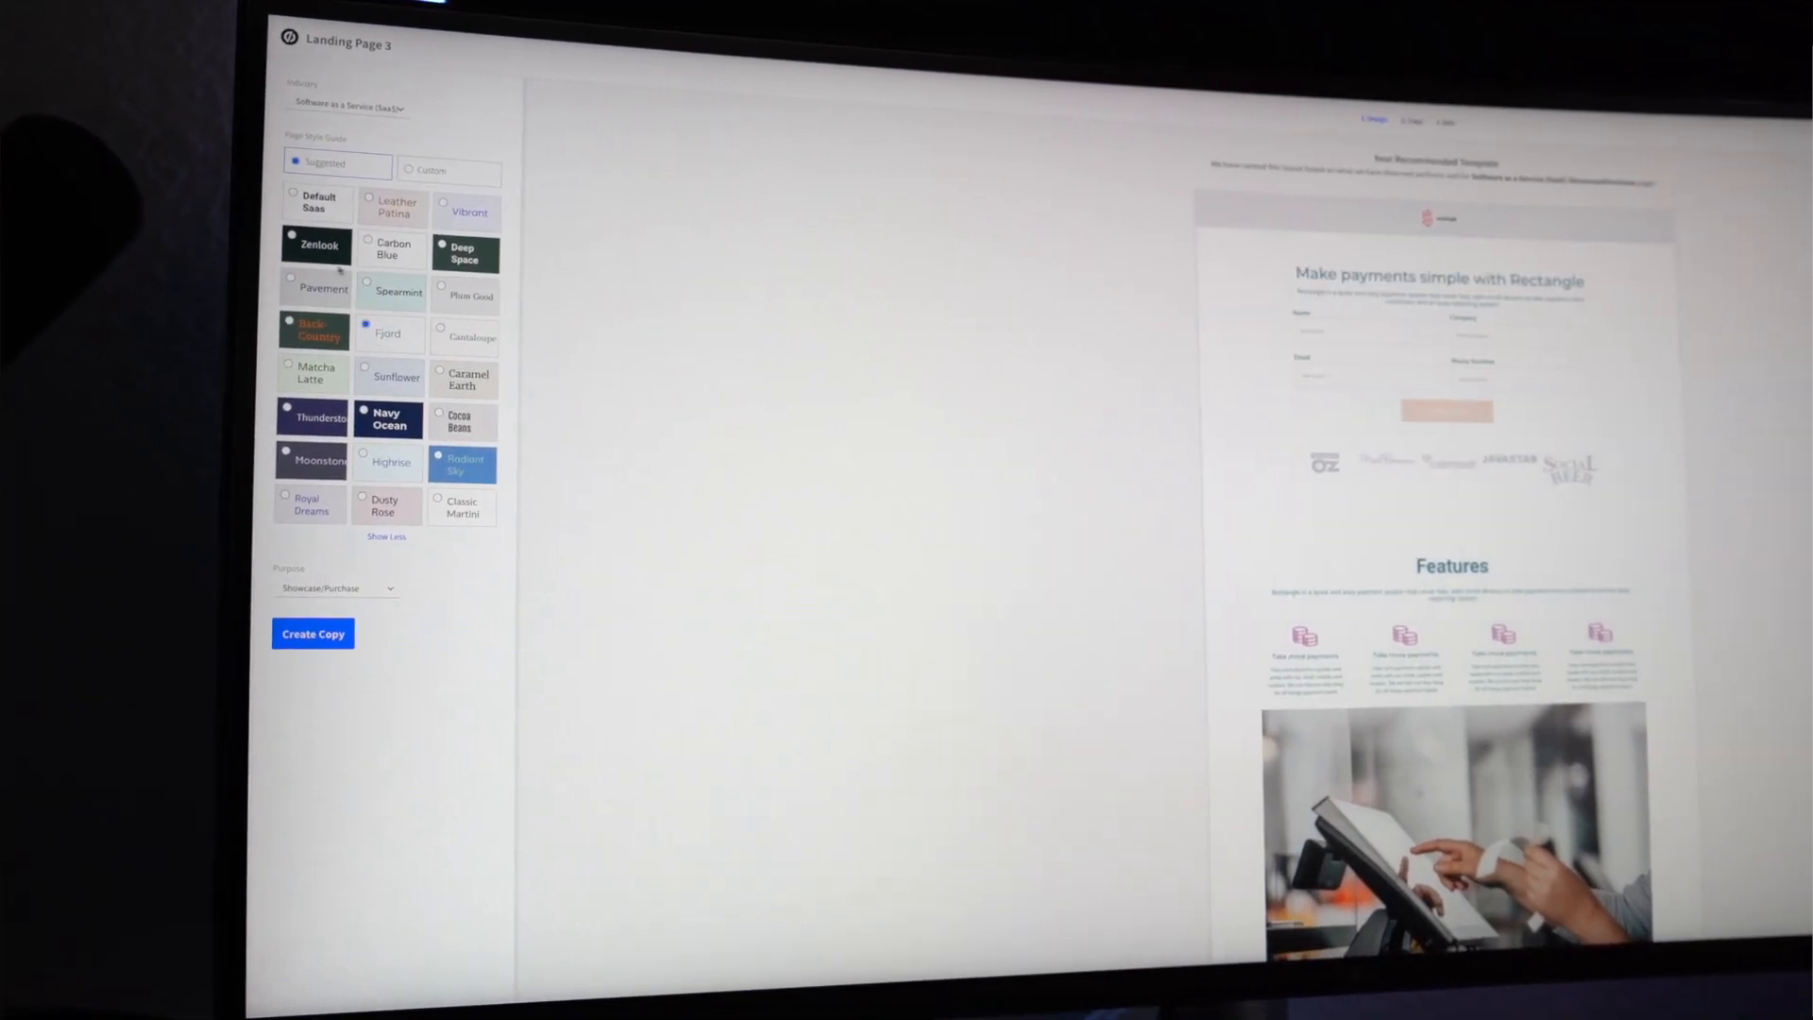
Step: Try the Zenlook and Thunderstorm page styles on the recommended template of Landing Page 3
{"action": "left_click", "coordinate": [291, 411]}
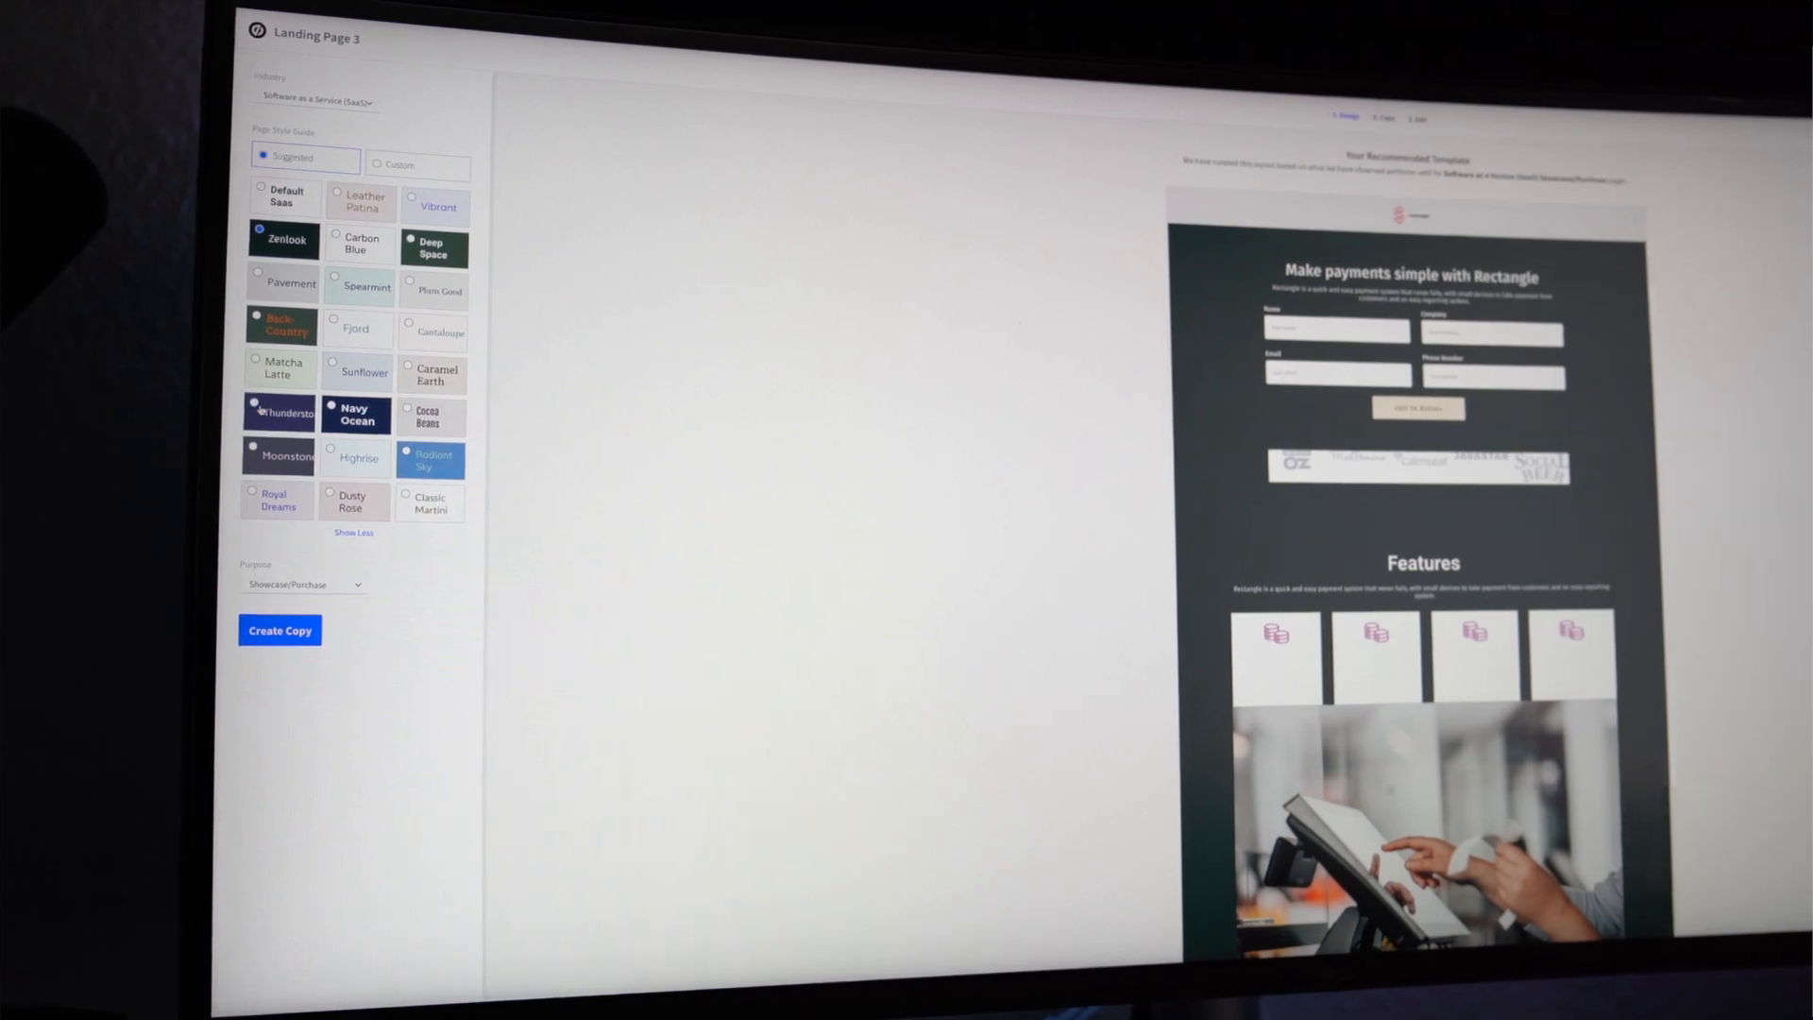